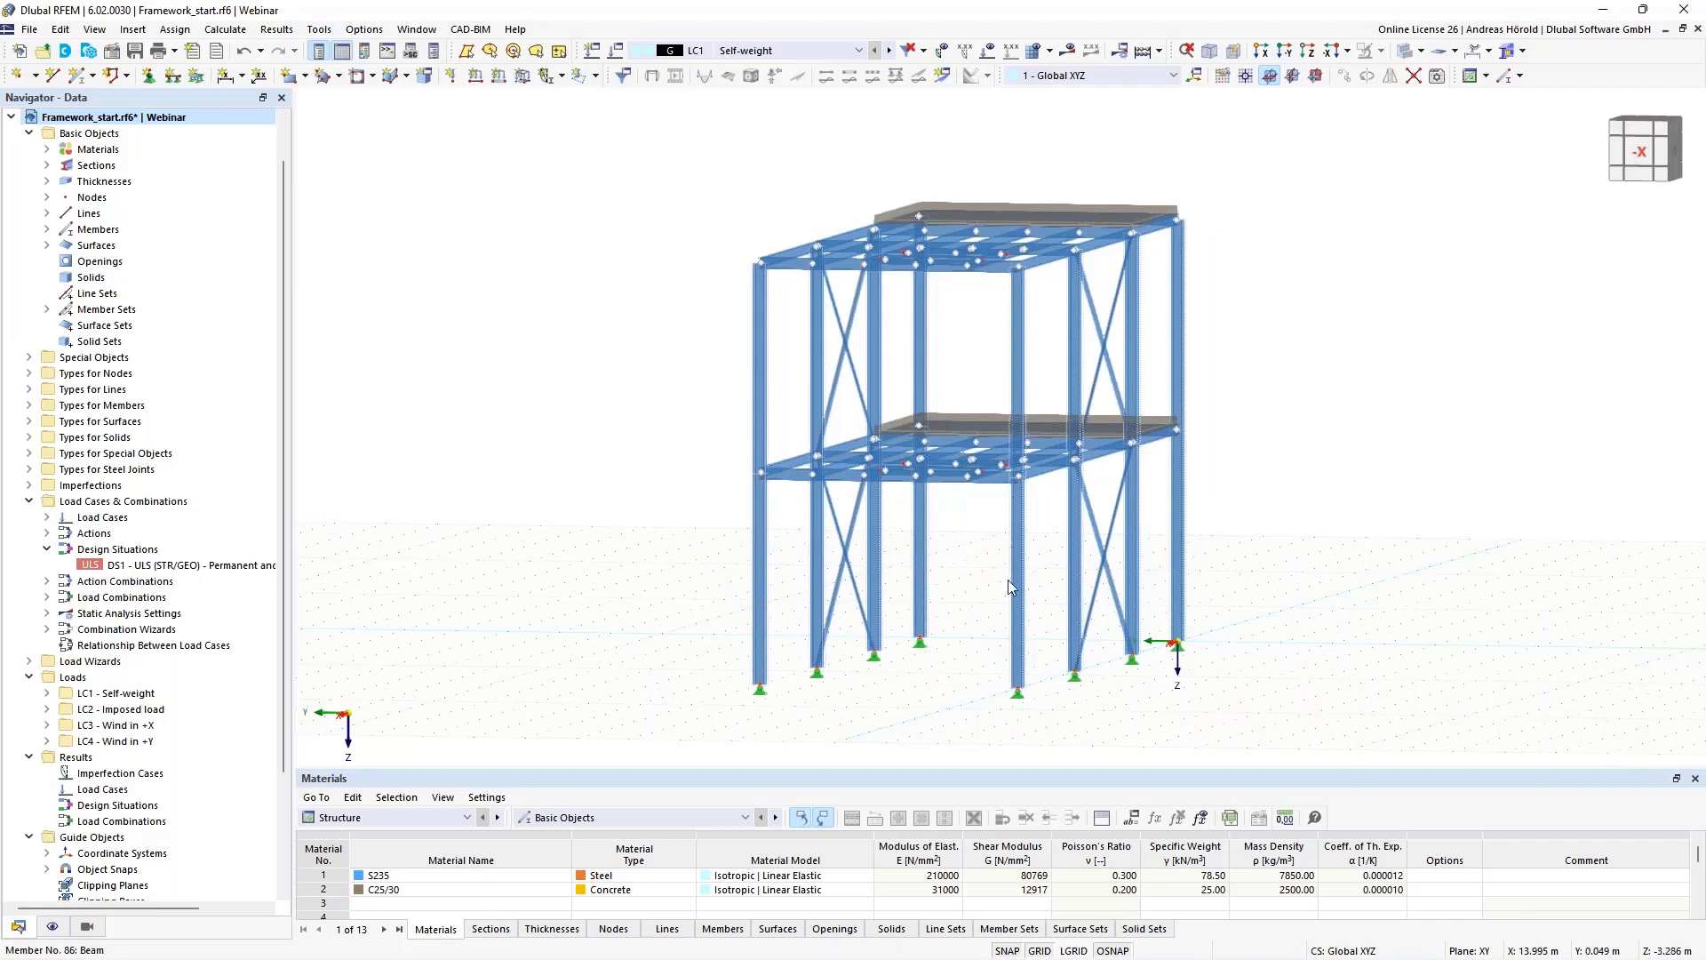
Display the loads and review load cases Self-weight, Imposed load, Wind in +X and Wind in +Y plus the list of load combinations.
ctrl+middle_drag(1309, 625, 983, 678)
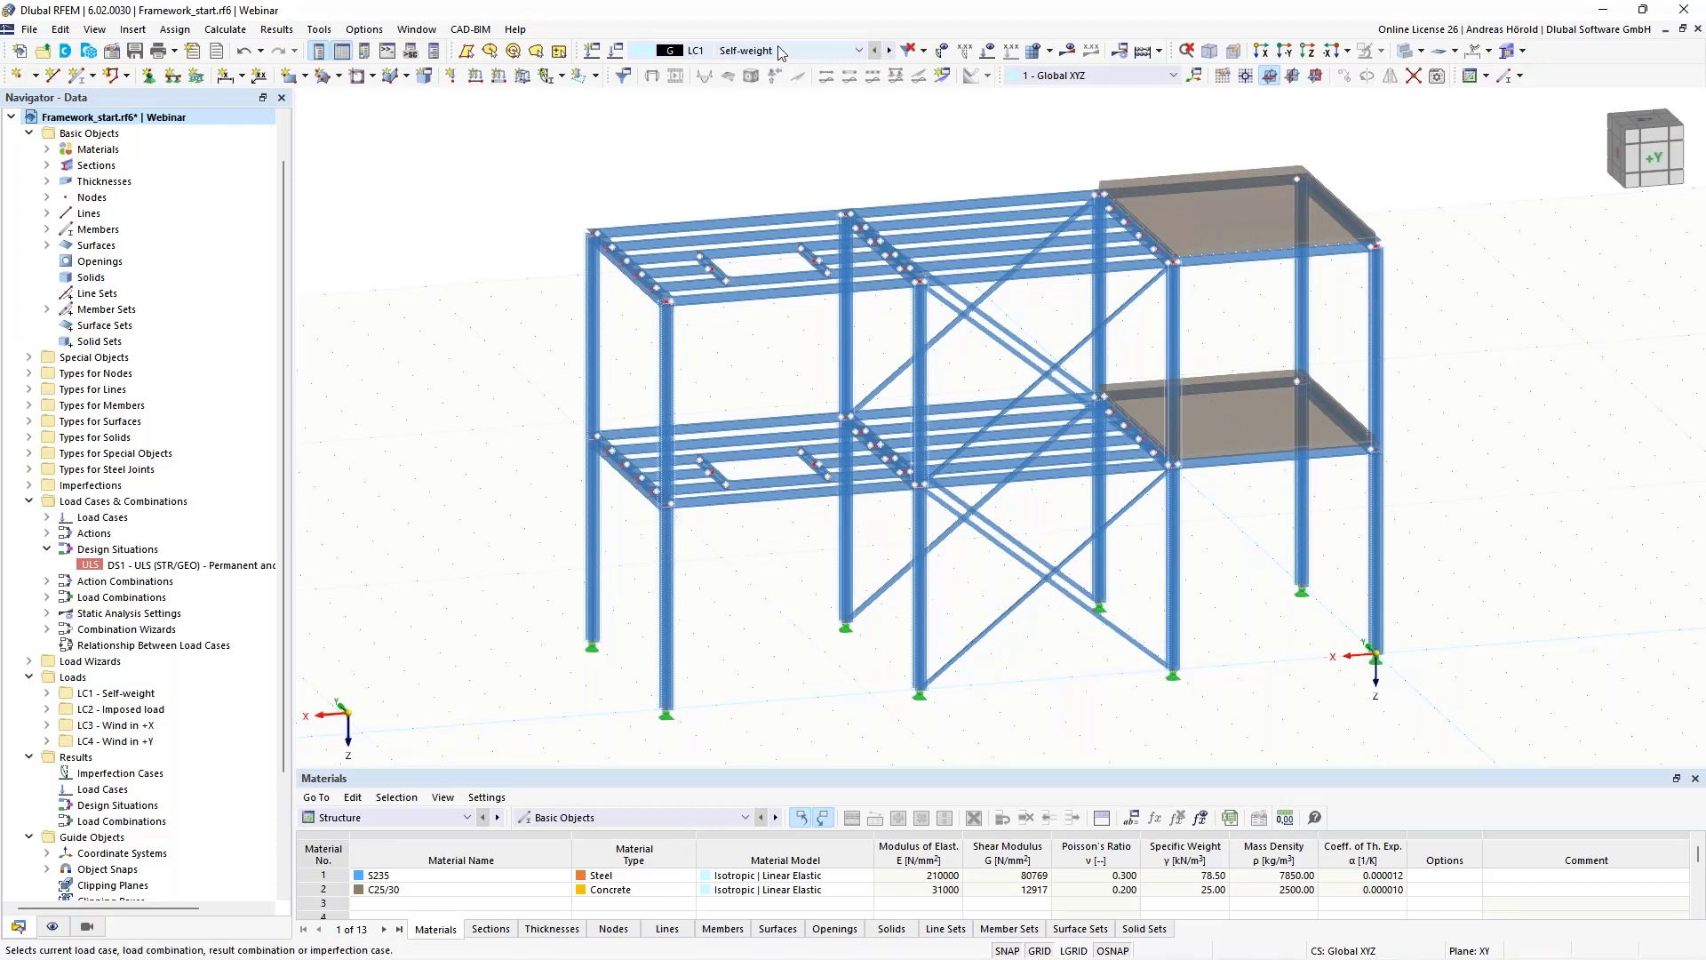
click(993, 54)
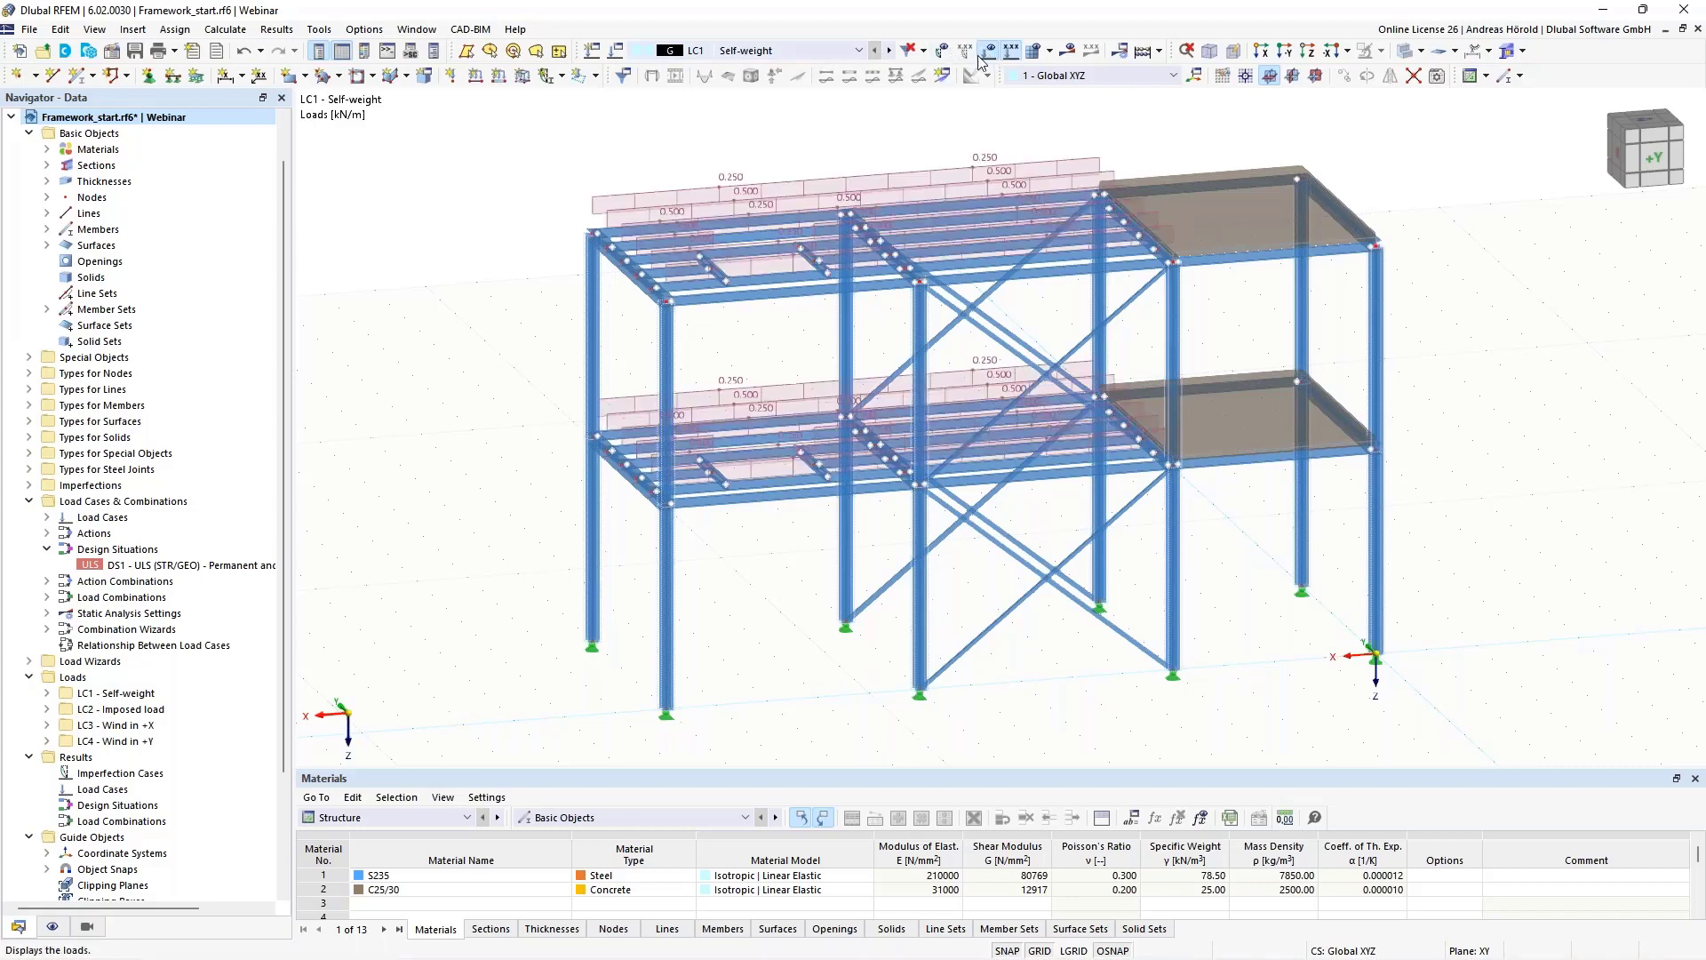
click(890, 51)
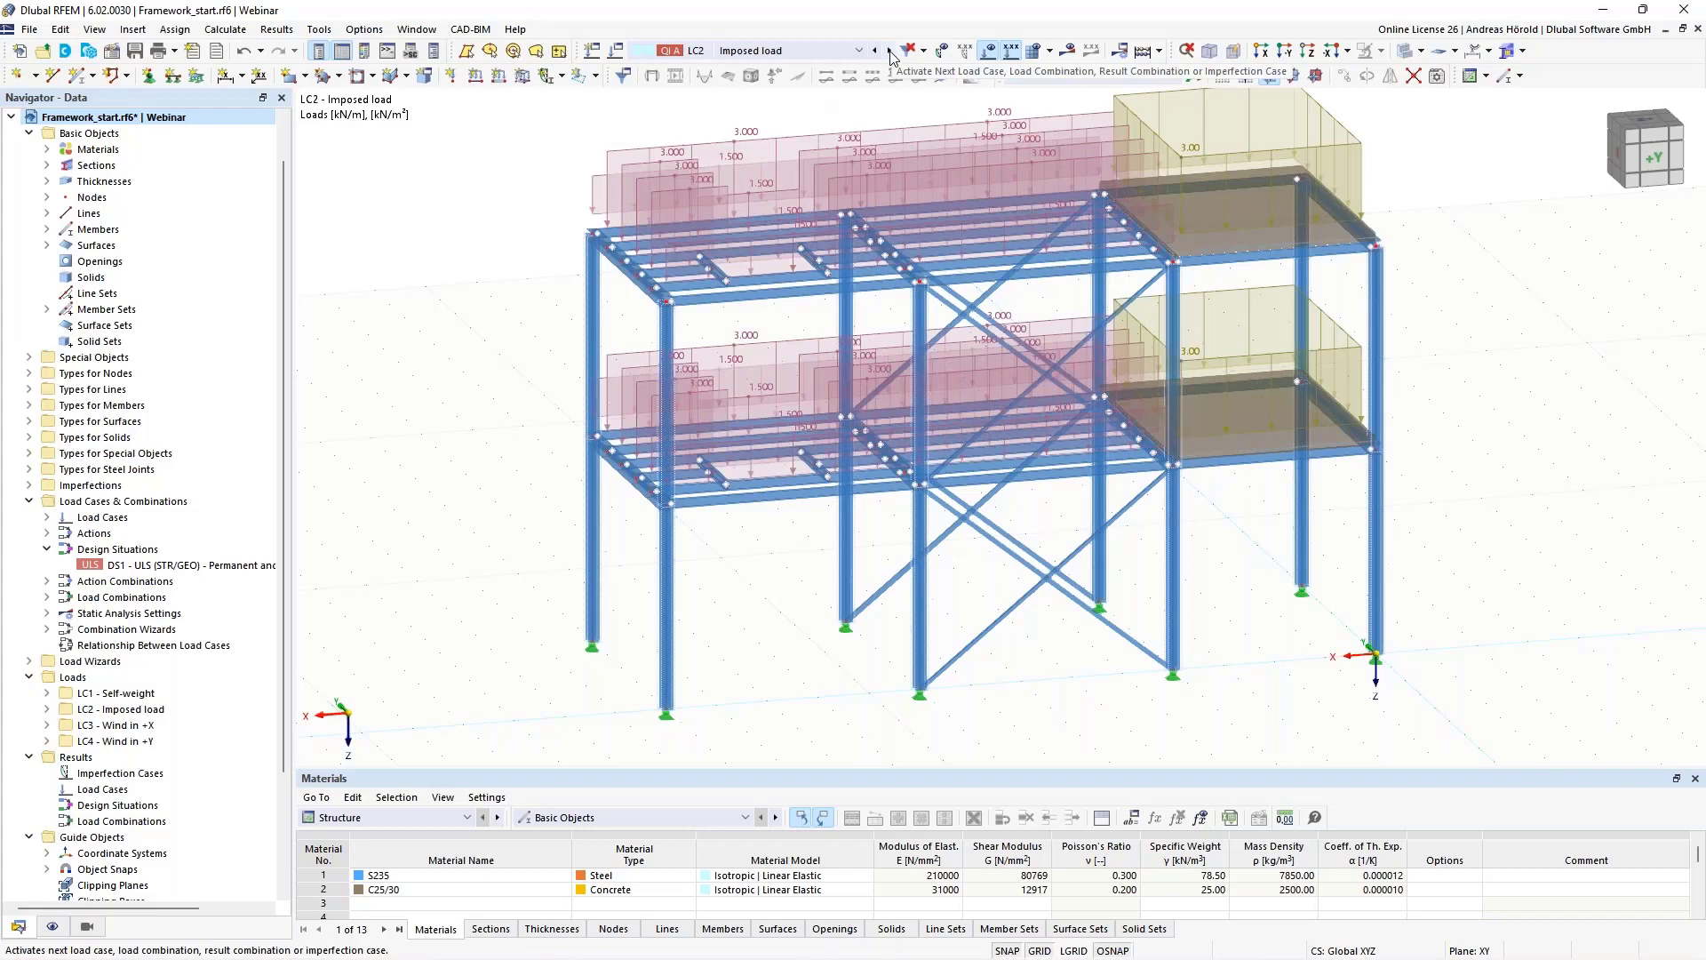
middle_drag(1412, 337, 1412, 377)
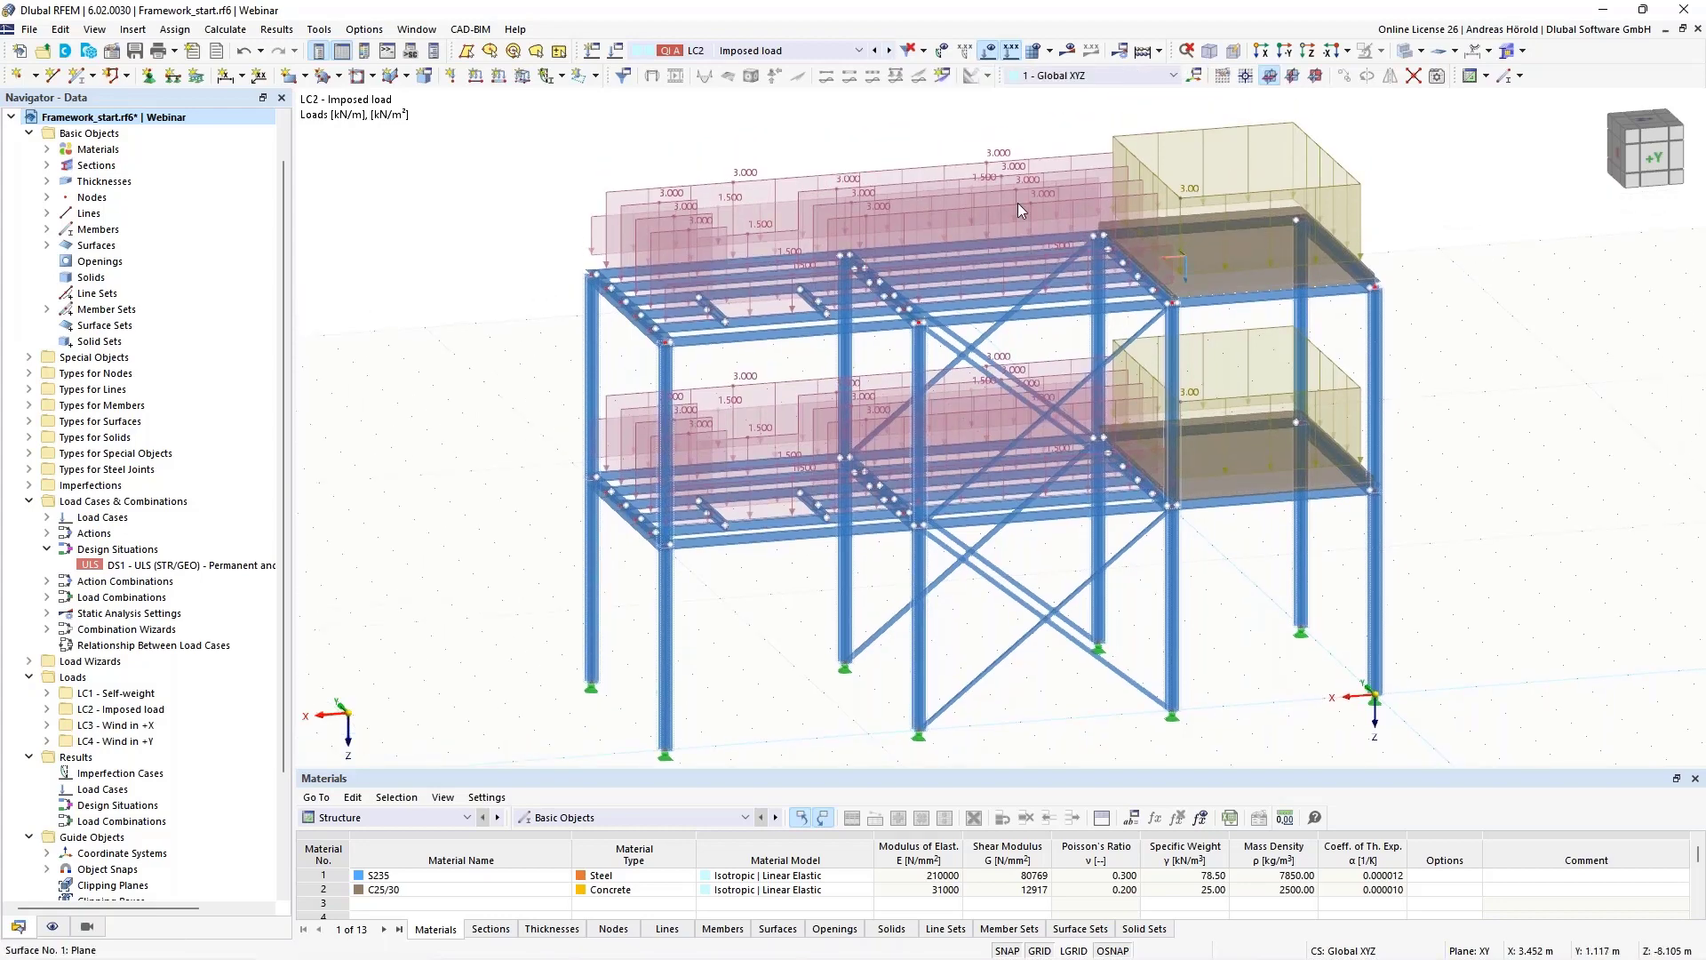
click(891, 51)
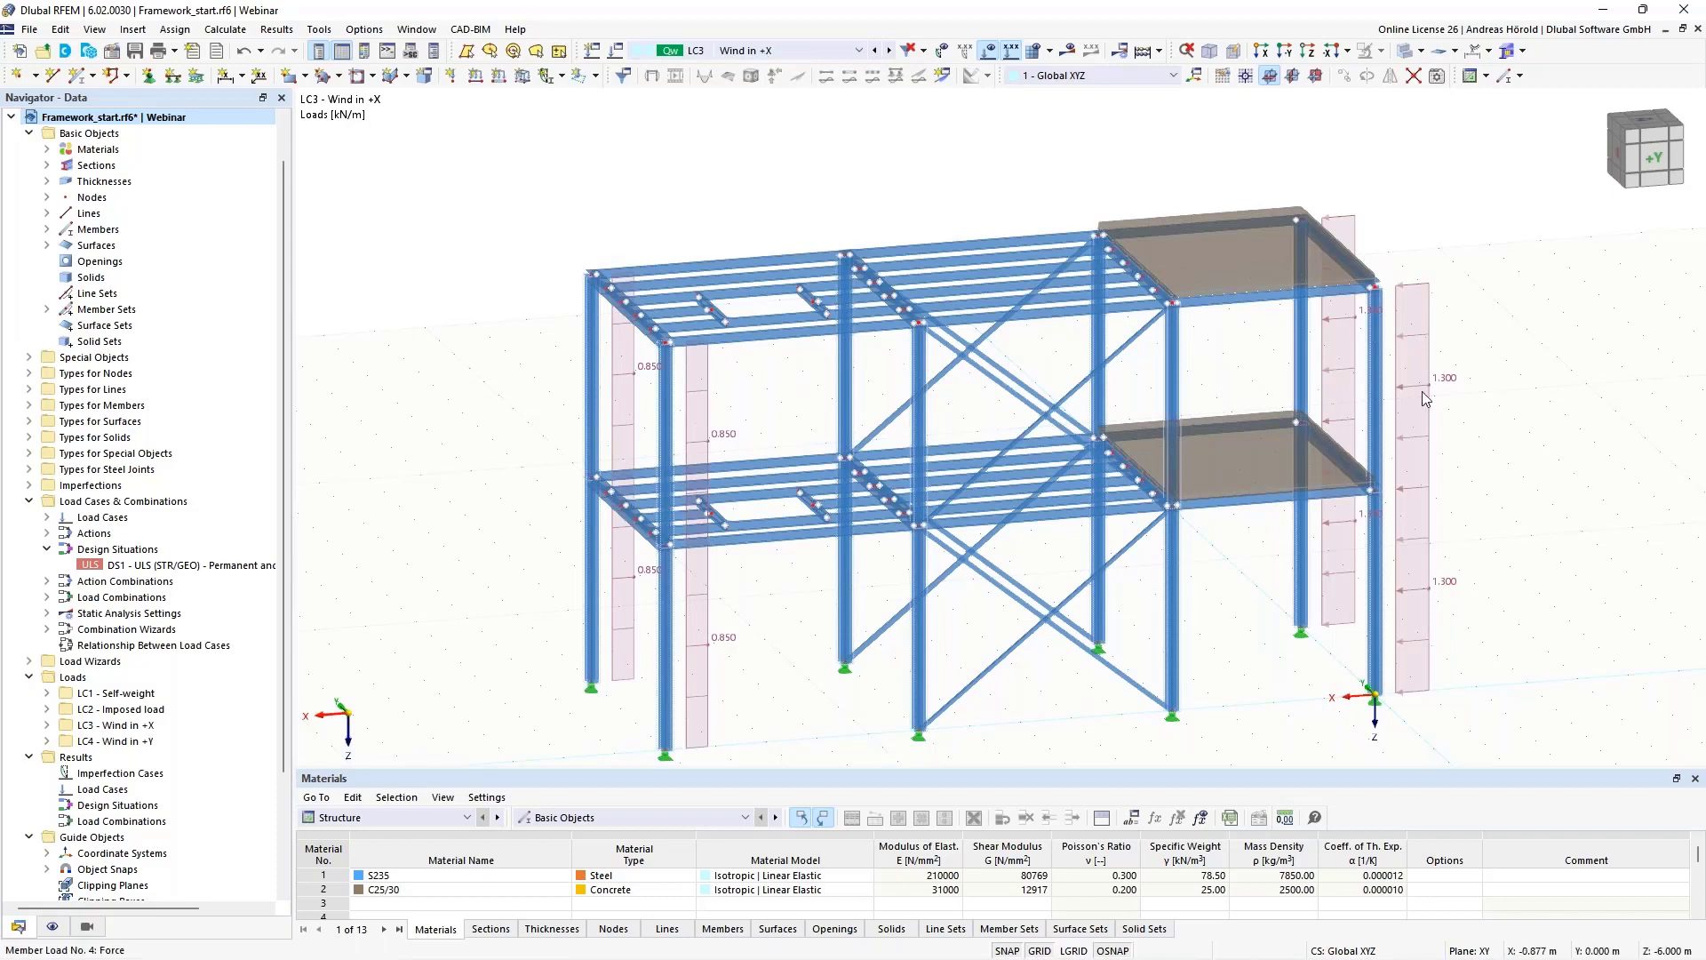
click(889, 51)
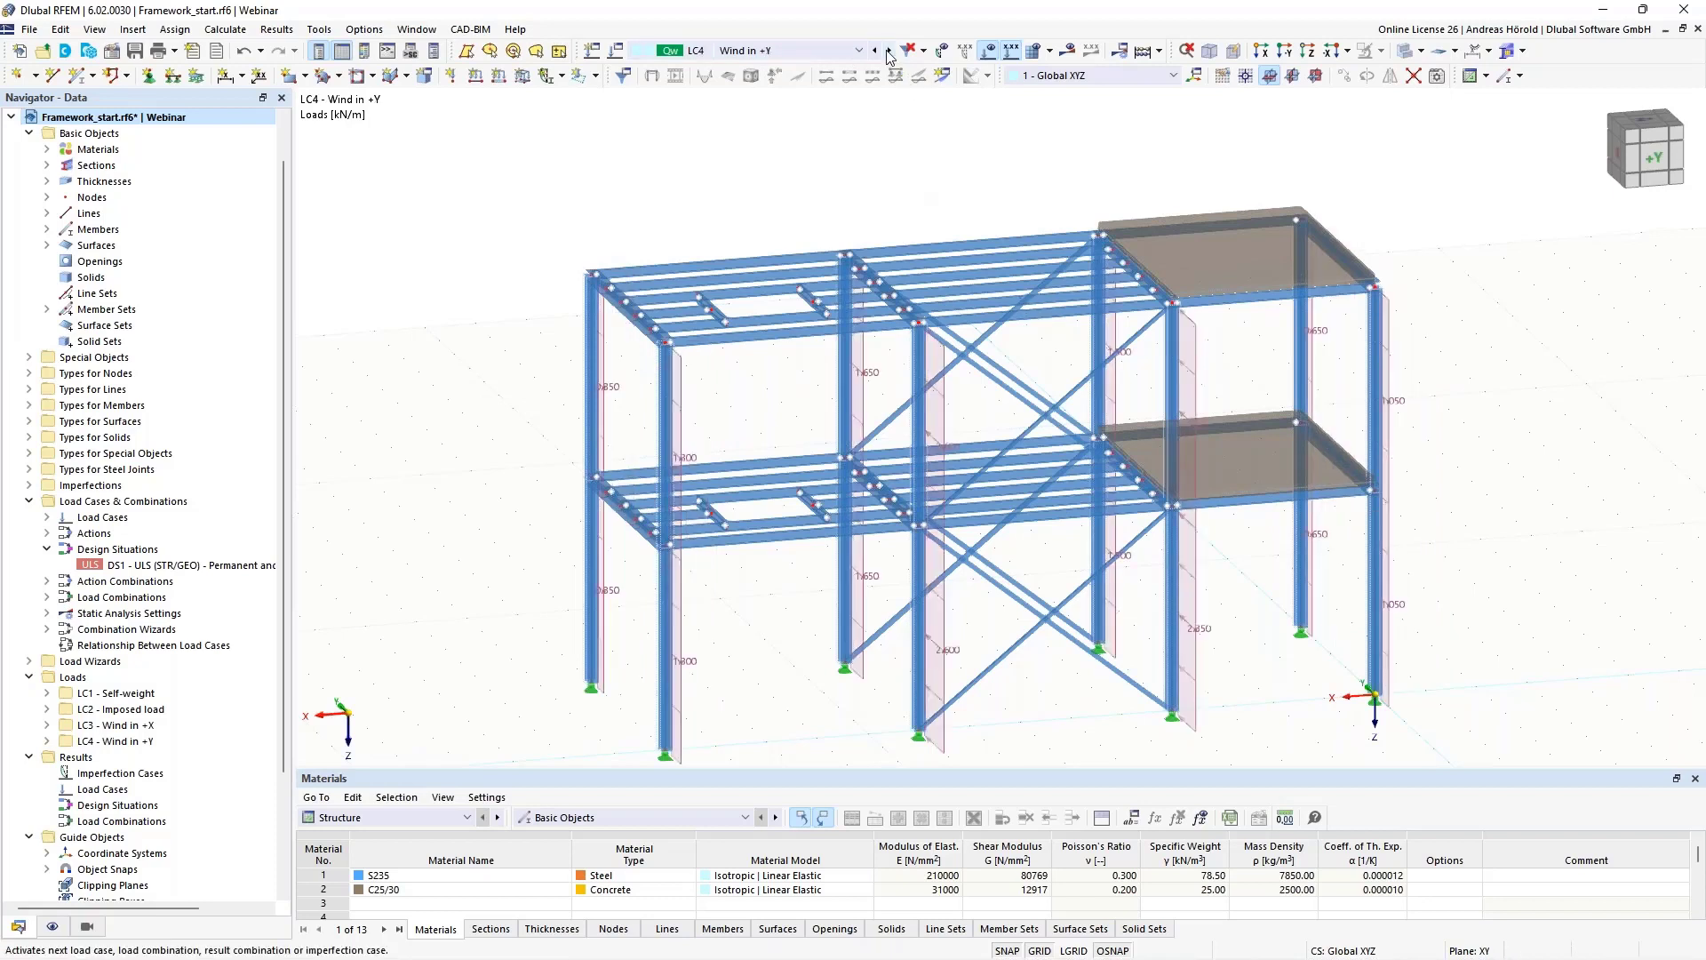
click(817, 53)
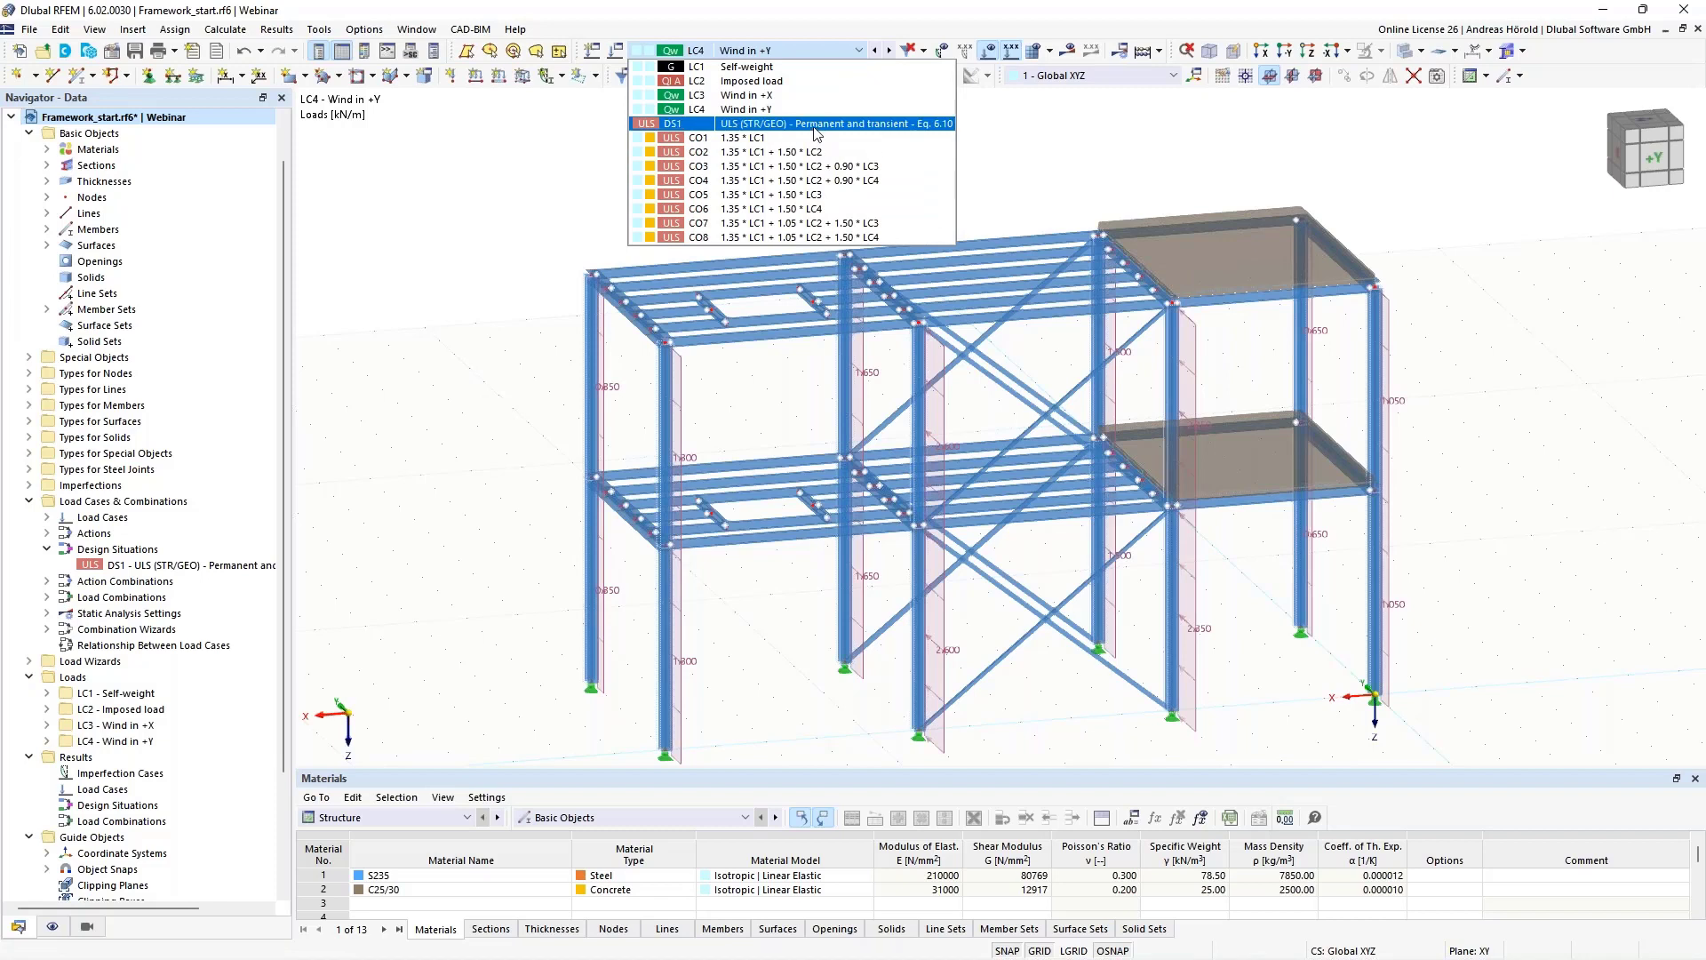
click(553, 214)
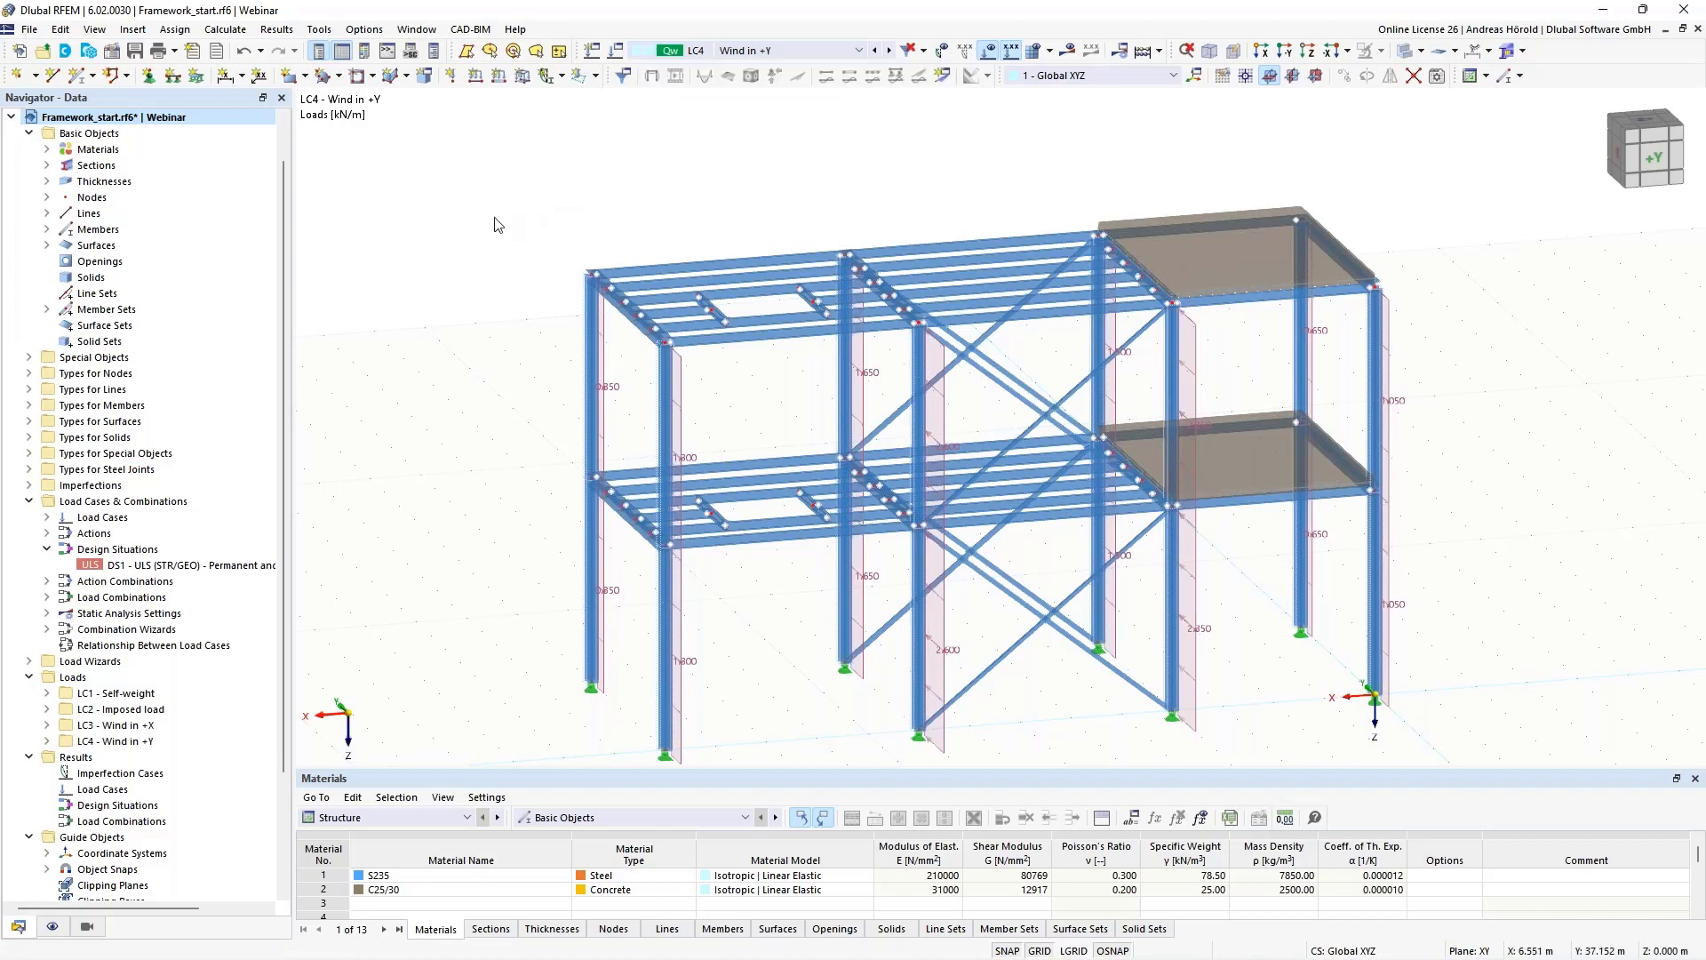
shift+scroll(495, 229, down, 3)
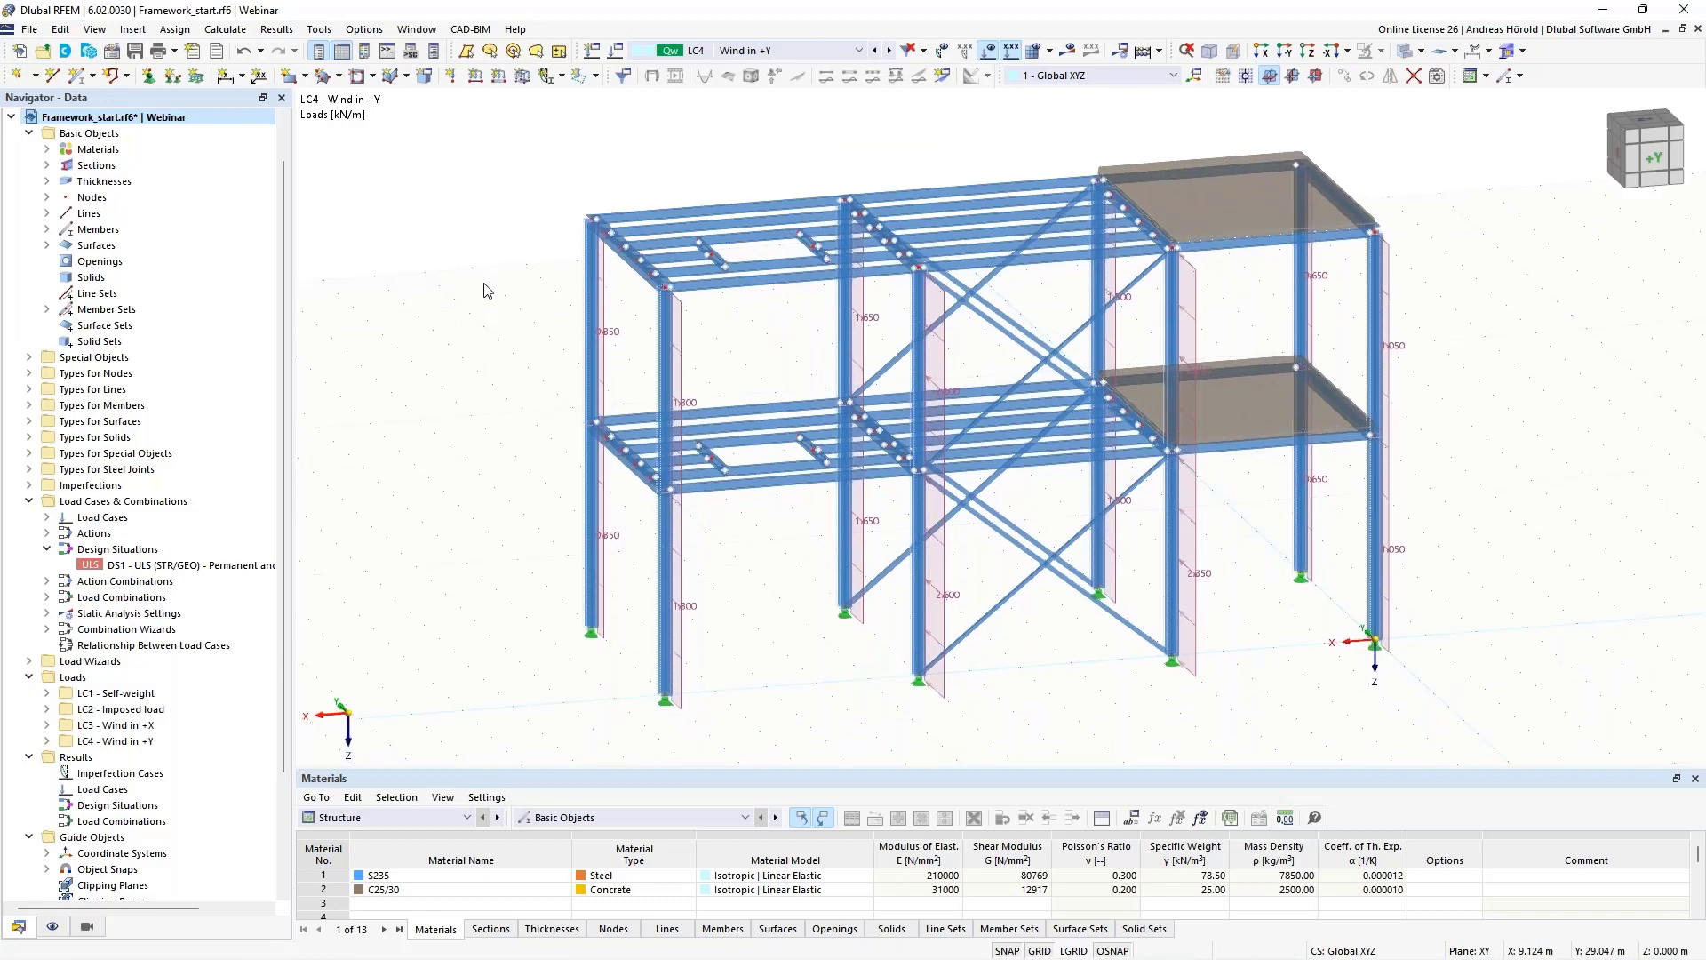
Check the model's base data for the Steel Joints add-on and the standards and national annexes for combinations and steel joints.
click(111, 53)
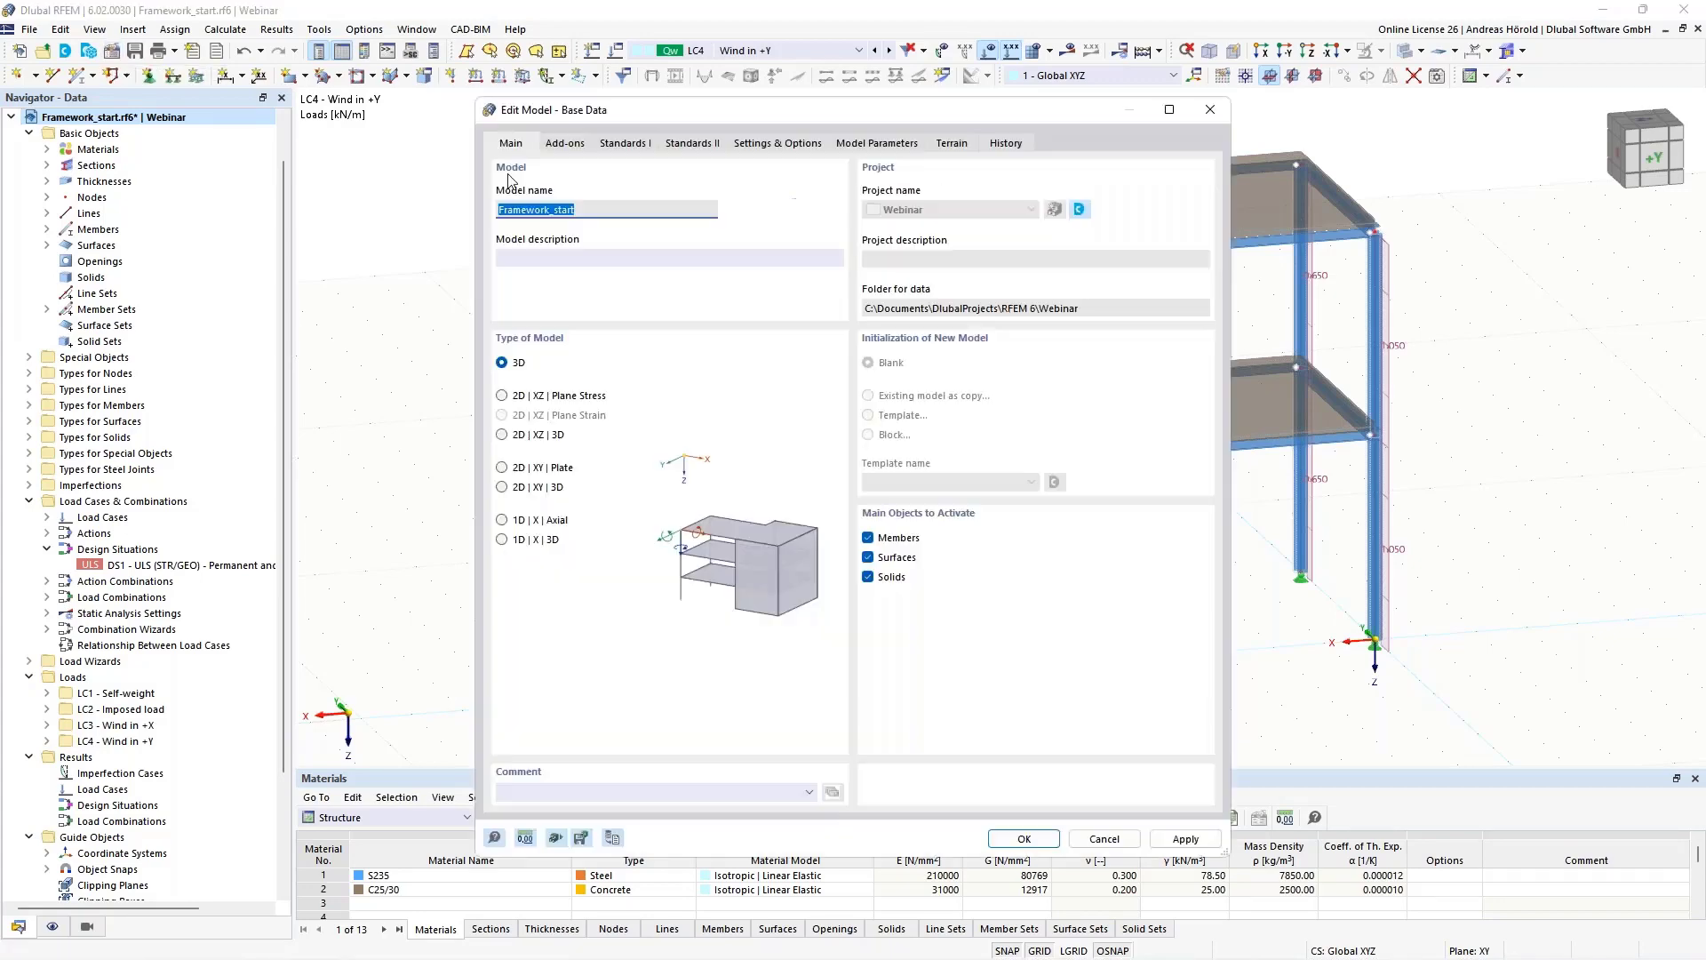
click(560, 145)
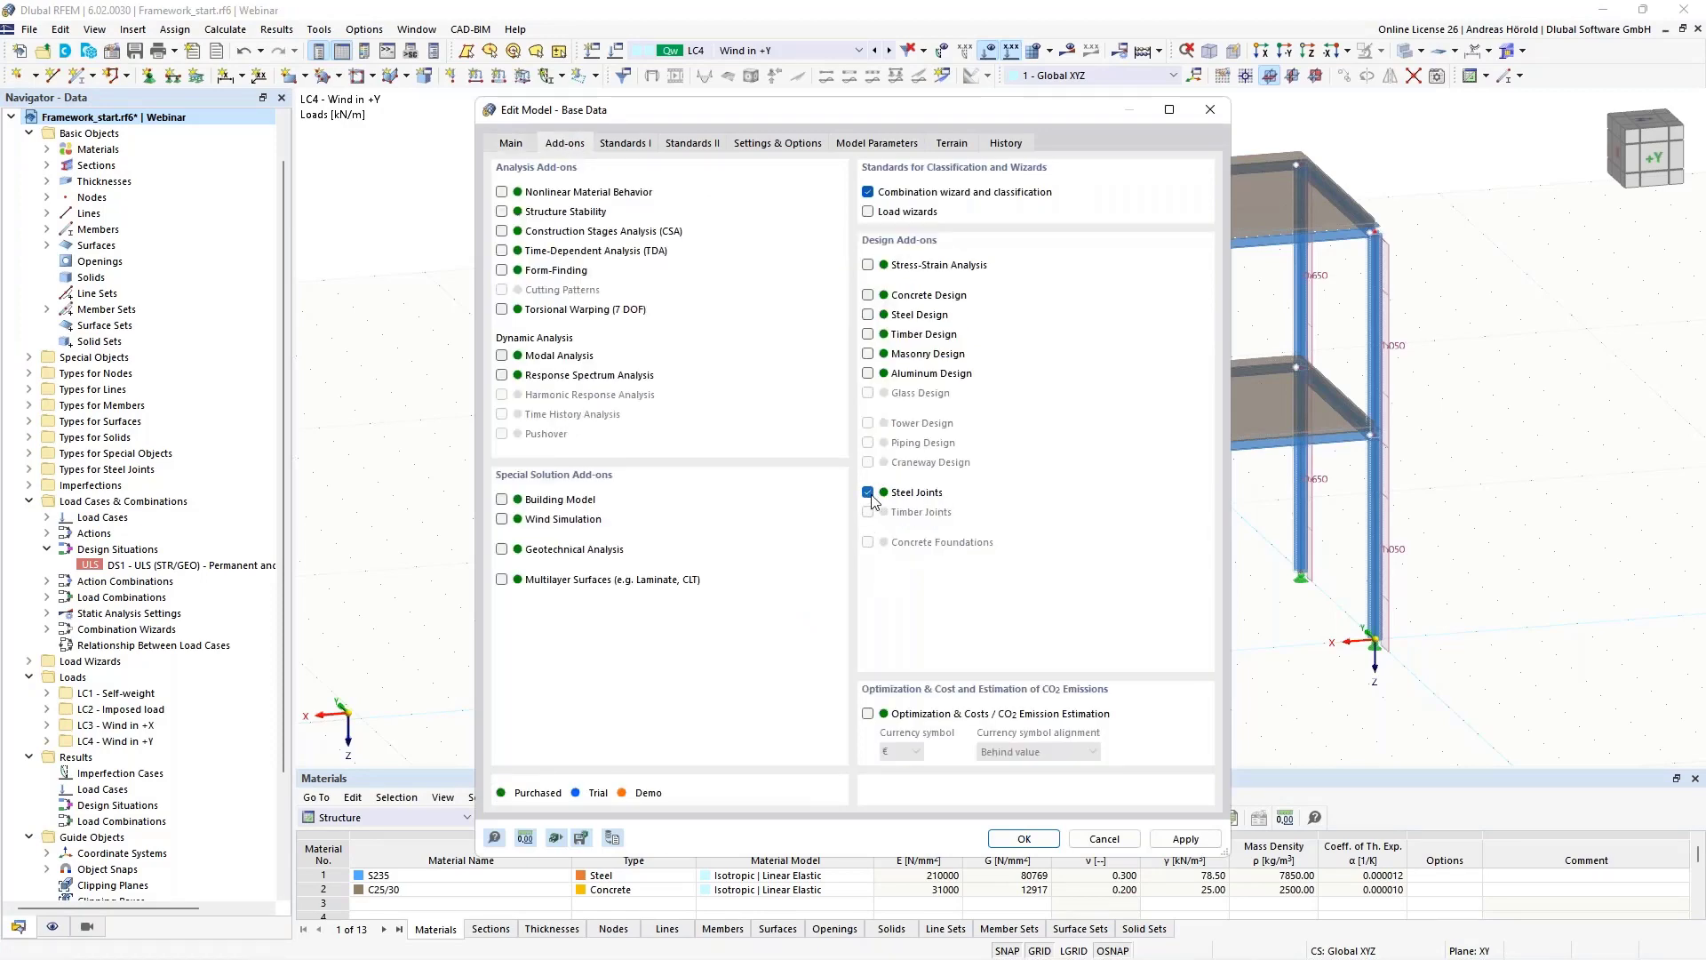
click(626, 144)
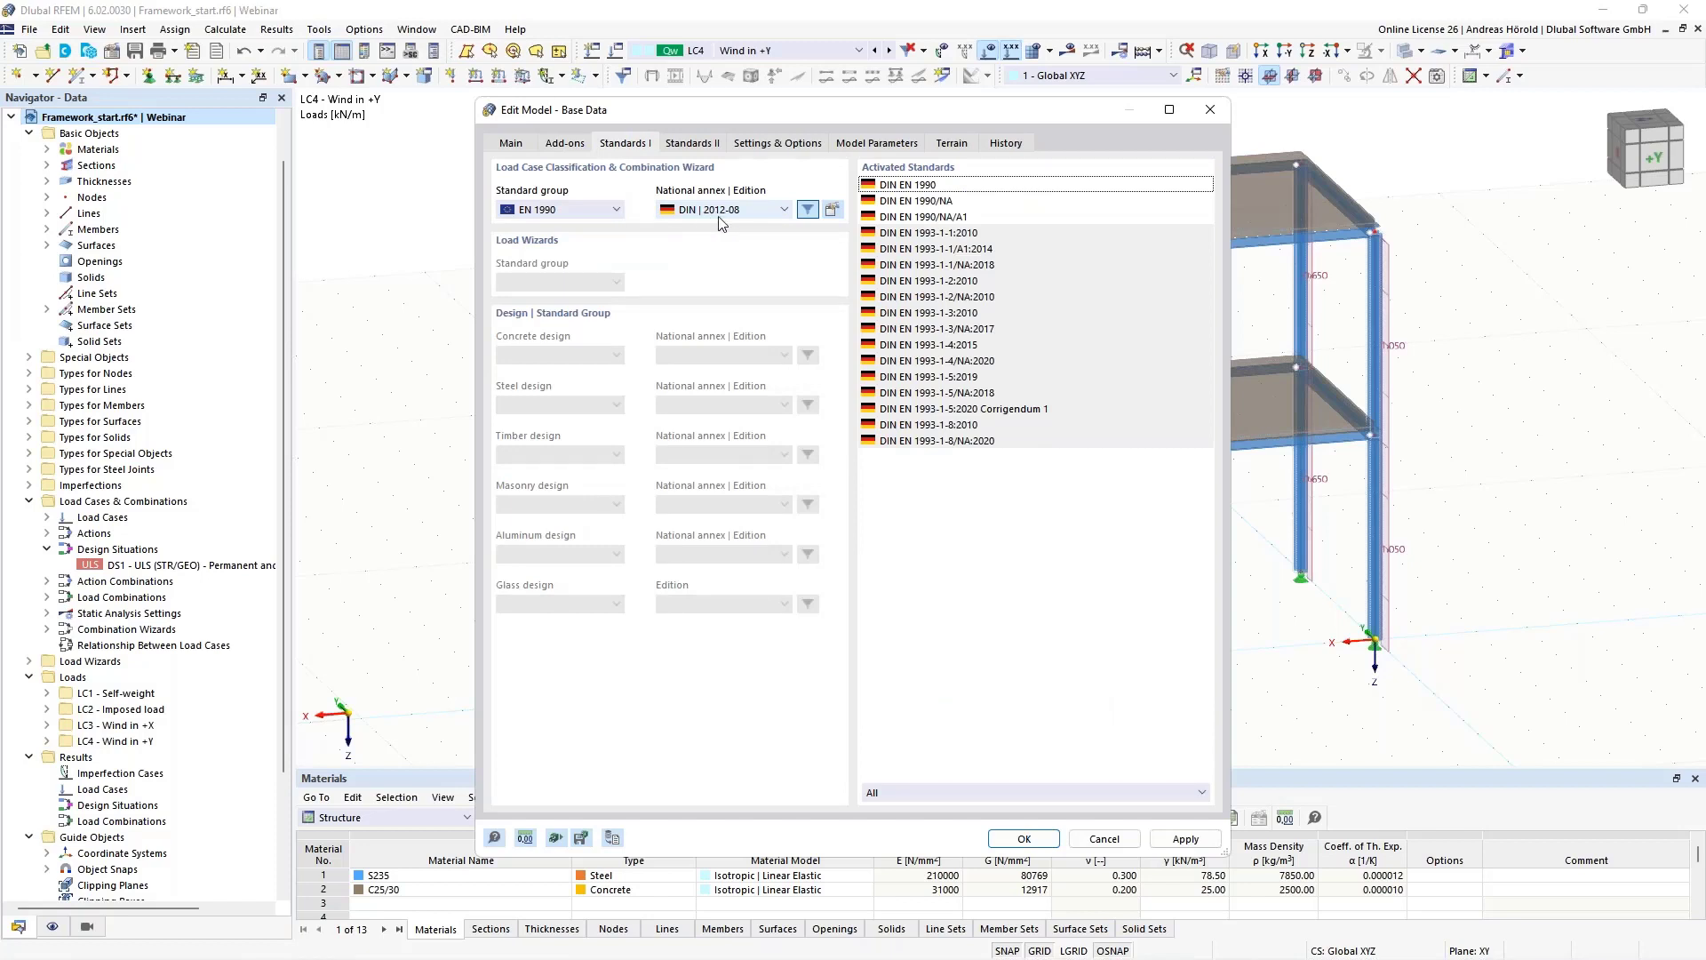
click(690, 147)
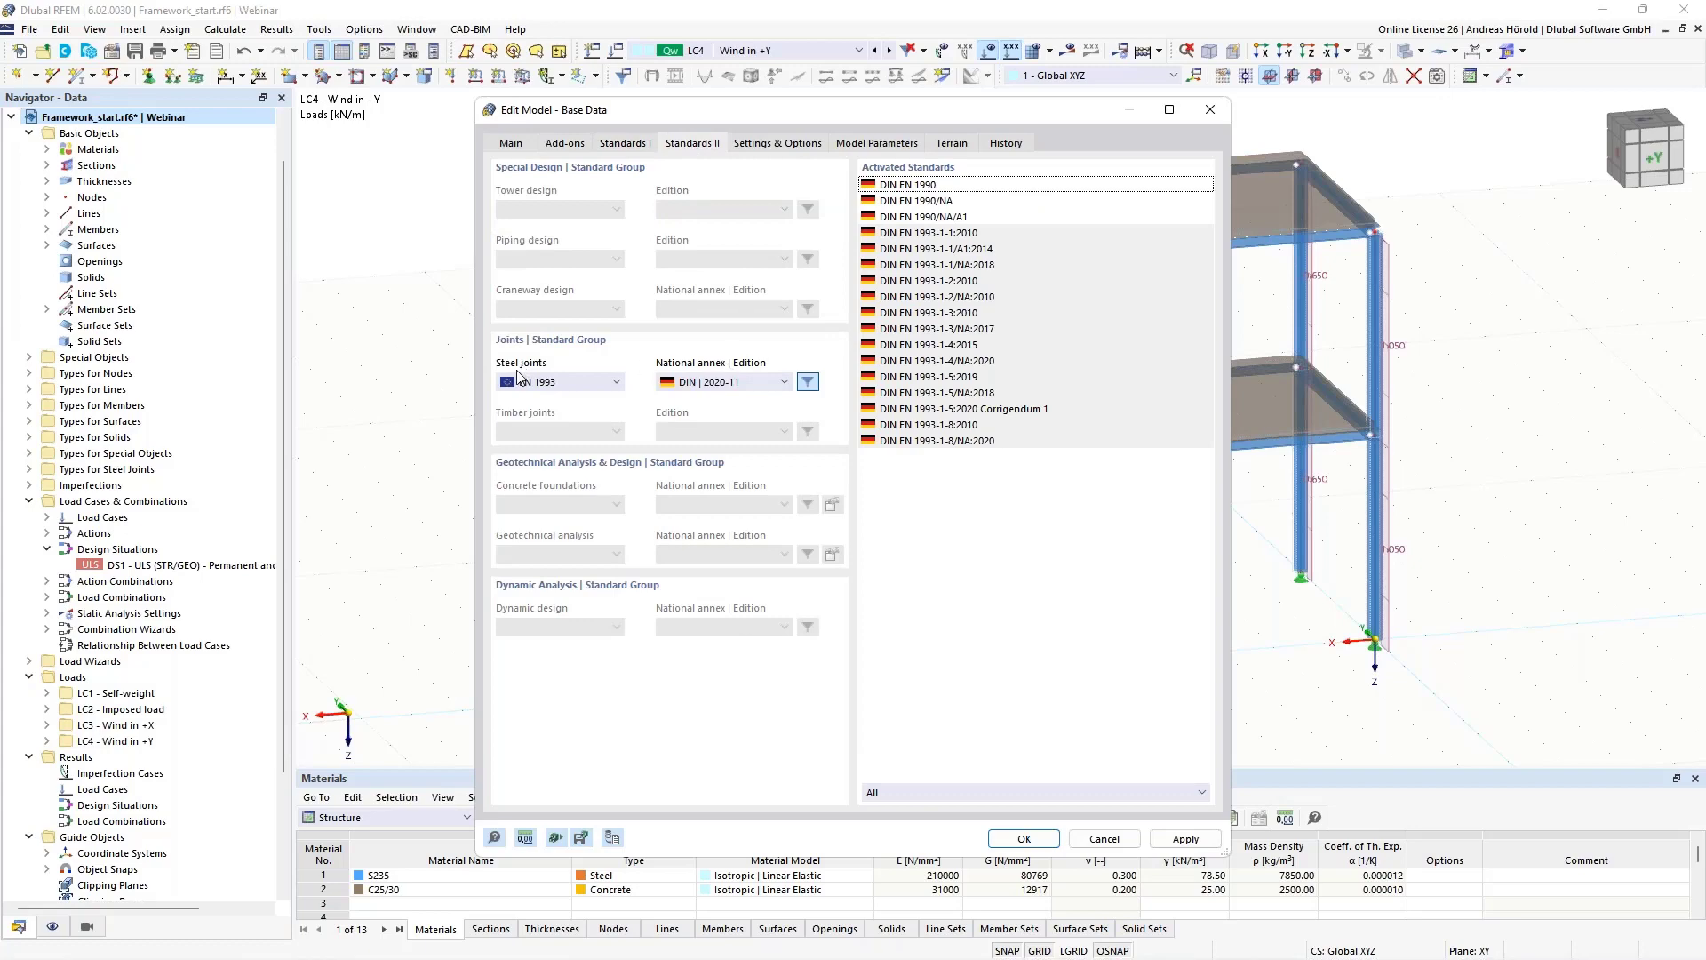
click(741, 382)
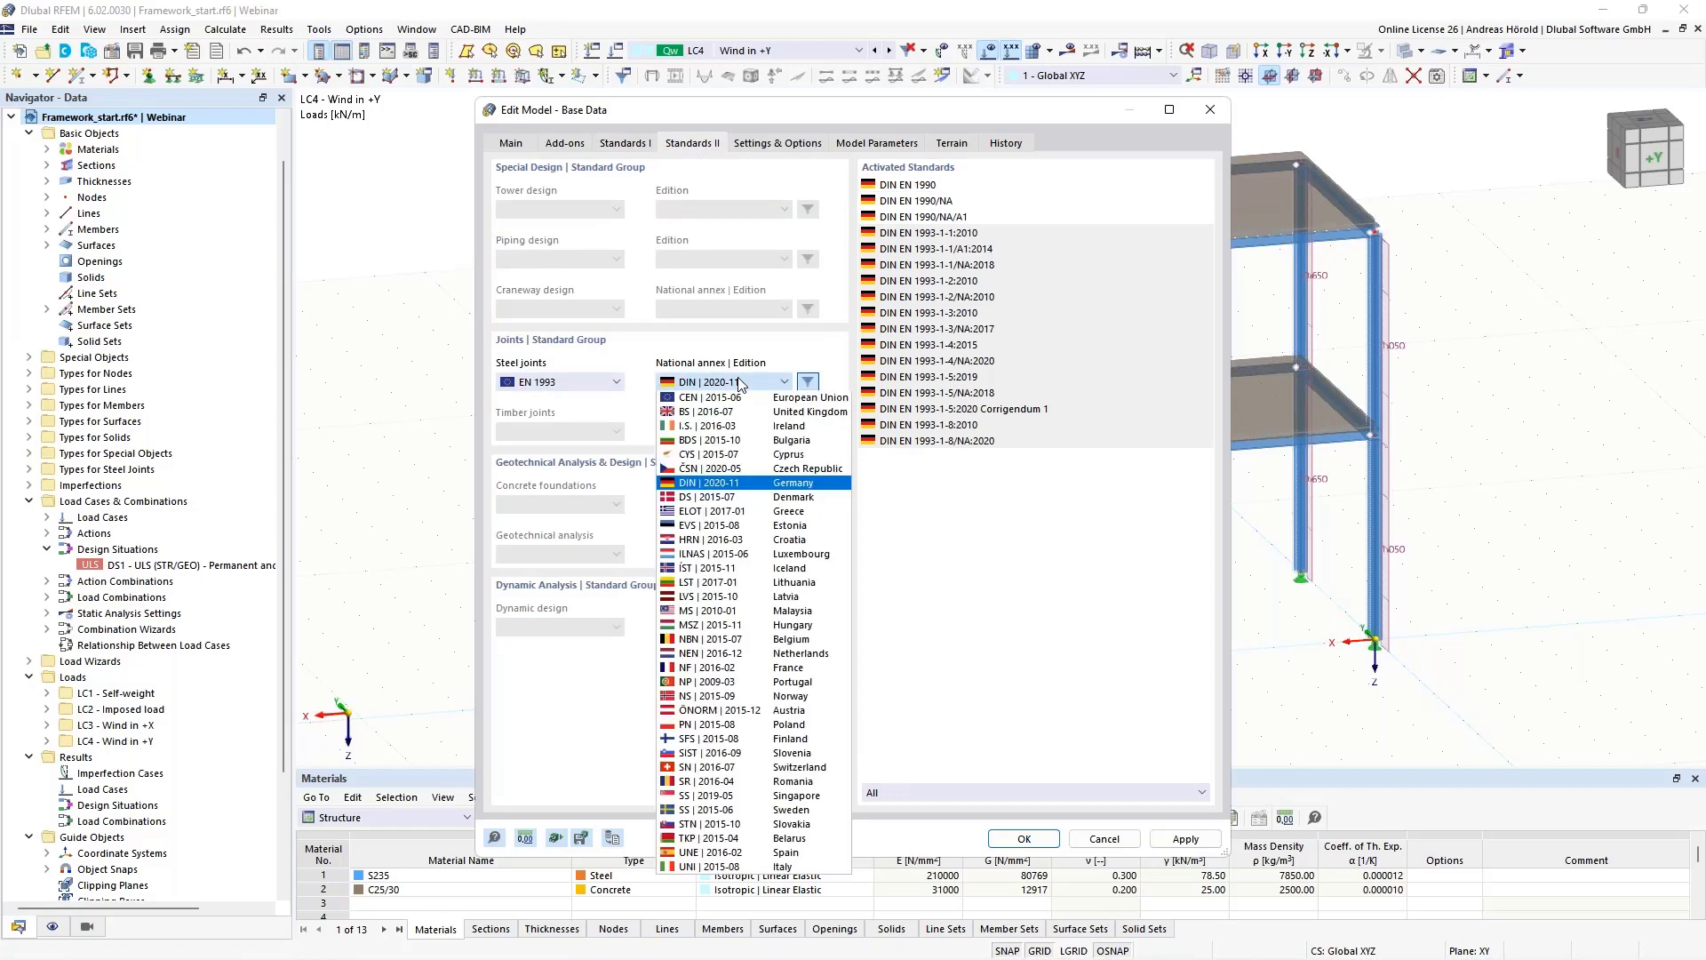
click(741, 382)
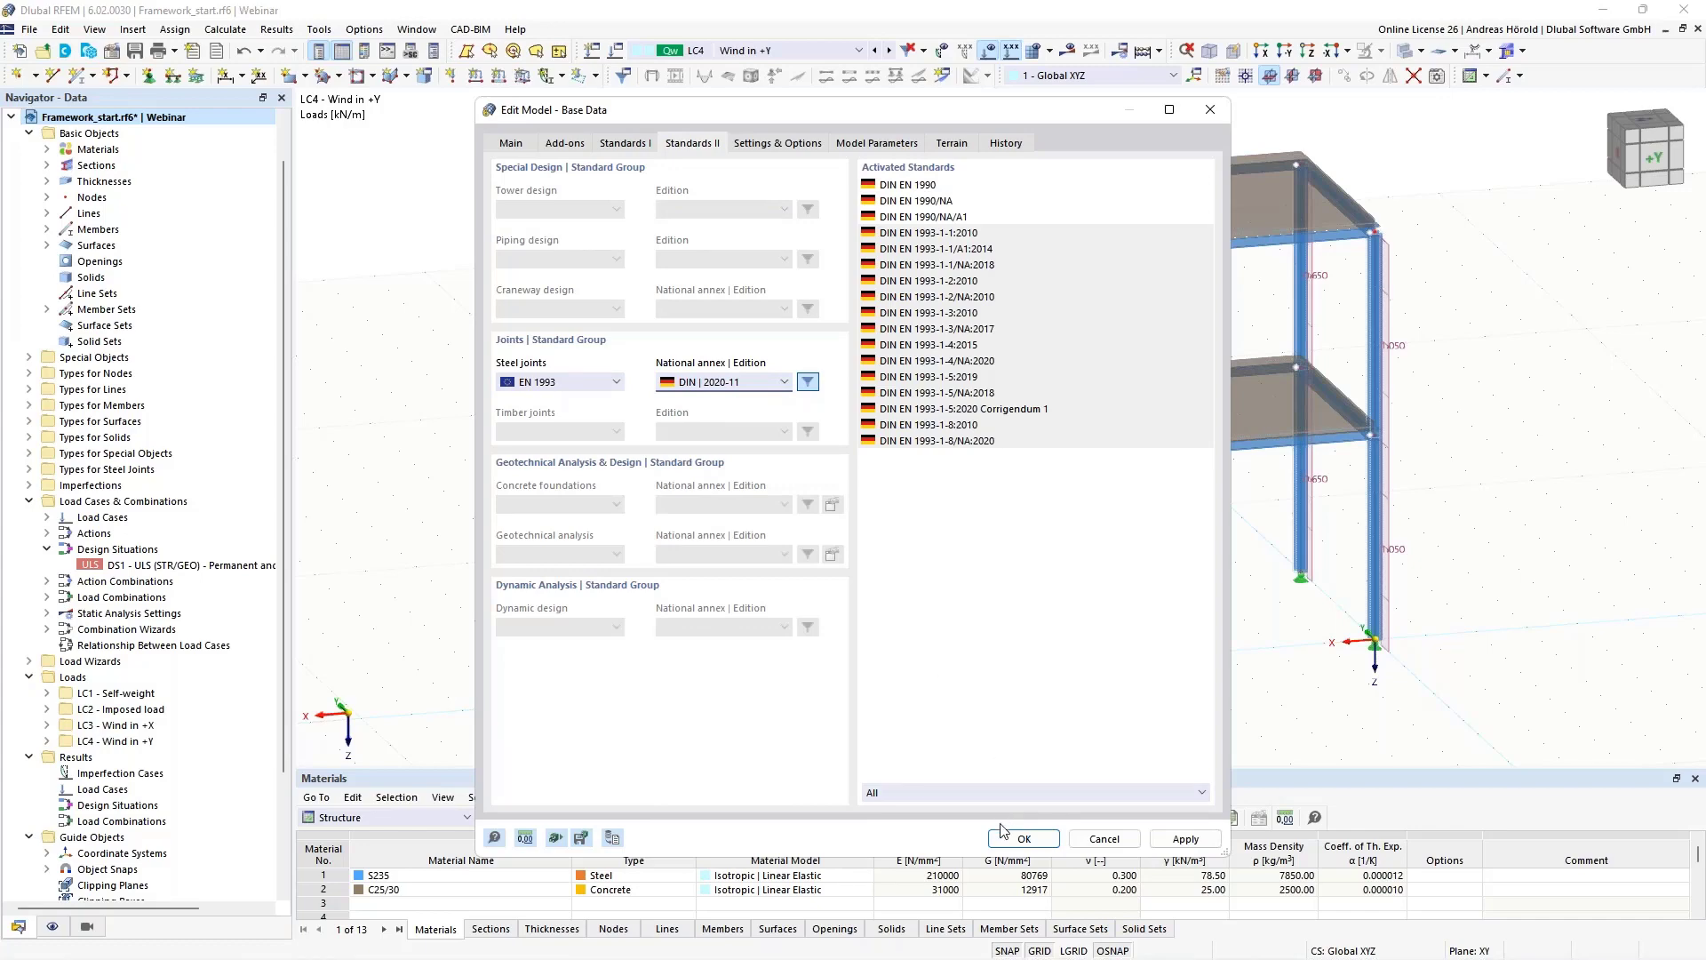
click(1022, 840)
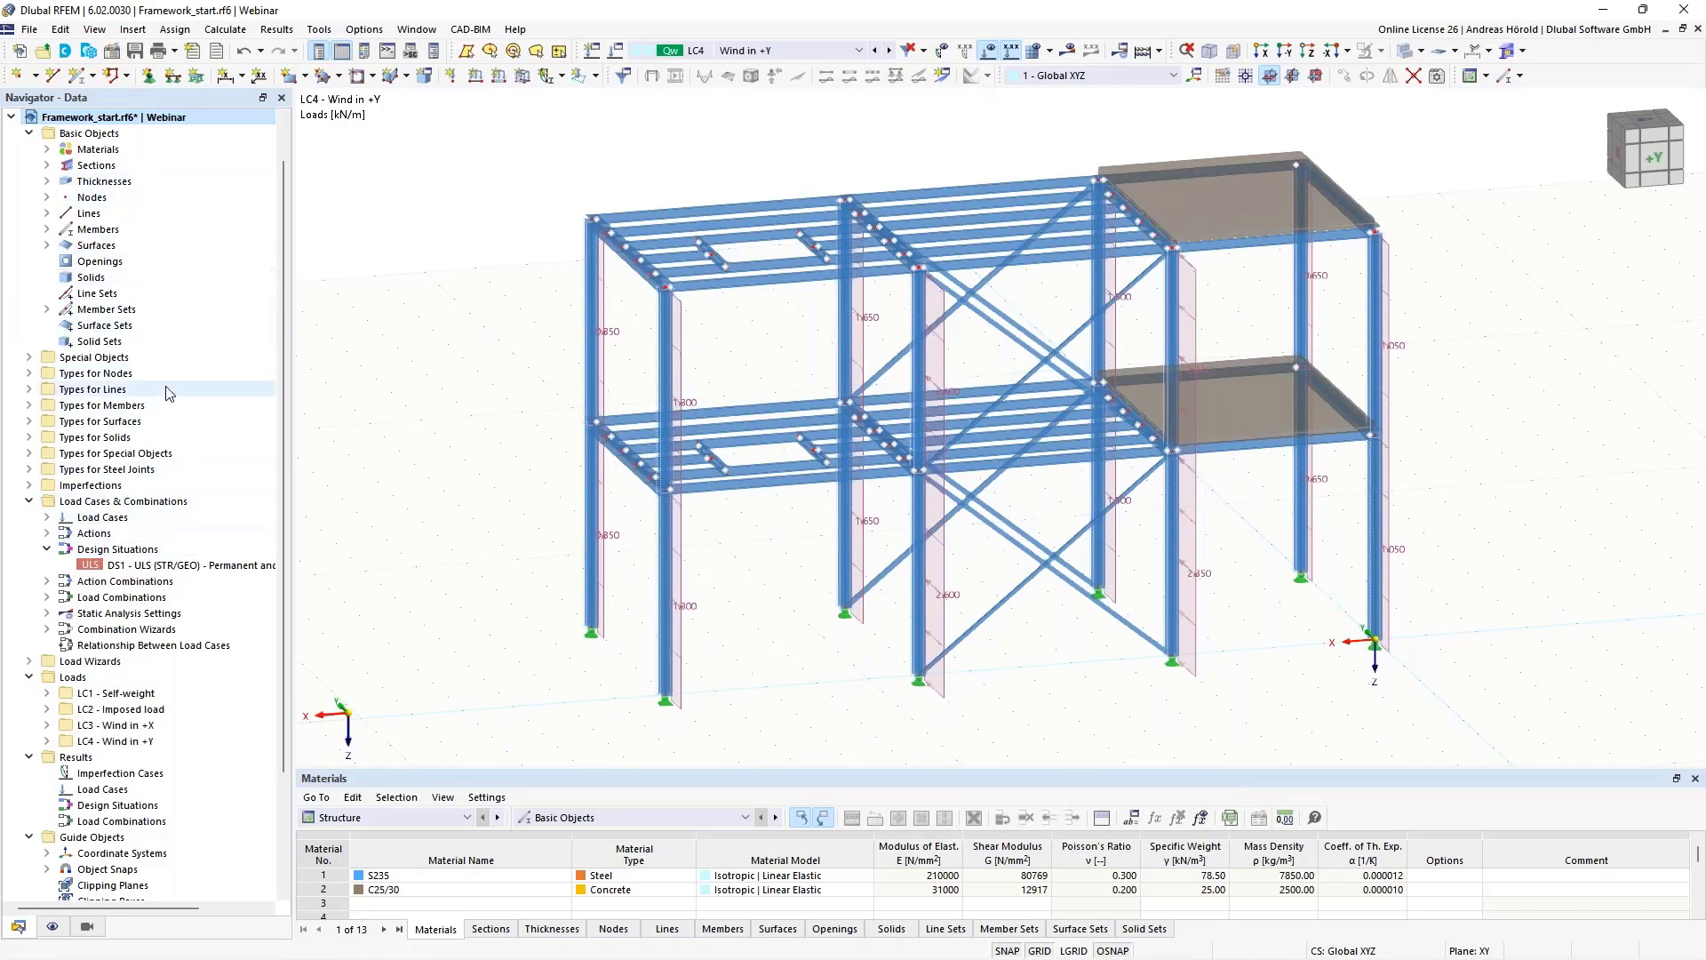
Expand the Types for Steel Joints and Steel Joint Design categories in the model tree.
click(30, 470)
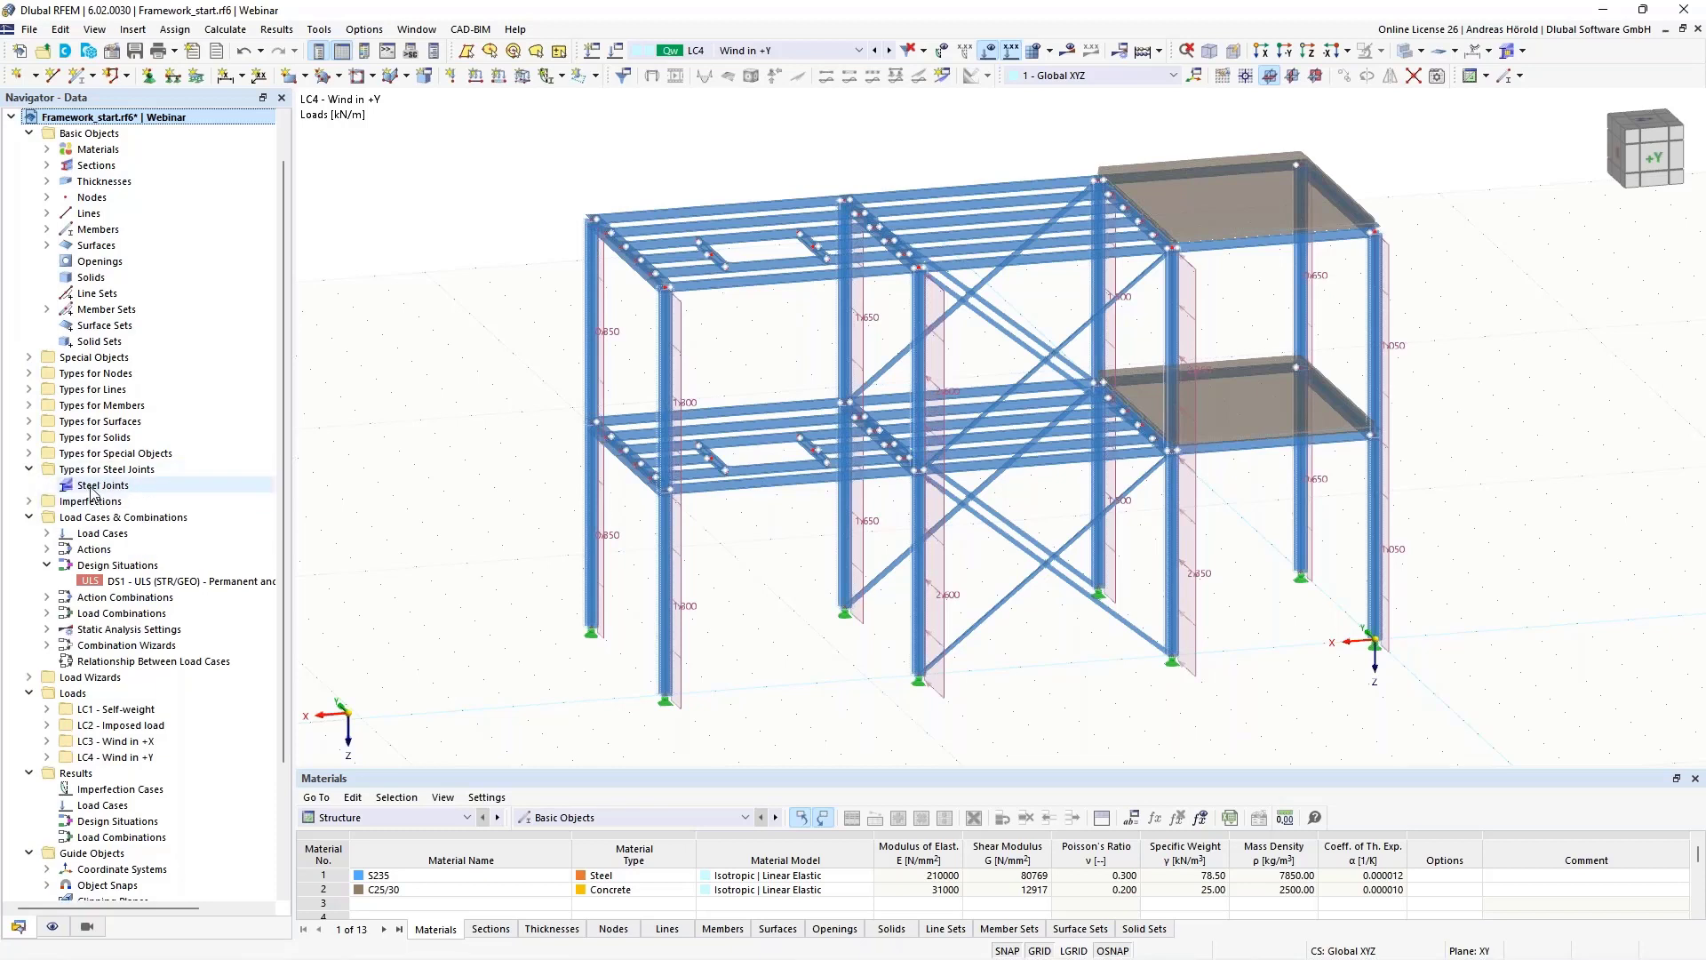
scroll(118, 514, down, 4)
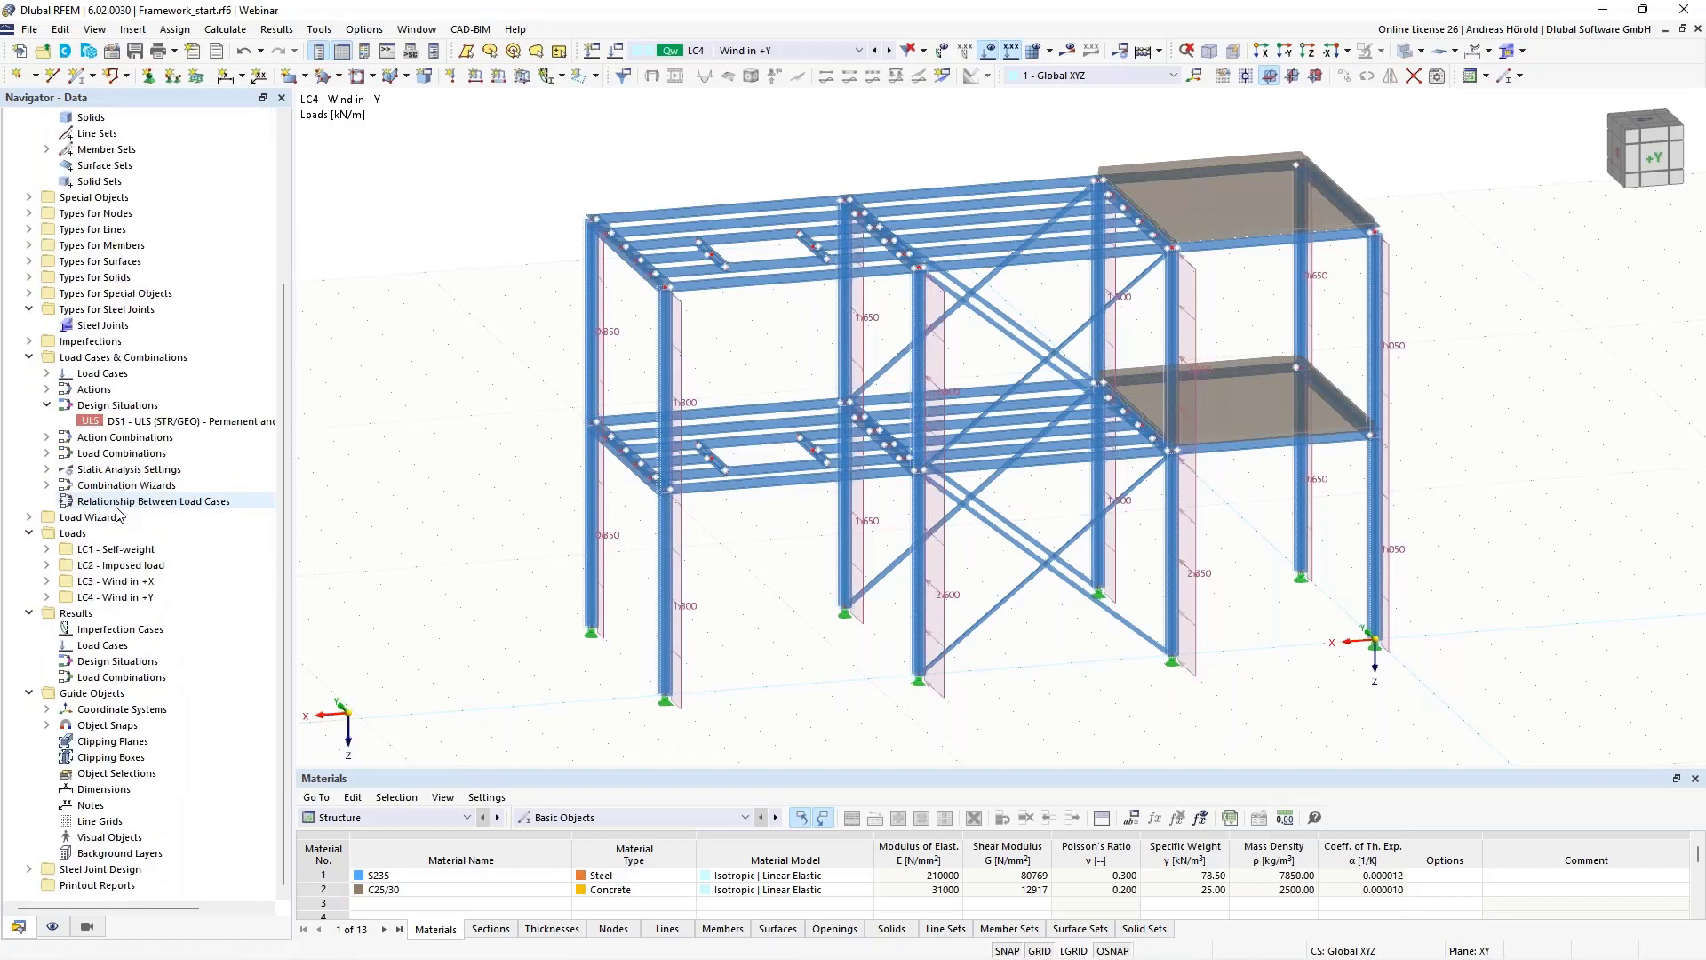
click(28, 872)
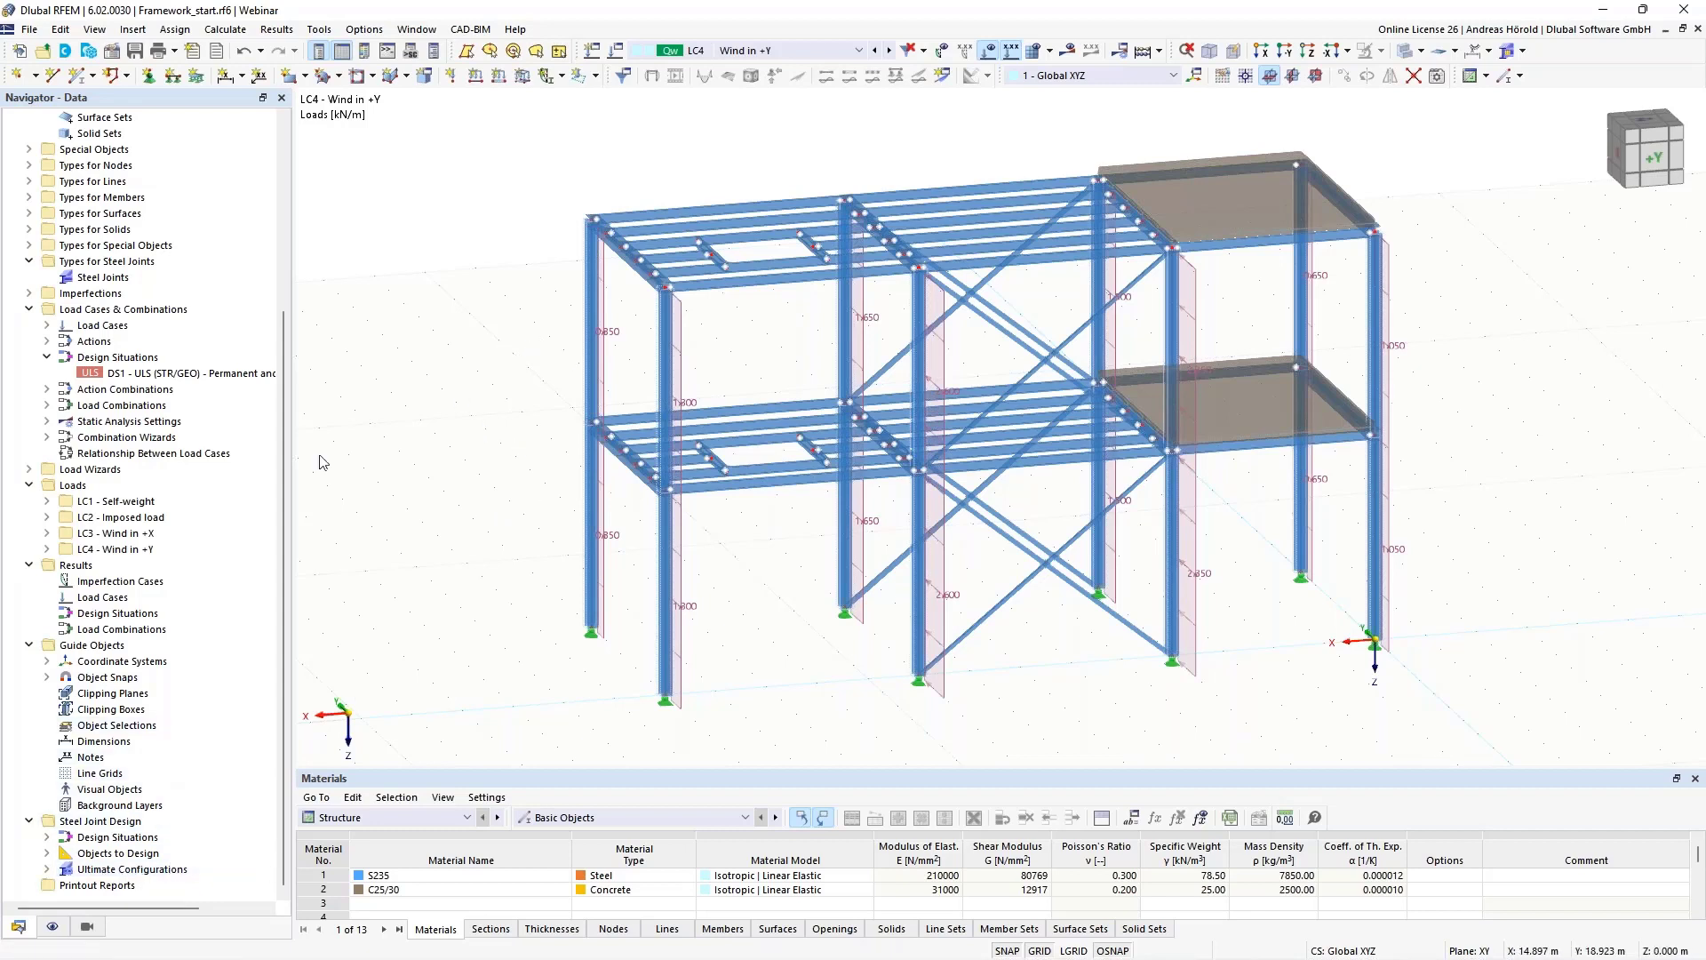
Review the load cases, actions, action combinations and load combinations, and which combinations are assigned to design situation DS1 for steel joints.
double_click(138, 374)
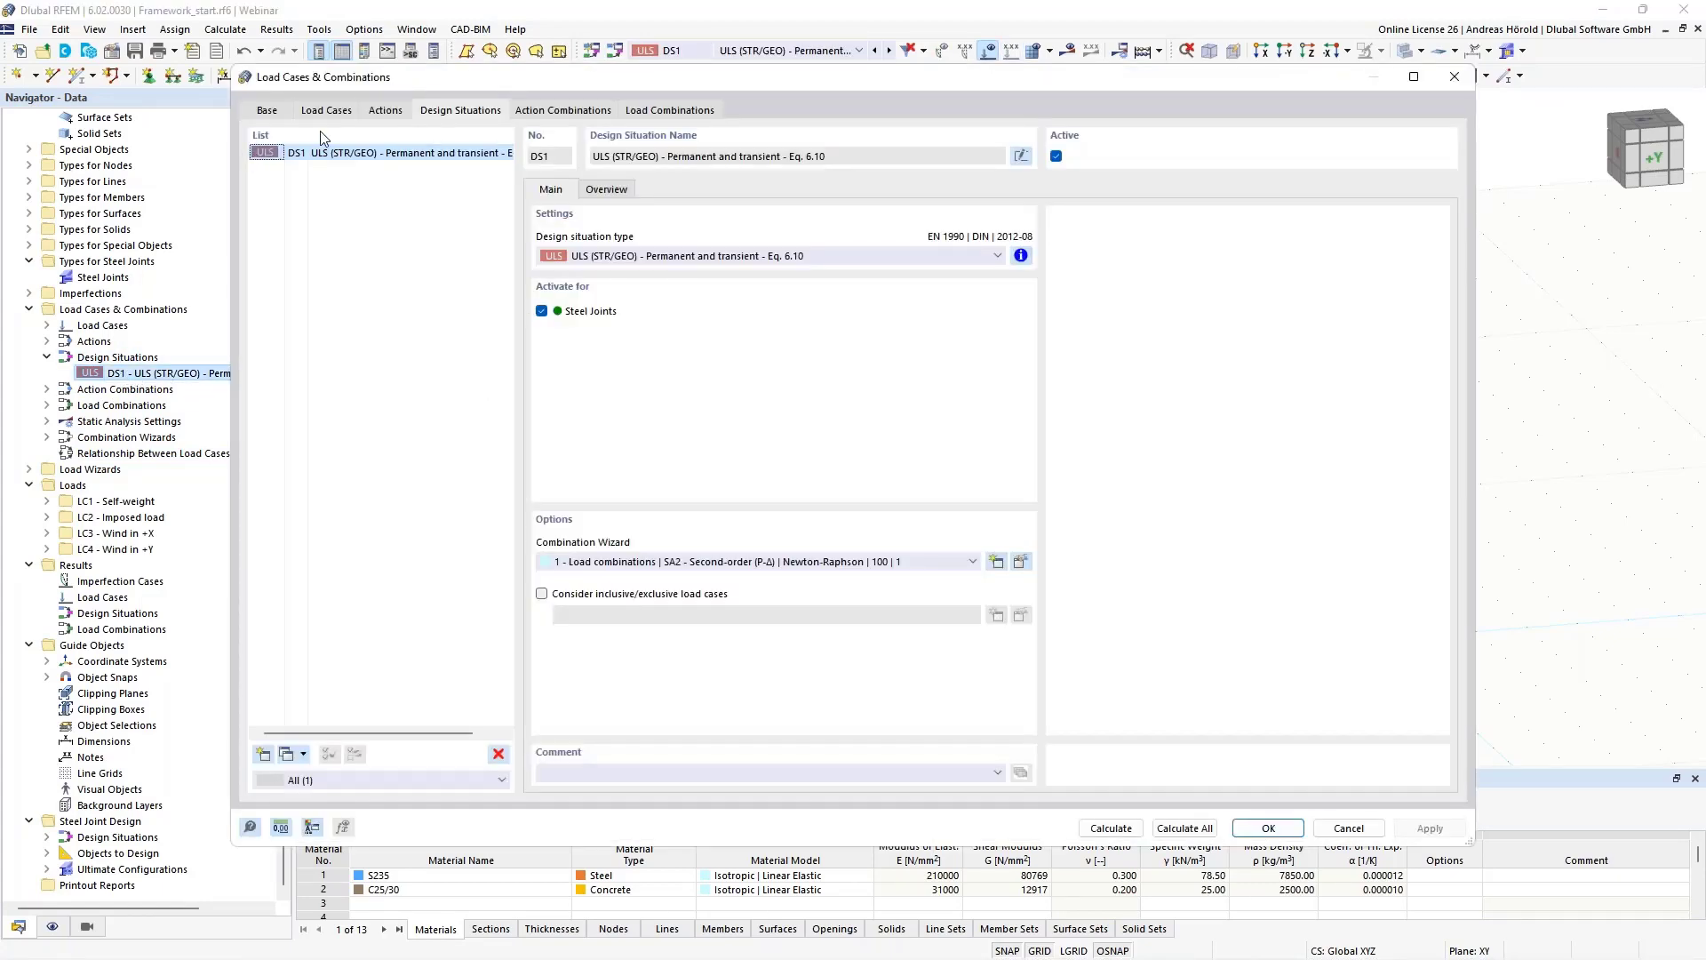
click(328, 111)
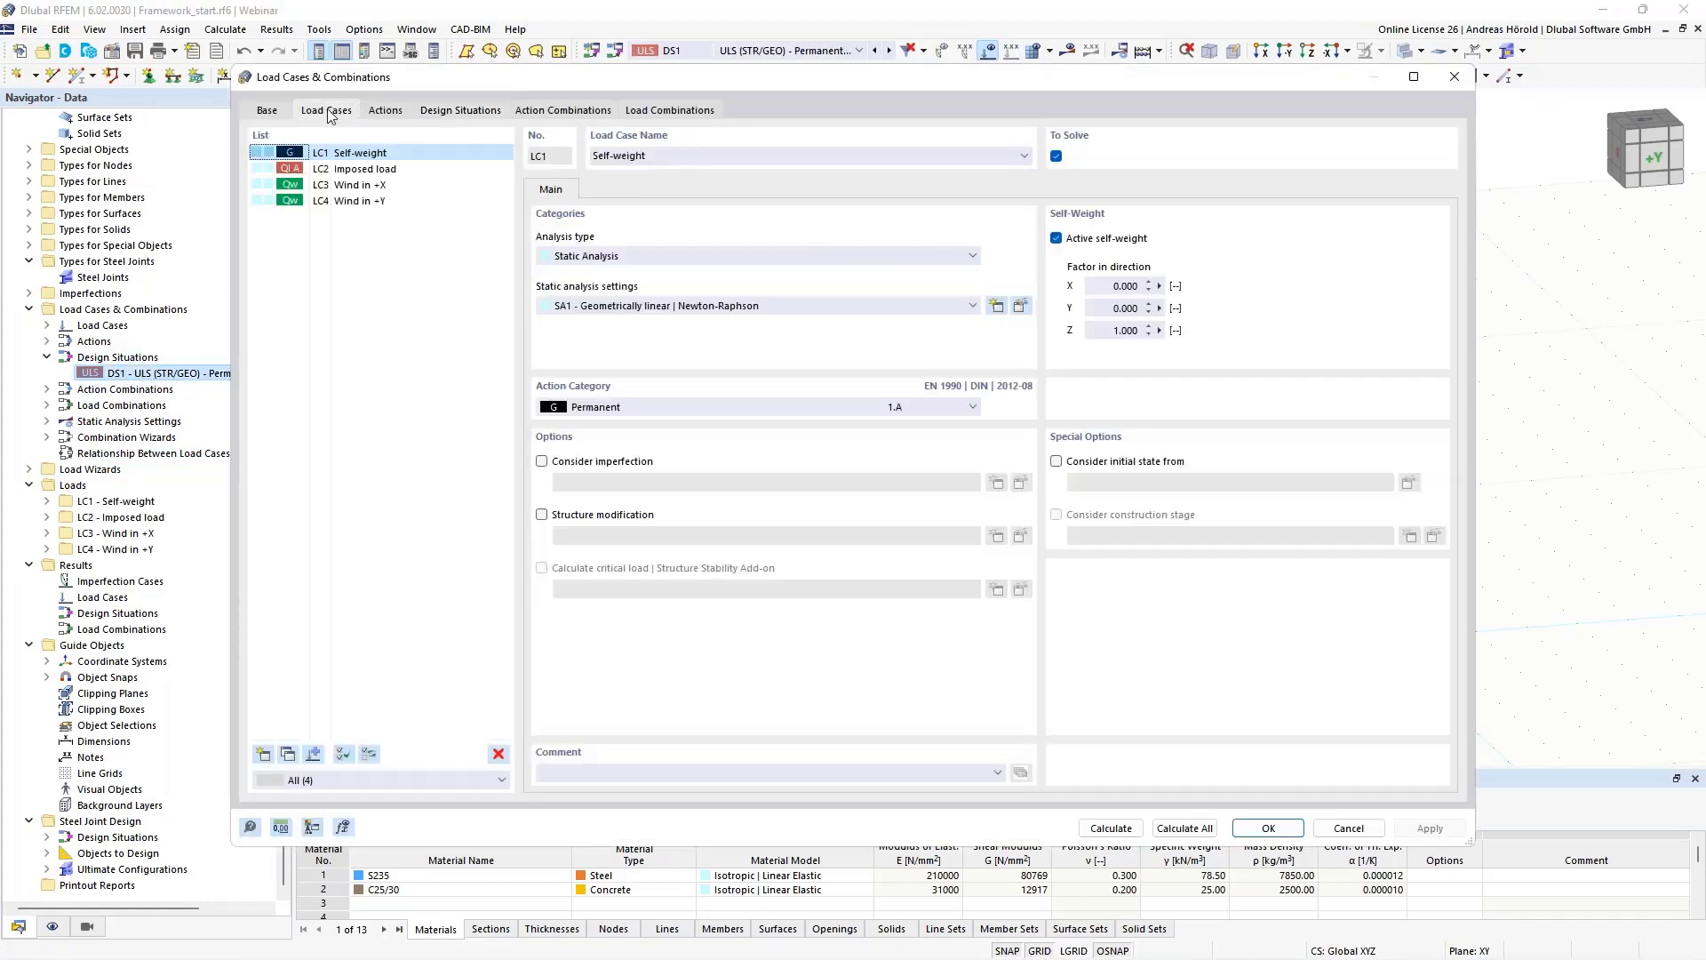
click(386, 111)
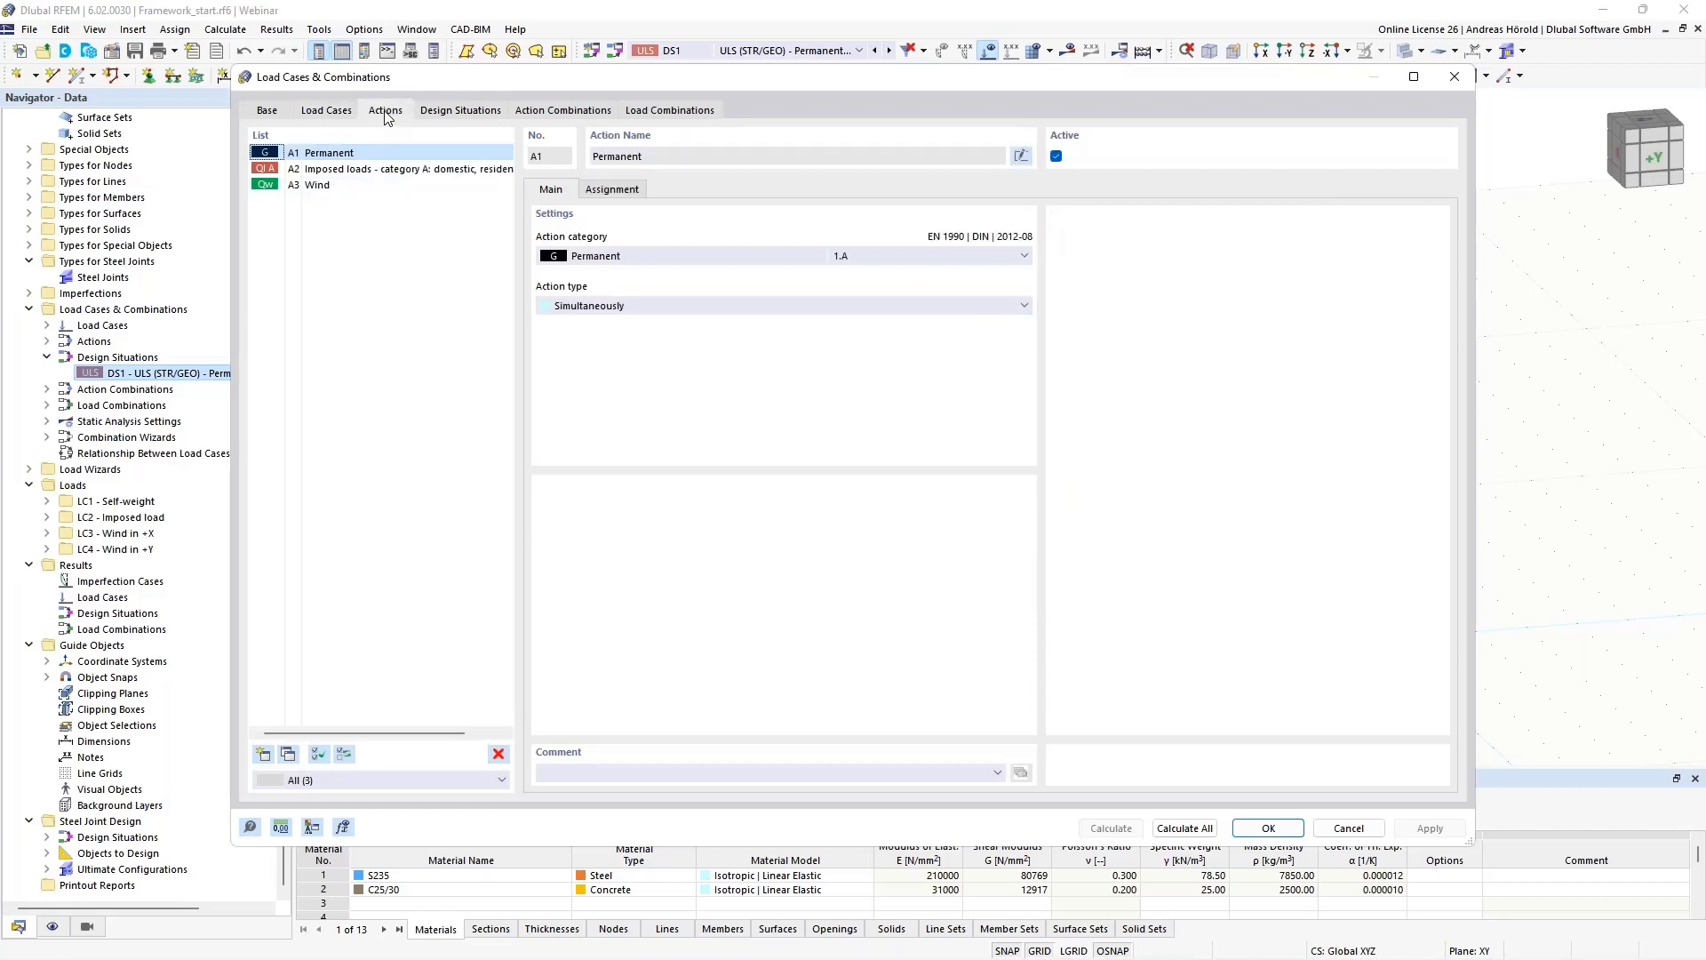
click(462, 111)
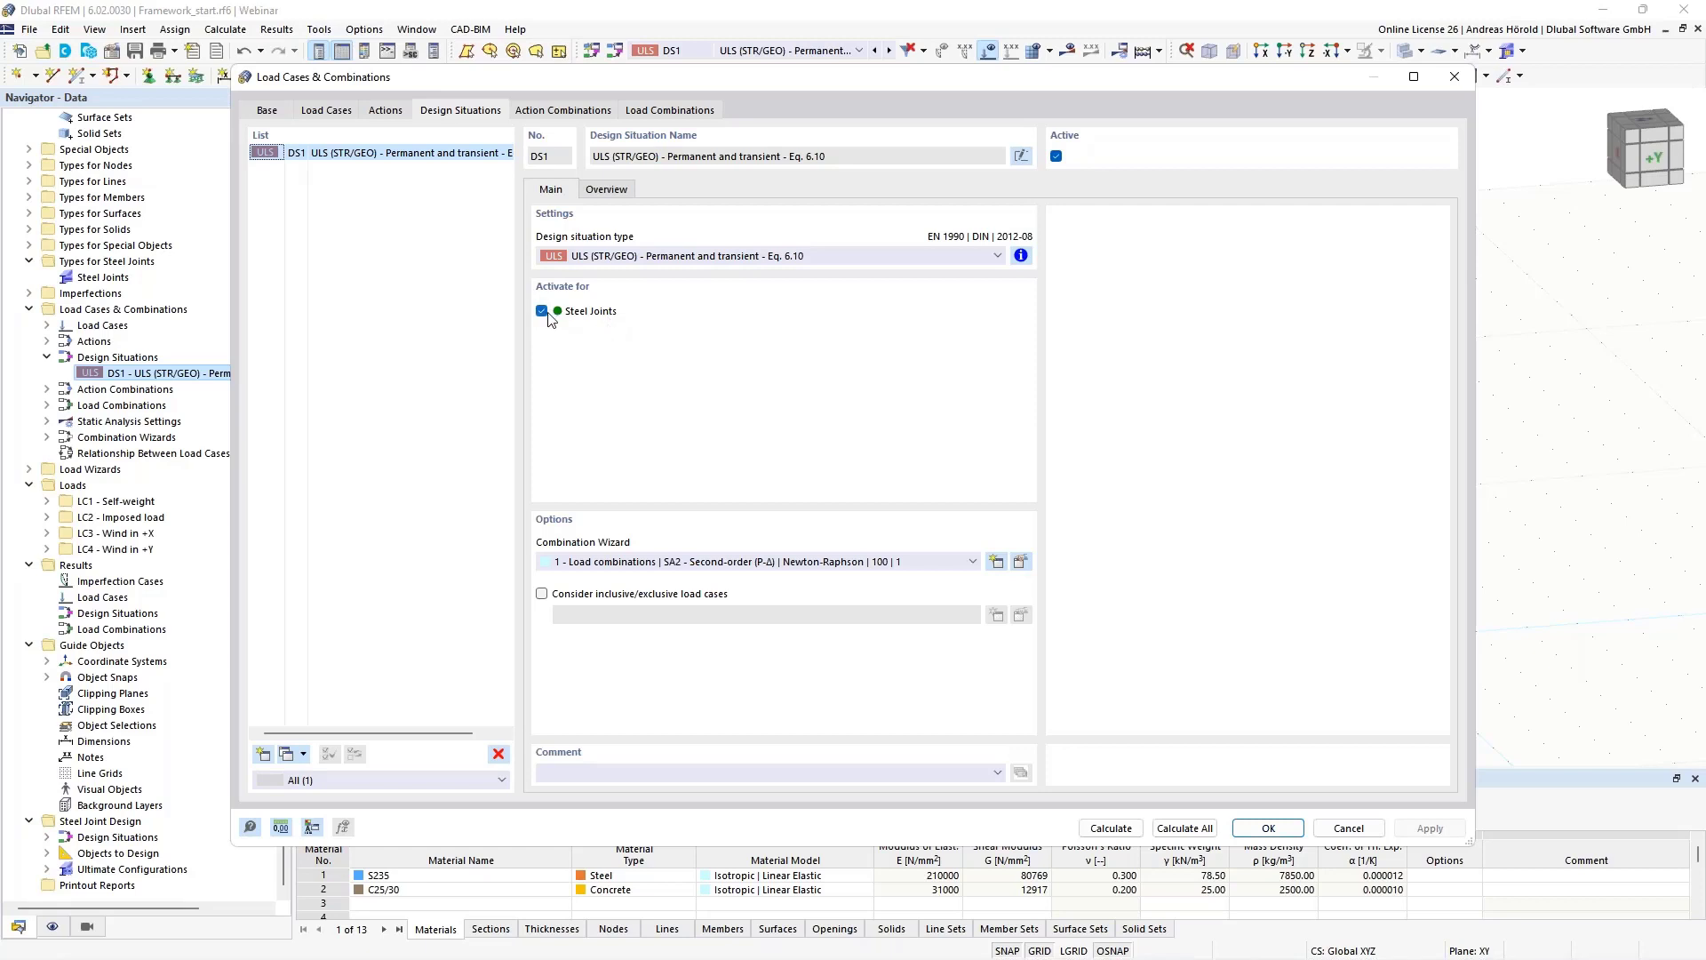
click(547, 112)
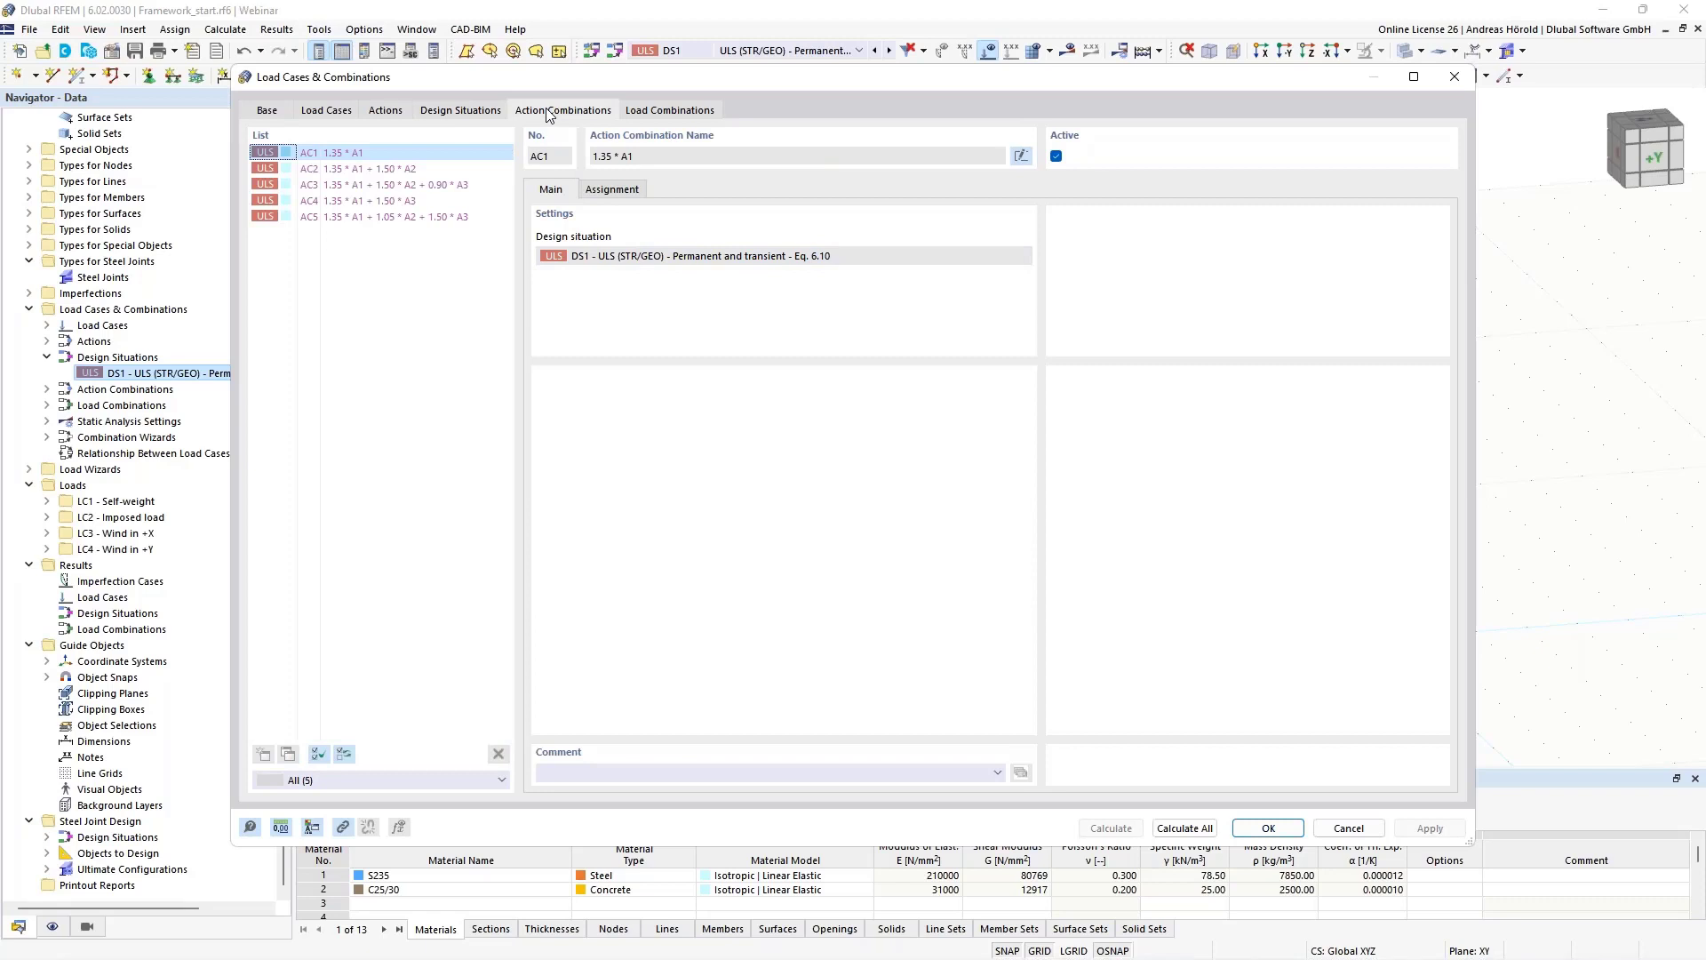
click(682, 113)
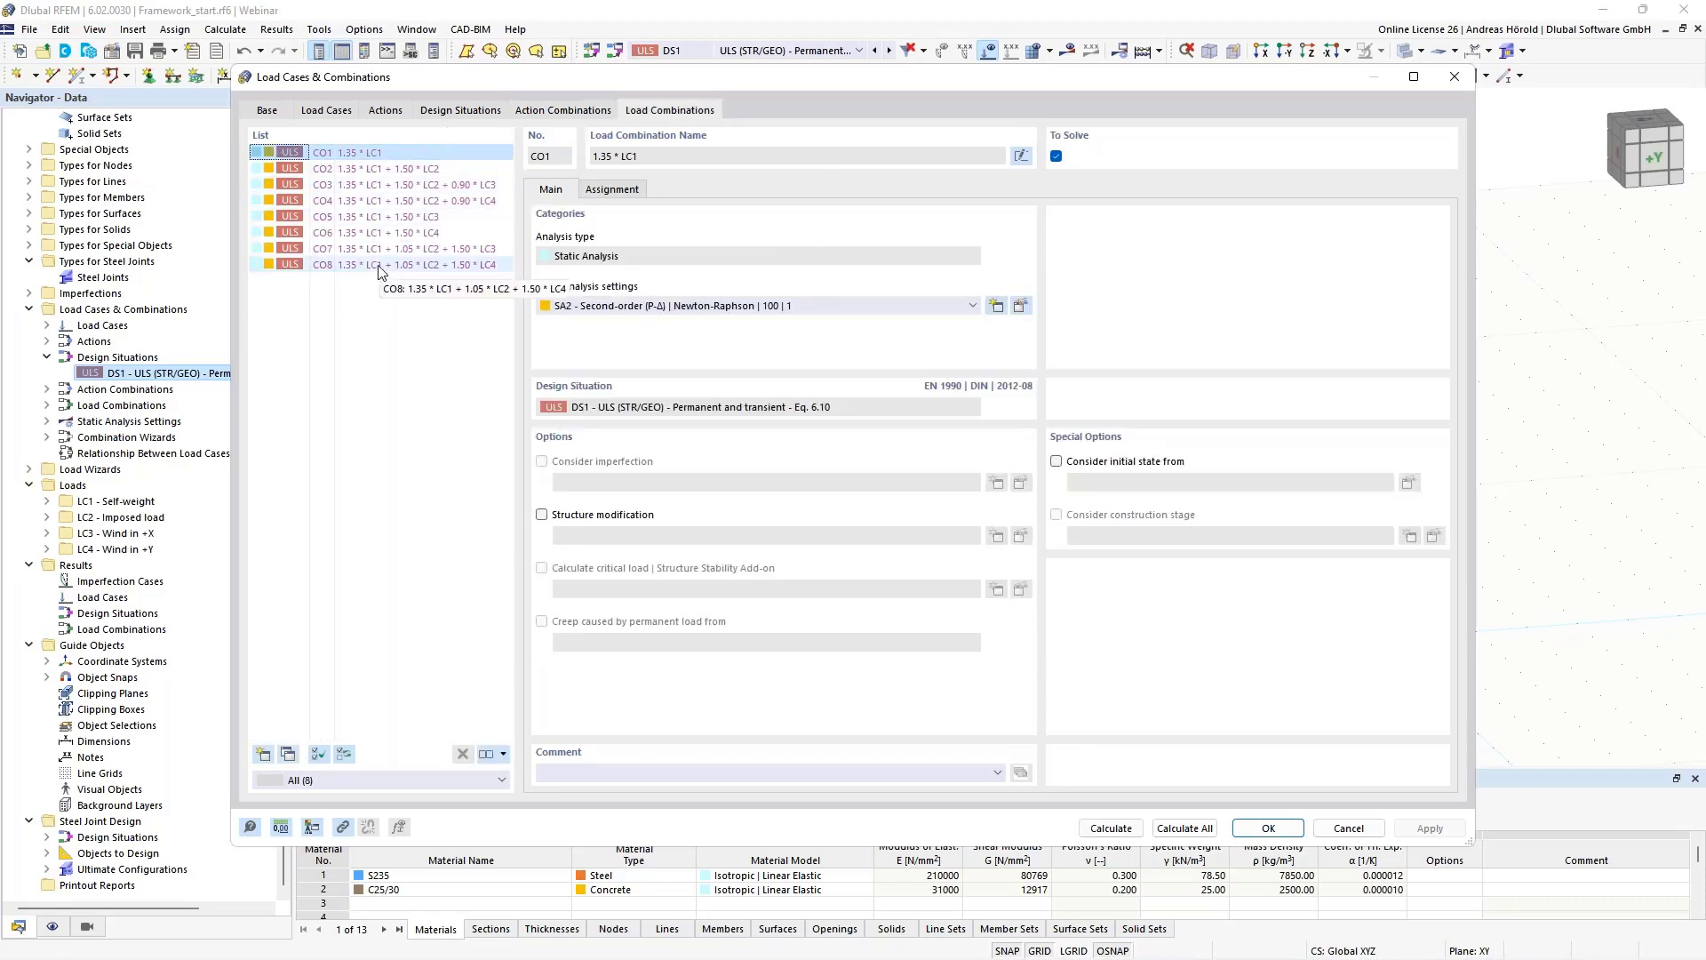
click(446, 113)
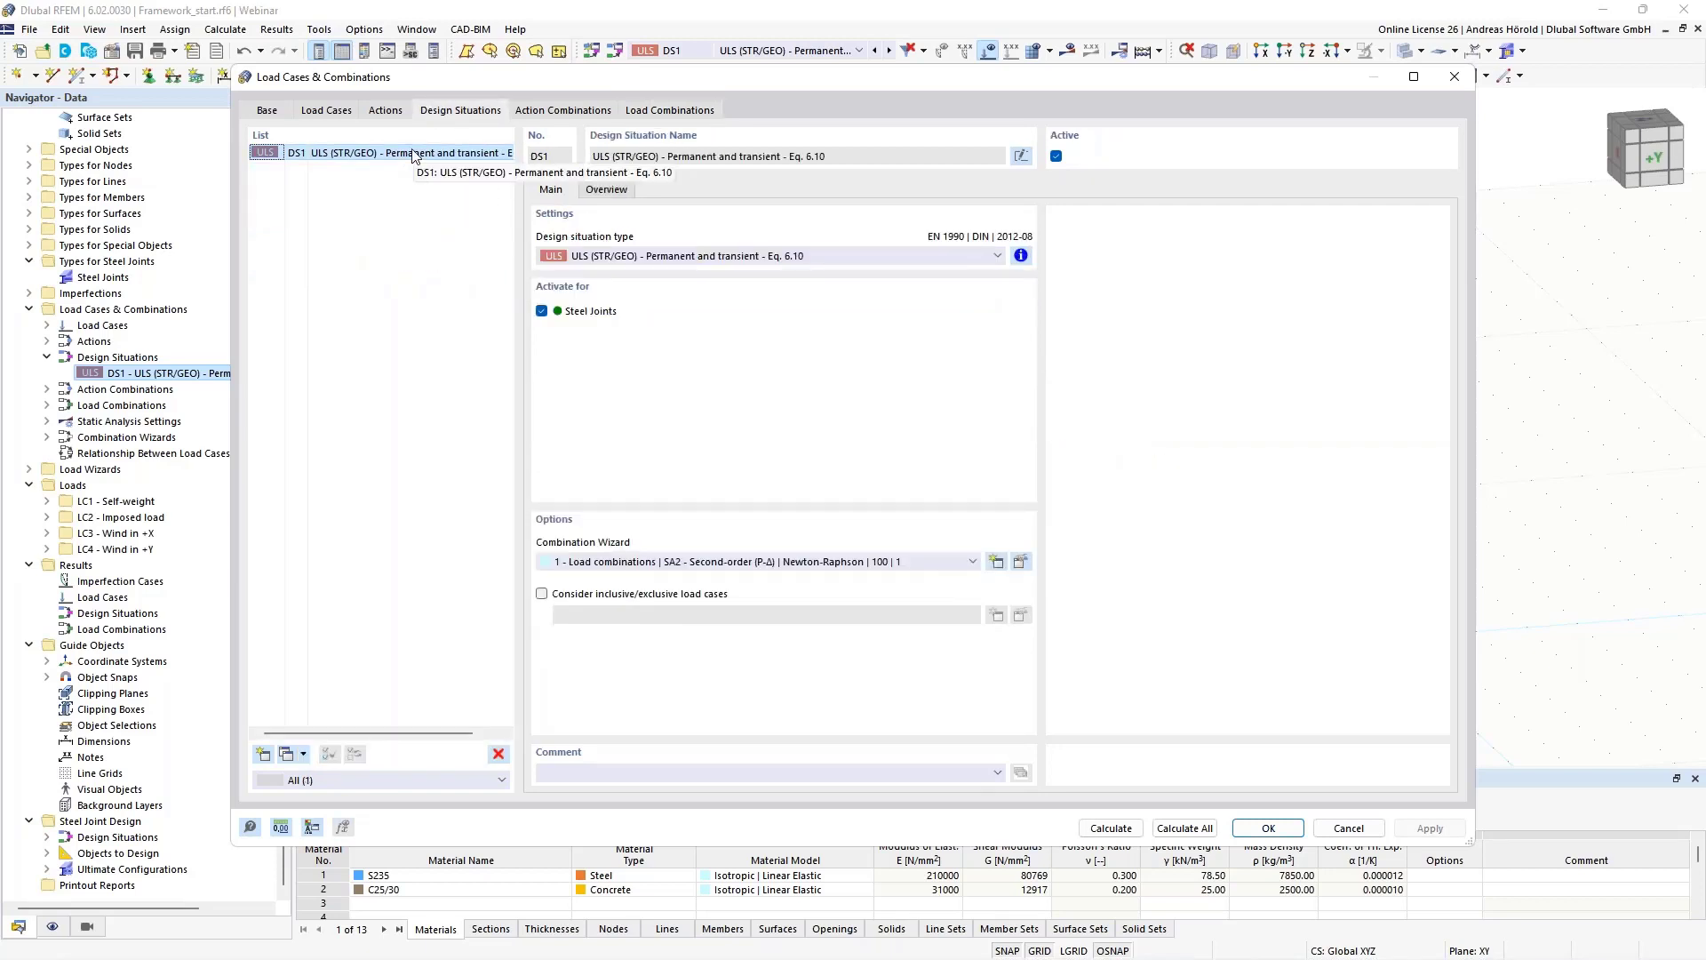
click(604, 191)
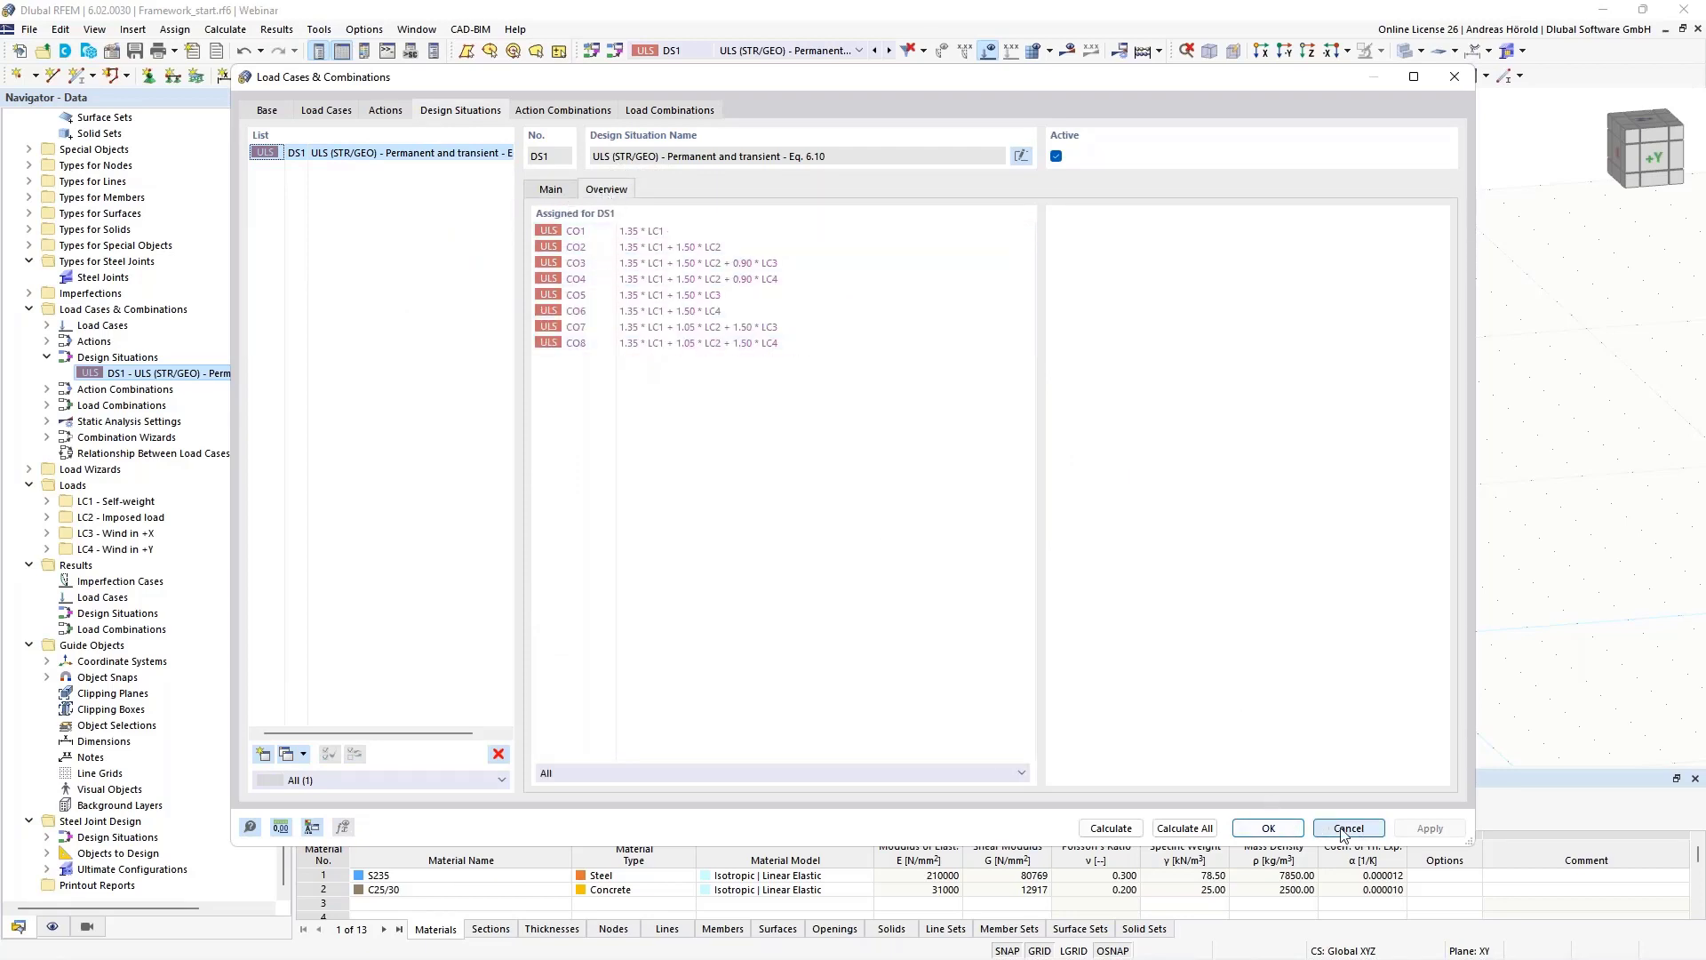
click(1270, 828)
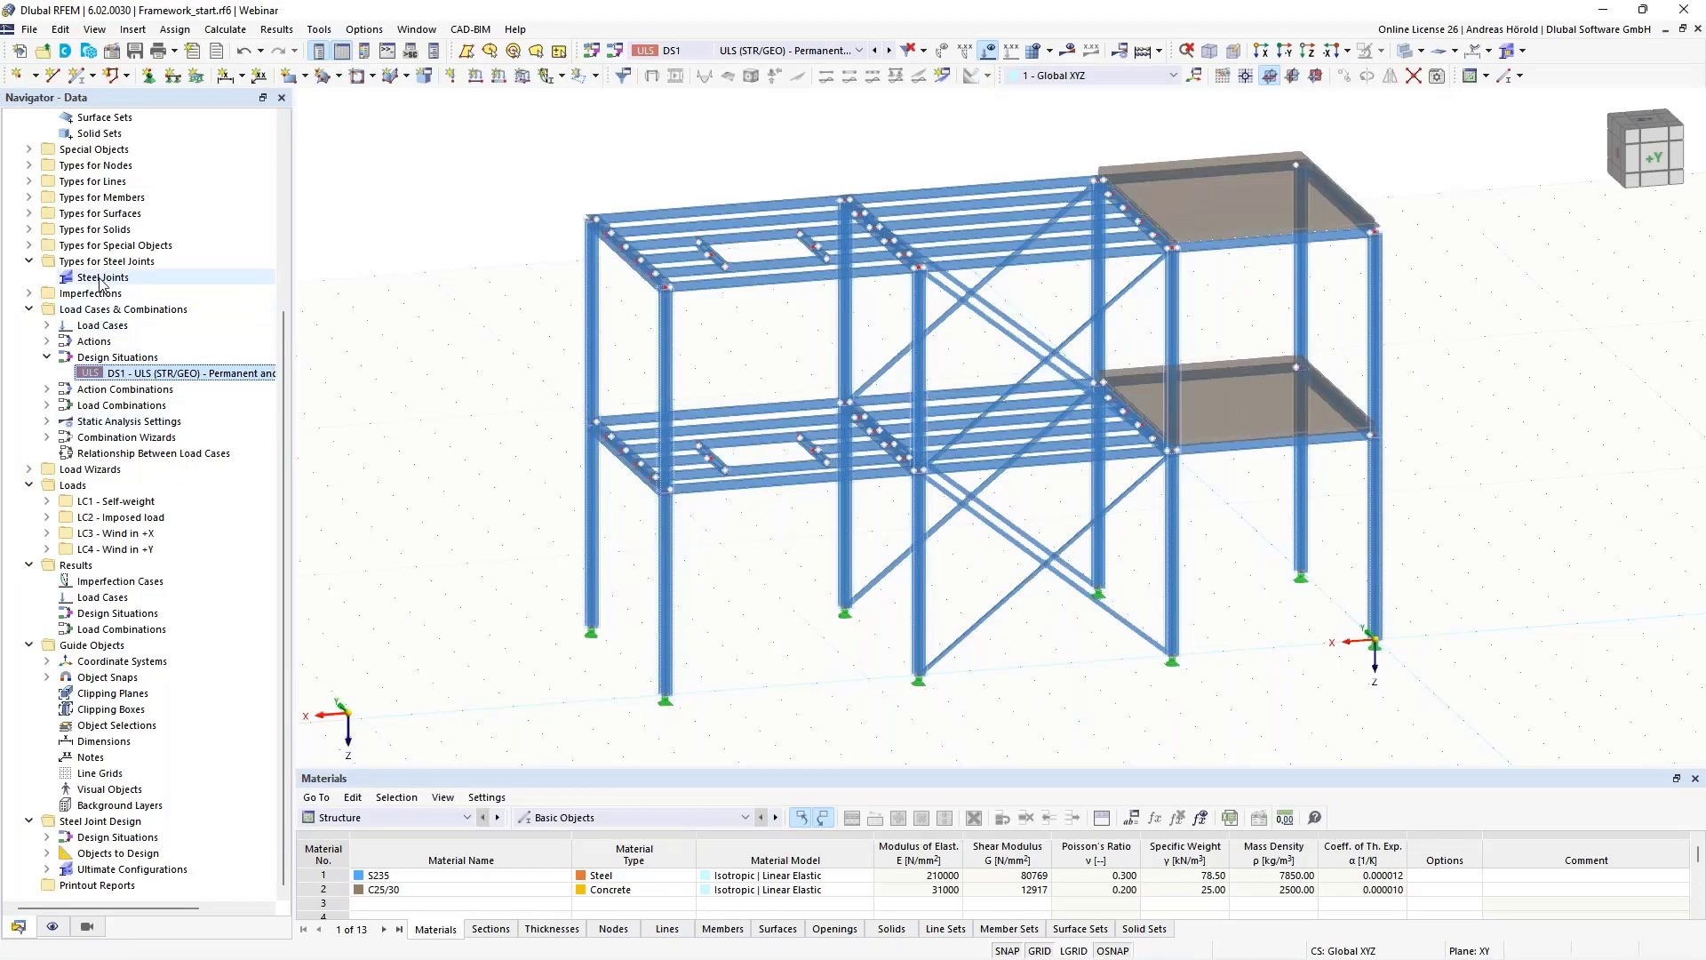
Examine the connections between the floor beams, cross girder, columns and diagonal bracing up close from several directions.
middle_drag(782, 622, 812, 602)
scroll(813, 462, up, 5)
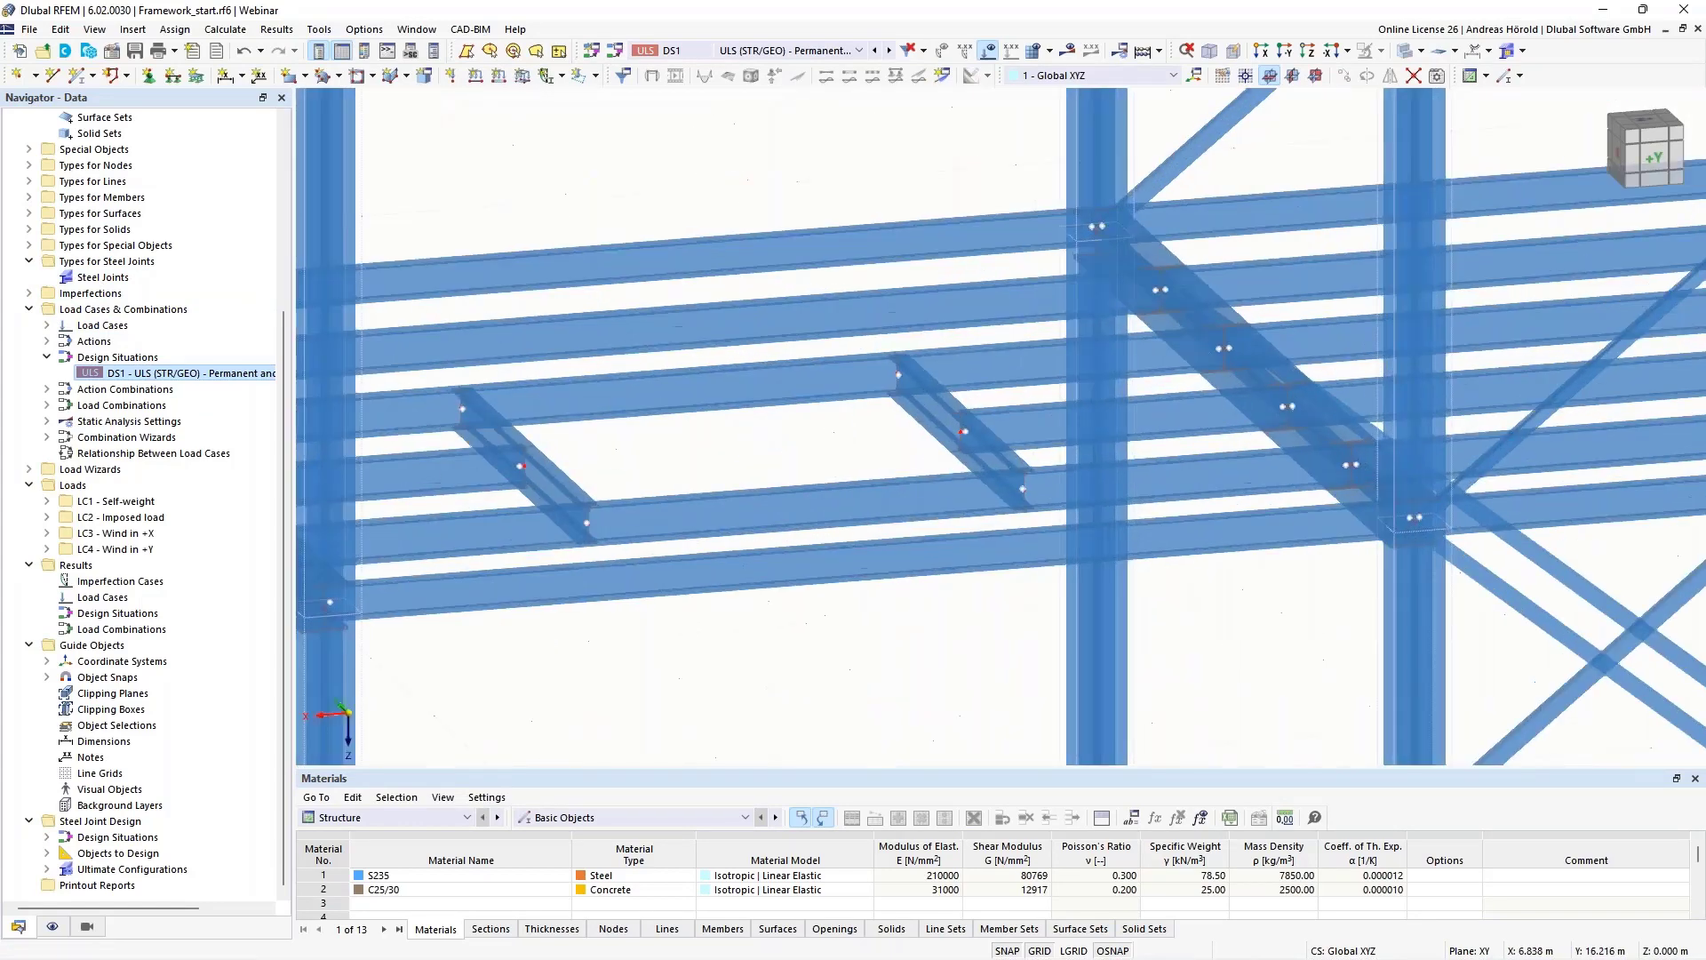
middle_drag(812, 462, 861, 472)
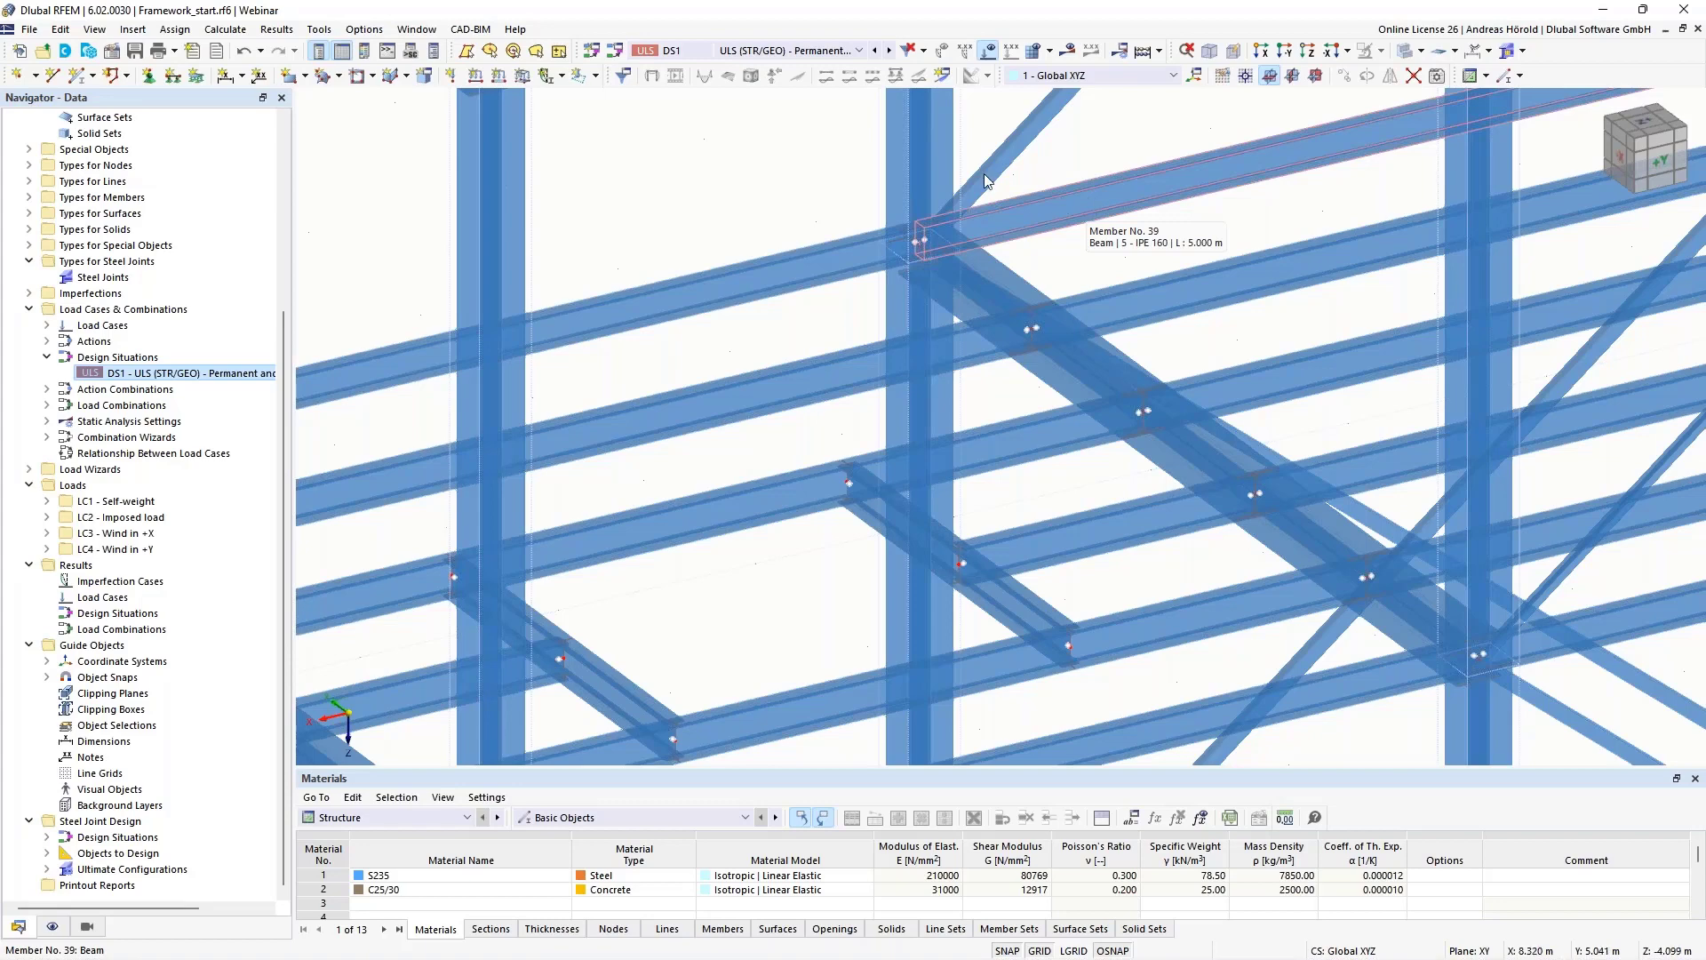
ctrl+middle_drag(1086, 235, 977, 236)
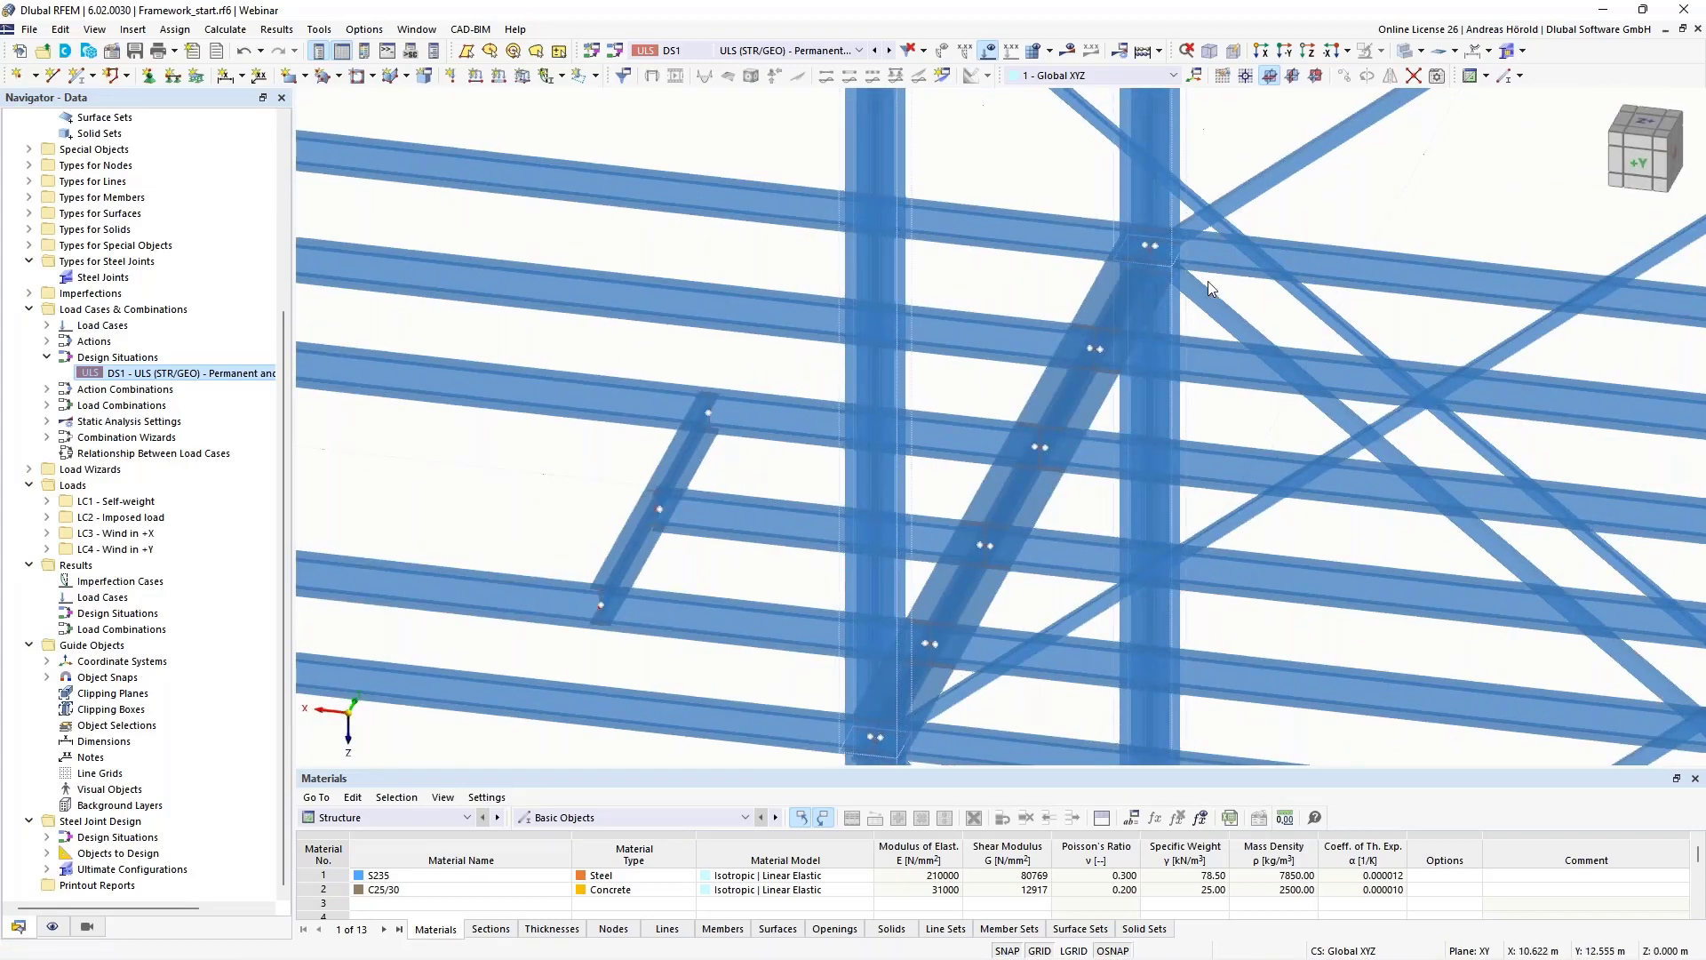
scroll(1262, 184, up, 5)
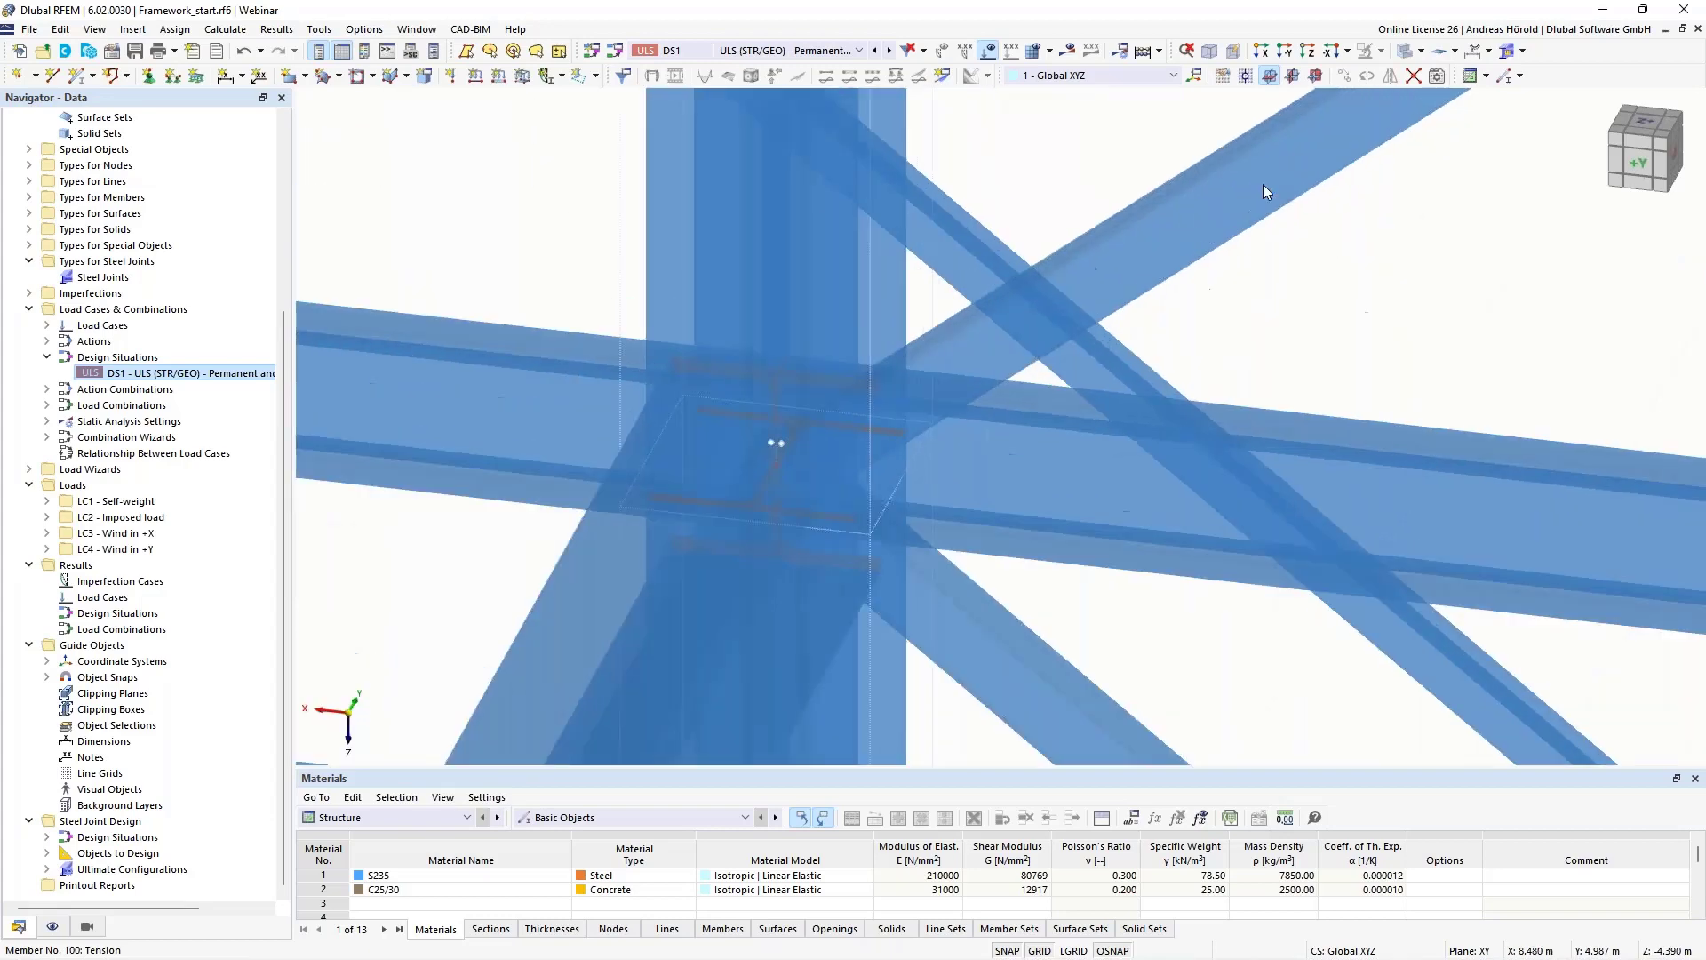
scroll(1263, 184, up, 2)
scroll(1126, 241, down, 7)
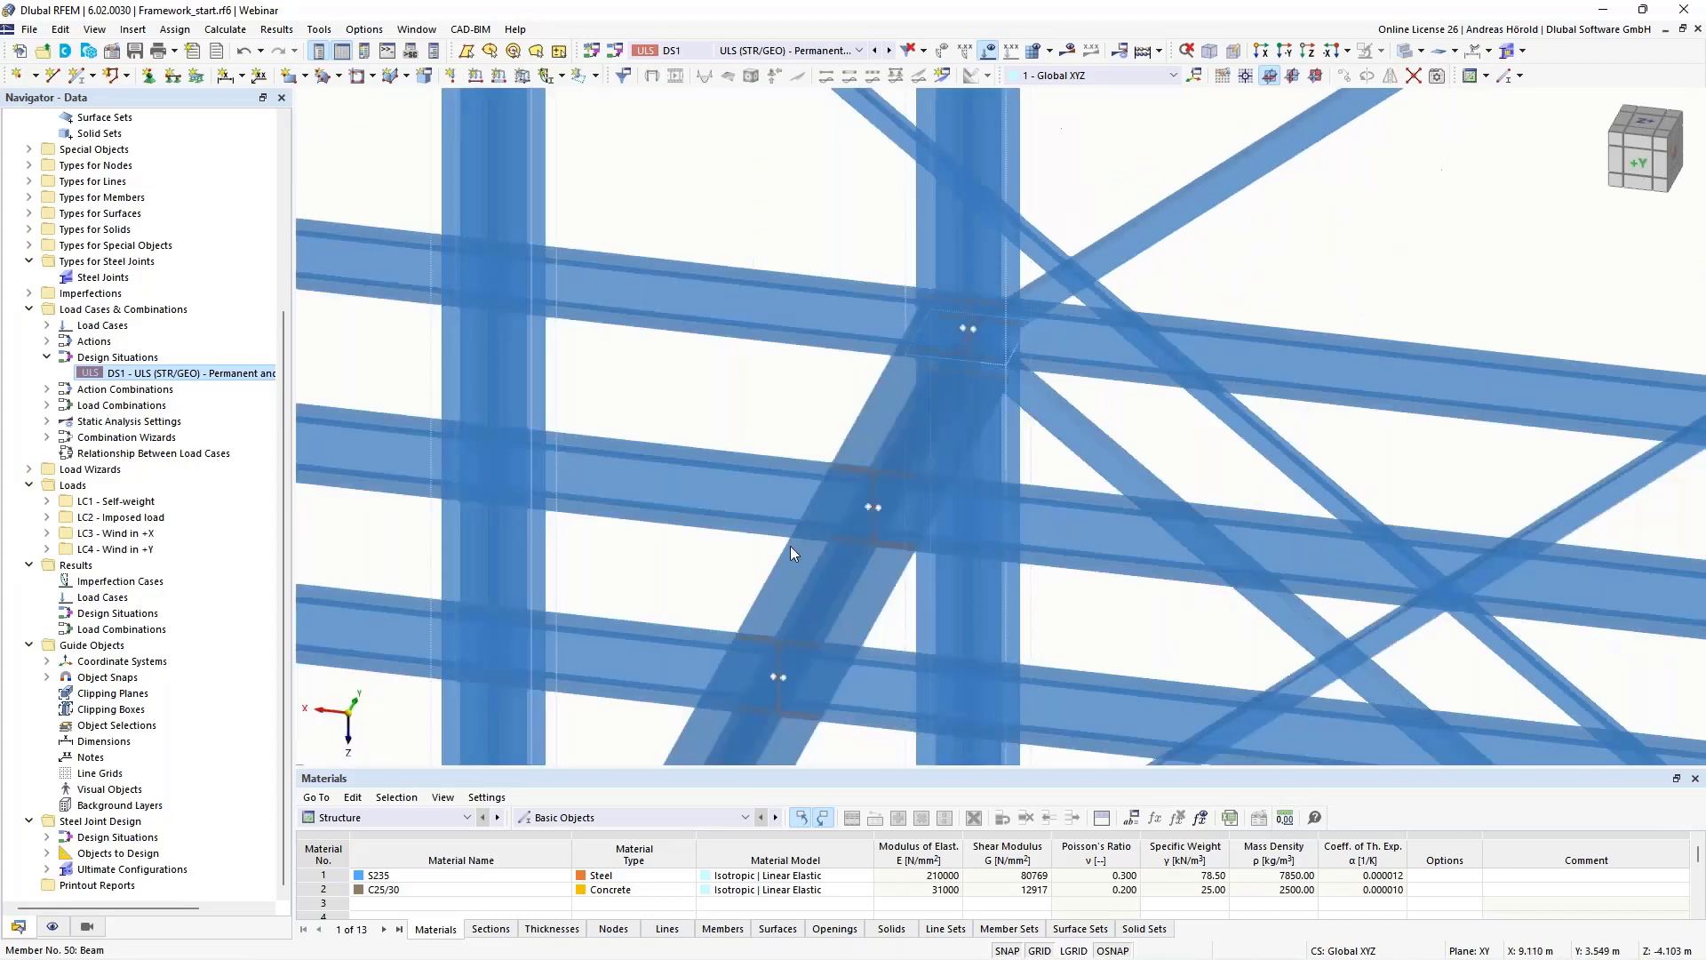
ctrl+middle_drag(785, 553, 1061, 394)
scroll(887, 540, down, 4)
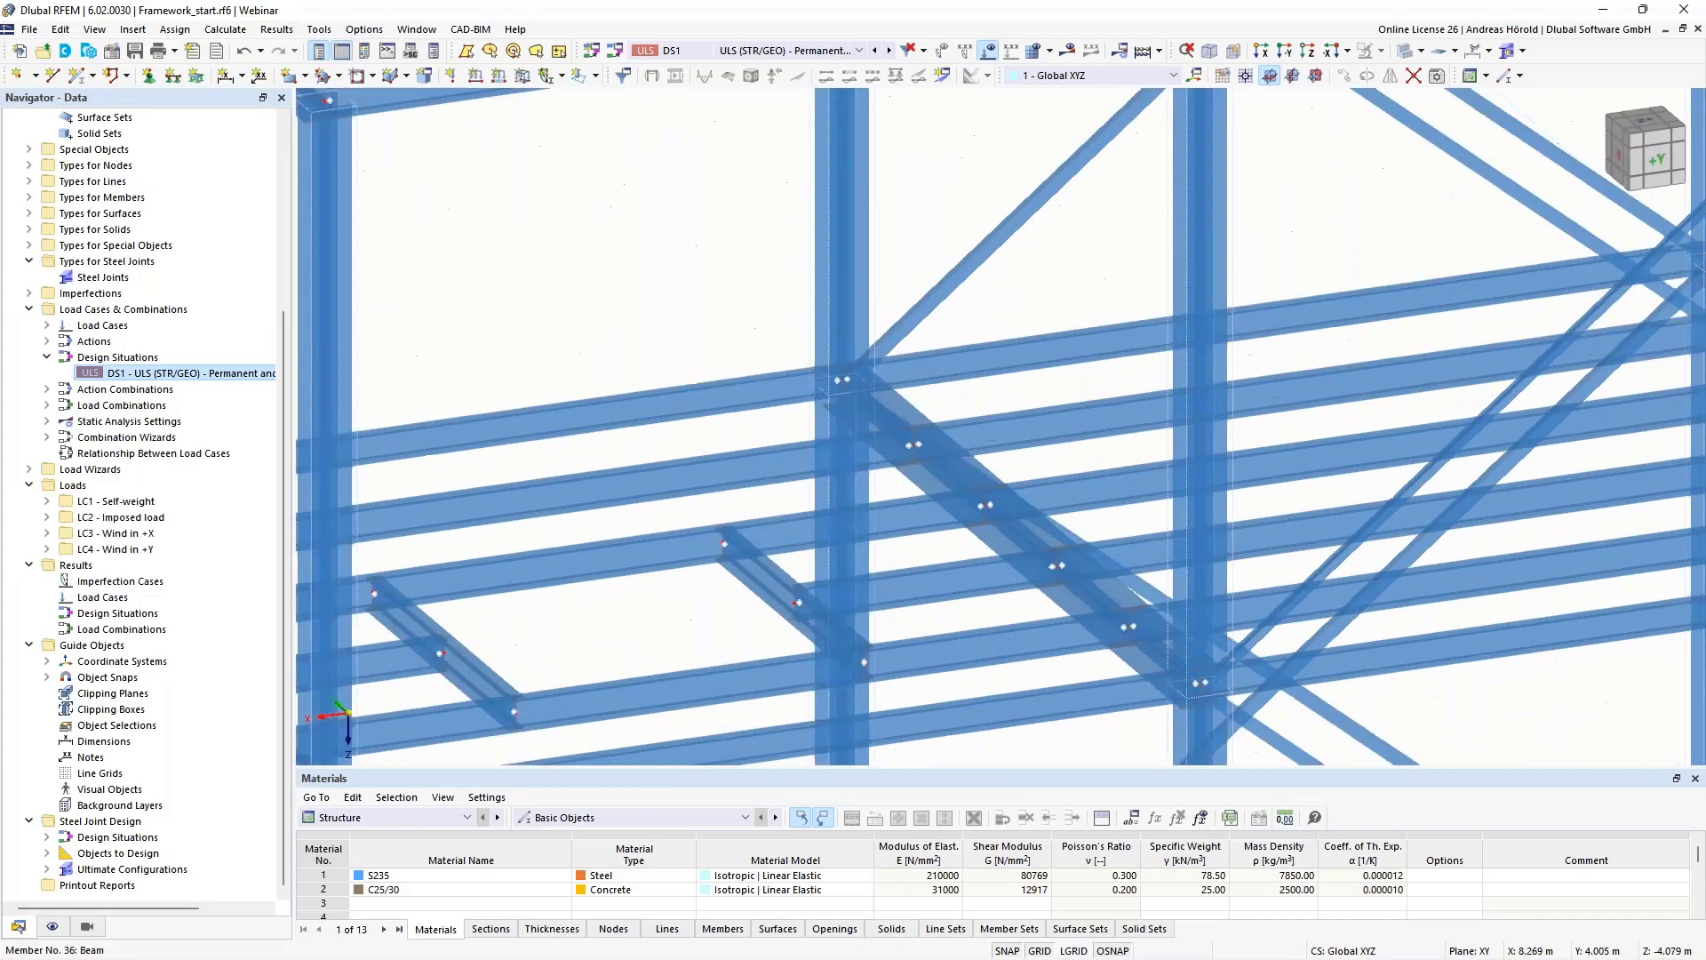
Create a new steel joint and assign it to node 33 where the floor beams meet the column.
right_click(92, 281)
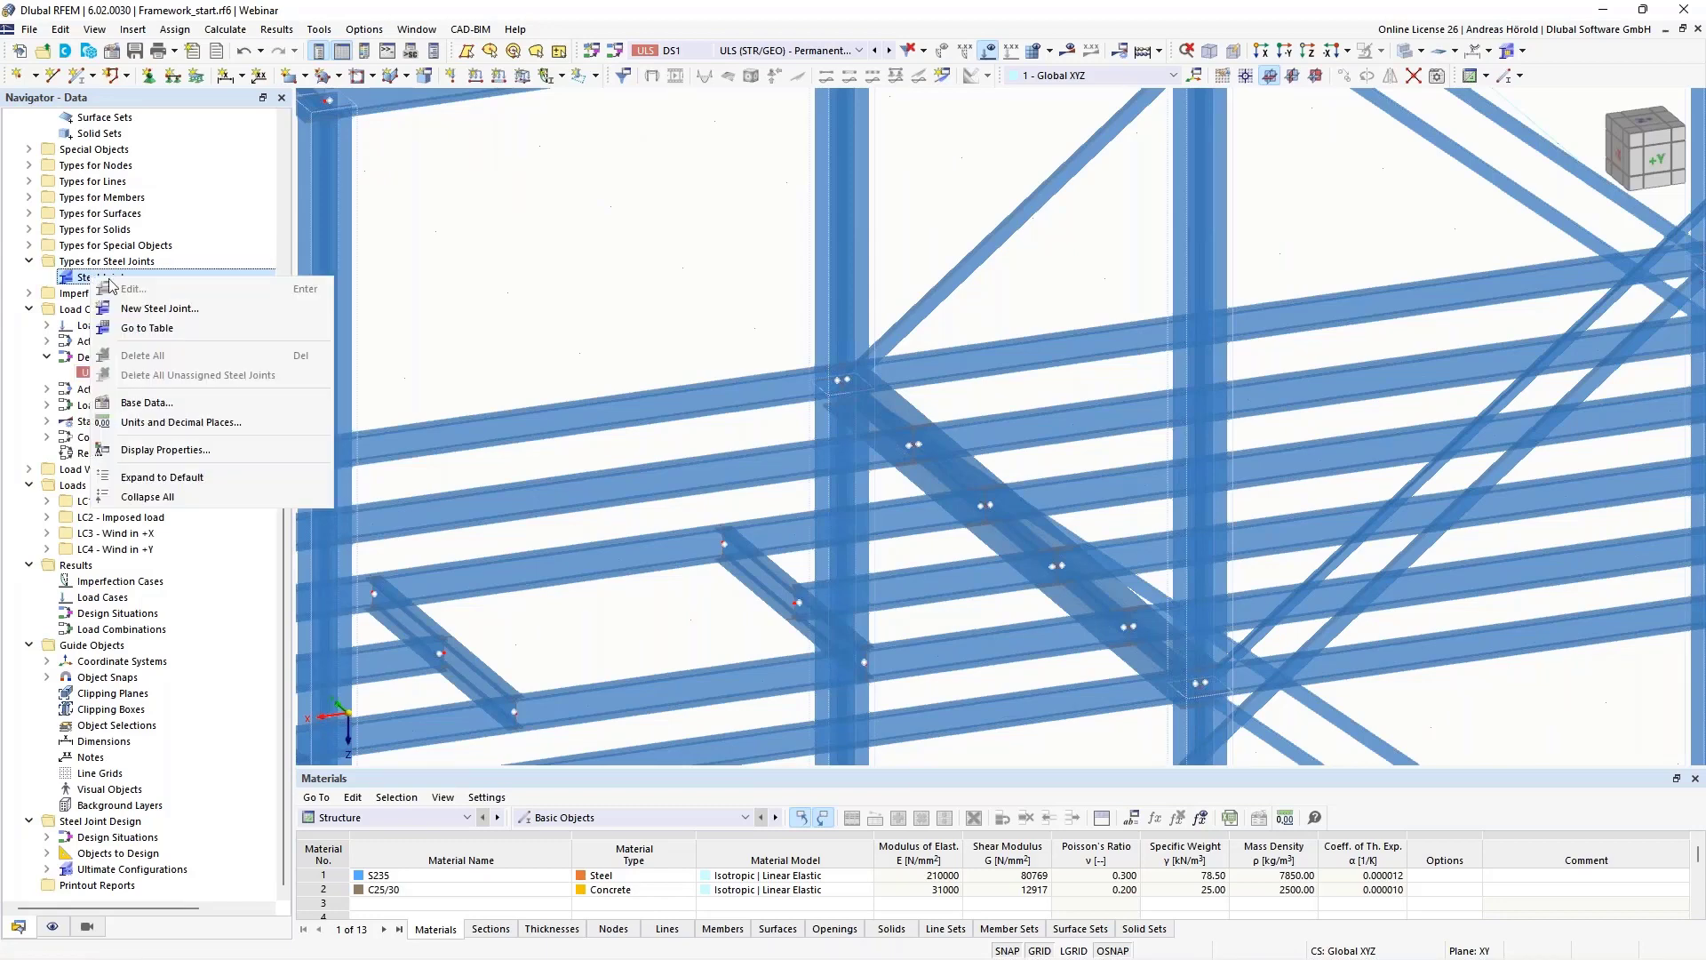
click(183, 309)
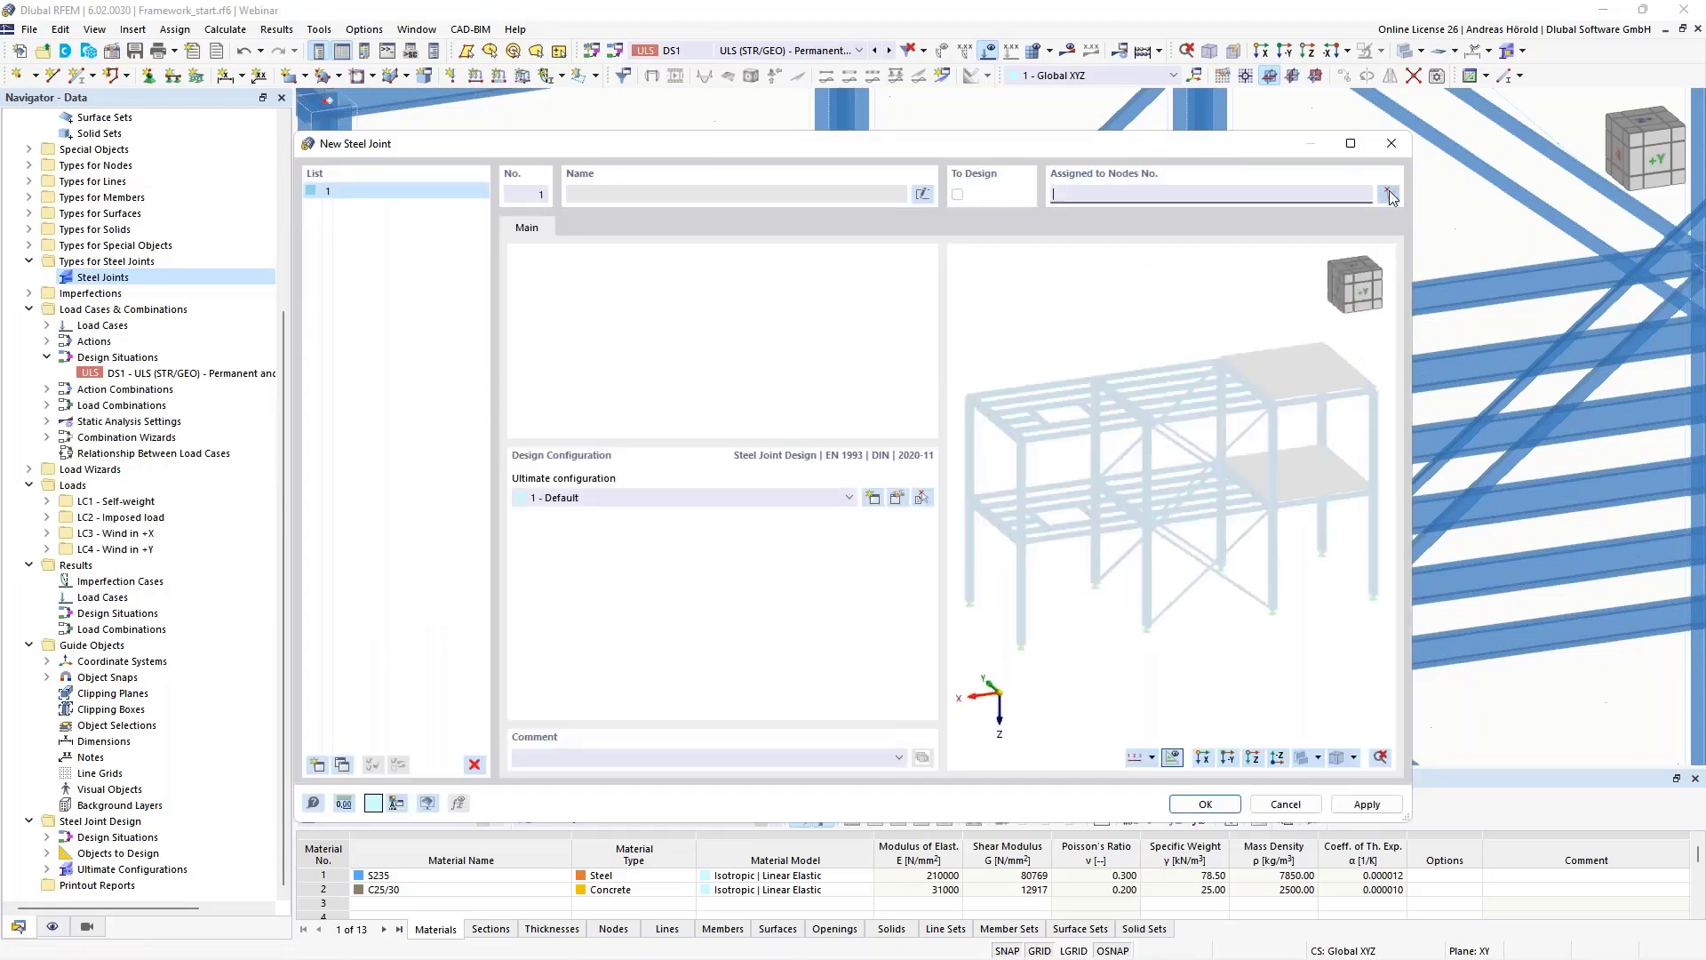
click(1390, 194)
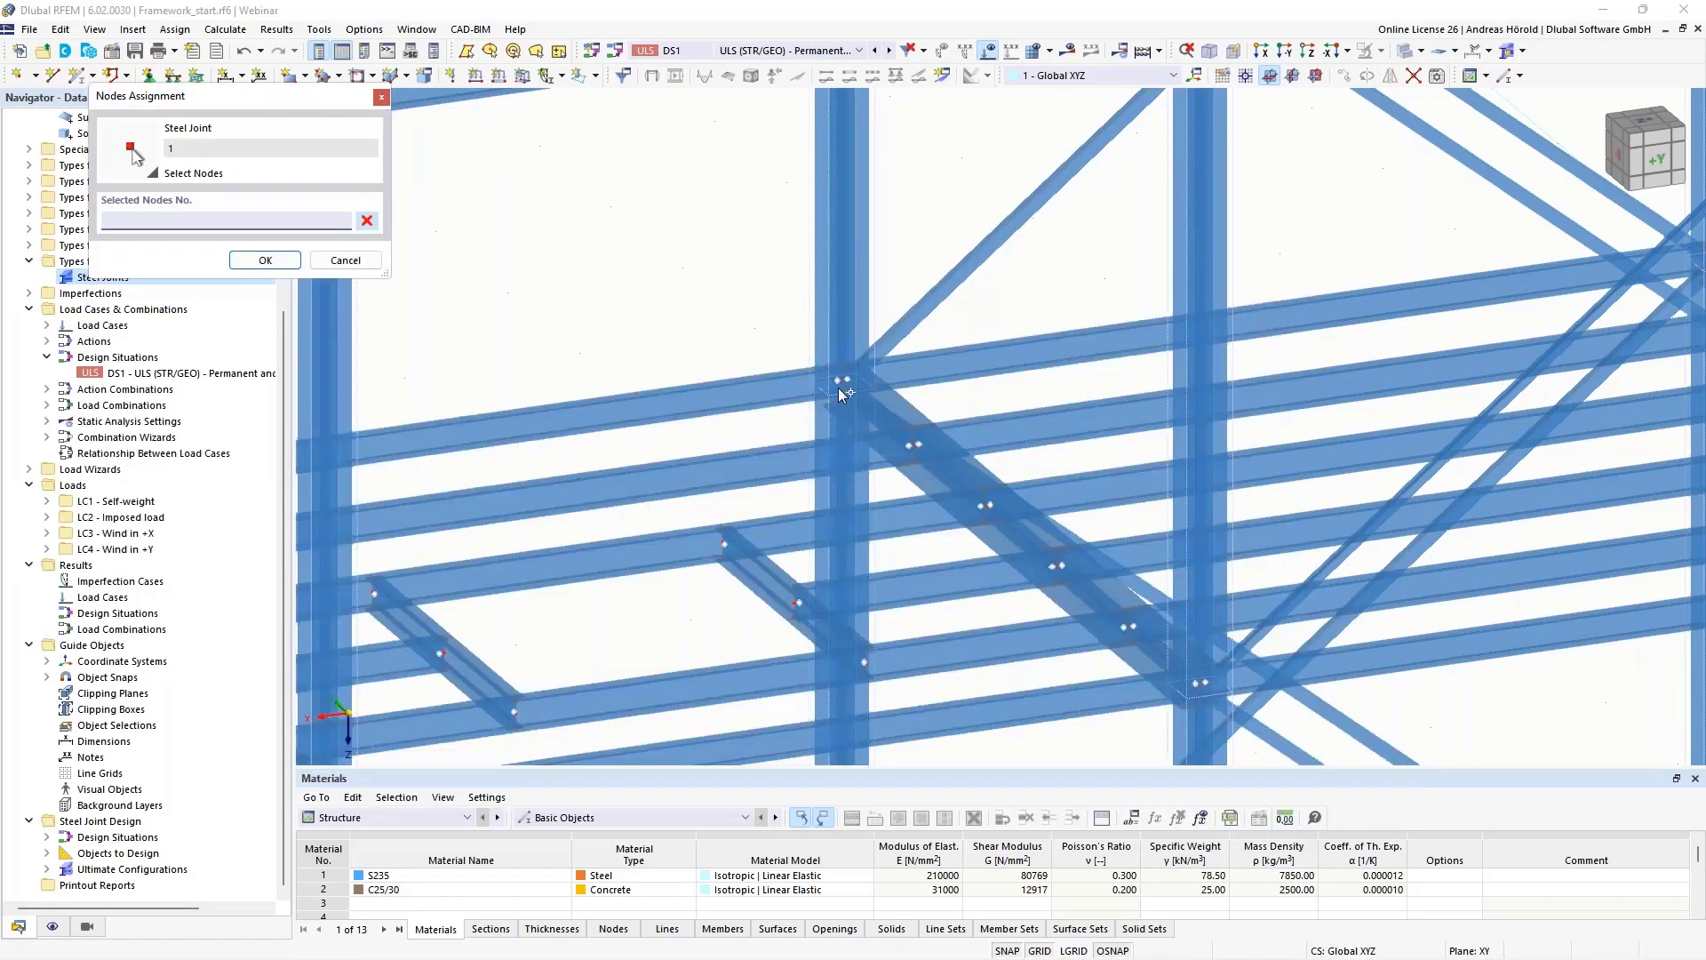
click(841, 381)
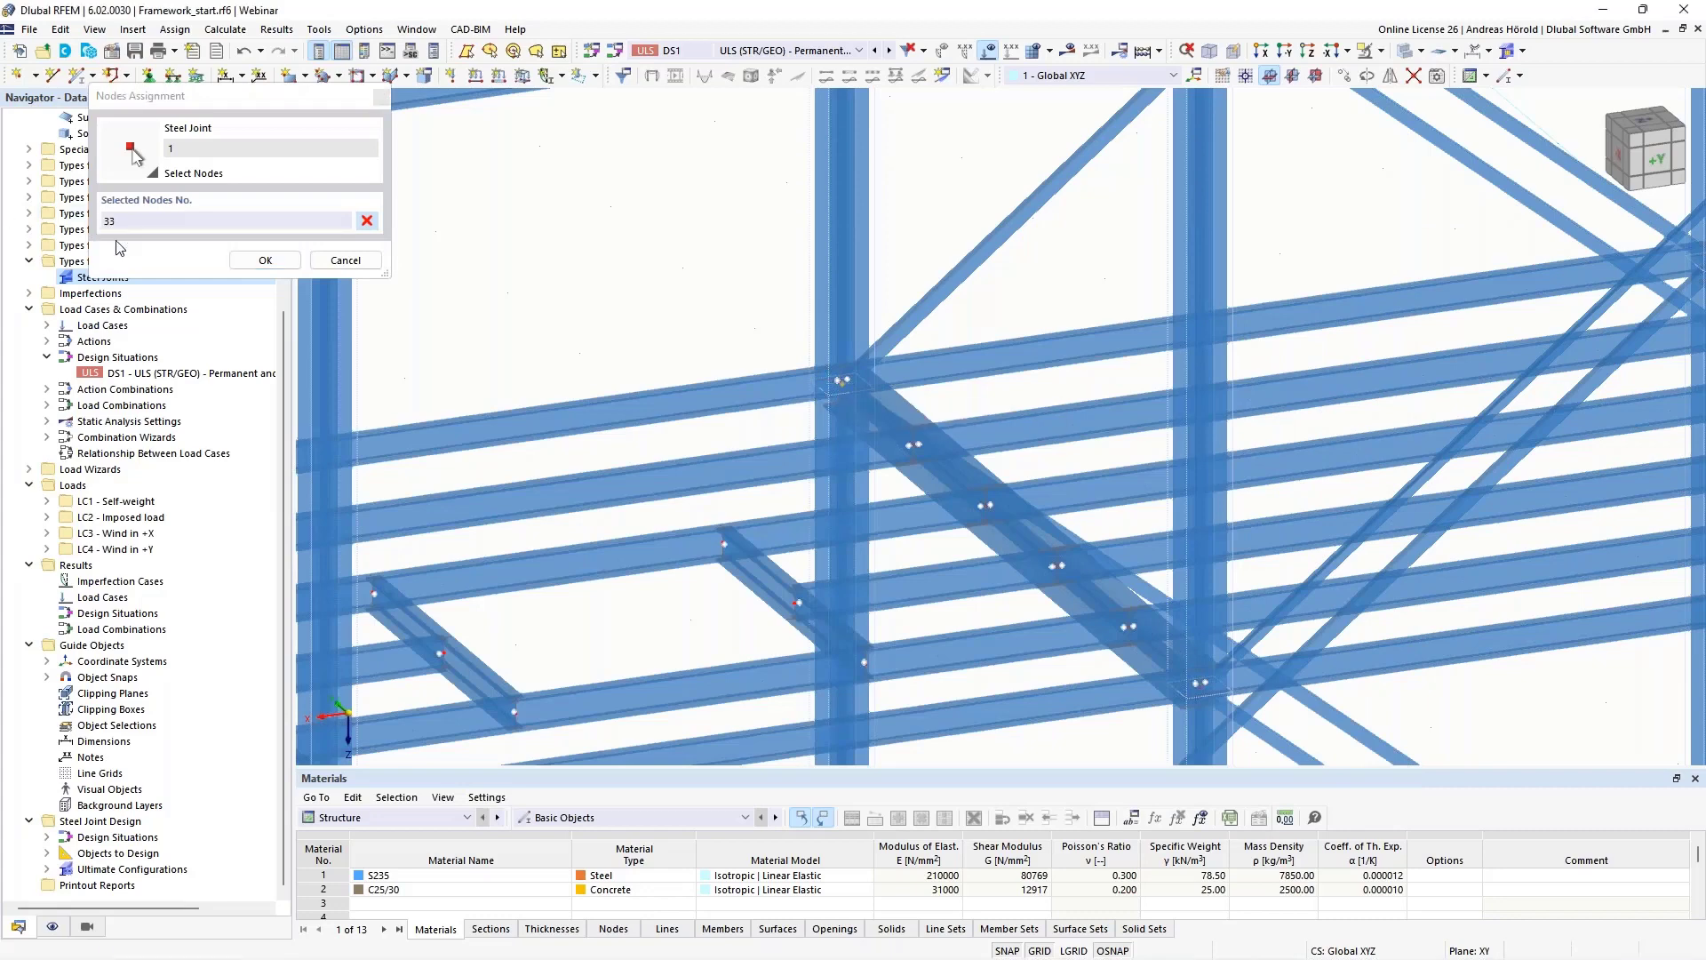
click(266, 260)
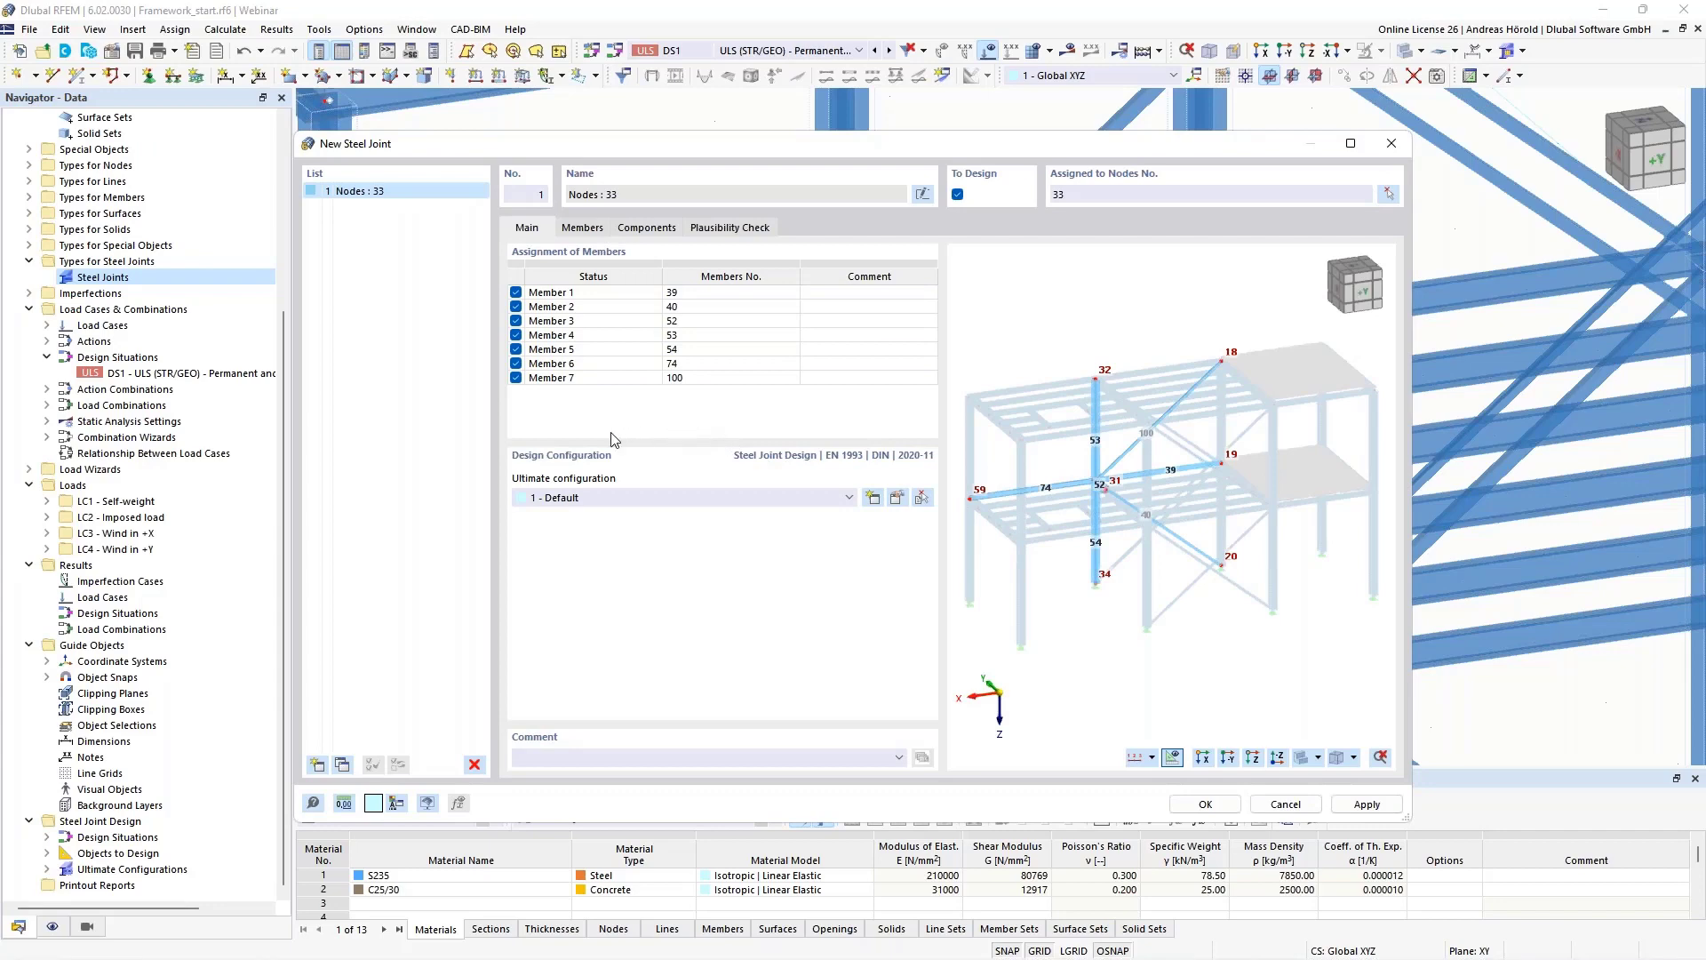
Examine the joint at node 33 up close and identify each of its seven assigned members in the preview.
scroll(1081, 494, up, 2)
scroll(1080, 494, up, 3)
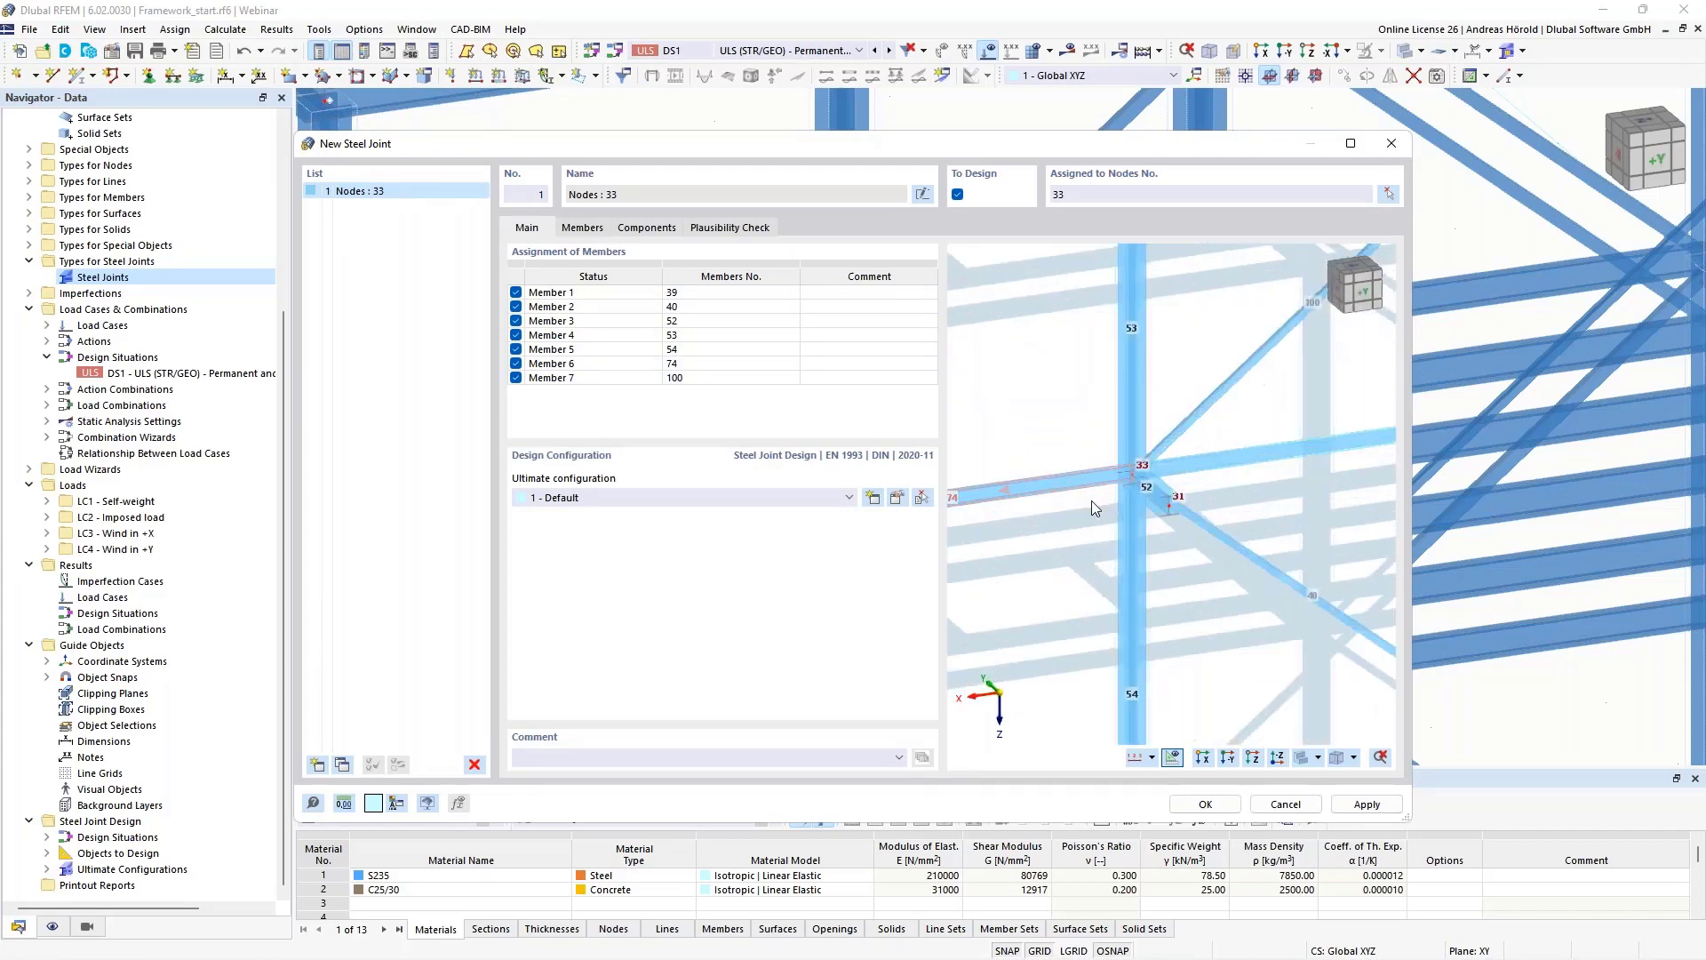
scroll(1139, 519, up, 3)
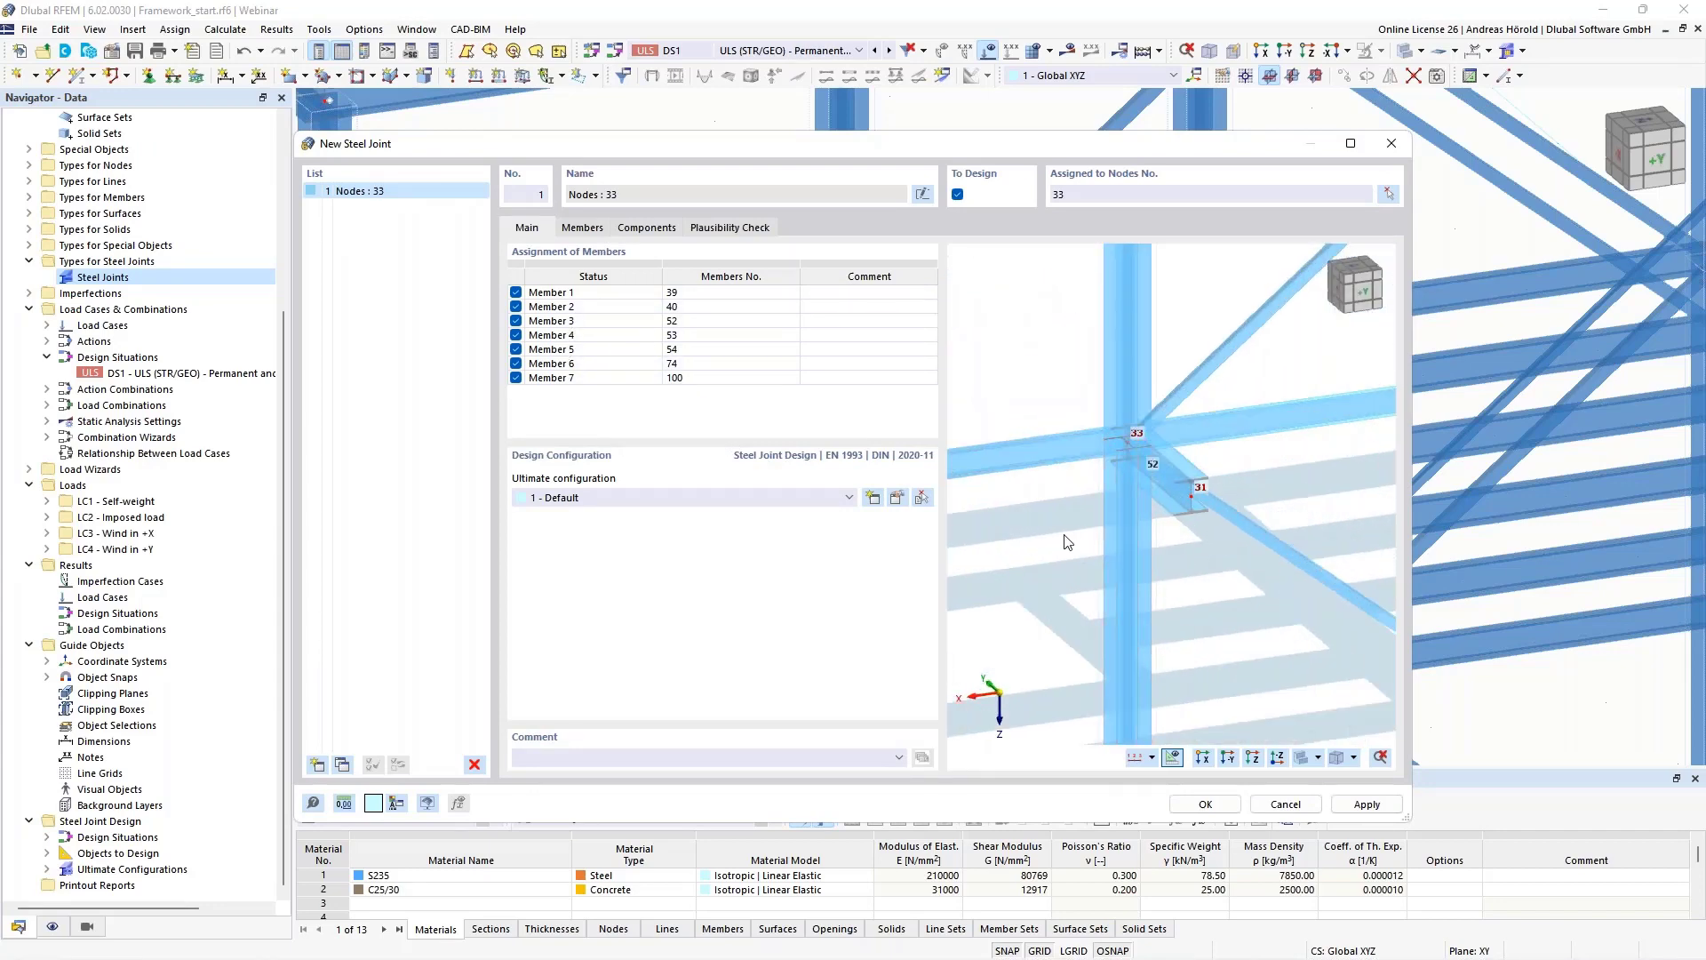
ctrl+middle_drag(1066, 535, 1116, 504)
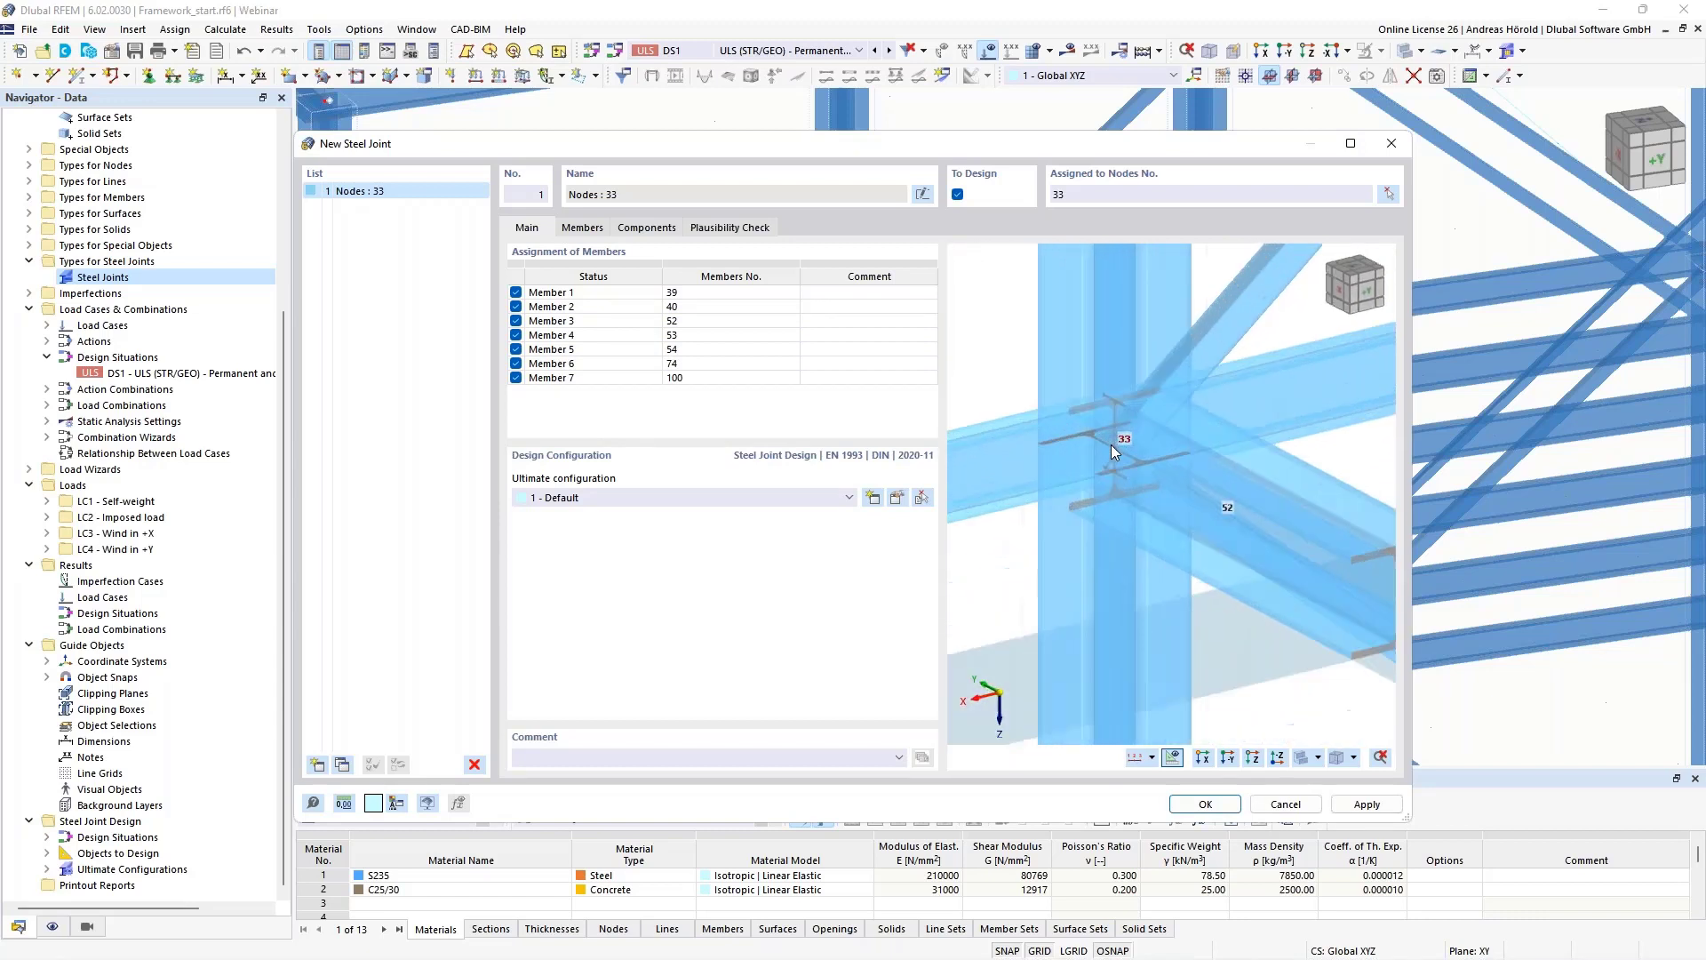
scroll(1116, 449, up, 3)
scroll(1118, 447, down, 3)
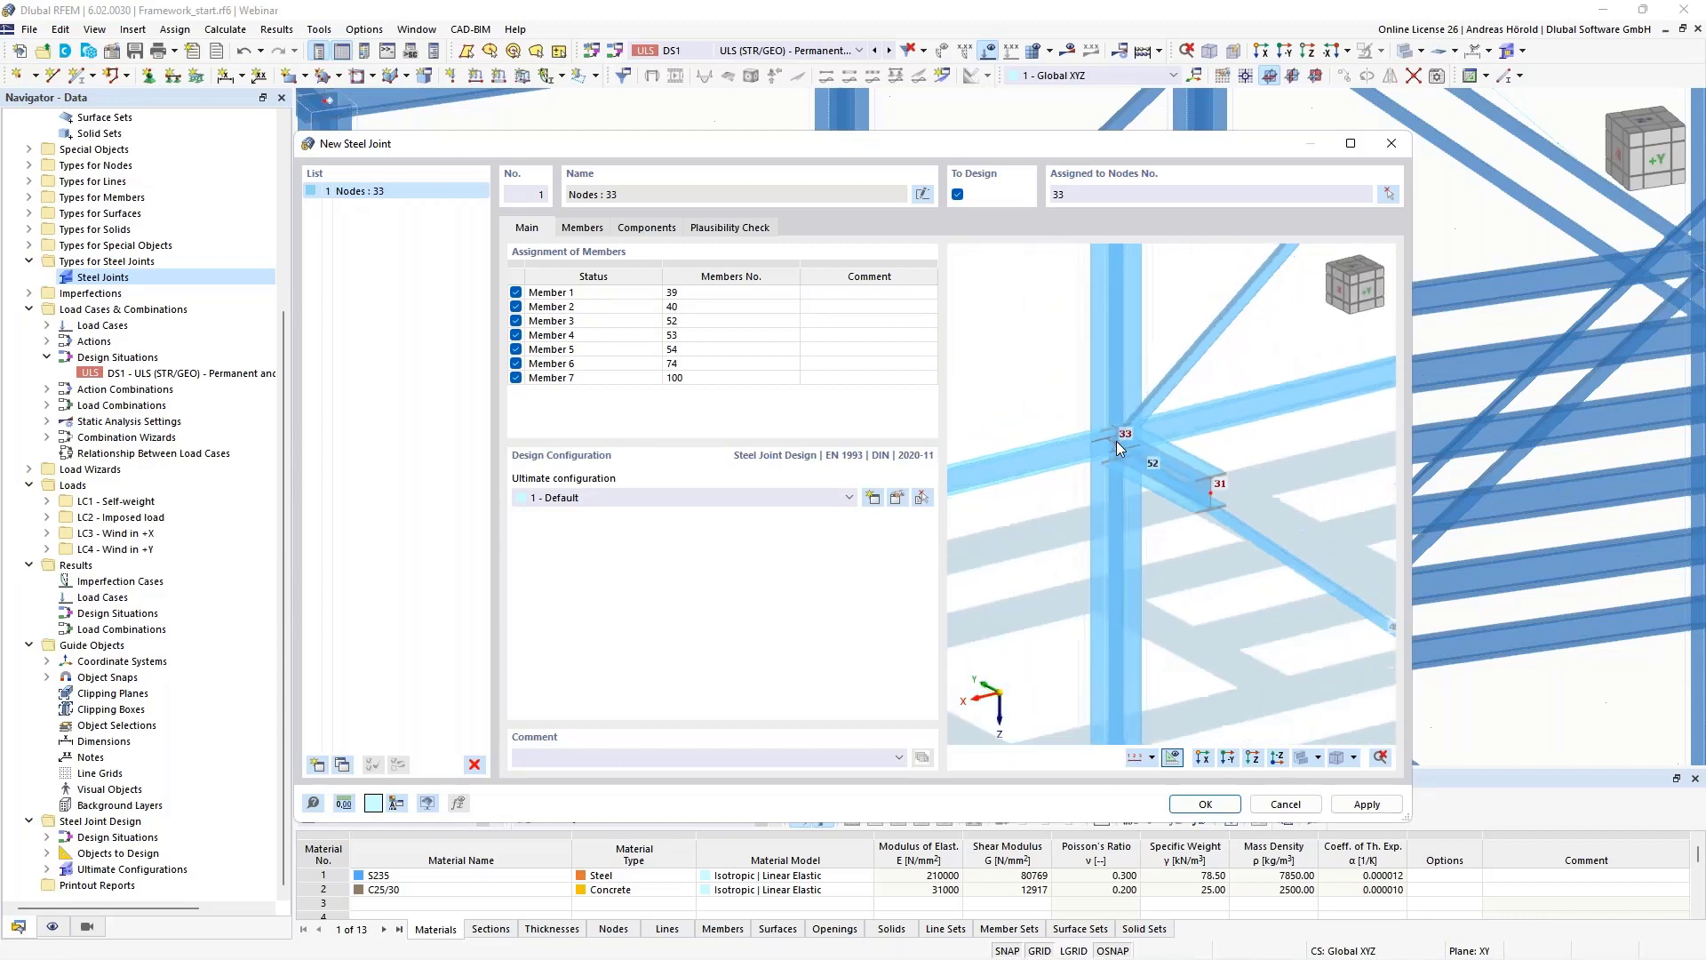
double_click(622, 298)
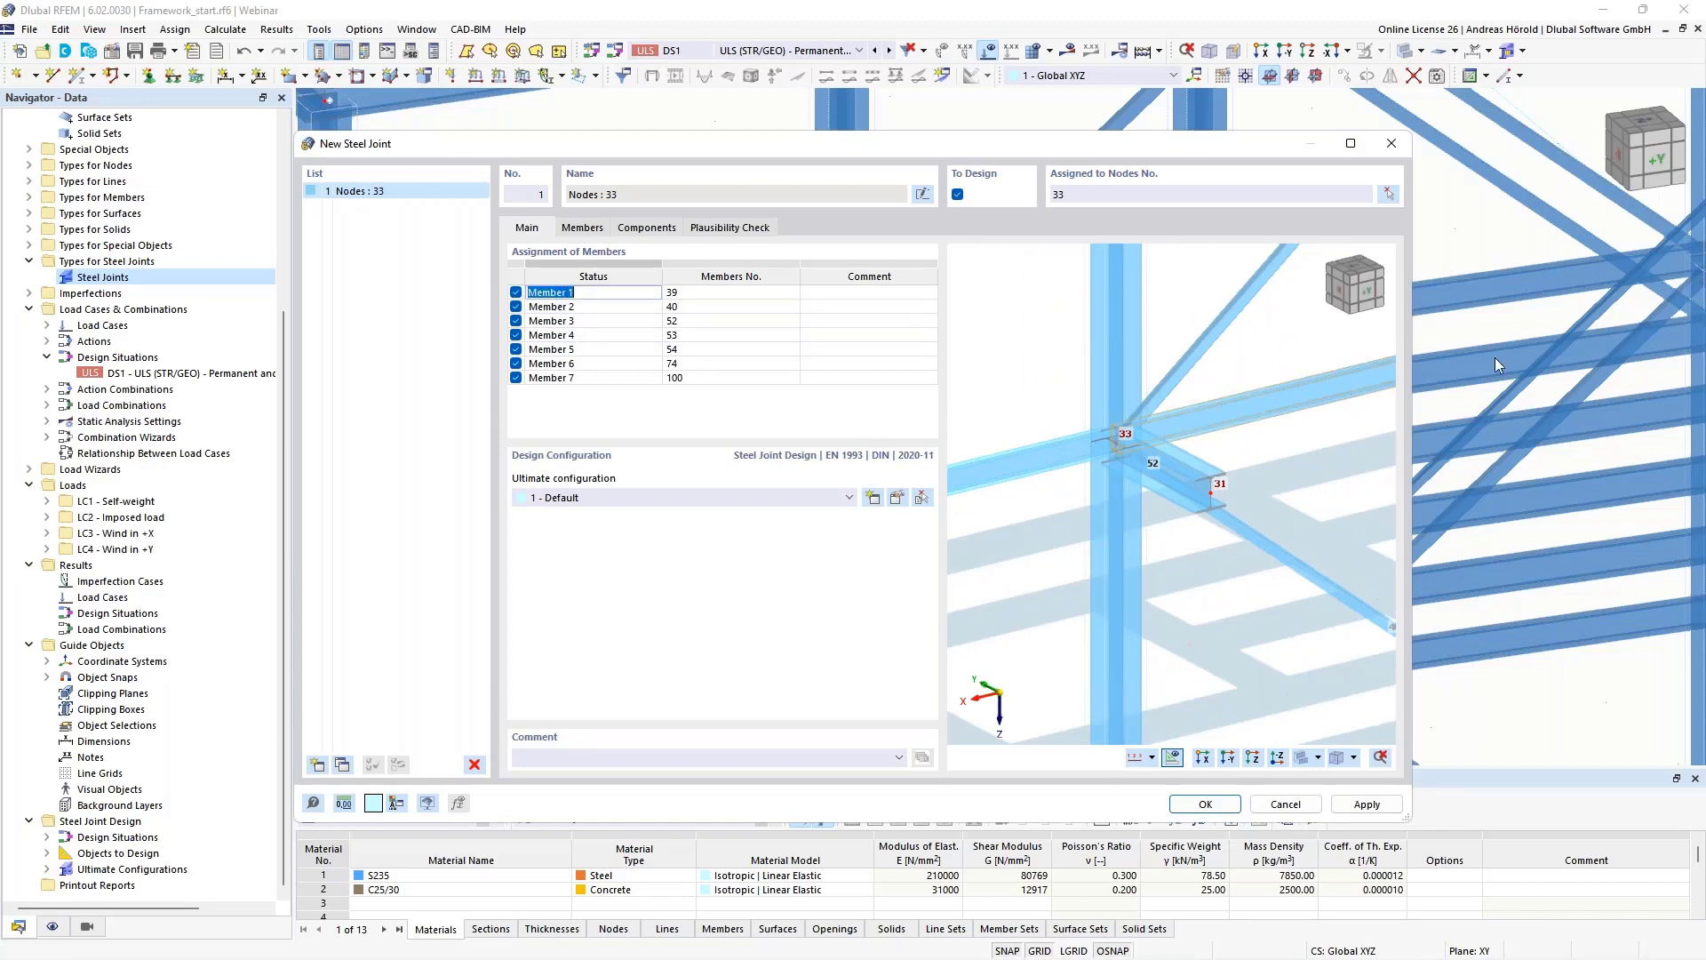
click(590, 307)
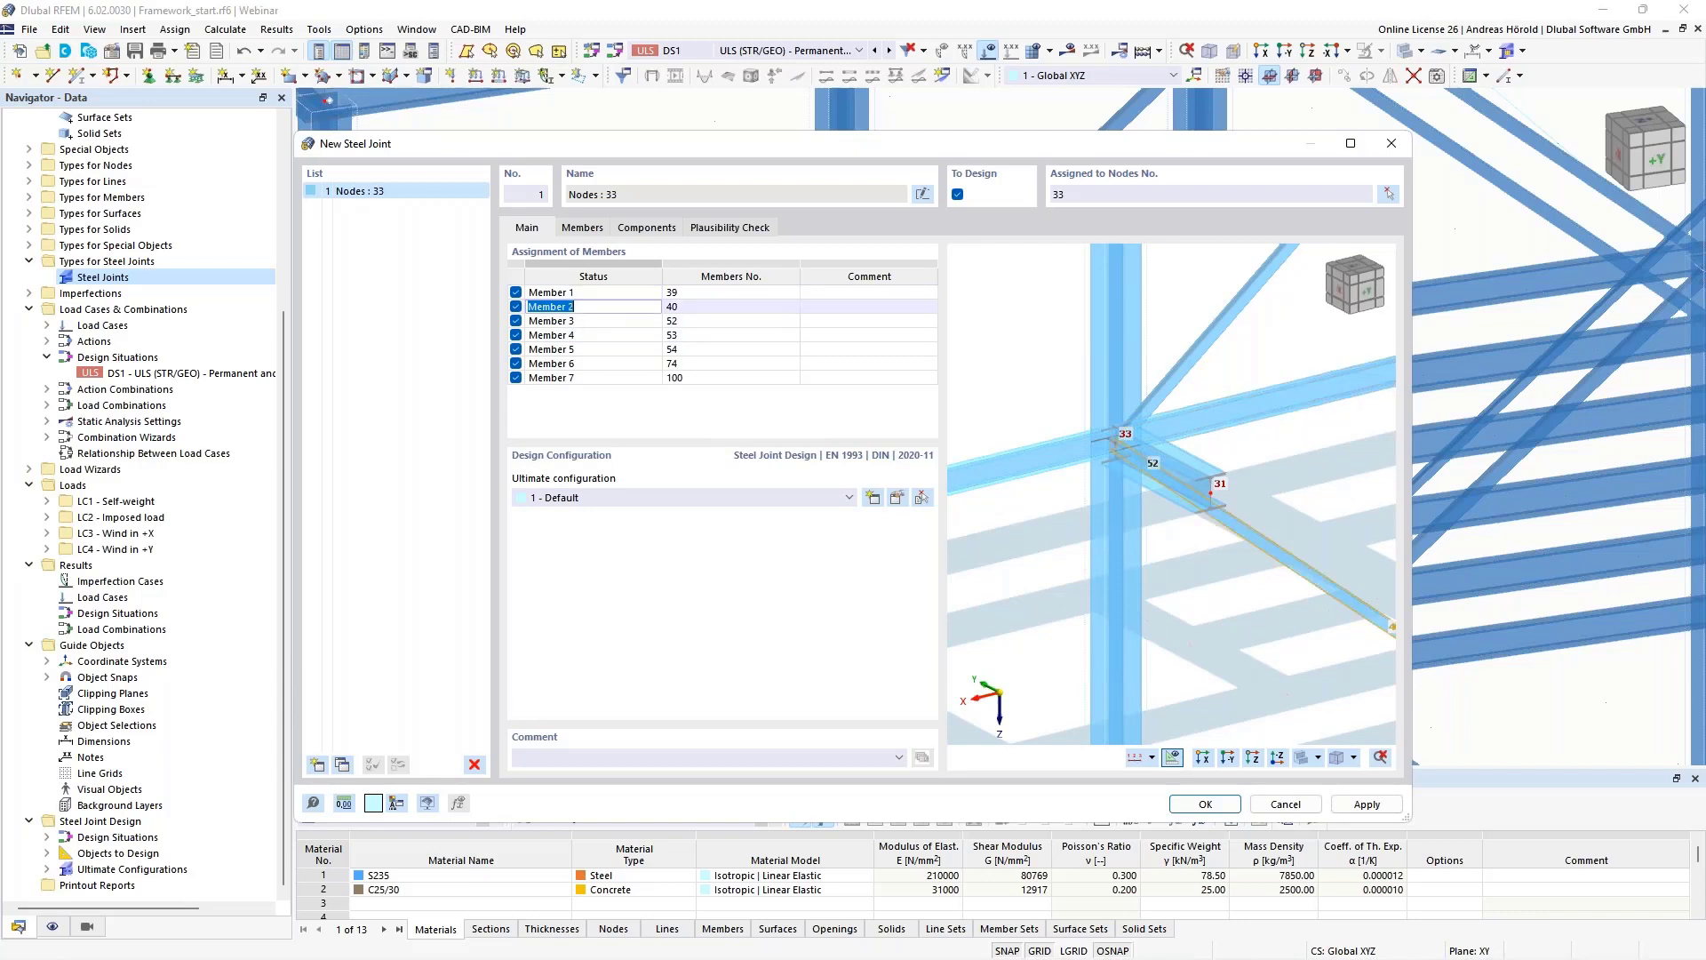
click(614, 323)
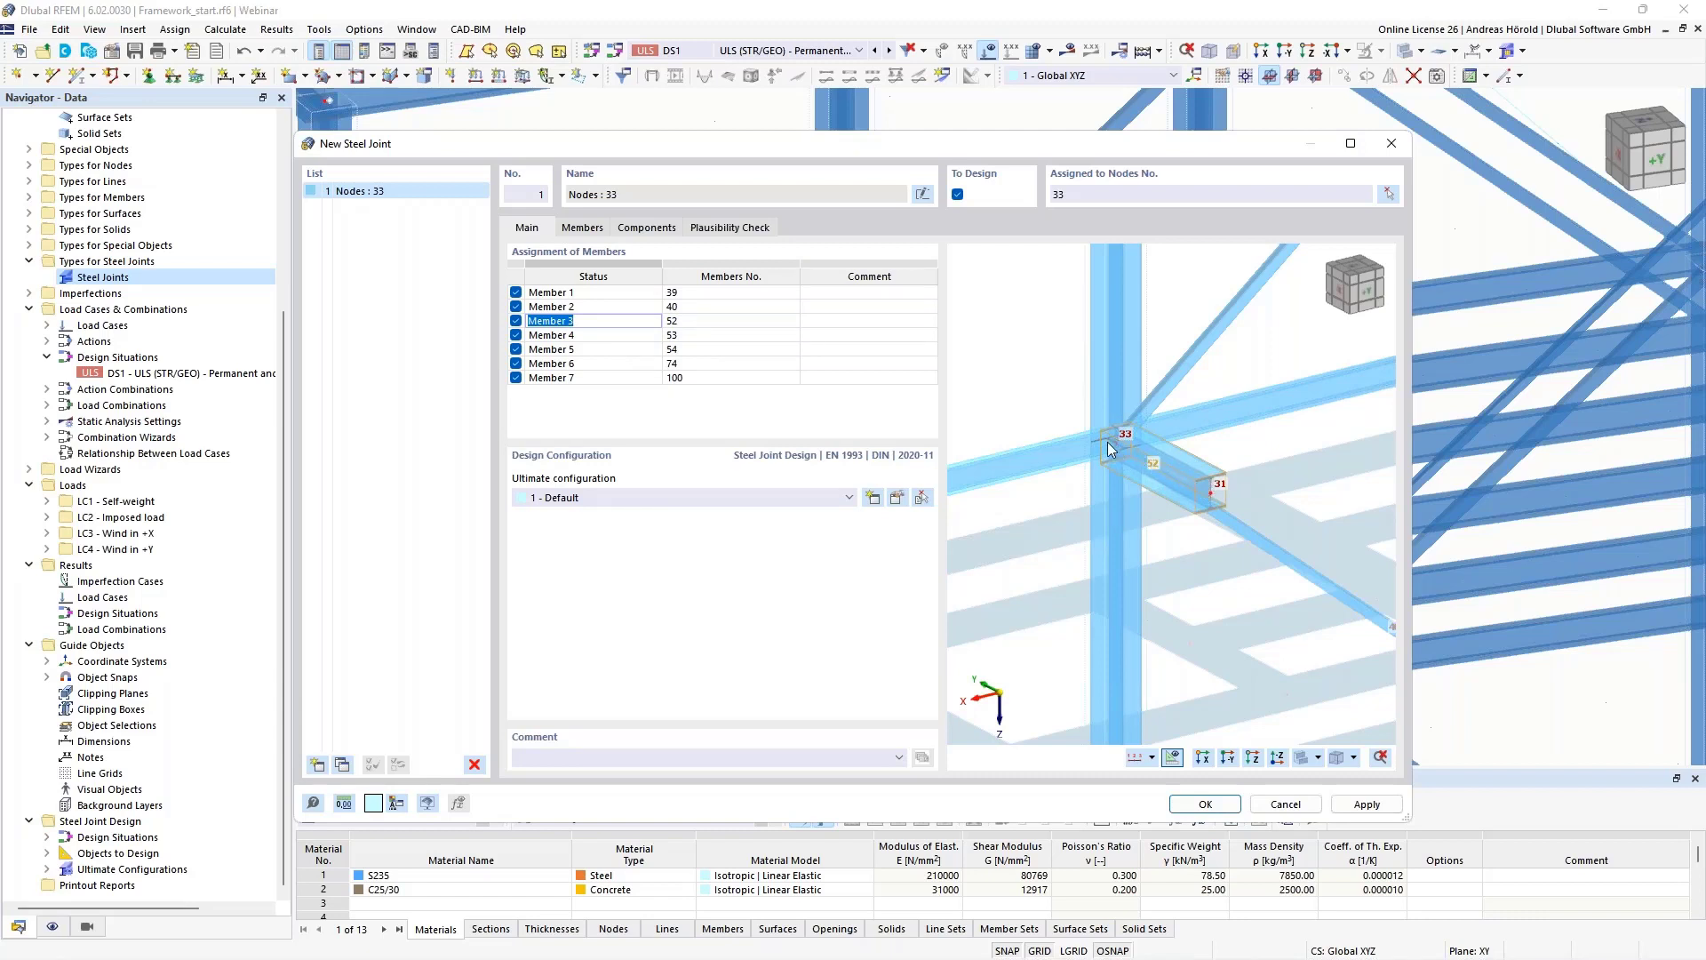
click(622, 336)
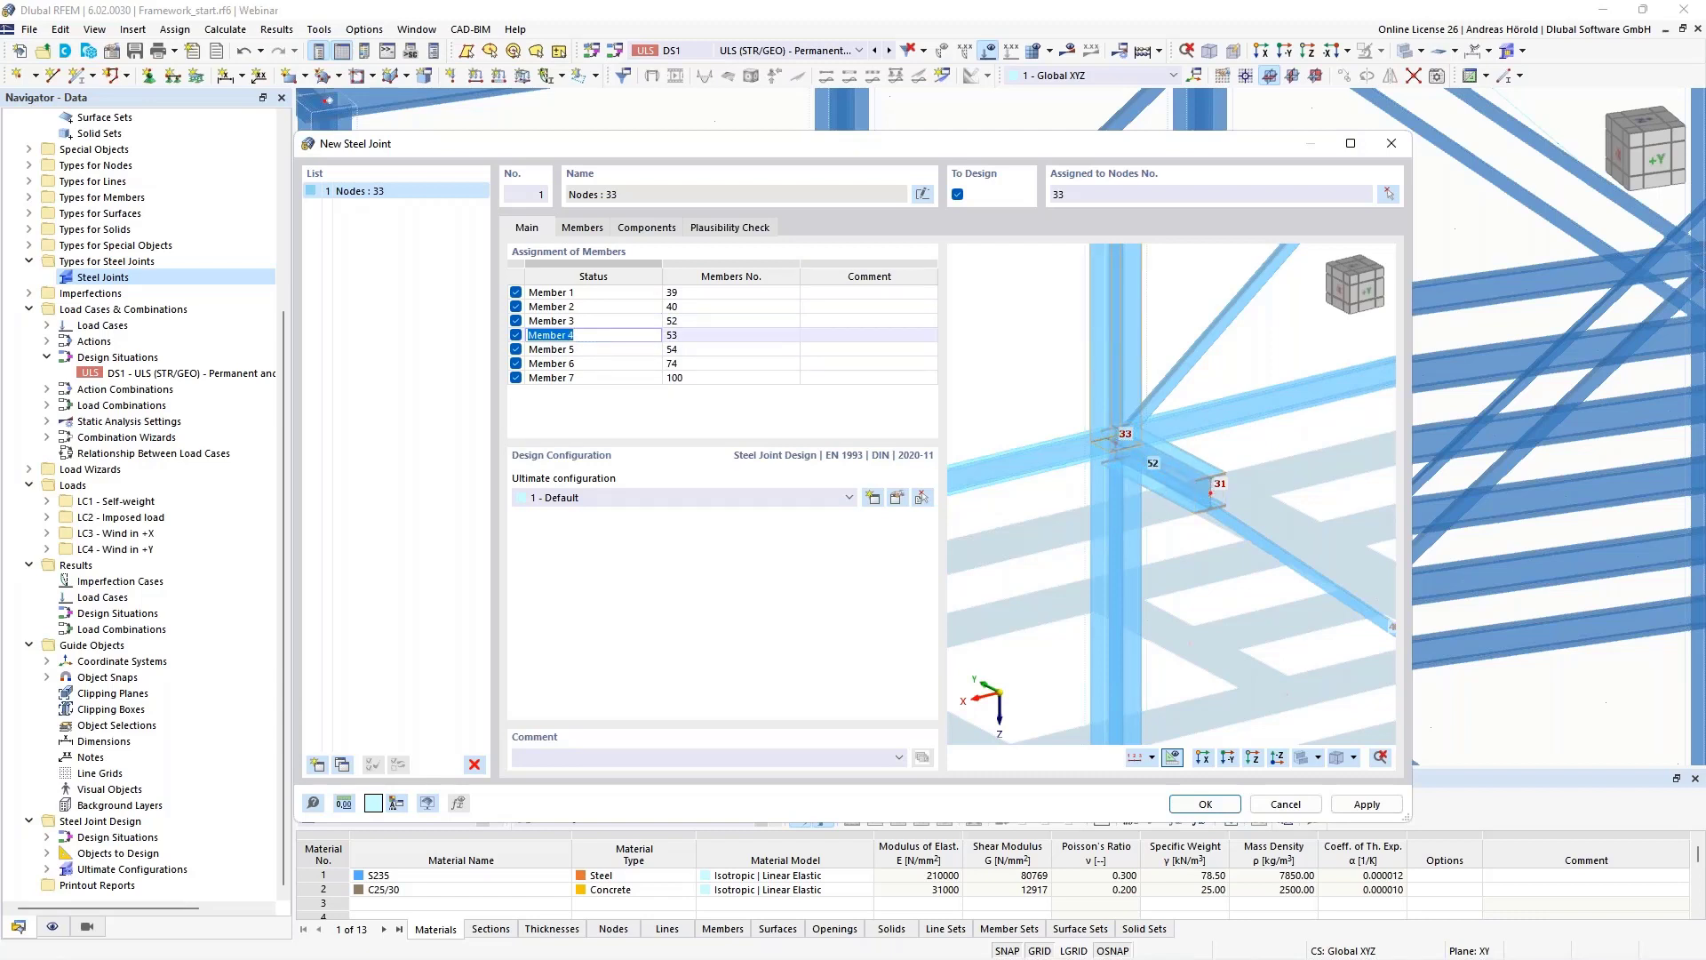
click(587, 350)
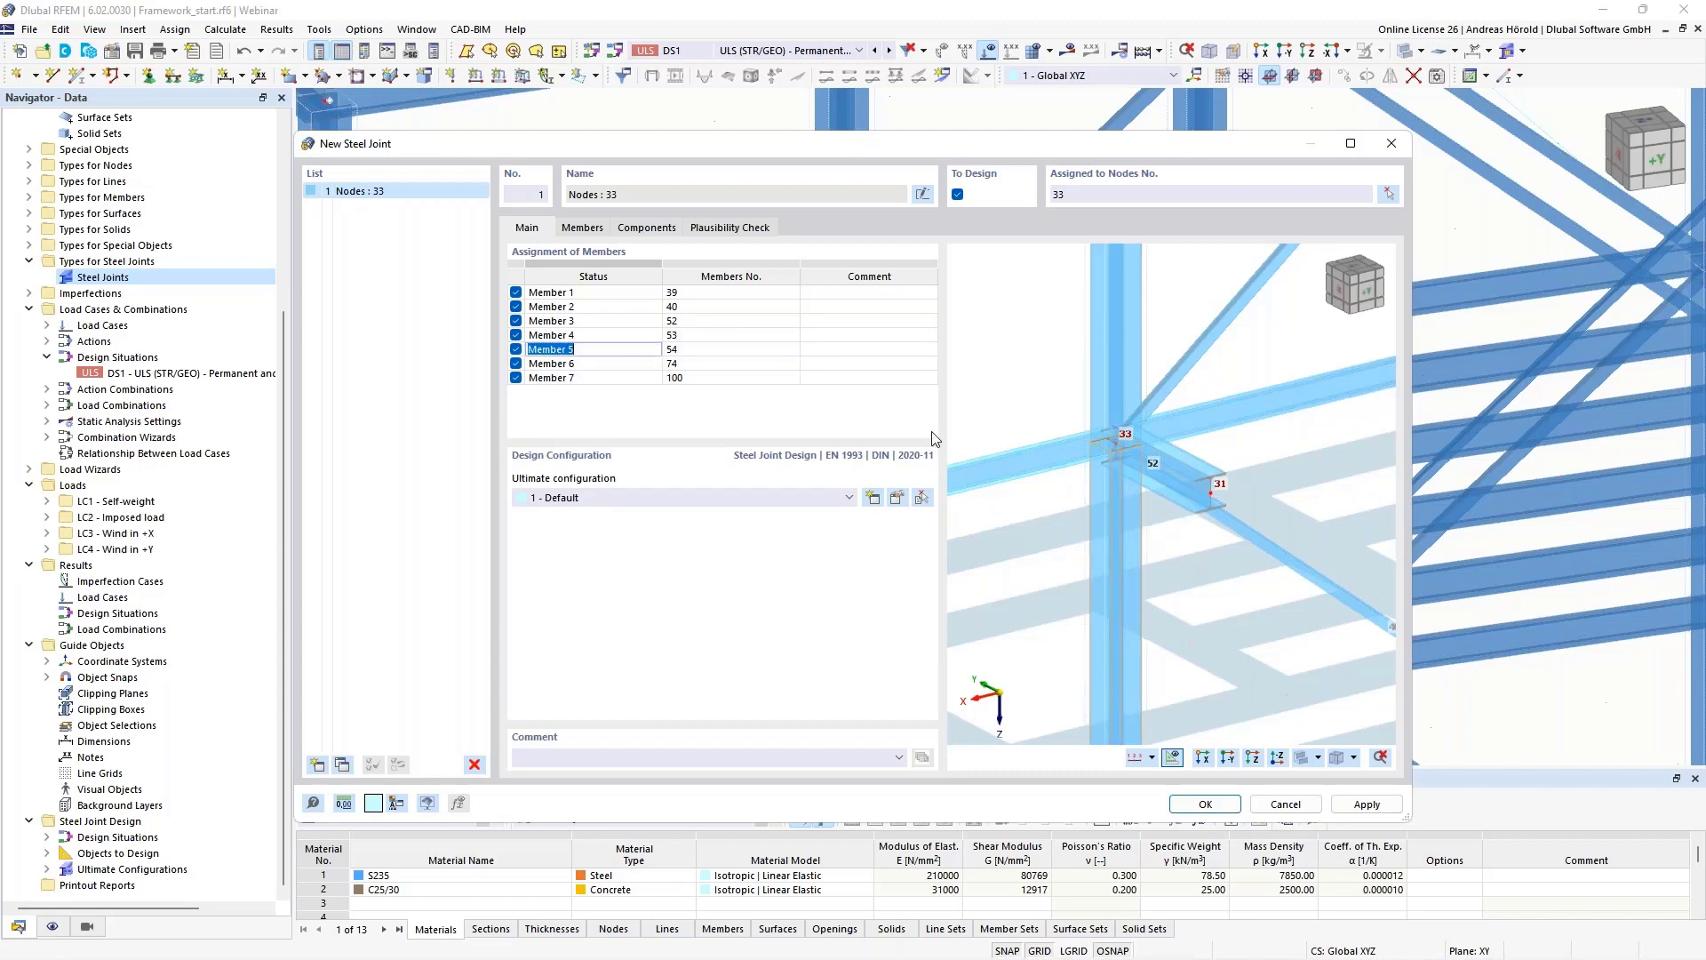
click(586, 364)
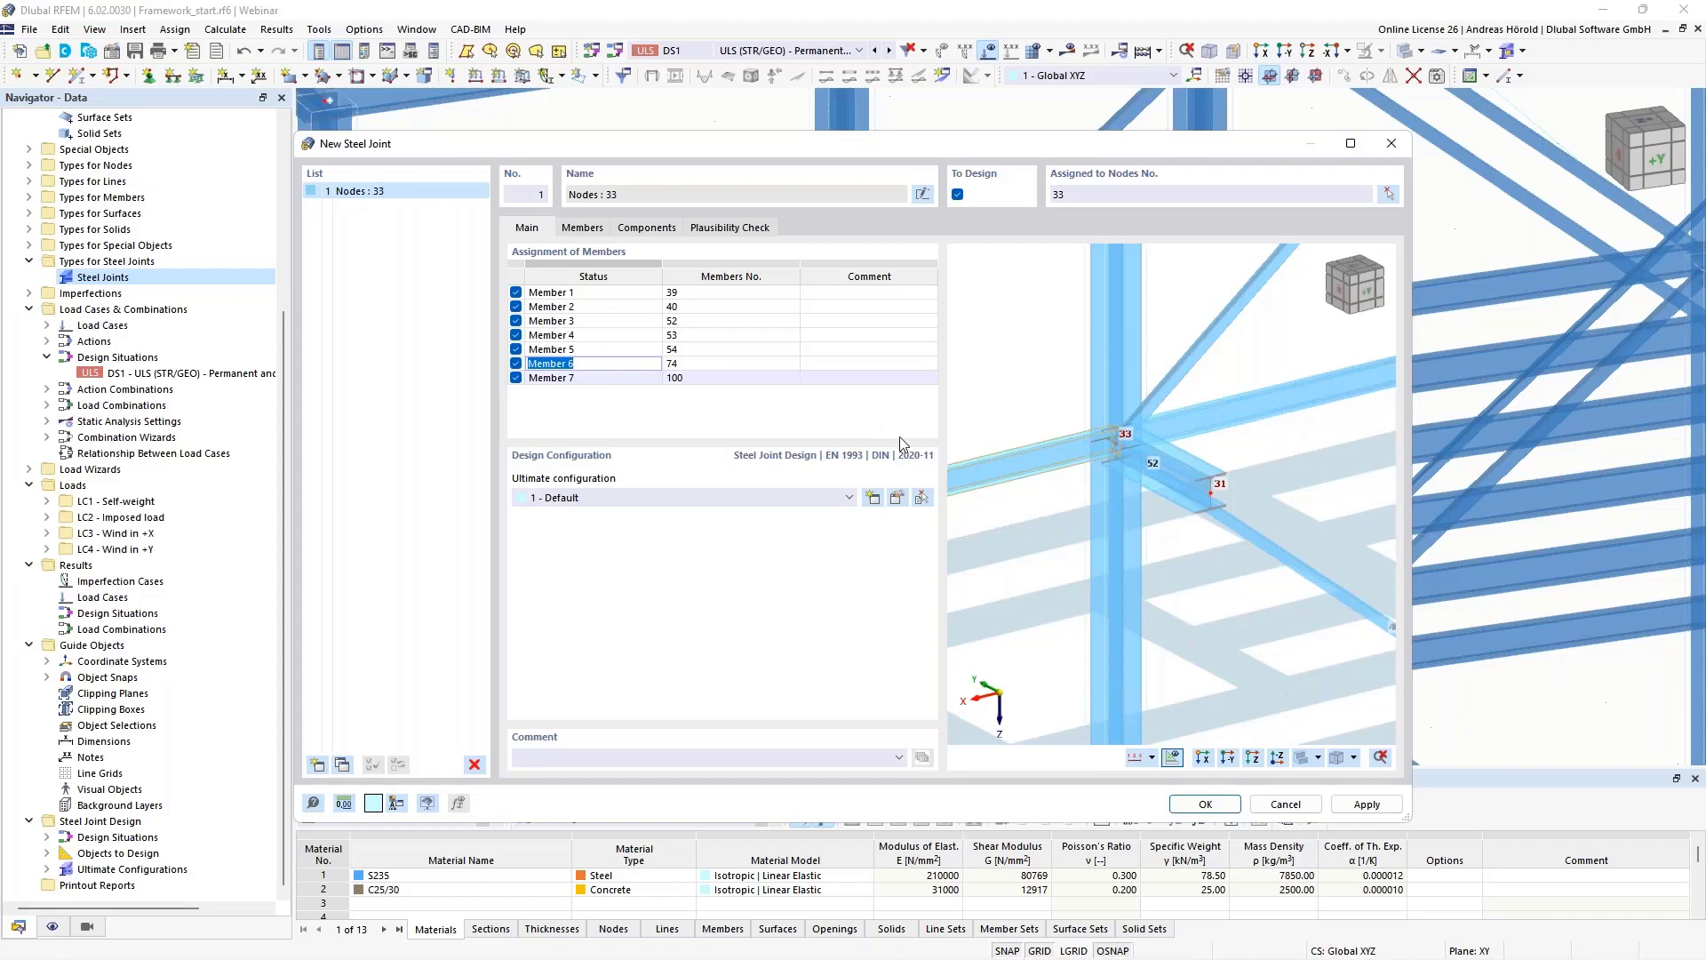
click(591, 378)
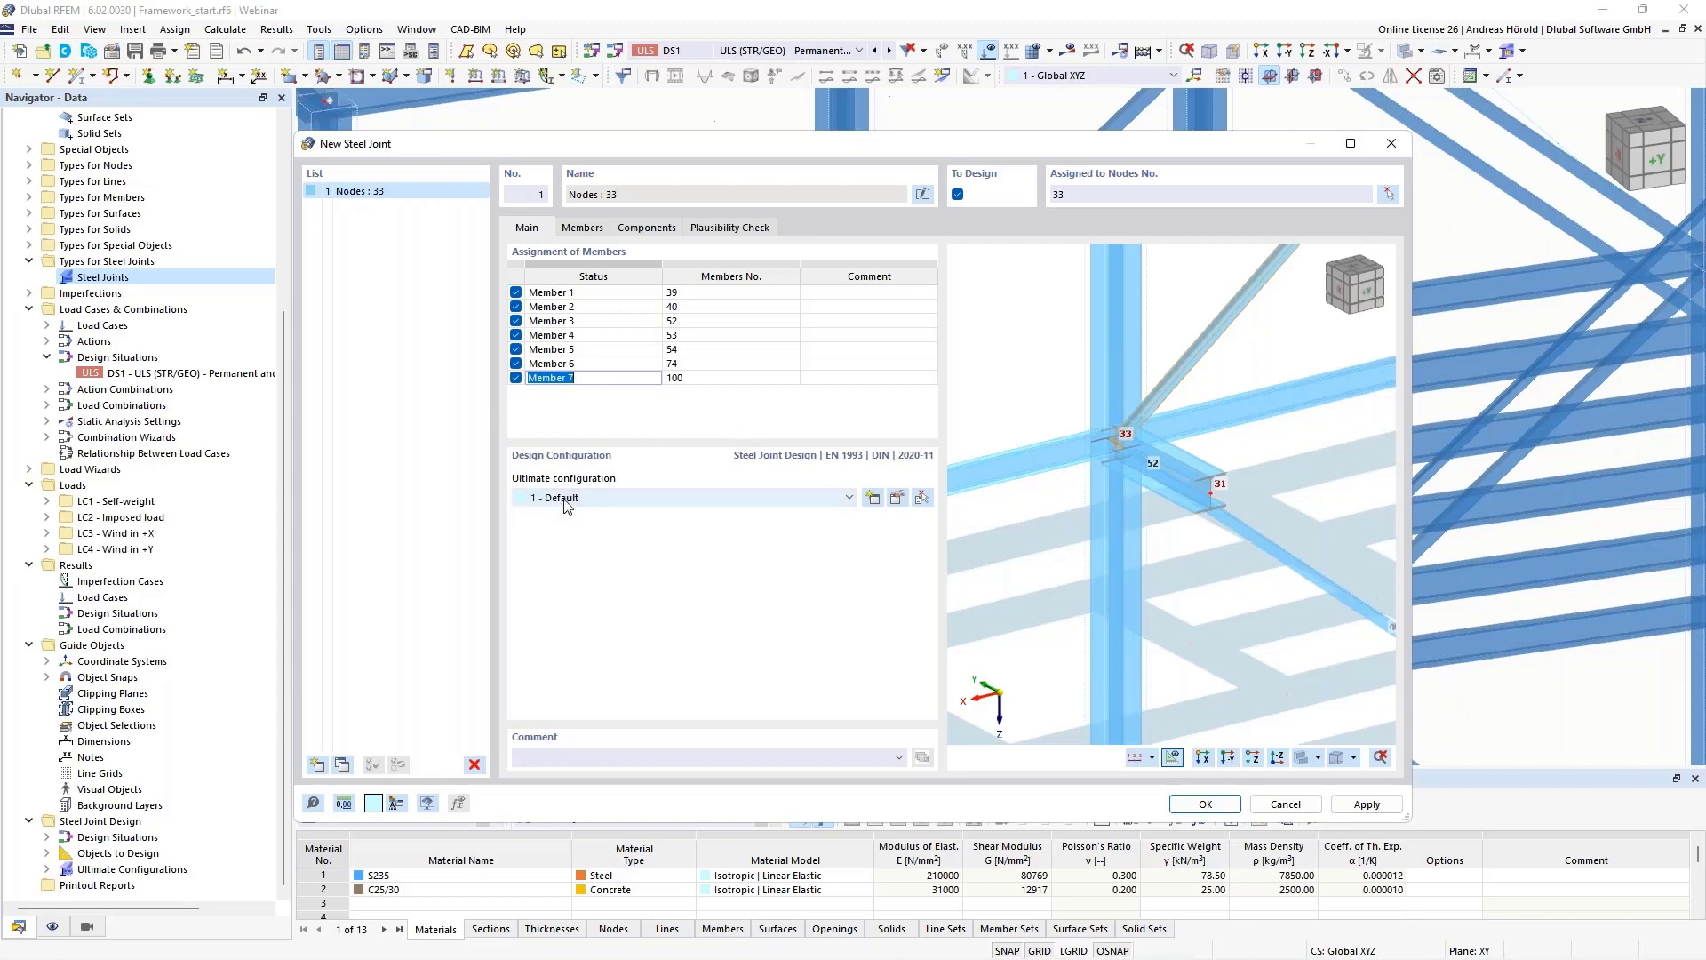
Review the default ultimate configuration's safety factors, analysis, plastic strain, modeling and mesh parameters for steel joint design.
click(898, 500)
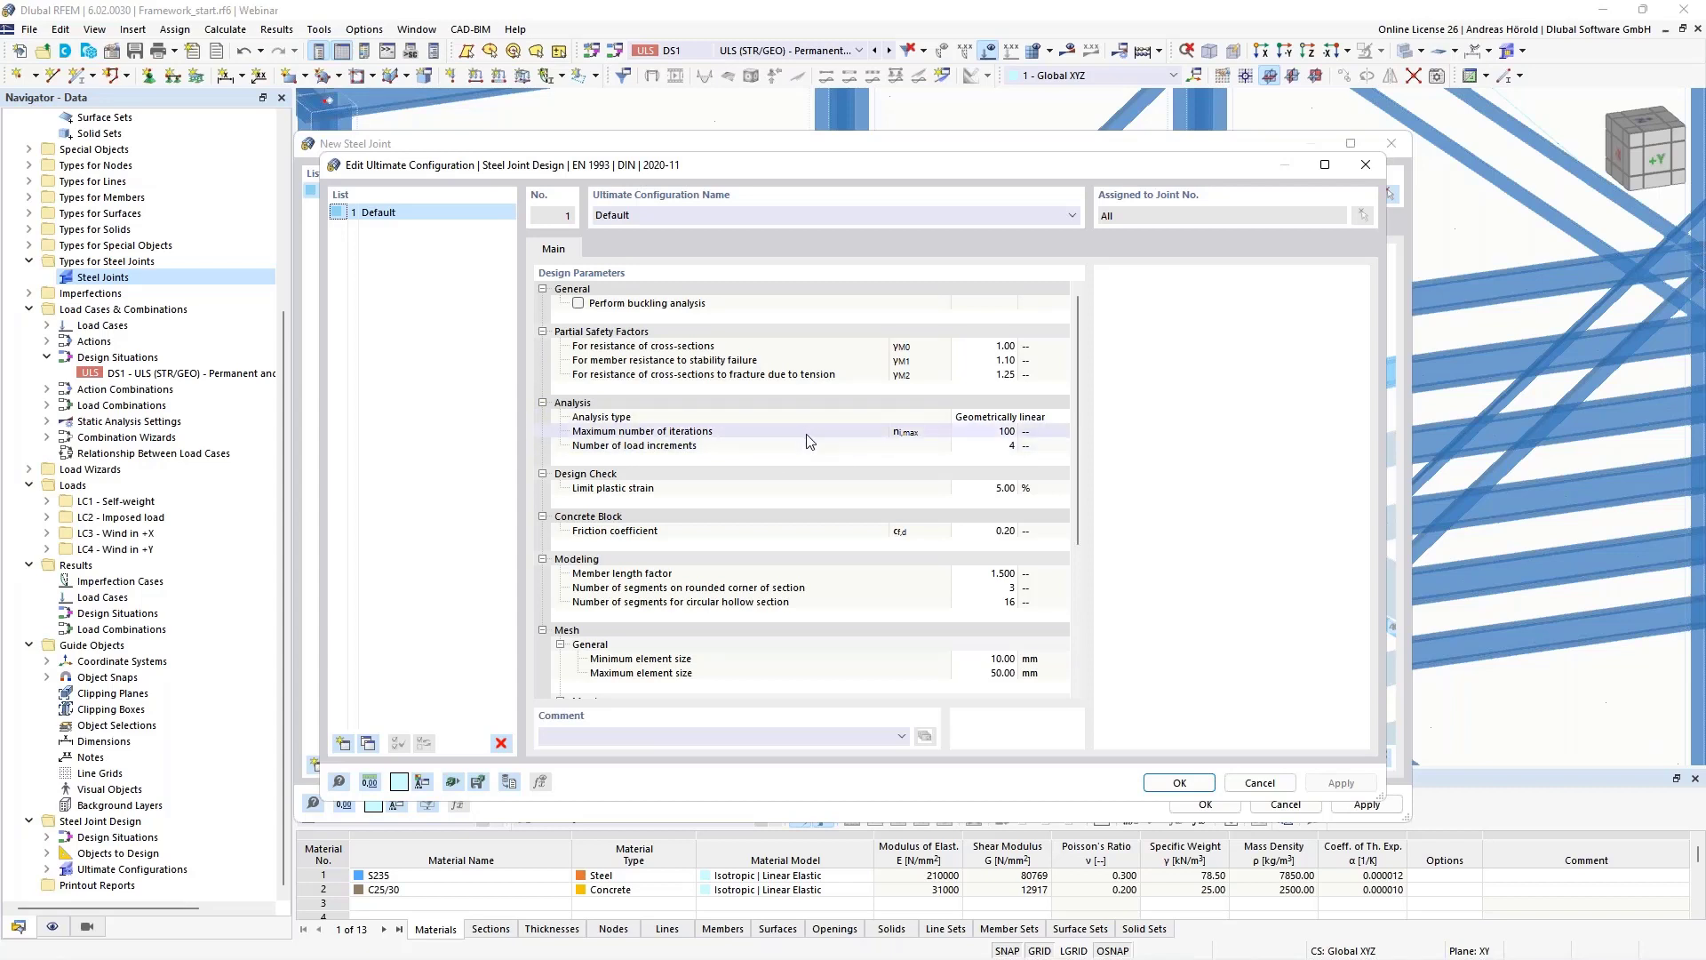
click(989, 431)
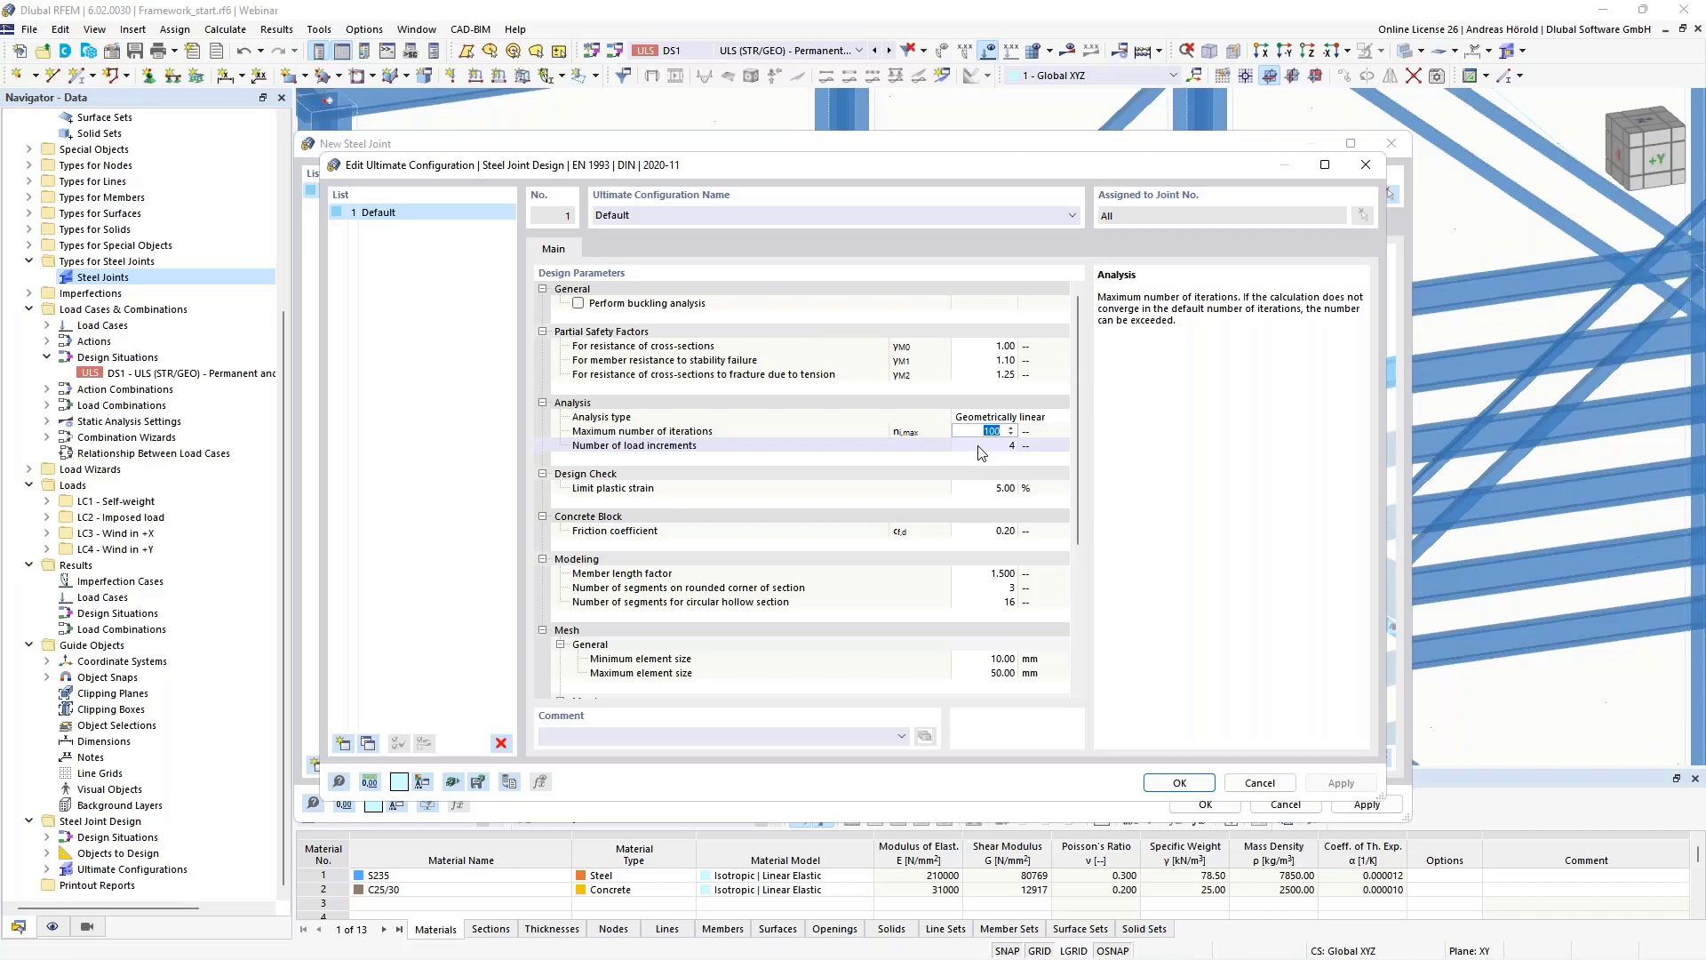
click(980, 448)
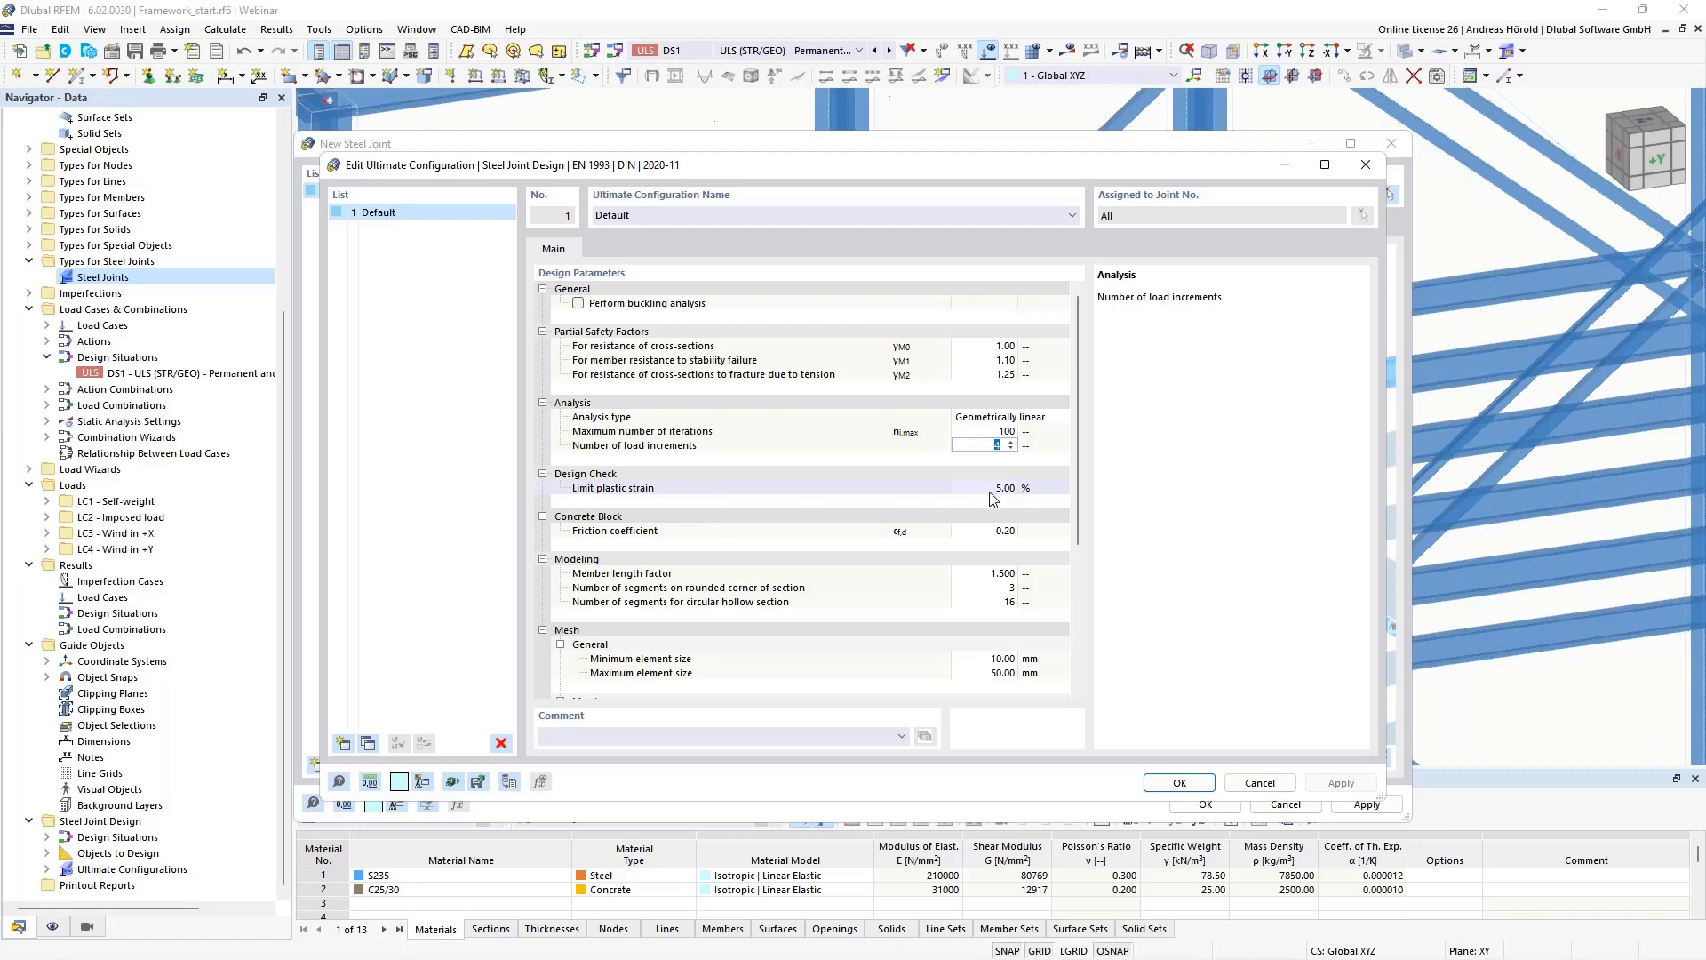
scroll(868, 570, down, 5)
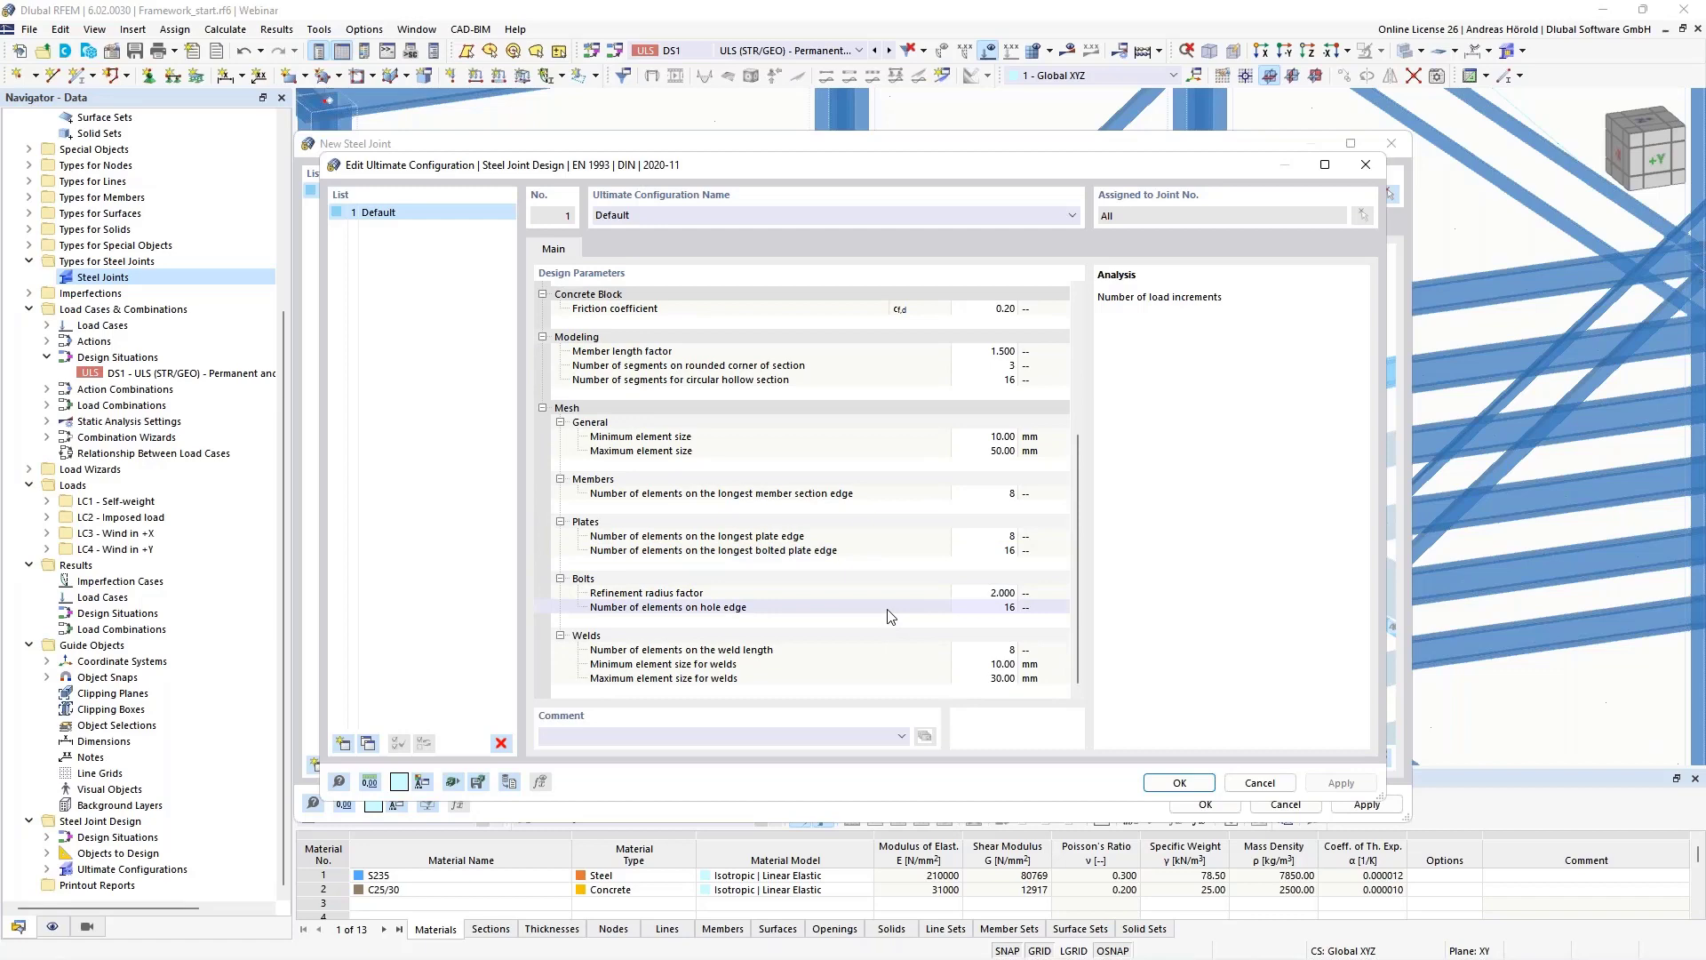
scroll(891, 616, up, 5)
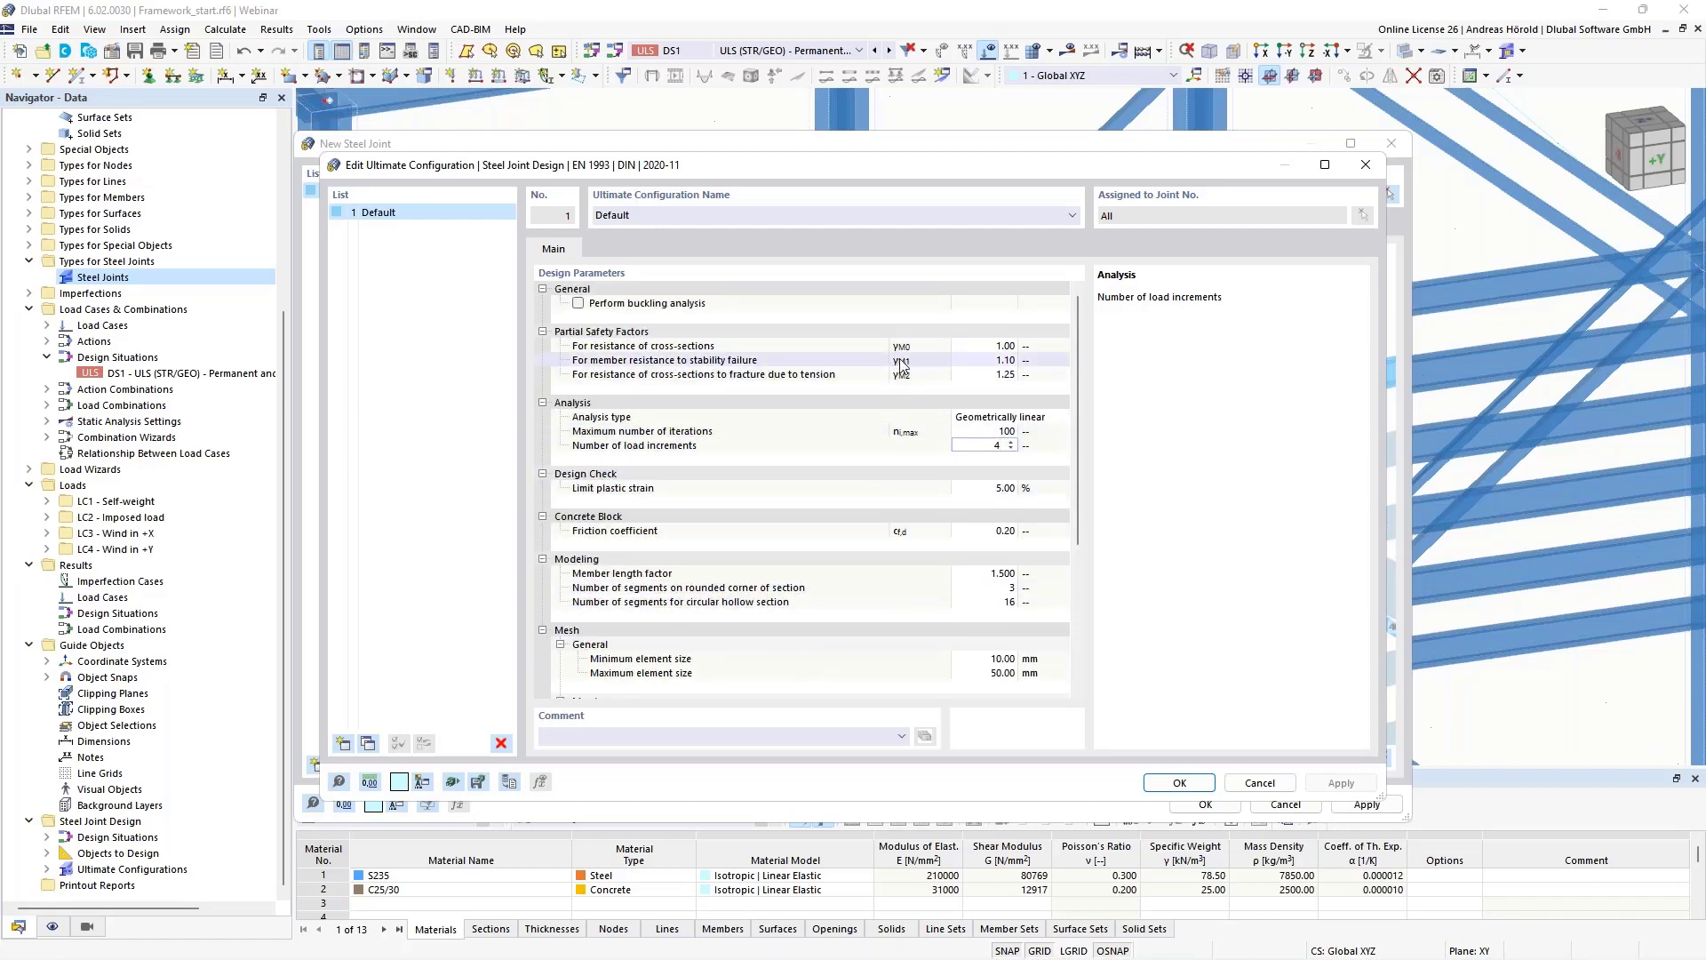
Activate the buckling analysis to review its eigenvalue and limit load factor settings, deactivate it again and close the configuration.
click(578, 303)
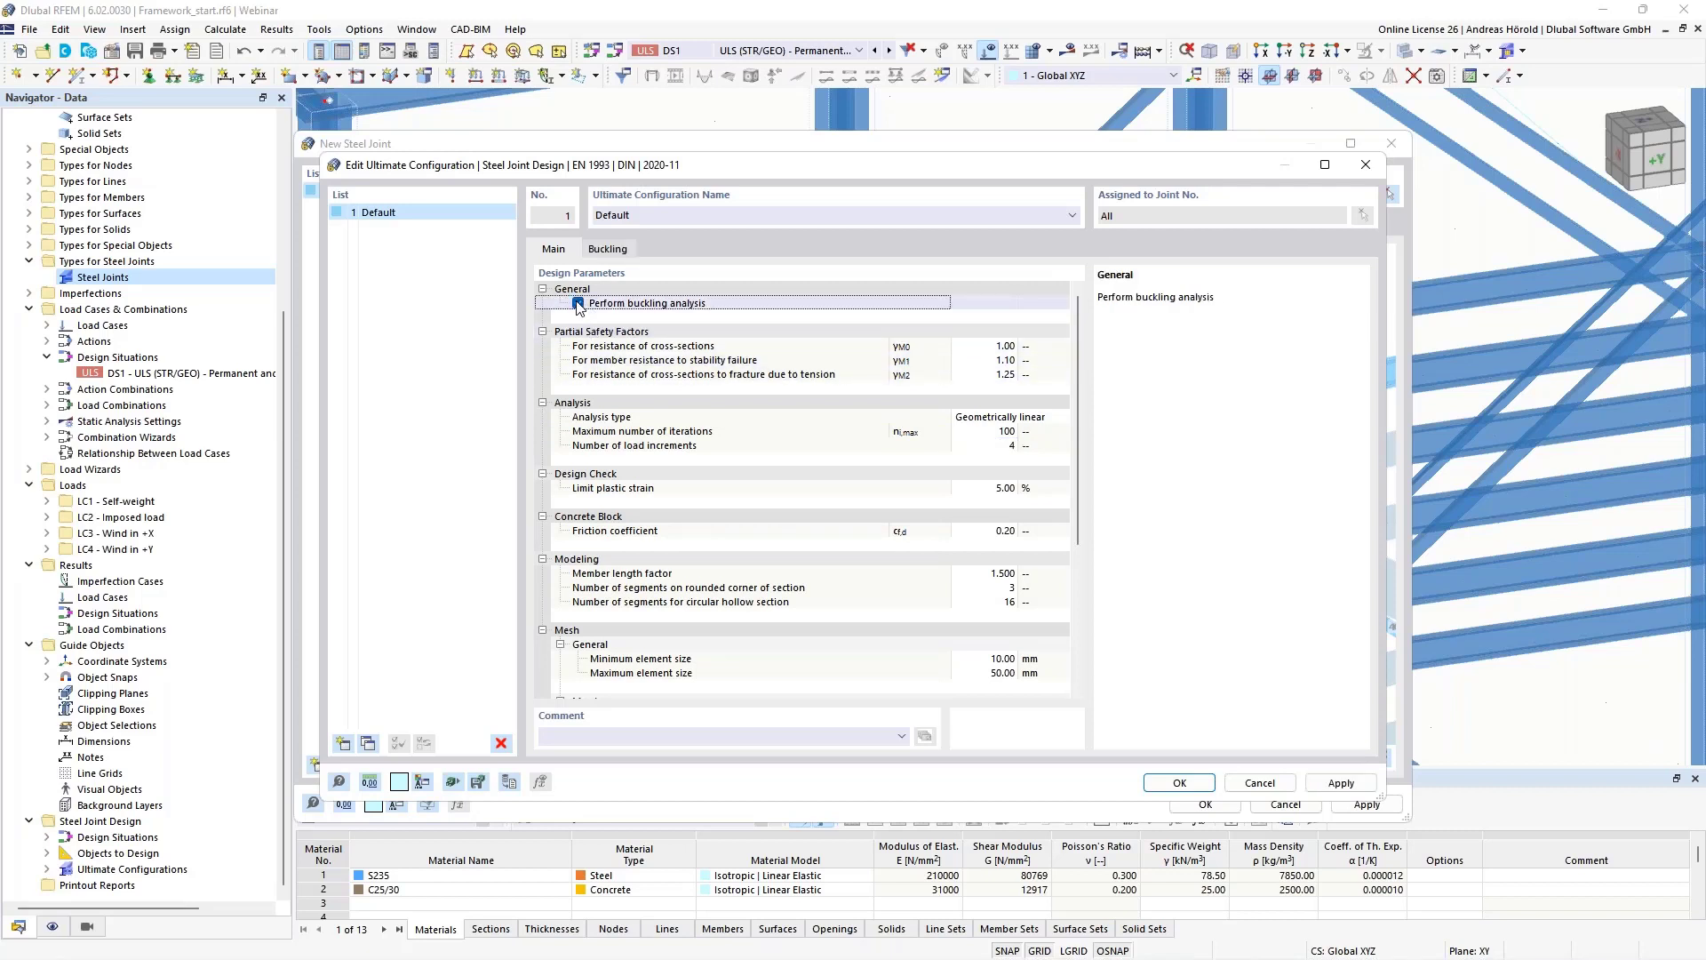
click(605, 251)
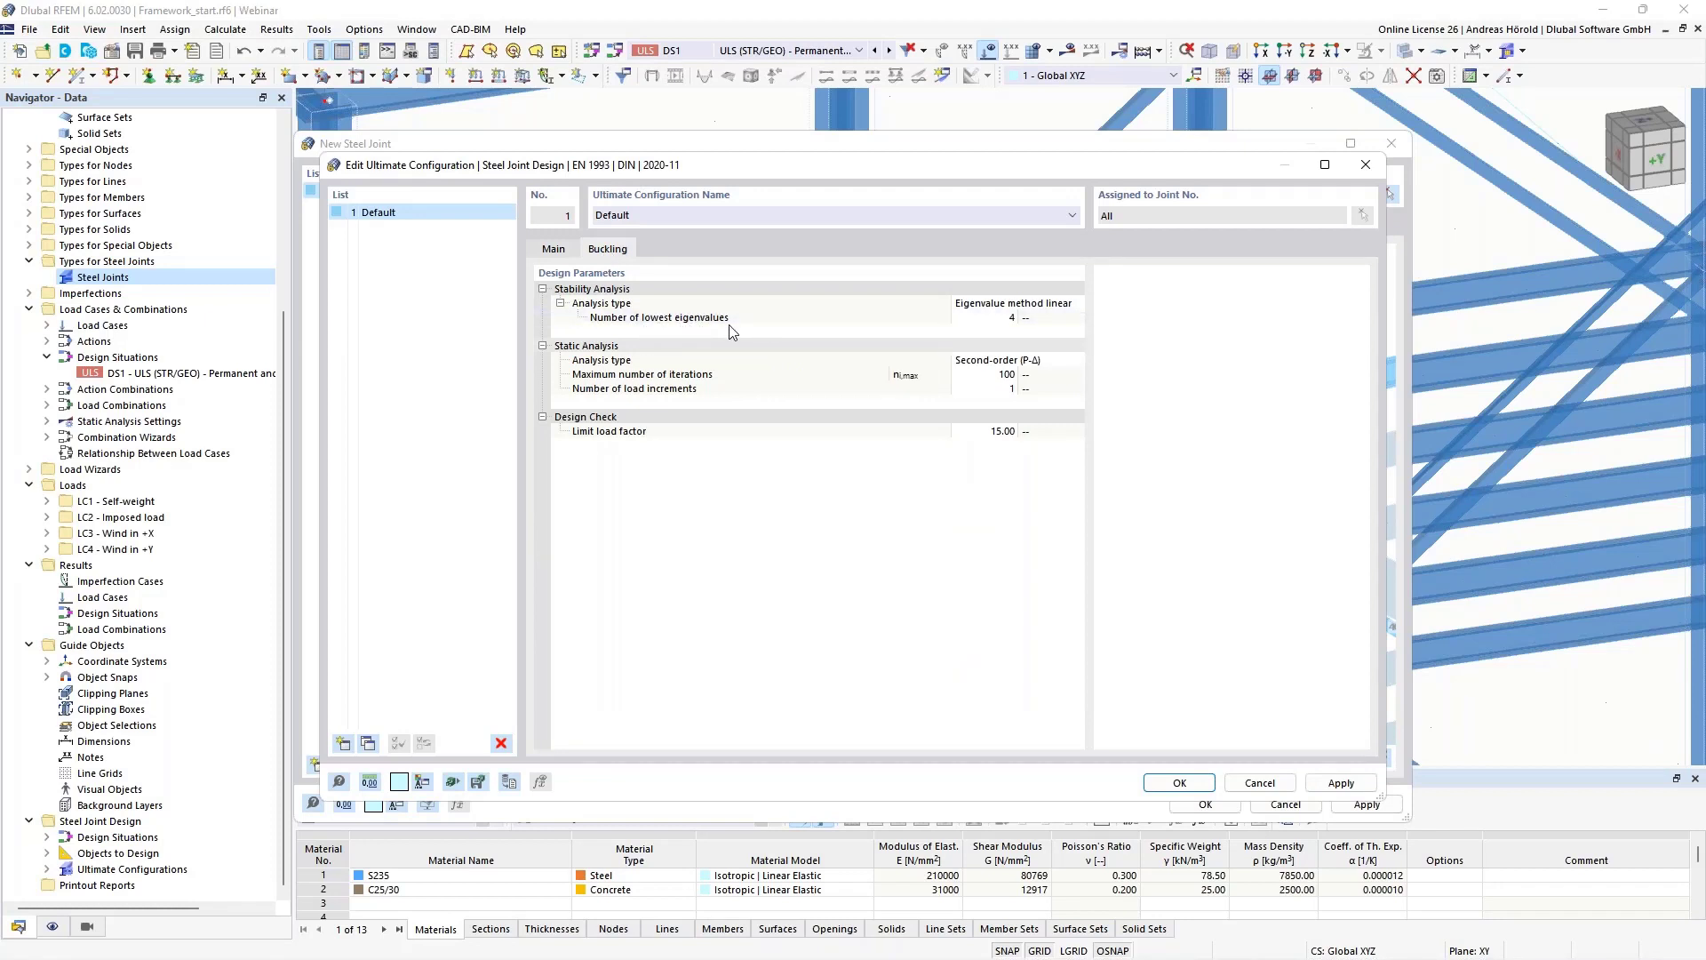
click(1008, 320)
click(1009, 320)
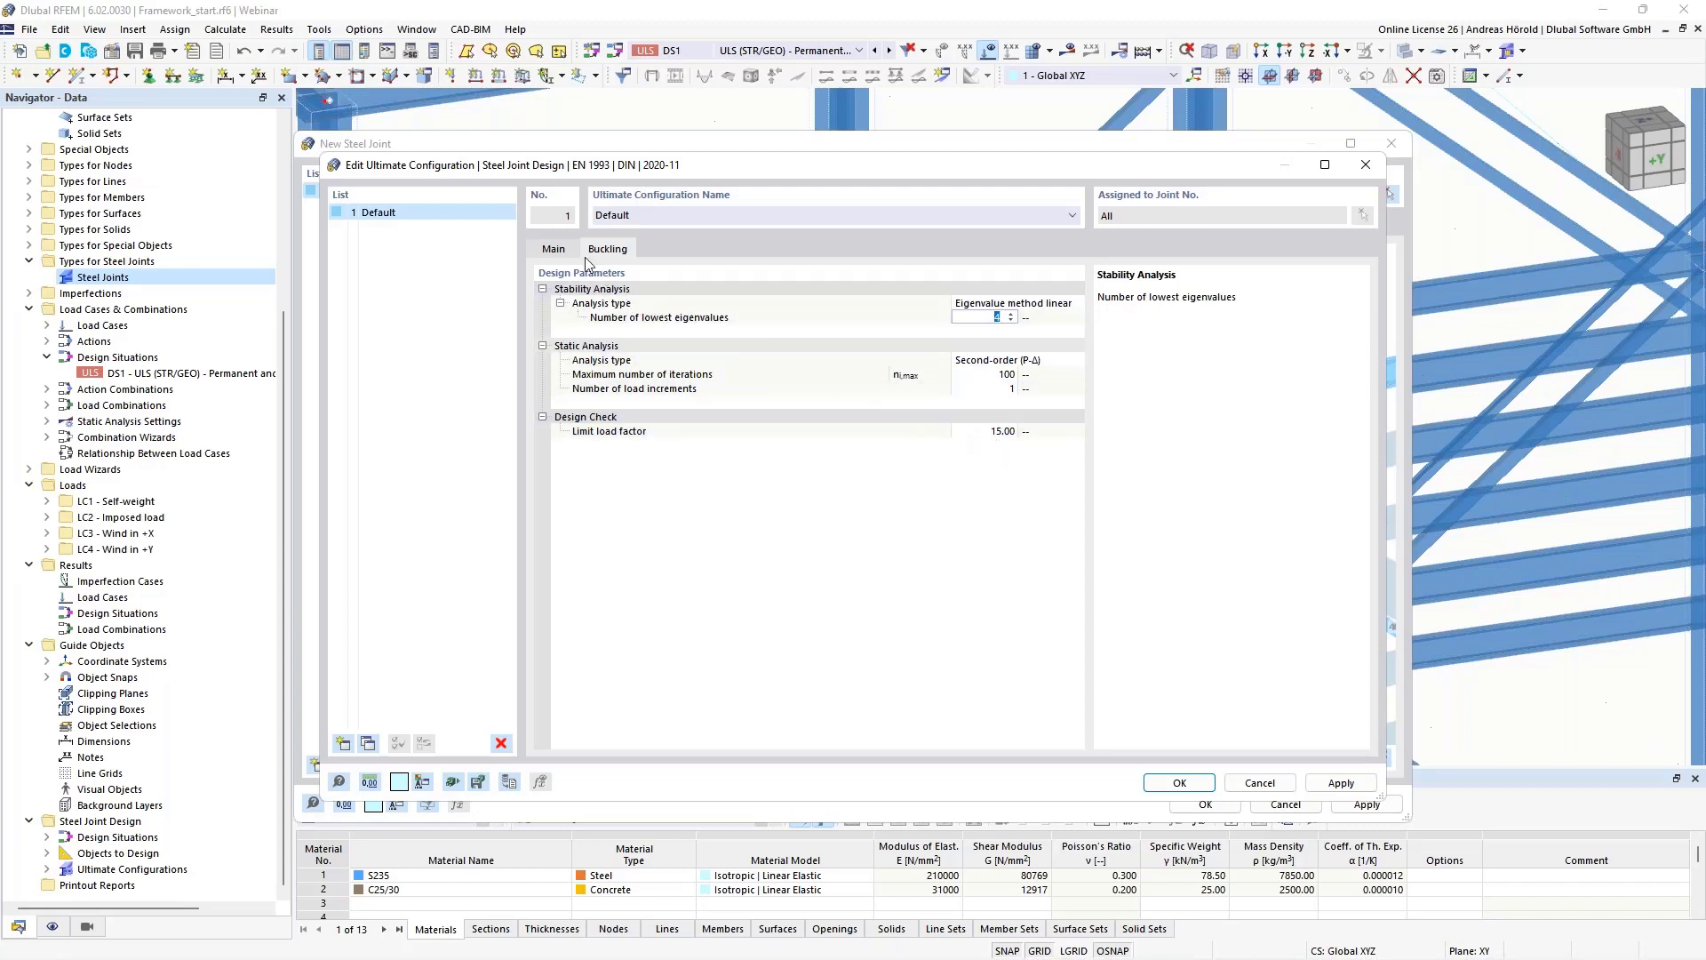
click(554, 250)
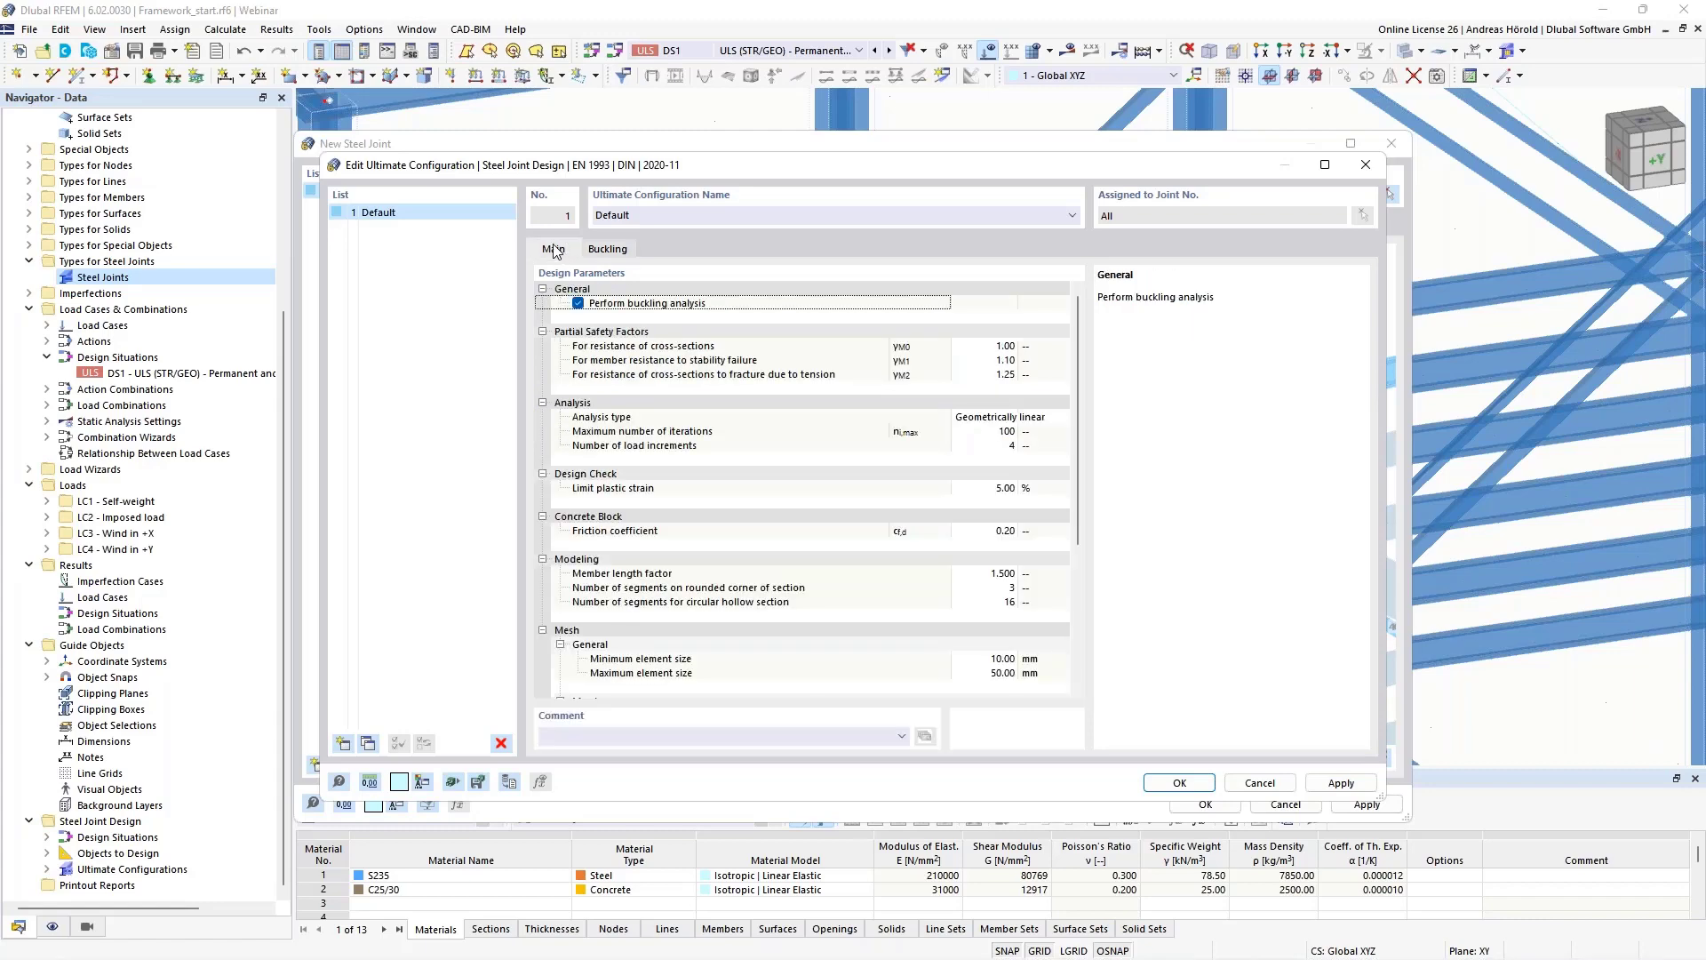
click(579, 304)
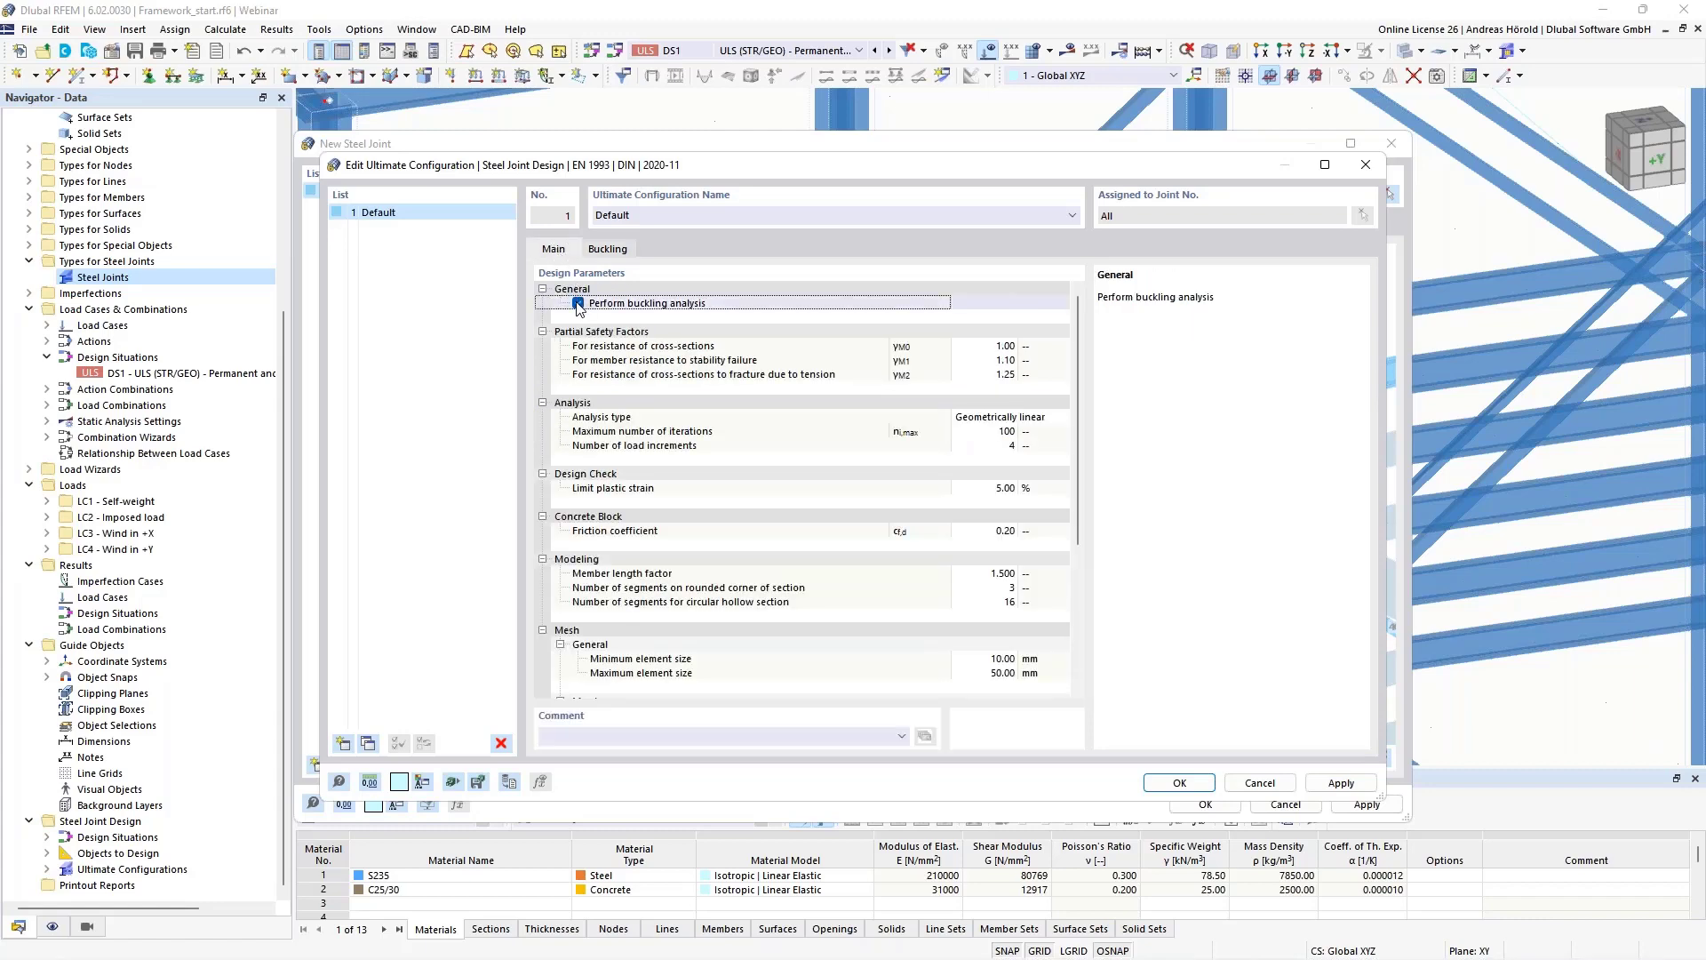
click(579, 304)
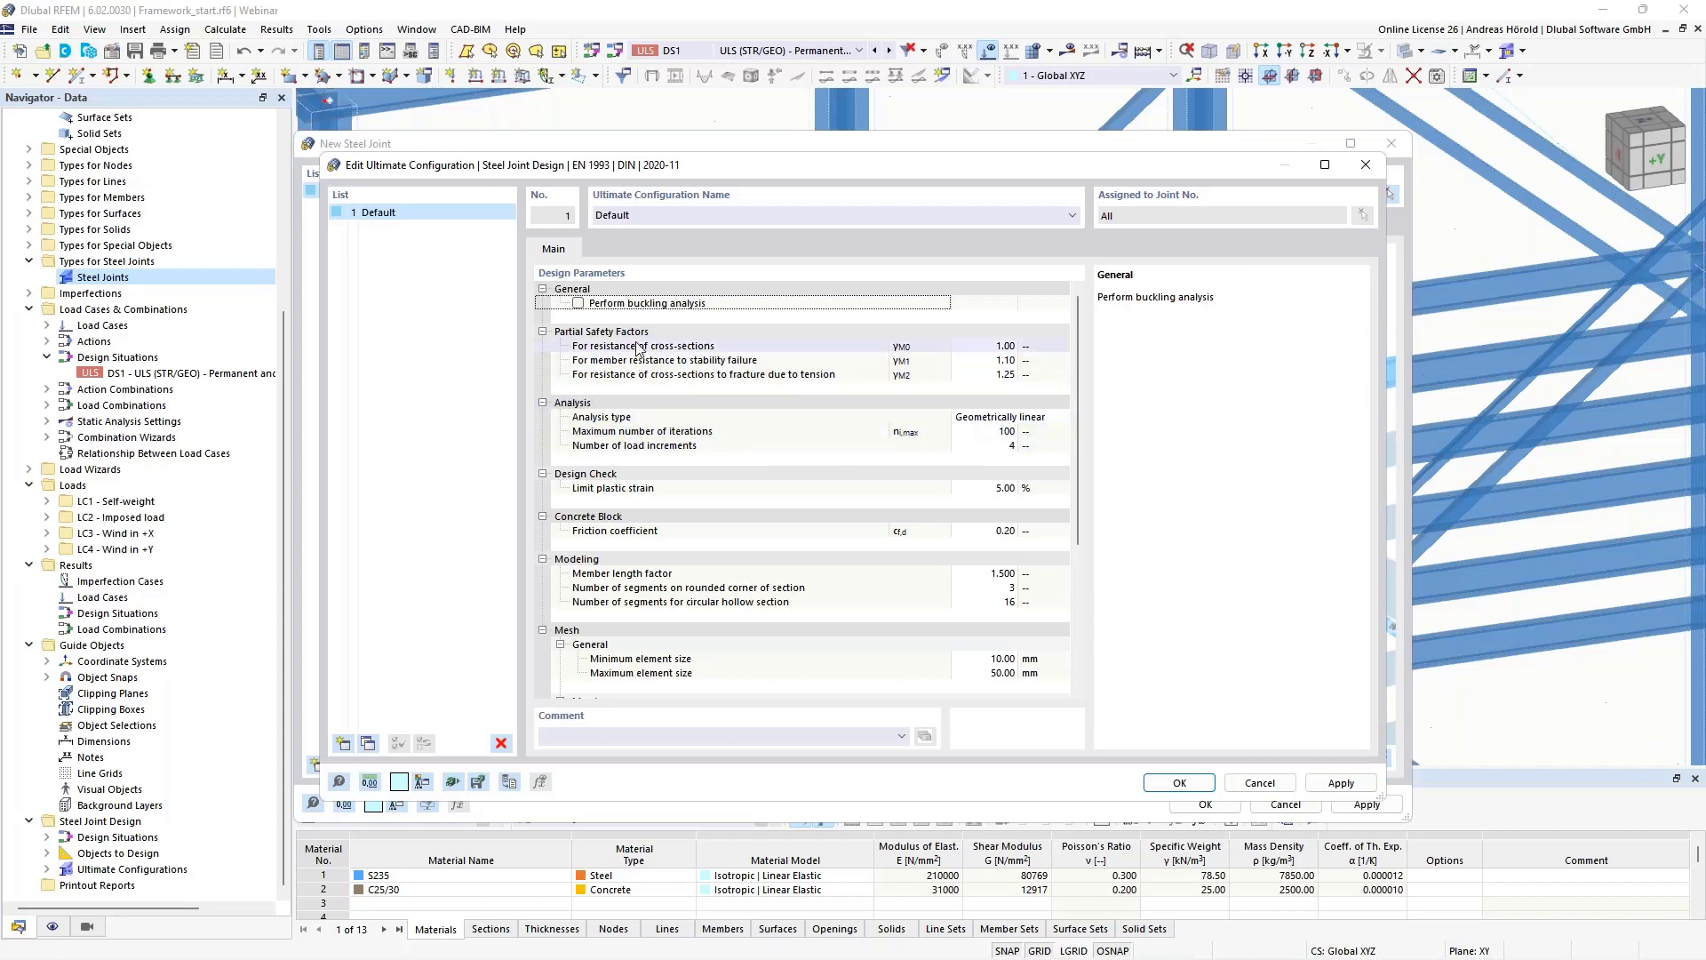
click(1179, 783)
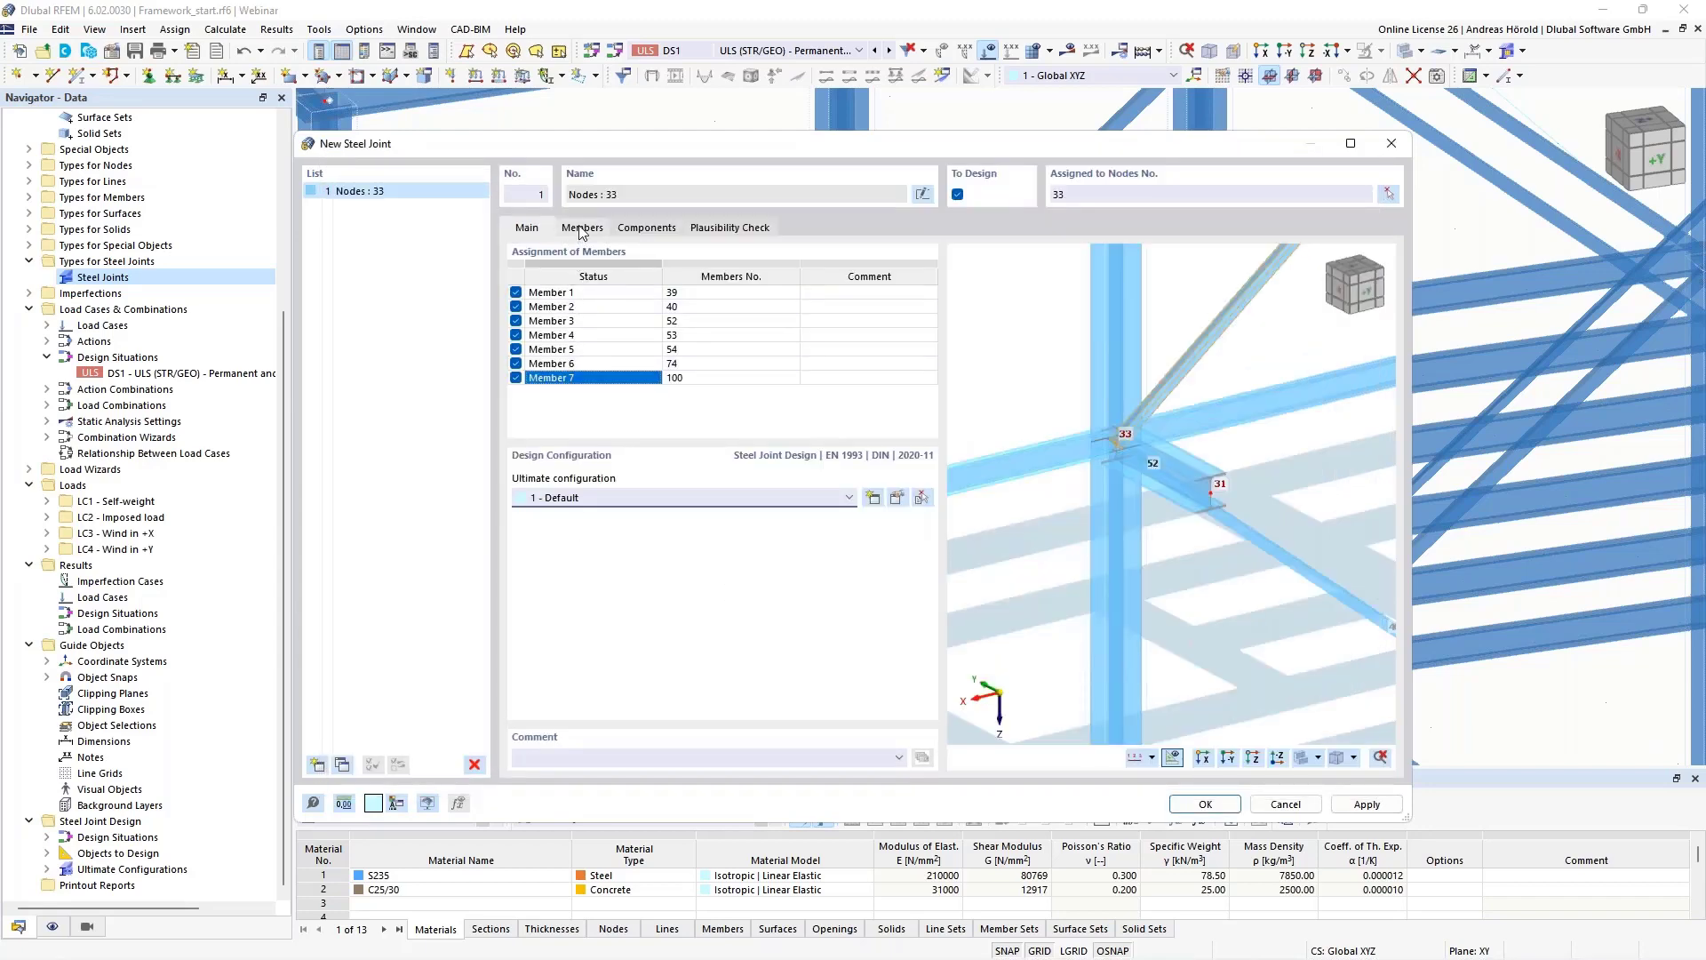
Make Member 5, the lower column segment, the joint's only supported end in place of Member 1.
click(582, 228)
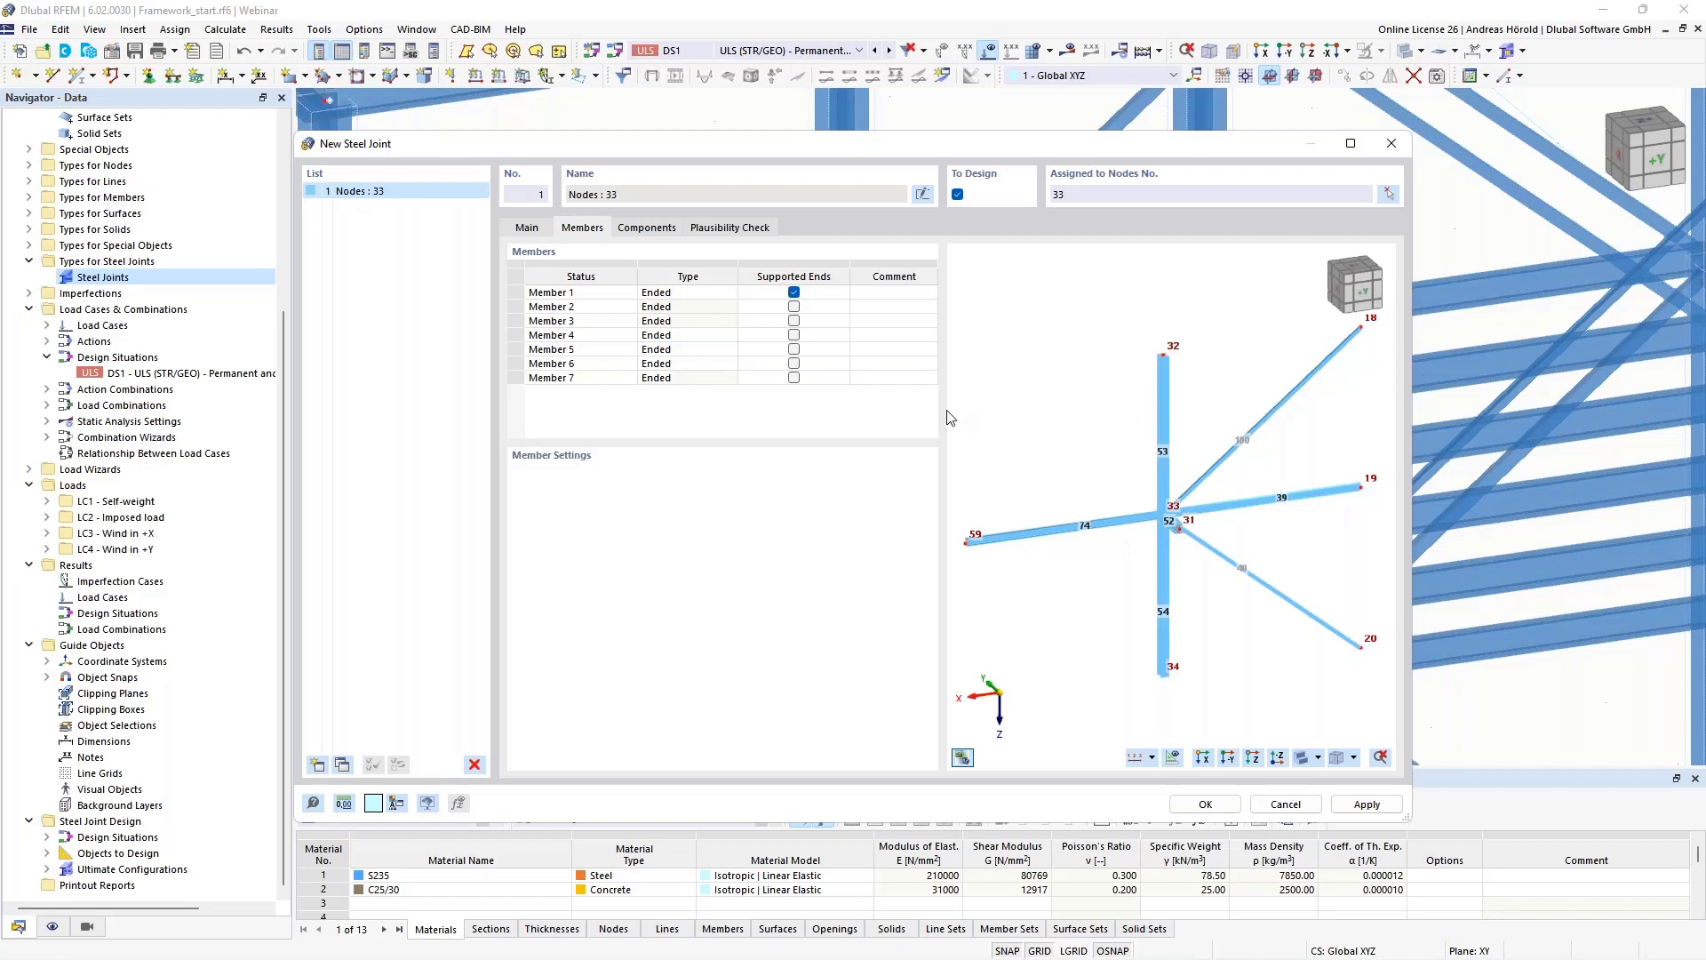
click(794, 364)
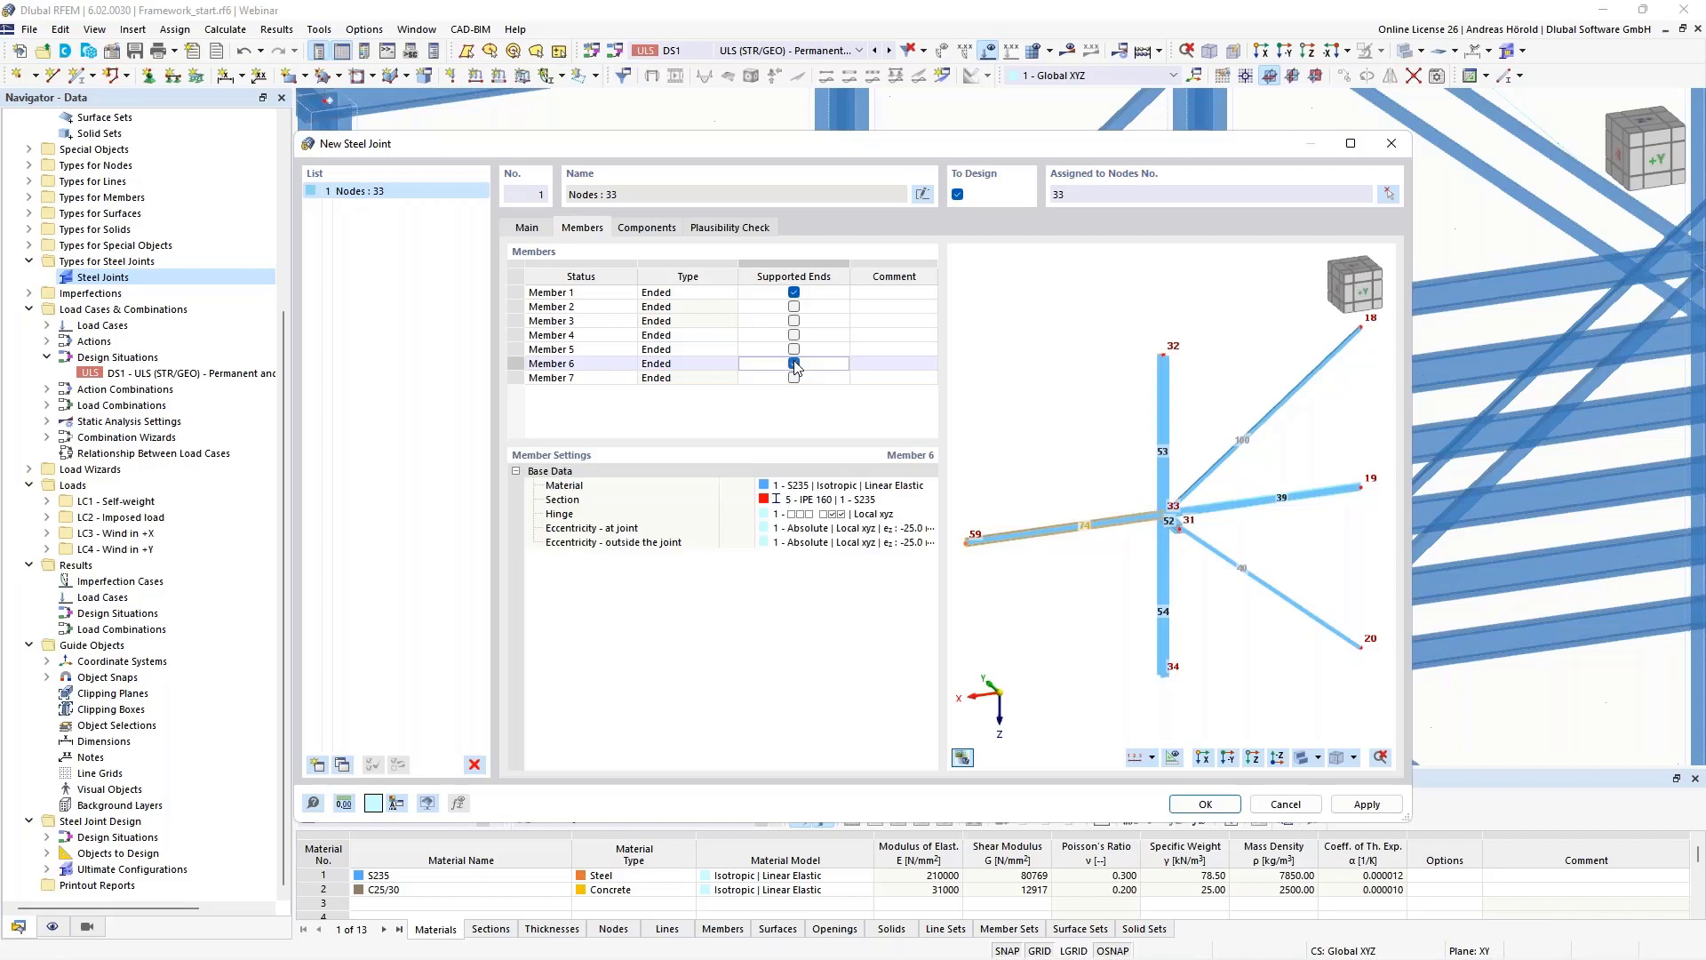
click(796, 349)
click(795, 365)
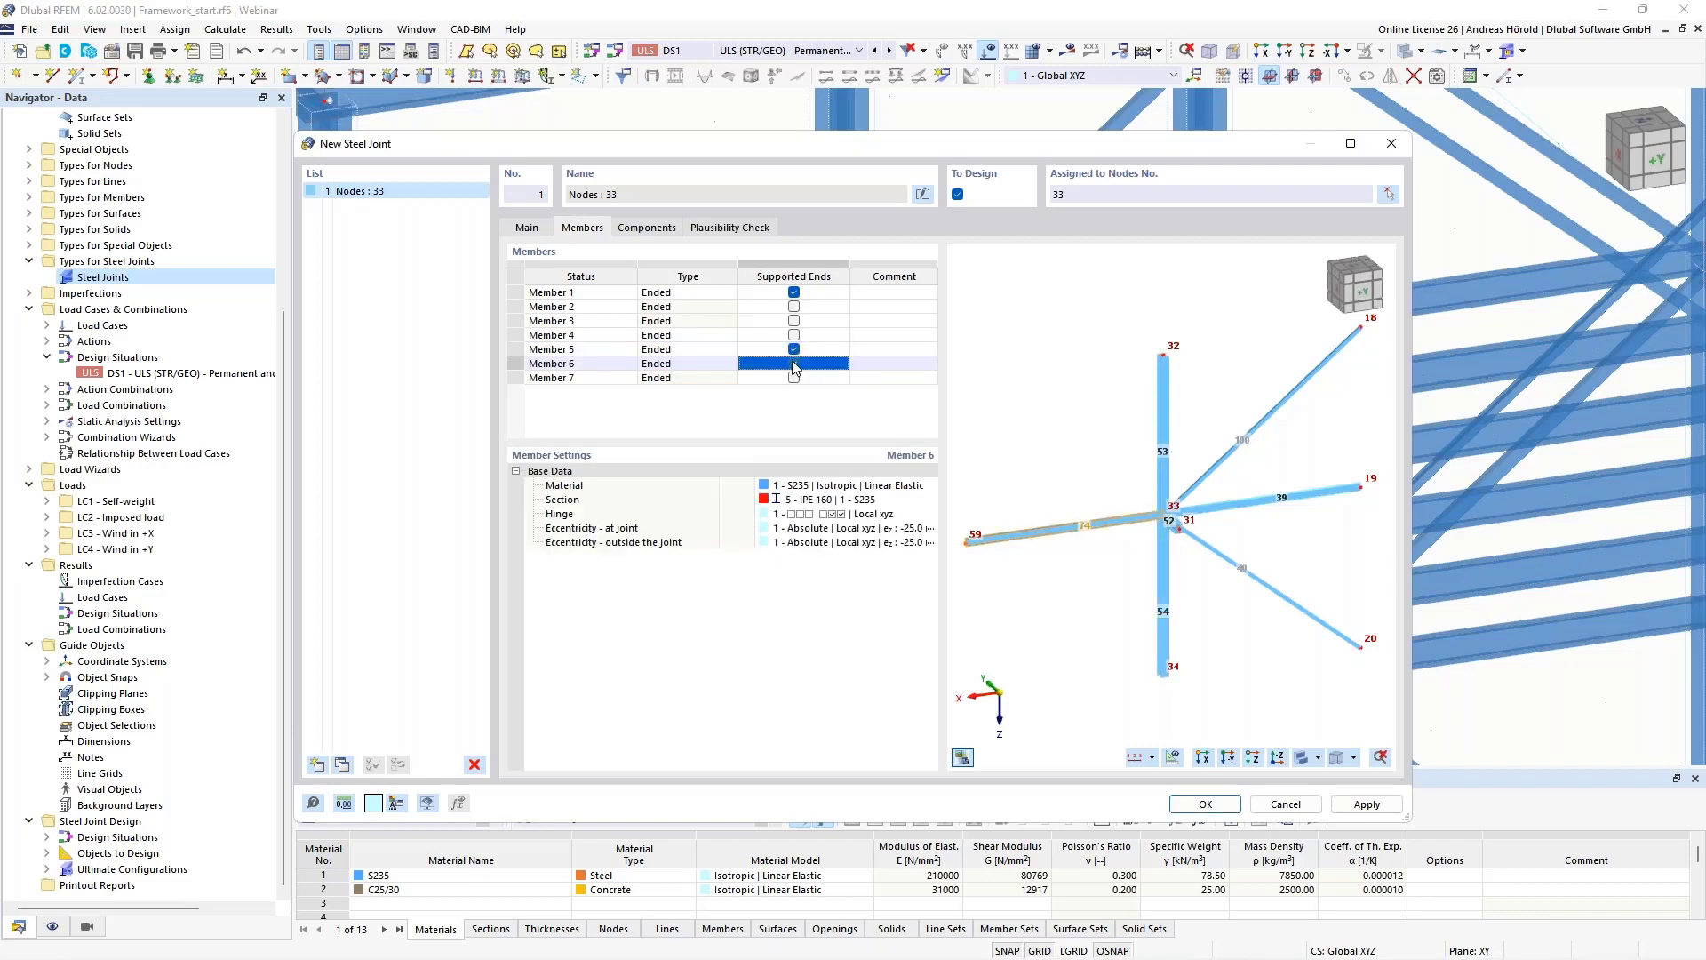
click(794, 280)
click(795, 298)
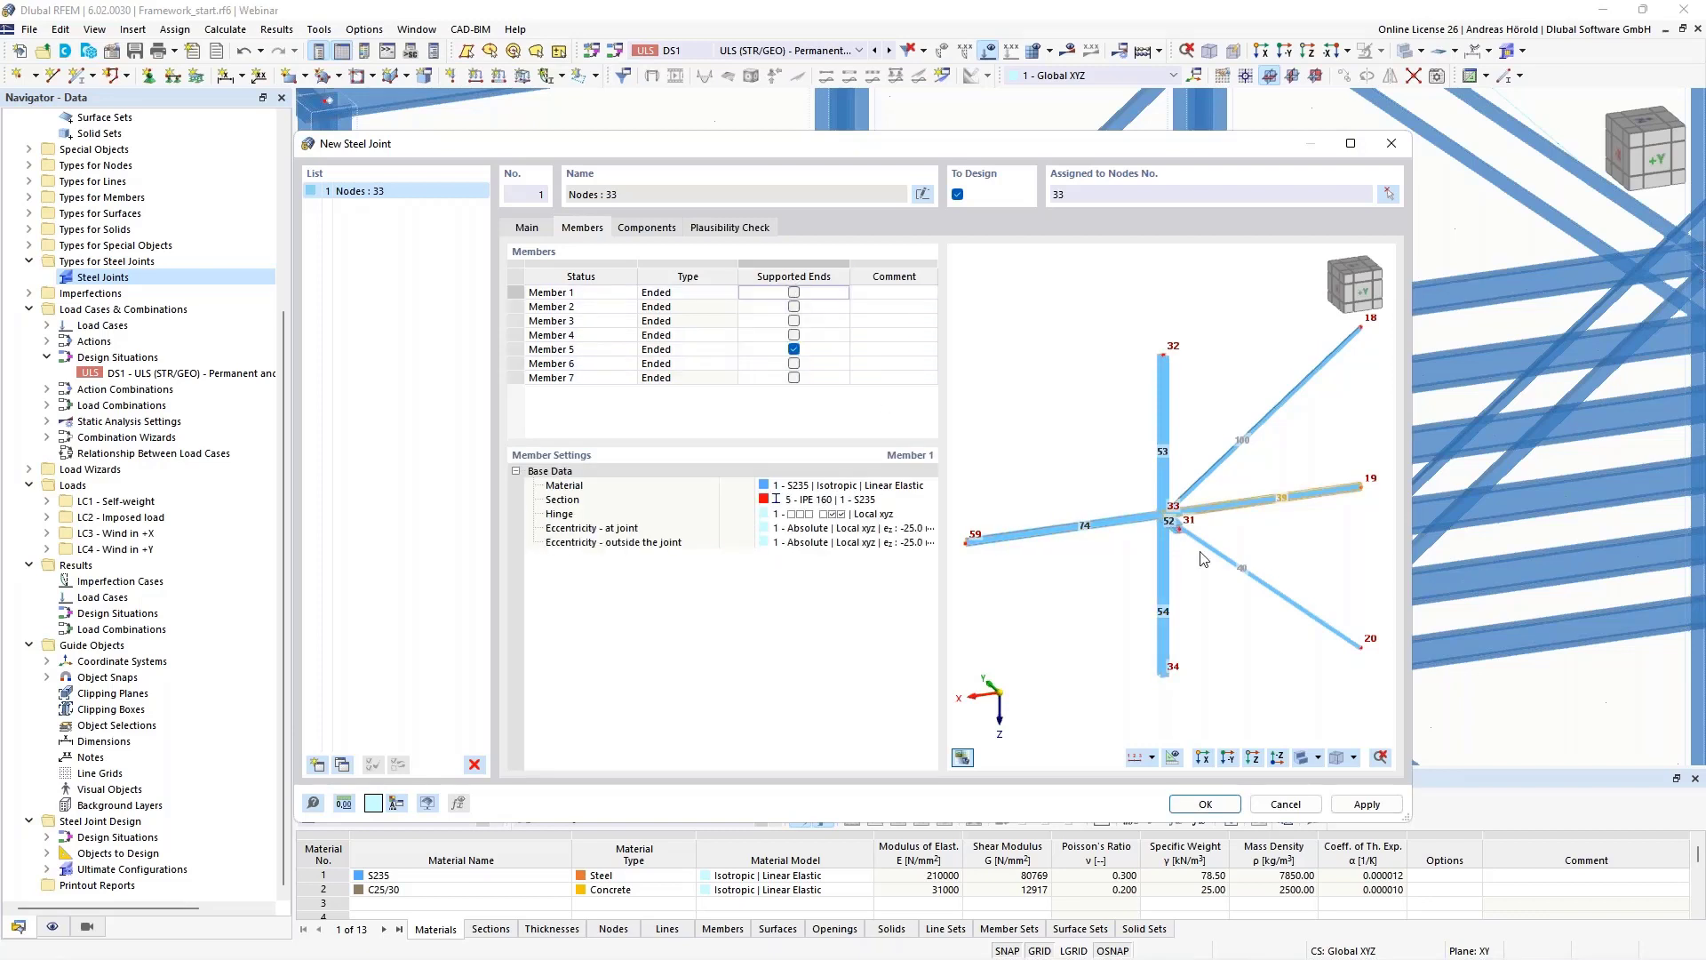
scroll(1167, 567, up, 5)
click(844, 353)
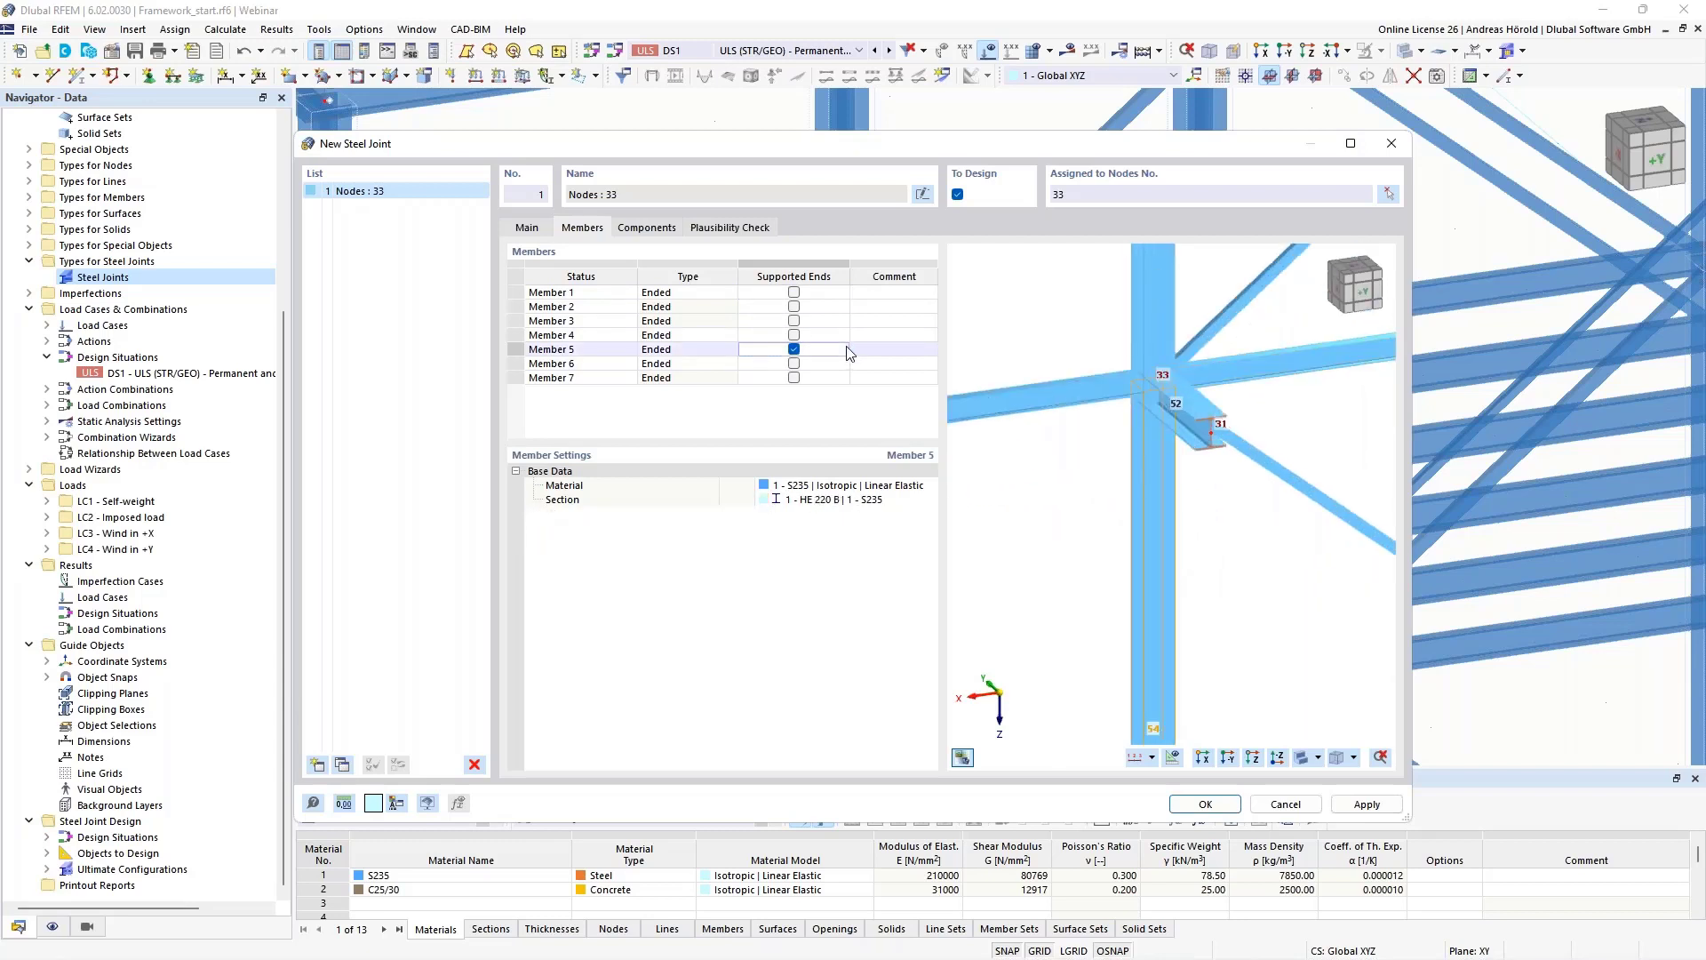
scroll(1170, 601, down, 4)
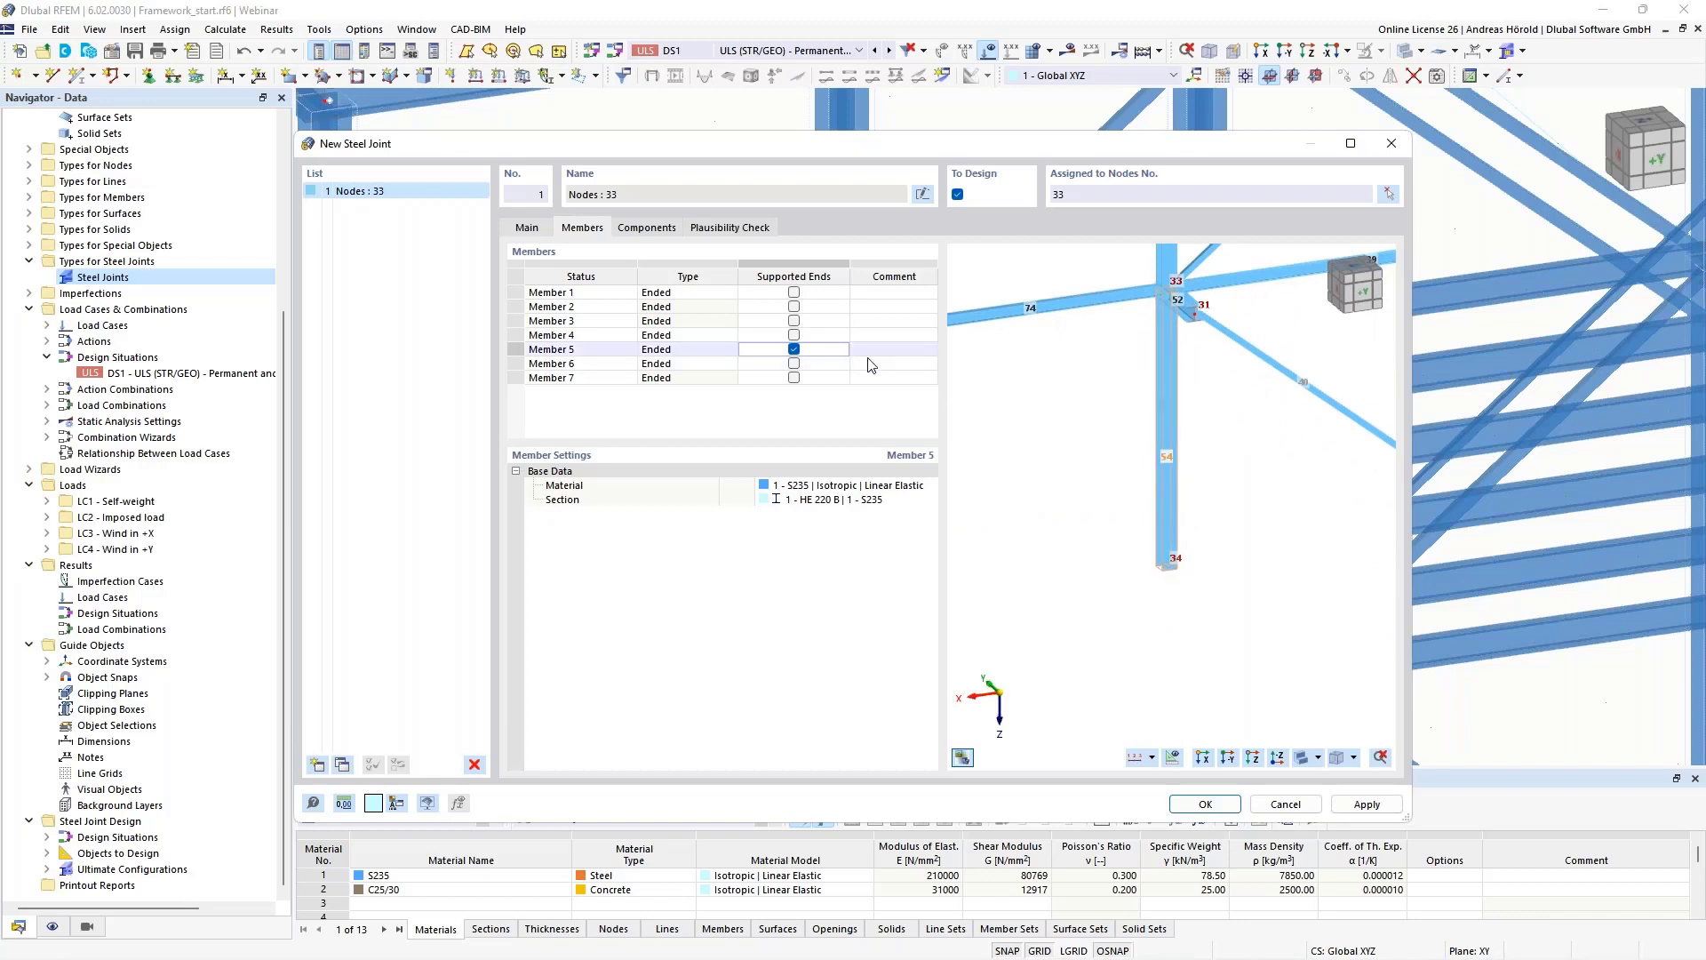
scroll(1153, 351, up, 4)
middle_drag(1153, 352, 1125, 492)
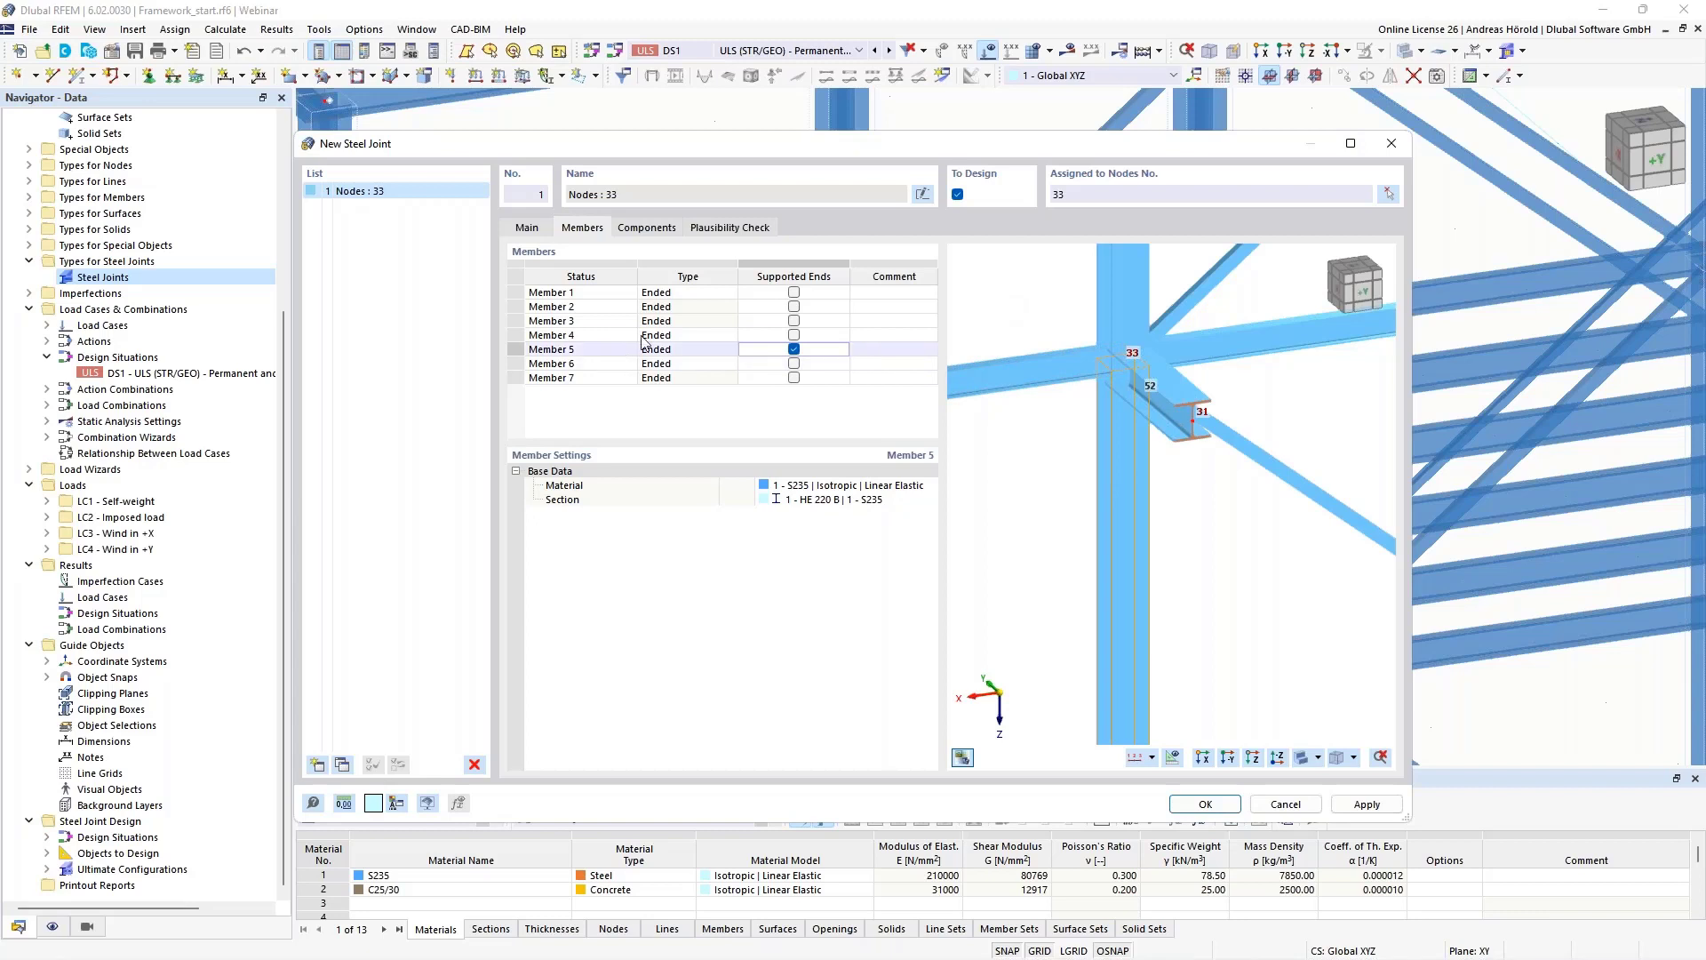
Set the column segments Member 4 and Member 5 to Continuous and check that the connecting members stay of type Ended.
click(684, 334)
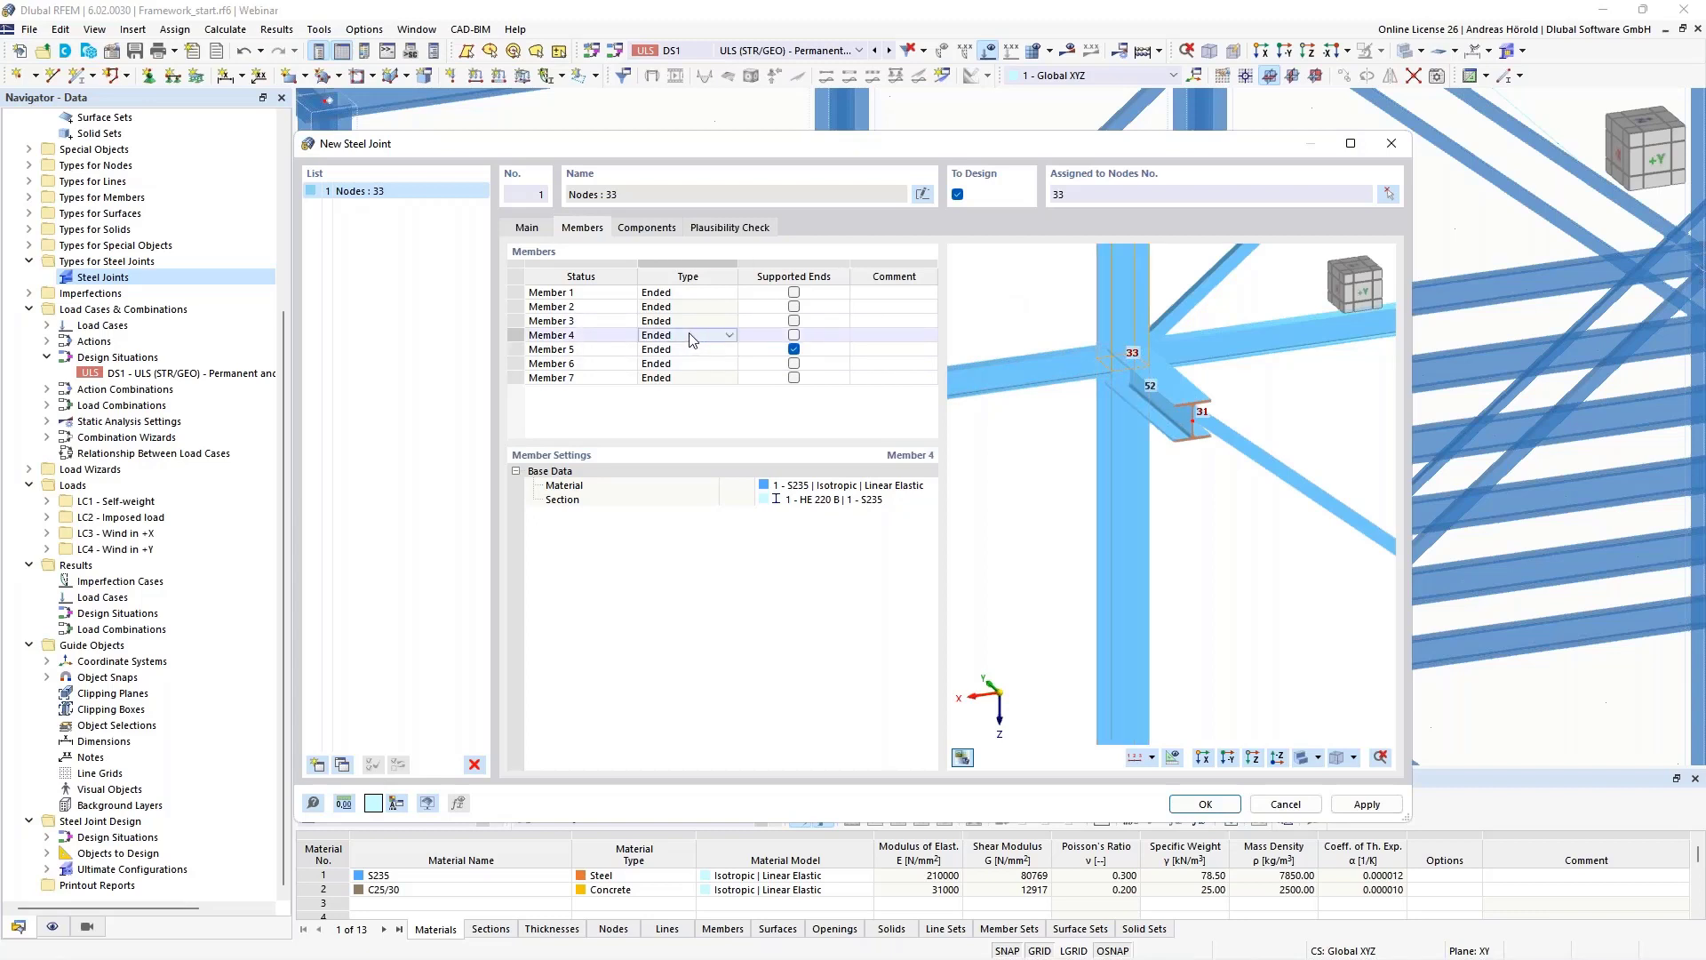
click(729, 335)
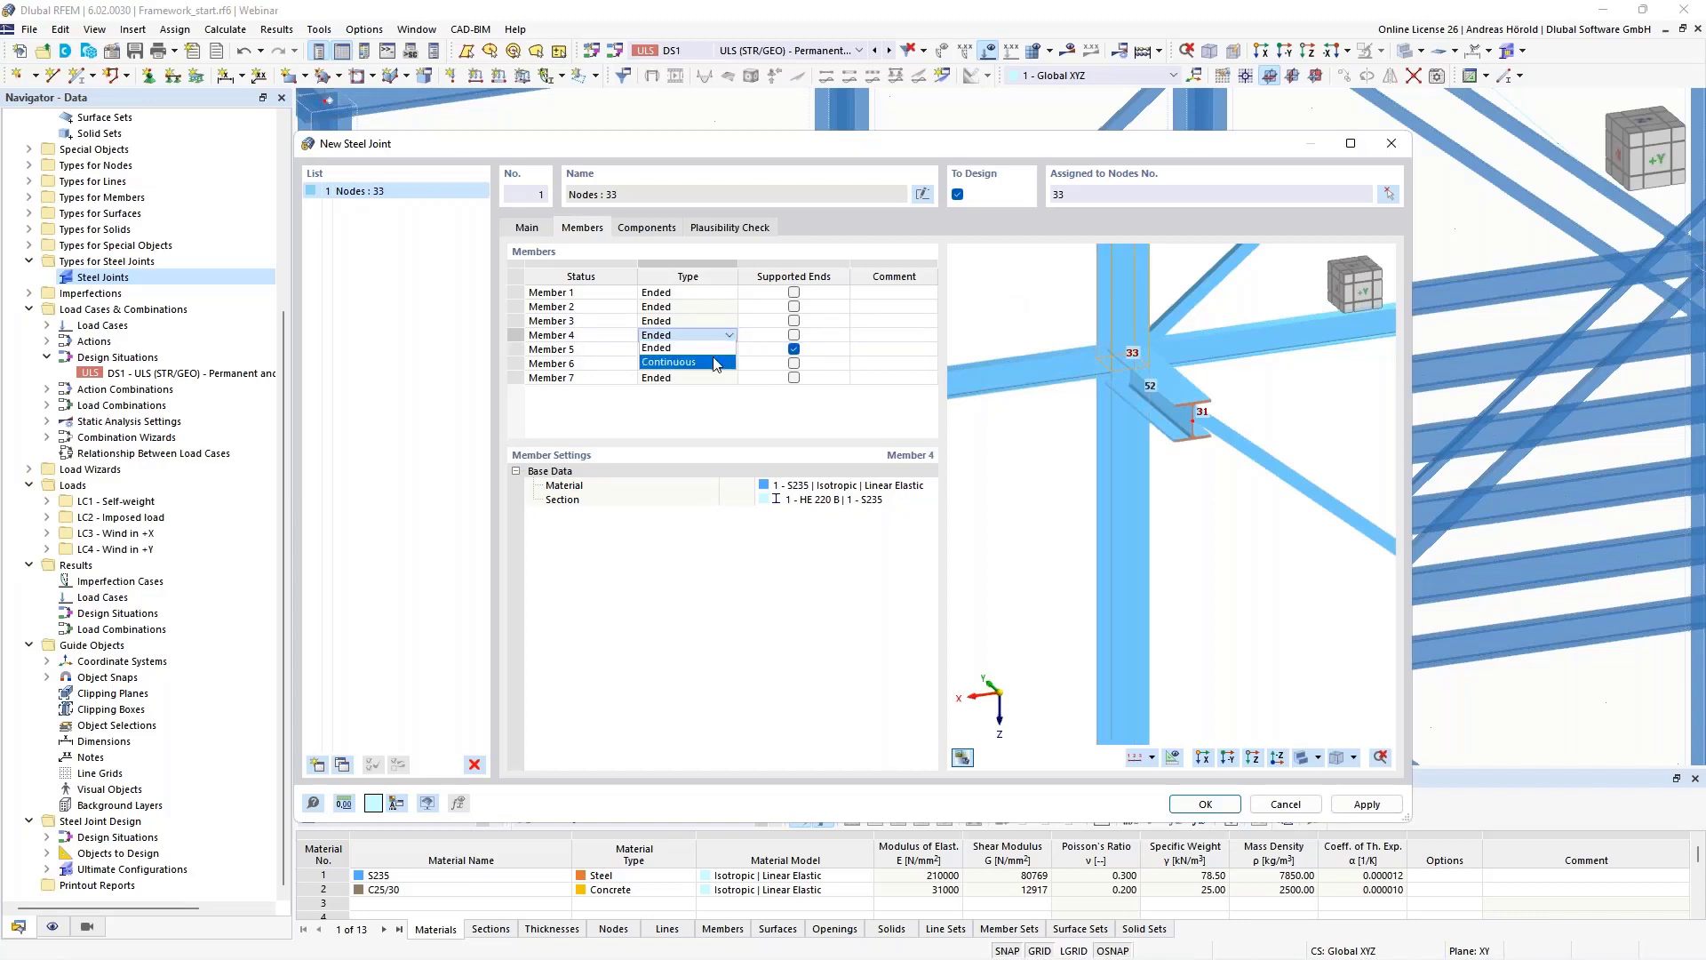
click(716, 361)
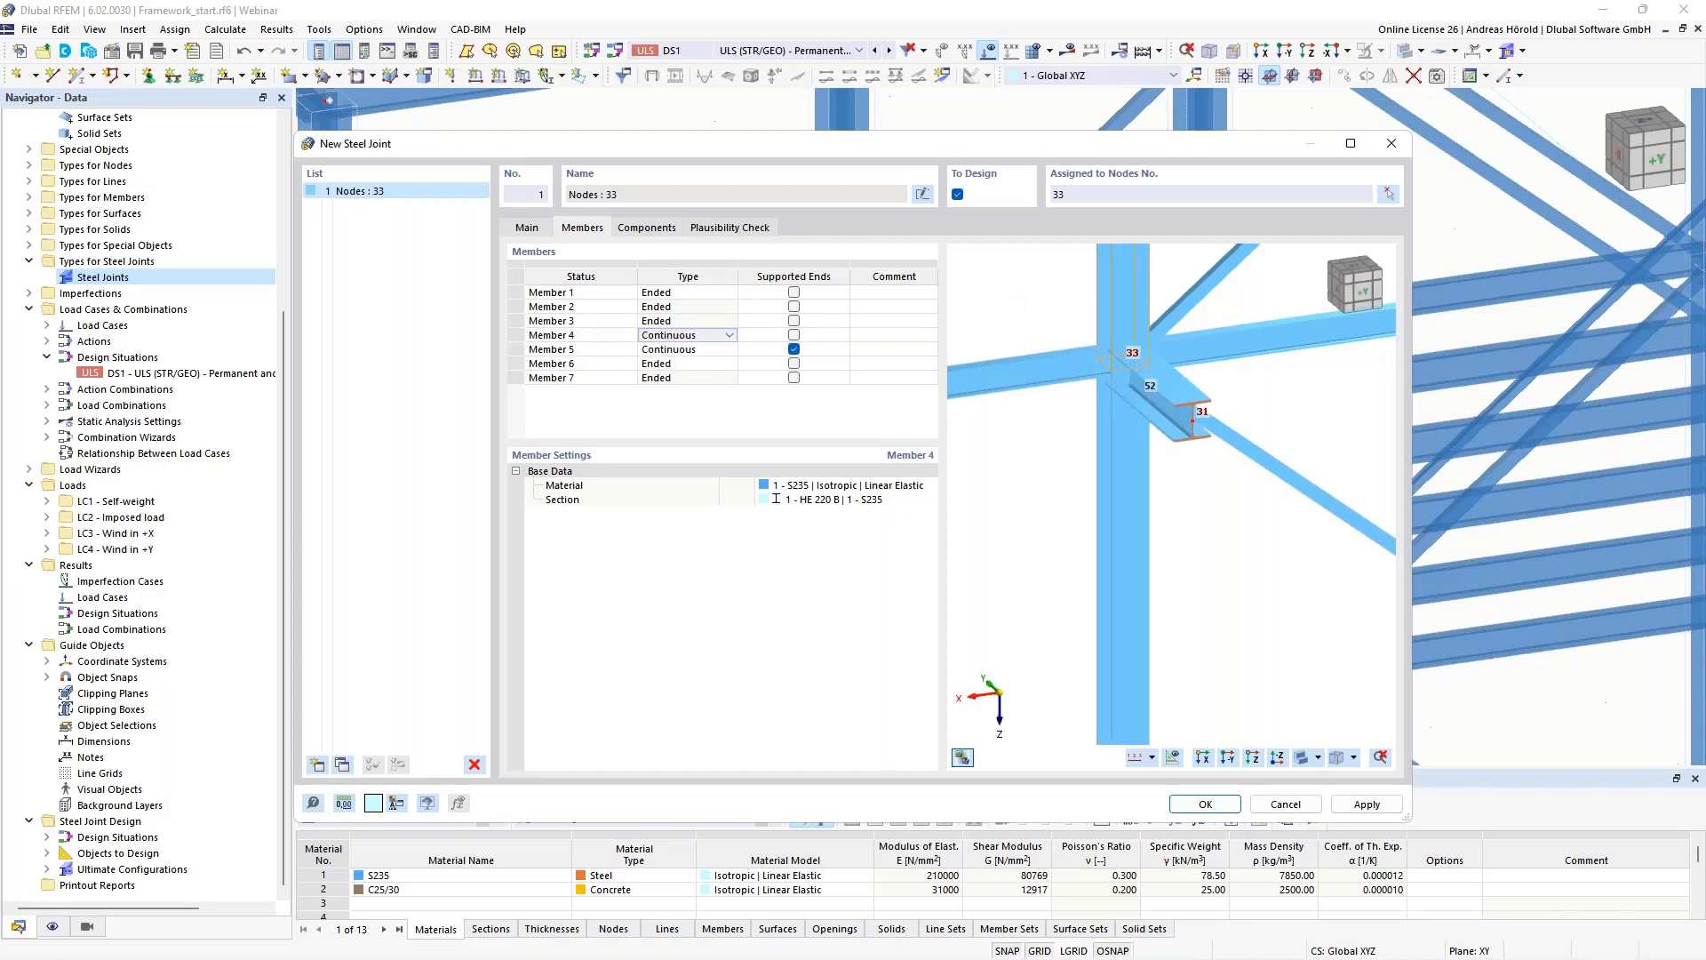
click(701, 351)
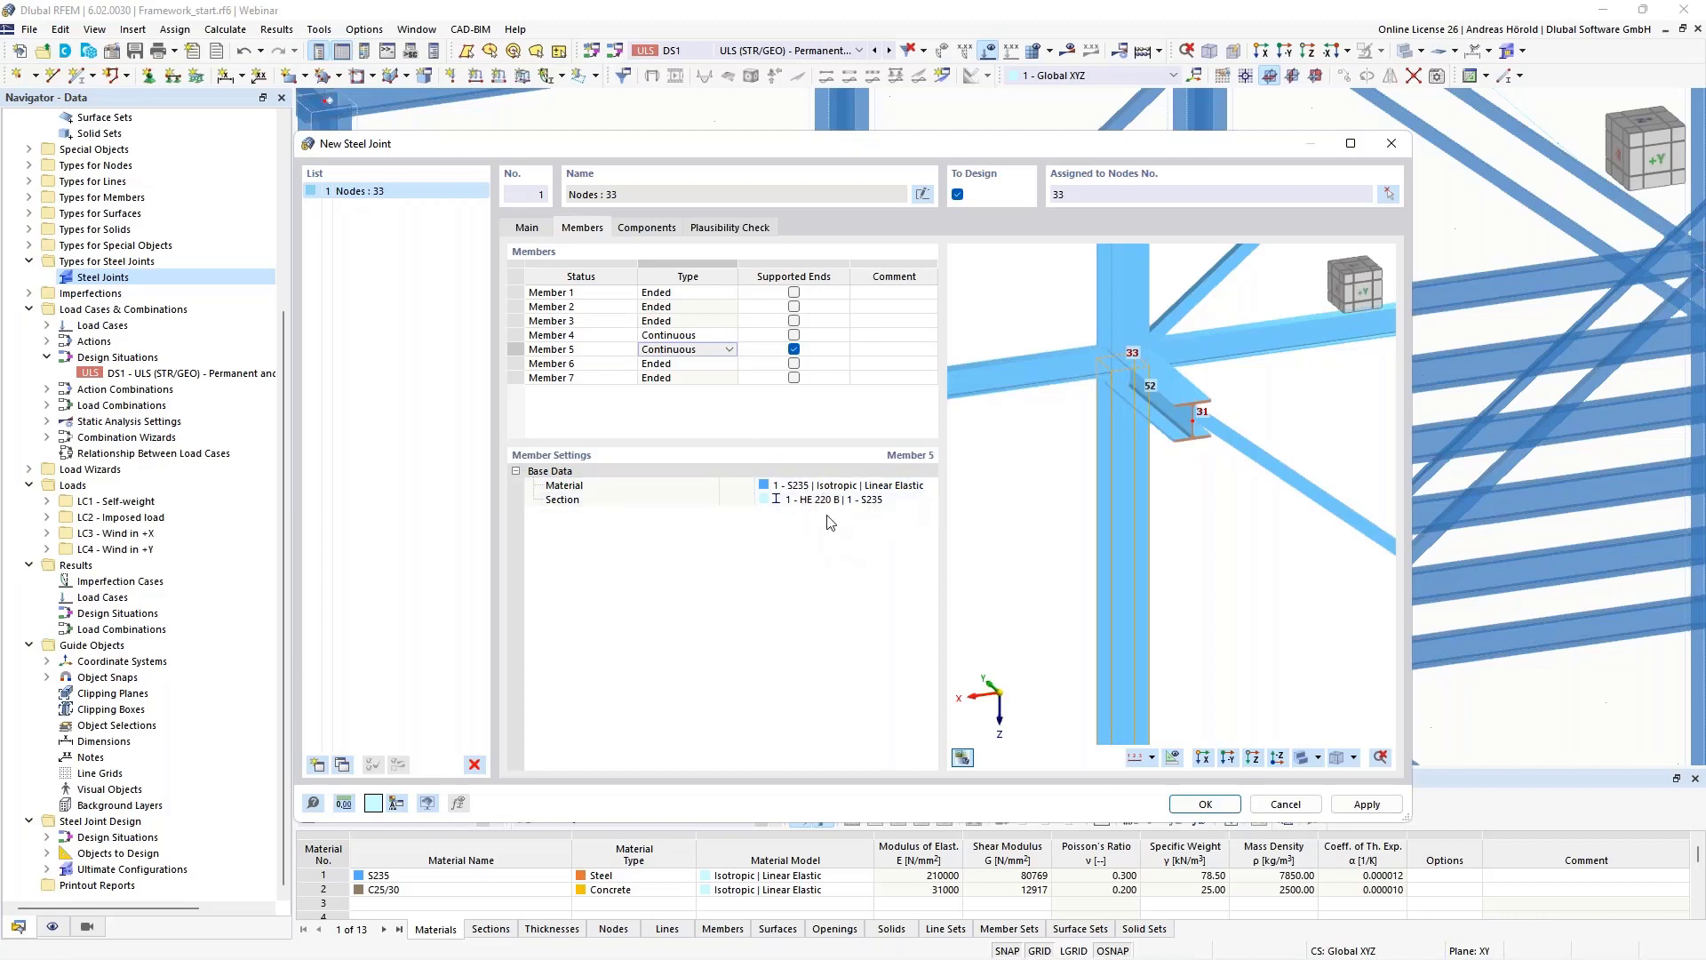
click(674, 364)
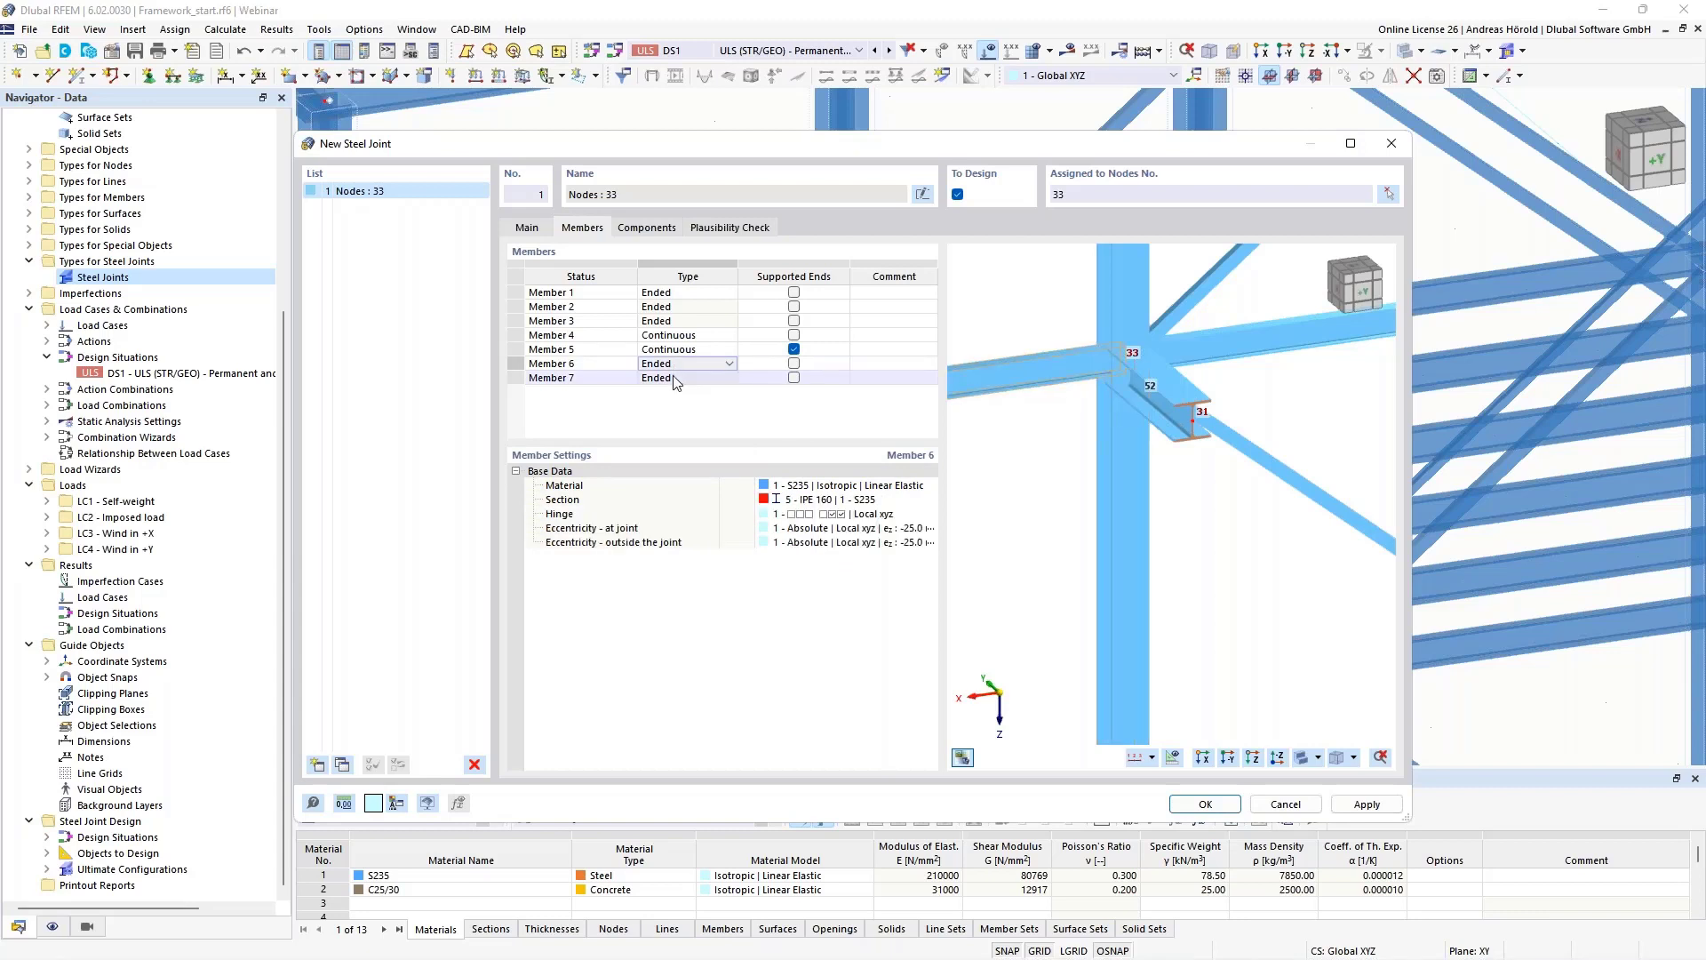
click(671, 308)
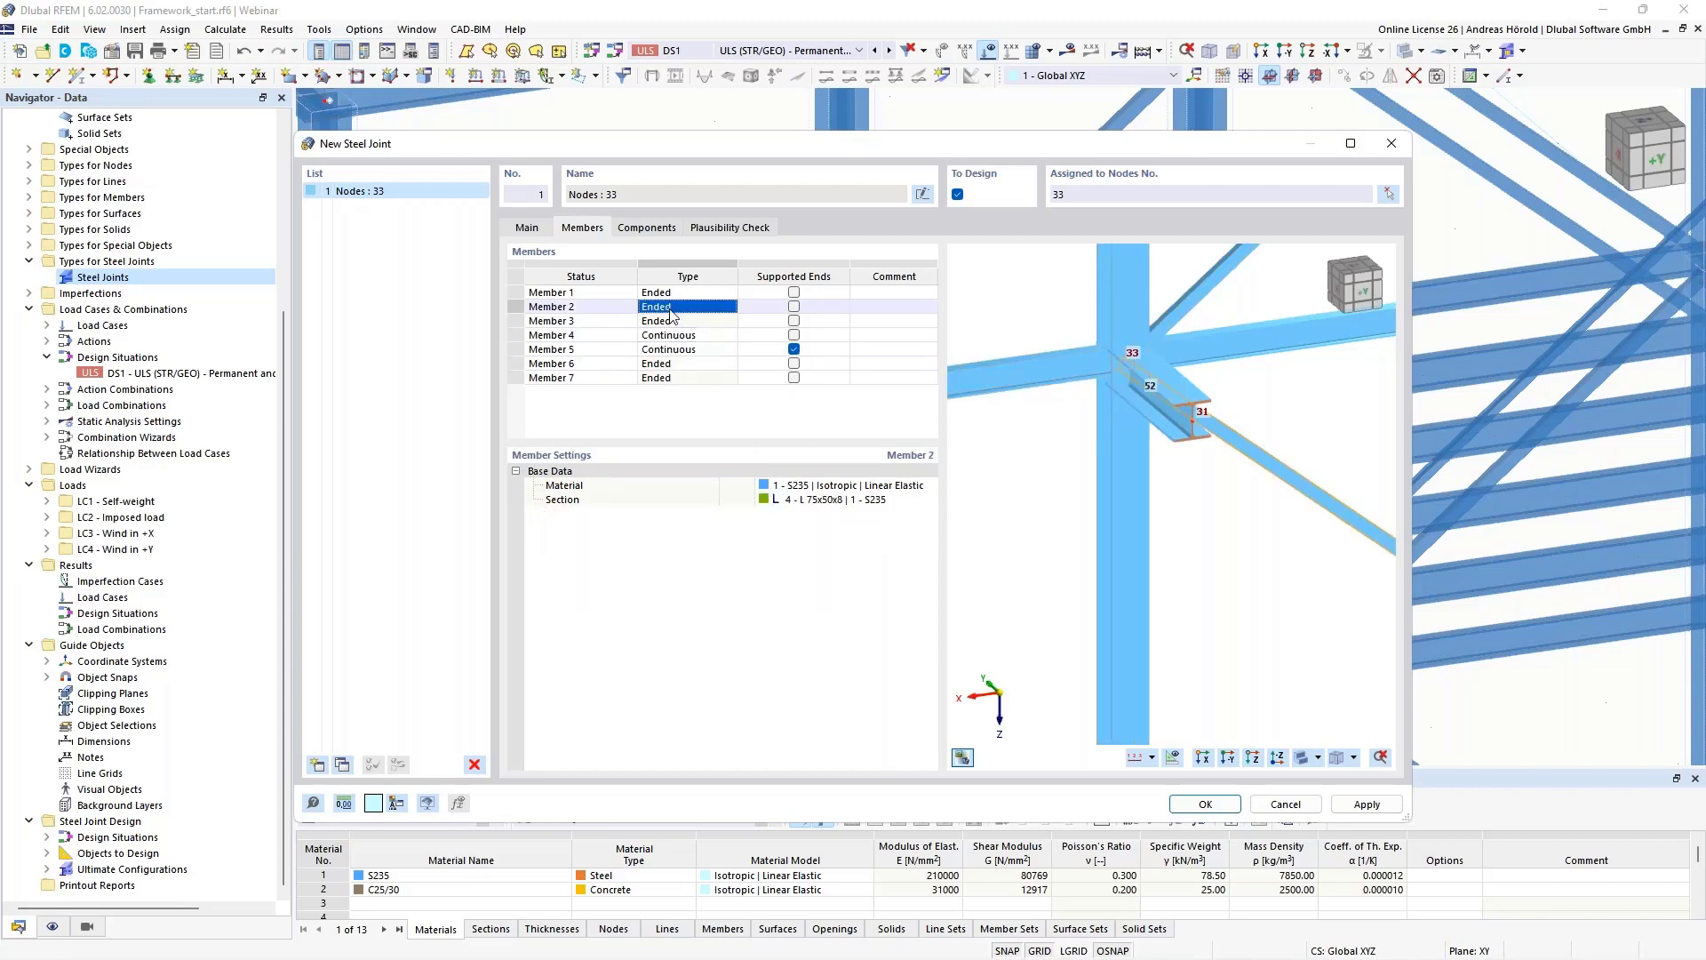
Review the individual component types available for the joint, from modifications and stiffening elements to connection elements, without inserting any.
click(642, 229)
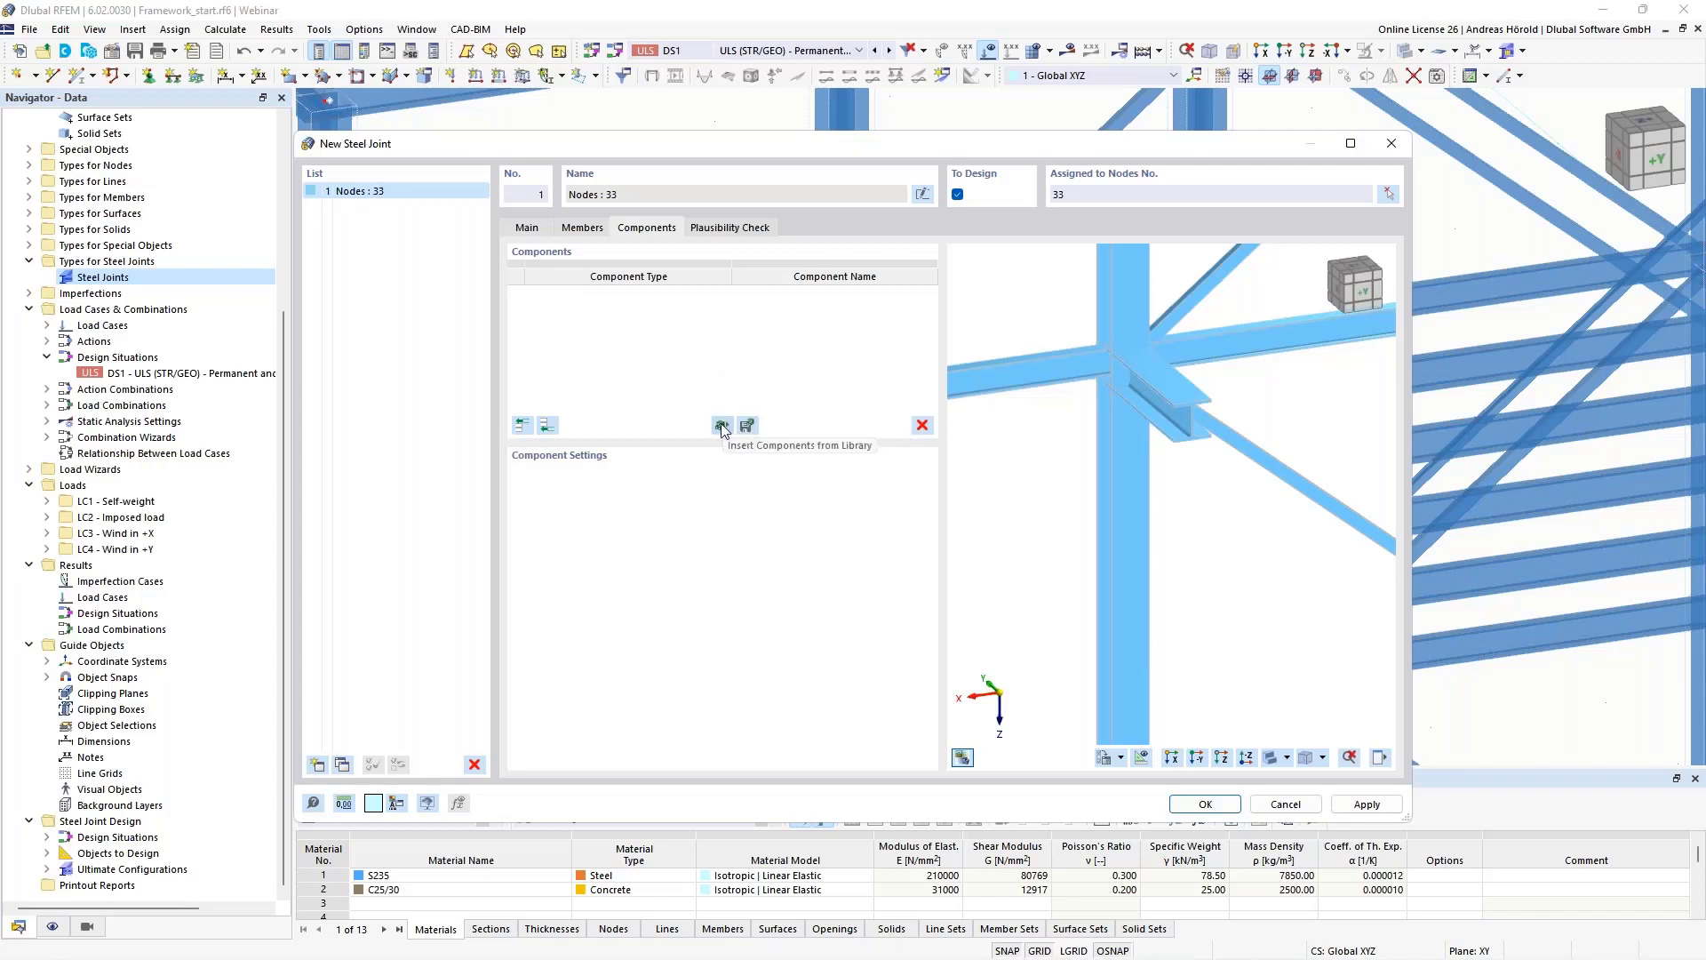
click(547, 427)
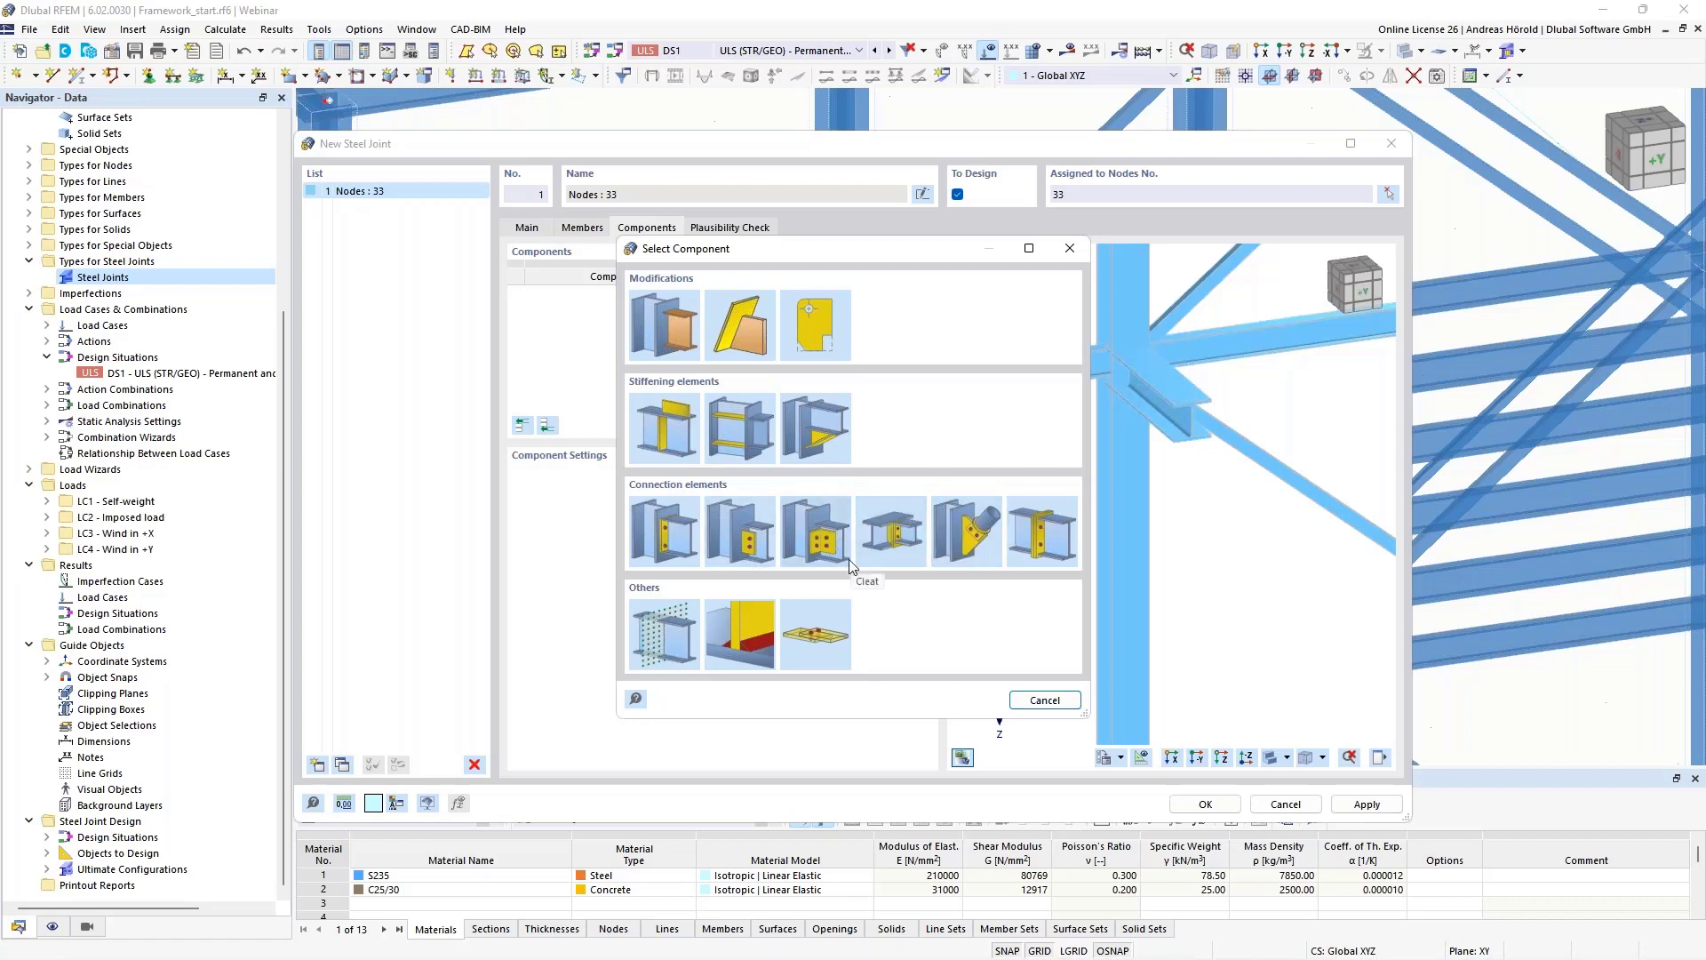
click(1045, 700)
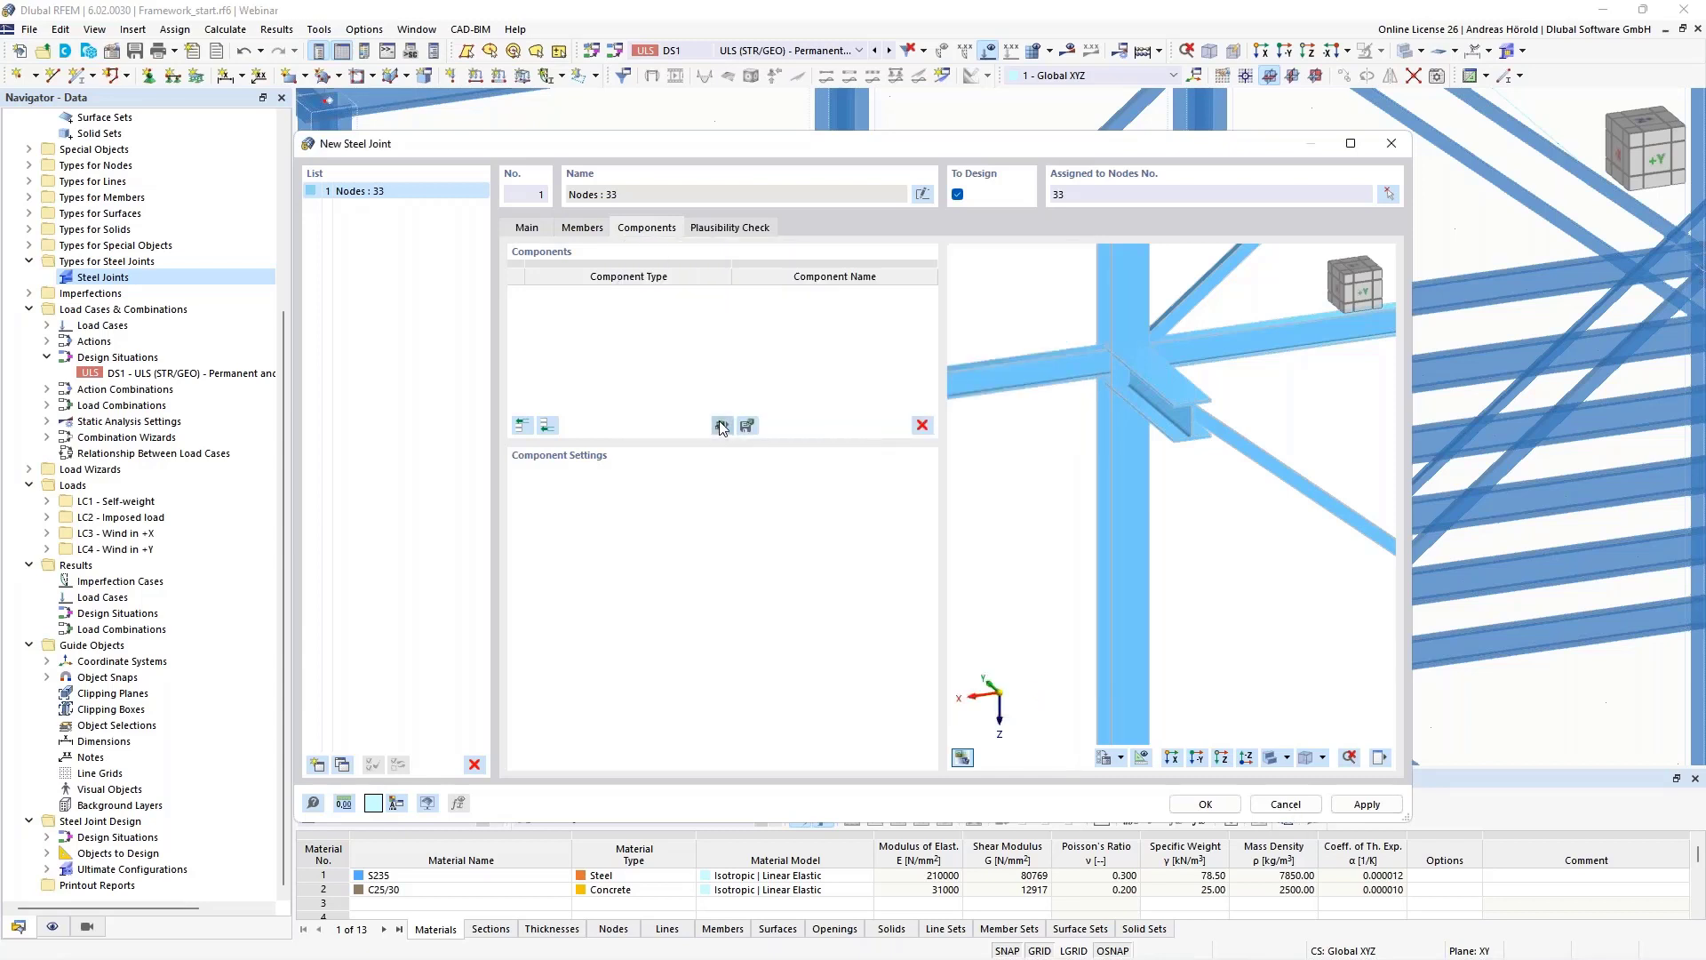
Browse the rigid joint templates in the component library, comparing the beam-to-column, continuous column, continuous beam and cross joint variants.
click(722, 427)
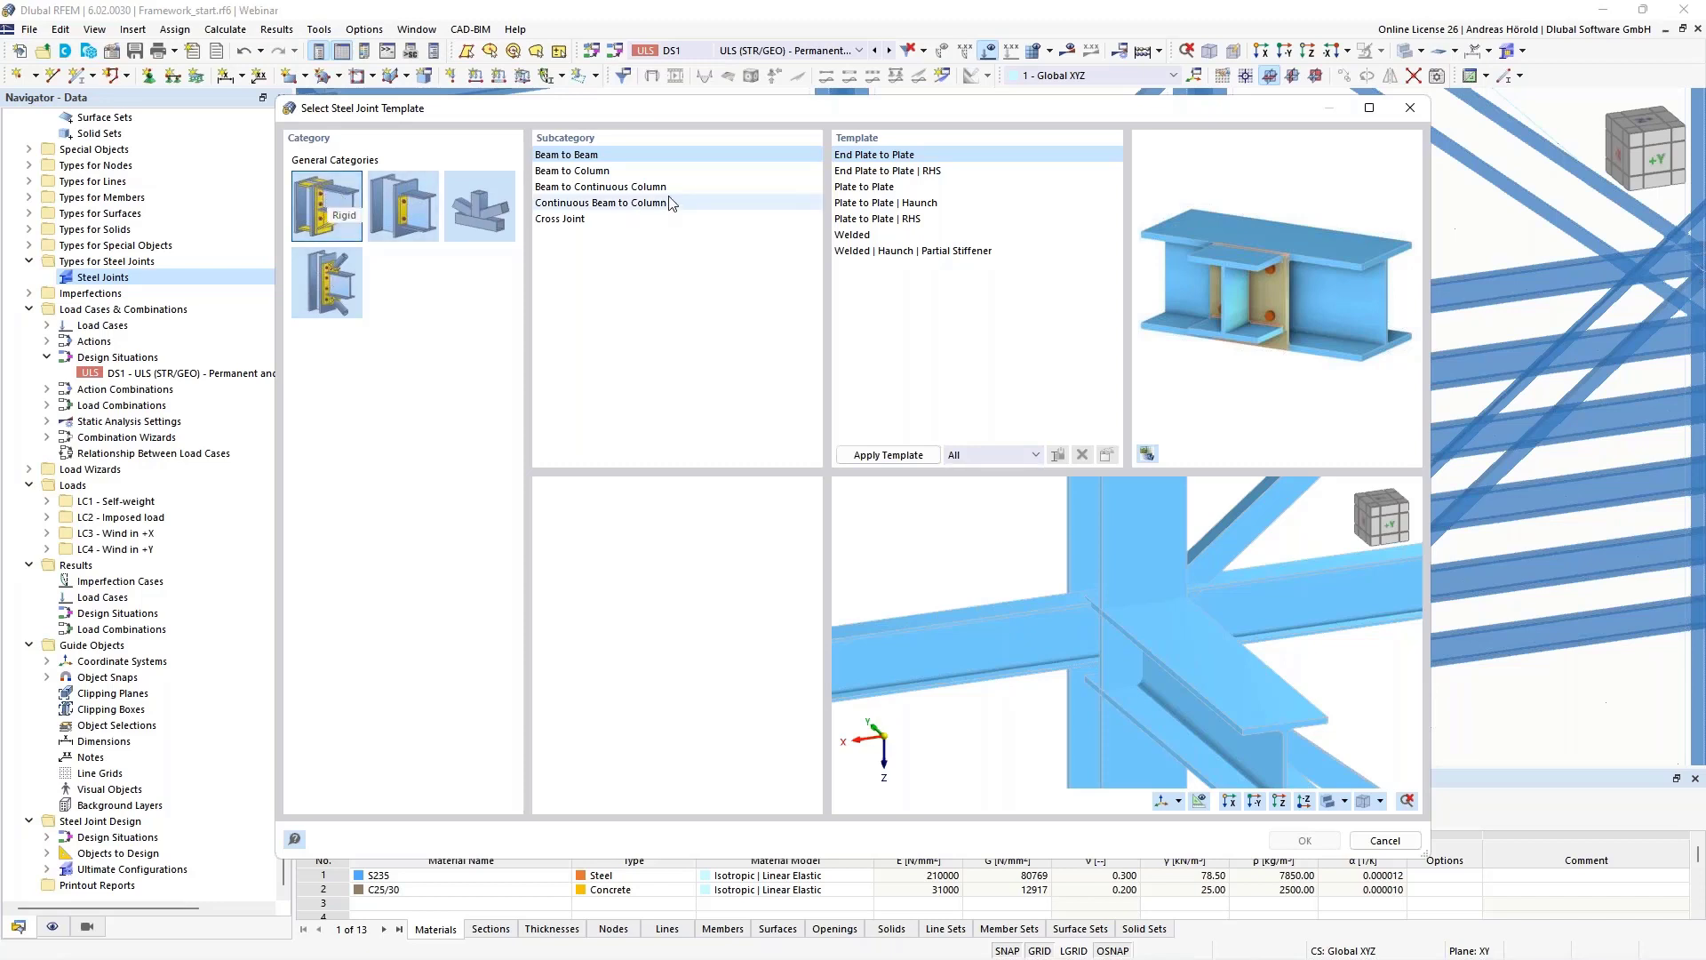
click(571, 171)
click(898, 188)
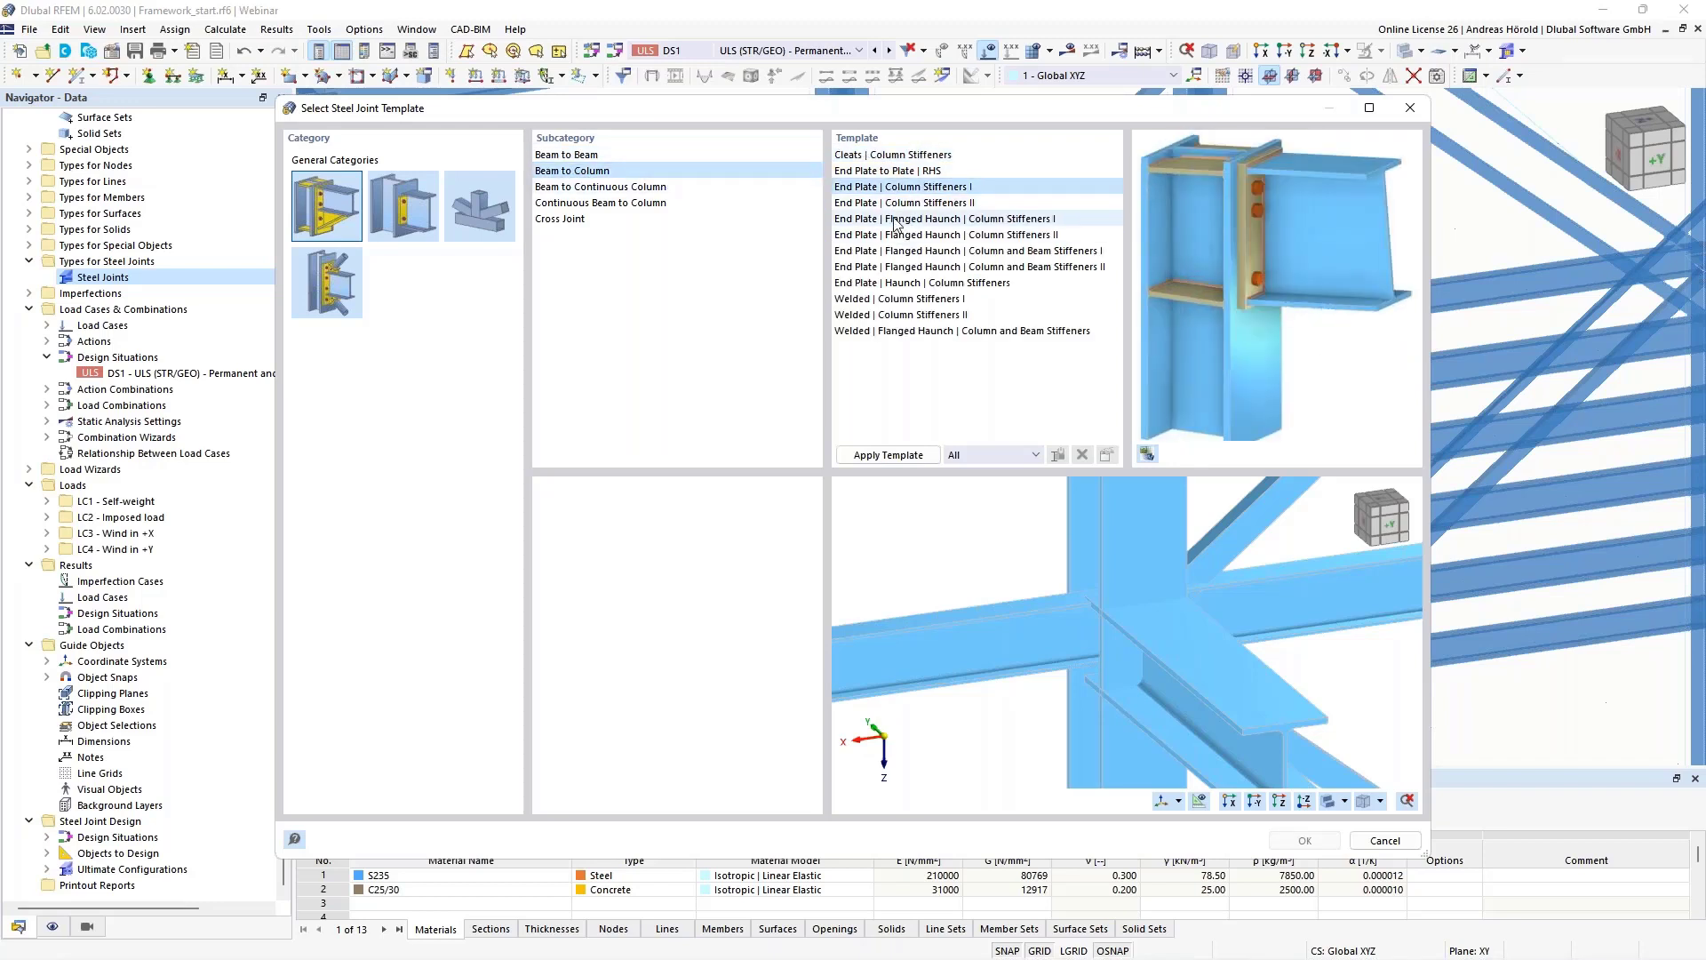
click(896, 220)
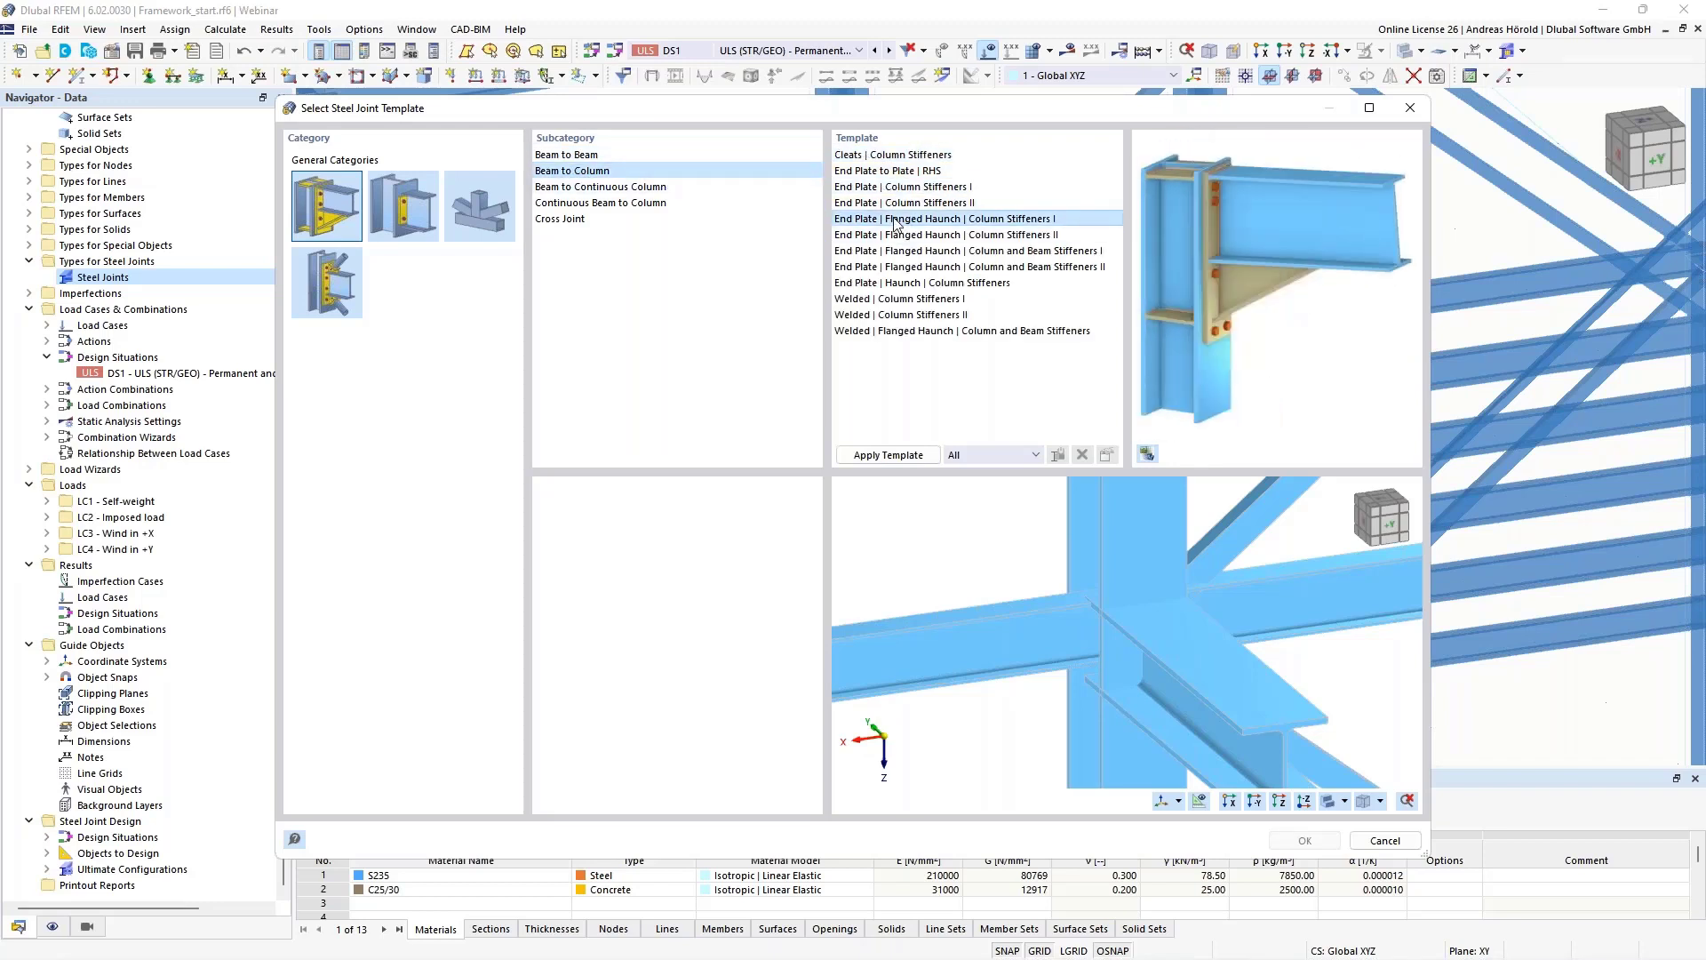
click(916, 285)
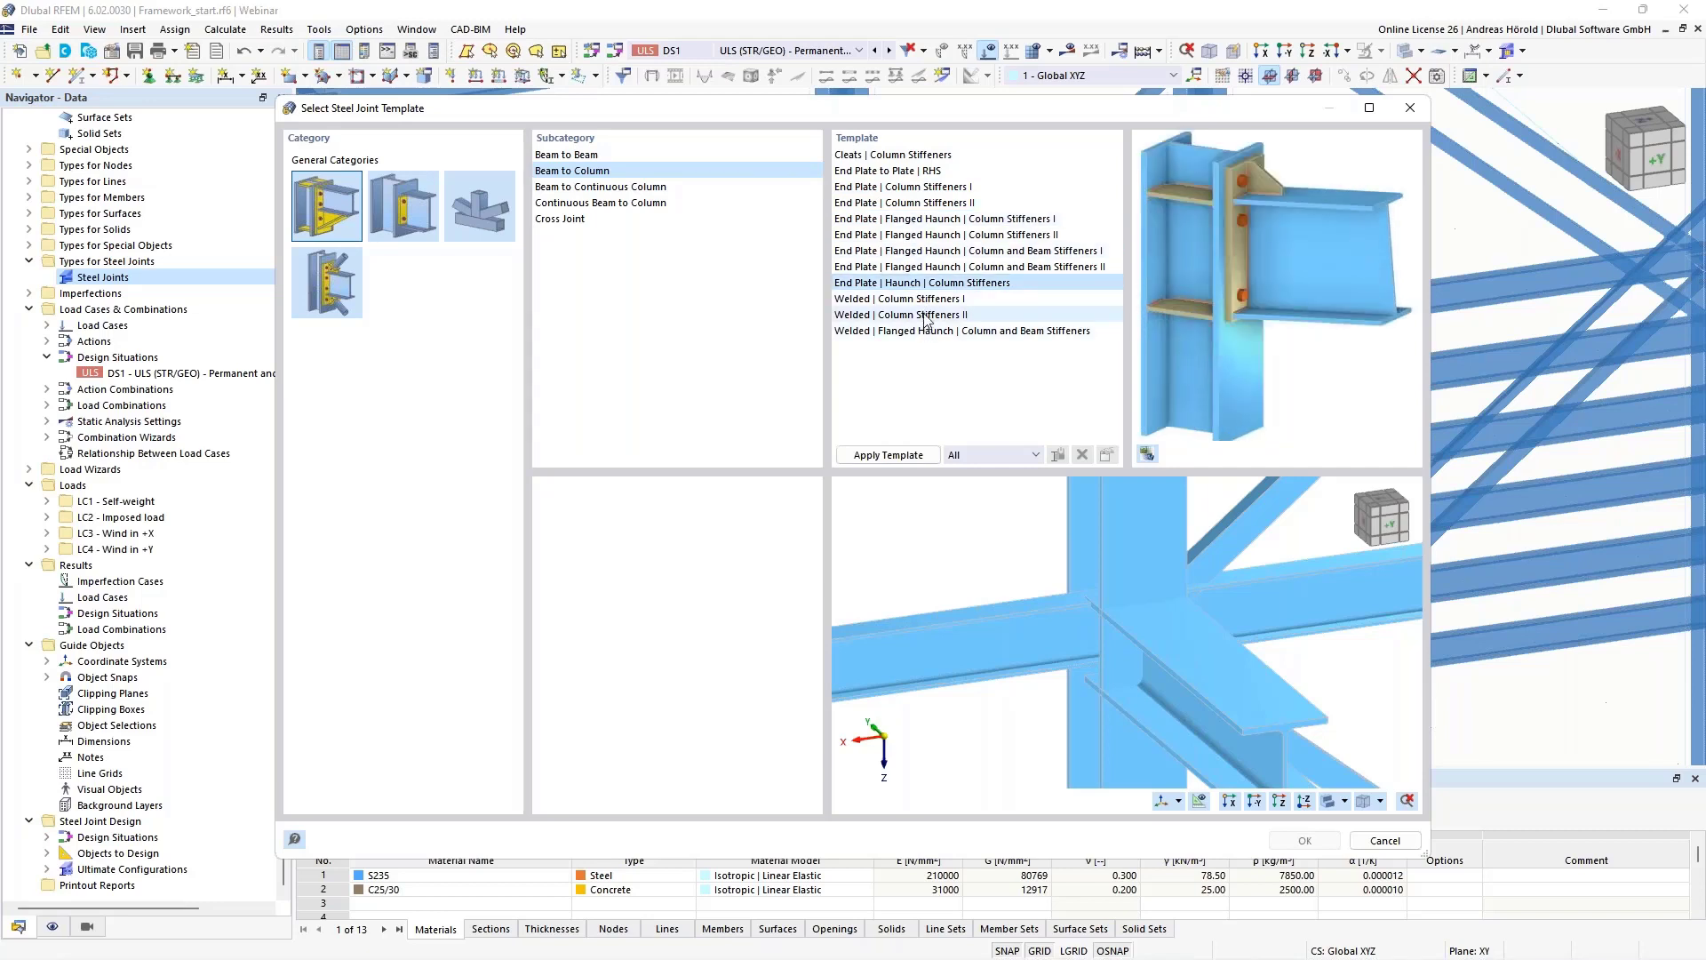
click(924, 316)
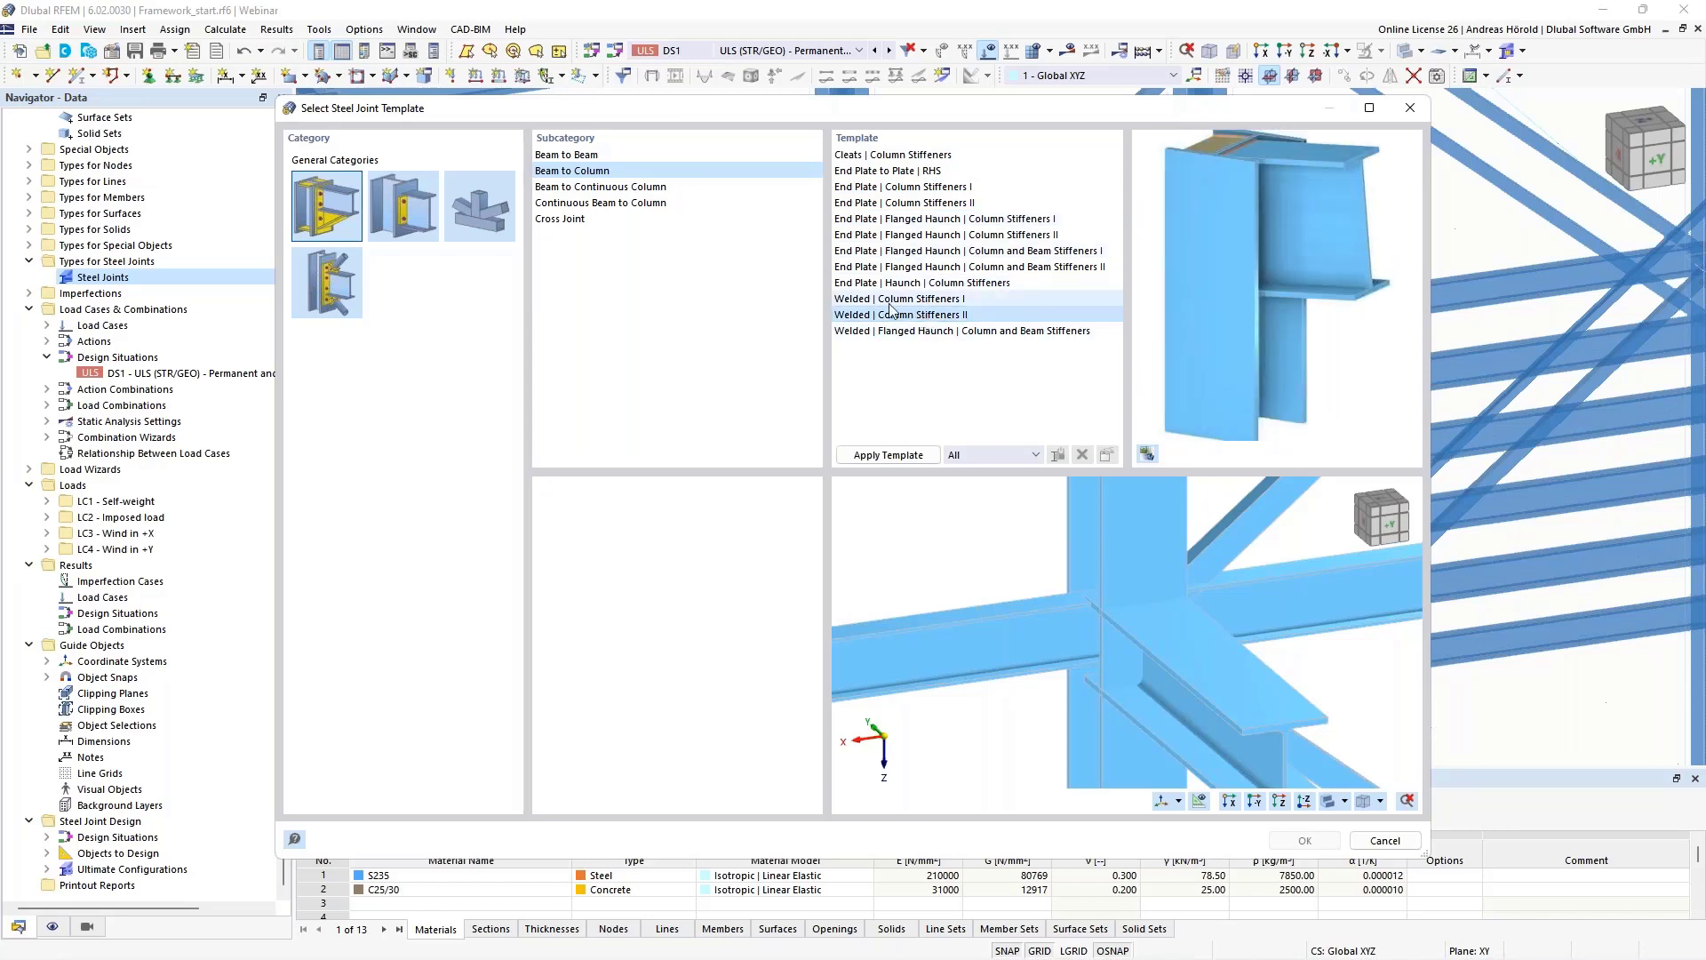
click(569, 189)
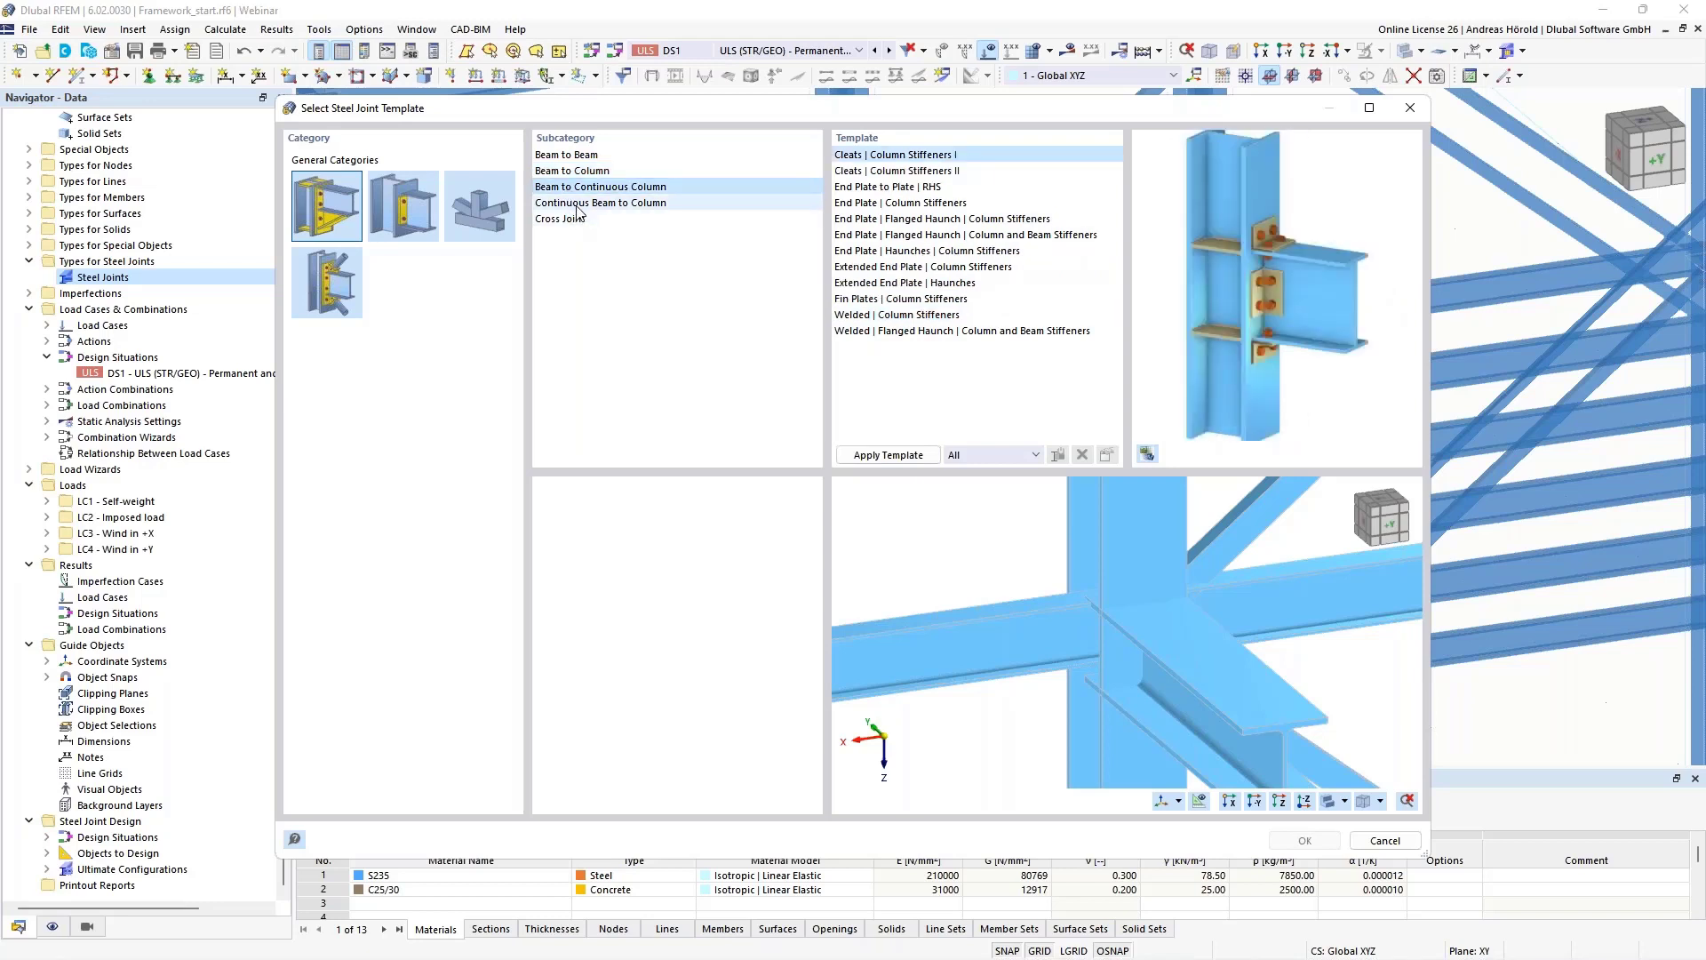
click(578, 205)
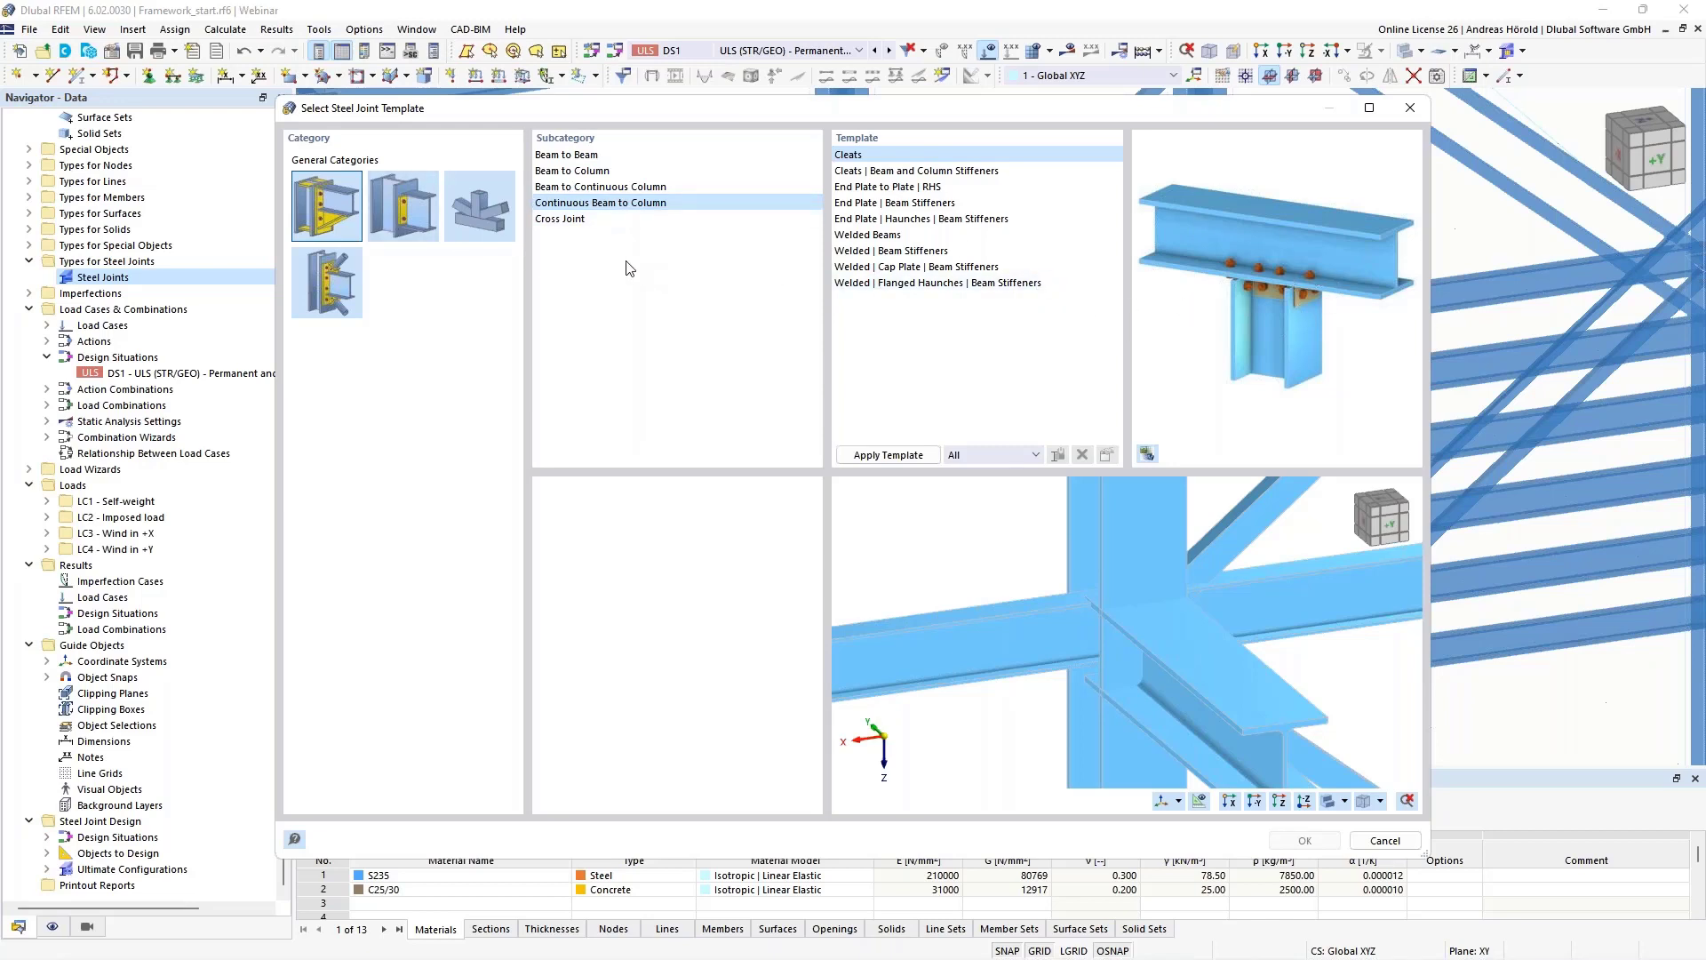
click(563, 219)
click(925, 235)
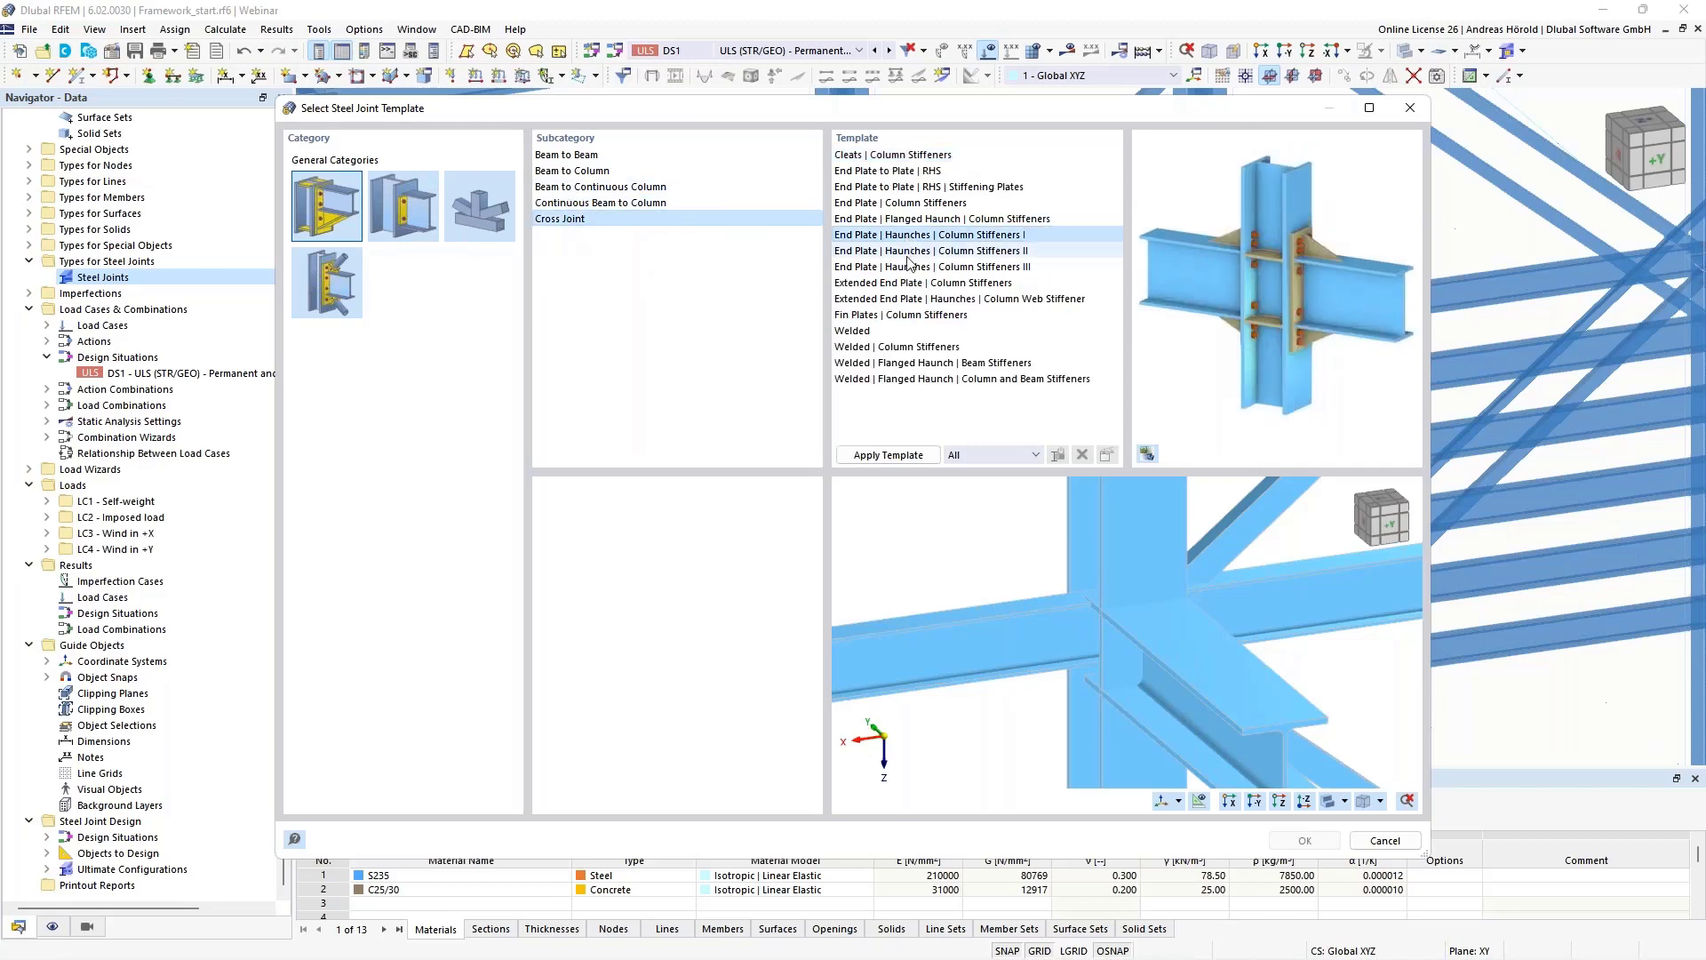
click(914, 285)
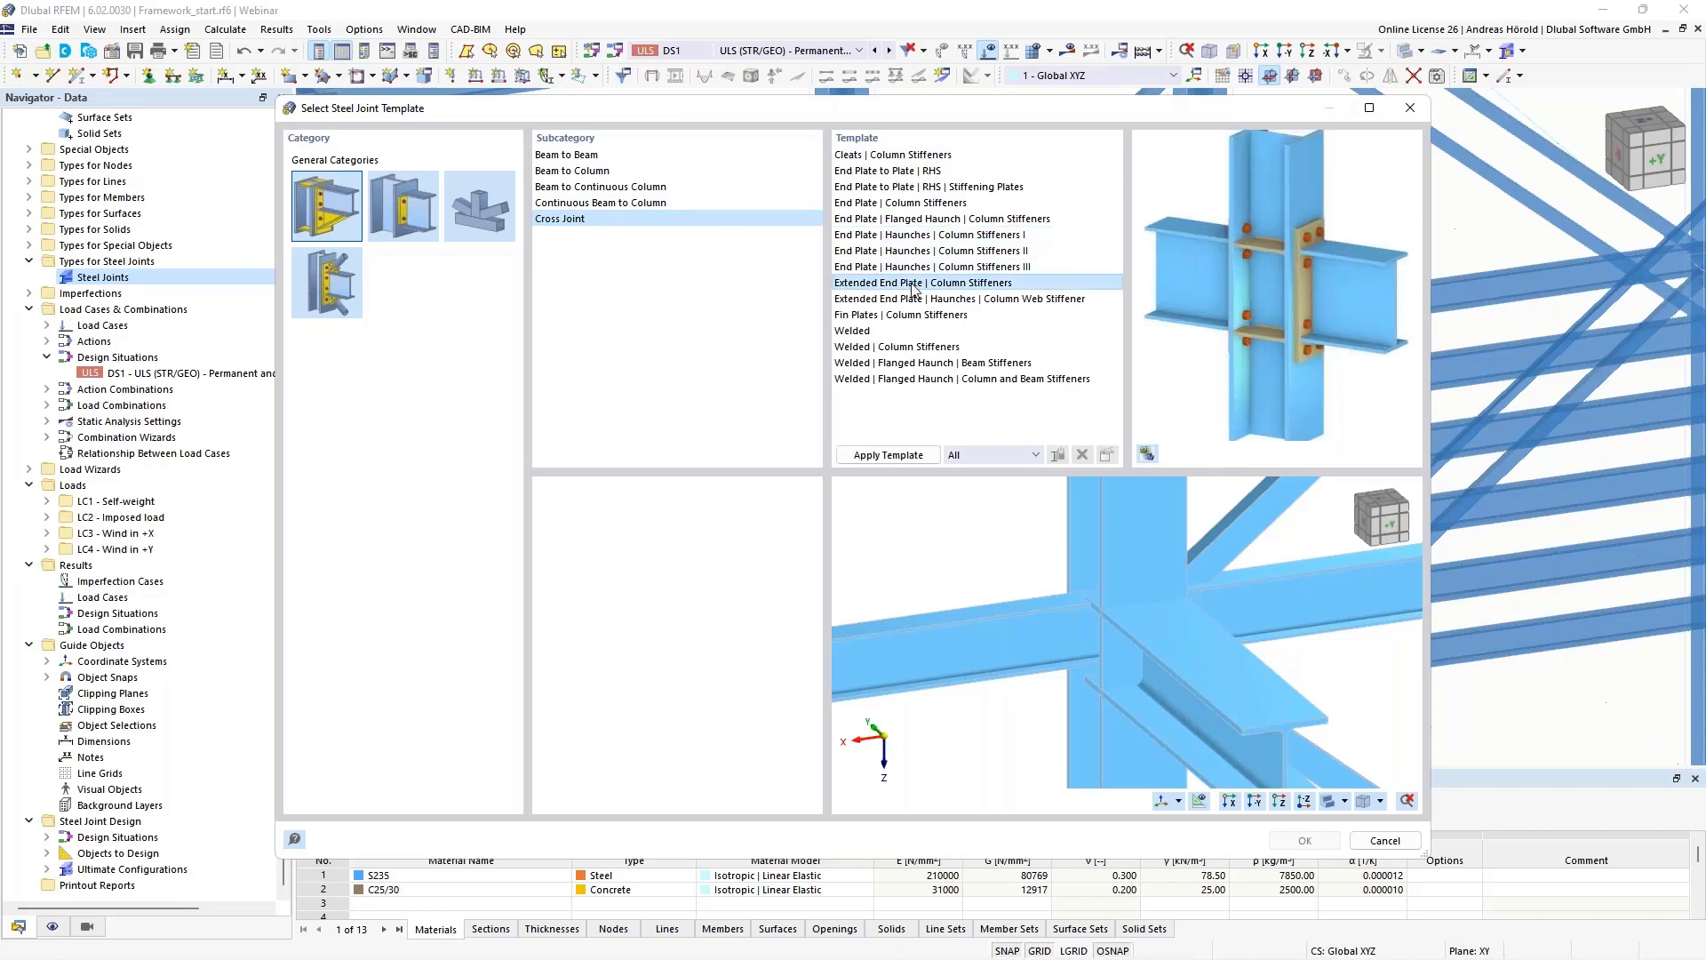
Compare the cleat, fin plate and short end plate templates for beam-to-beam and beam-to-continuous-column joints.
click(411, 214)
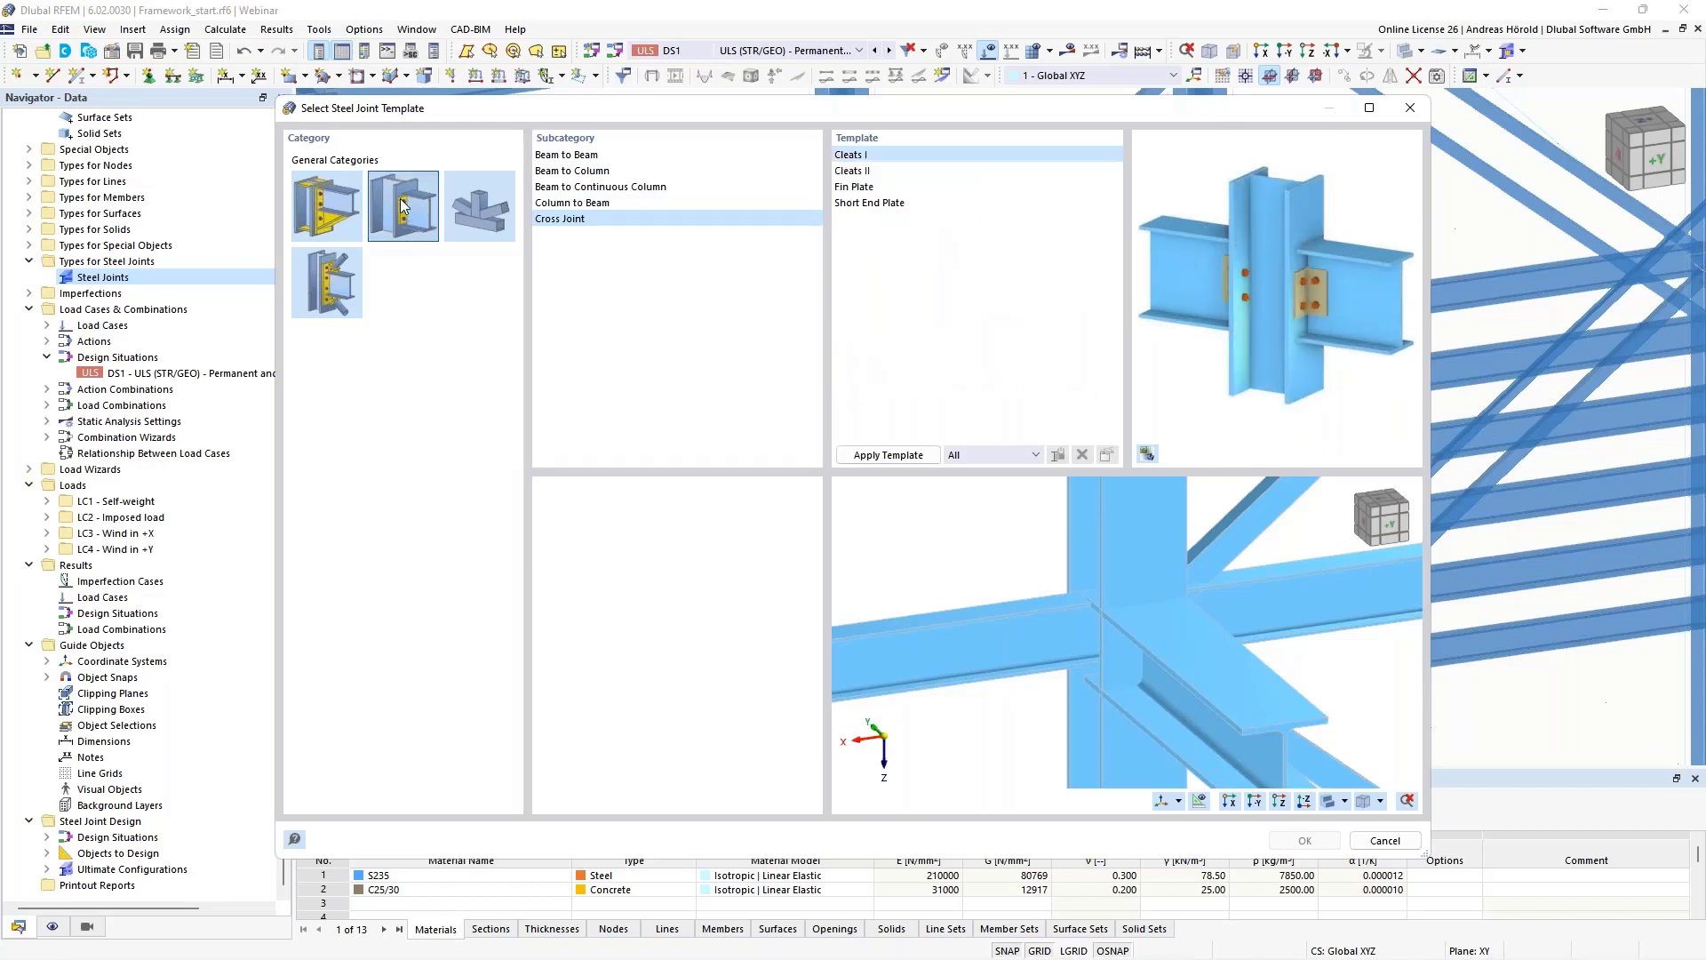
click(565, 155)
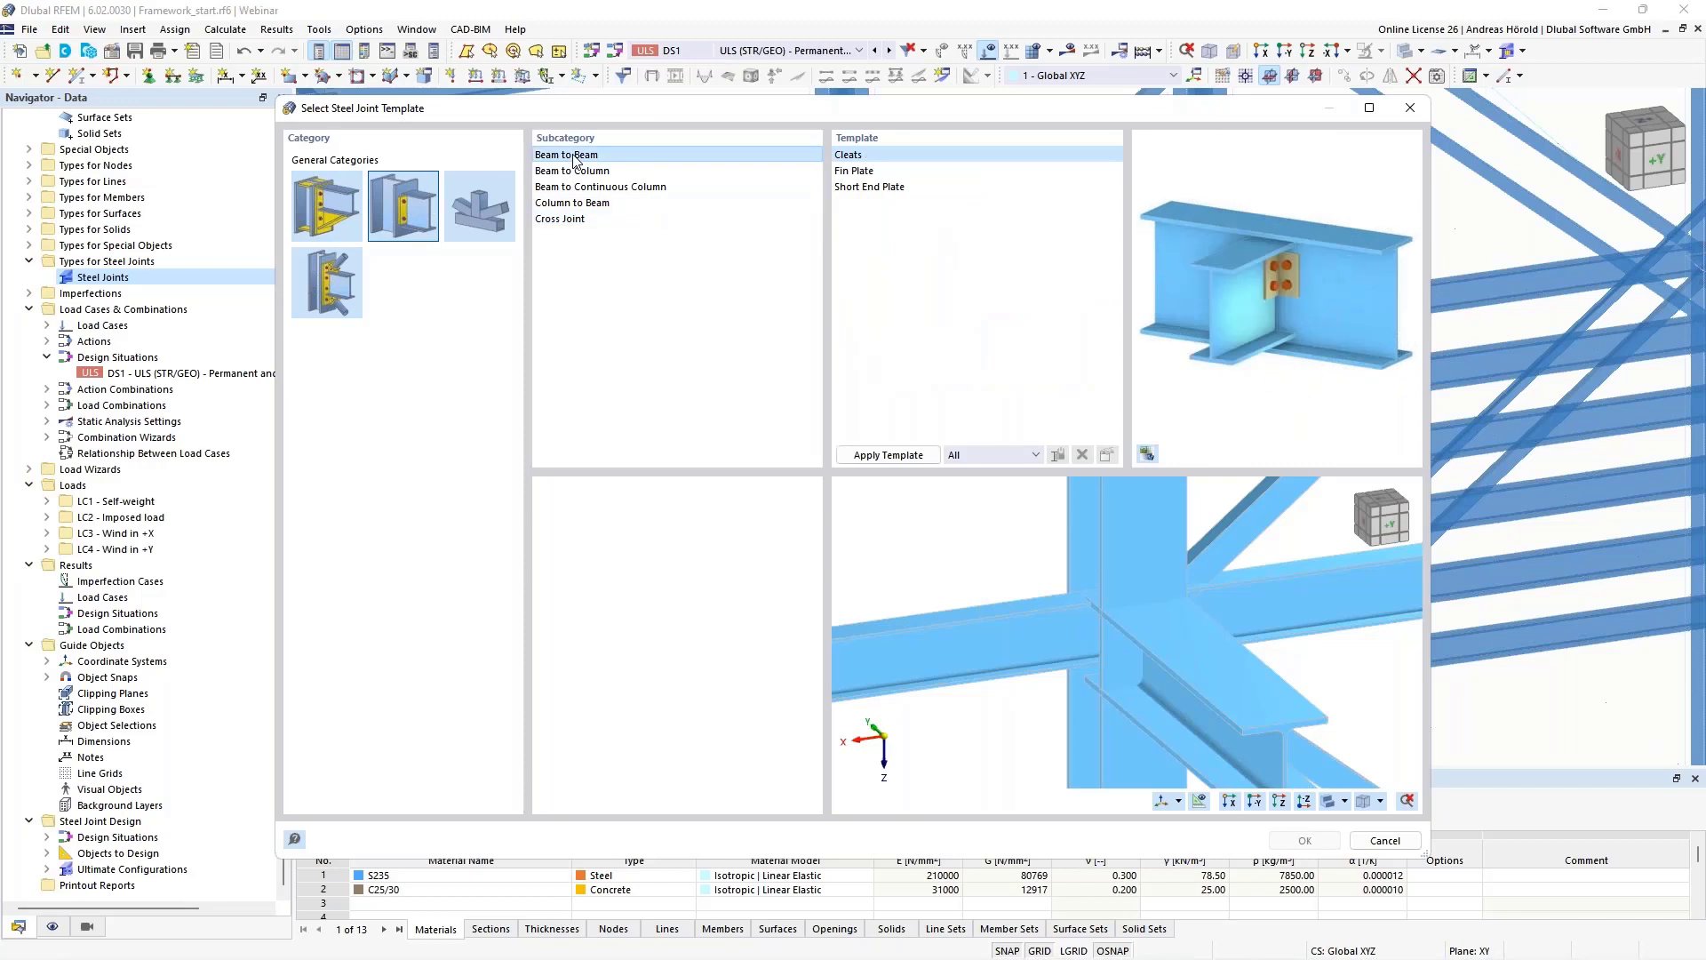
click(884, 170)
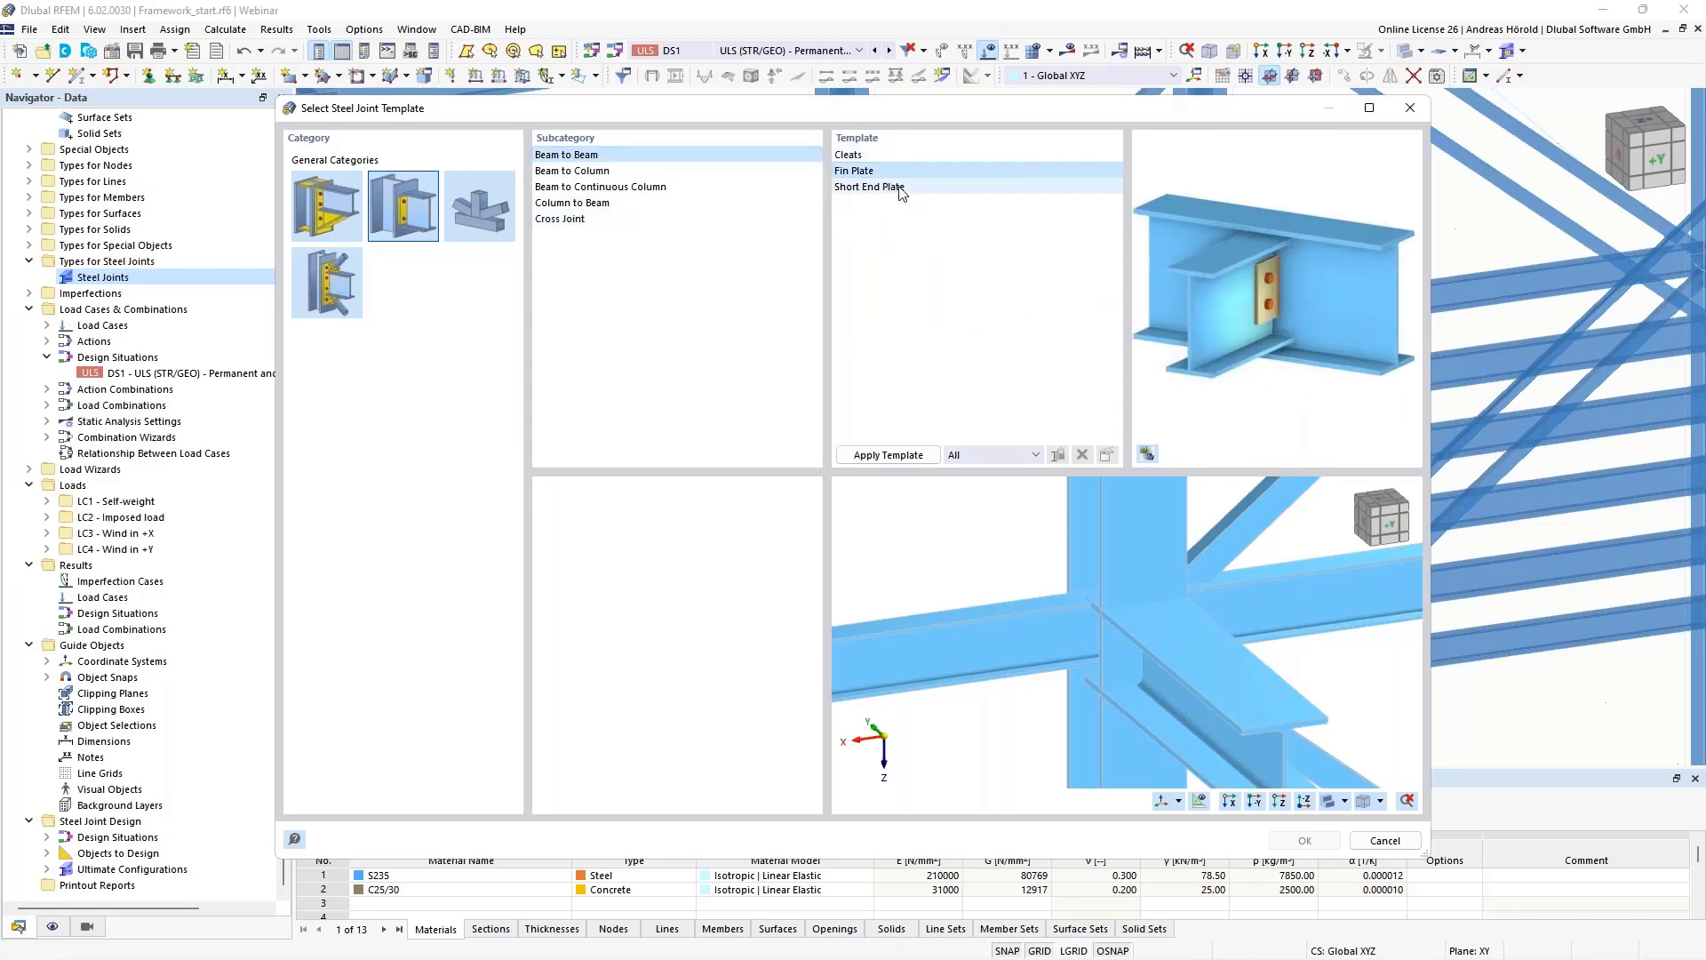
click(891, 188)
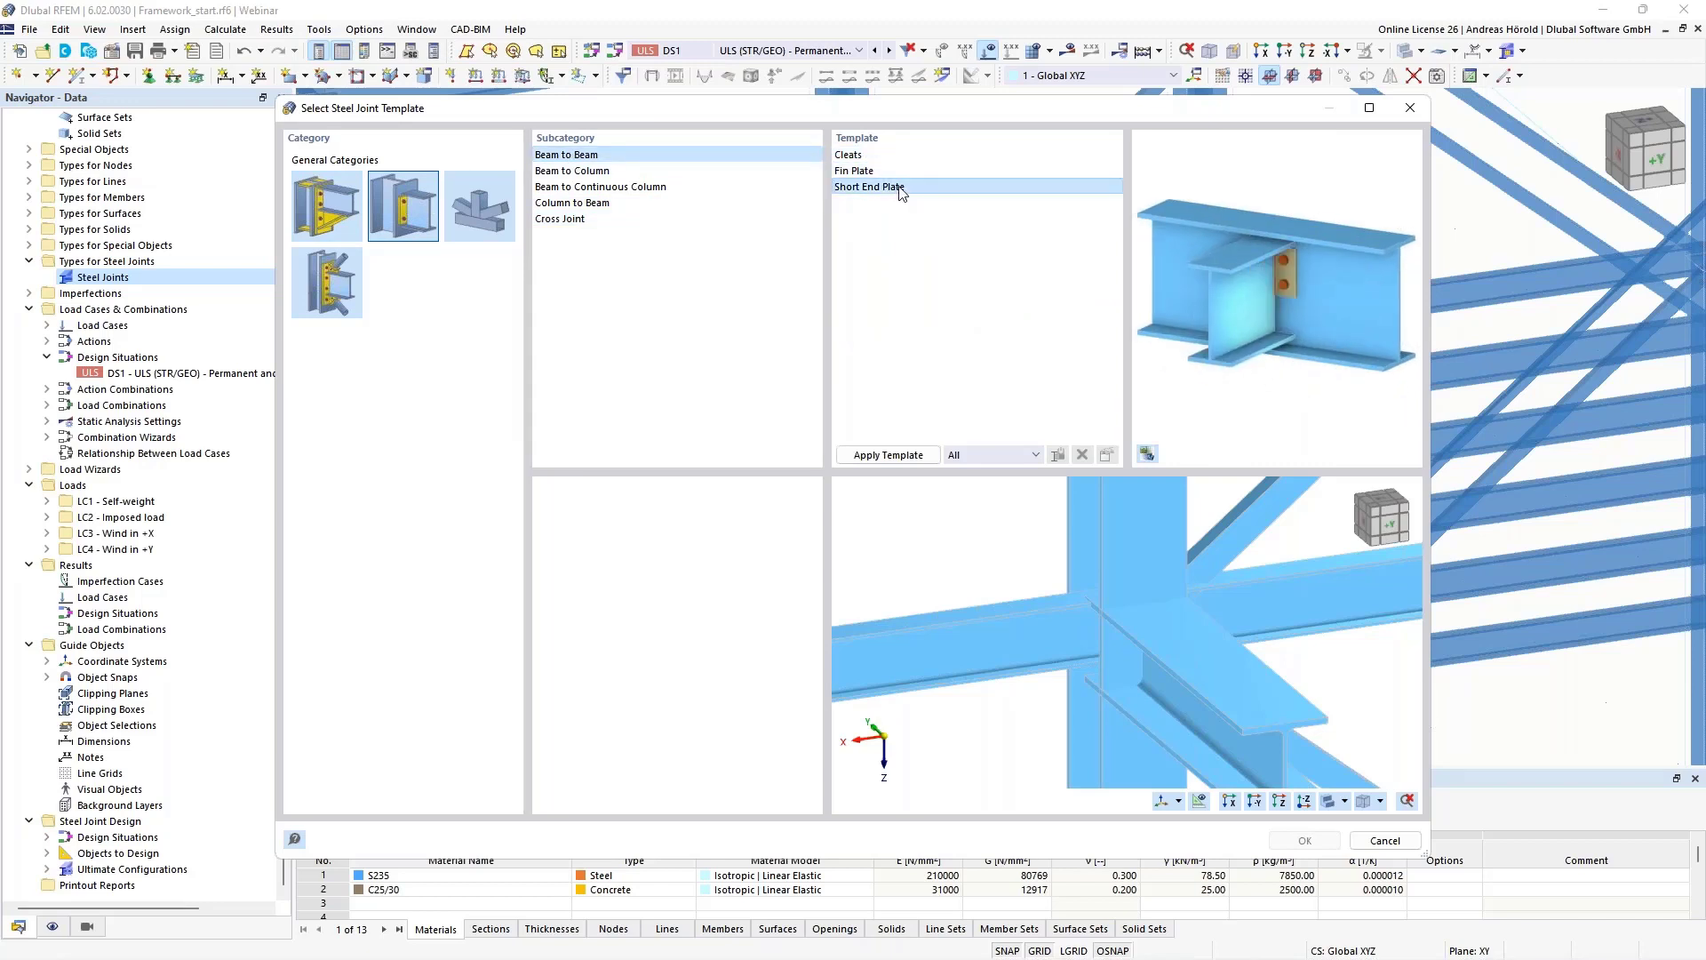
click(582, 188)
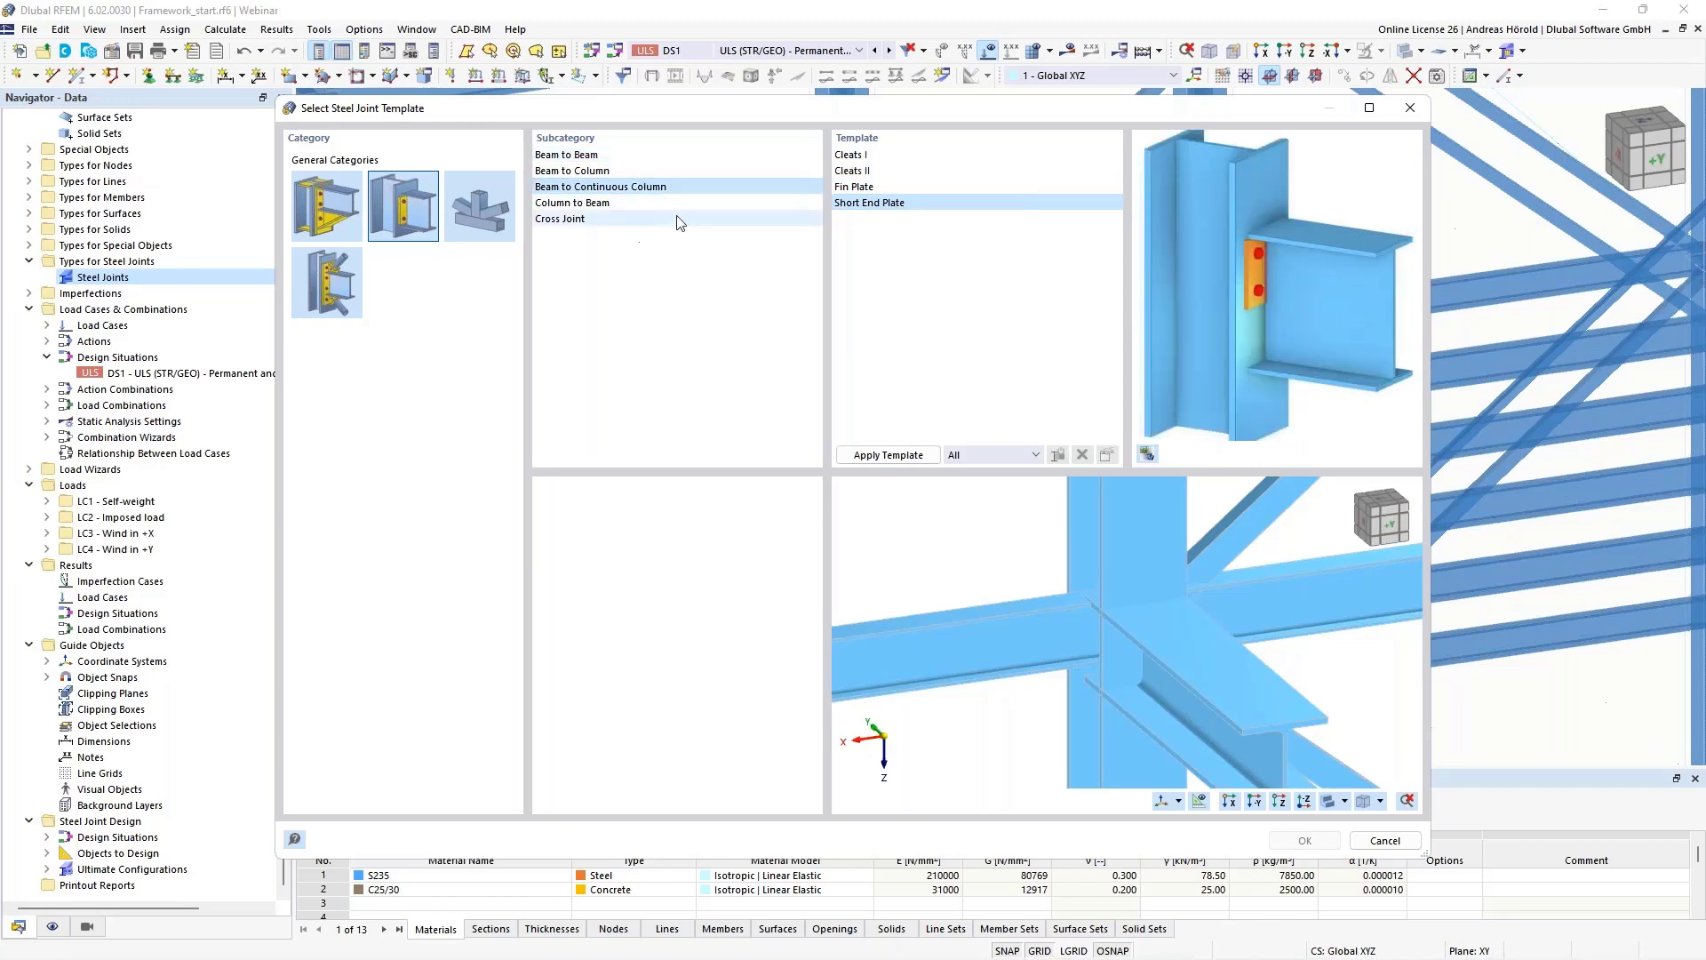
click(867, 158)
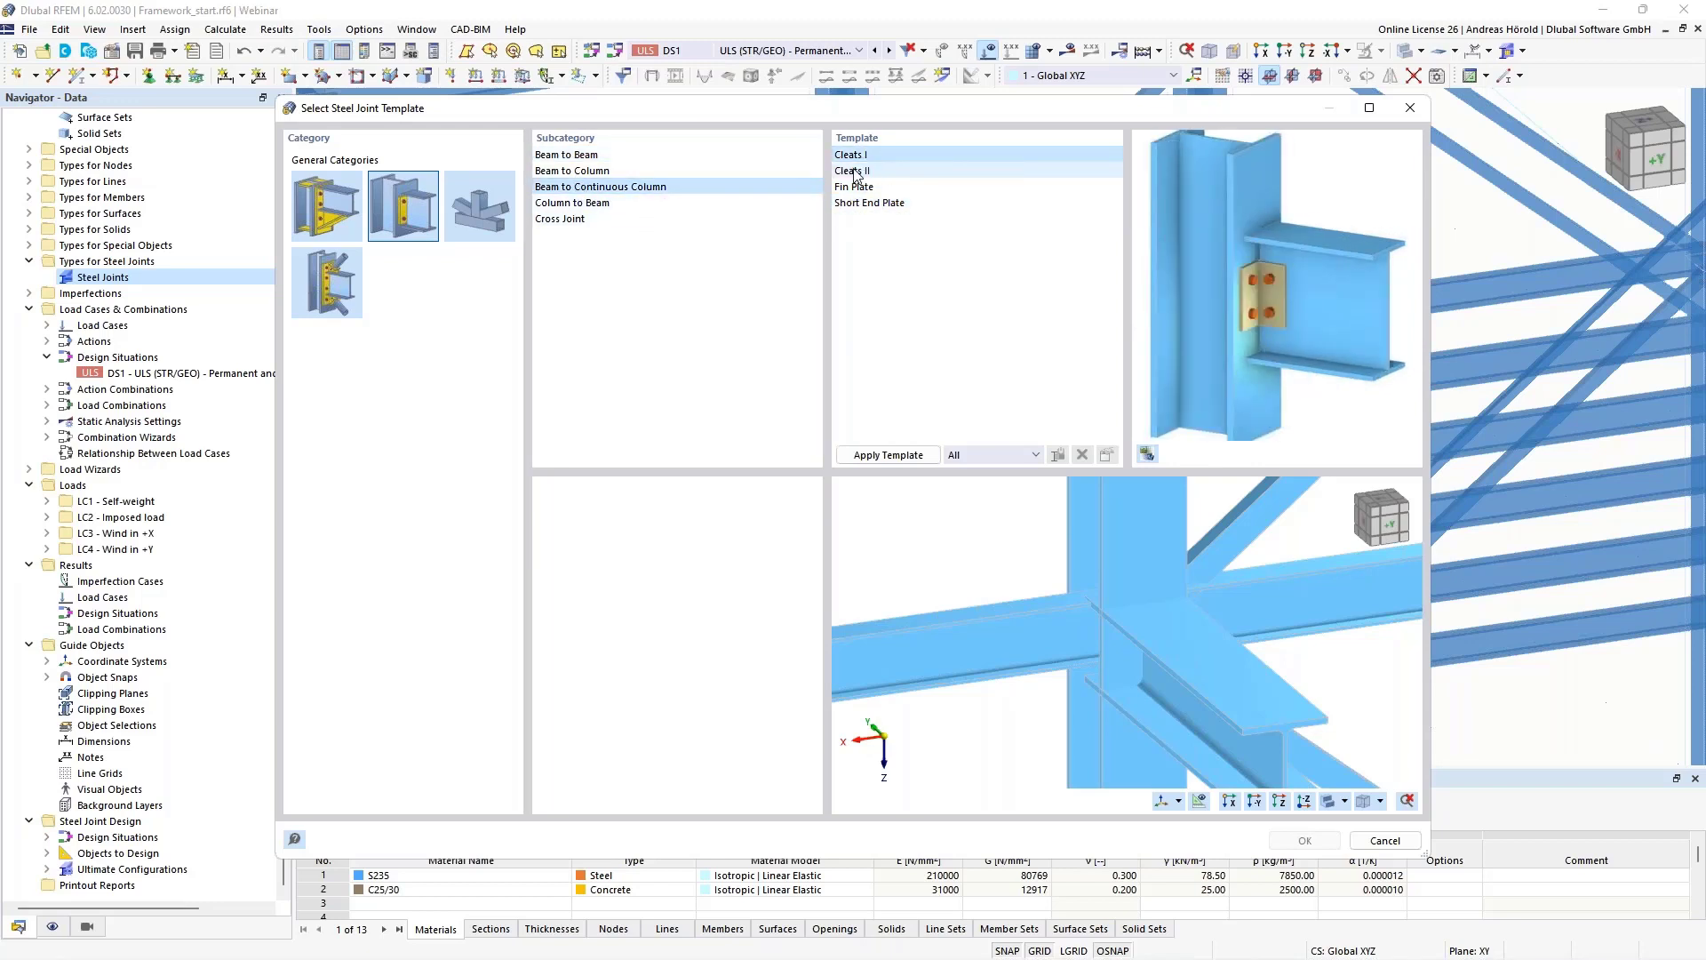
click(858, 171)
click(860, 202)
click(857, 190)
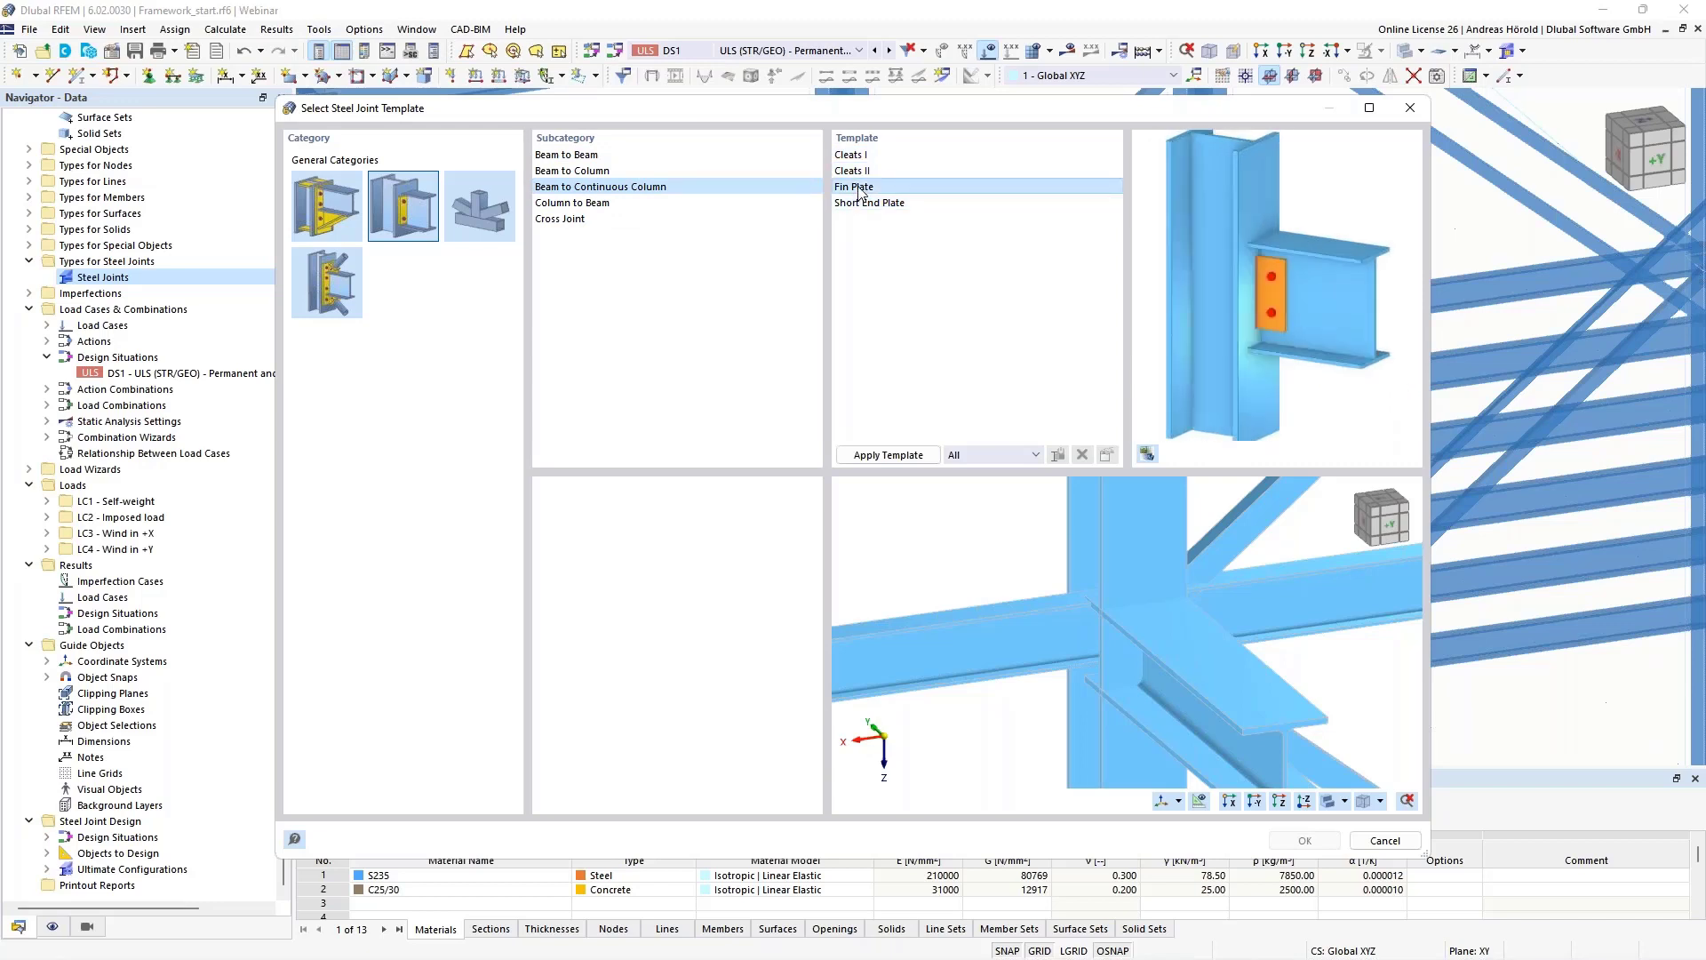
click(872, 204)
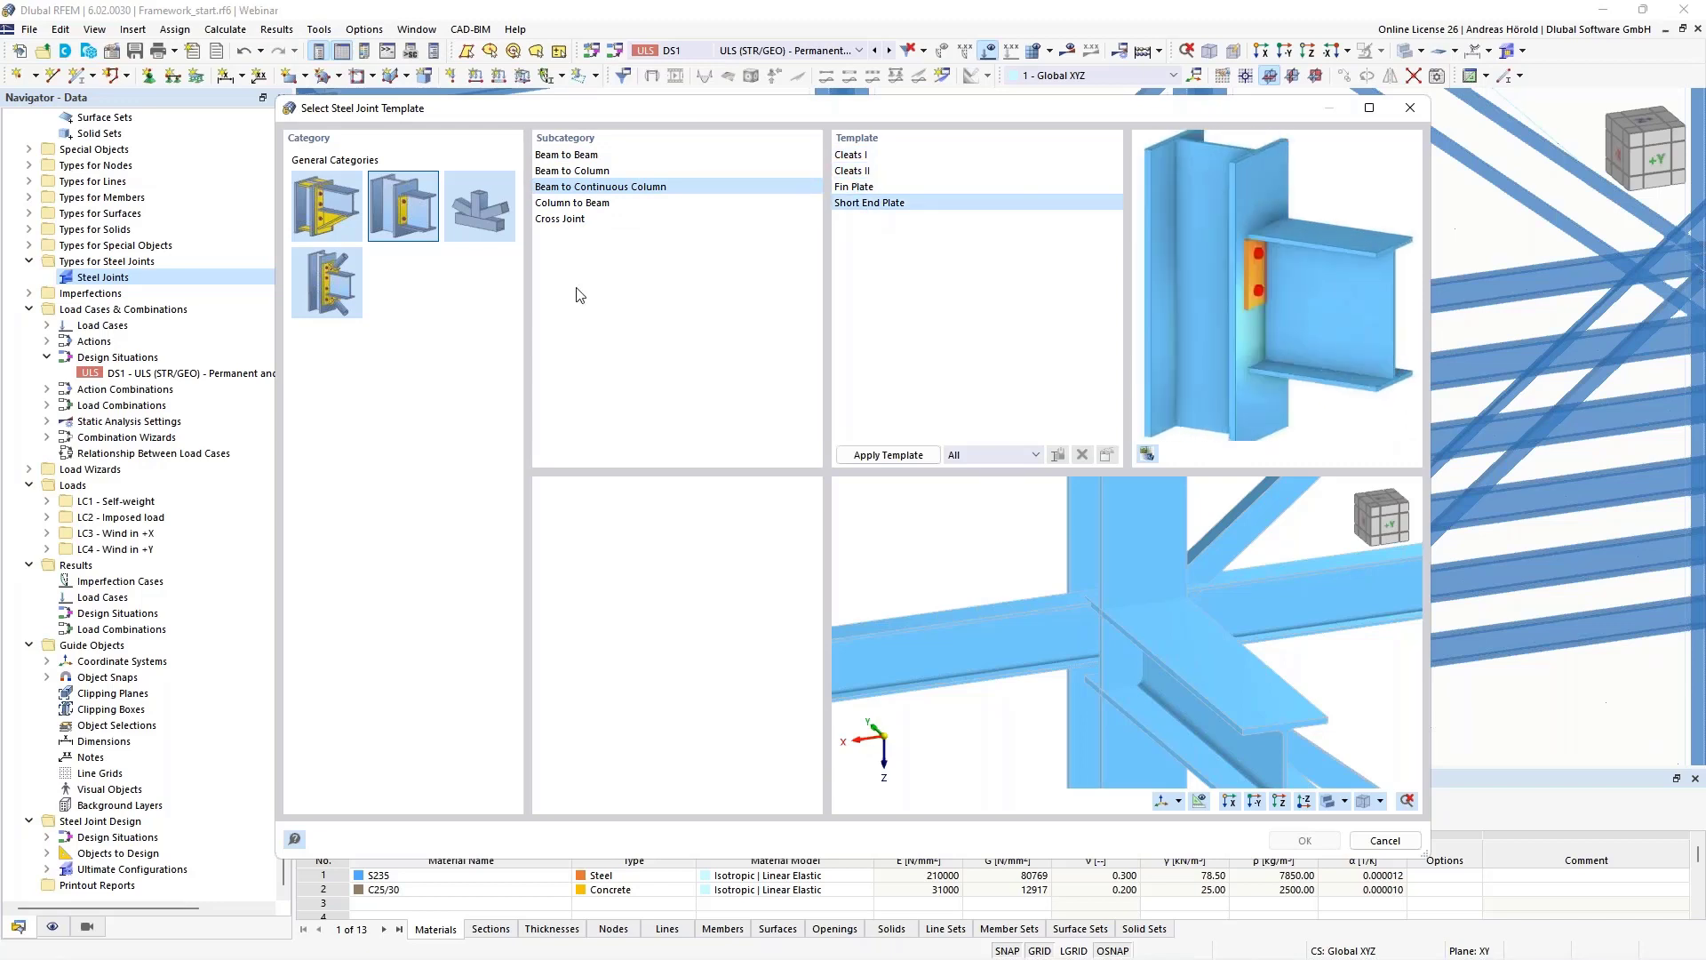
Preview the templates for K, T and X joints, including the welded, connecting plate and RHS variants.
click(477, 207)
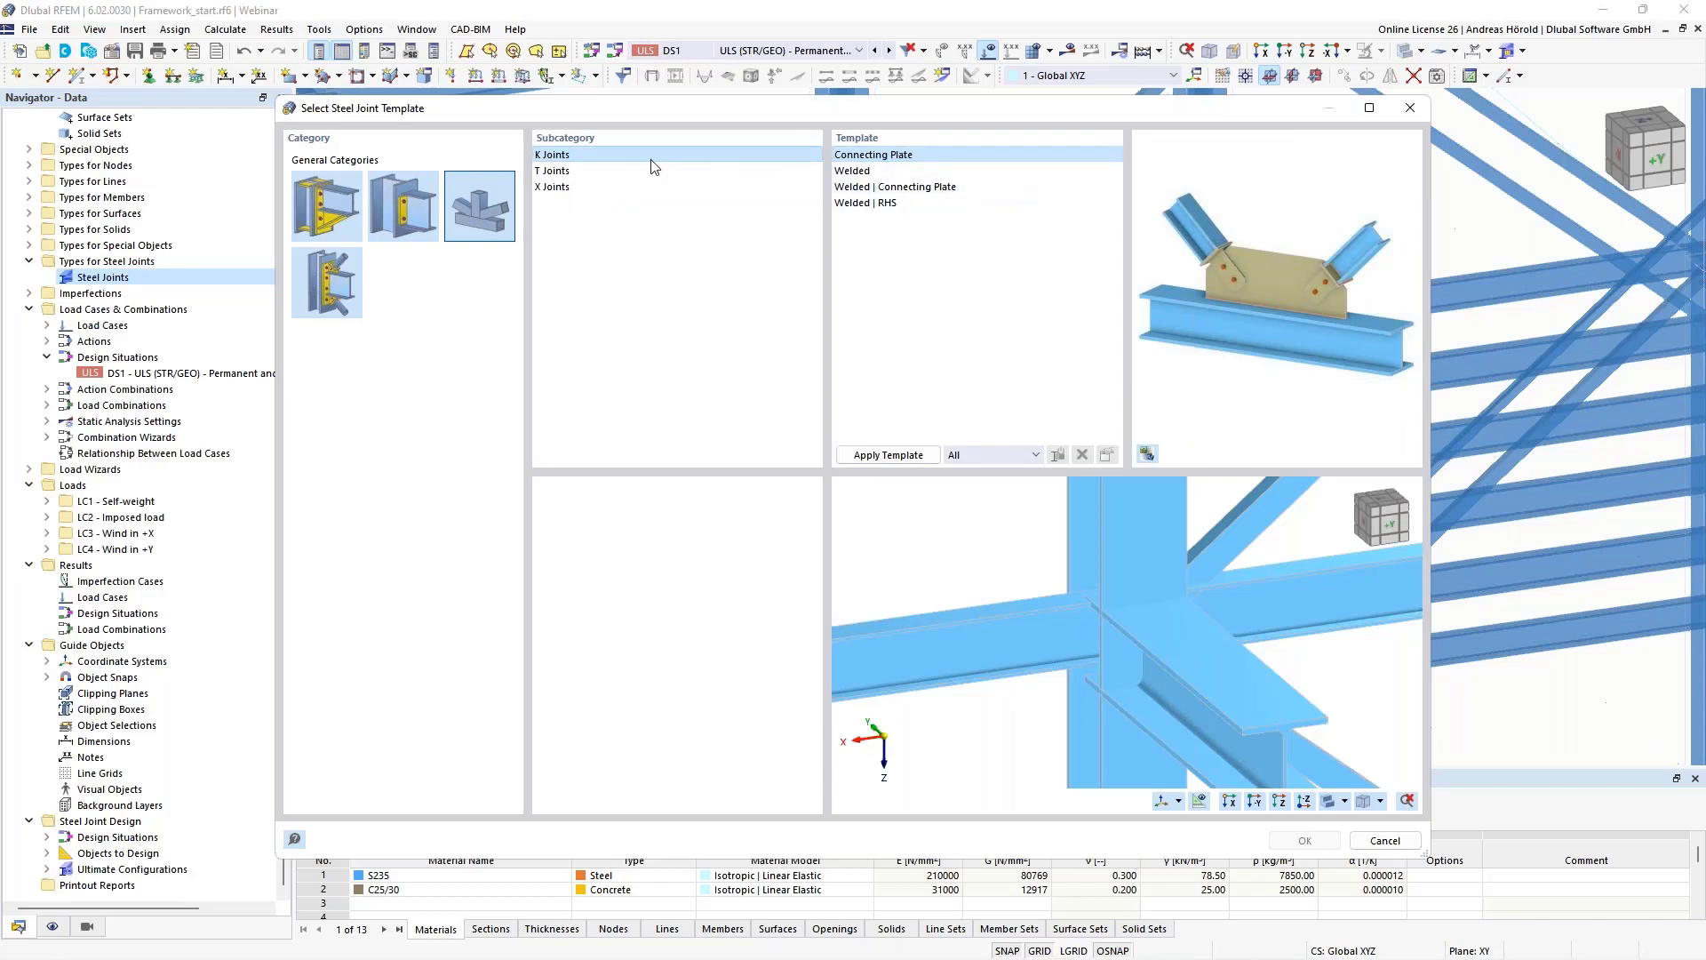
click(858, 172)
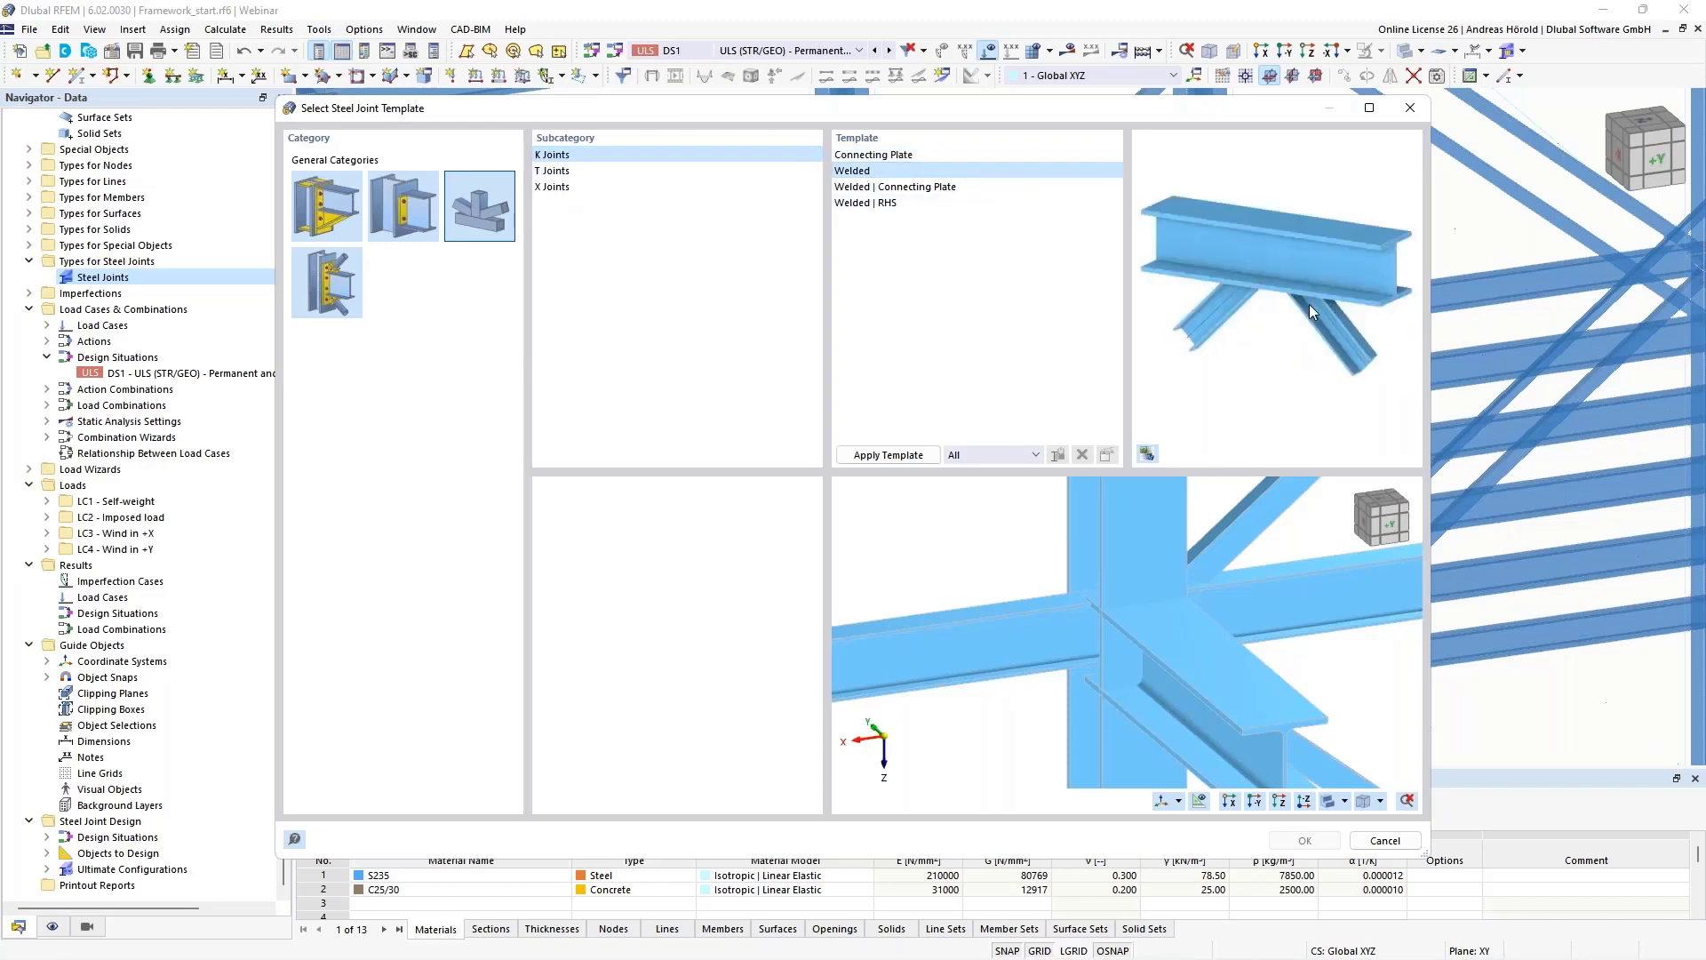
click(886, 187)
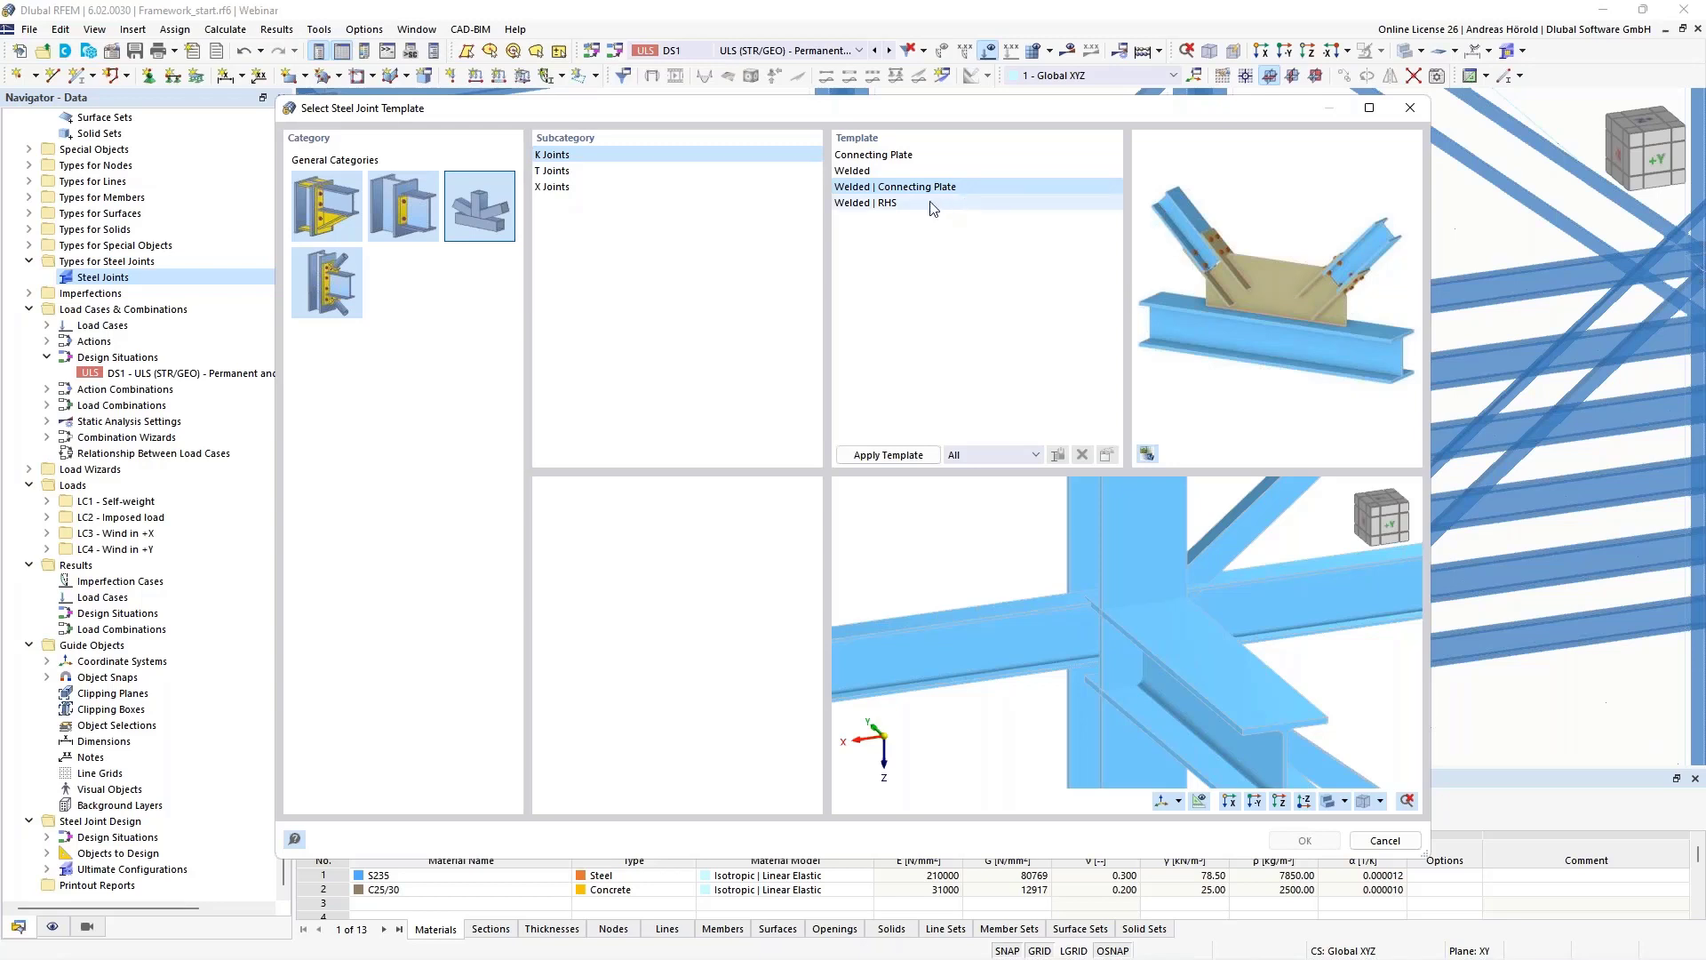
click(888, 204)
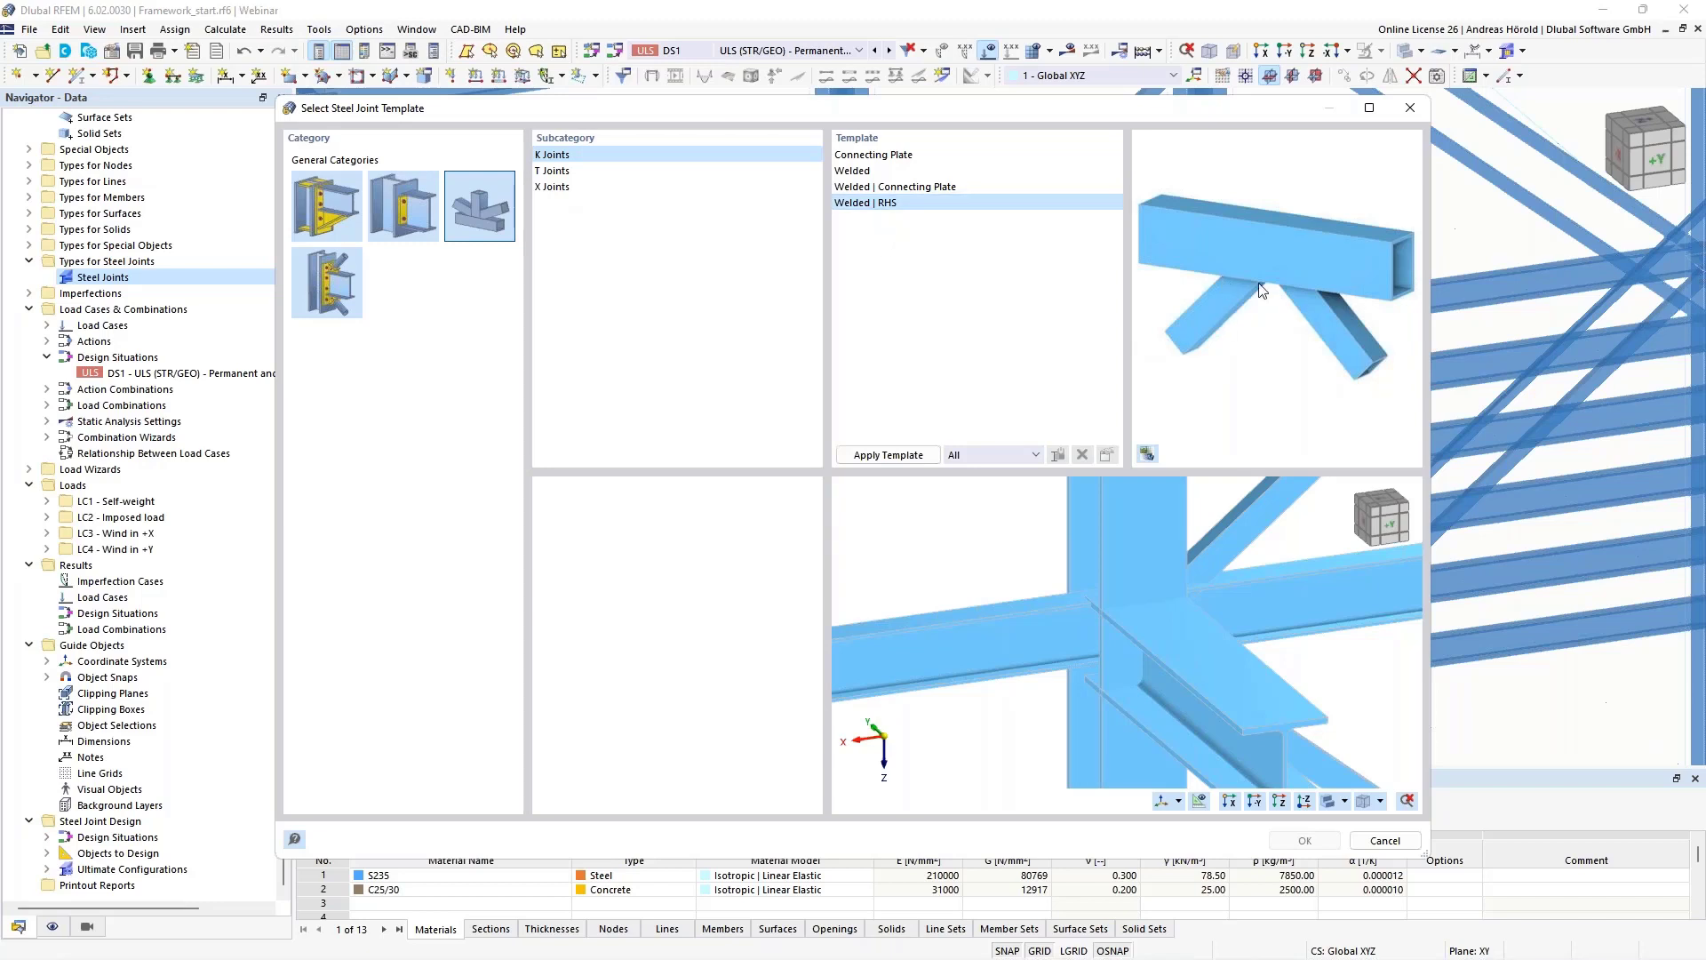
click(556, 172)
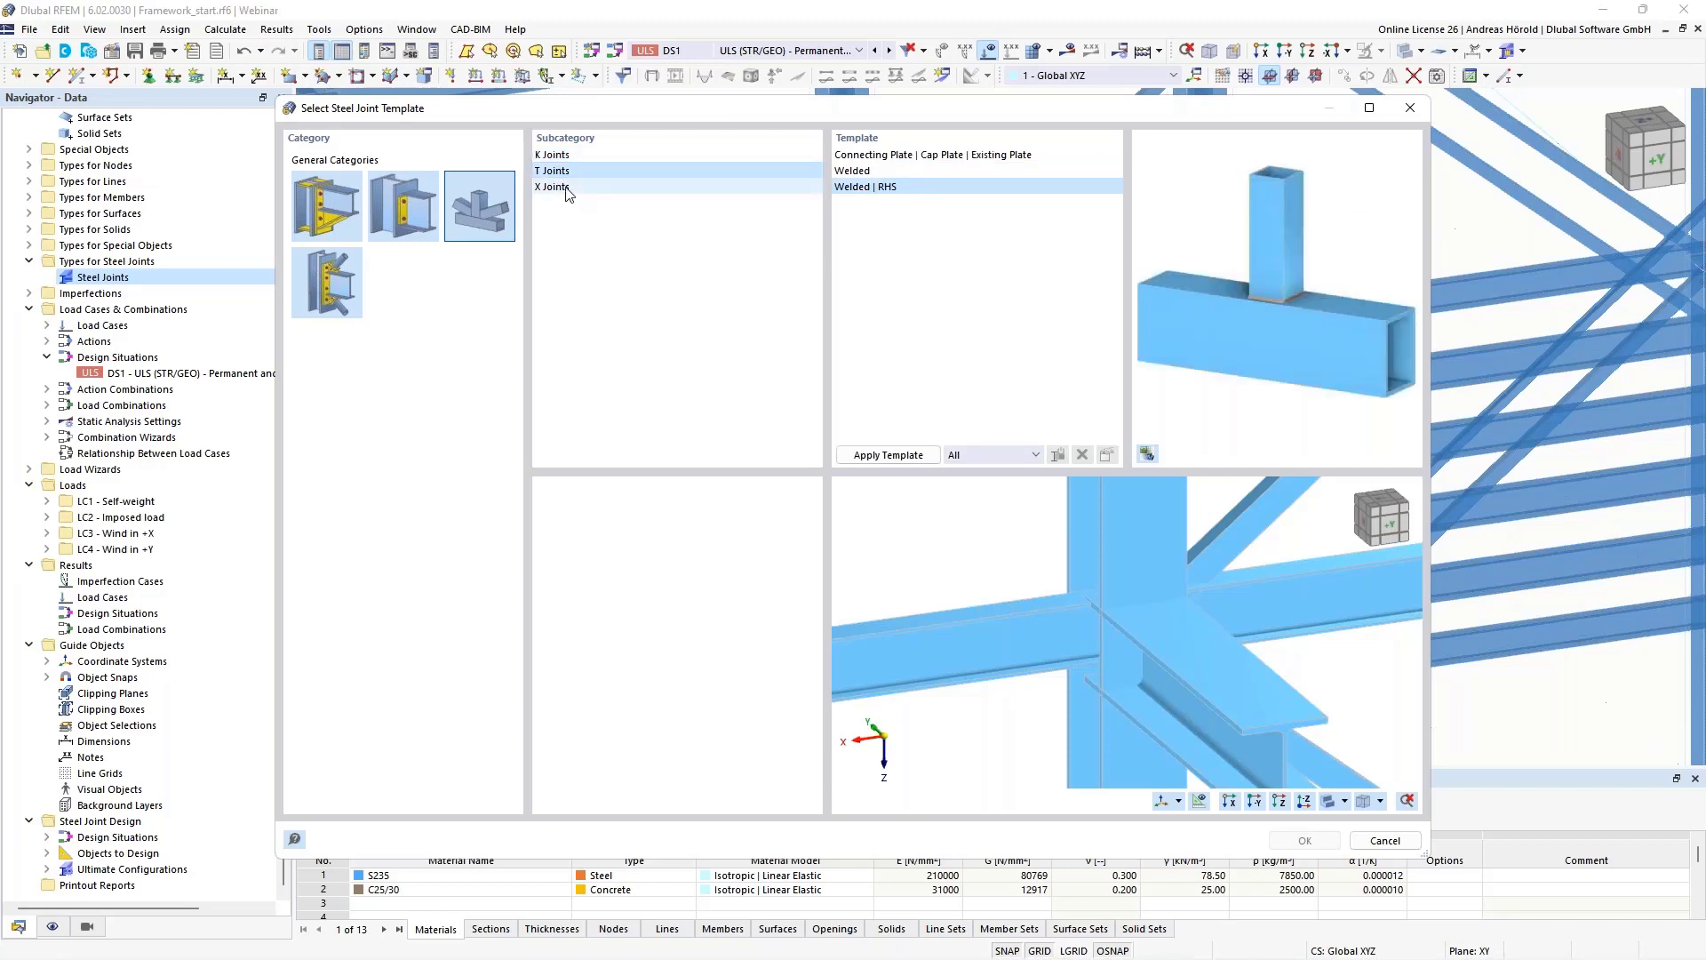
click(560, 187)
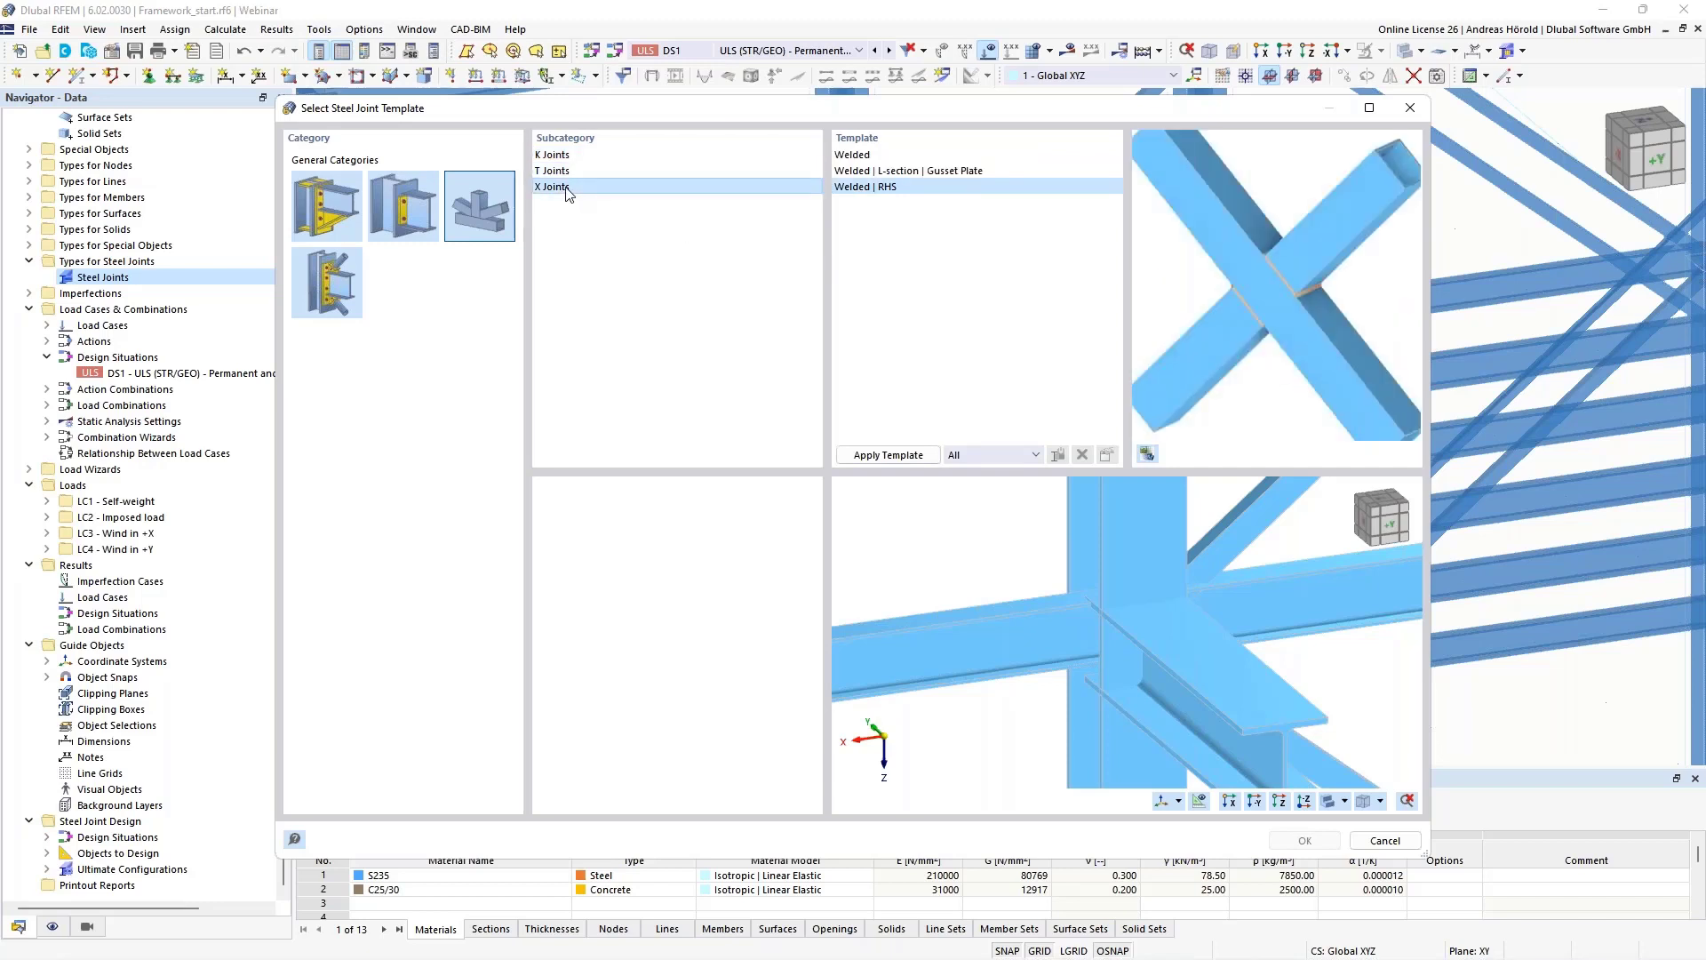
Examine the templates that connect a beam and diagonal braces to a column, for both ended and continuous columns.
click(339, 298)
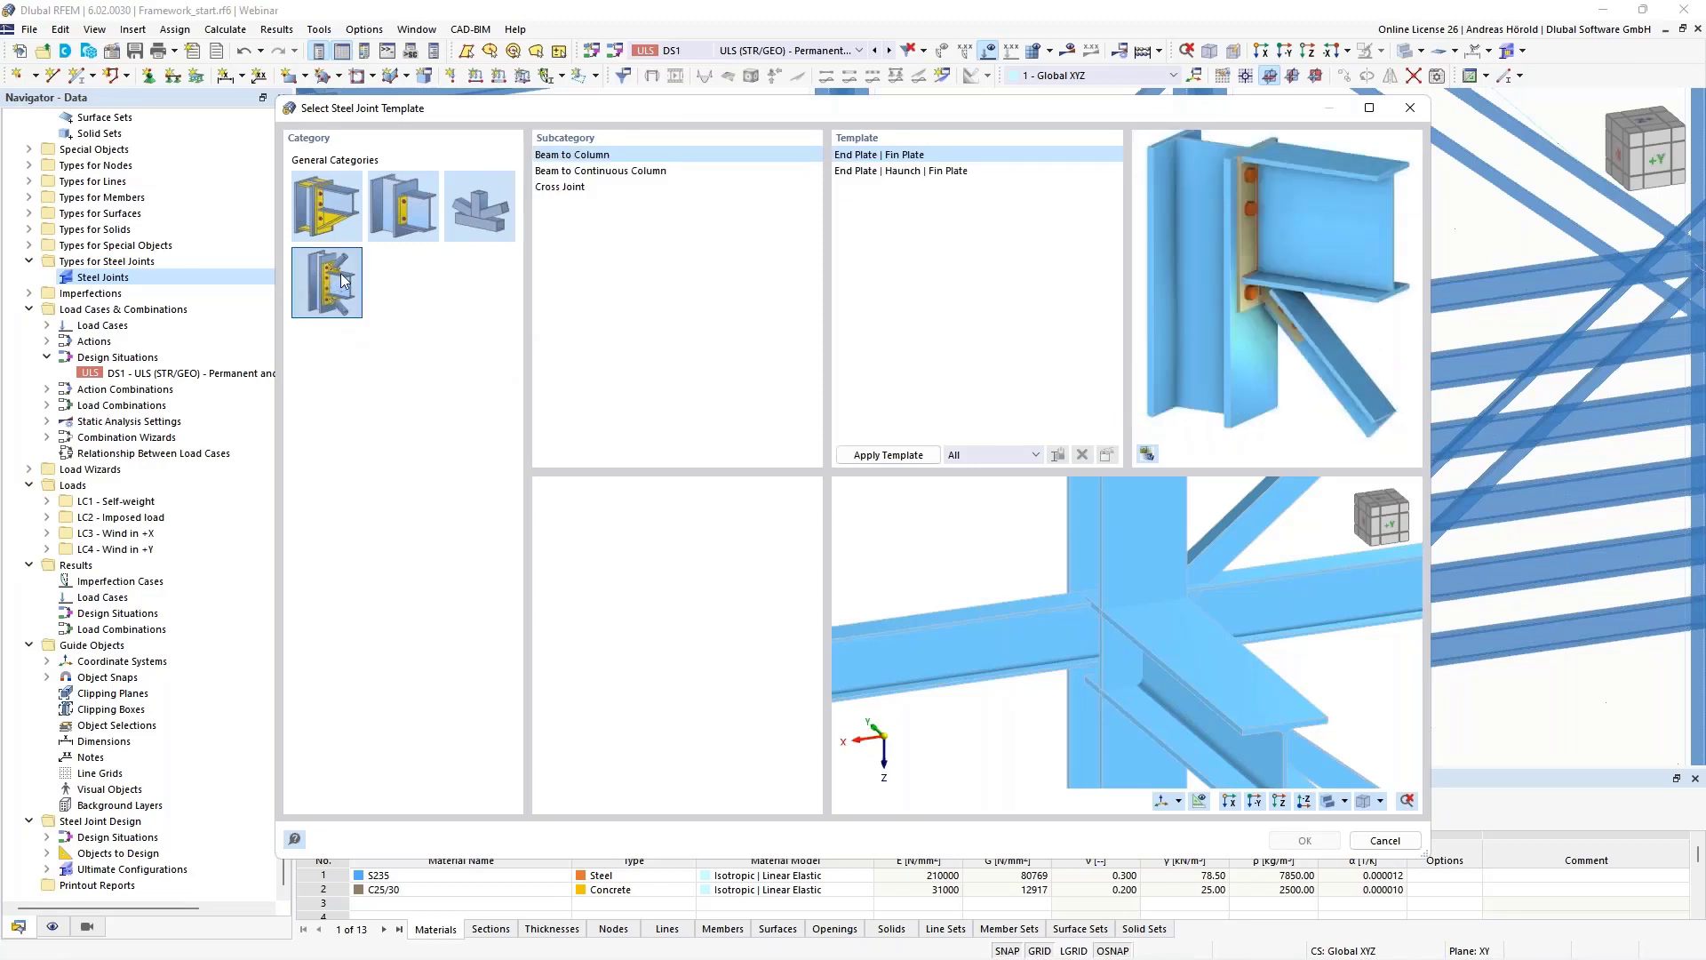
click(886, 172)
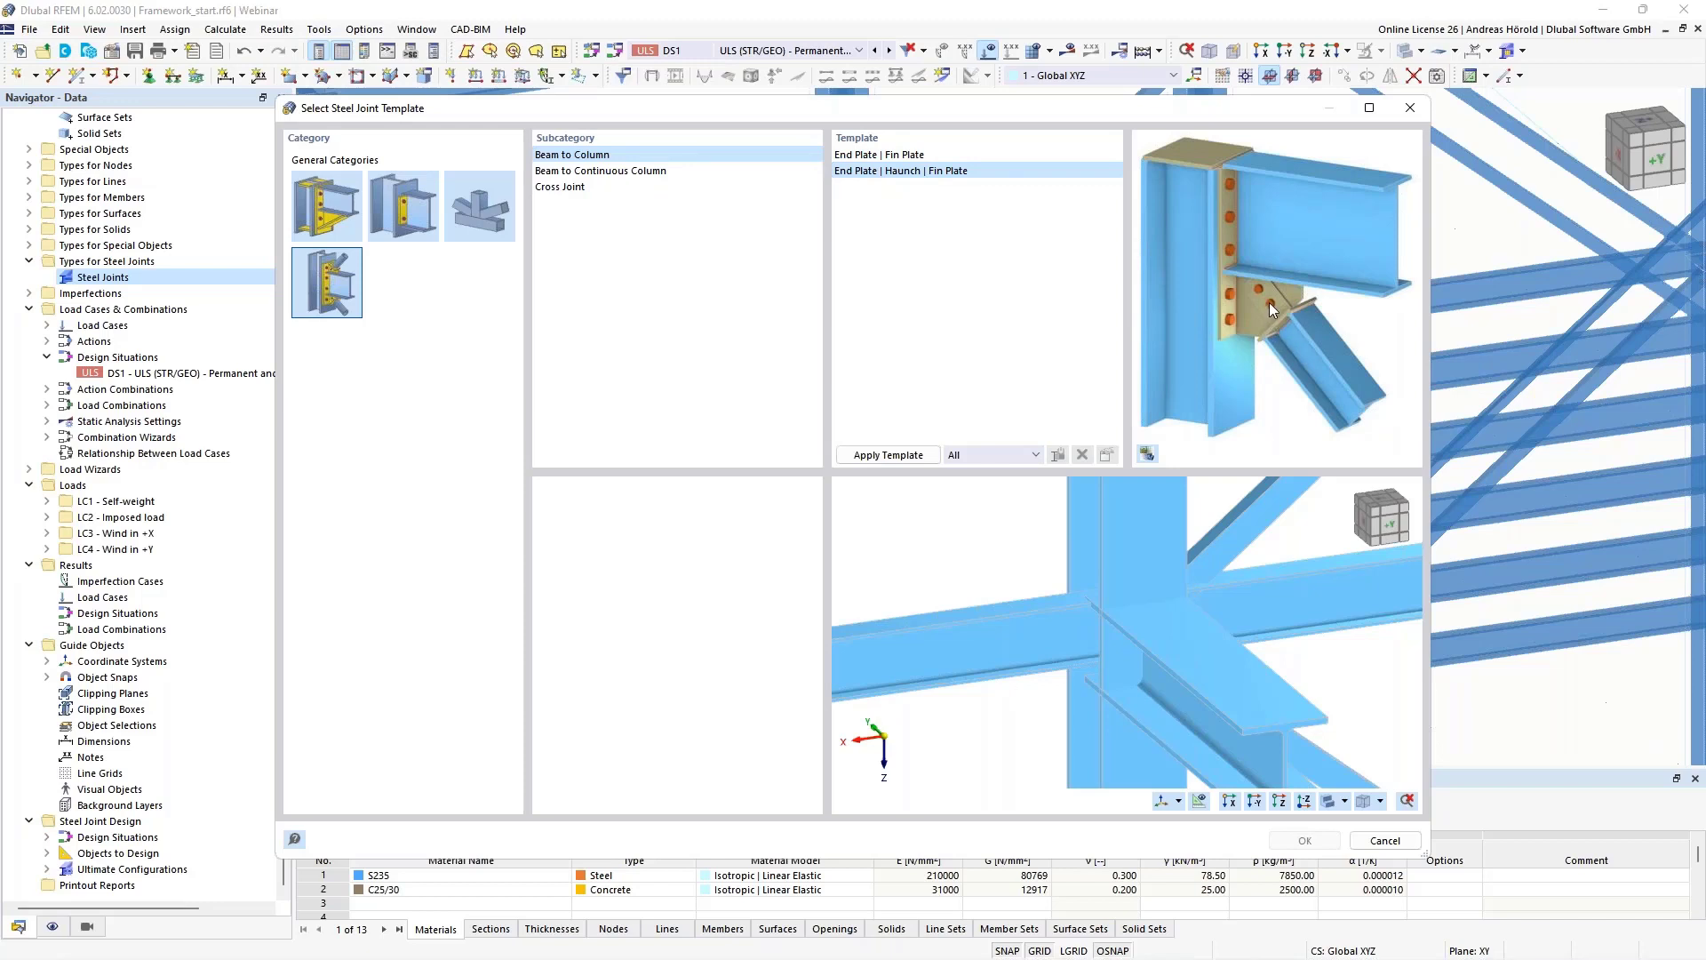
click(632, 174)
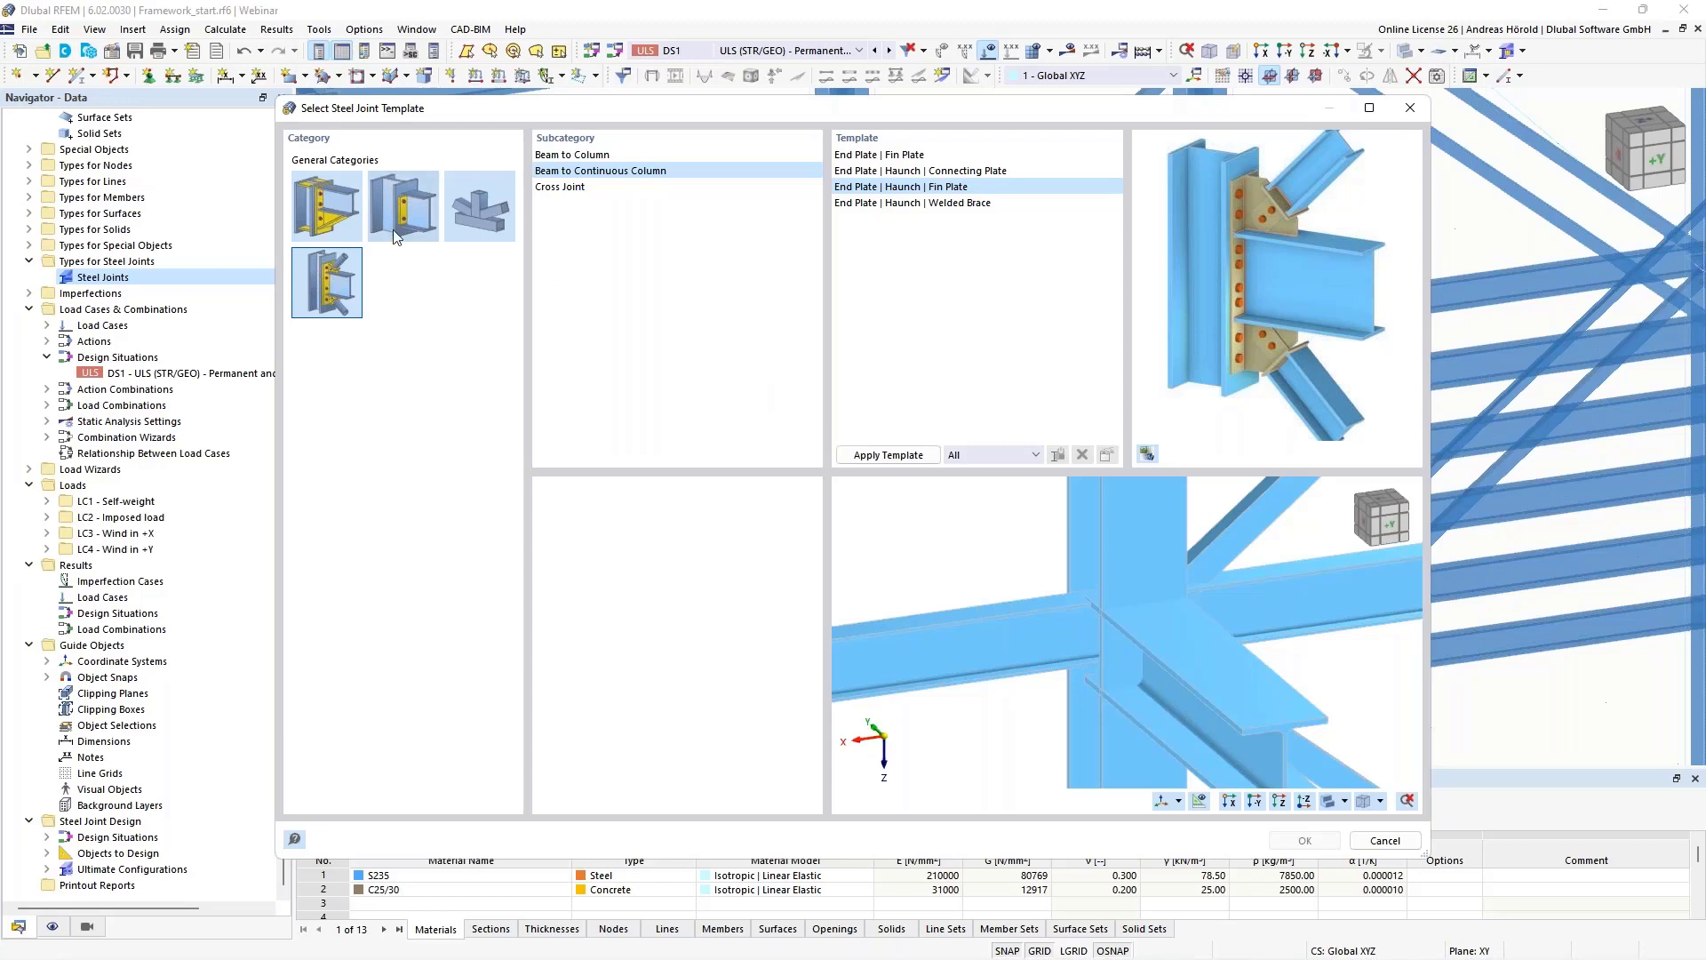
Apply the rigid beam-to-continuous-column template "End Plate | Flanged Haunch | Column Stiffeners" to the joint at node 33.
click(323, 212)
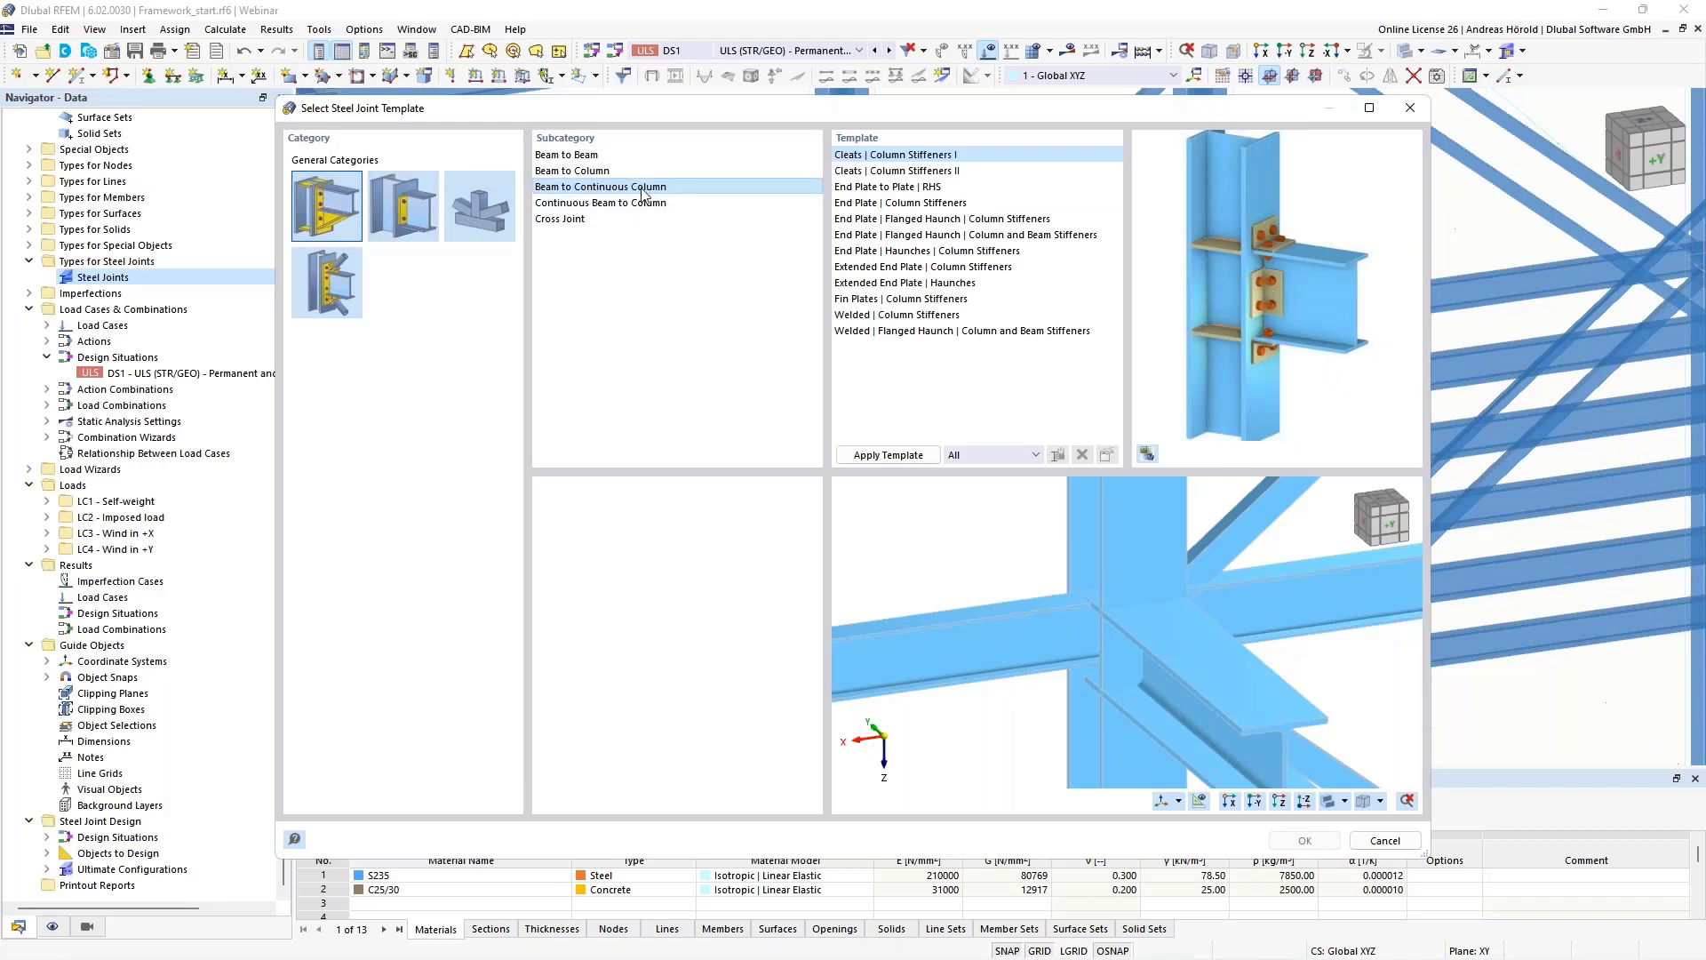
click(895, 222)
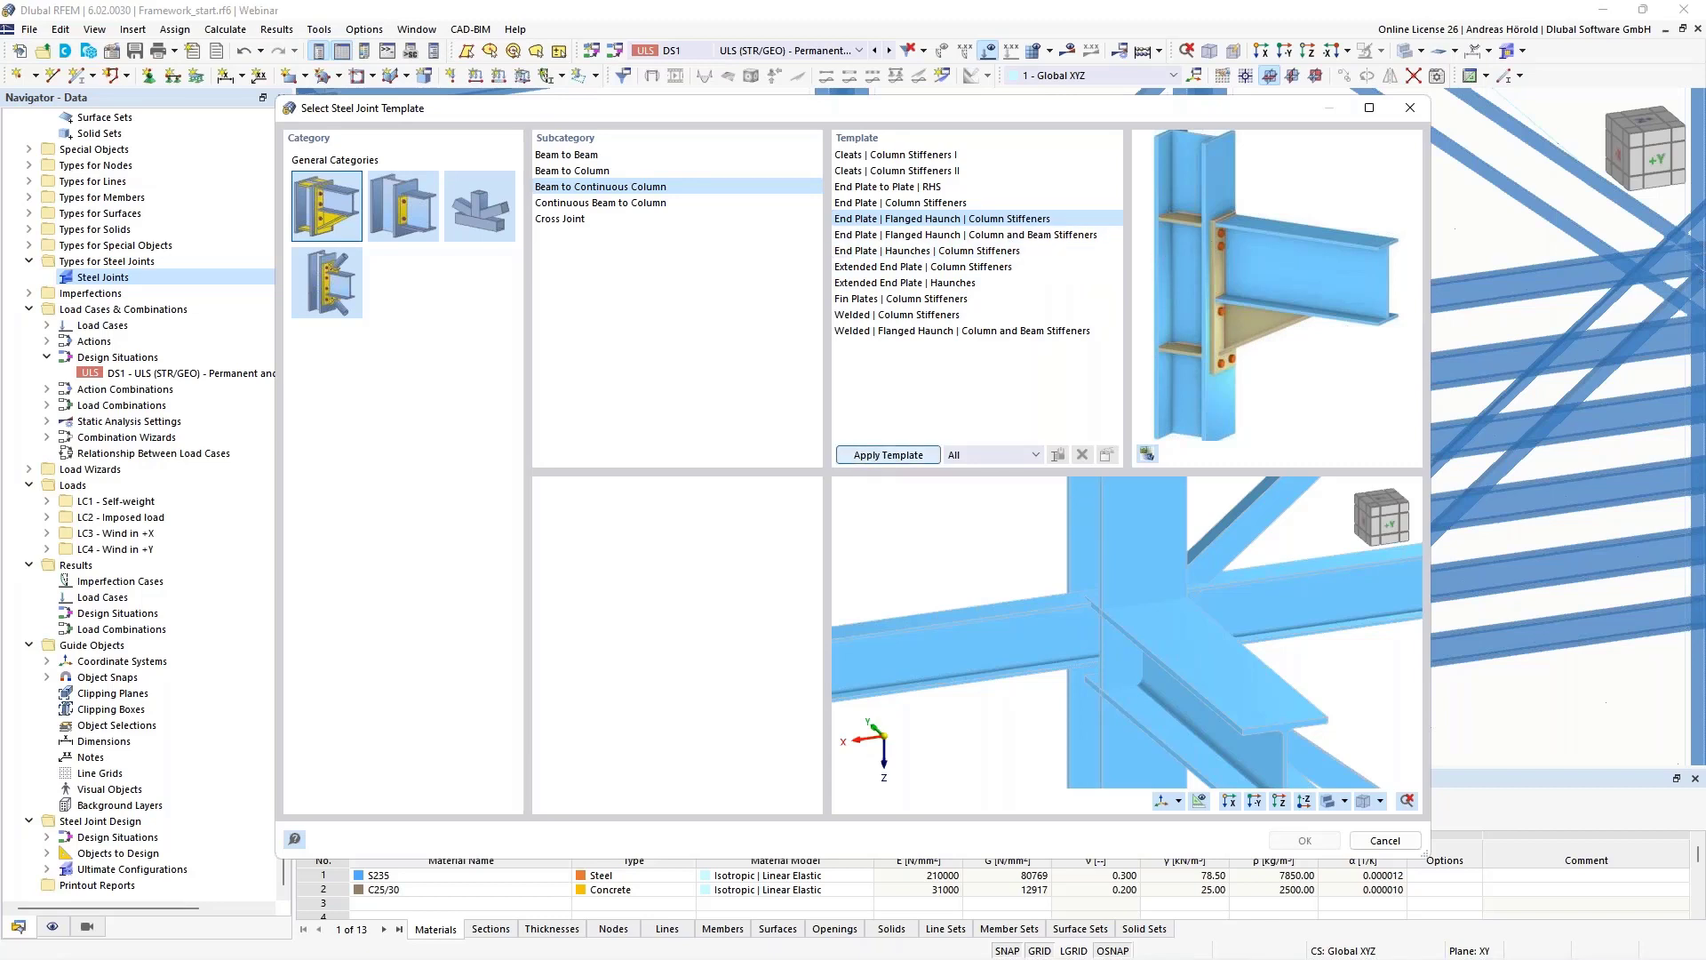
click(888, 455)
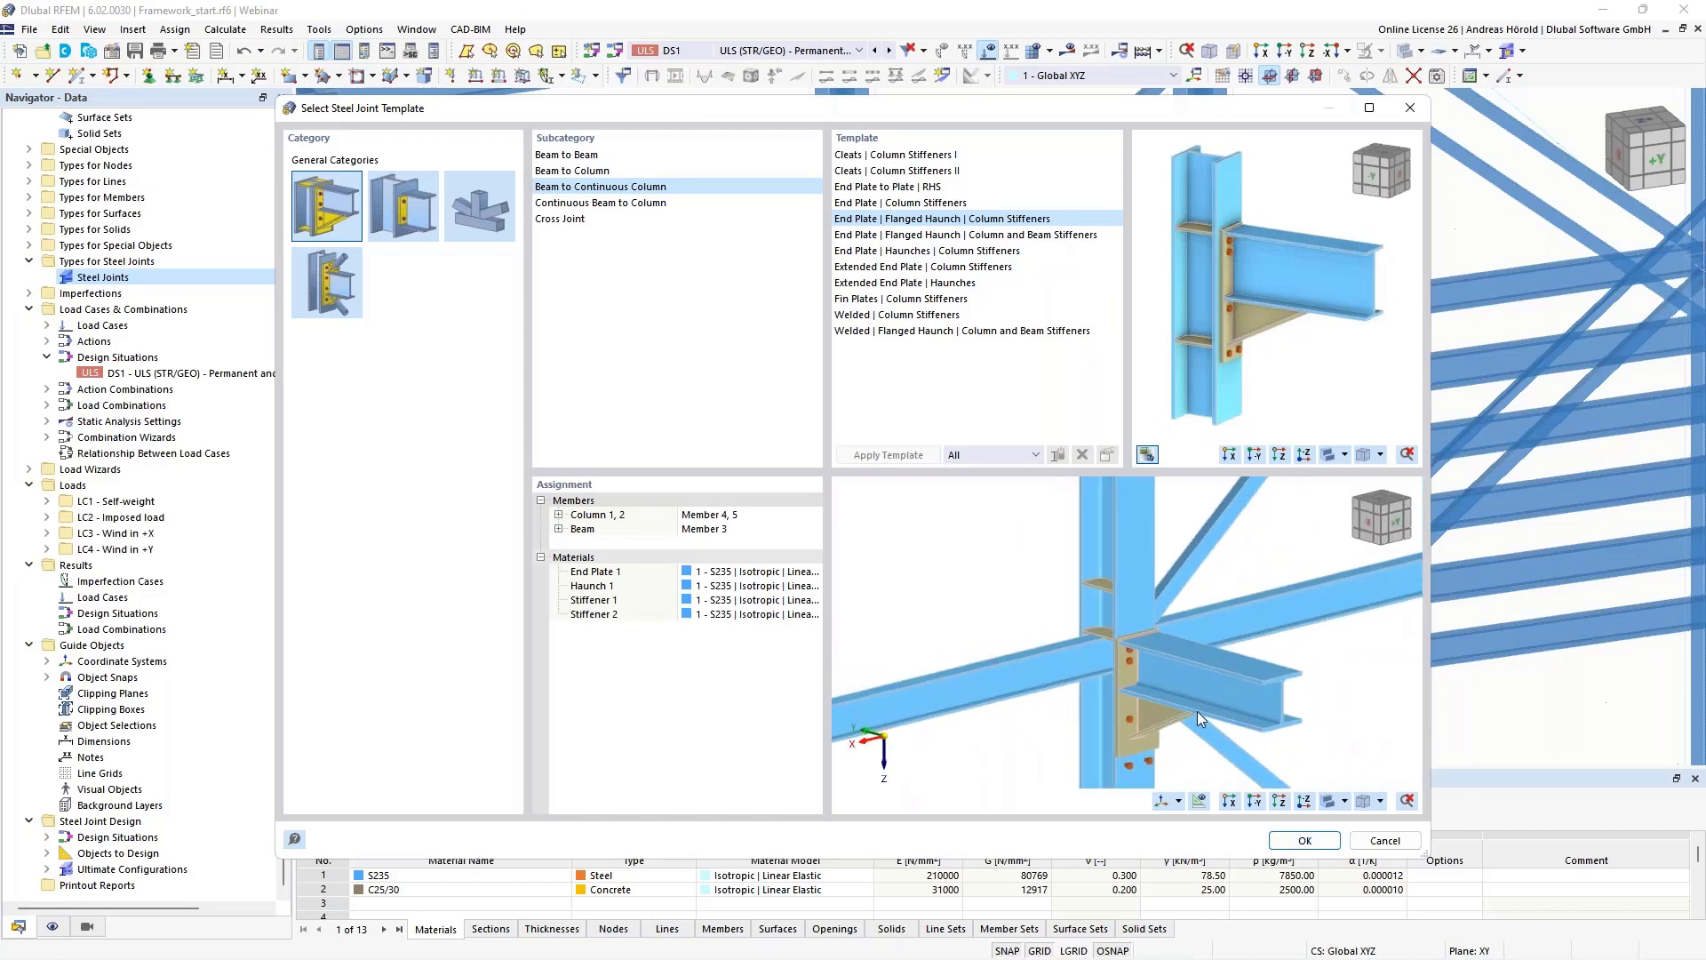
middle_drag(1197, 711, 1137, 662)
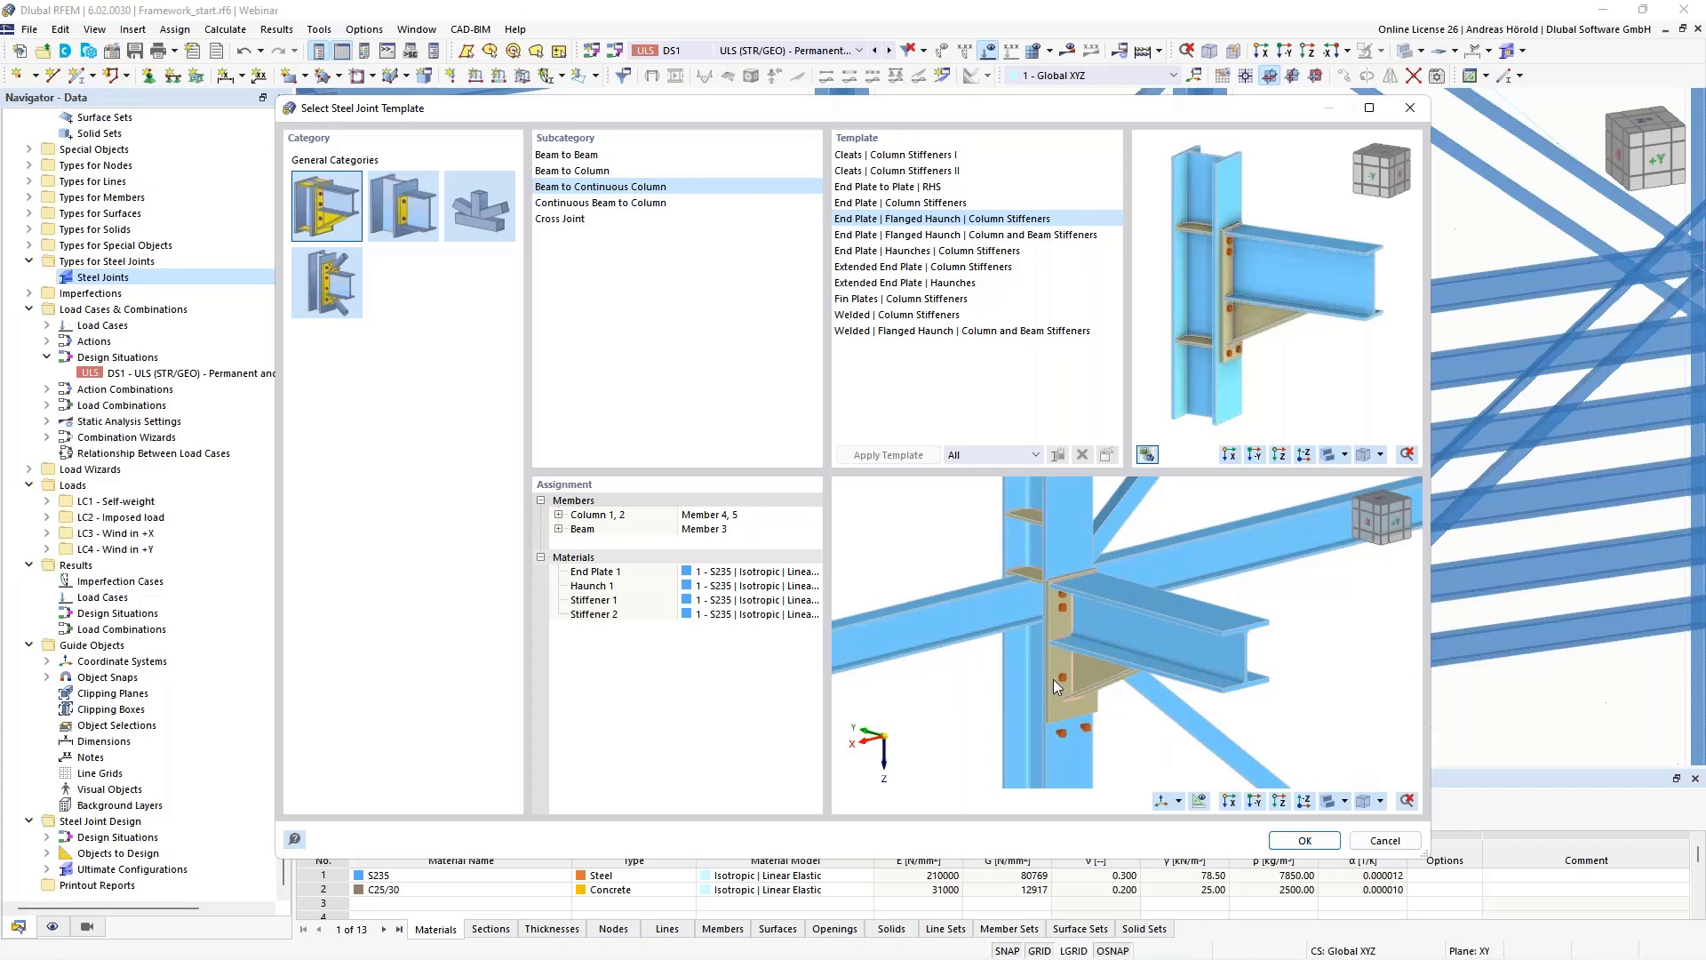
click(1299, 841)
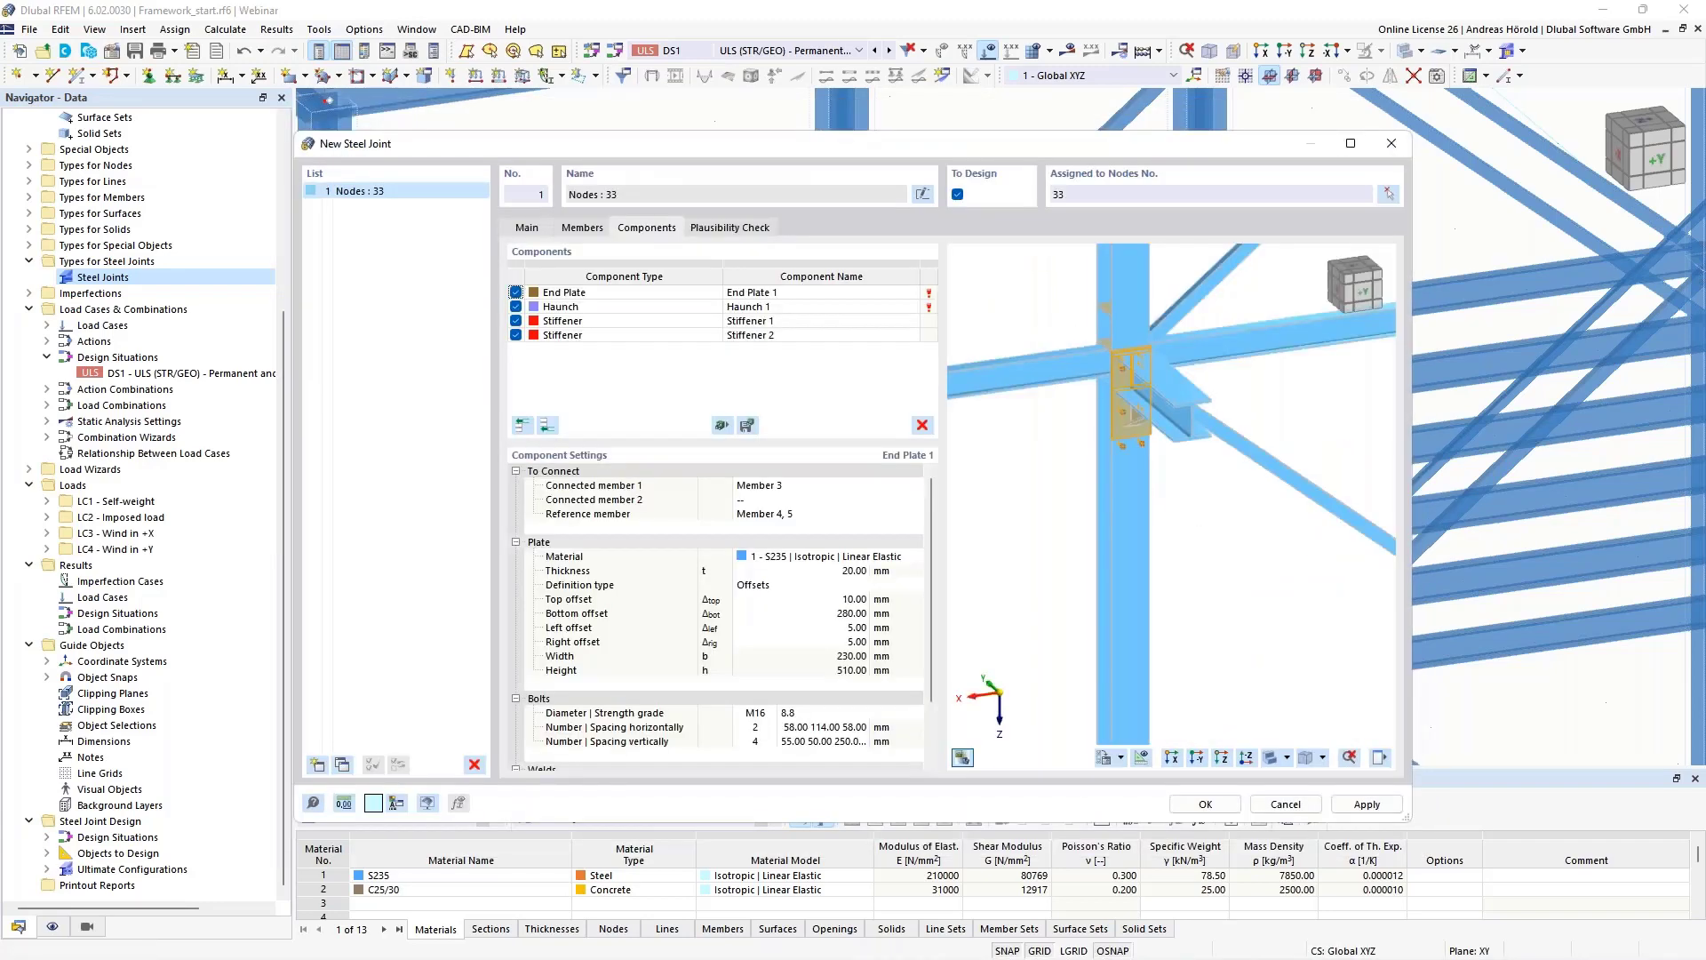
Enlarge and reposition the steel joint dialog, with the model preview zoomed in on the haunched end plate connection.
scroll(1177, 368, up, 5)
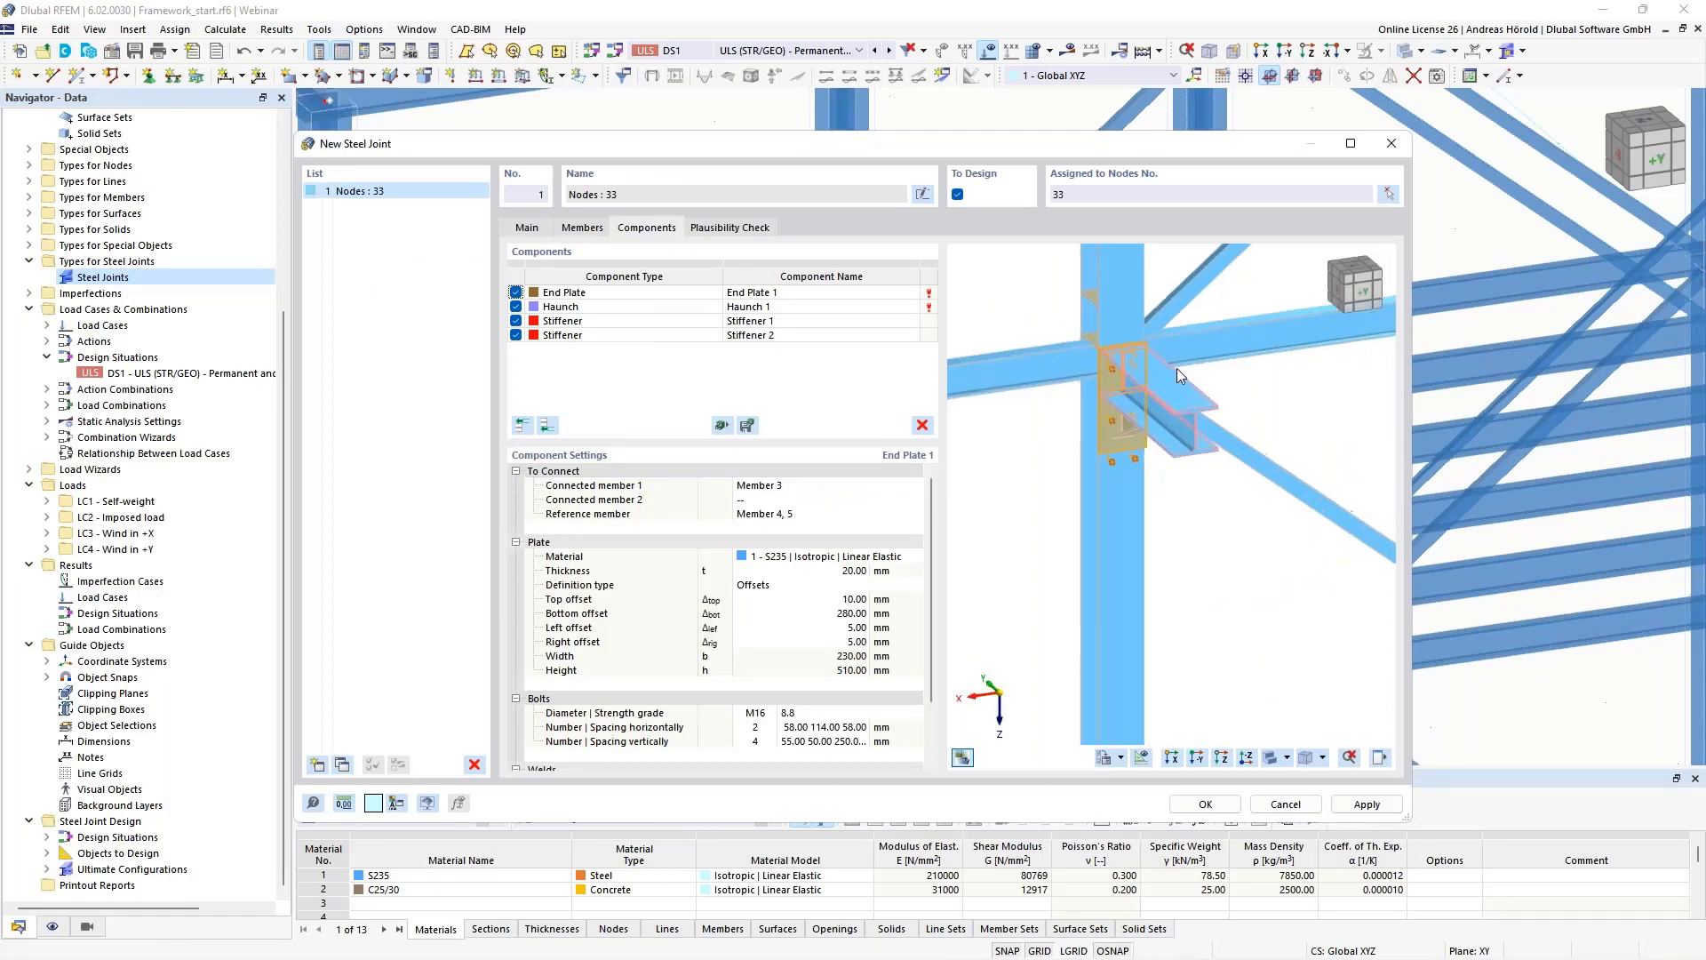
ctrl+middle_drag(1197, 524, 1320, 503)
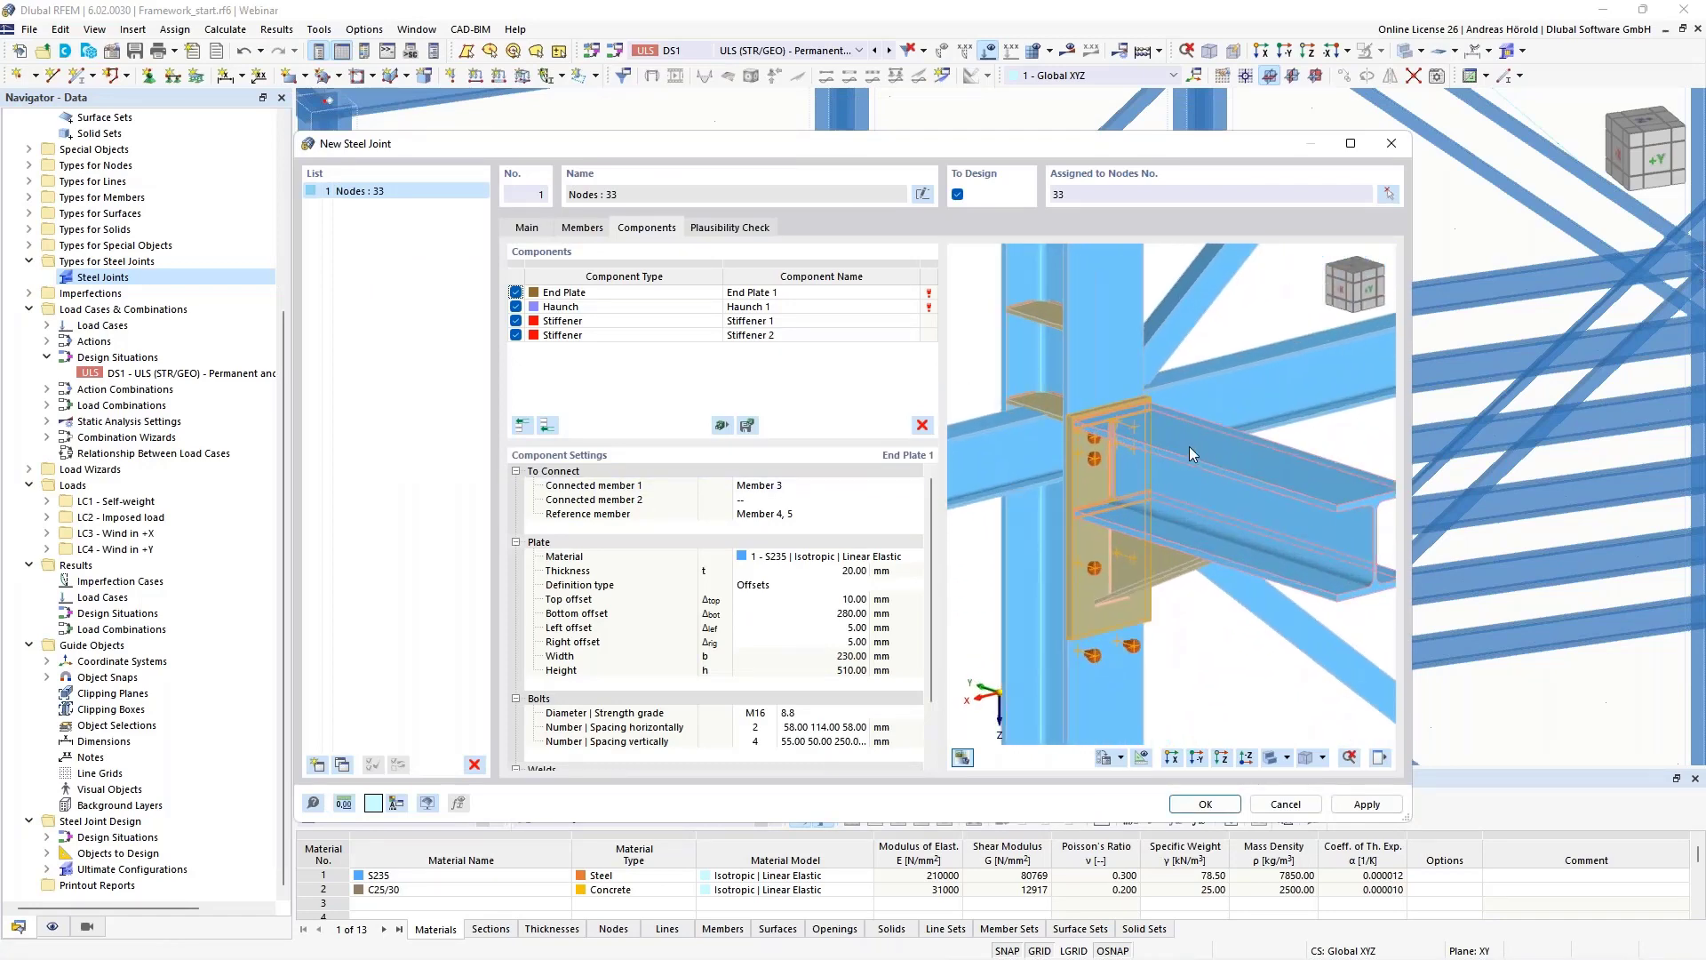
middle_drag(1189, 446, 1173, 443)
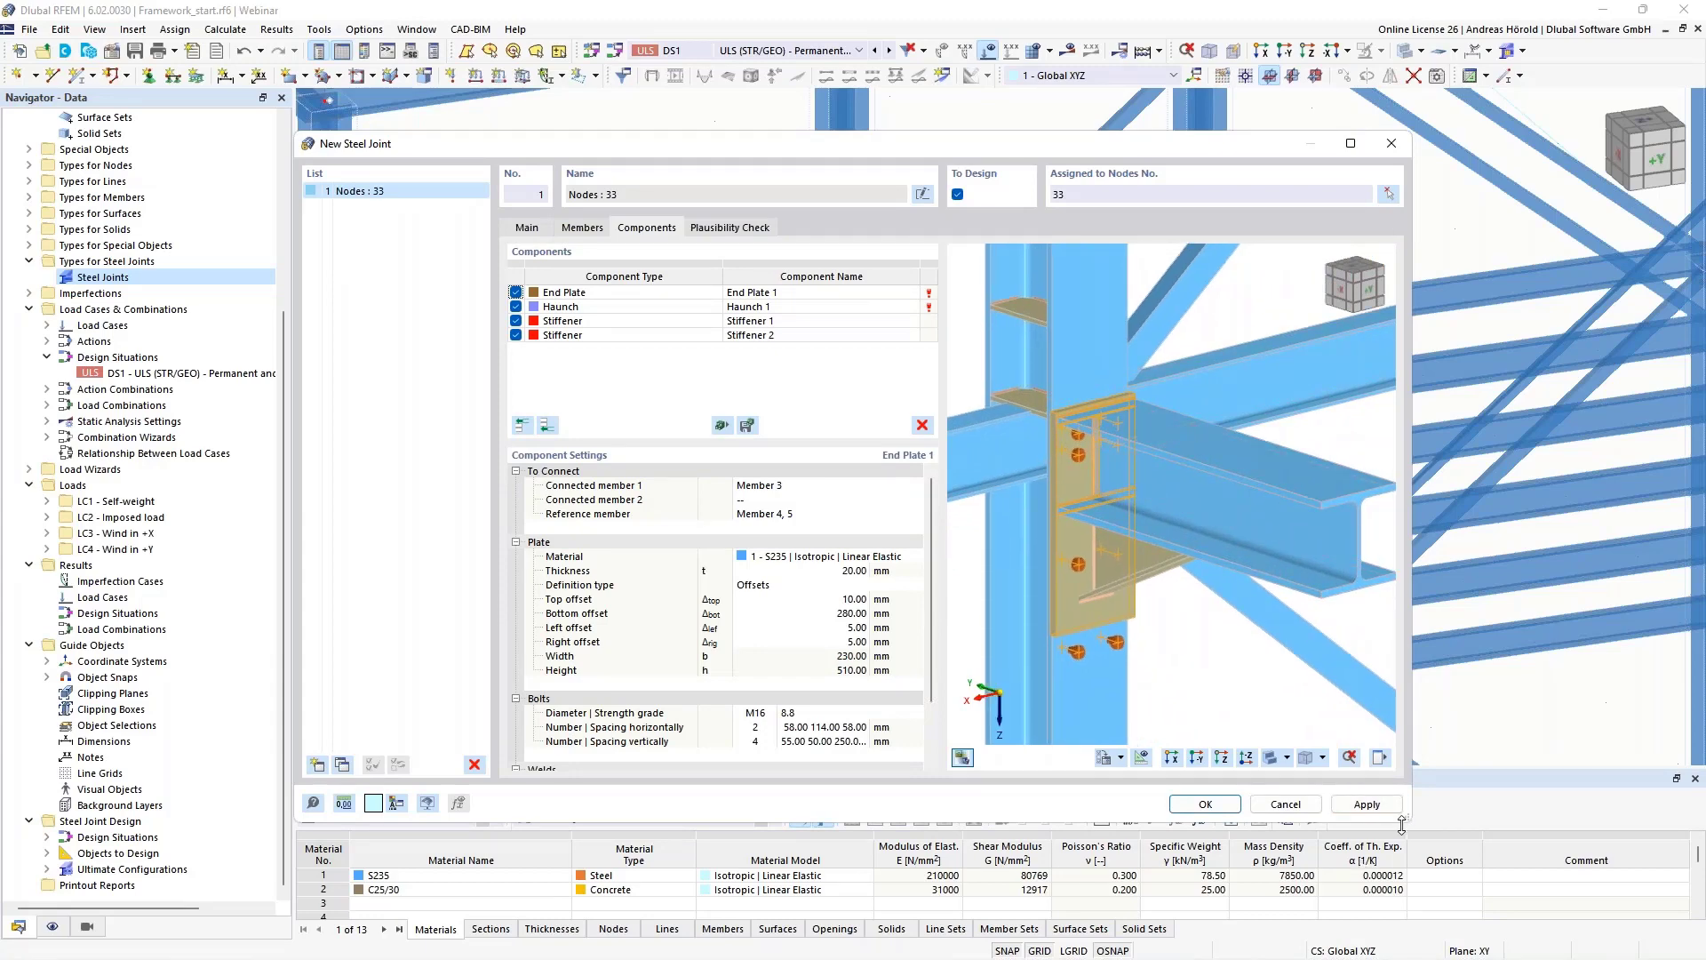
drag(1405, 825, 1699, 958)
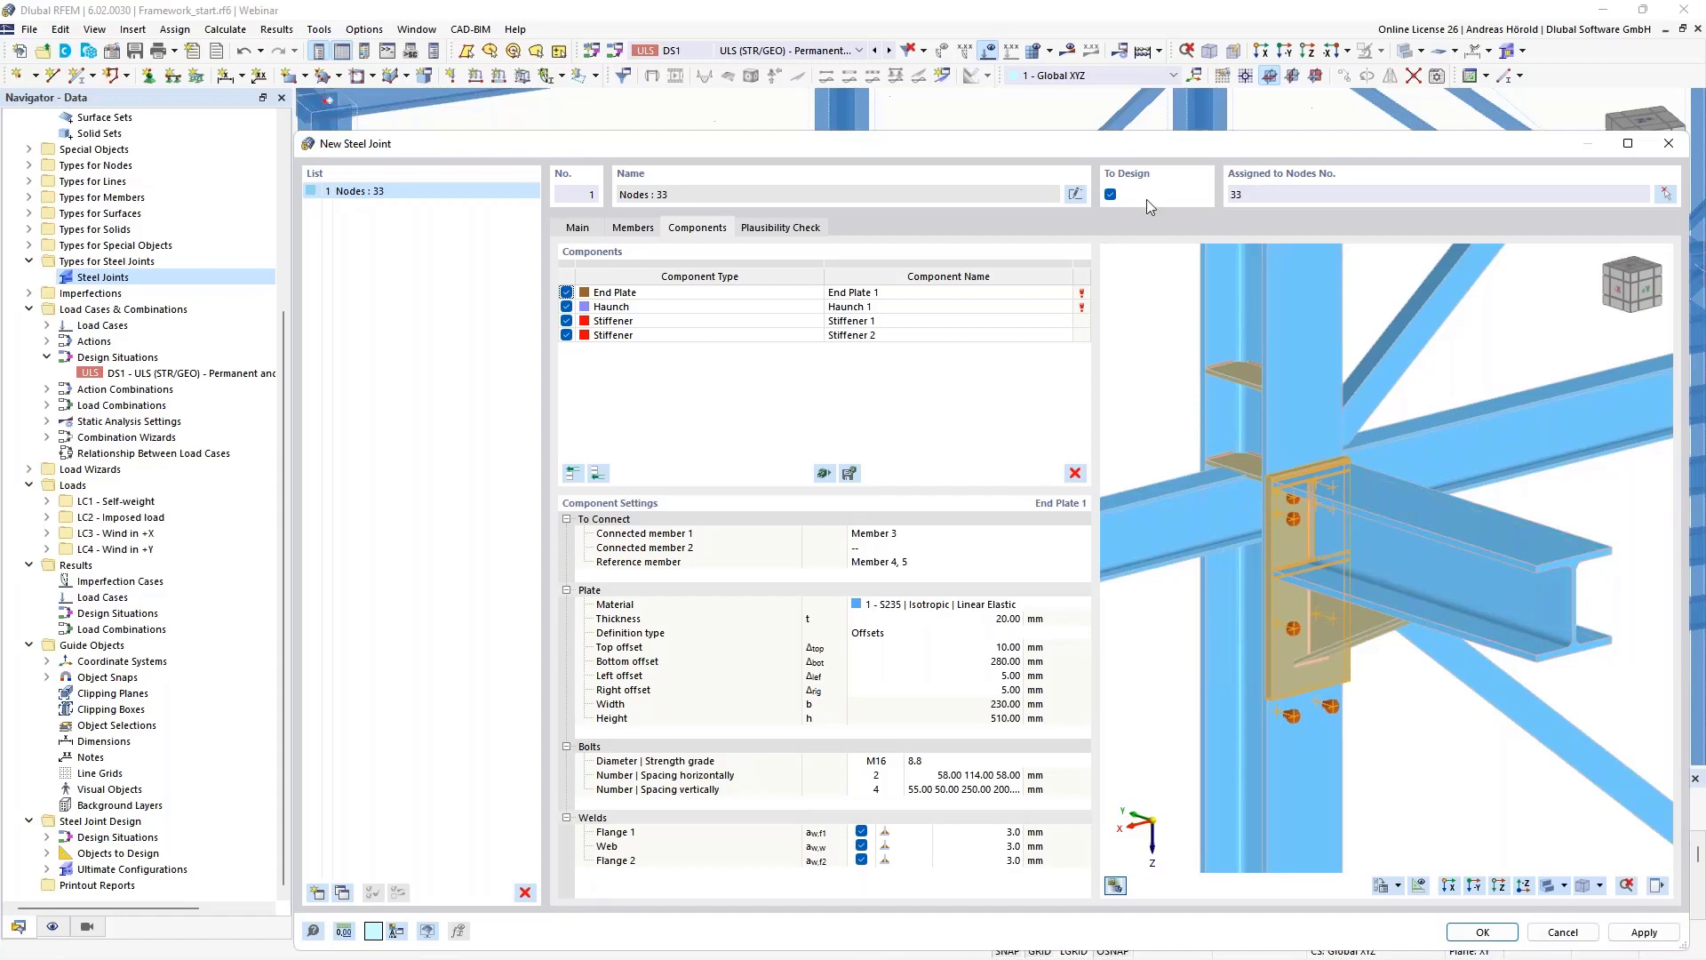
drag(1140, 152, 904, 86)
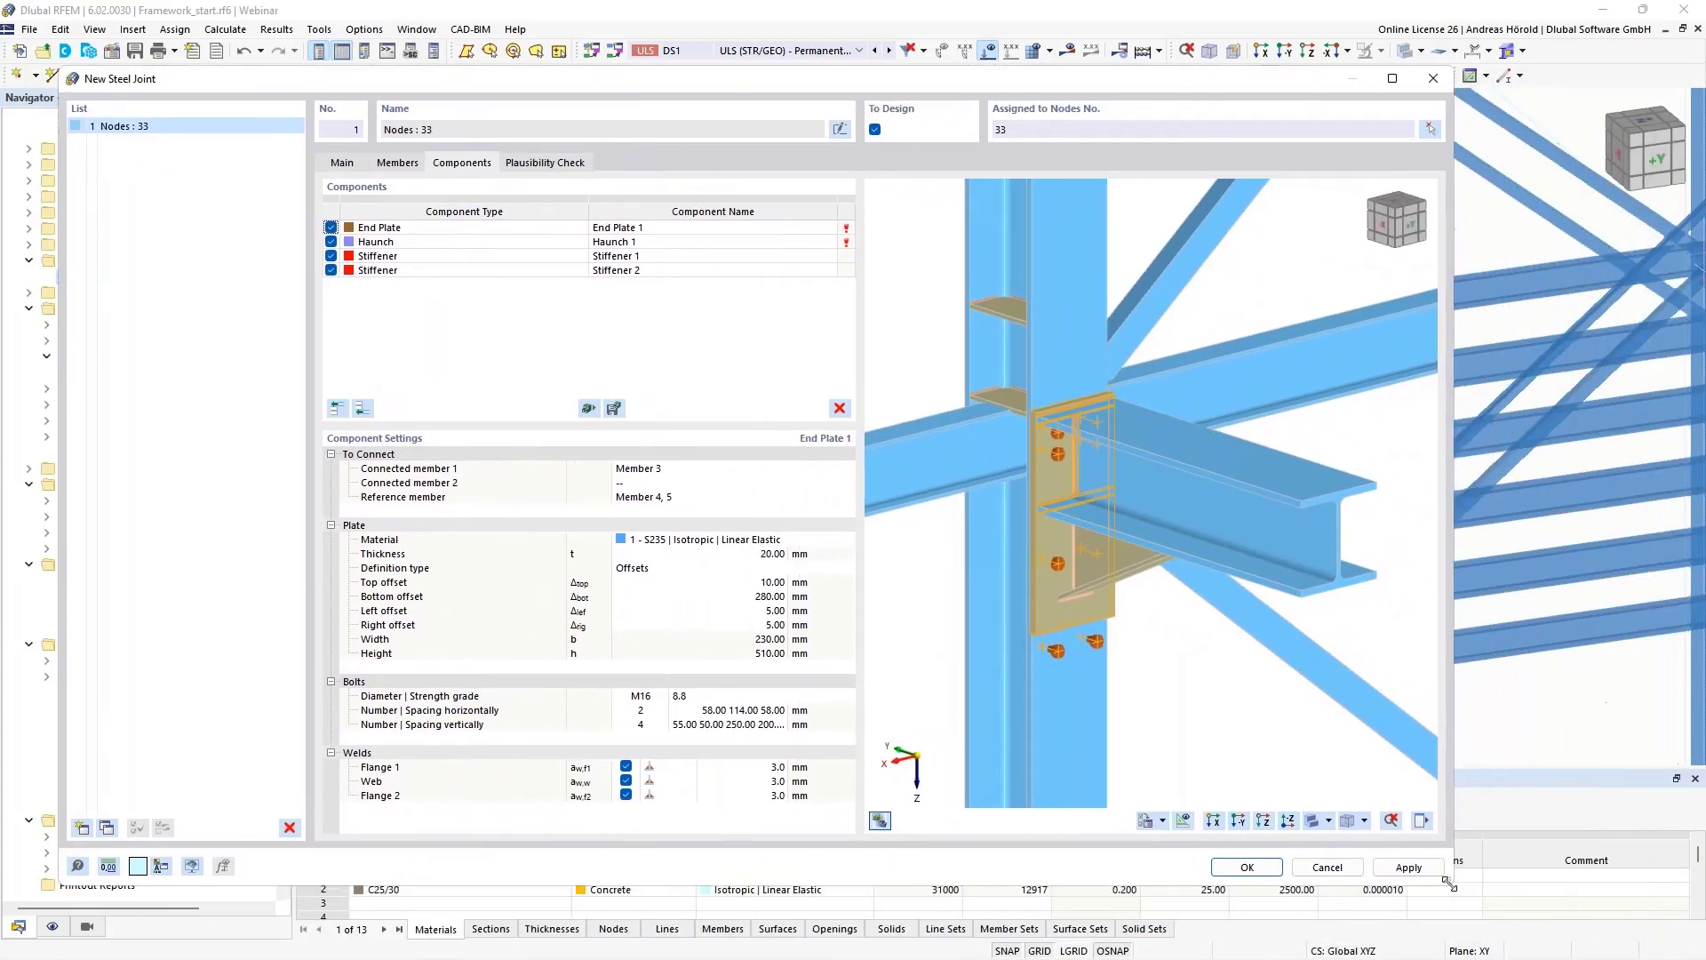
drag(1487, 892, 1595, 929)
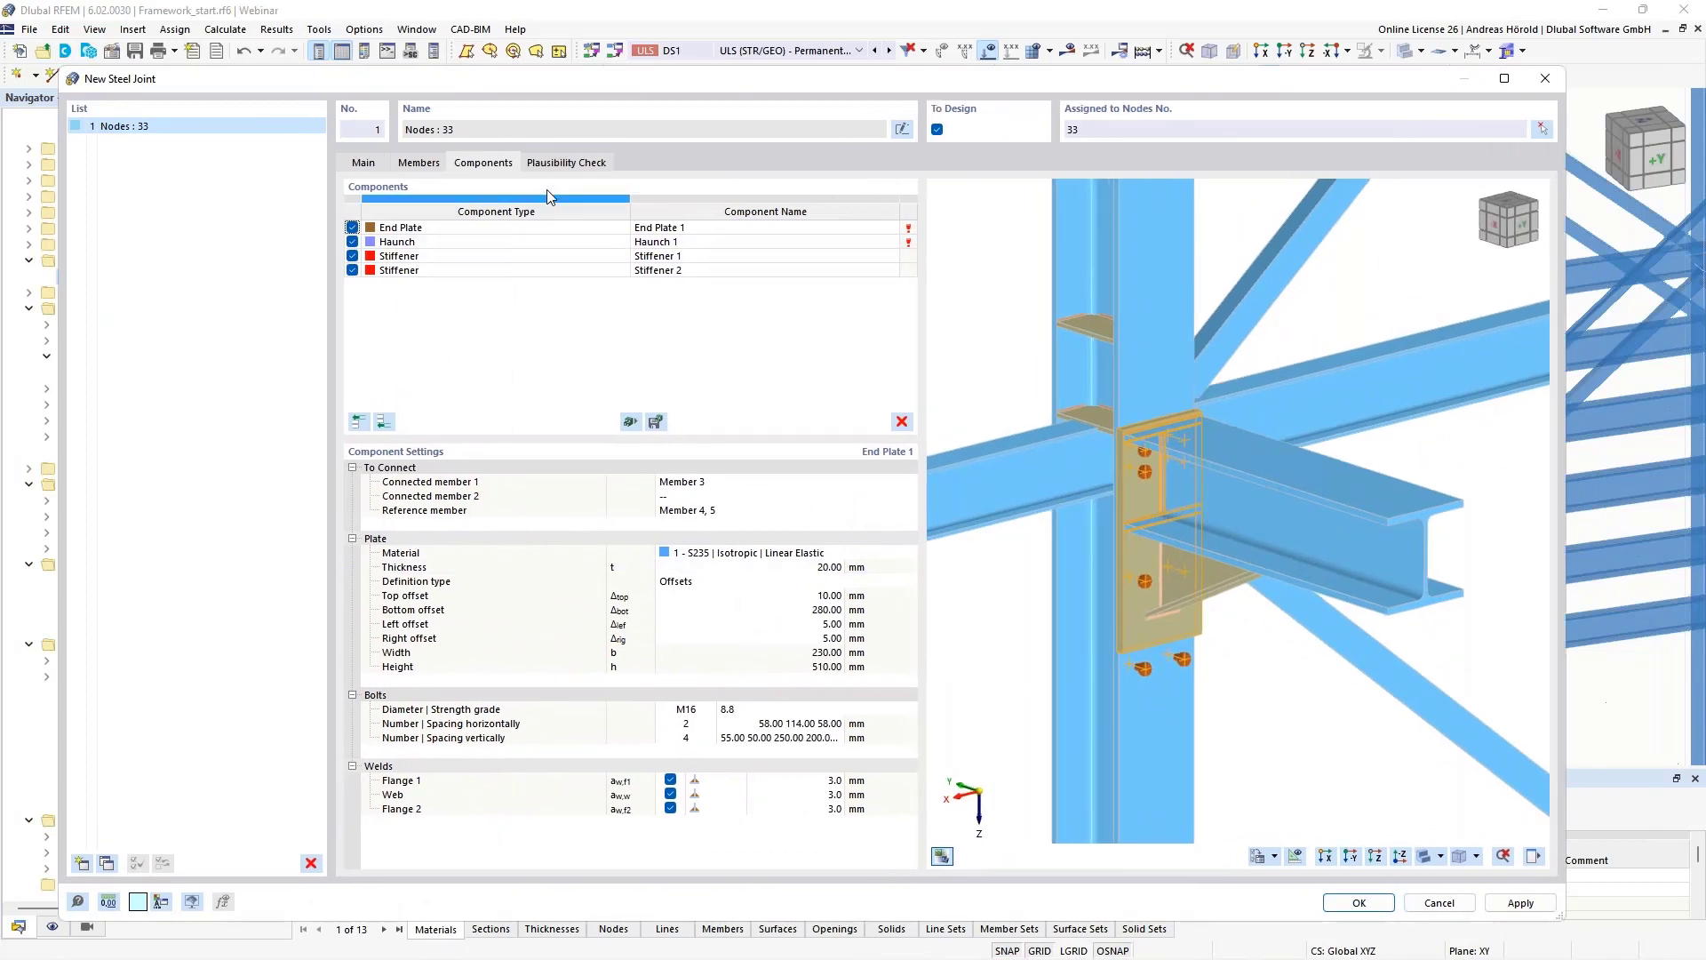
Check the end plate's connected and reference members and set its plate thickness to 15 mm.
click(679, 231)
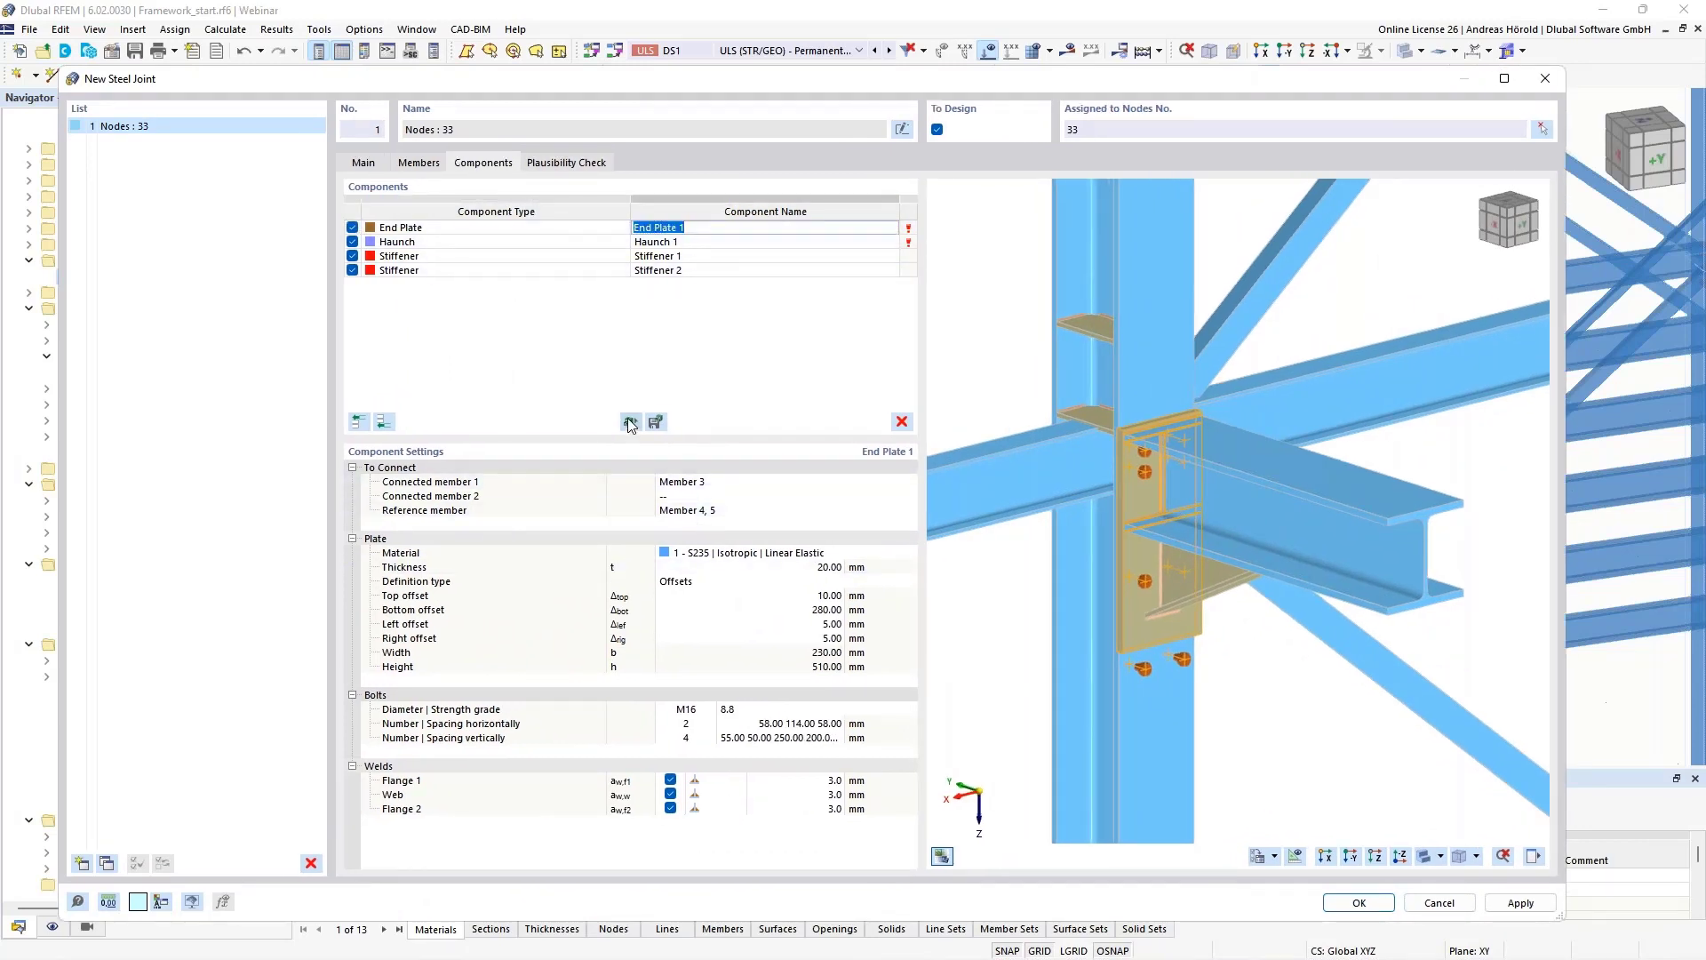
click(731, 496)
click(731, 482)
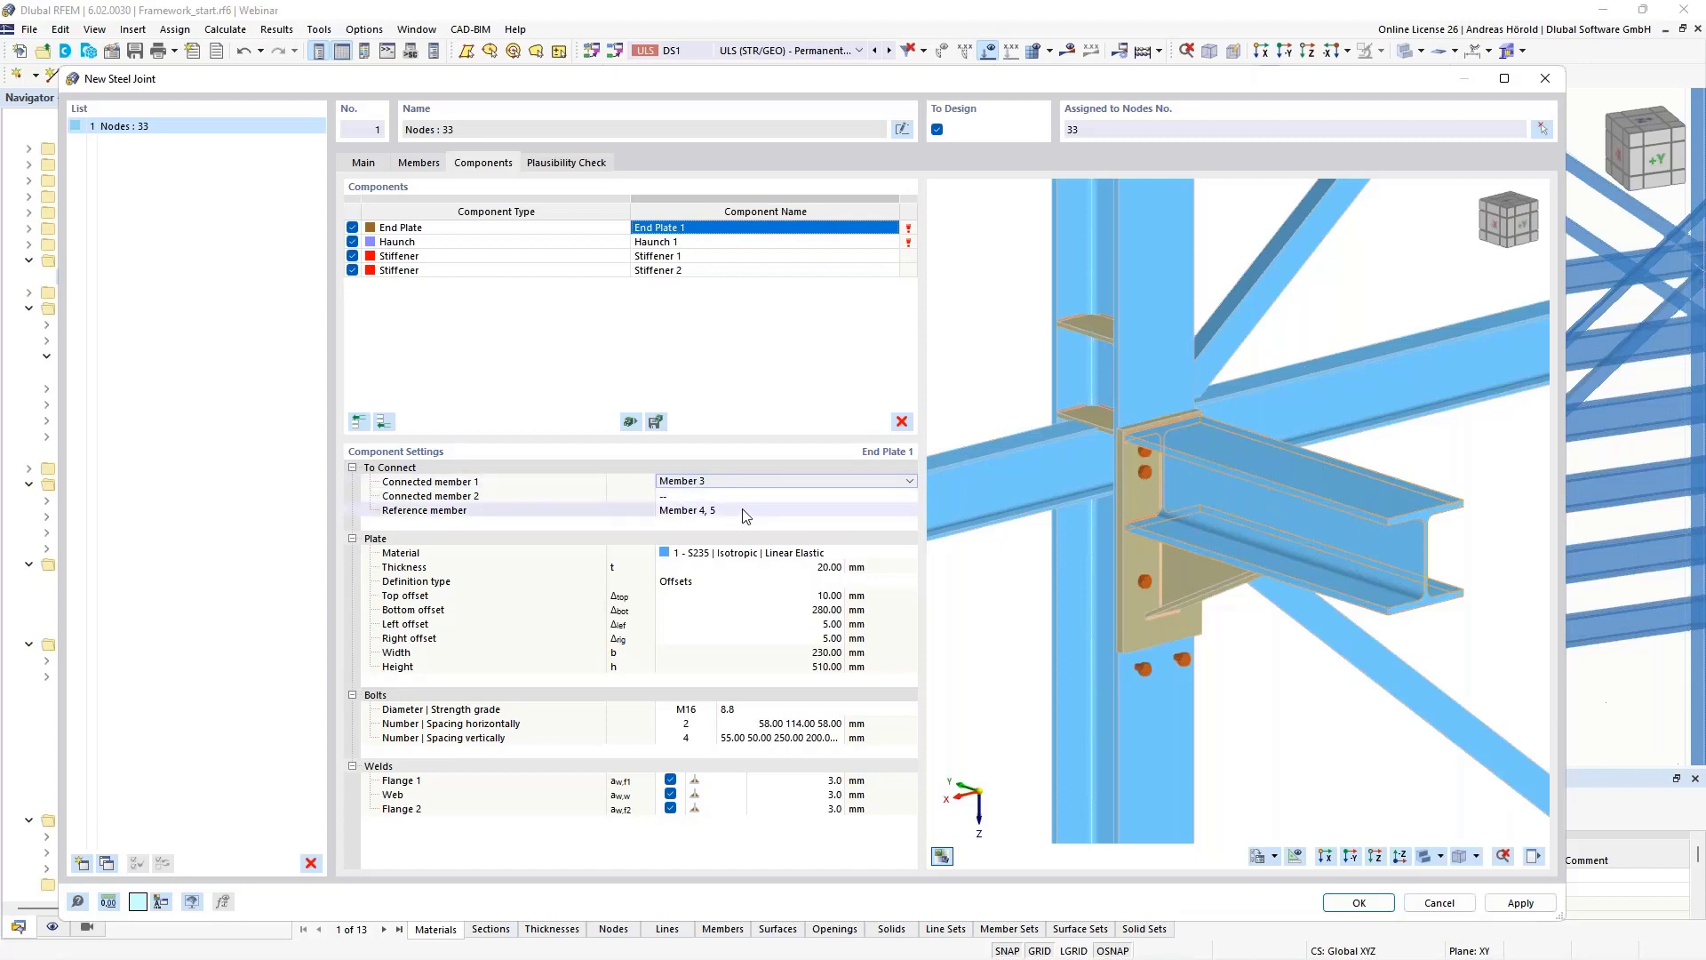
click(782, 511)
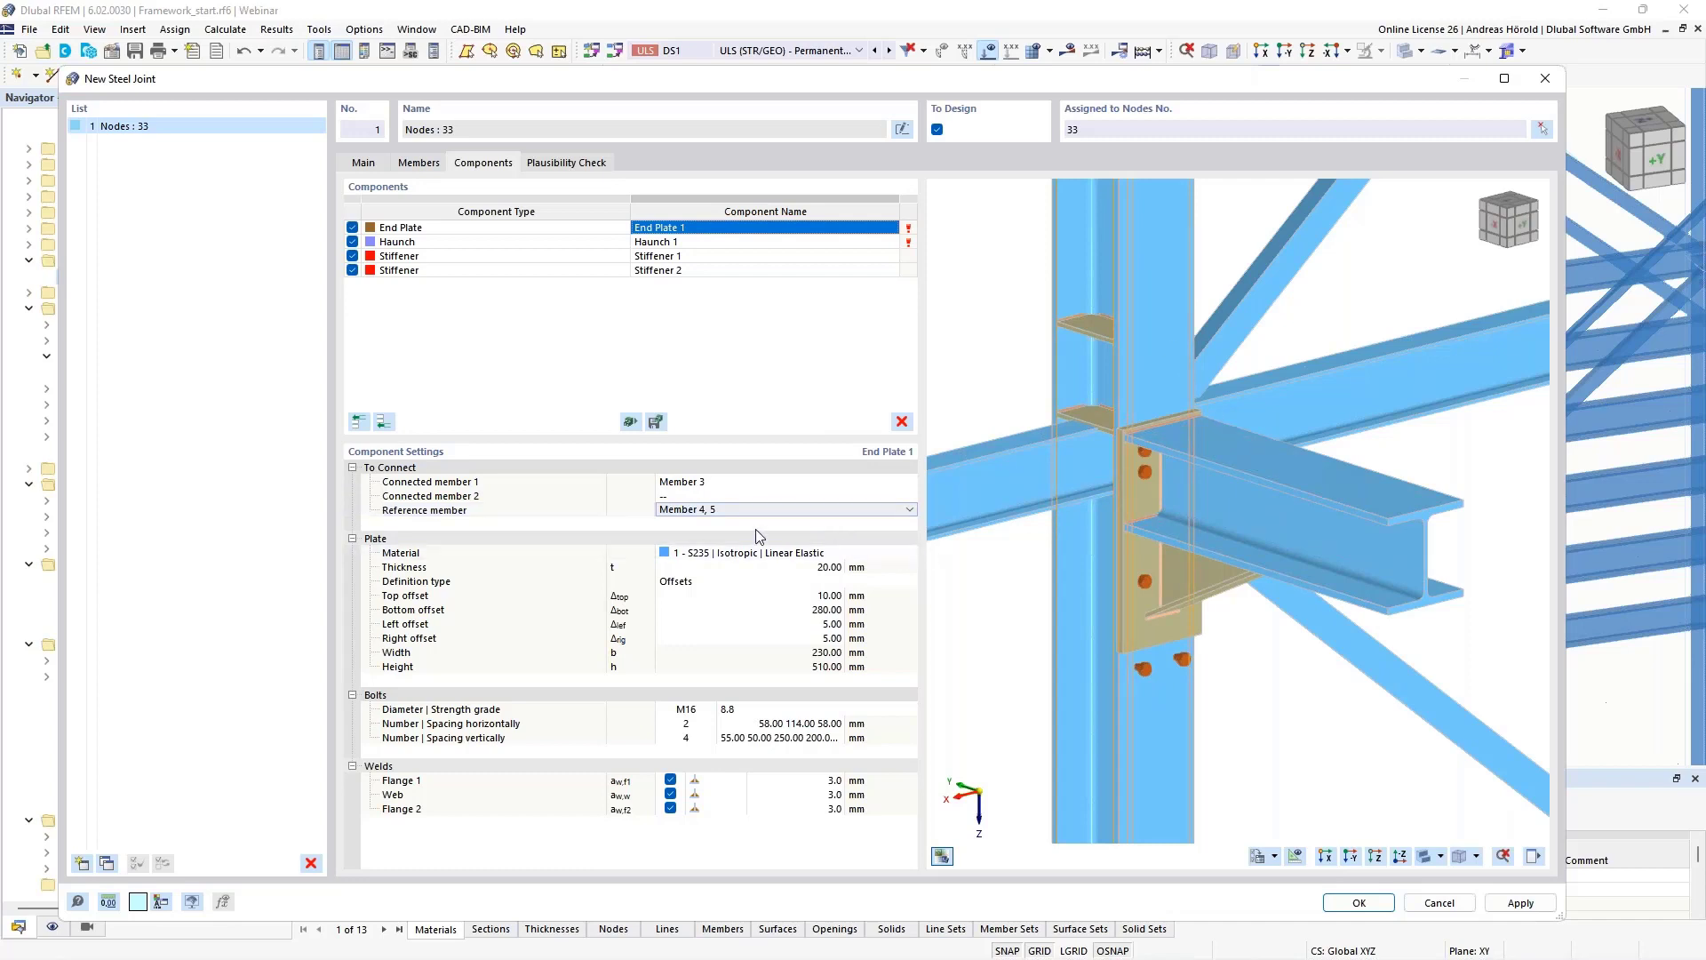
click(822, 567)
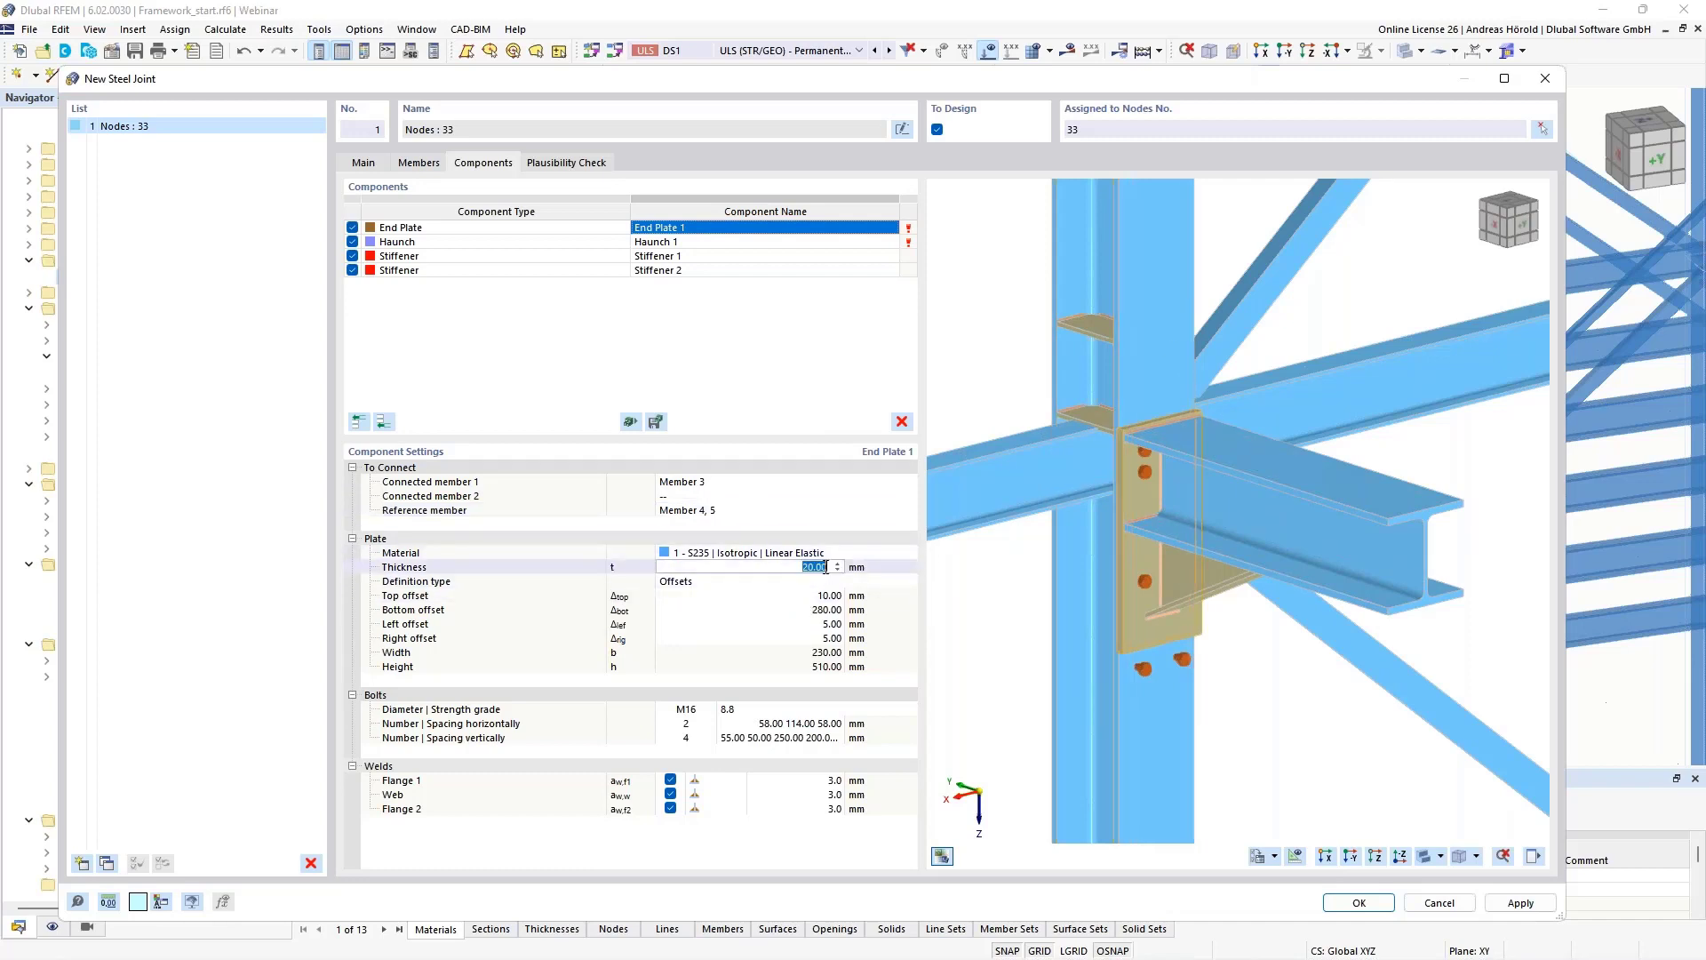
text(1)
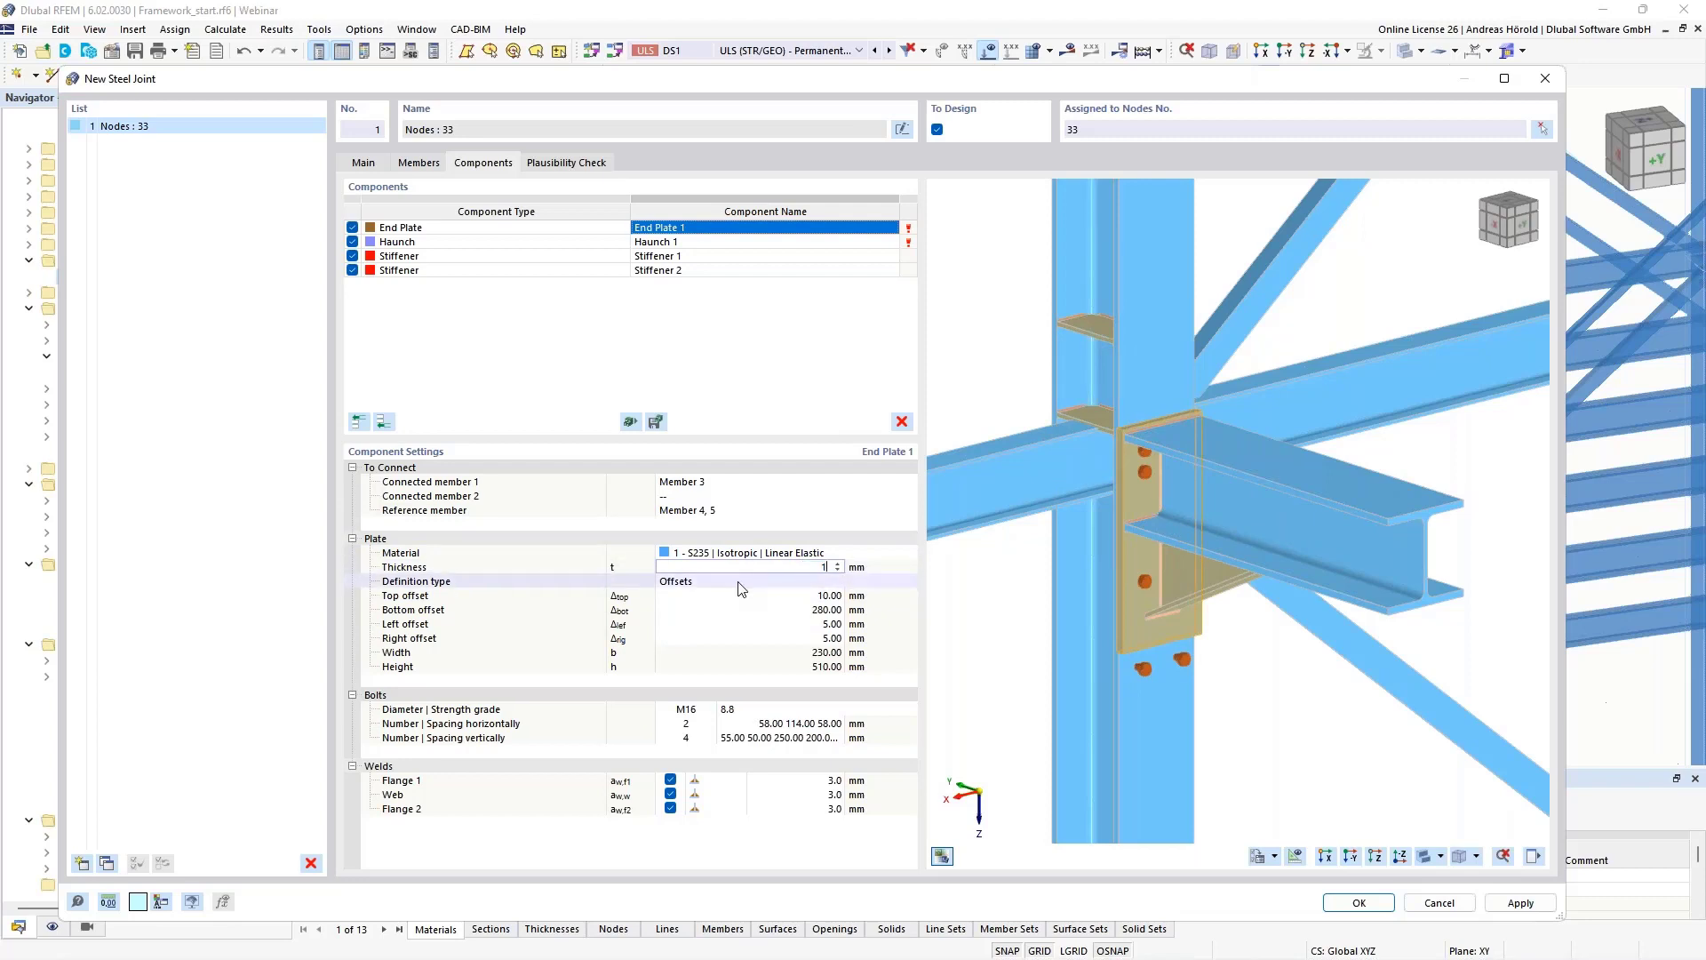
text(5)
click(742, 582)
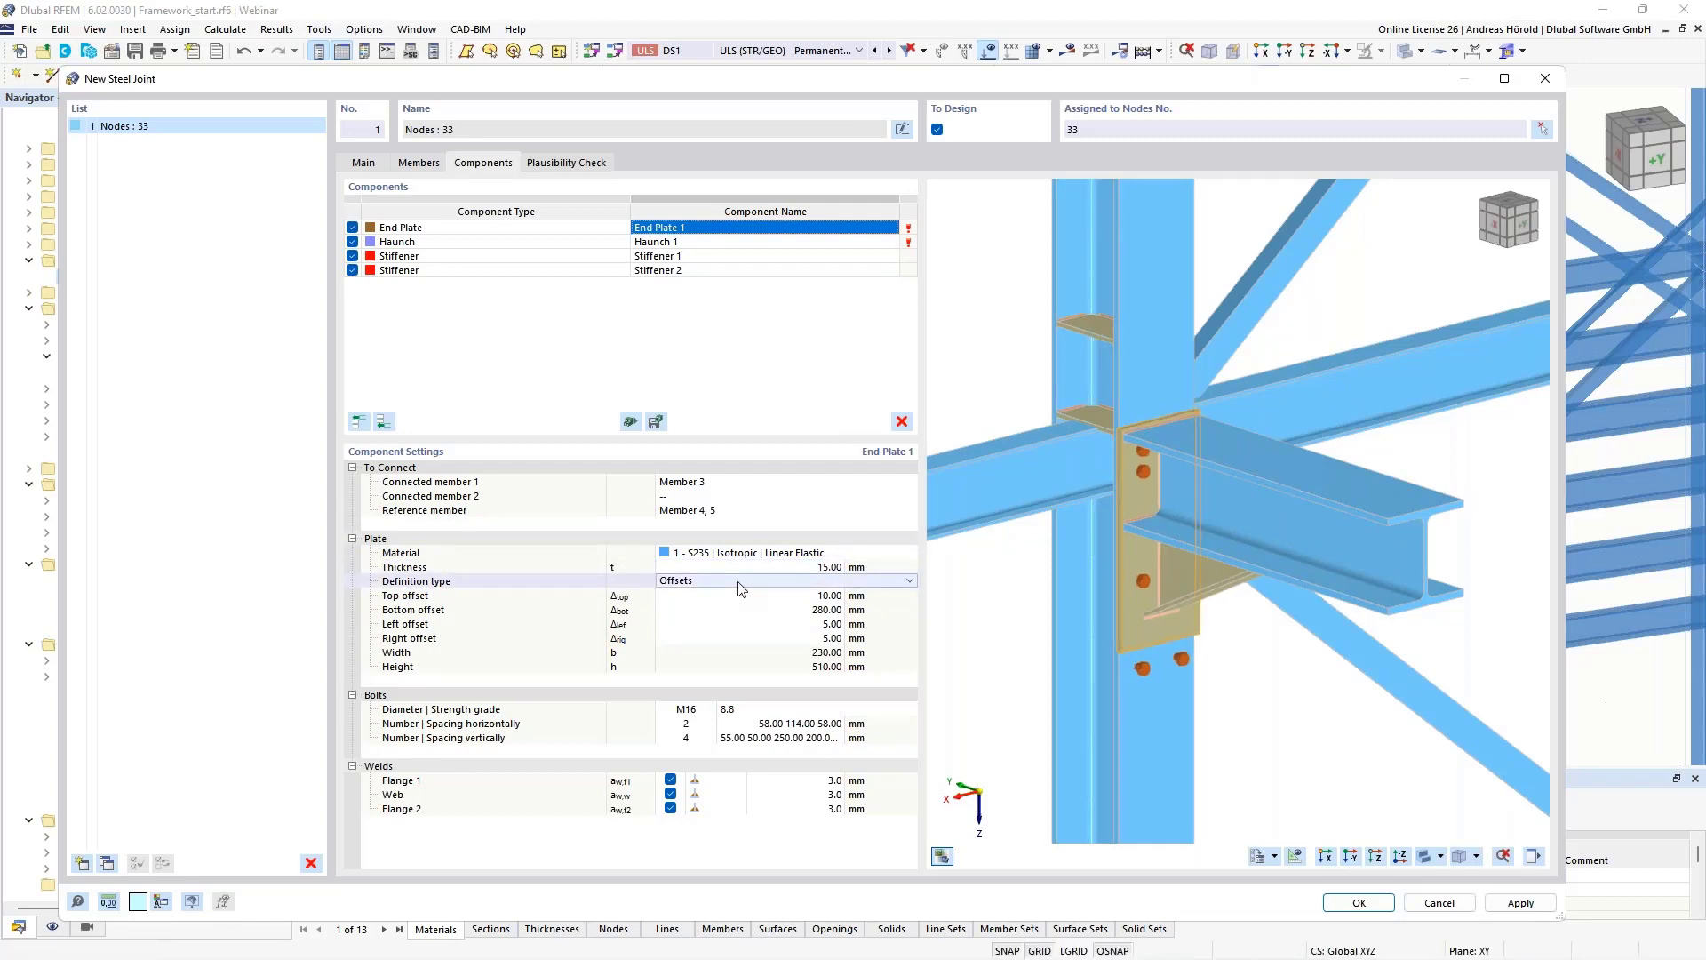
Set the end plate's bottom offset to 210 mm.
click(800, 610)
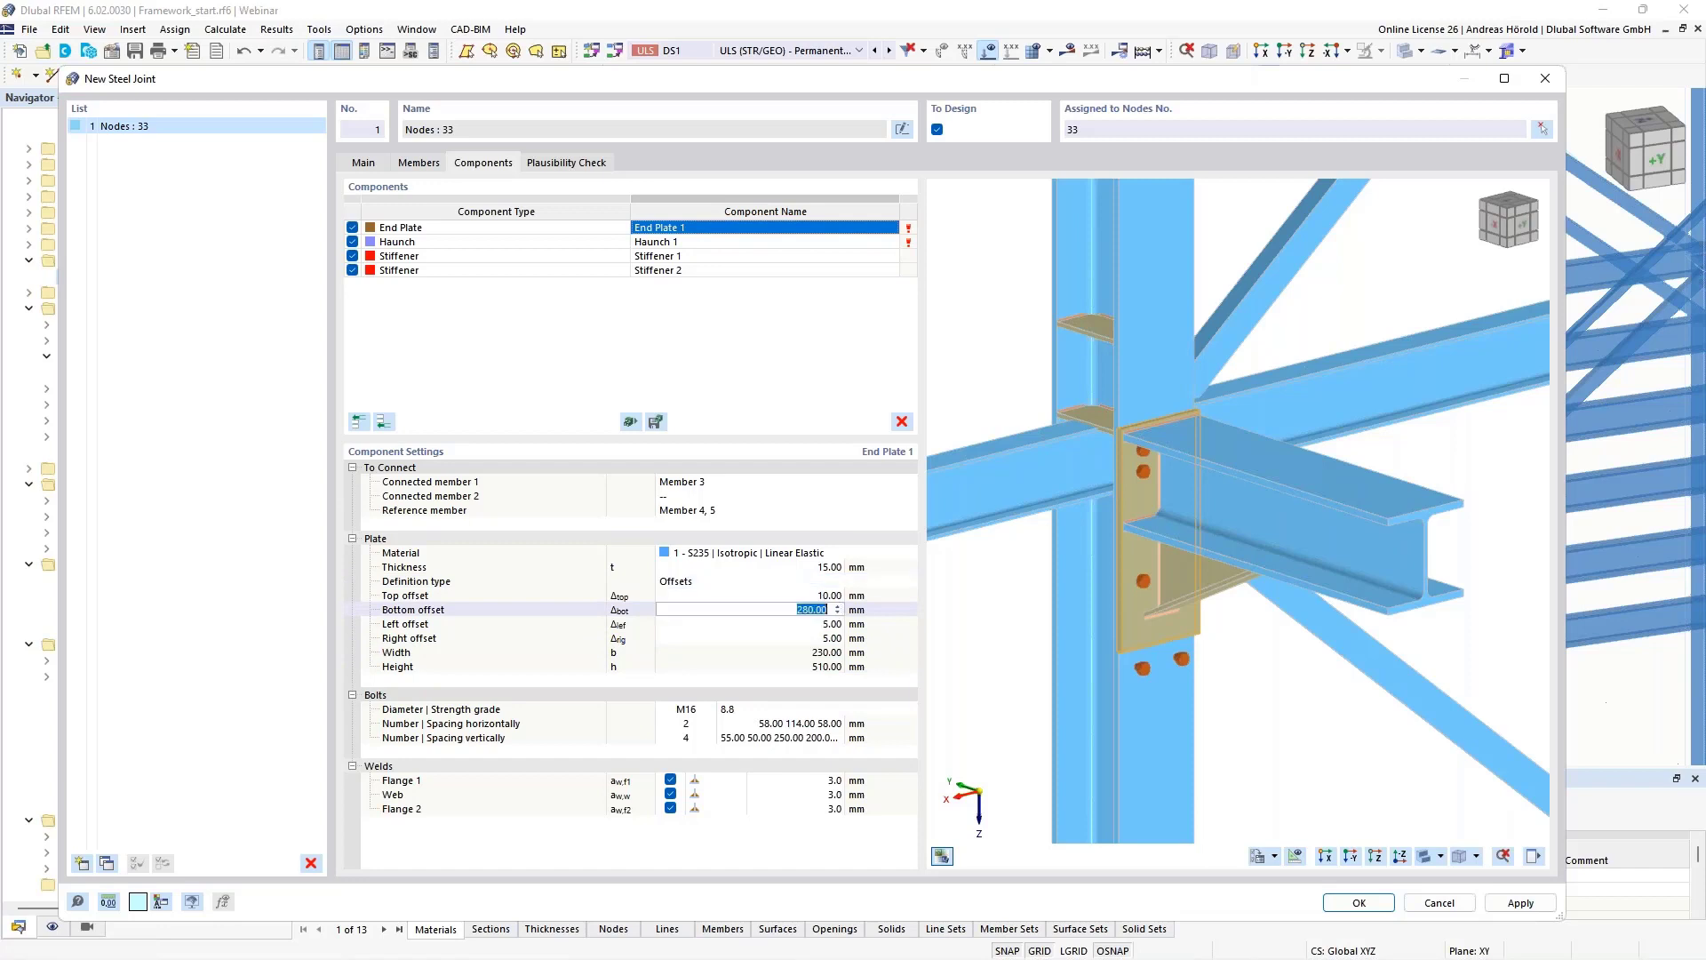
text(2)
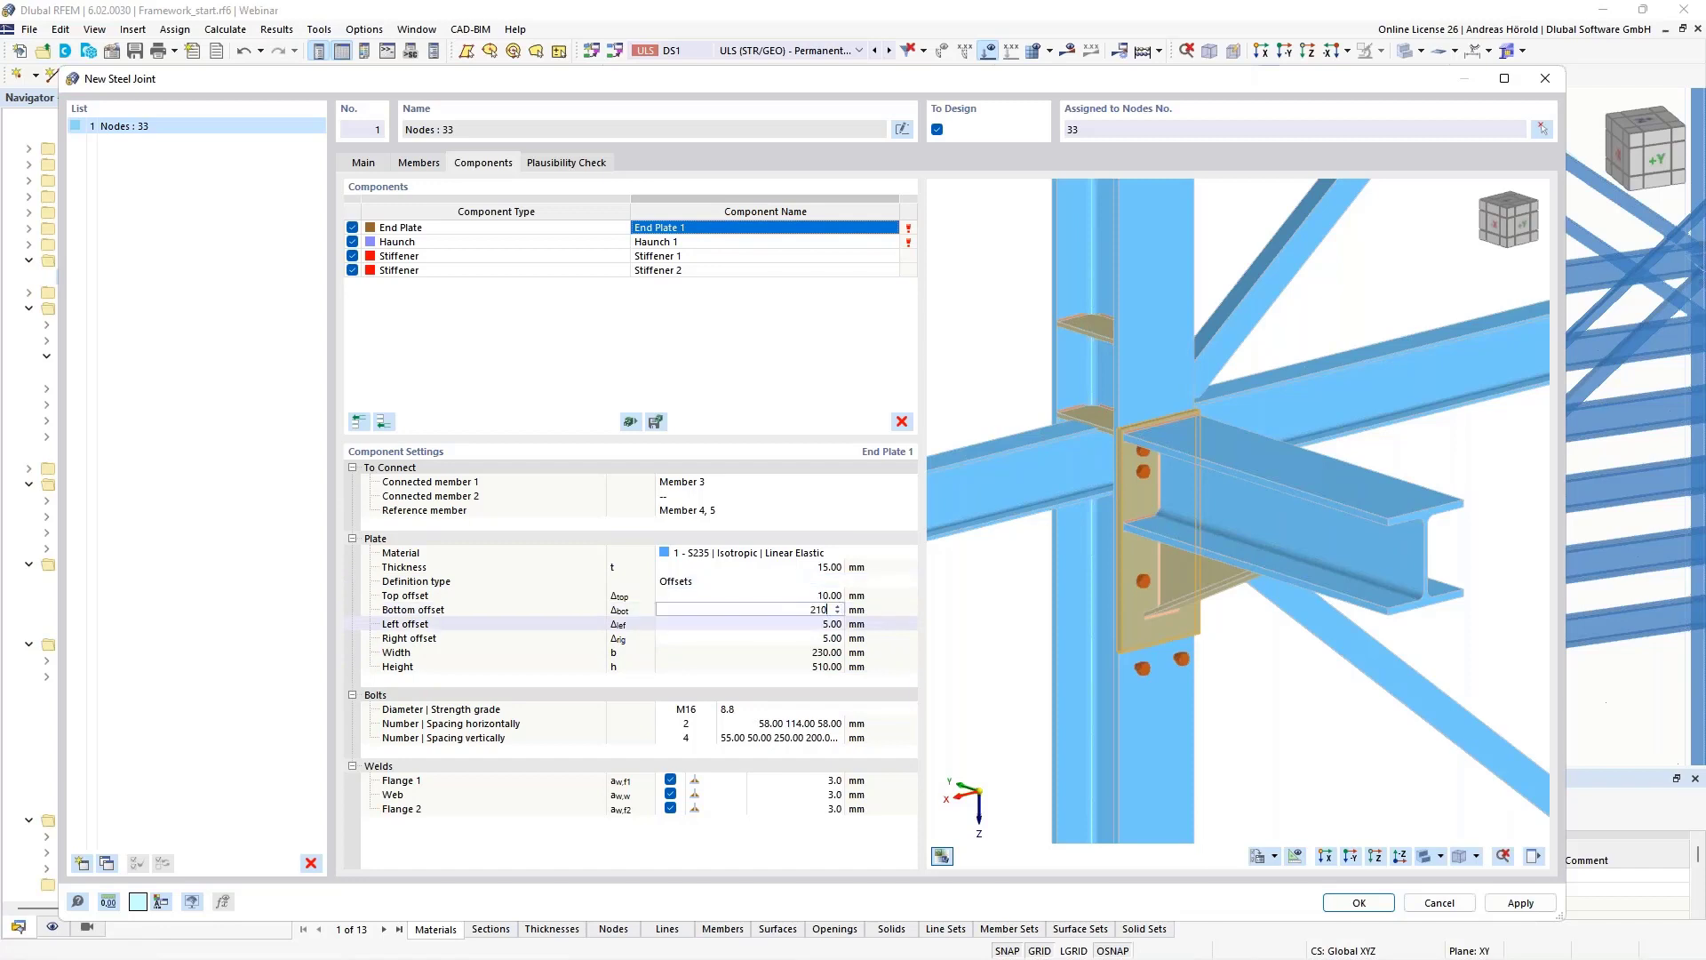
text(10)
key(Return)
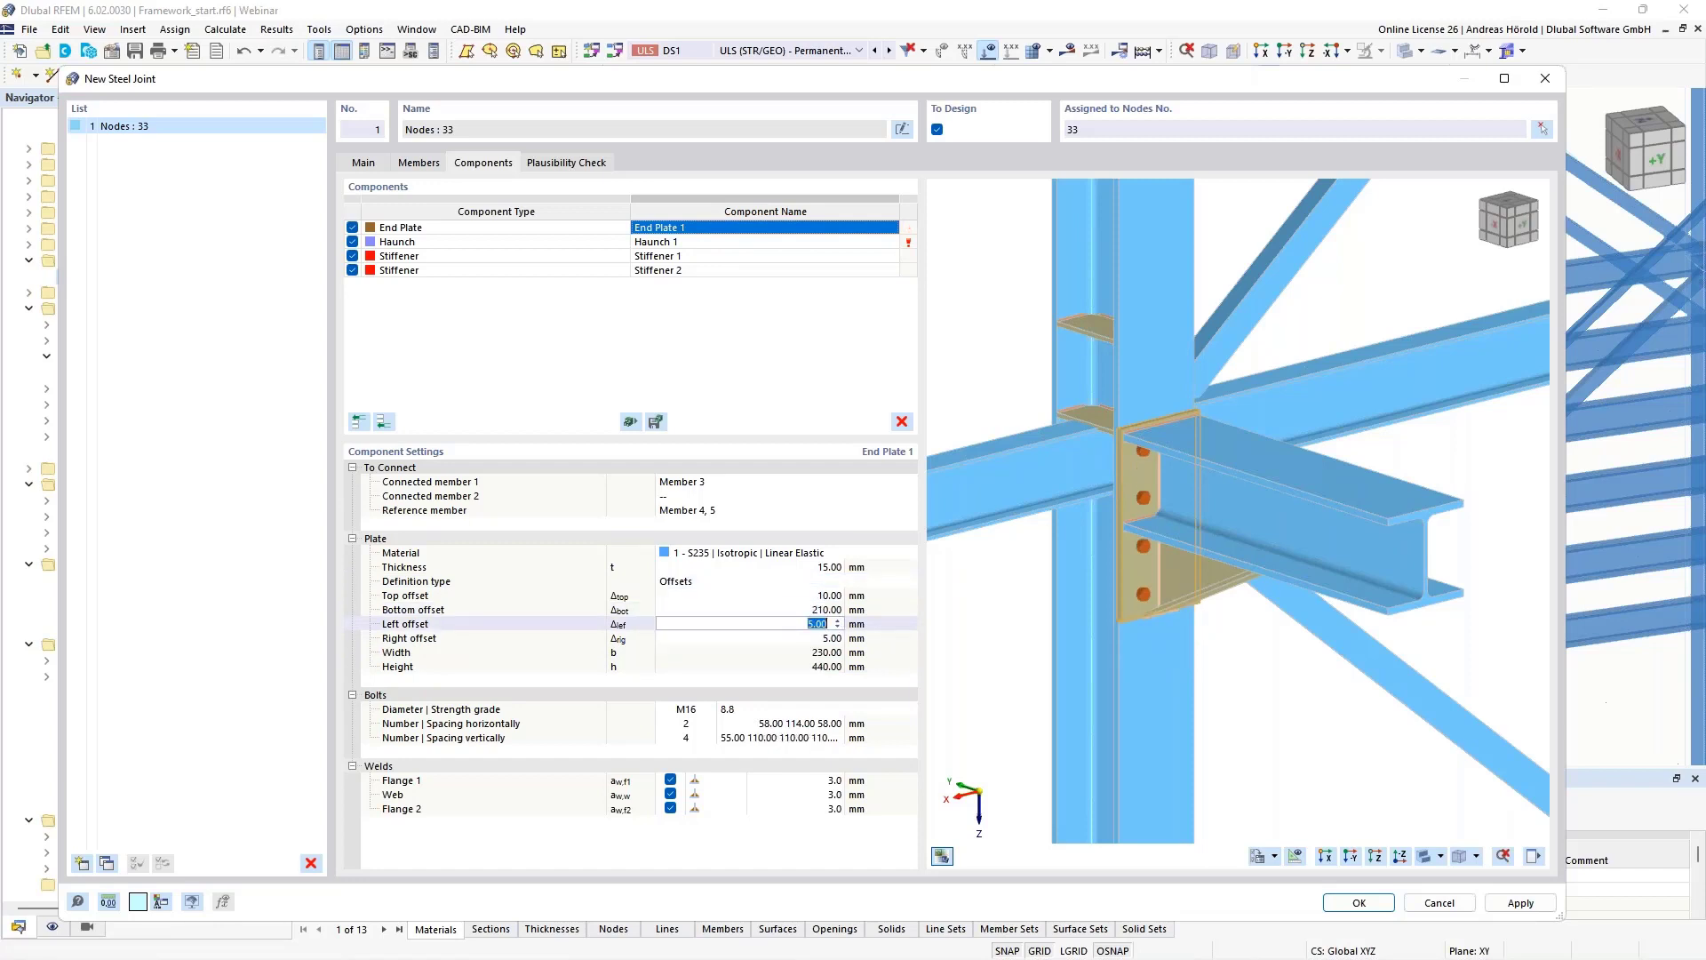
Set the end plate's left and right offsets to 0 mm, making it flush with the column flange.
click(835, 624)
scroll(1193, 641, up, 9)
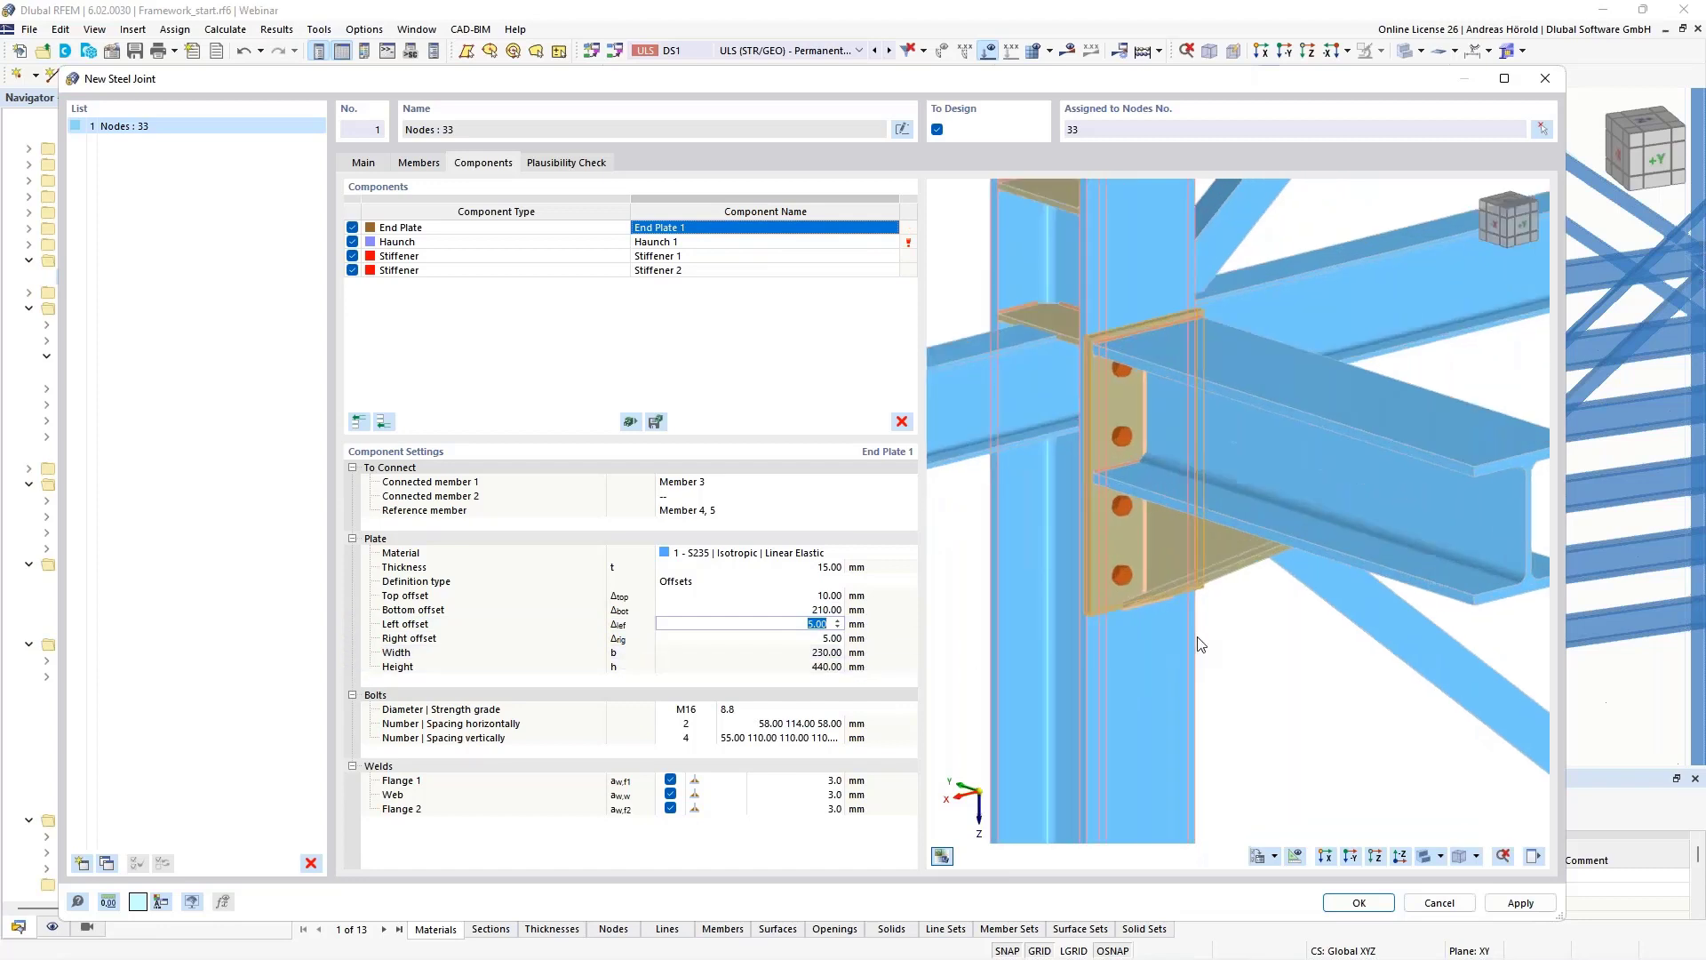
middle_drag(1058, 595, 1230, 603)
scroll(1111, 599, up, 4)
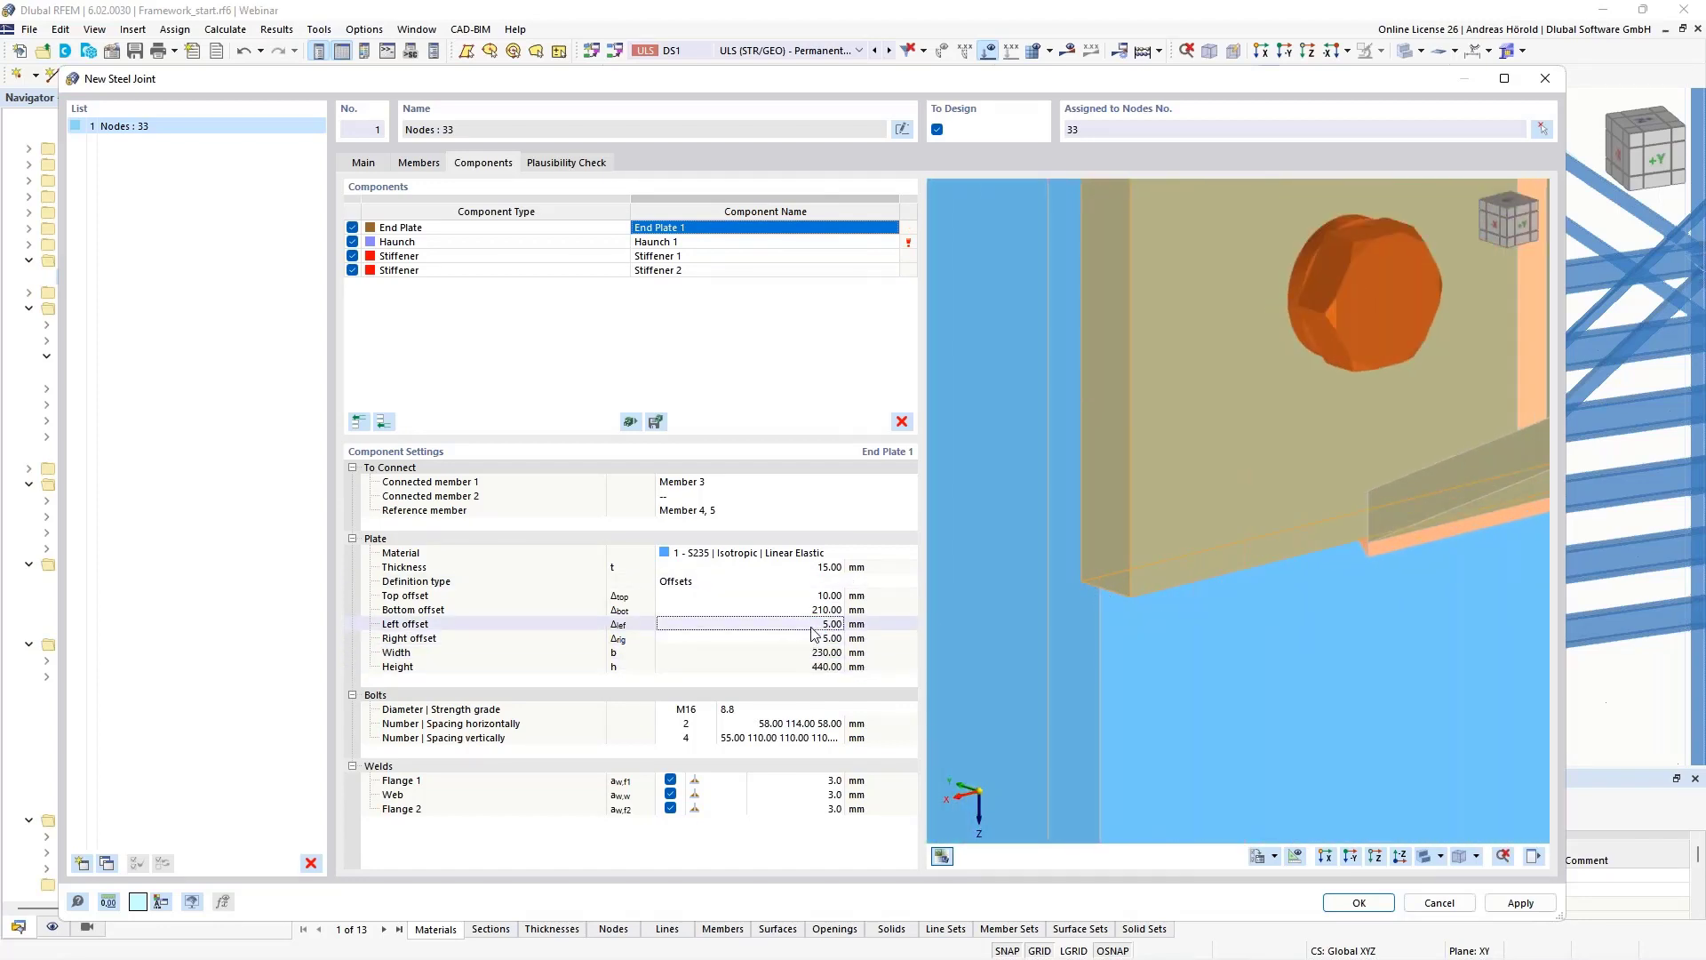
text(0)
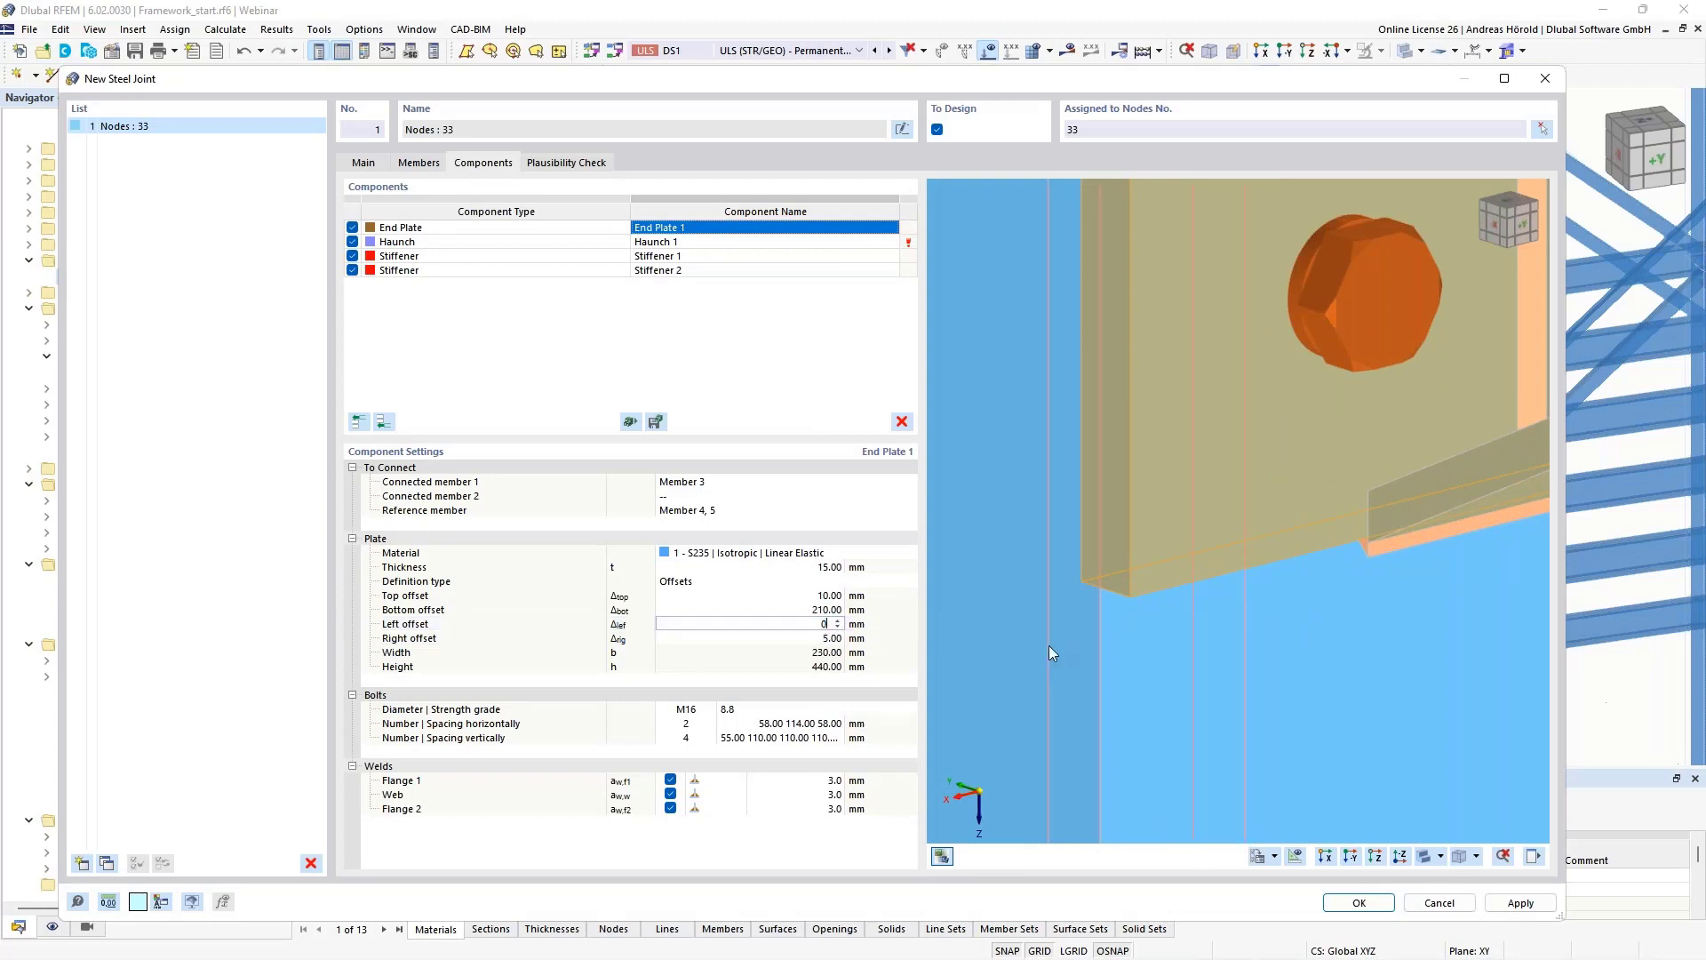
key(Tab)
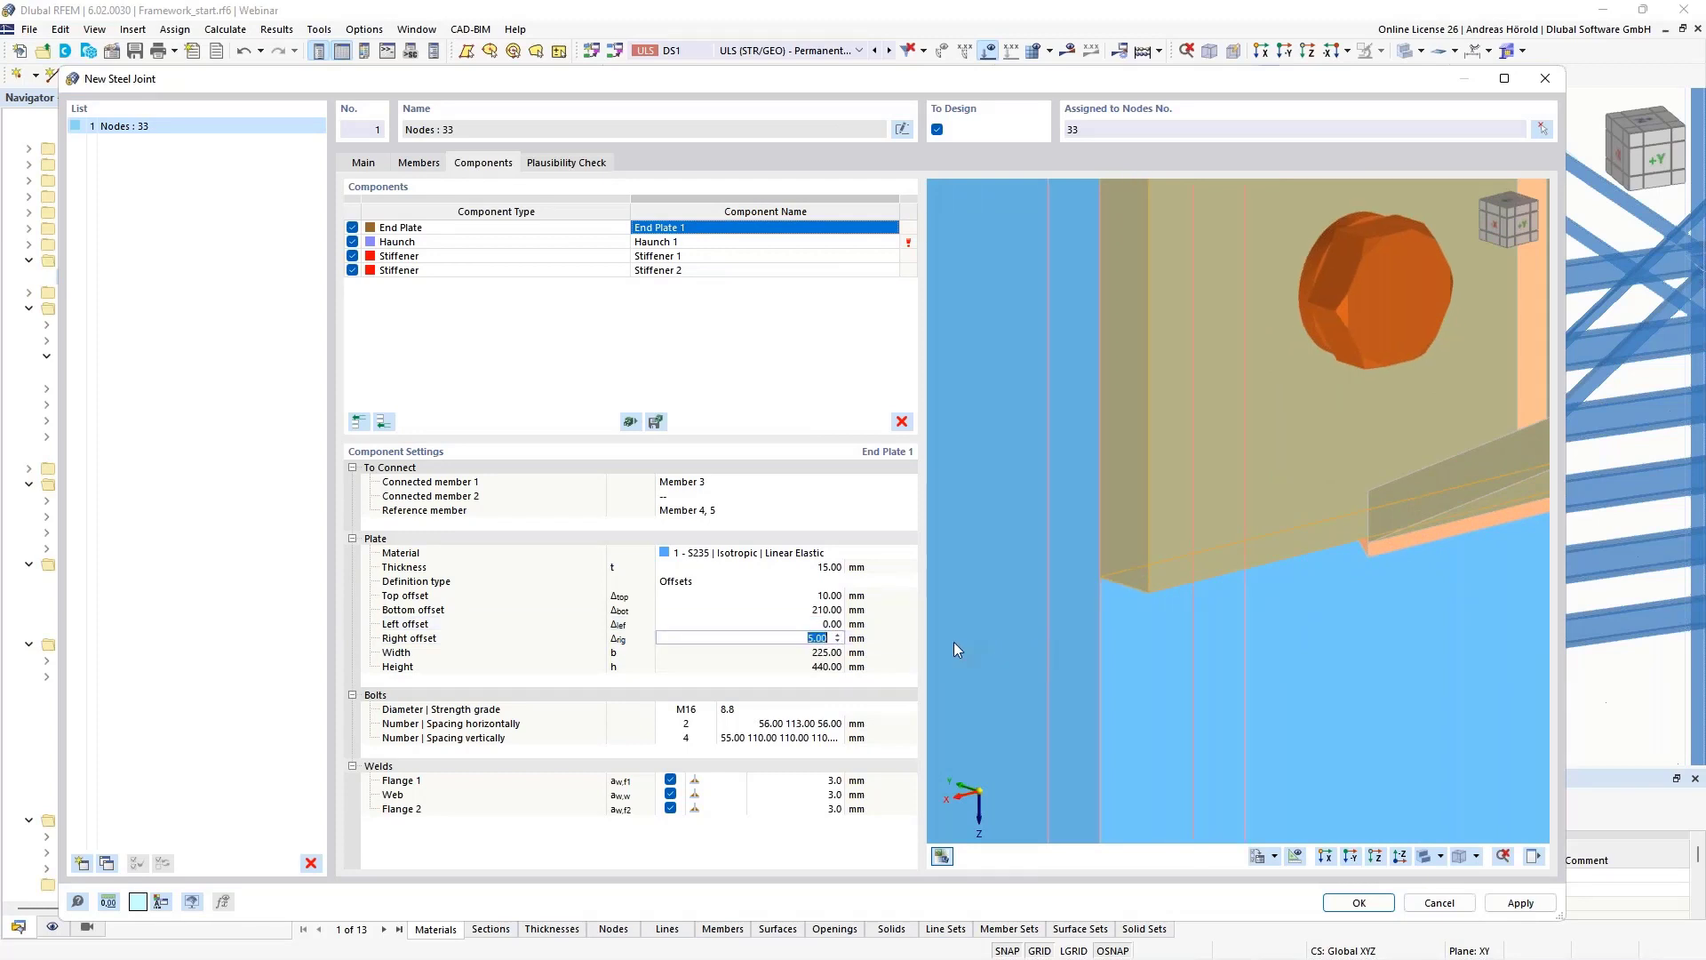
text(0)
key(Tab)
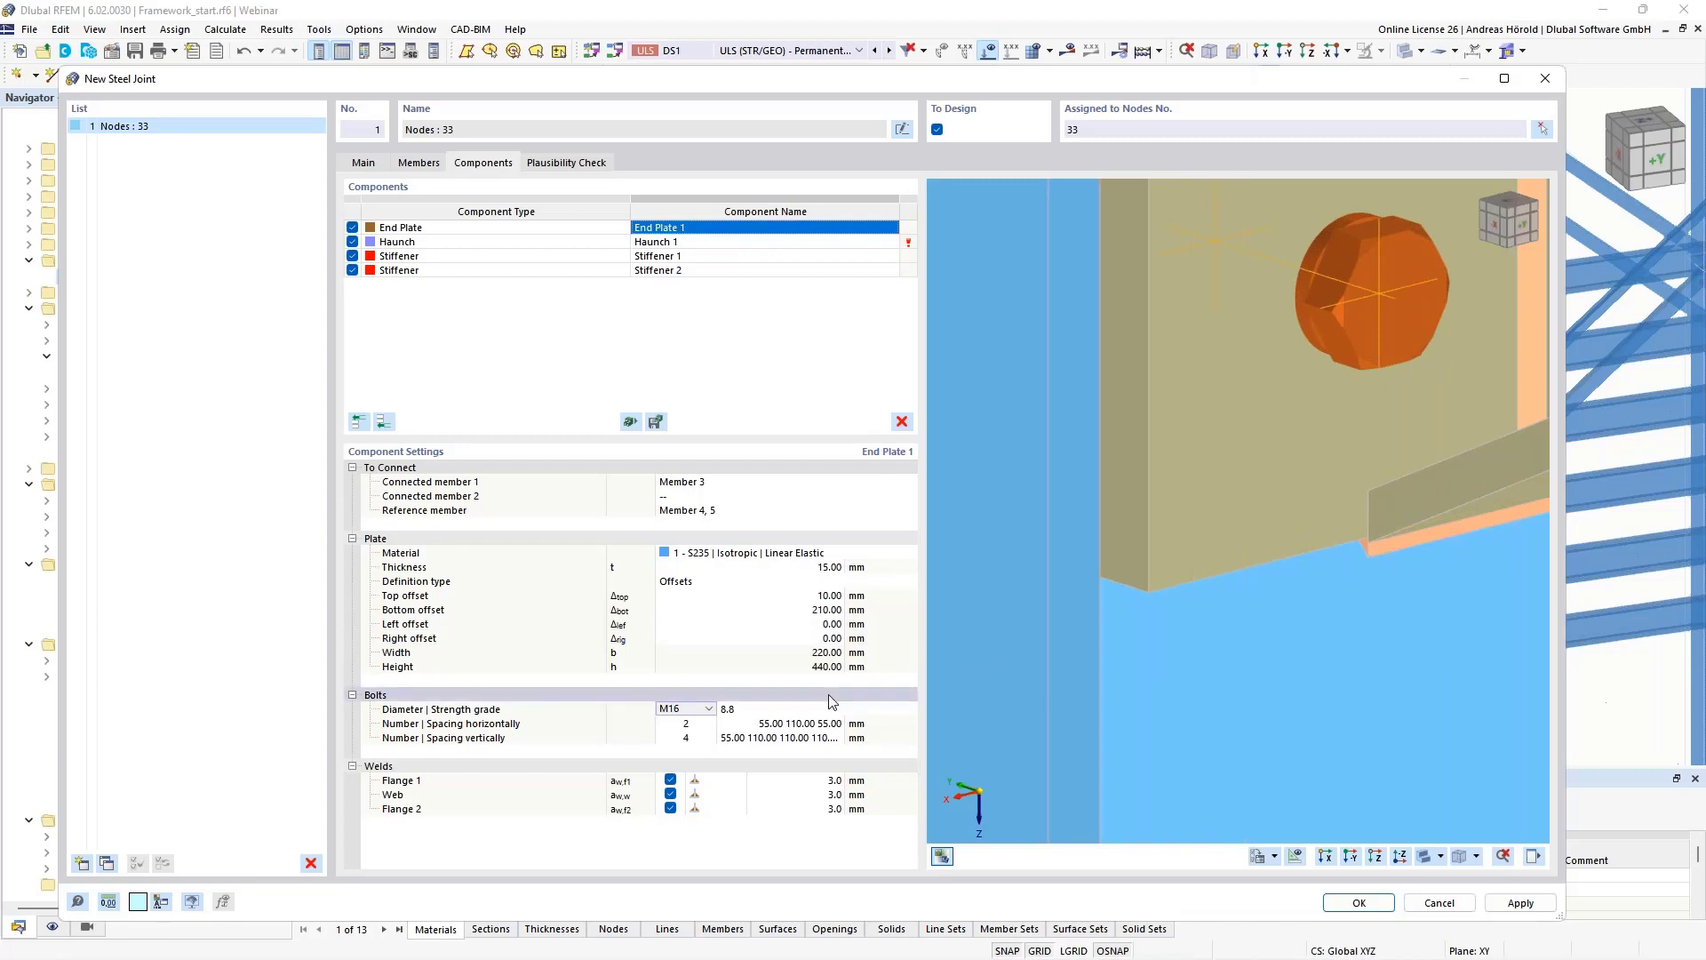
Change the end plate bolts to diameter M20 with strength grade 10.9.
scroll(1335, 592, down, 6)
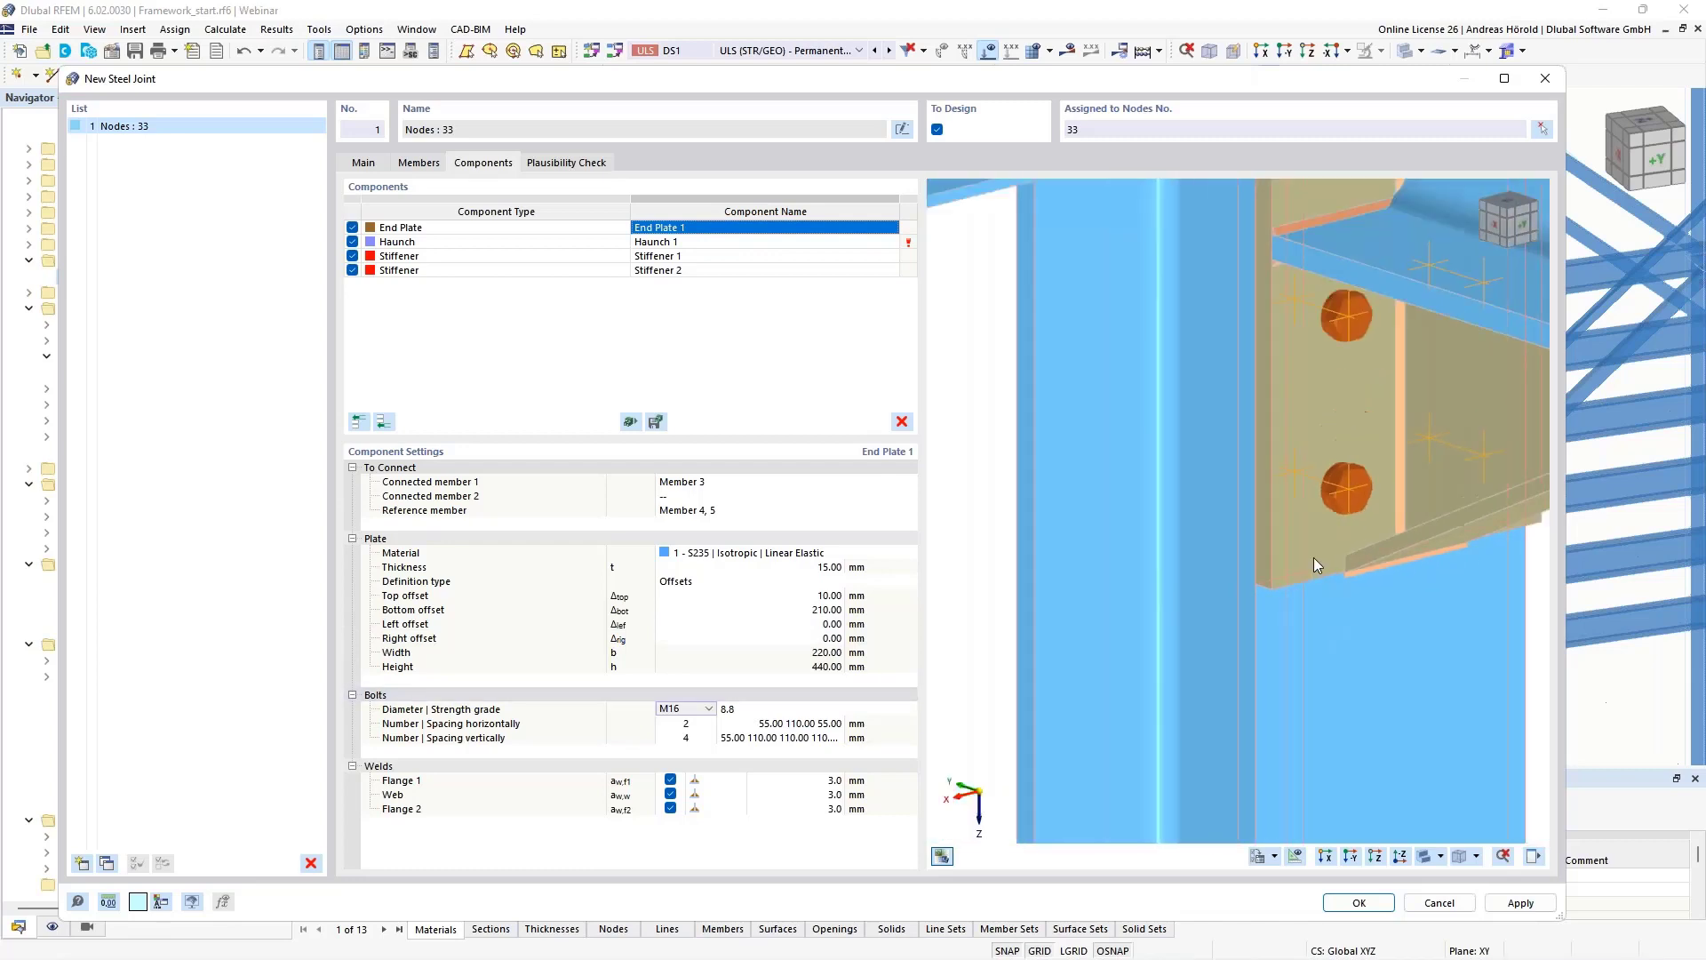
scroll(1242, 558, up, 2)
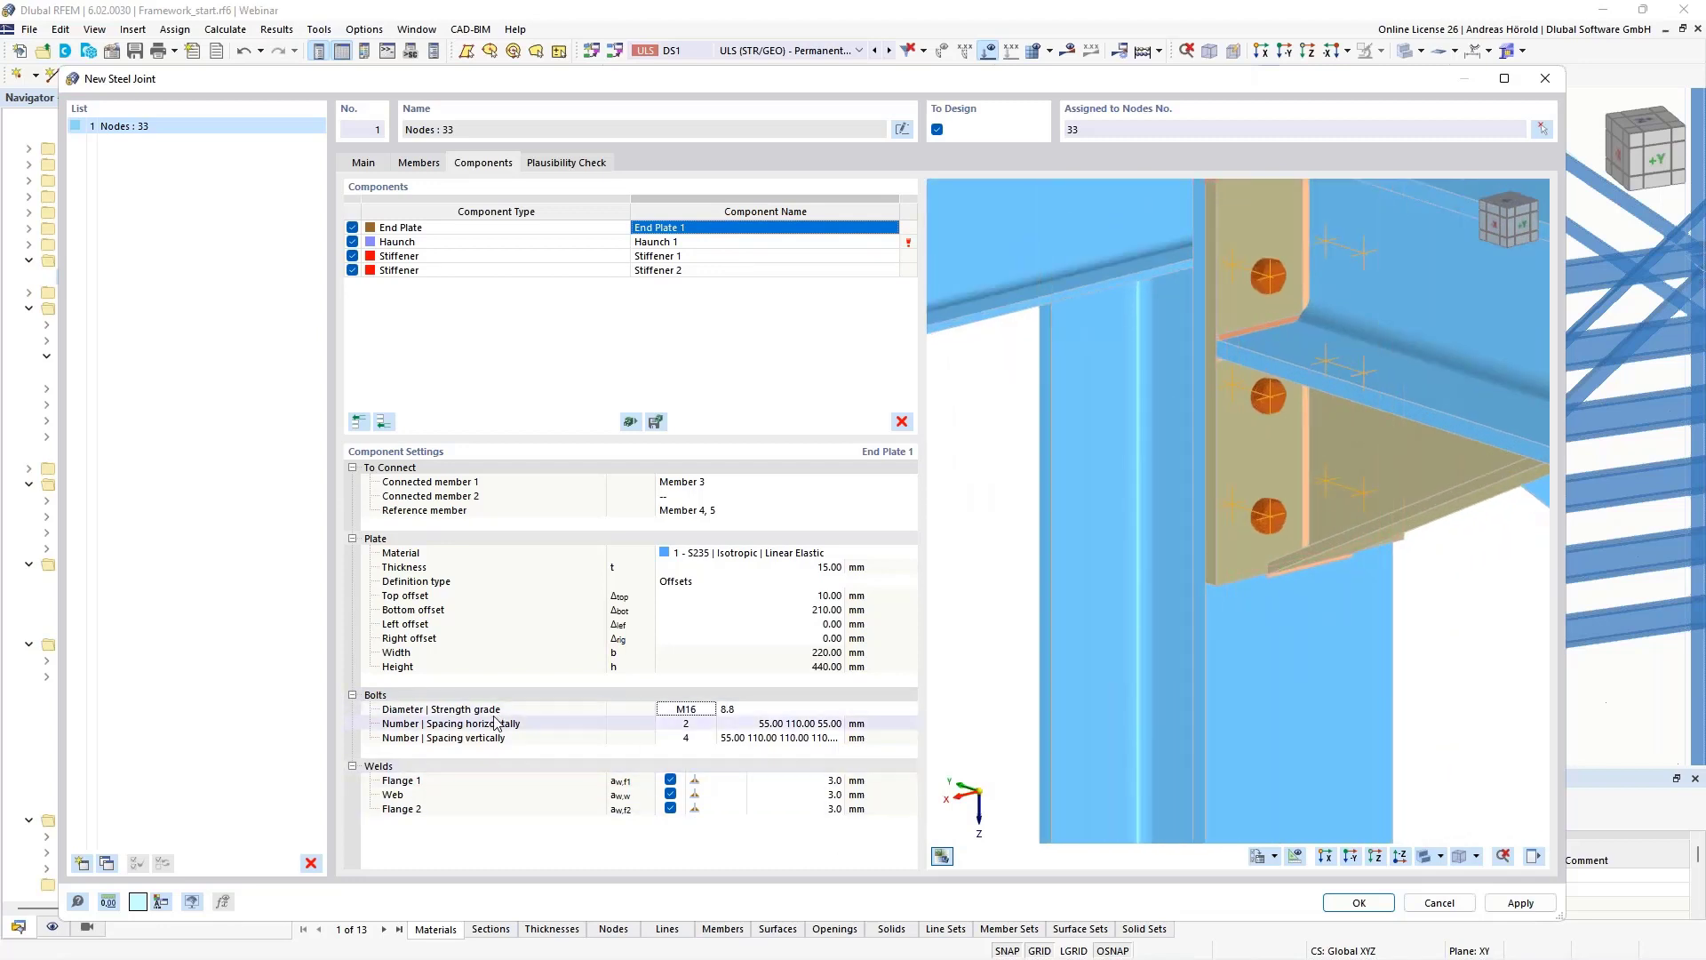
click(702, 713)
click(710, 710)
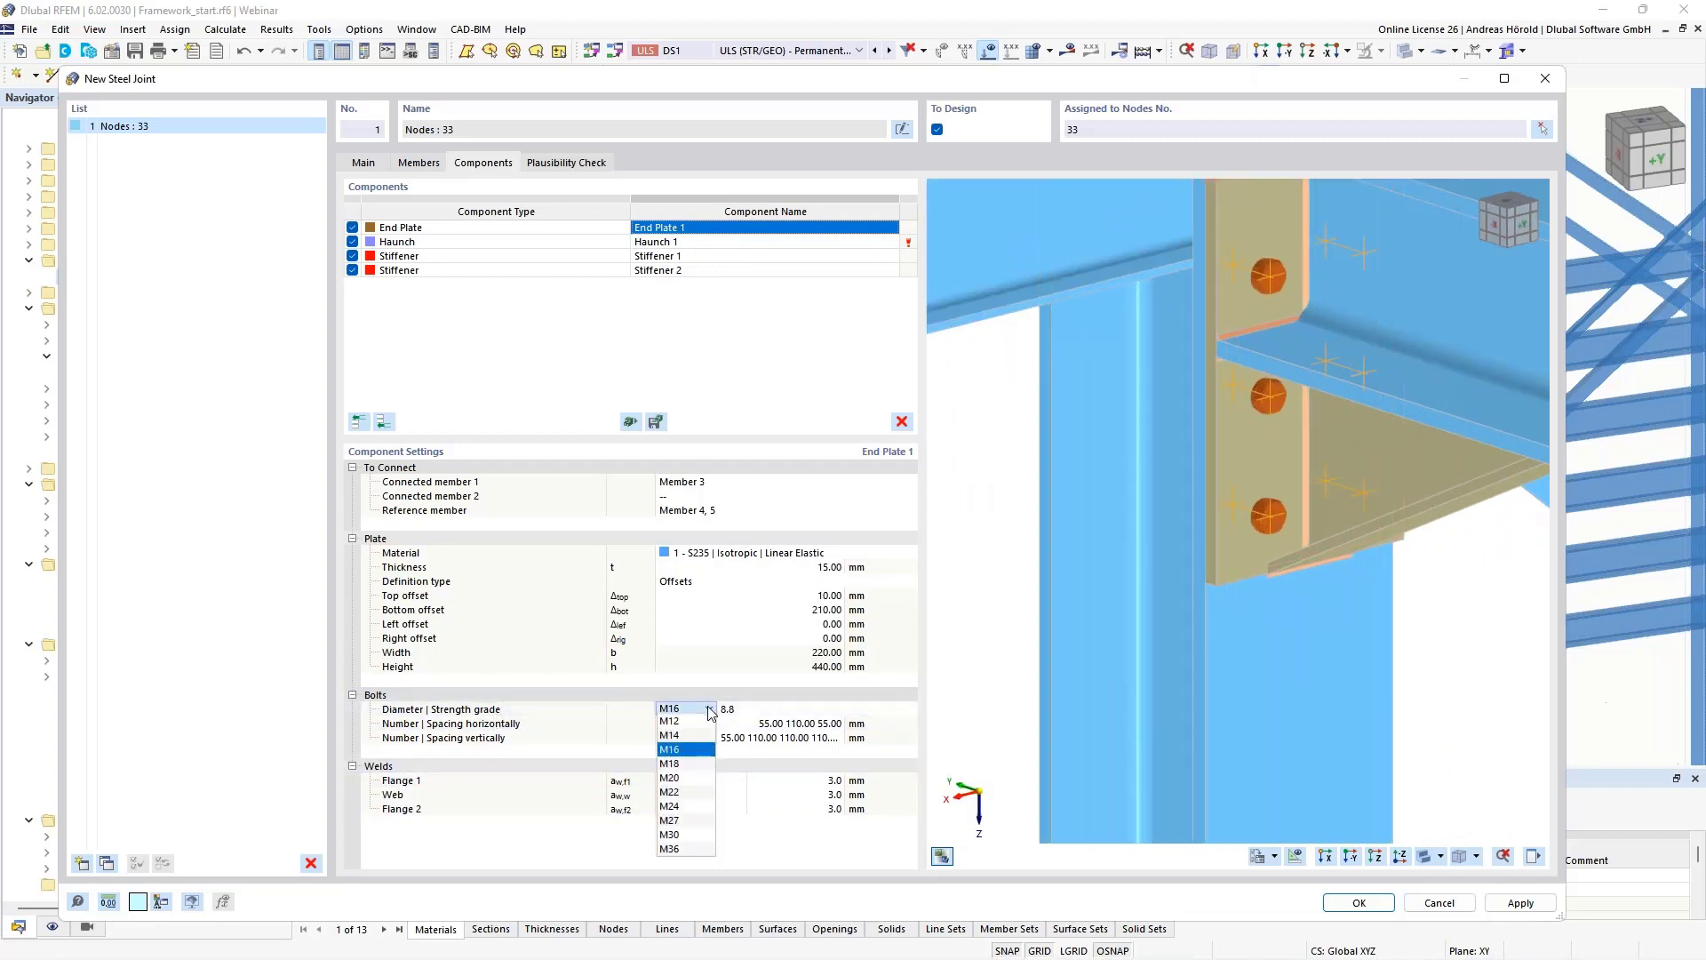
click(689, 780)
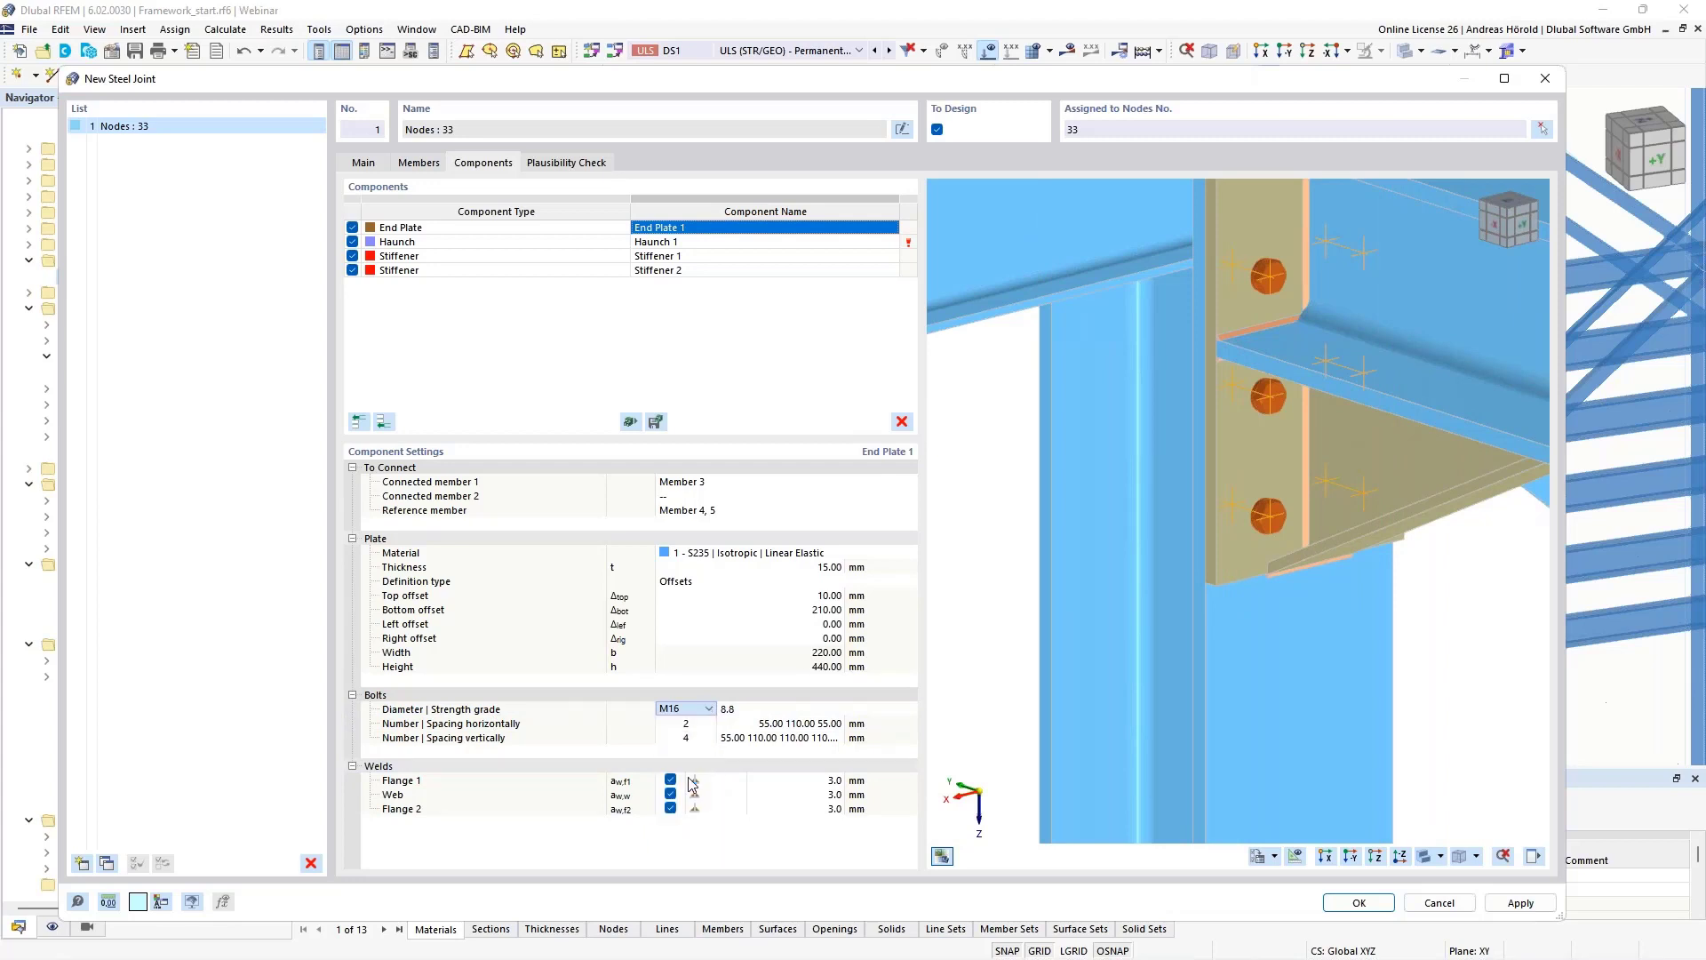
click(755, 713)
click(758, 713)
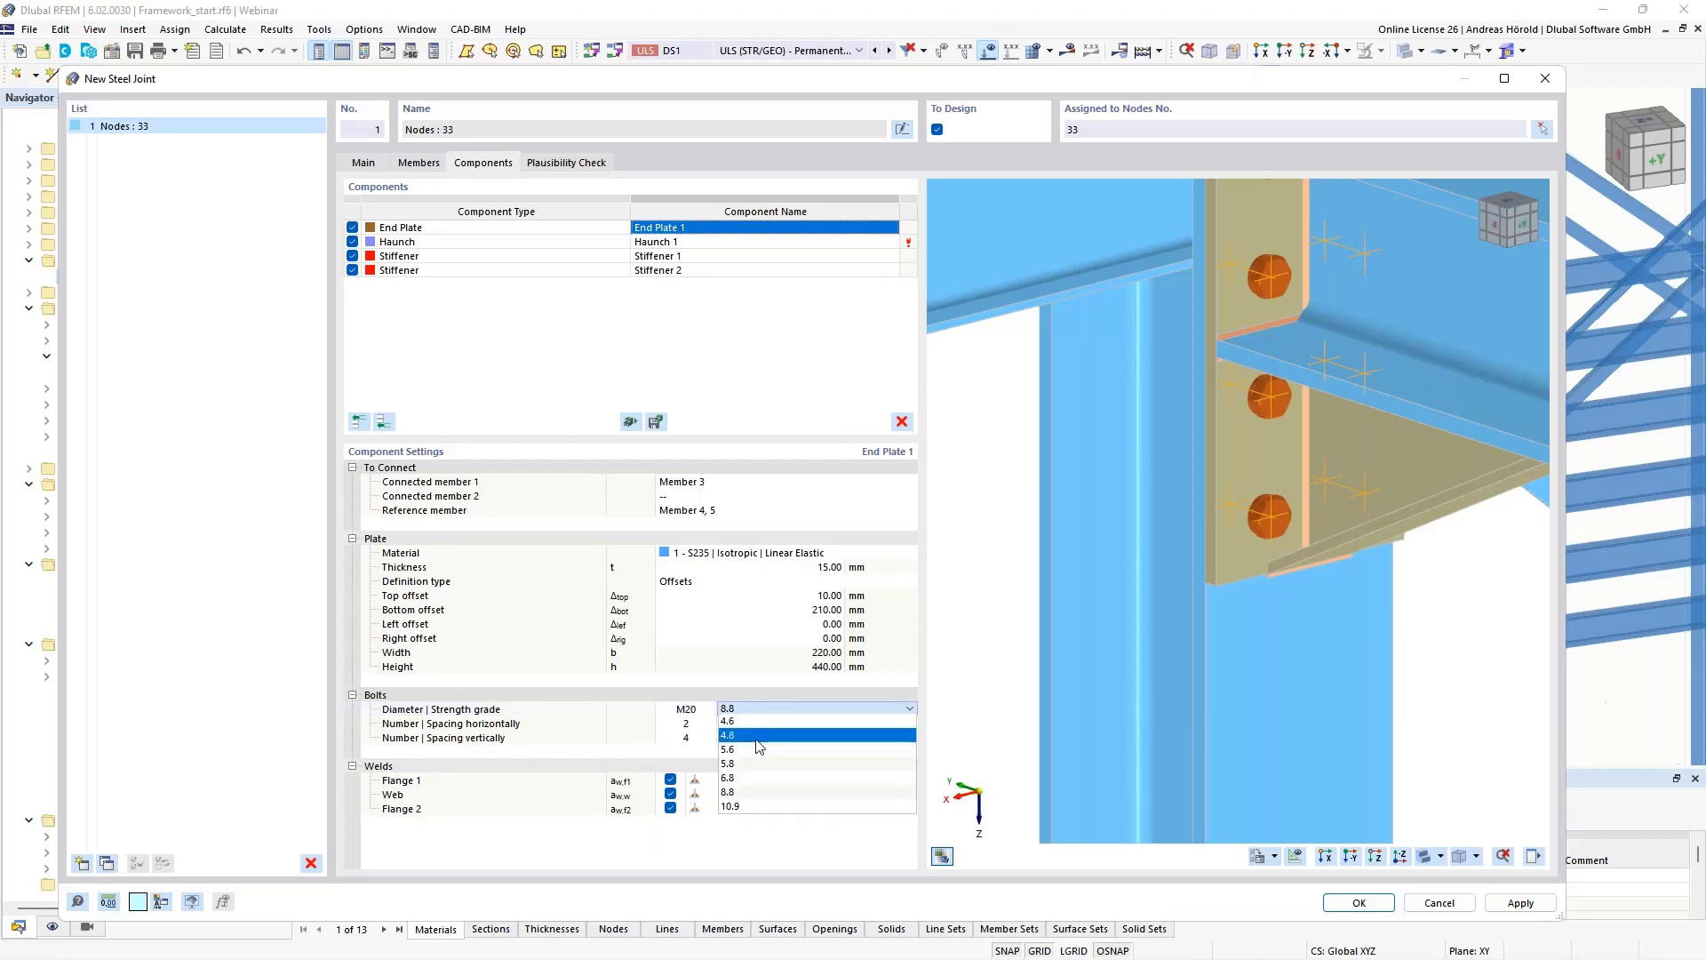
click(761, 792)
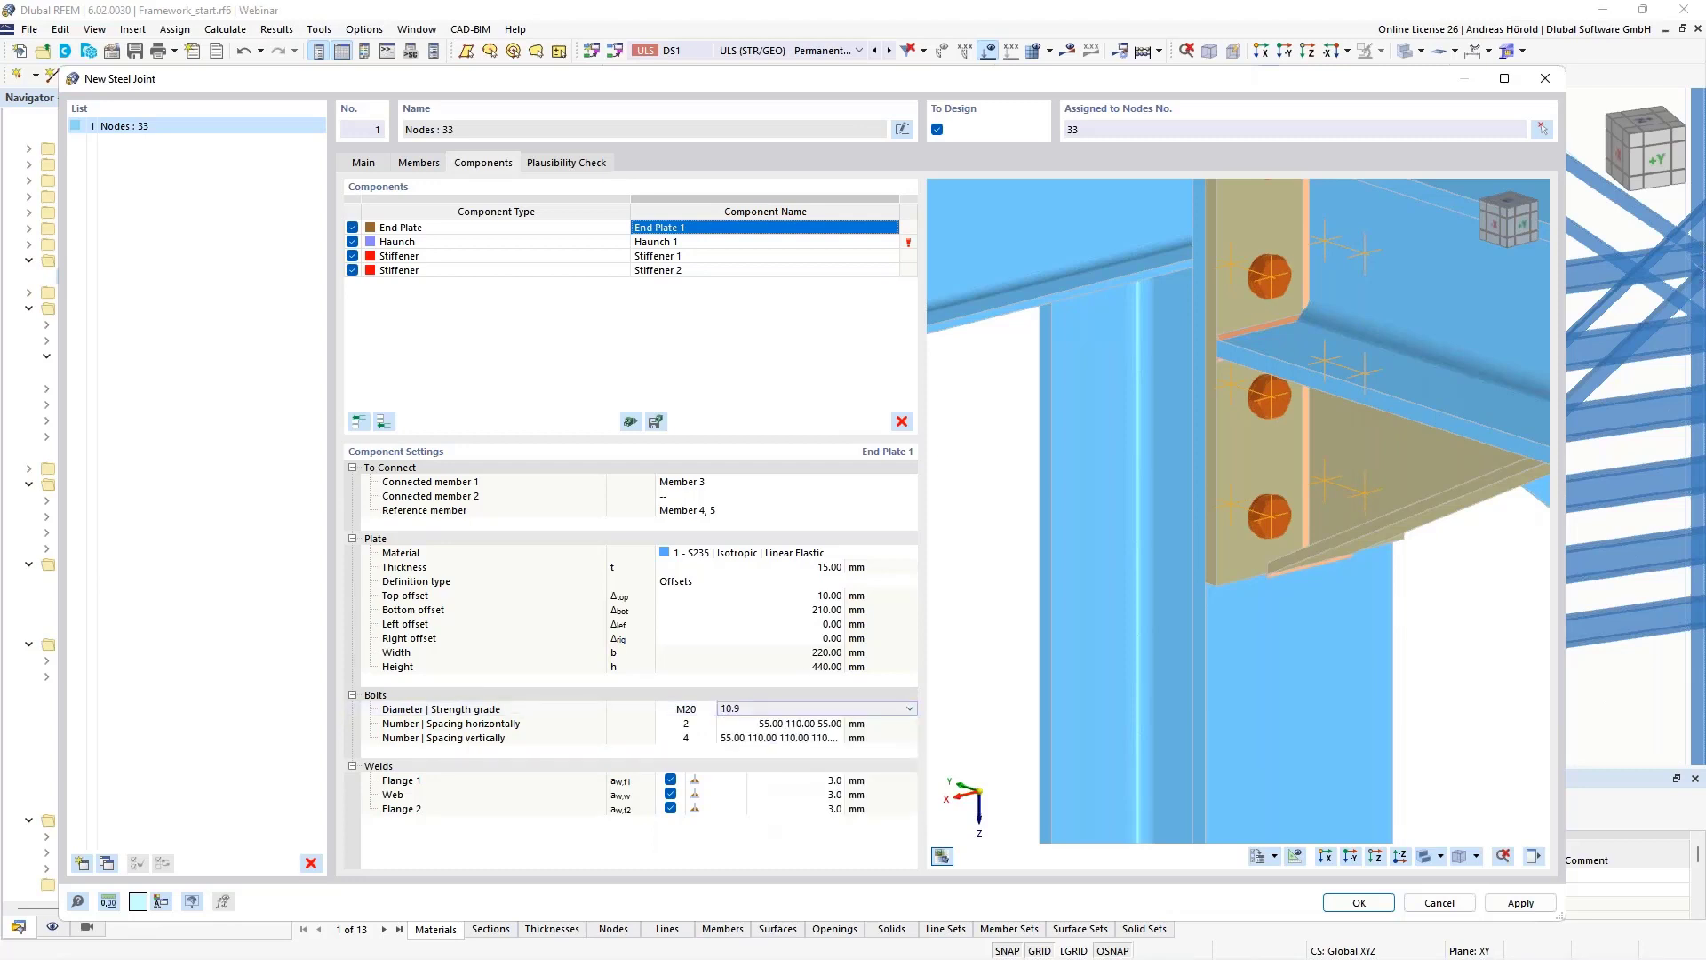
Reduce the number of vertical bolt rows in the end plate to 3.
click(772, 724)
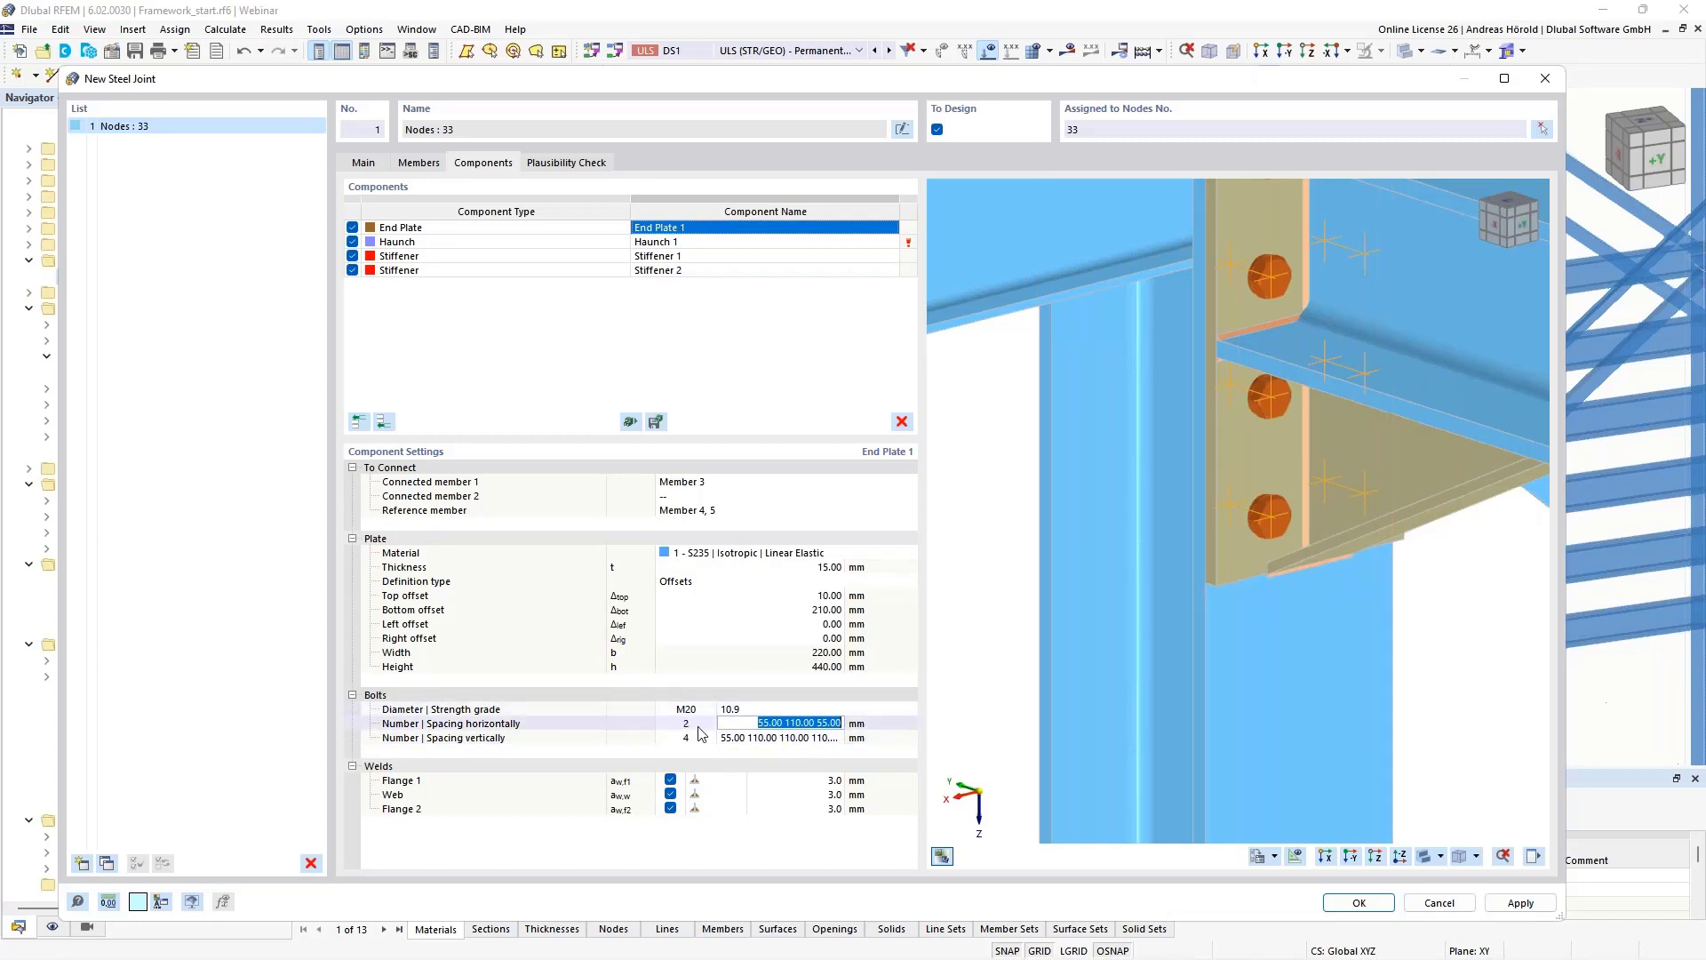
click(751, 739)
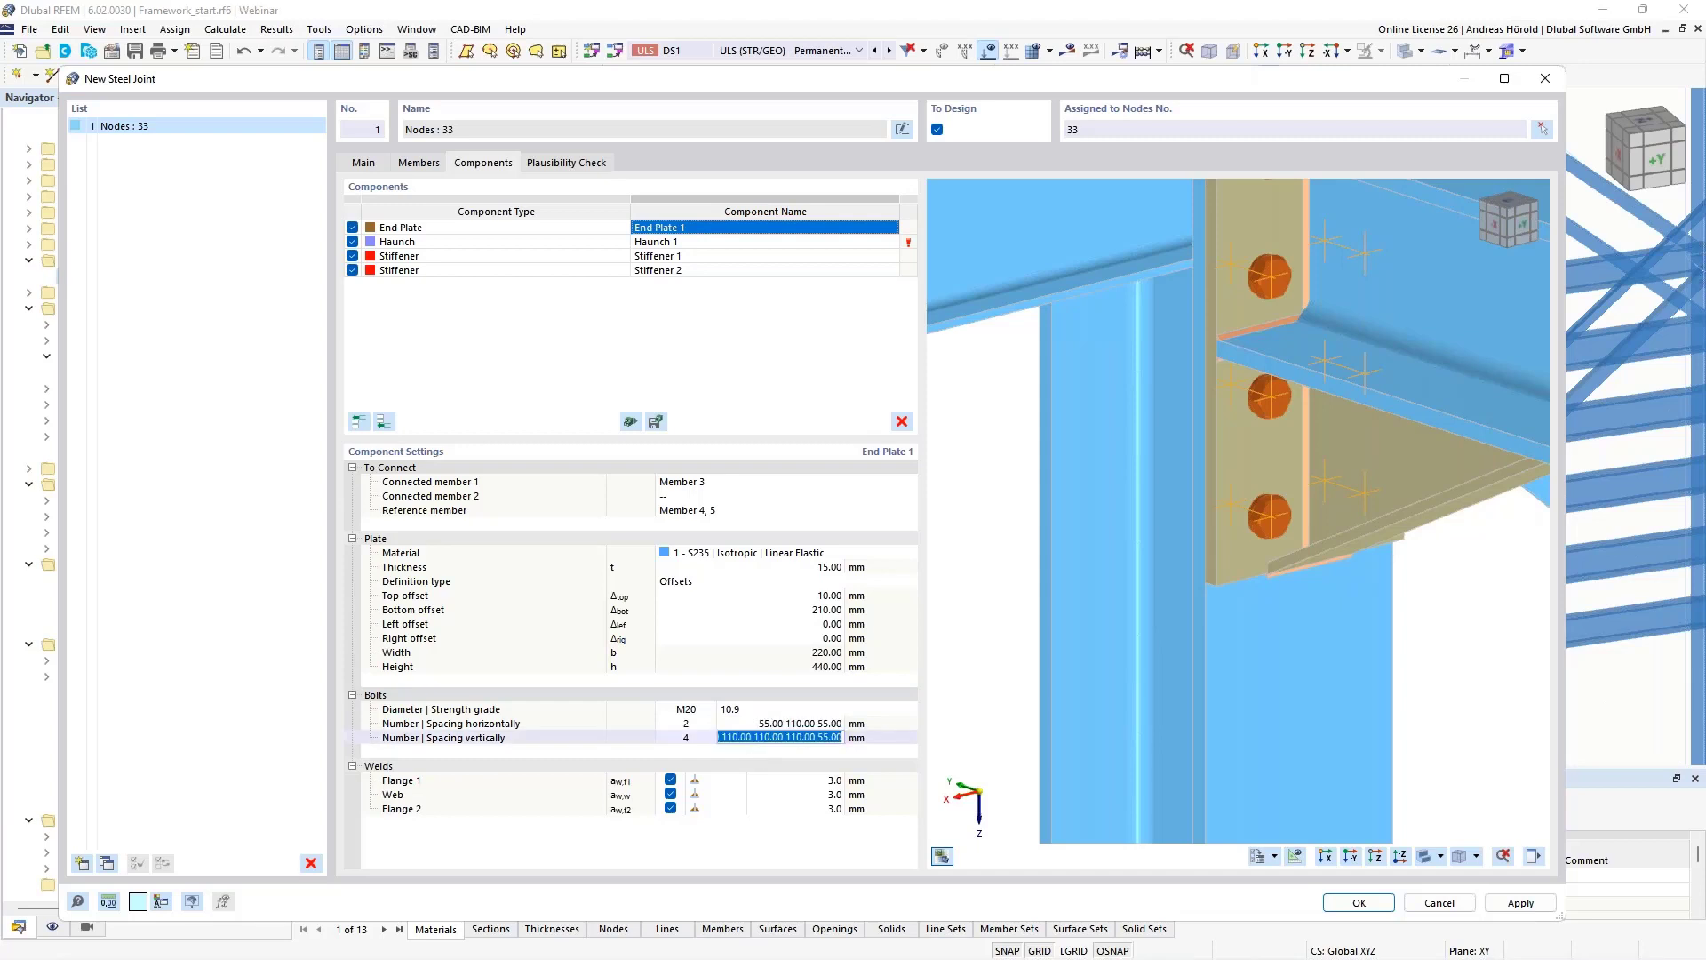
scroll(1299, 430, down, 3)
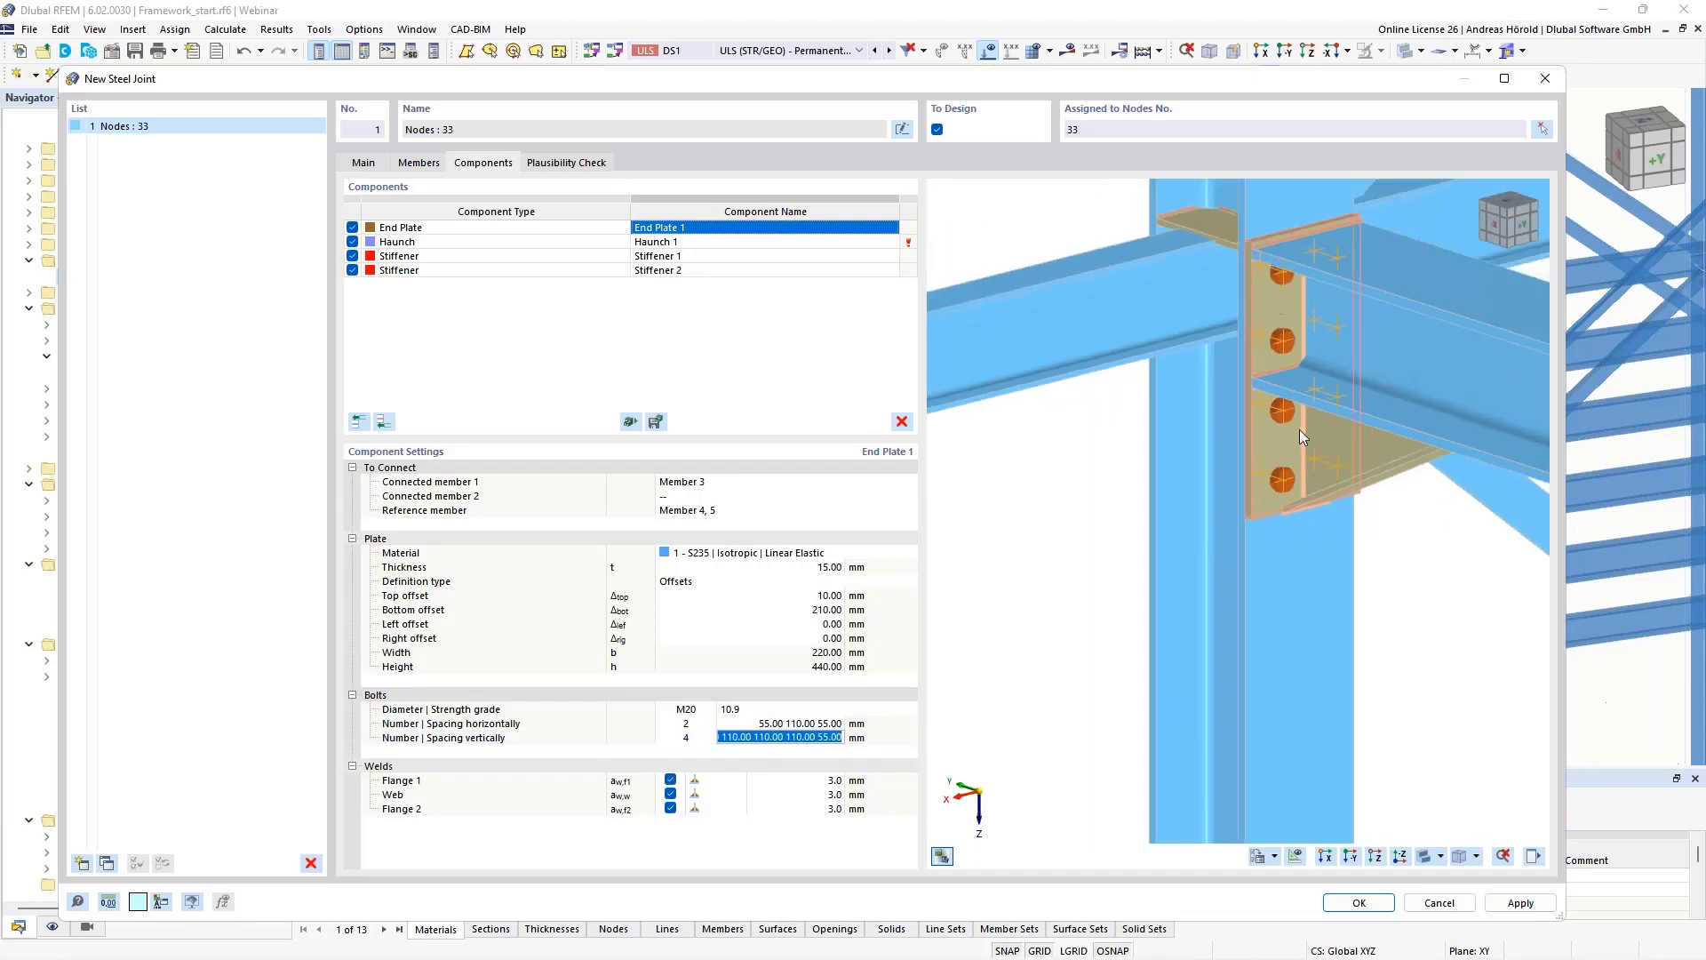
middle_drag(1300, 429, 1289, 470)
scroll(1267, 403, up, 3)
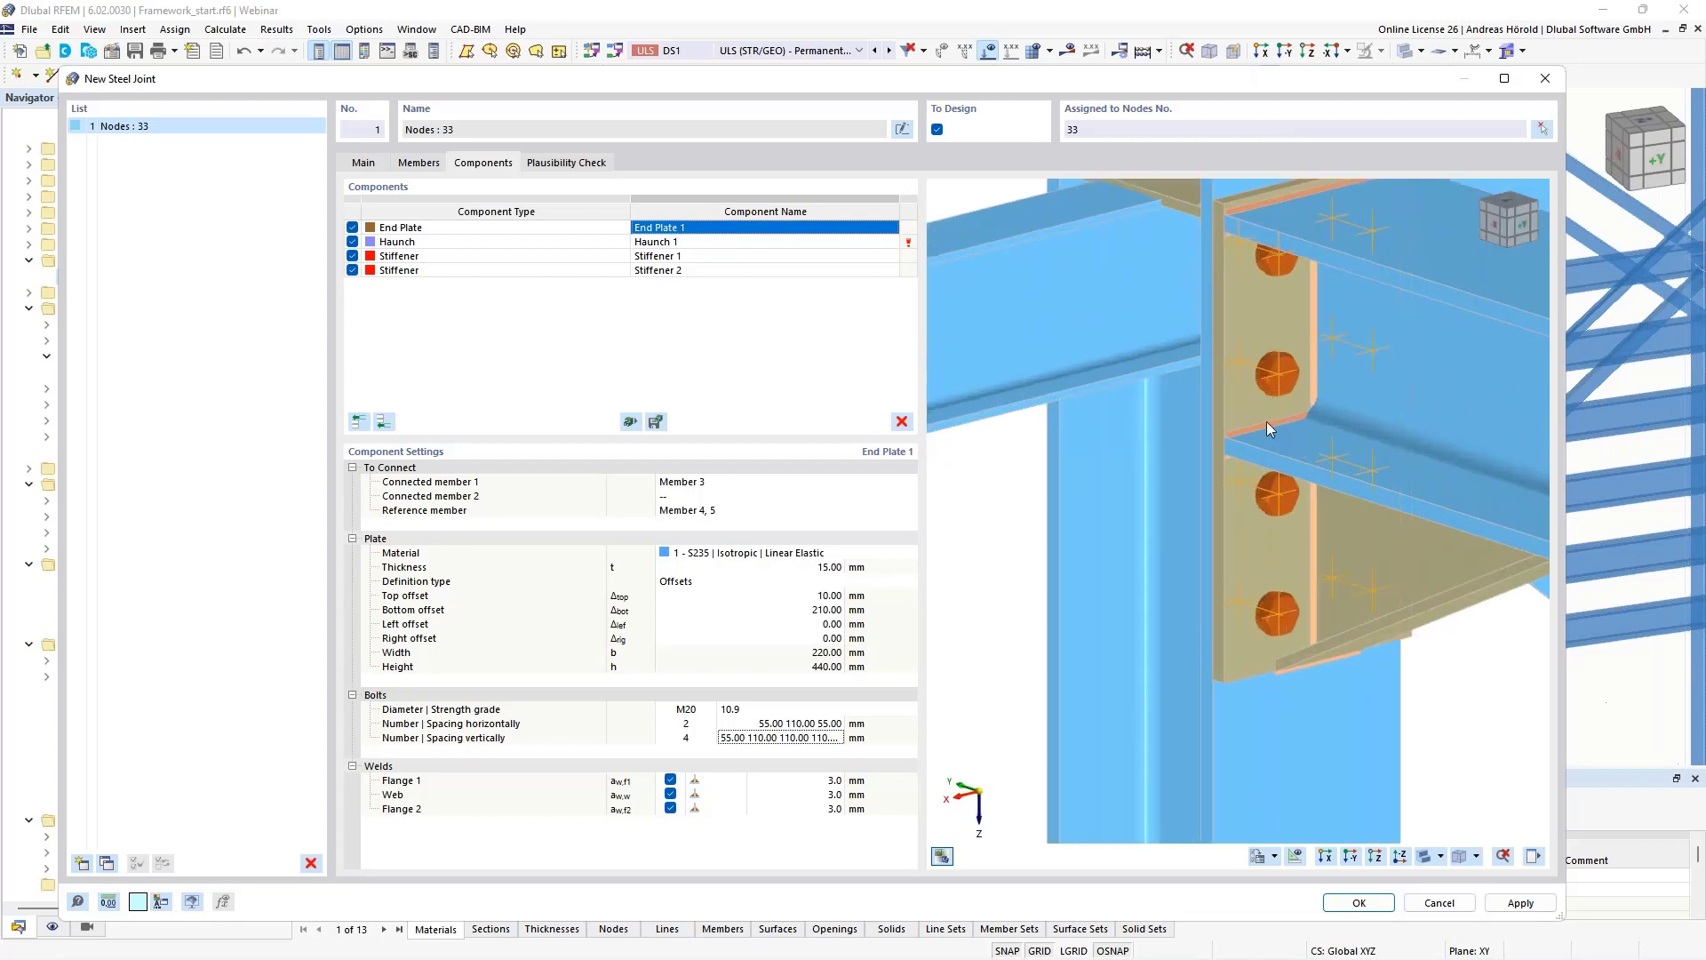
click(686, 738)
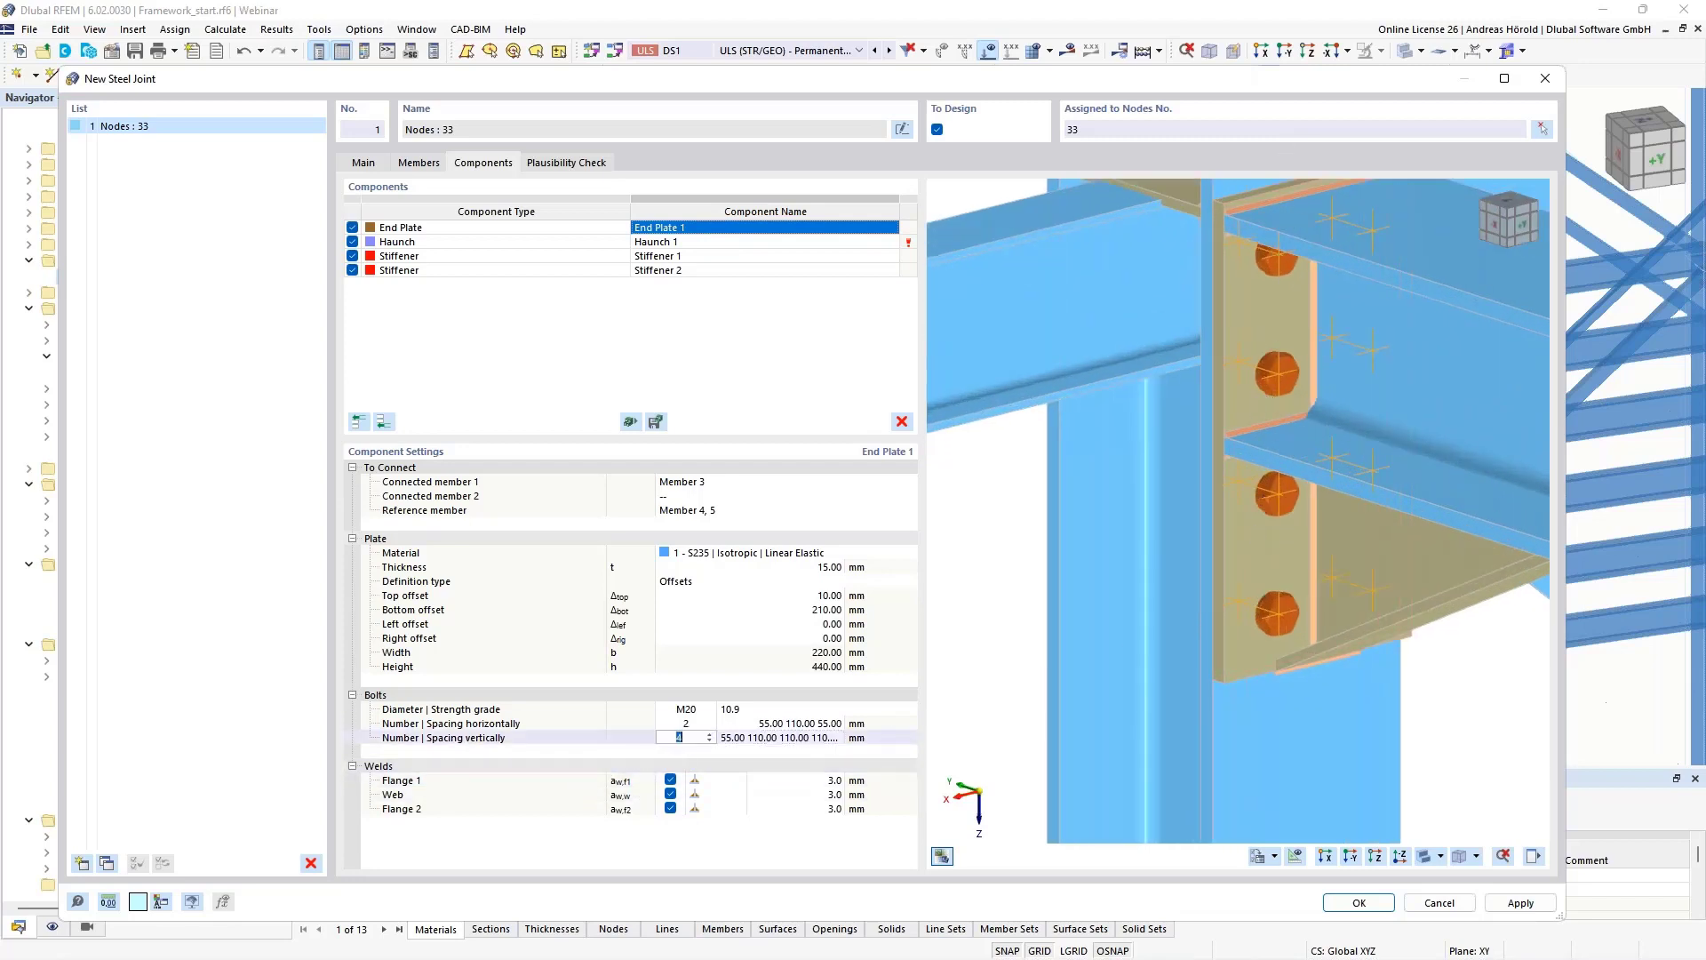
click(710, 742)
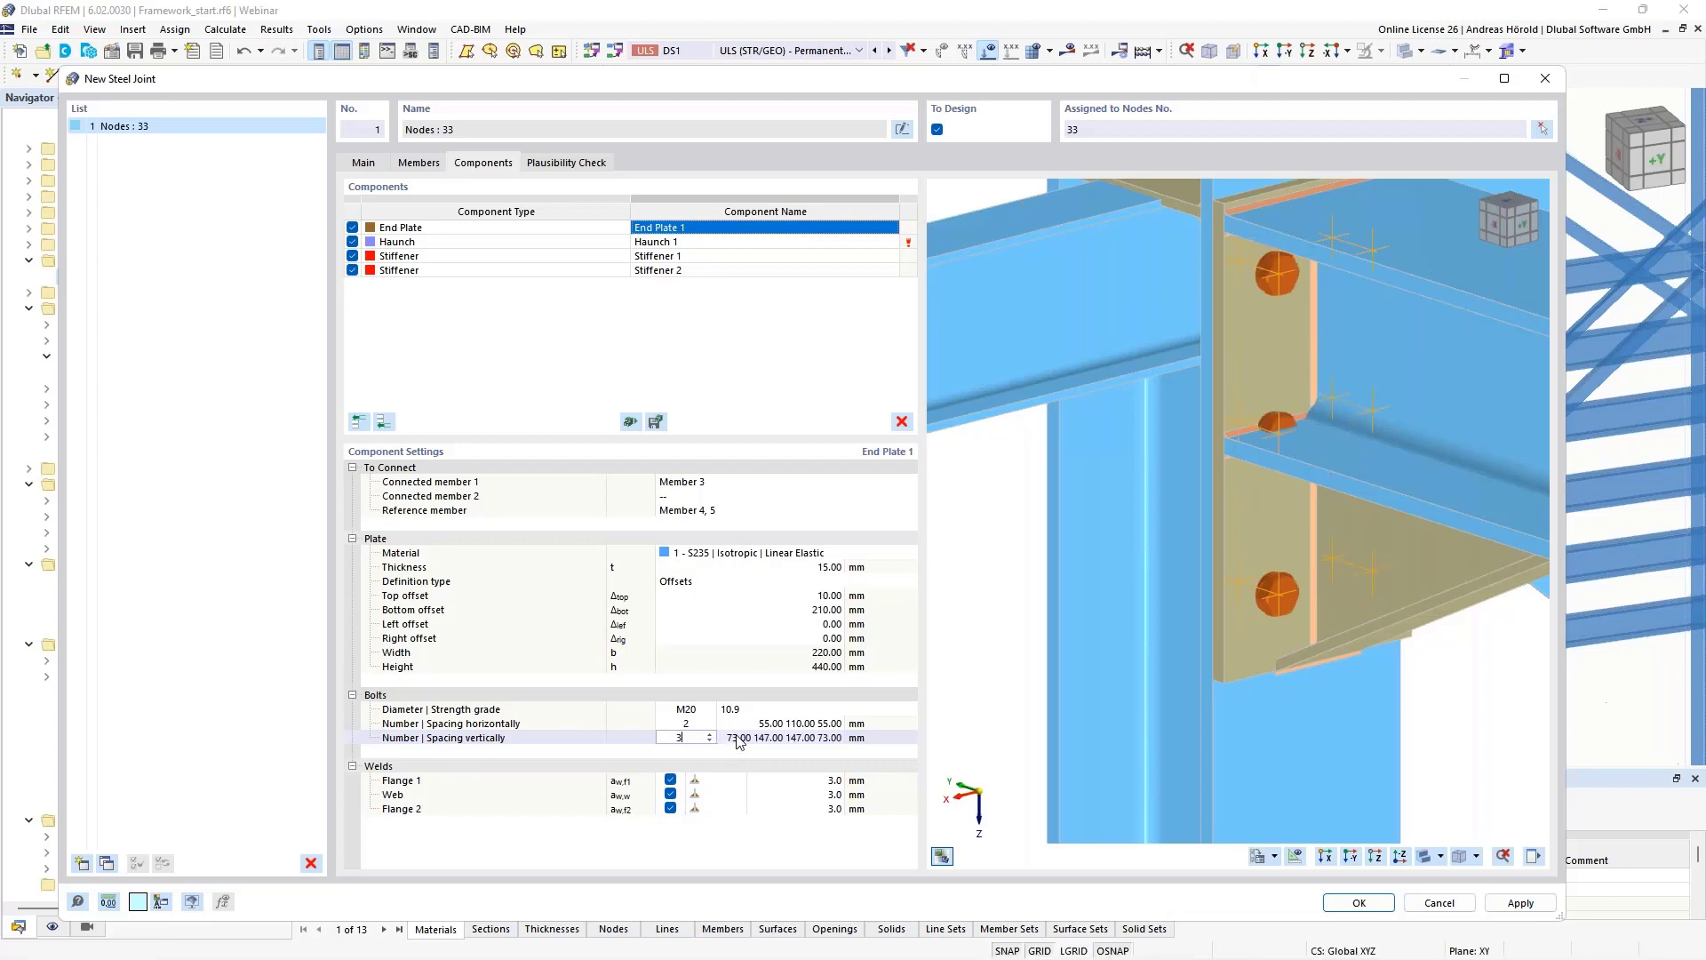
Set the end plate's vertical bolt spacings to 70, 95 and 150 mm.
key(Tab)
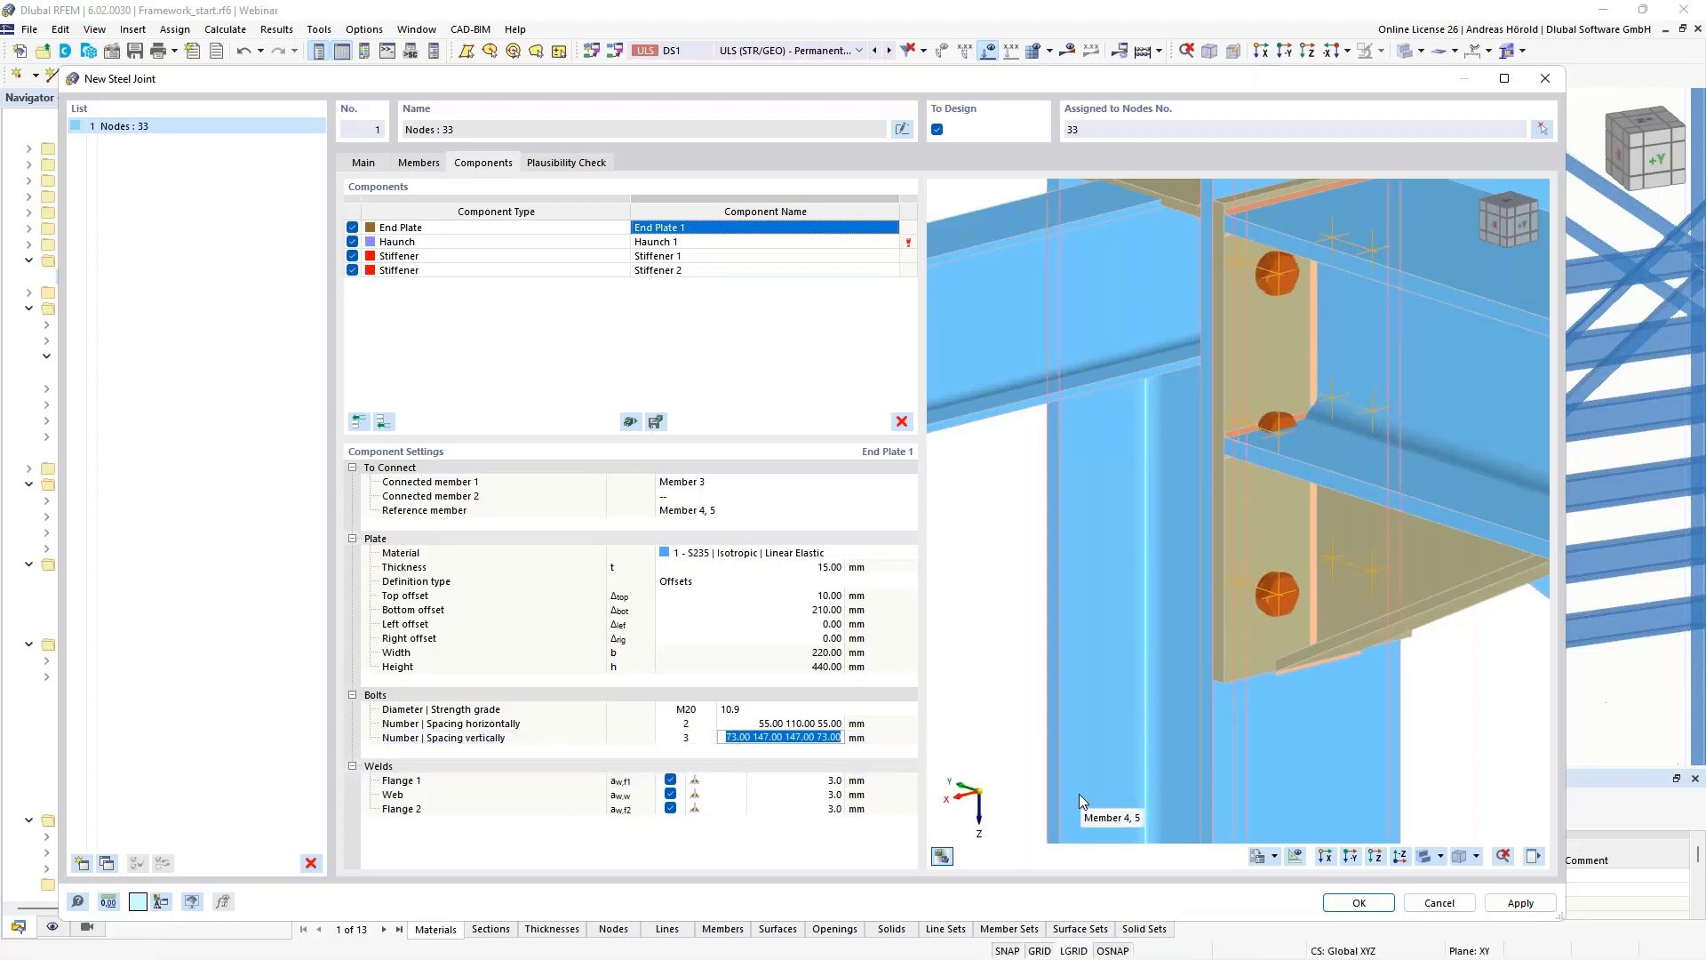
text(7)
text(0 95)
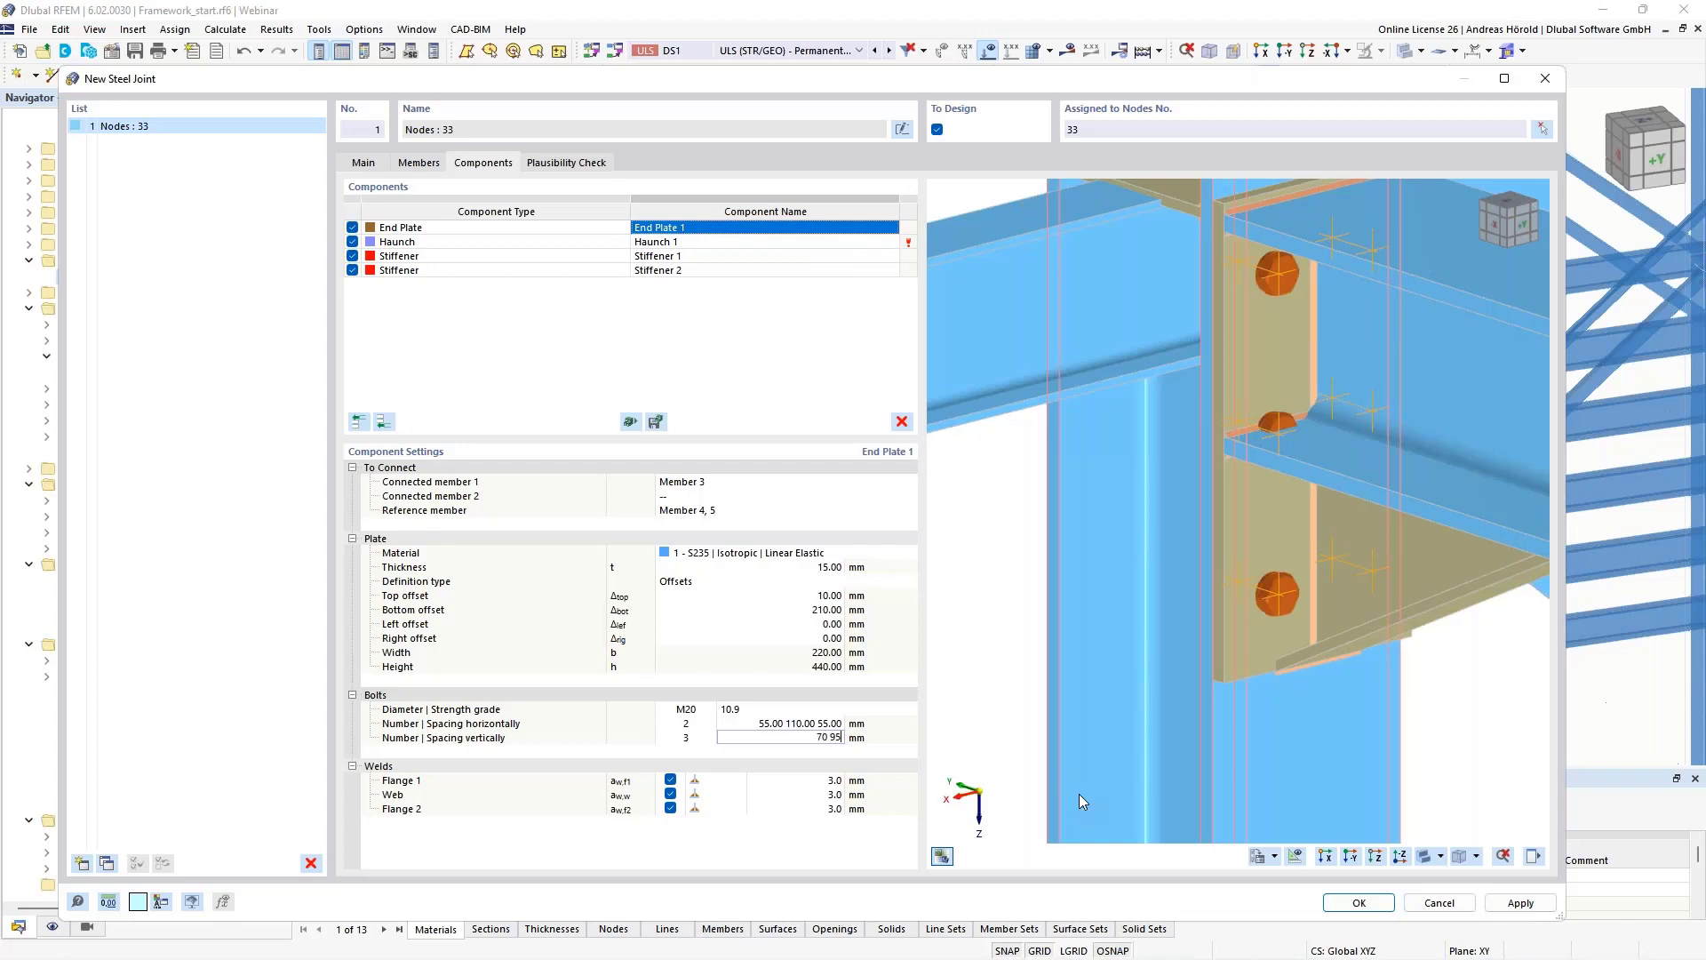
text( 150)
key(Return)
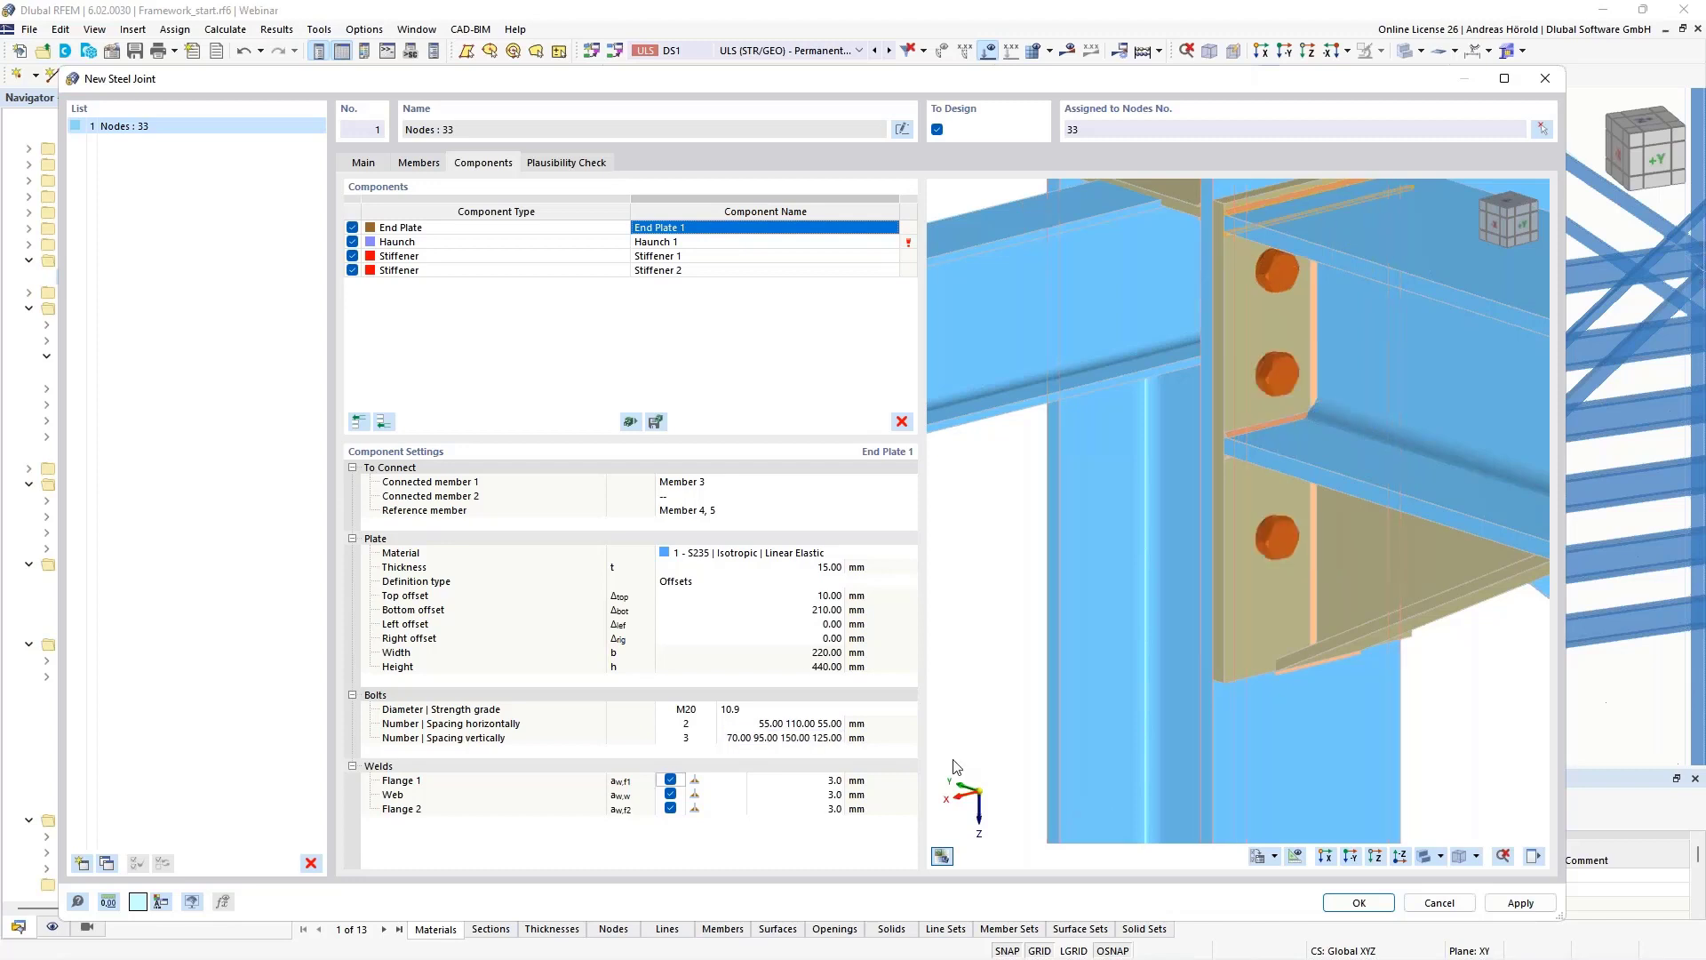
Set the end plate weld sizes to 6 mm for both flanges and 4 mm for the web.
click(737, 781)
click(738, 780)
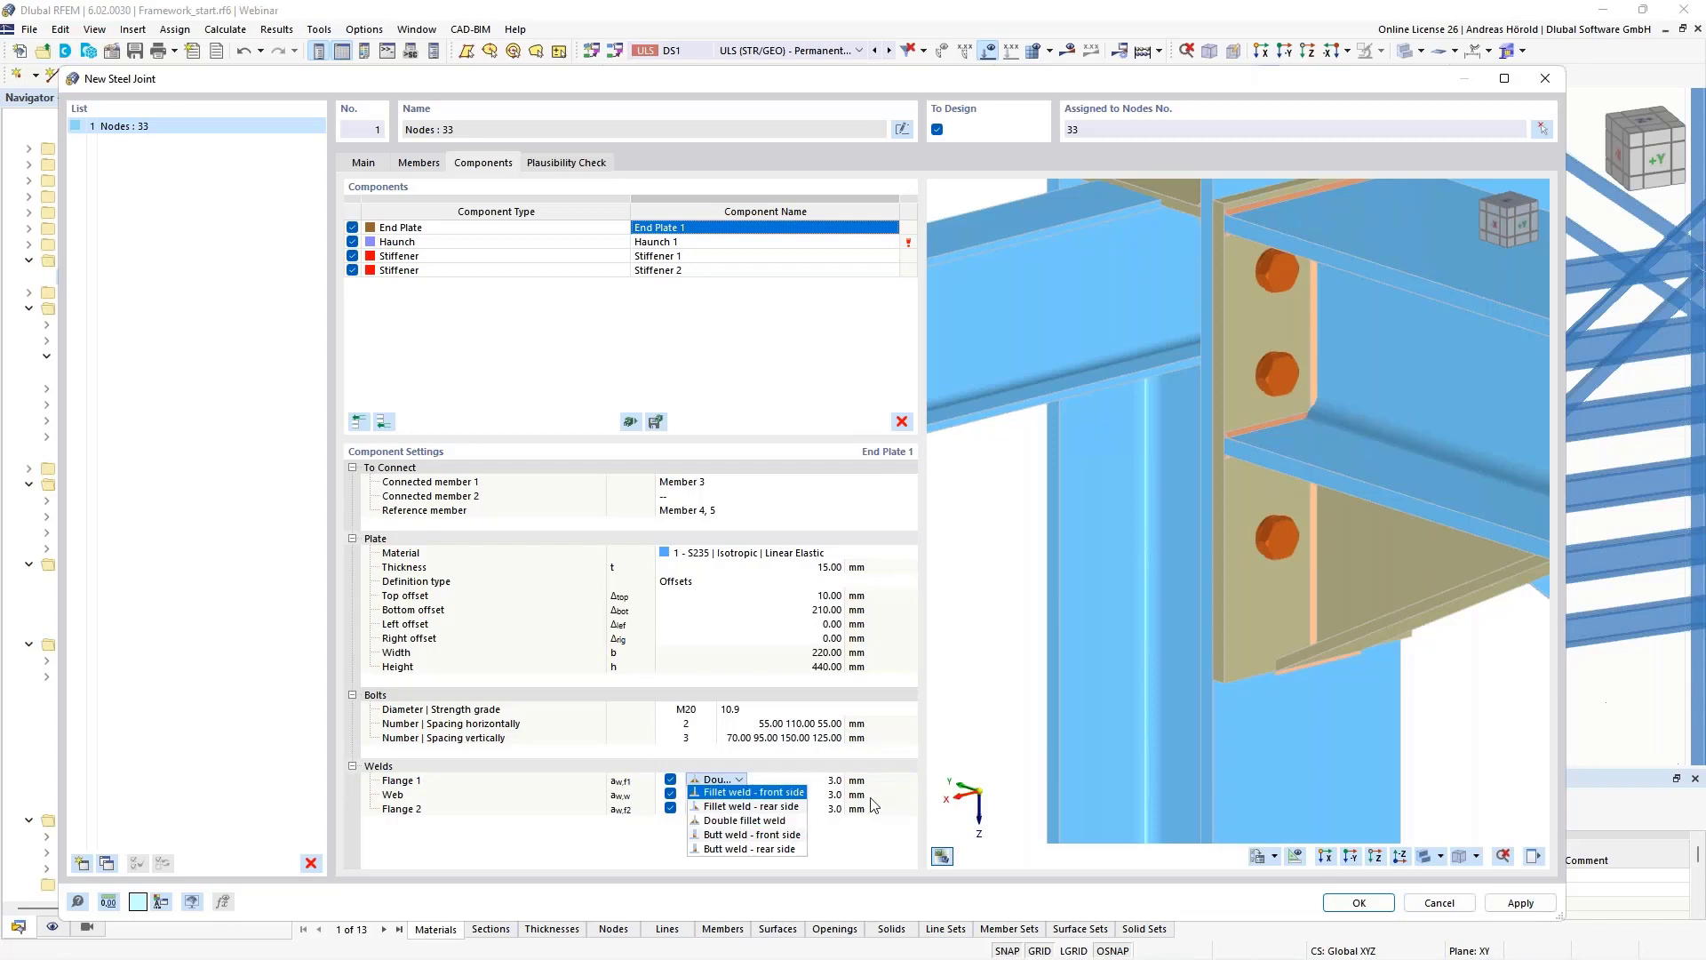
click(835, 783)
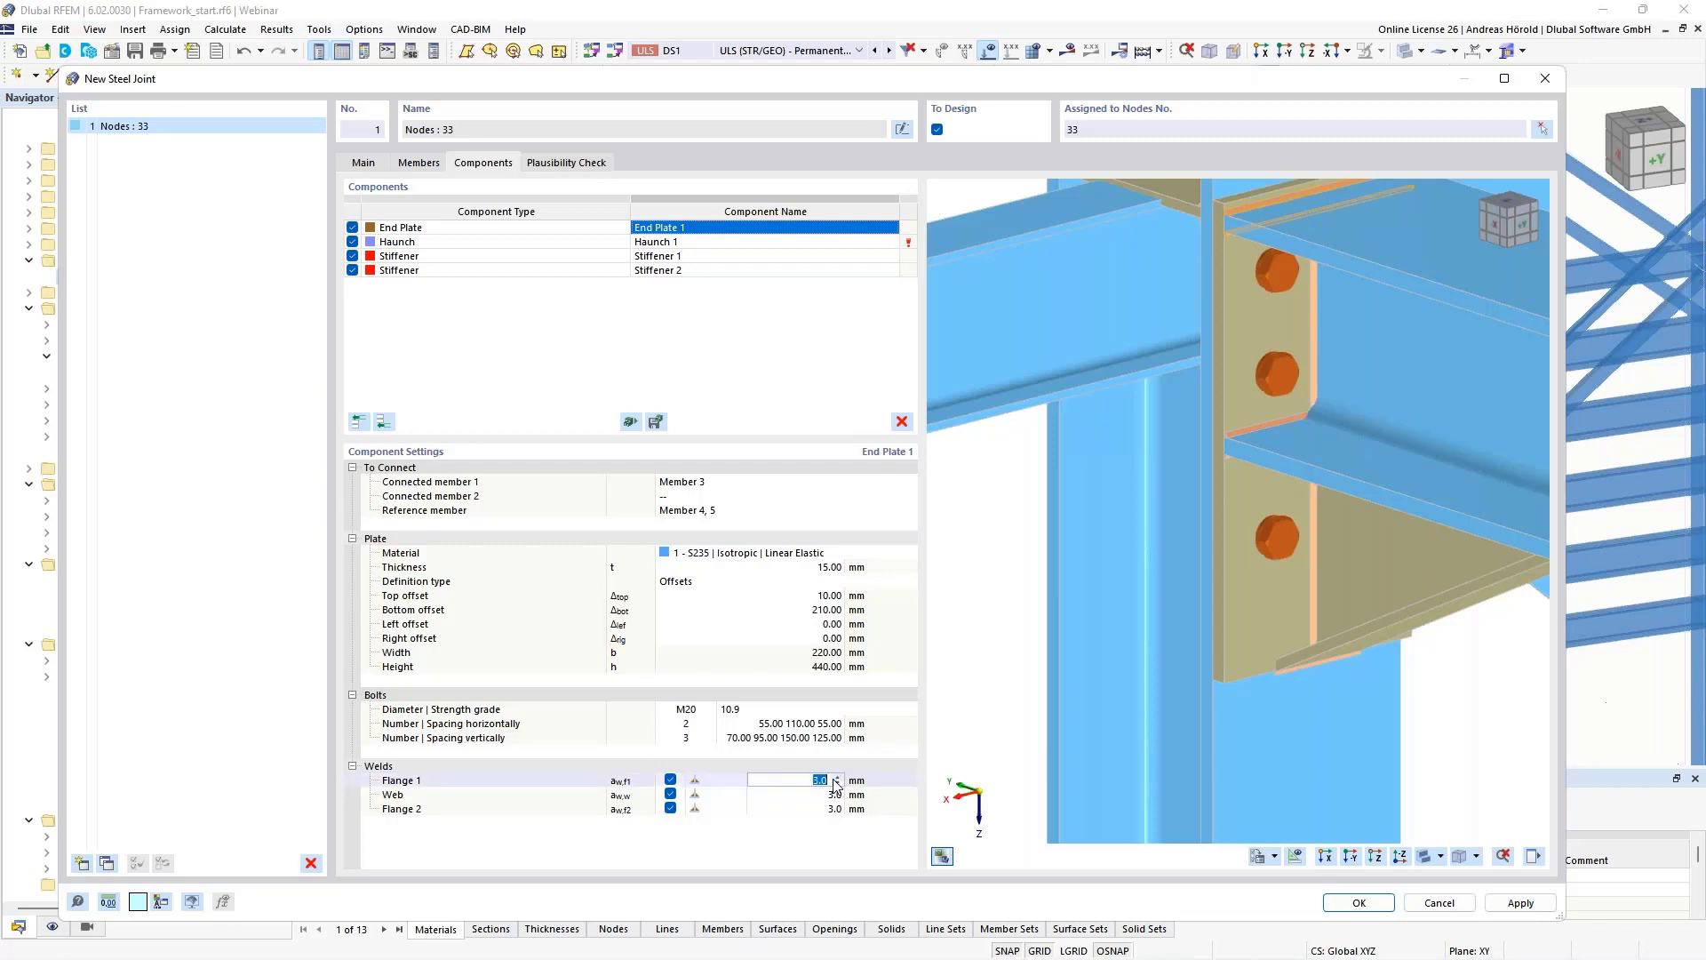
text(6)
key(Return)
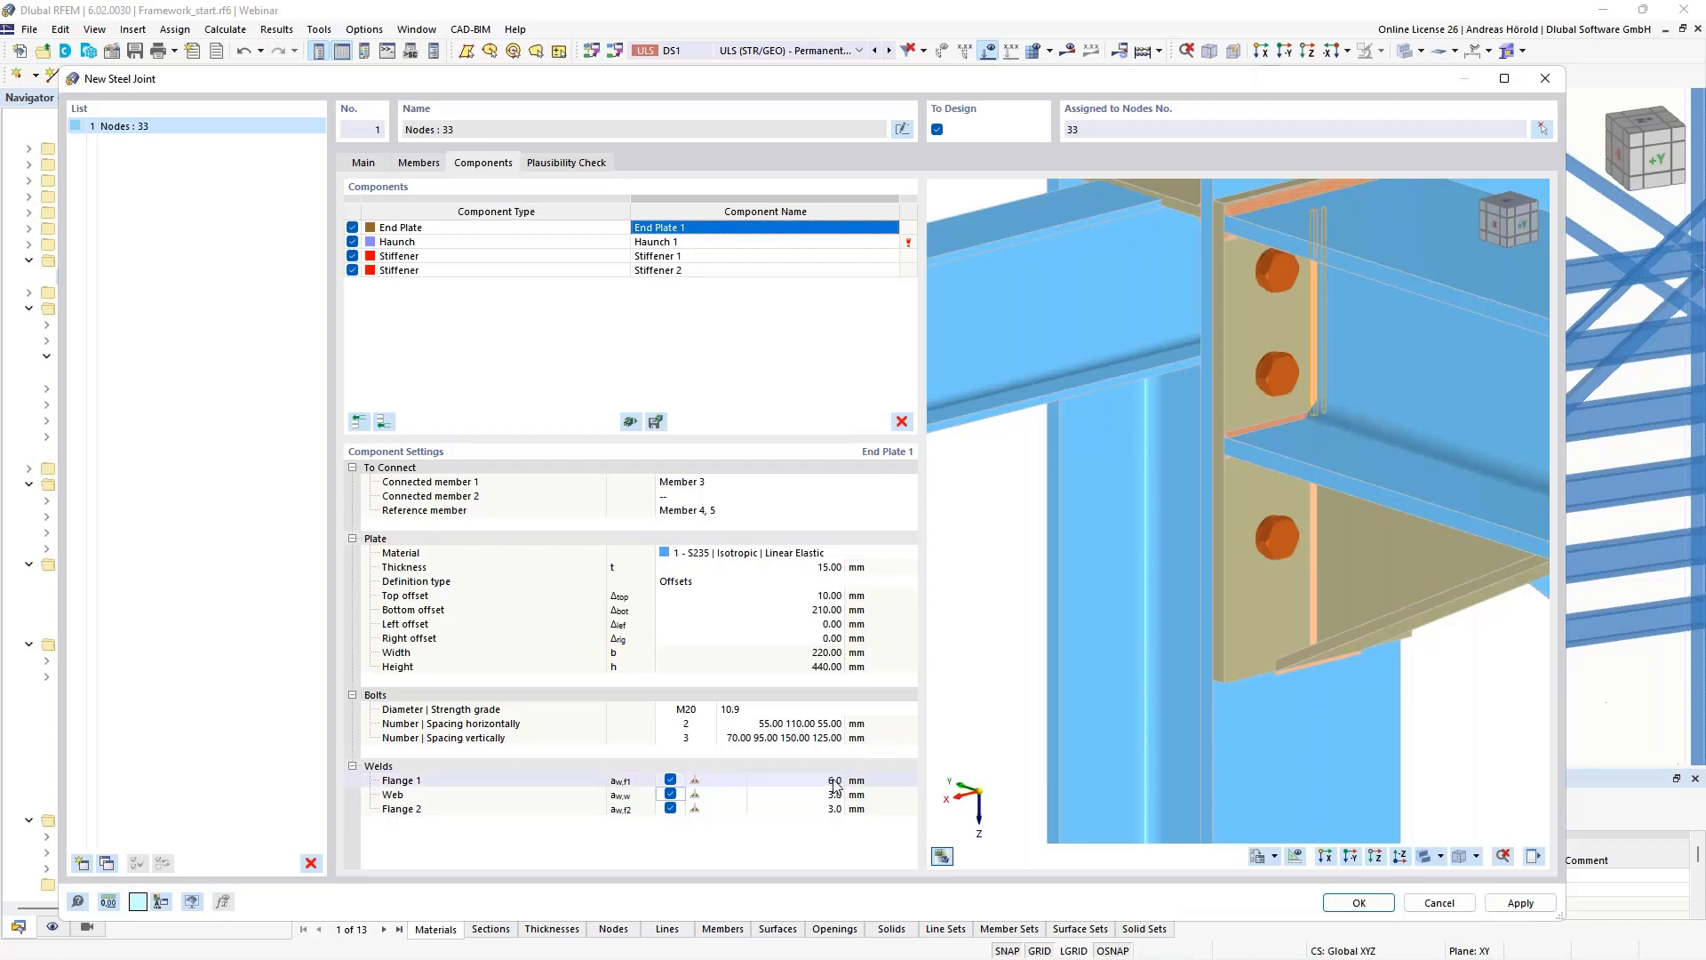
click(834, 794)
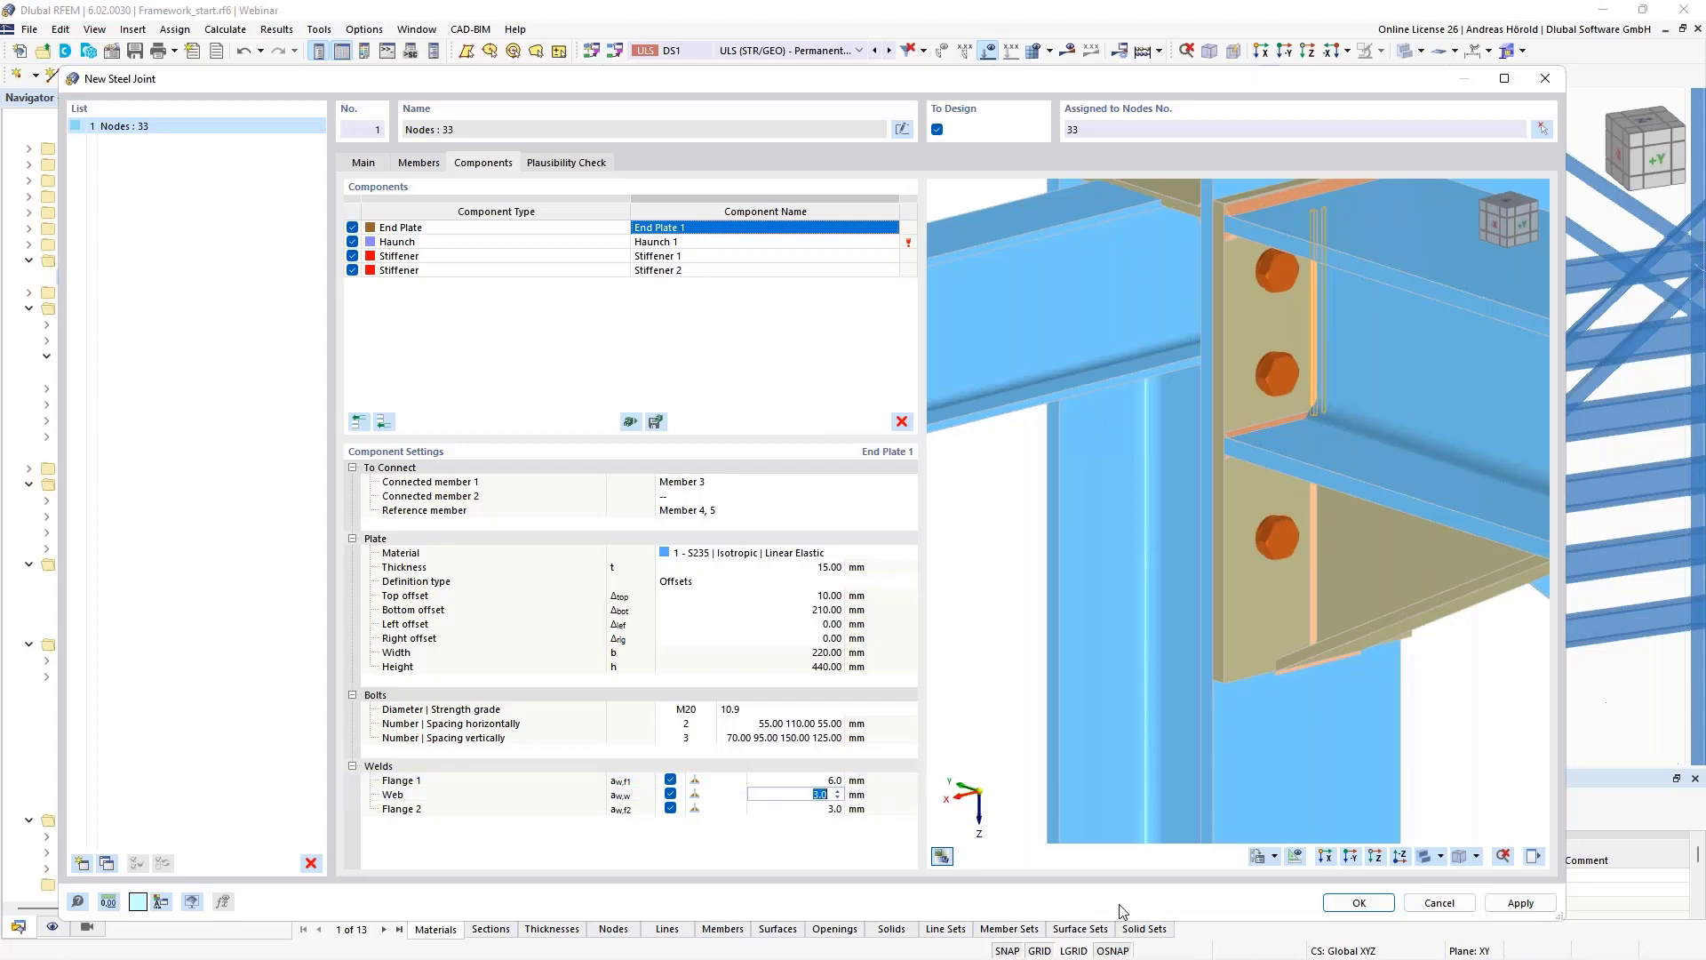
text(4)
key(Tab)
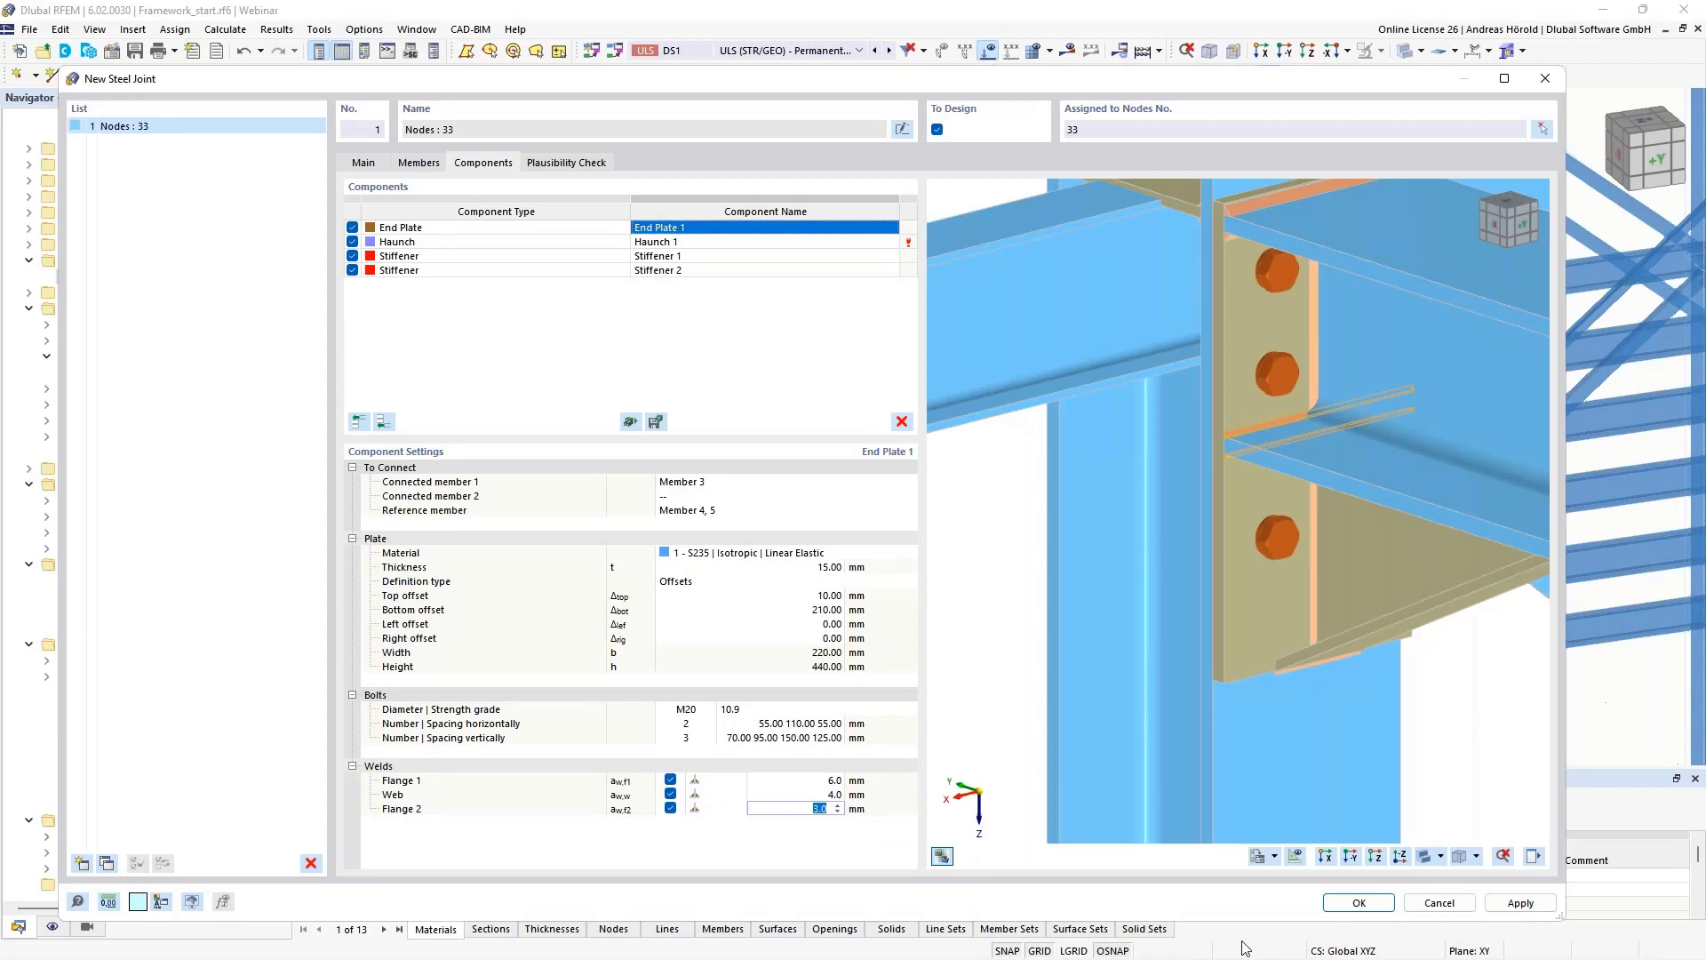
text(6)
key(Return)
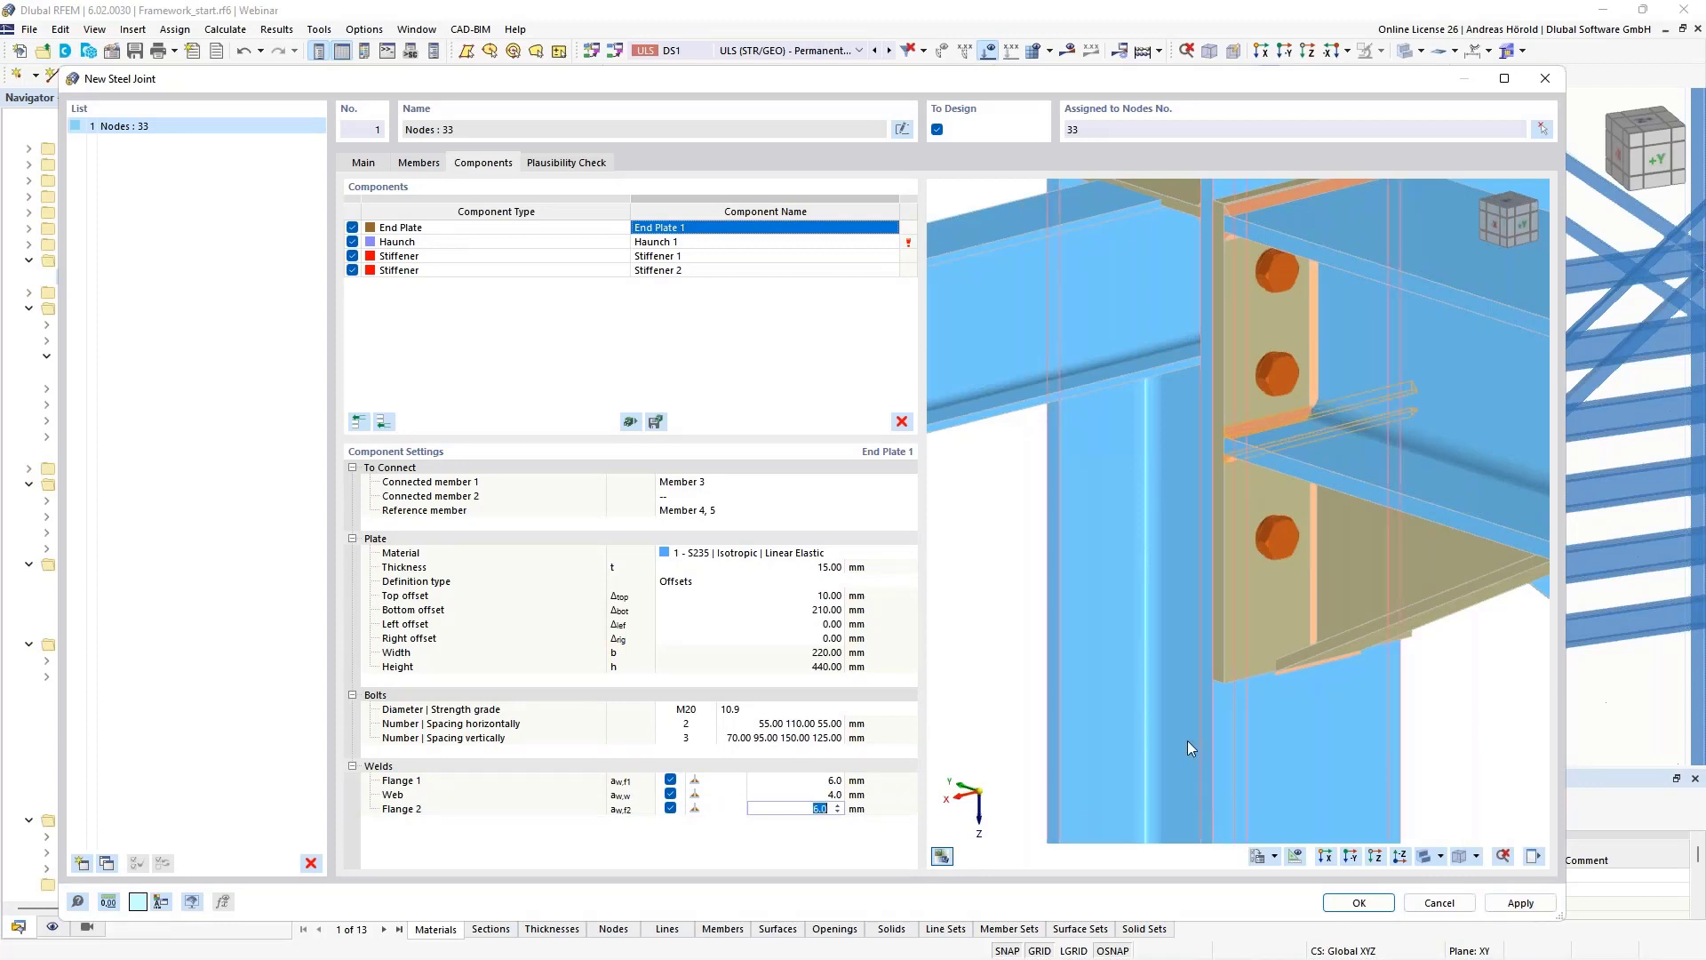
Check the haunch's extended member and reference plate, and set the haunch plate height to 180 mm.
scroll(1266, 679, up, 3)
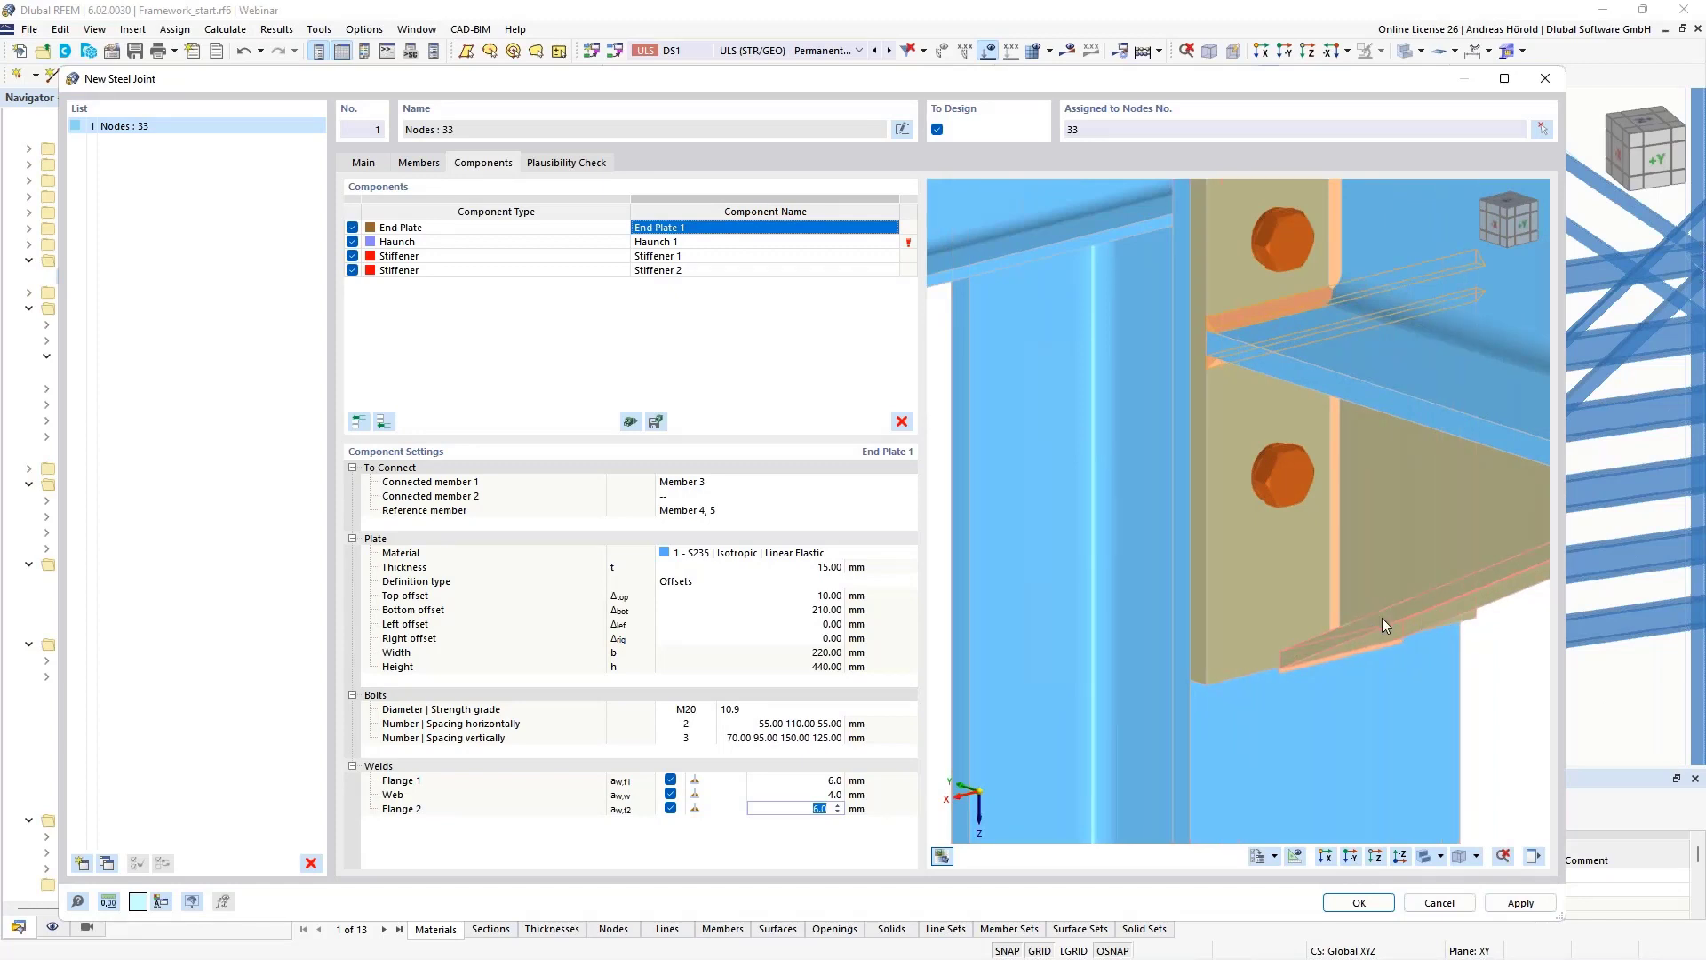
click(747, 241)
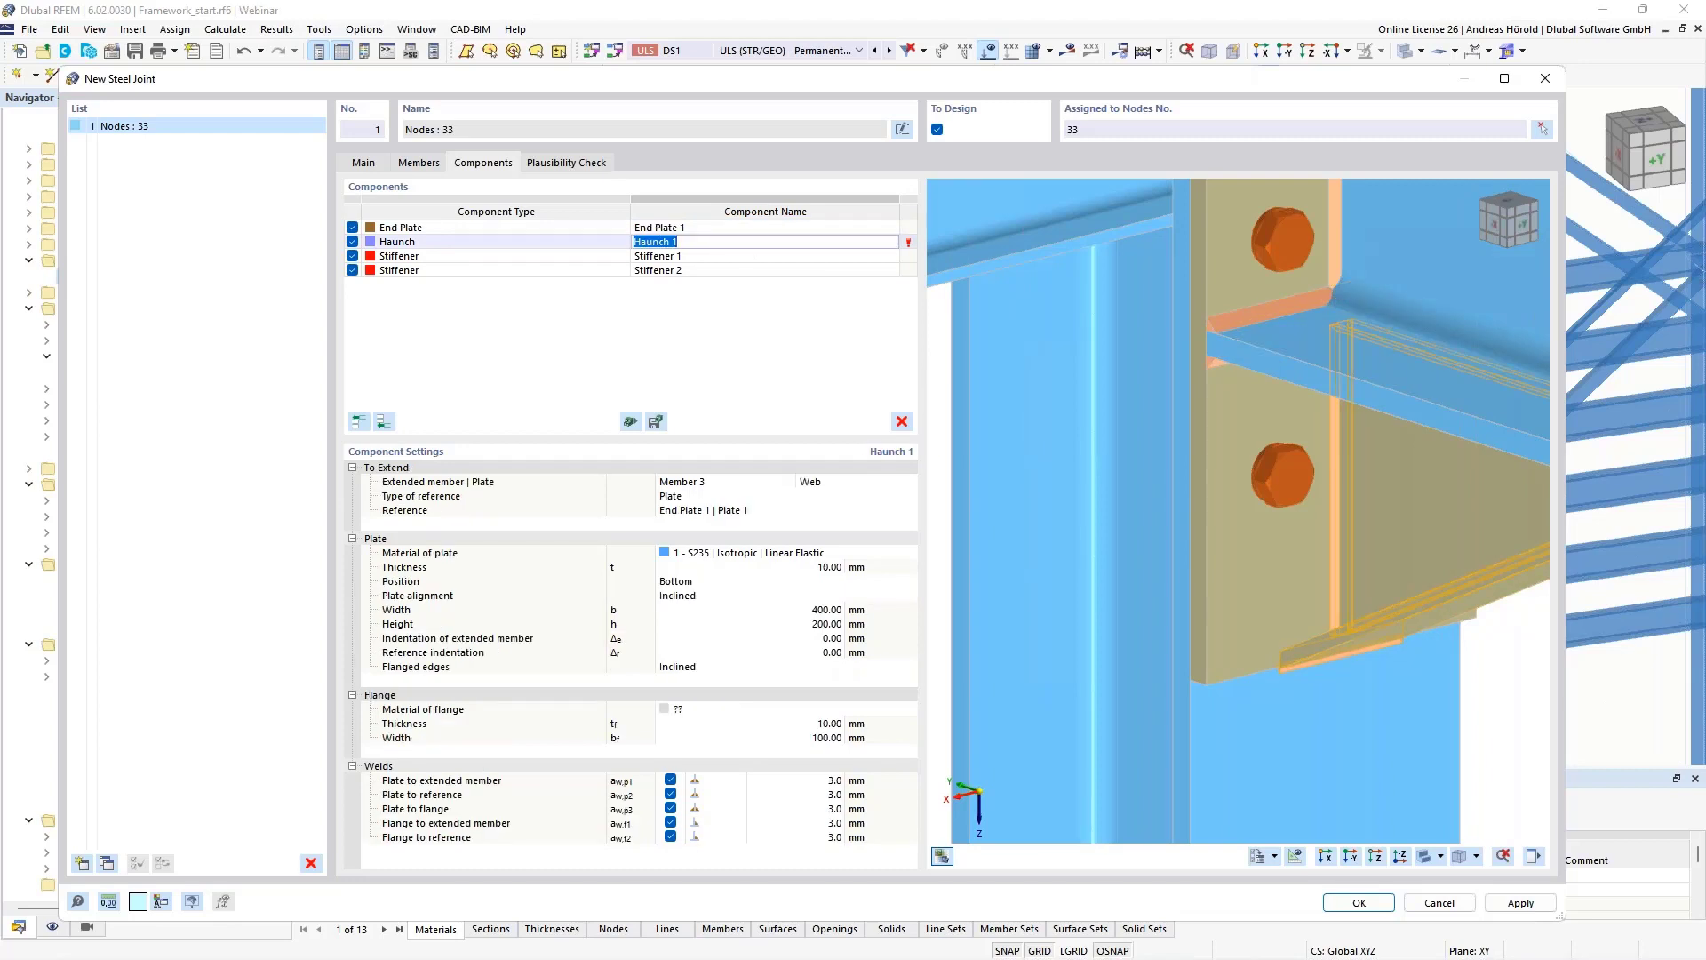
click(706, 483)
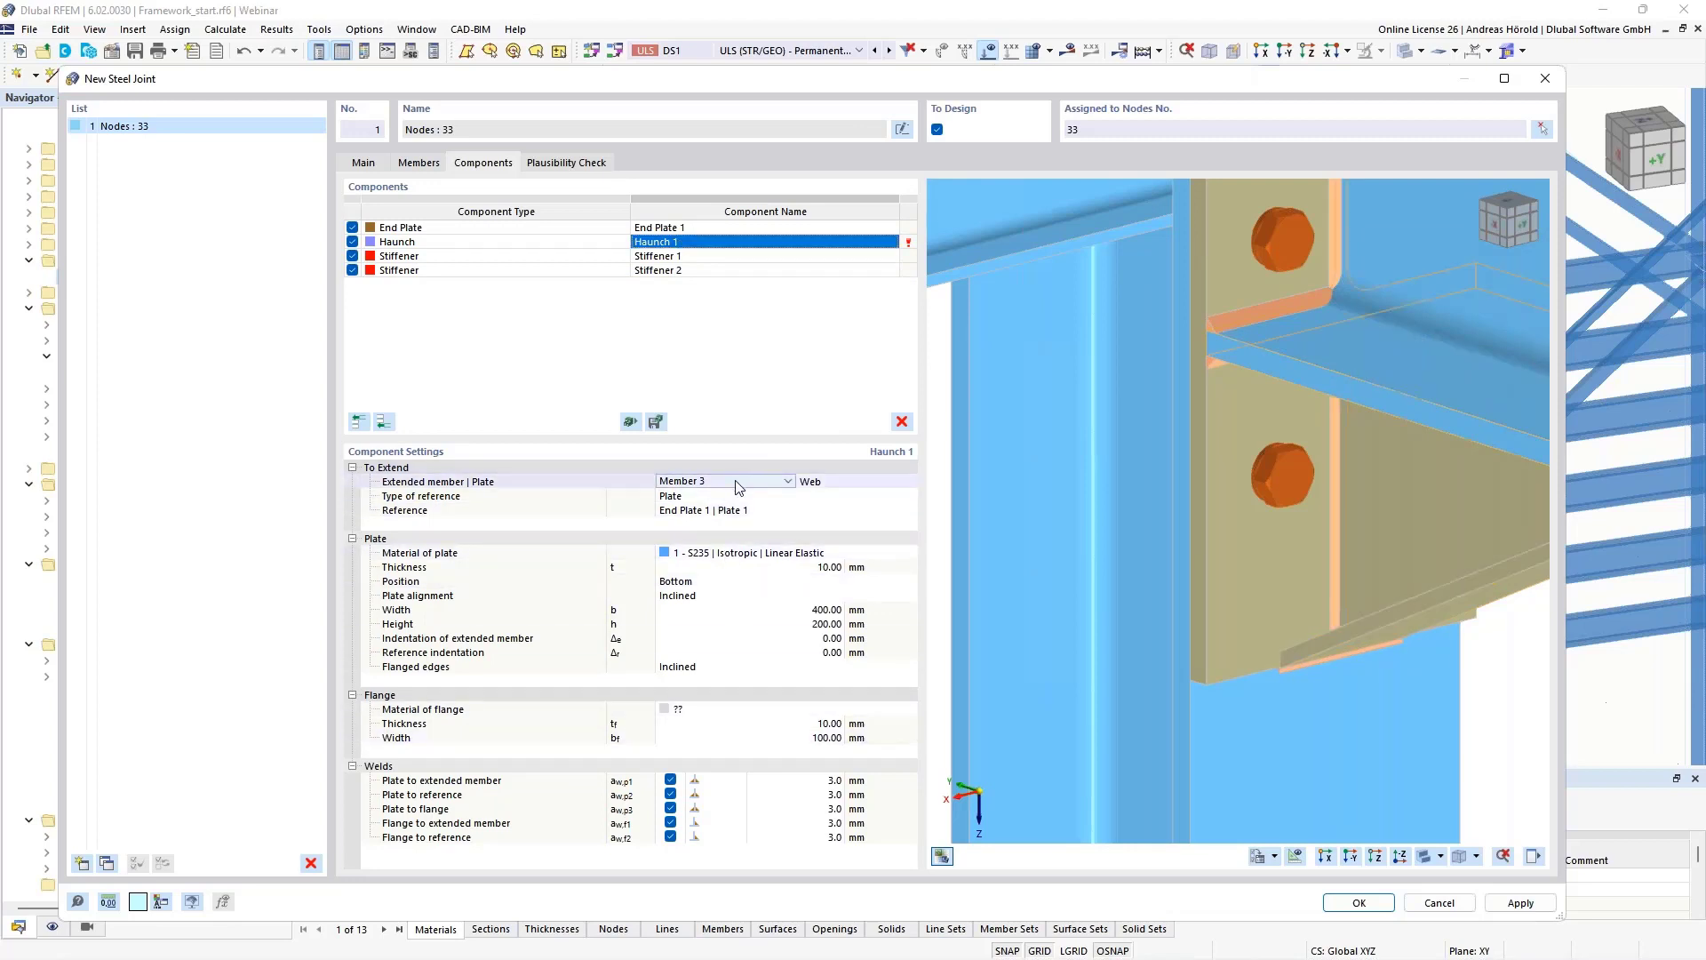
scroll(1291, 499, down, 5)
middle_drag(1304, 467, 1204, 447)
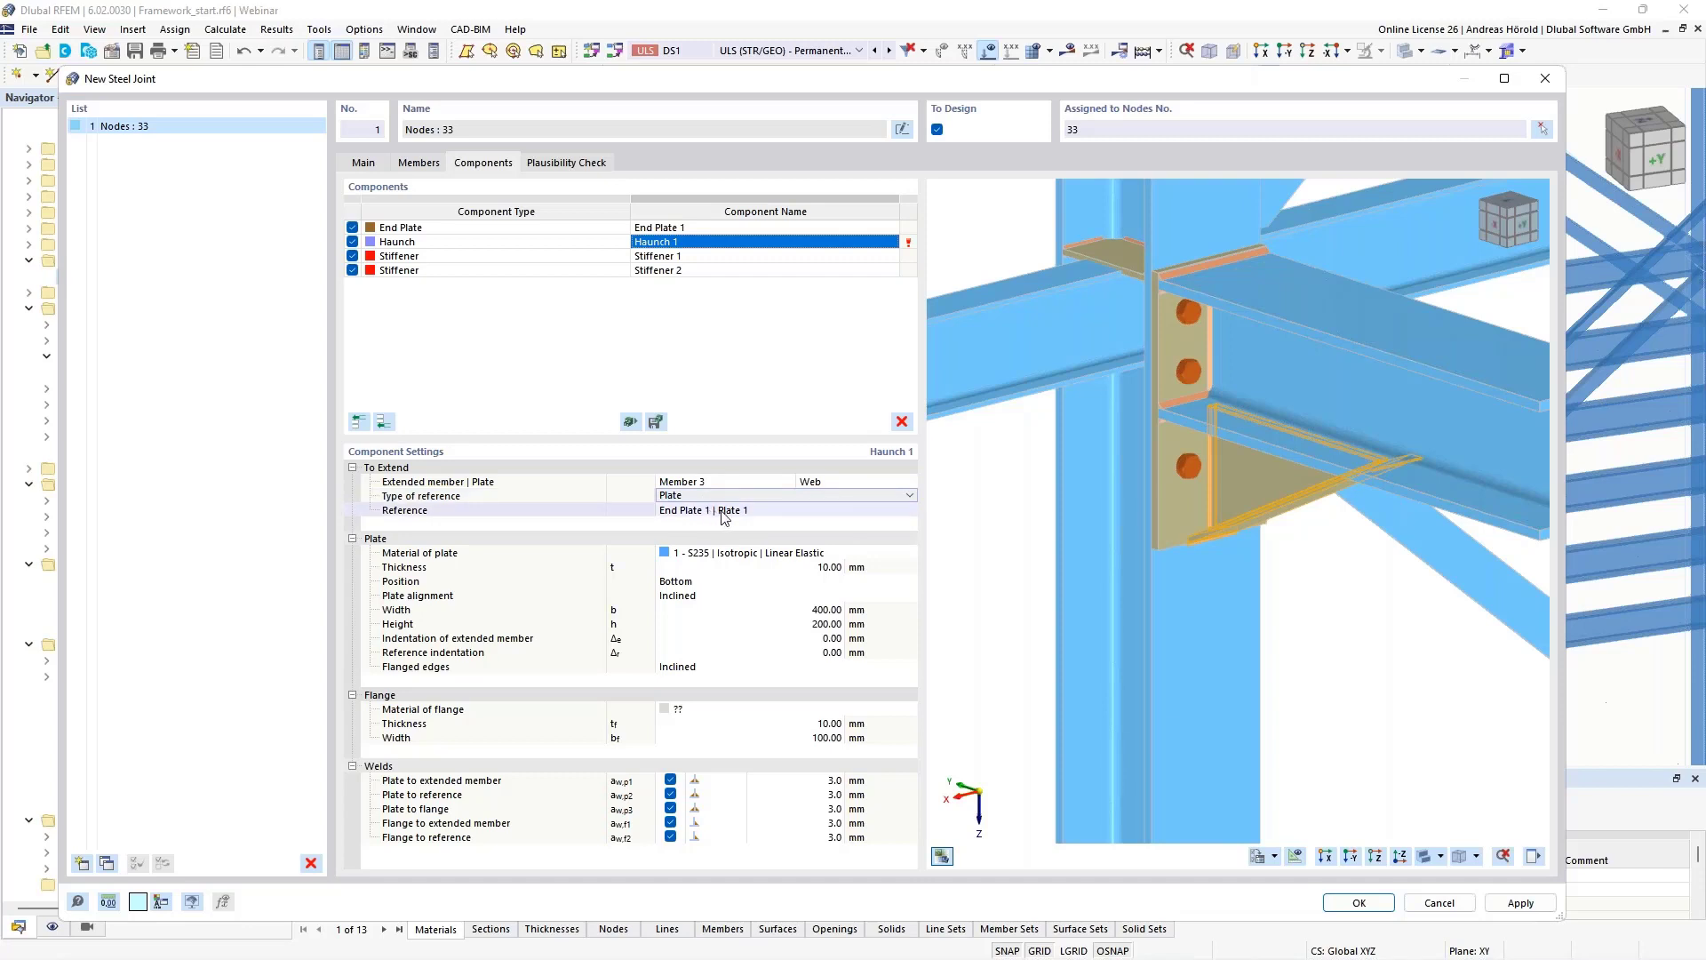
click(718, 512)
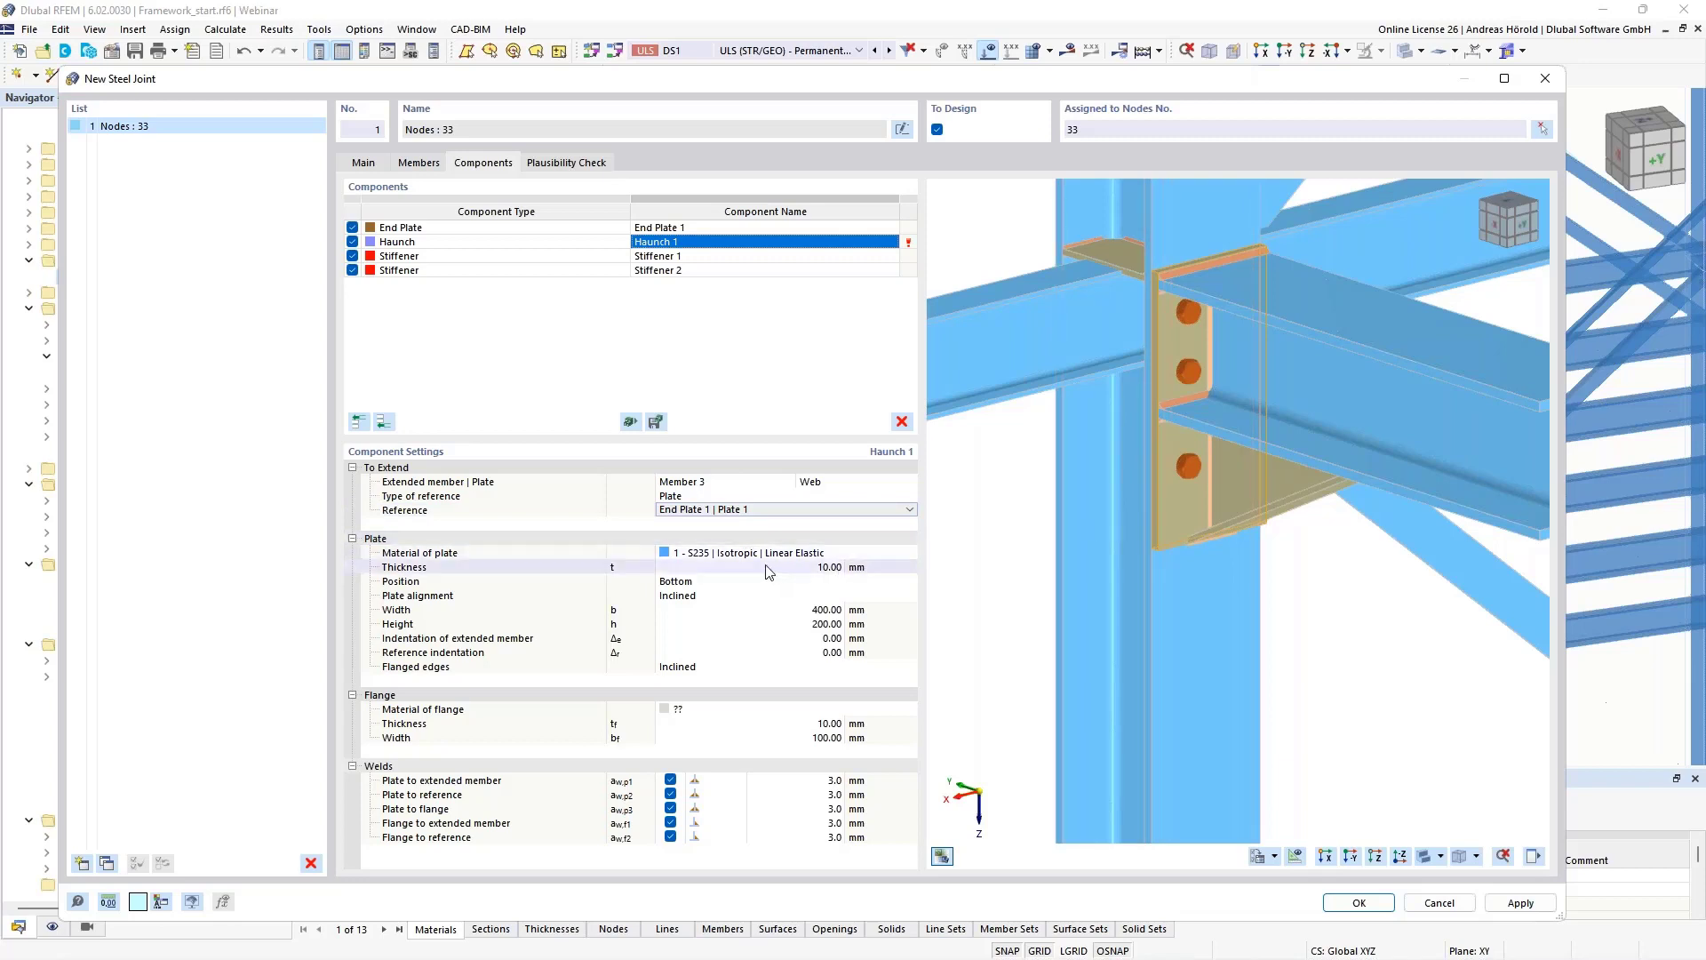
click(817, 624)
text(1)
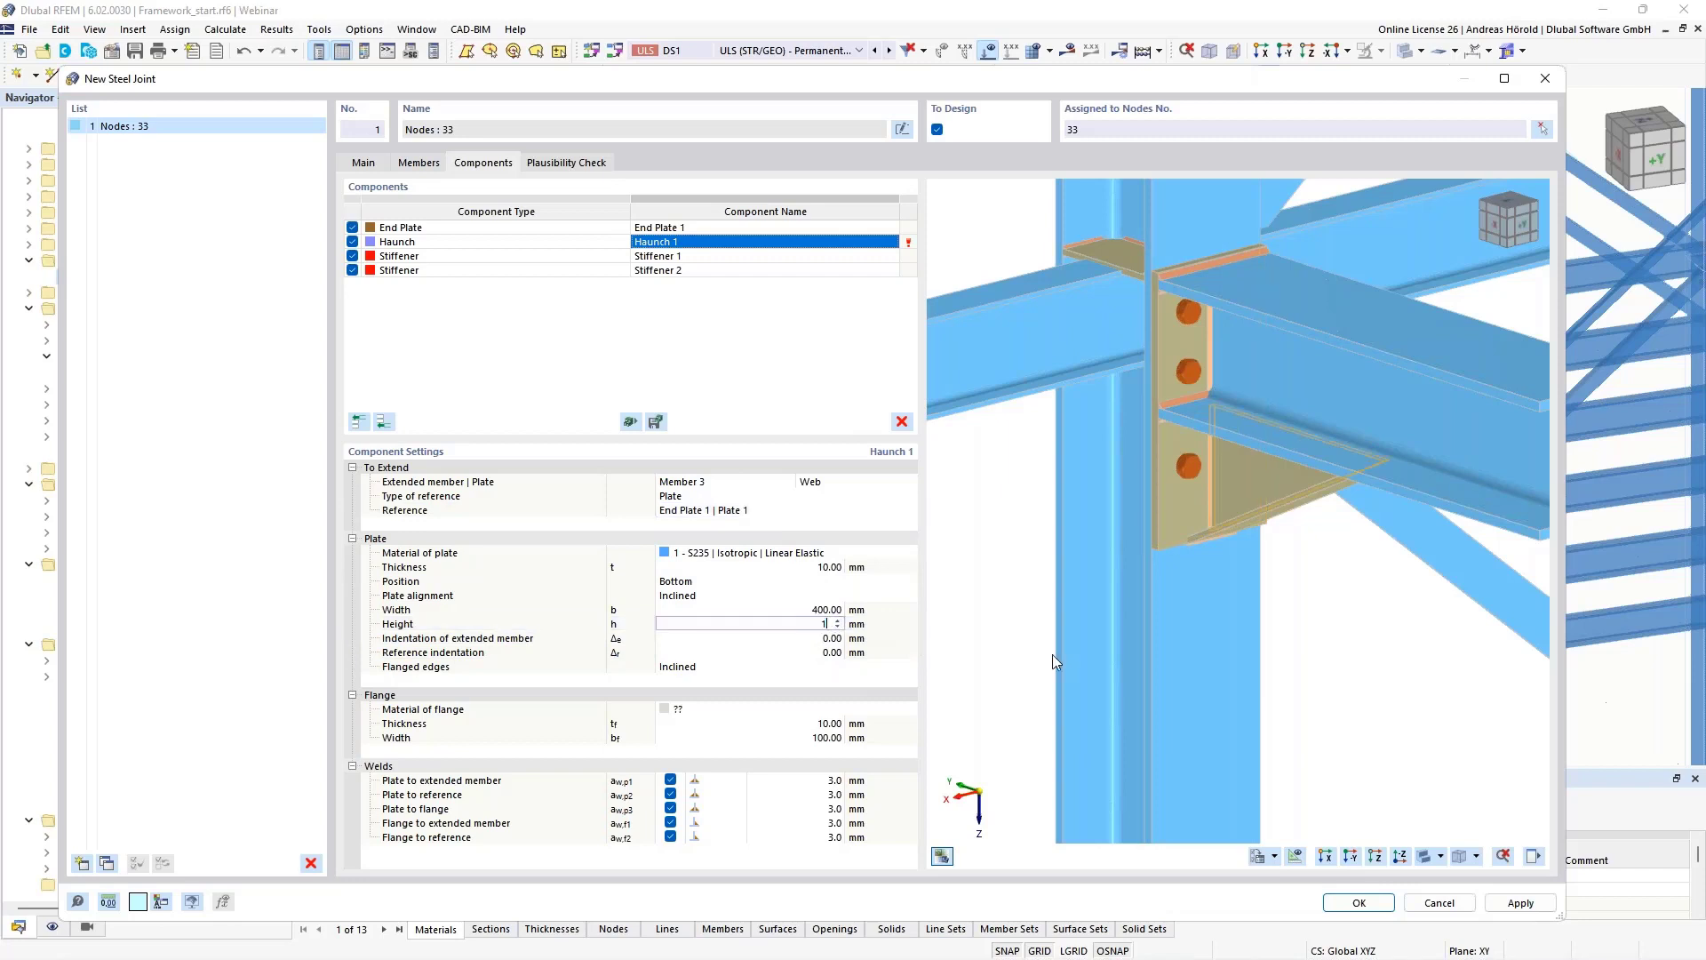
text(80)
key(Tab)
Assign material 1 - S235 to the haunch flange and set the flange width to 200 mm.
scroll(1218, 542, up, 4)
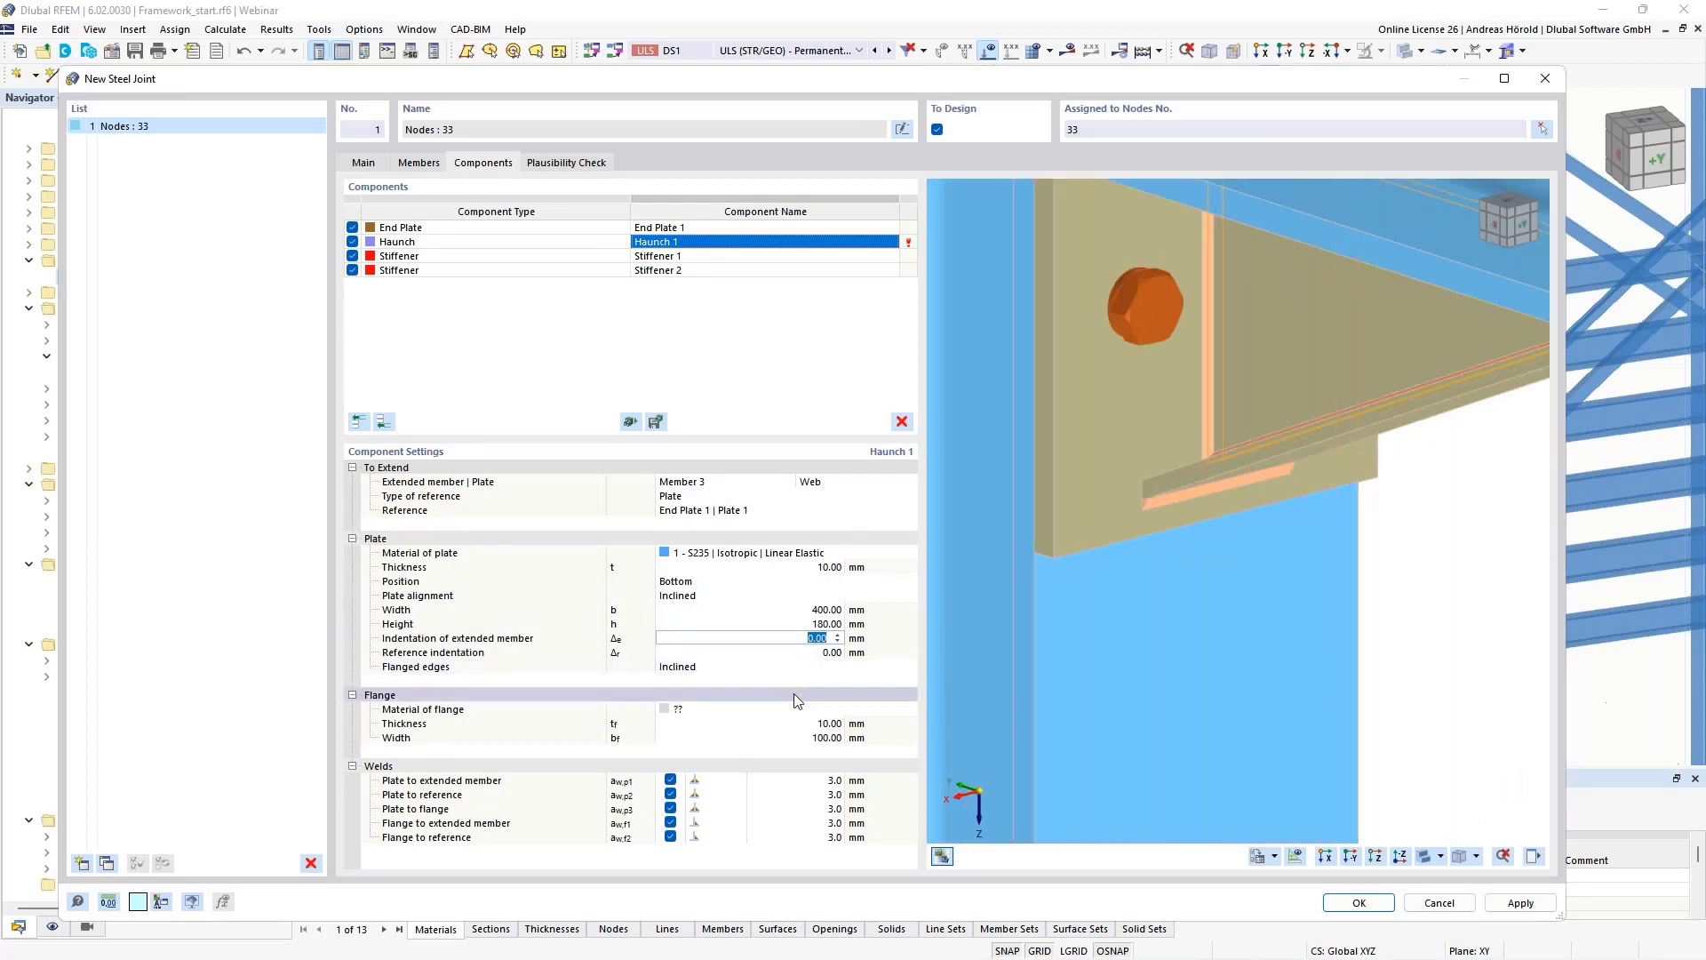
click(754, 709)
click(824, 711)
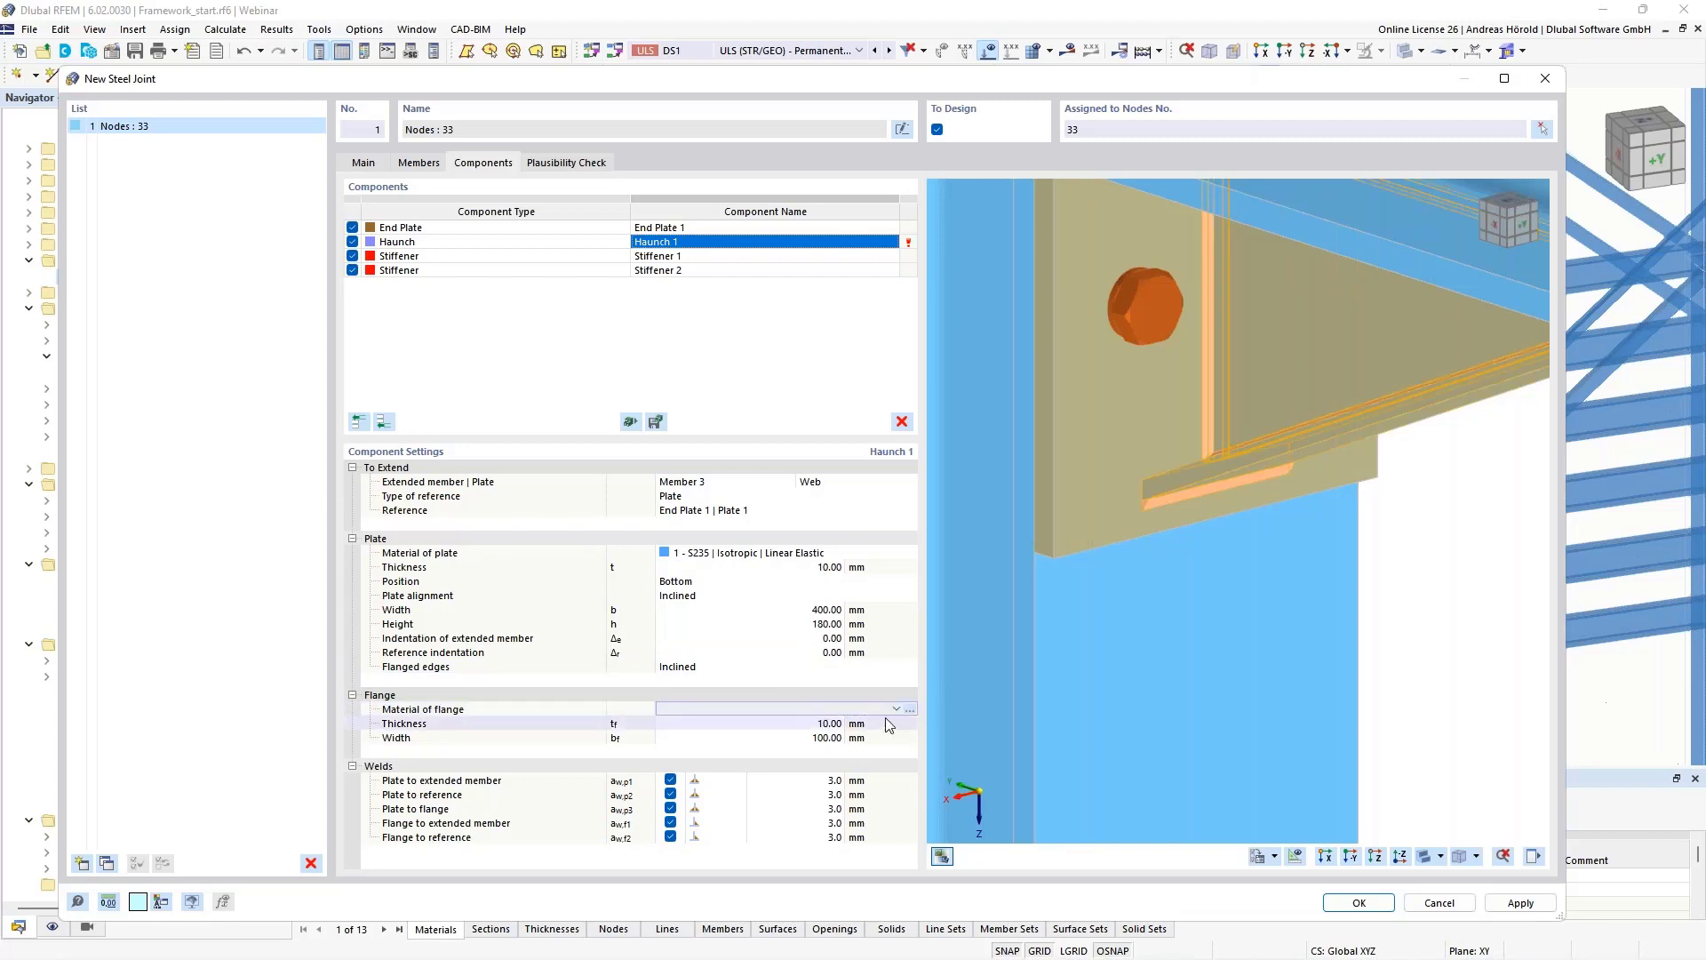
click(808, 724)
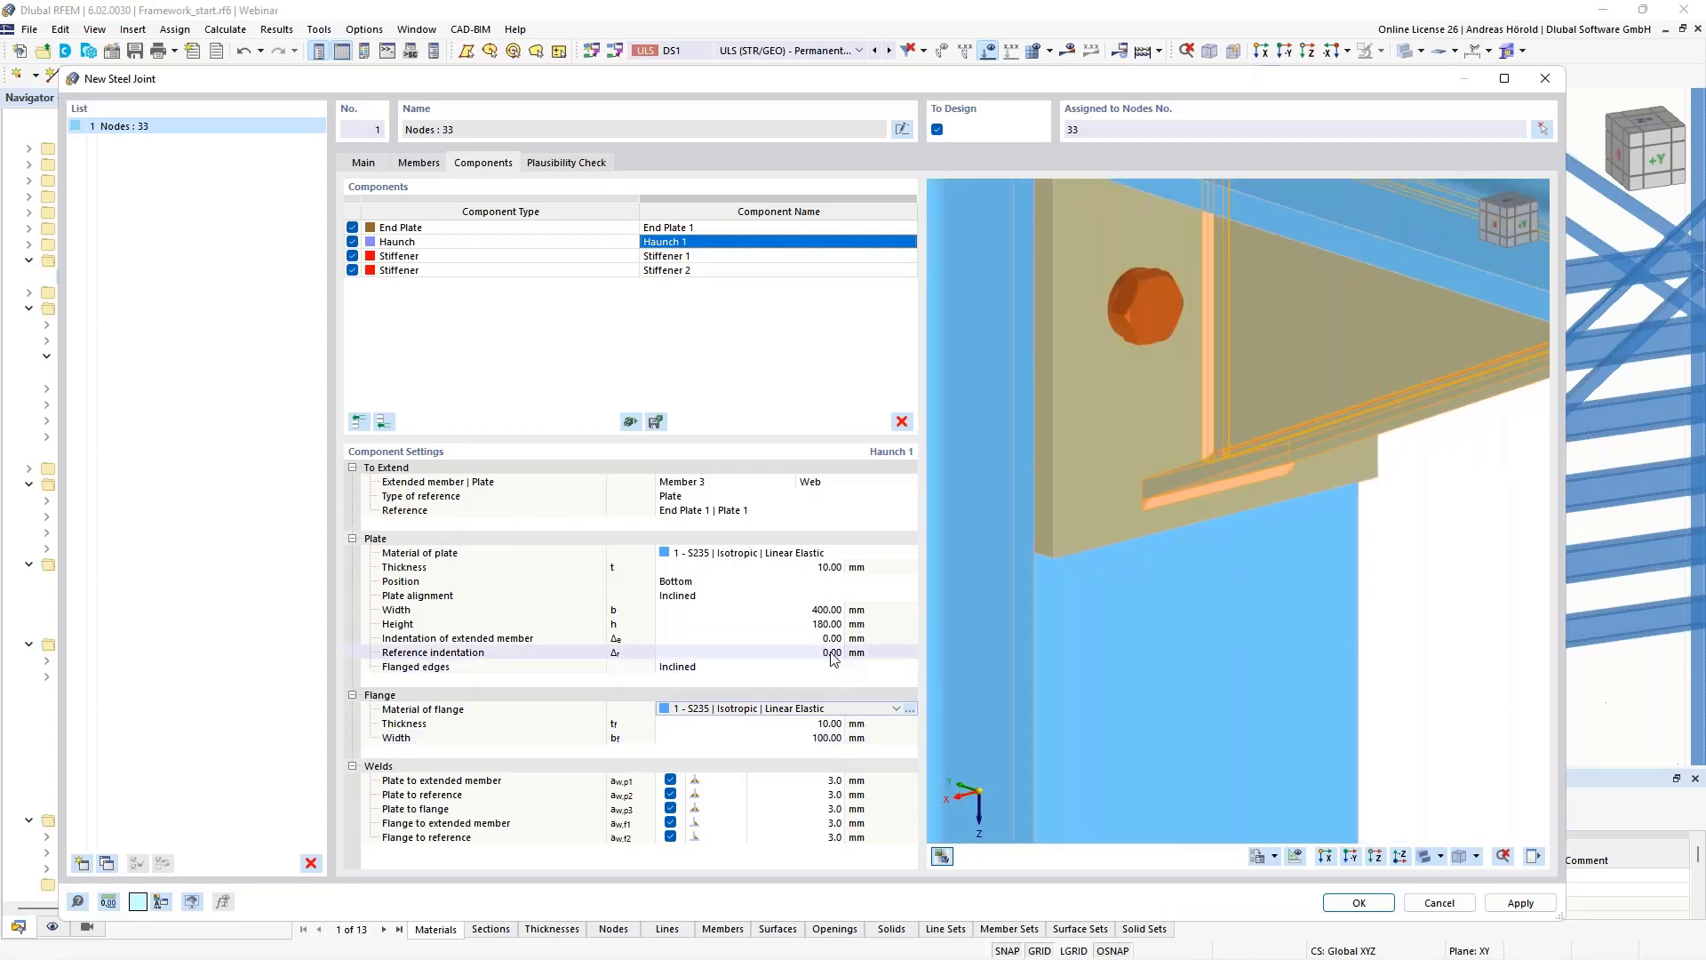
key(Tab)
key(Tab)
text(2)
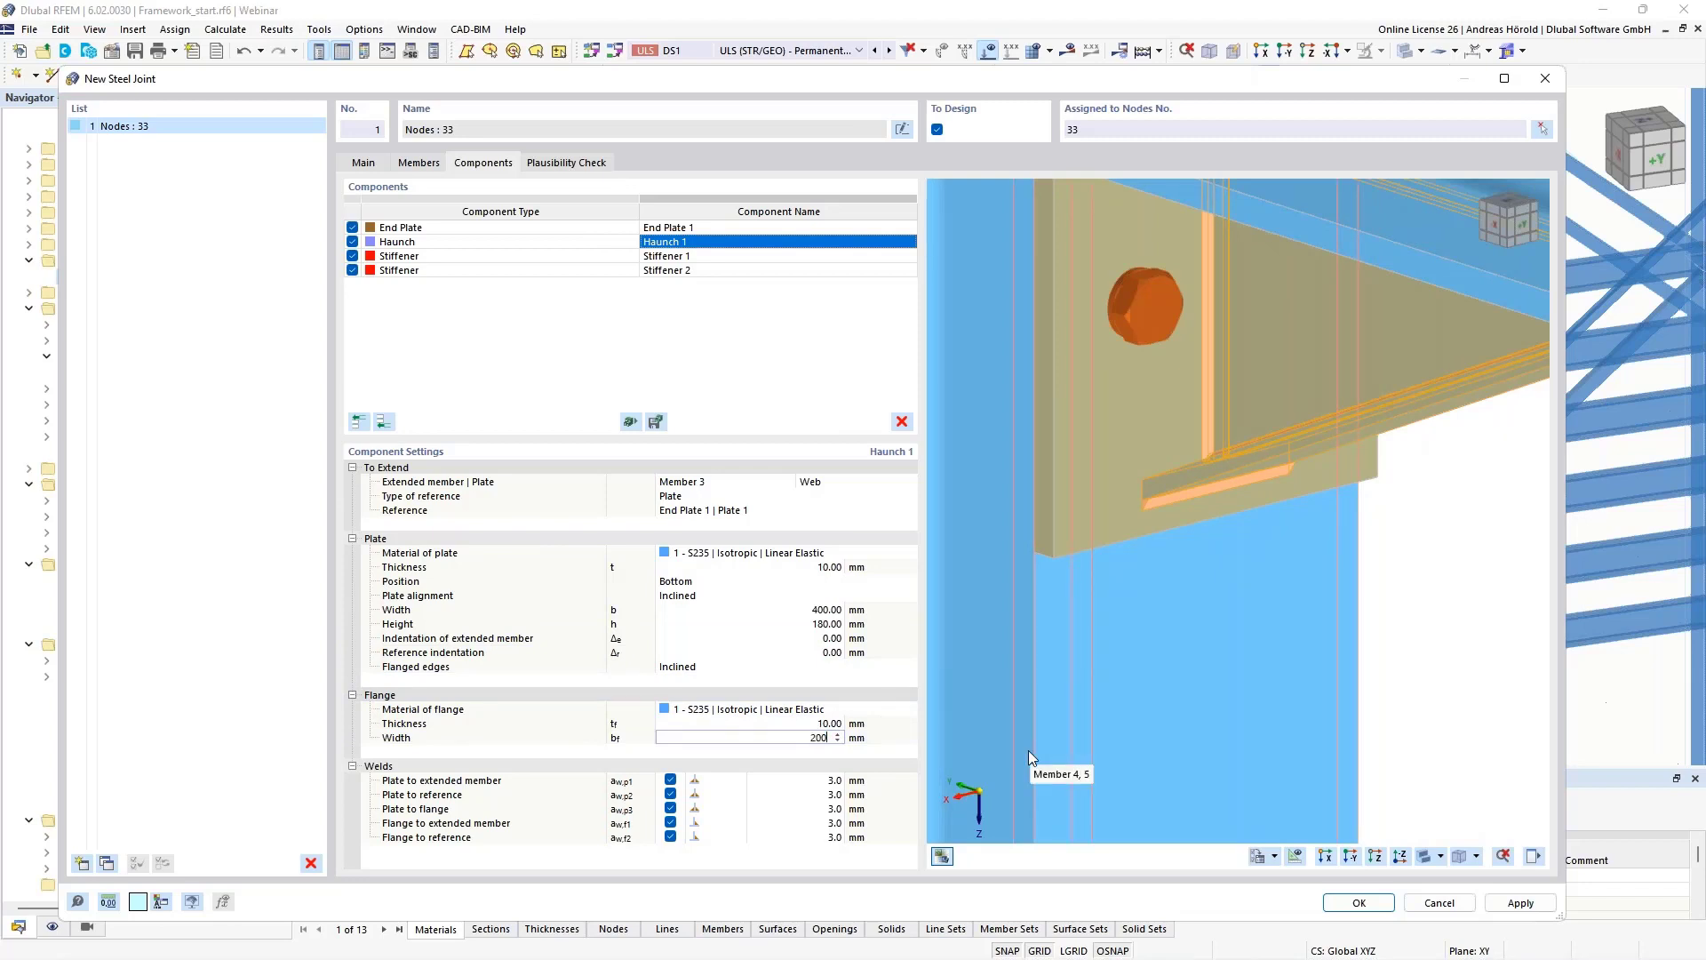
key(Return)
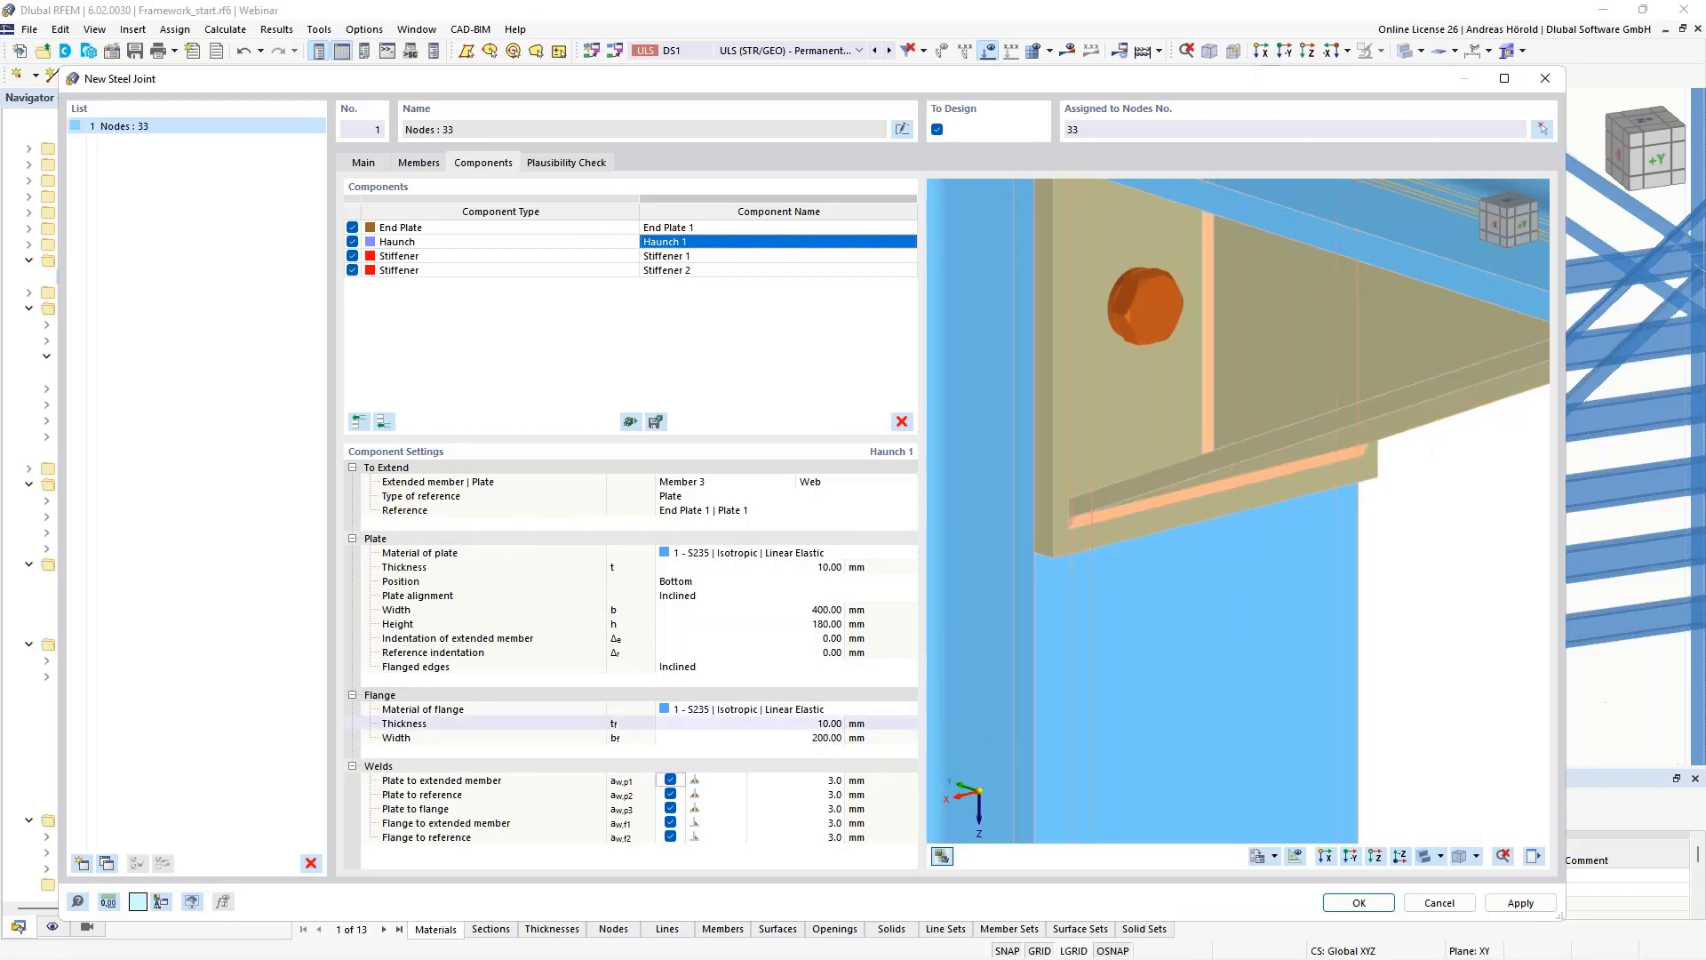
Set the haunch's plate-to-extended-member weld to 4 mm and check its weld type.
click(818, 781)
scroll(1304, 562, down, 4)
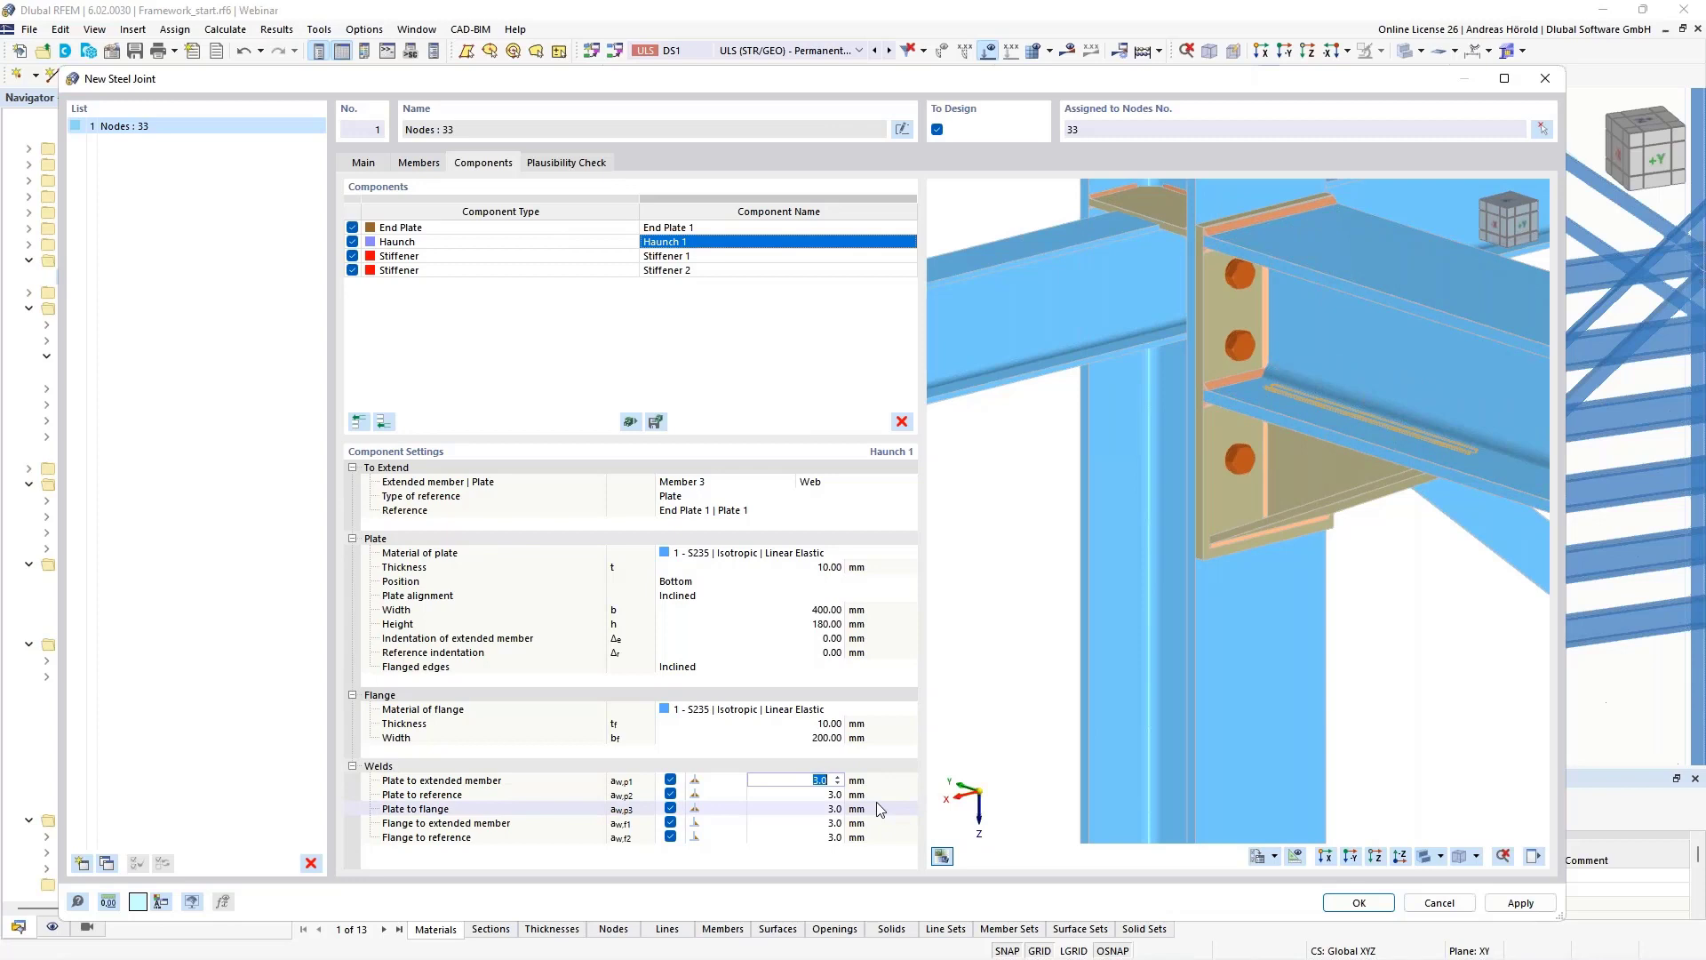
text(4)
key(Return)
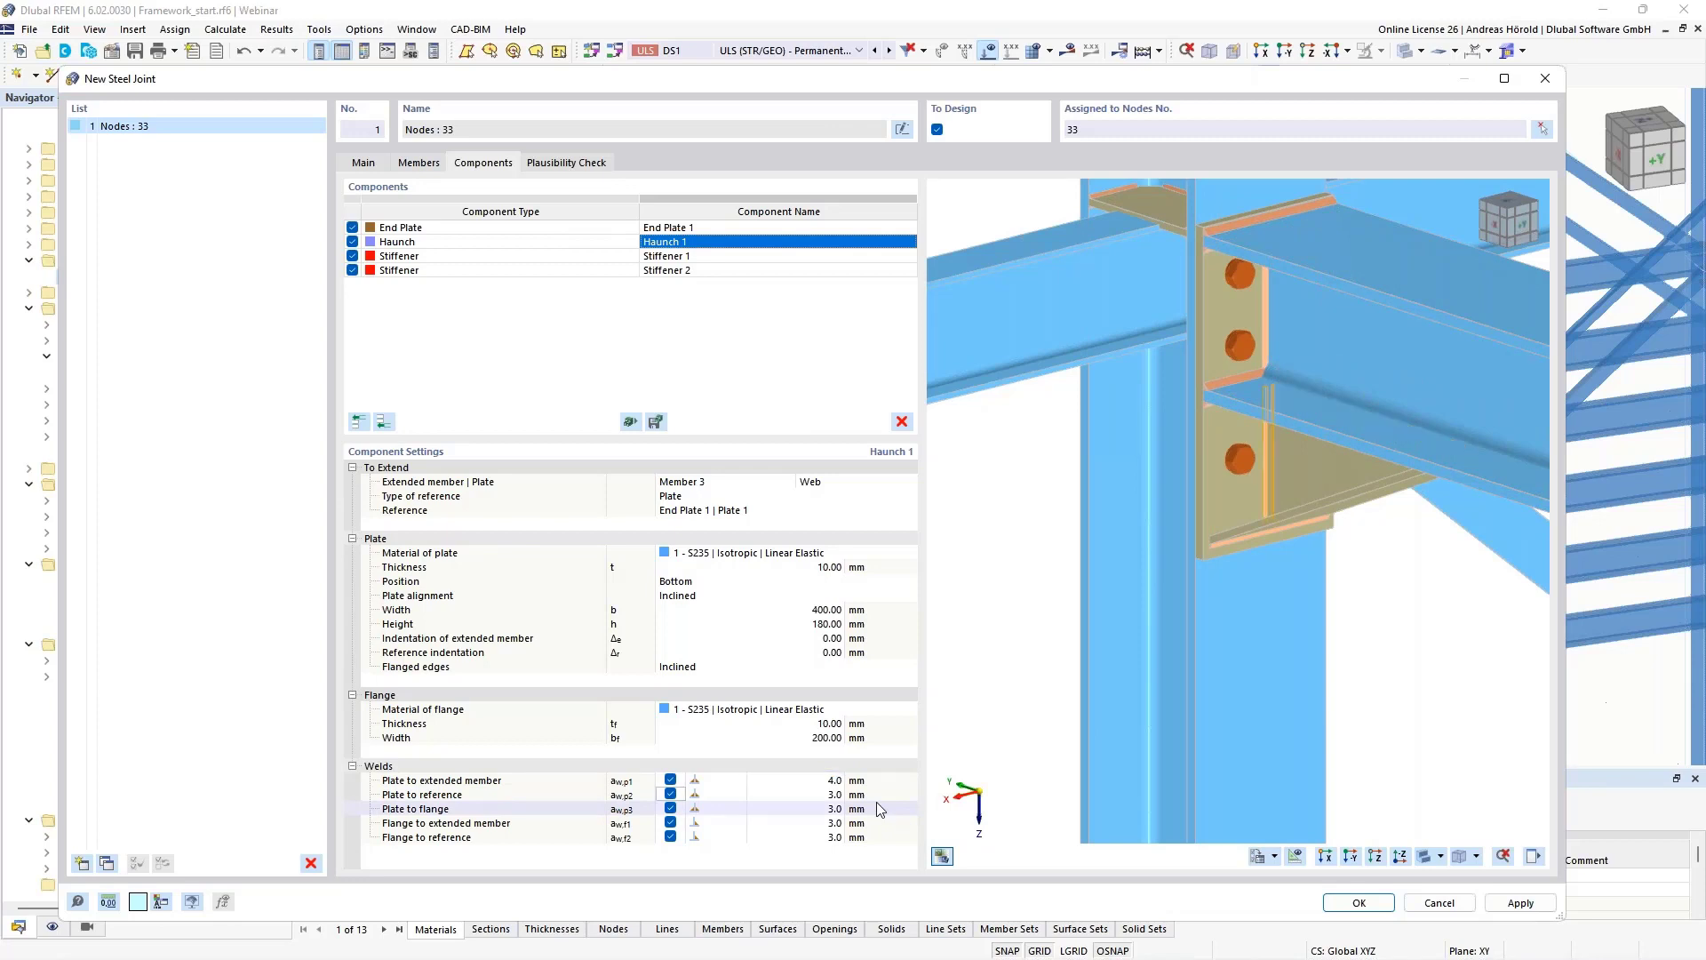
click(723, 783)
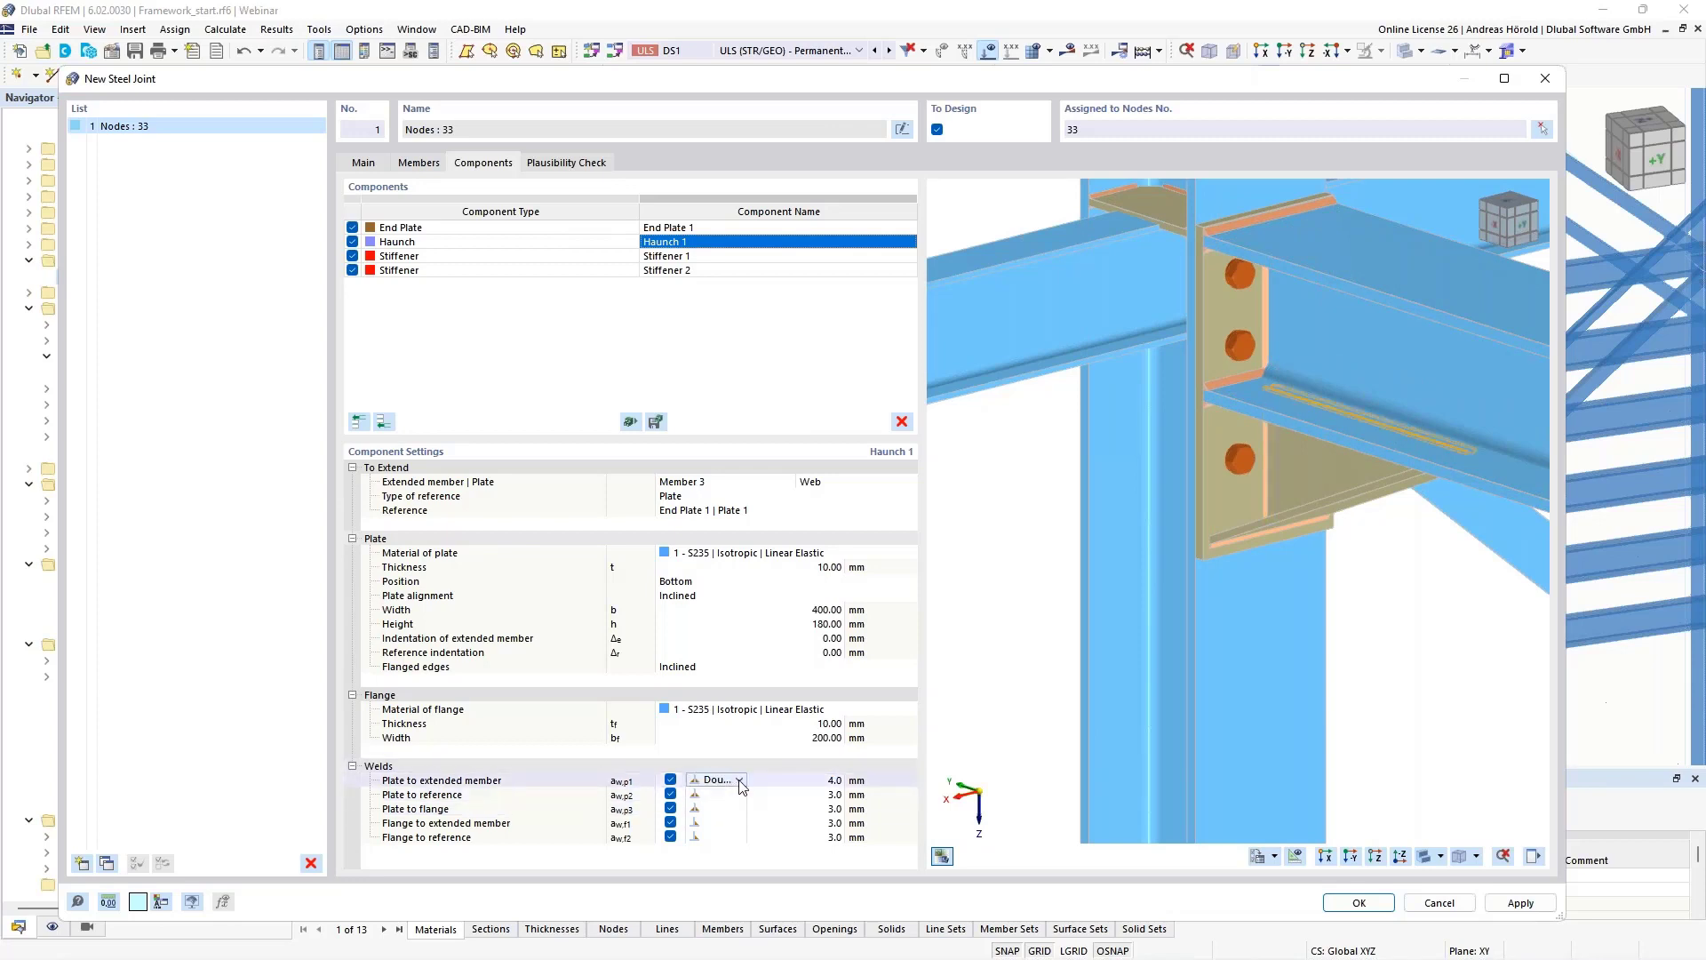
click(740, 782)
click(740, 783)
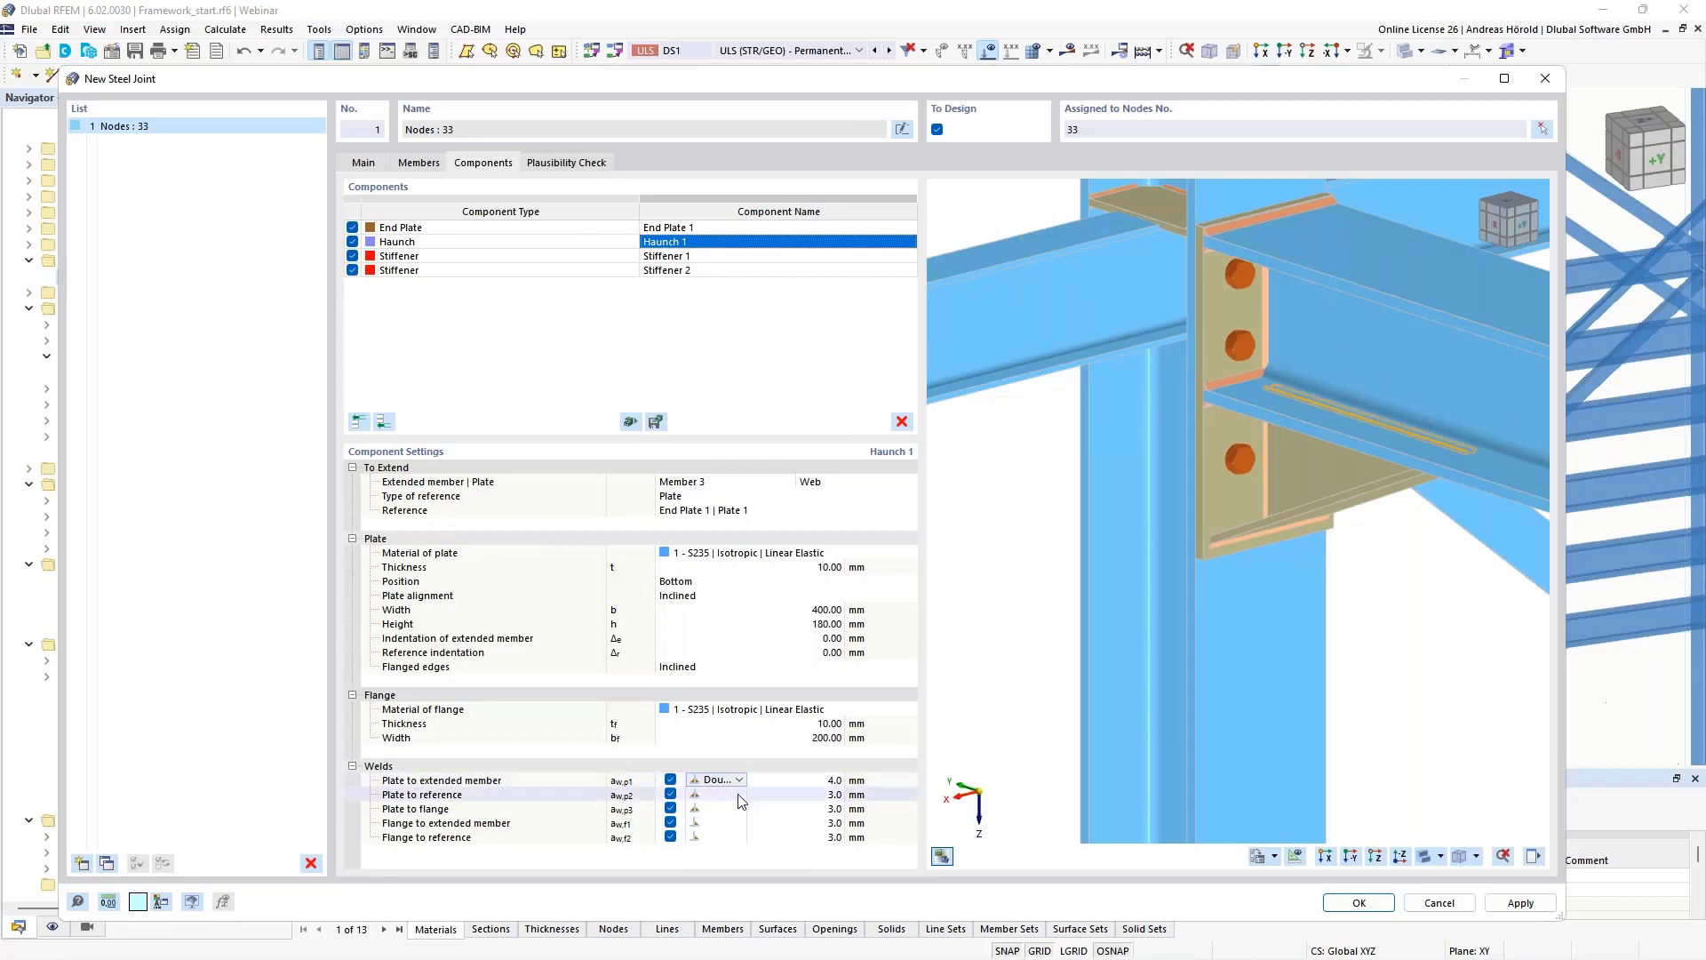
Set the haunch's plate-to-reference and plate-to-flange welds to 4 mm.
click(831, 796)
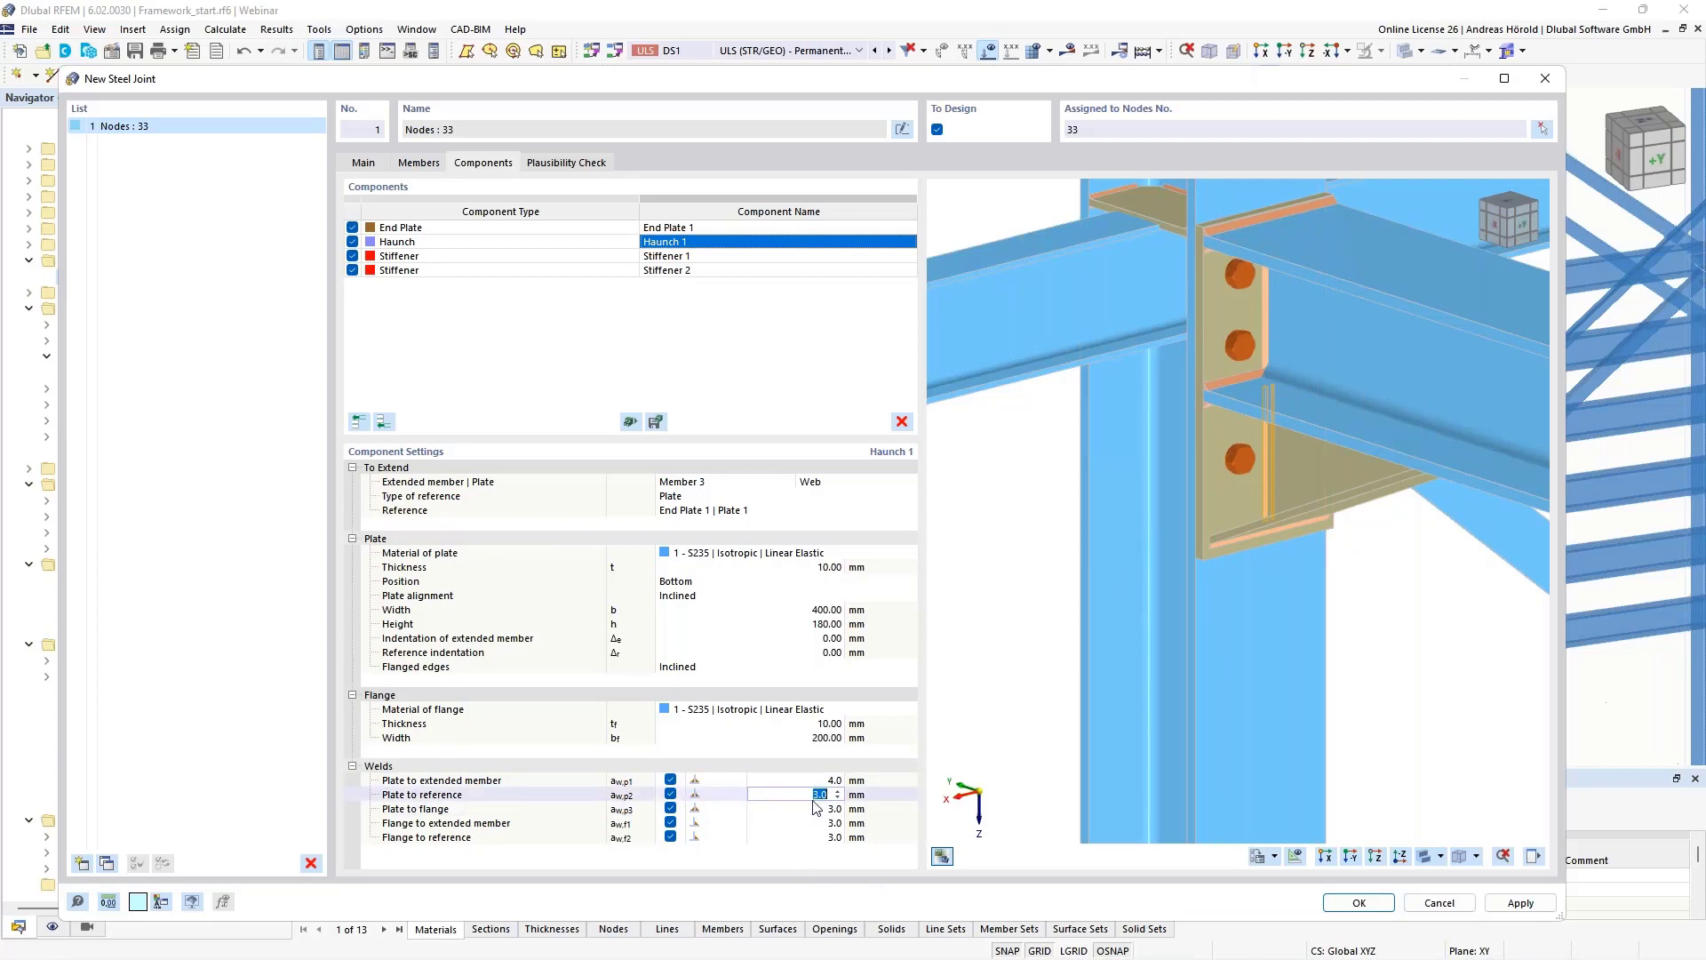
text(4)
key(Return)
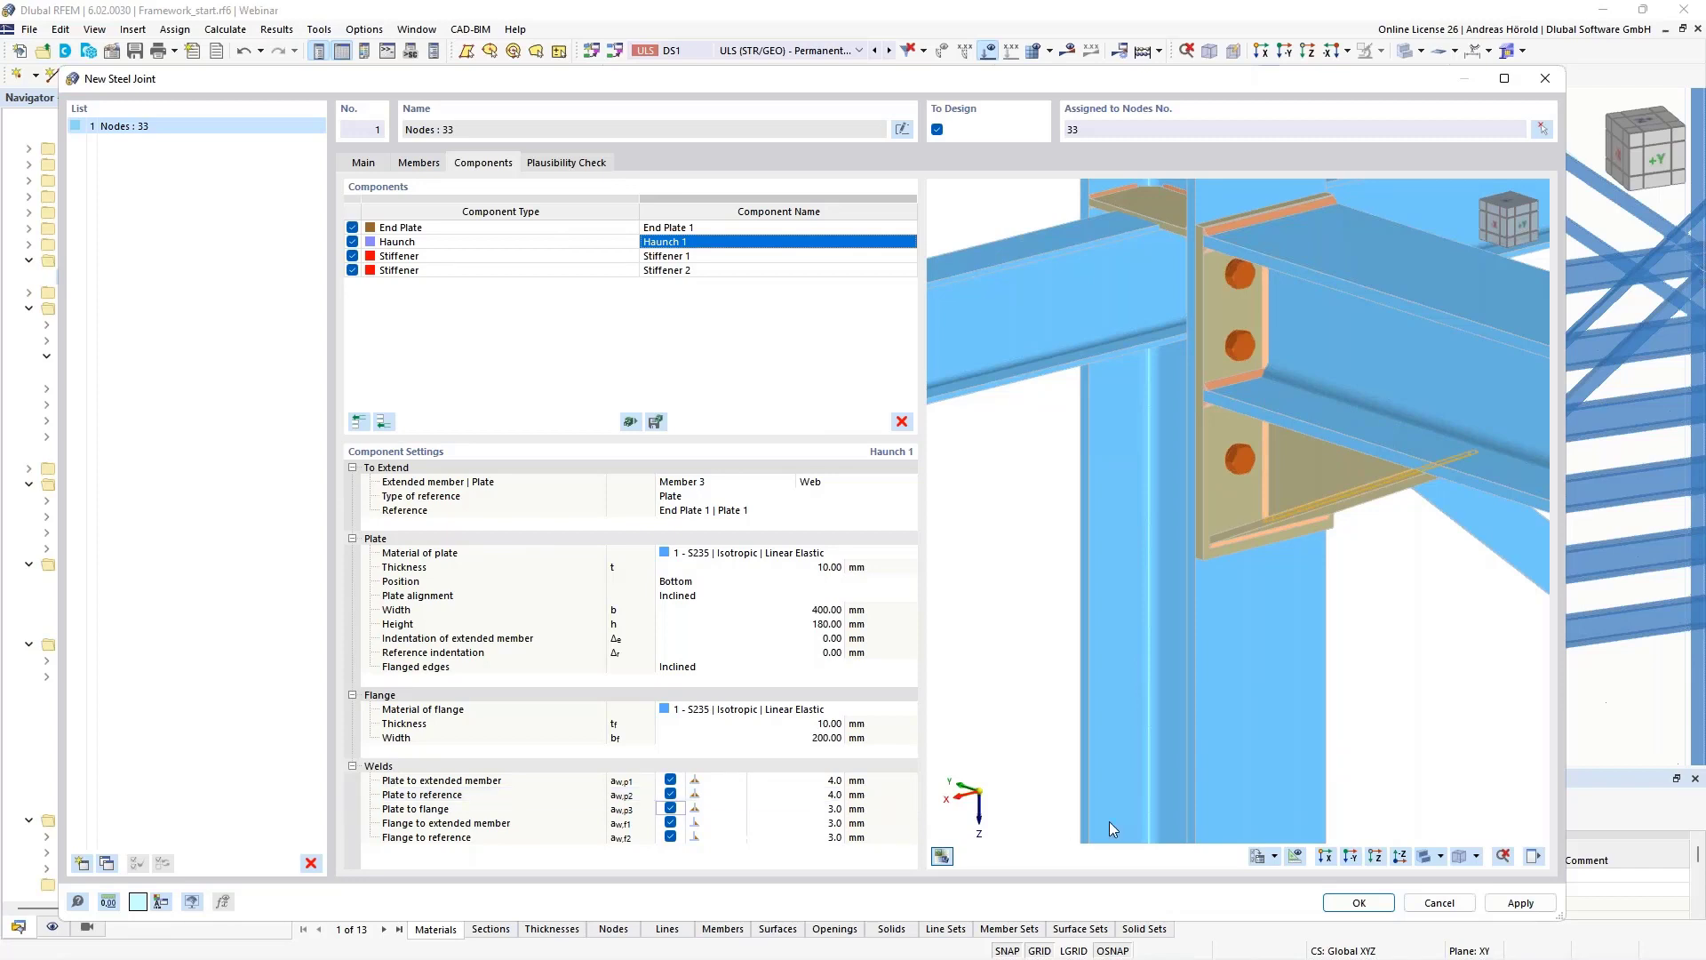
click(804, 808)
text(4)
key(Tab)
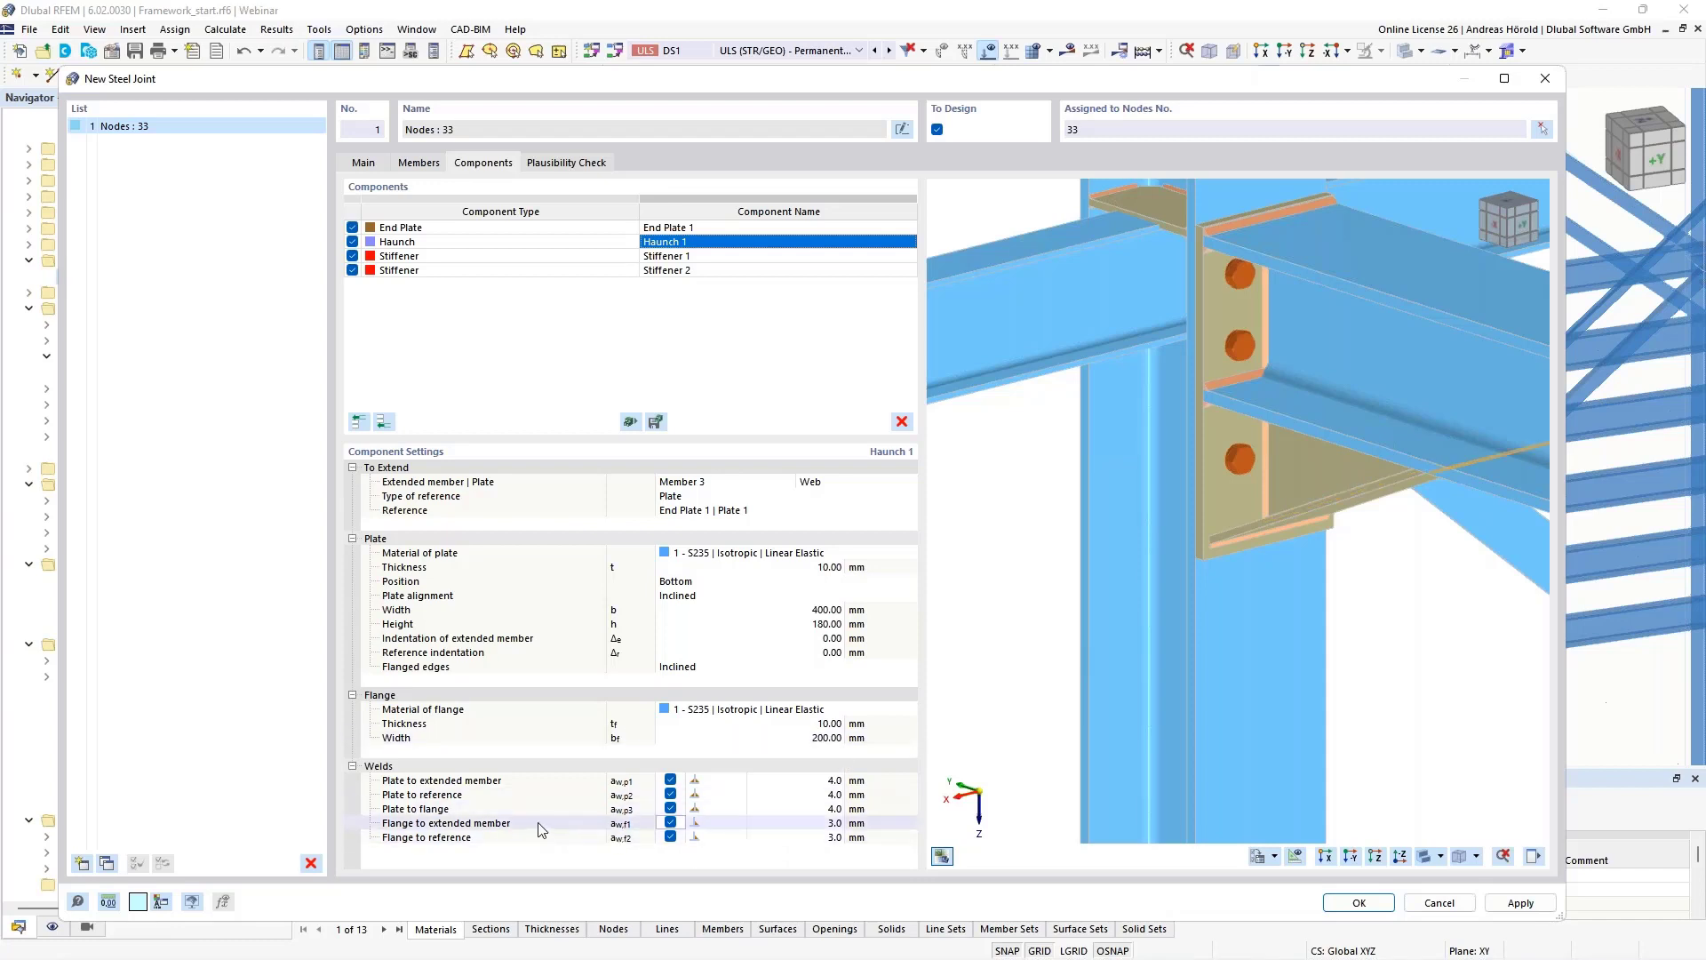
Change the haunch's flange-to-extended-member weld to a rear-side butt weld.
click(725, 823)
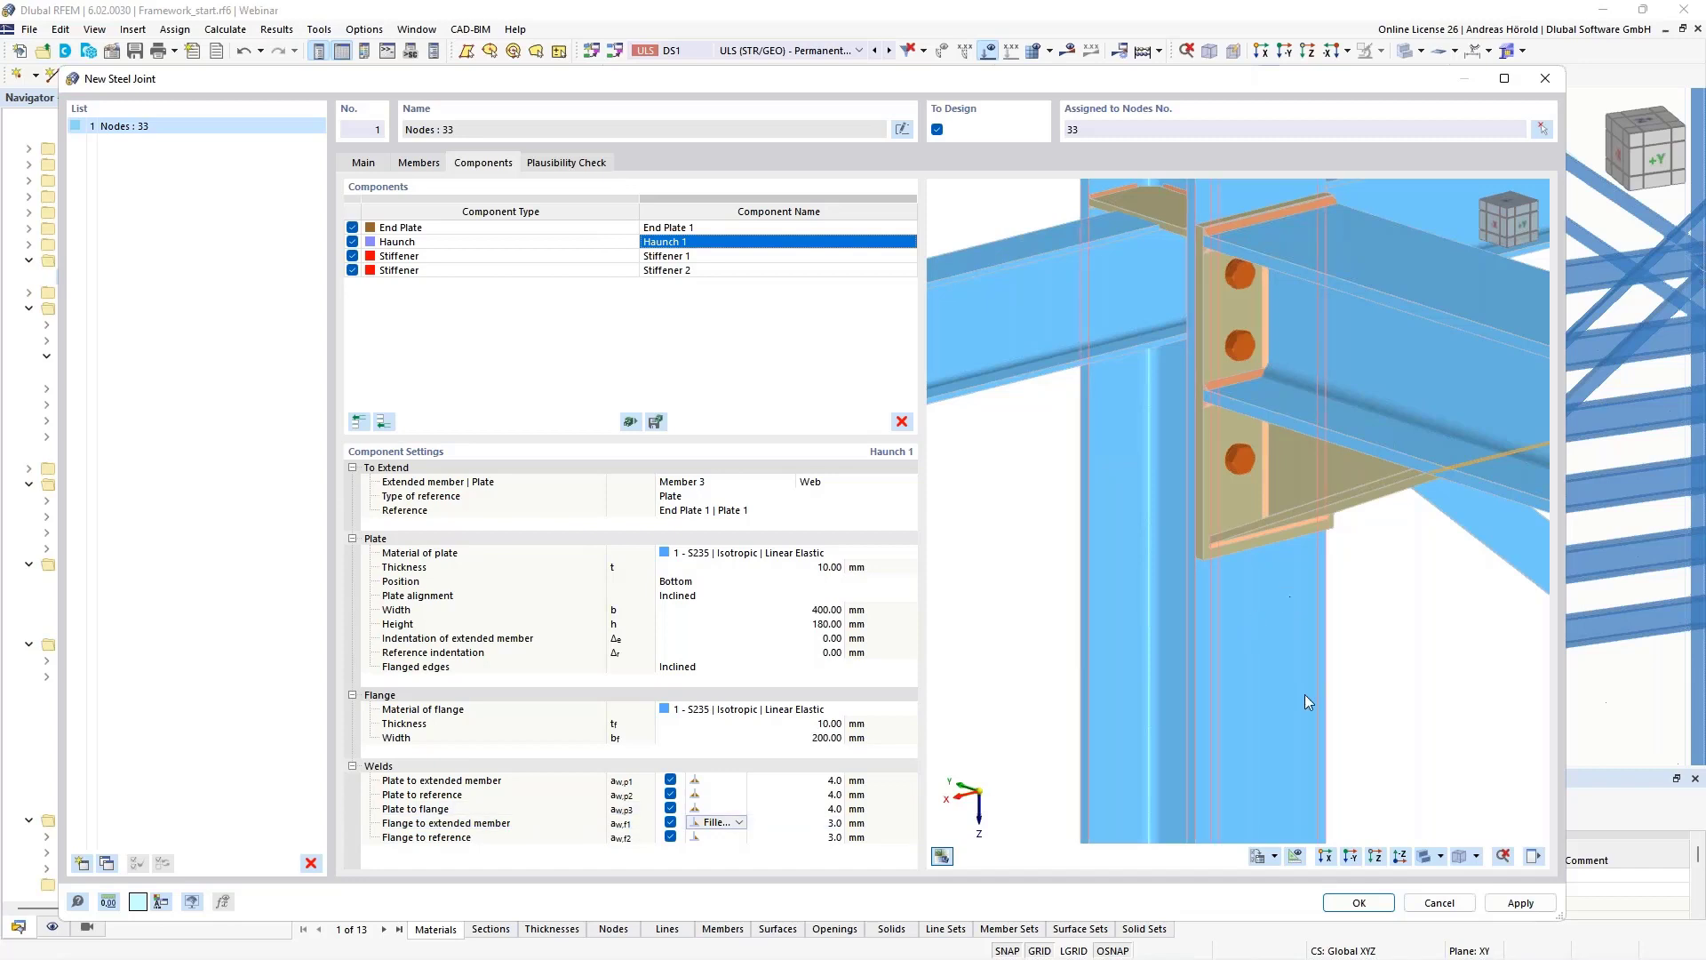
ctrl+middle_drag(1304, 695, 1423, 654)
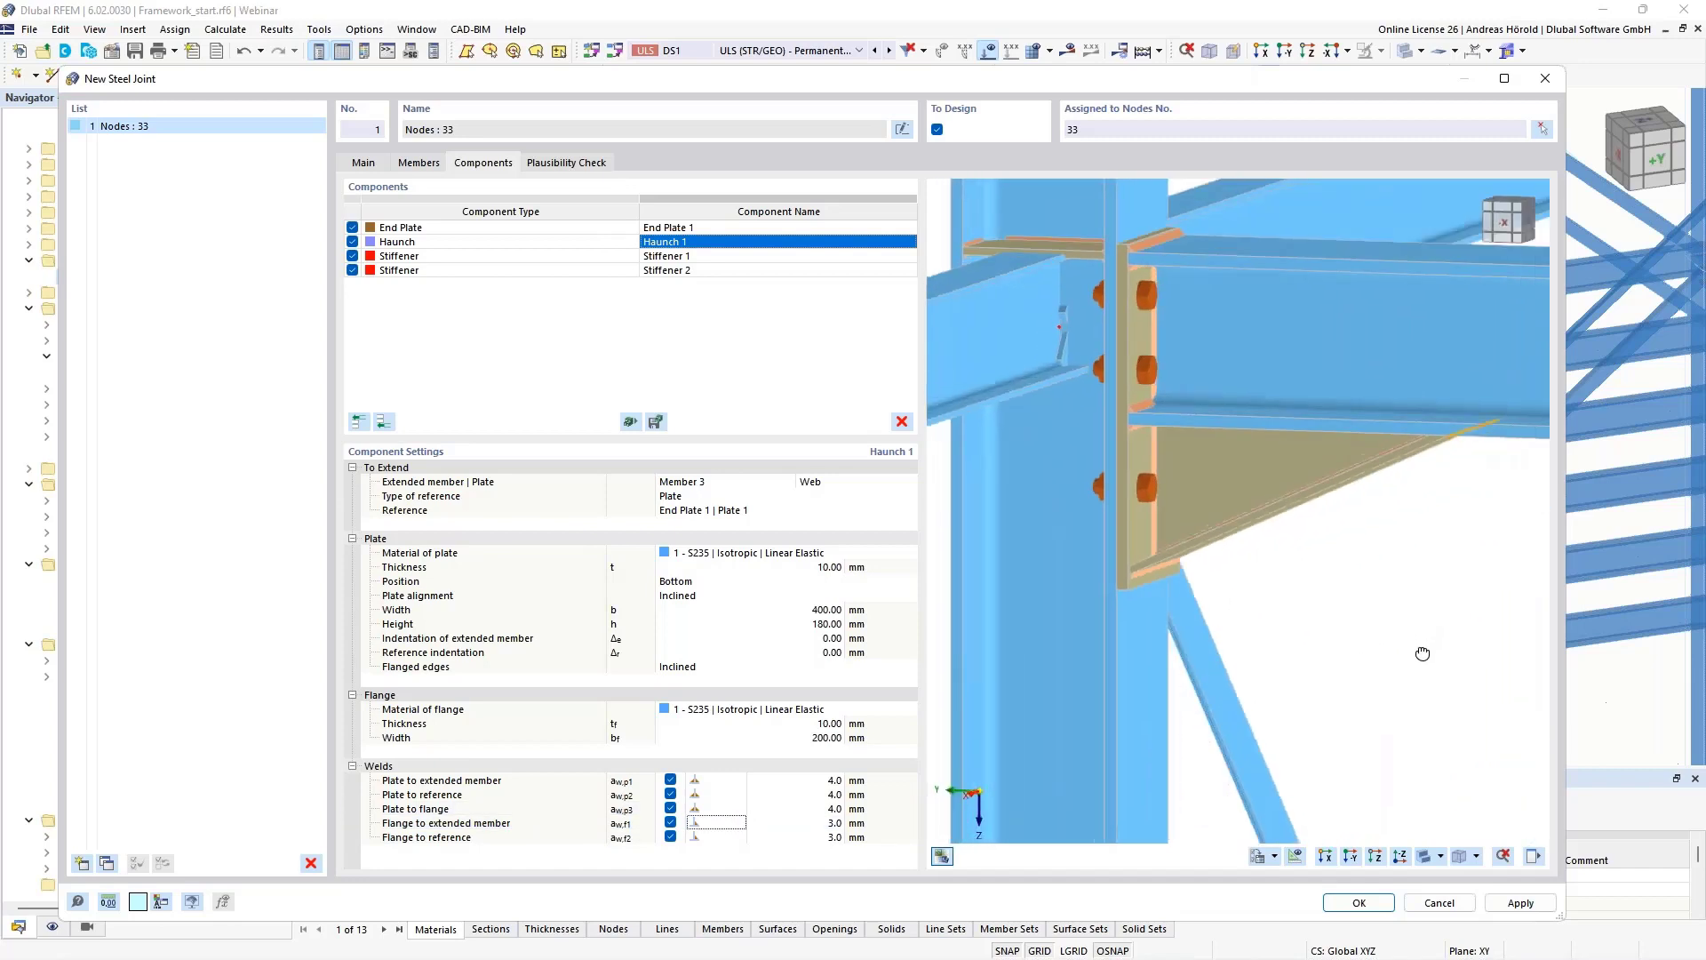
scroll(1422, 649, up, 3)
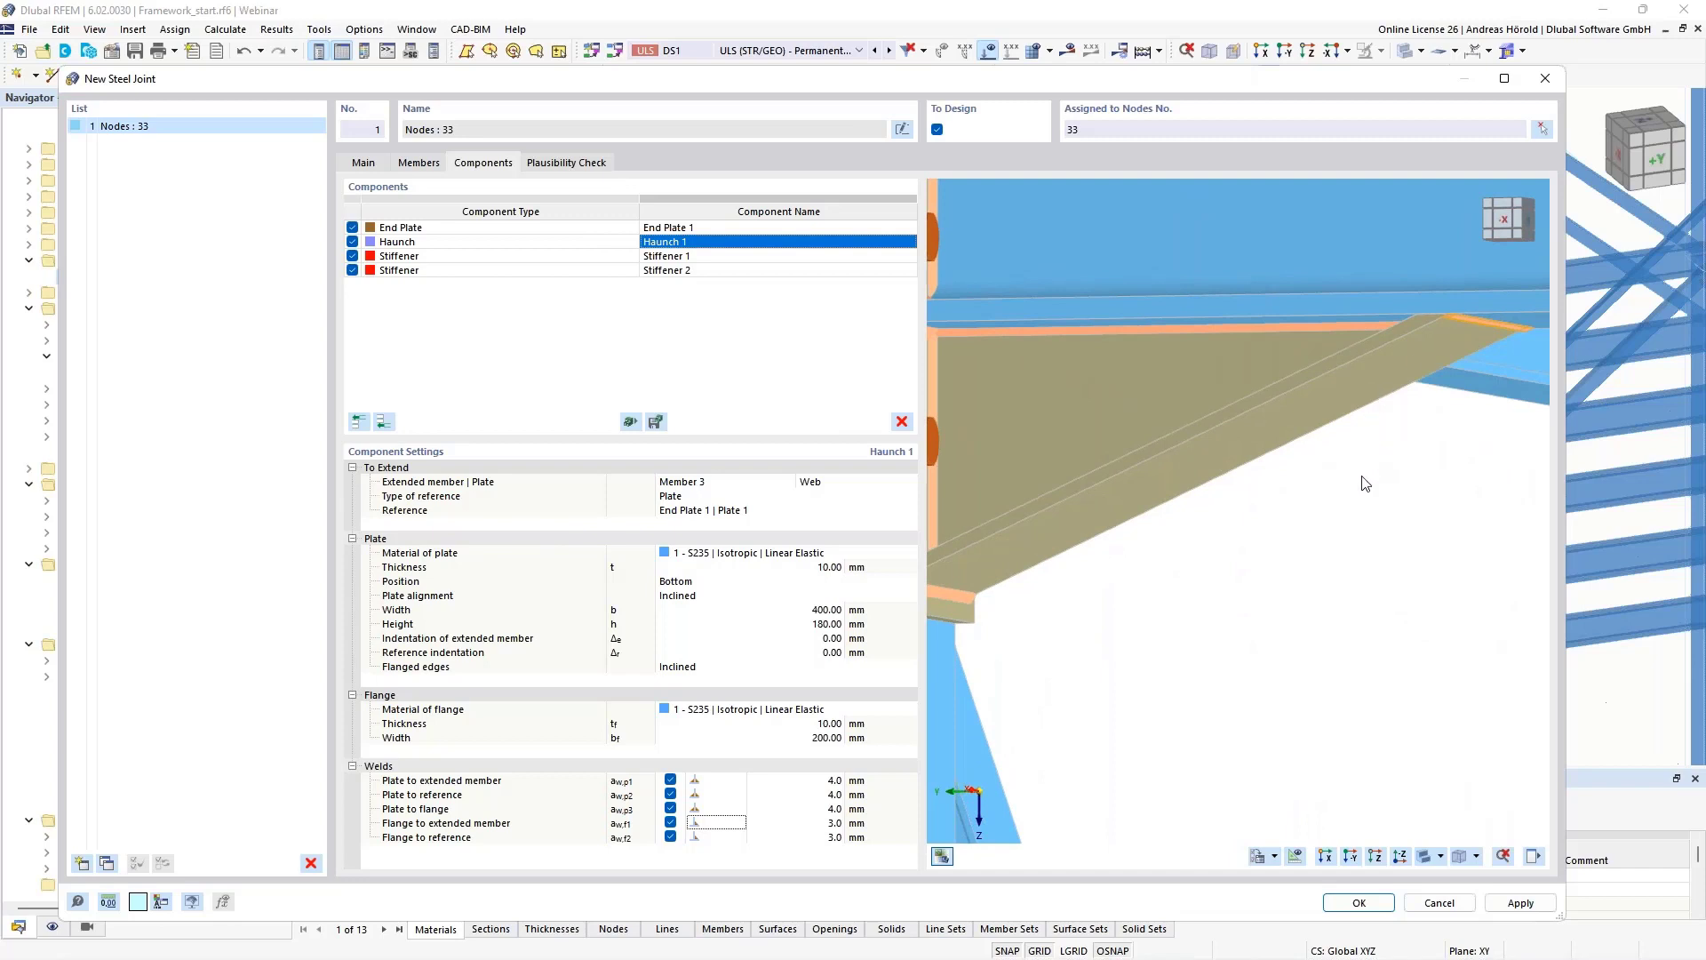
click(738, 827)
click(739, 822)
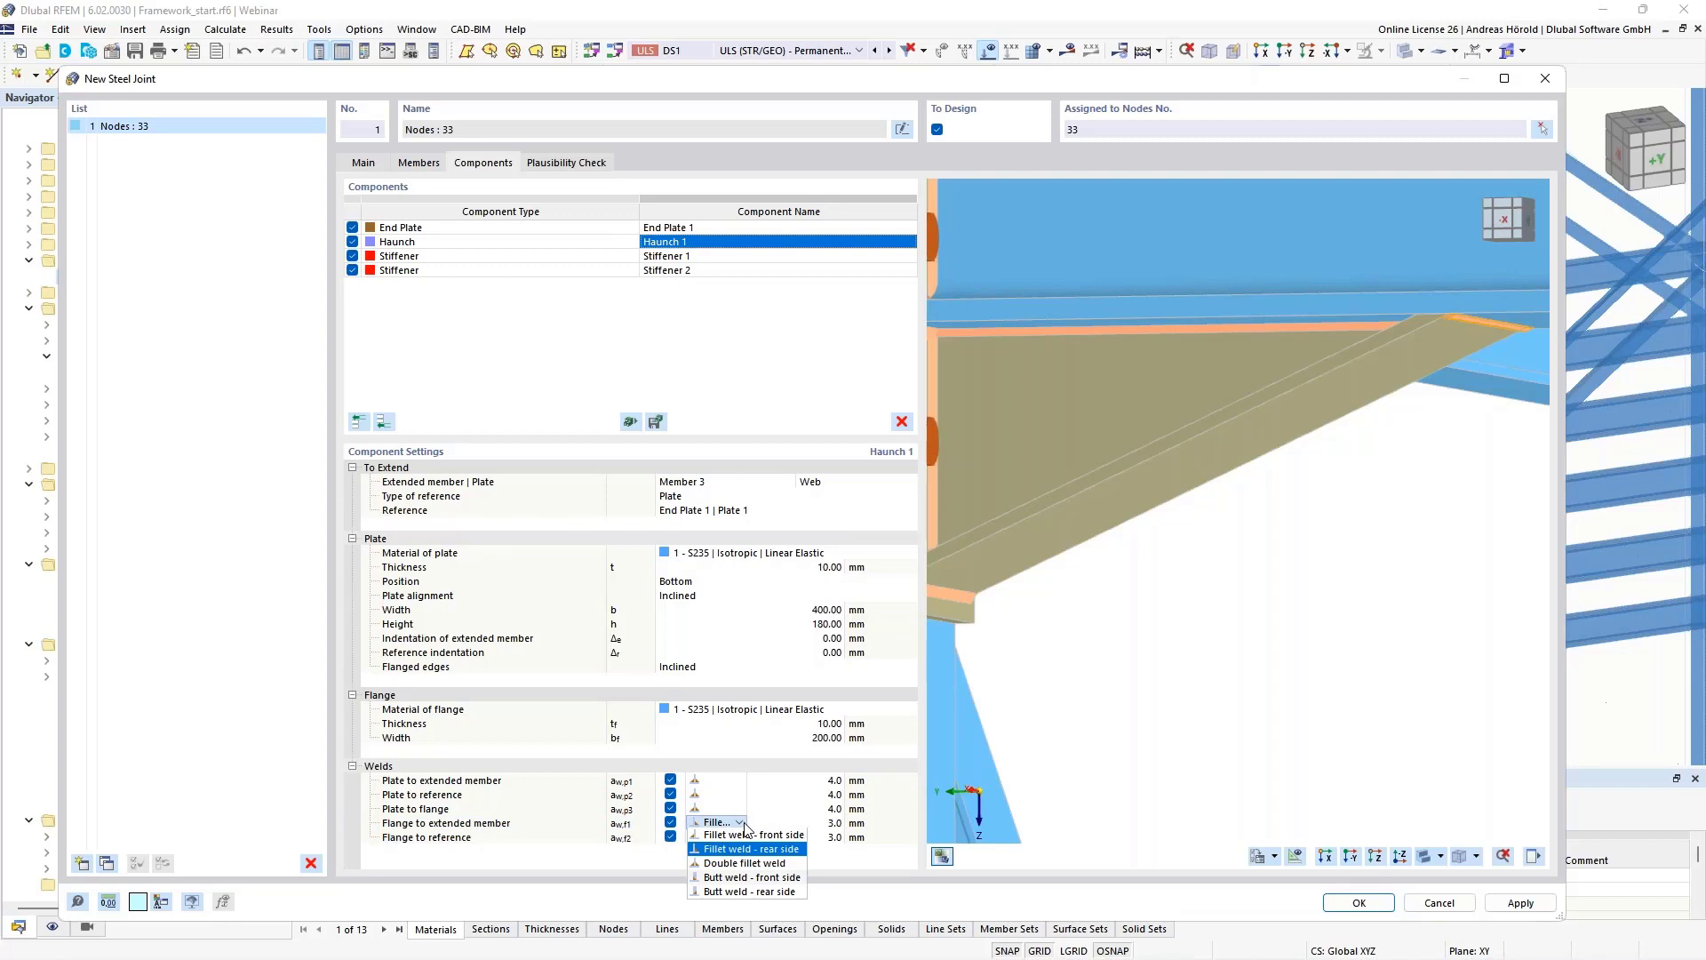
click(760, 892)
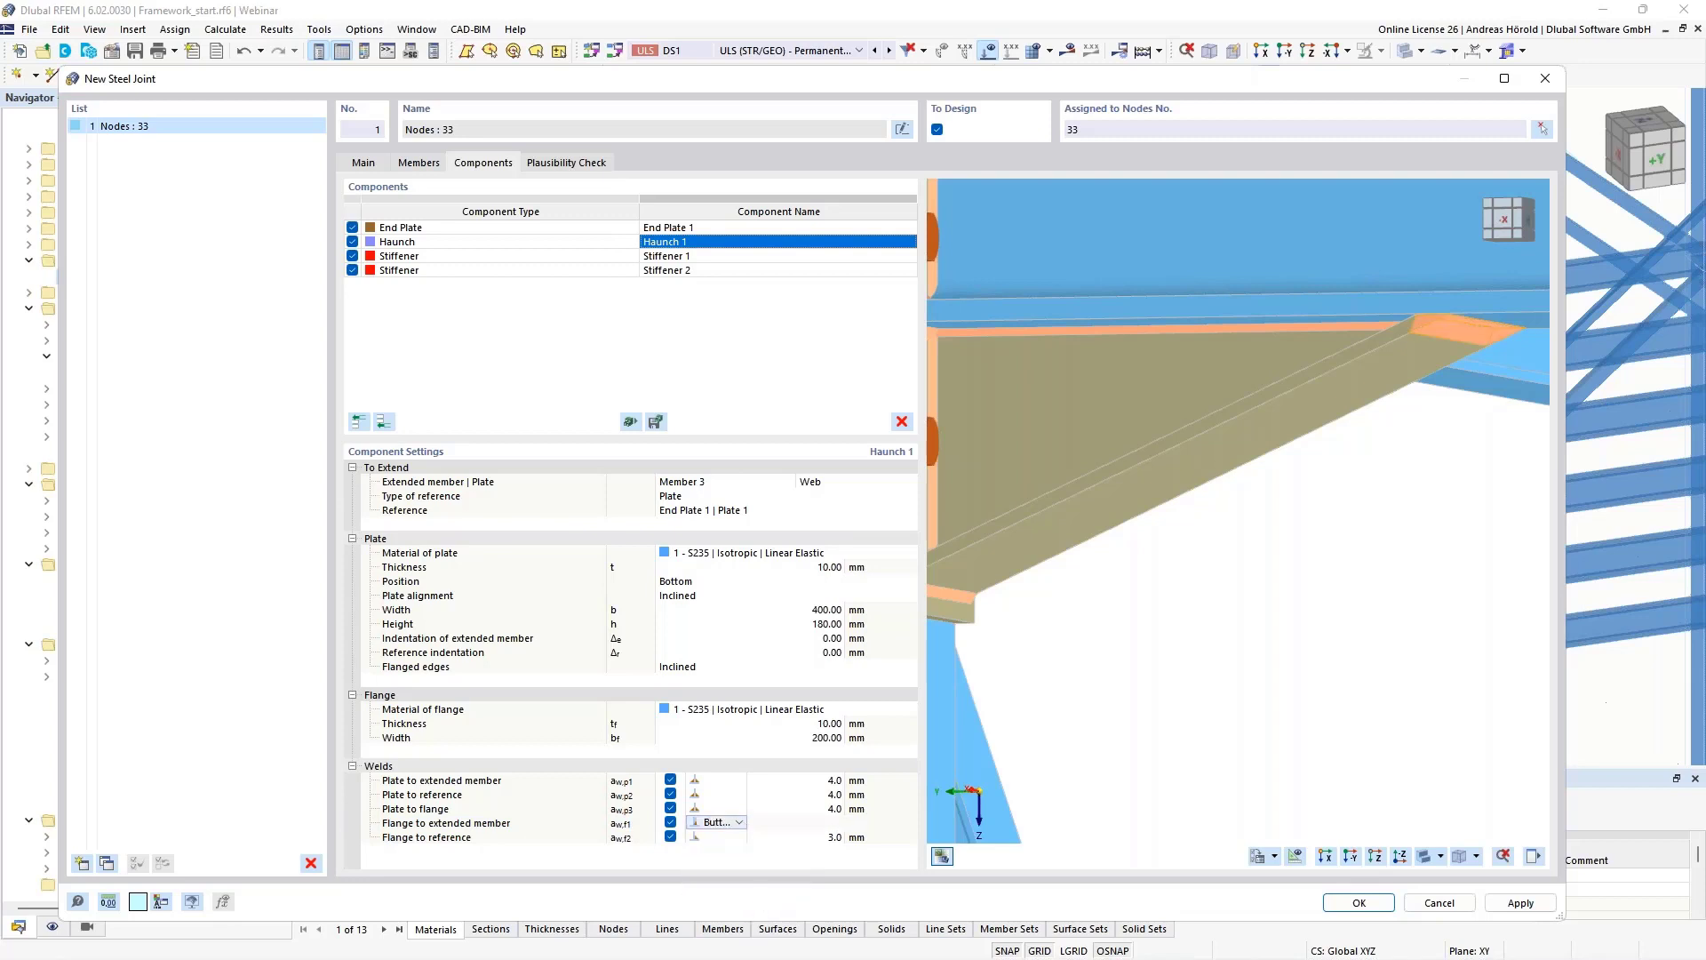
Change the haunch's flange-to-reference weld to a double fillet weld and set its size to 5 mm.
click(724, 838)
scroll(1155, 707, down, 3)
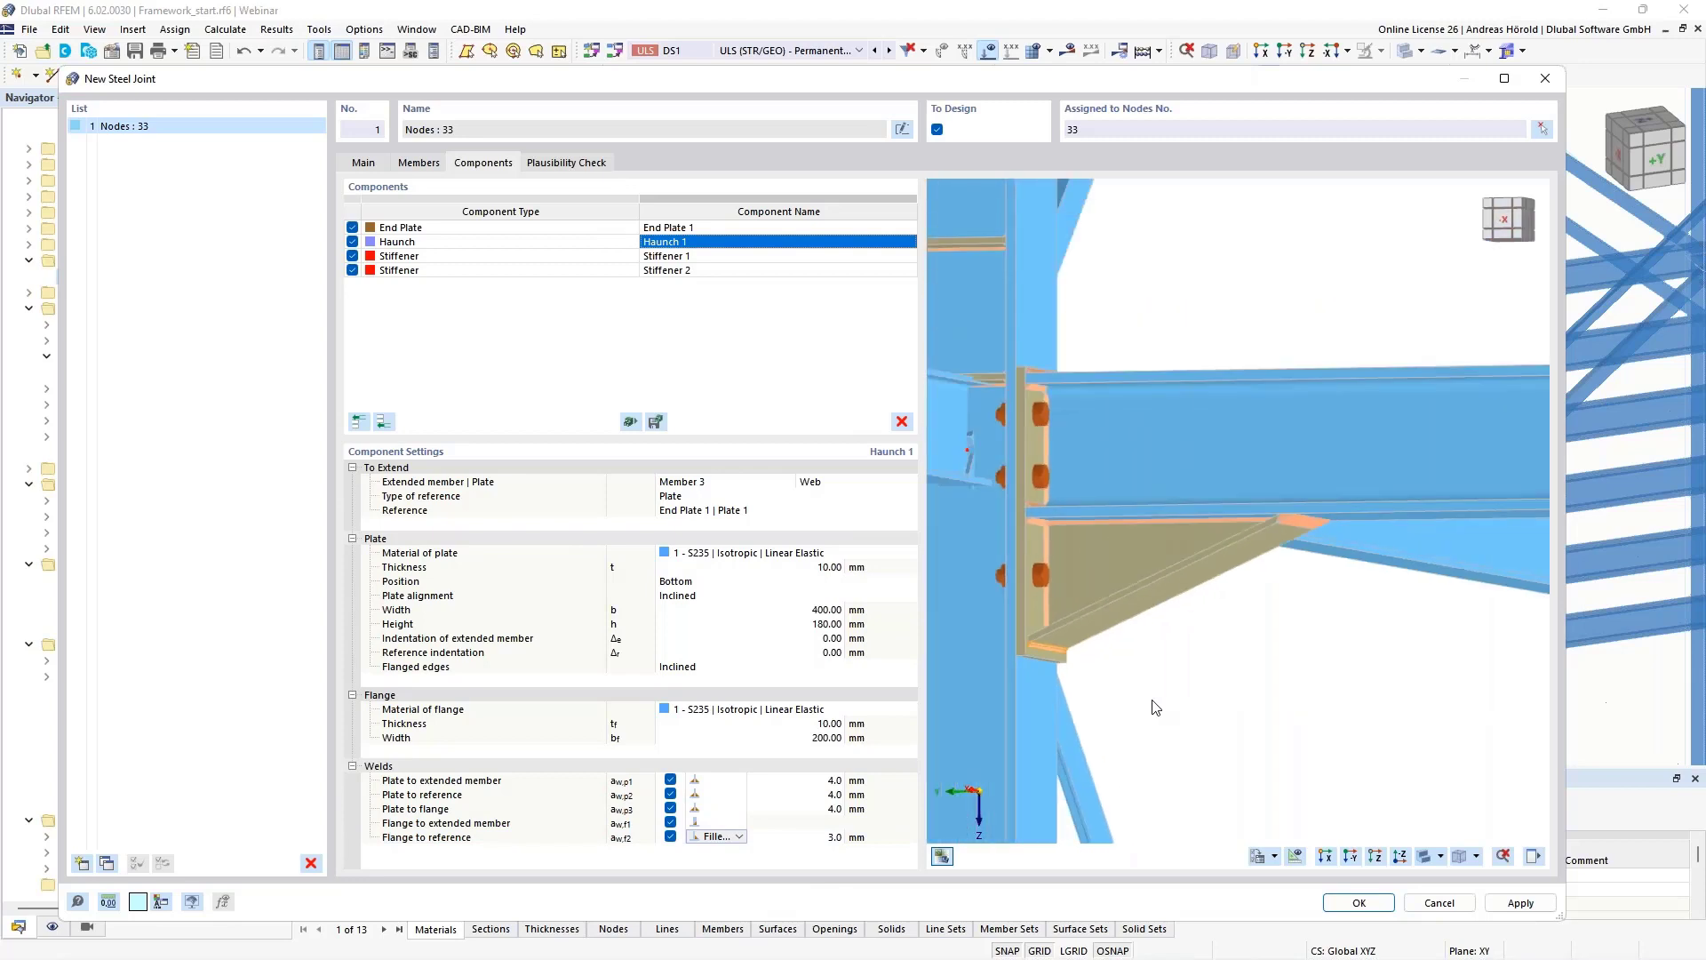
scroll(1153, 702, up, 4)
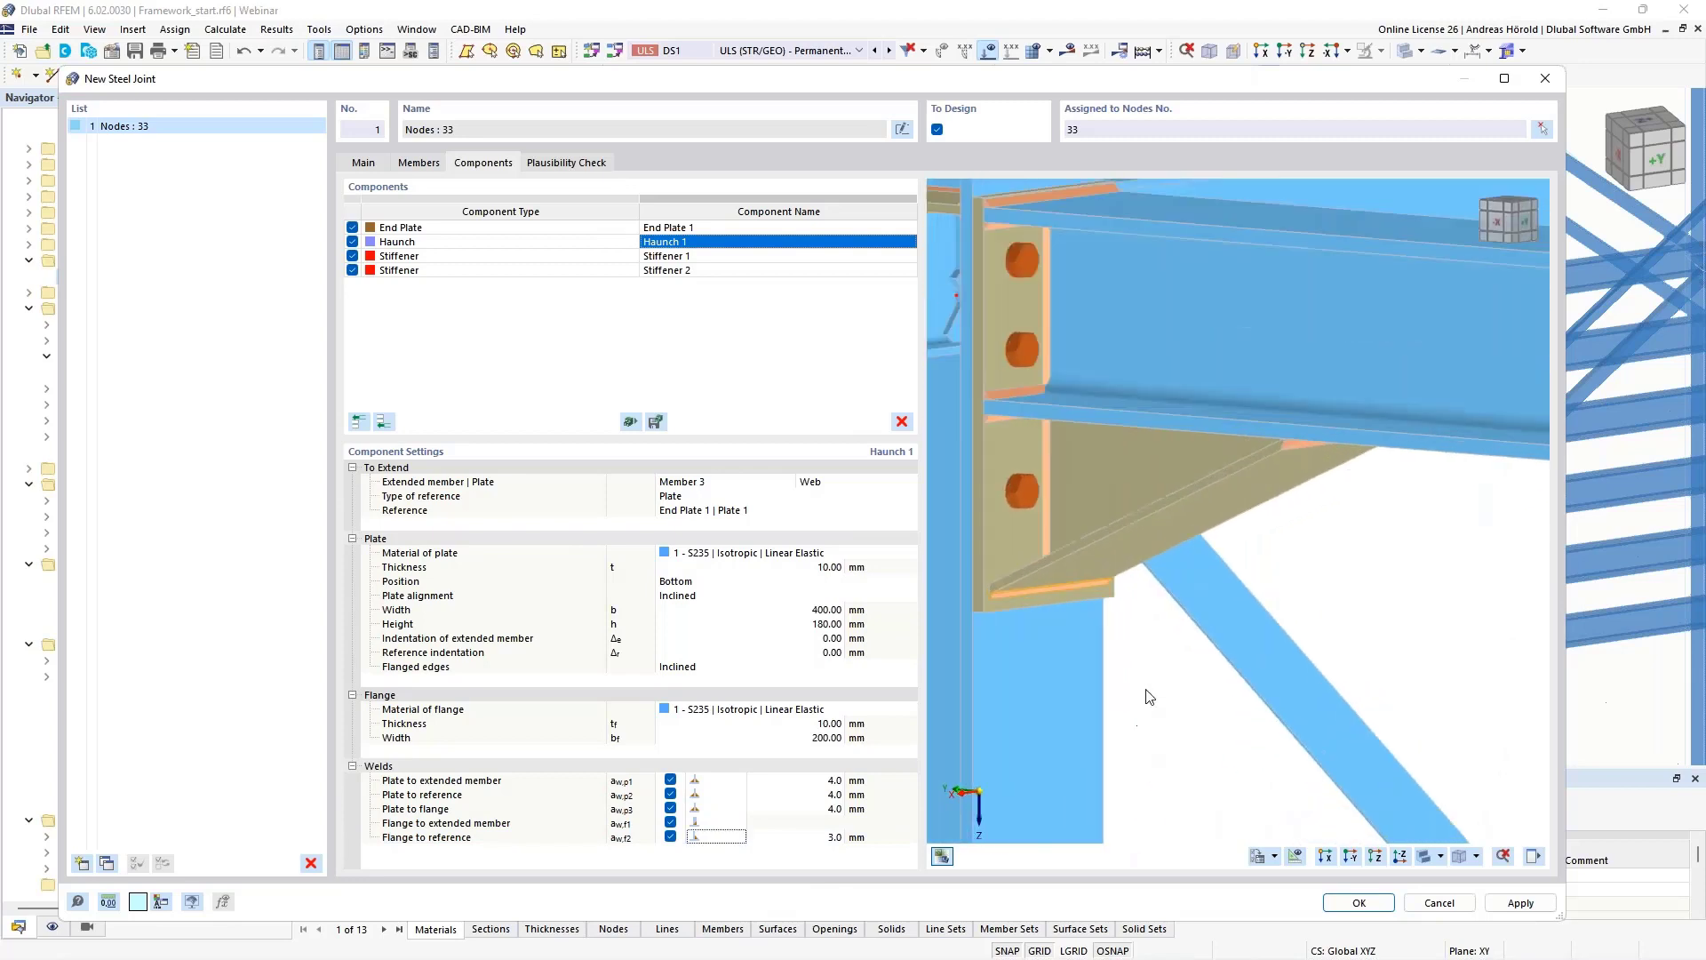
scroll(1150, 697, up, 3)
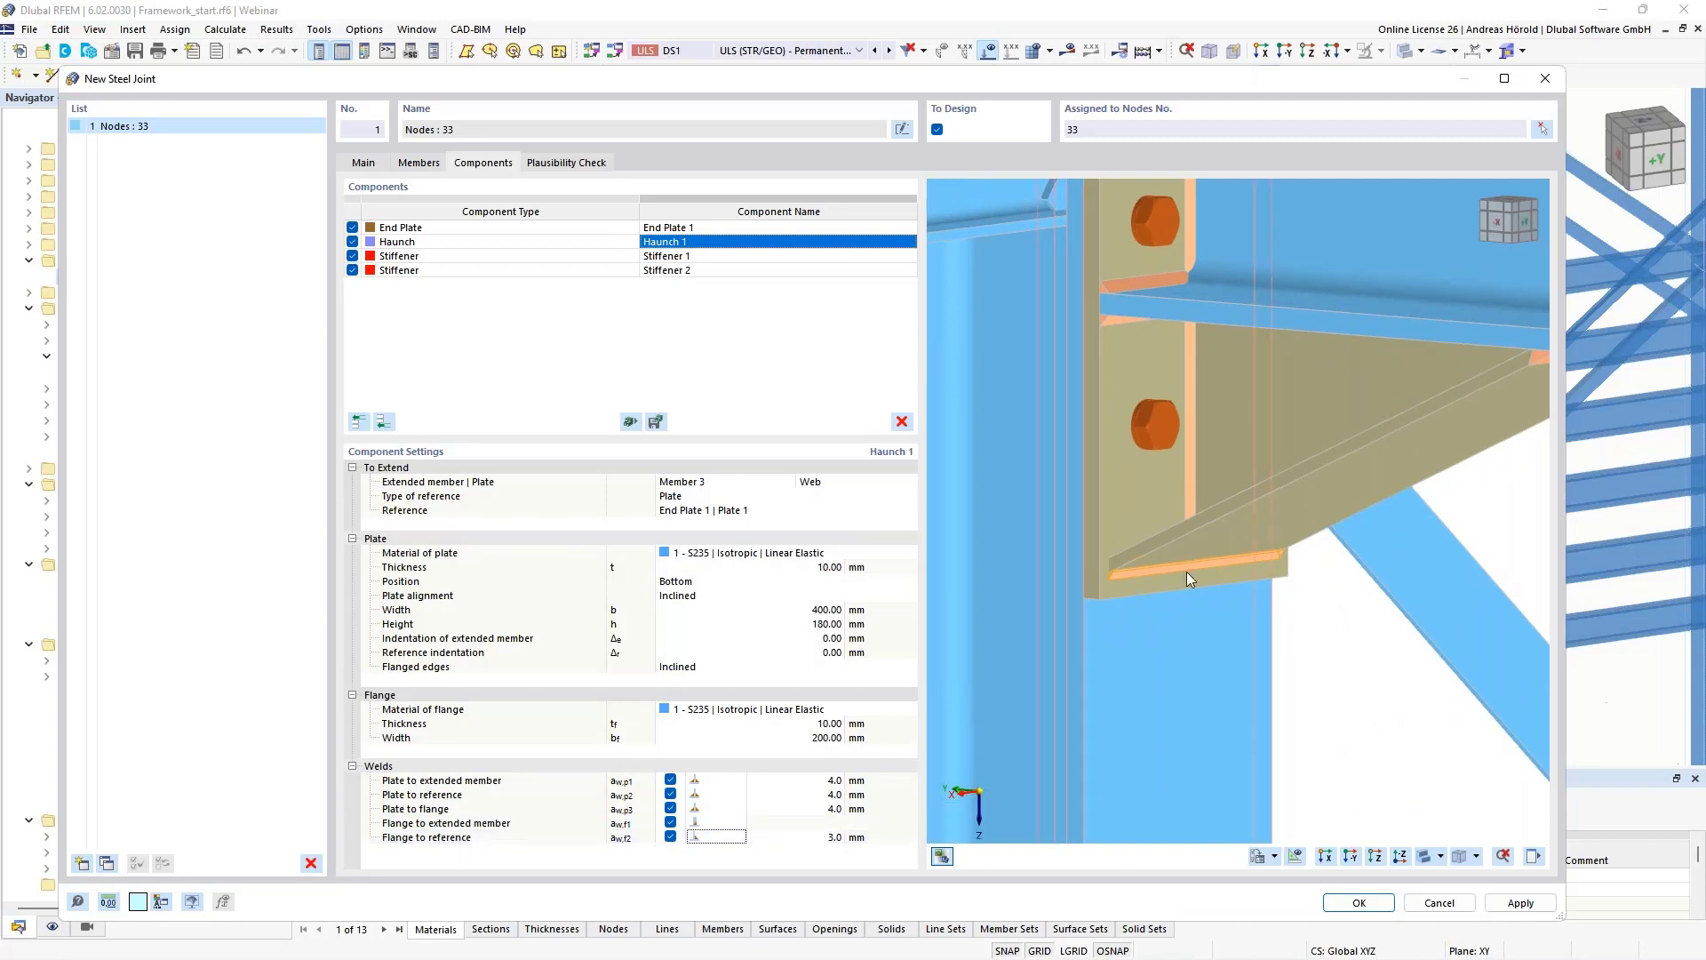
click(722, 840)
click(738, 838)
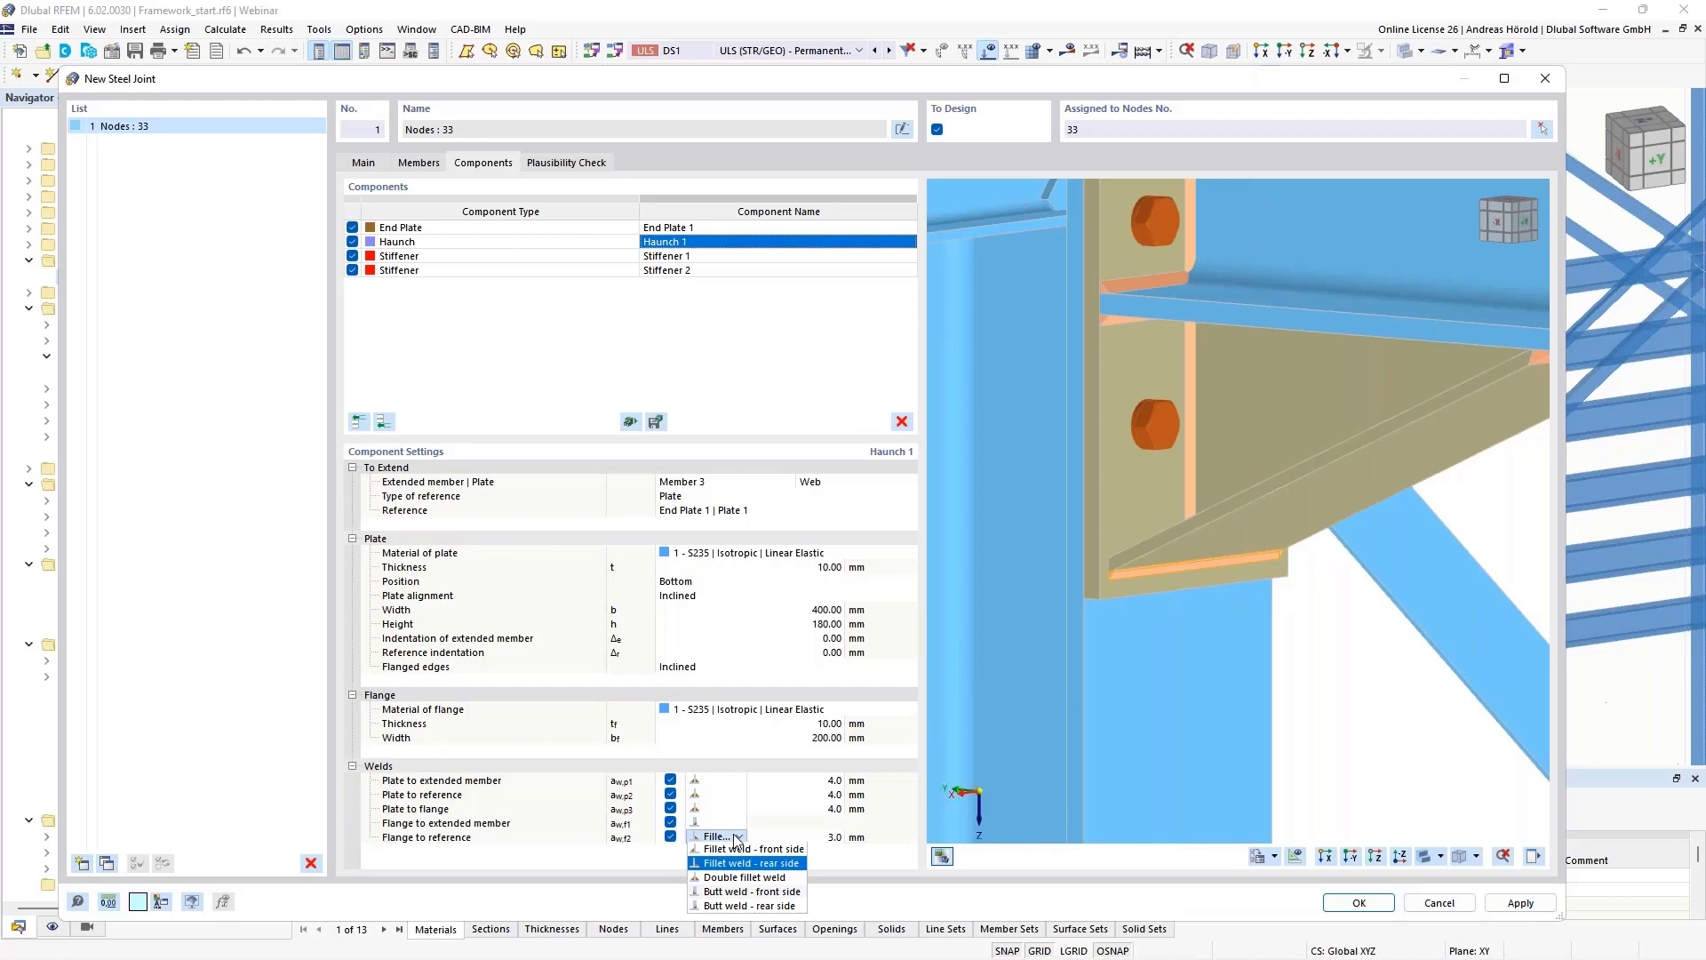
click(764, 878)
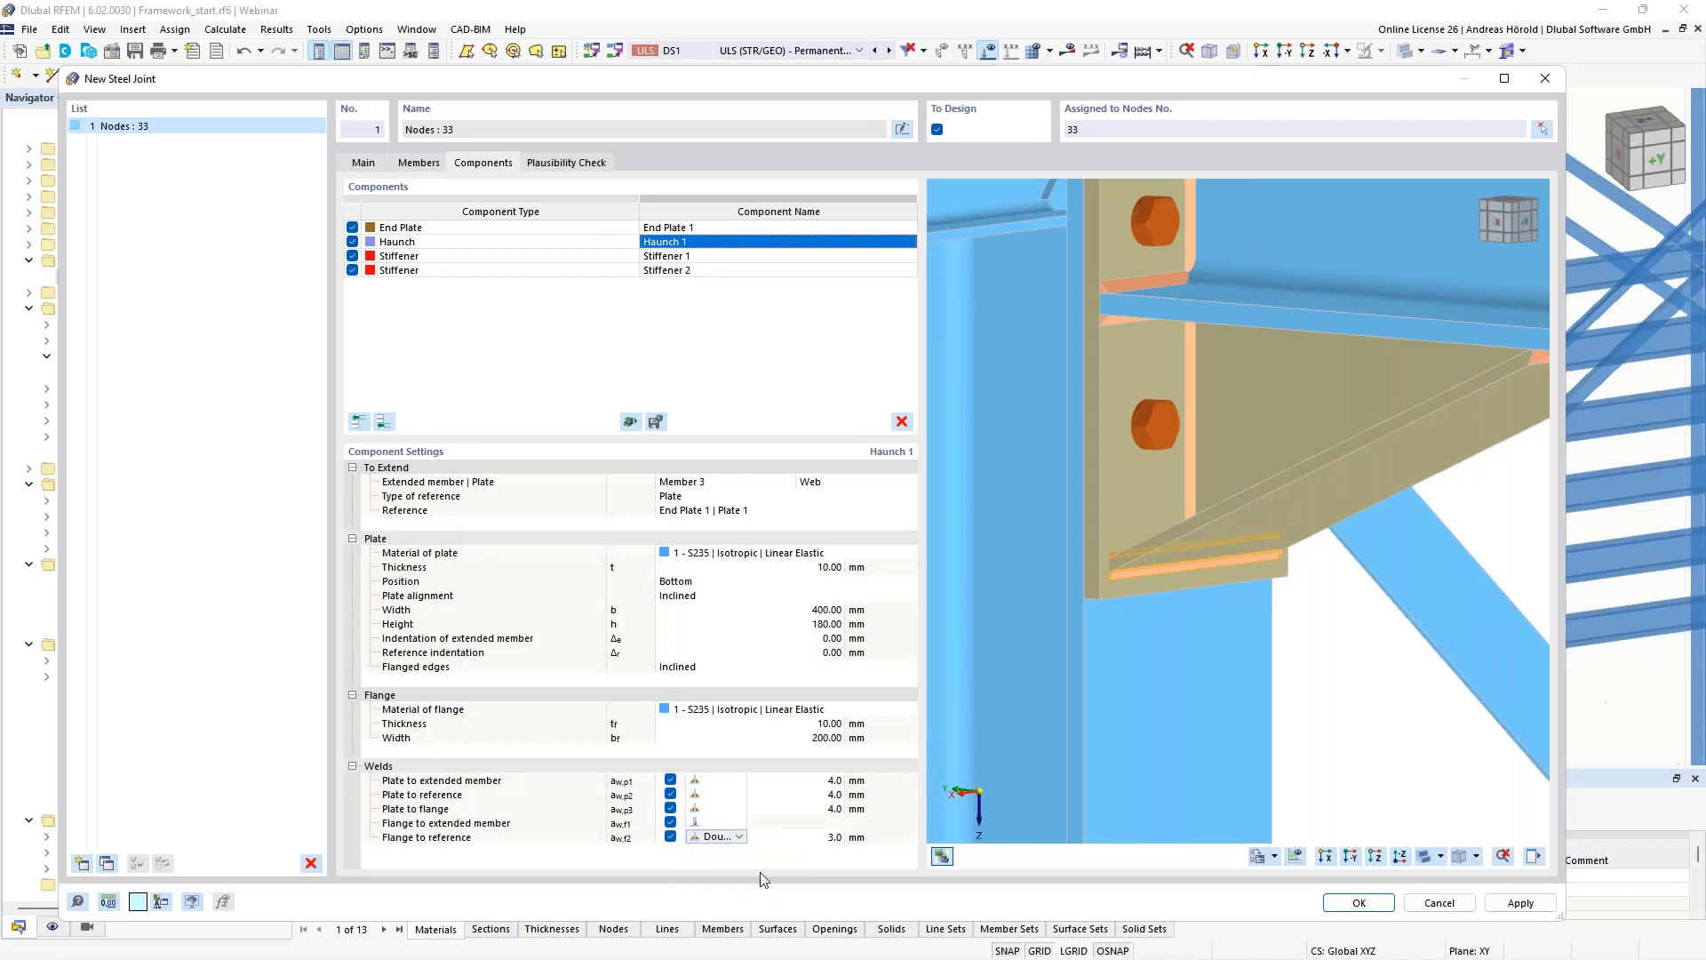
click(830, 837)
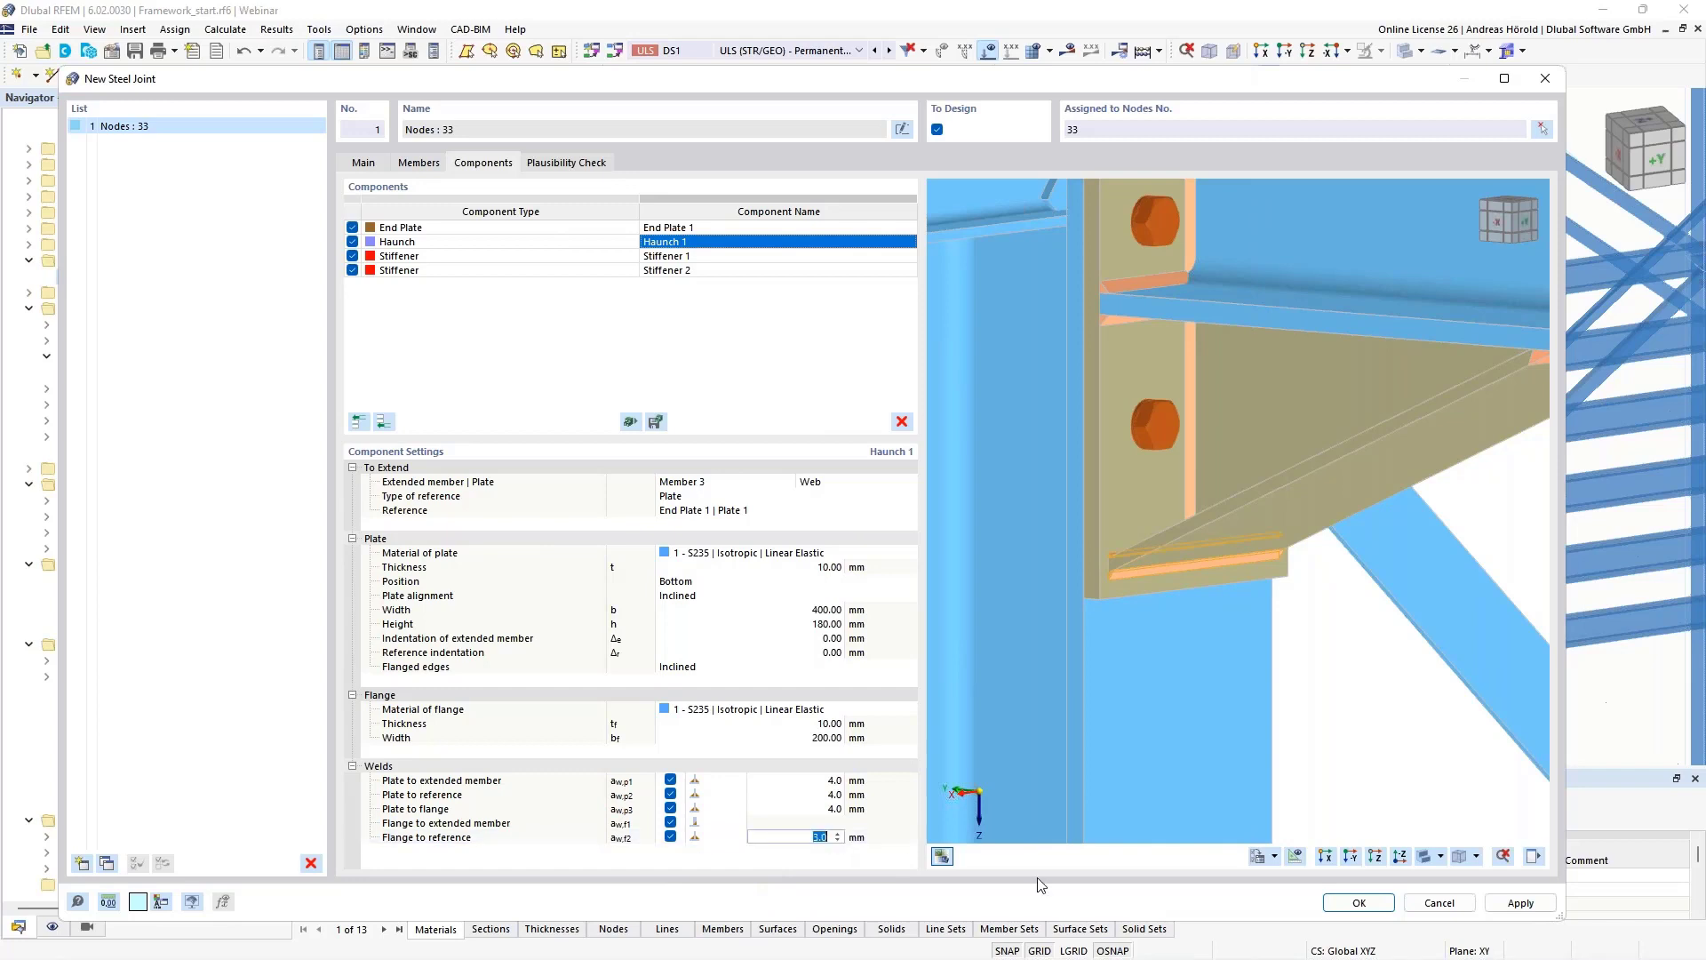
text(5)
key(Return)
Set the weld of Stiffener 1 to 4 mm.
scroll(1130, 529, down, 5)
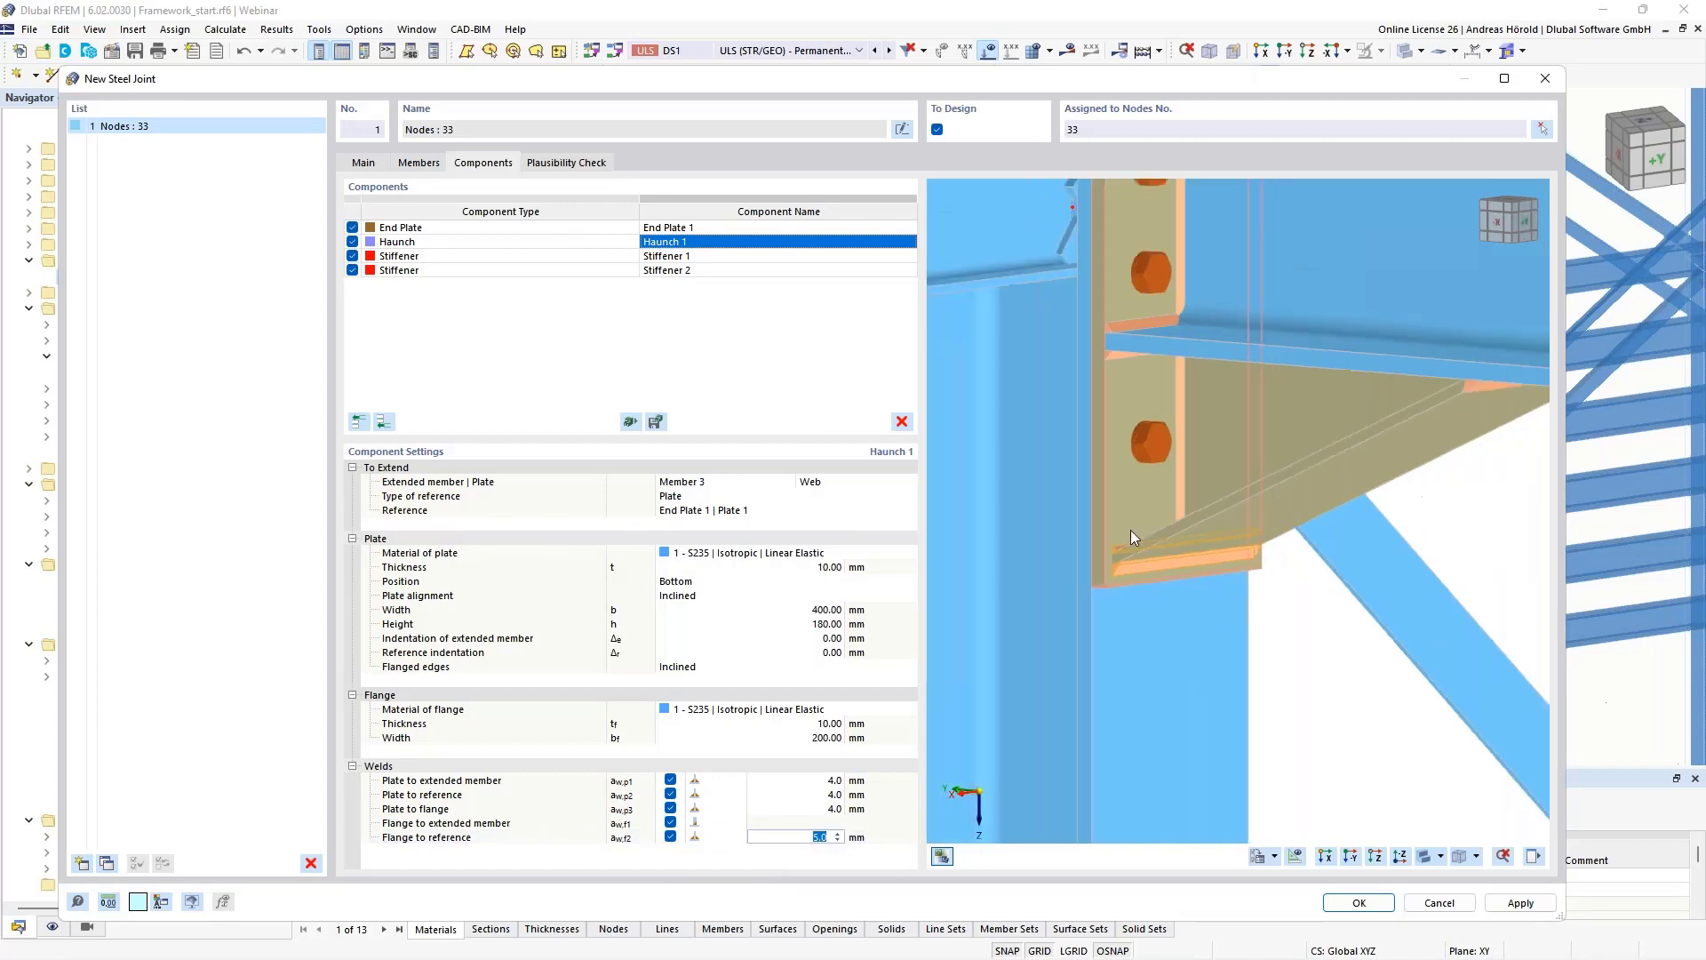
middle_drag(1162, 547, 1299, 642)
click(727, 258)
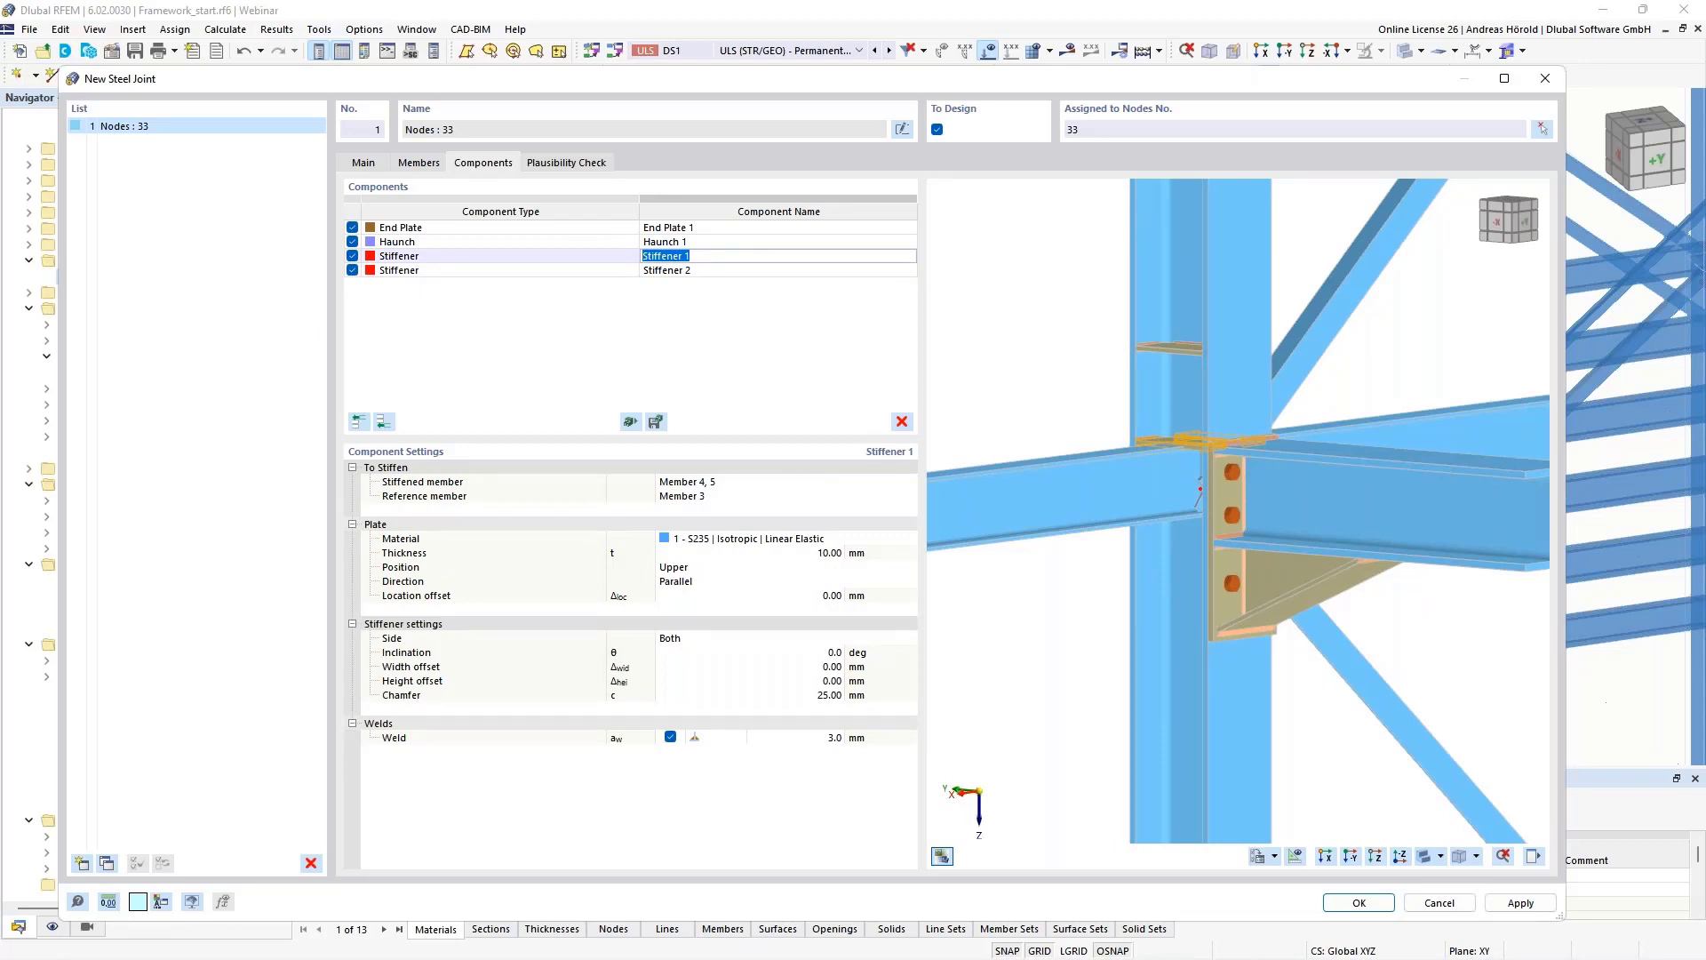
scroll(1149, 468, up, 2)
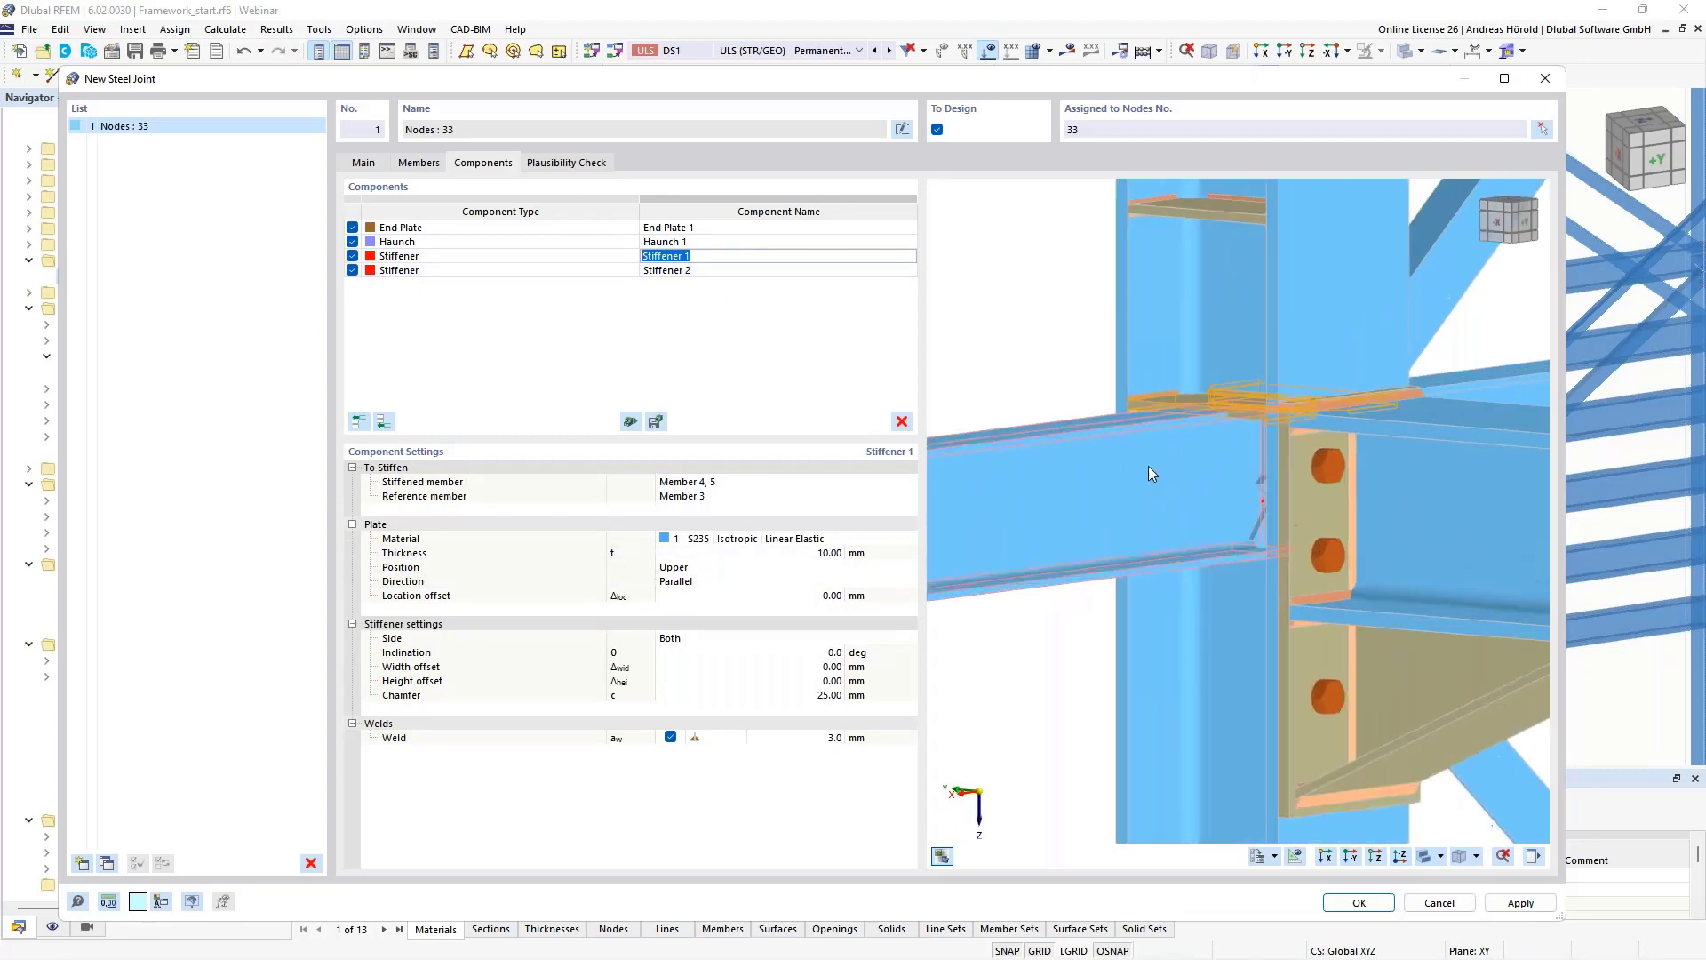
scroll(1266, 423, down, 1)
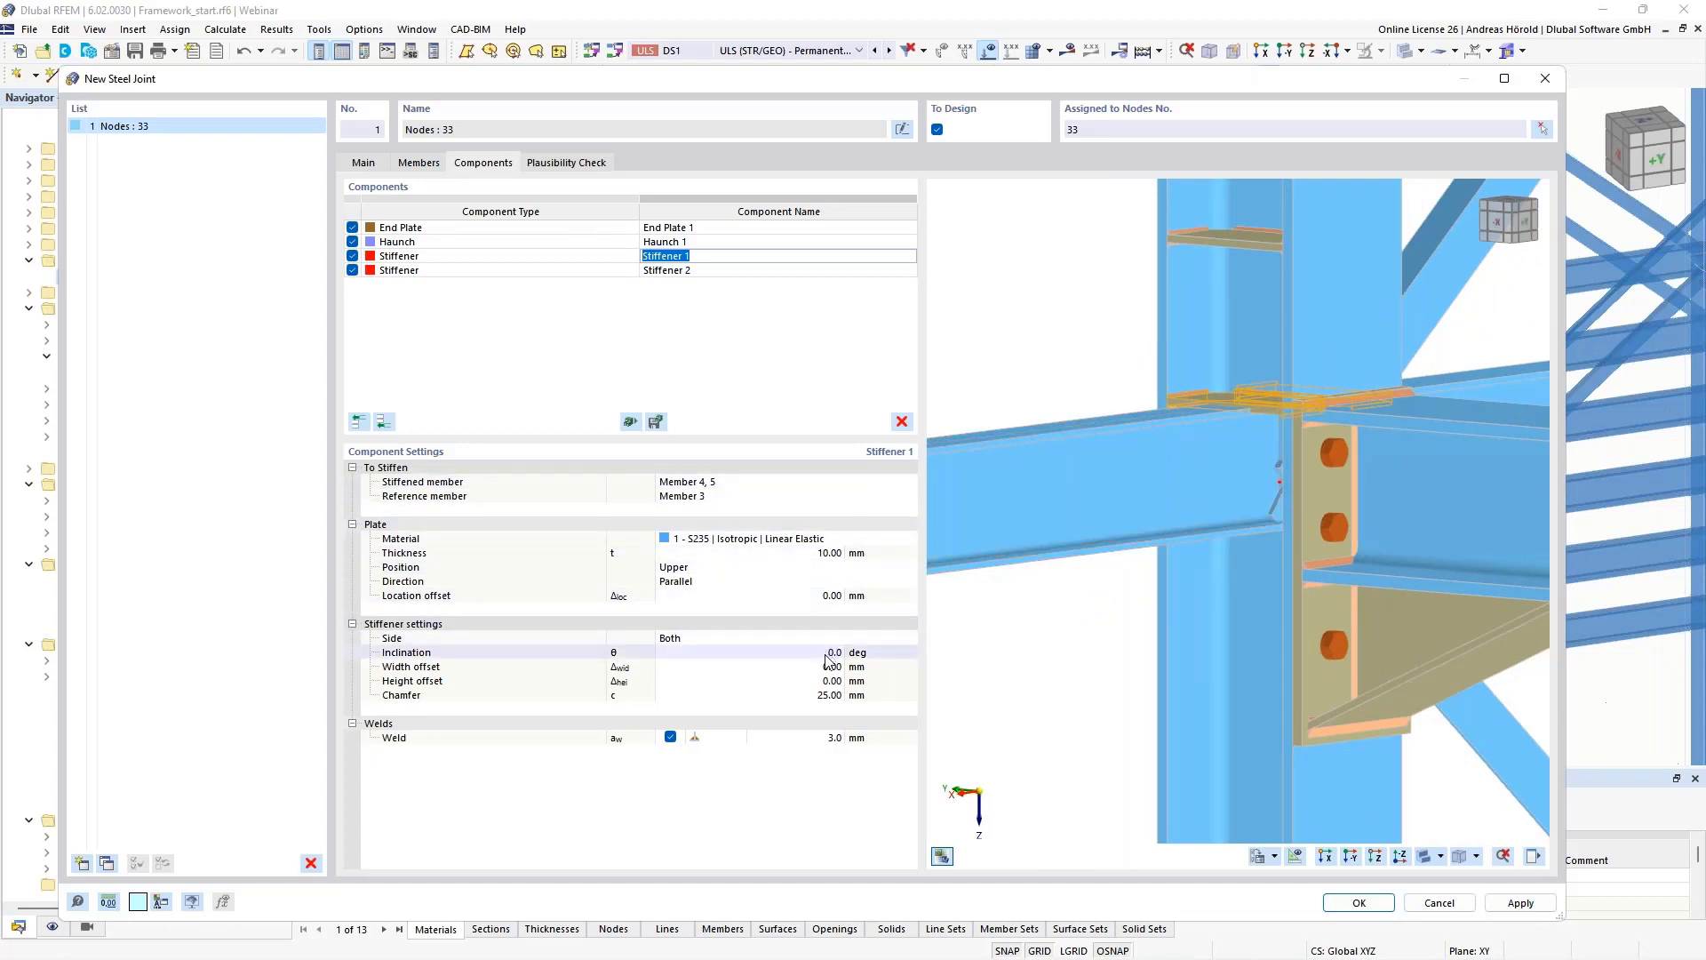
click(836, 739)
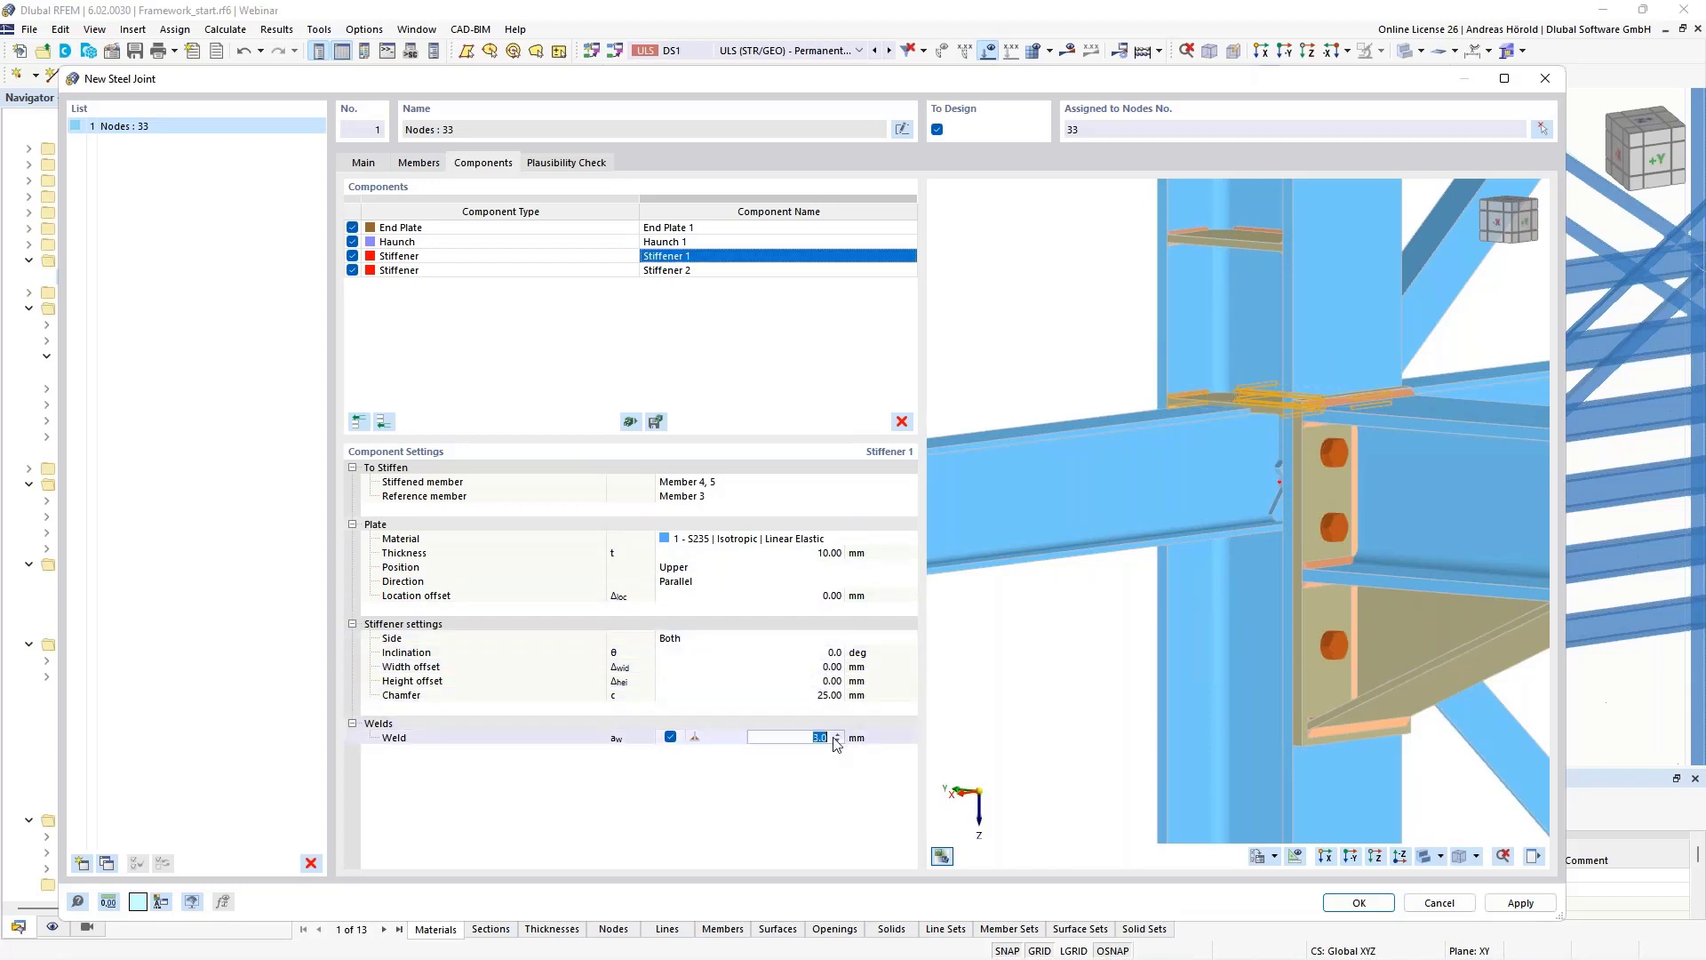
text(4)
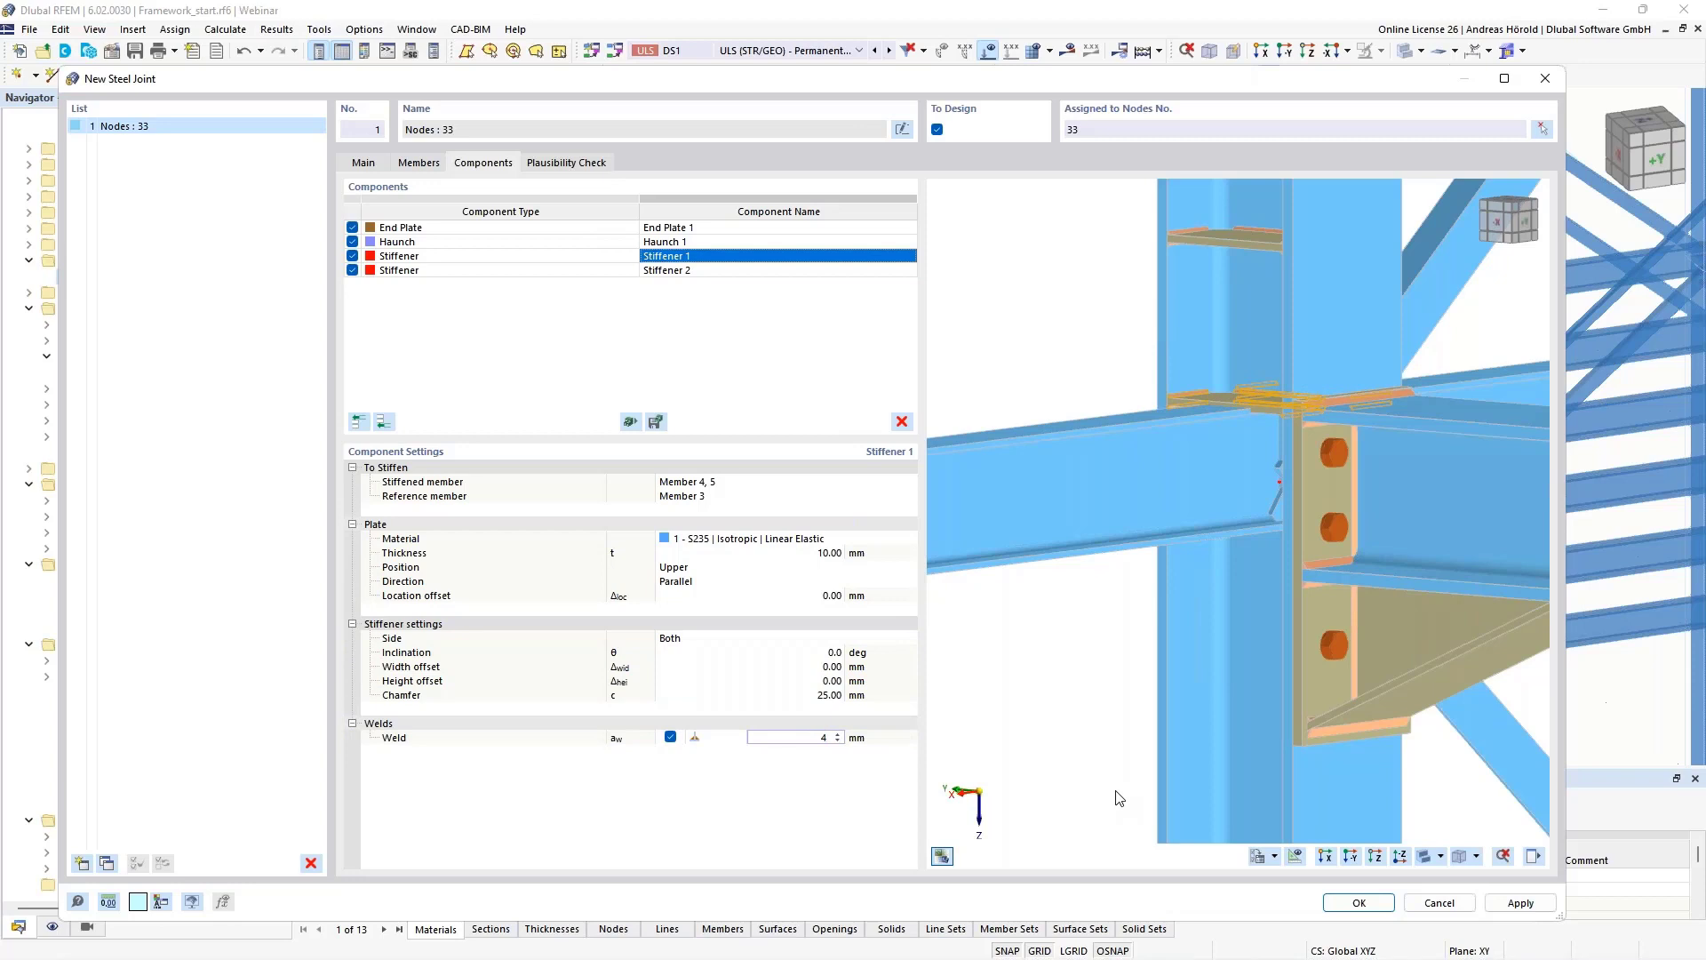
key(Return)
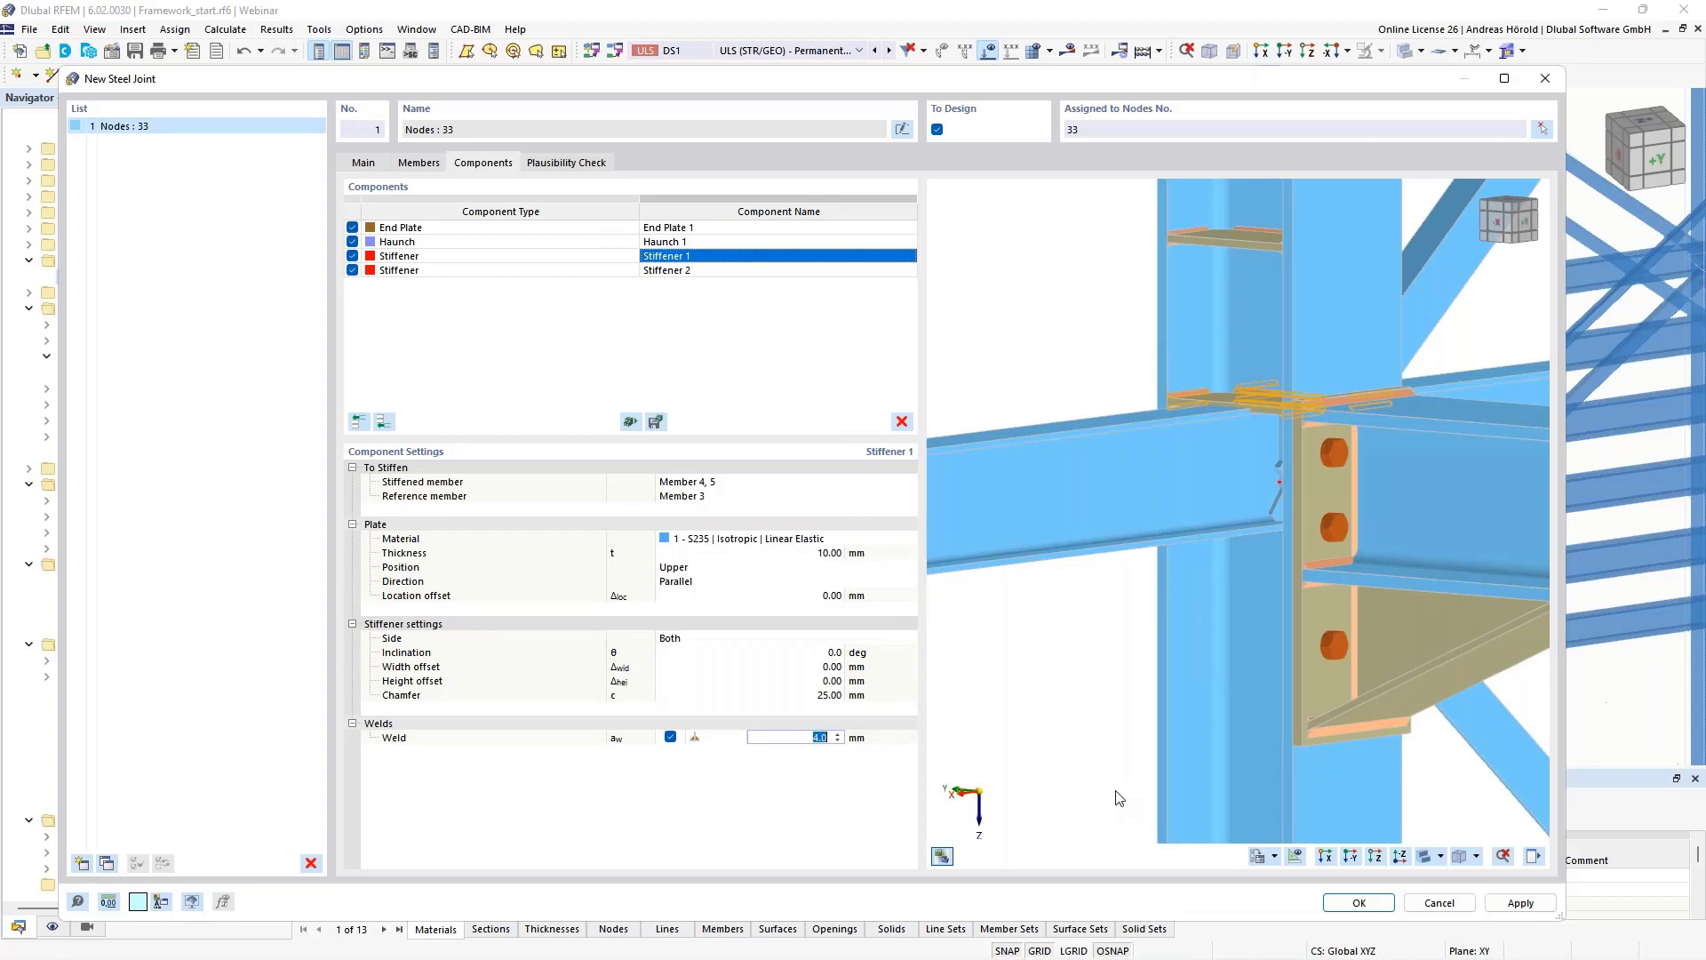
Set the location offset of Stiffener 2 to -400 mm.
click(754, 272)
click(754, 272)
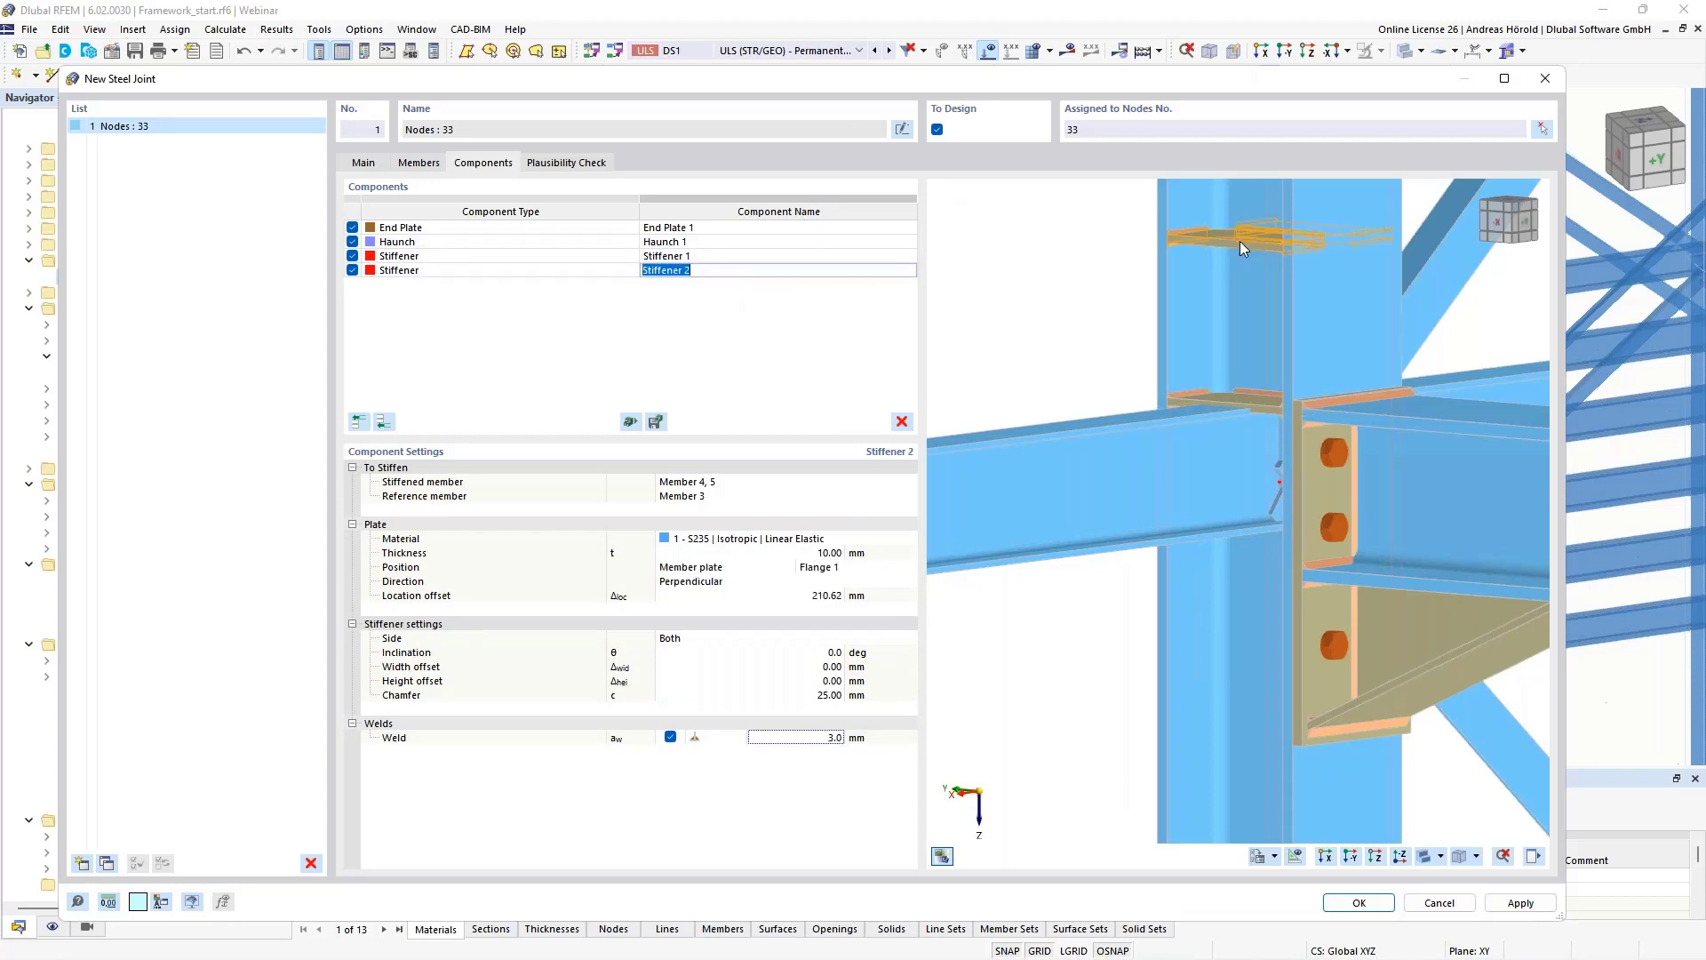
click(813, 594)
key(BackSpace)
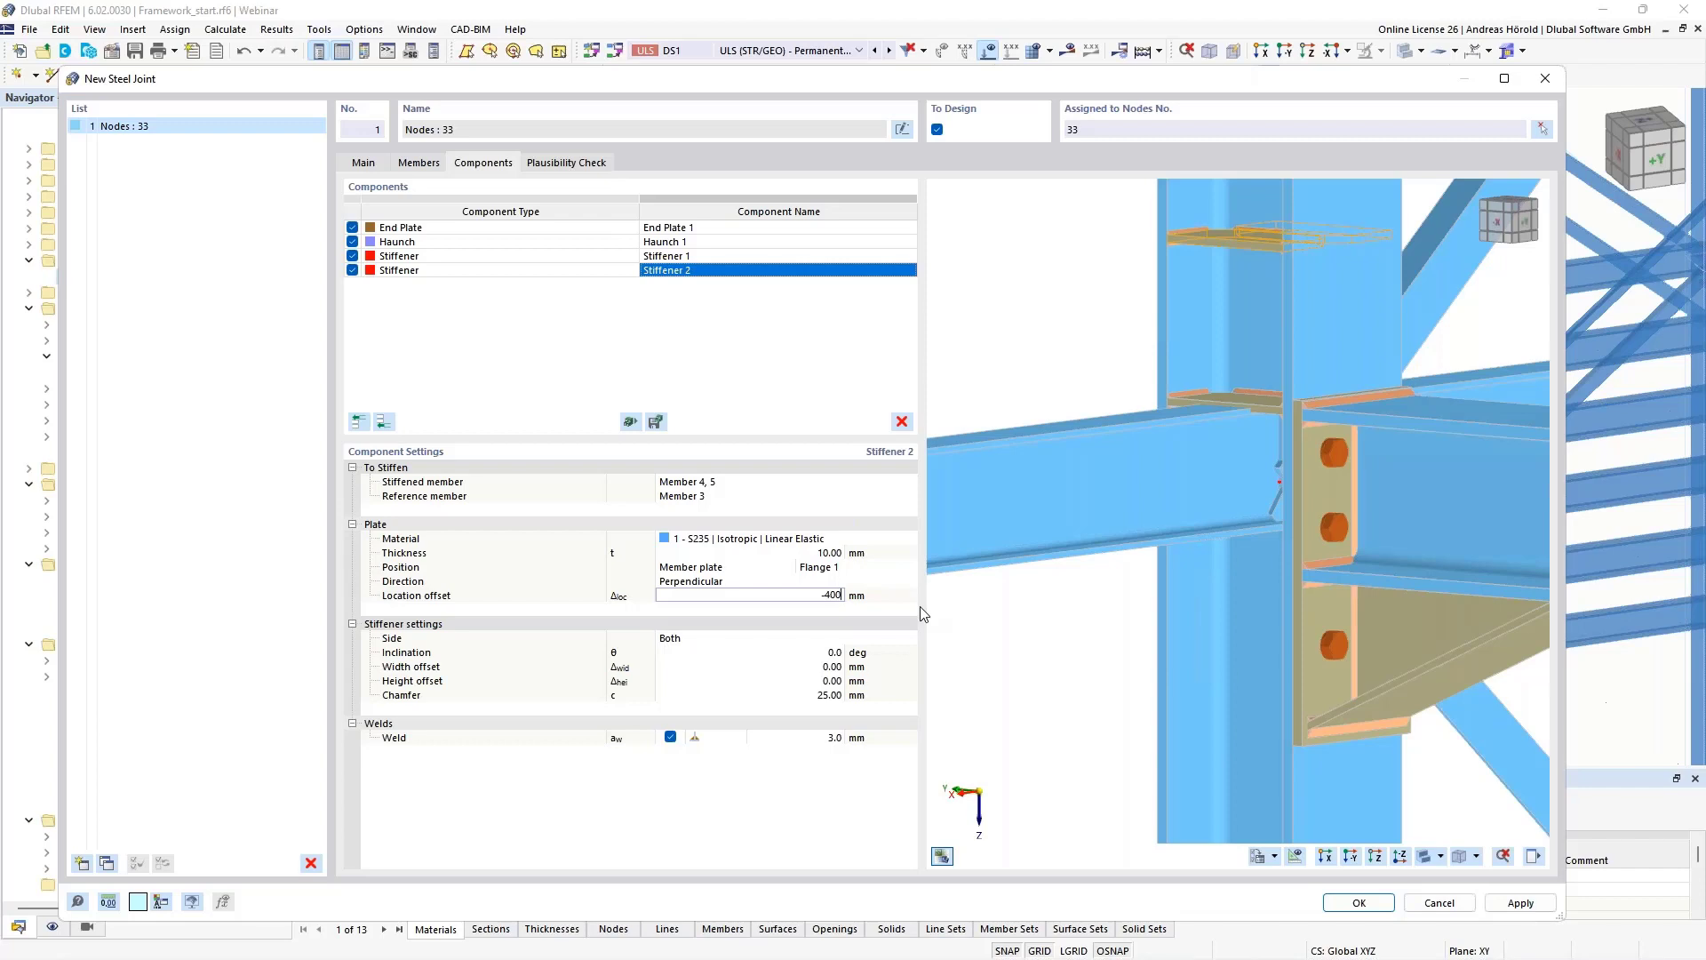
text(-400)
key(Tab)
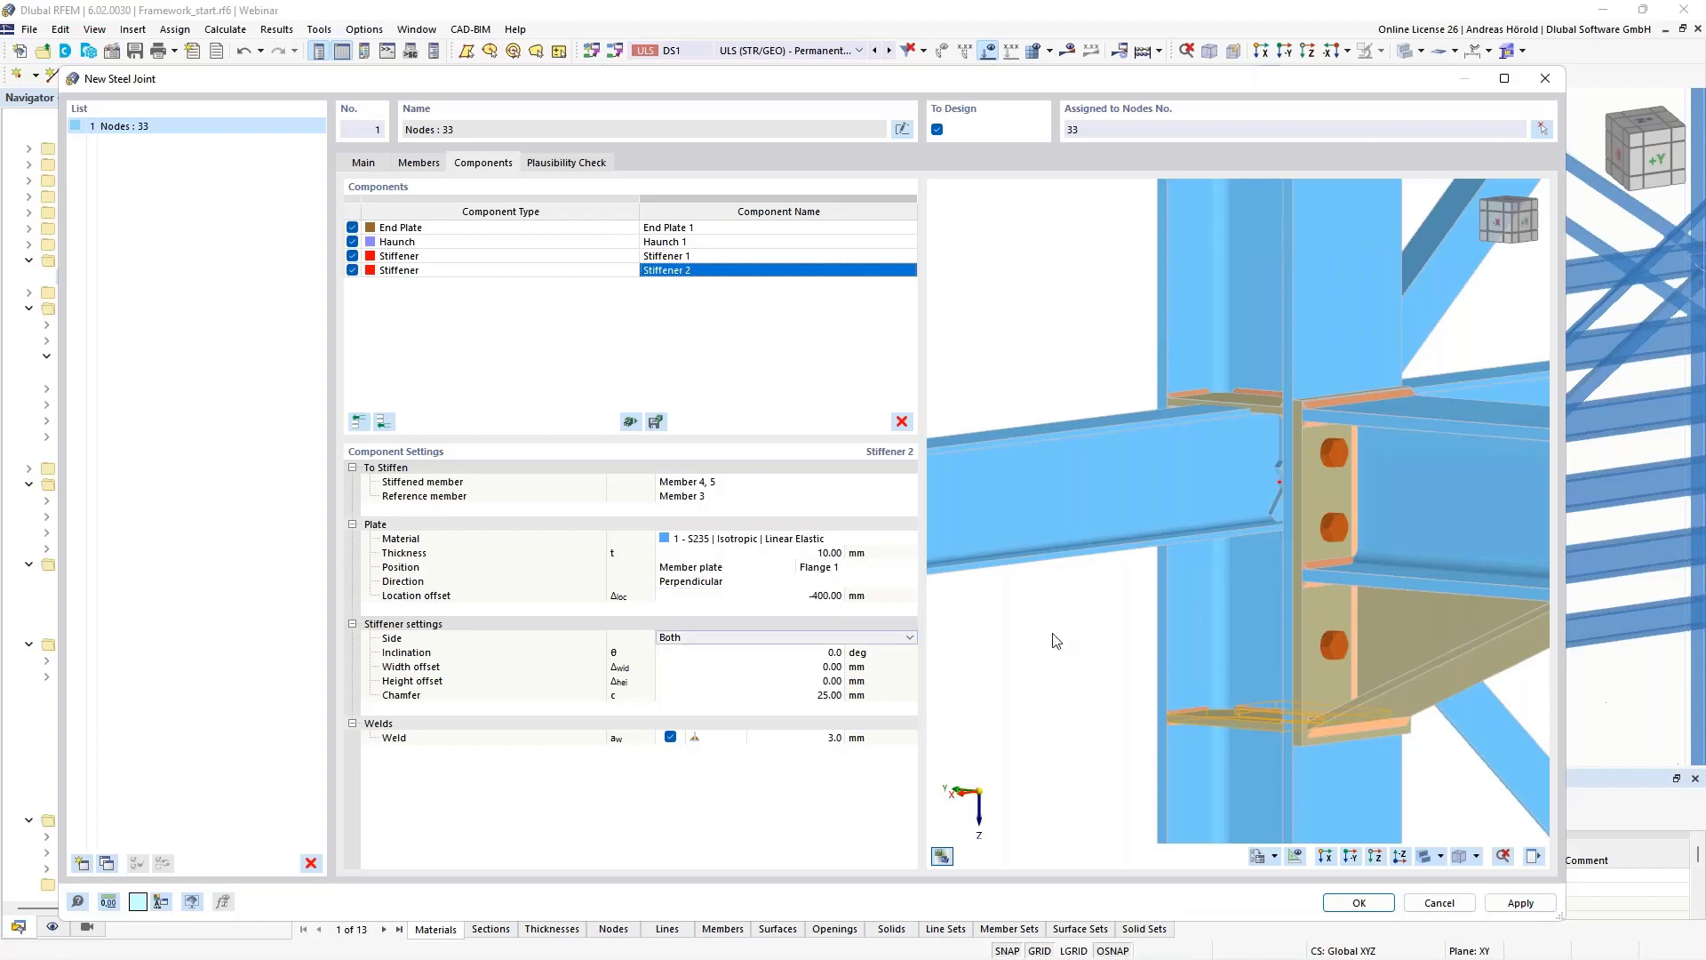
Set the weld of Stiffener 2 to 4 mm.
scroll(1279, 762, up, 4)
scroll(1278, 762, down, 3)
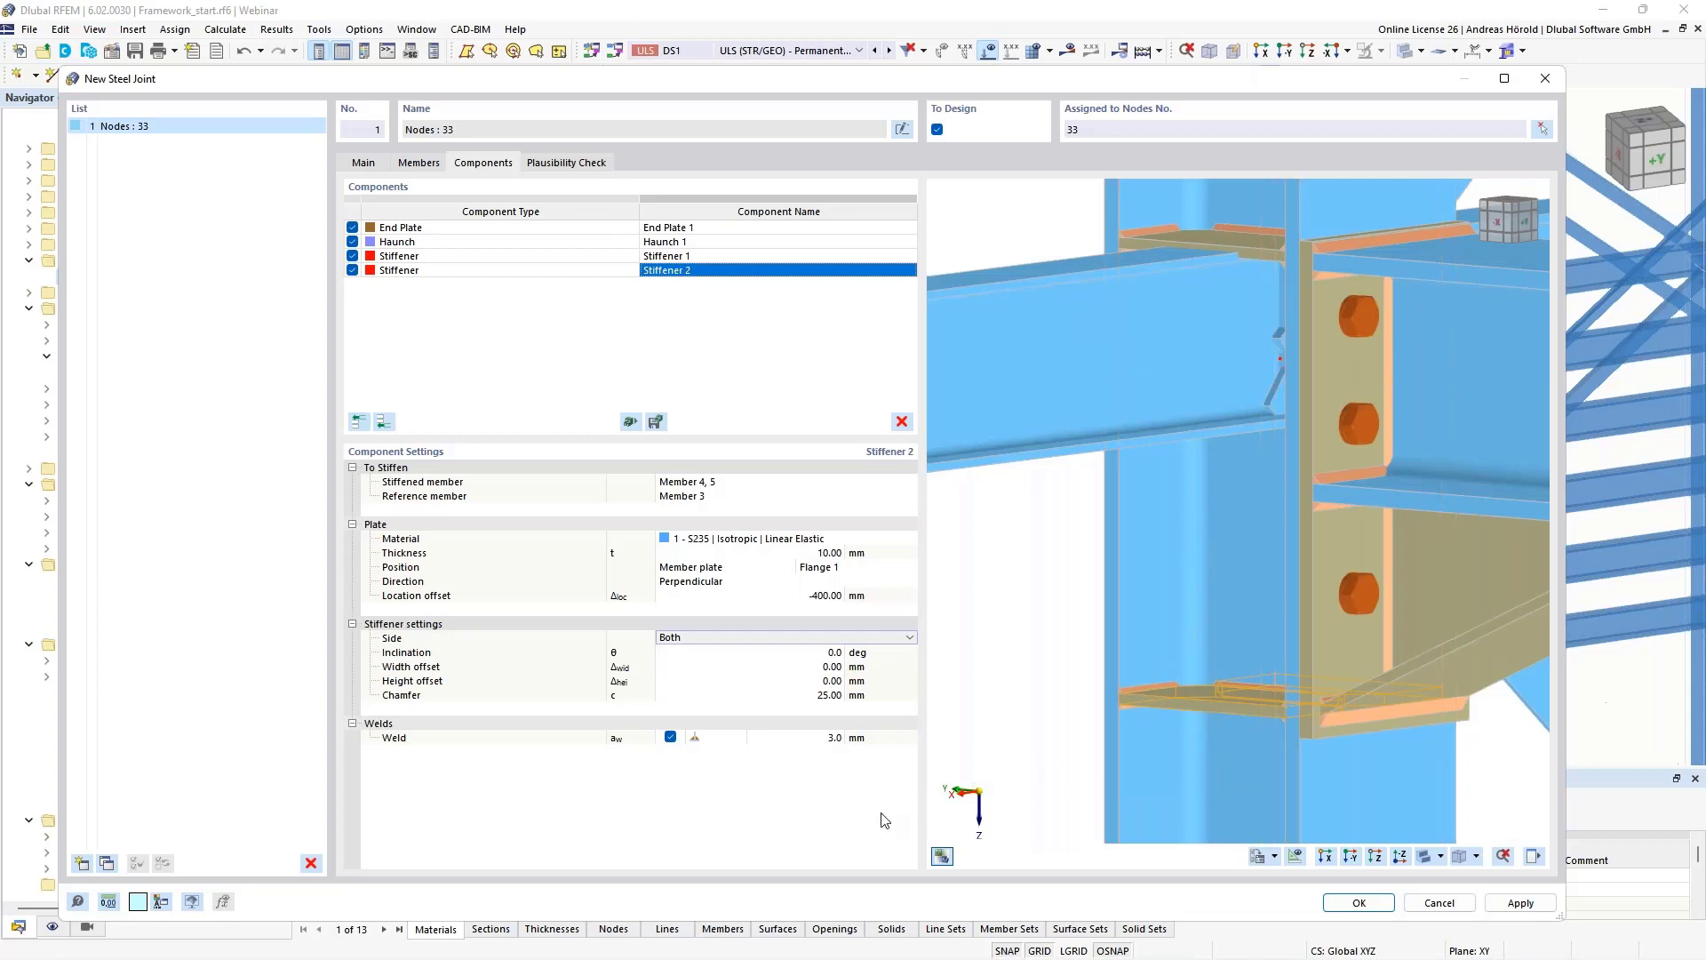
click(818, 738)
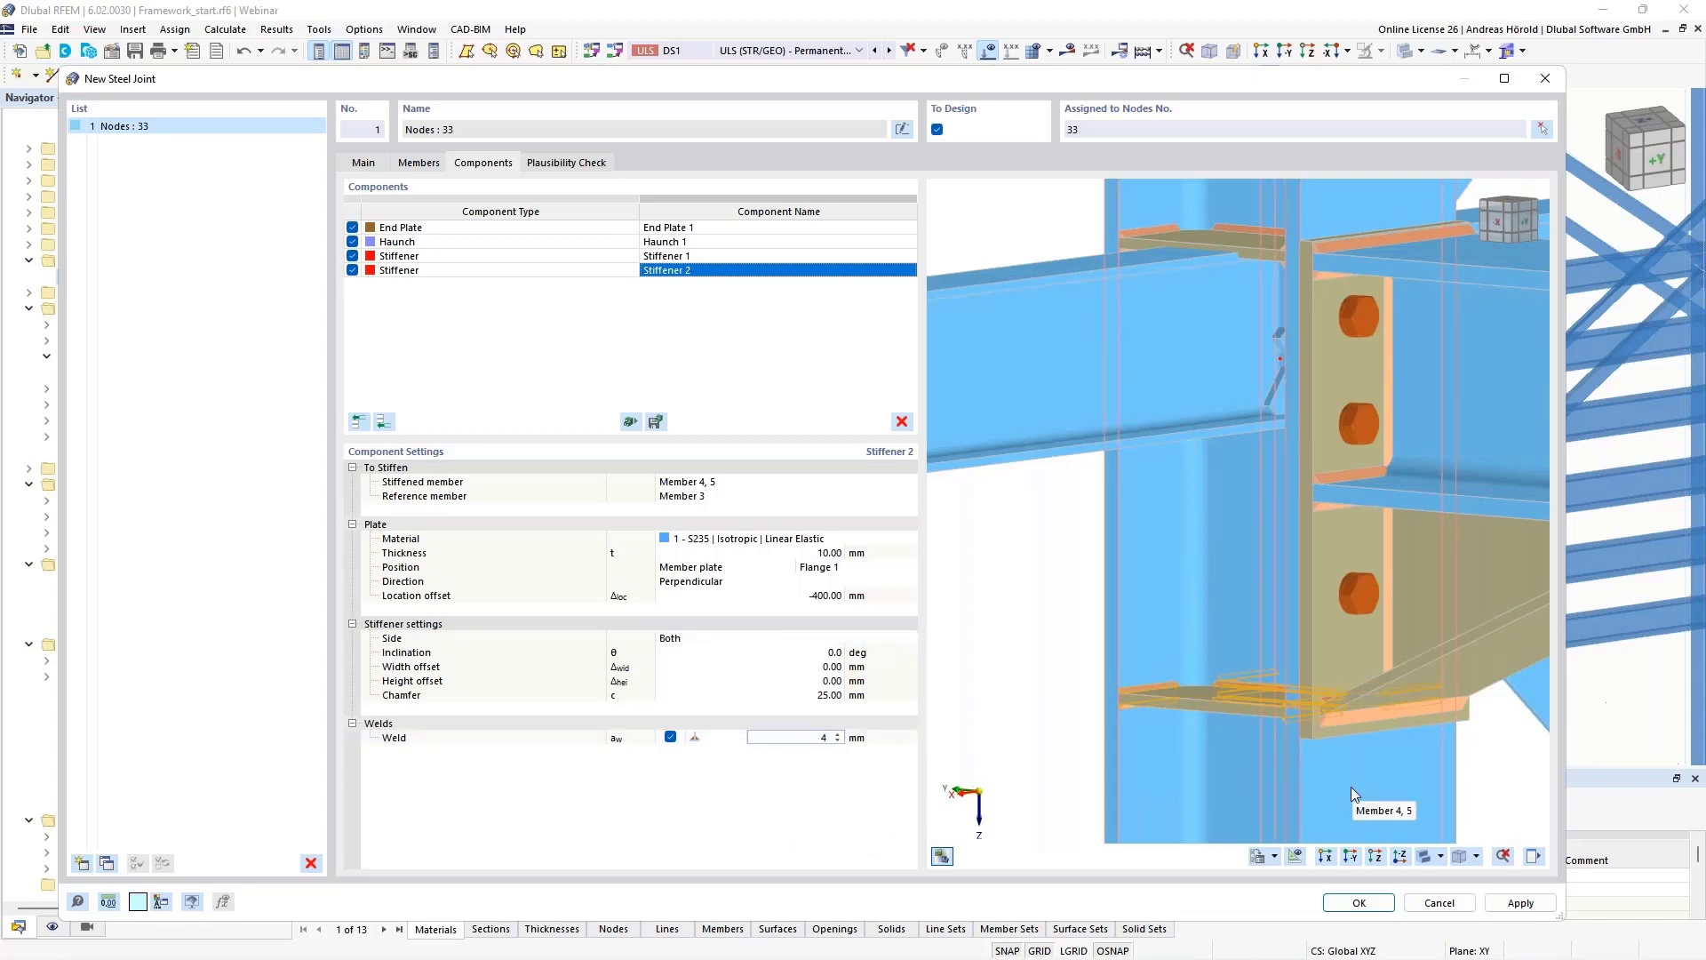
key(Up)
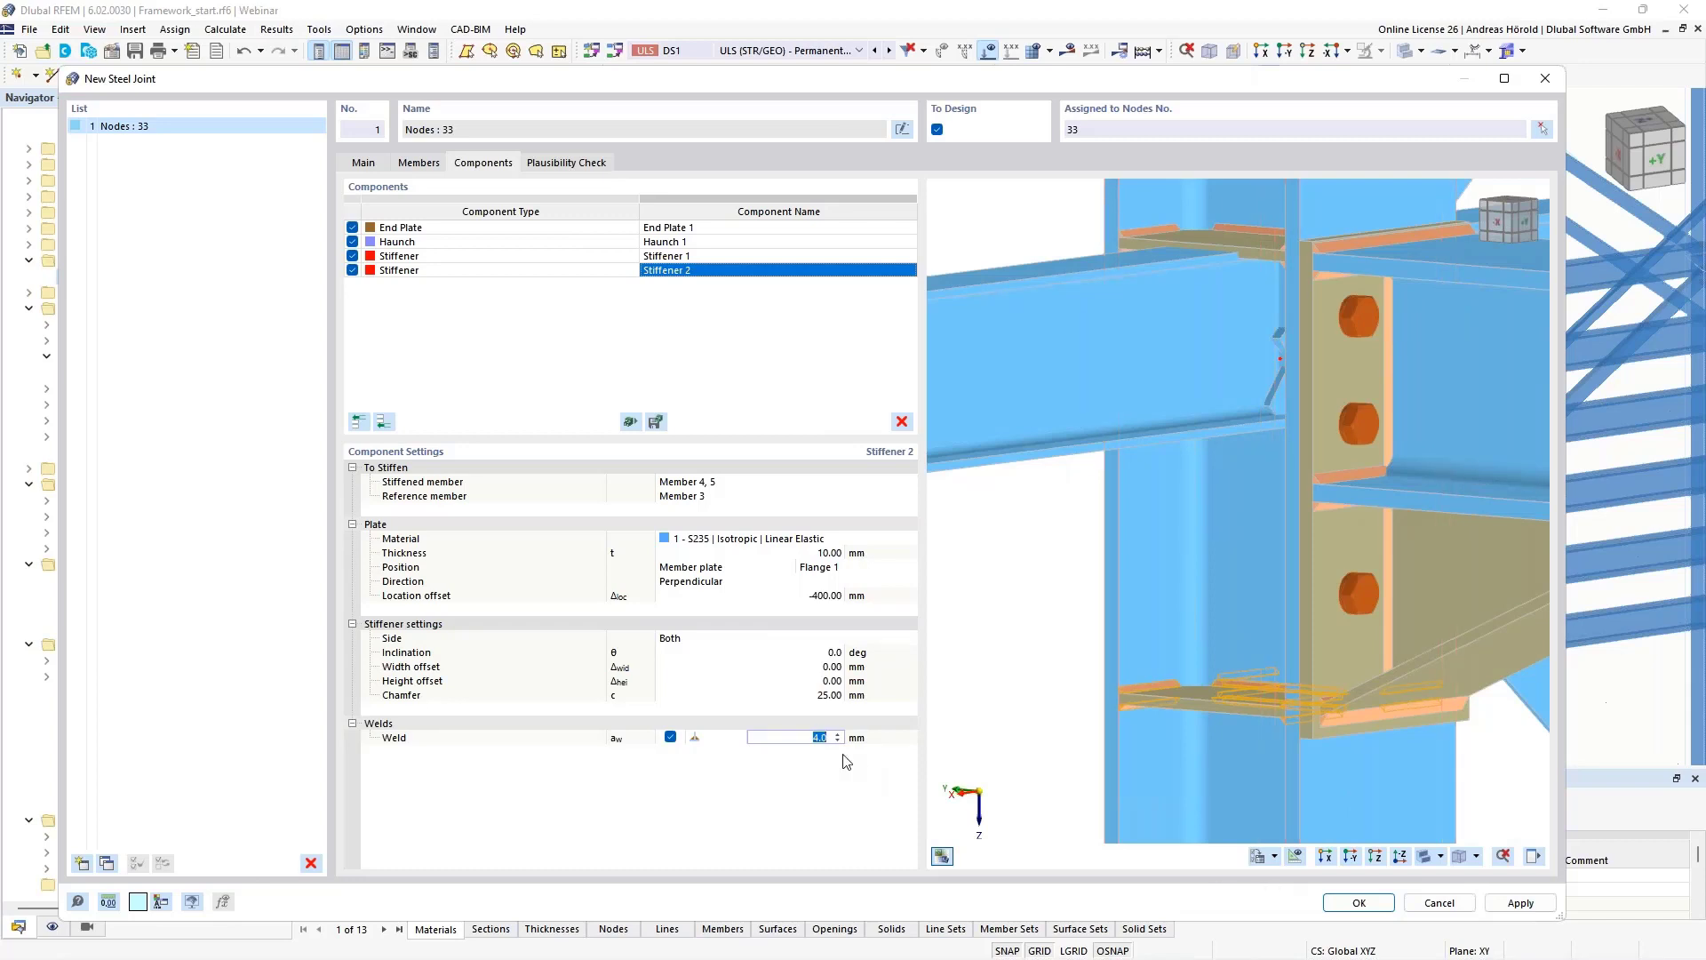
click(969, 679)
scroll(1080, 680, down, 3)
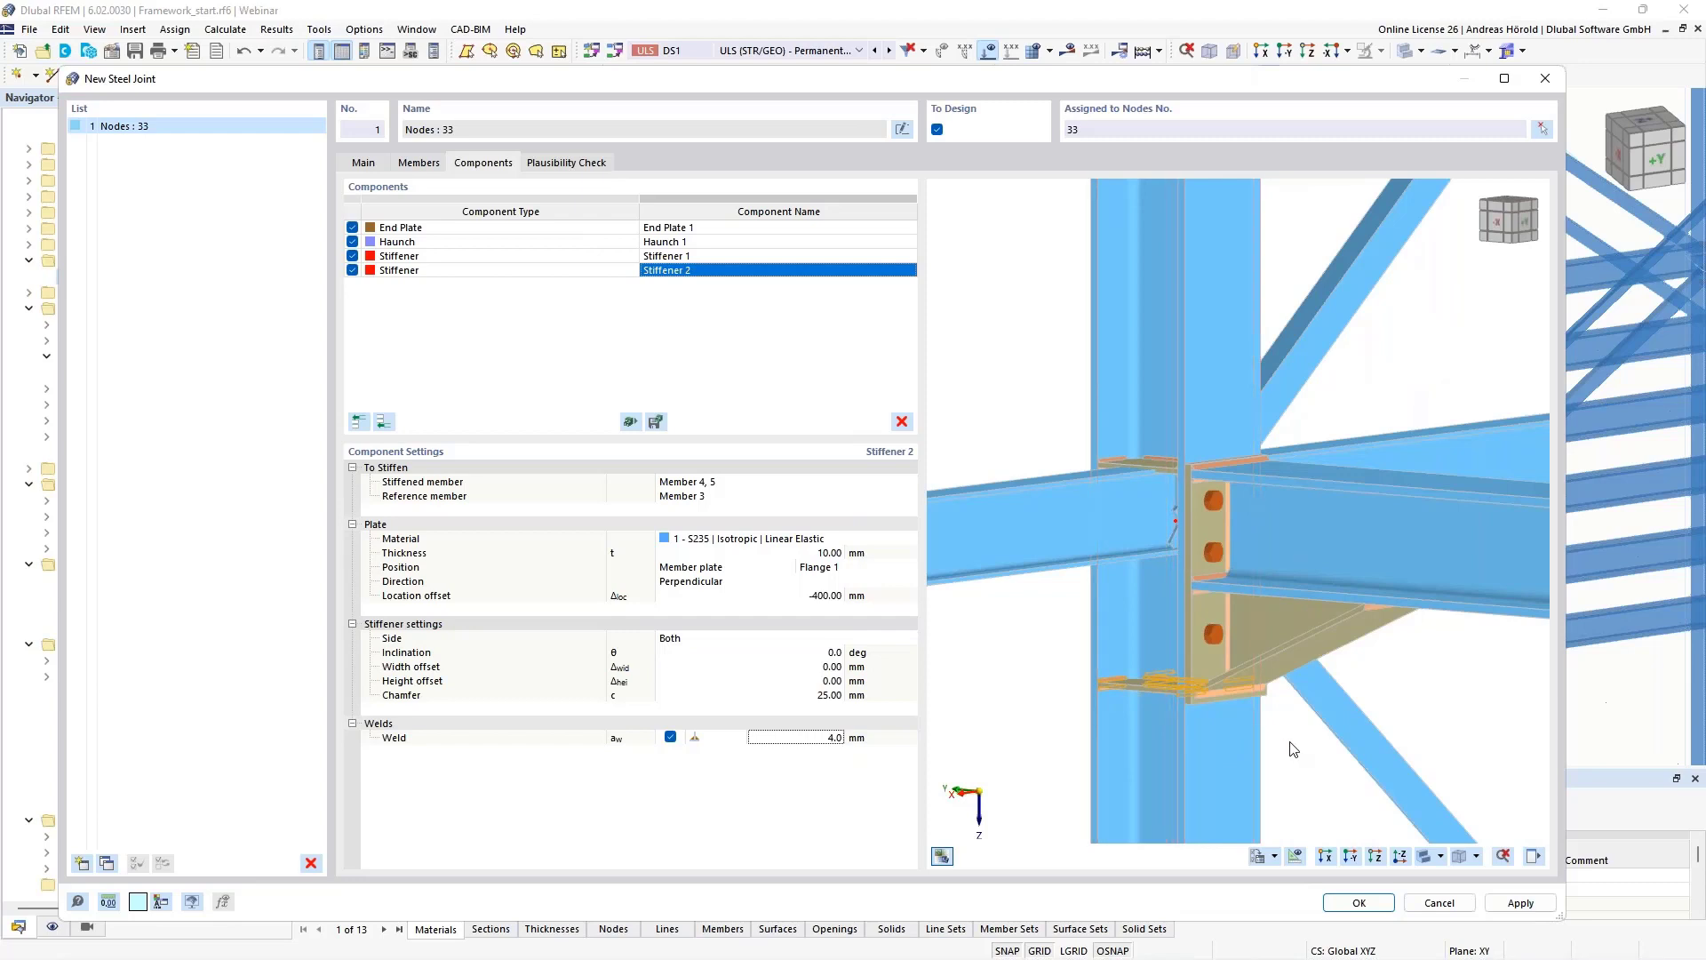
Inspect the stiffened joint and view the settings for saving it as a steel joint template, without saving one.
mouse_move(1288, 743)
ctrl+middle_down()
mouse_move(1295, 773)
mouse_move(1307, 752)
mouse_move(1091, 737)
mouse_move(1295, 745)
ctrl+middle_up()
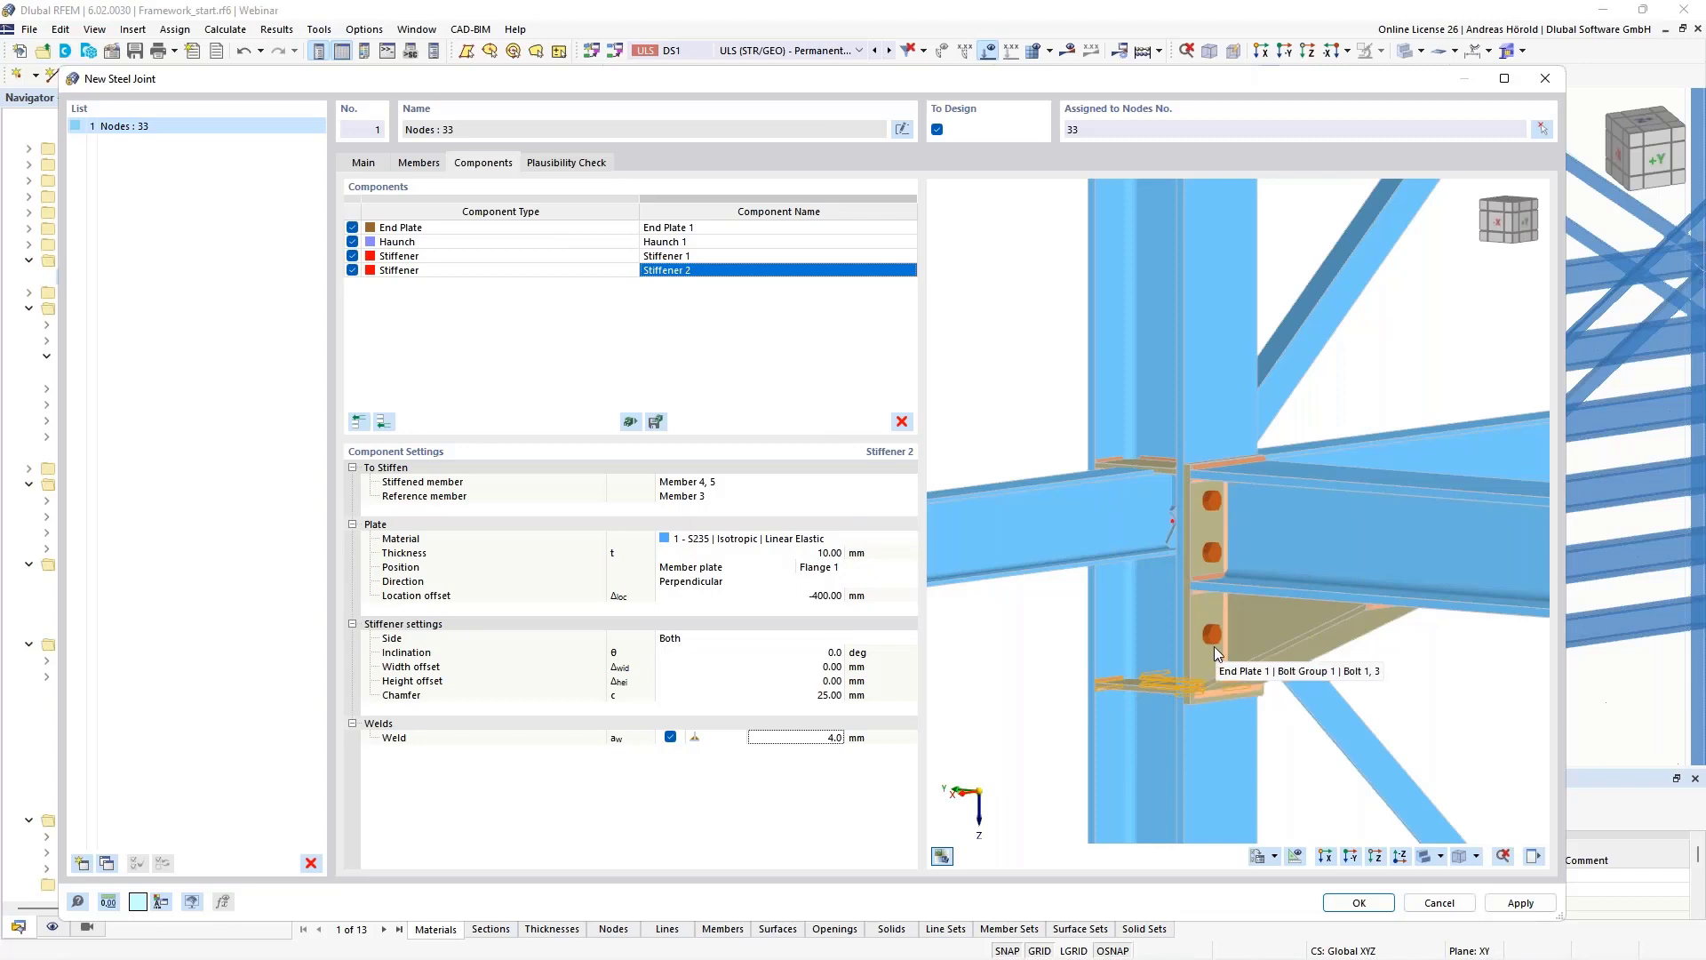
scroll(1209, 652, down, 5)
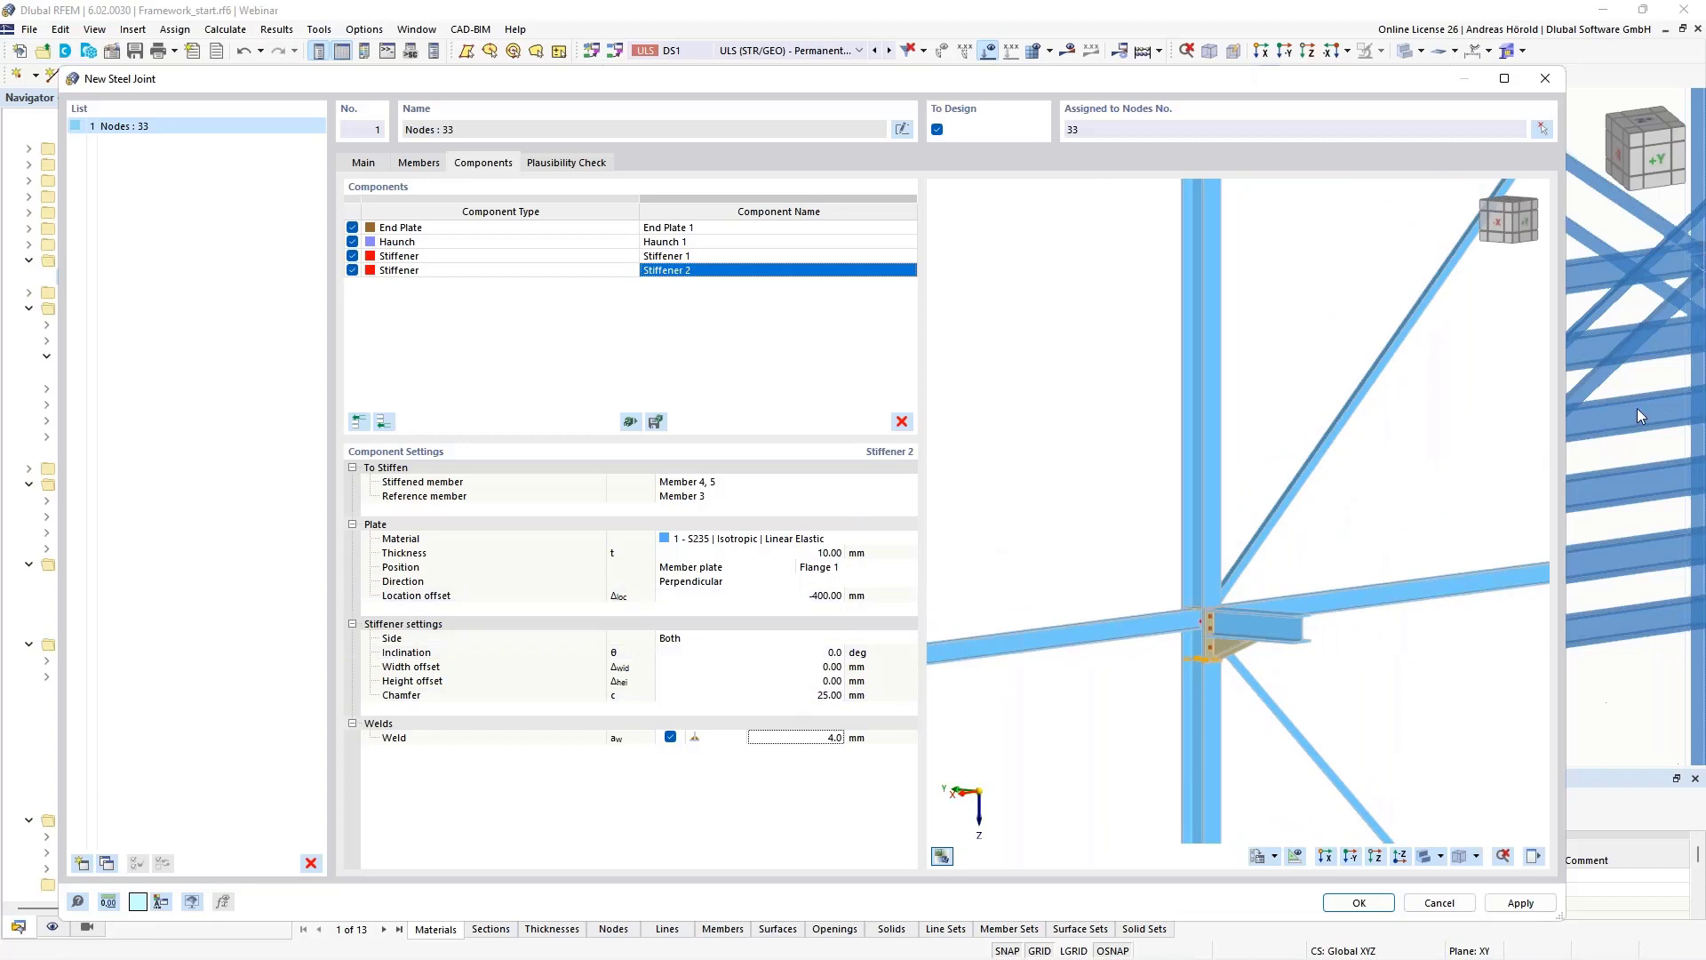
scroll(1191, 644, up, 6)
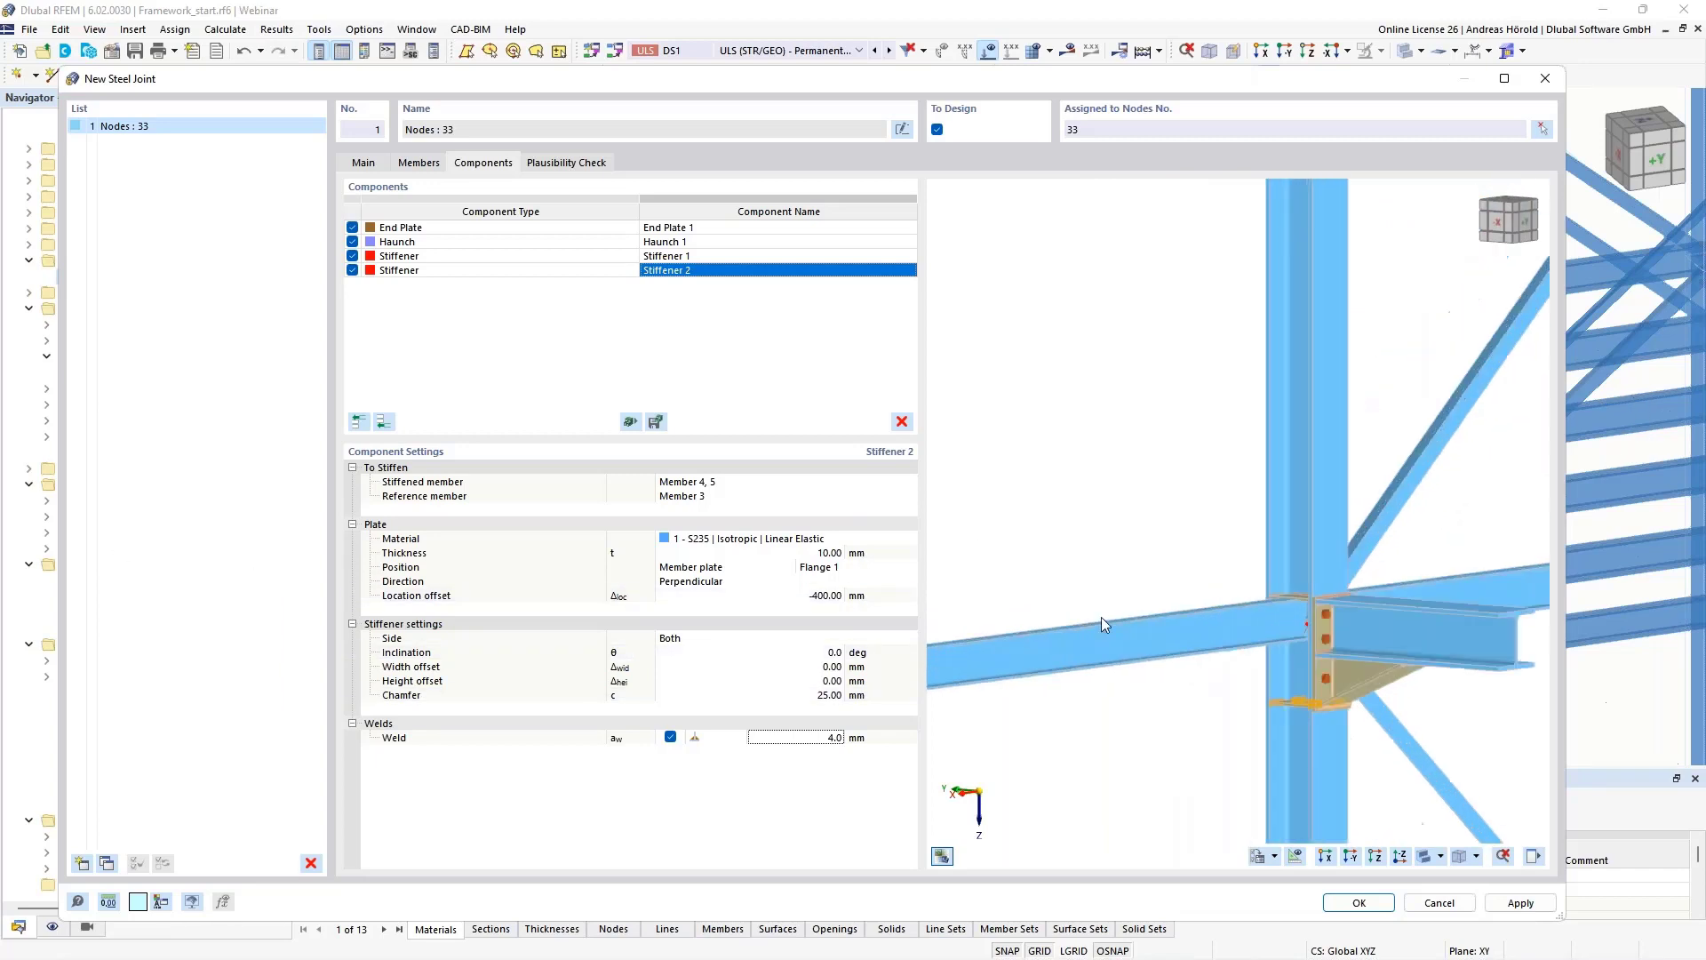
click(654, 423)
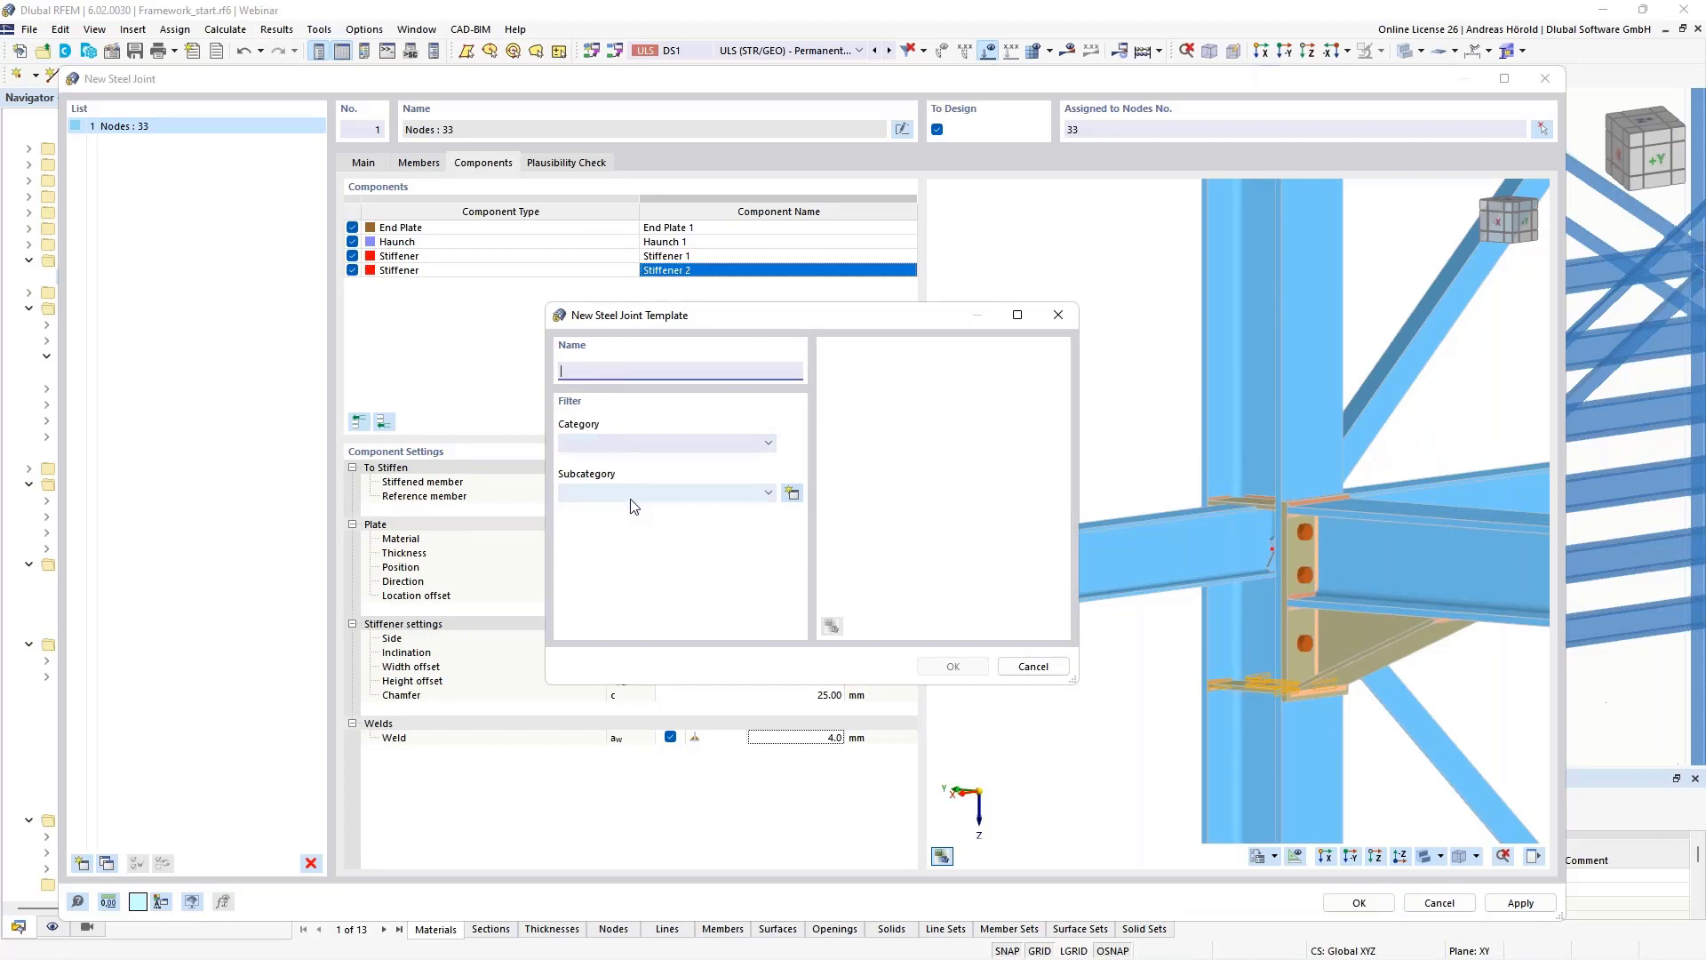
click(1031, 667)
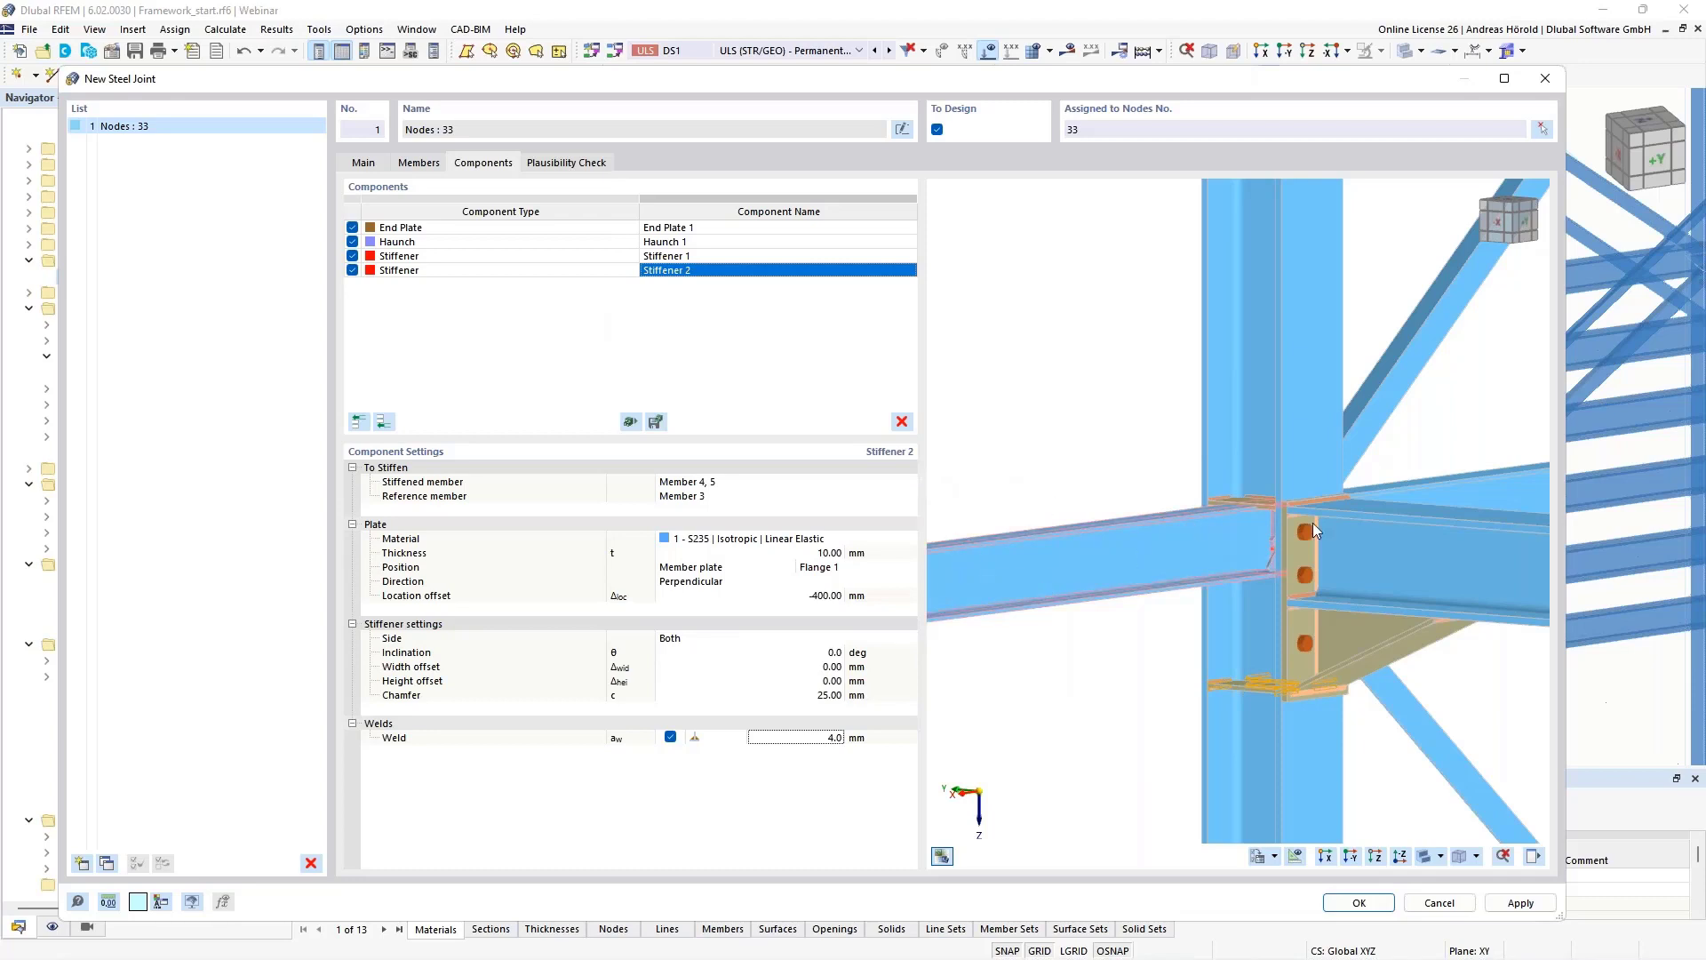
Add a second end plate component to the joint, following the existing stiffeners.
ctrl+middle_drag(1440, 631, 1231, 653)
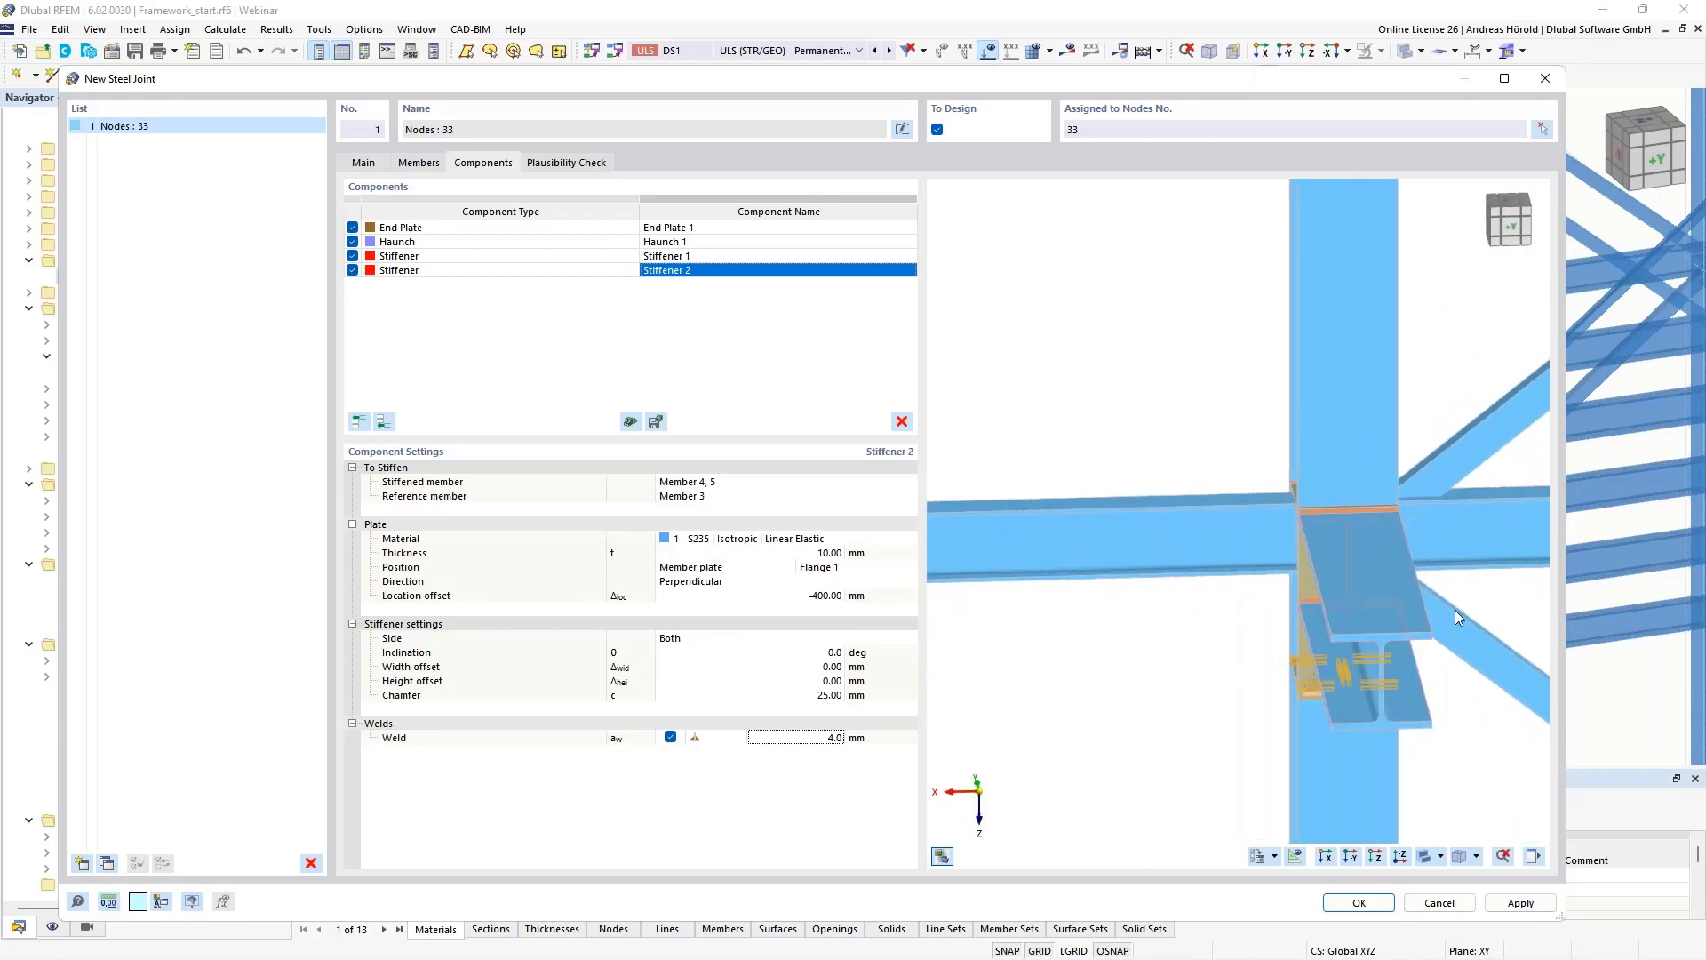
middle_drag(1337, 614, 1062, 622)
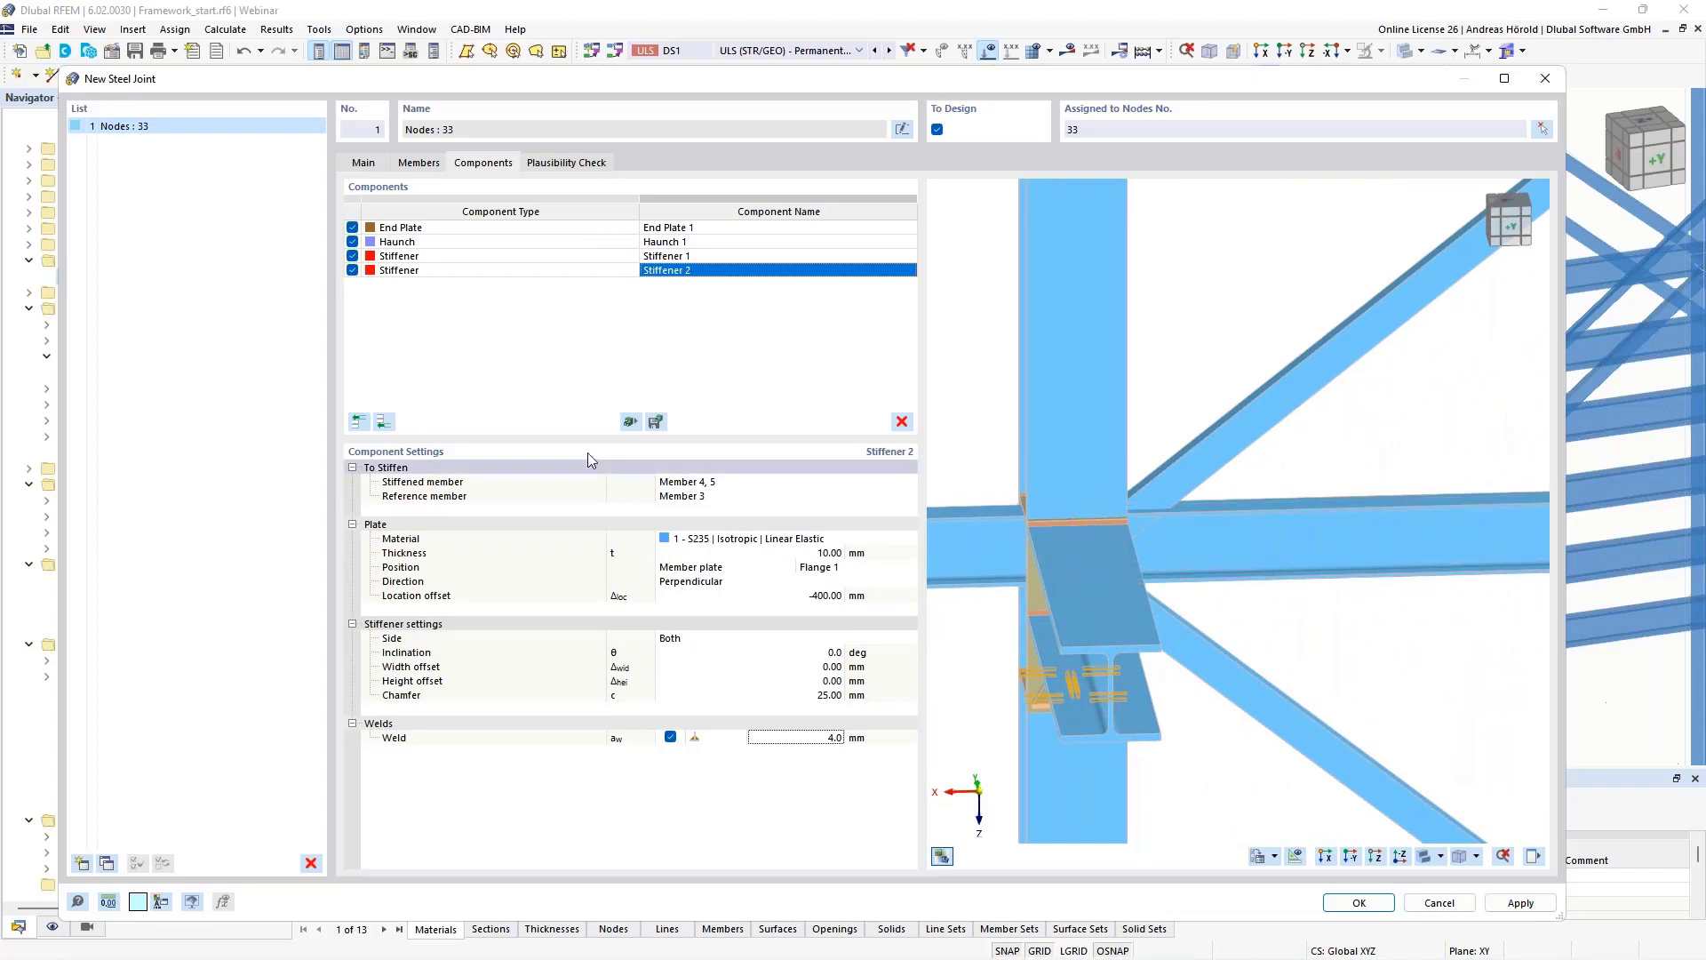
click(384, 422)
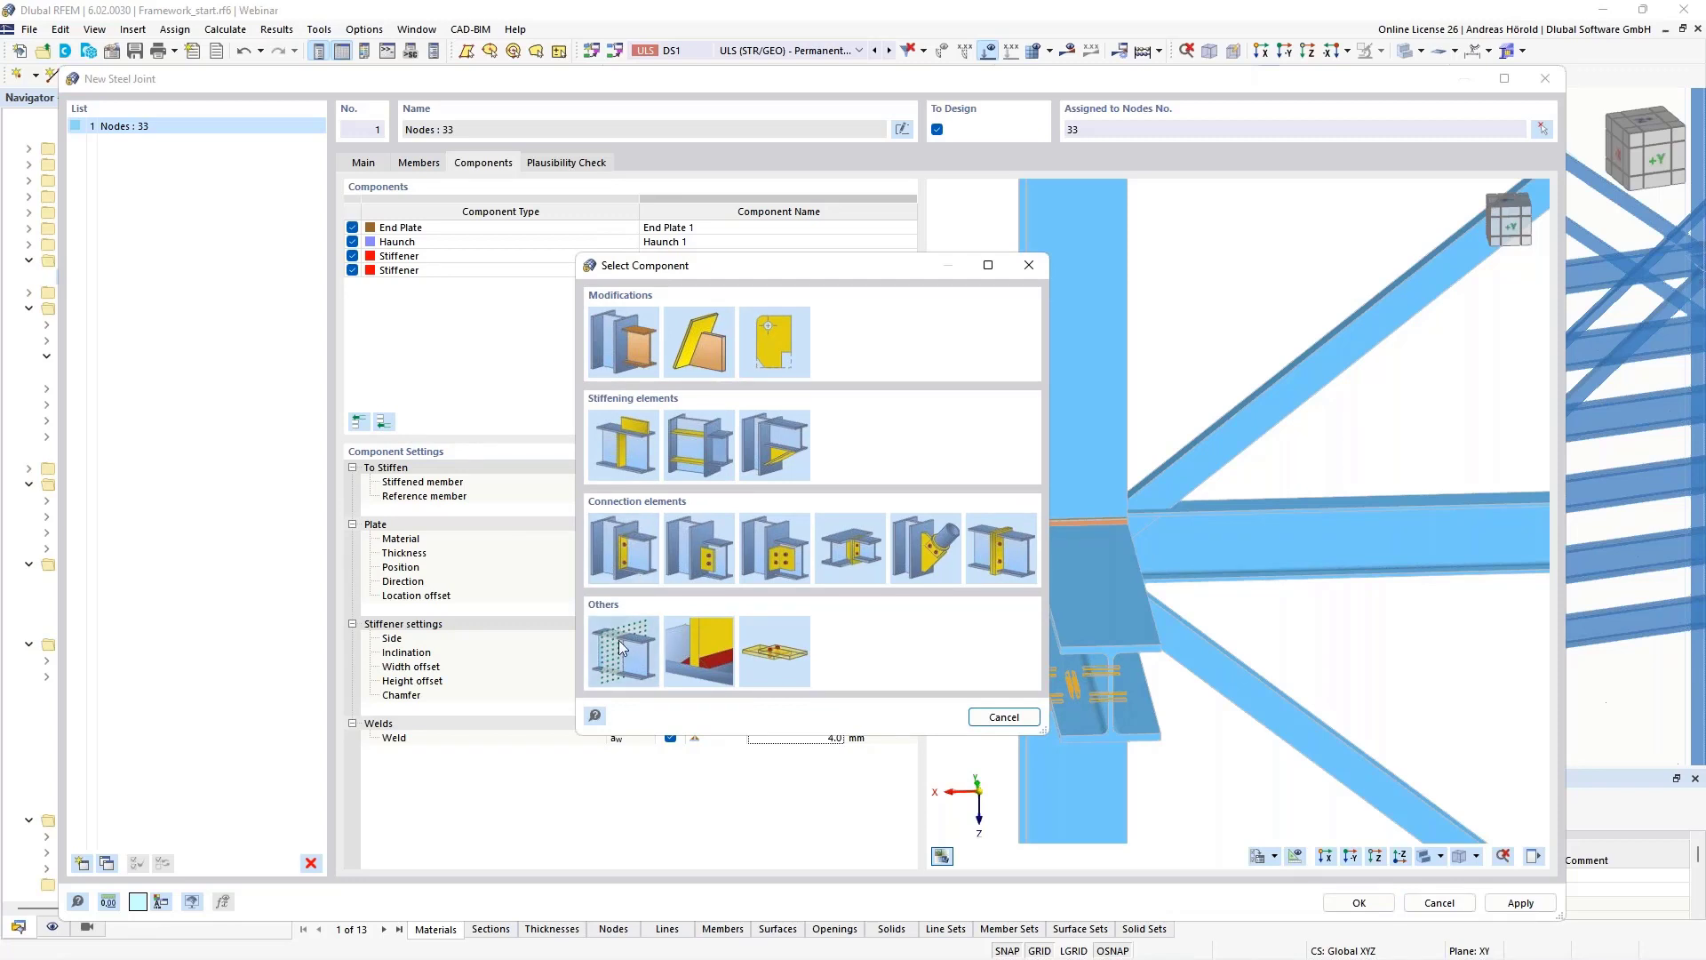
click(626, 552)
Assign Member 1 as the first connected member of End Plate 2.
ctrl+middle_drag(1296, 683, 1141, 658)
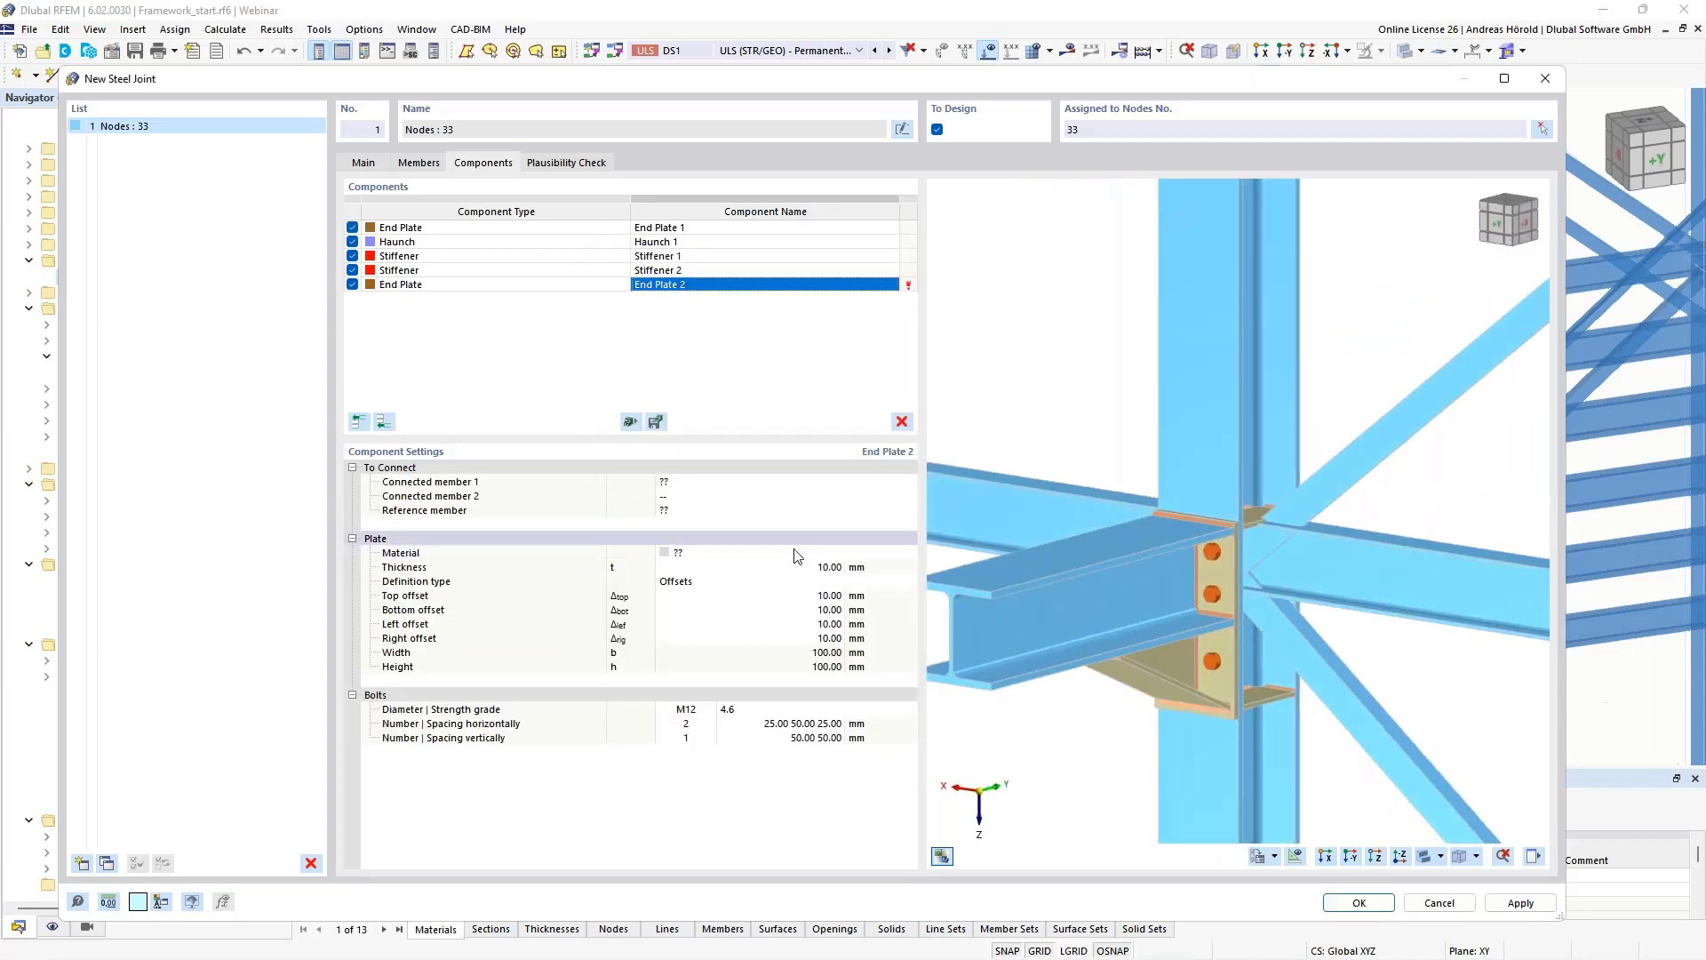
click(675, 483)
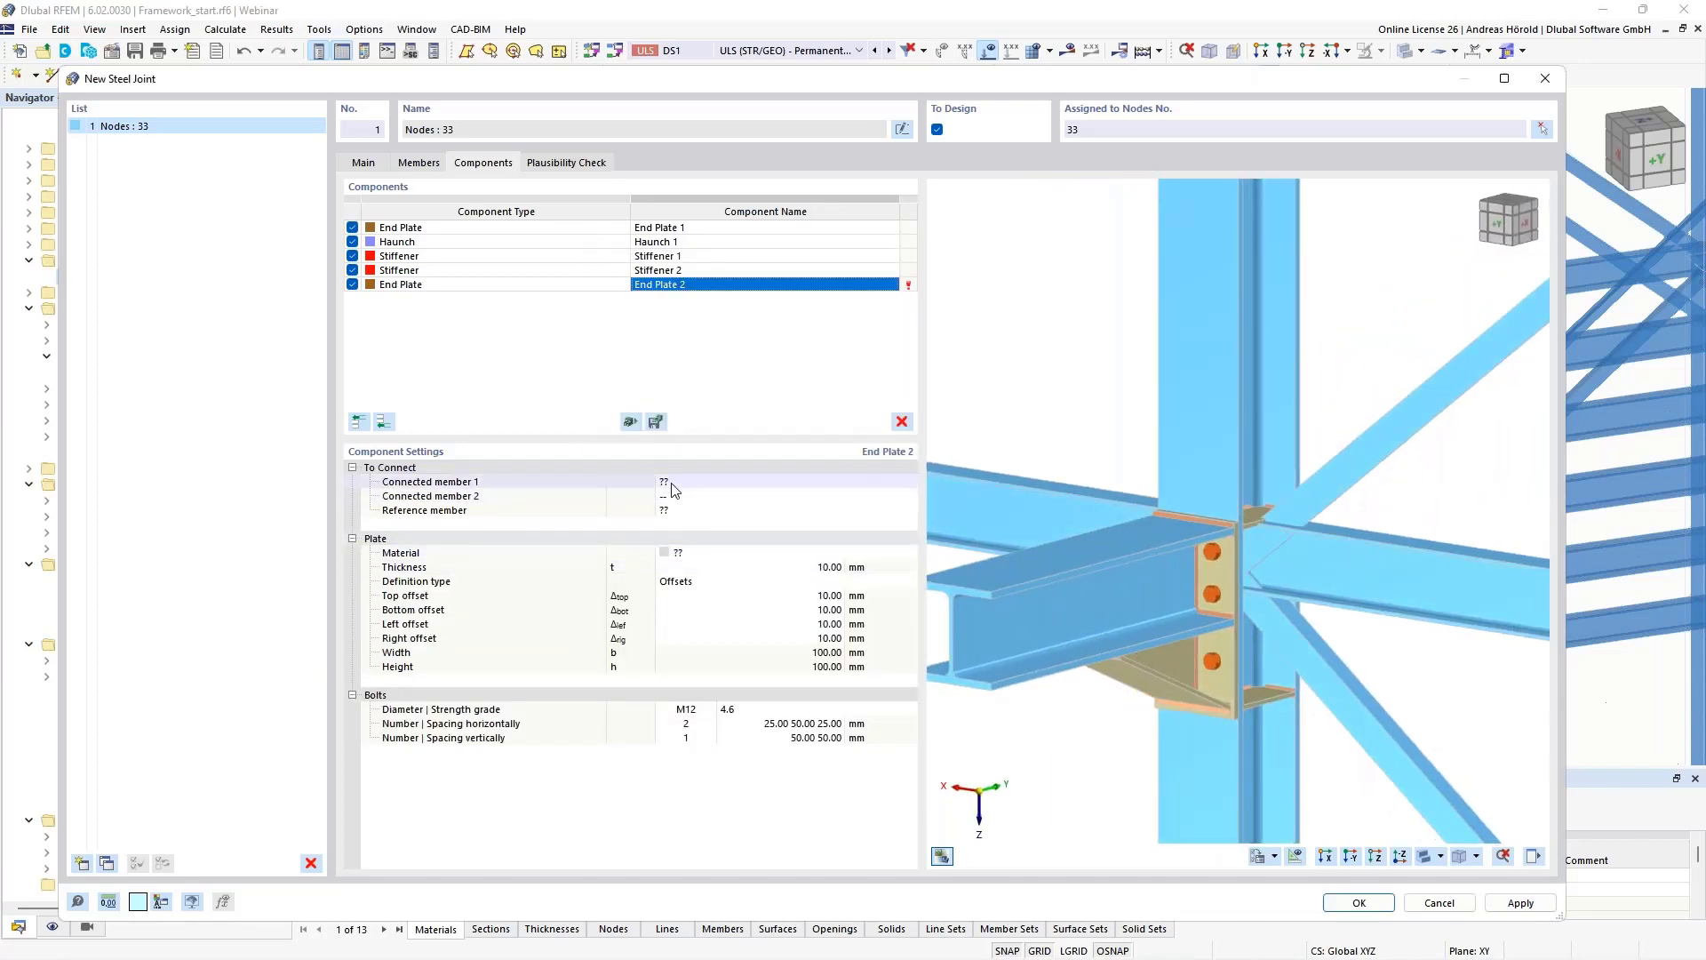
click(725, 482)
click(727, 512)
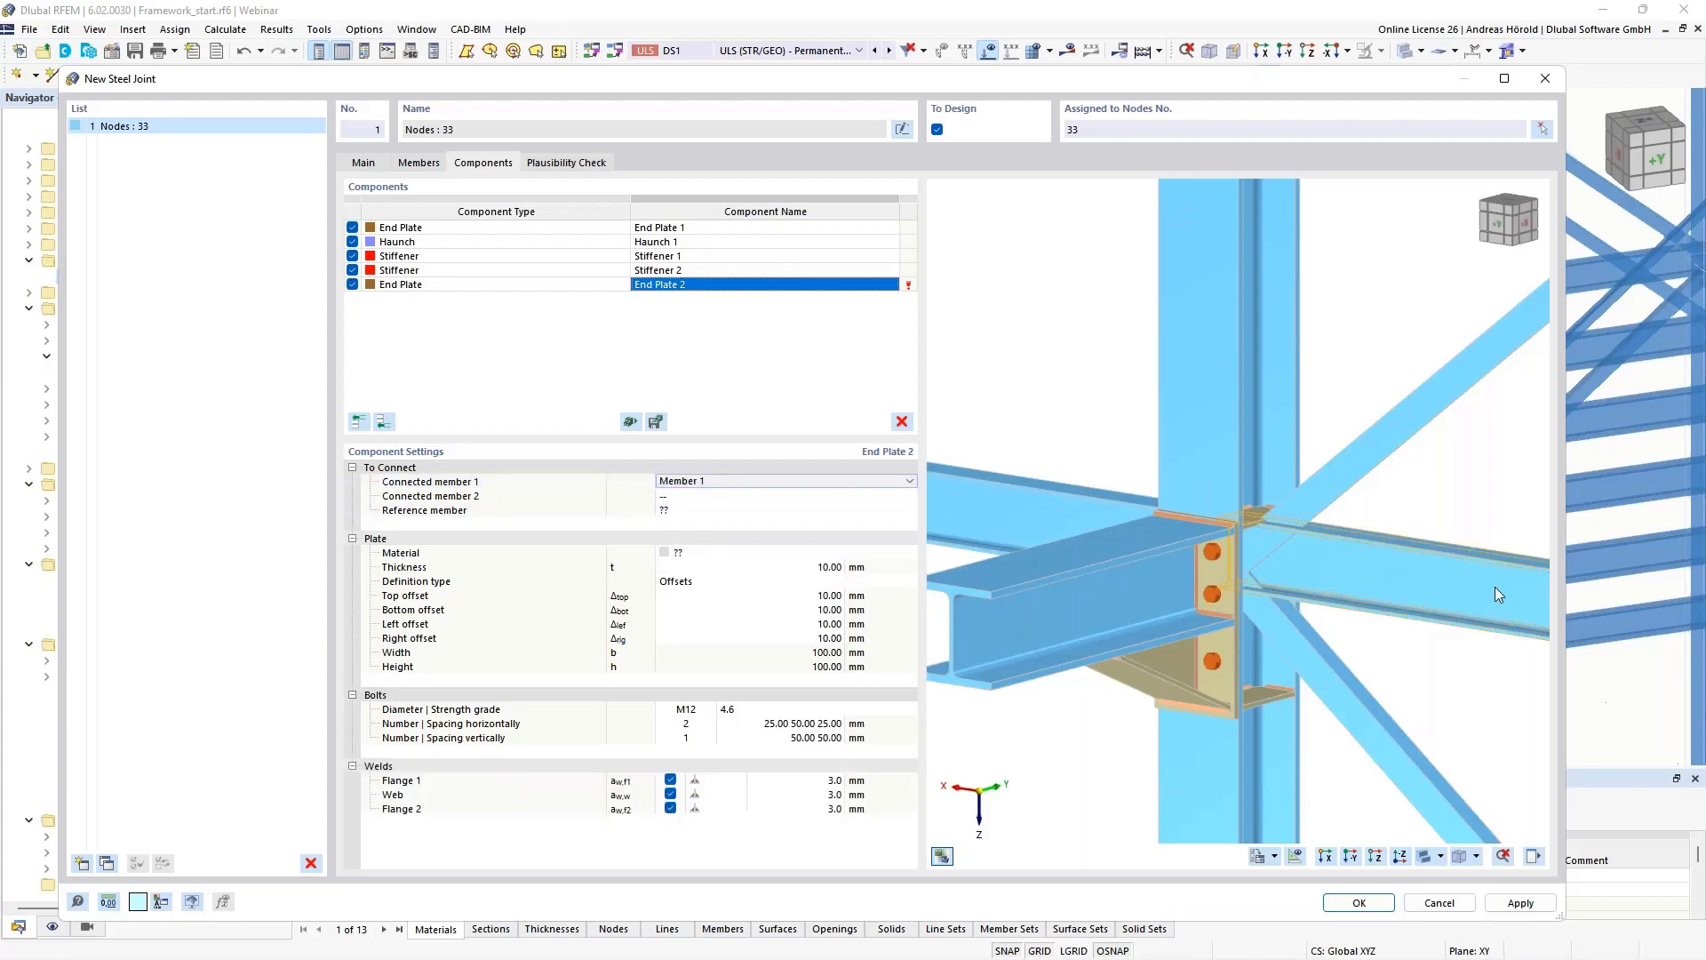
Assign Member 6 as the second connected member of End Plate 2.
scroll(1395, 599, up, 3)
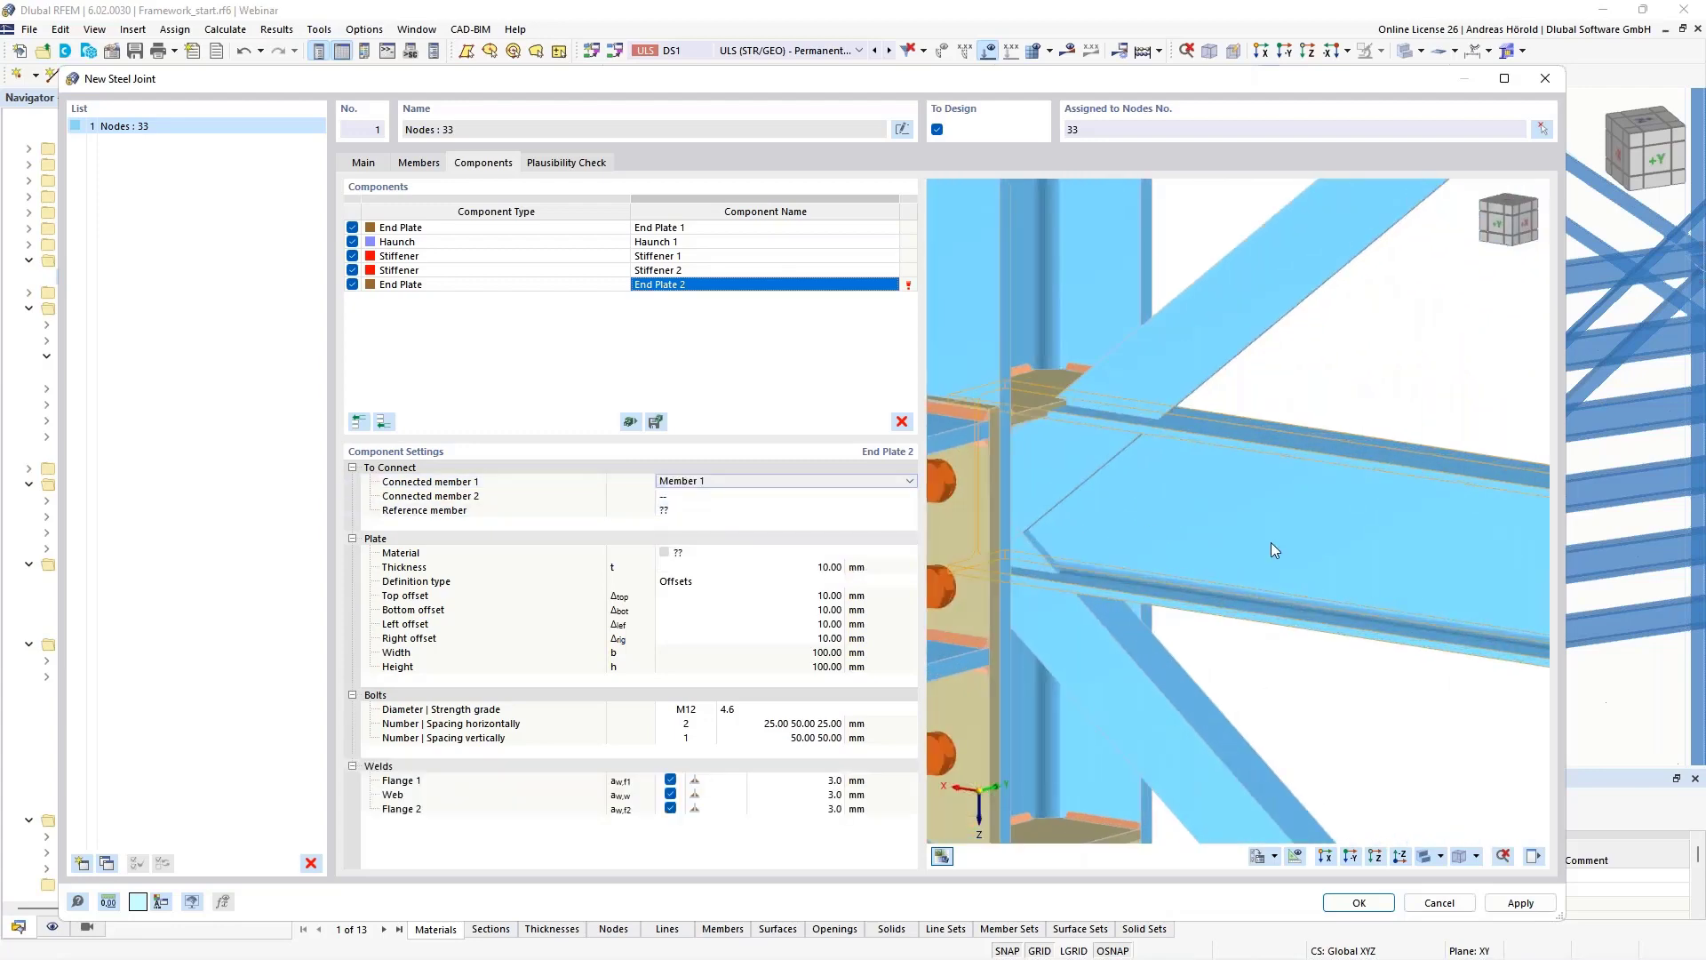
scroll(1270, 549, down, 3)
middle_drag(1284, 560, 1254, 599)
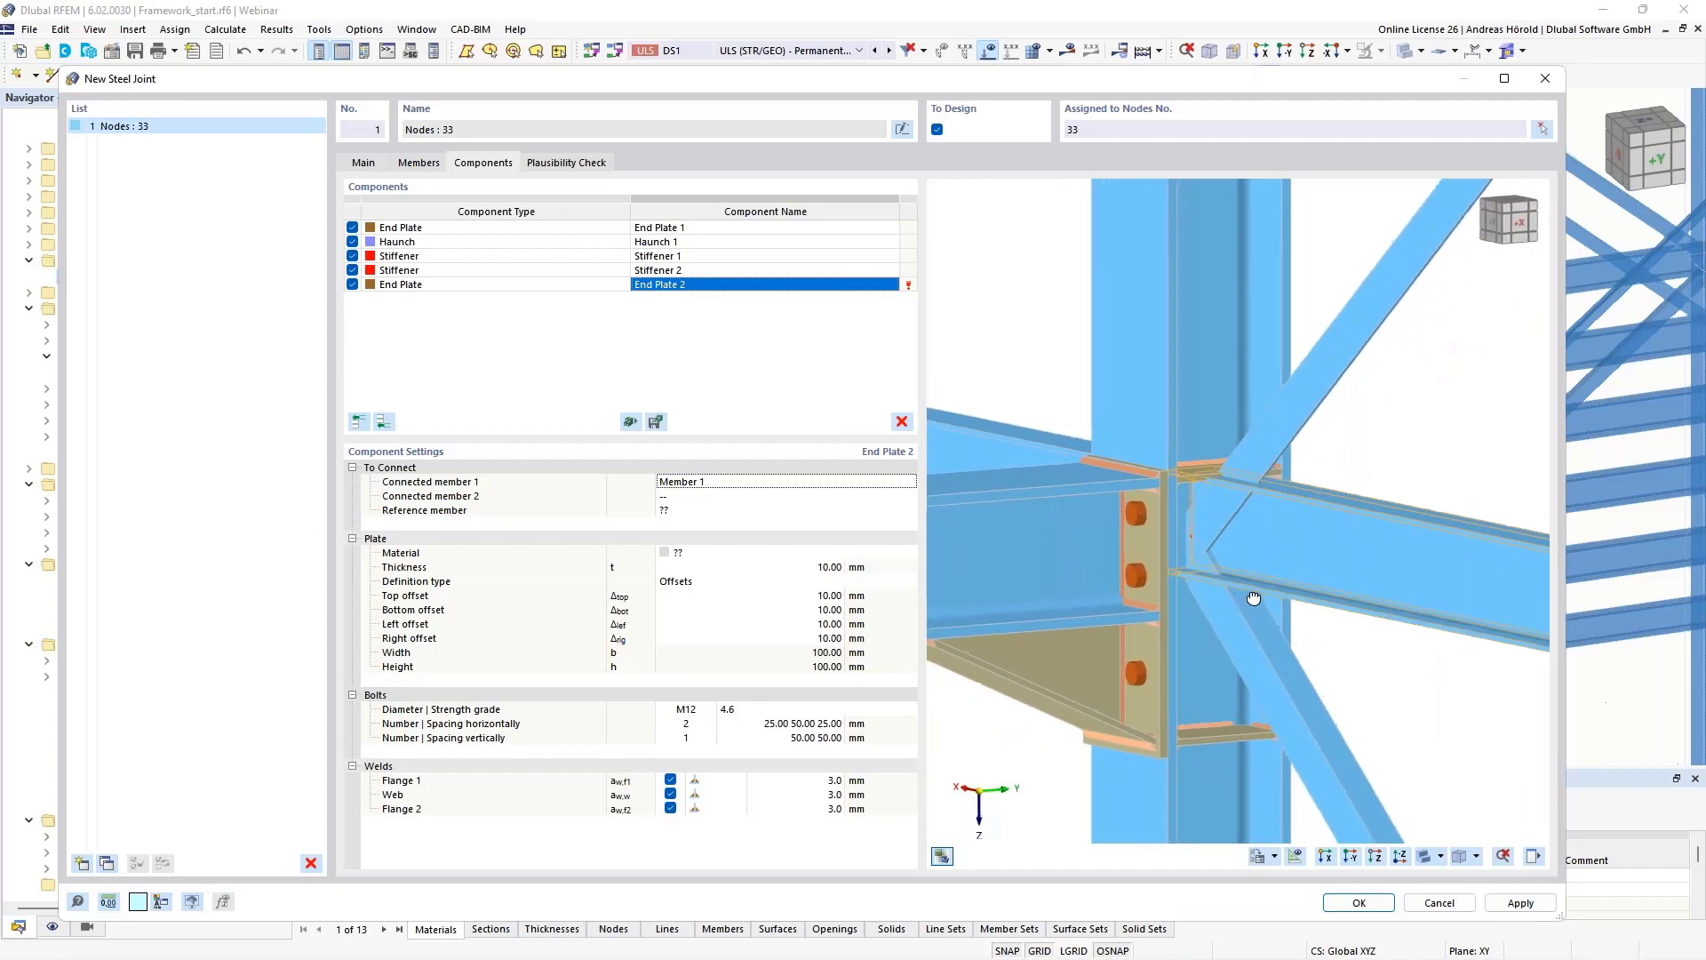
click(703, 496)
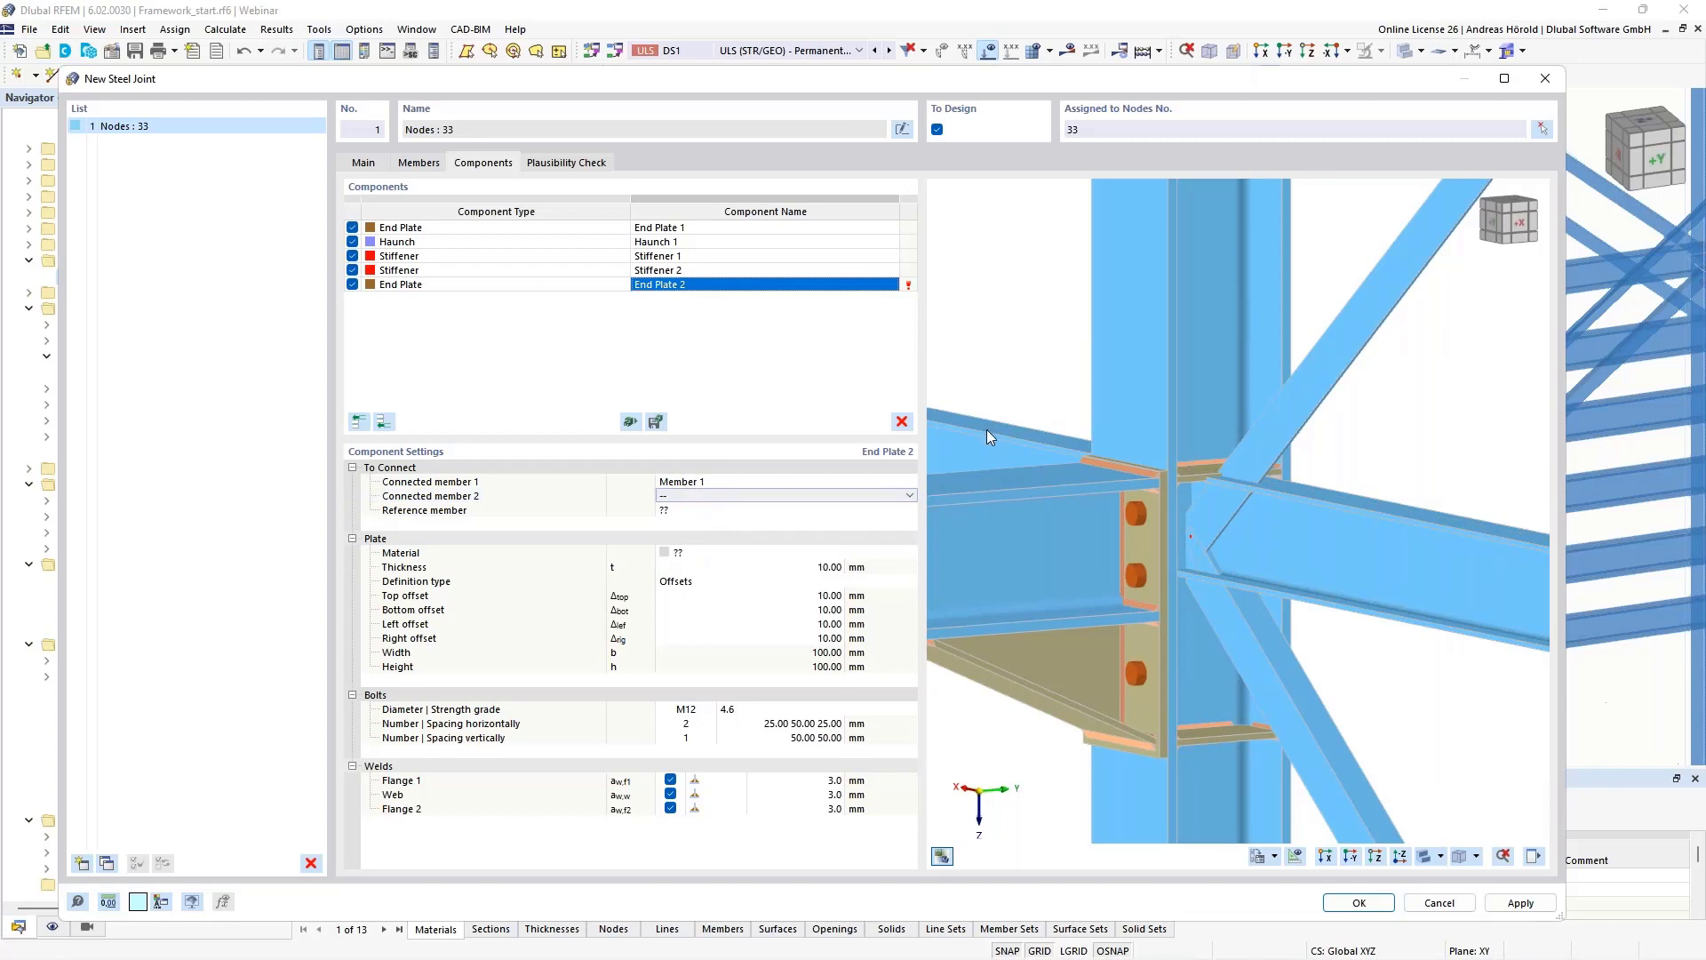
click(904, 495)
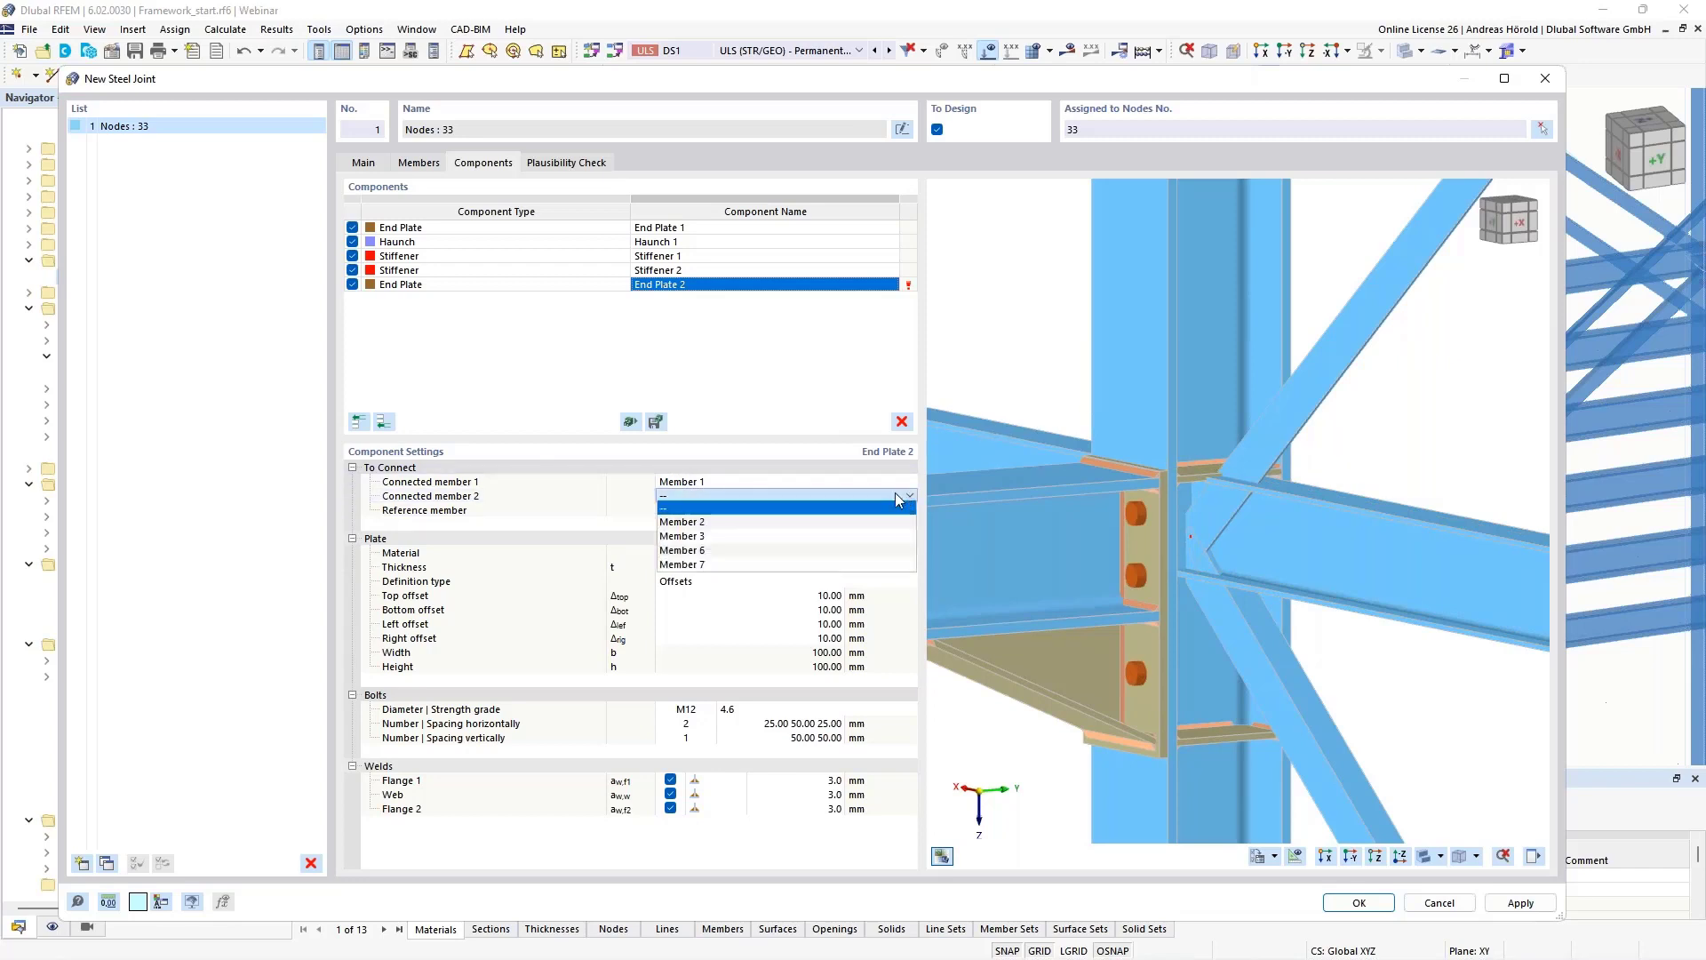
click(786, 551)
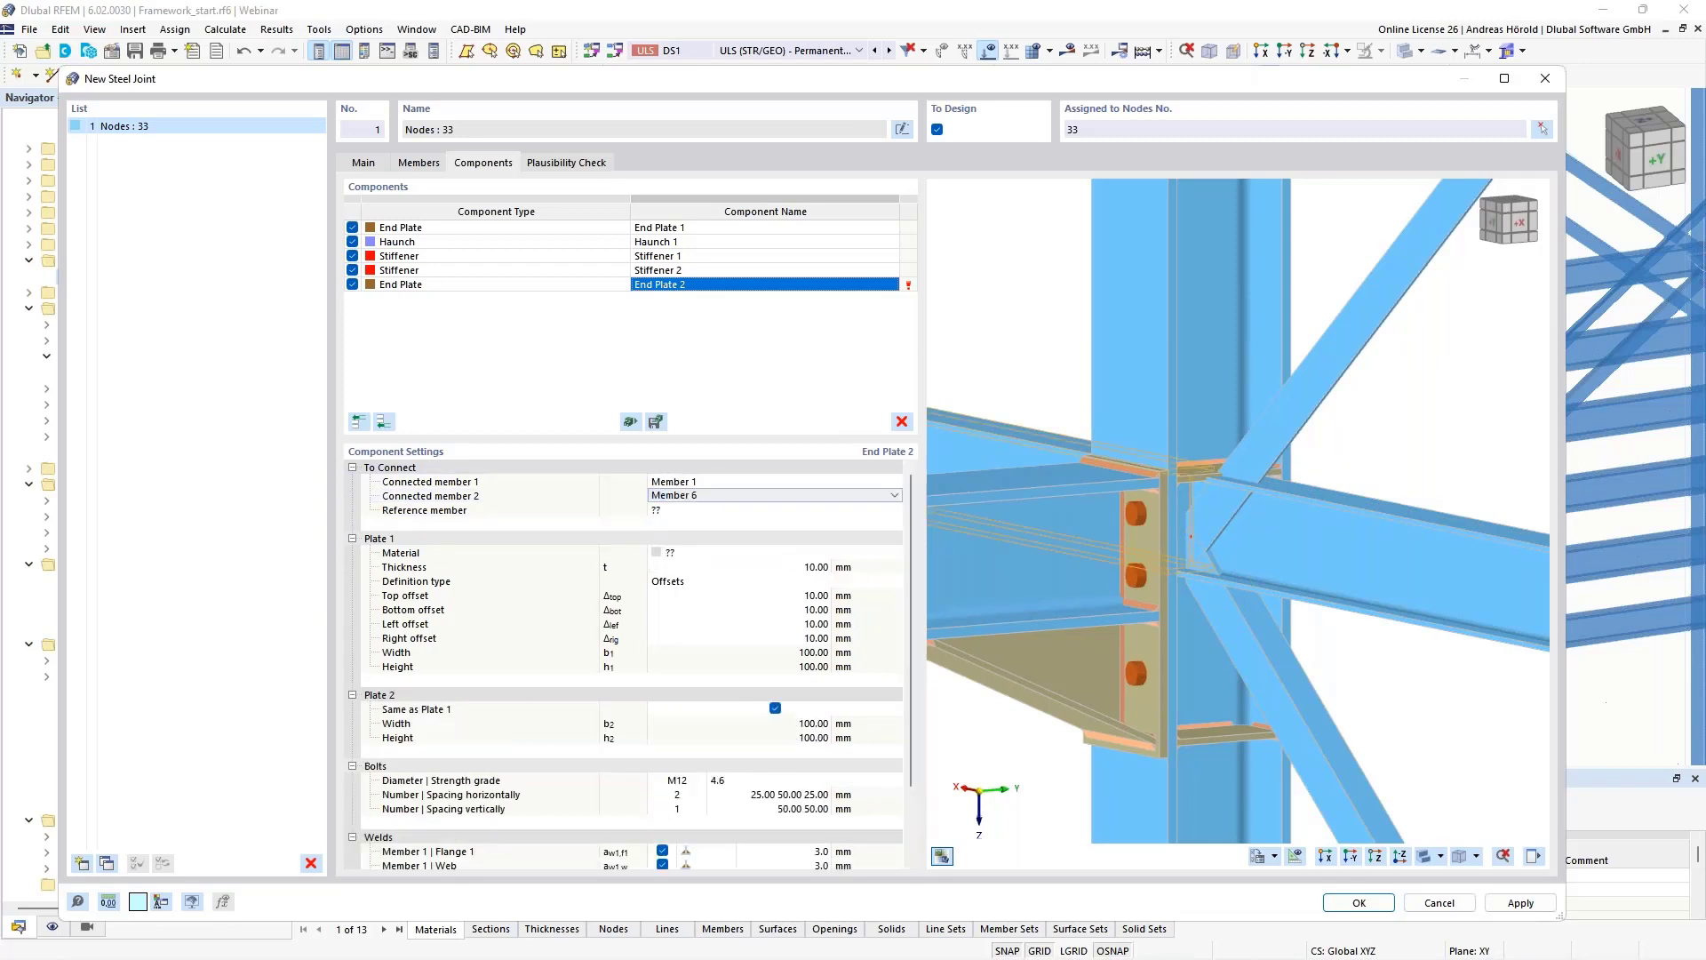
Set the reference member of End Plate 2 to Member 4, 5.
click(722, 512)
click(722, 513)
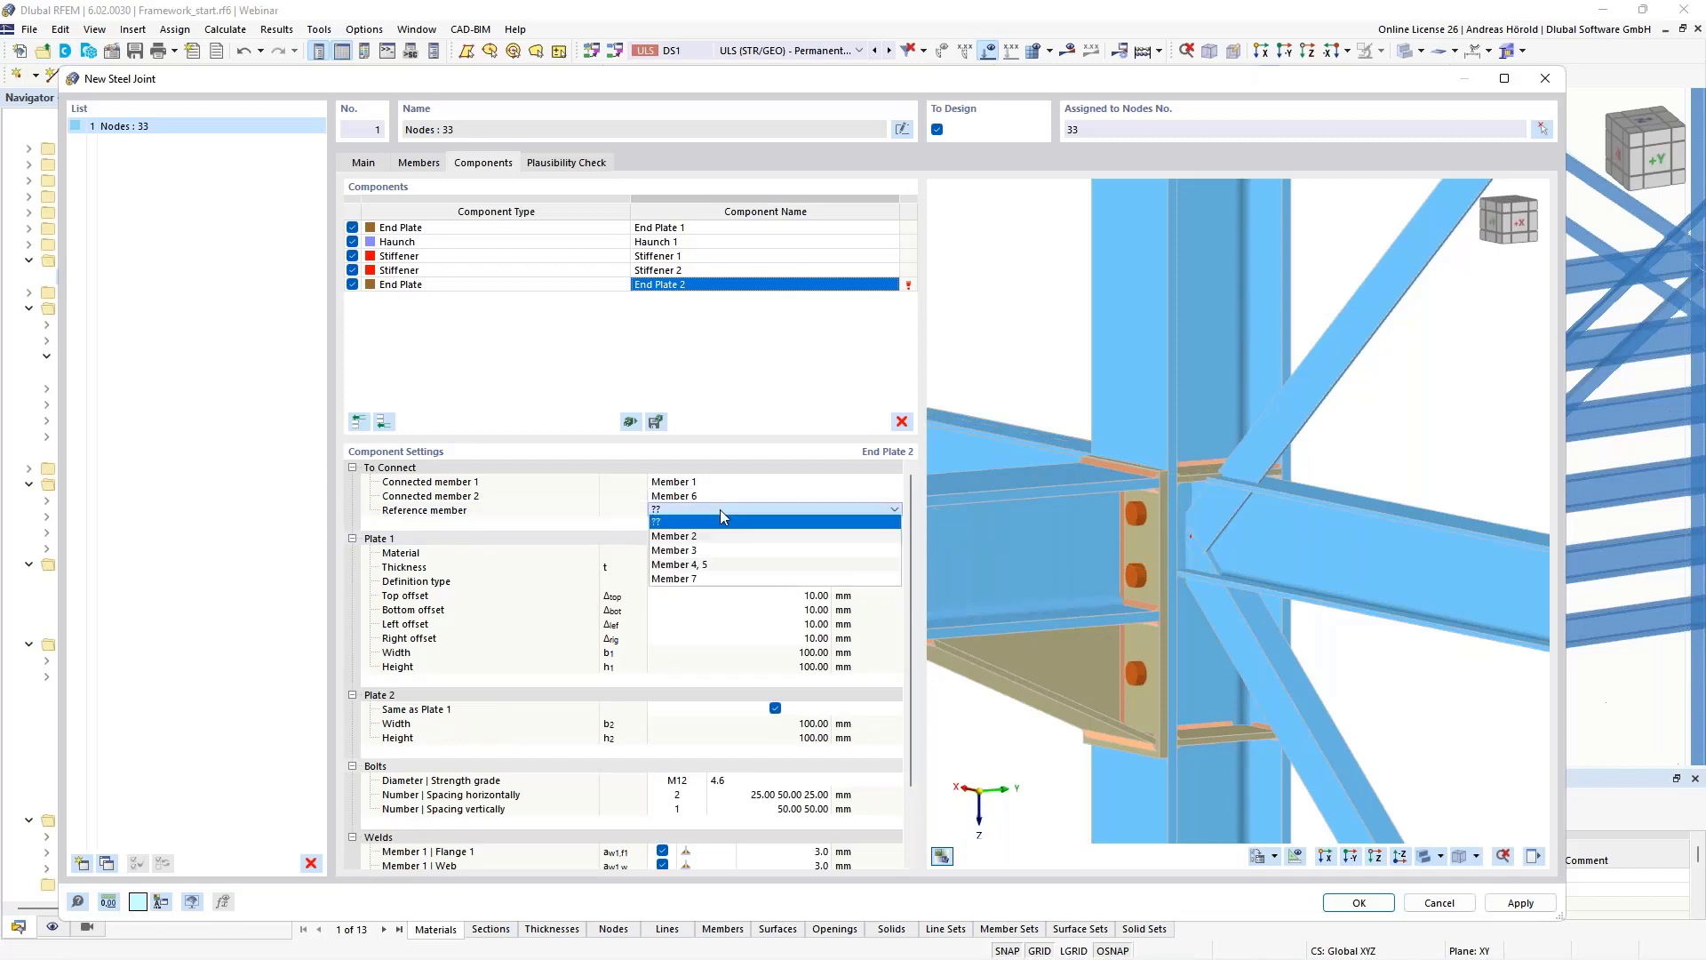
click(731, 567)
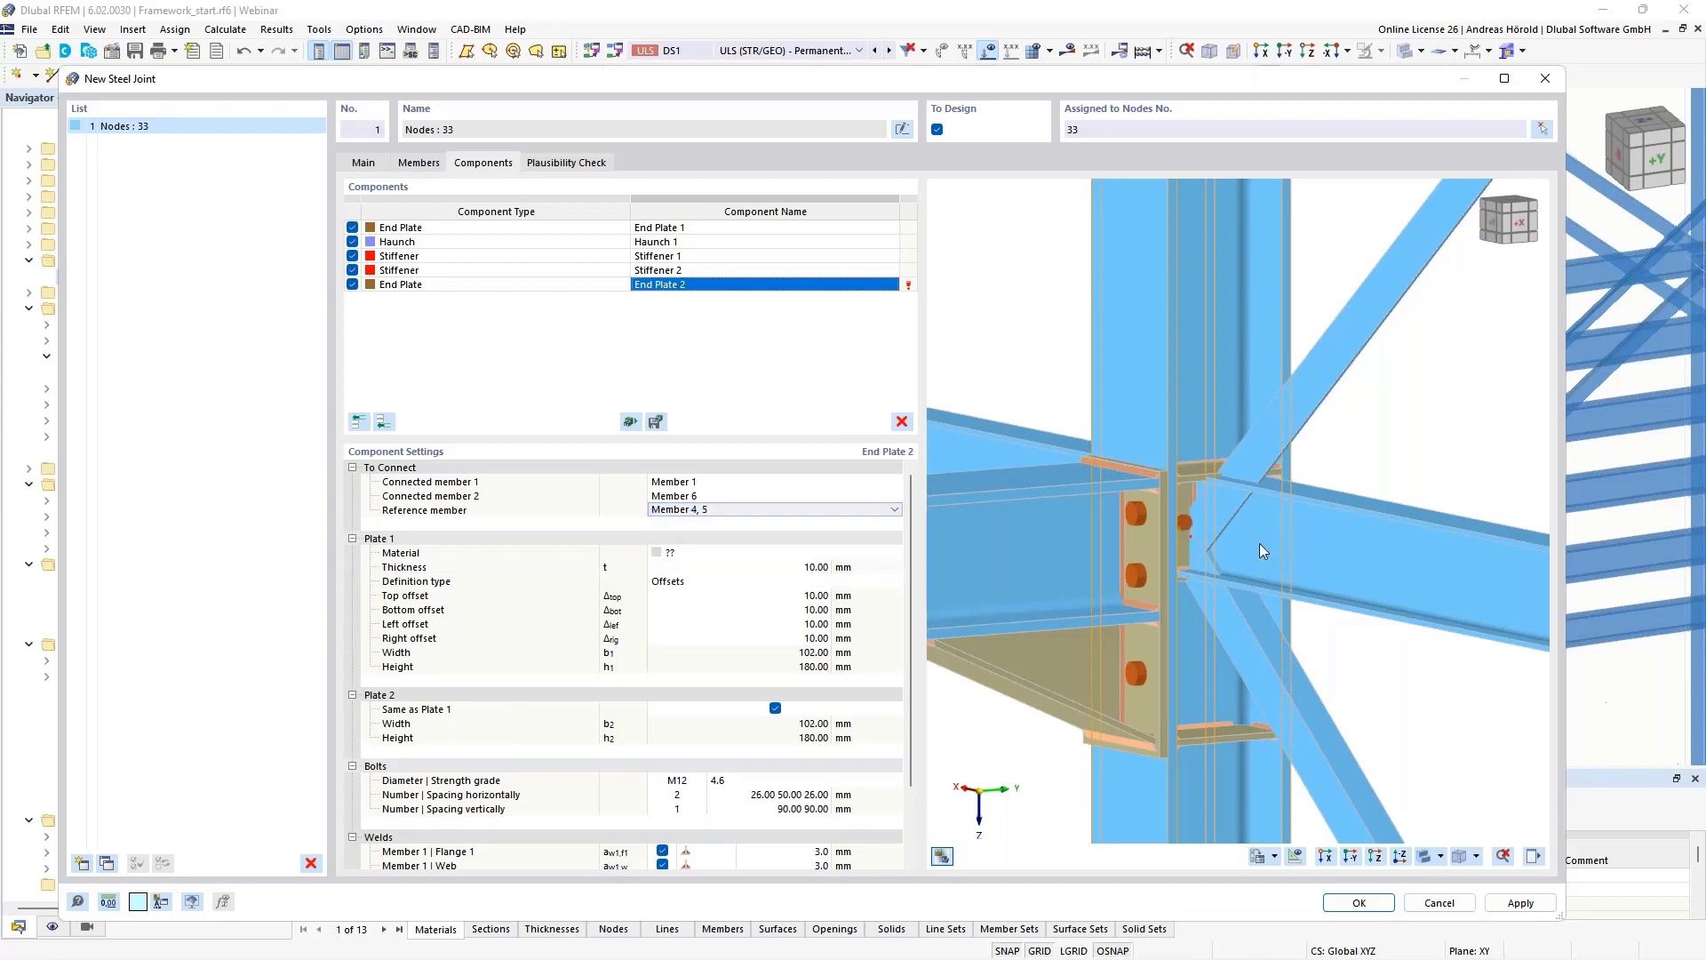
Assign the material 1 - S235 to Plate 1 of End Plate 2.
scroll(1260, 543, up, 5)
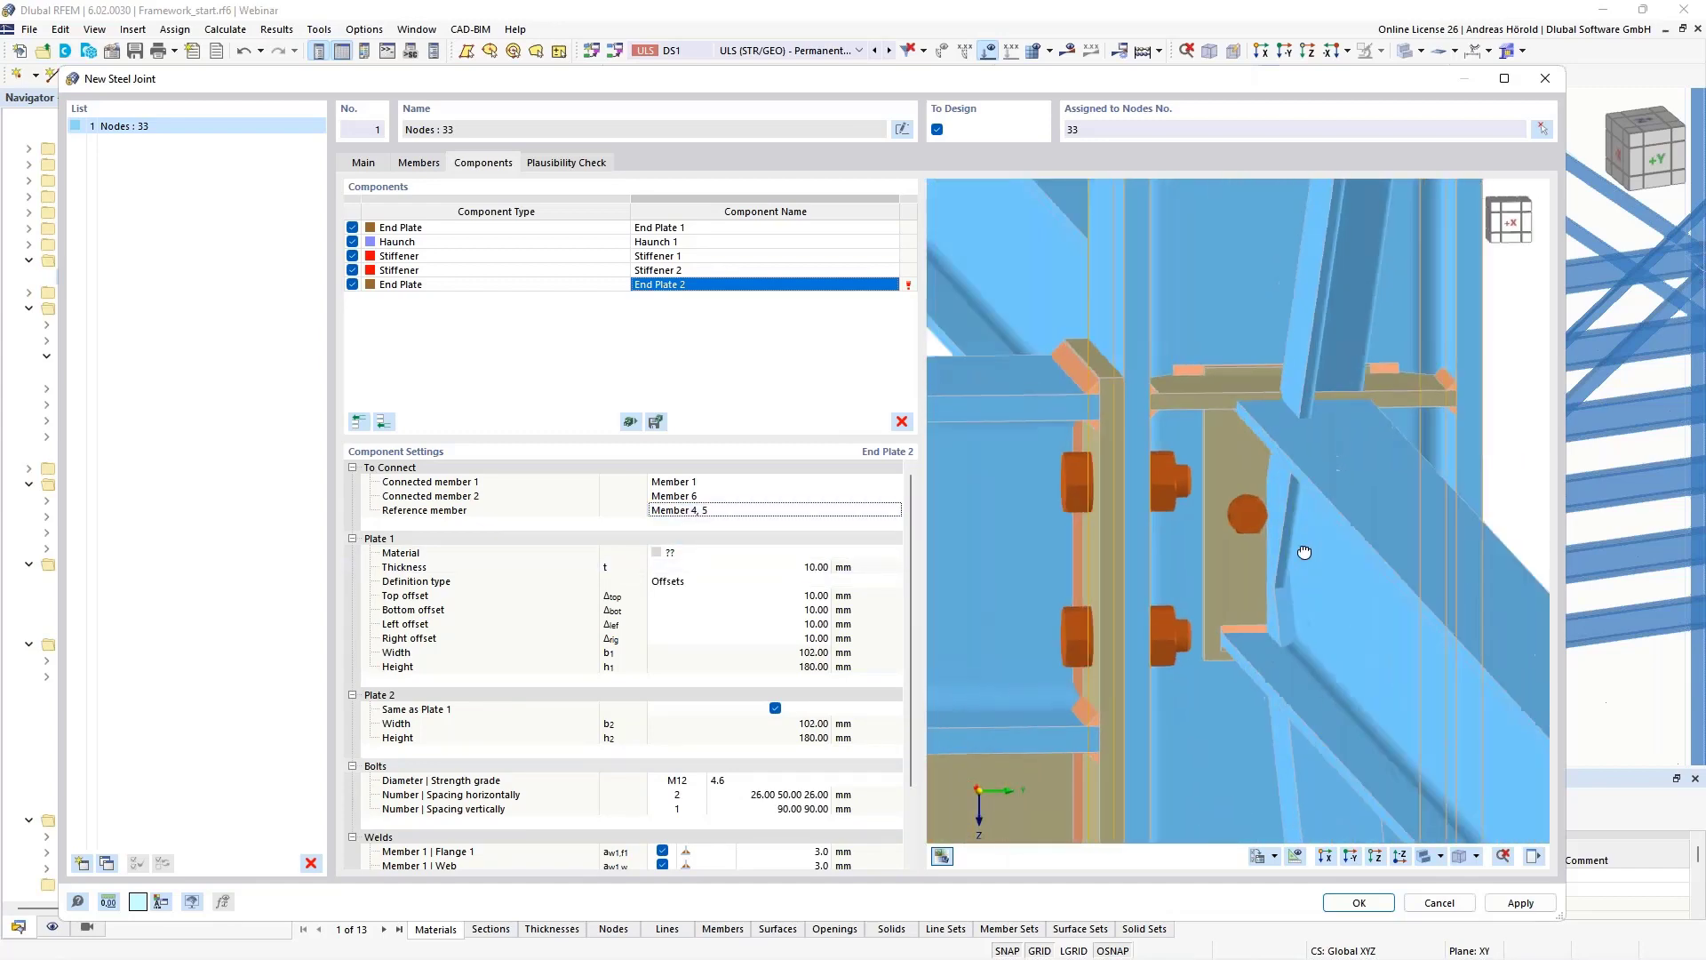
ctrl+middle_drag(1305, 552, 1337, 535)
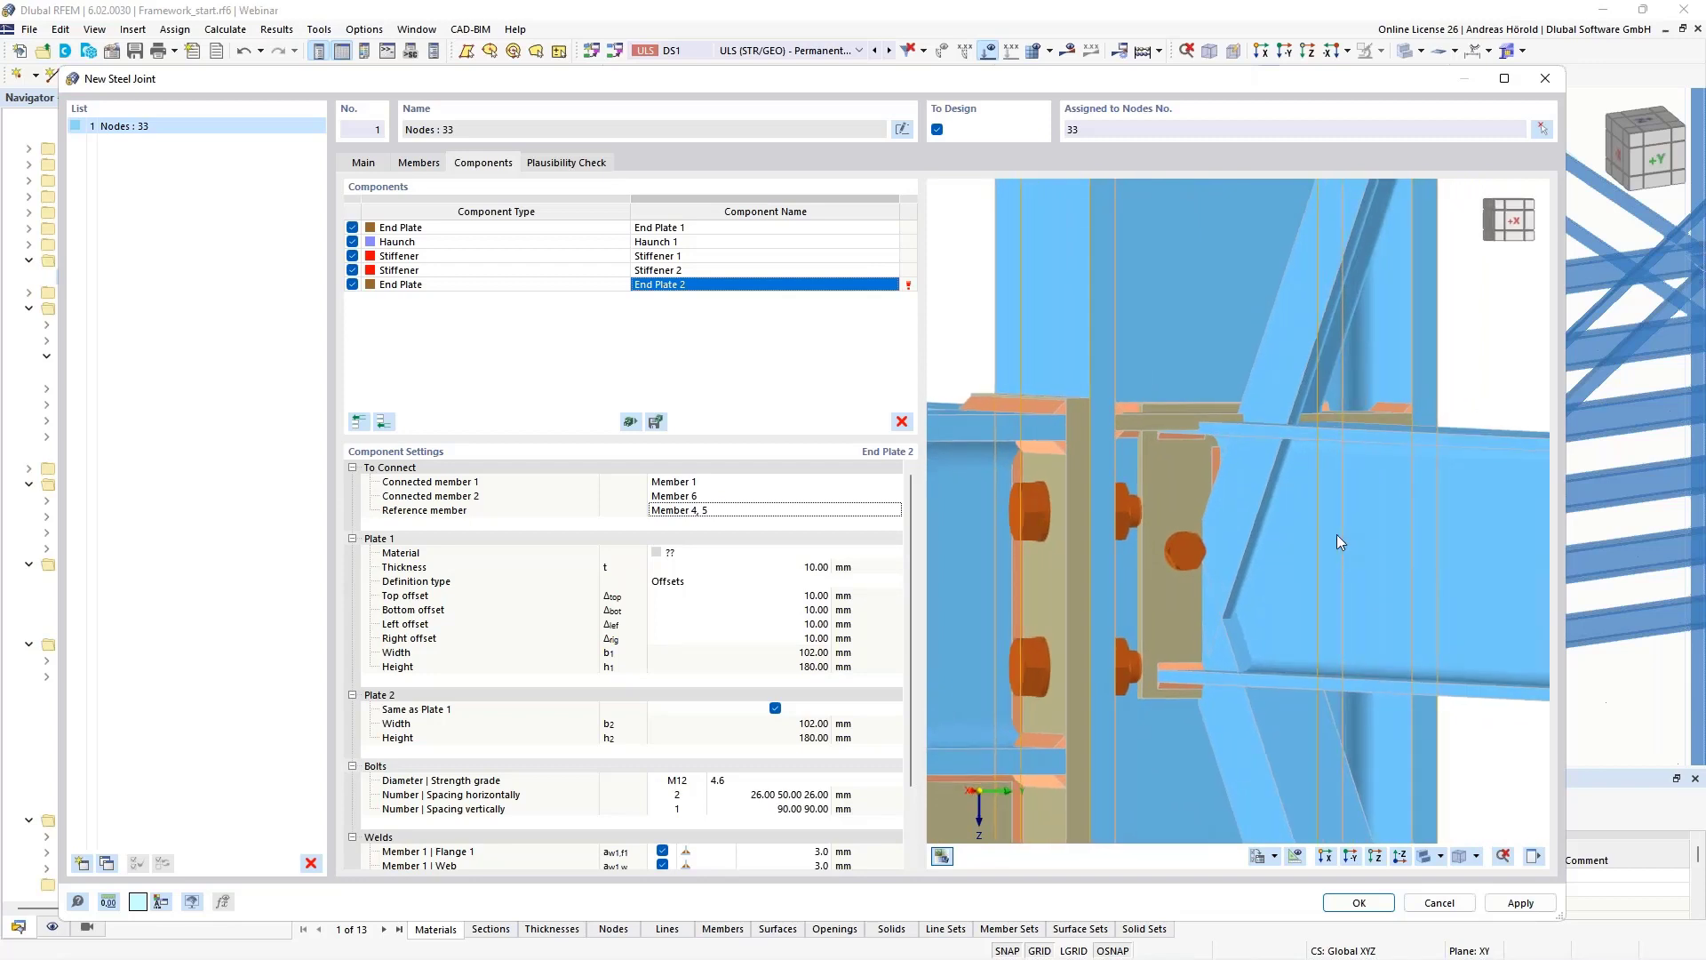
click(749, 553)
click(748, 552)
click(748, 564)
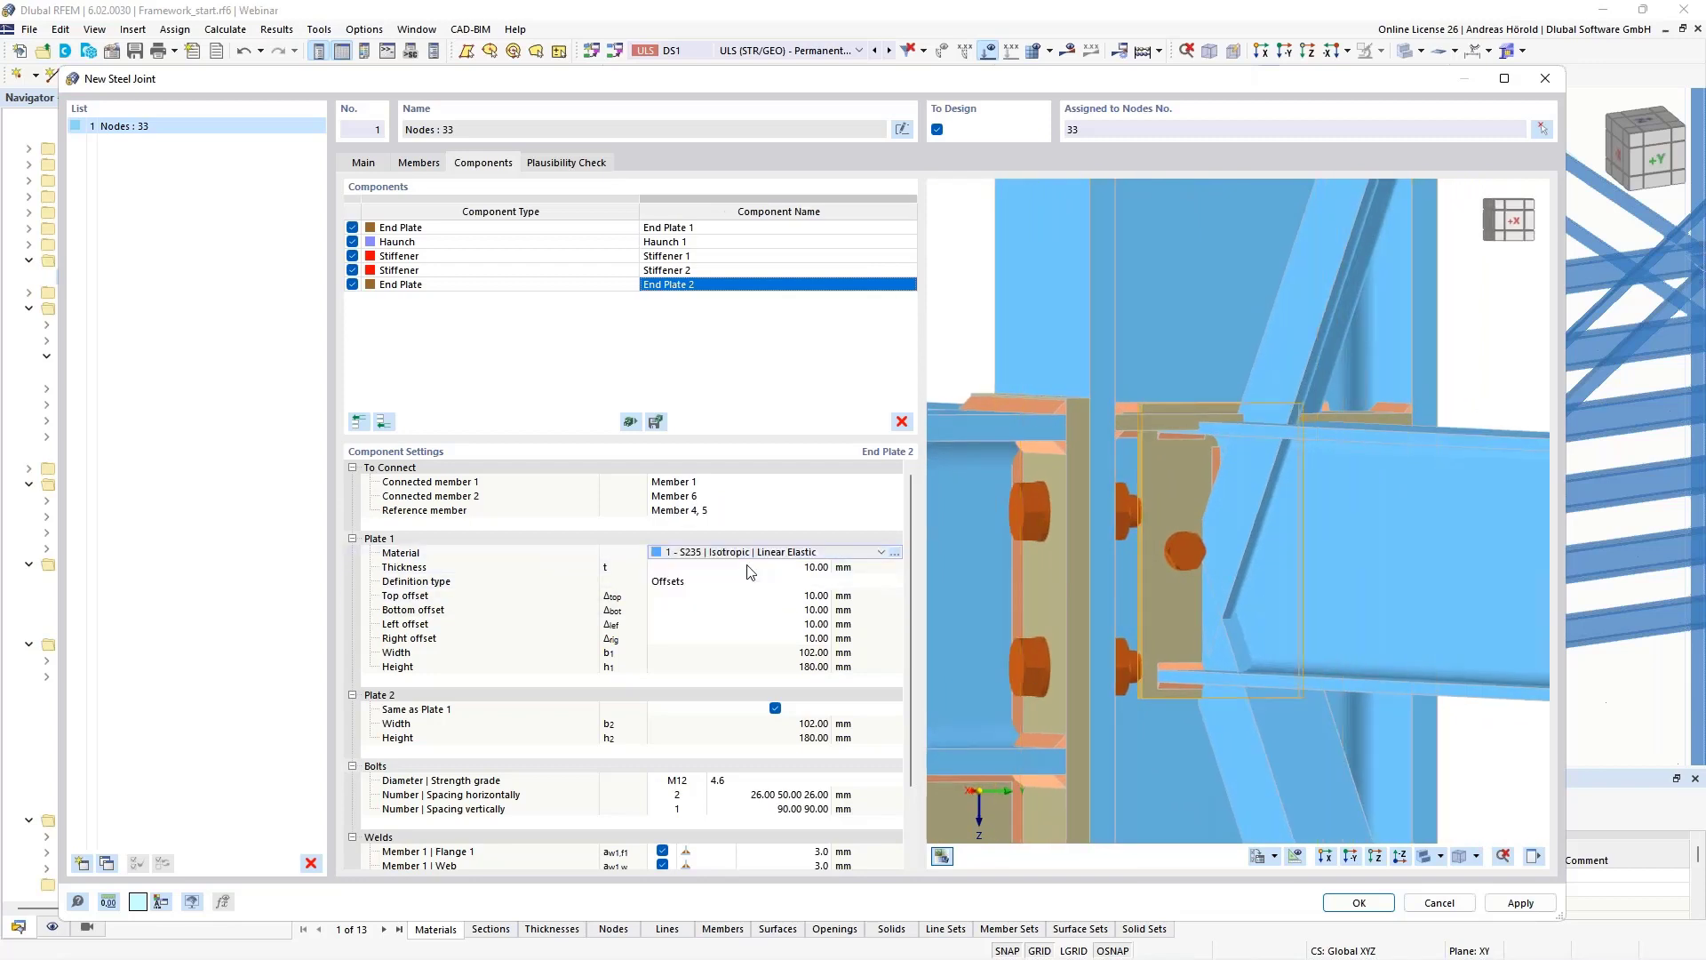
Set the top offset of Plate 1 in End Plate 2 to -20 mm.
click(806, 597)
click(806, 597)
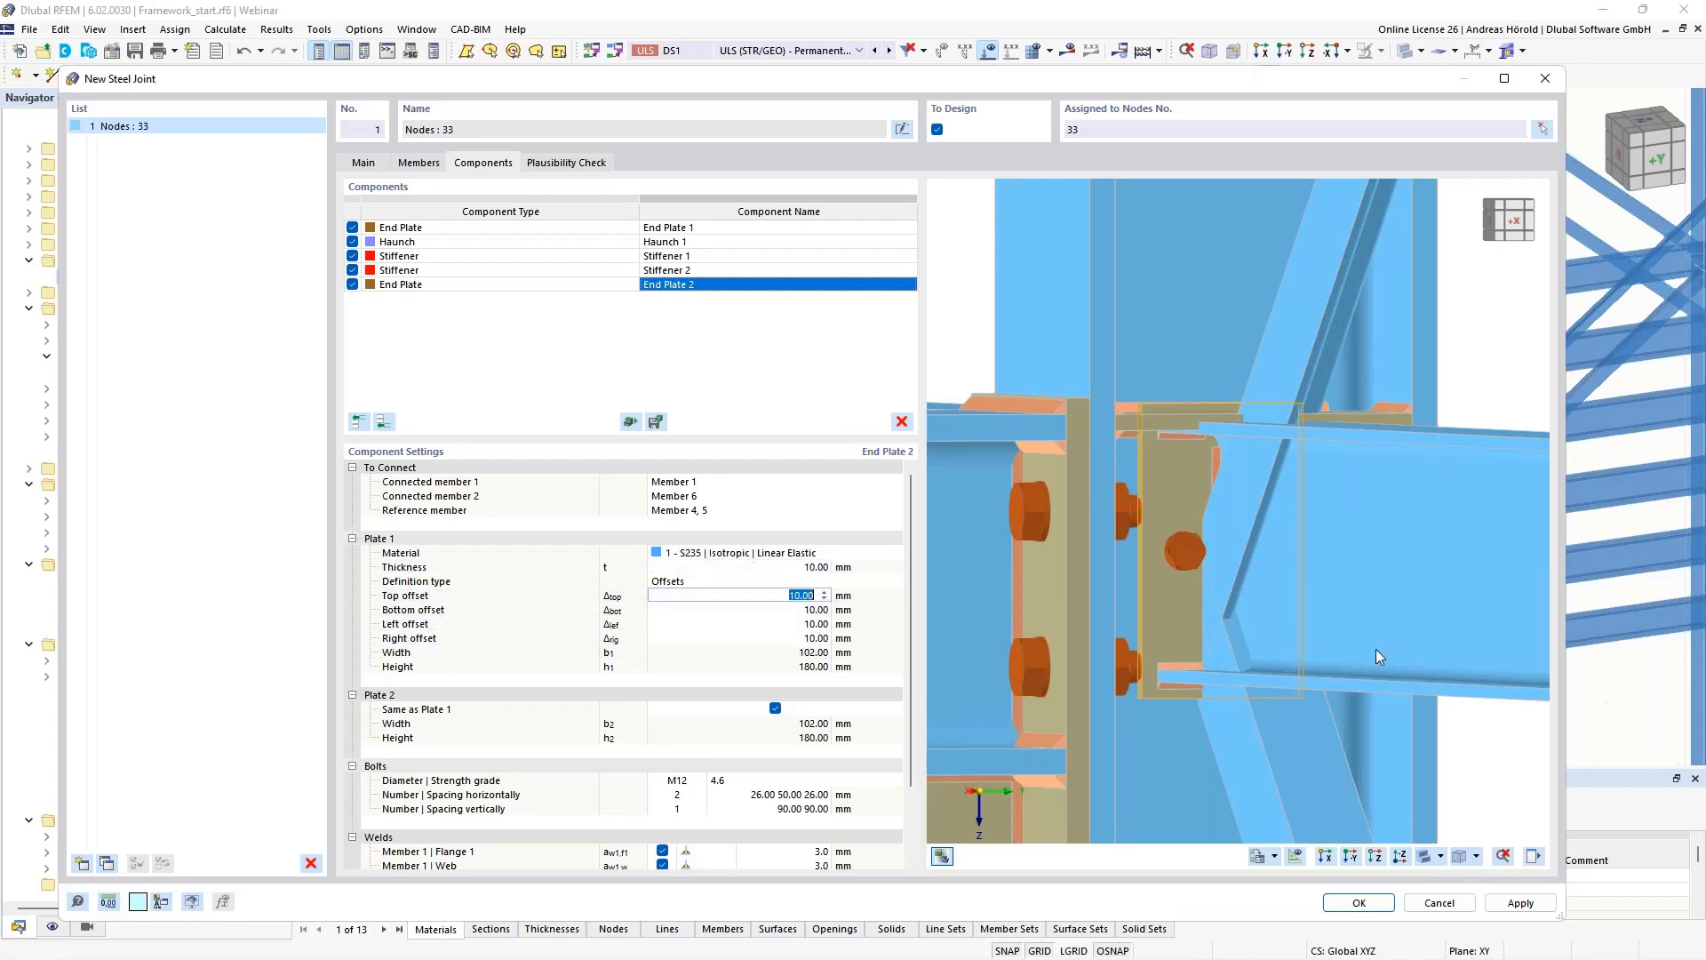
text(-20)
key(Tab)
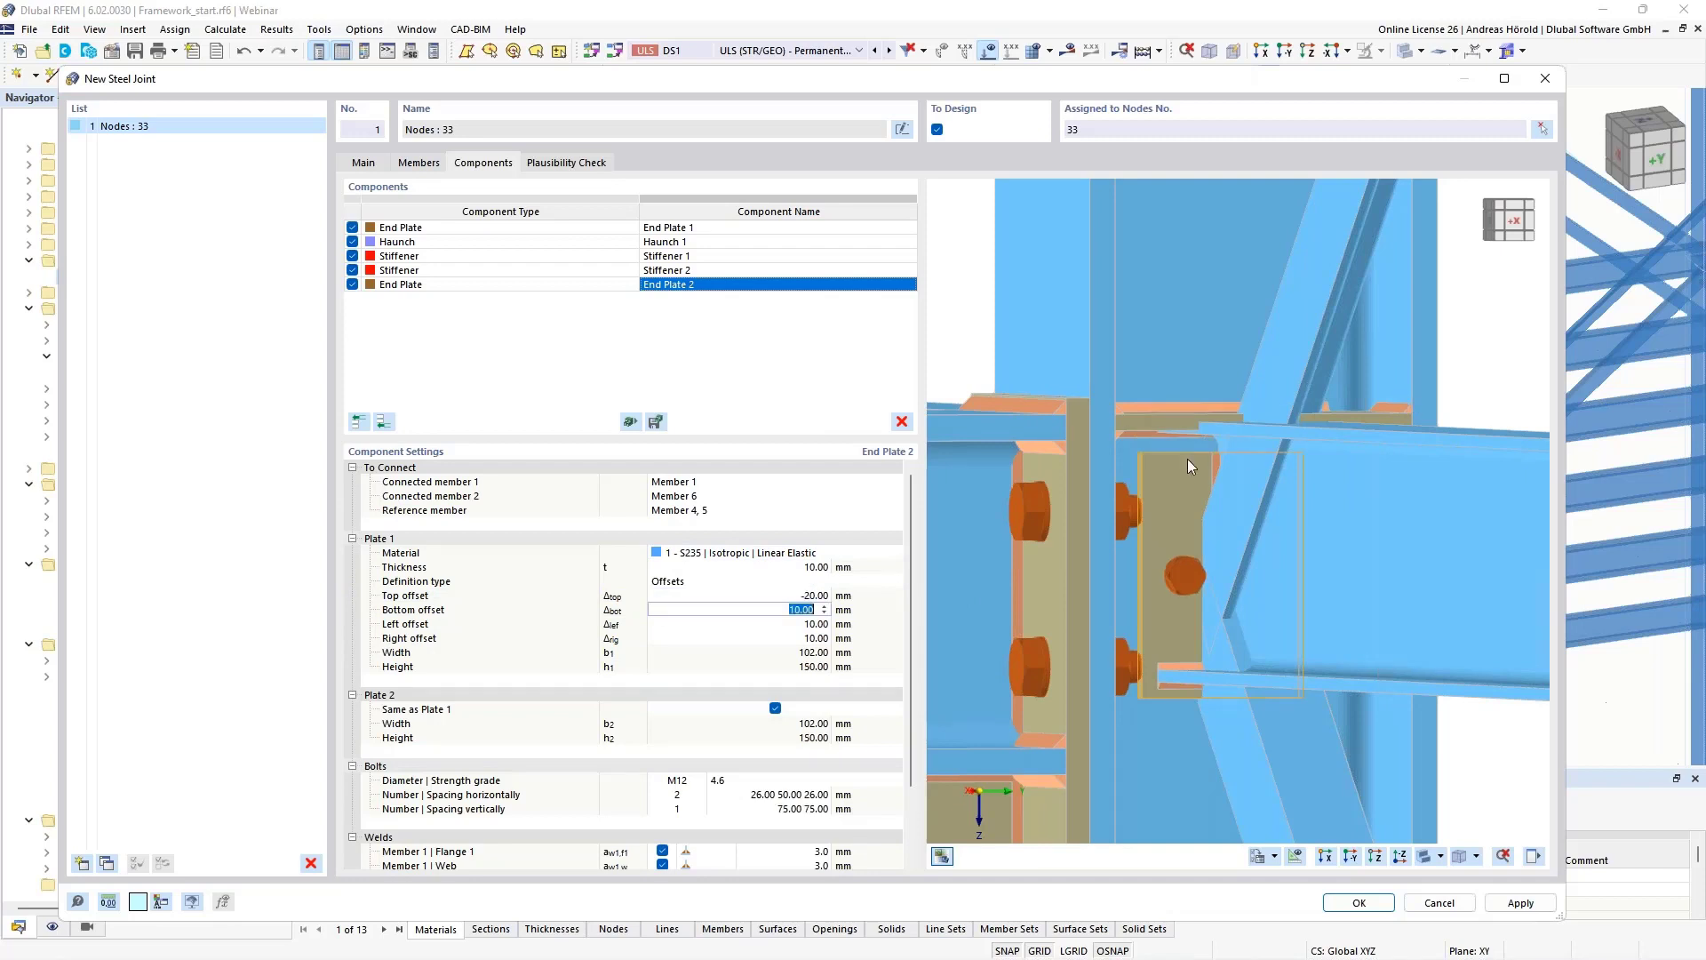
Set the bottom offset of Plate 1 in End Plate 2 to -20 mm.
scroll(1191, 455, up, 5)
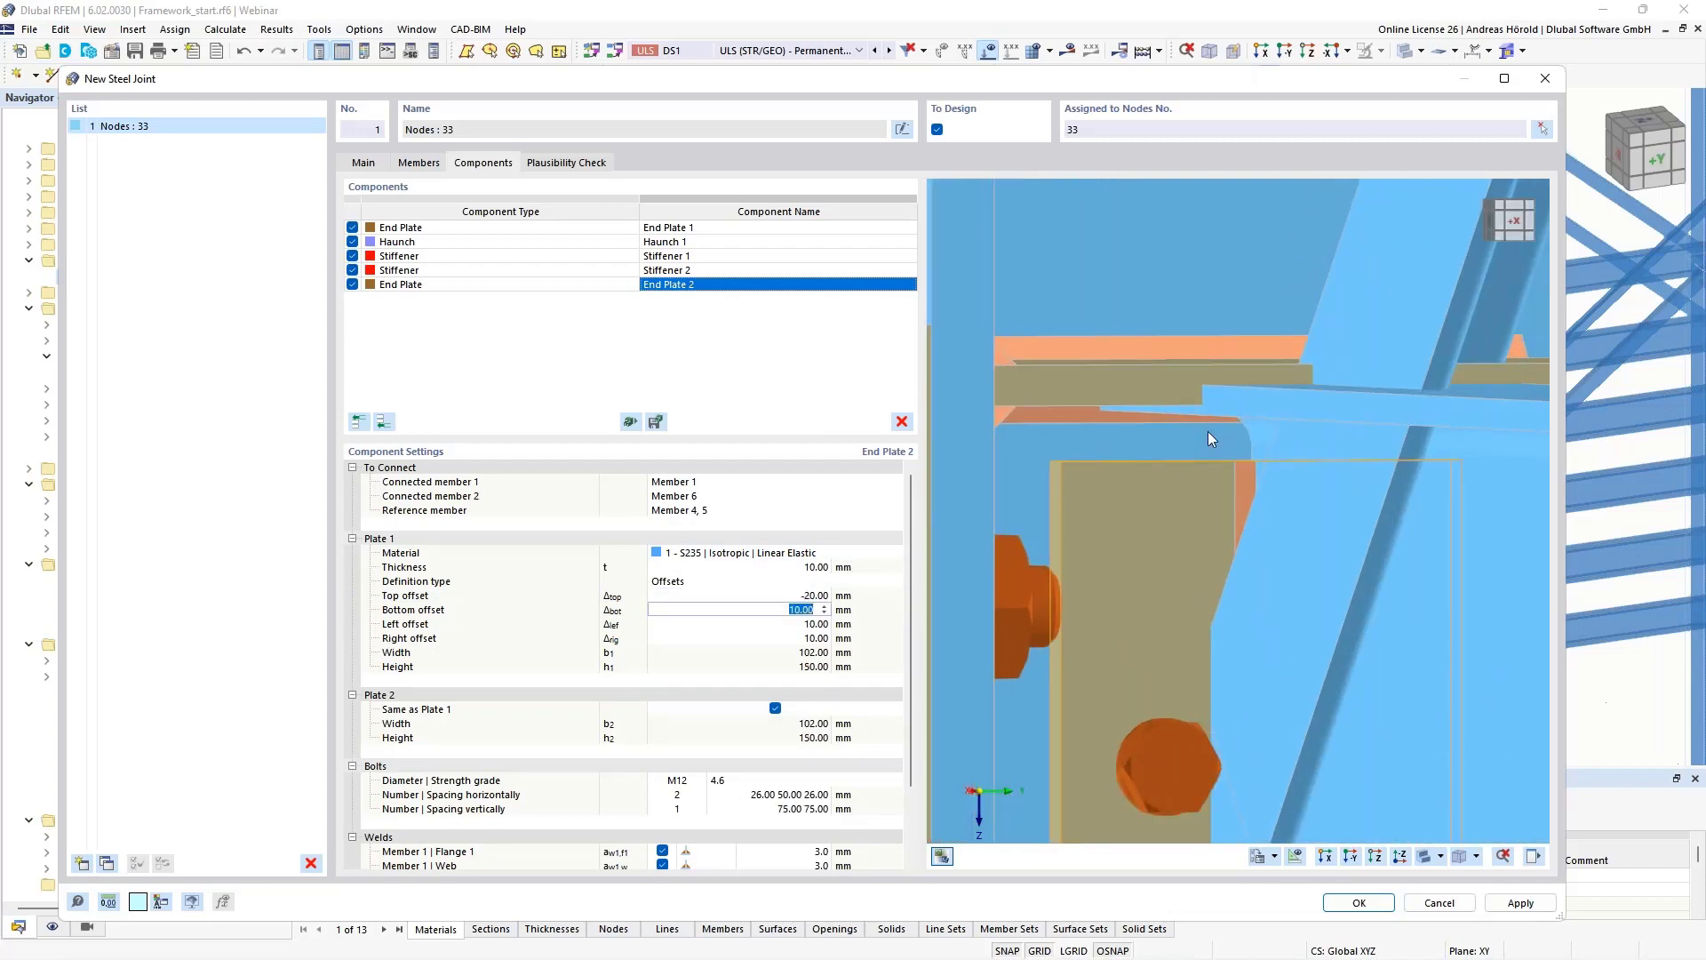
scroll(1154, 506, down, 5)
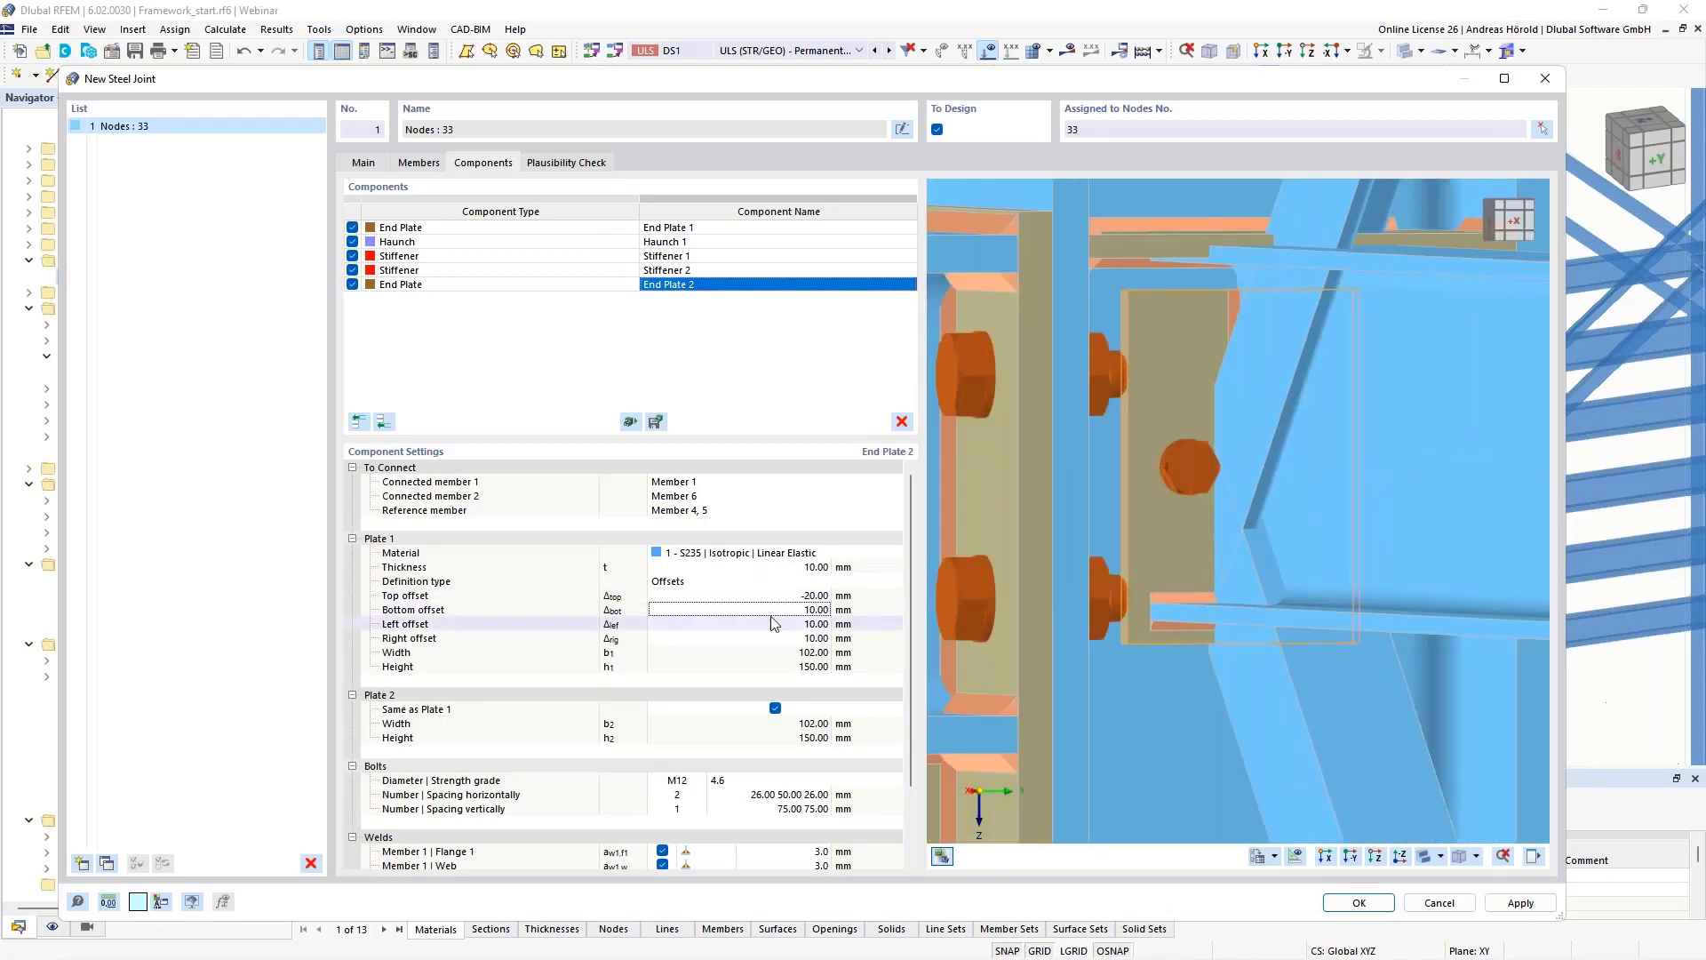
click(808, 611)
text(-20)
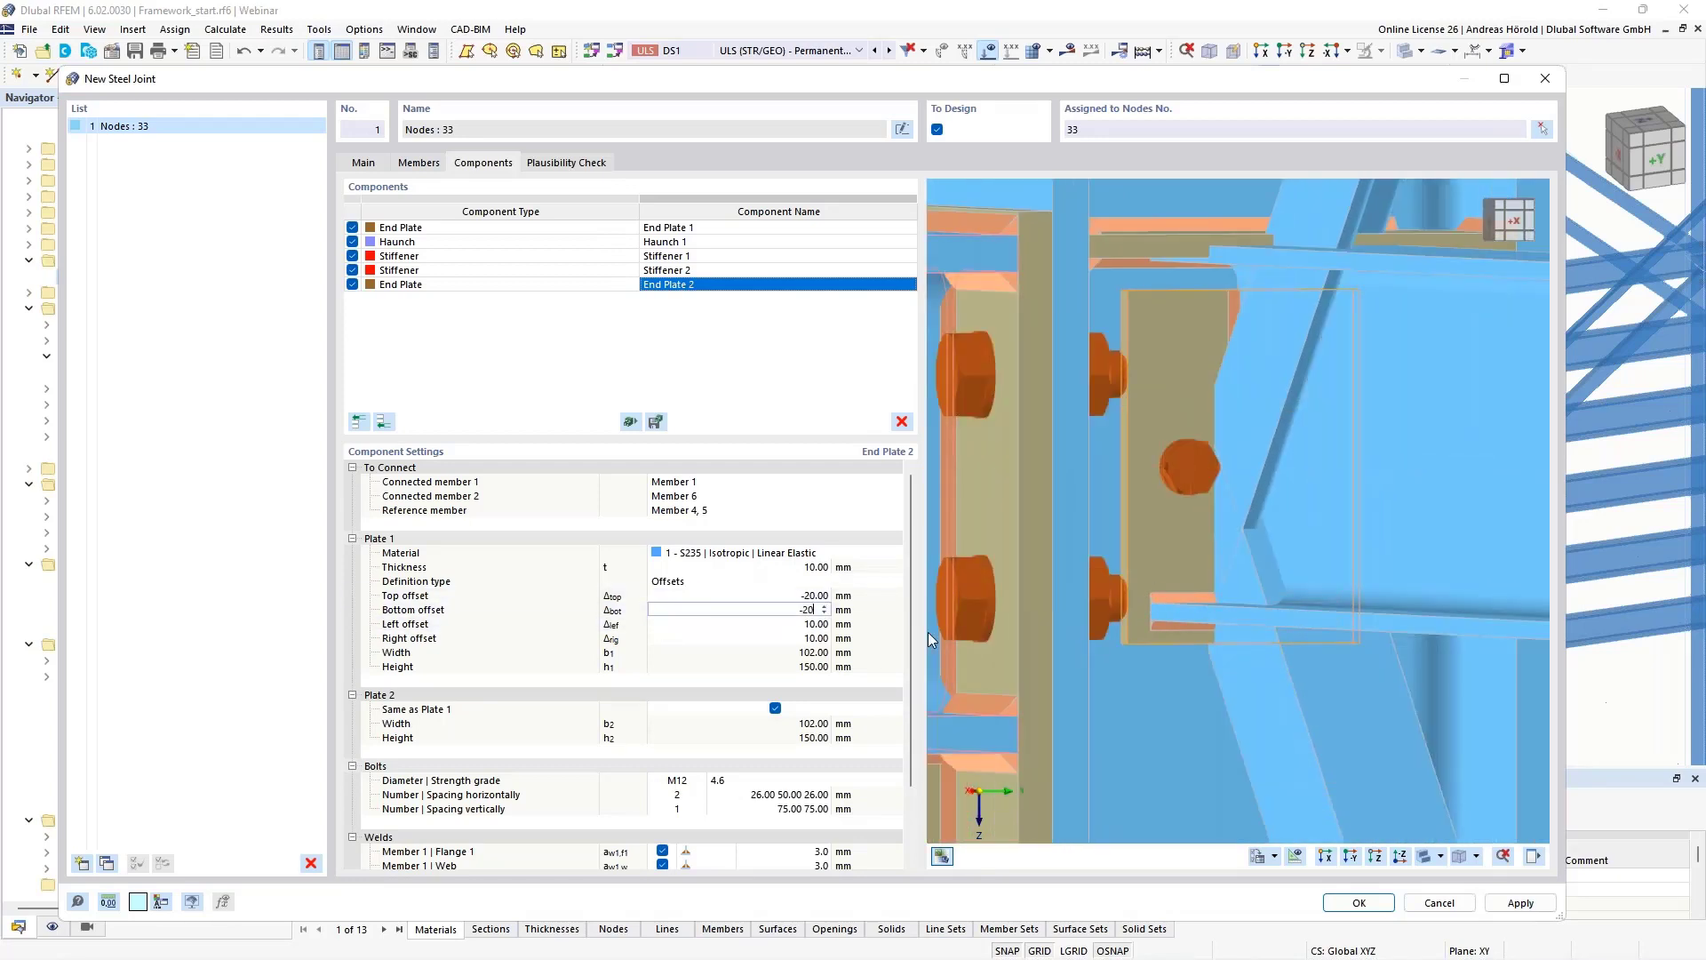
key(Tab)
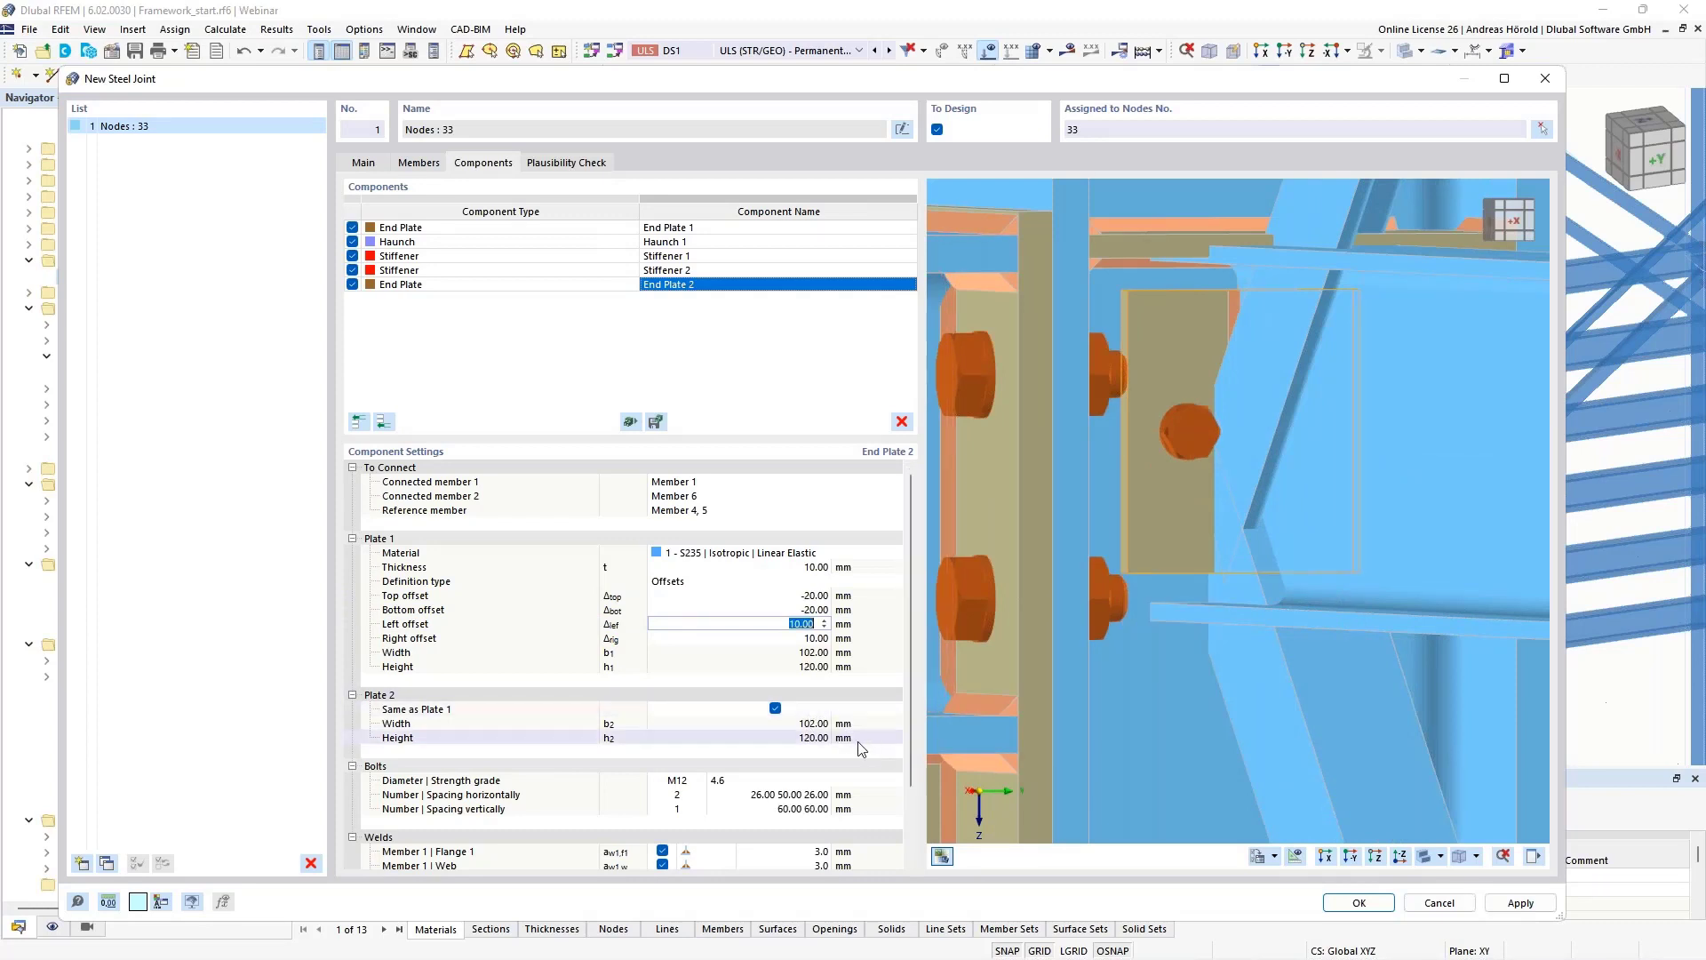
Review the remaining settings of End Plate 2 and examine its plates and bolts from both sides of the column web.
scroll(812, 749, down, 3)
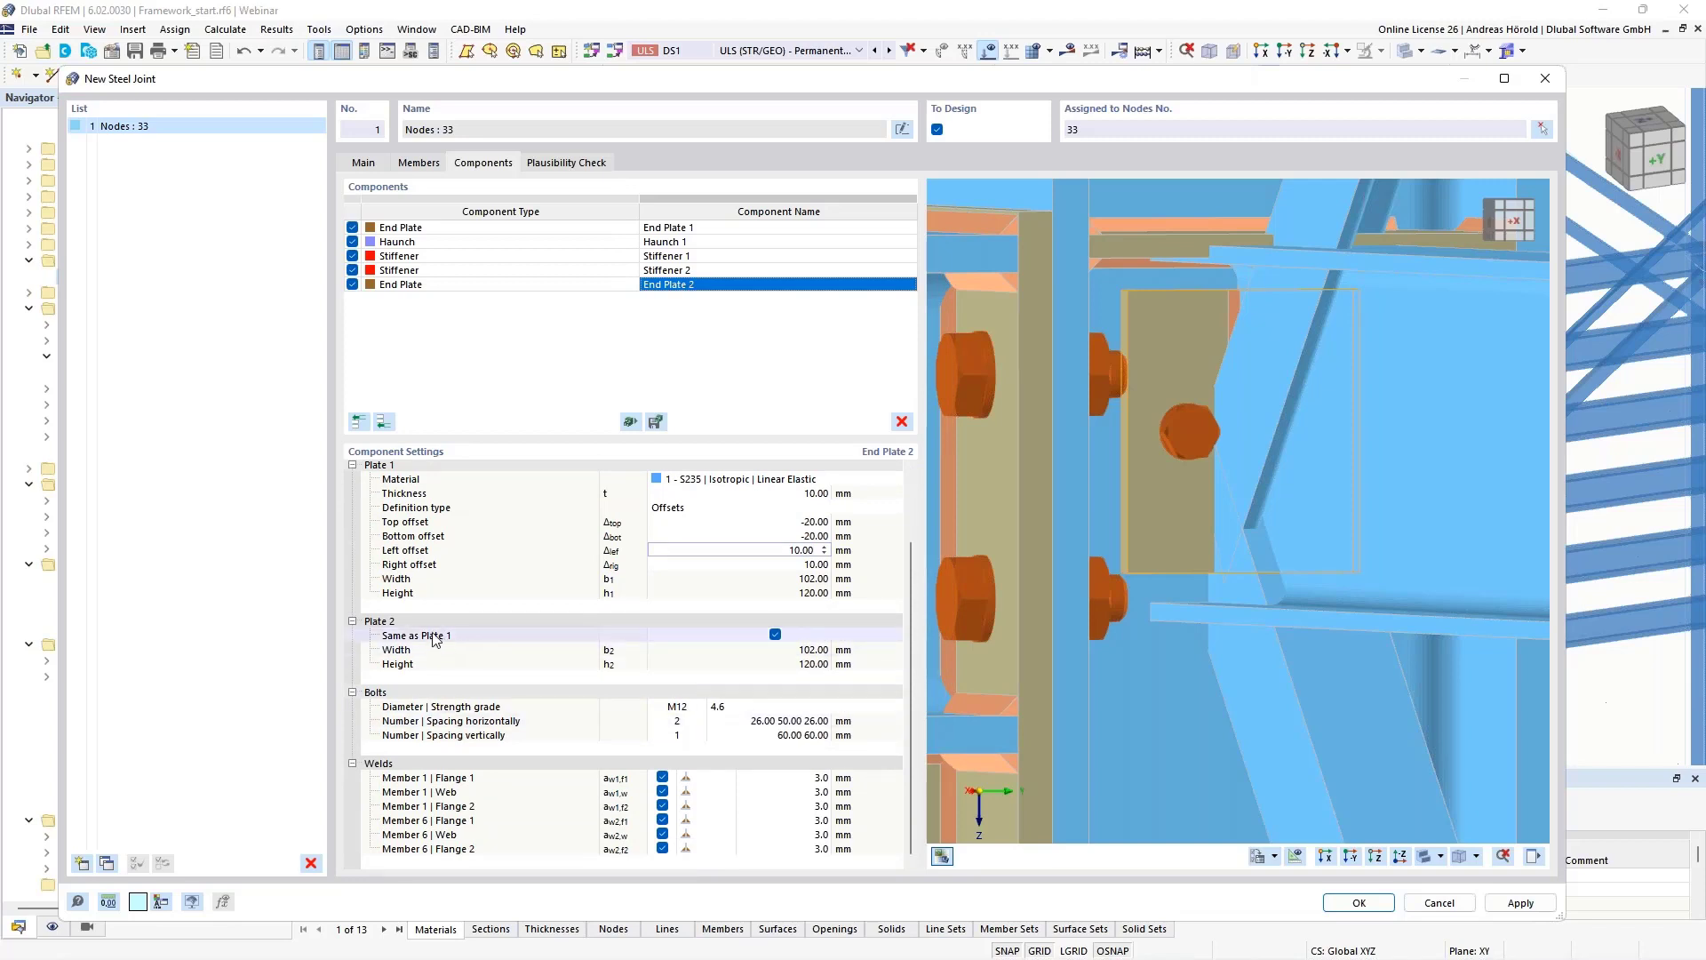
scroll(1086, 616, down, 4)
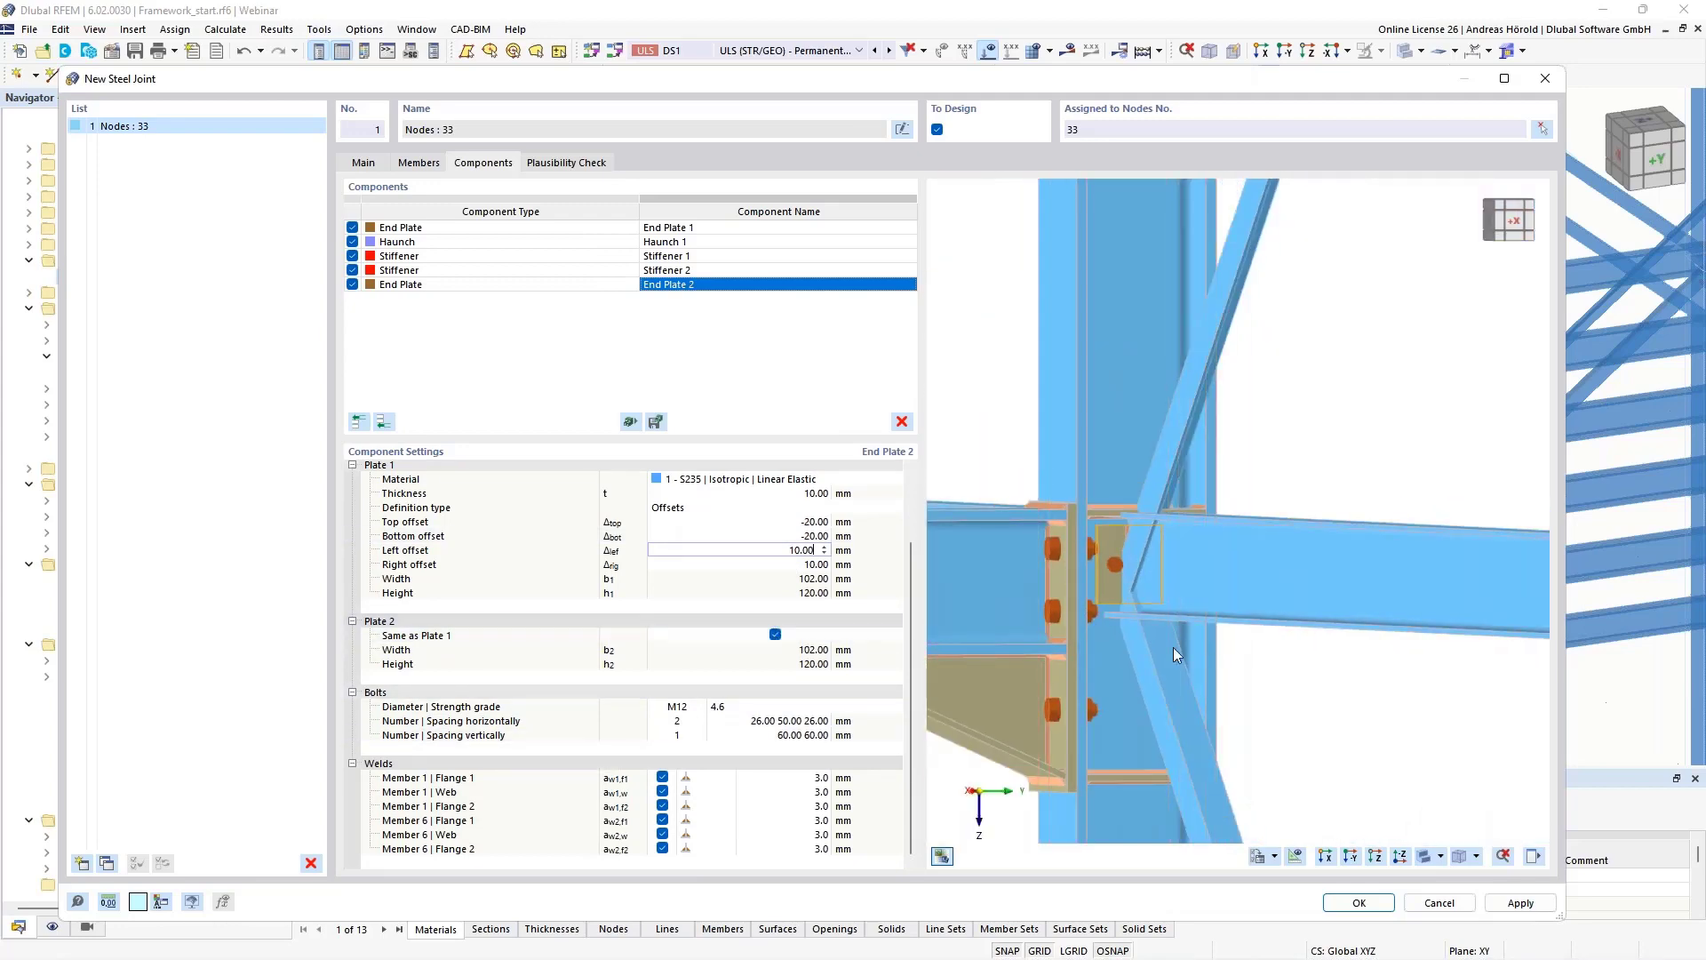
ctrl+middle_drag(1040, 652, 1232, 631)
scroll(1225, 611, up, 5)
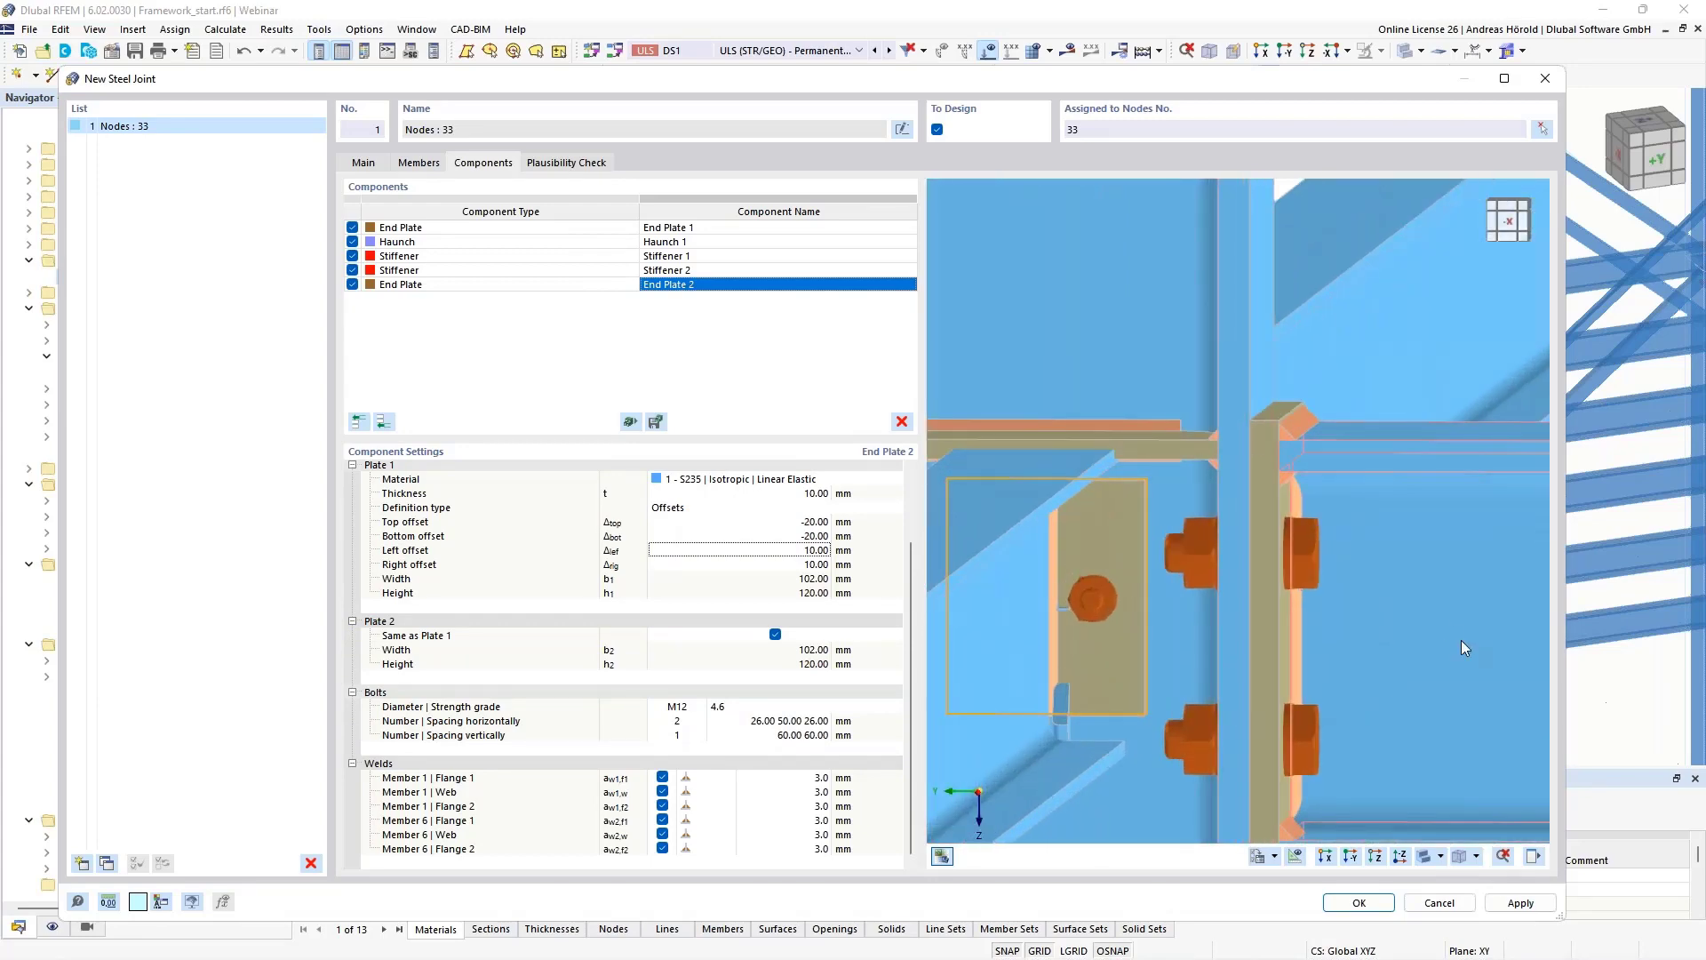
ctrl+middle_drag(1462, 640, 953, 666)
ctrl+middle_drag(1343, 716, 1238, 702)
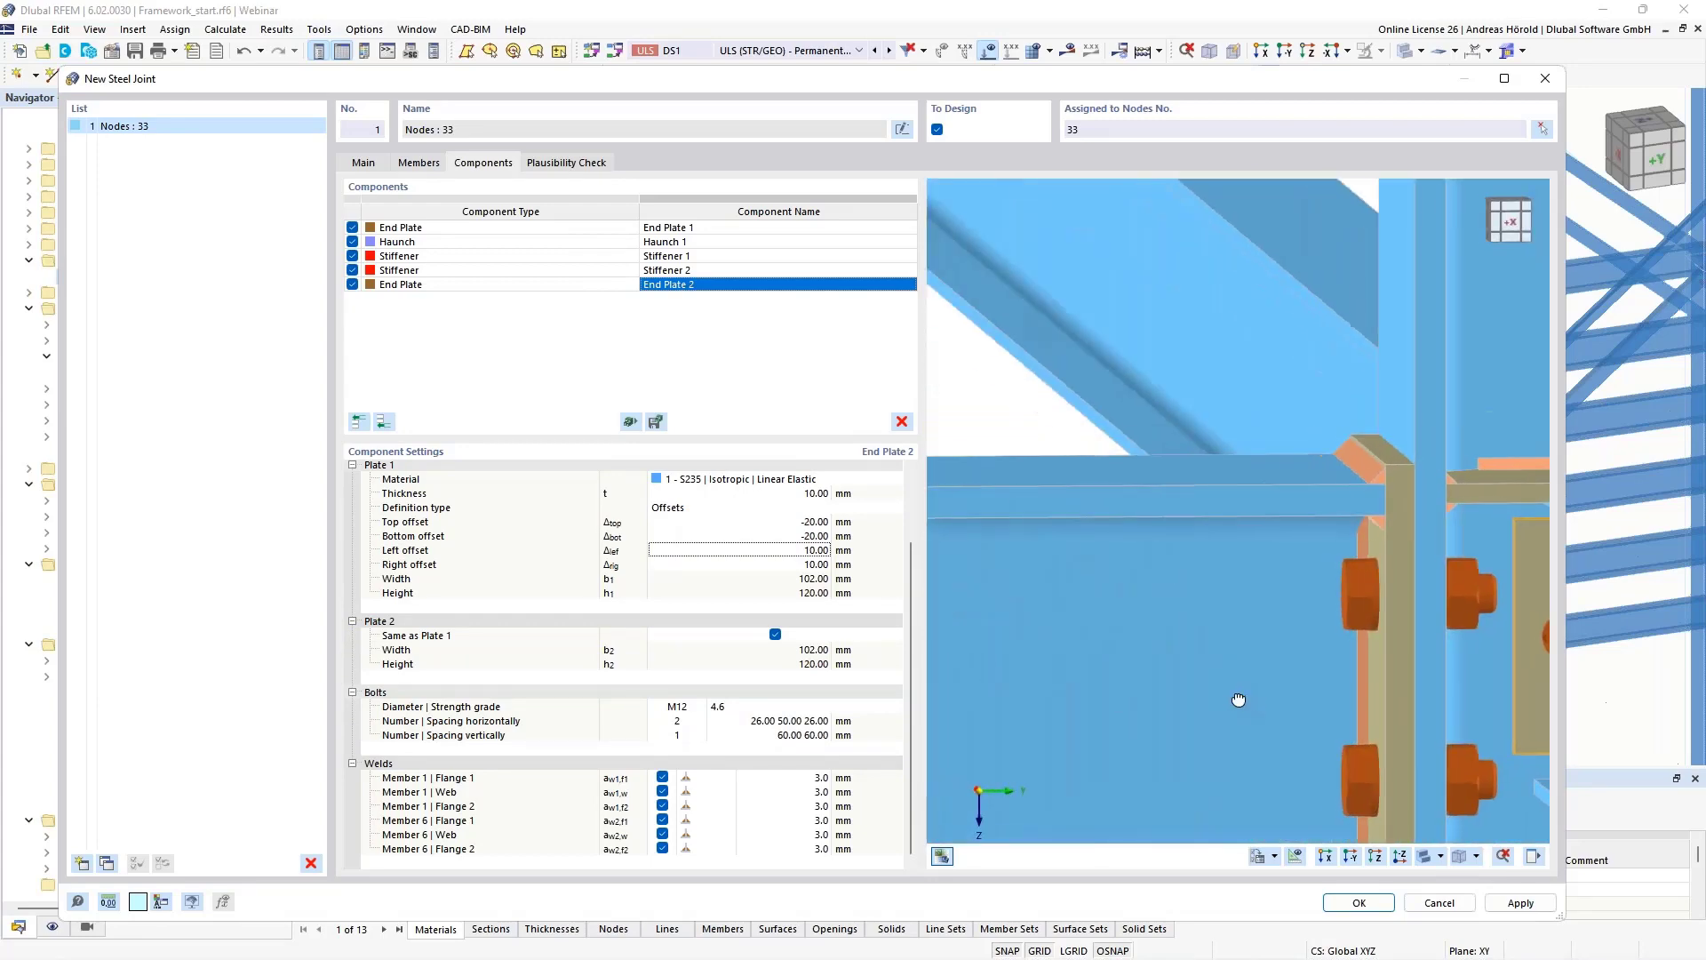
middle_drag(1436, 705, 1065, 602)
scroll(1250, 651, up, 2)
scroll(1249, 650, down, 4)
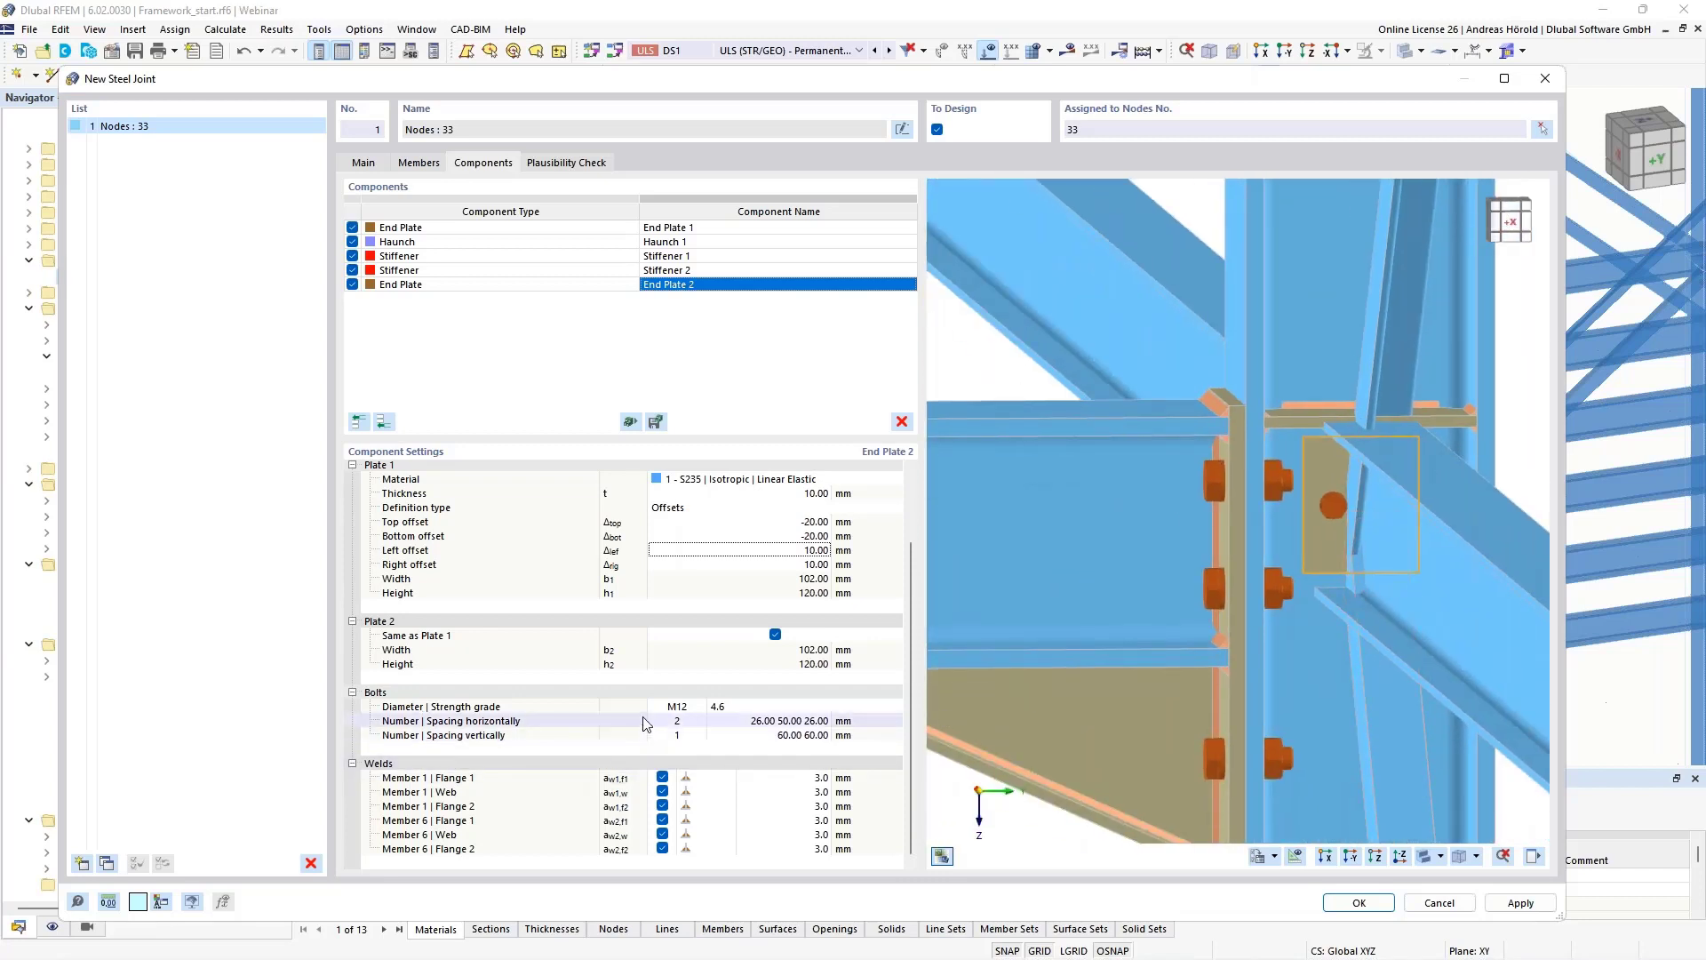
Set the horizontal edge spacing of the End Plate 2 bolts to 20 mm.
click(753, 726)
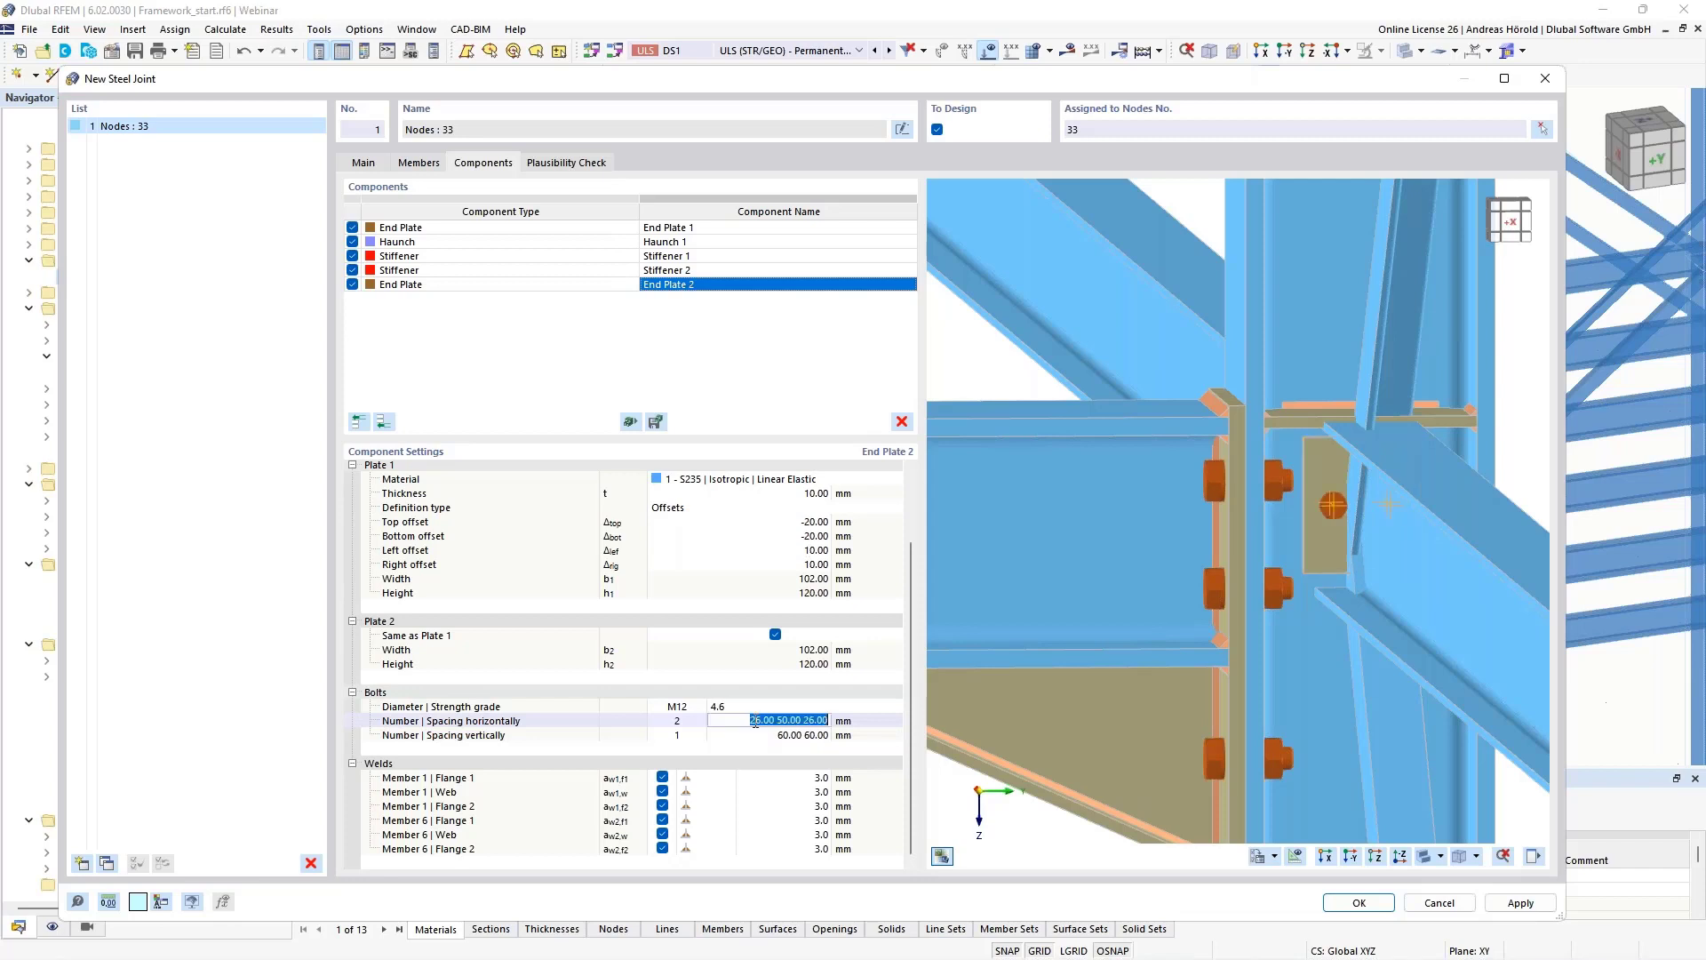
text(20)
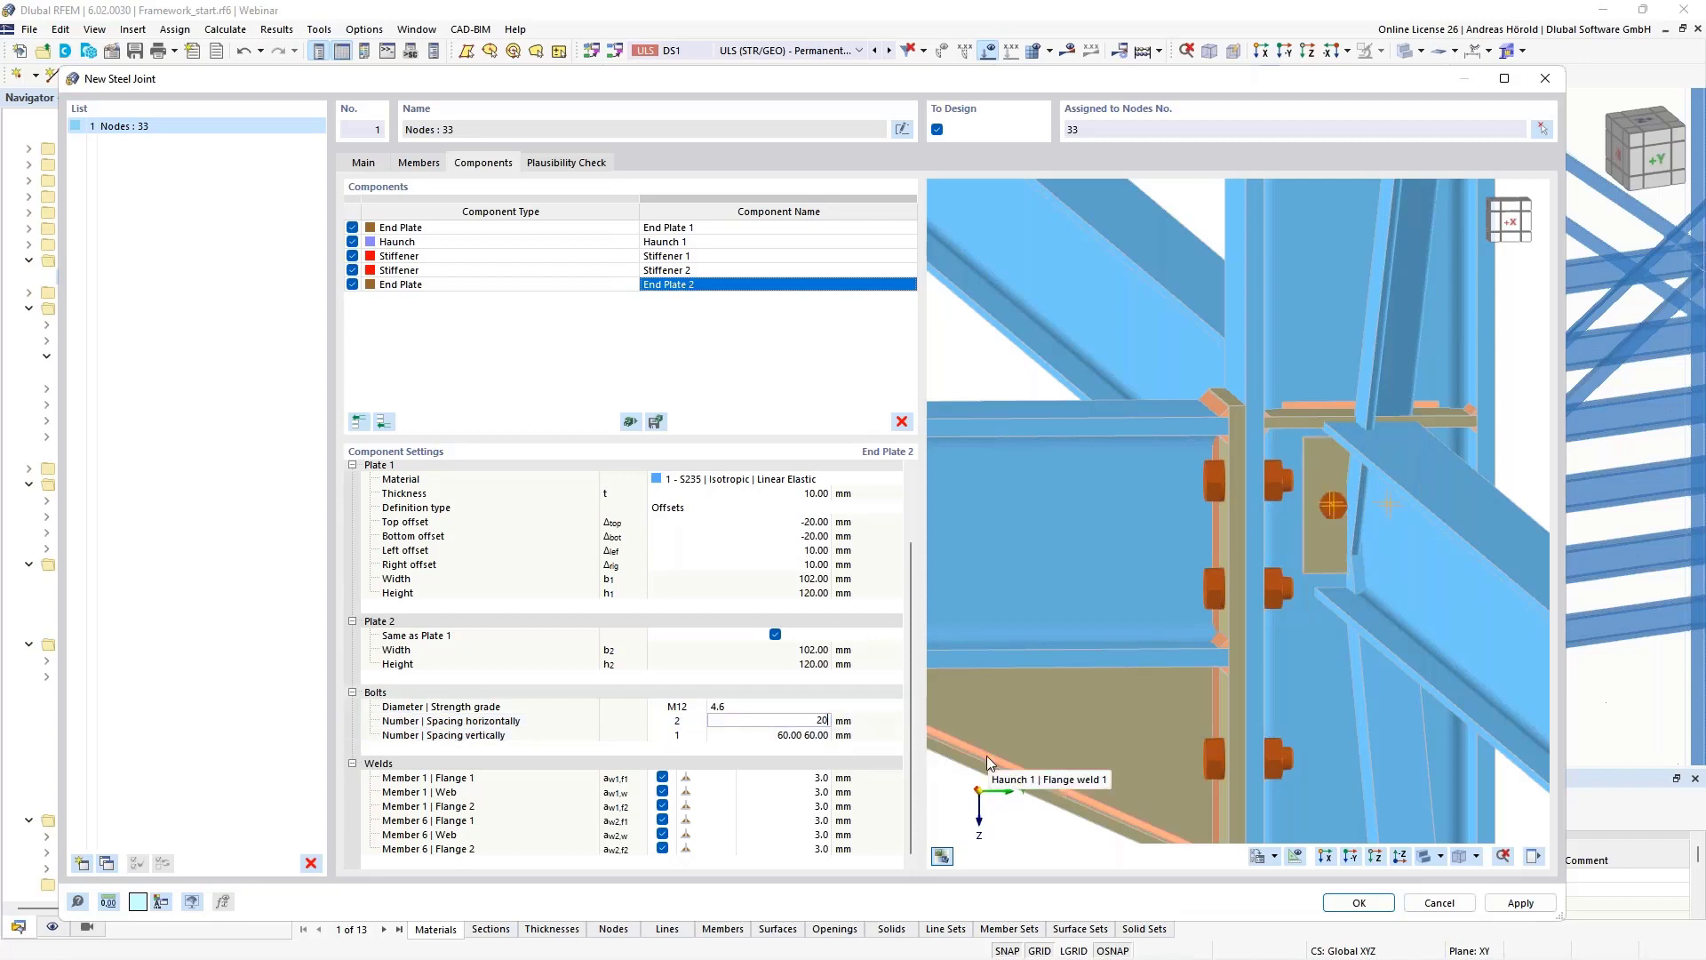
key(Tab)
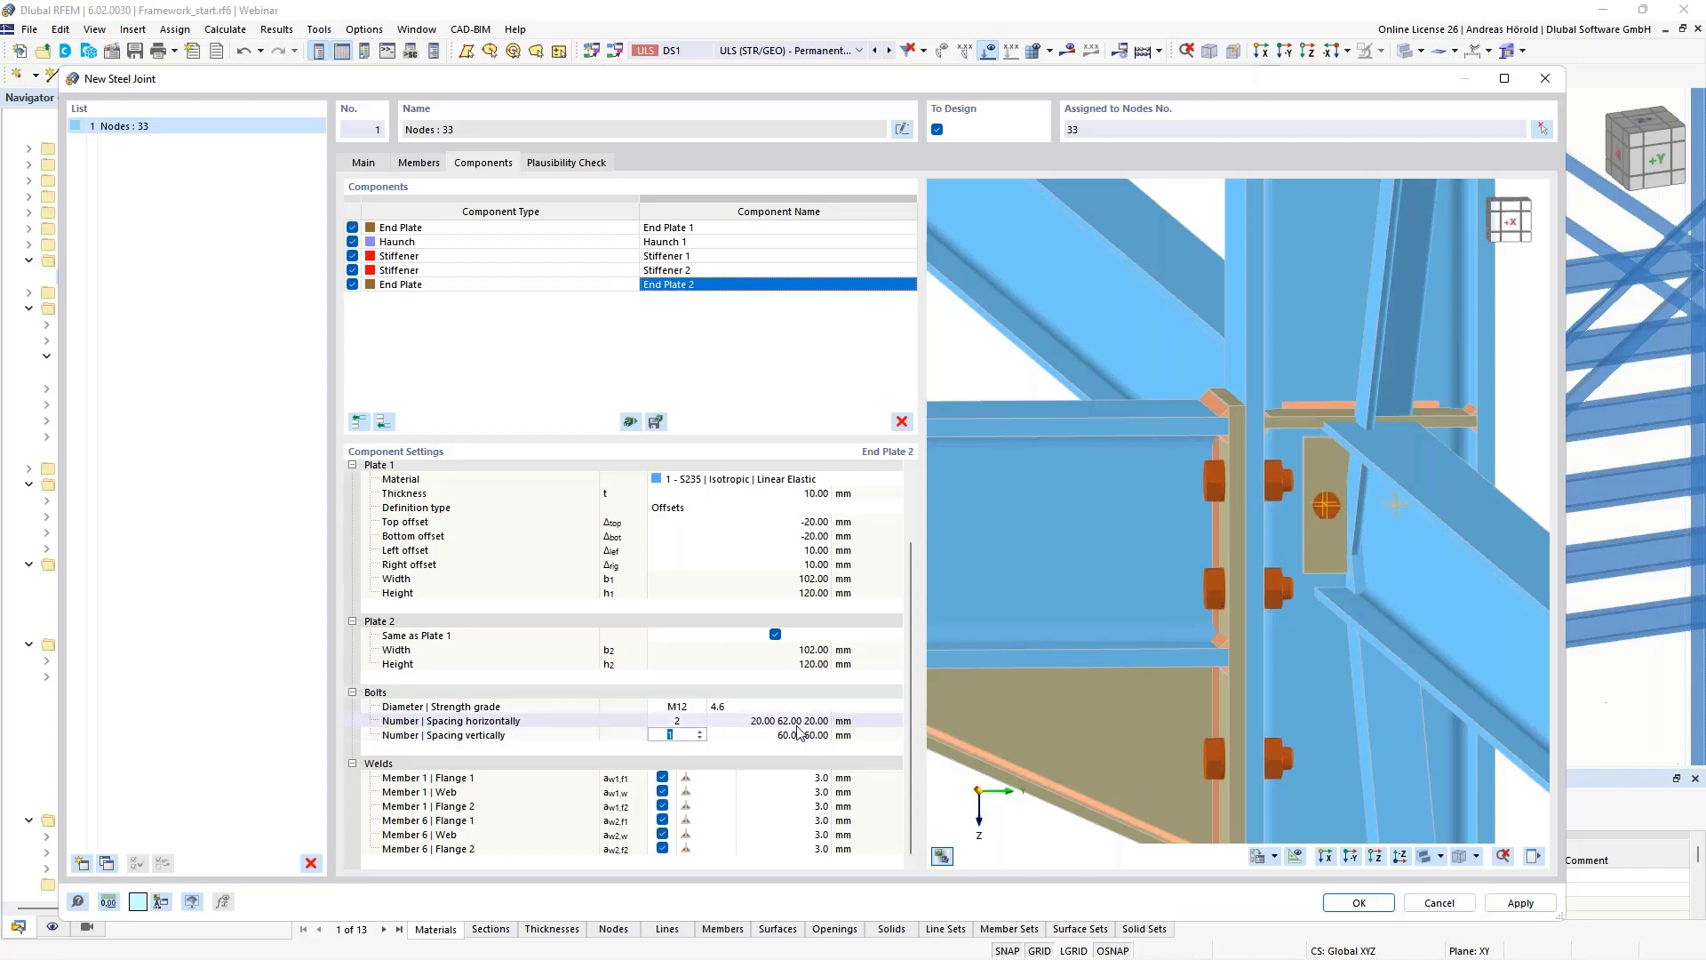
Arrange the End Plate 2 bolts in 2 vertical rows with a vertical edge spacing of 35 mm.
scroll(1344, 542, up, 4)
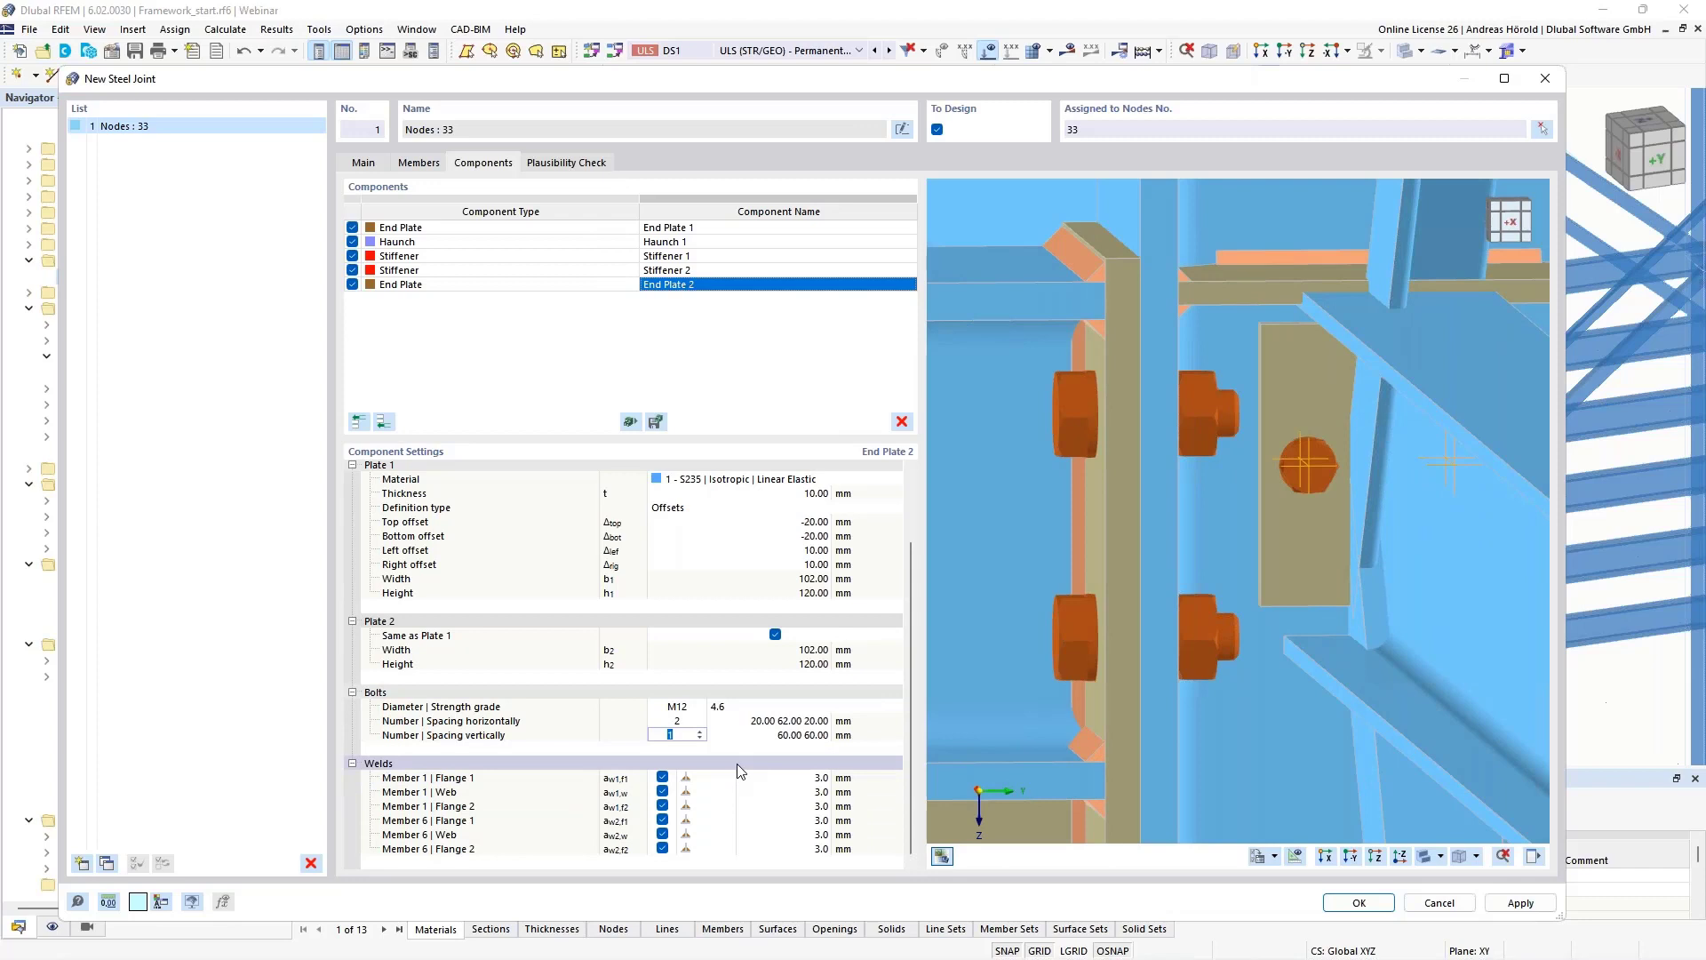
click(699, 731)
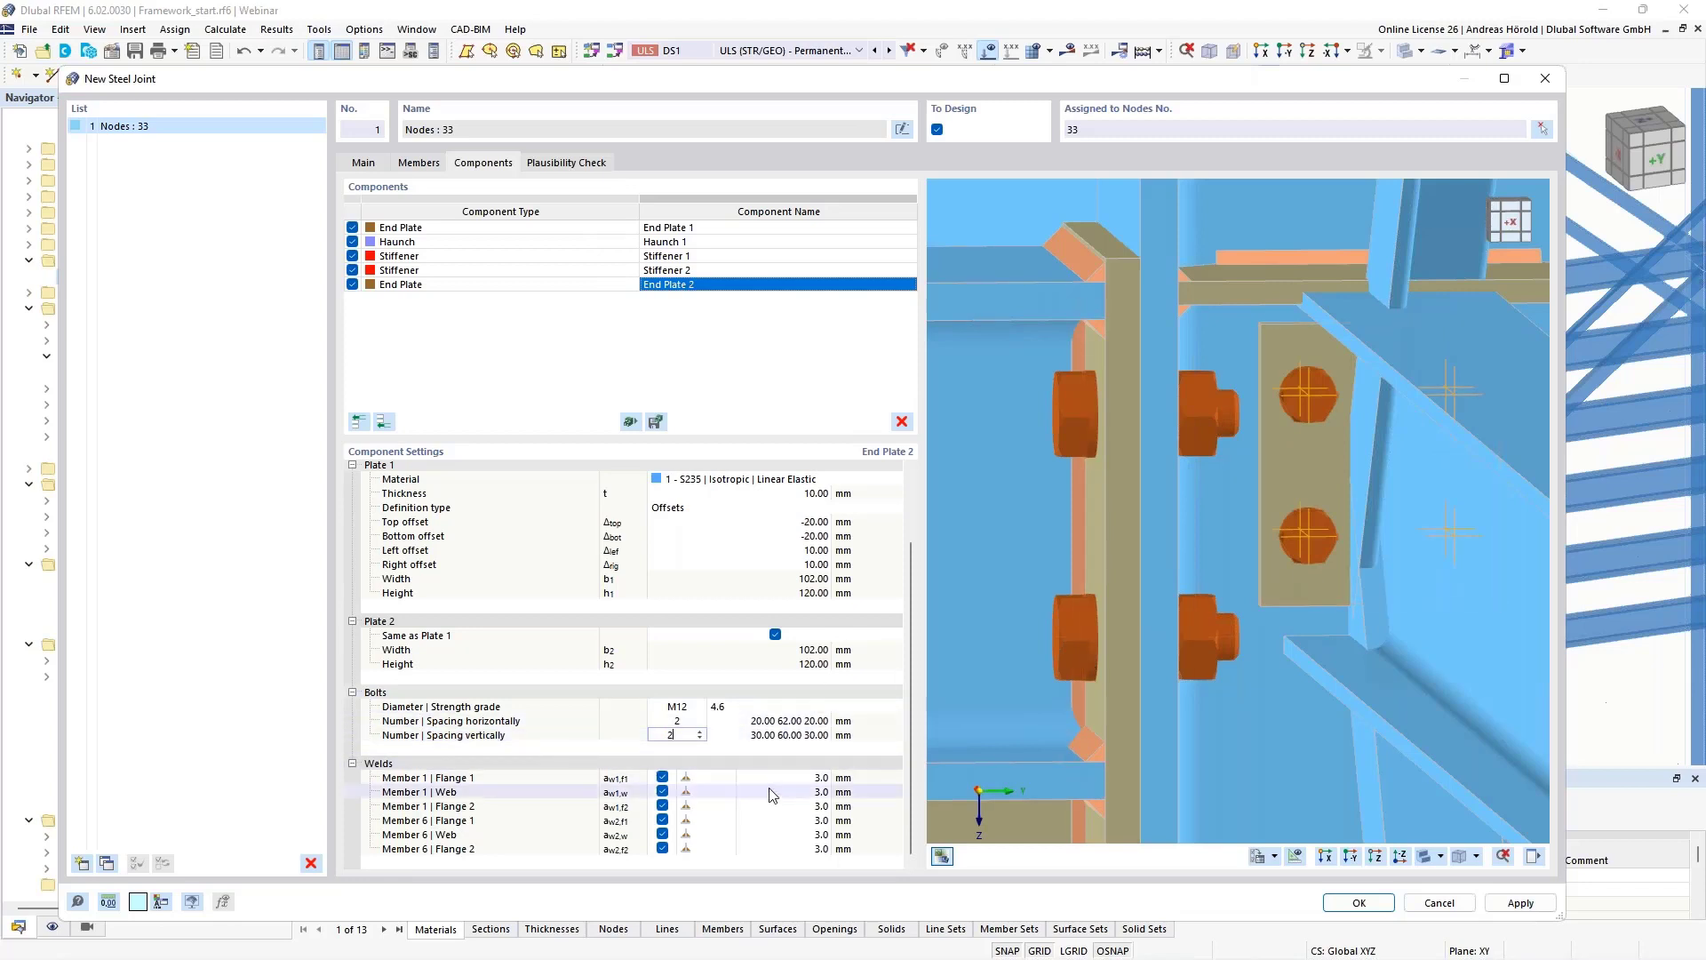
click(770, 735)
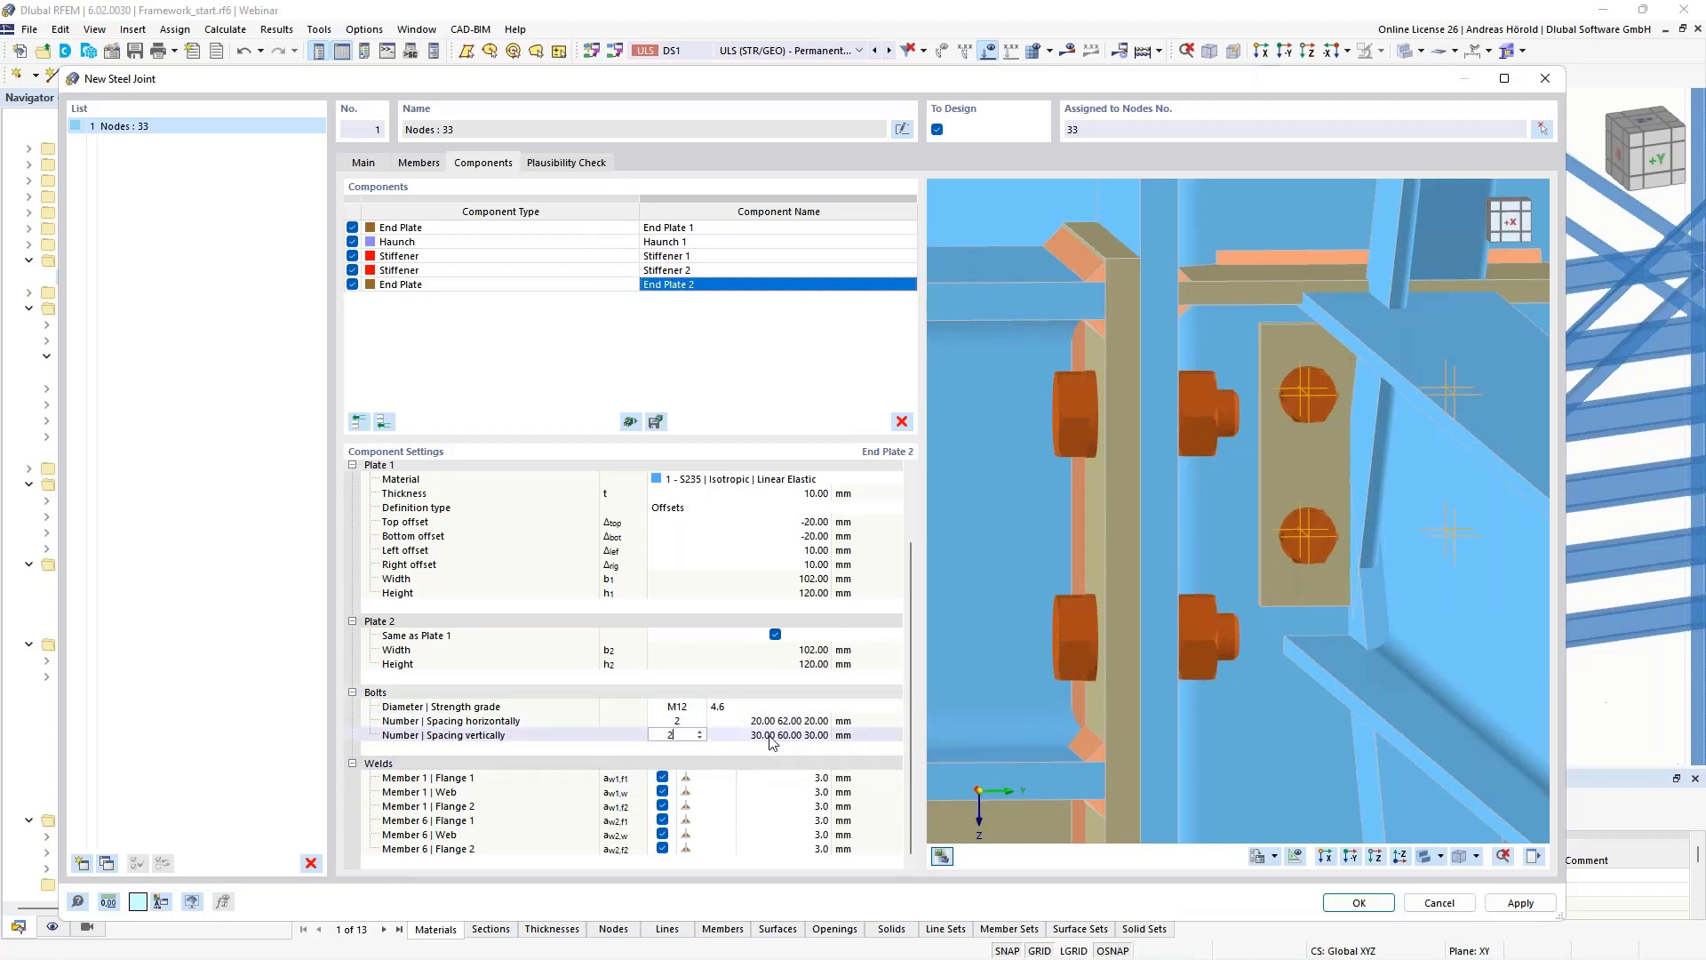
text(35)
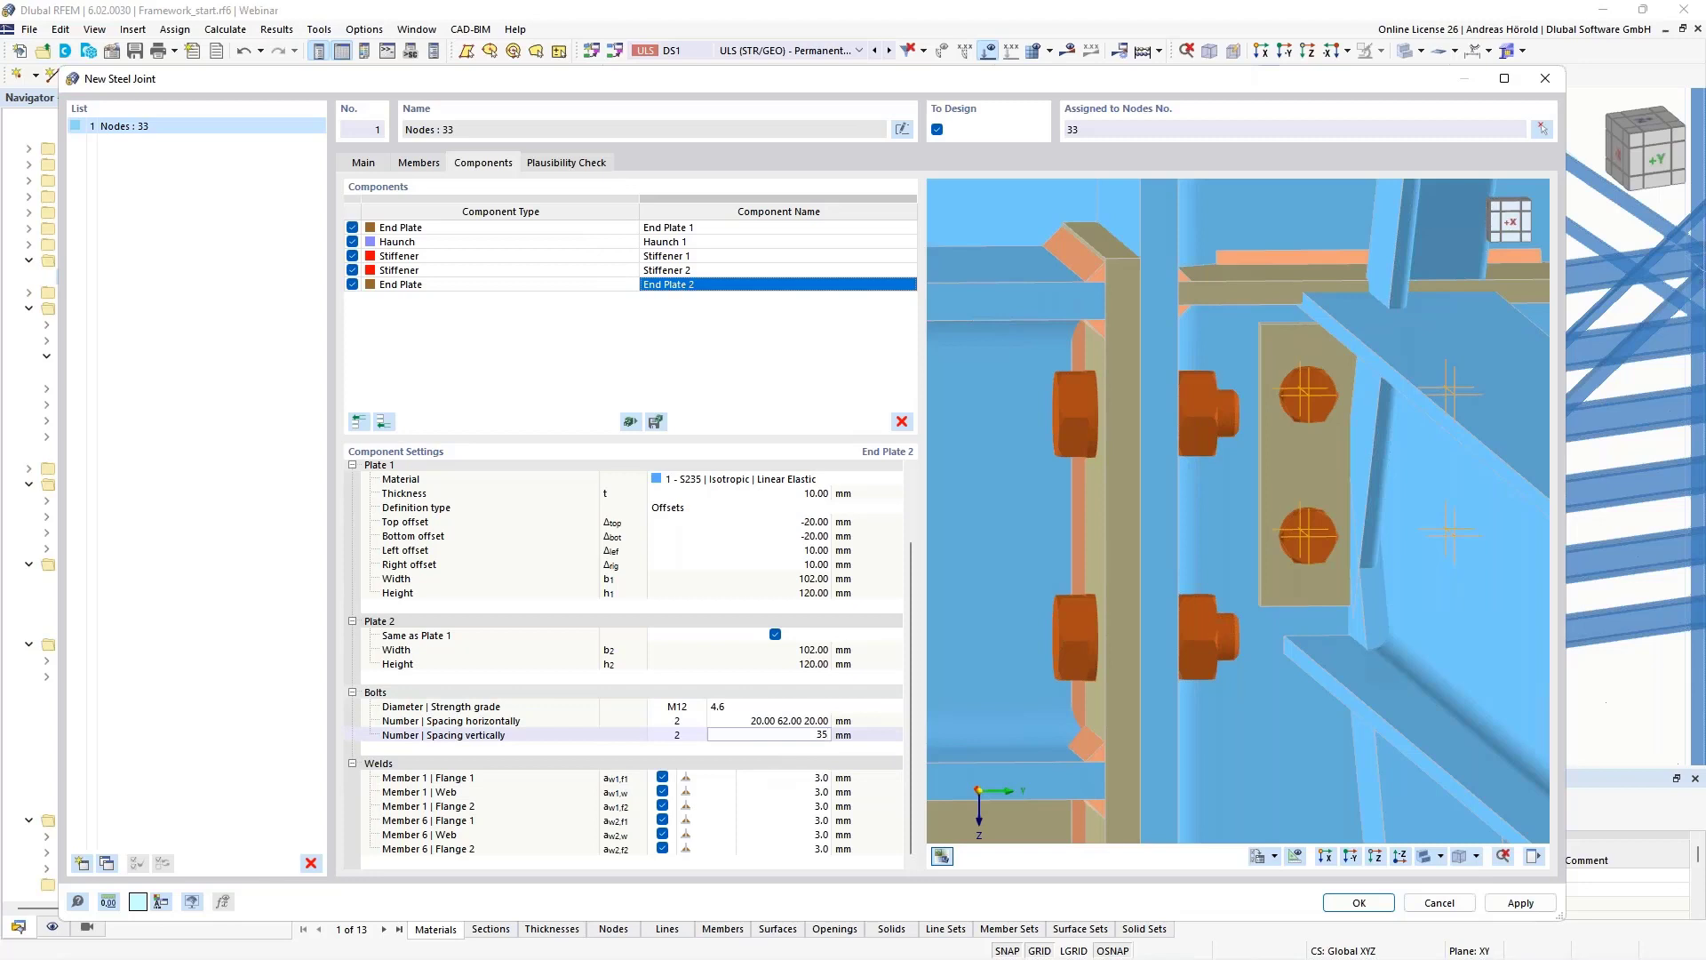
key(Return)
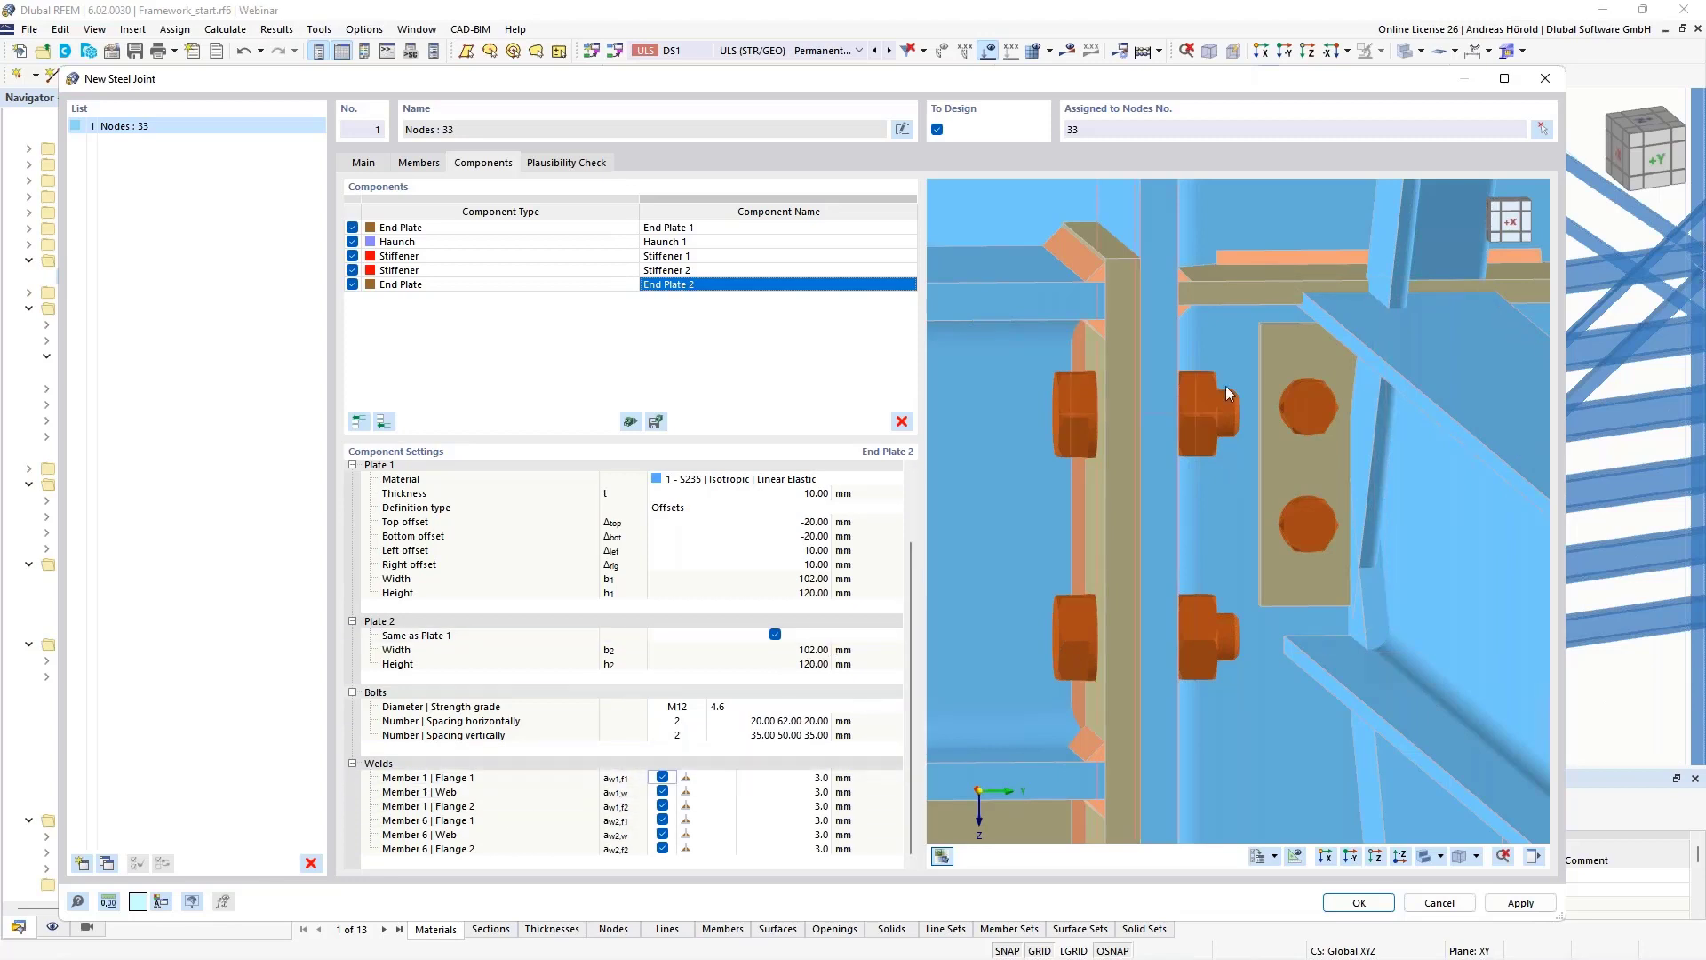
Disable the welds on both flanges of Member 1 and Member 6 in End Plate 2.
click(663, 778)
click(662, 807)
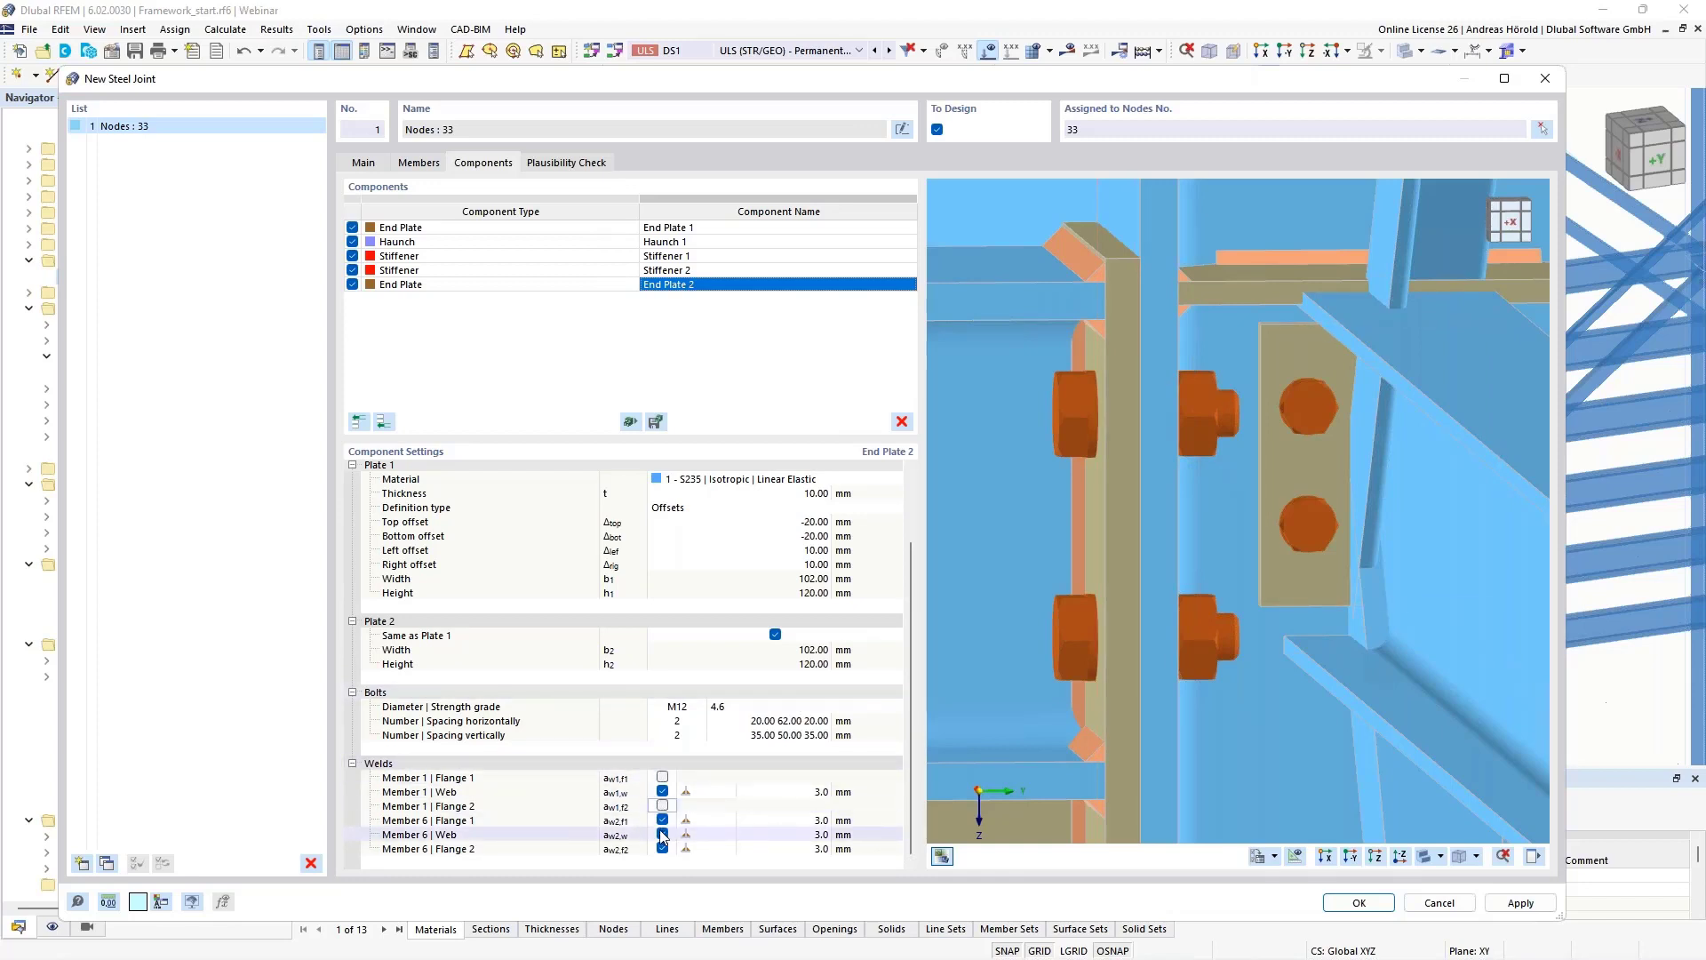
click(662, 820)
click(662, 848)
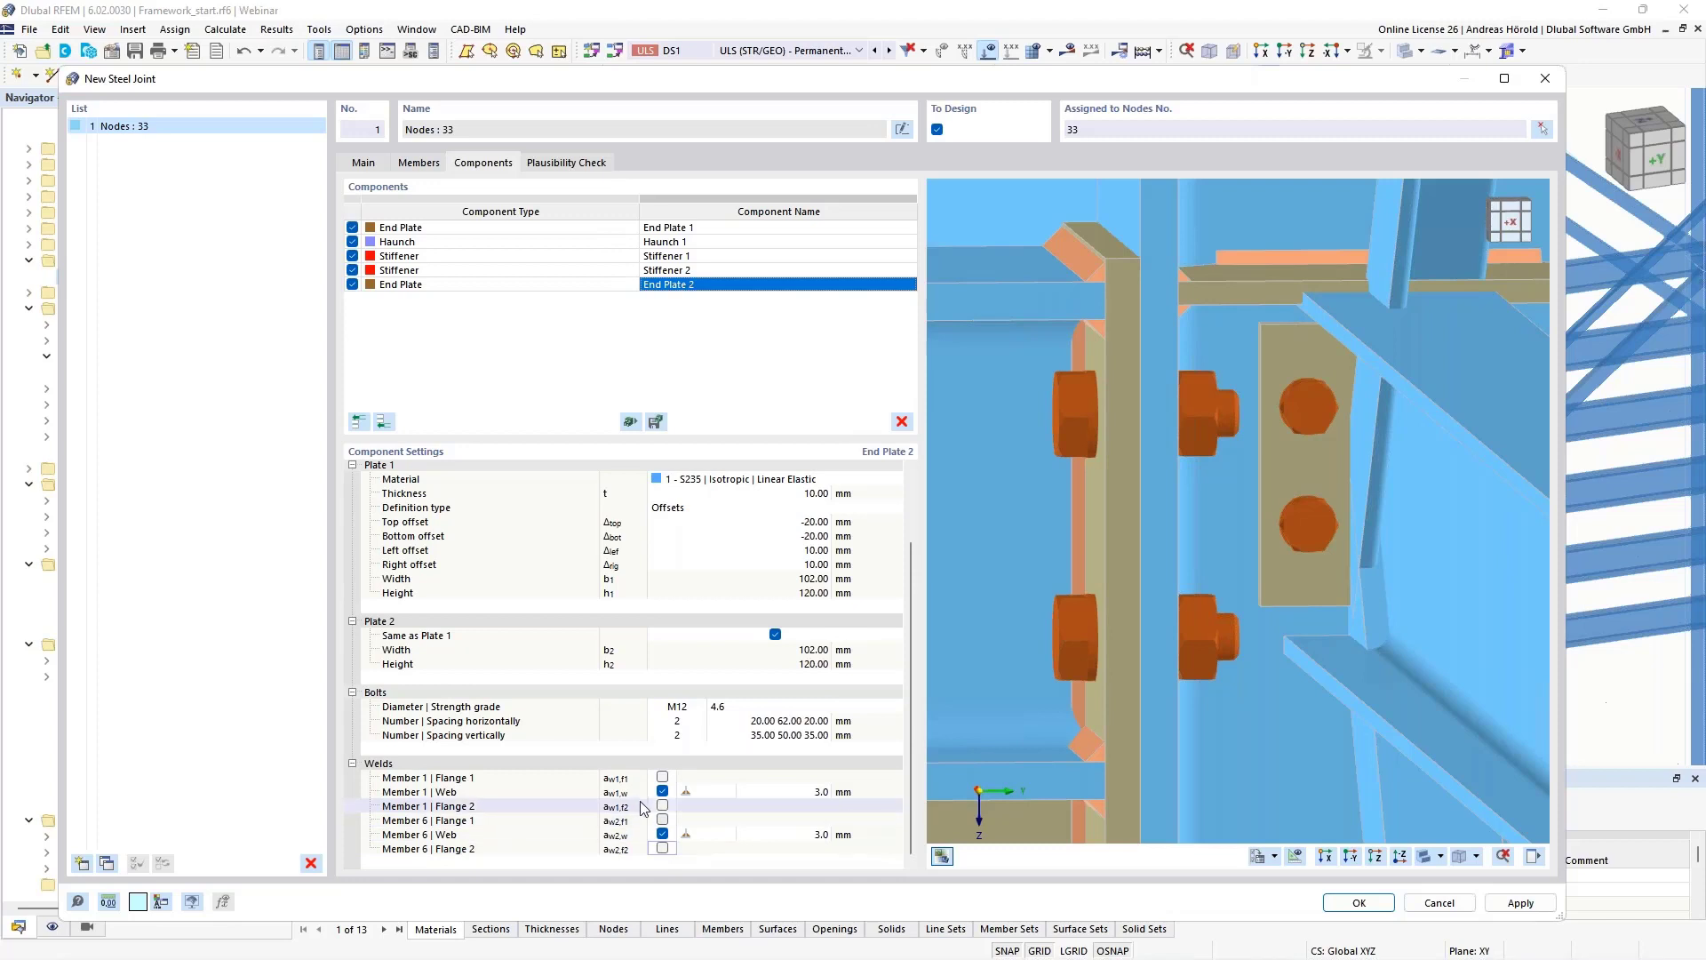
Choose a double fillet weld for Member 1's web and set the web welds of Members 1 and 6 to 4 mm.
click(702, 792)
click(729, 791)
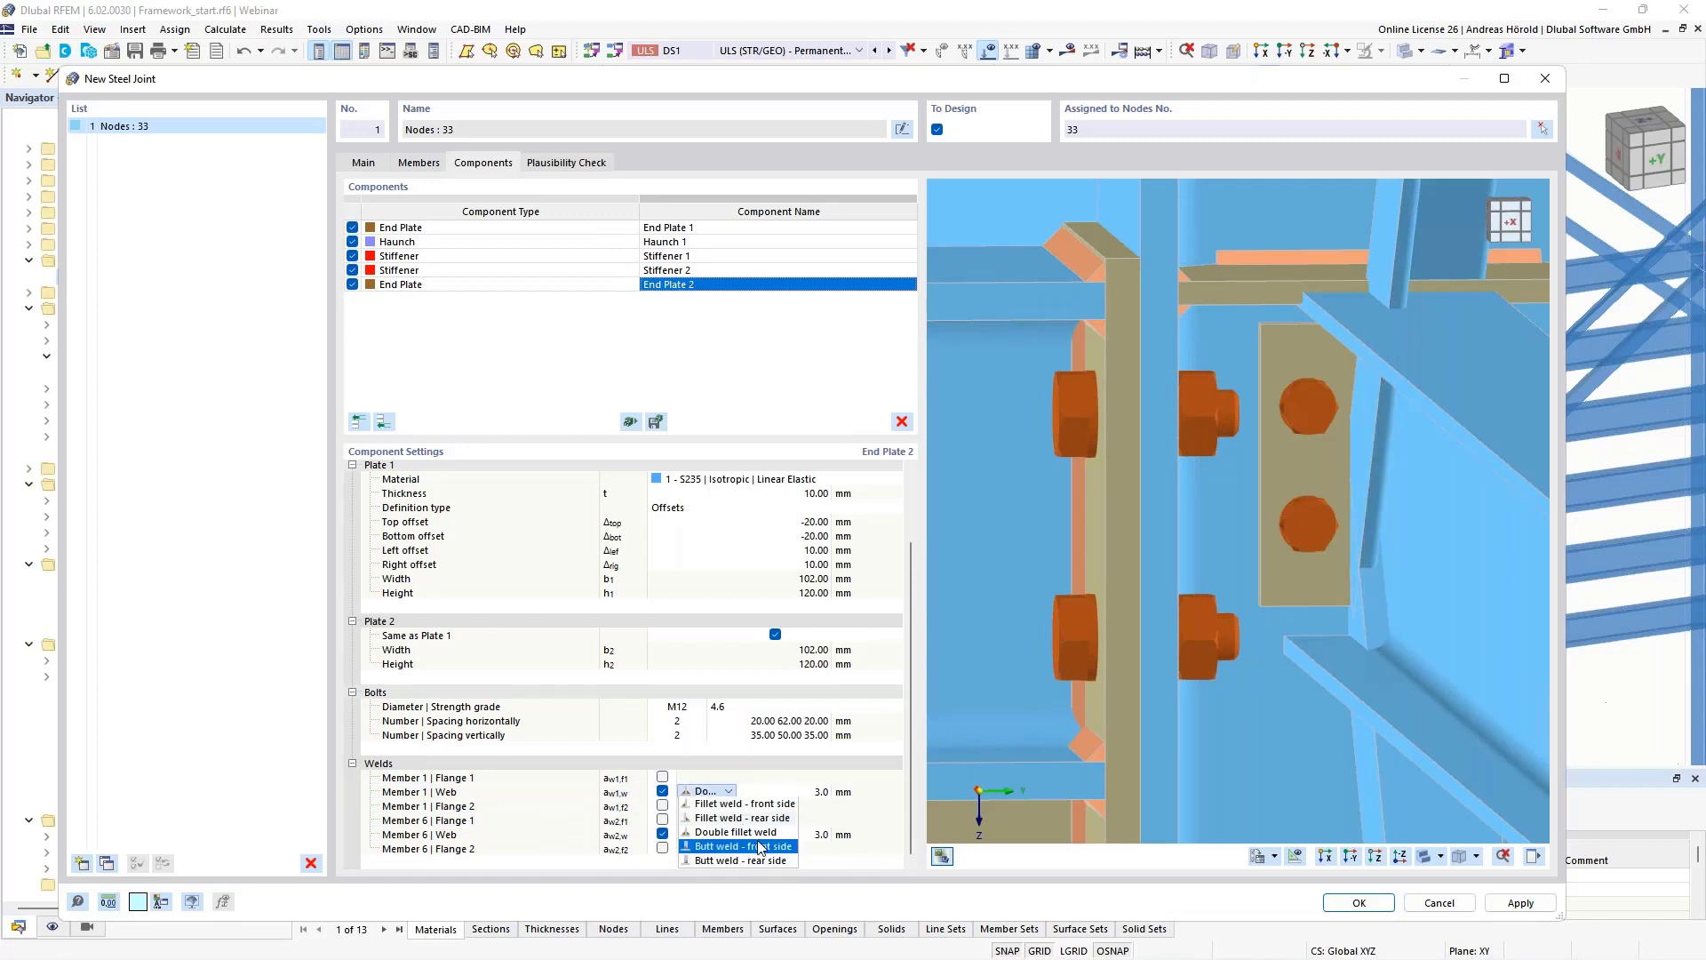
click(762, 832)
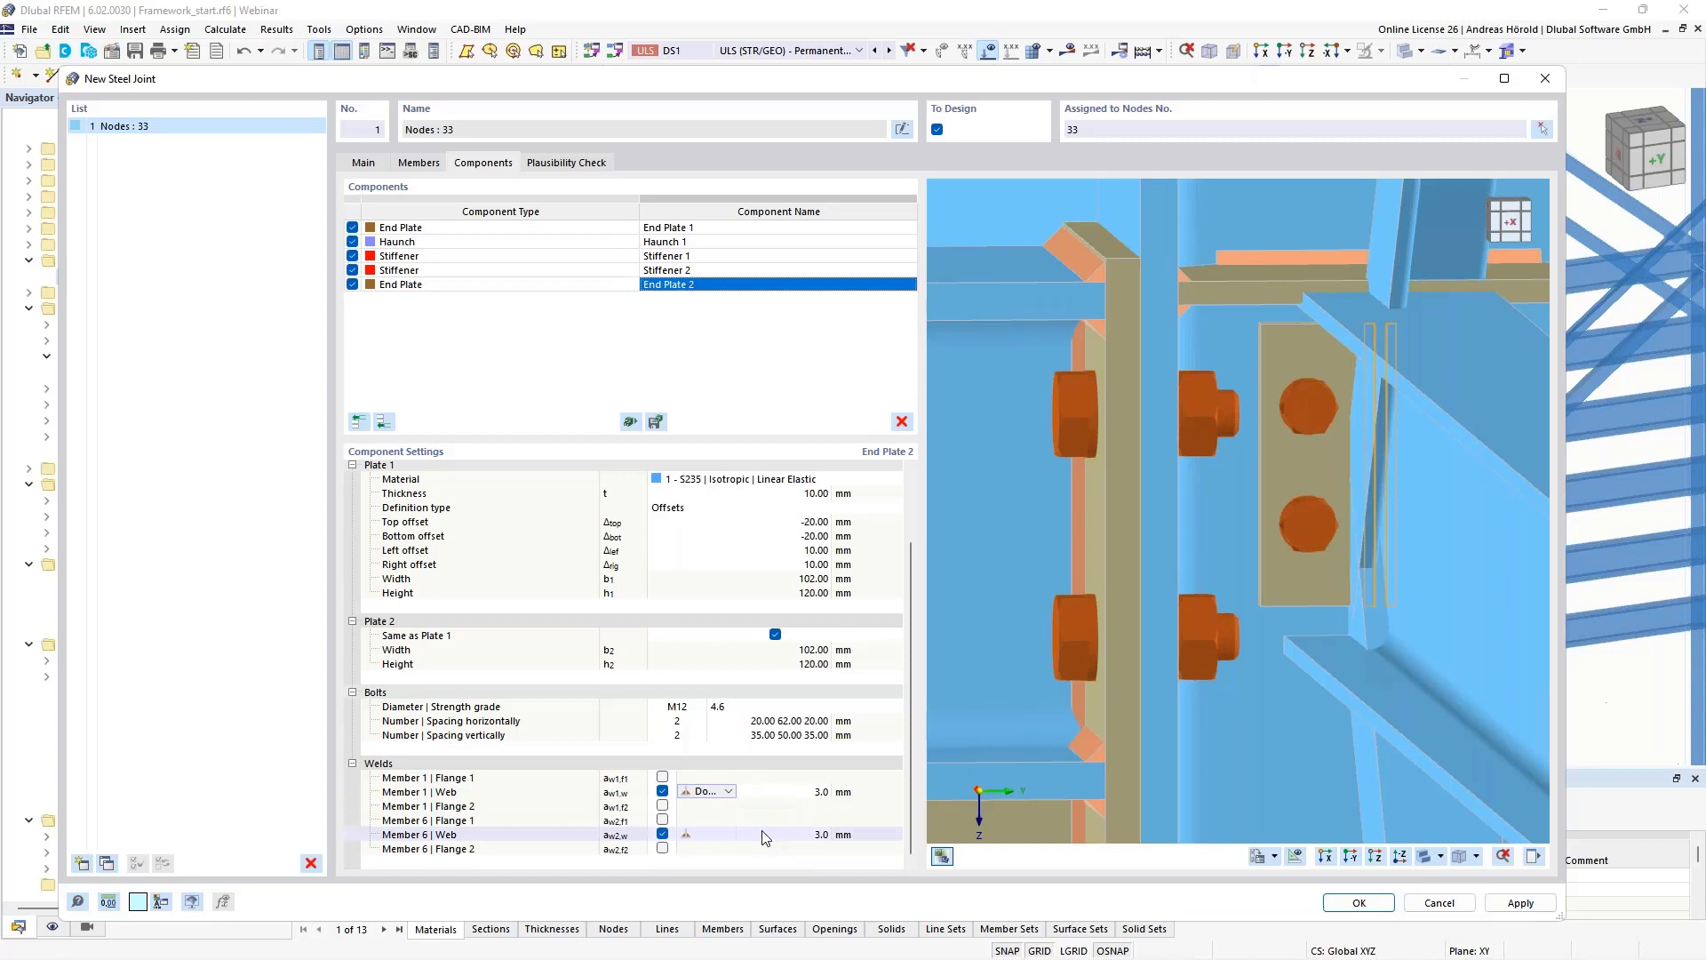
click(815, 791)
text(4)
key(Return)
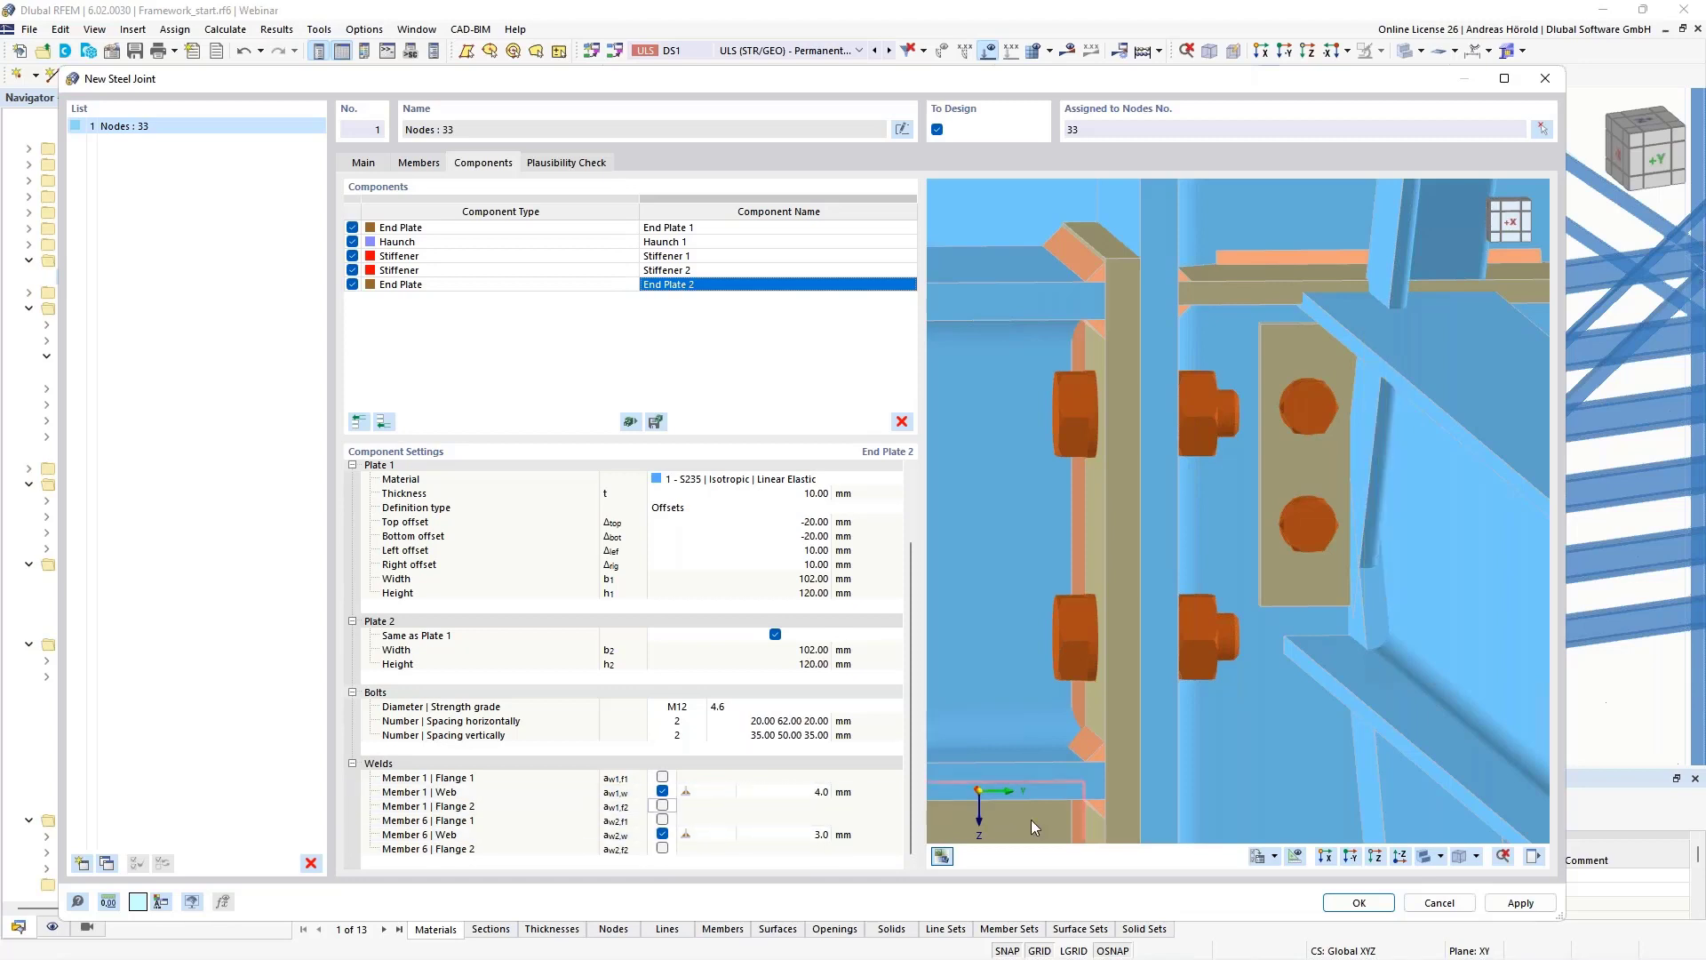
click(815, 834)
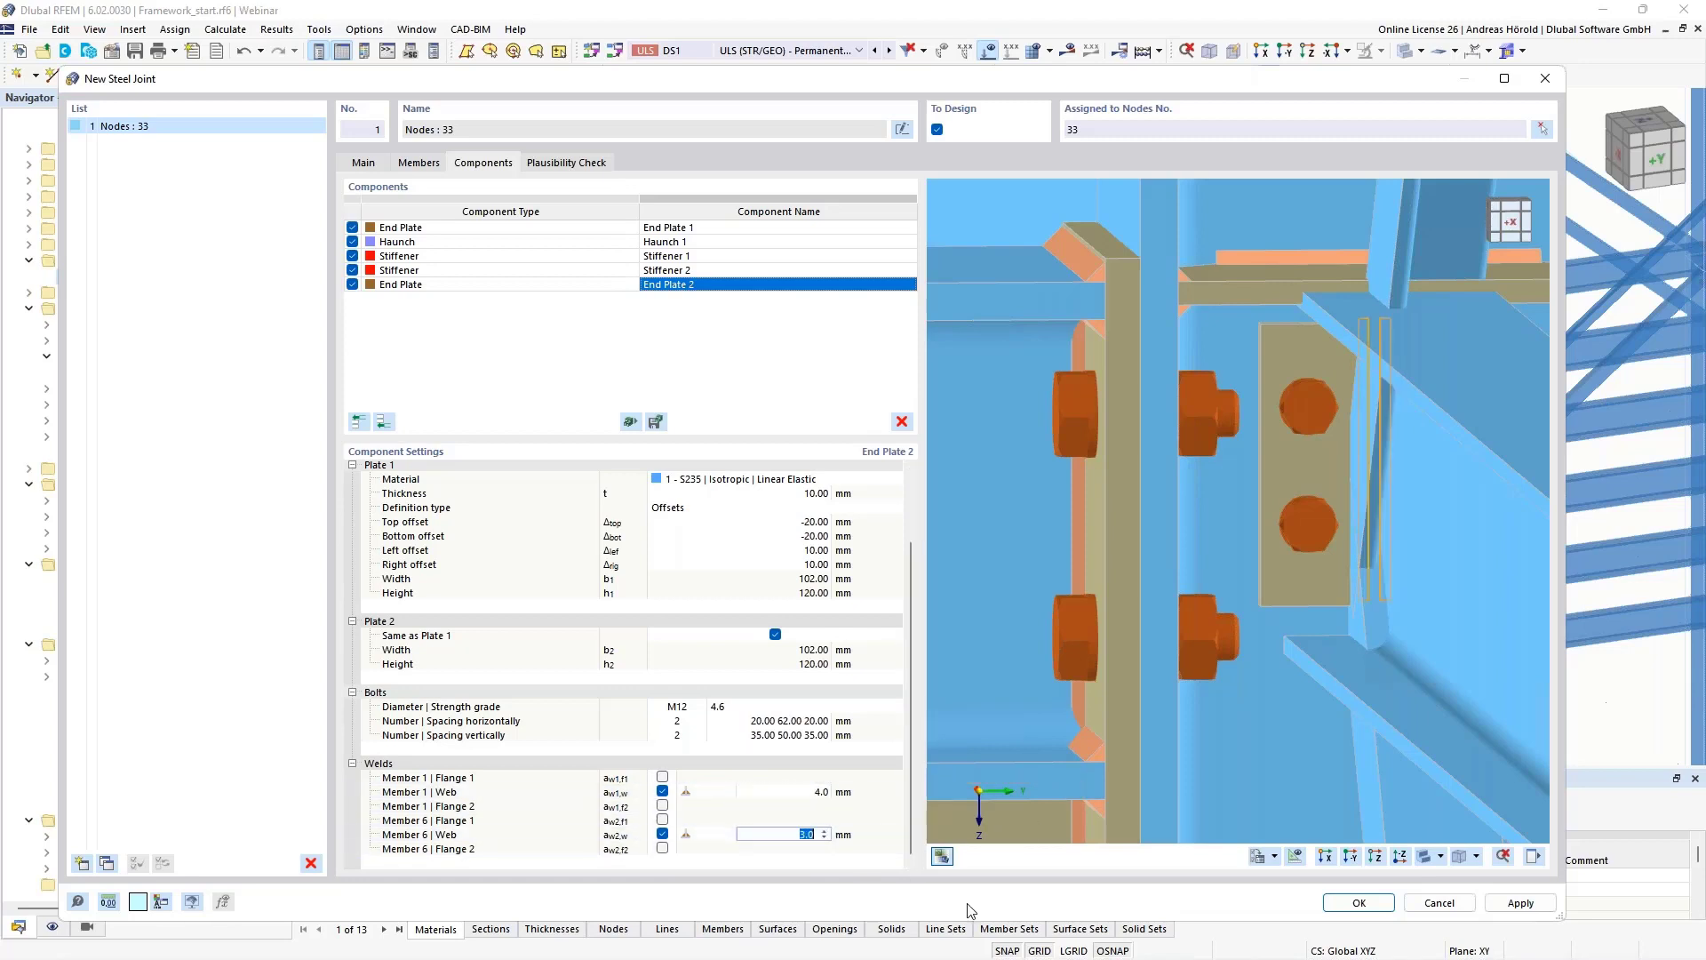
text(4)
key(Return)
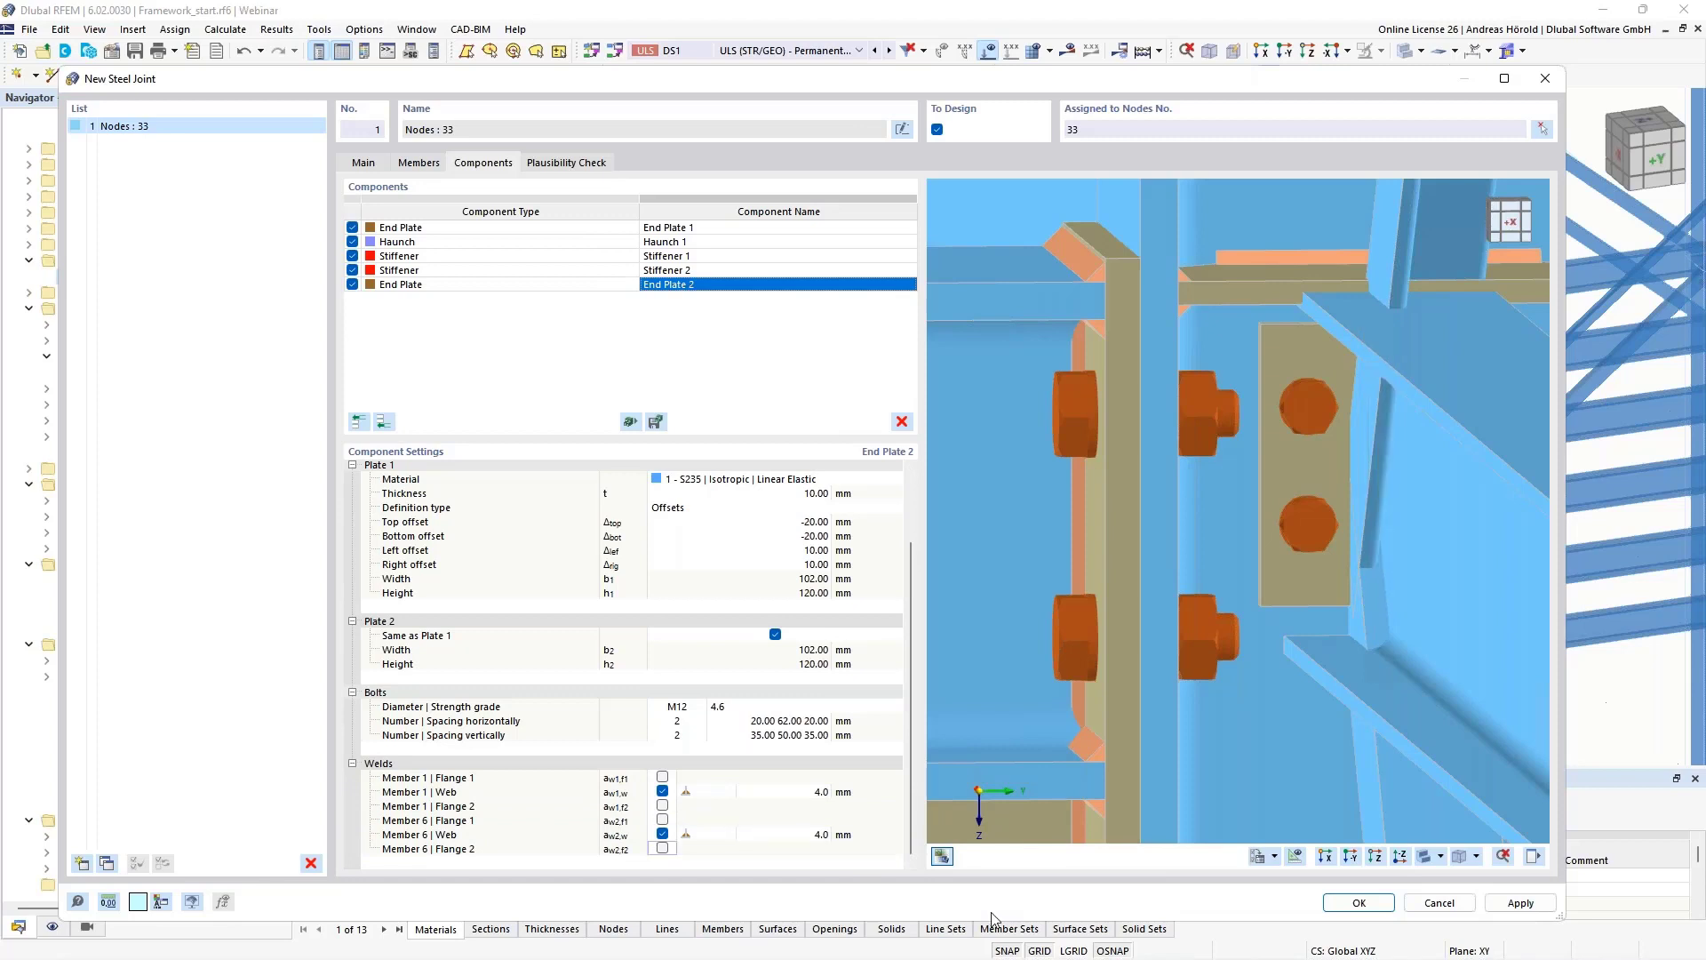
Examine the joint from several sides, checking where Member 1's upper flange meets the column stiffener and the diagonal.
scroll(1063, 641, down, 3)
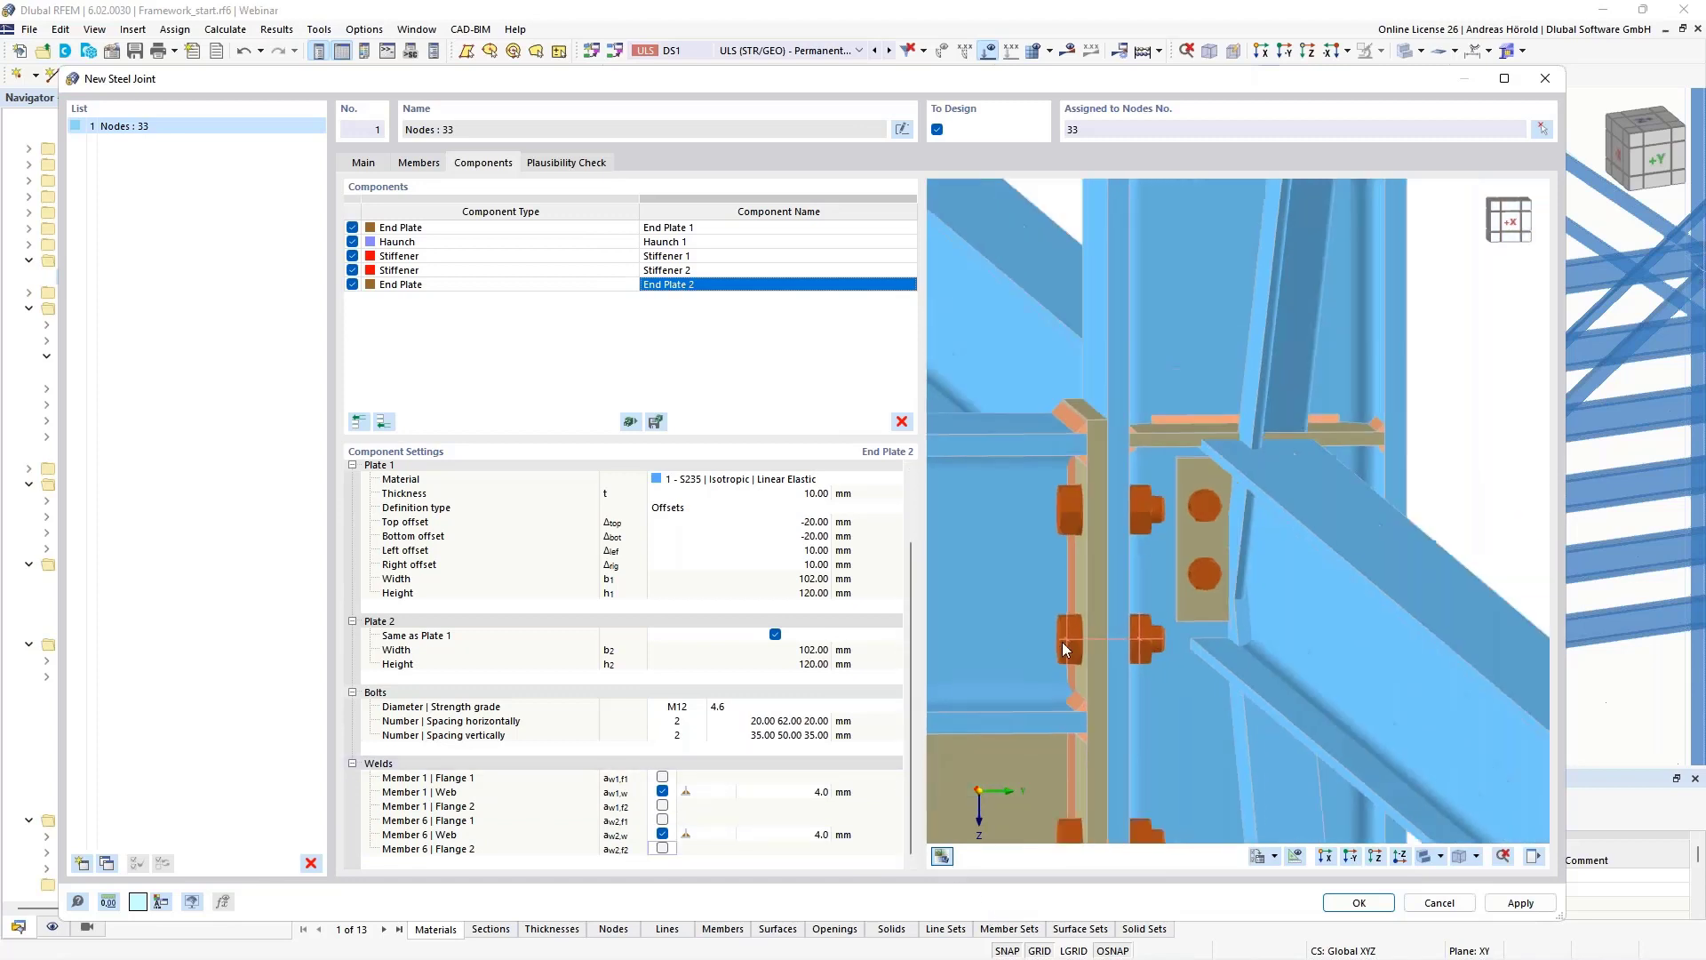
middle_drag(1058, 675, 1426, 660)
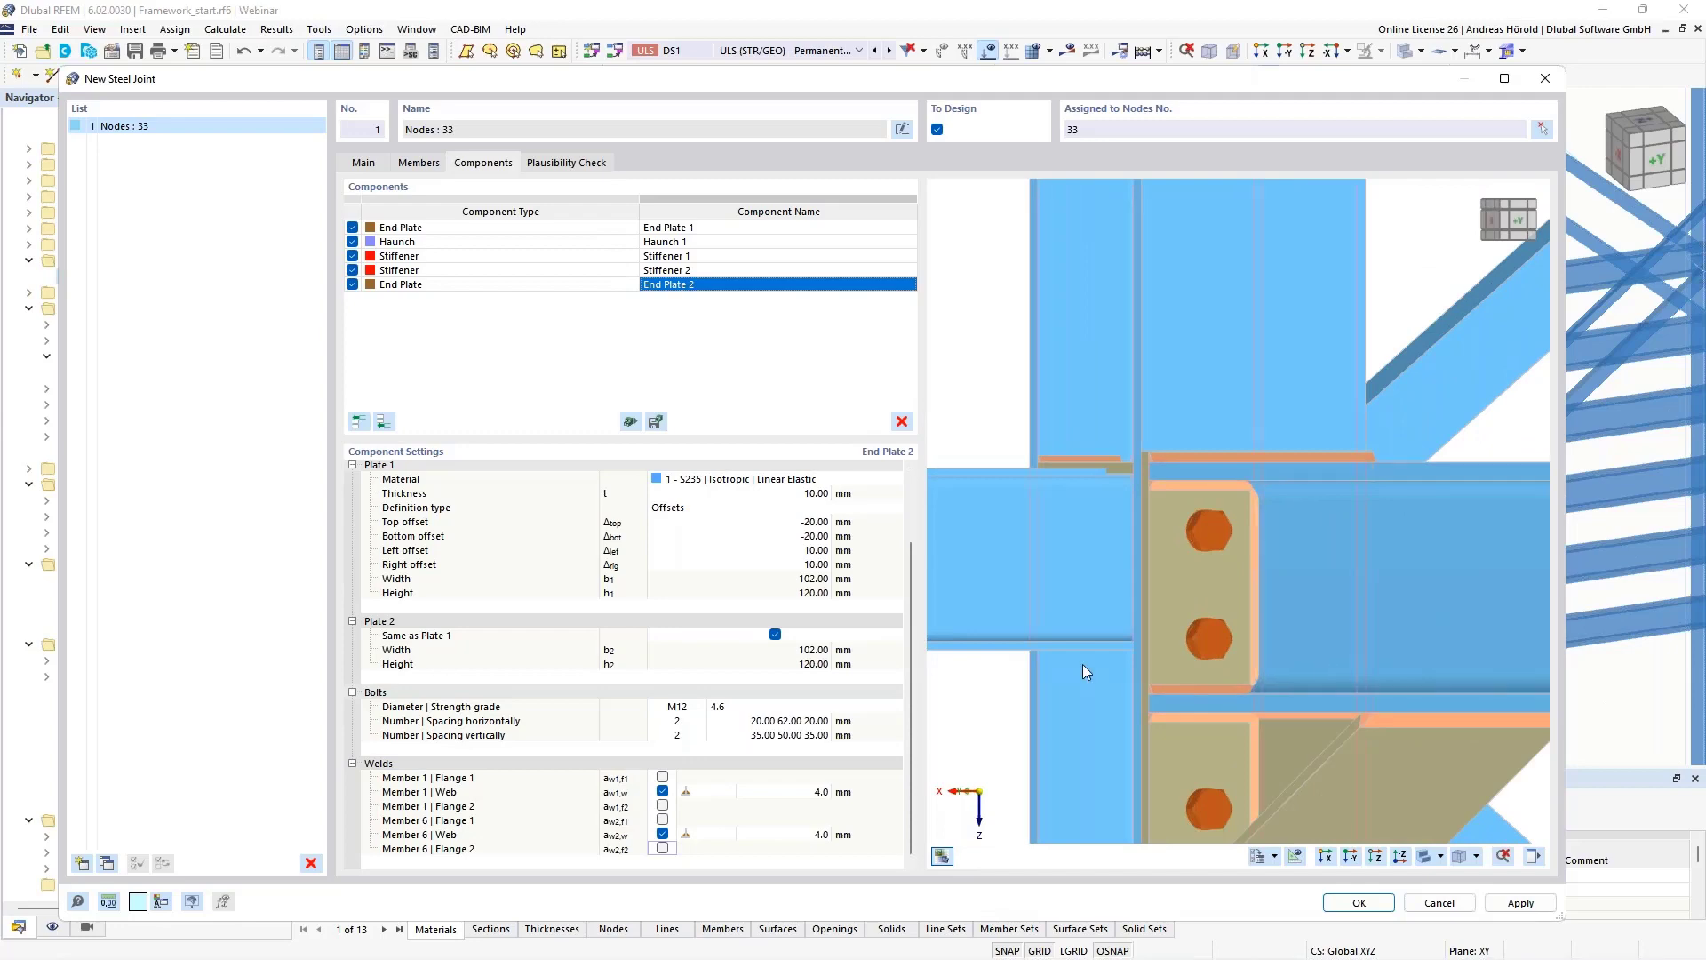
ctrl+middle_drag(1083, 668, 1293, 701)
scroll(1250, 664, down, 5)
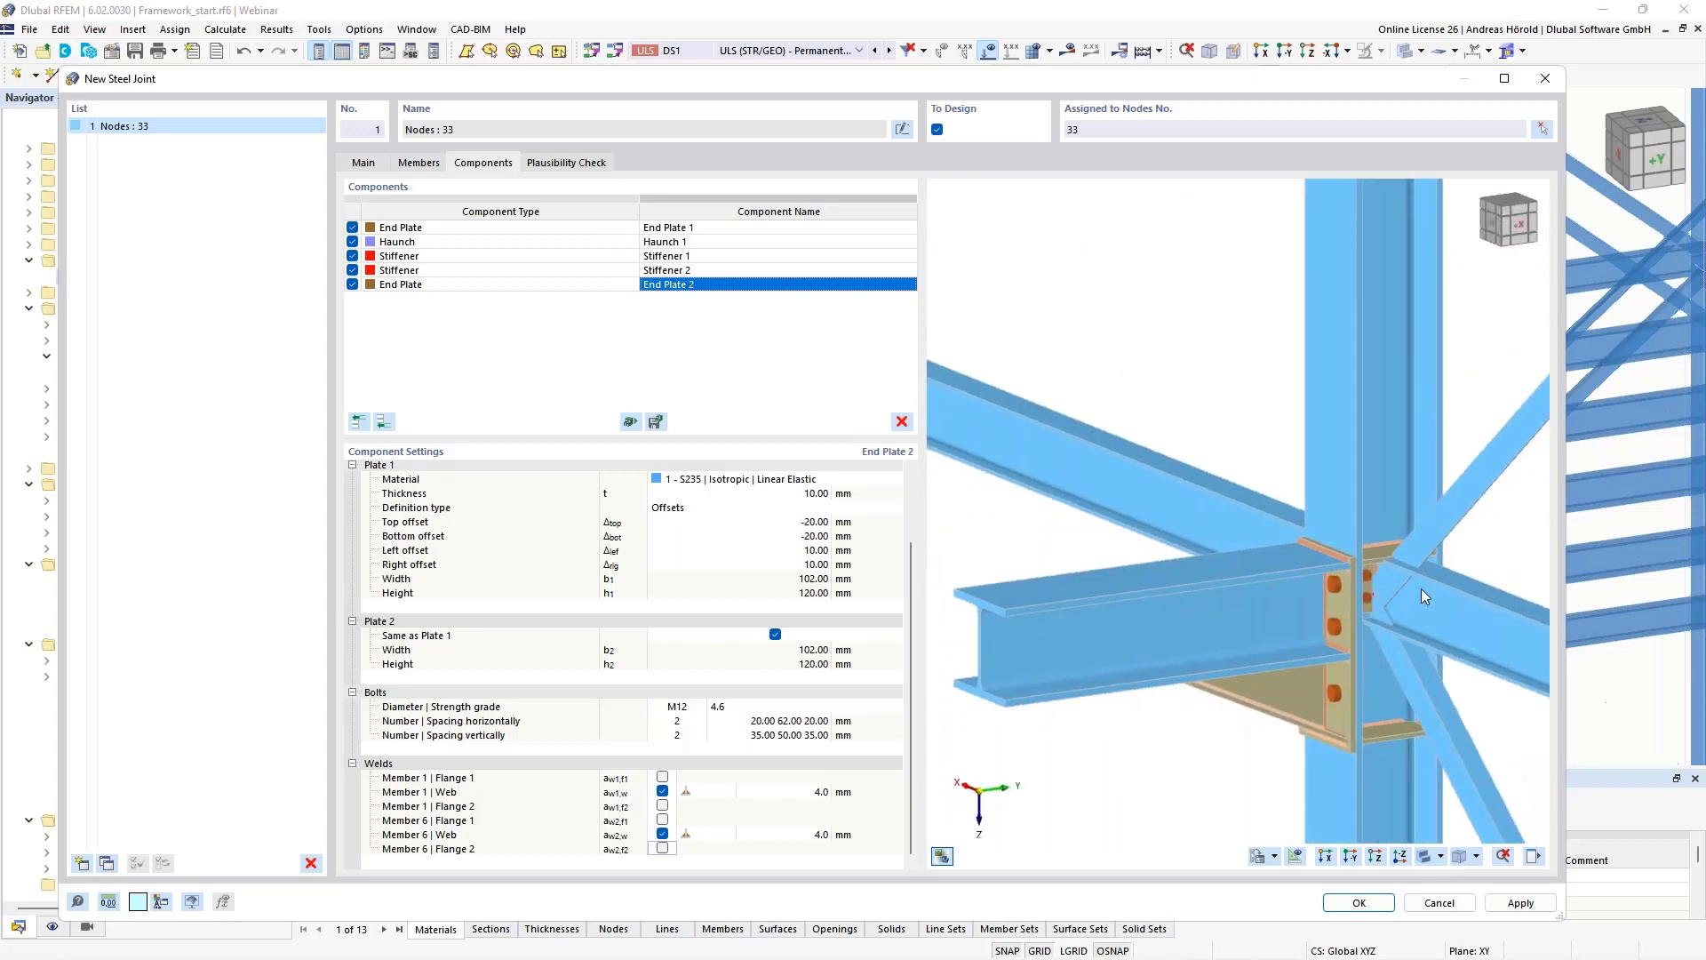
scroll(1421, 589, up, 3)
ctrl+middle_drag(1233, 673, 1405, 655)
scroll(1305, 616, up, 3)
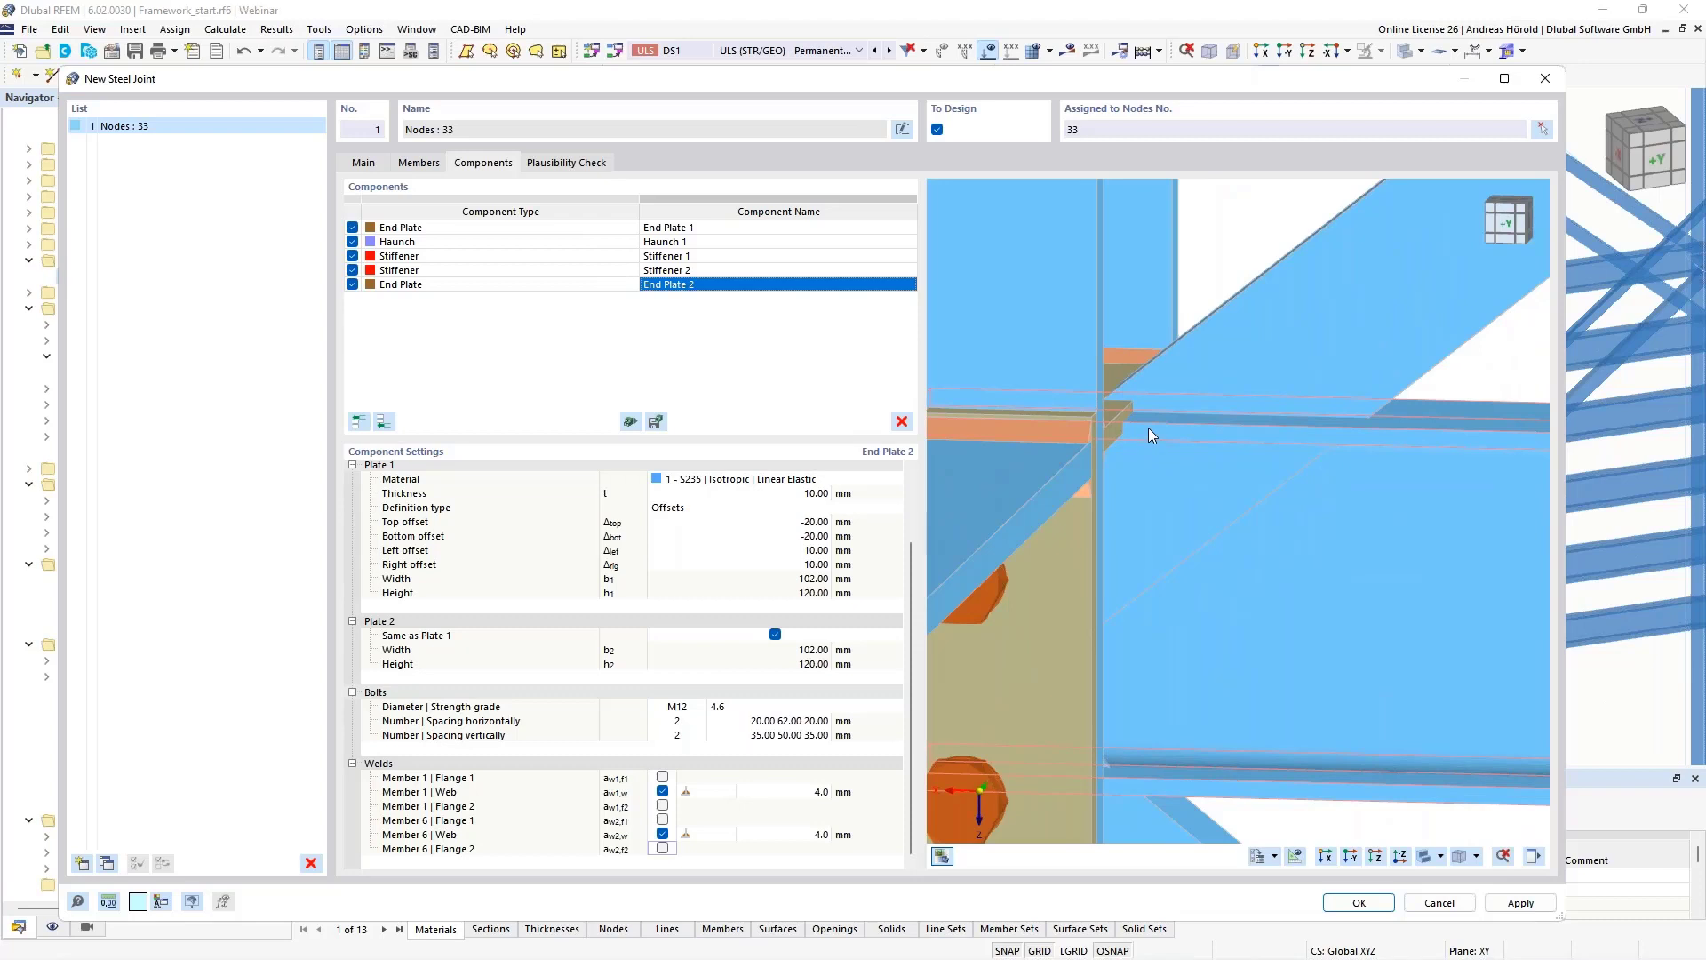
middle_drag(1263, 521, 1213, 526)
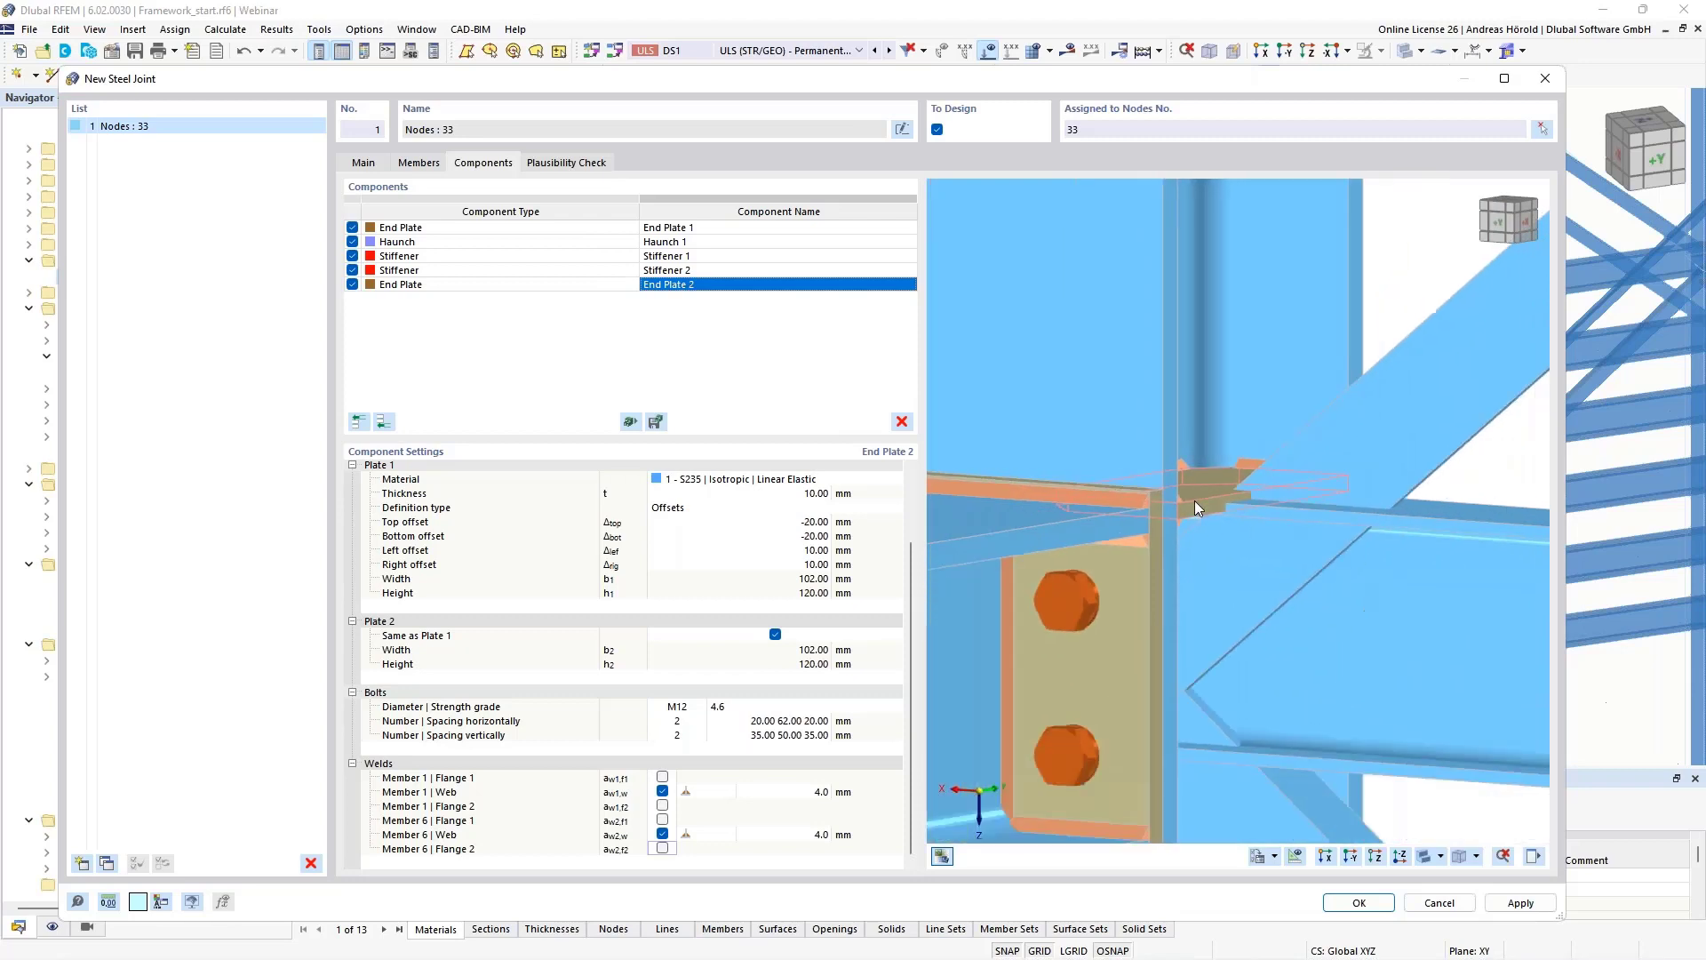
middle_drag(1194, 500, 1342, 661)
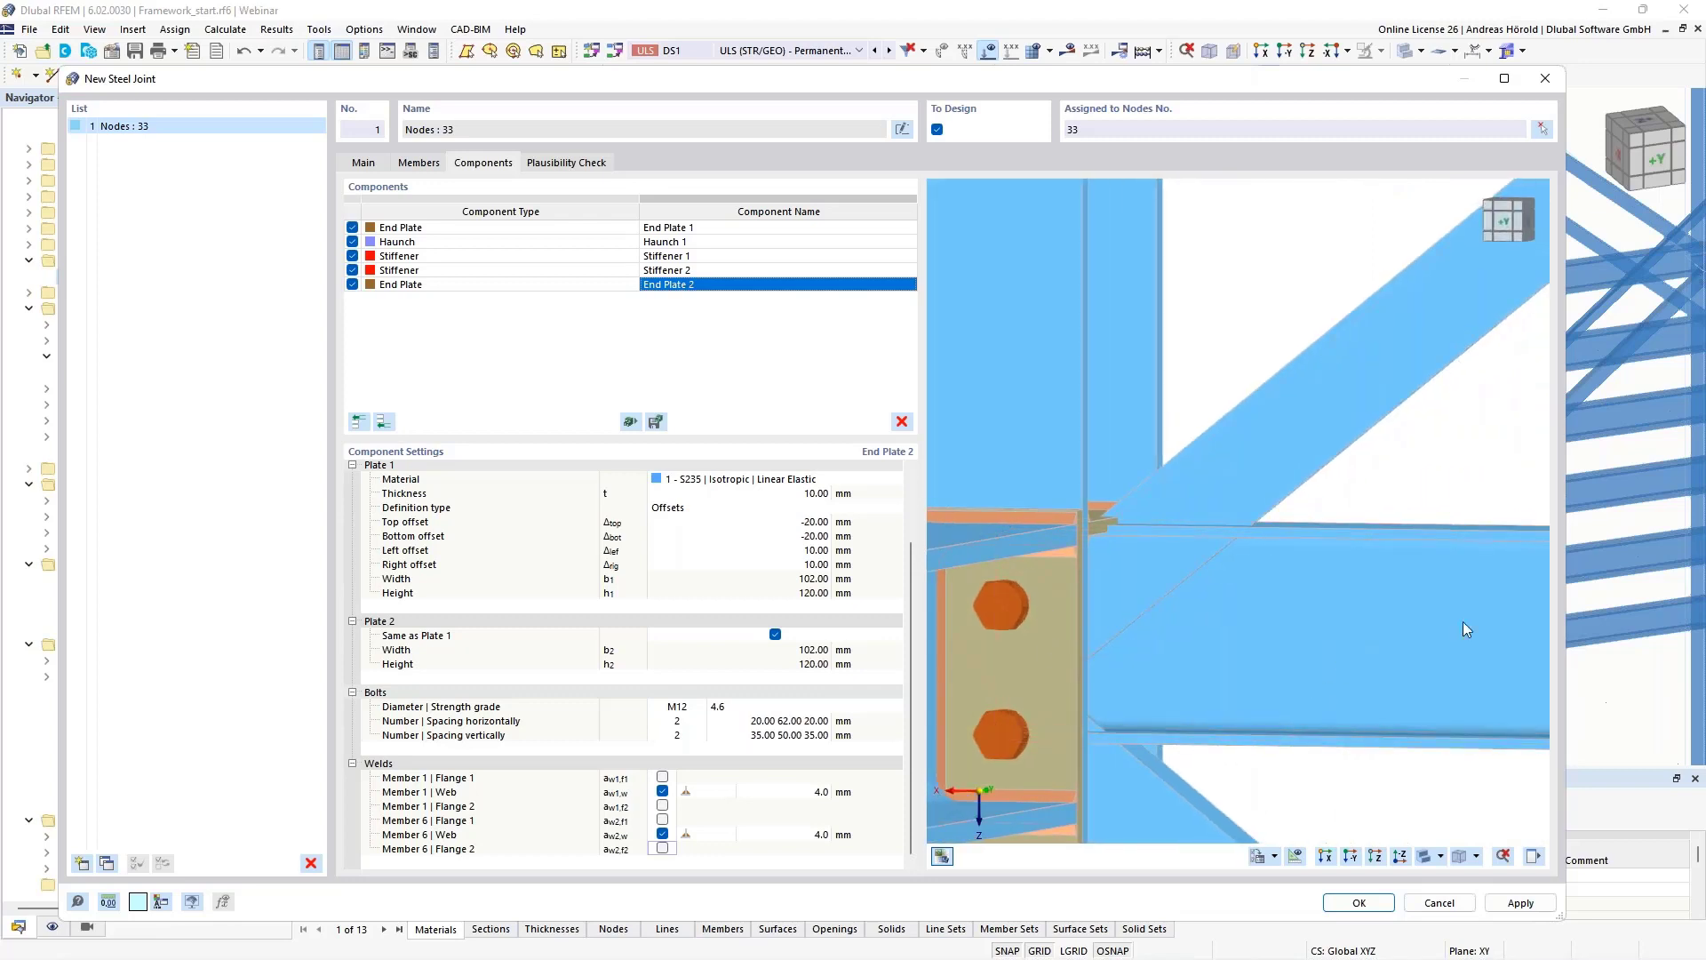
Show the list of displayed joint parts and hide Member 7 in the preview to expose the stiffener area.
click(1535, 856)
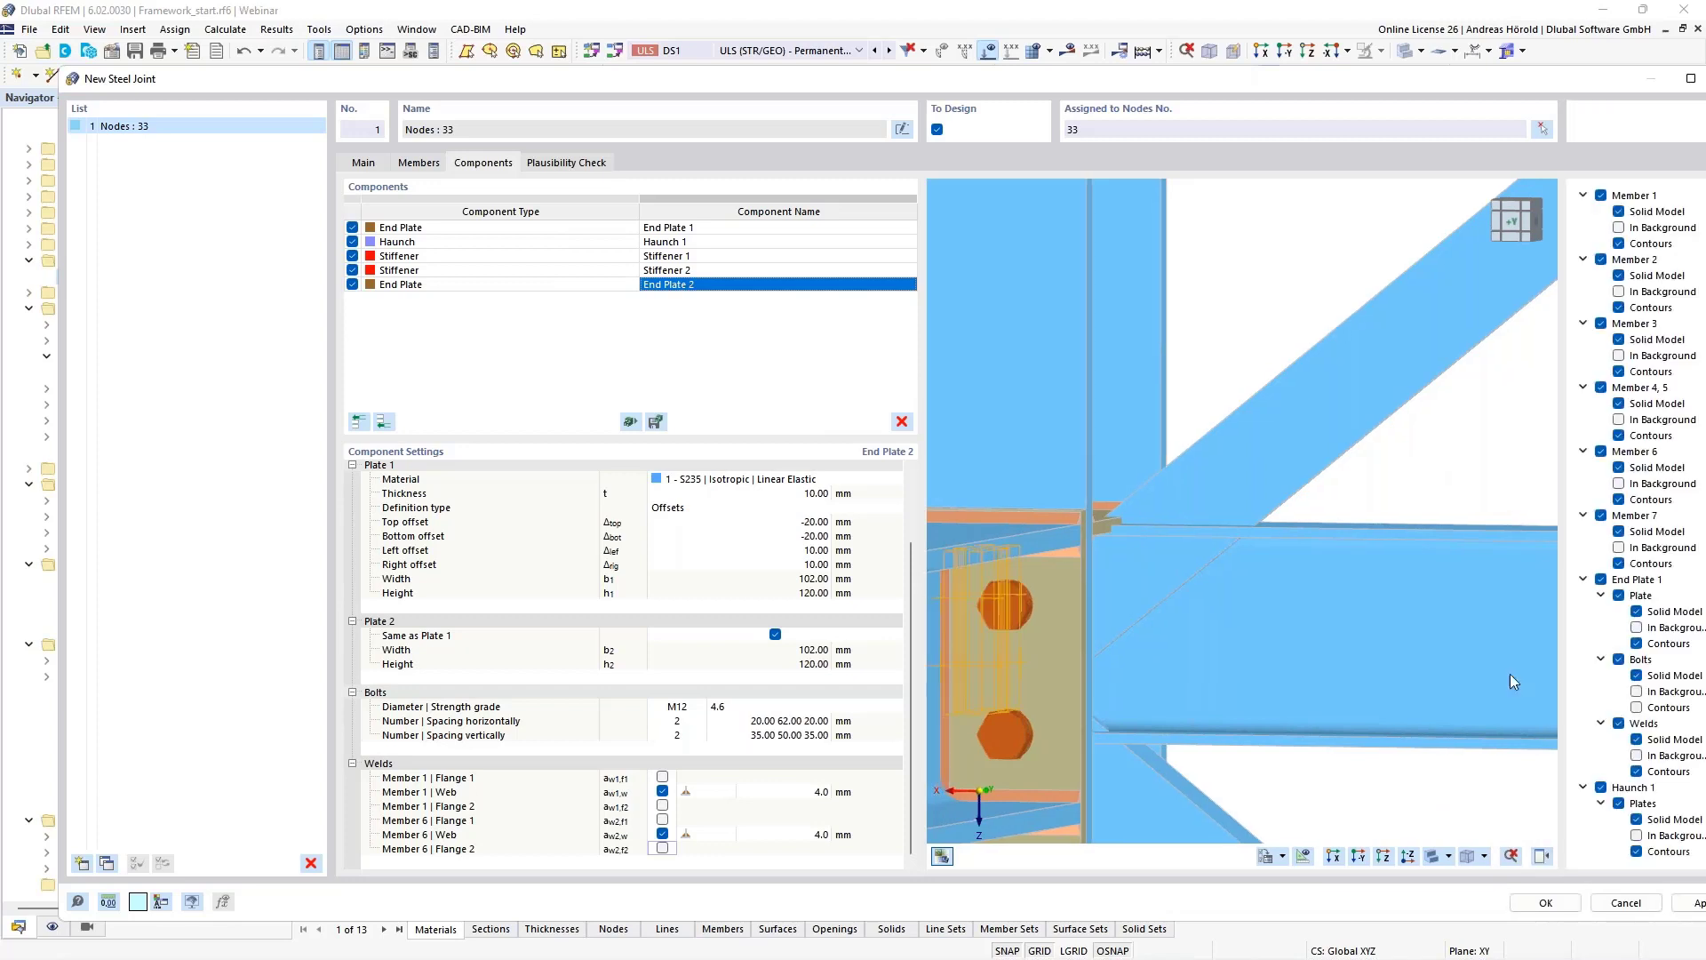
drag(1472, 82, 1402, 74)
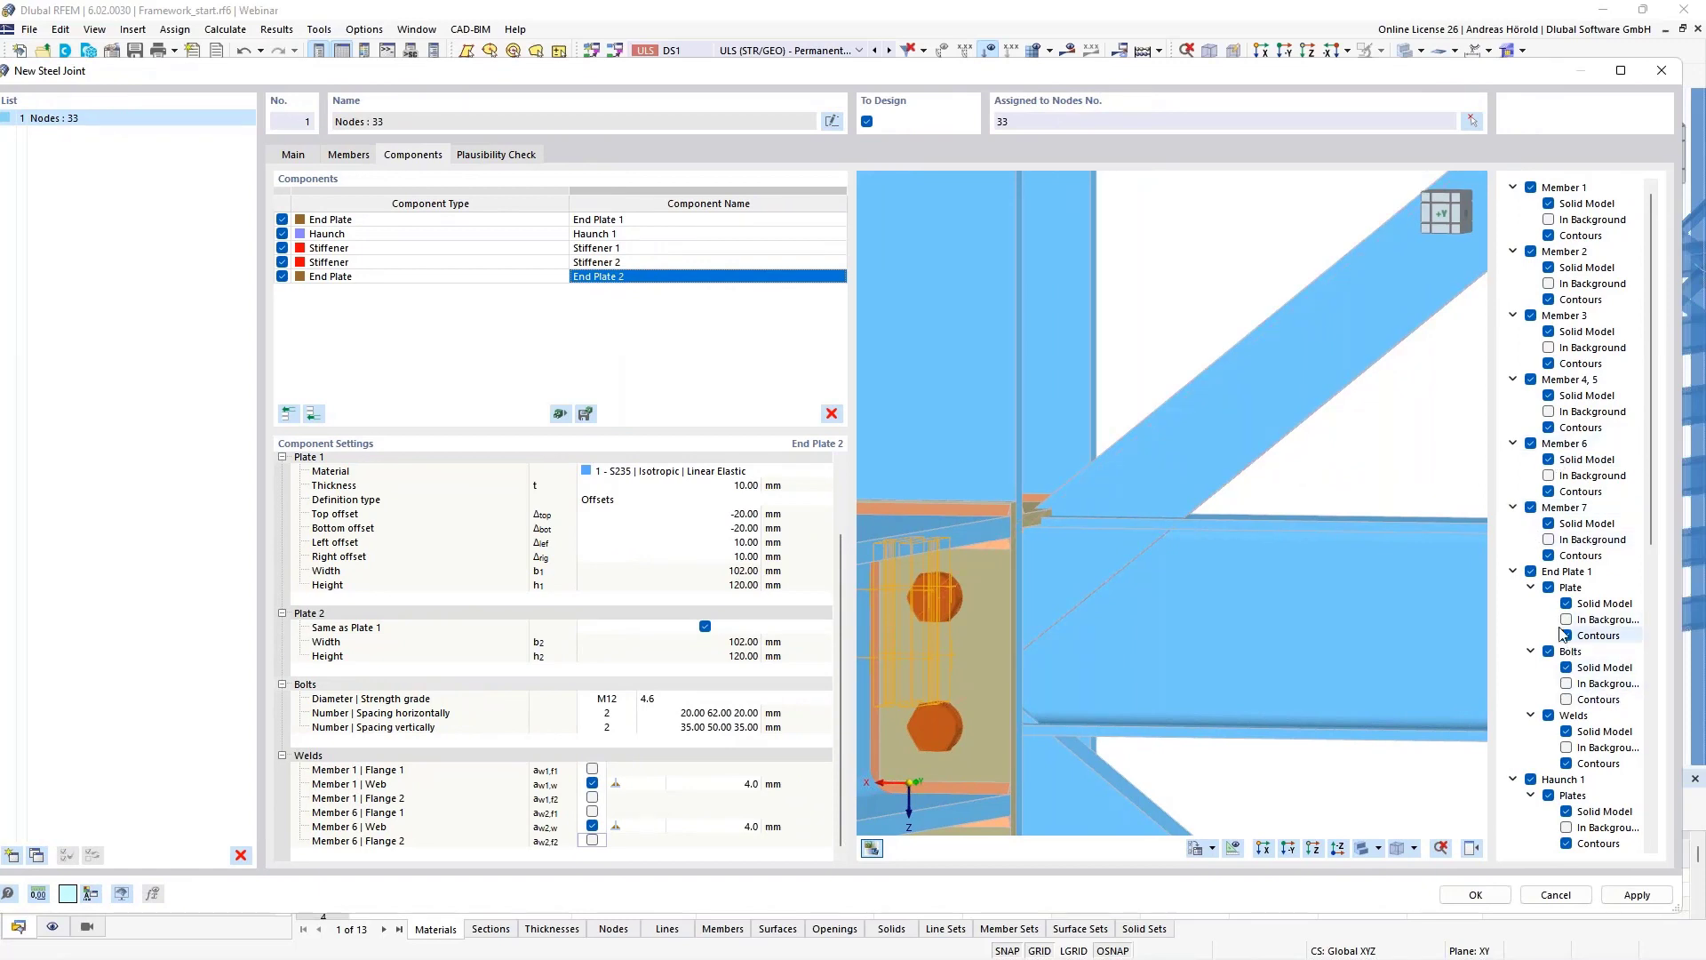
click(1529, 508)
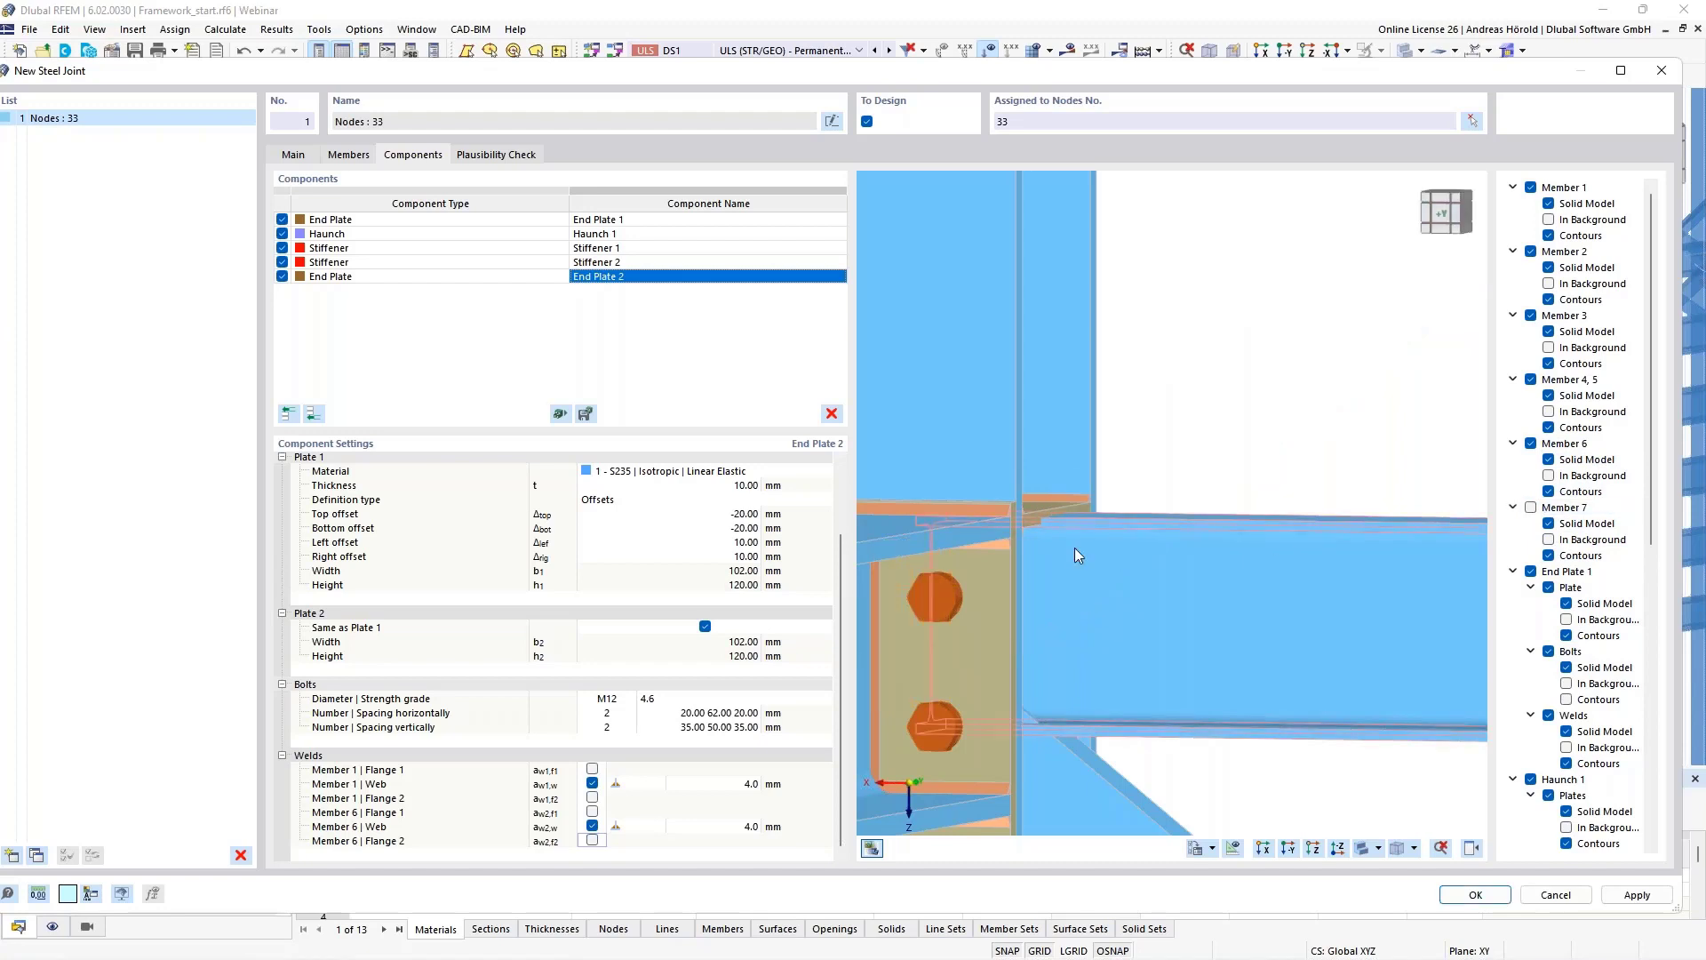
scroll(1074, 547, up, 3)
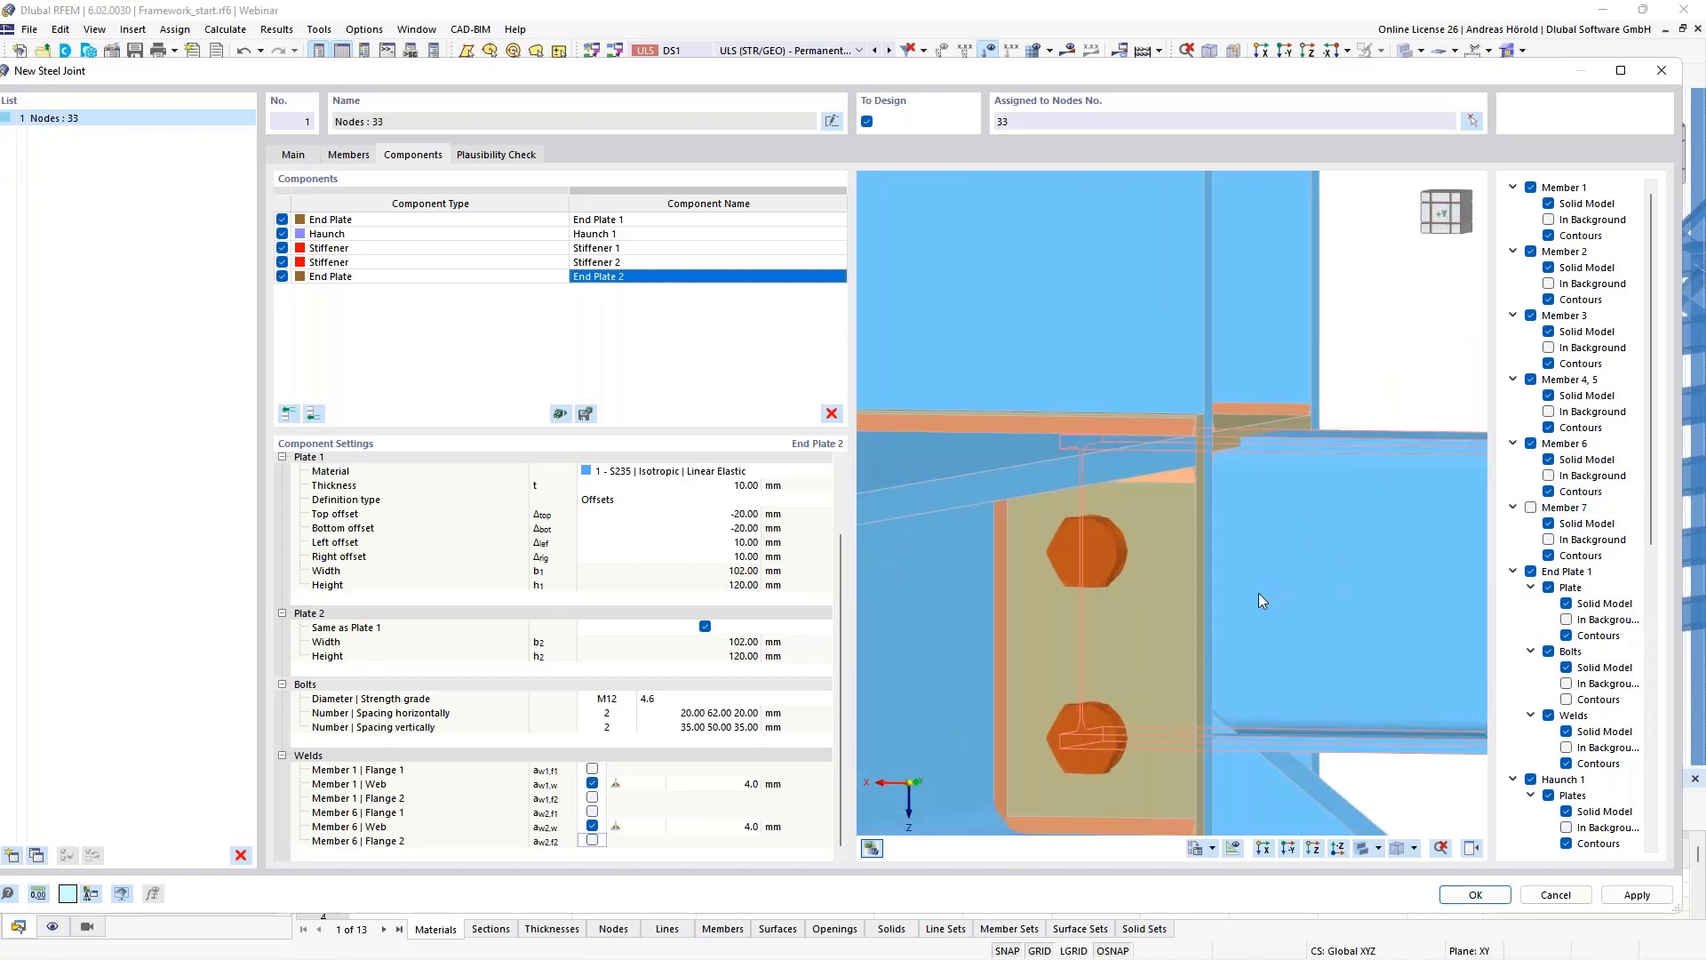
middle_drag(1258, 594, 1221, 608)
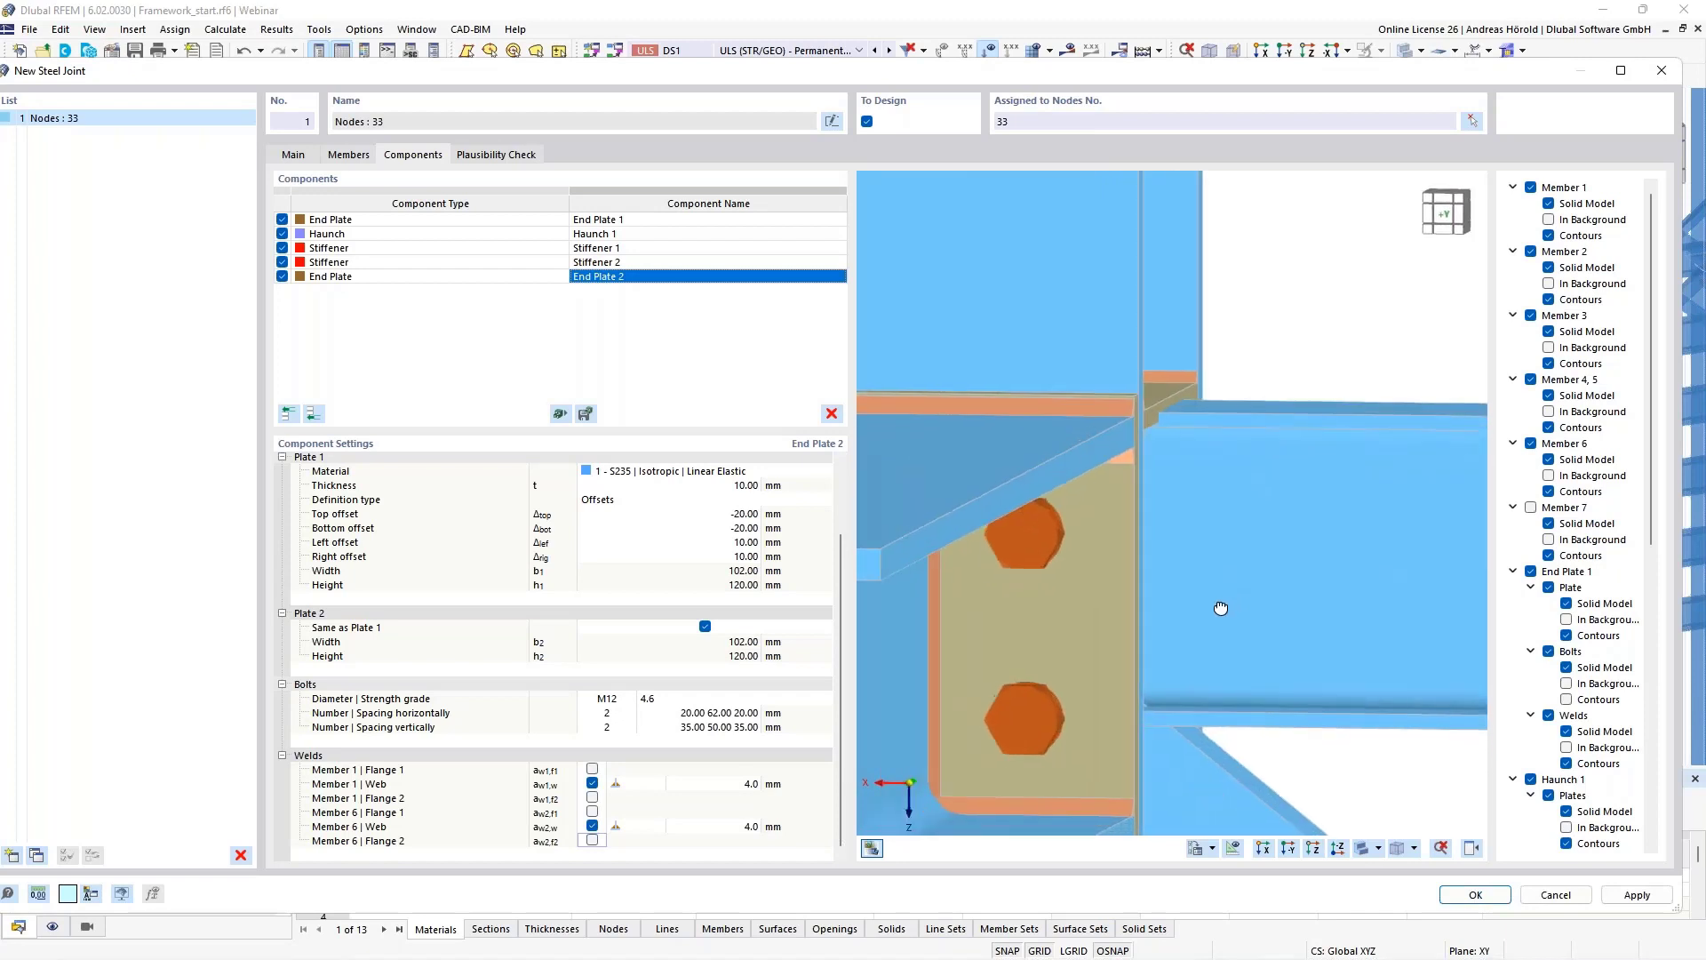
Add a Member Cut component at the end of the component list and choose Member 1 as the member to cut.
click(315, 413)
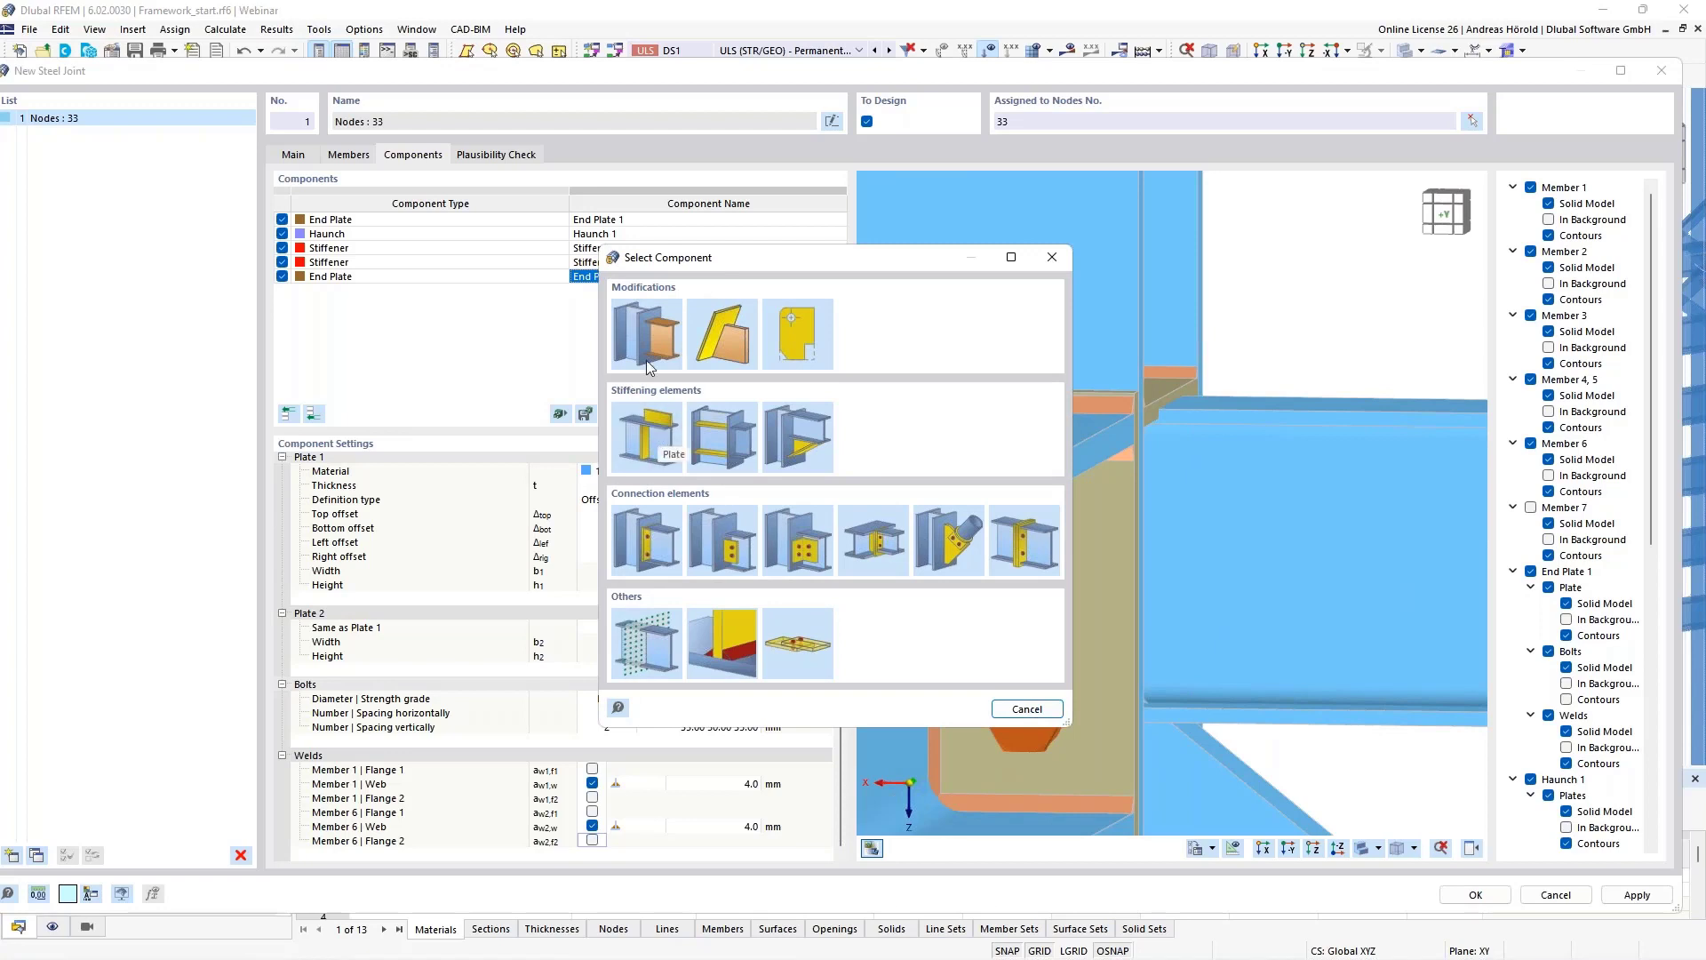
click(647, 330)
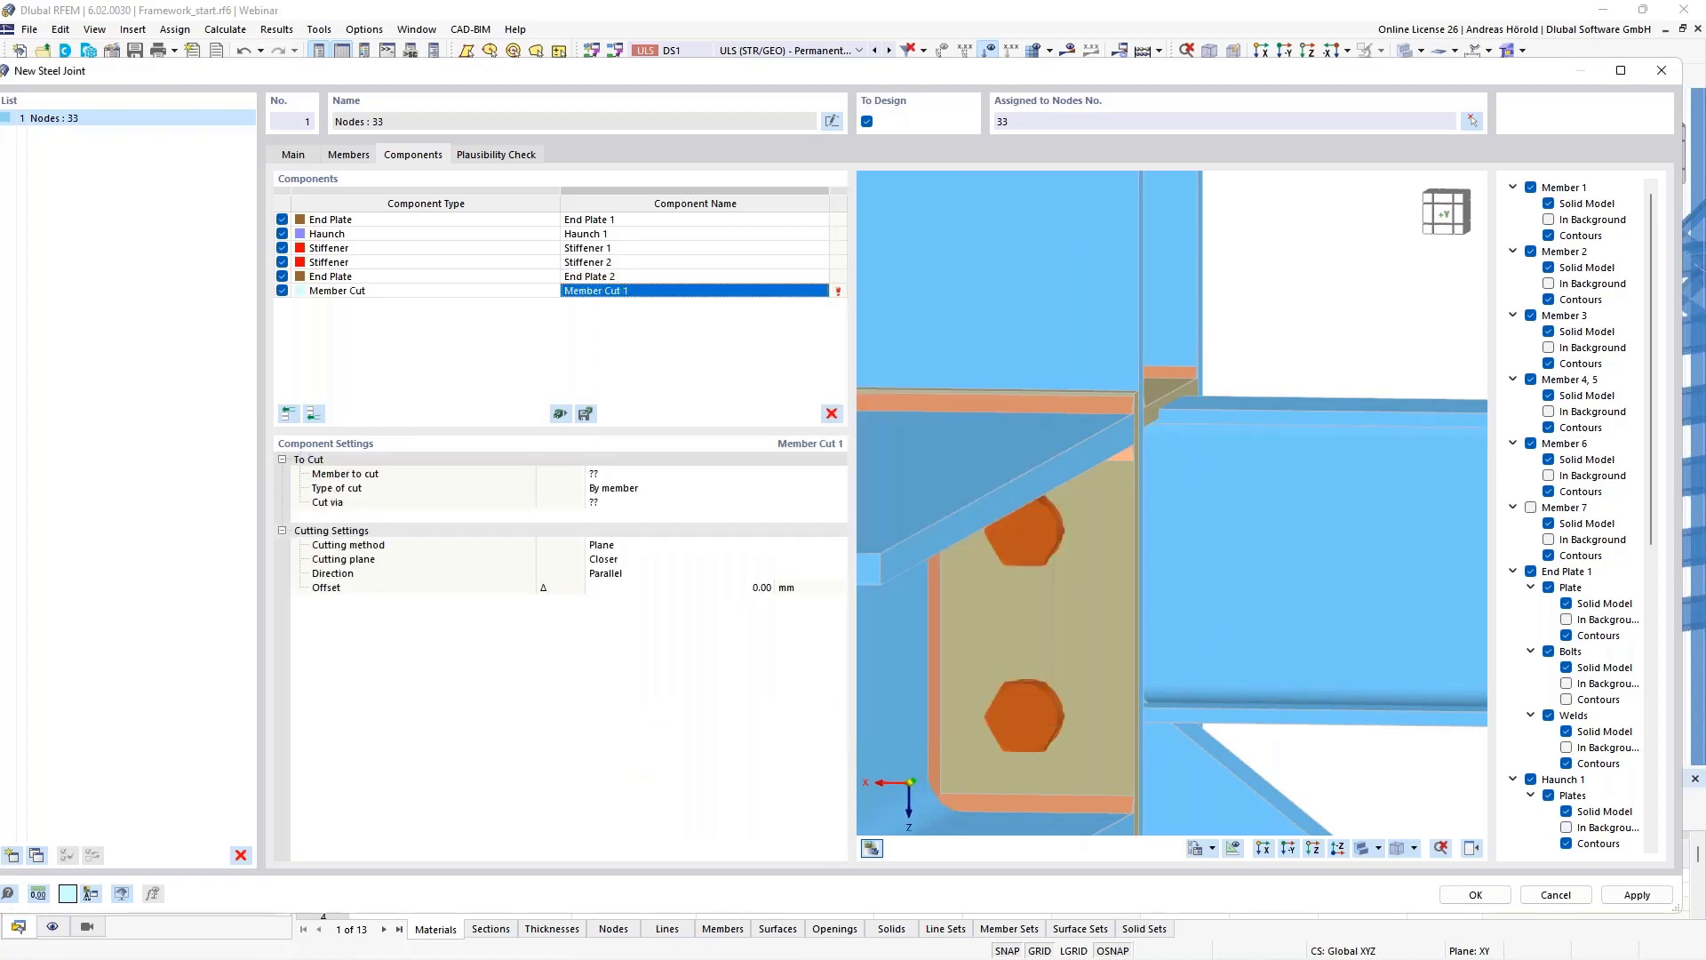
click(618, 475)
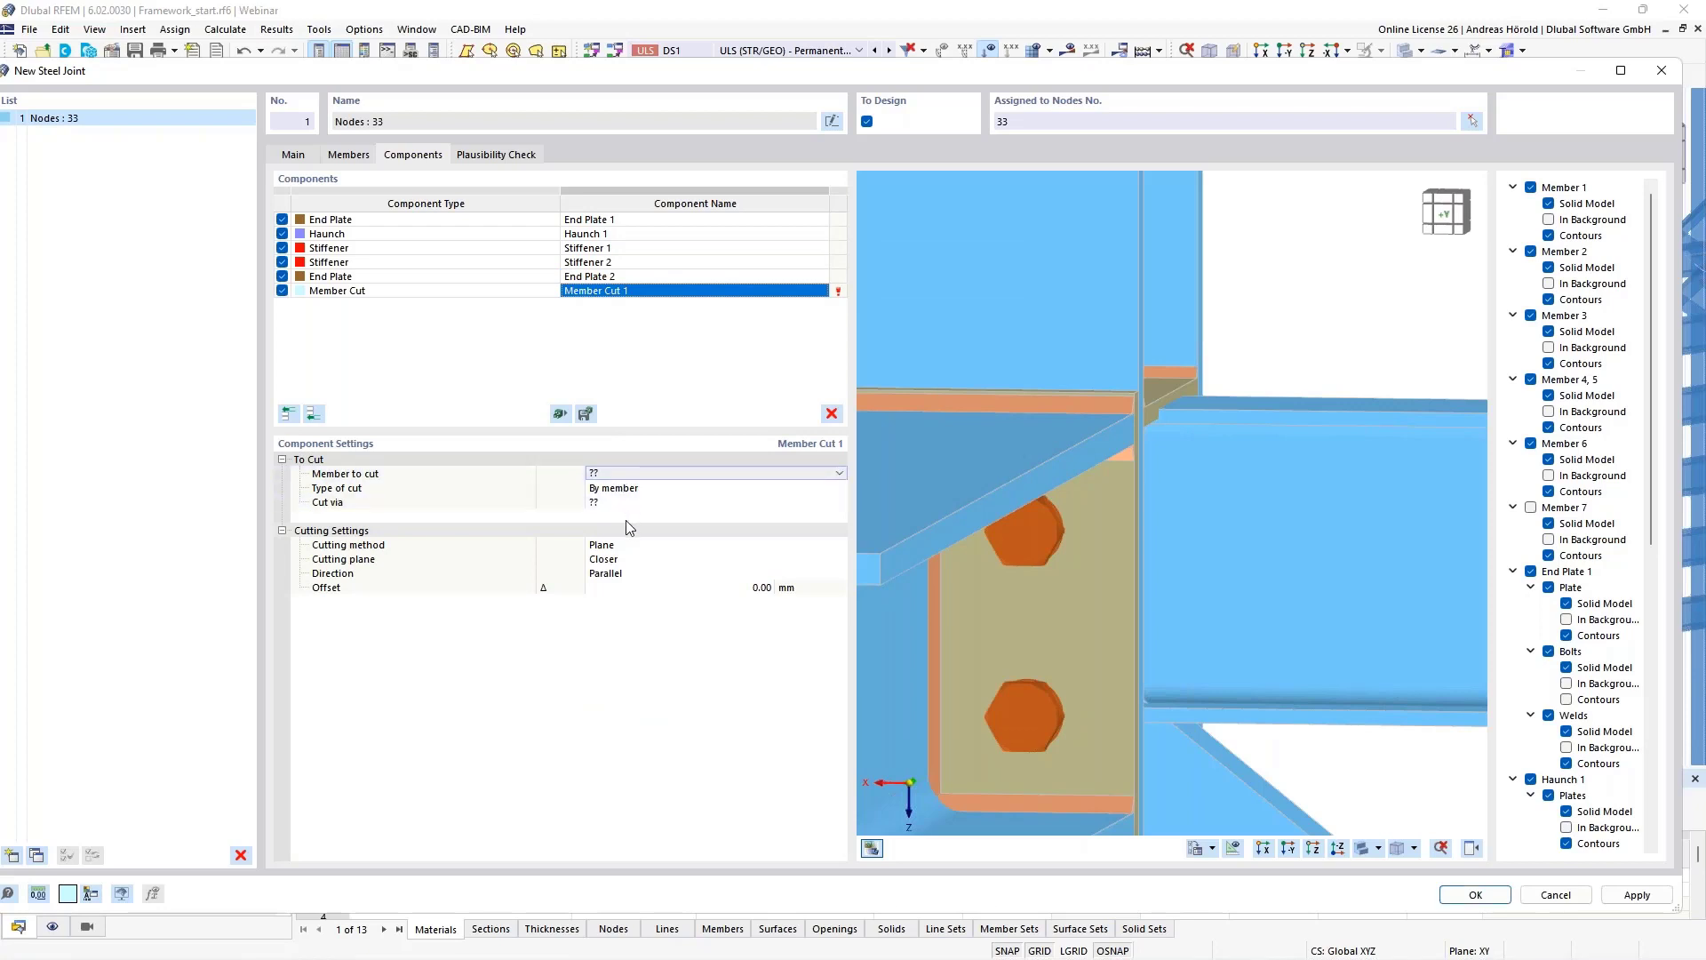
click(636, 474)
click(640, 501)
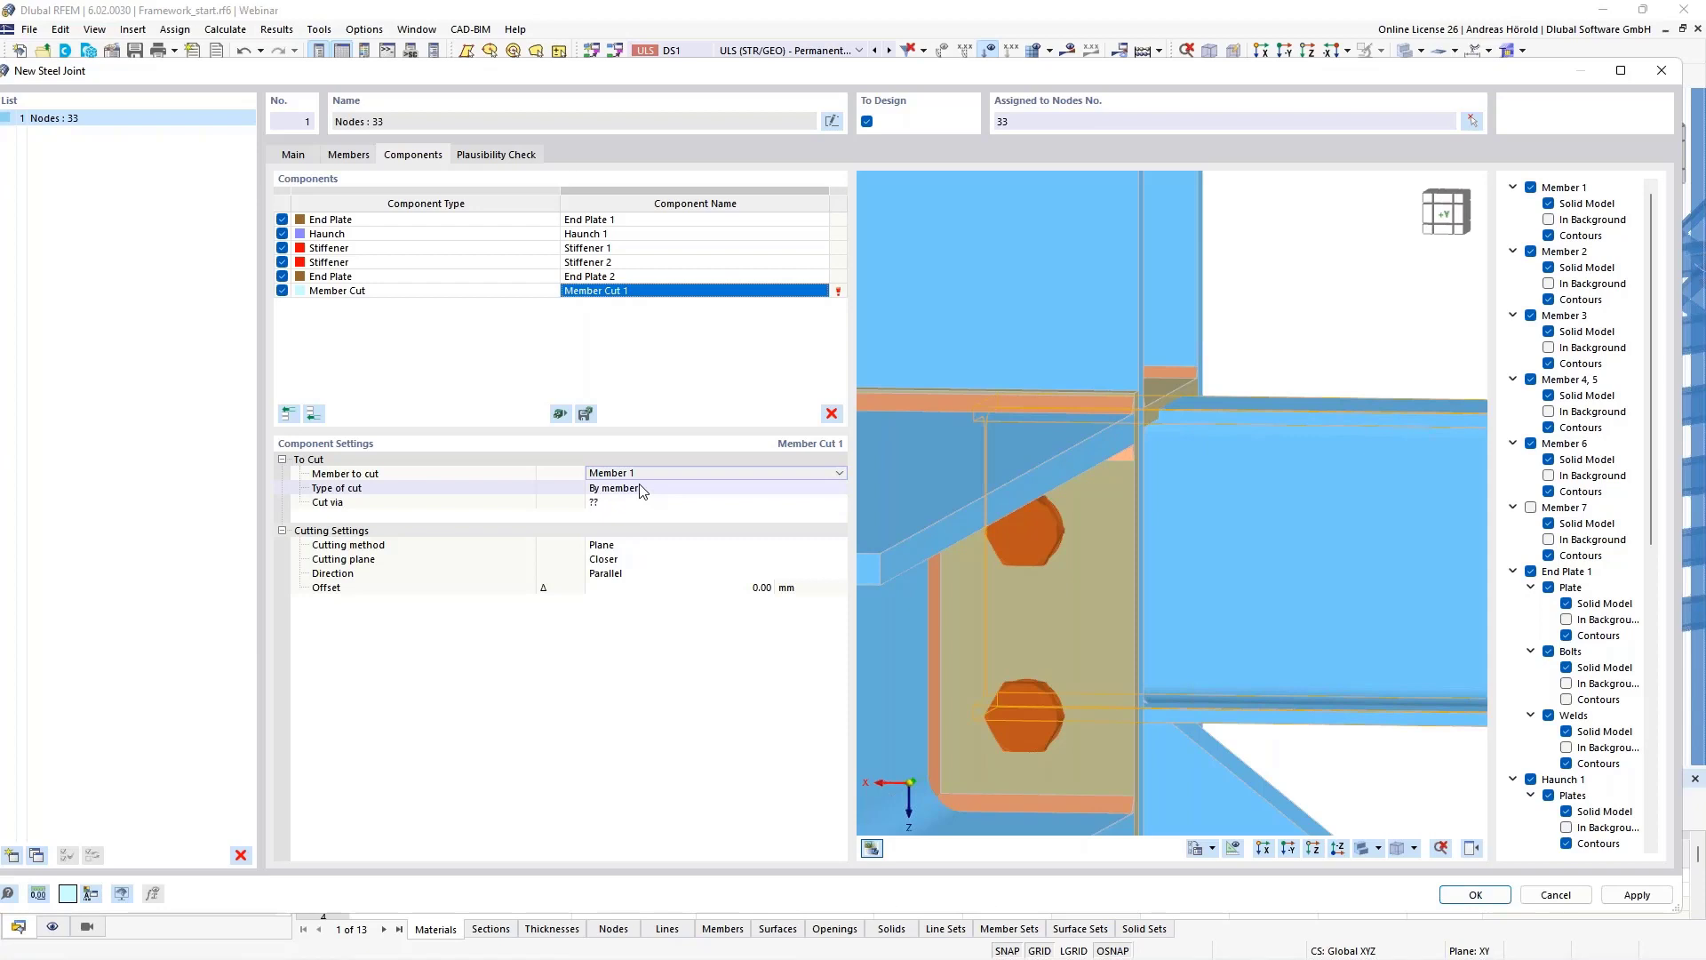
Set Member Cut 1 to cut by plate, using Plate 1 of Stiffener 1 as the cutting plate.
click(640, 487)
click(642, 488)
click(645, 527)
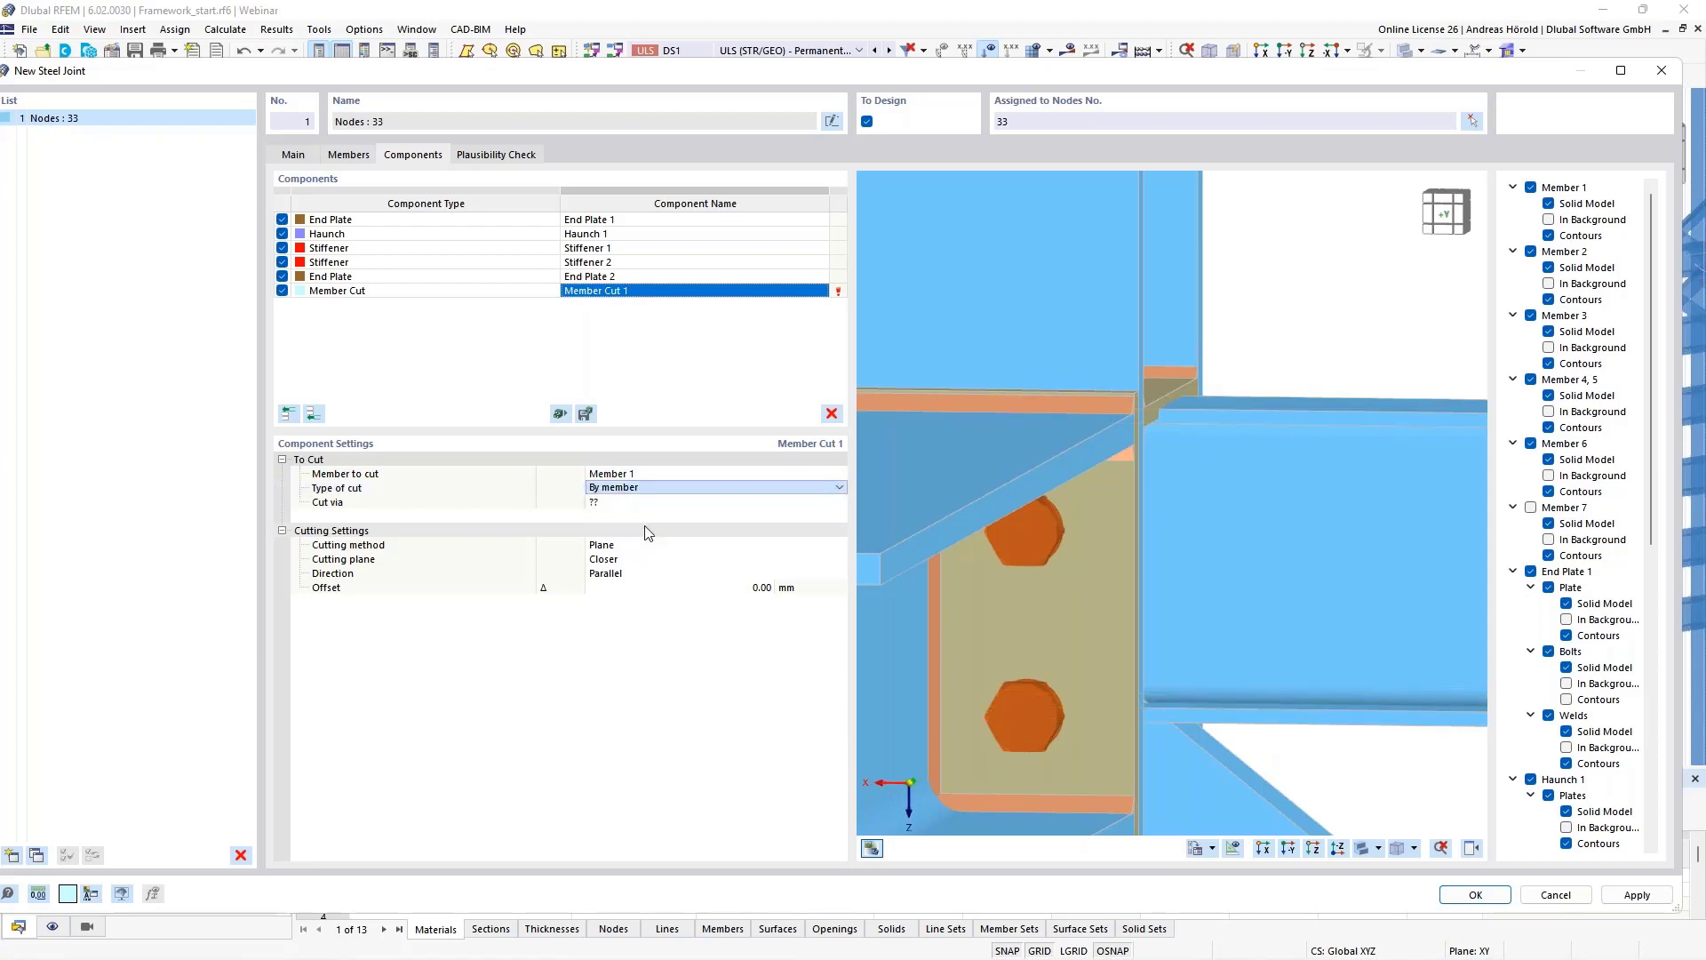
click(636, 503)
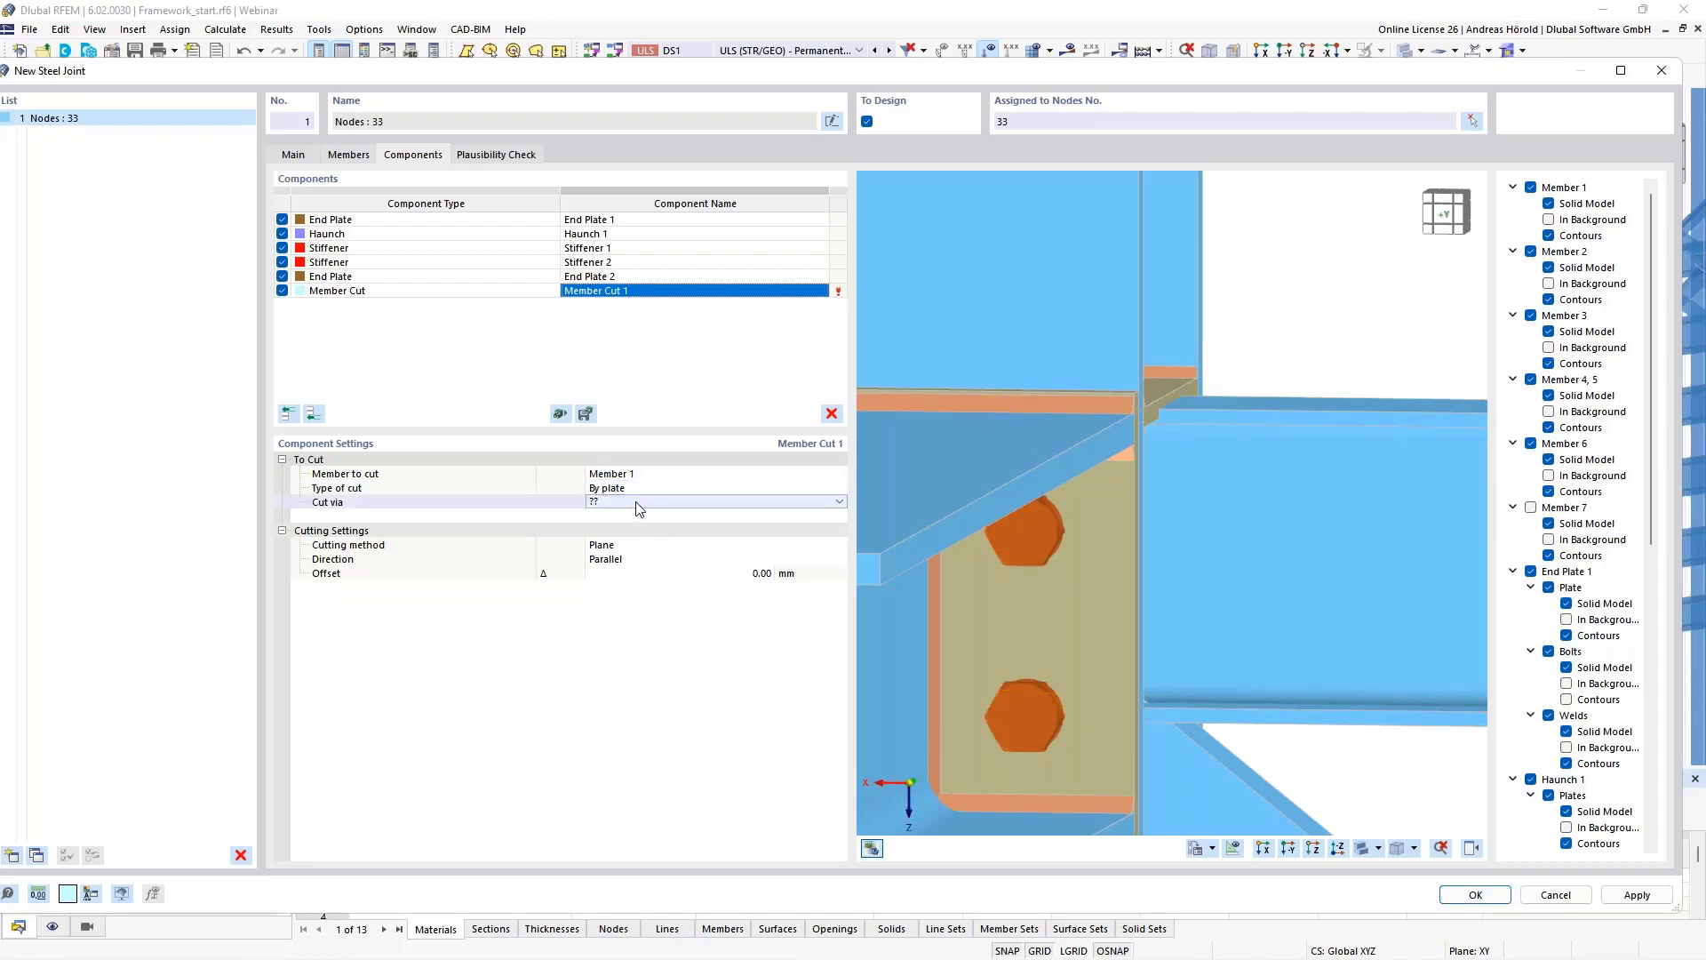
click(636, 503)
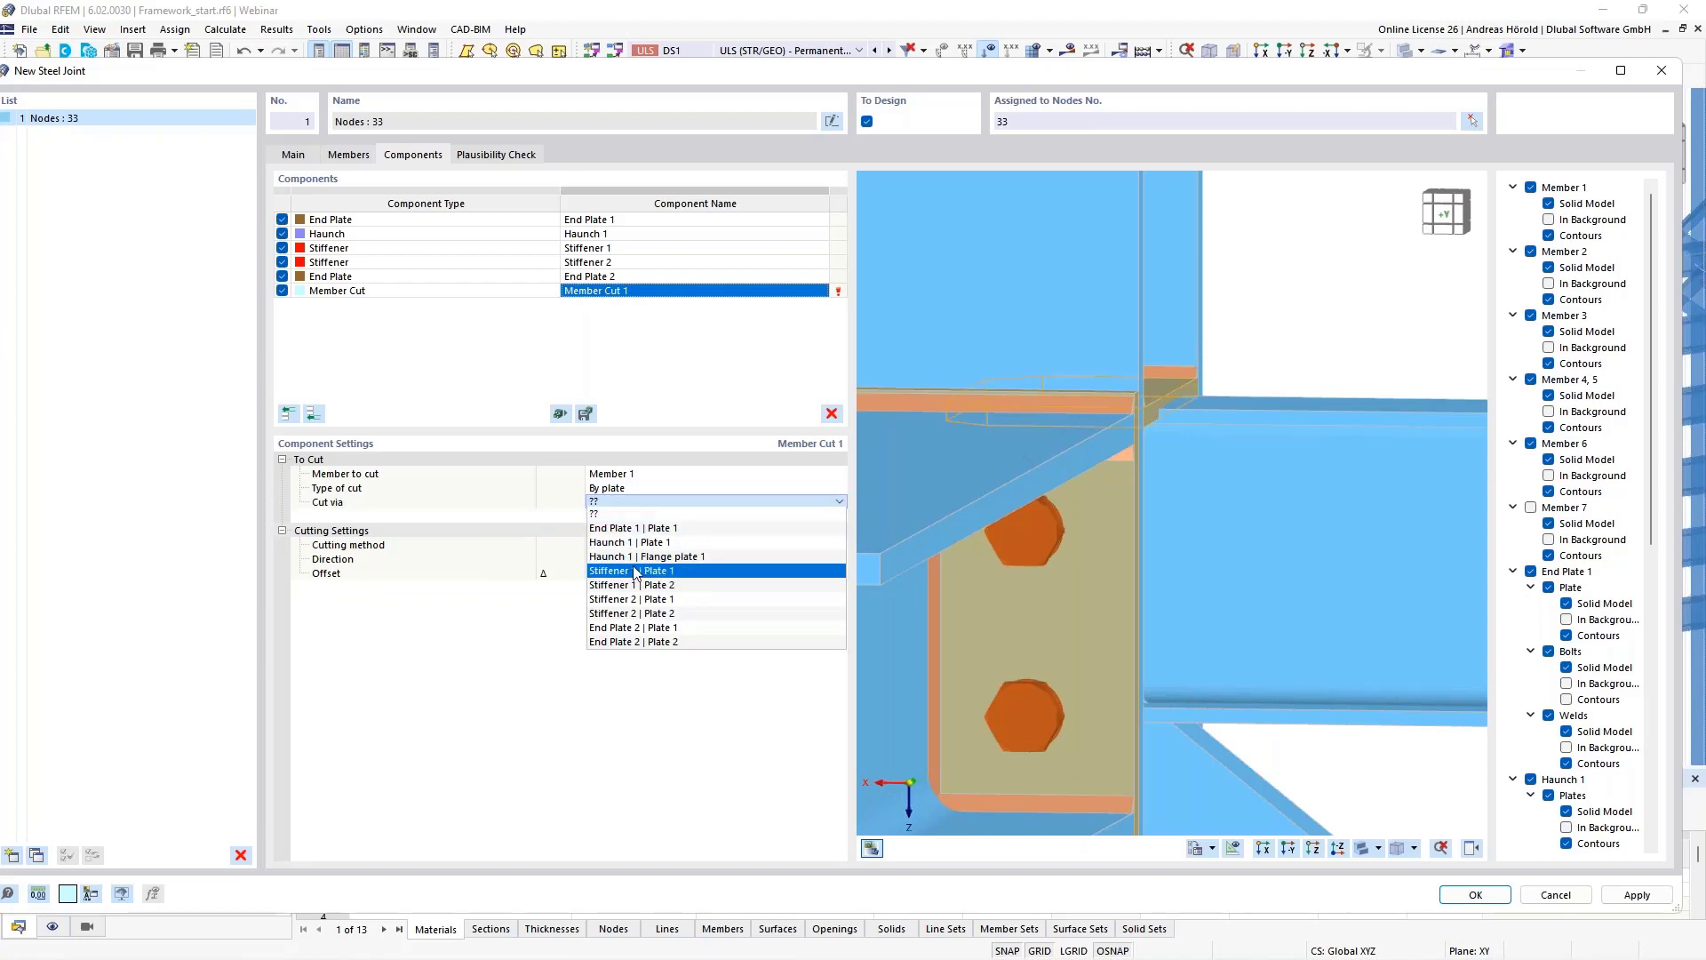
click(695, 576)
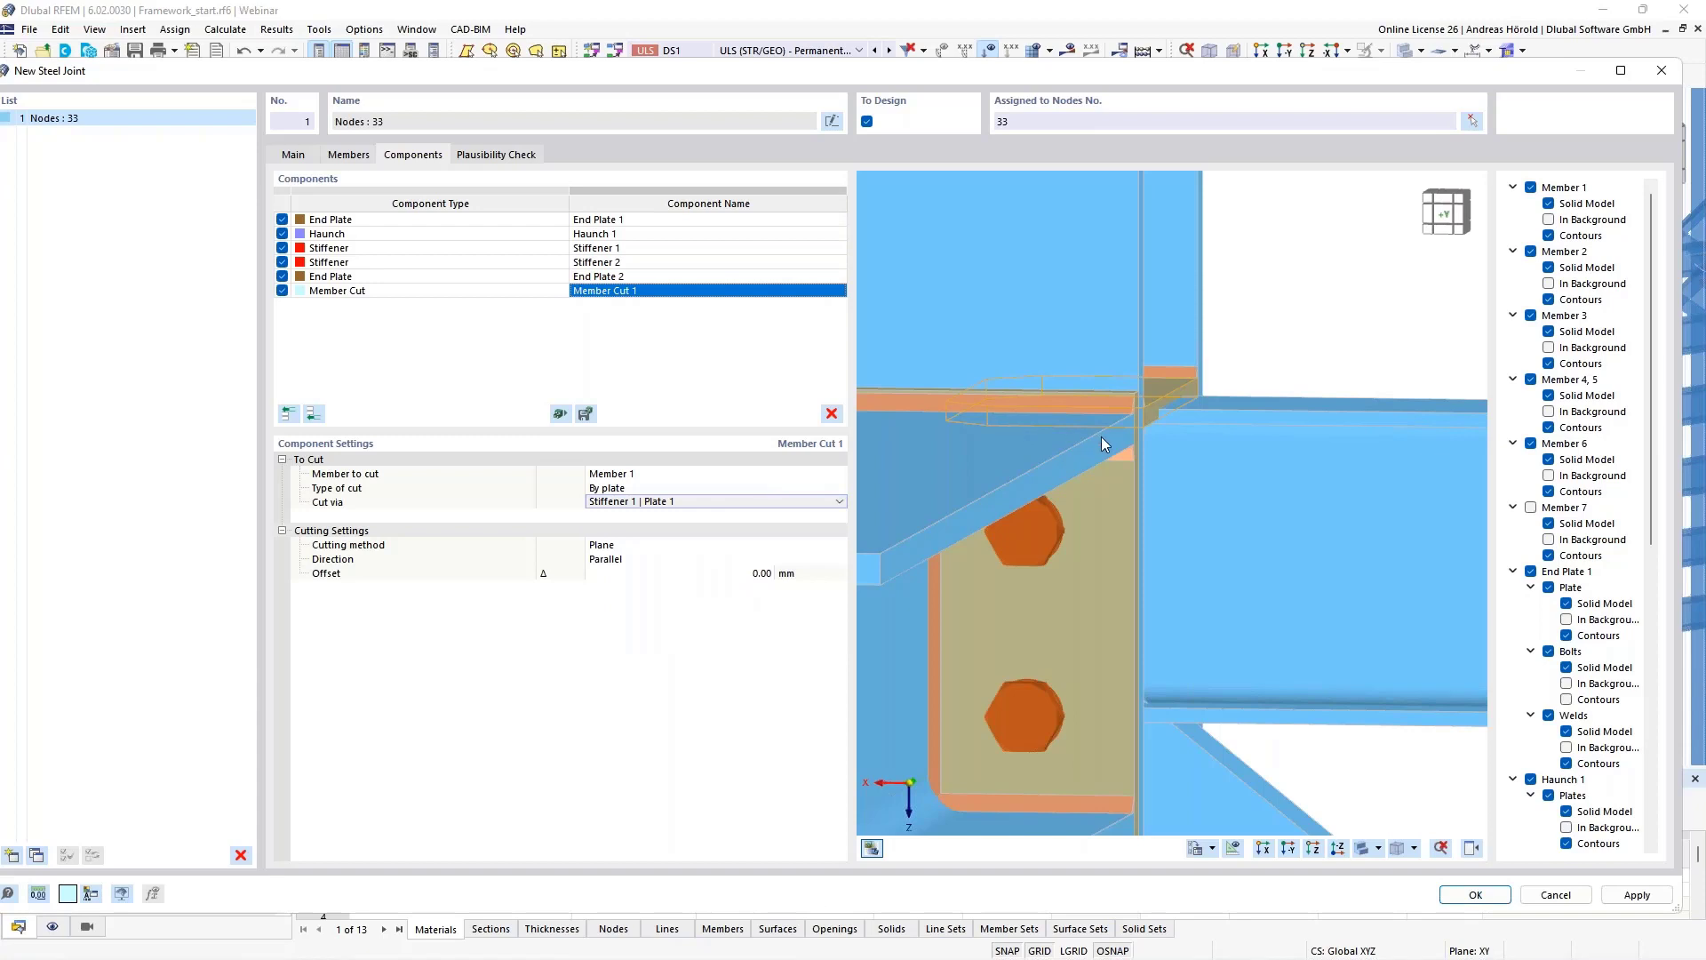
Set the cutting method of Member Cut 1 to Surface with an offset of 15 mm and check the notch in Member 1.
click(647, 549)
click(647, 548)
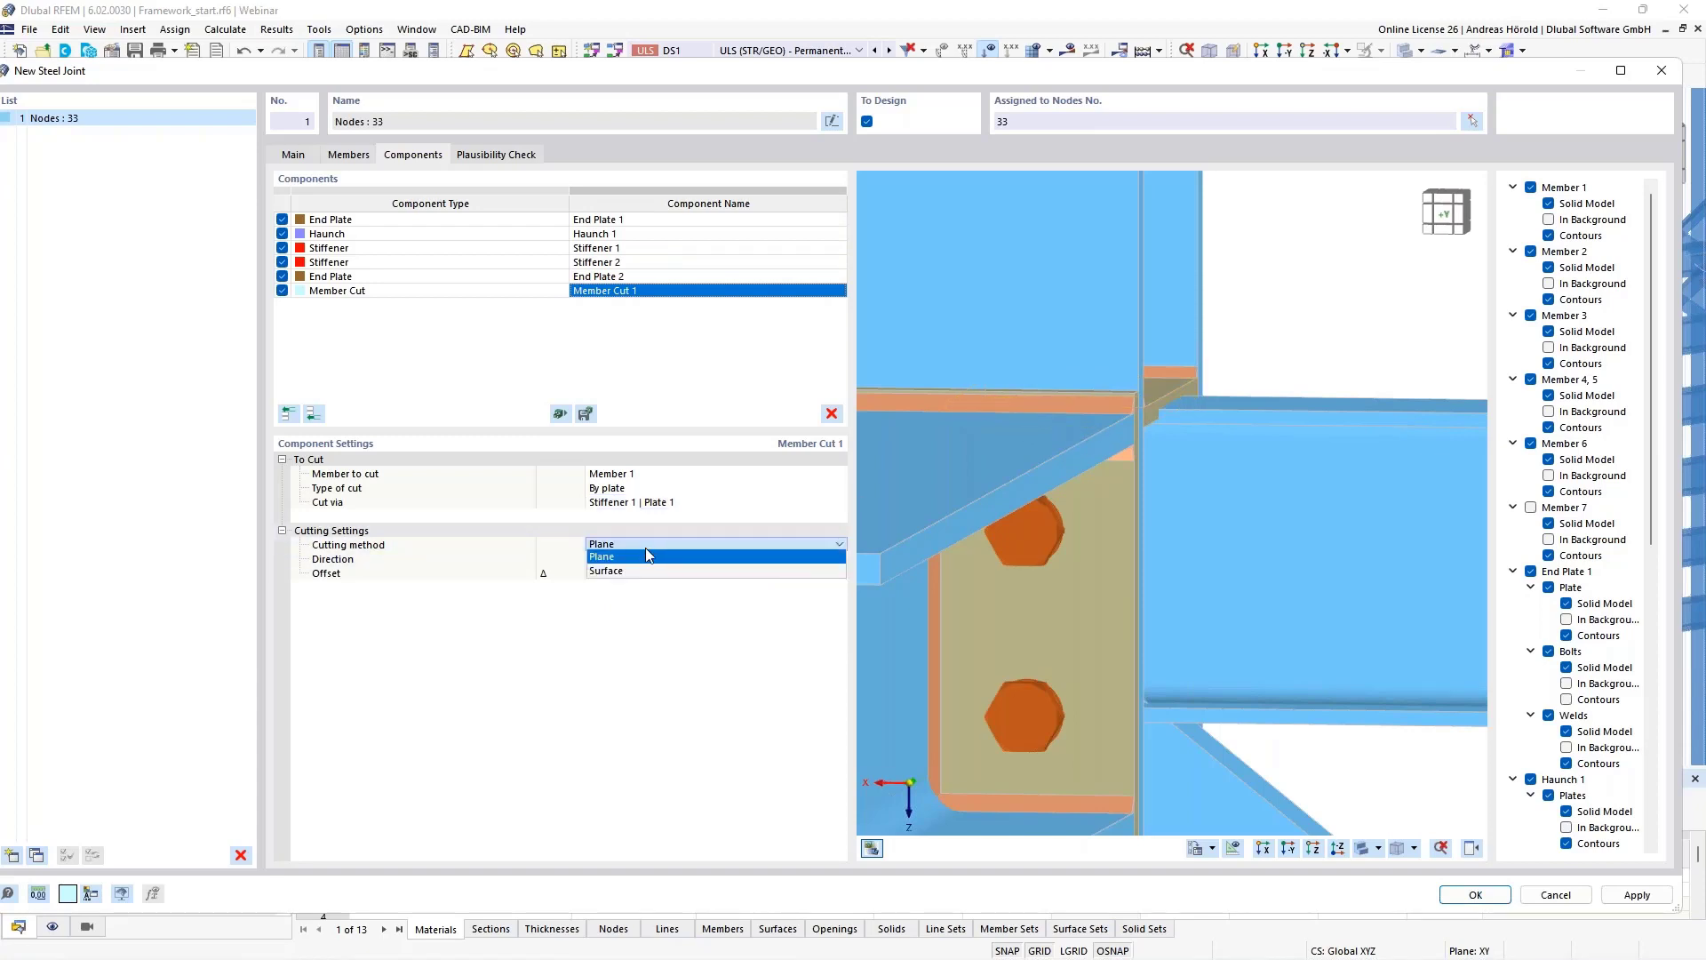
click(645, 563)
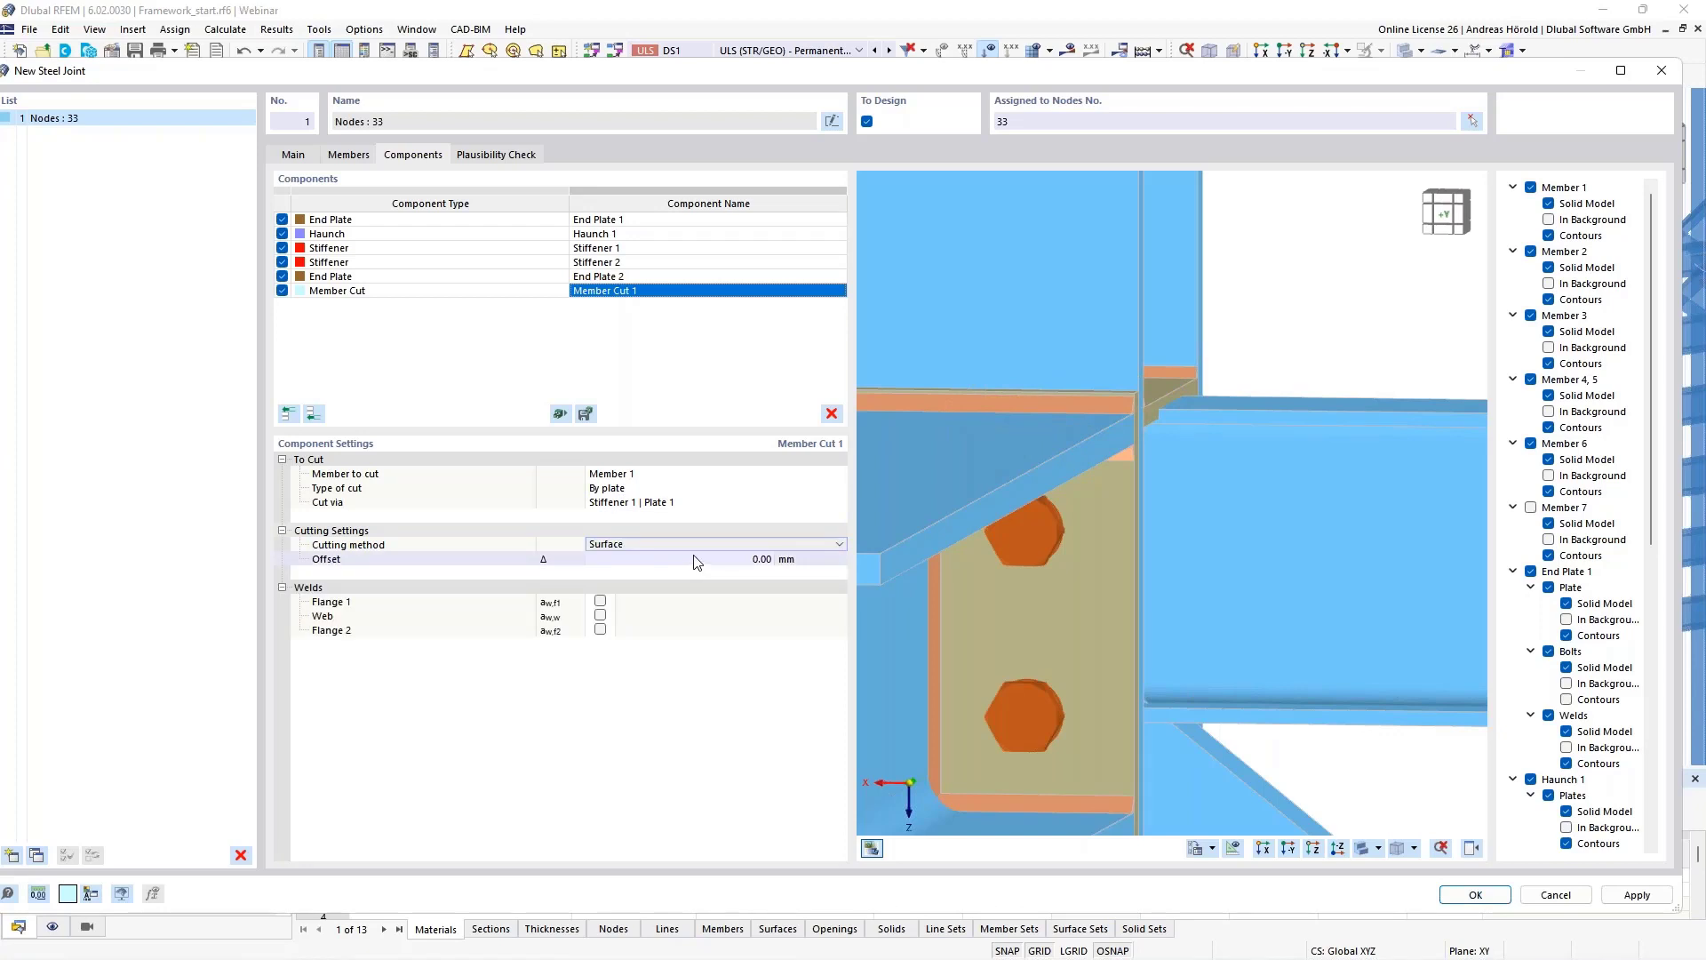
click(738, 561)
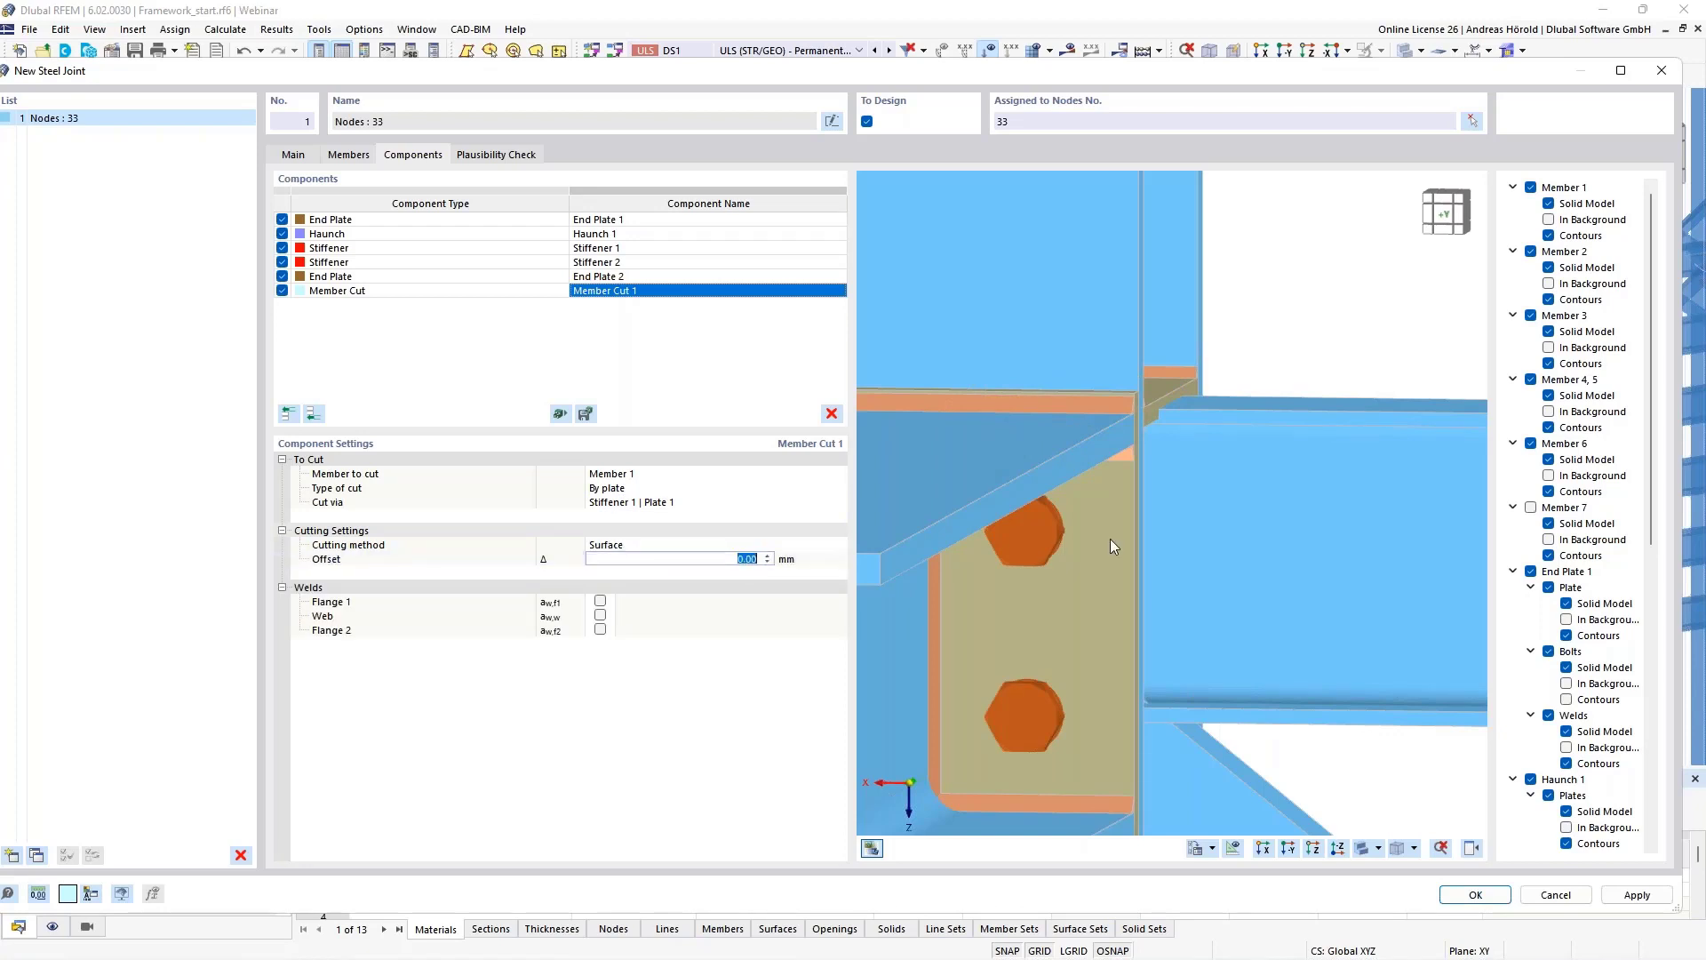
text(15)
key(Return)
scroll(1133, 488, up, 5)
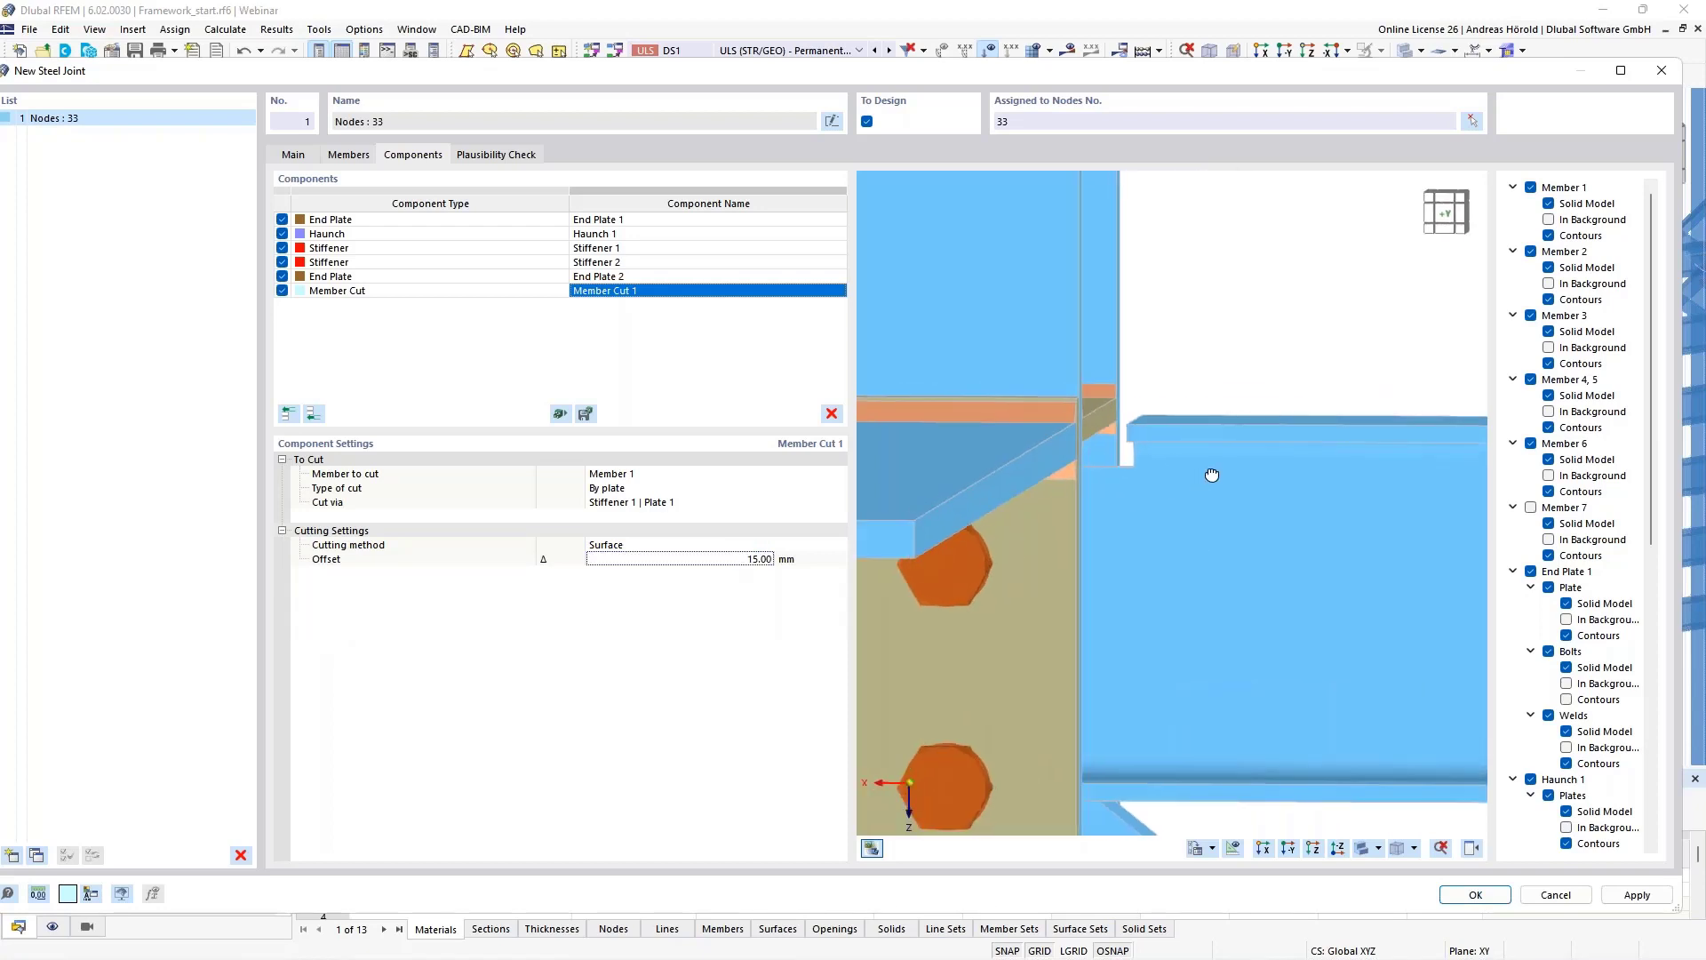
scroll(1132, 487, up, 1)
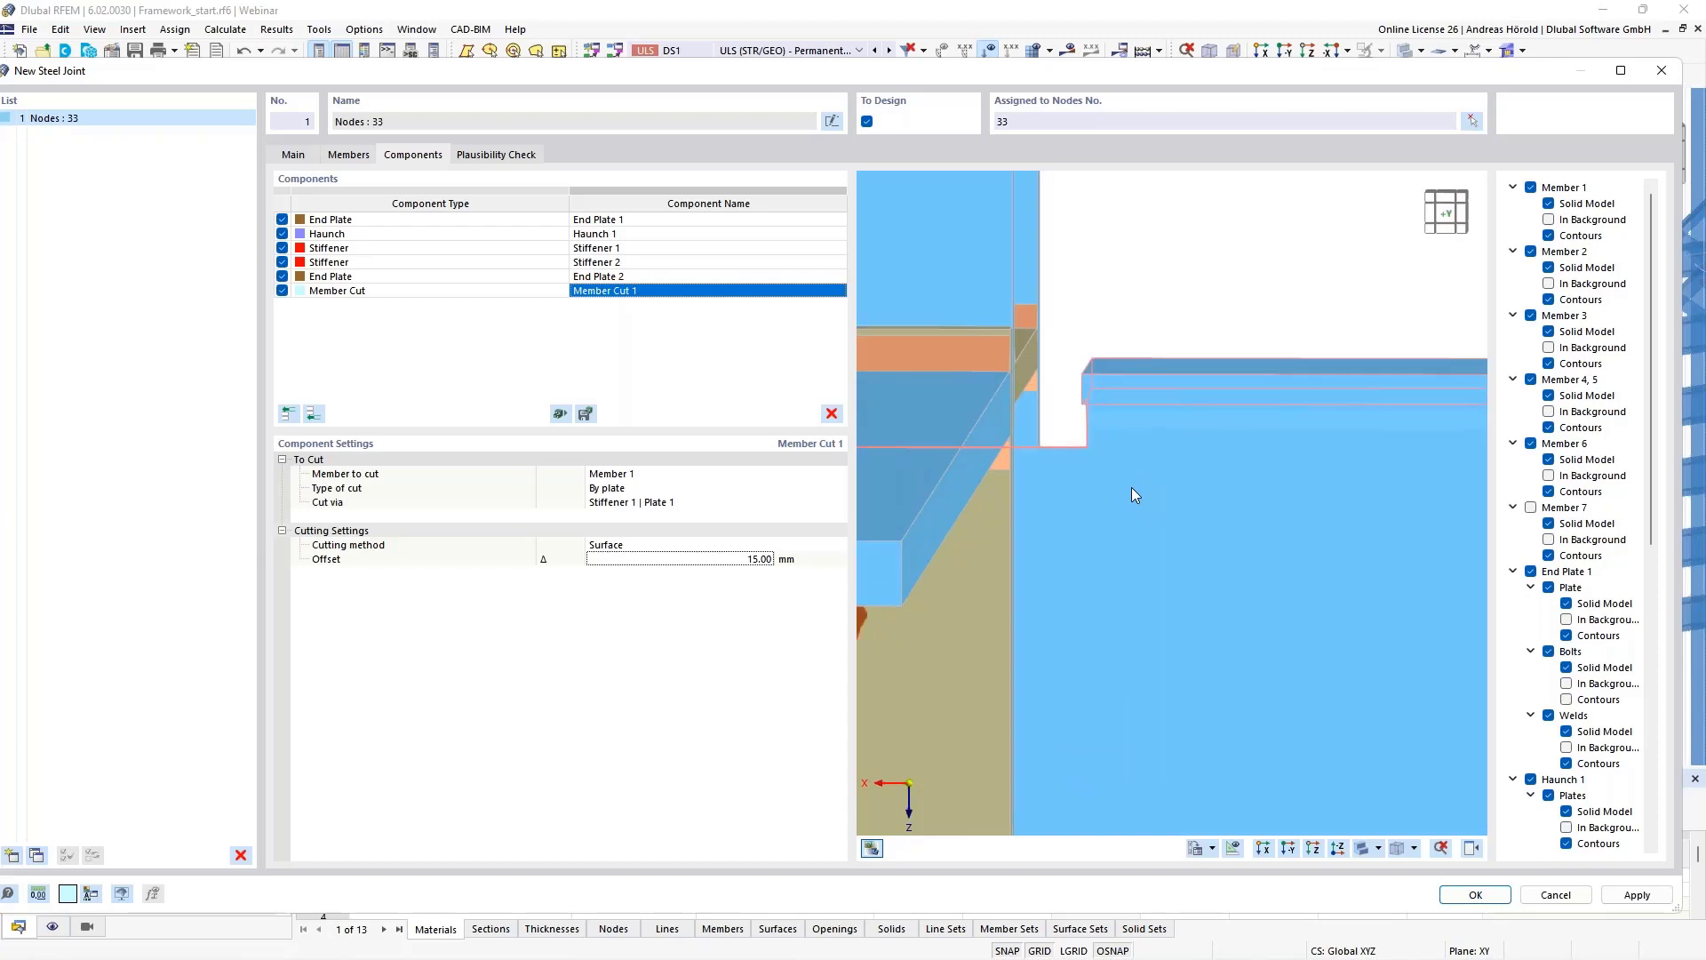
middle_drag(1132, 488, 1276, 525)
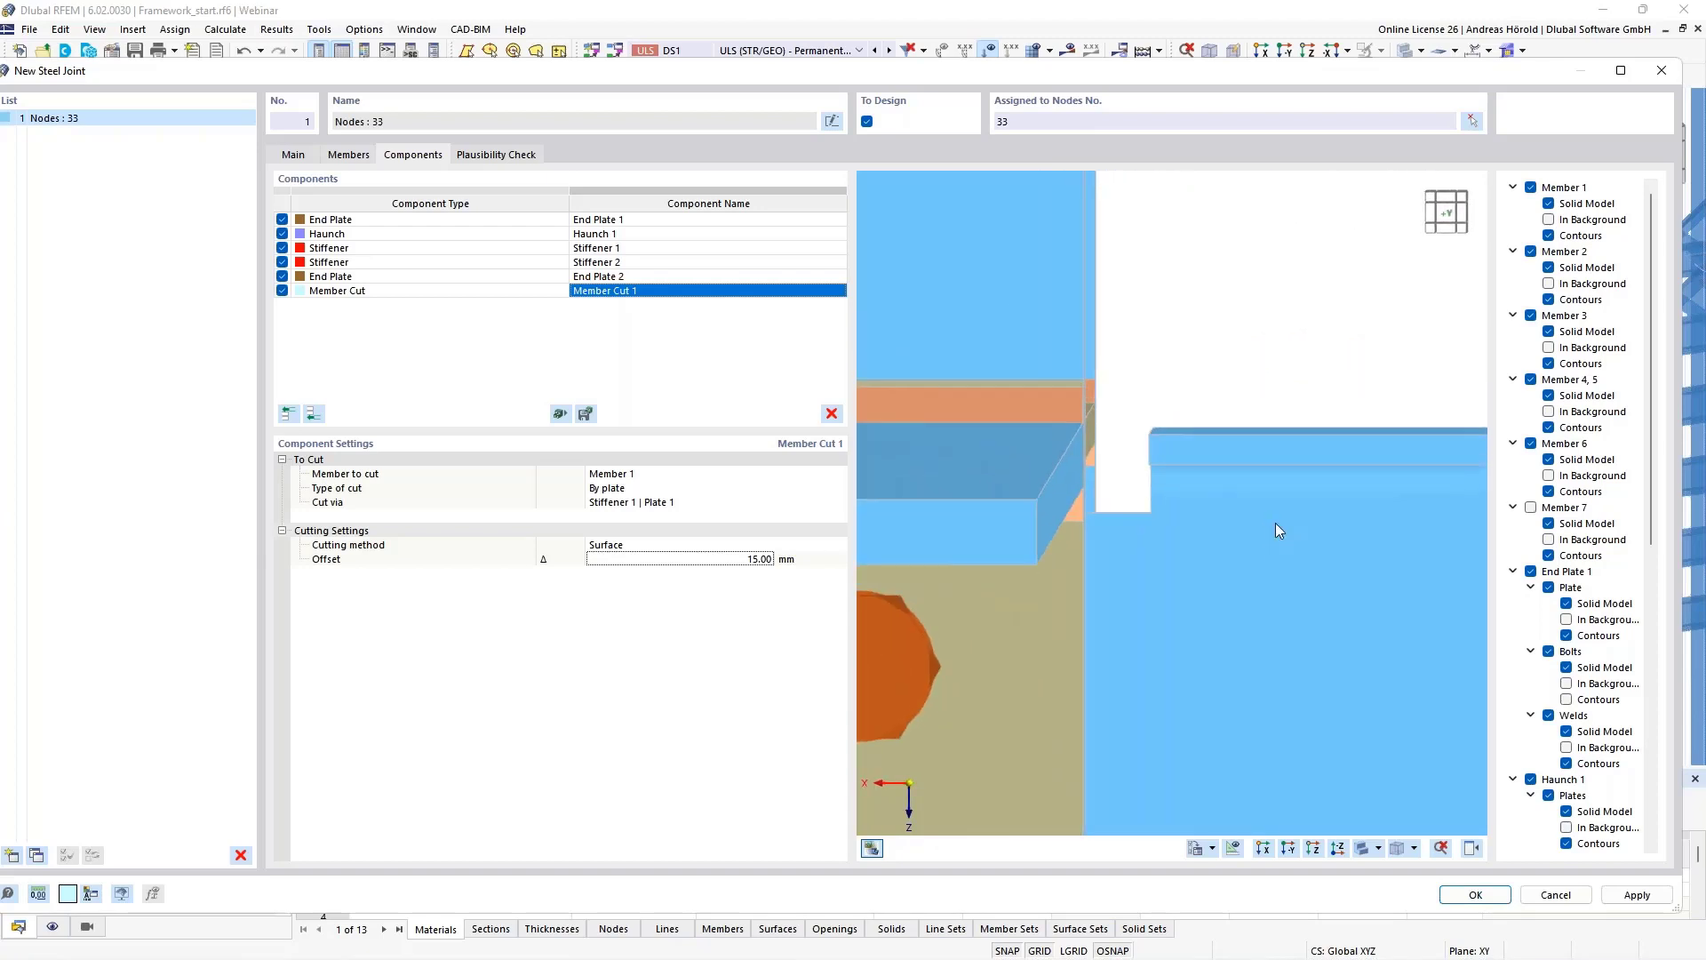
Copy Member Cut 1 to the end of the component list as the cut for the opposite member.
scroll(1211, 493, down, 3)
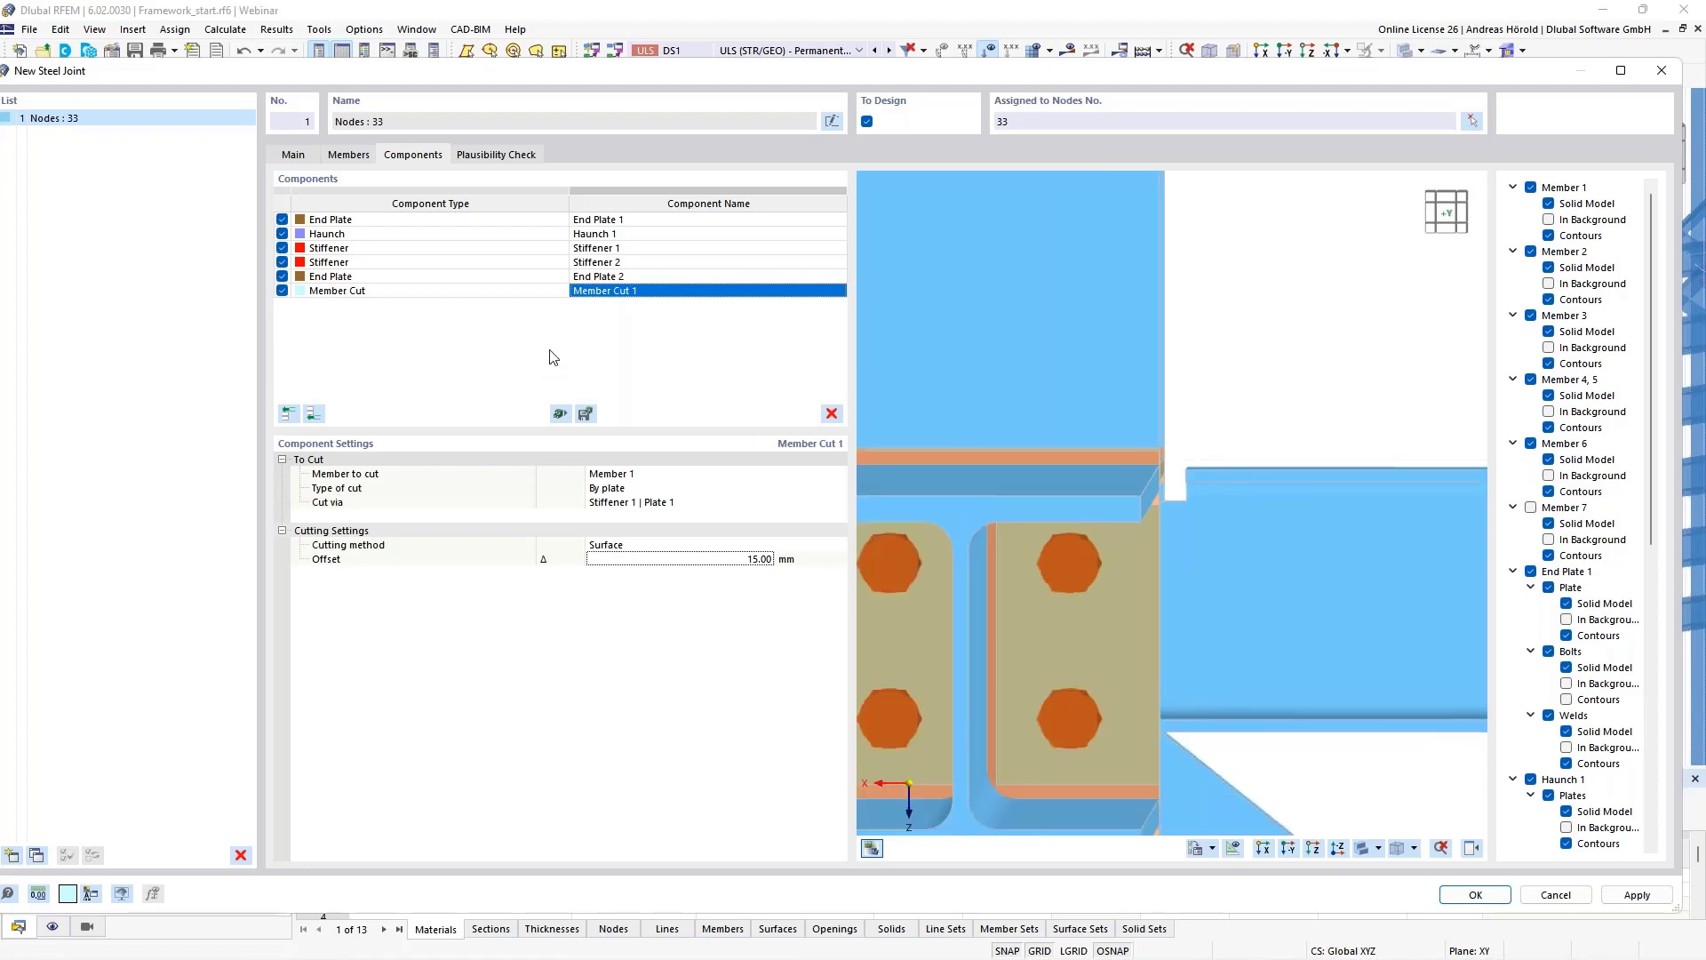
middle_drag(1028, 547, 1221, 536)
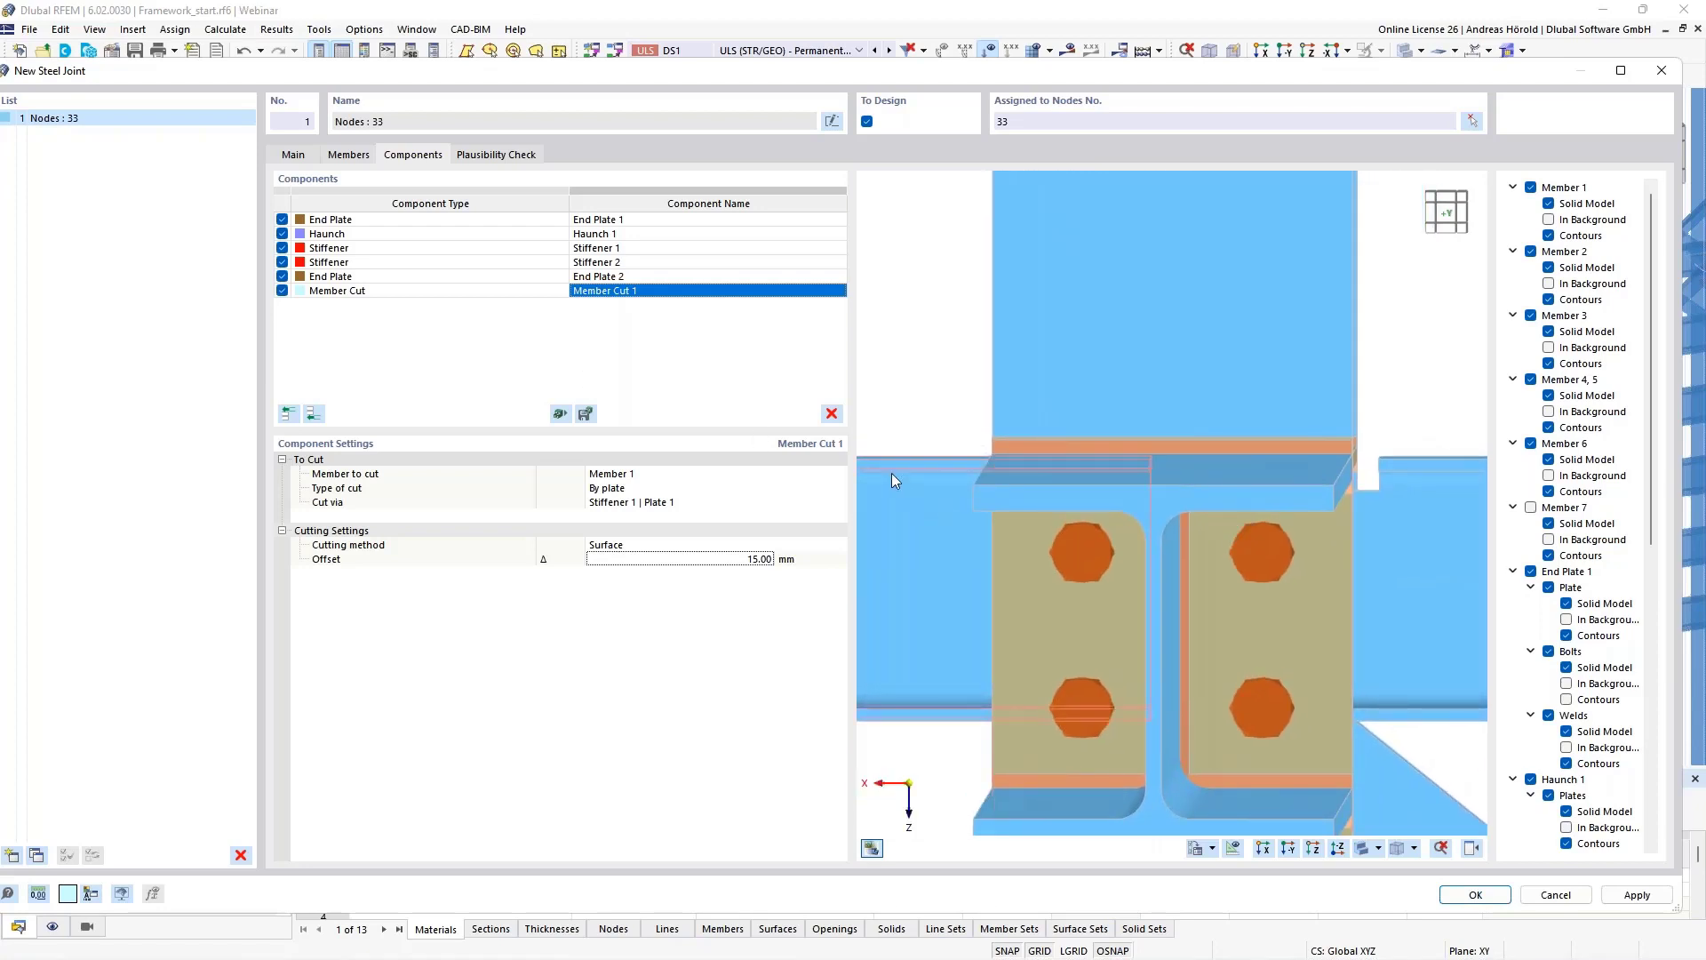
right_click(622, 296)
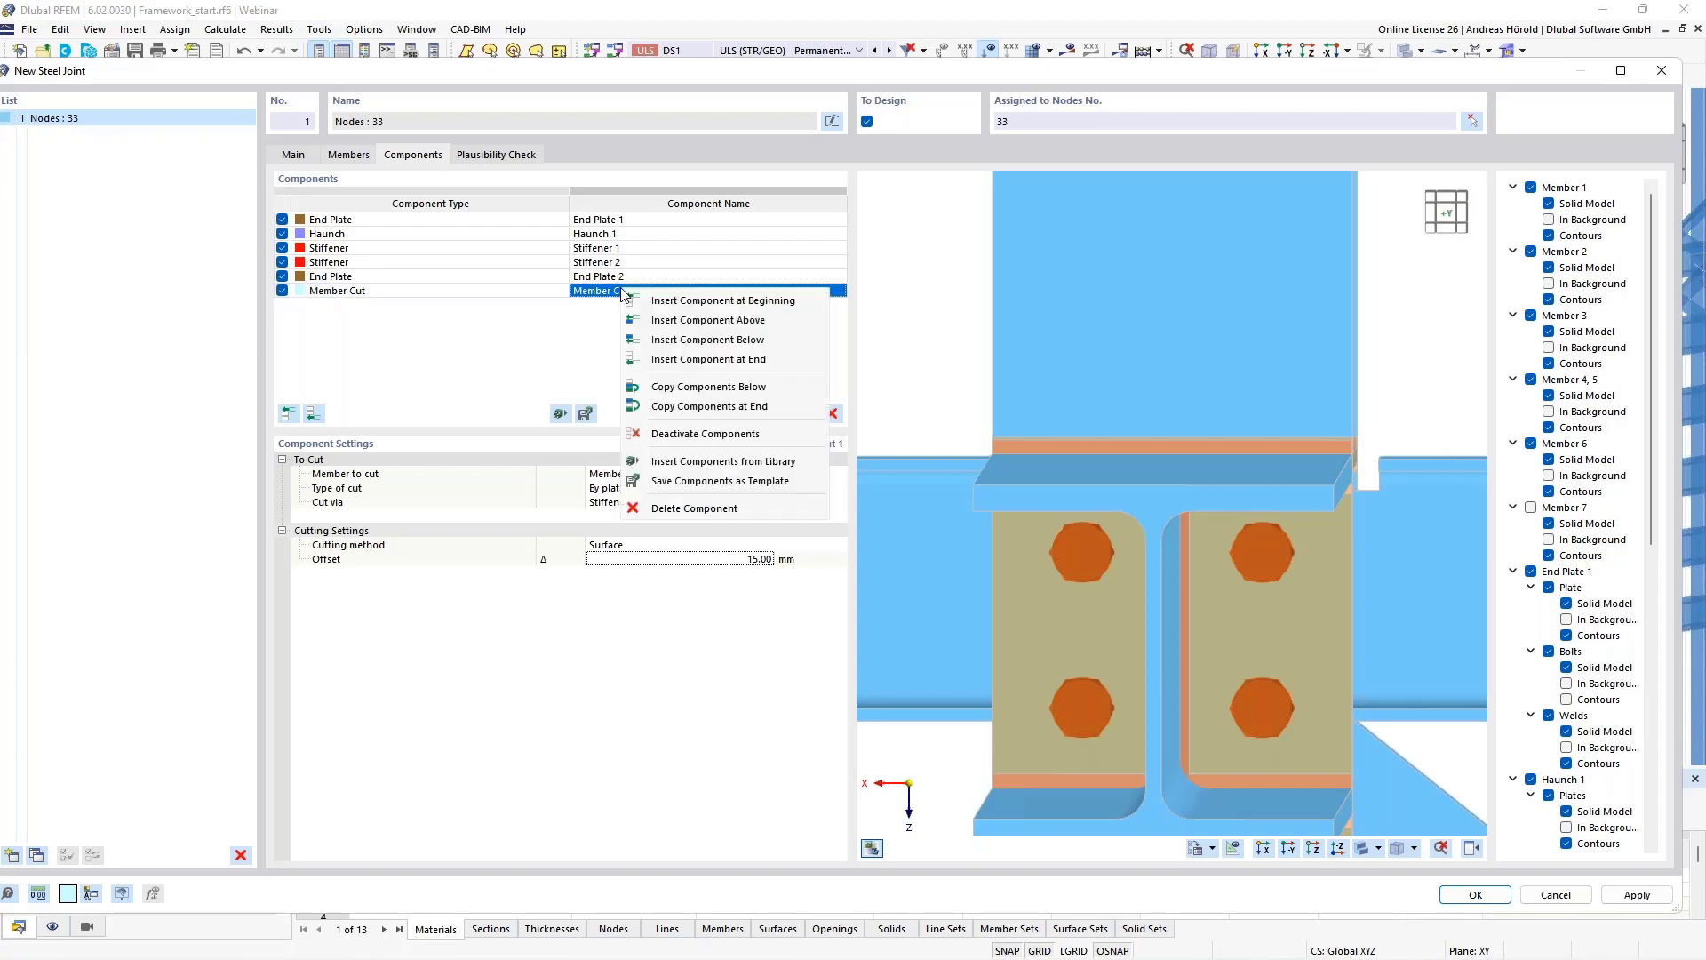
click(739, 407)
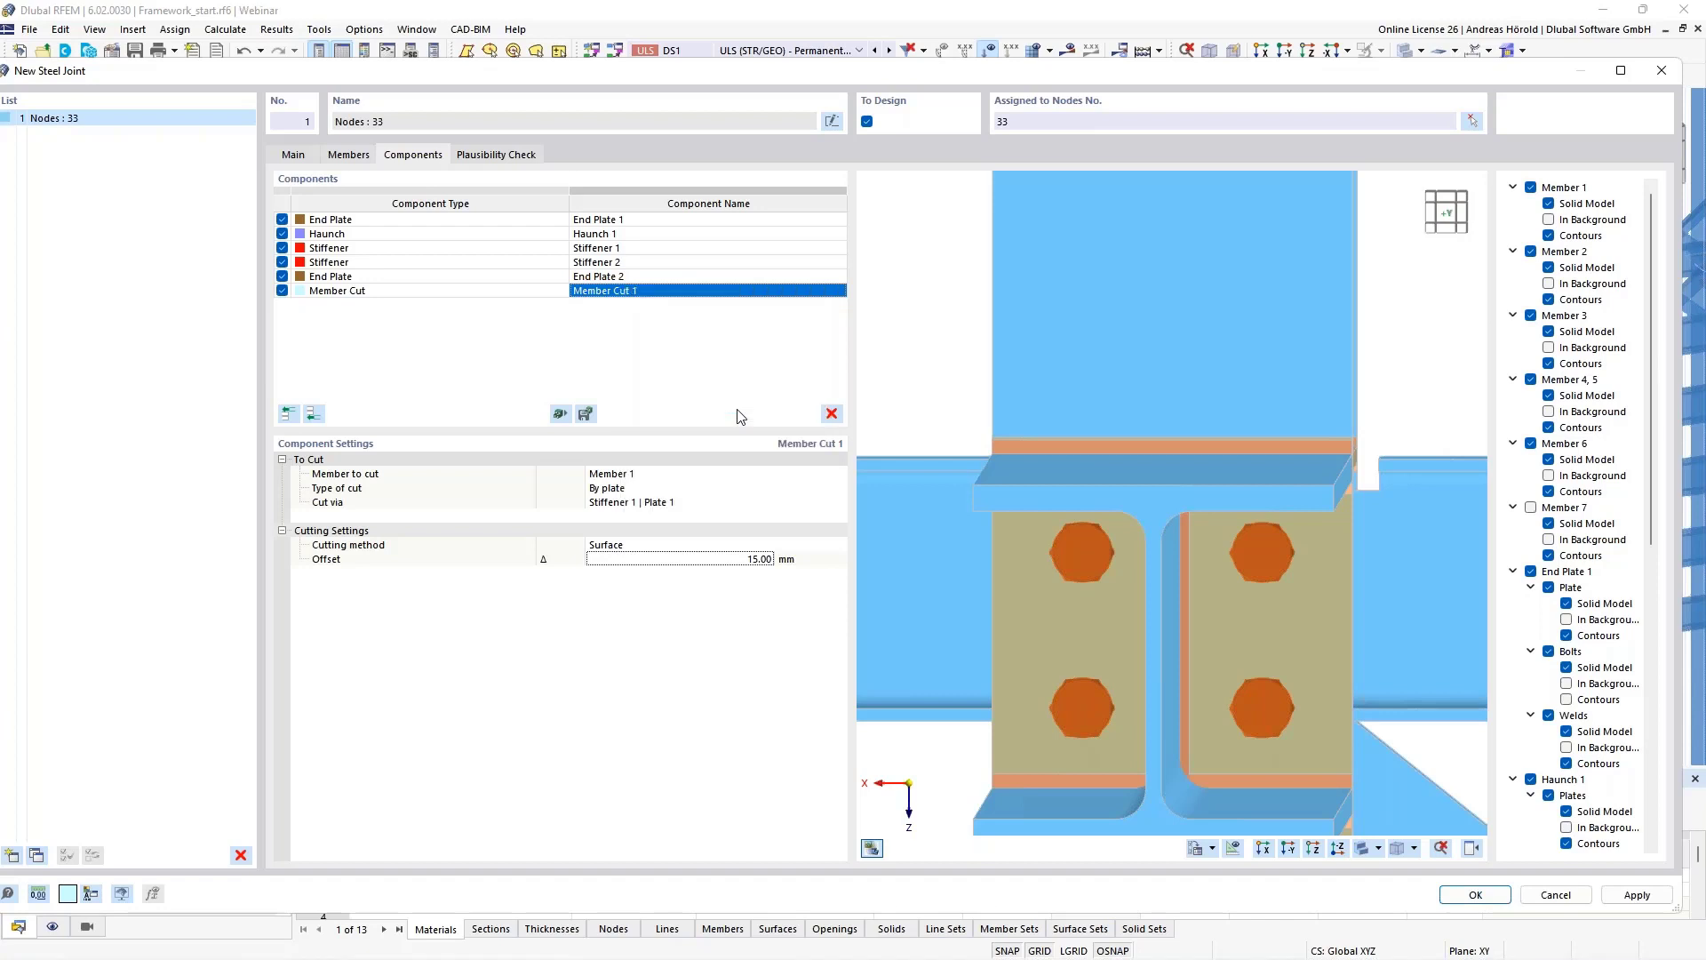
Set the copied member cut to cut Member 6, using Plate 2 of Stiffener 1 as the cutting plate.
click(637, 479)
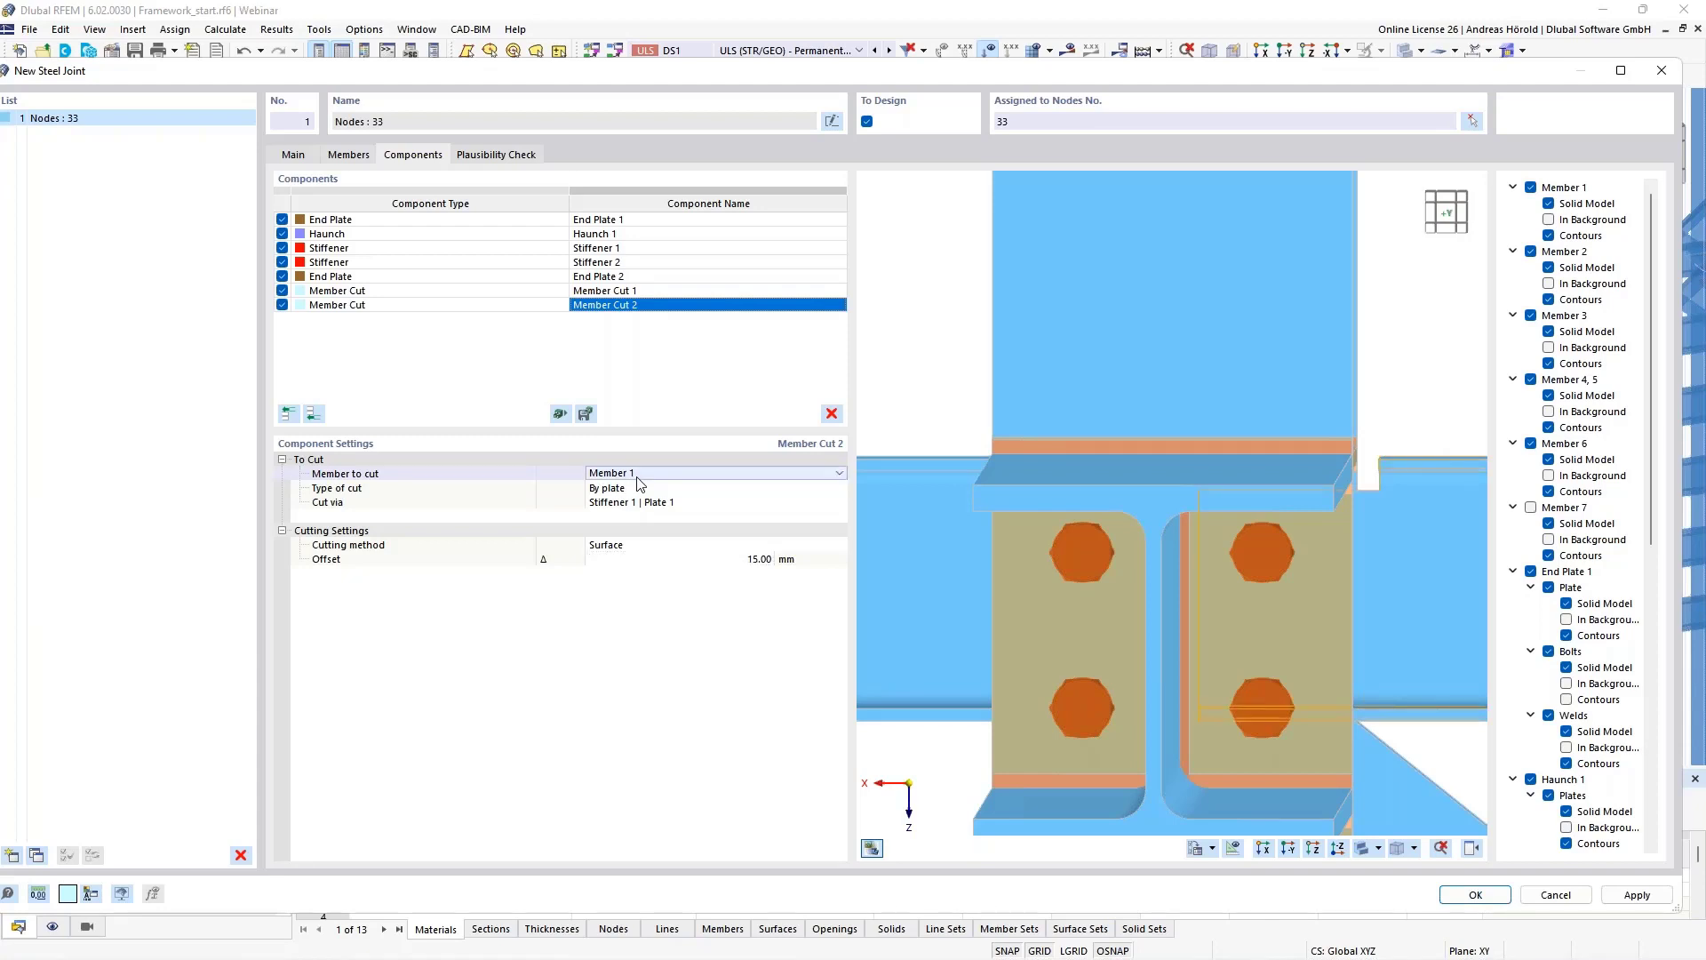
click(638, 478)
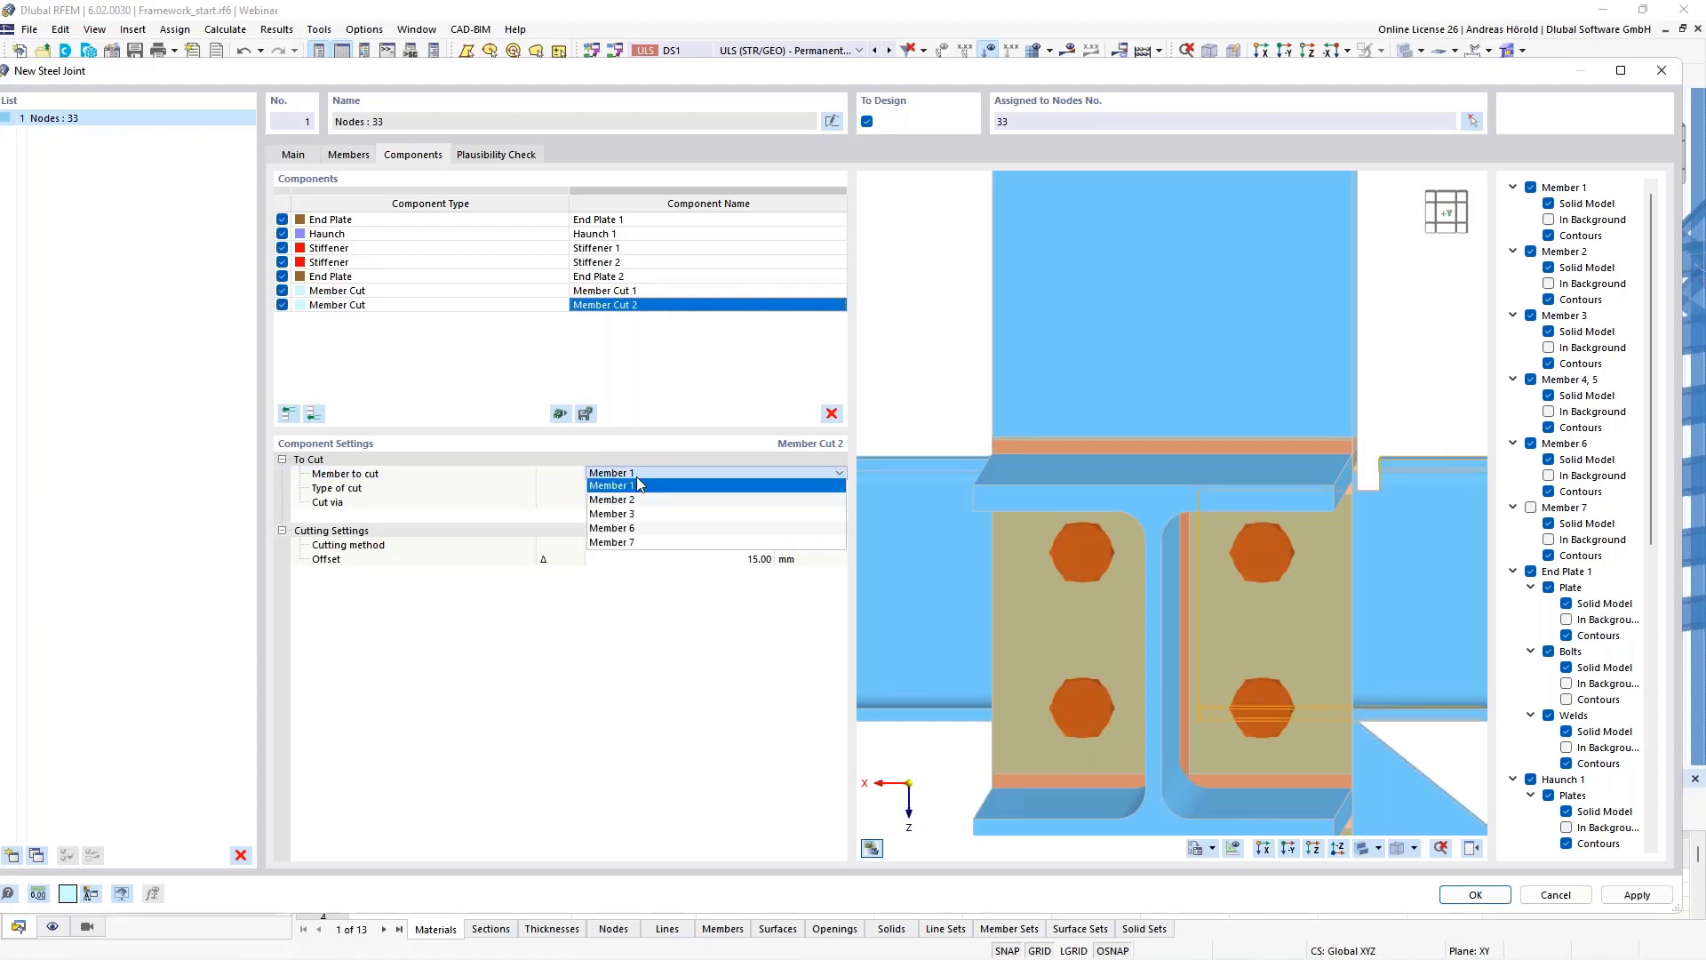
click(639, 529)
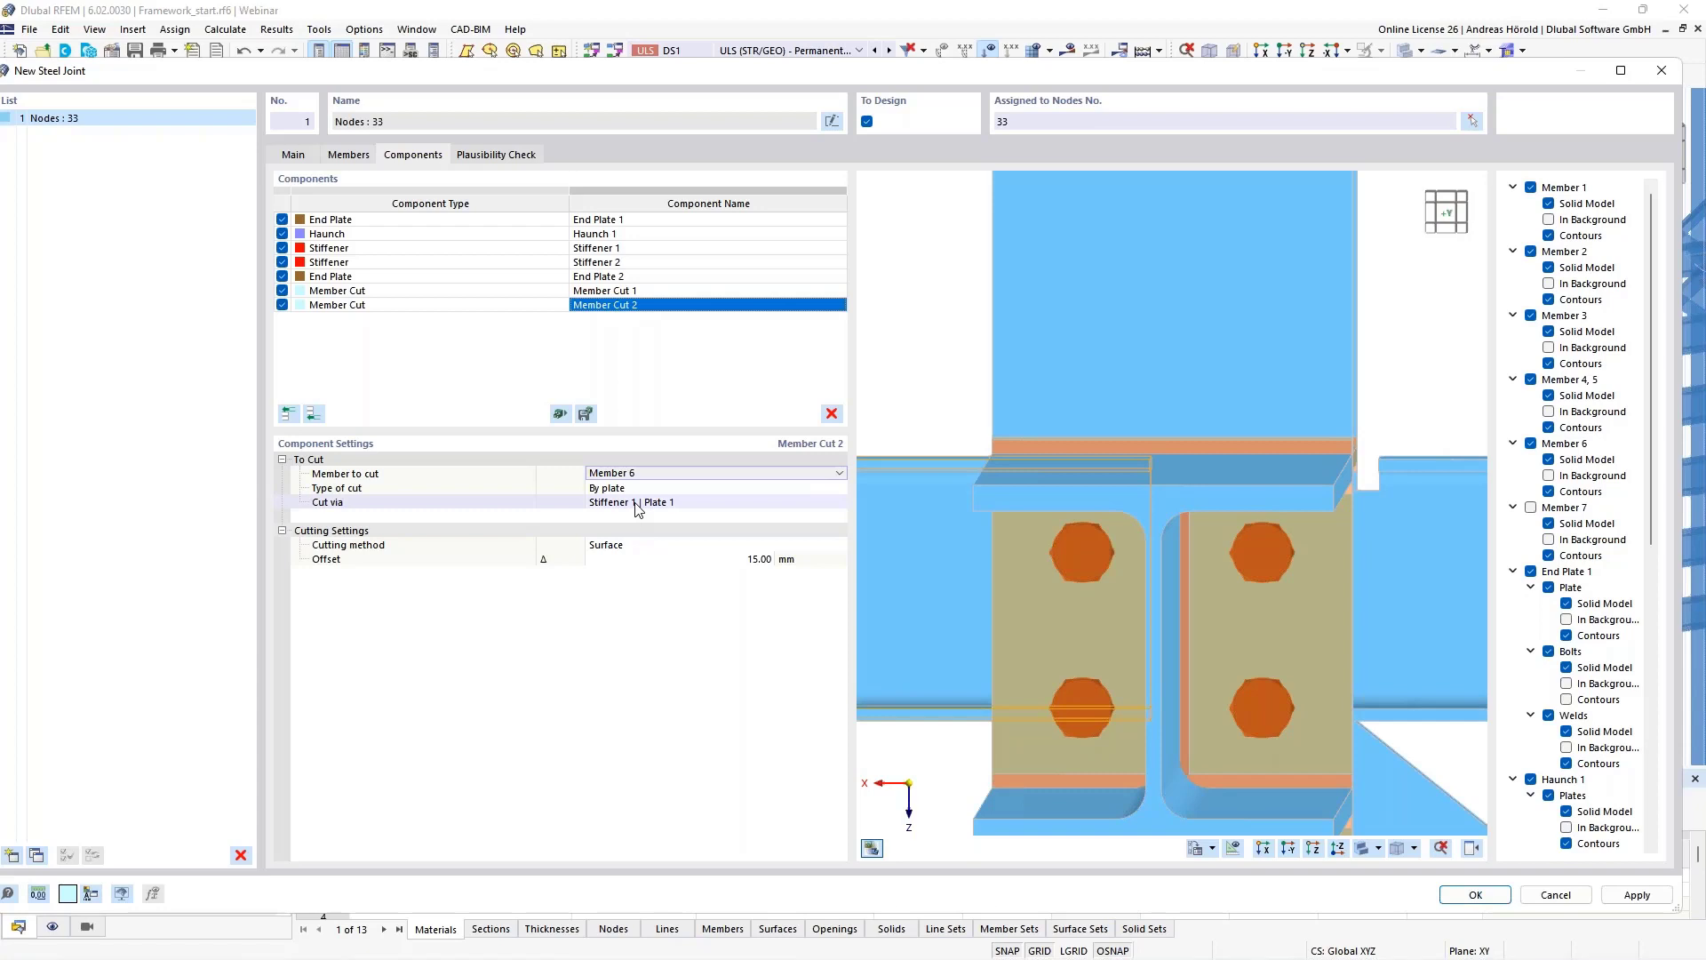
click(636, 505)
click(637, 505)
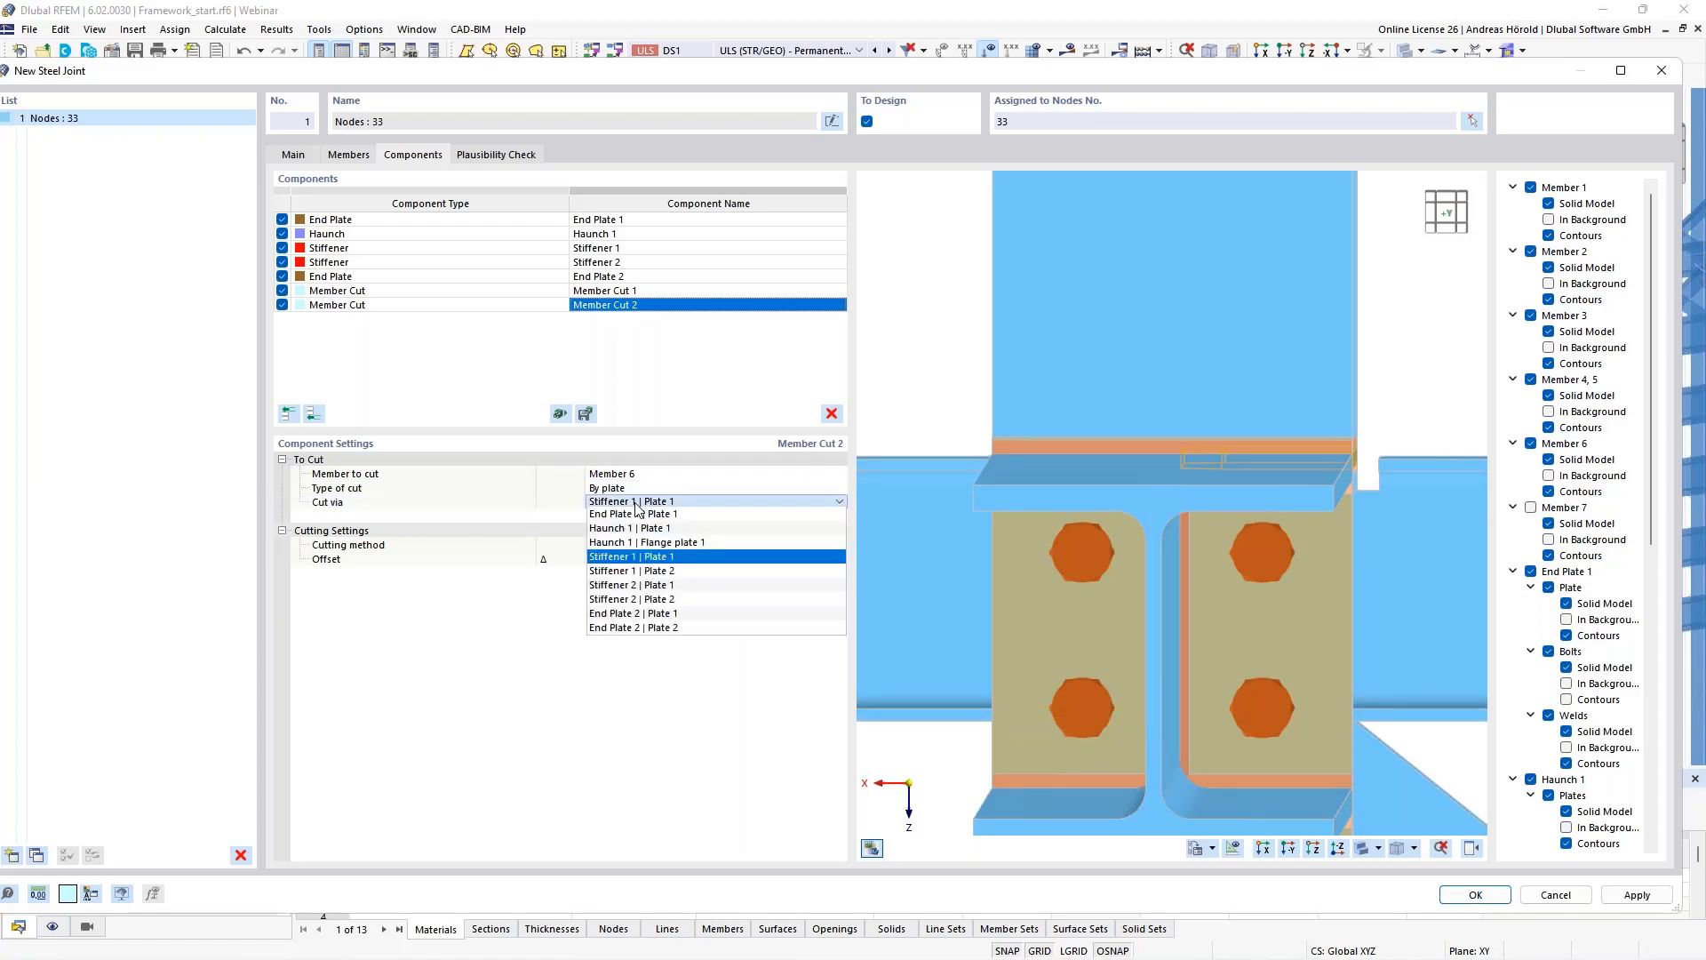
click(645, 575)
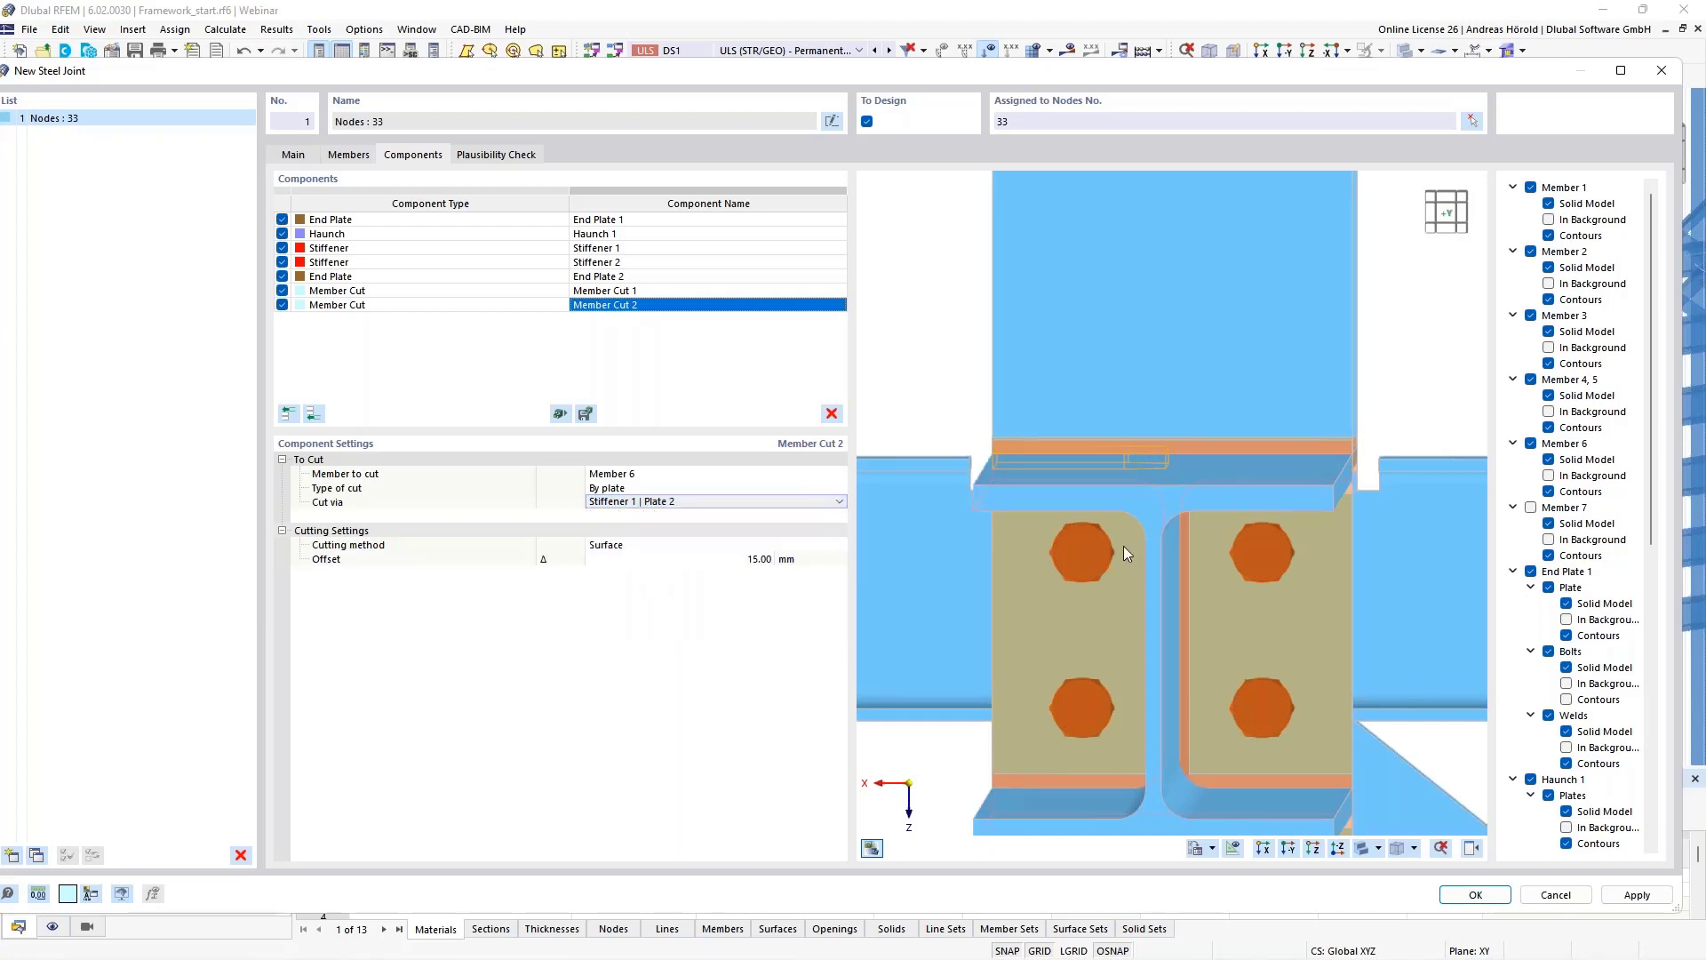
Show Member 7 again in the preview, hide the list of displayed joint parts and reposition the dialog.
ctrl+middle_drag(1105, 602, 1097, 551)
scroll(1081, 526, down, 5)
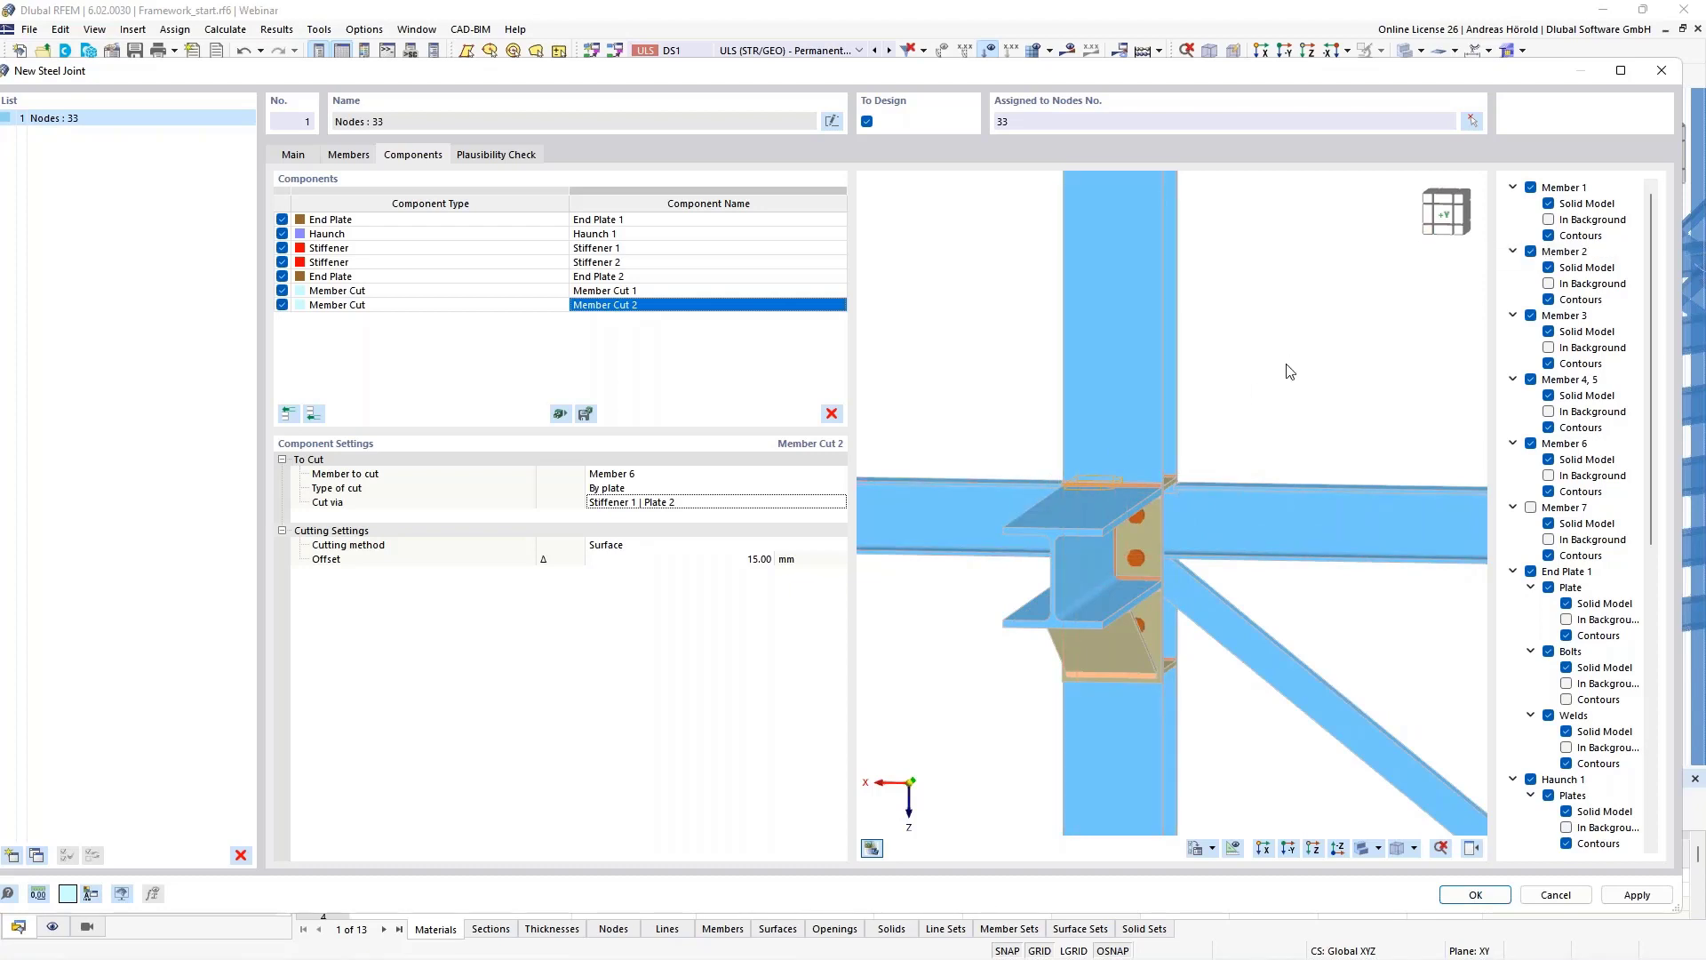
click(1531, 509)
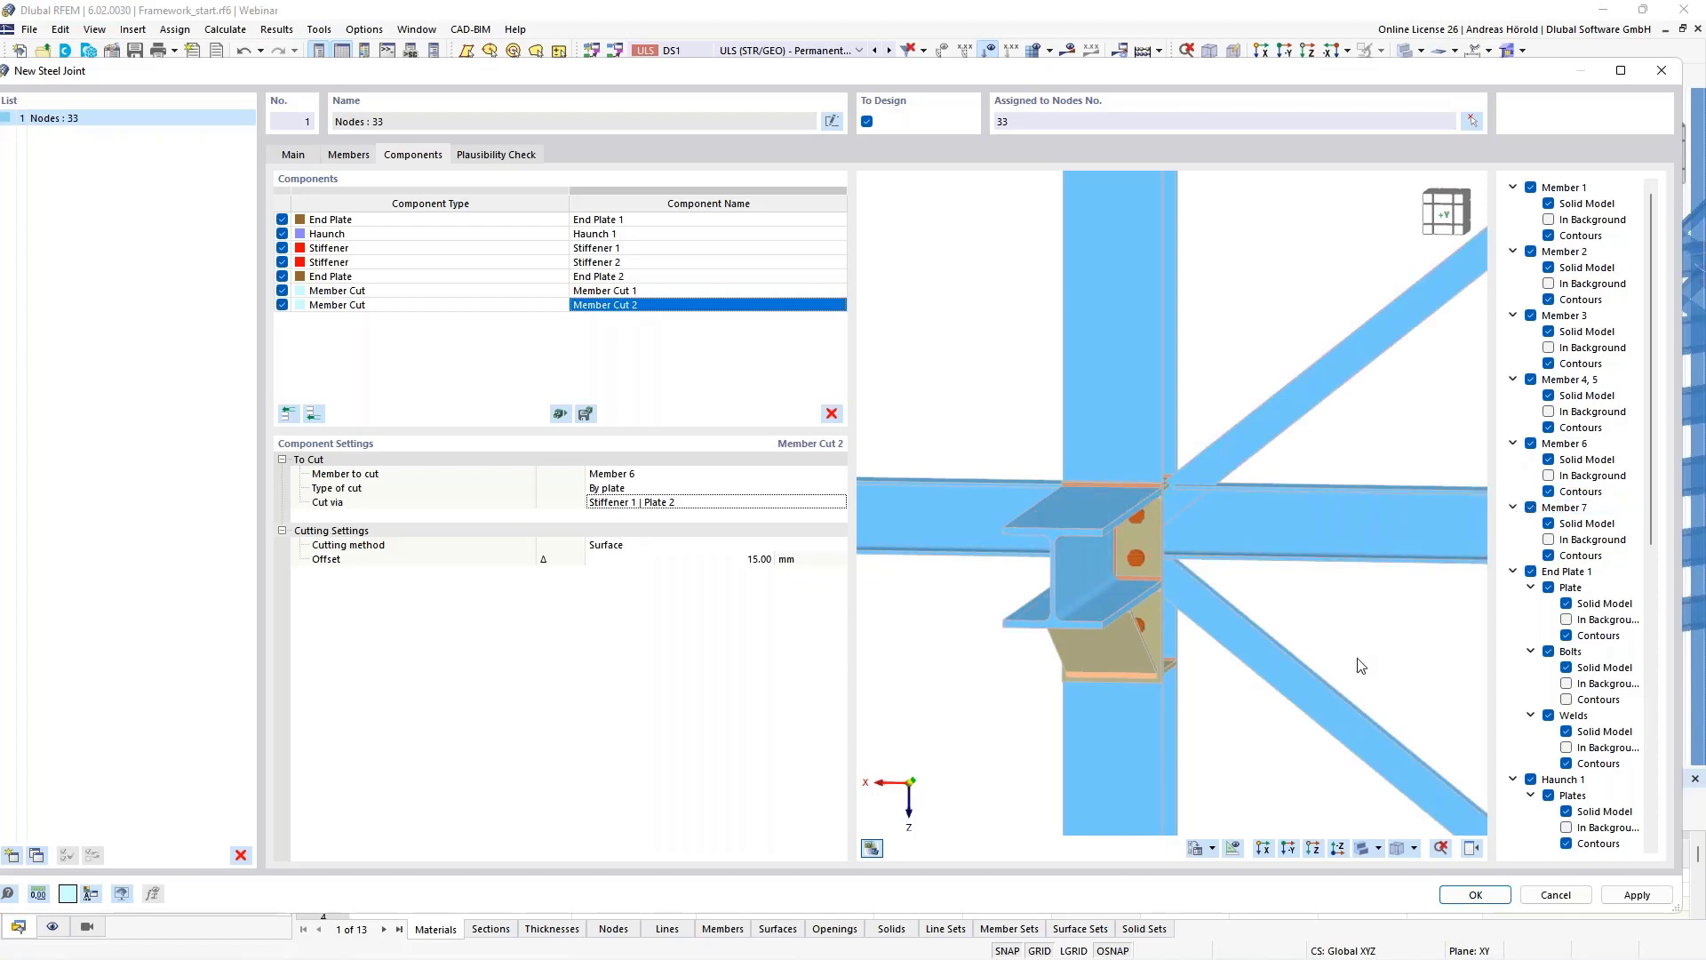
click(1471, 850)
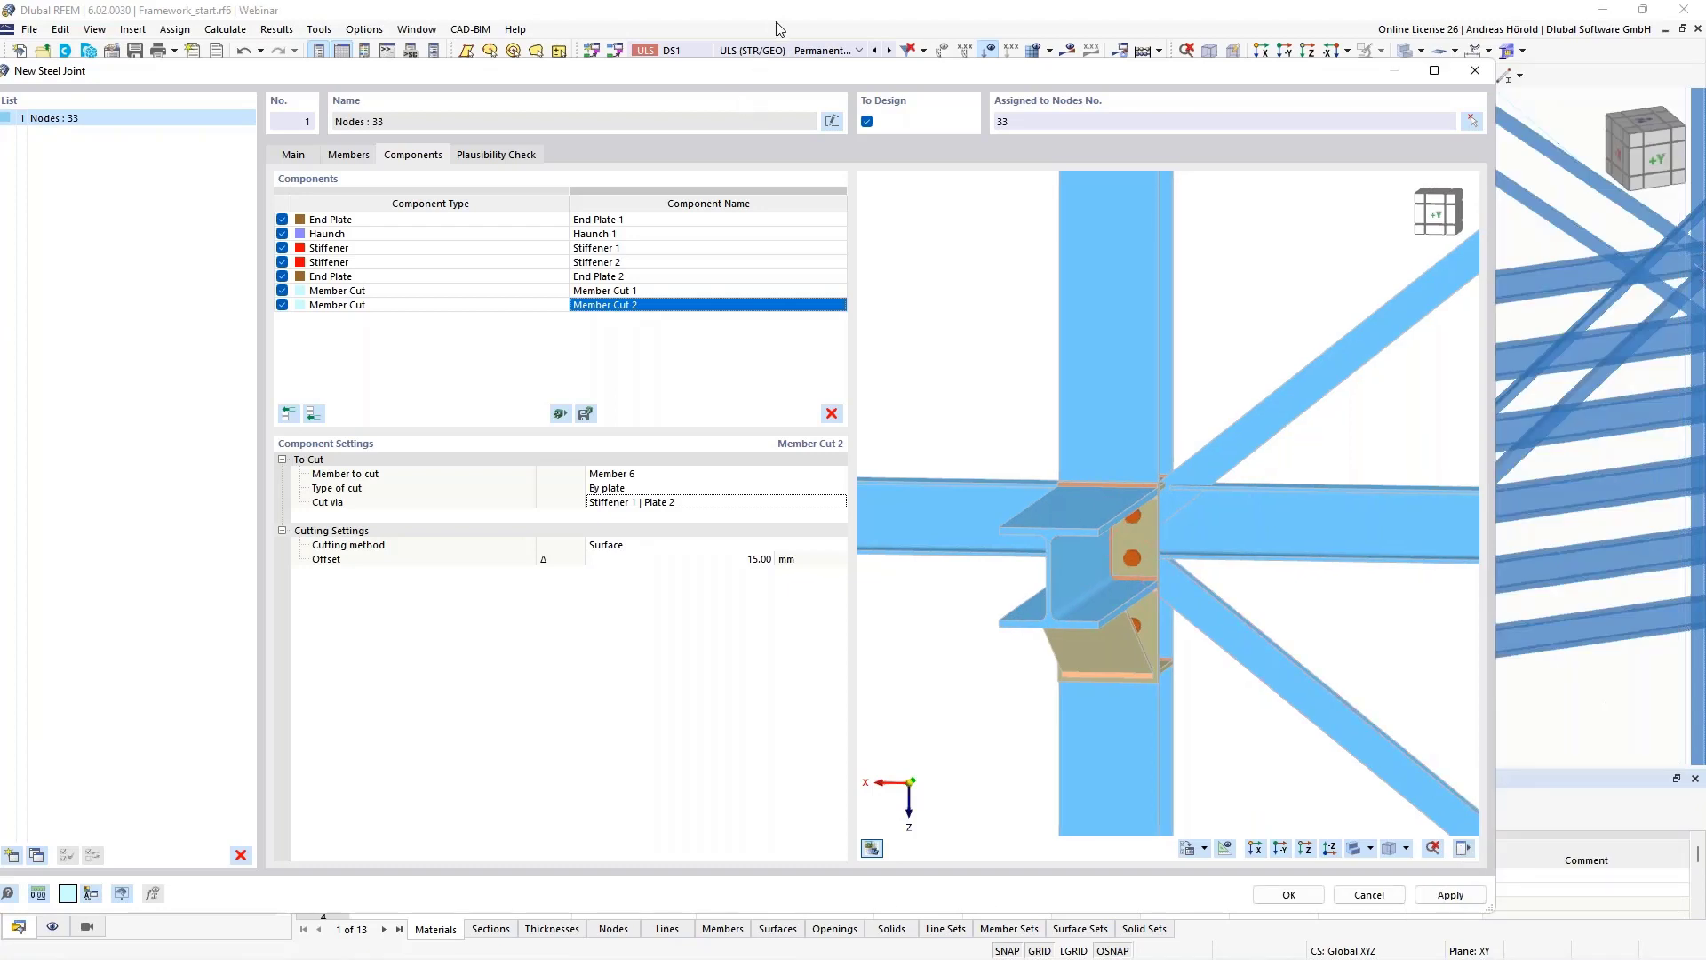
drag(800, 76, 878, 75)
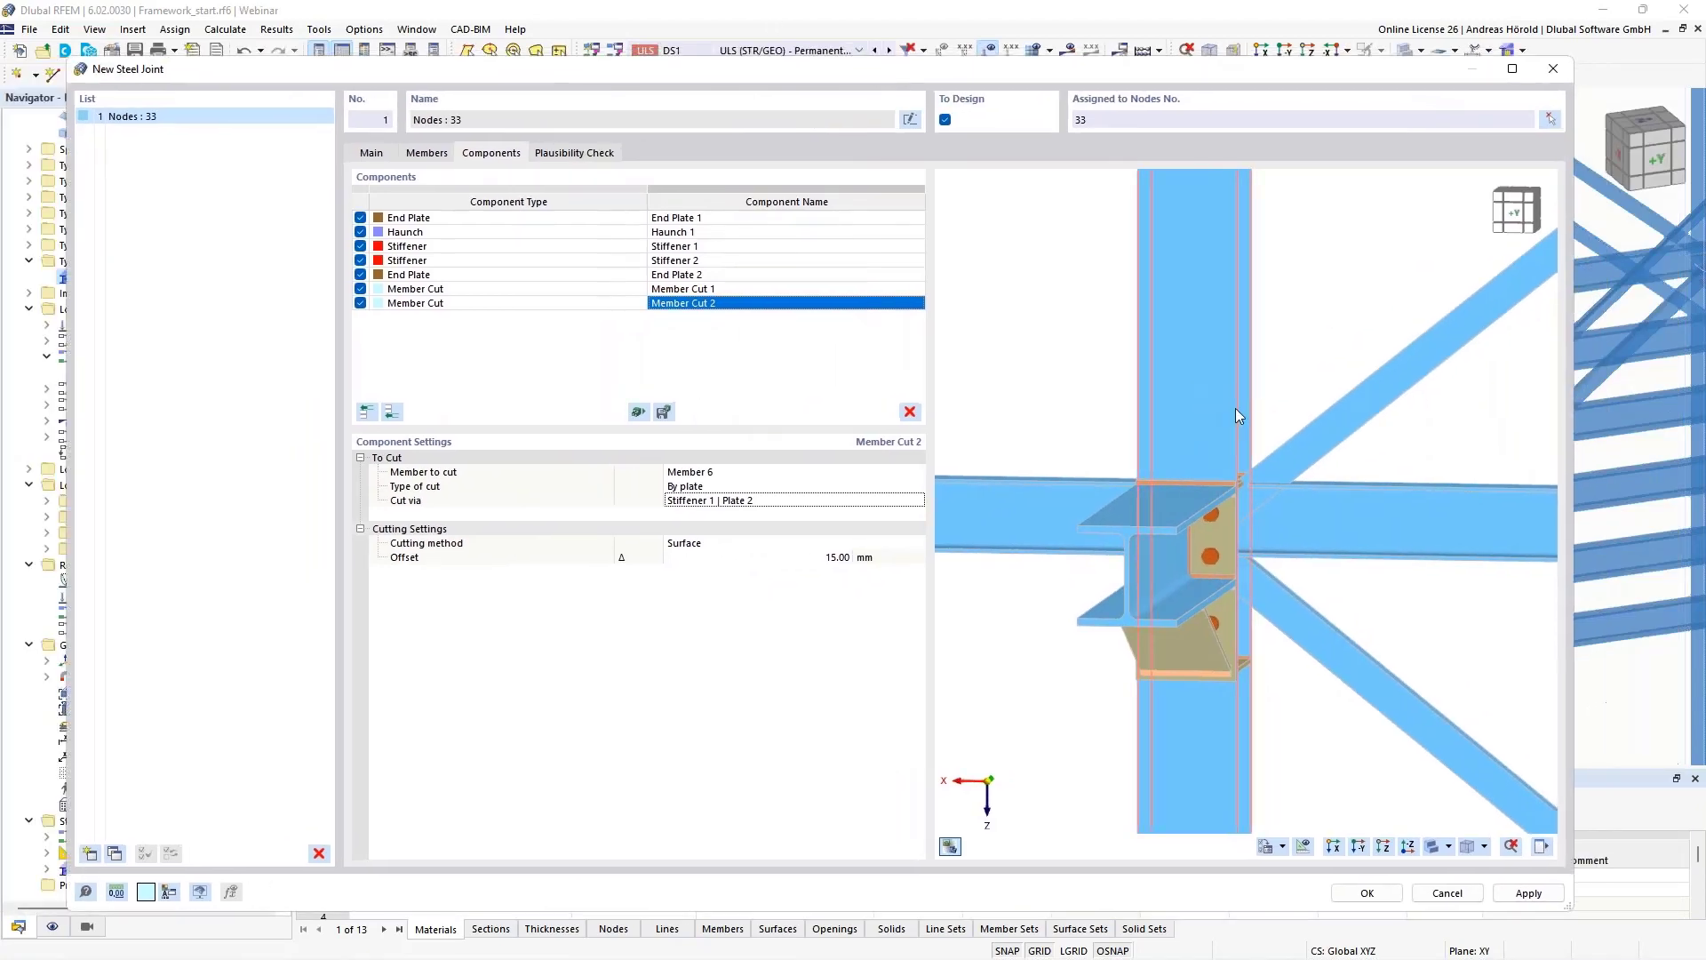
Add a Plate component at the end of the component list and assign it the material 1 - S235.
middle_drag(1212, 418, 1193, 428)
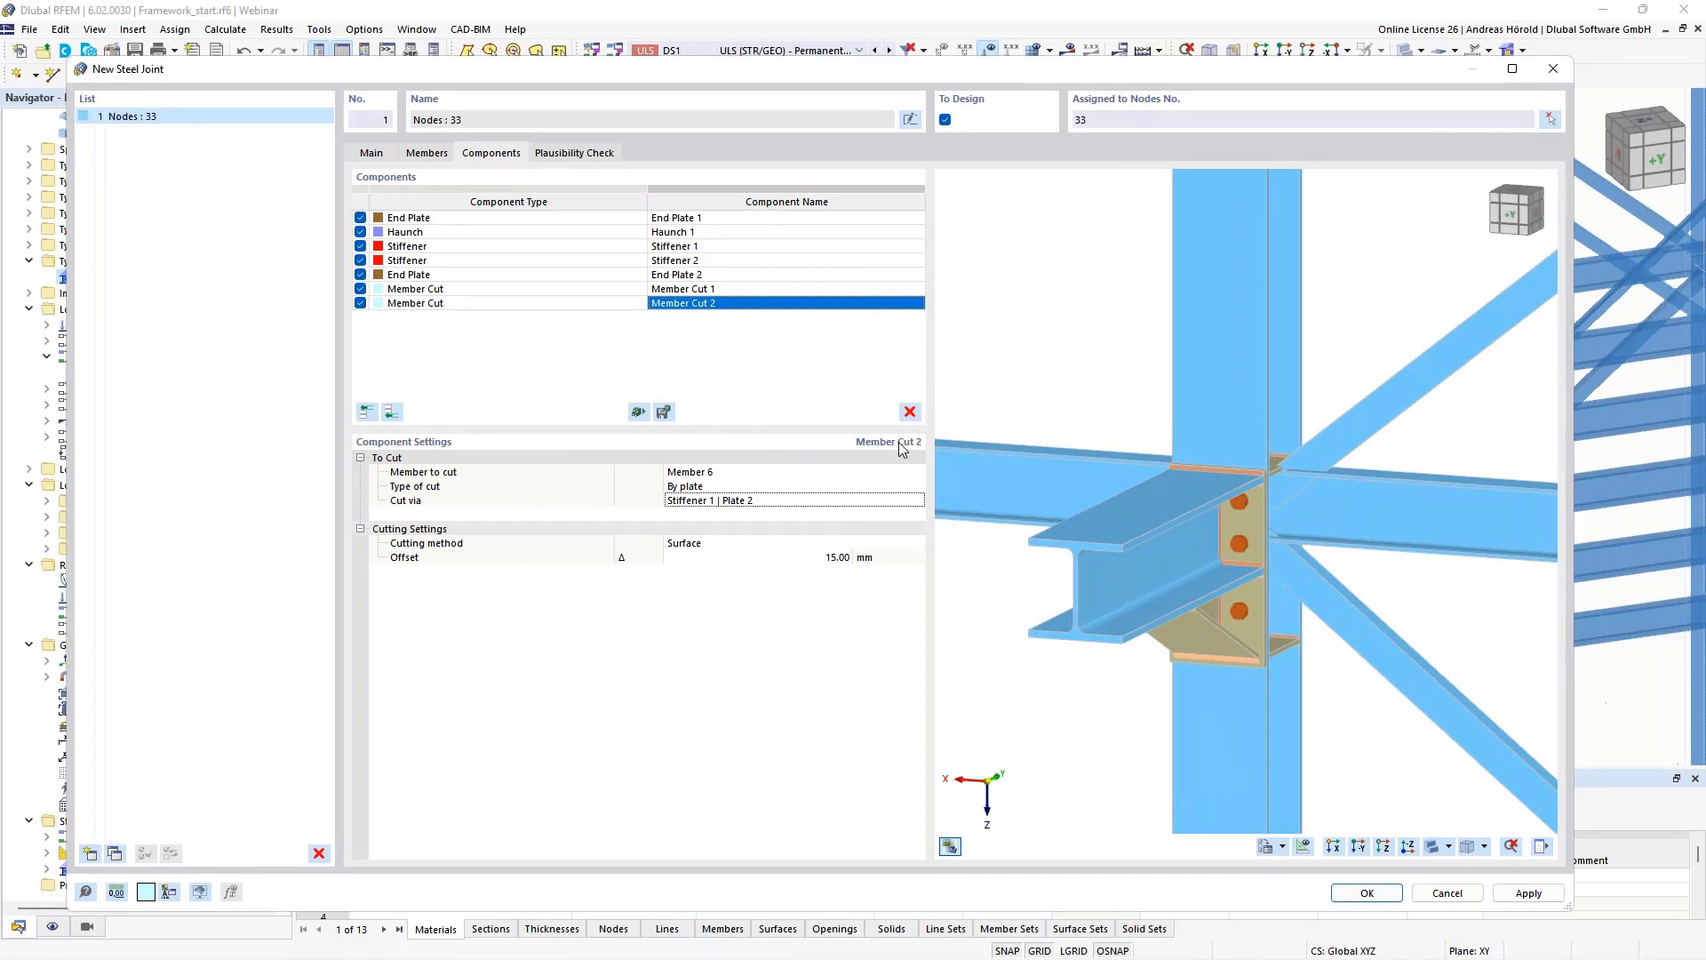
scroll(1335, 451, up, 4)
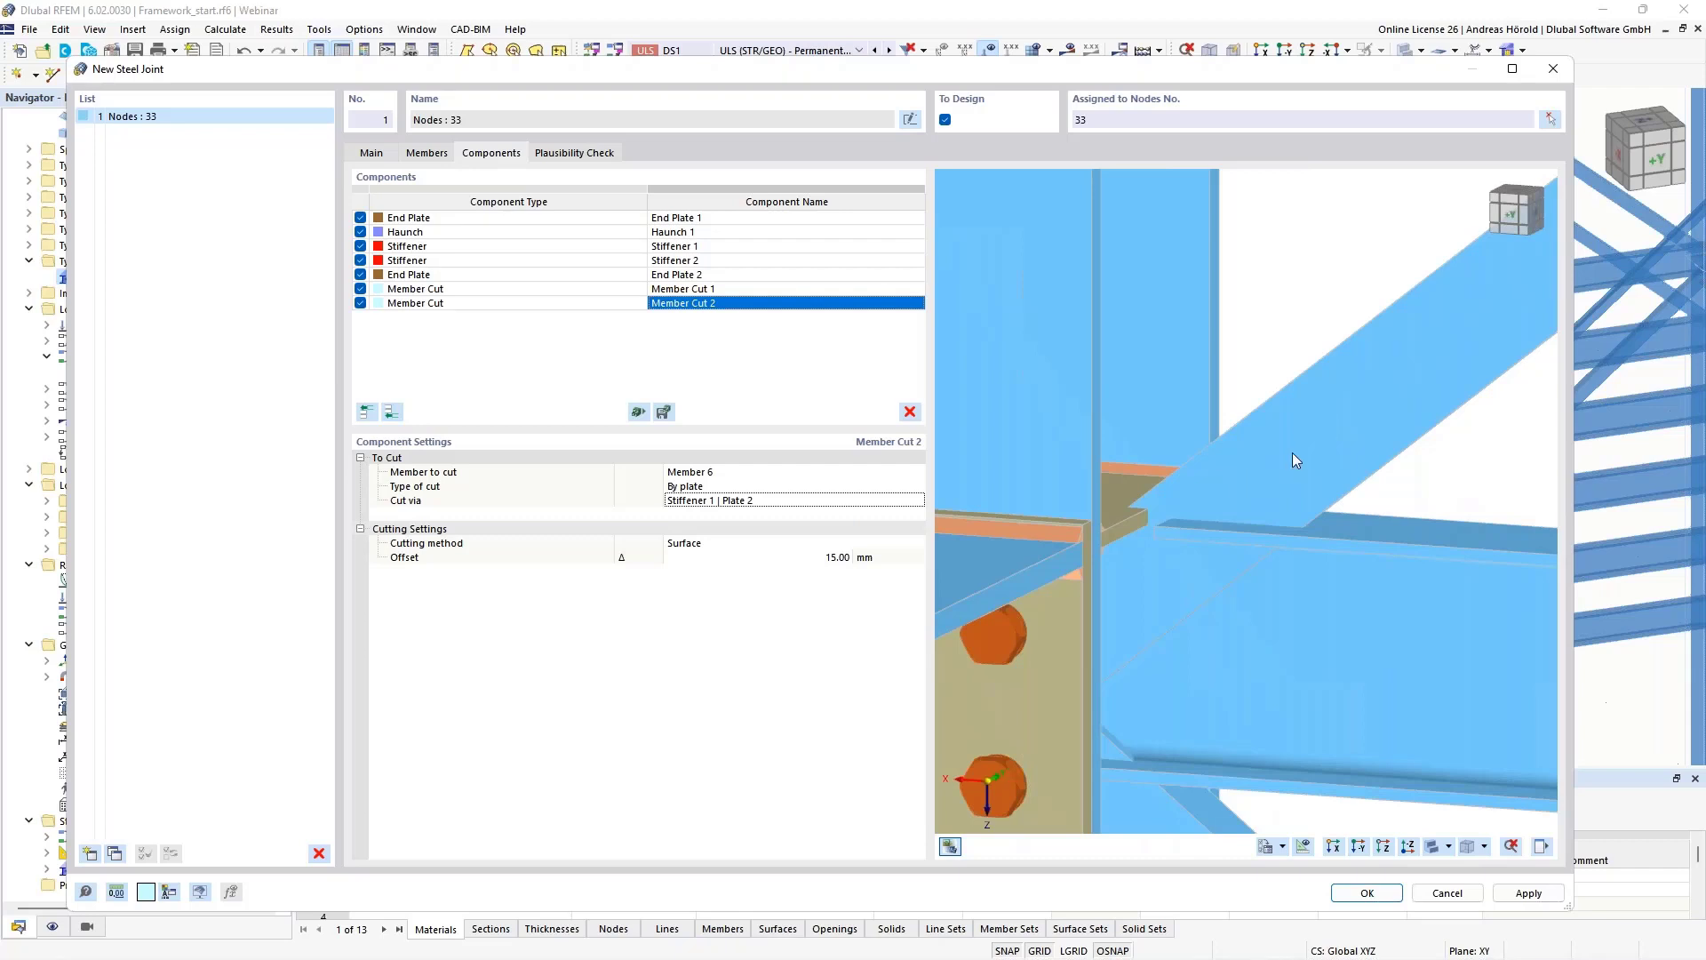
scroll(1293, 452, down, 2)
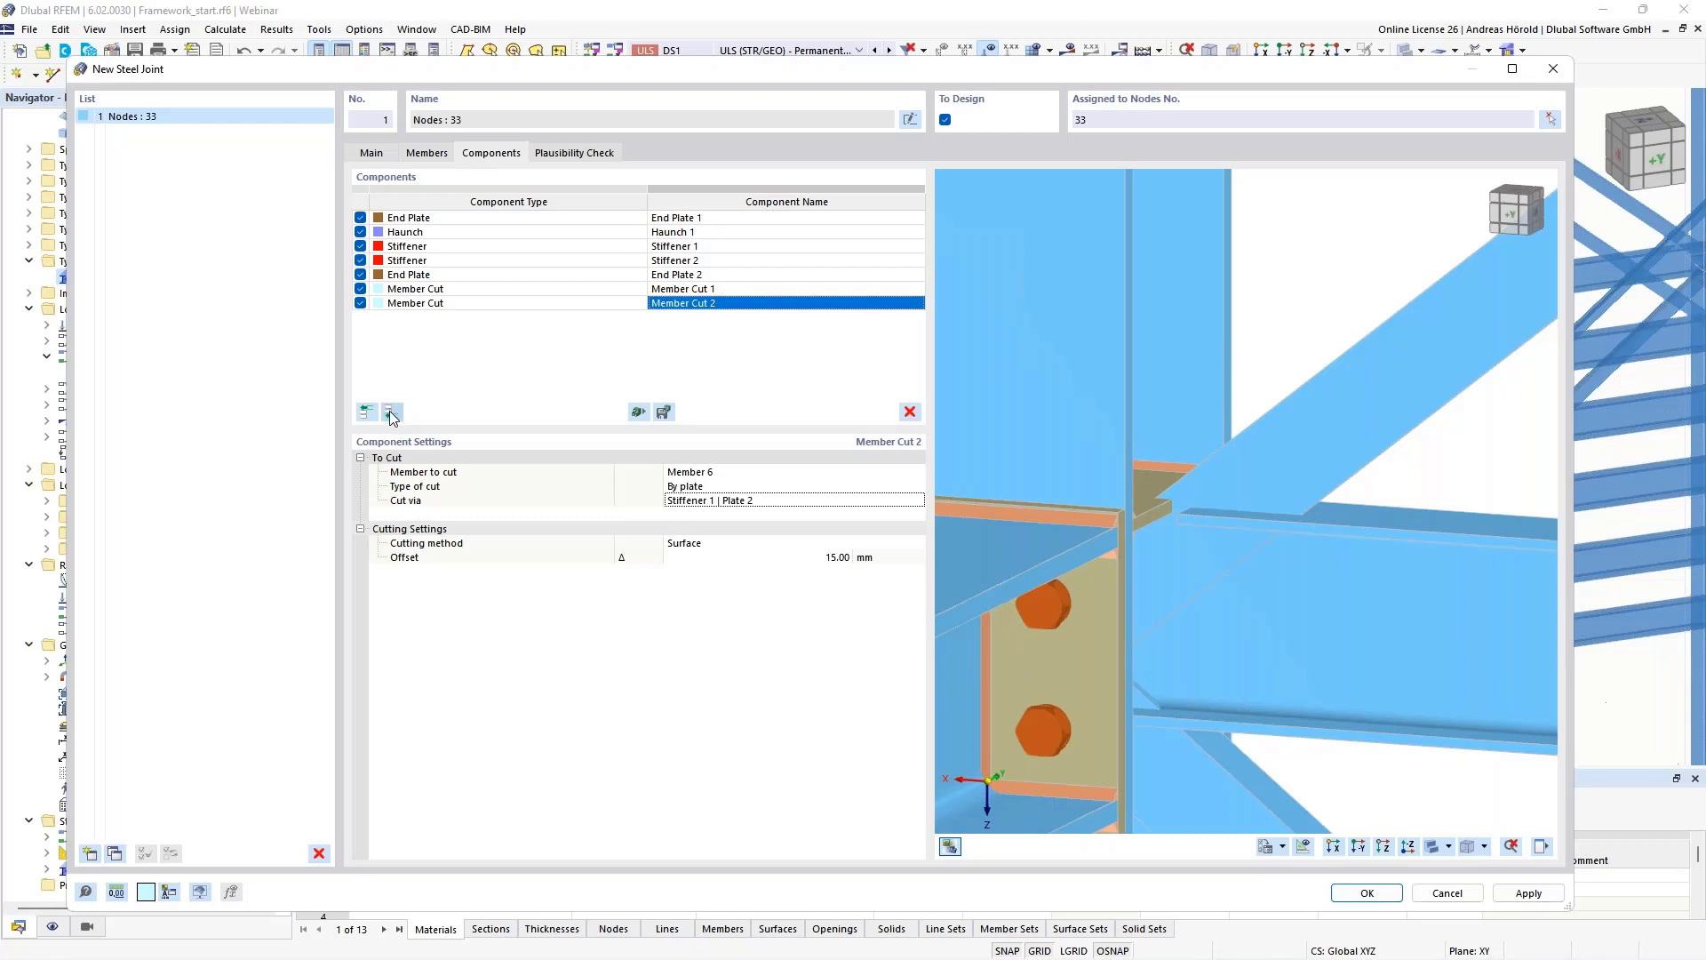
click(391, 413)
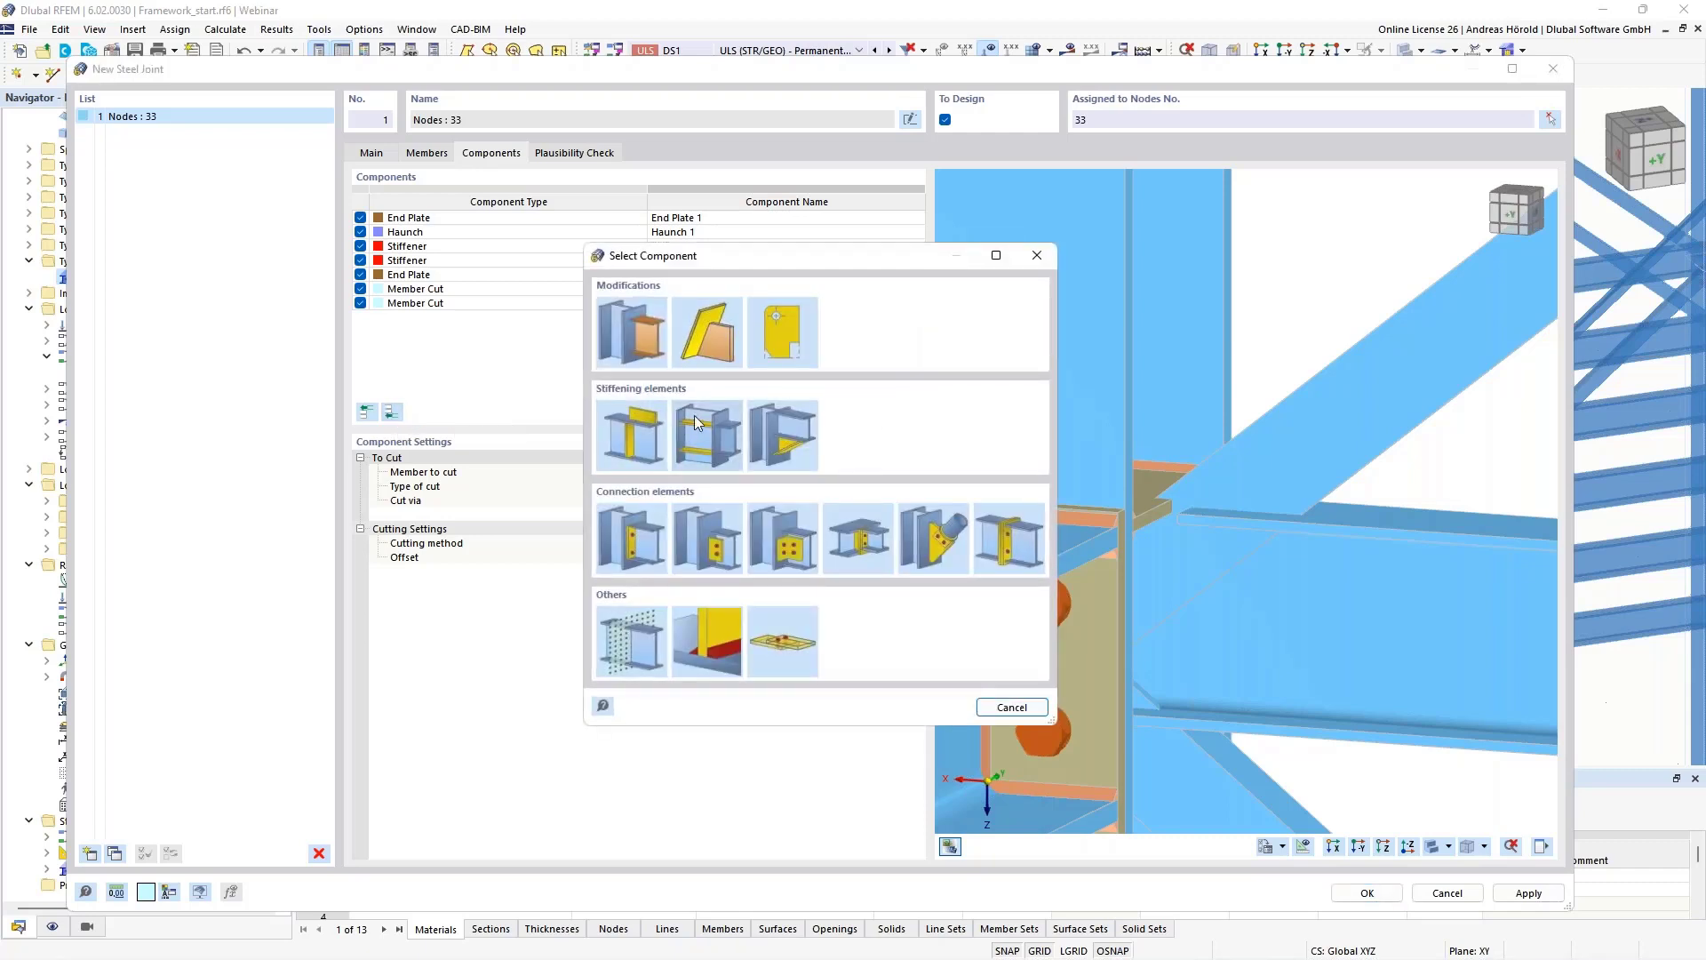
click(628, 421)
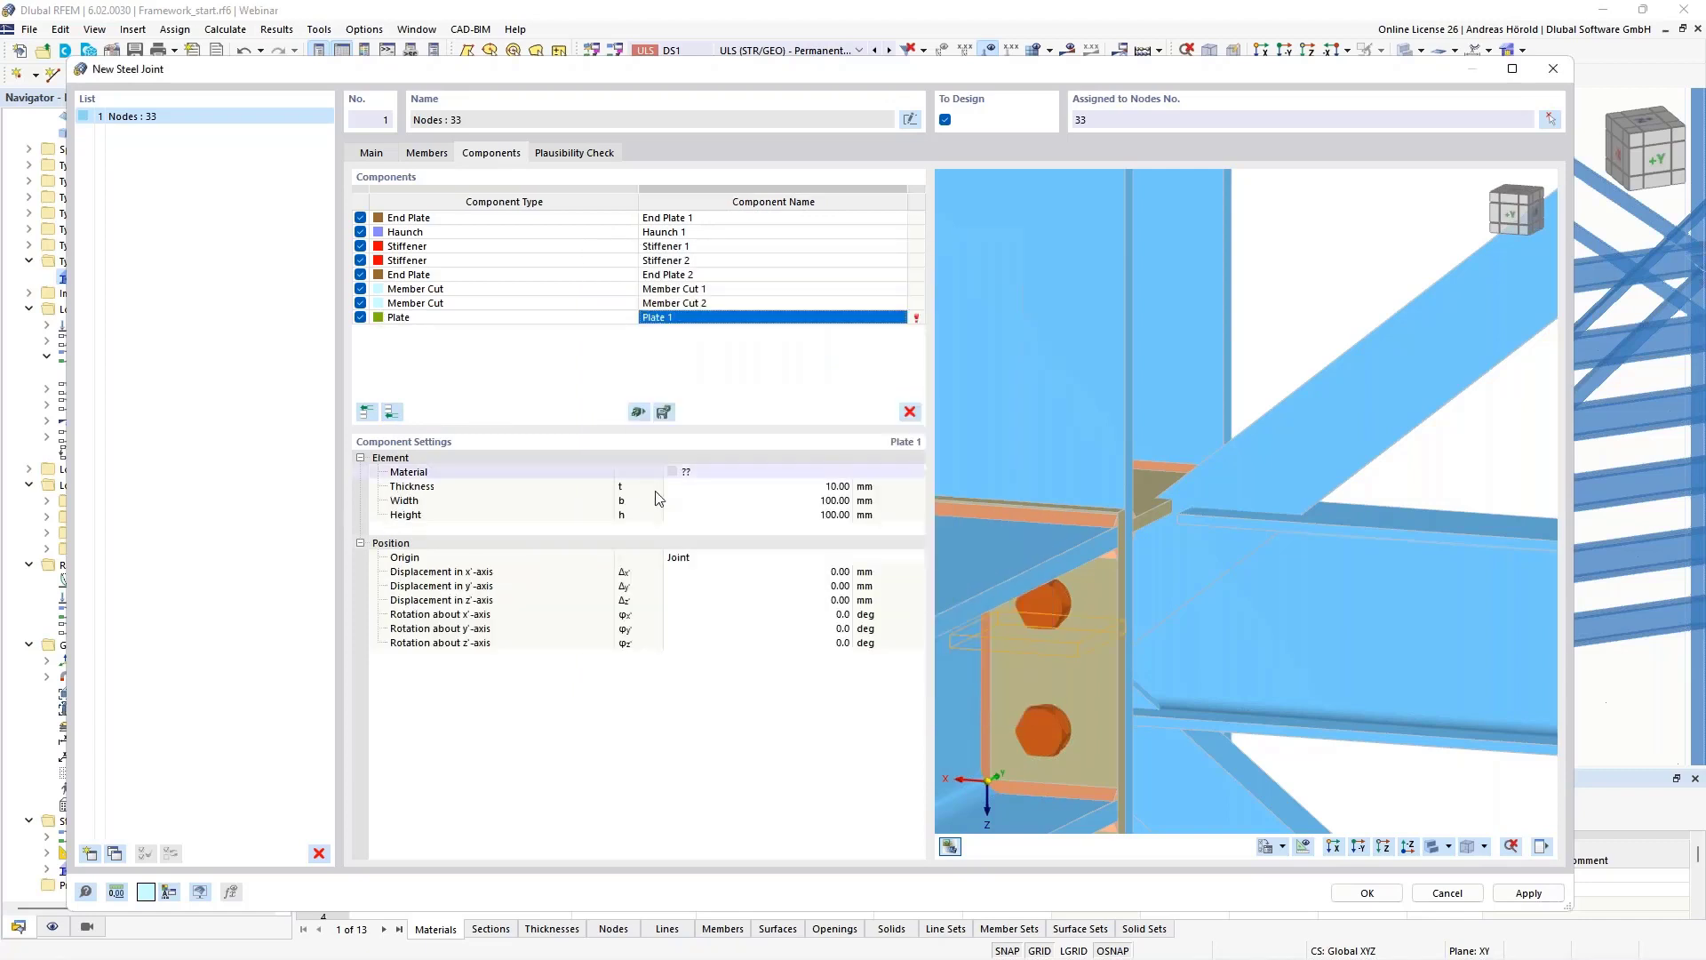
click(738, 472)
click(743, 471)
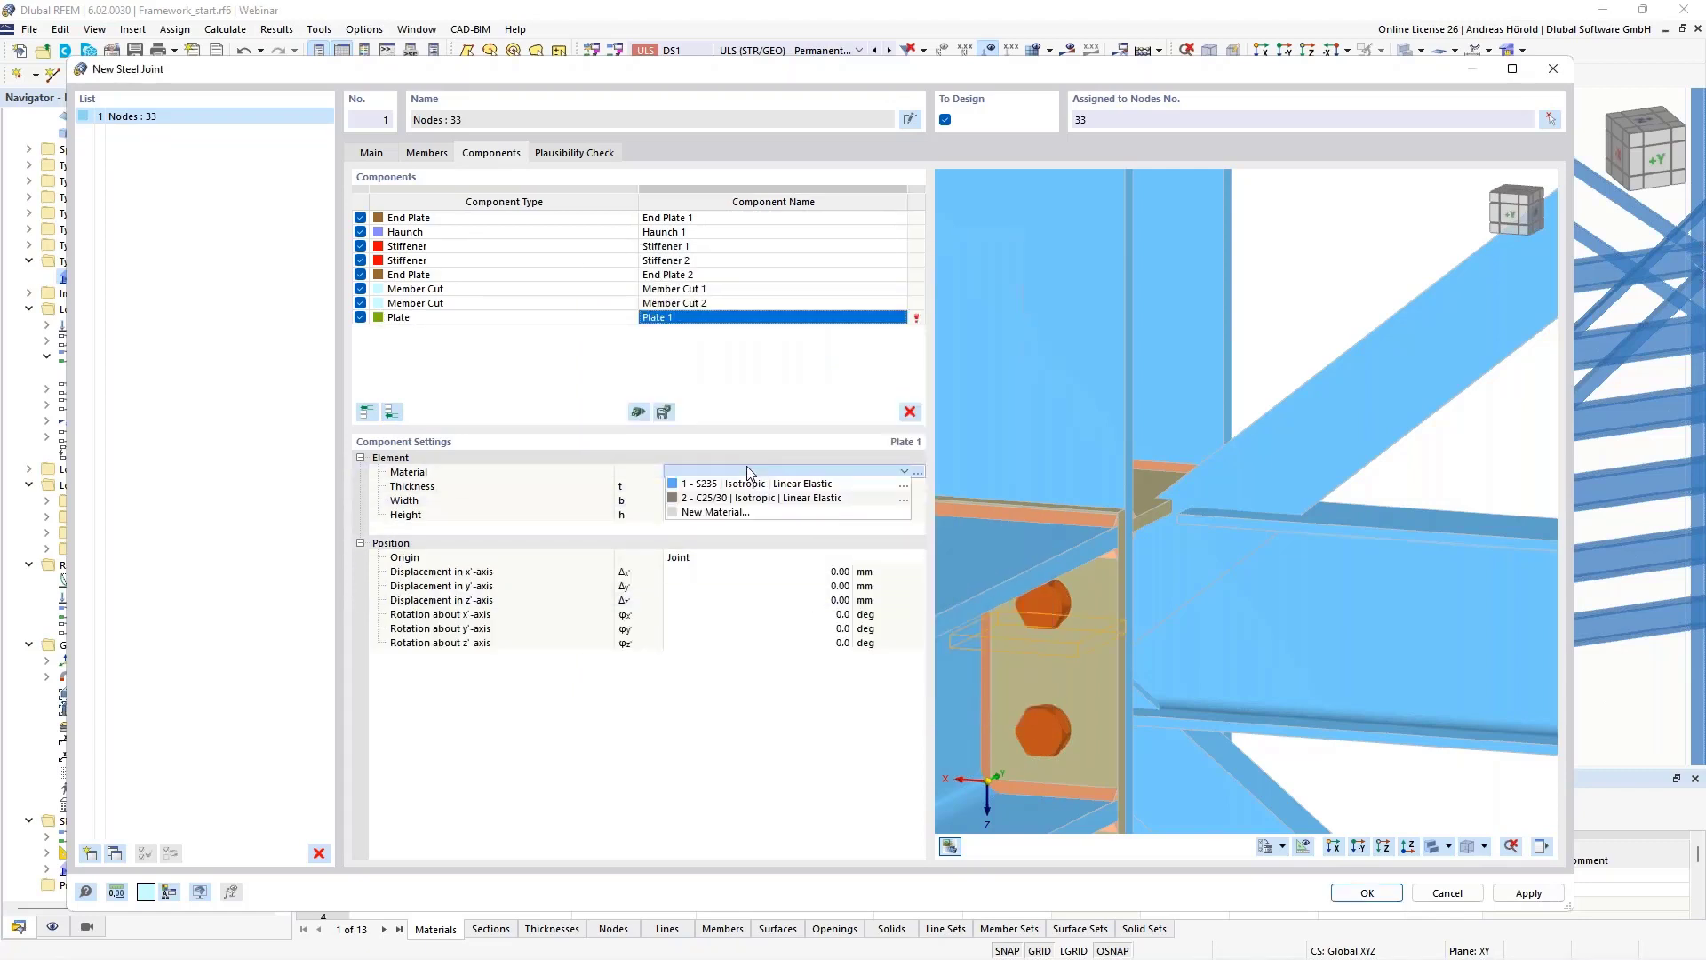
click(760, 484)
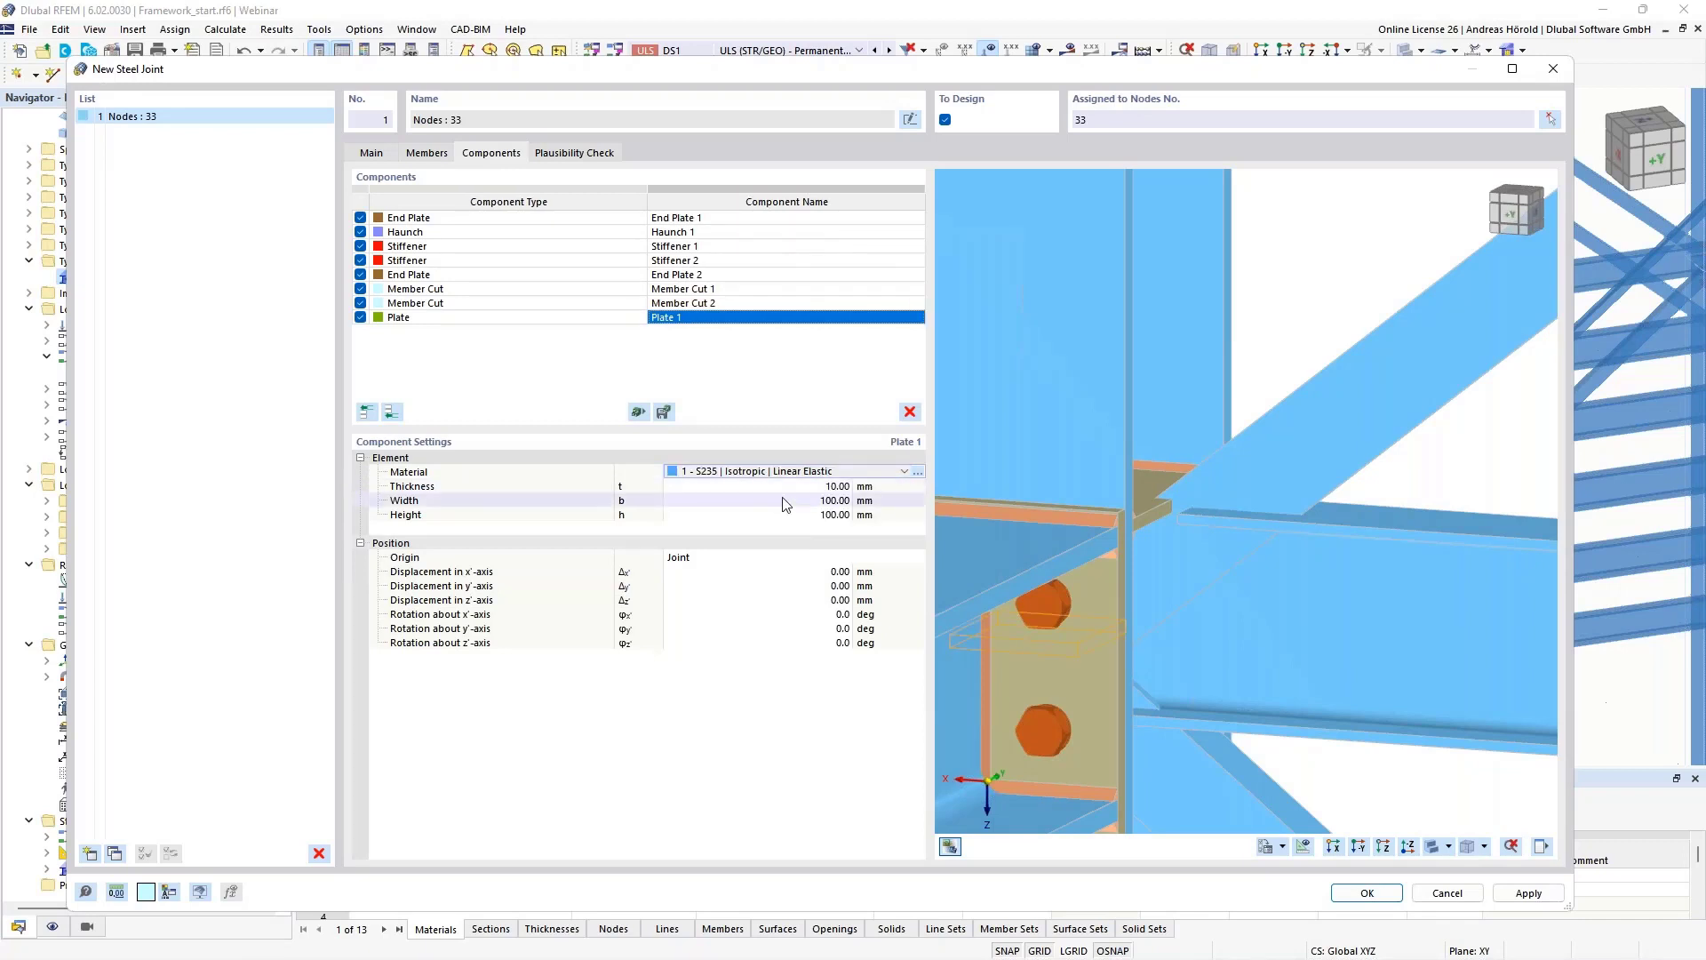
Set the thickness of Plate 1 to 8 mm and its width to 250 mm.
click(836, 486)
text(8)
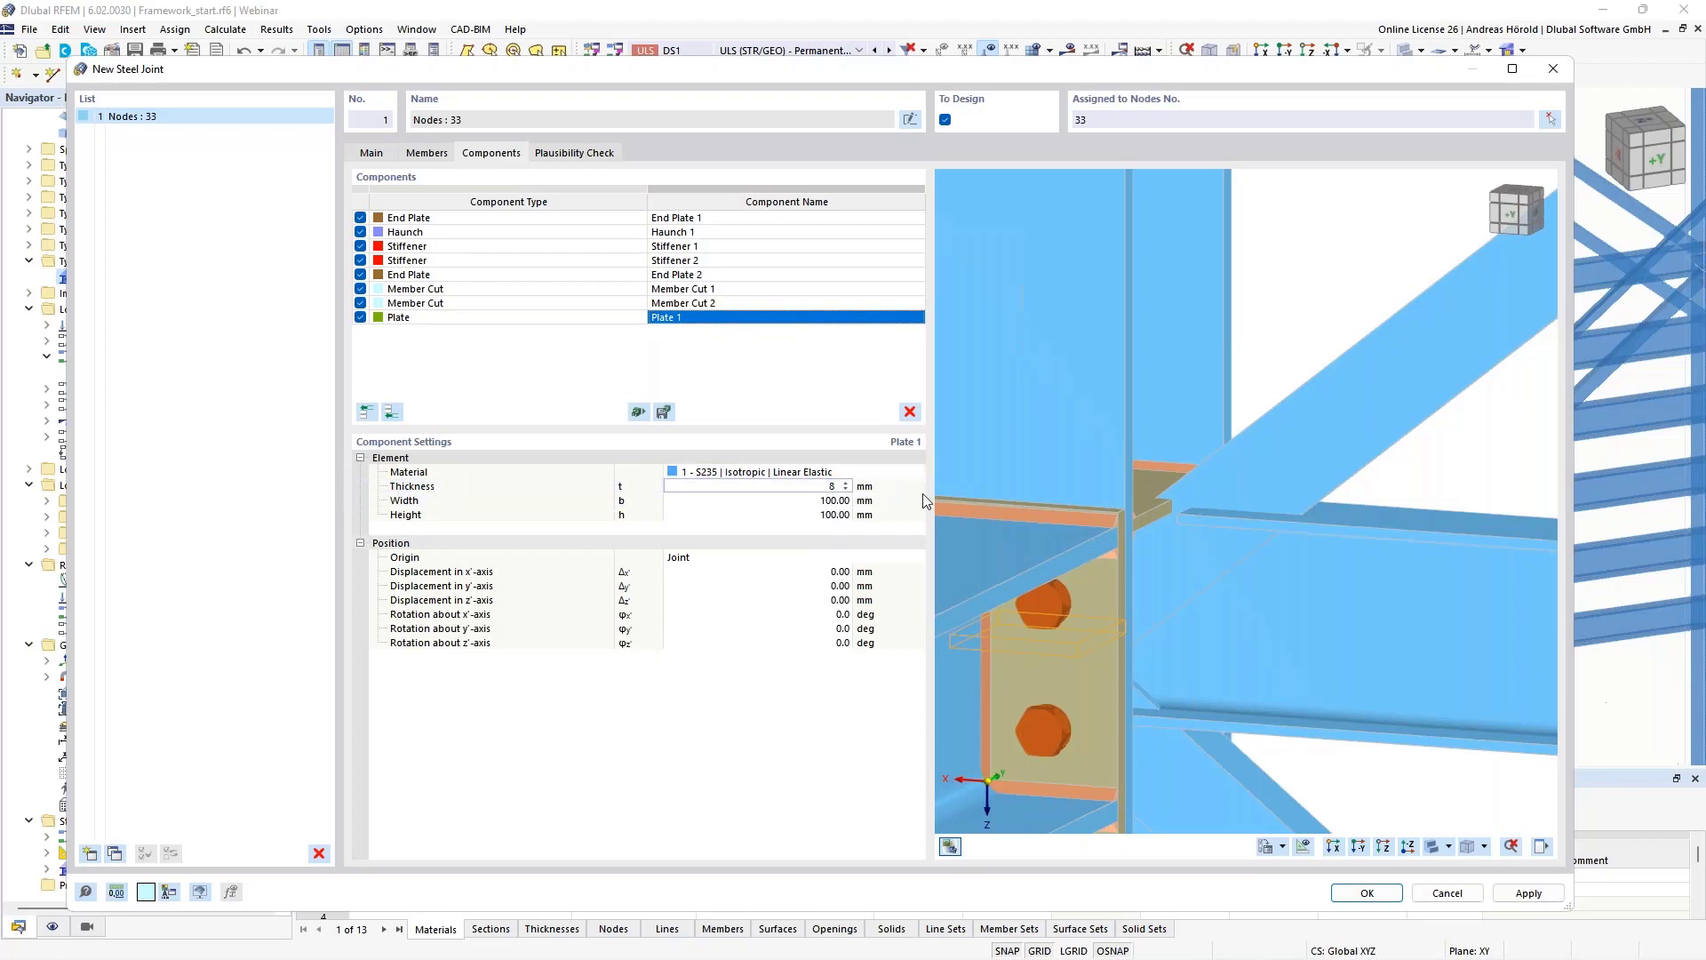
click(829, 502)
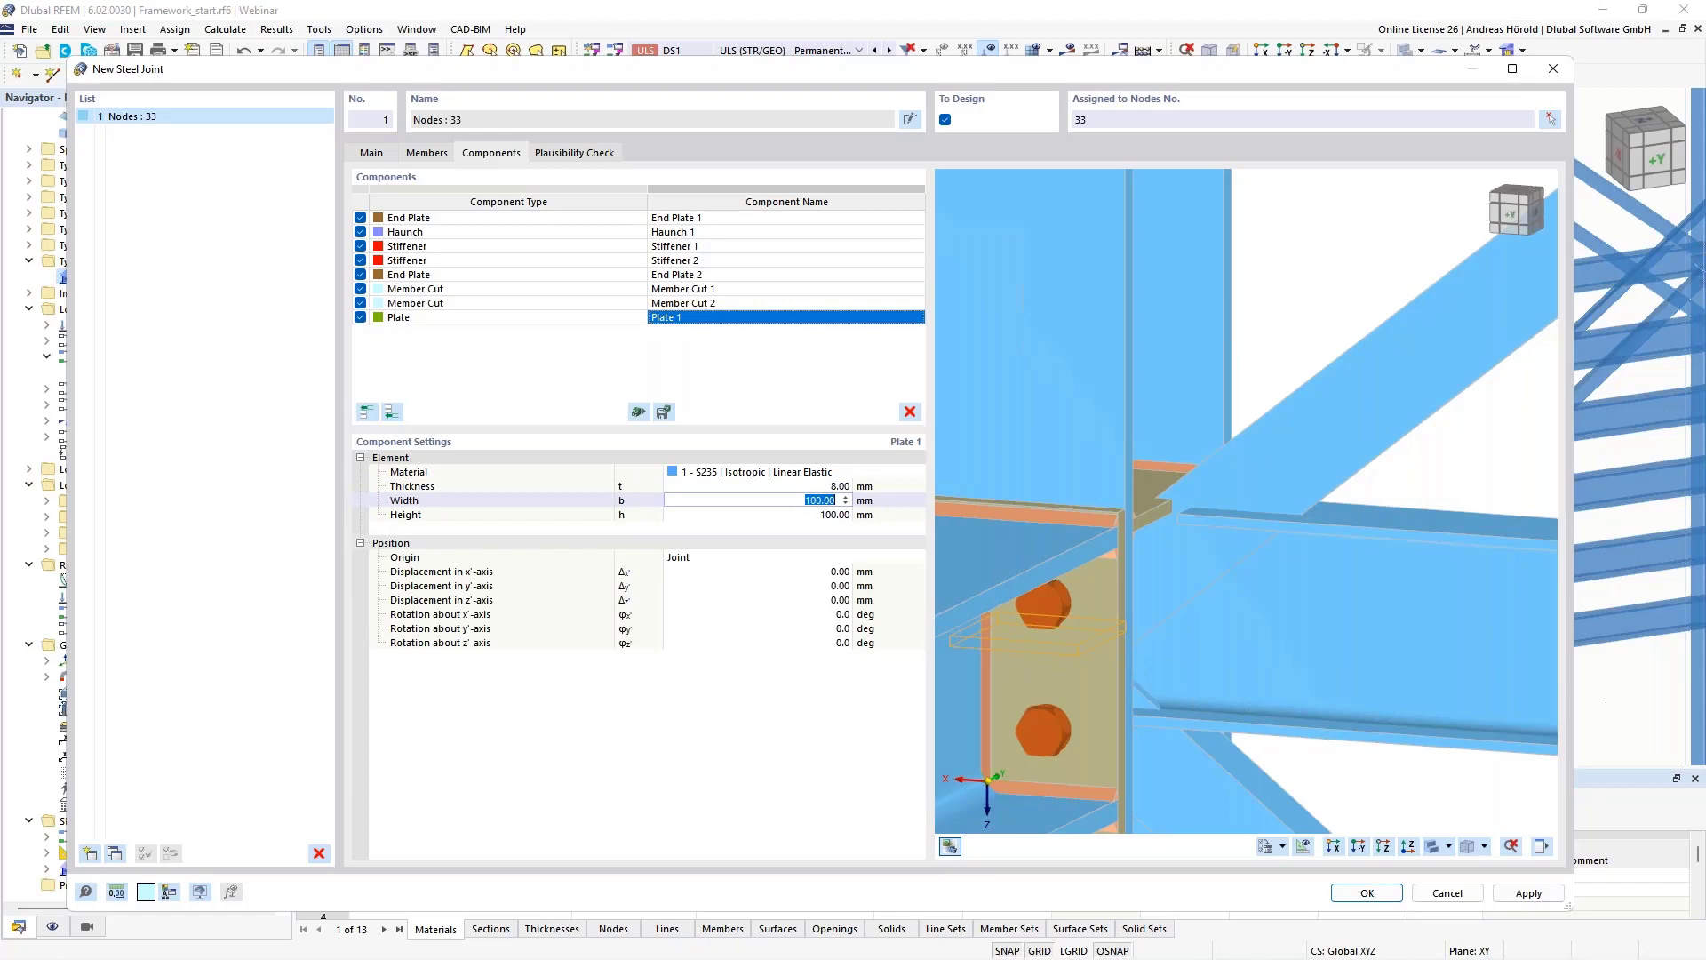
text(250)
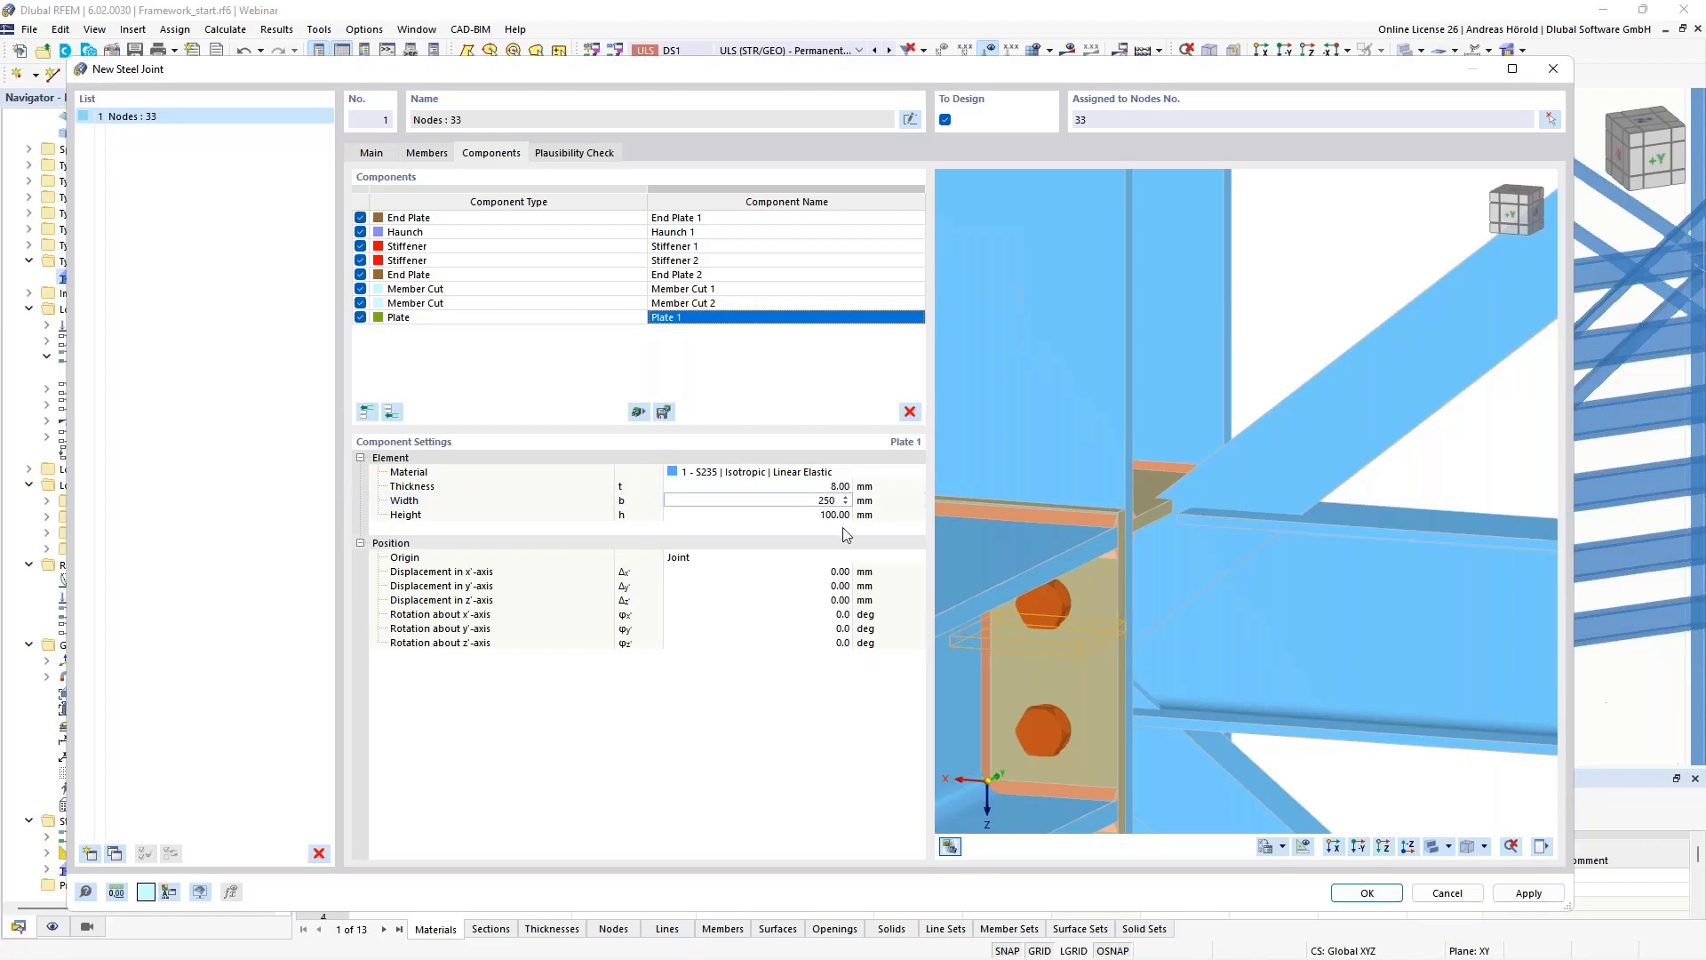
Set Plate 1's height to 170 mm and its origin to Member Plate, Member 7 | Leg 1.
click(840, 515)
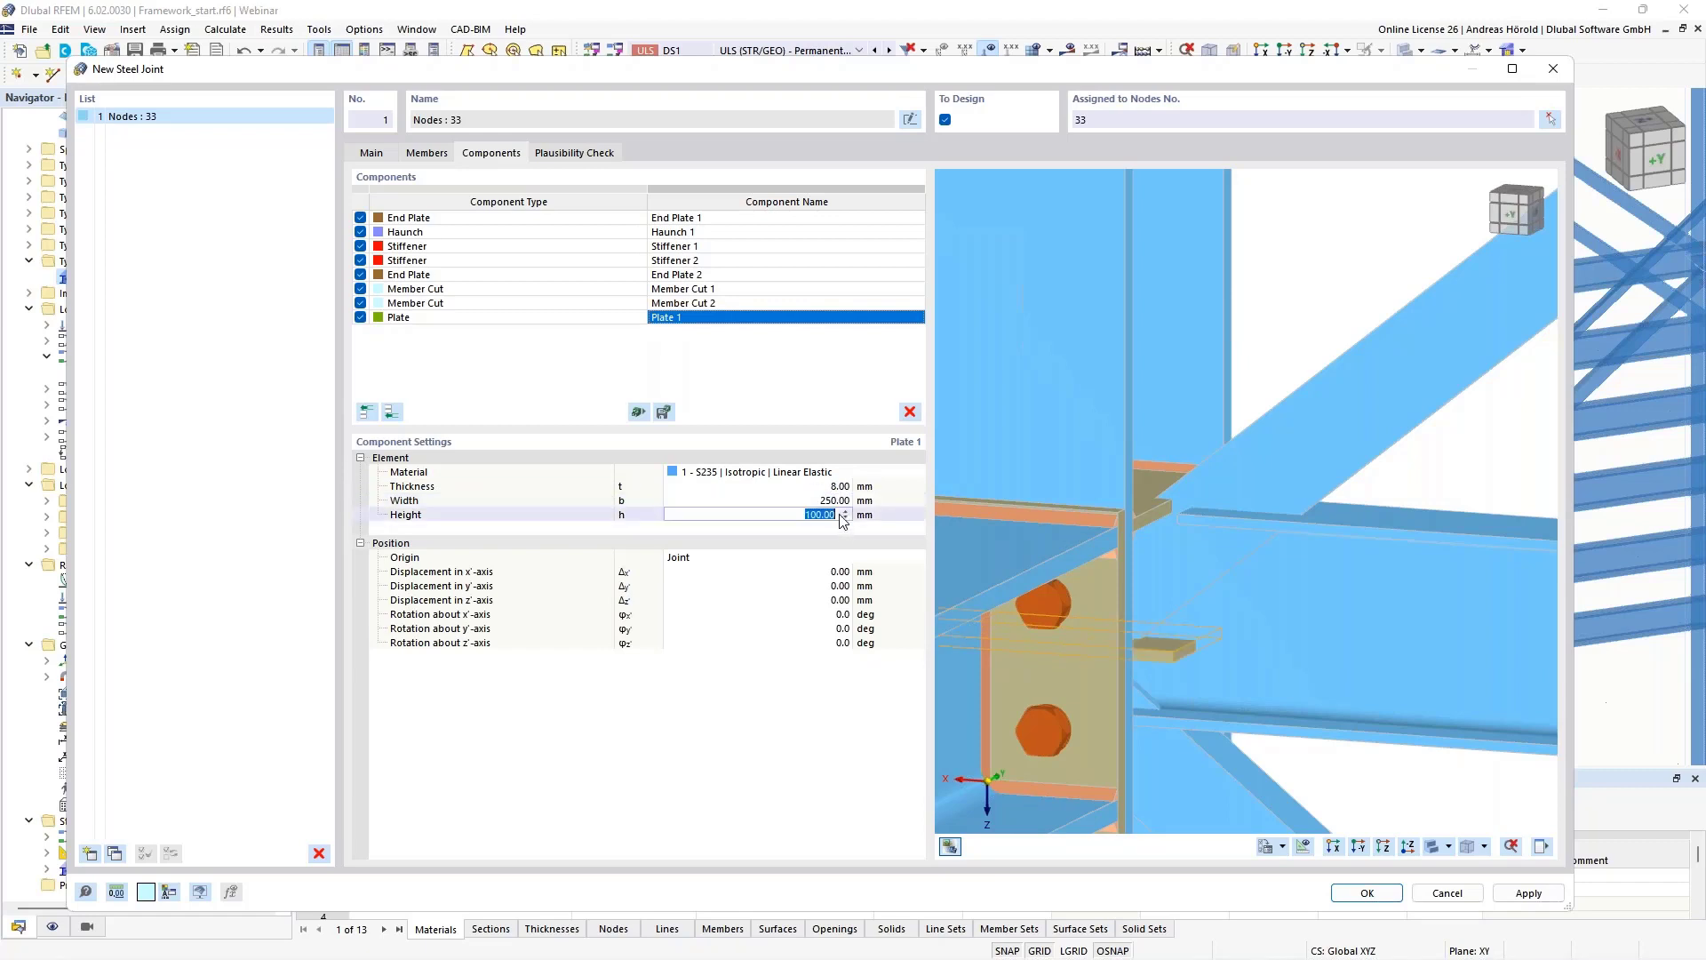
text(170)
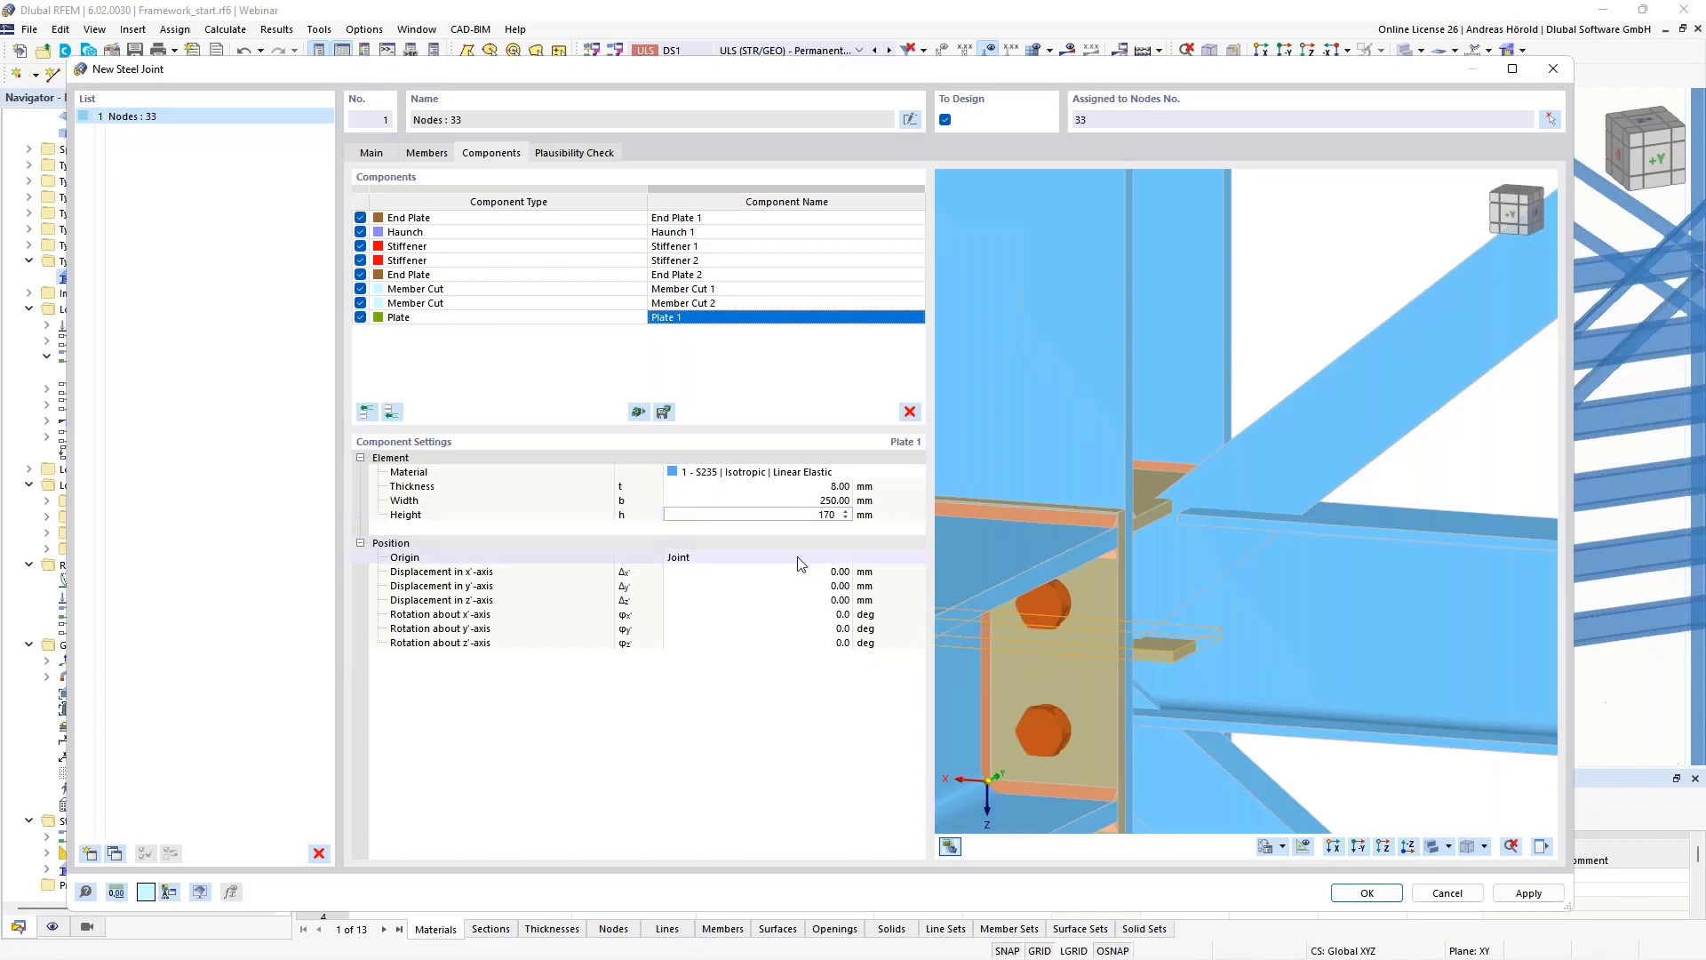
click(797, 558)
click(785, 557)
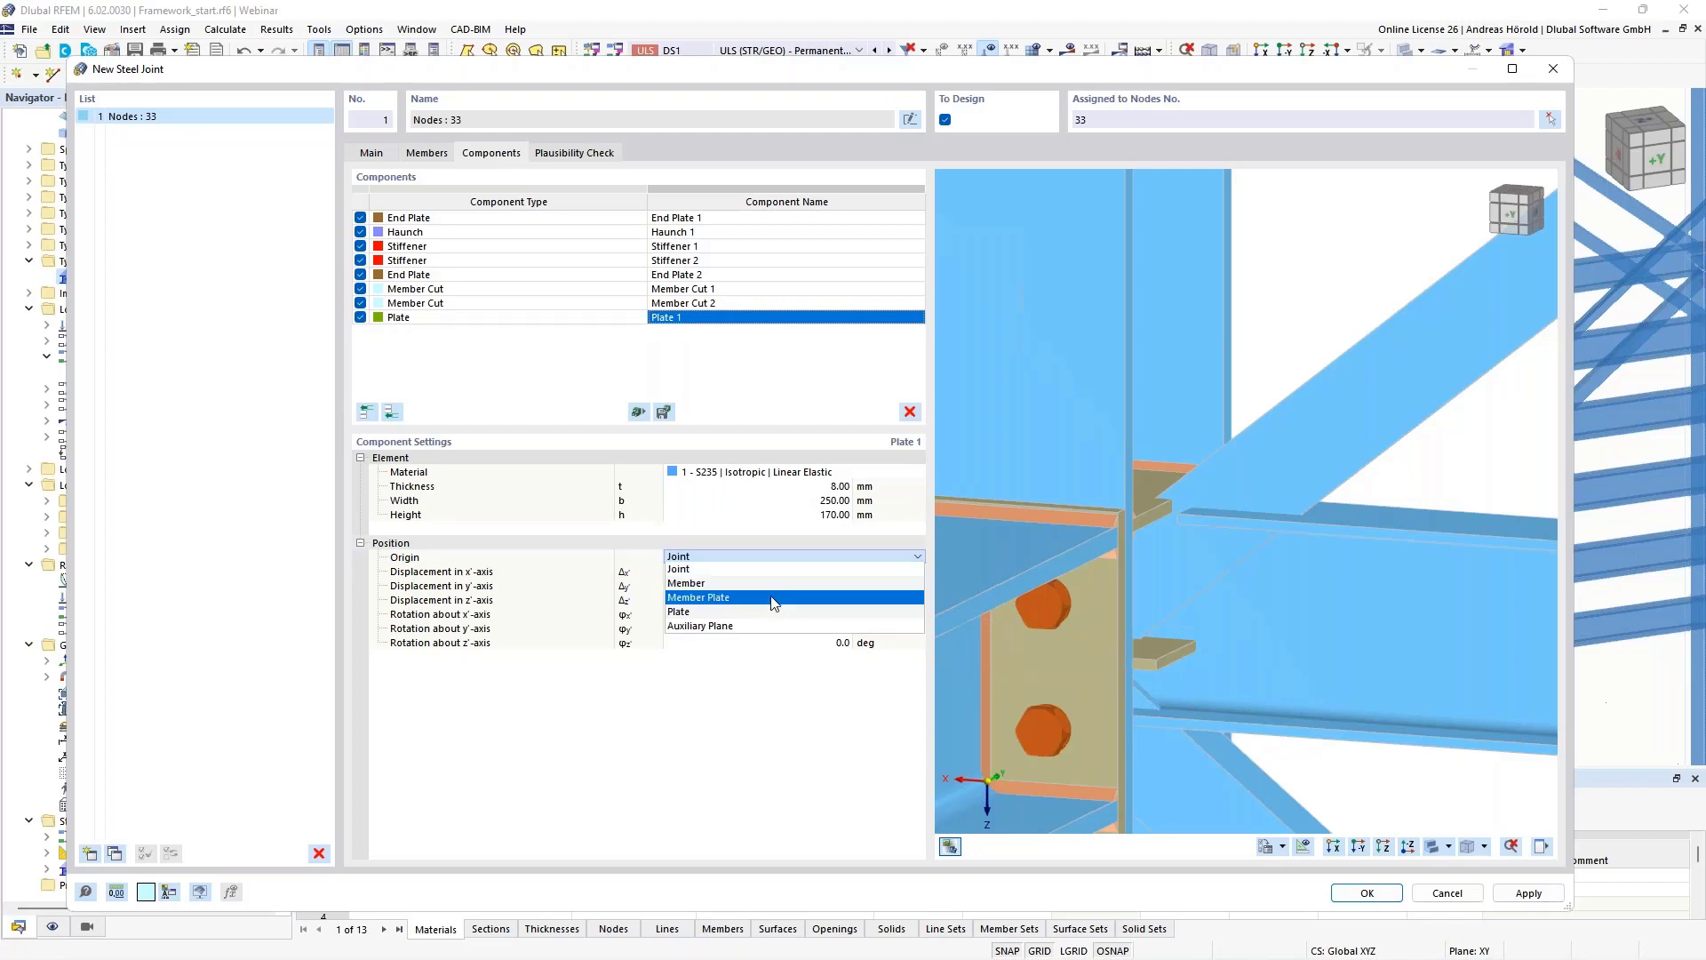
click(772, 598)
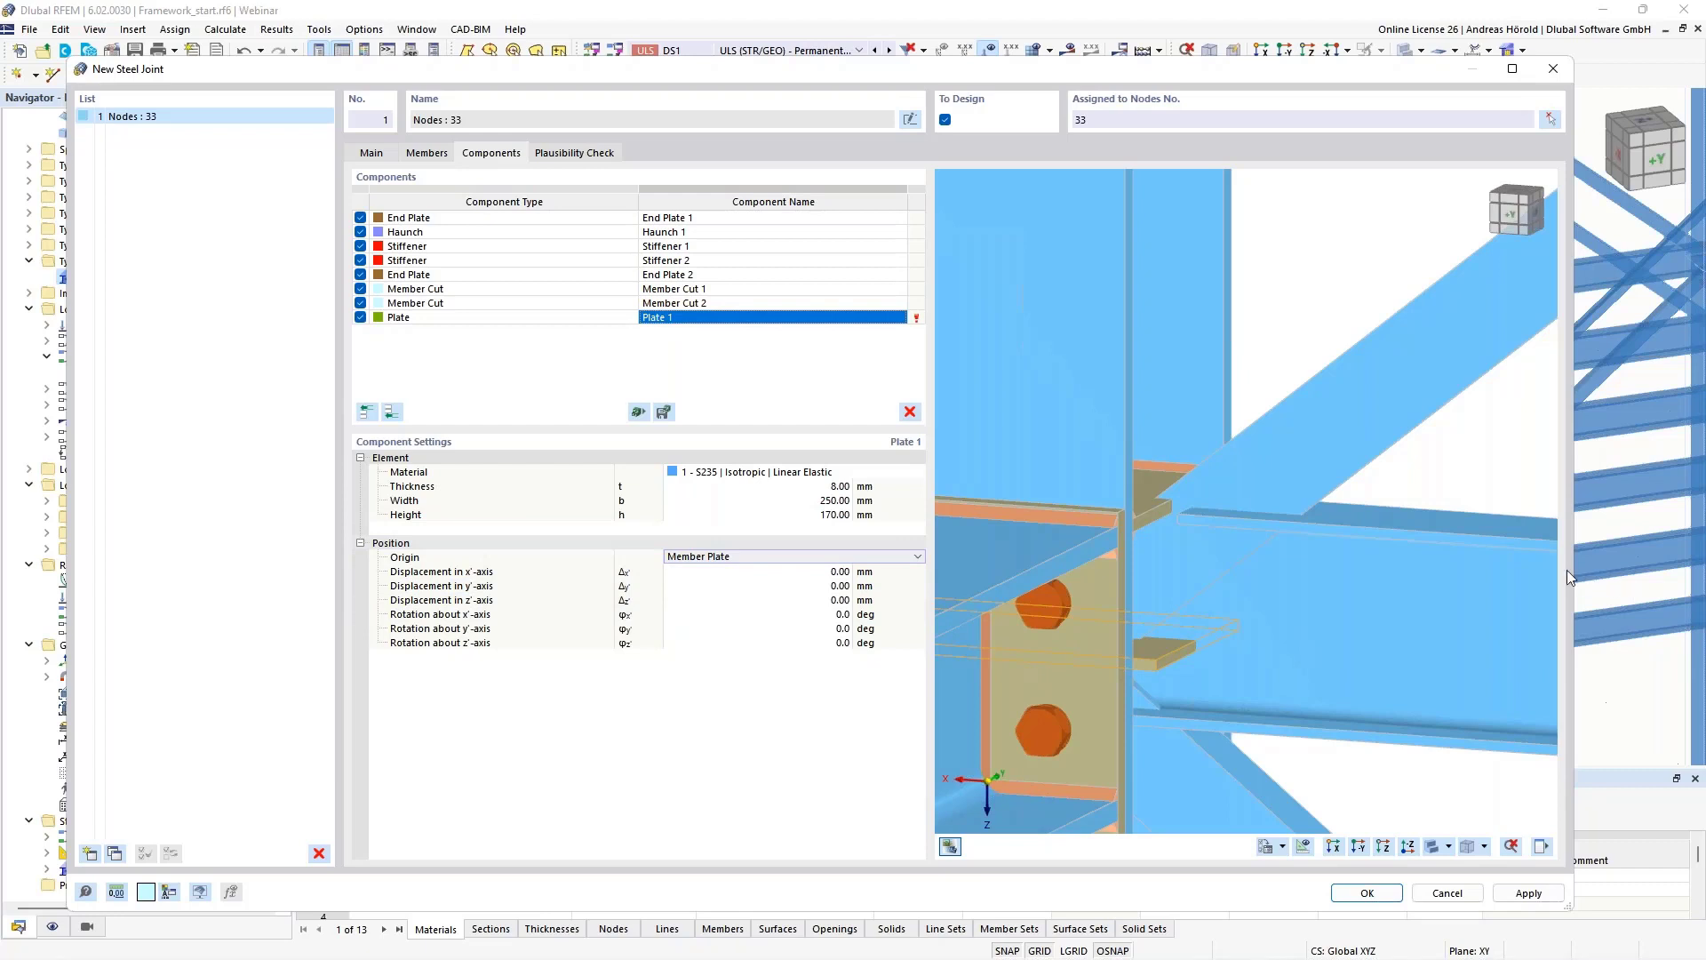
drag(1573, 568, 1682, 568)
click(942, 560)
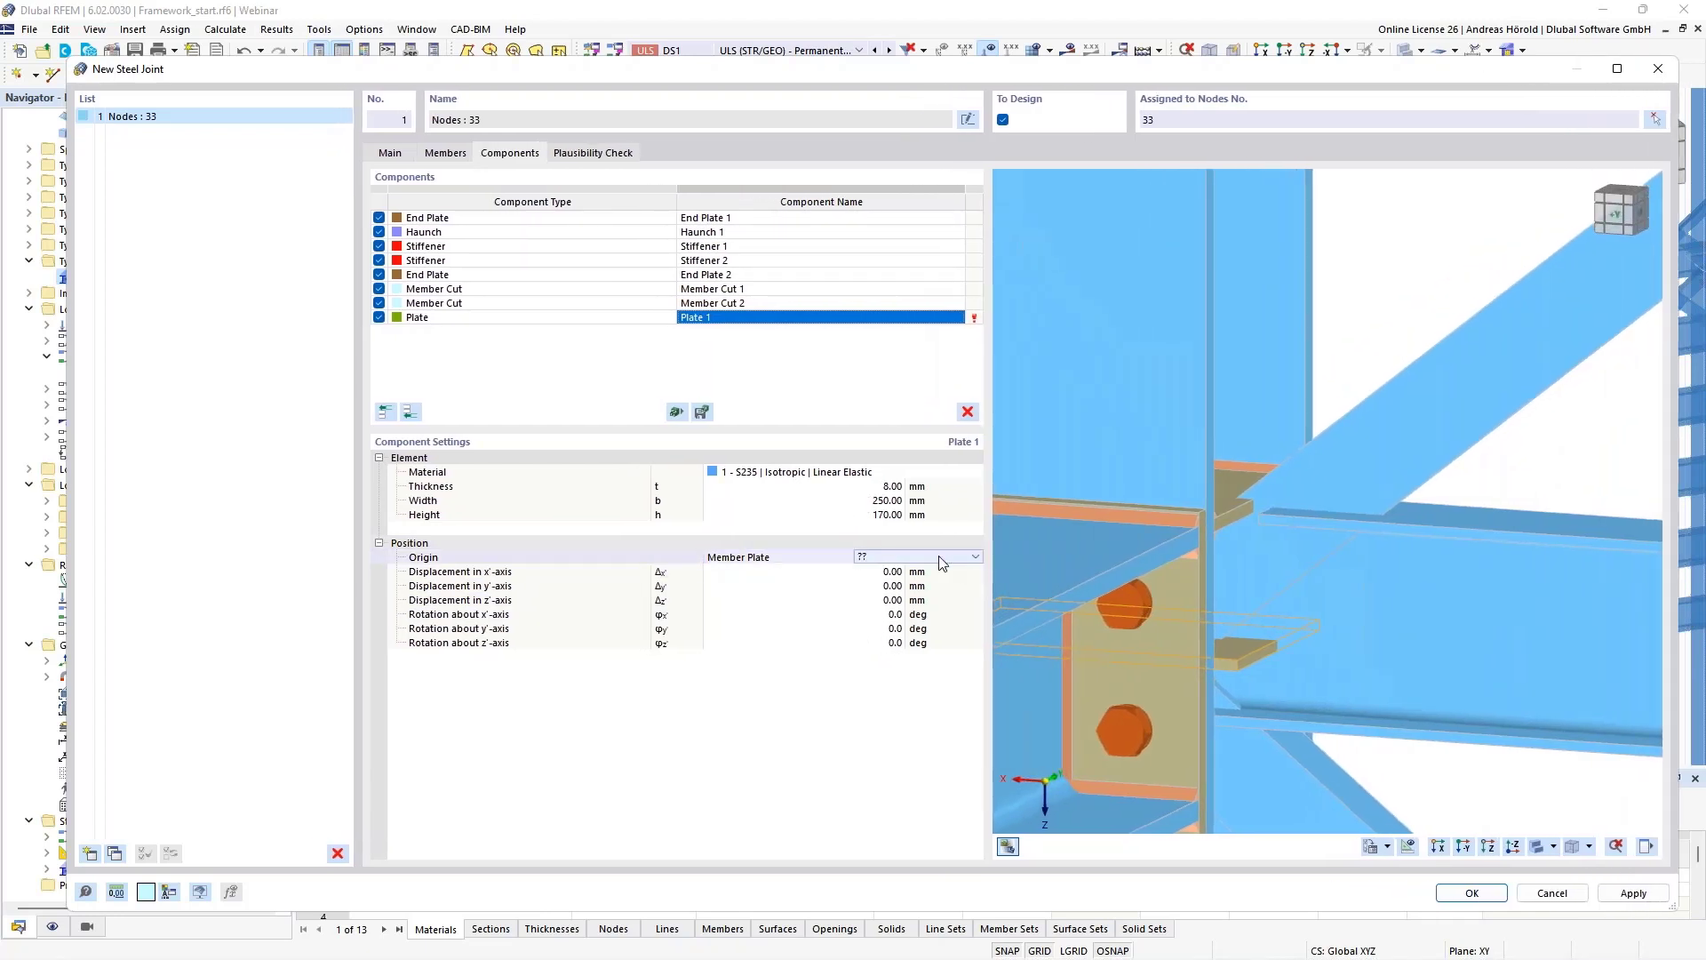
click(941, 562)
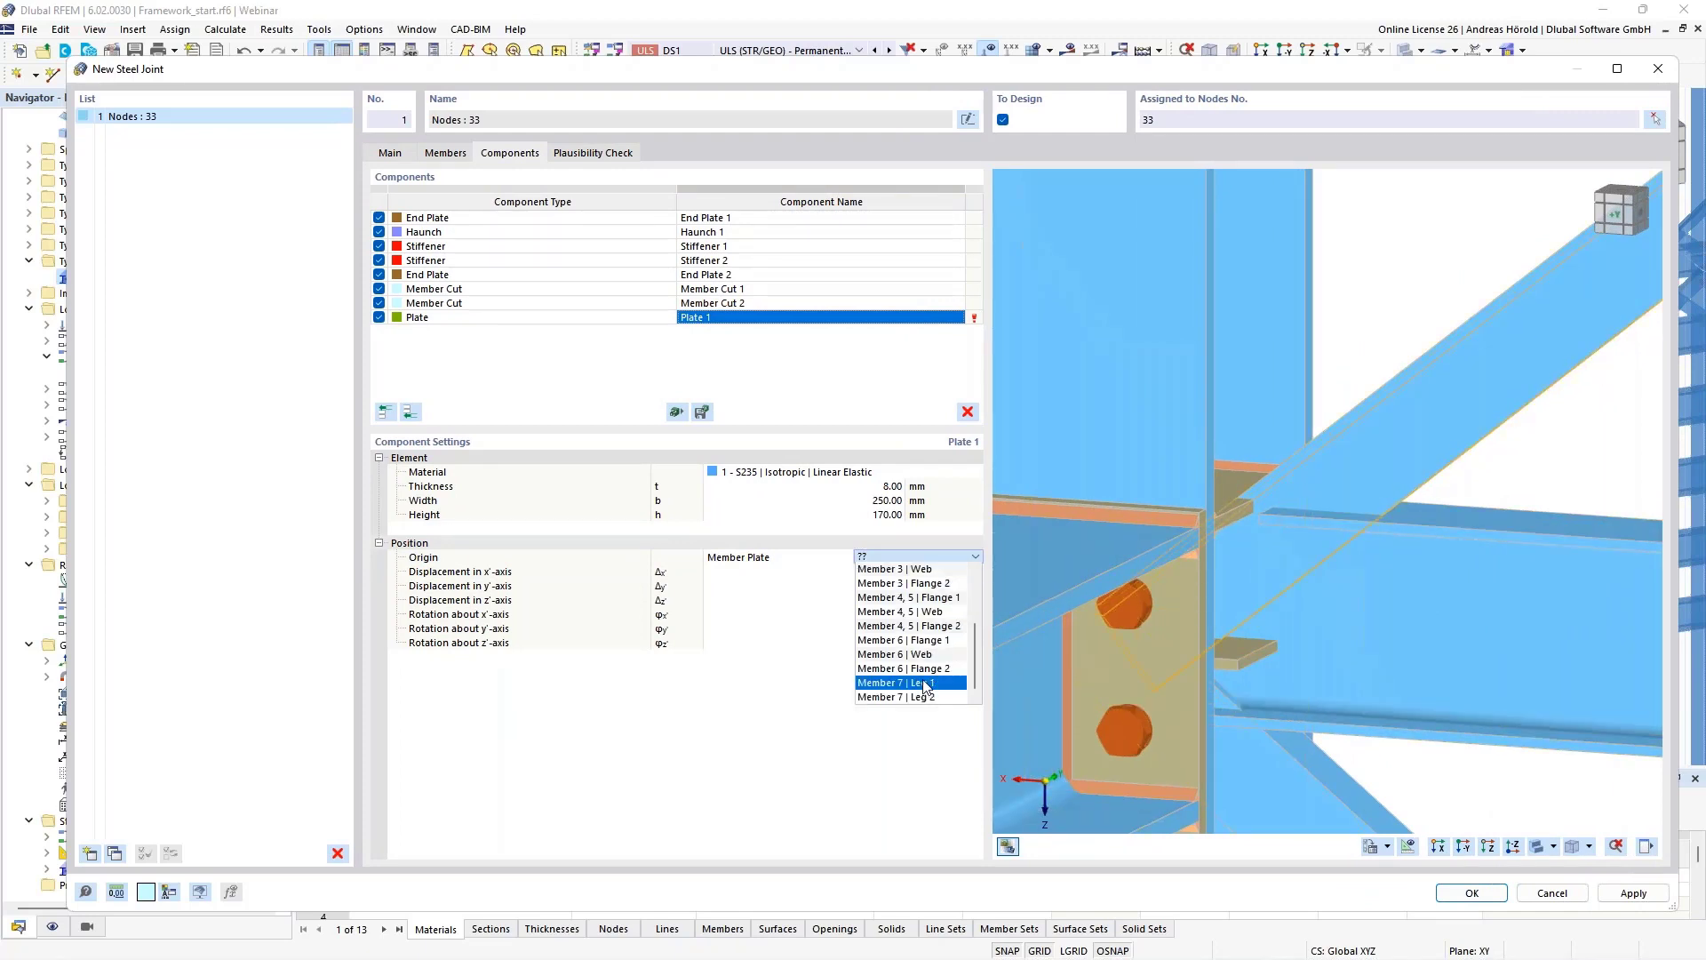
click(925, 683)
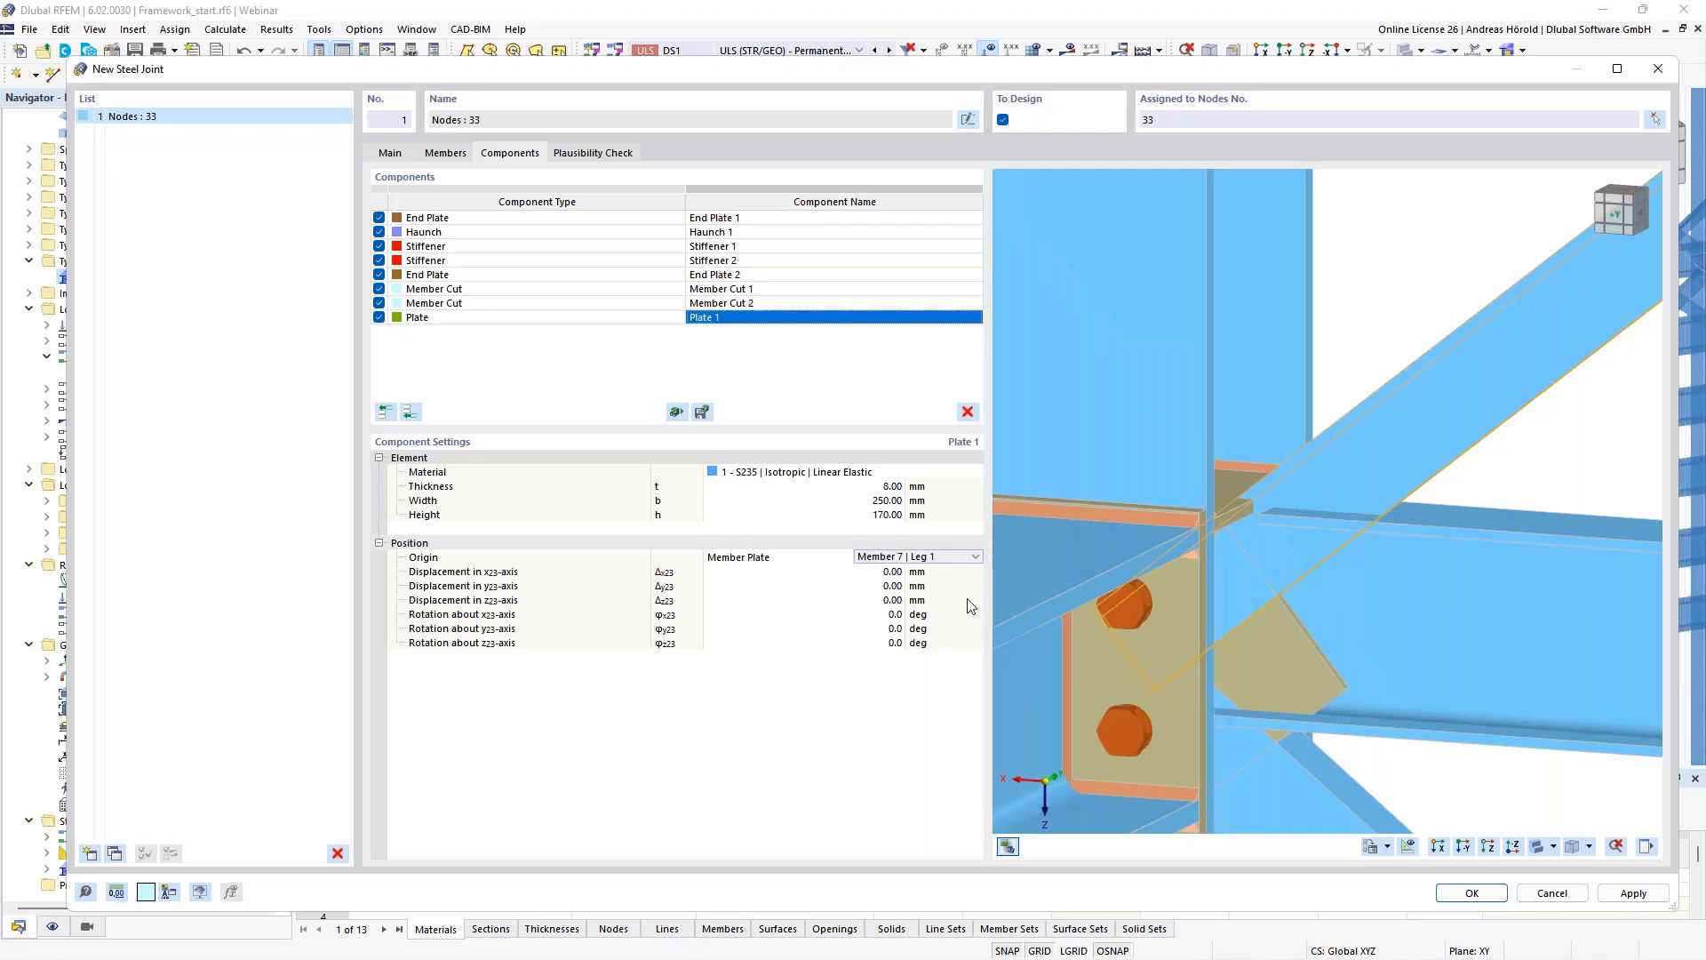
Displace Plate 1 by 250 mm along the local x-axis and -8 mm along the local z-axis.
click(878, 572)
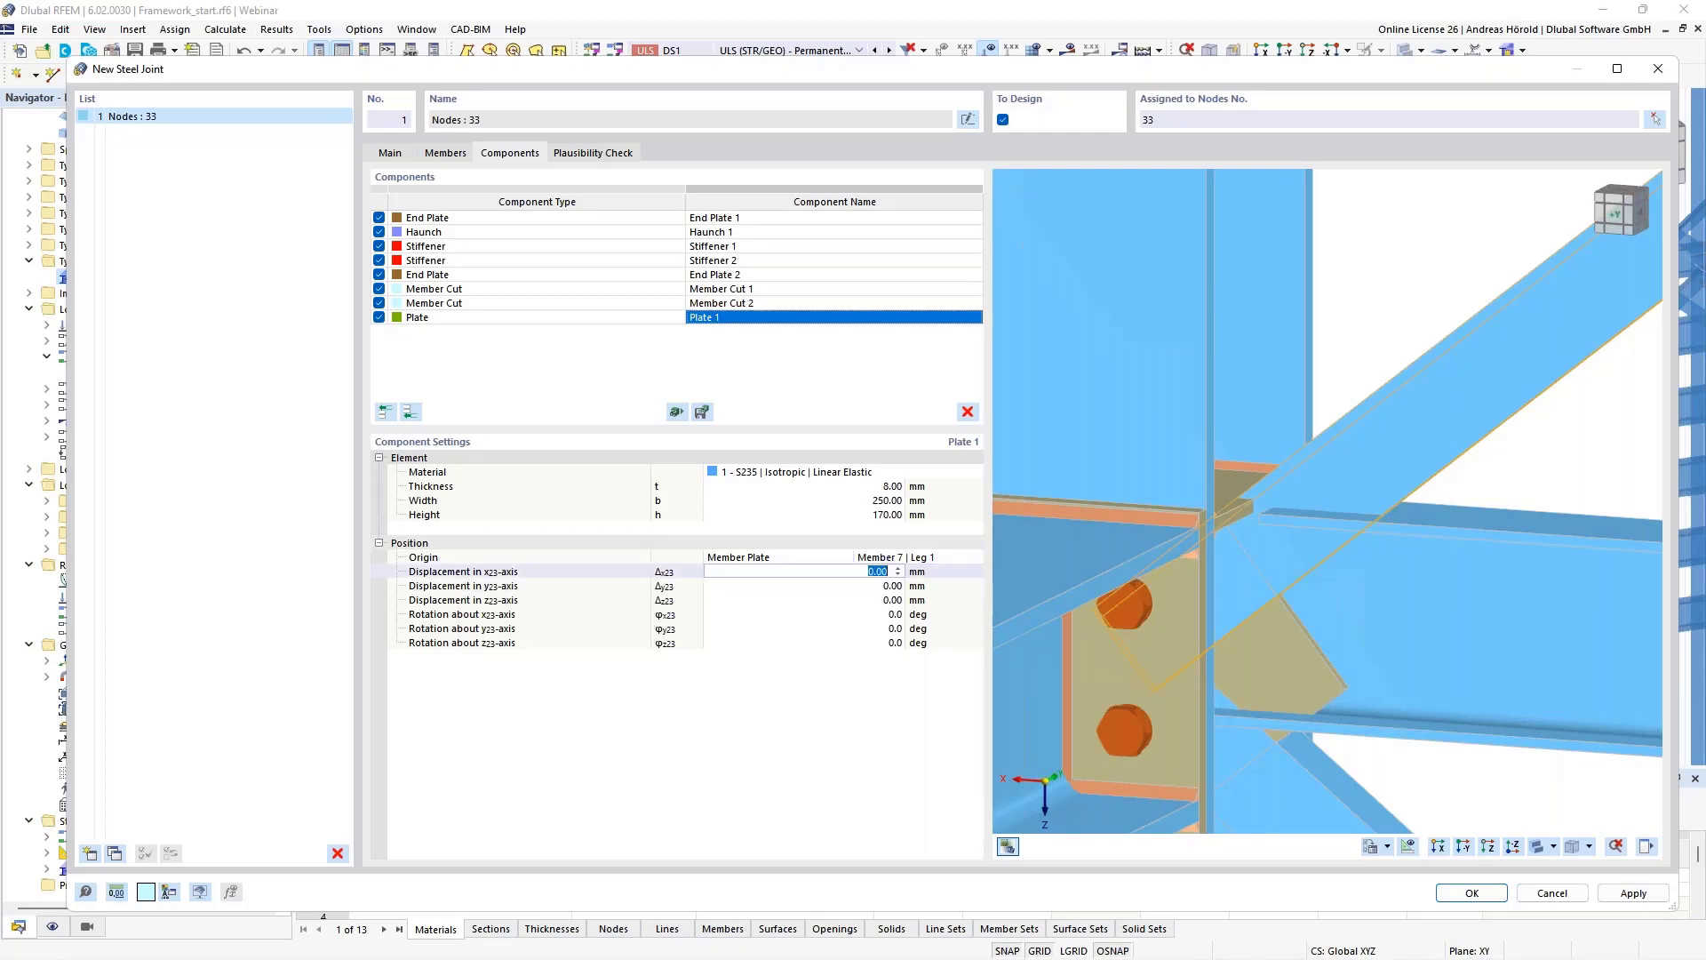
text(250)
key(Return)
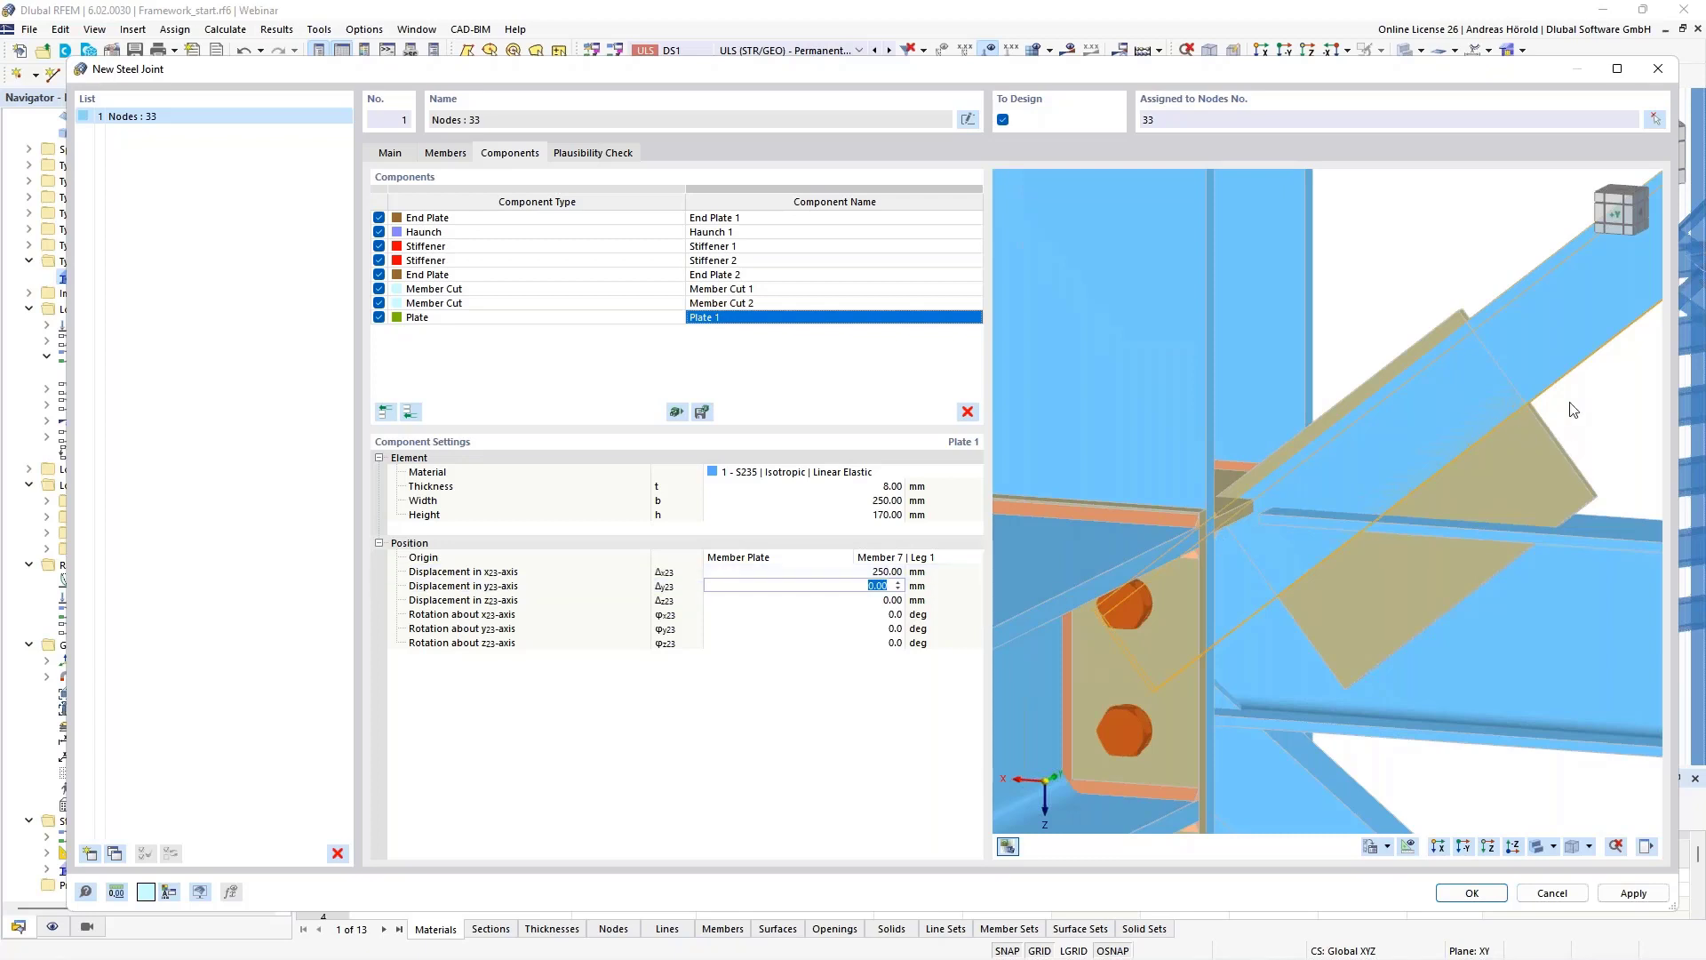
ctrl+middle_drag(1588, 406, 1531, 429)
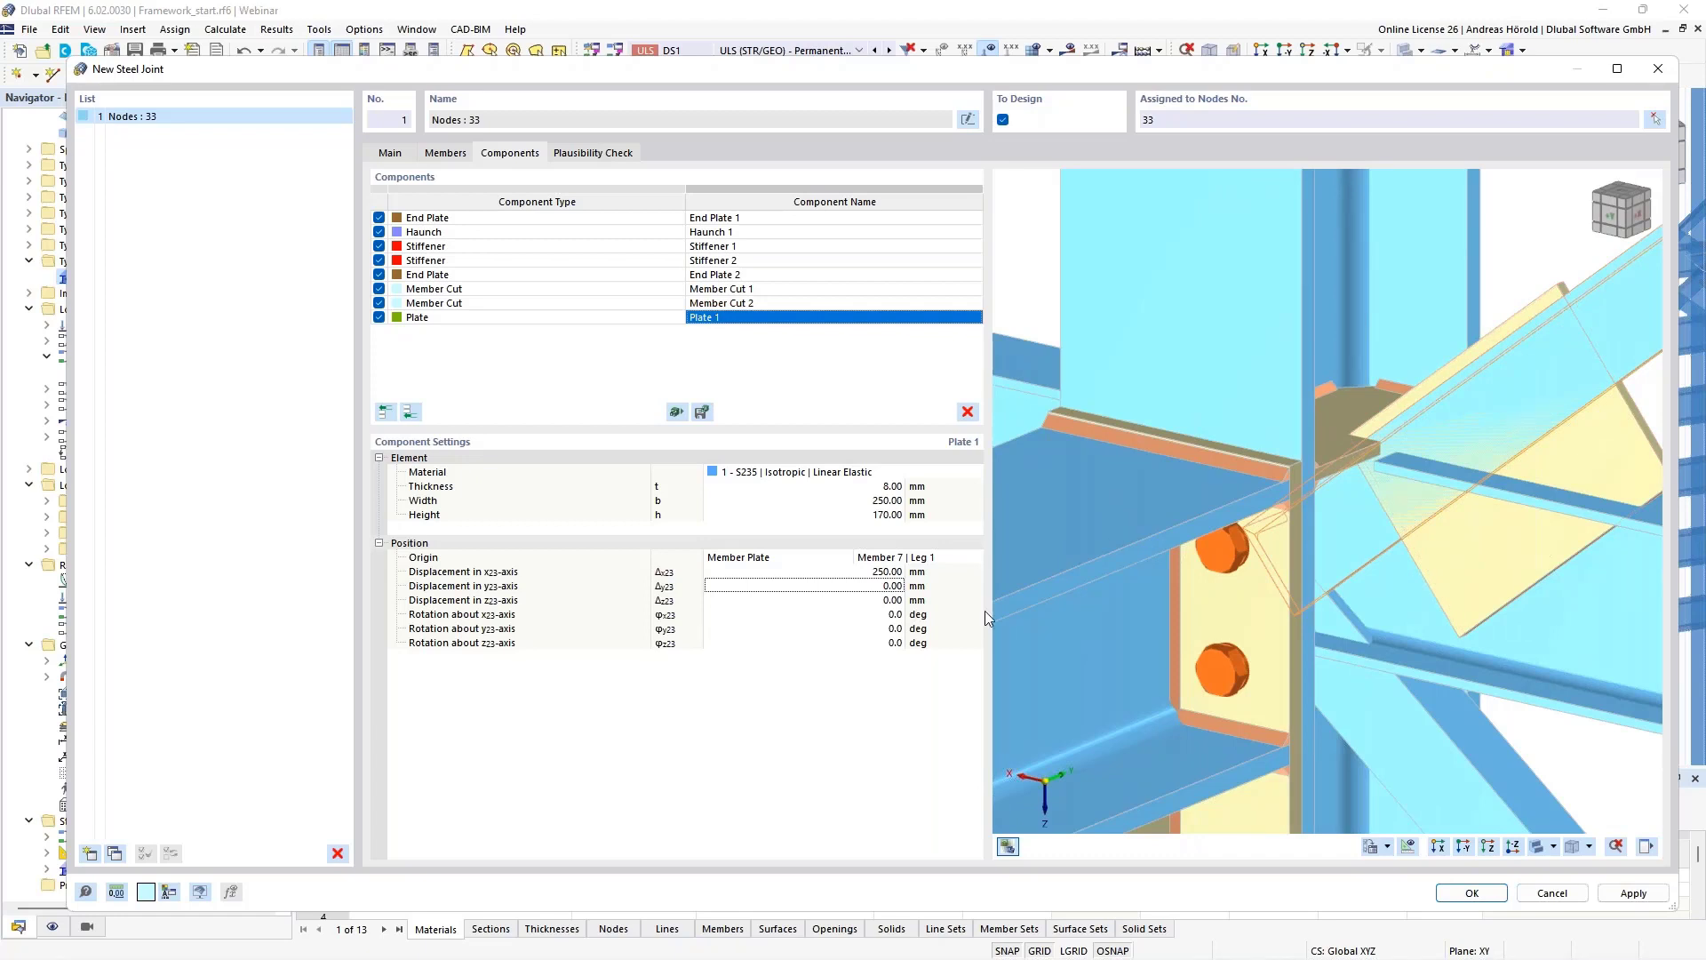
click(884, 601)
text(-)
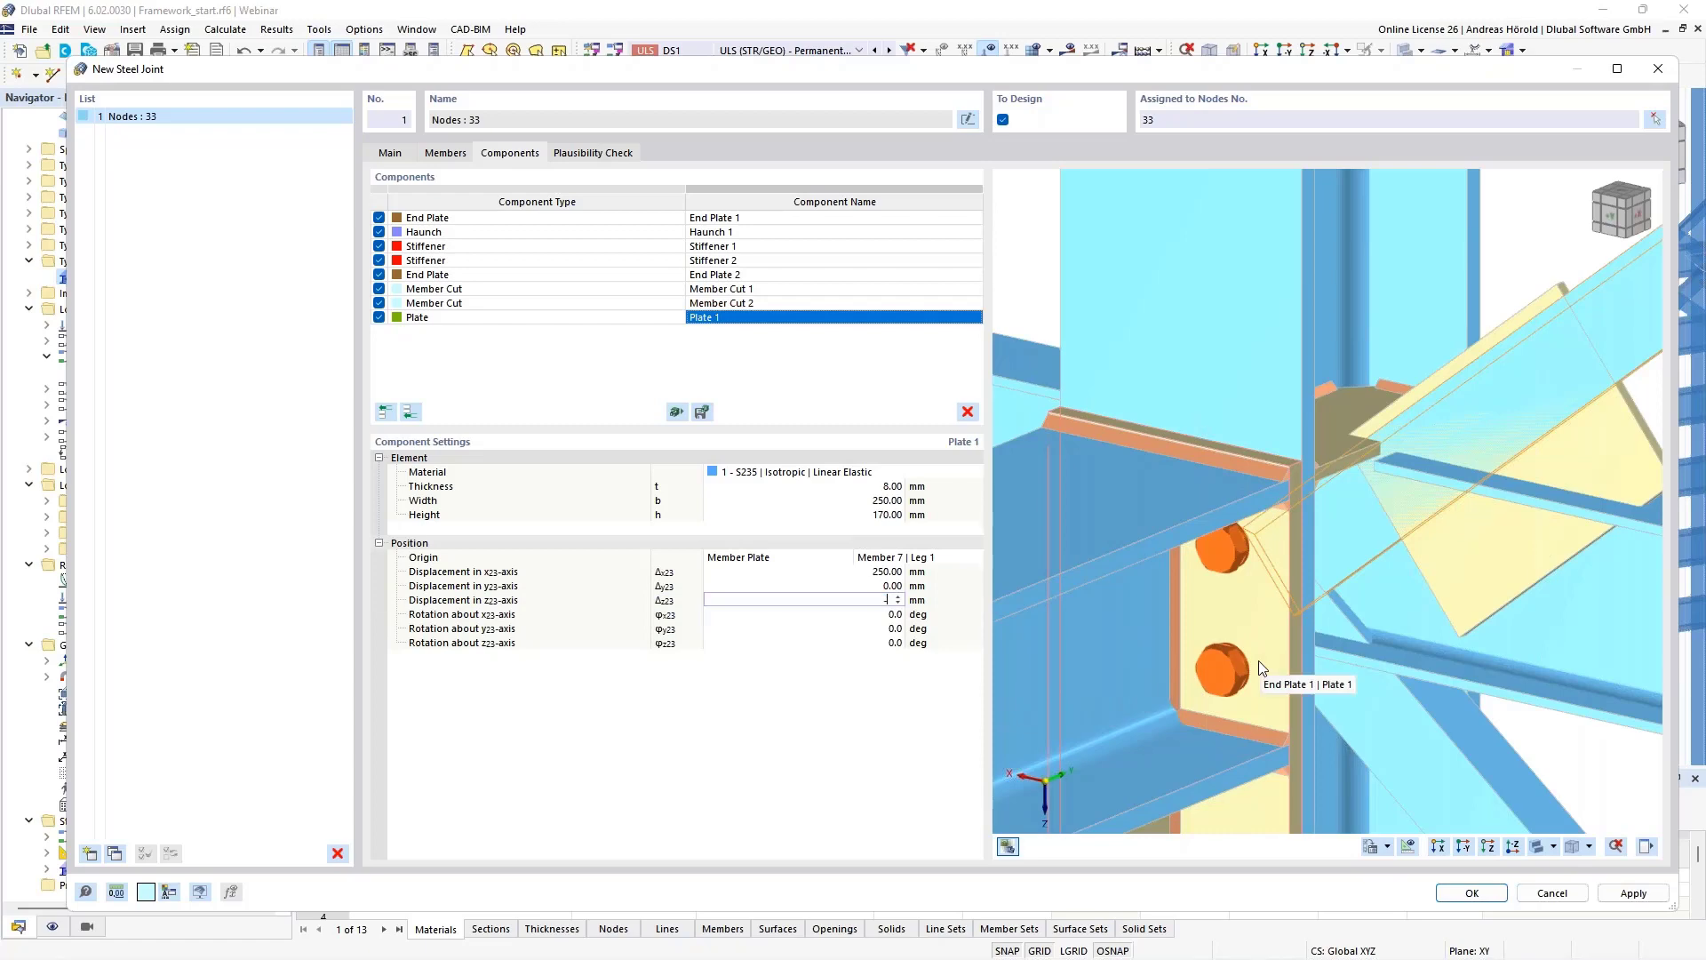
text(8)
key(Tab)
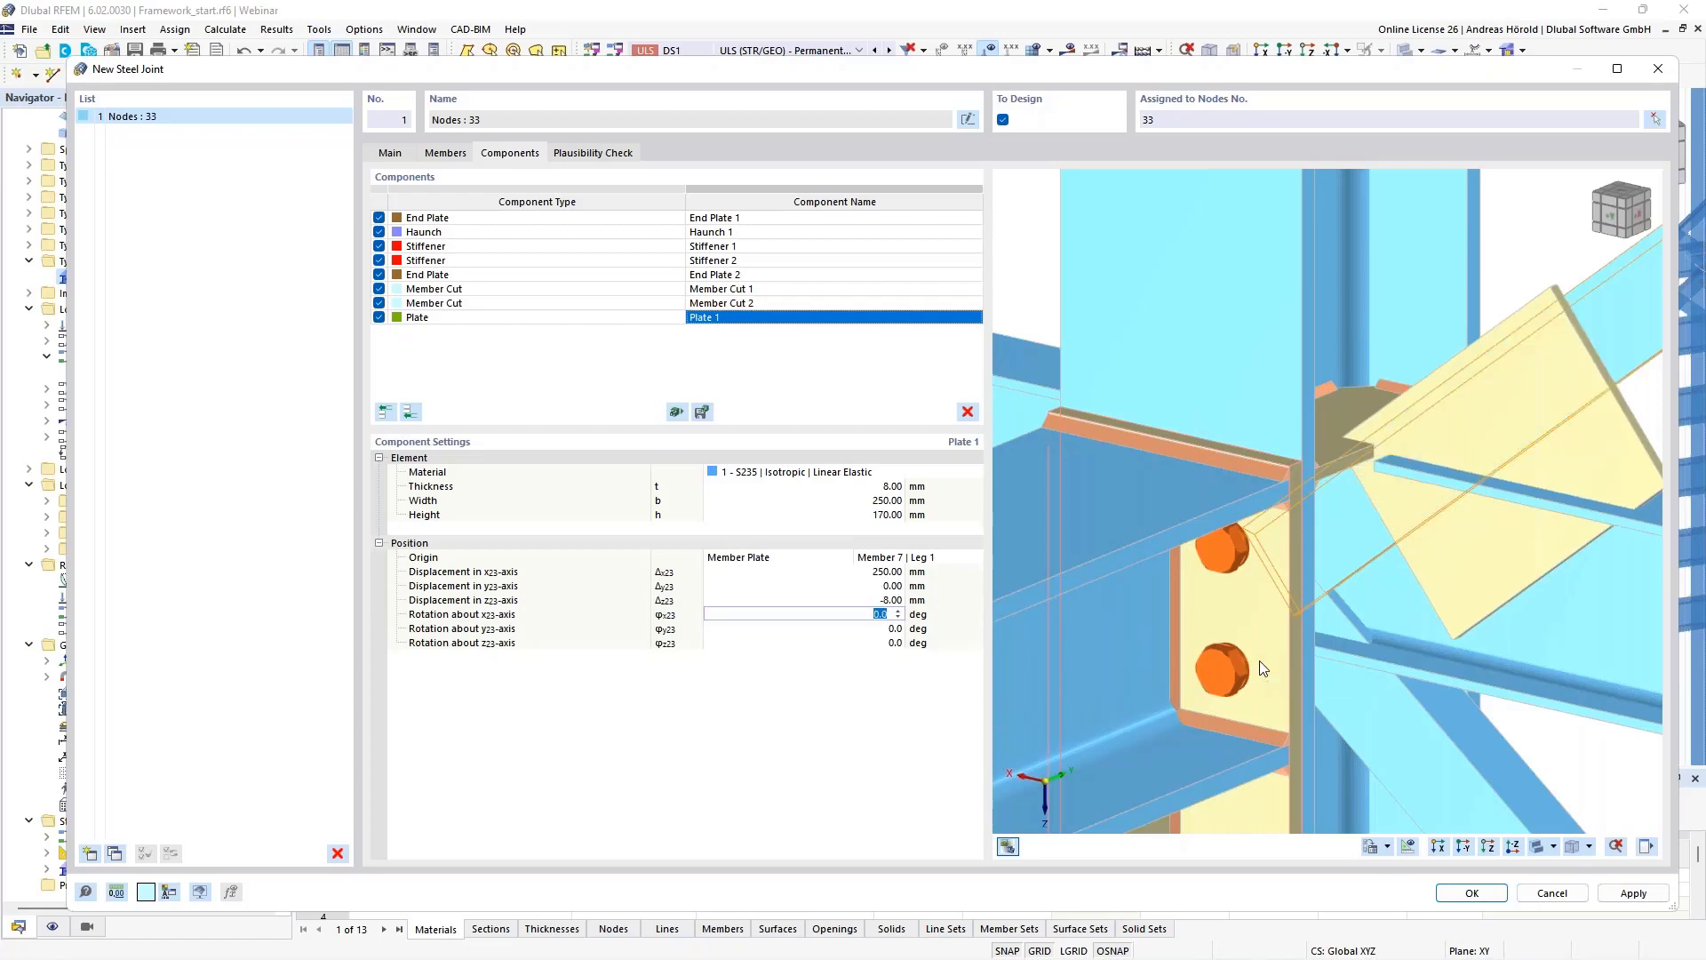
Examine from several directions how Plate 1 sits against the diagonal's angle leg and the column.
scroll(1453, 528, down, 4)
ctrl+middle_drag(1486, 523, 1332, 543)
scroll(1525, 528, up, 3)
scroll(1538, 524, up, 2)
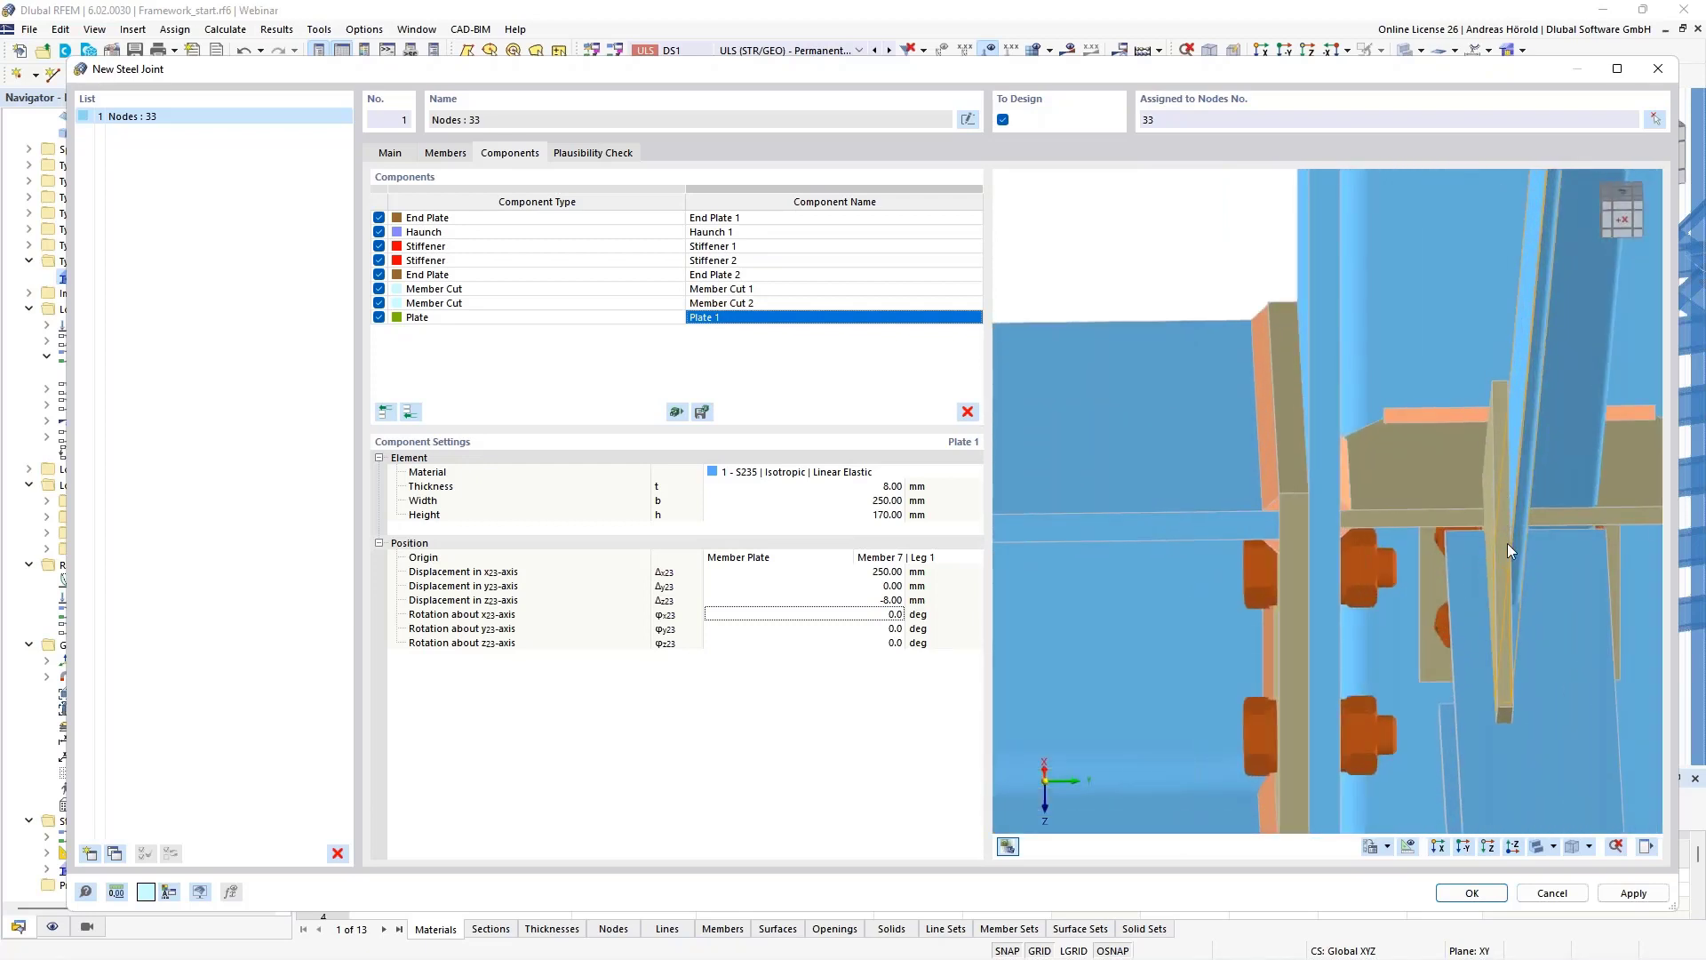
scroll(1522, 593, down, 2)
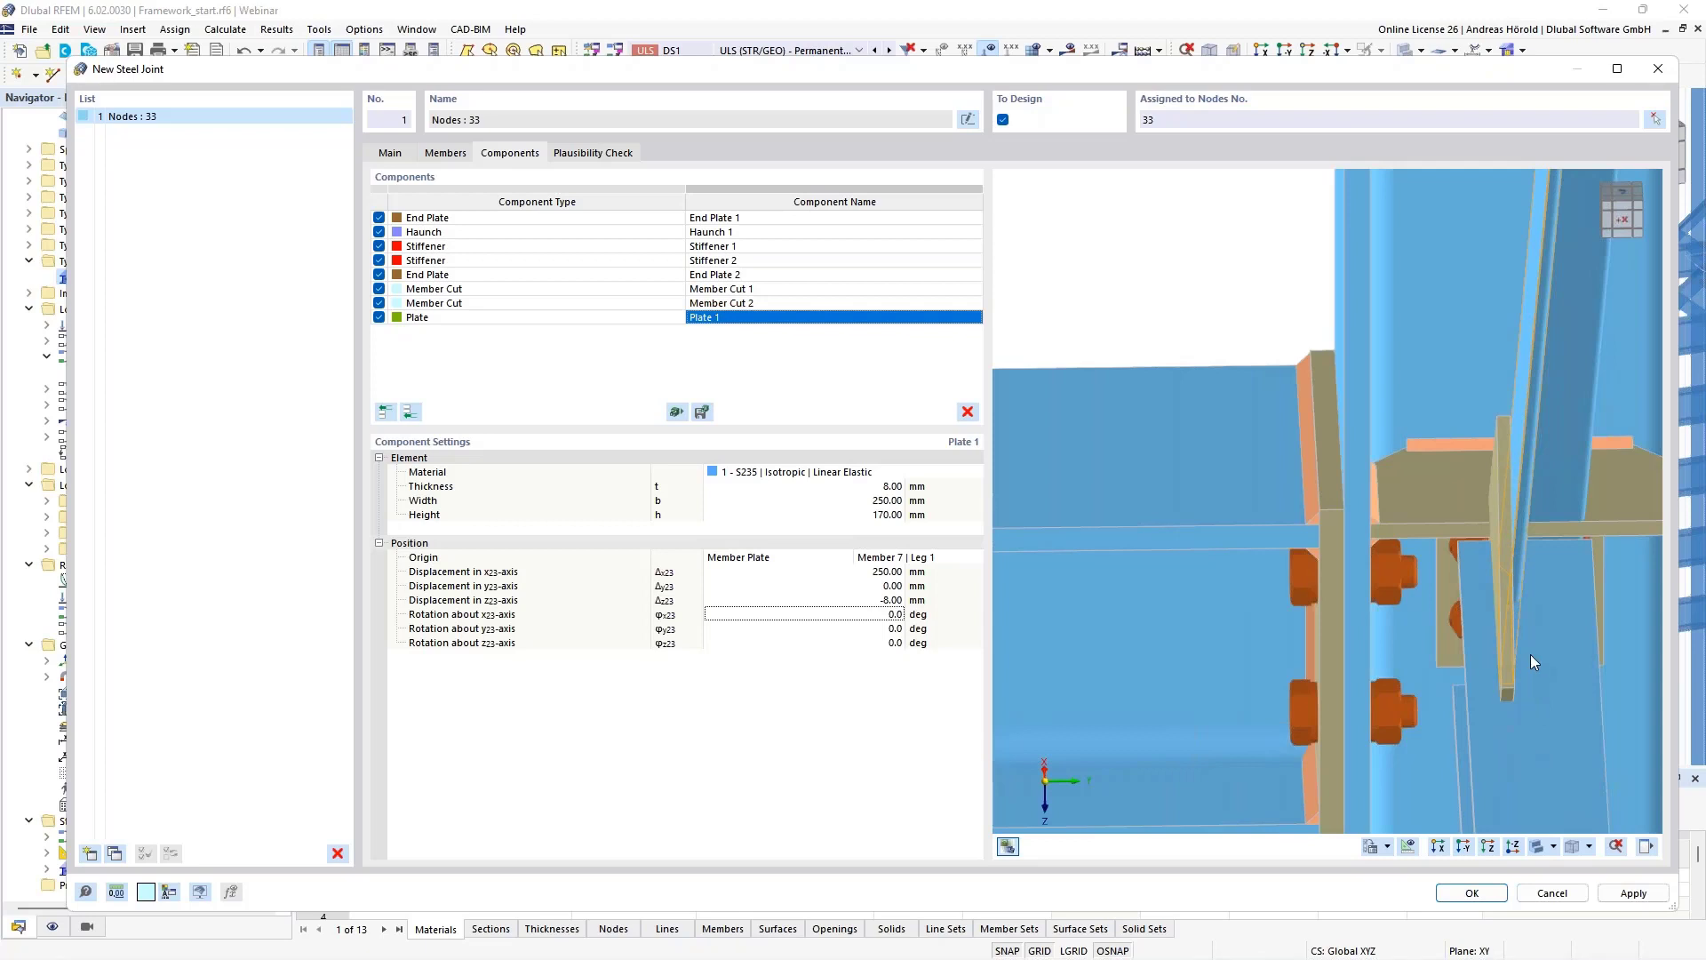
scroll(1531, 655, down, 2)
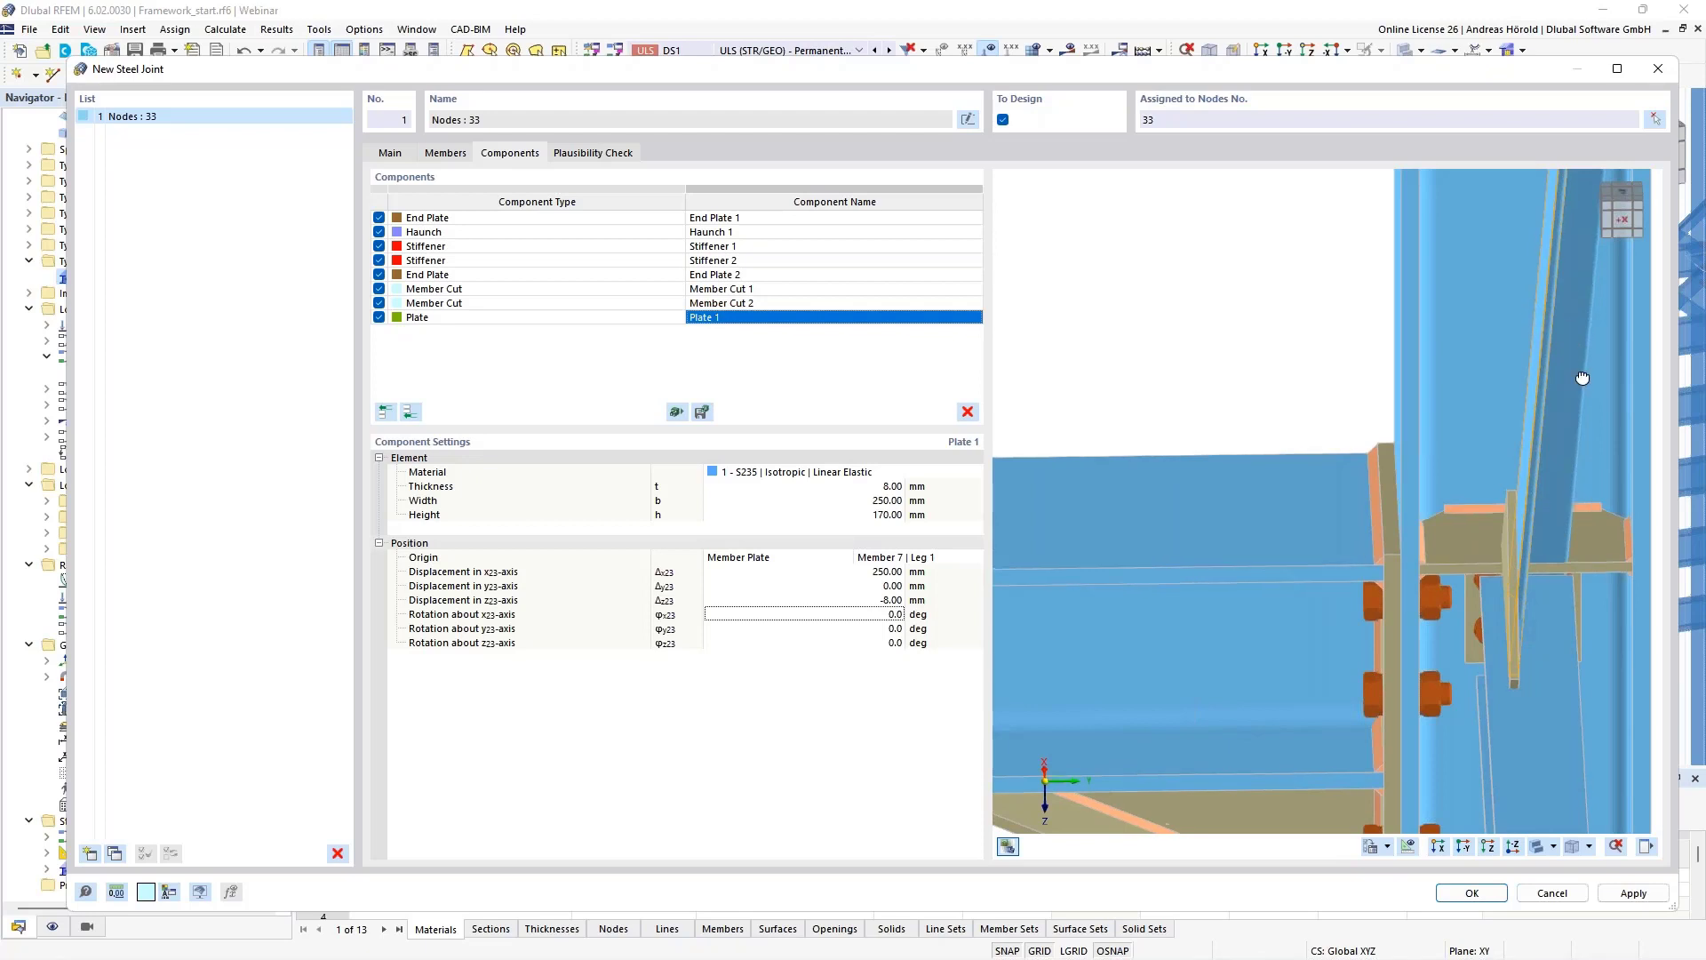
ctrl+middle_drag(1585, 379, 1578, 409)
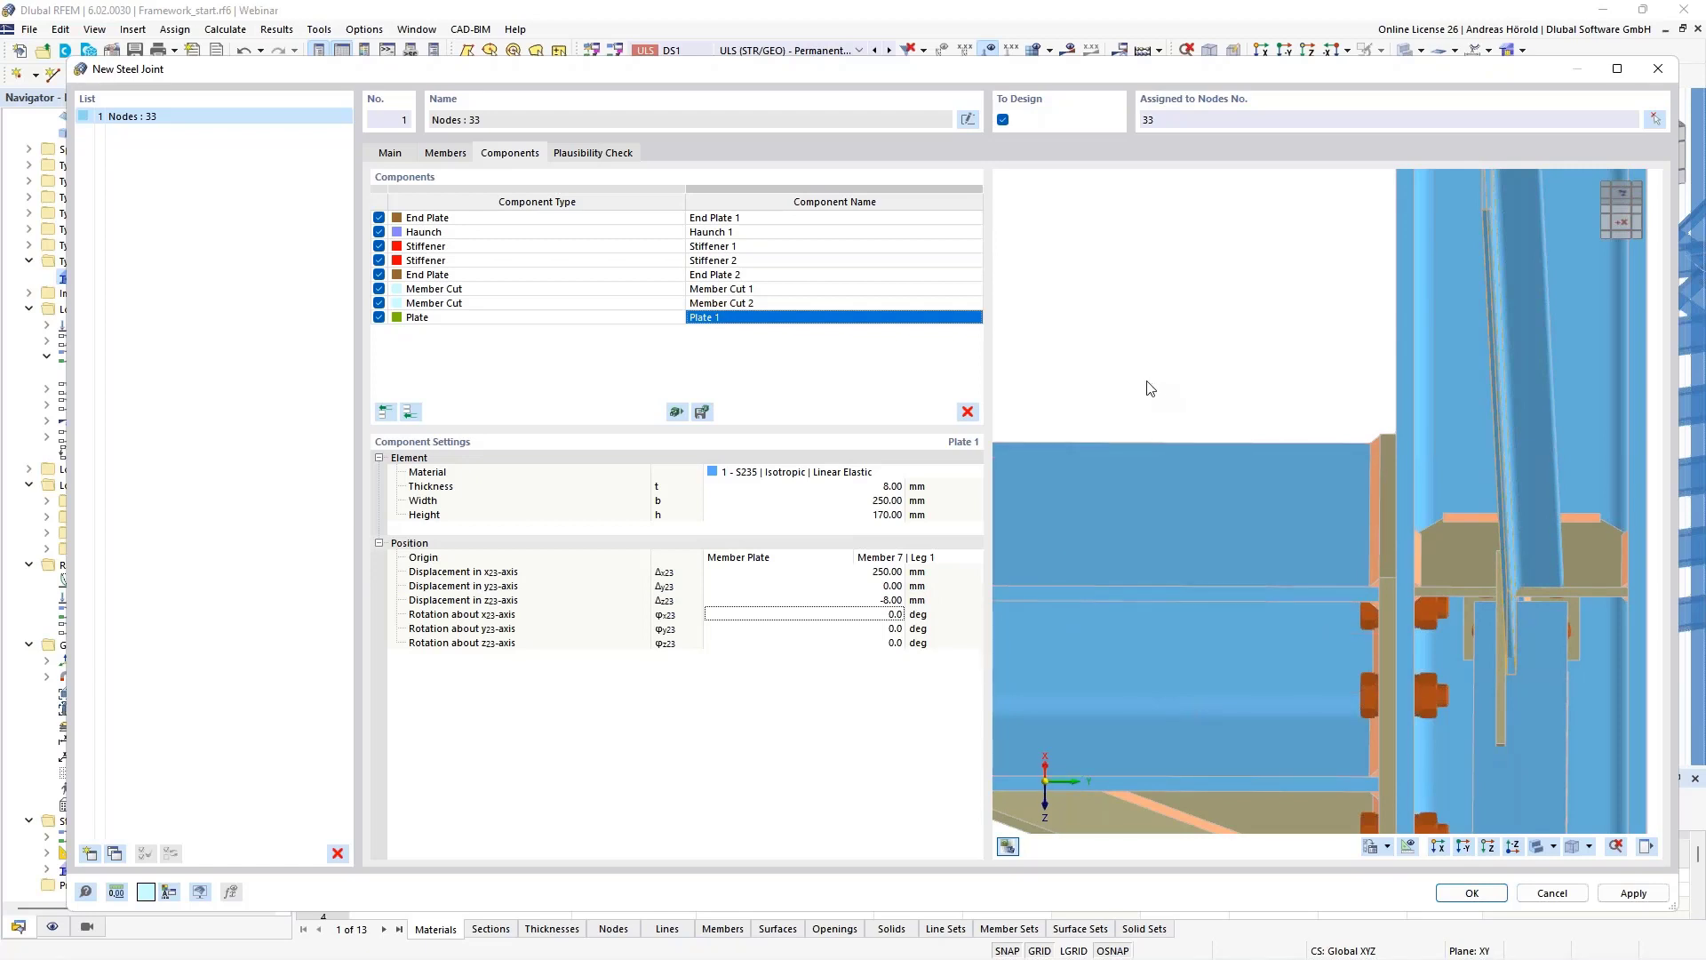
ctrl+middle_drag(1239, 615, 1371, 625)
middle_drag(1580, 636, 1240, 544)
scroll(1309, 548, down, 1)
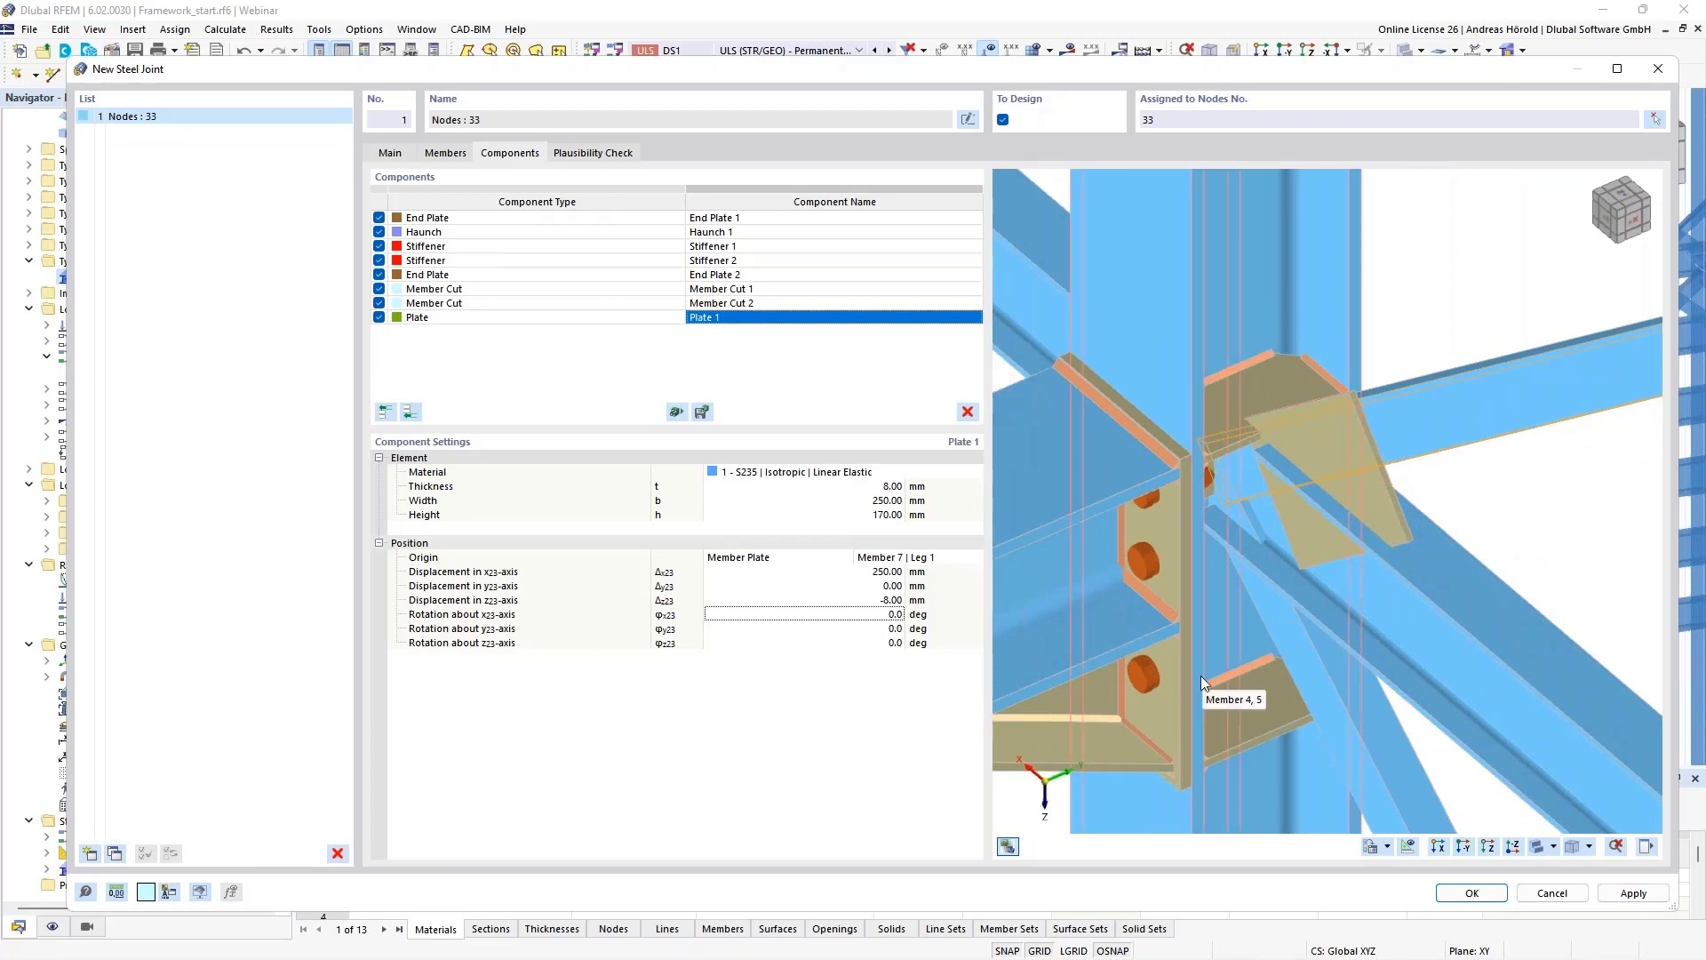
ctrl+middle_drag(1202, 678, 1318, 622)
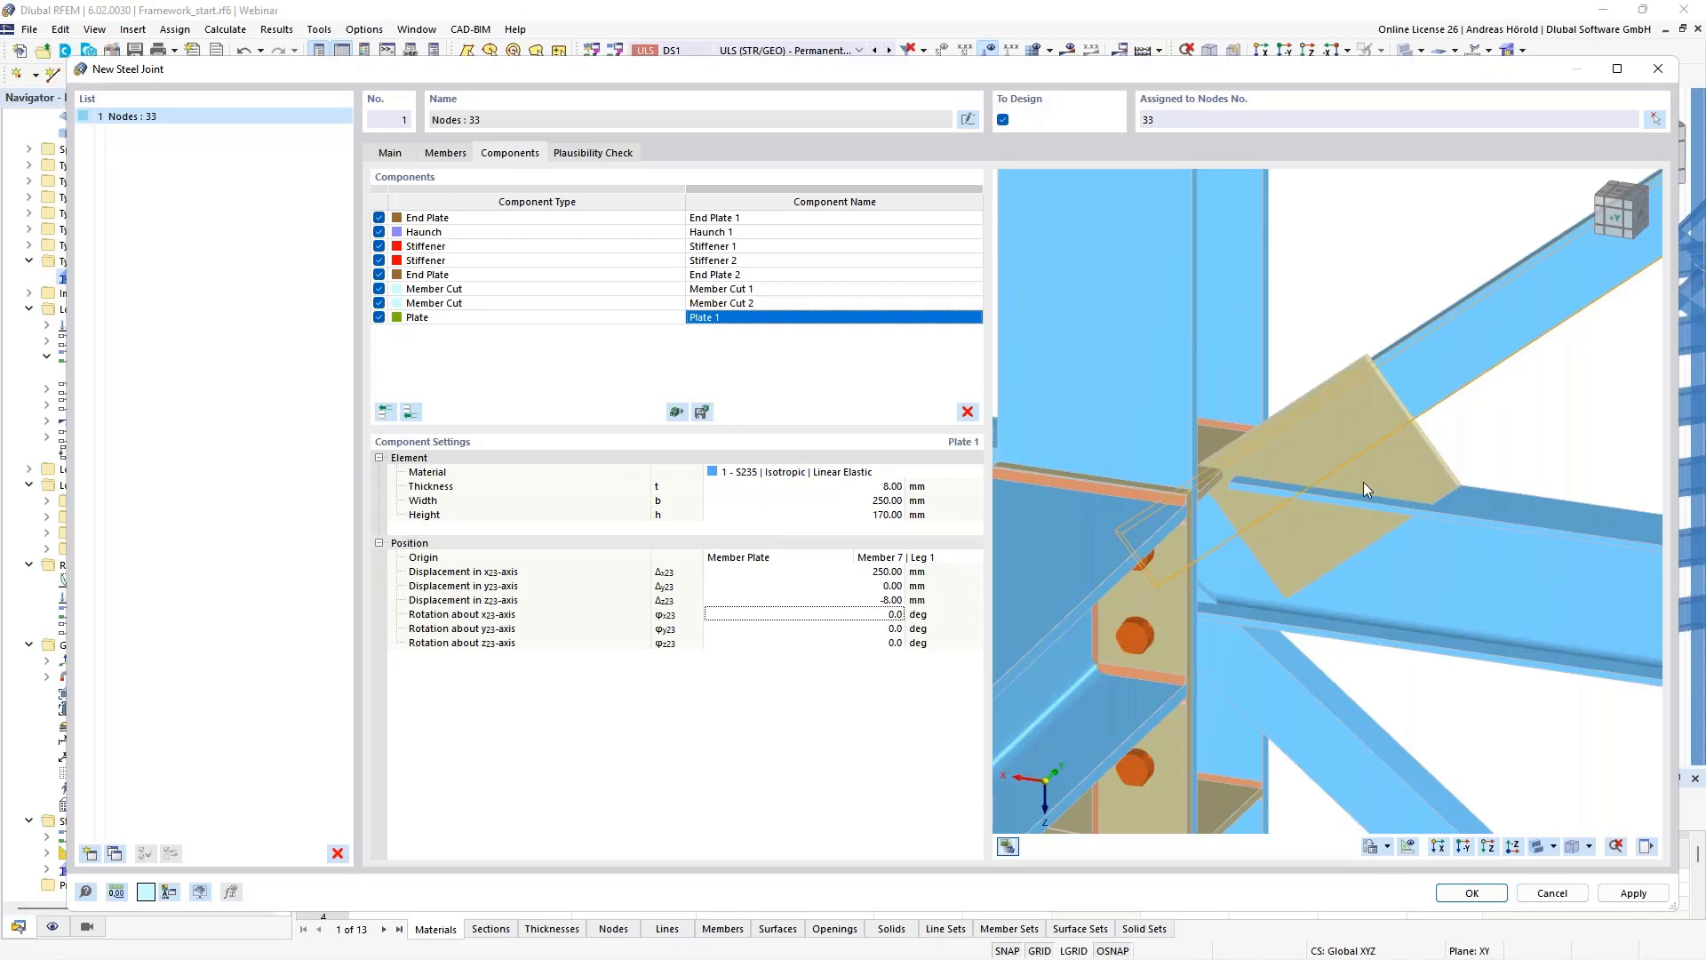
Add a Plate Cut component to the joint and try to assign Plate 1 as the plate to cut.
click(410, 413)
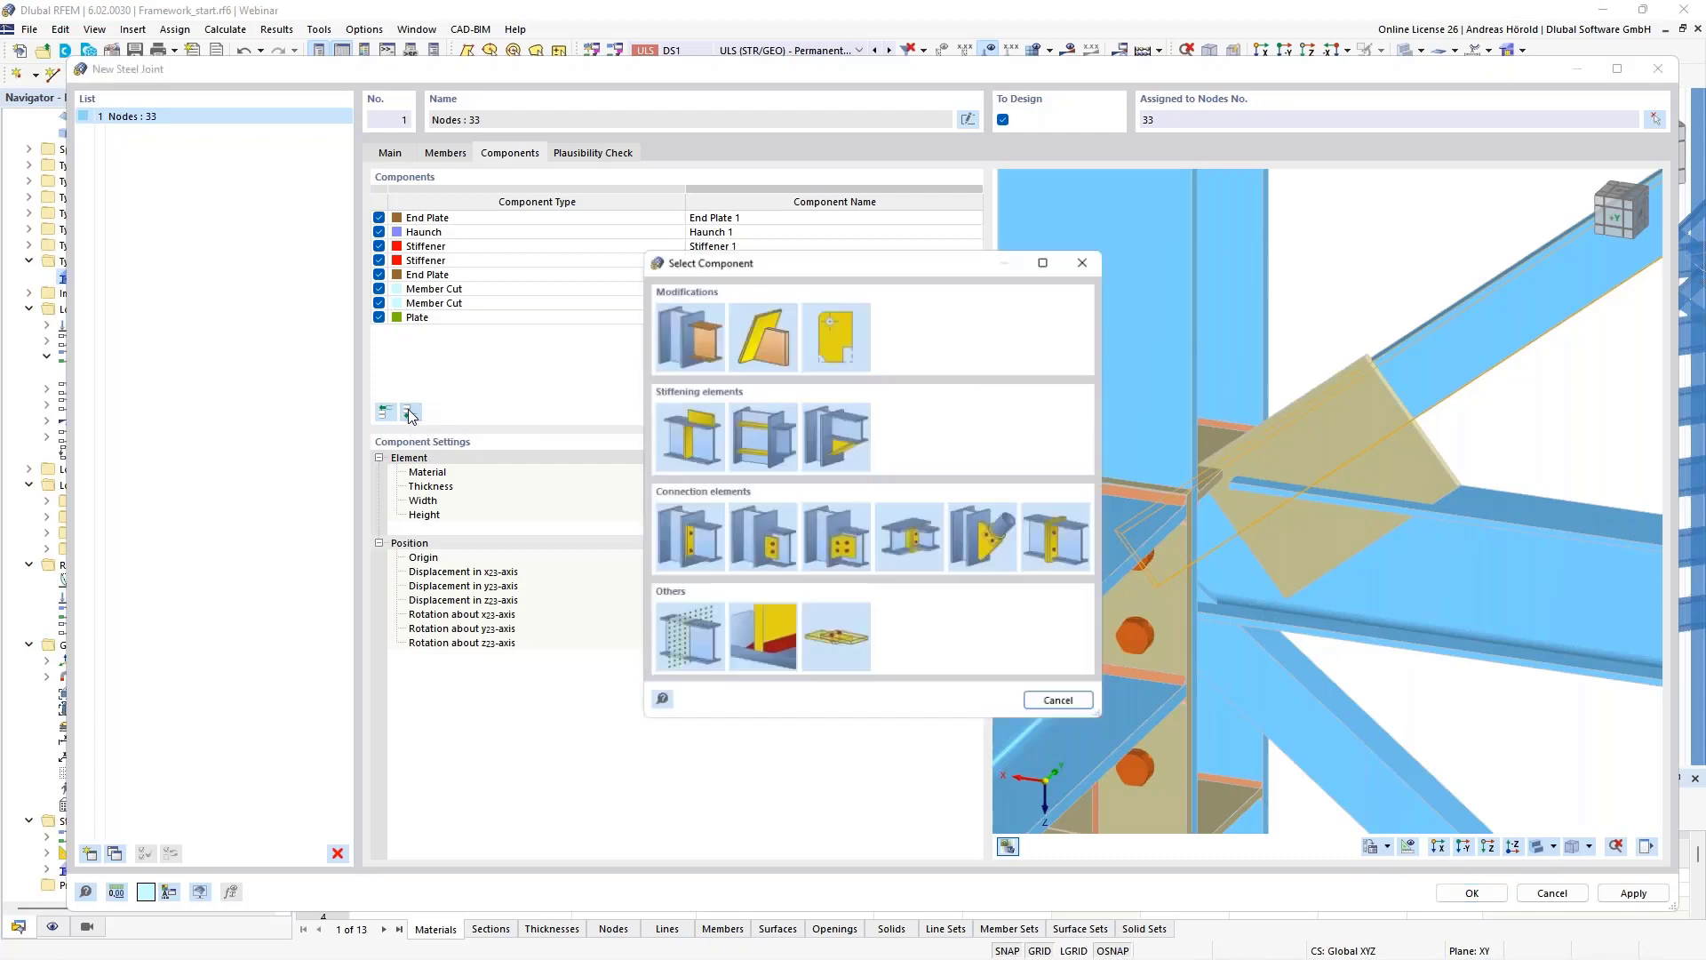
click(749, 330)
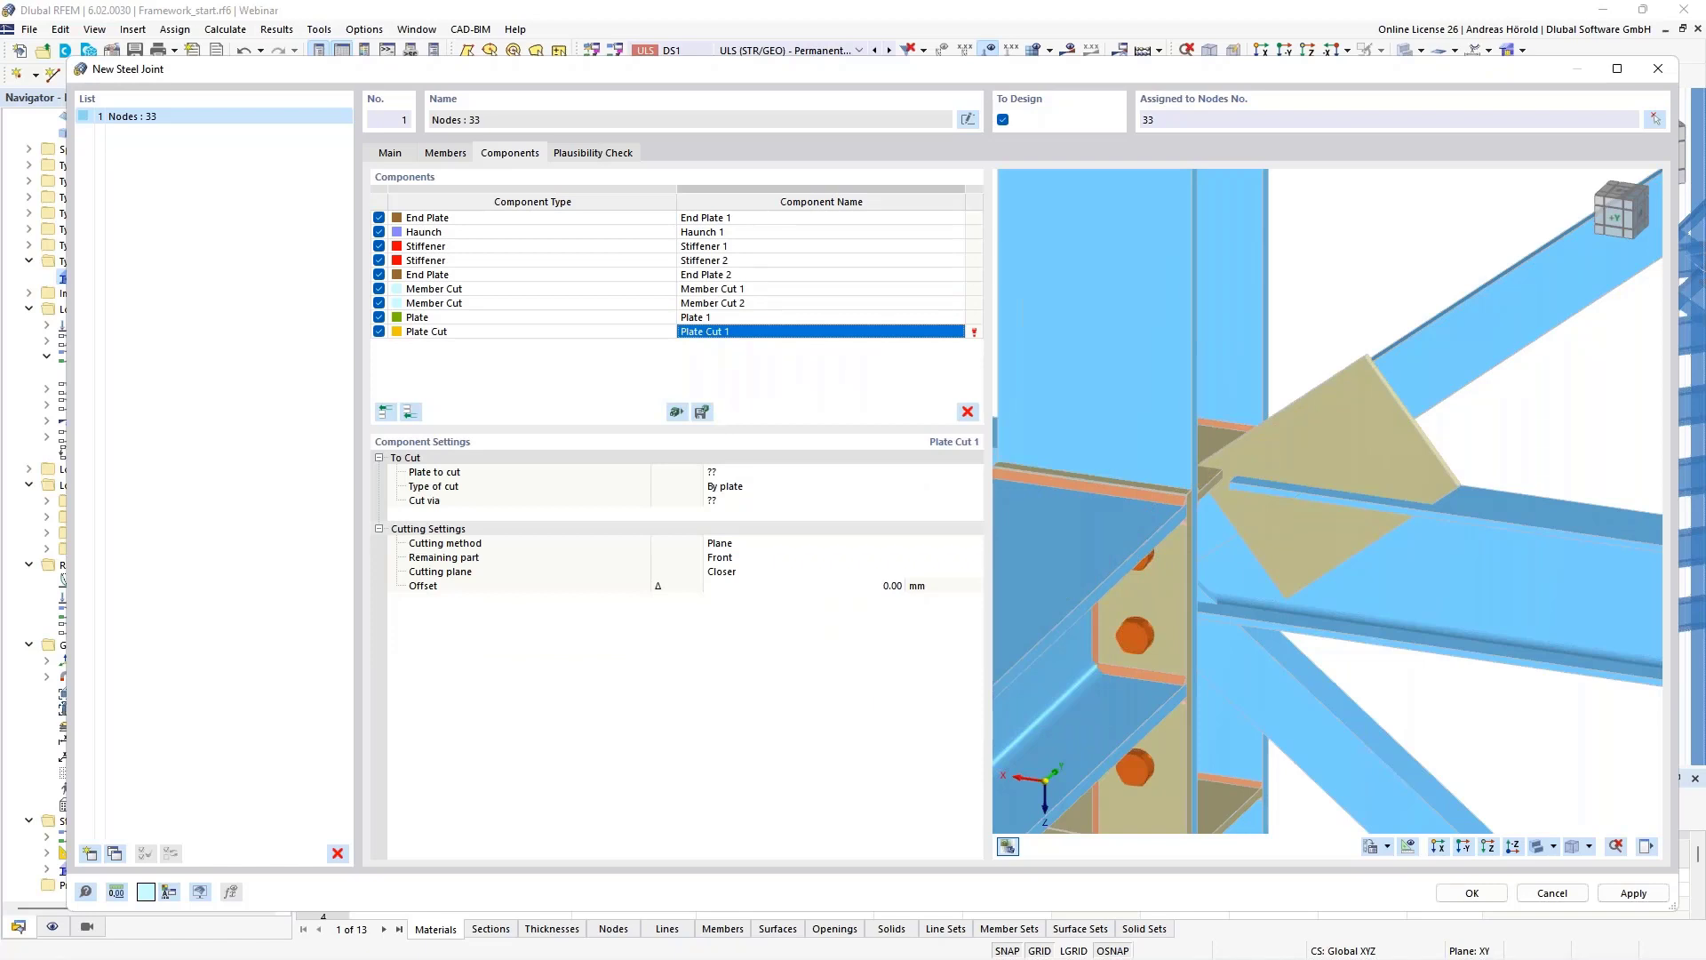
click(735, 474)
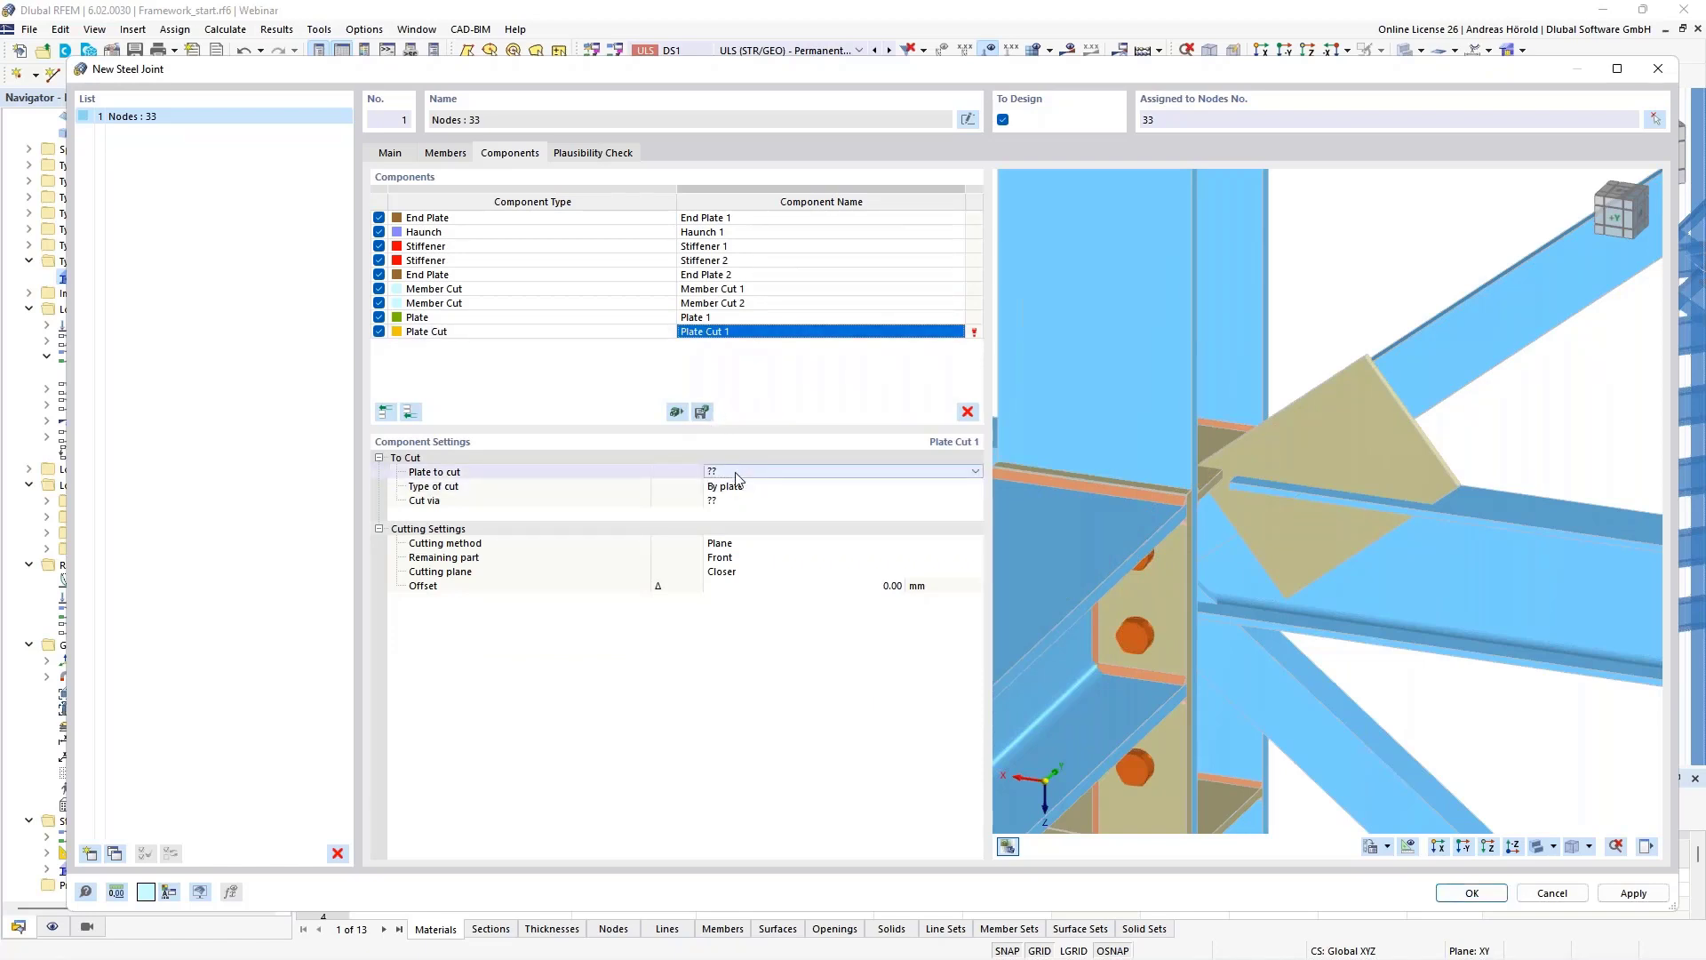
click(735, 473)
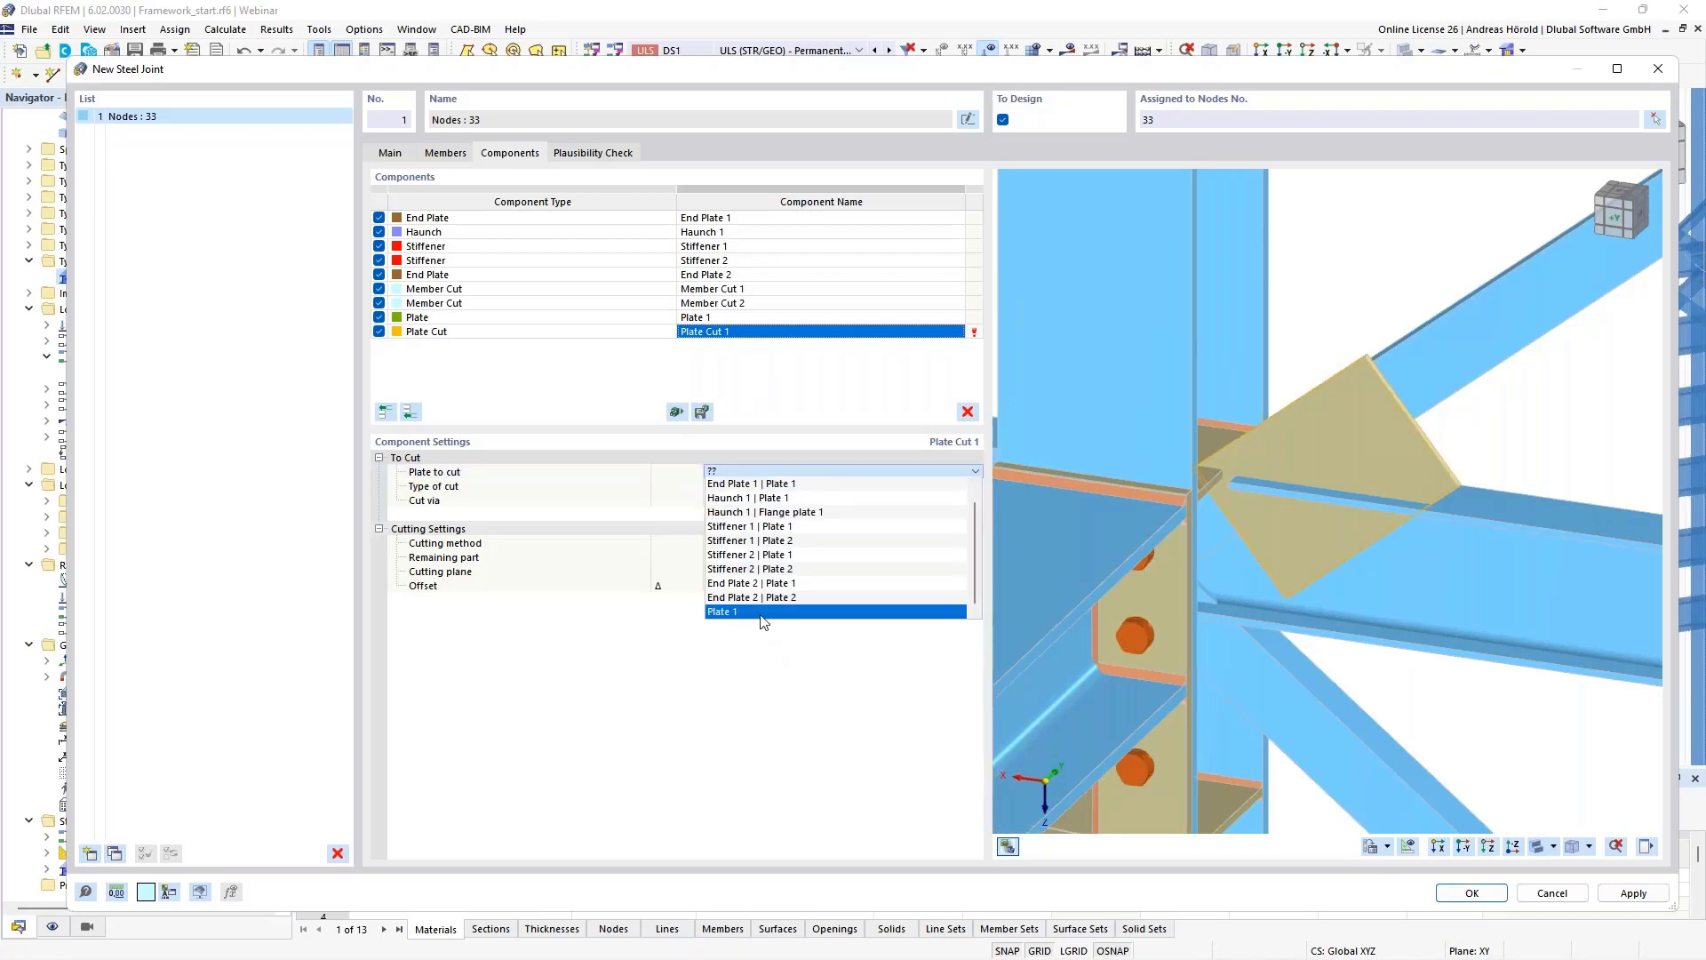
click(761, 613)
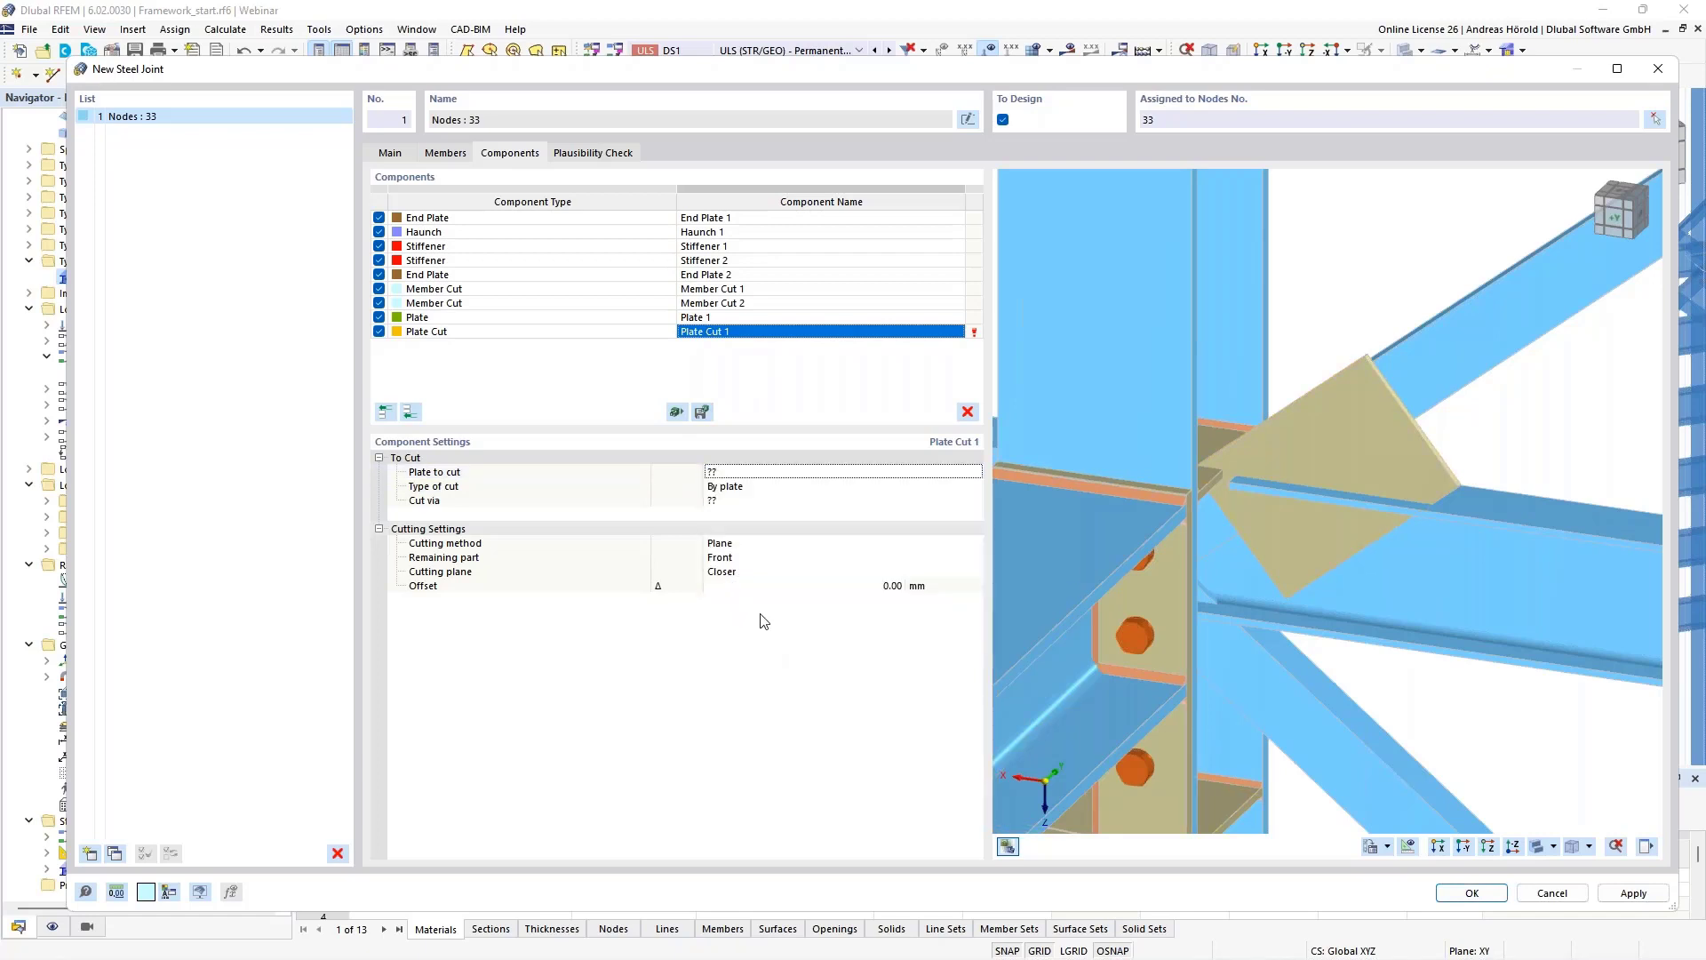
Define the plate cut as By member plate, cutting via the Web of Member 4, 5.
click(765, 487)
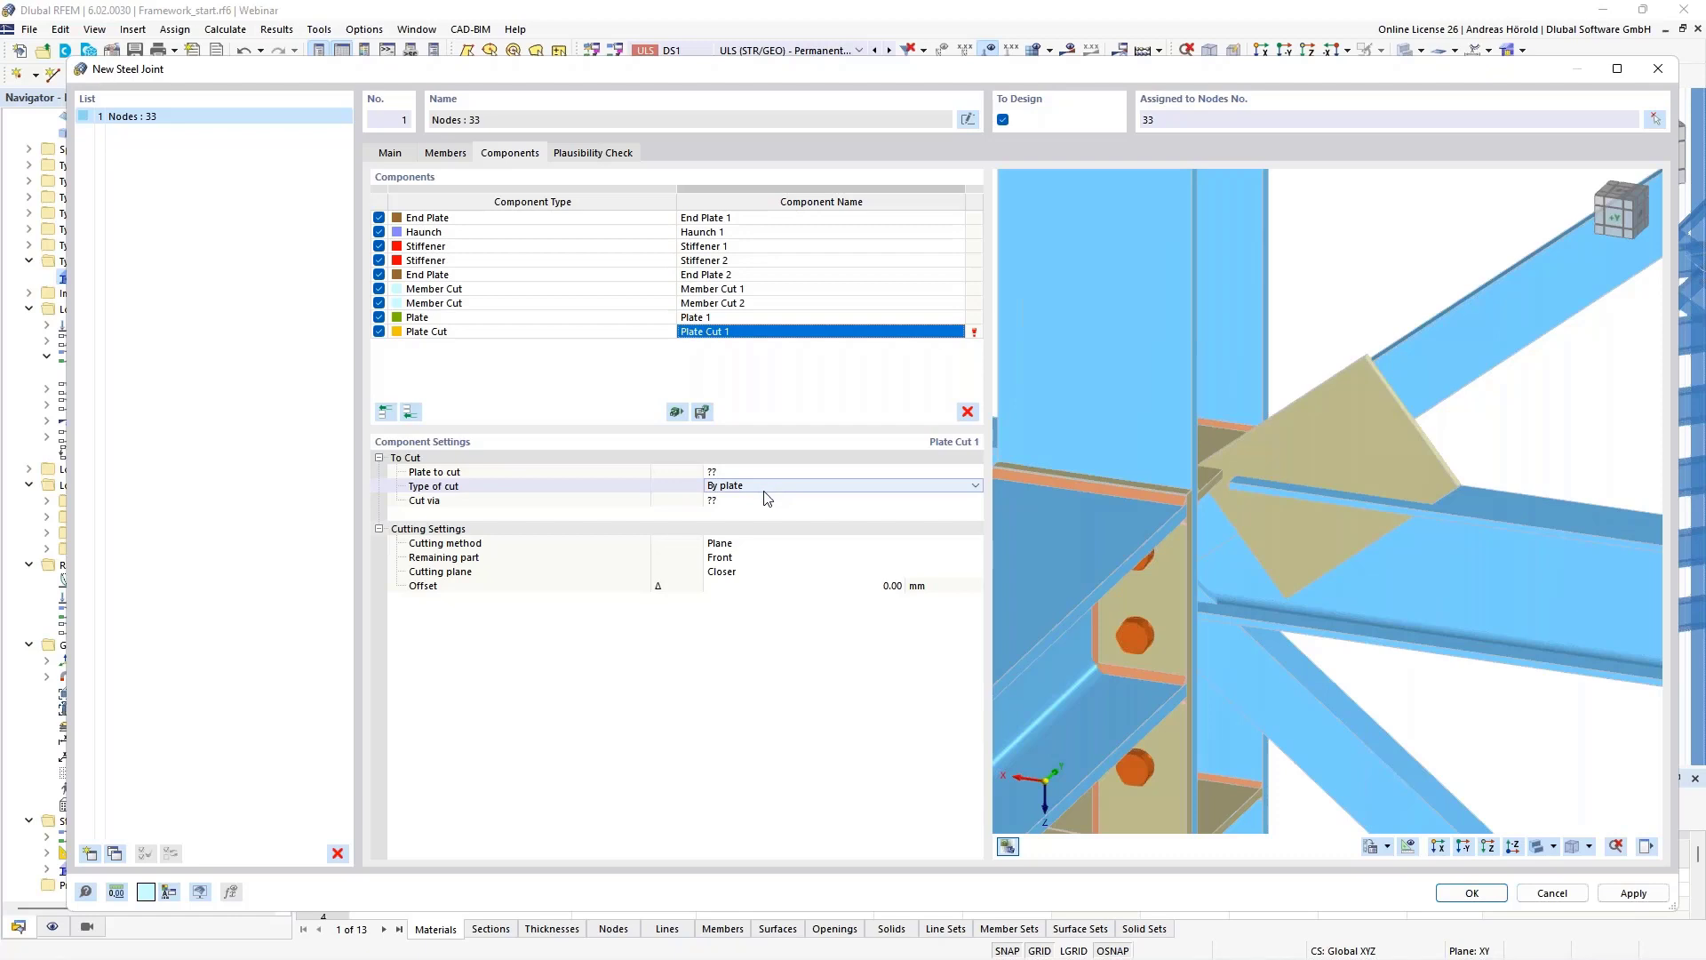
click(765, 485)
click(763, 513)
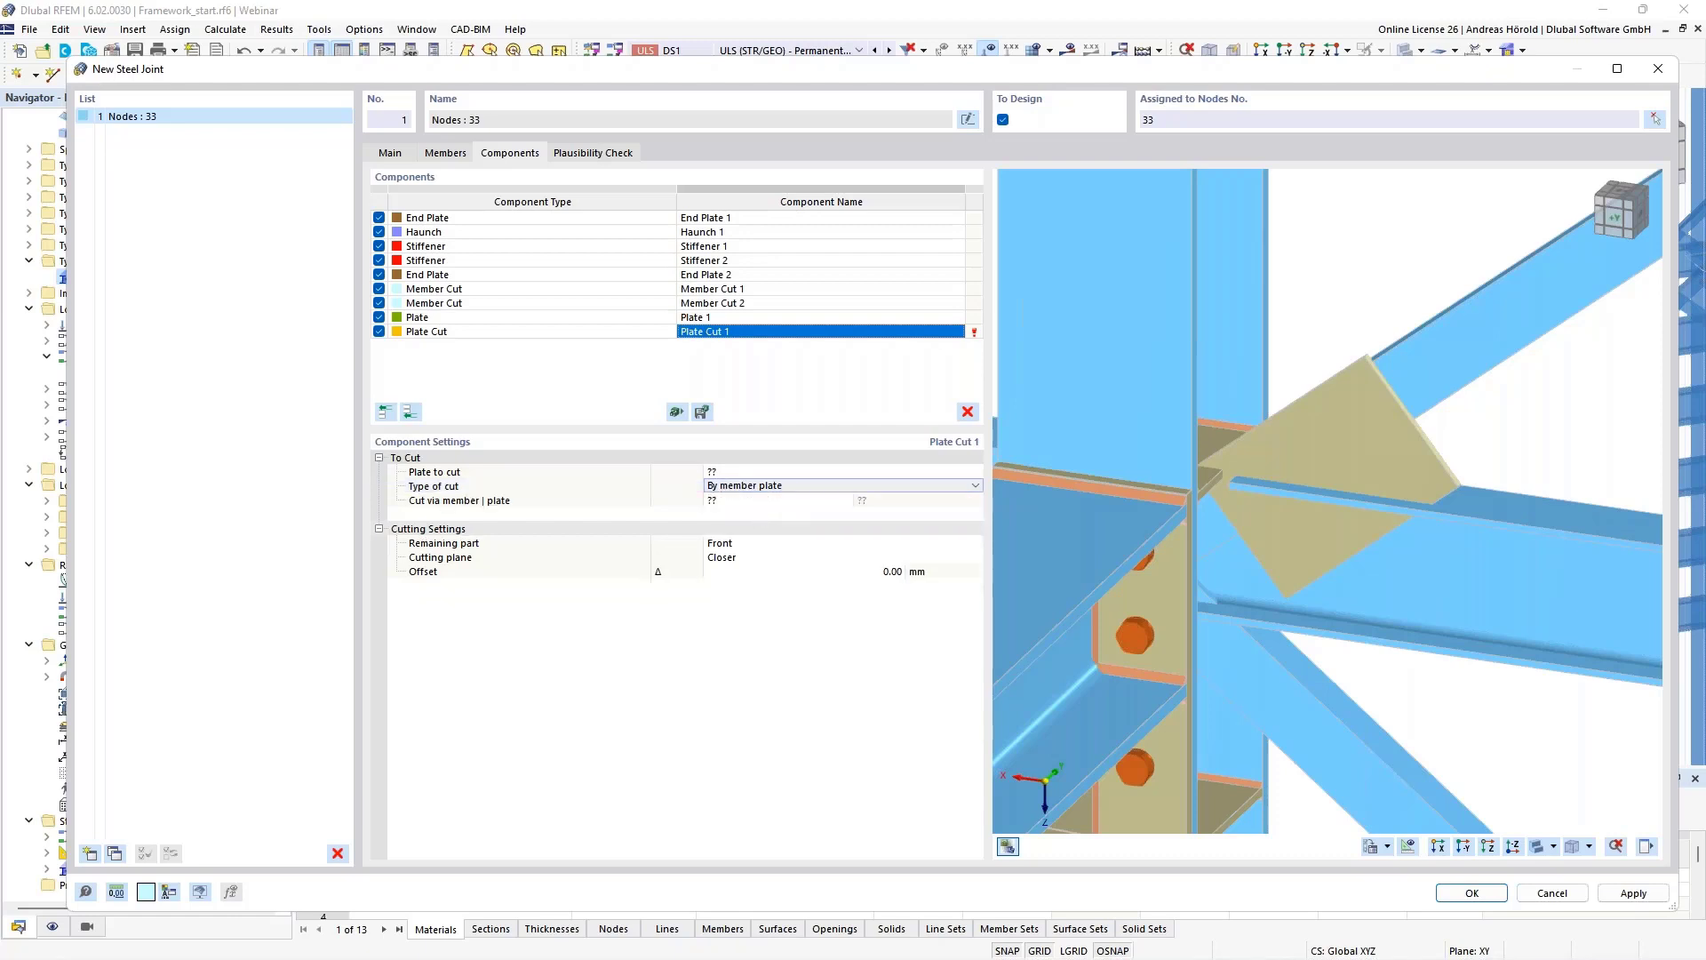
click(741, 500)
click(739, 498)
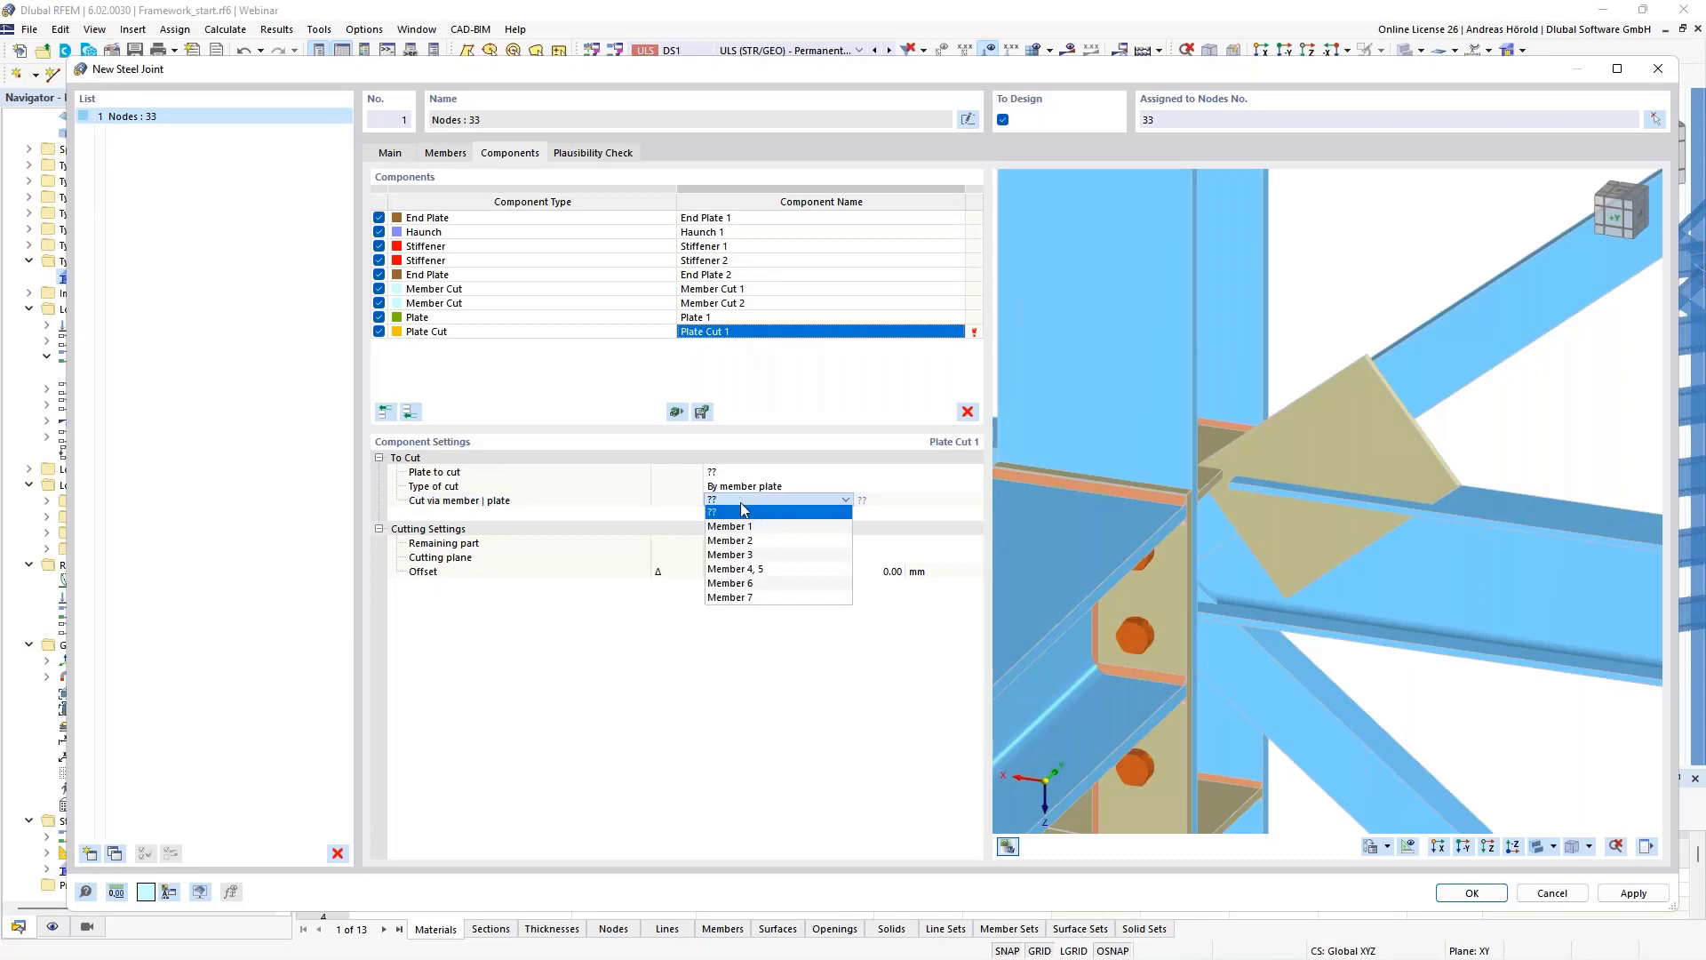
click(763, 569)
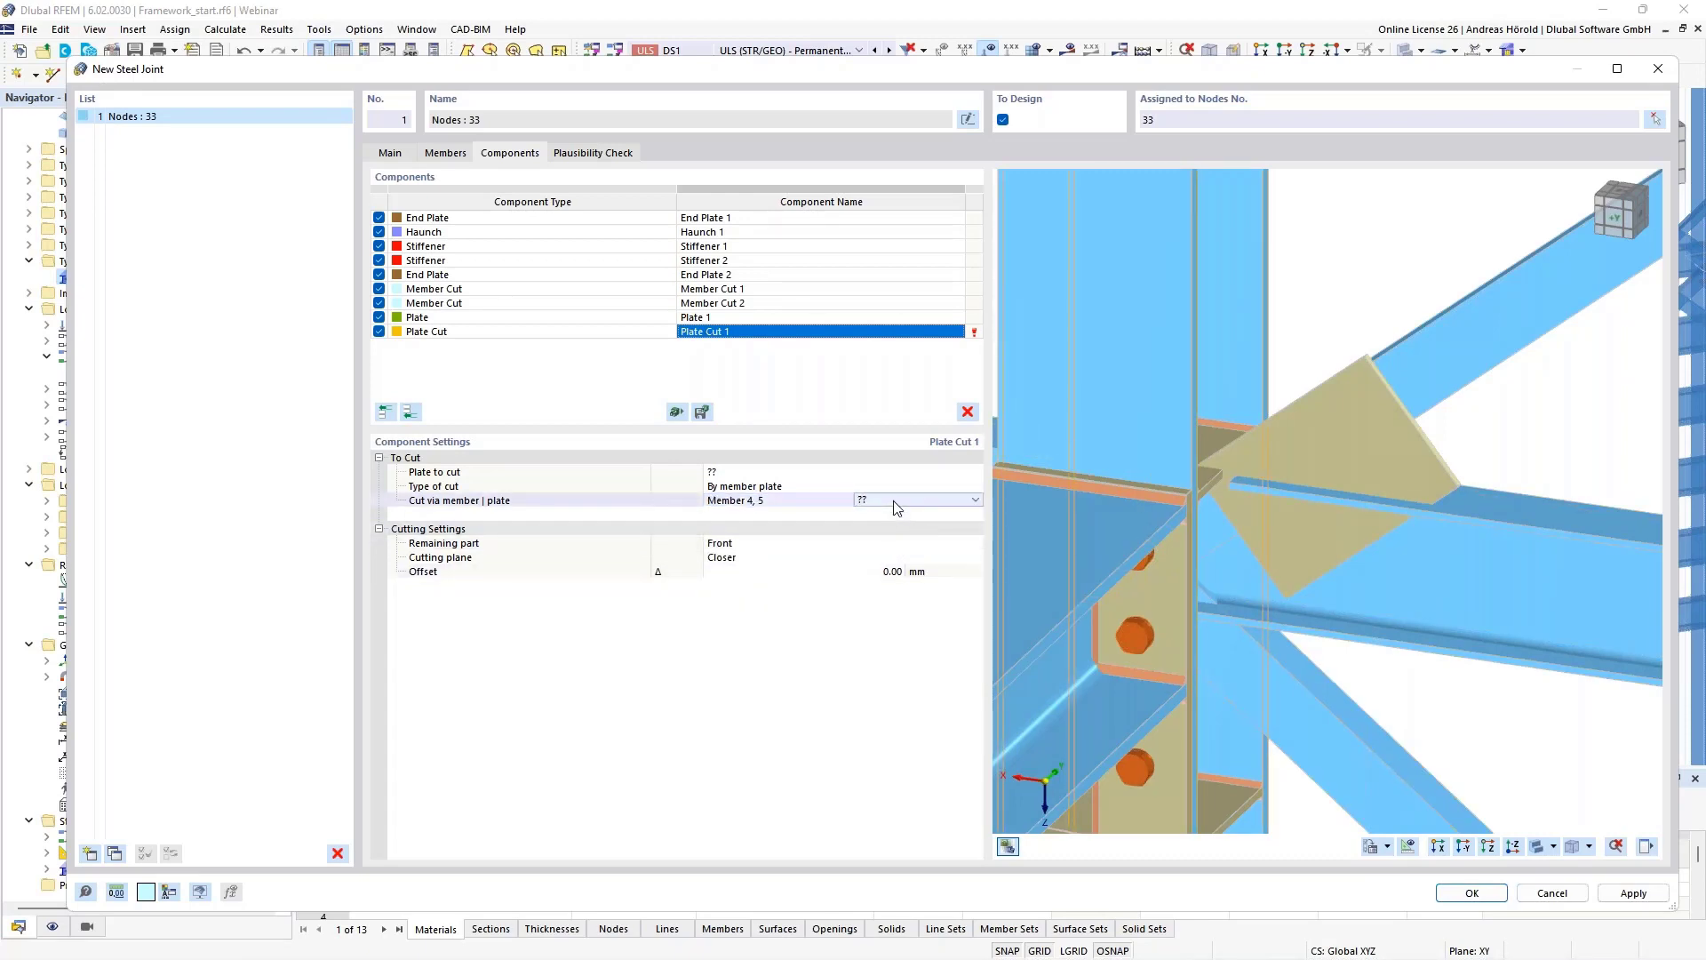
click(914, 500)
click(913, 542)
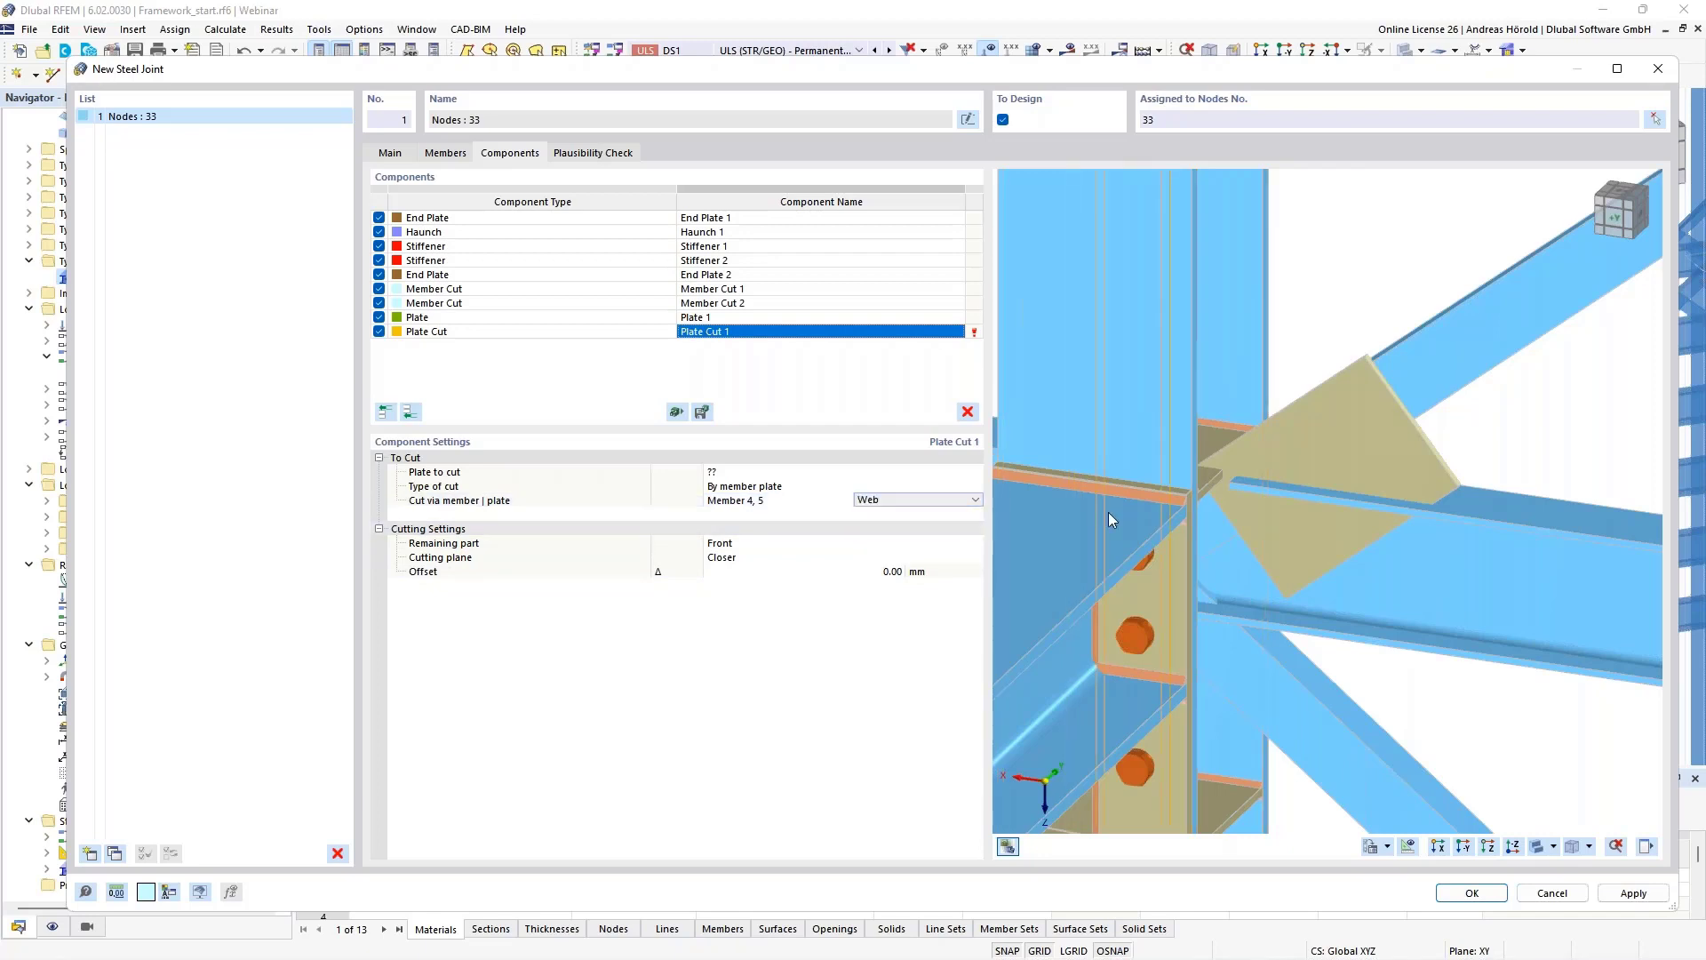
Set the remaining part of the plate cut to Rear.
mouse_move(1464, 687)
ctrl+middle_down()
mouse_move(1387, 683)
mouse_move(1433, 675)
ctrl+middle_up()
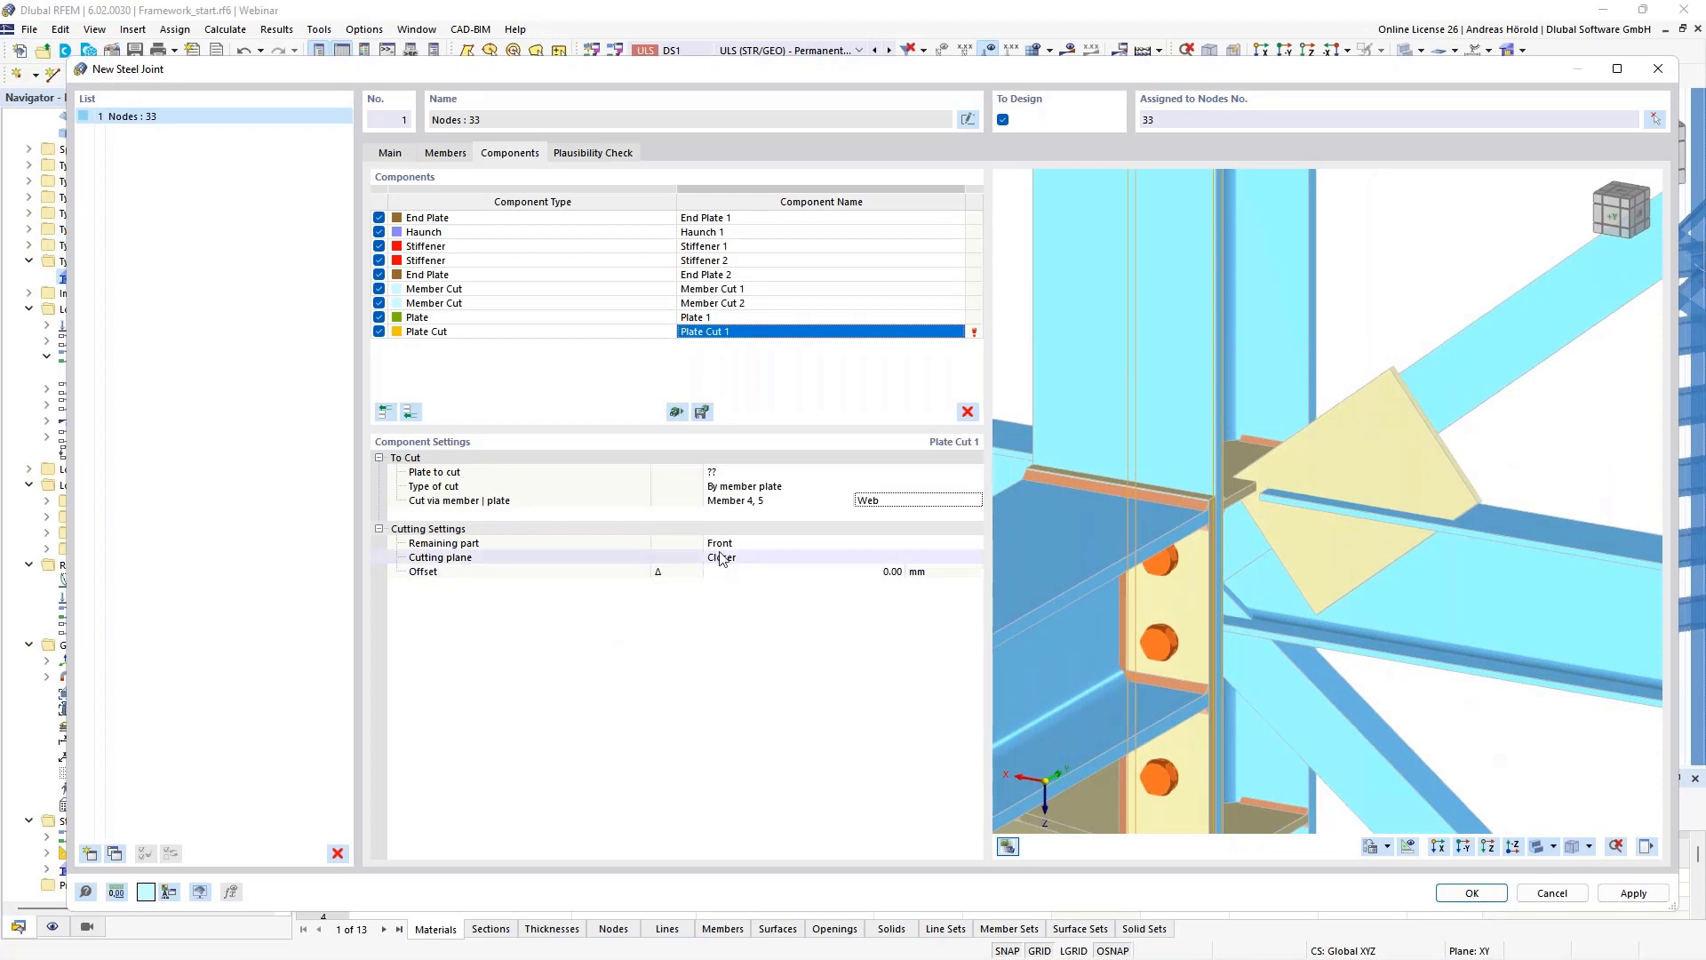
click(745, 542)
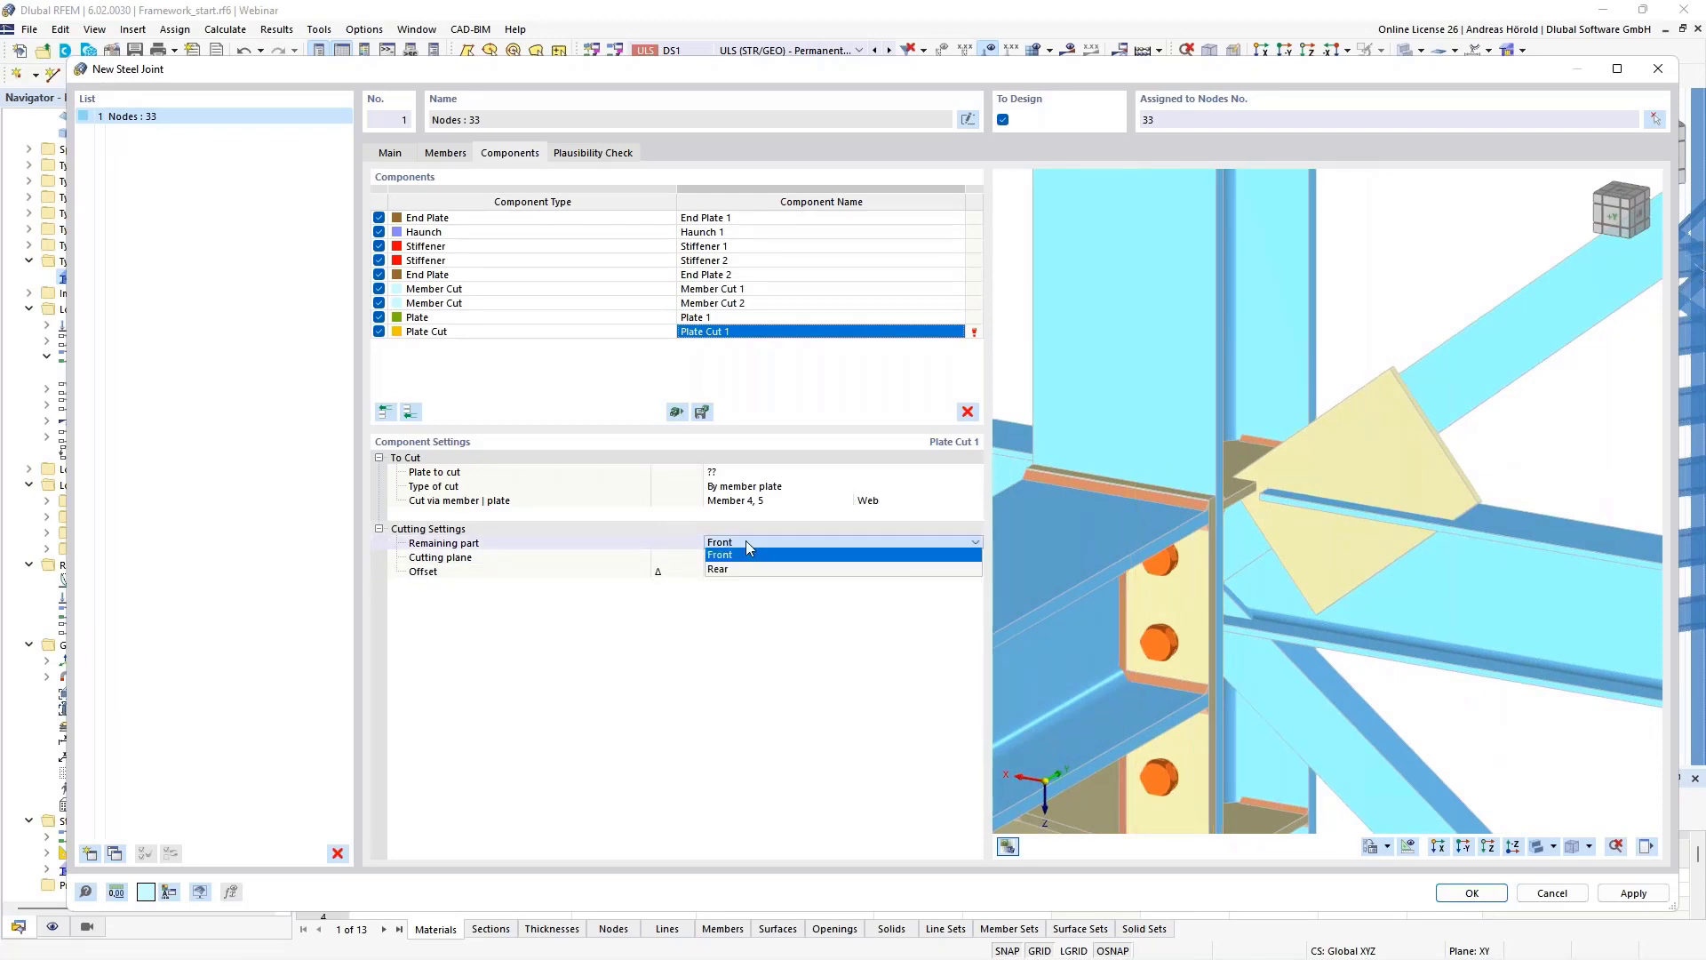
click(745, 562)
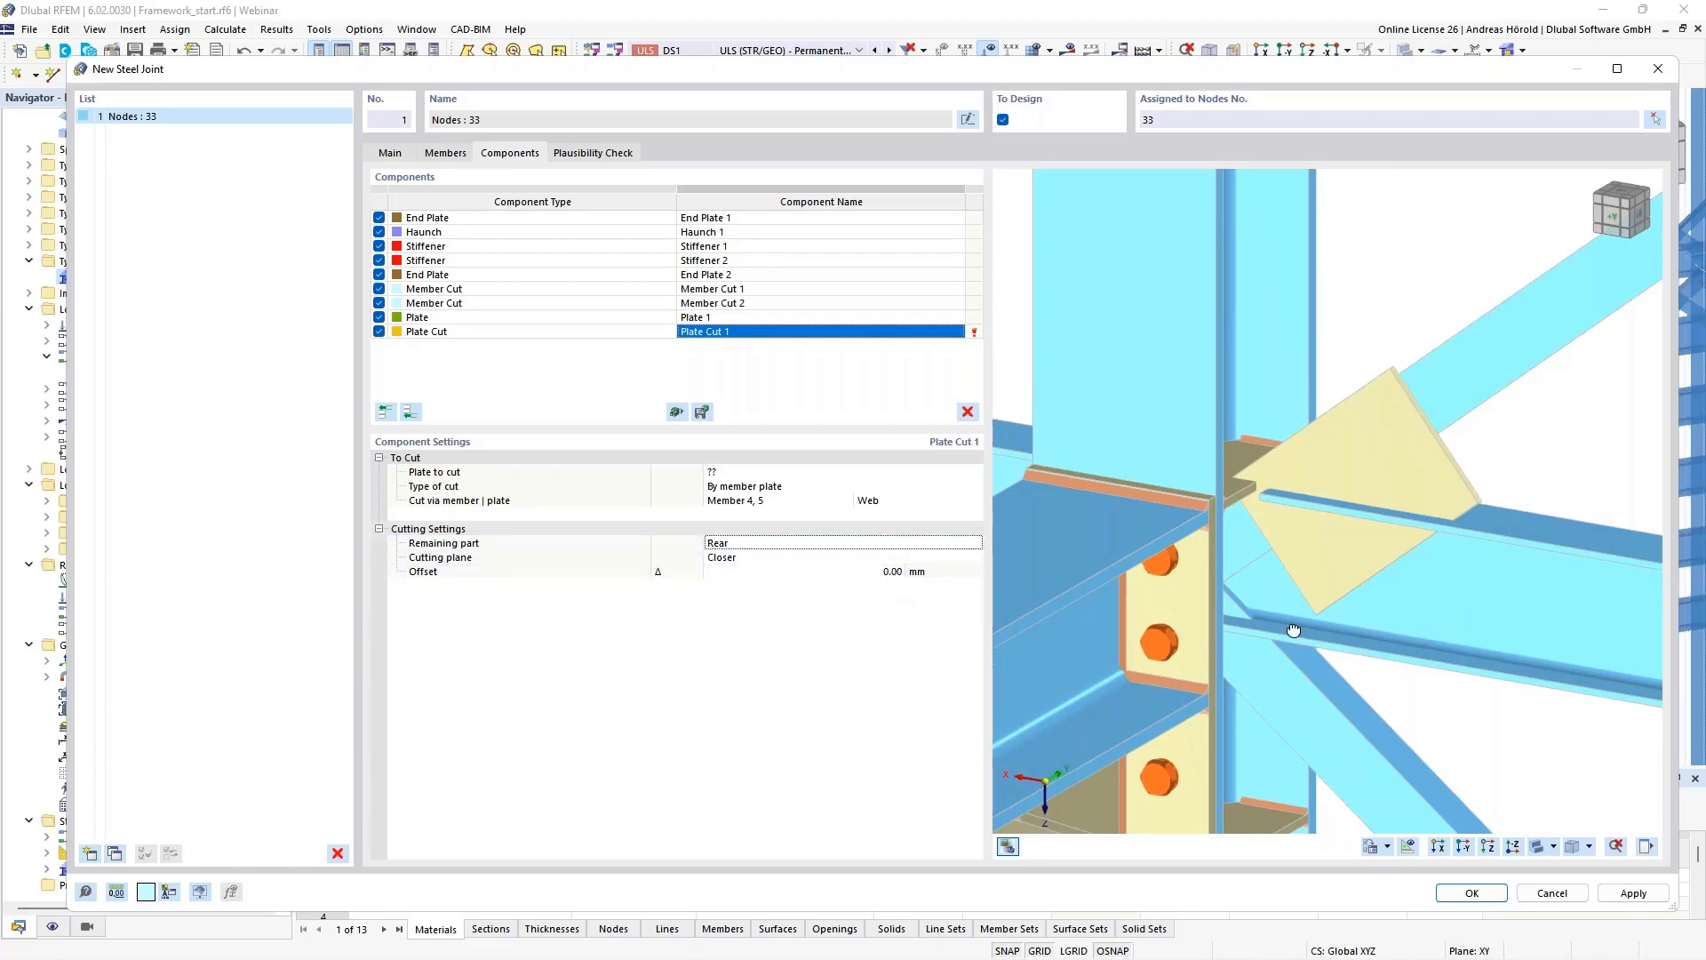
Set the plate cut's offset to 120 mm and choose Plate 1 as the plate to cut.
ctrl+middle_drag(1295, 629, 1366, 609)
scroll(1176, 547, up, 6)
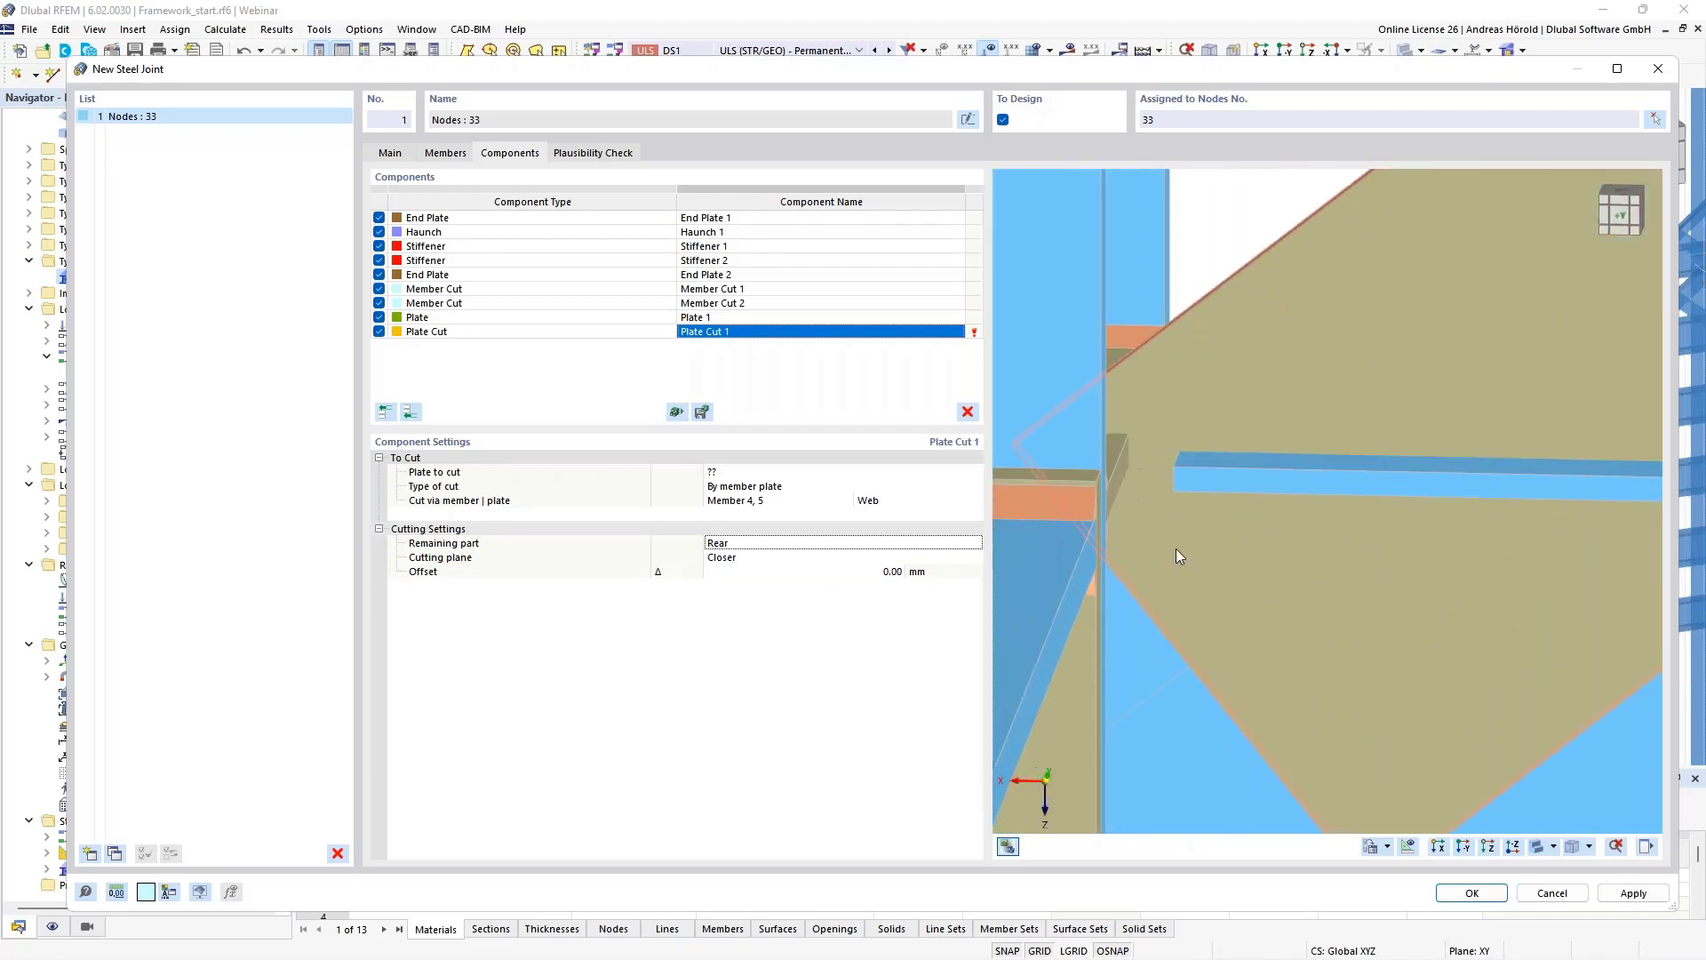
key(Down)
key(Down)
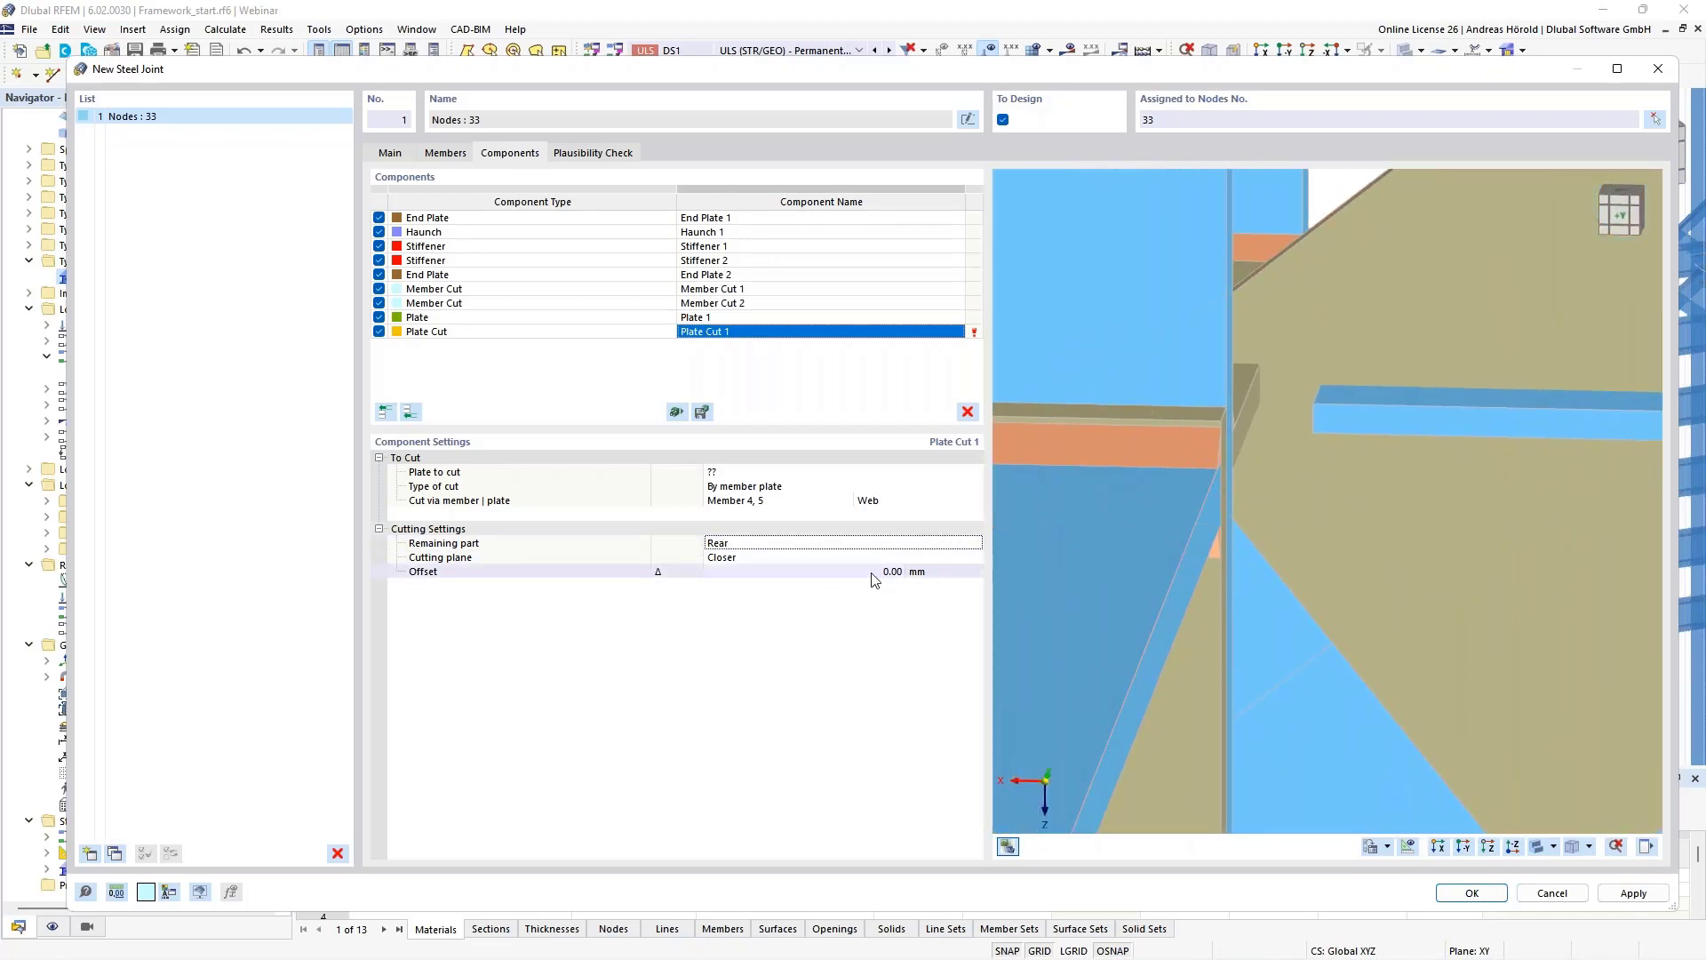
text(11)
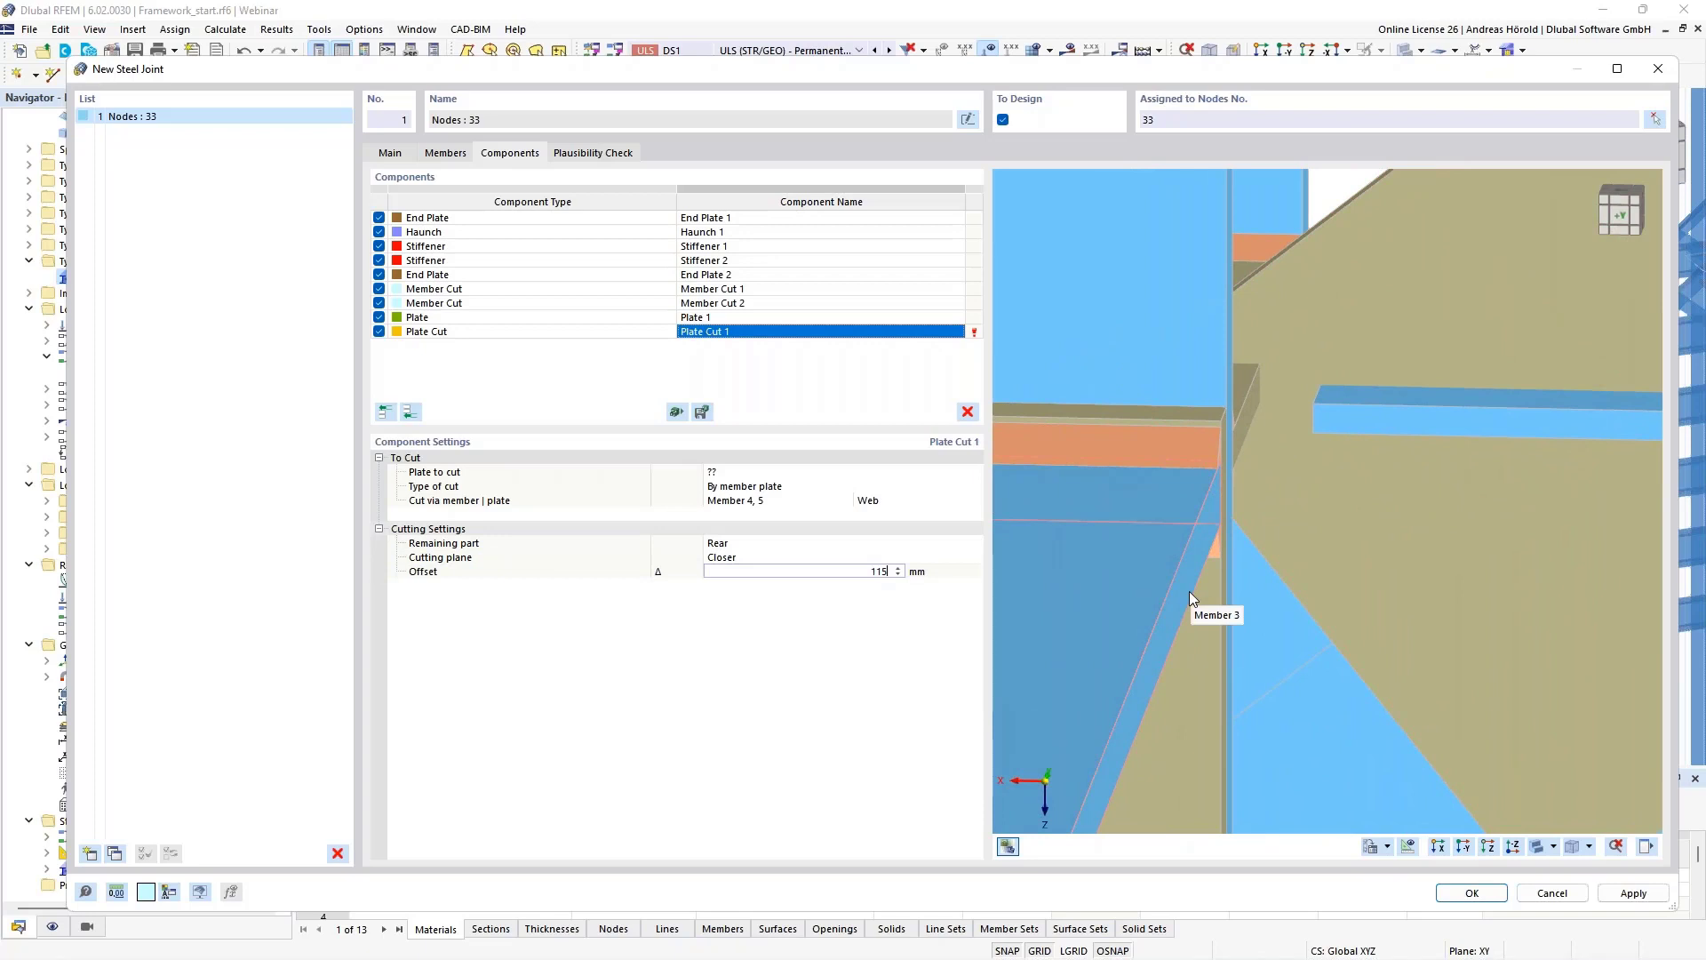
text(5)
key(Return)
text(120)
key(Return)
click(774, 475)
click(775, 473)
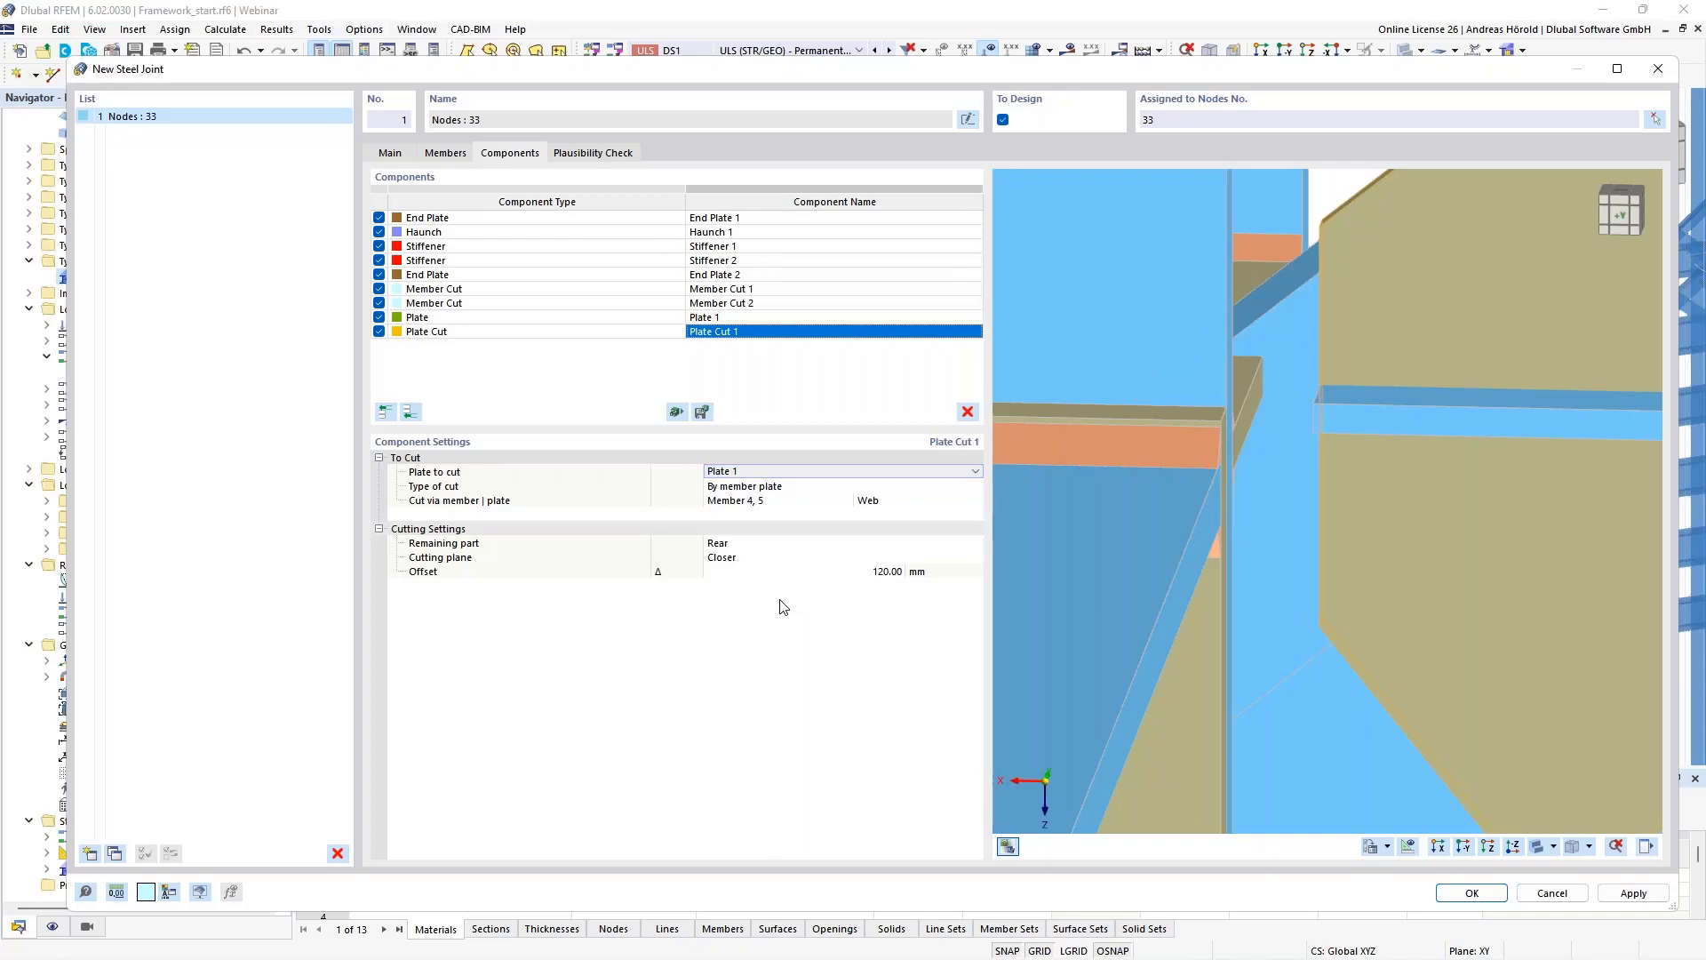
Try an offset of 115 mm for the plate cut on Plate 1.
click(893, 574)
text(15)
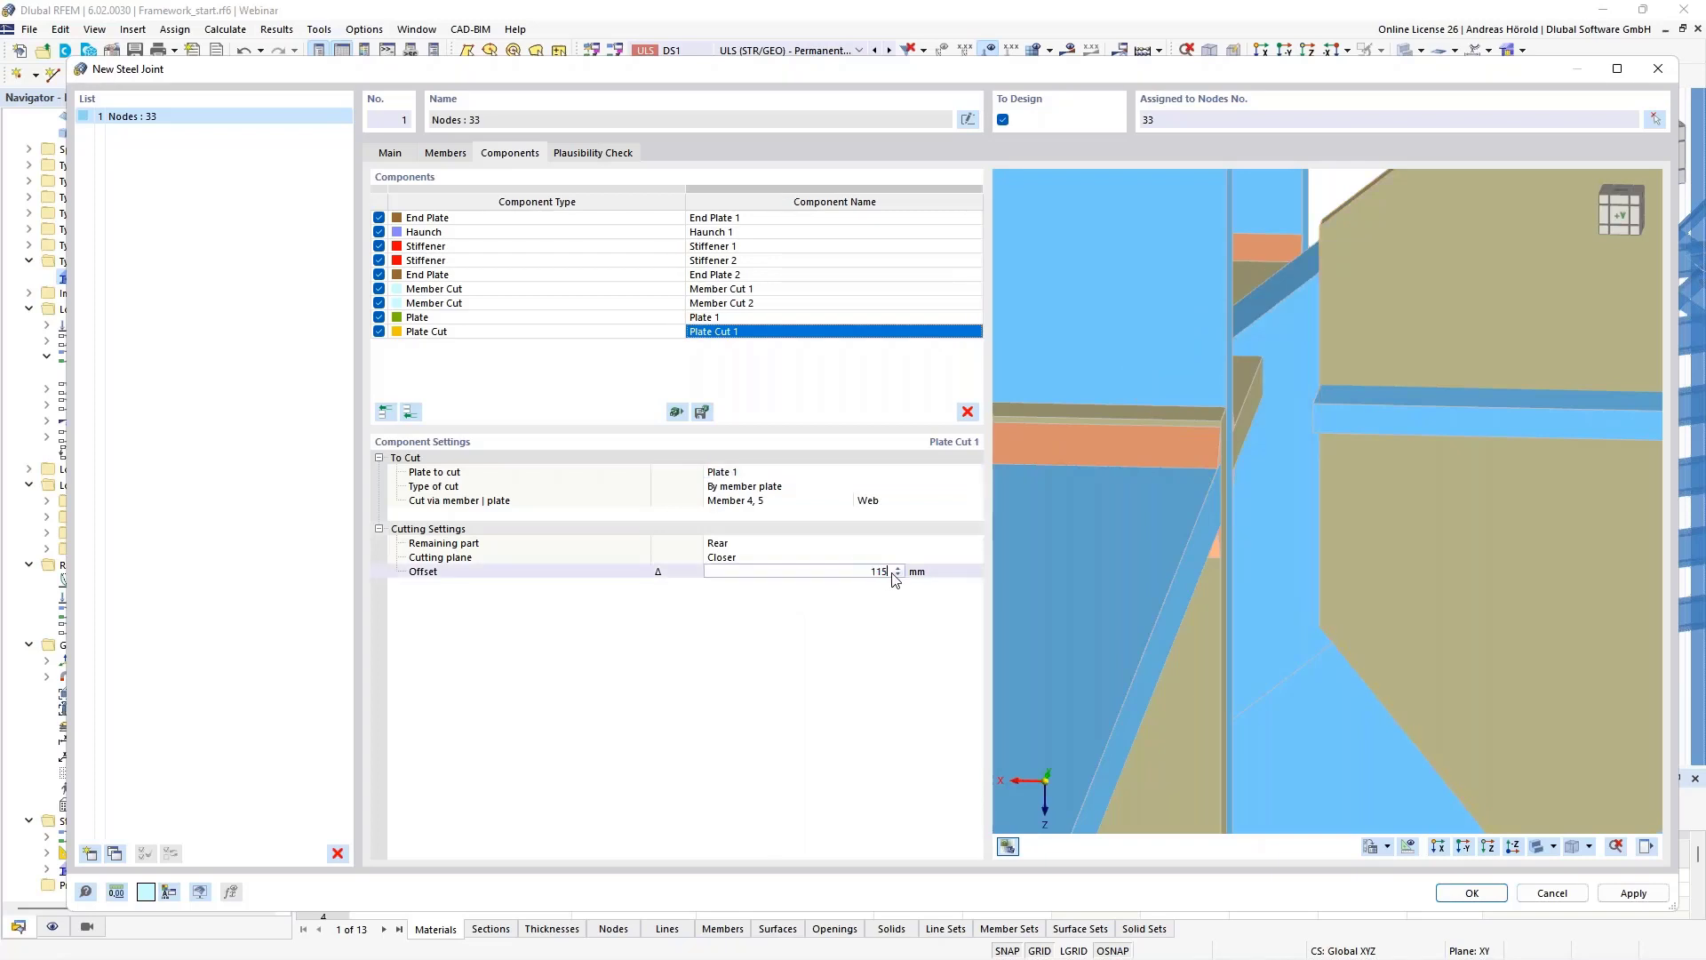
middle_drag(1367, 578, 1385, 578)
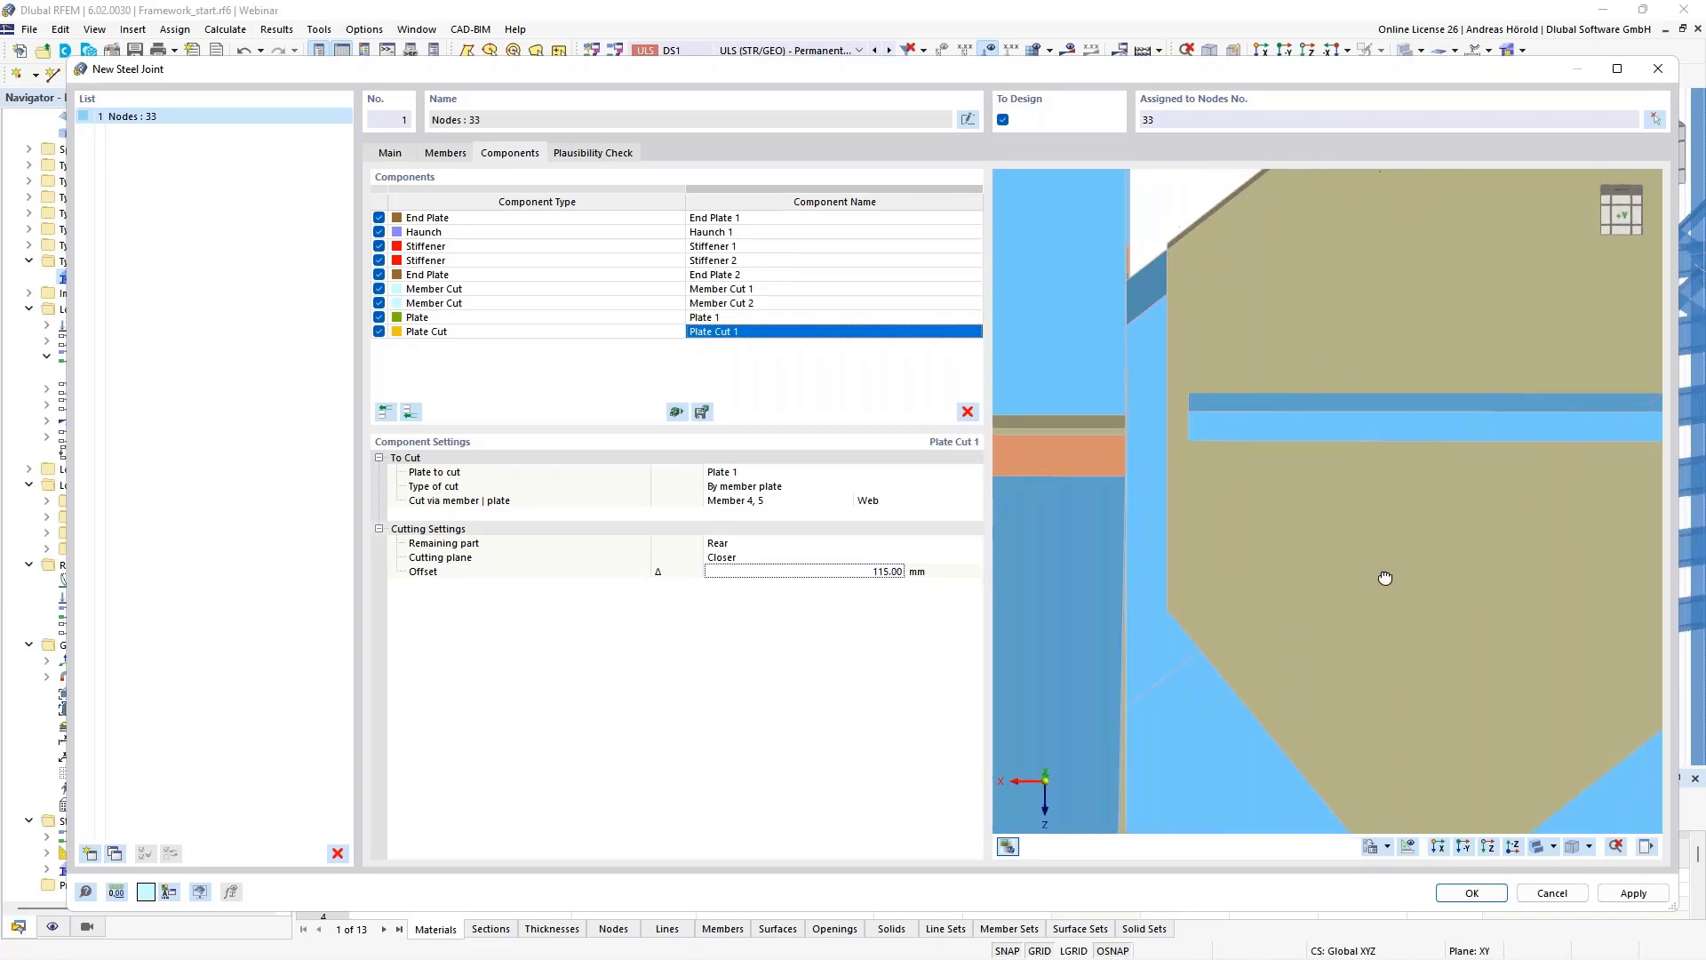
scroll(1241, 466, up, 3)
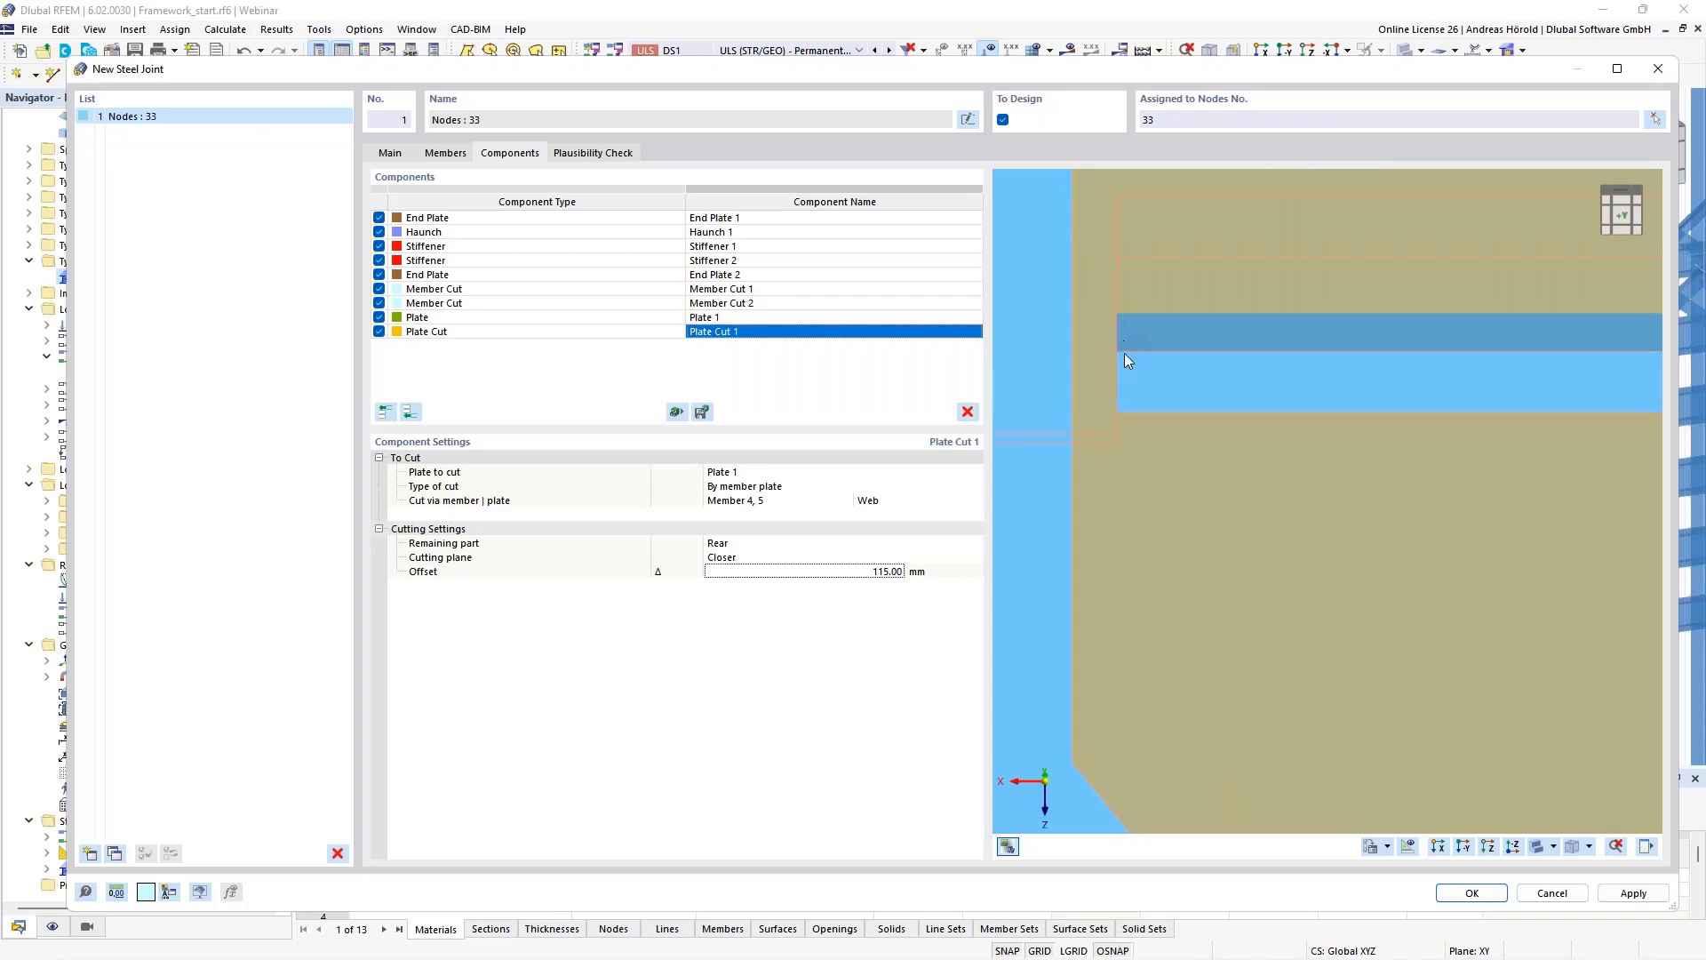
scroll(1134, 372, down, 1)
Set the first plate cut's offset to 120.25 mm so the plate edge lines up with the slot's end.
click(880, 572)
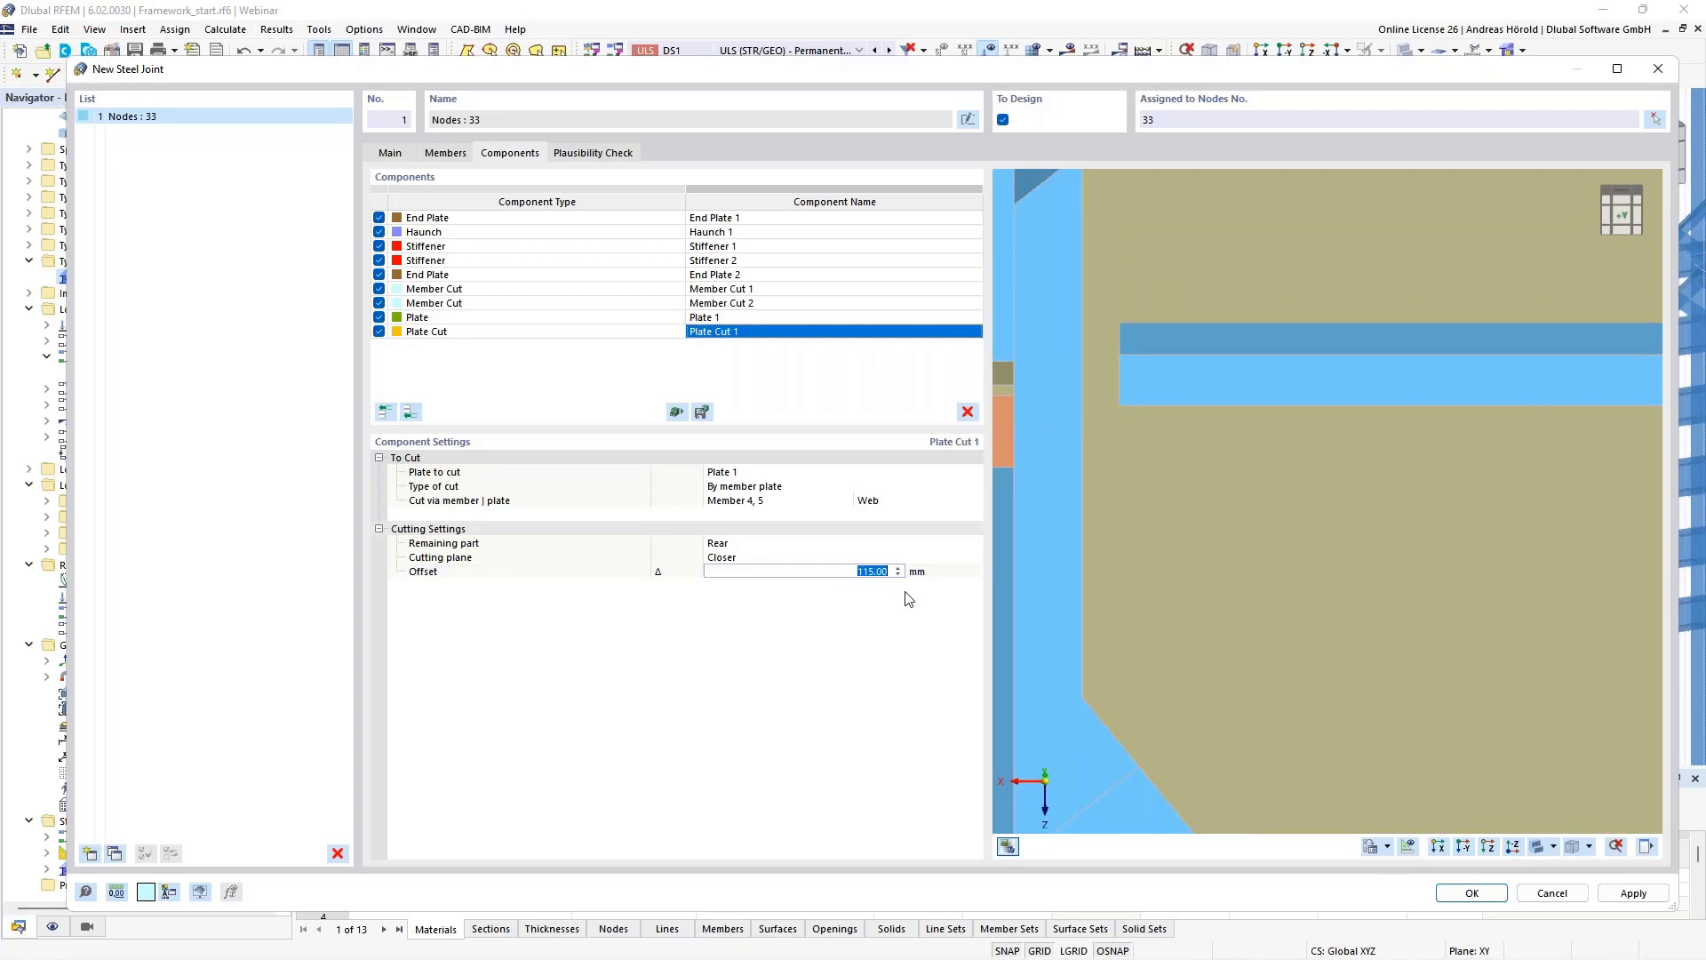
text(120,25)
key(Return)
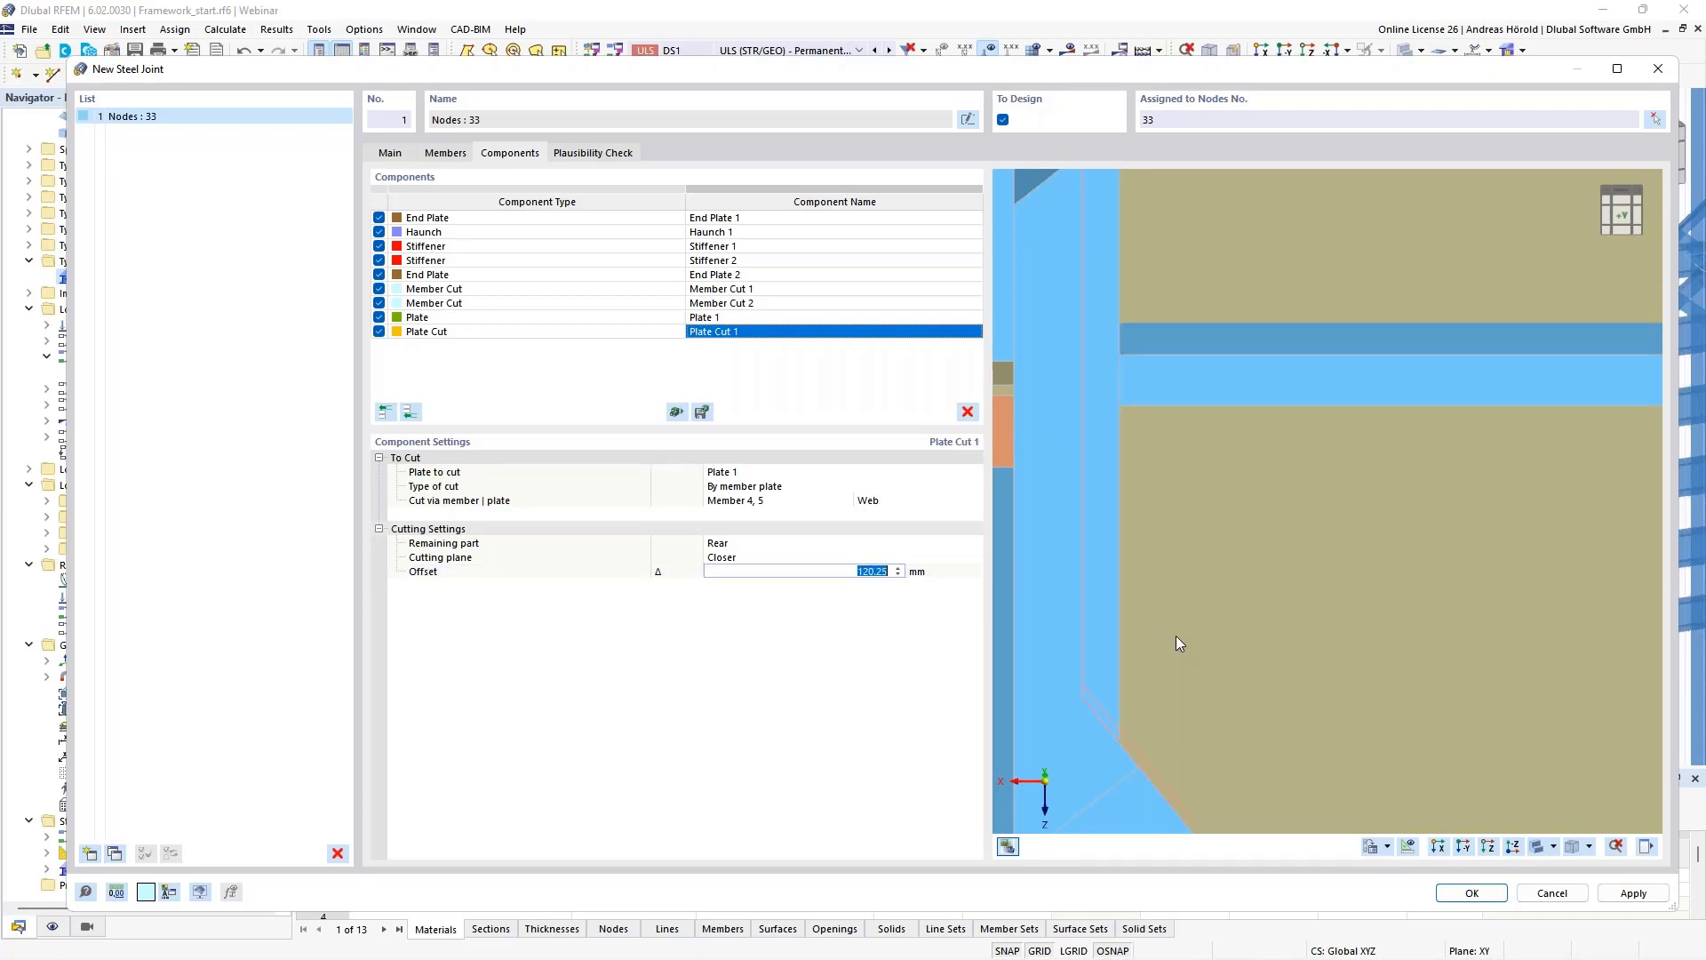
scroll(1176, 637, down, 5)
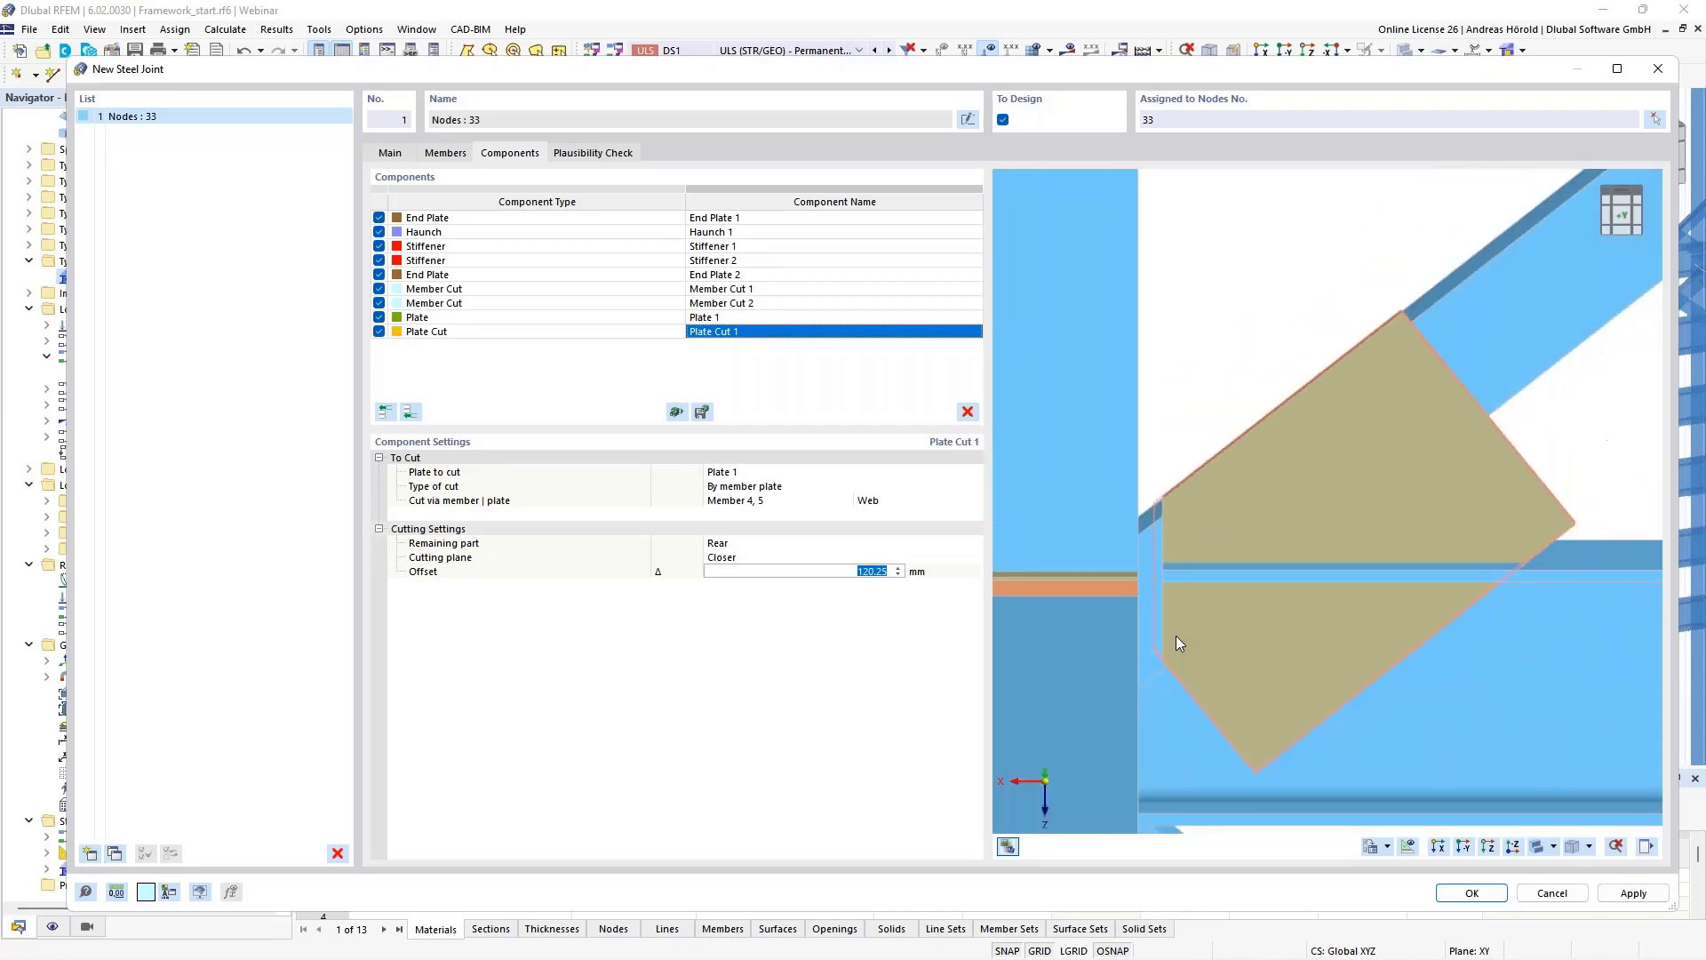
scroll(1176, 637, down, 1)
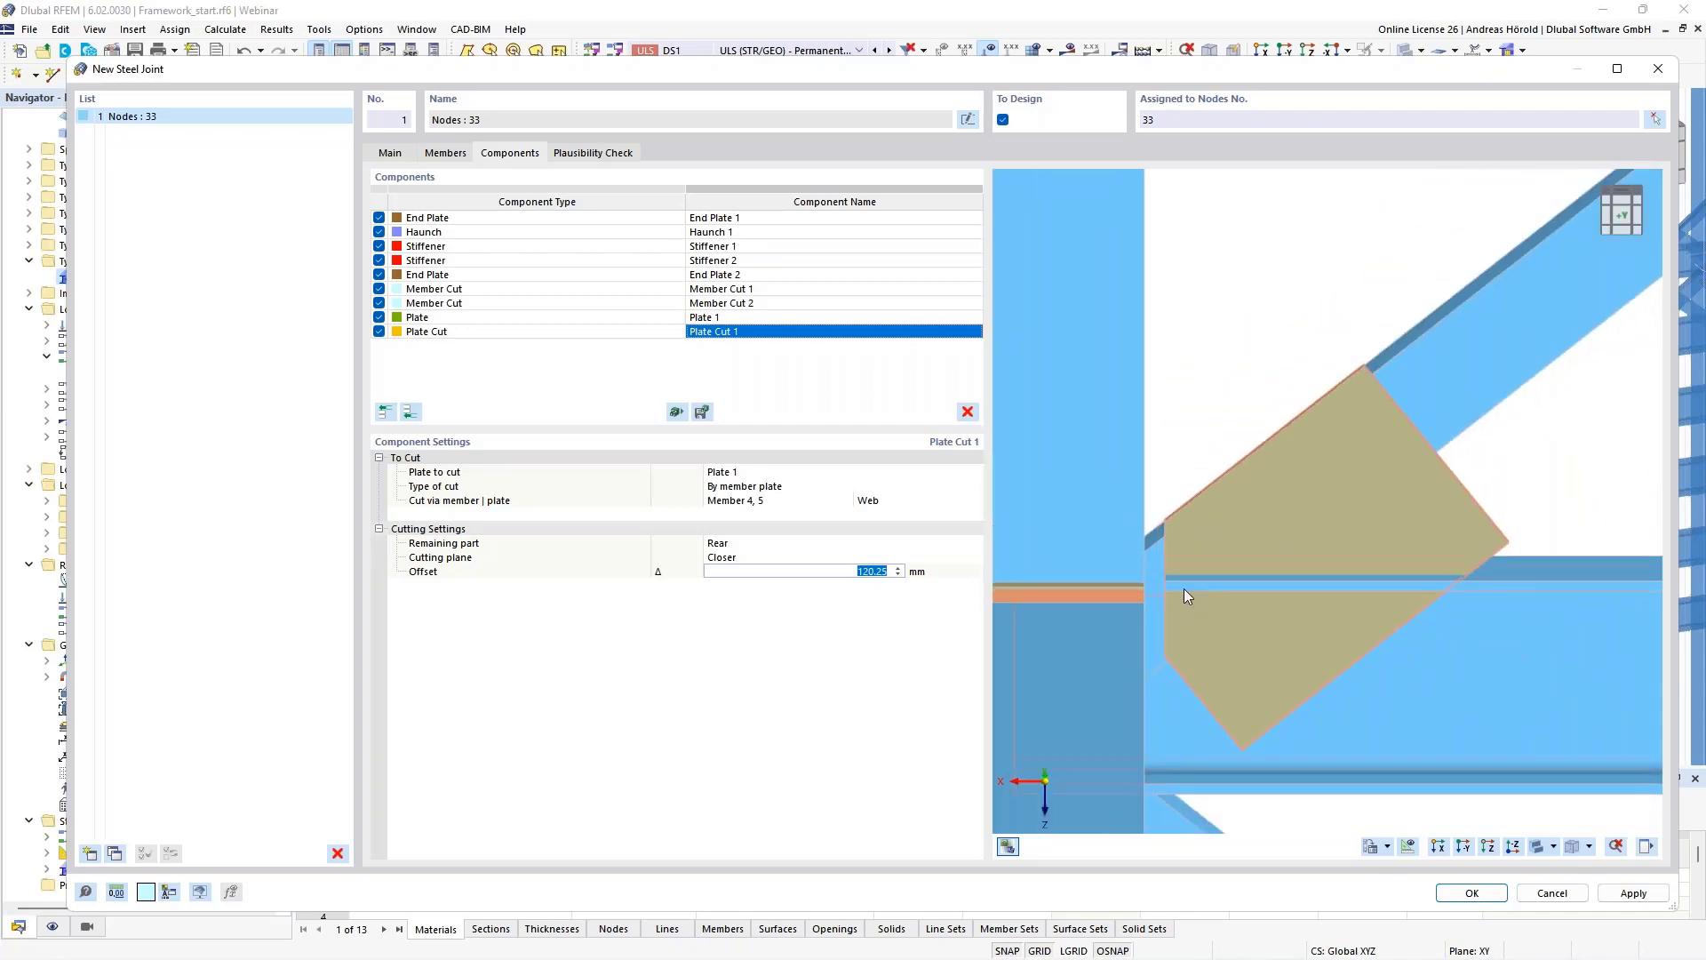
Add a second Plate Cut component to the joint and choose Plate 1 as the plate to cut.
click(410, 413)
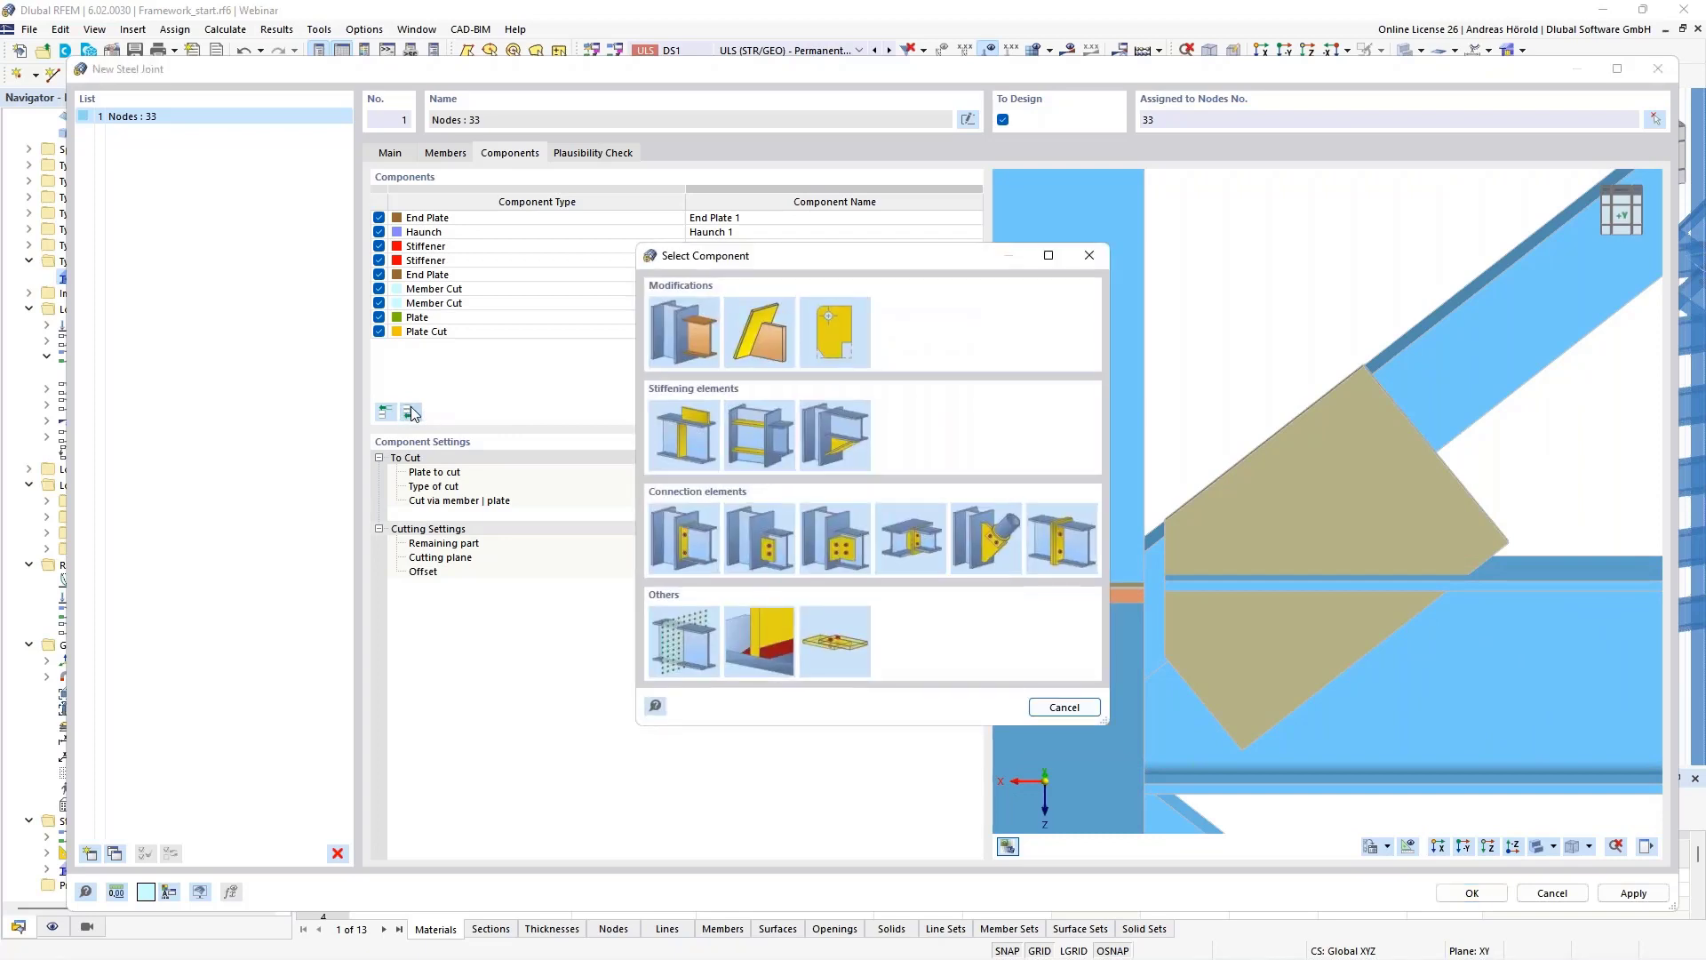
click(759, 328)
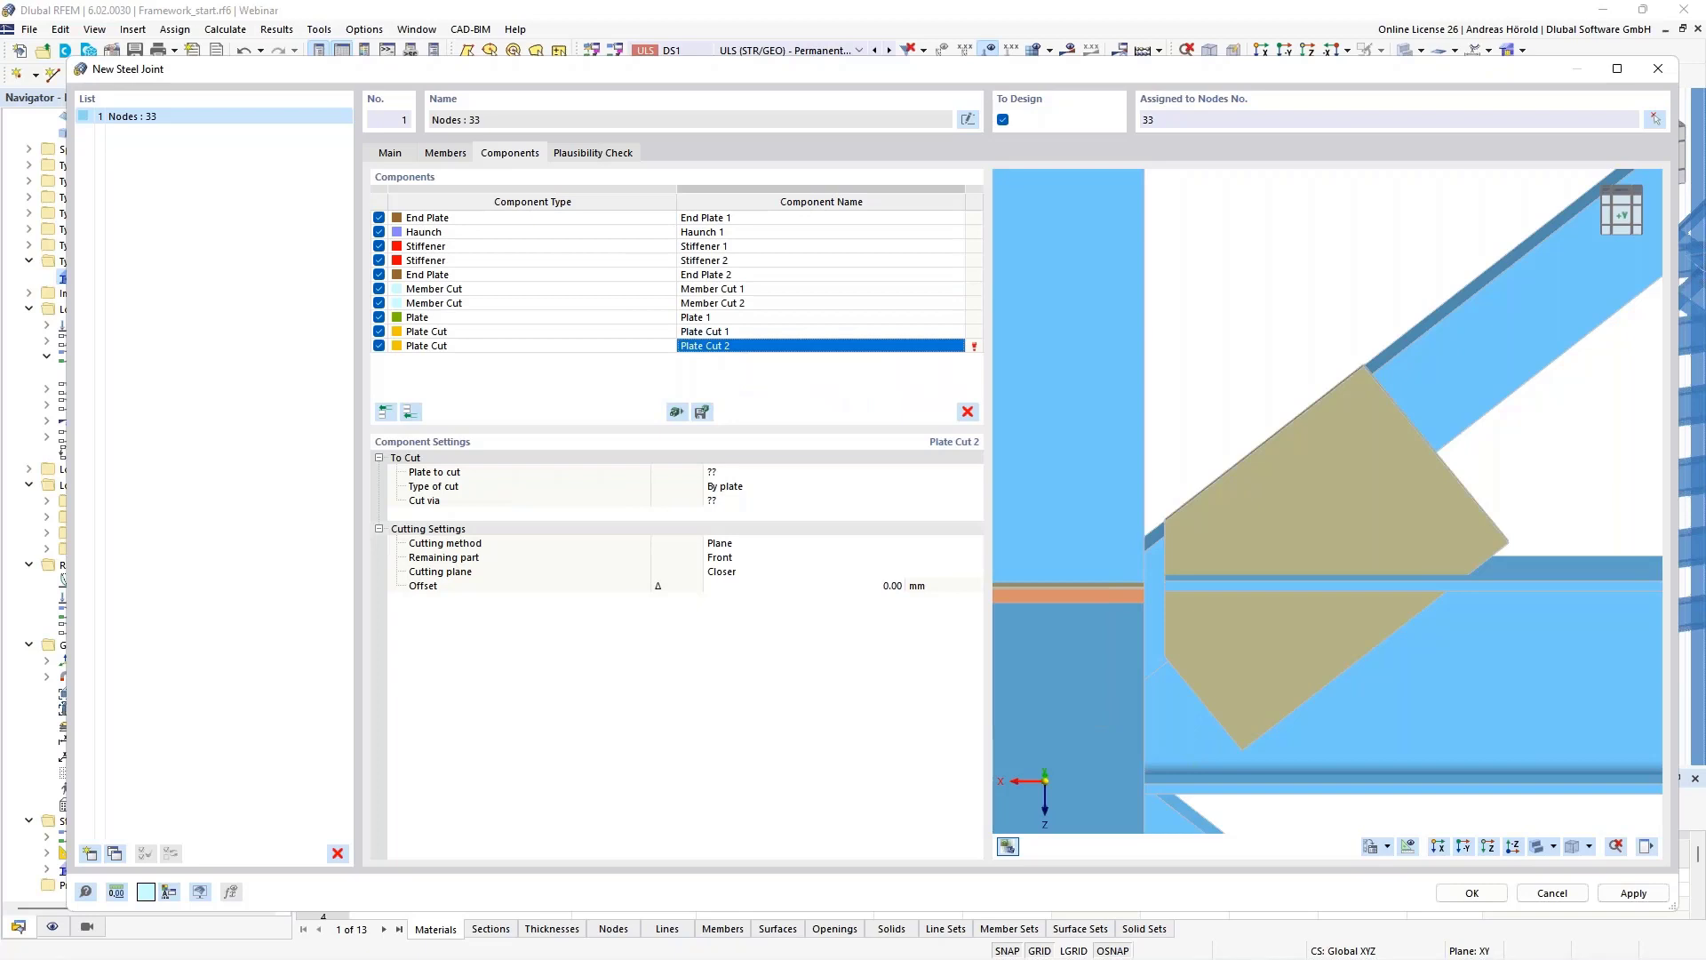
click(762, 472)
click(762, 472)
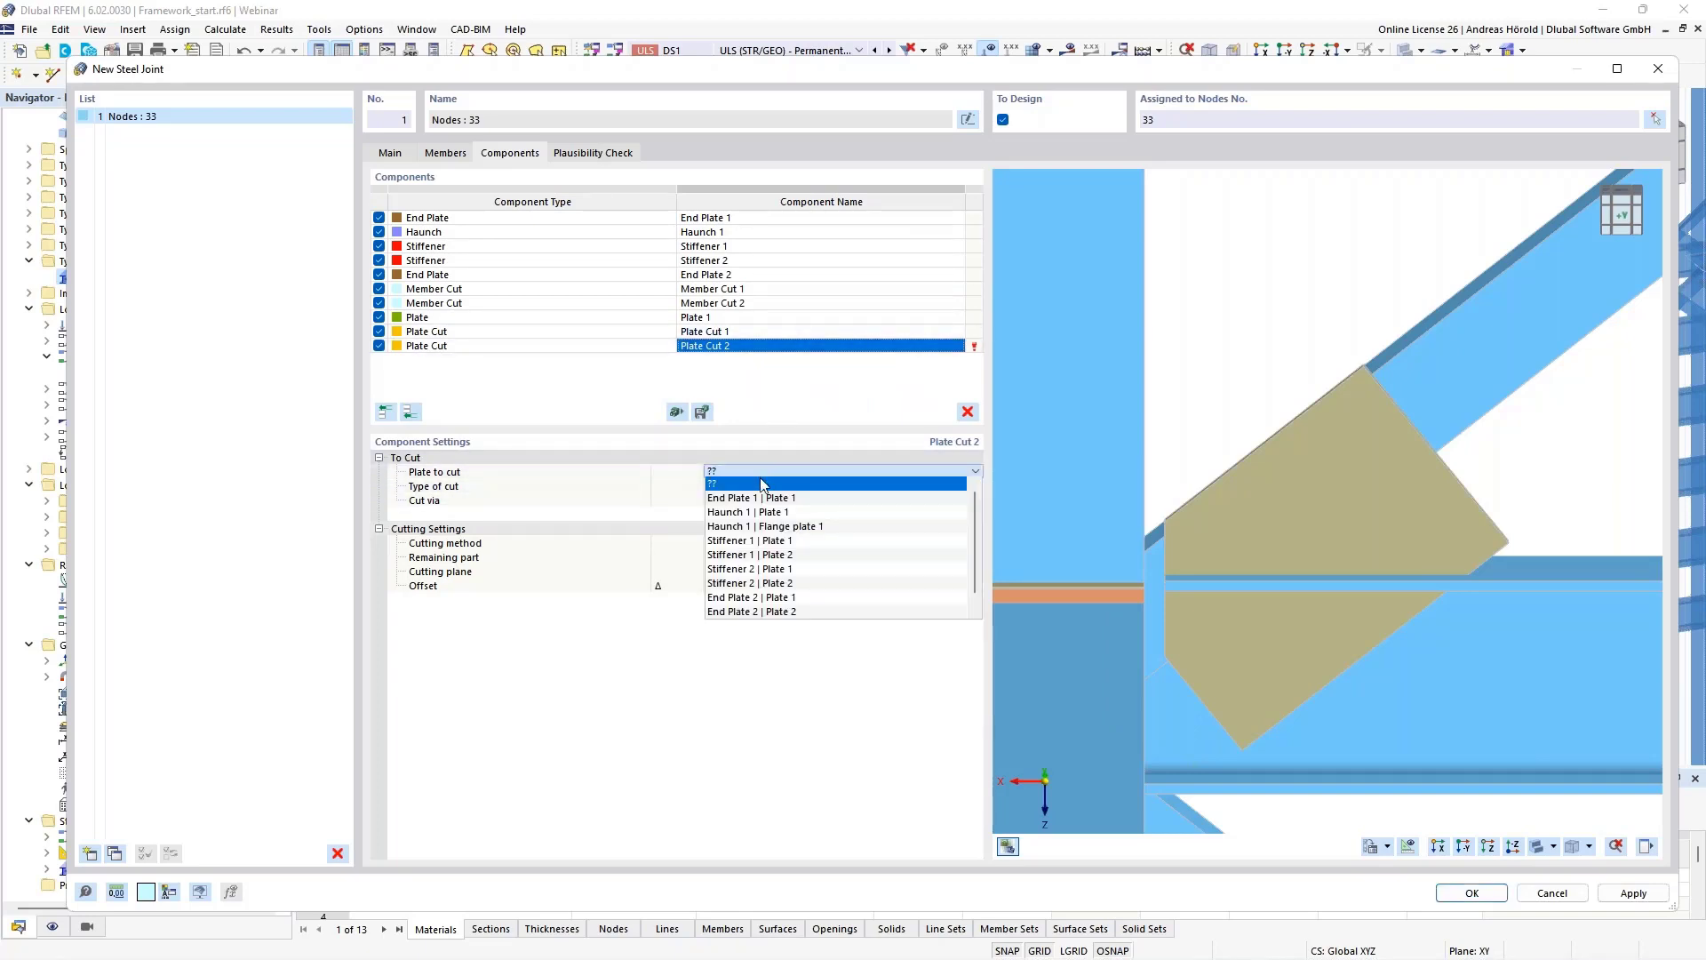
scroll(756, 587, down, 1)
click(755, 612)
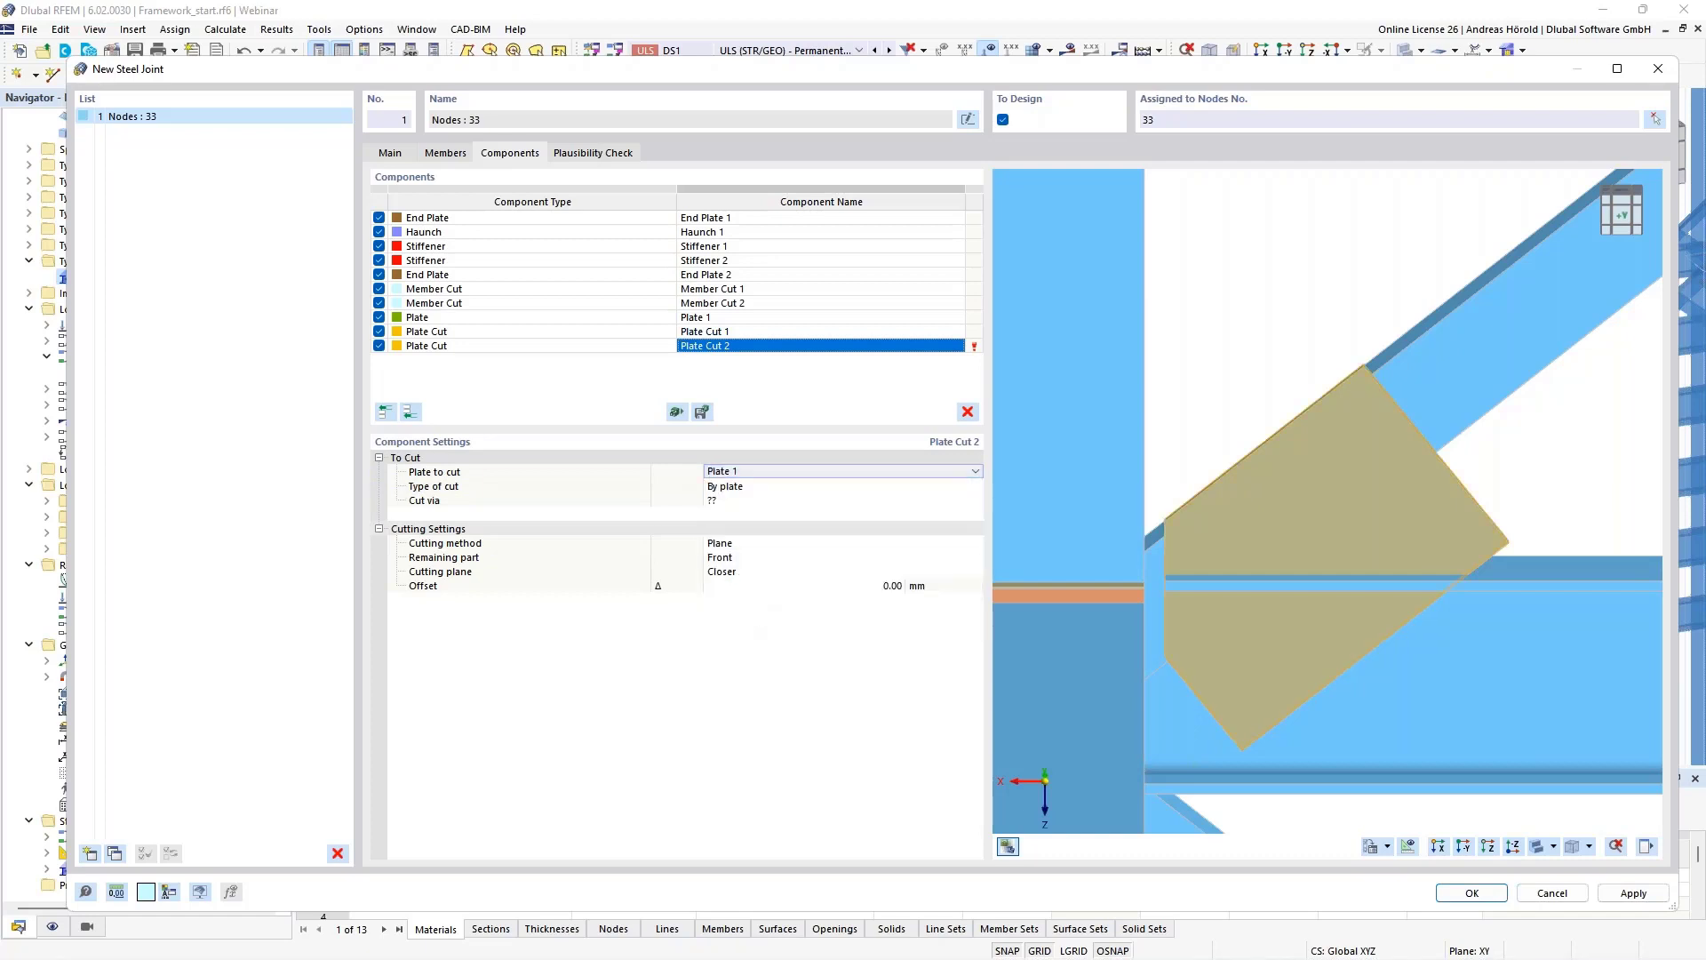
Define the second plate cut as By member plate, cutting via the Web of Member 4, 5.
click(760, 486)
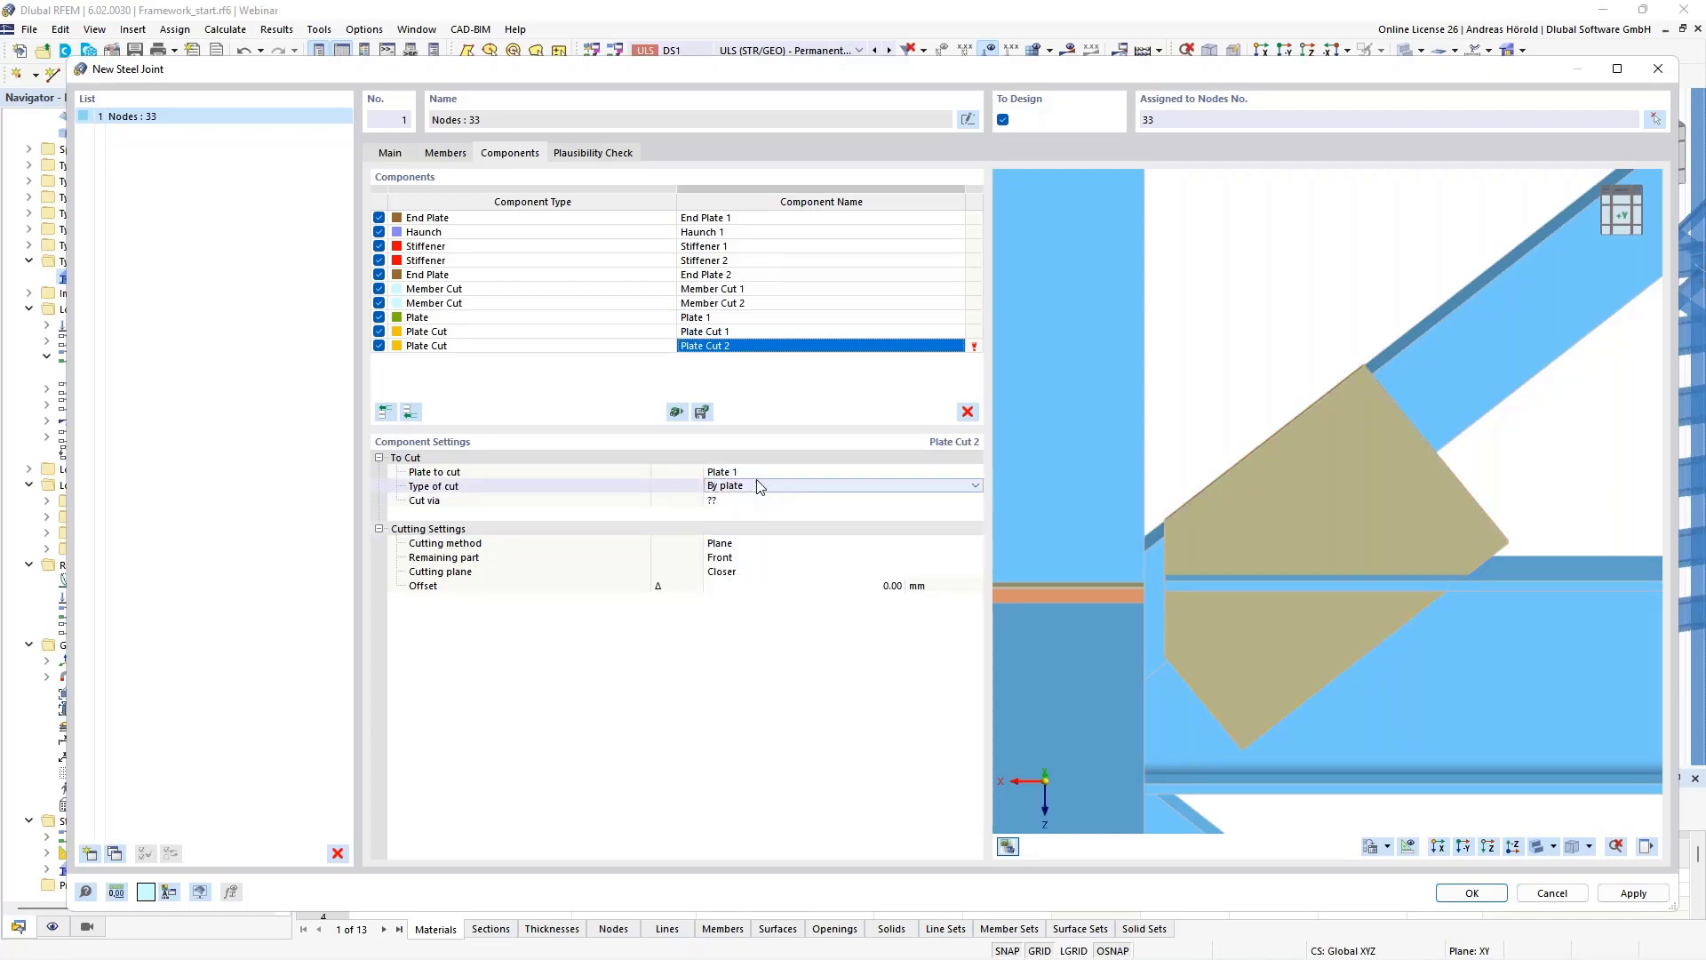
click(760, 485)
click(767, 512)
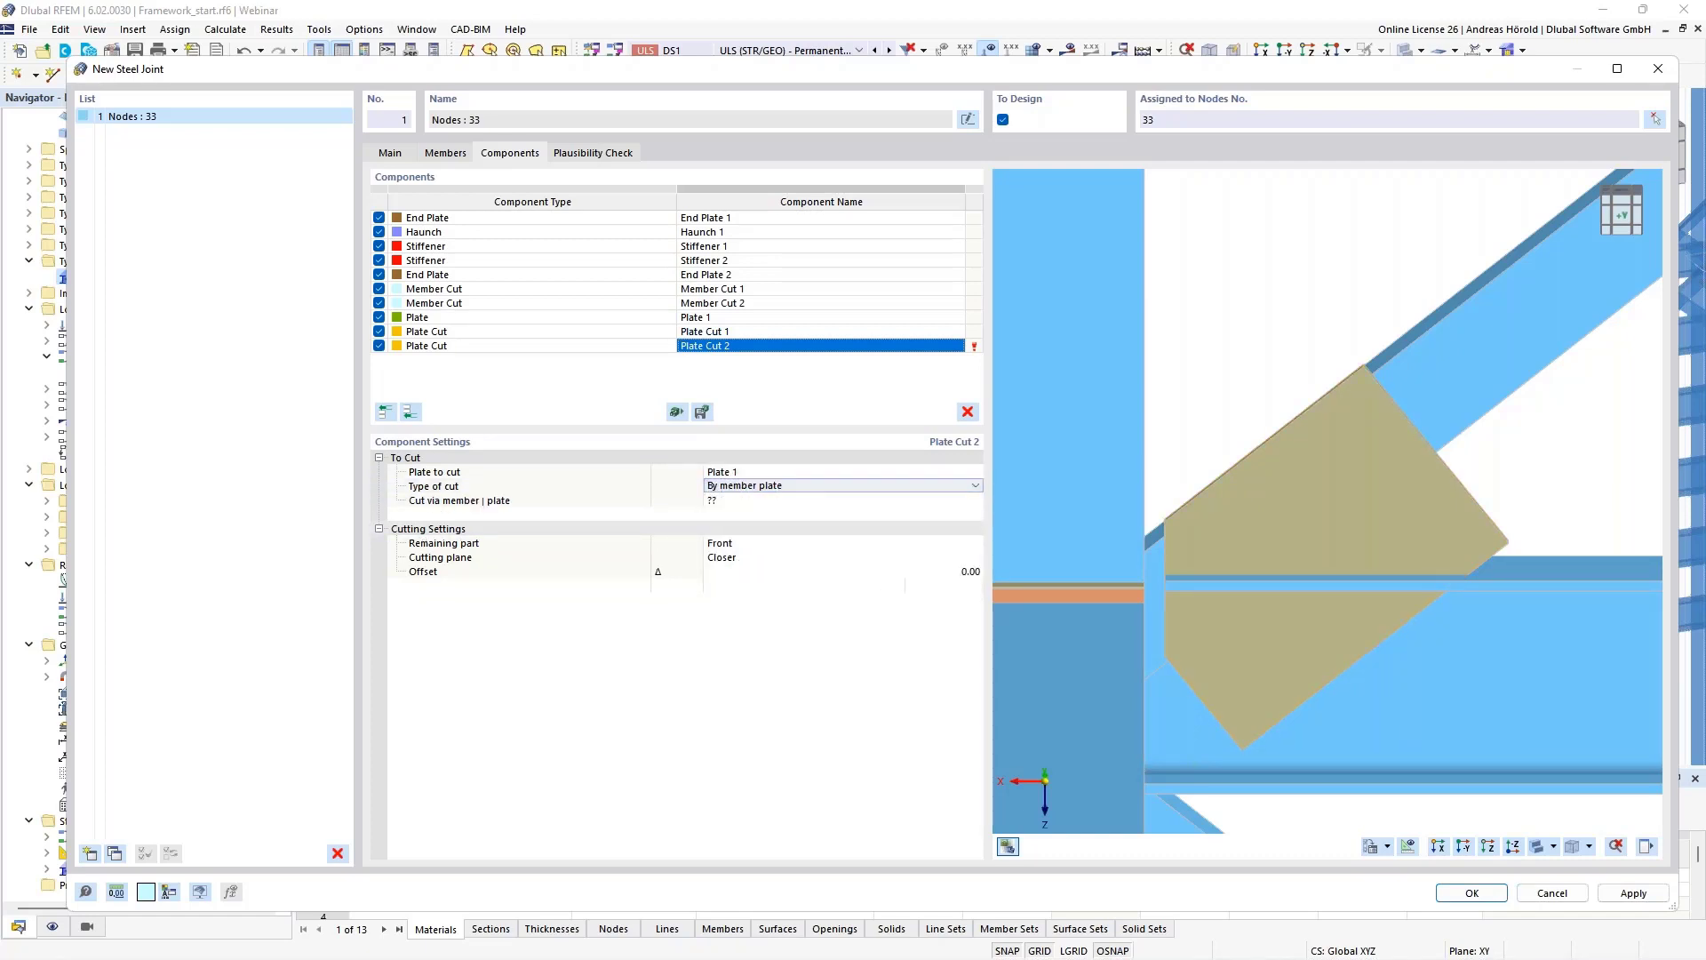
click(765, 500)
click(766, 502)
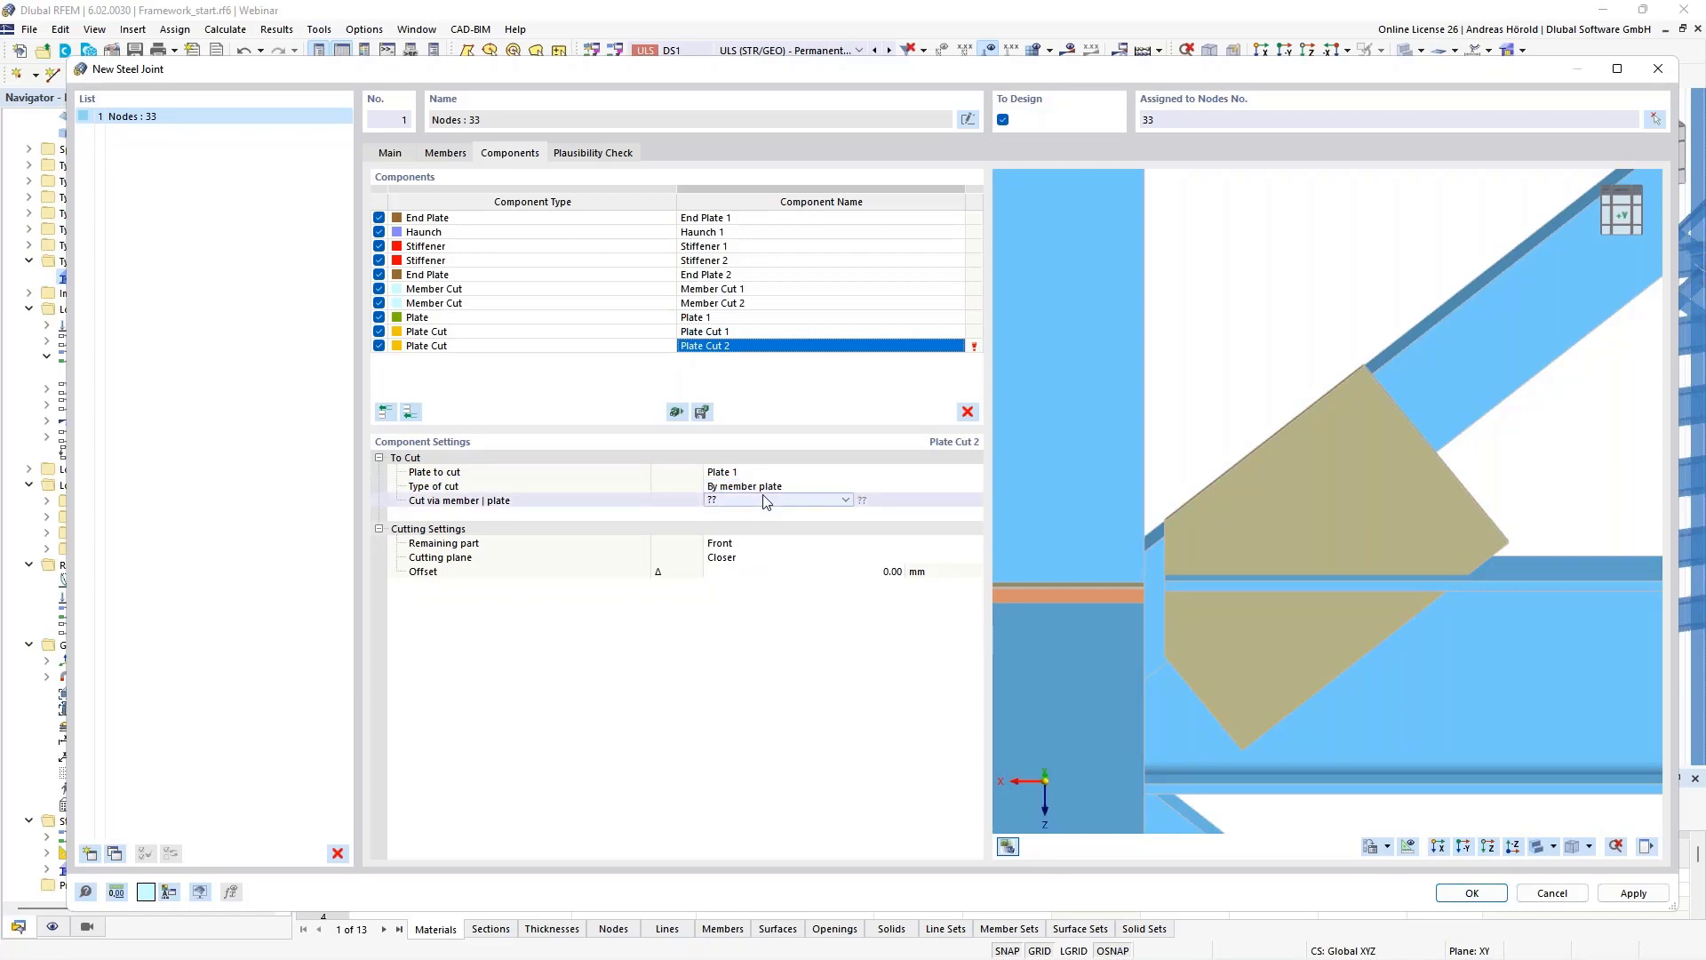
click(767, 501)
click(762, 572)
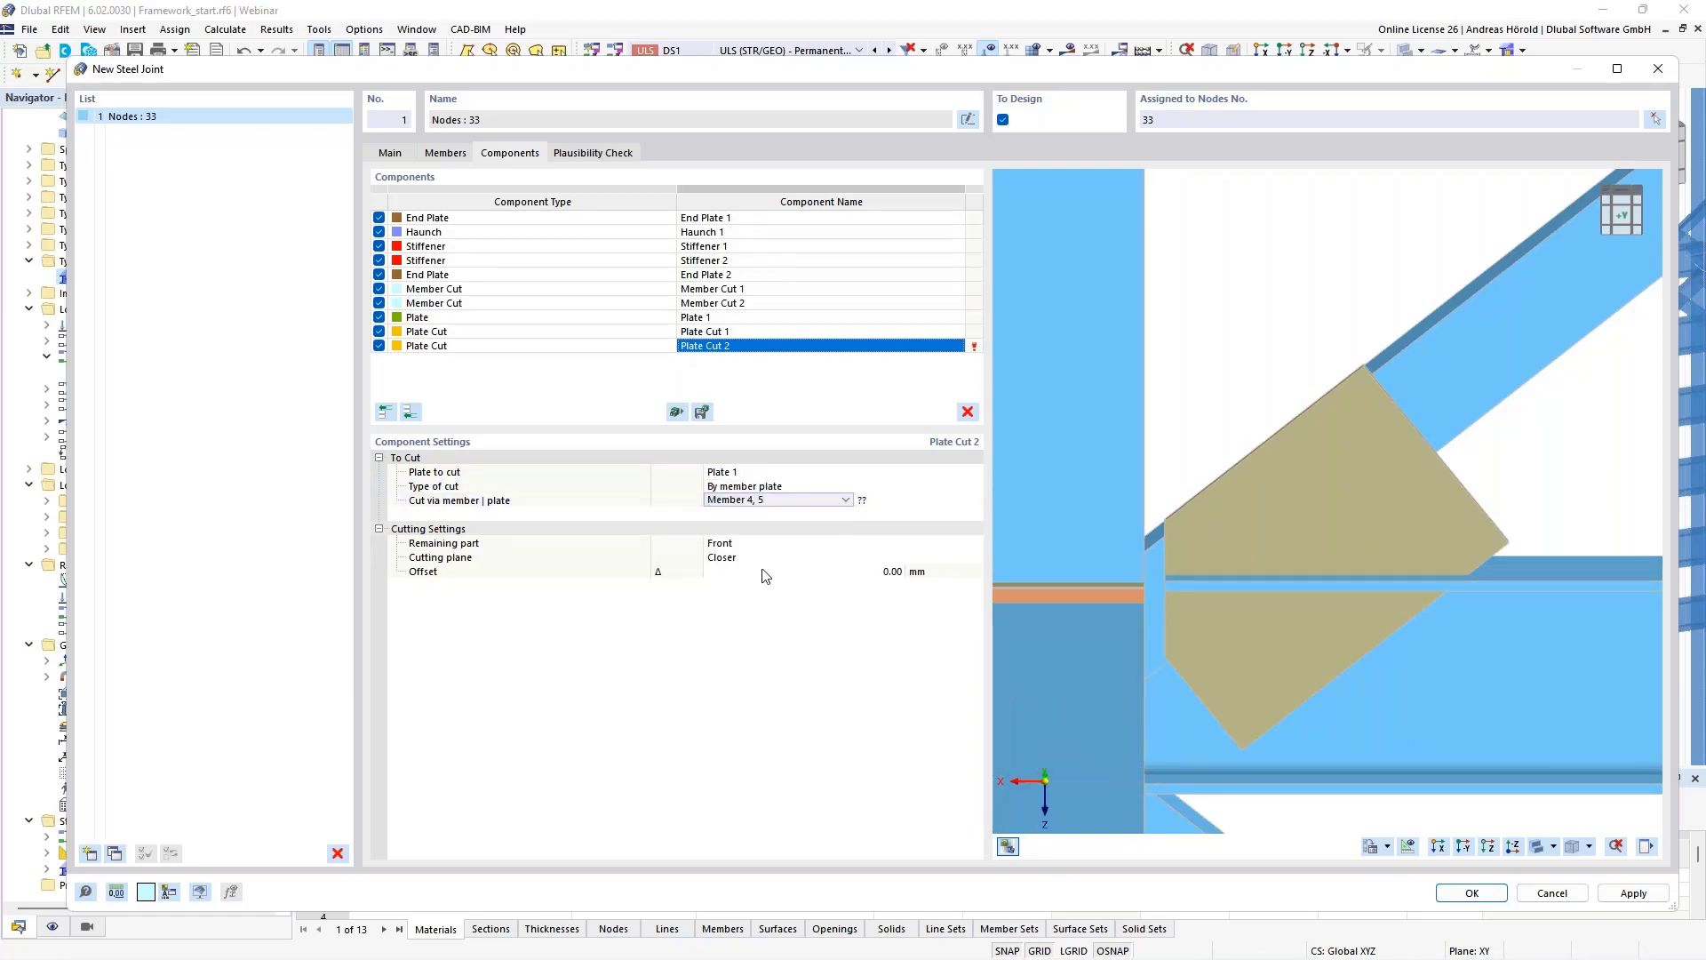
click(924, 500)
click(923, 500)
click(923, 541)
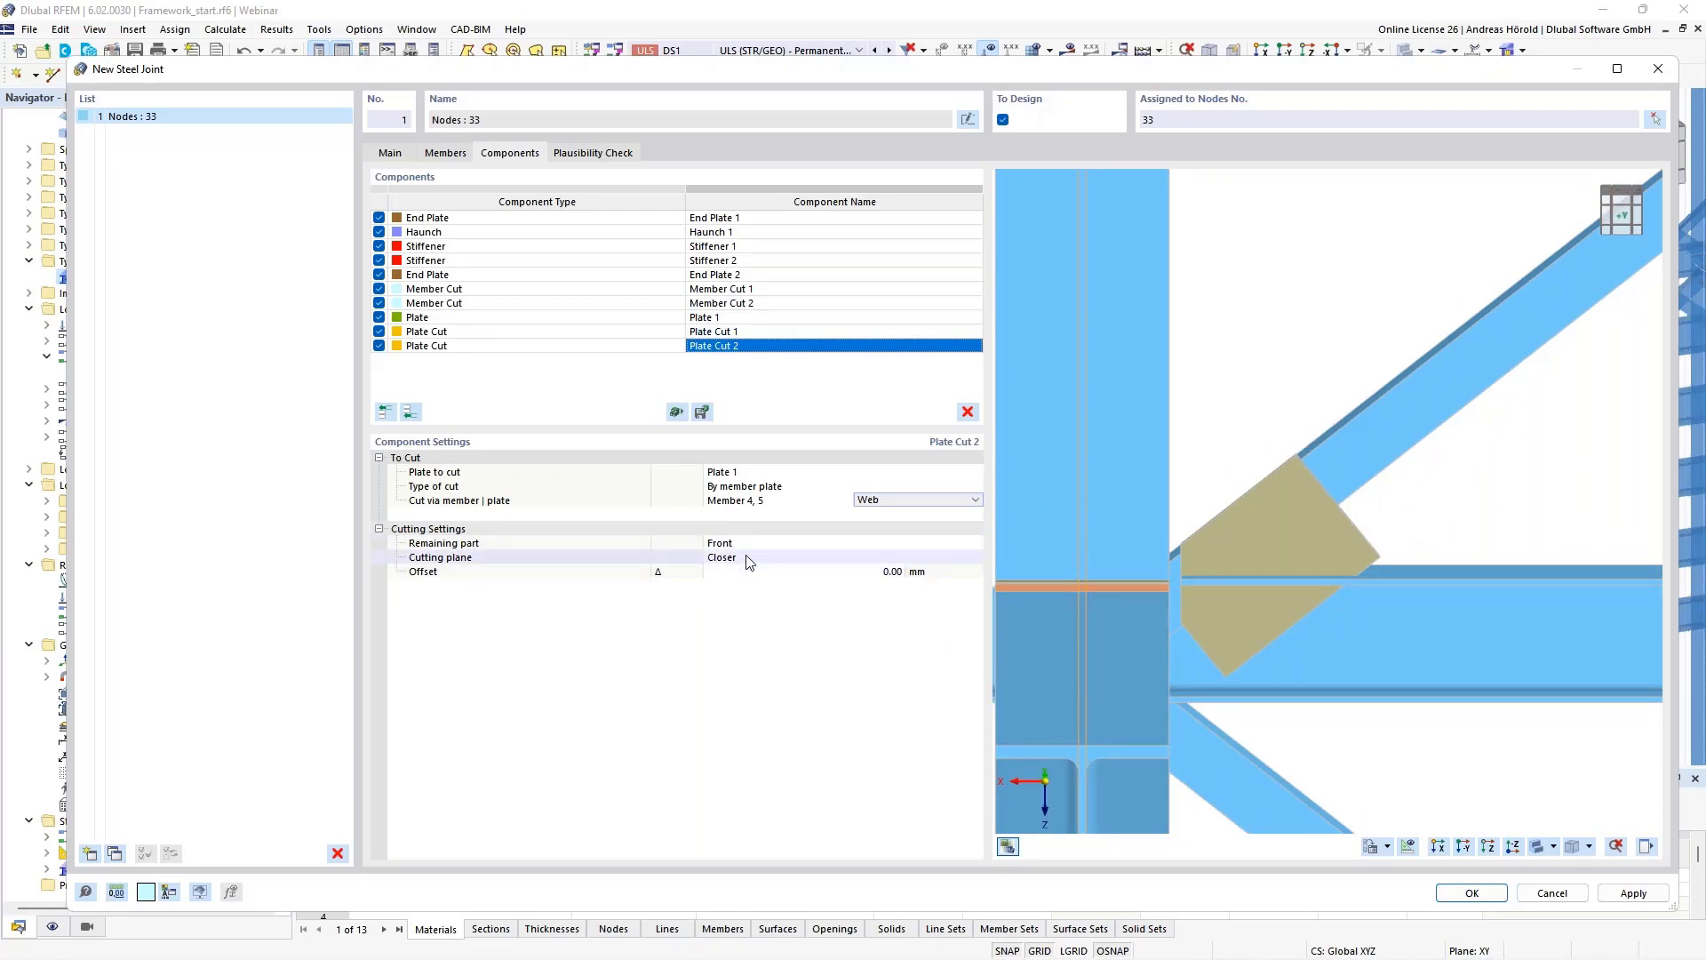
Set the second plate cut's offset to -335.25 mm to trim the gusset's outer corner.
click(897, 573)
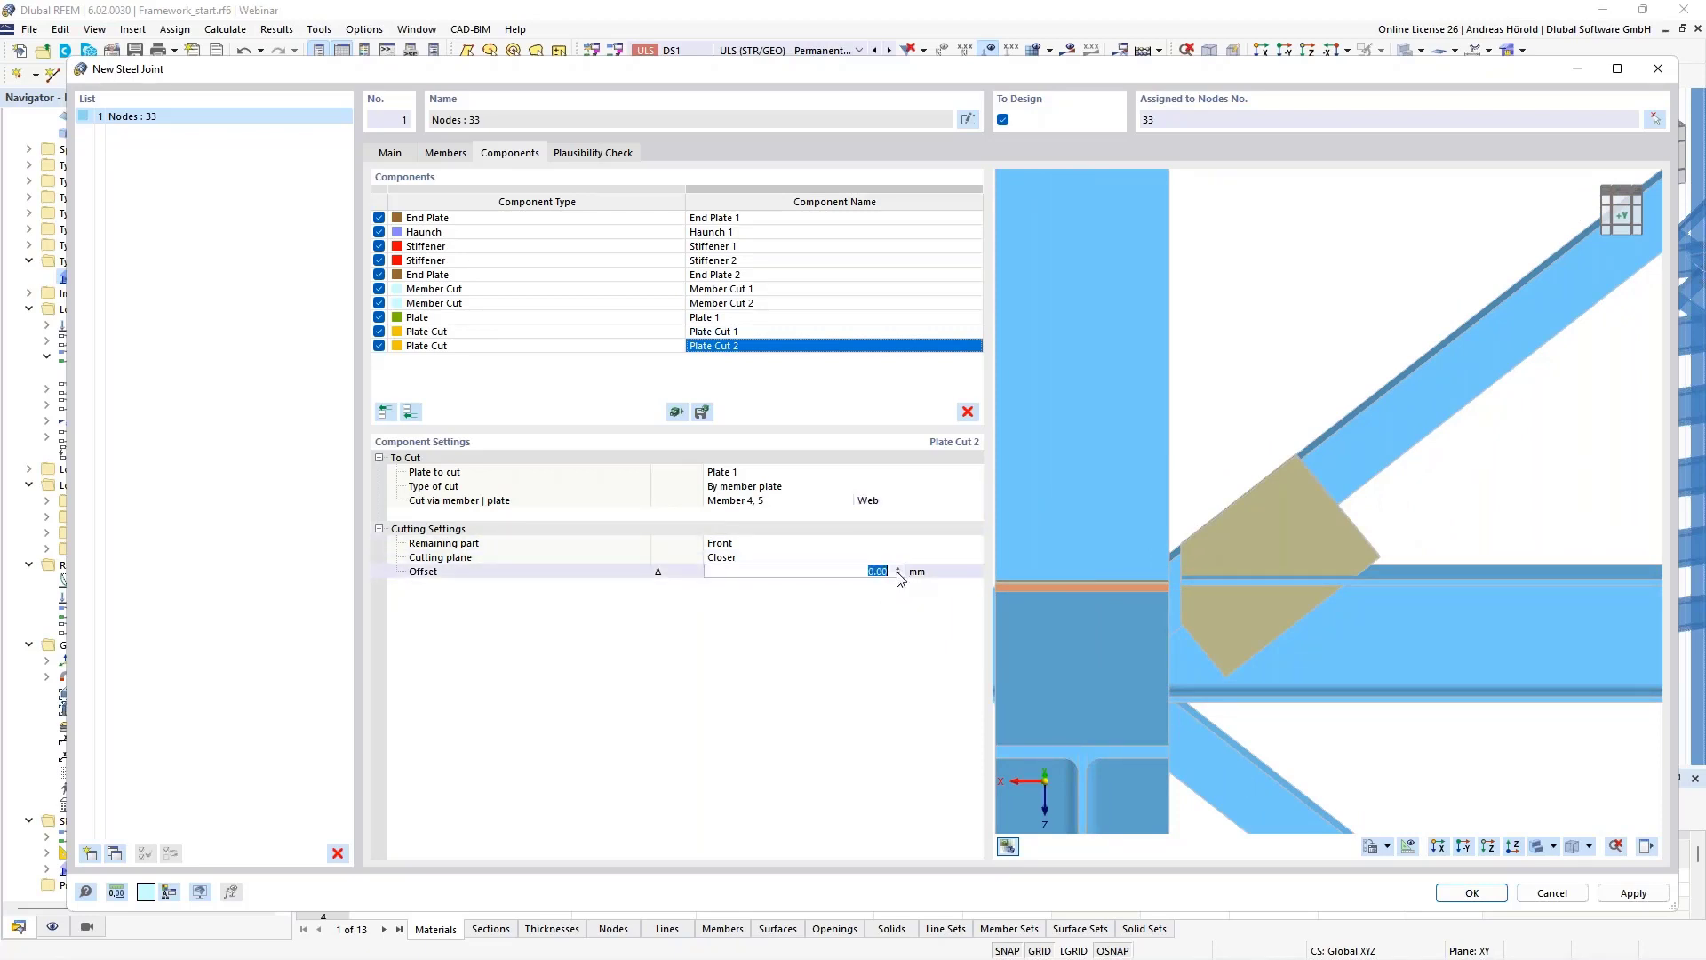
text(-335,25)
key(Return)
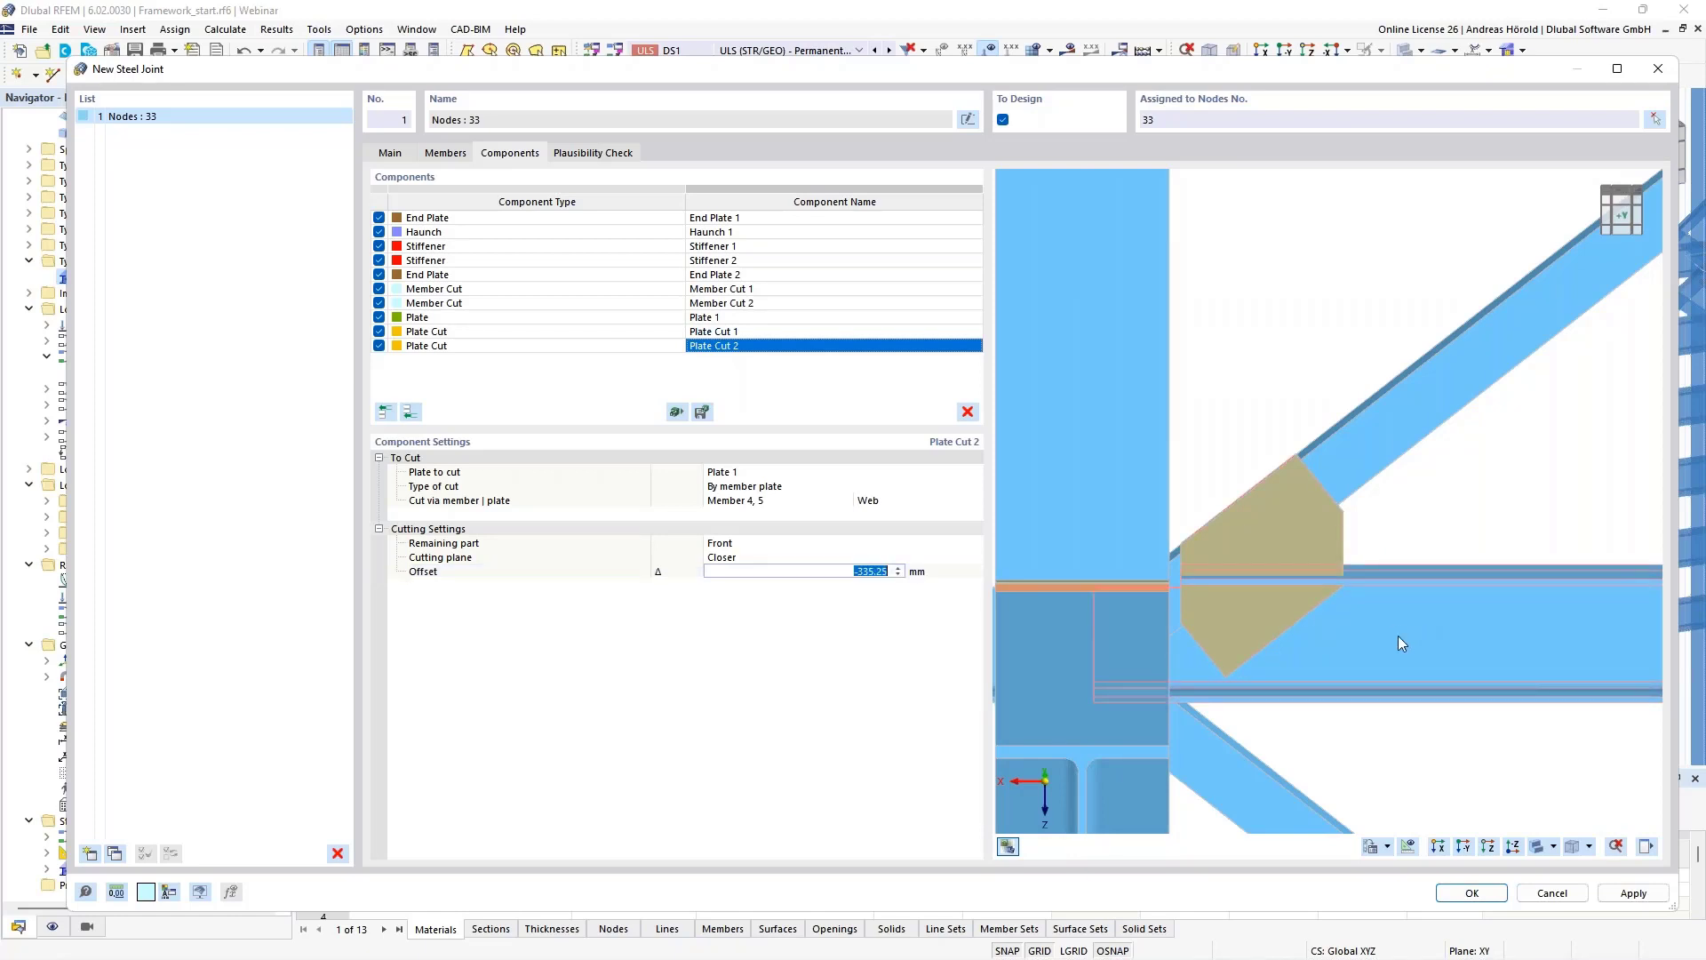
scroll(1293, 599, up, 5)
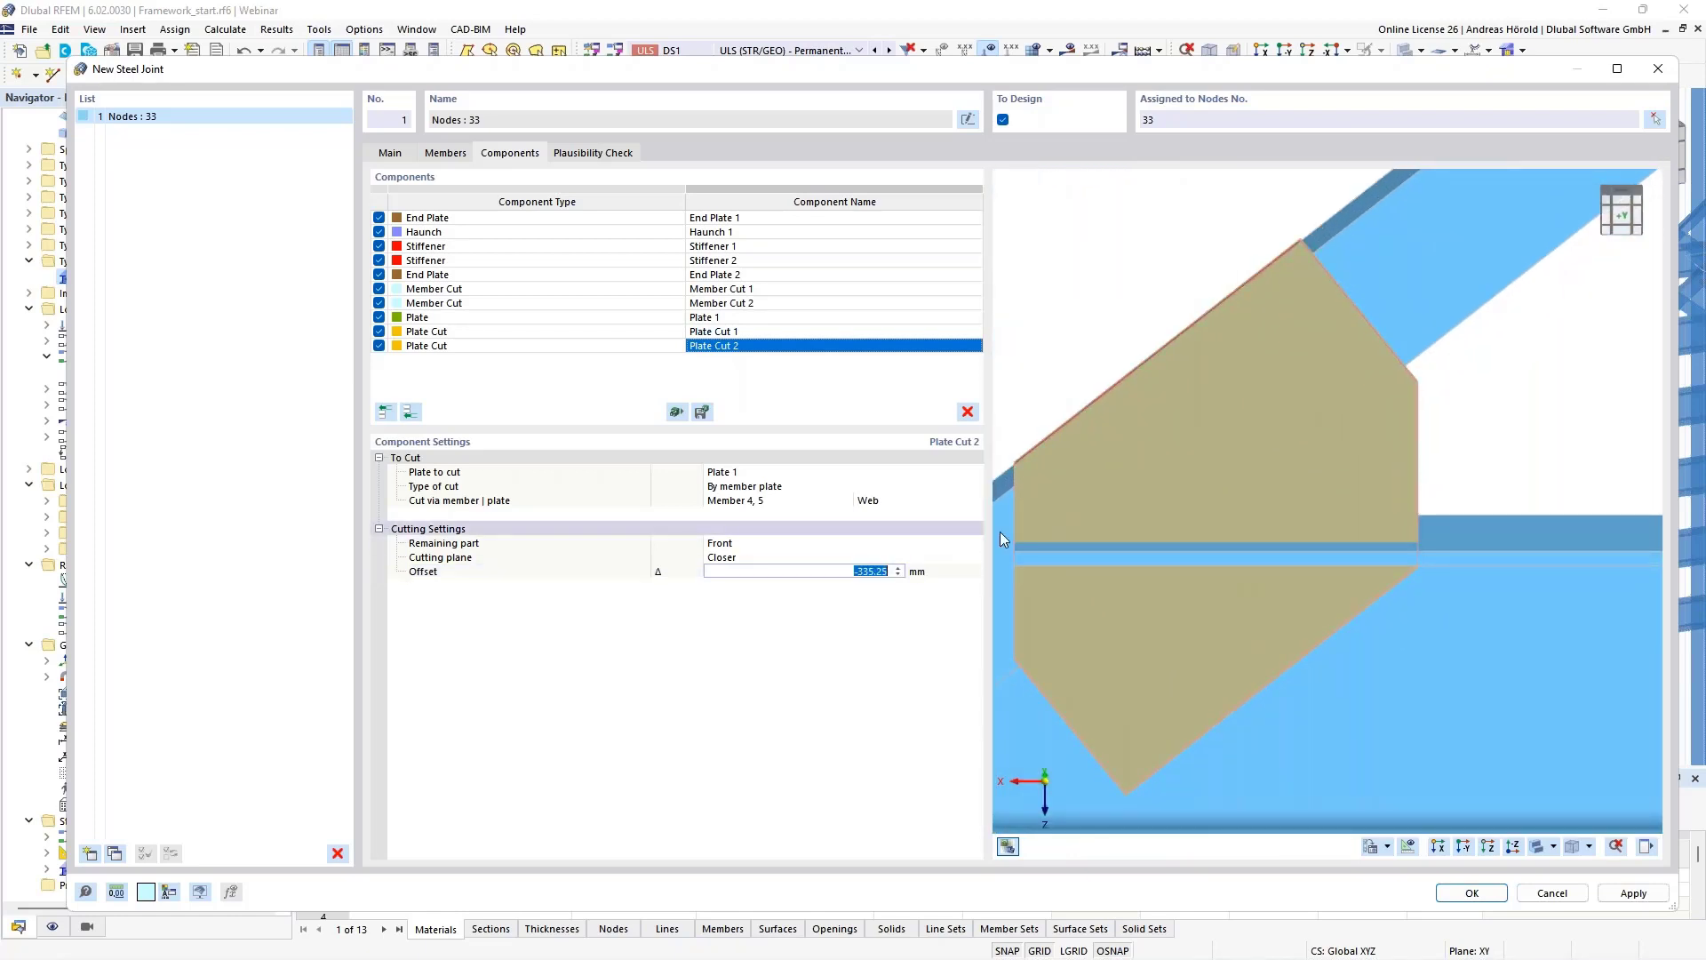
Add a third Plate Cut component to the joint and choose Plate 1 as the plate to cut.
click(410, 410)
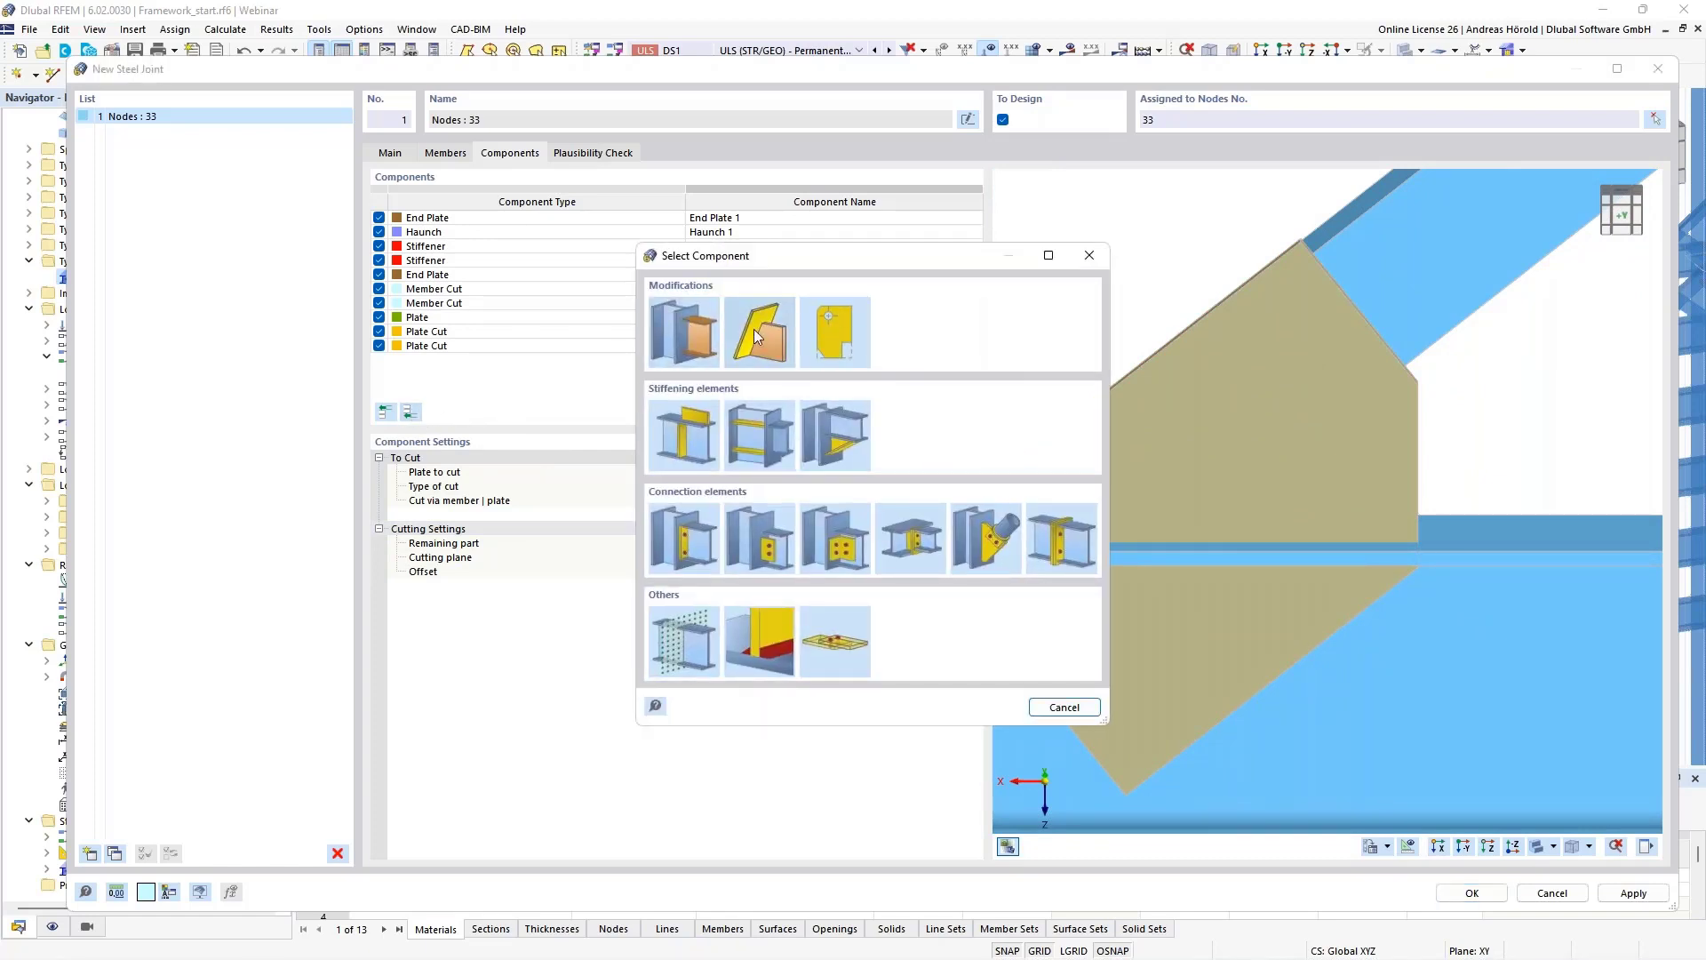
click(758, 331)
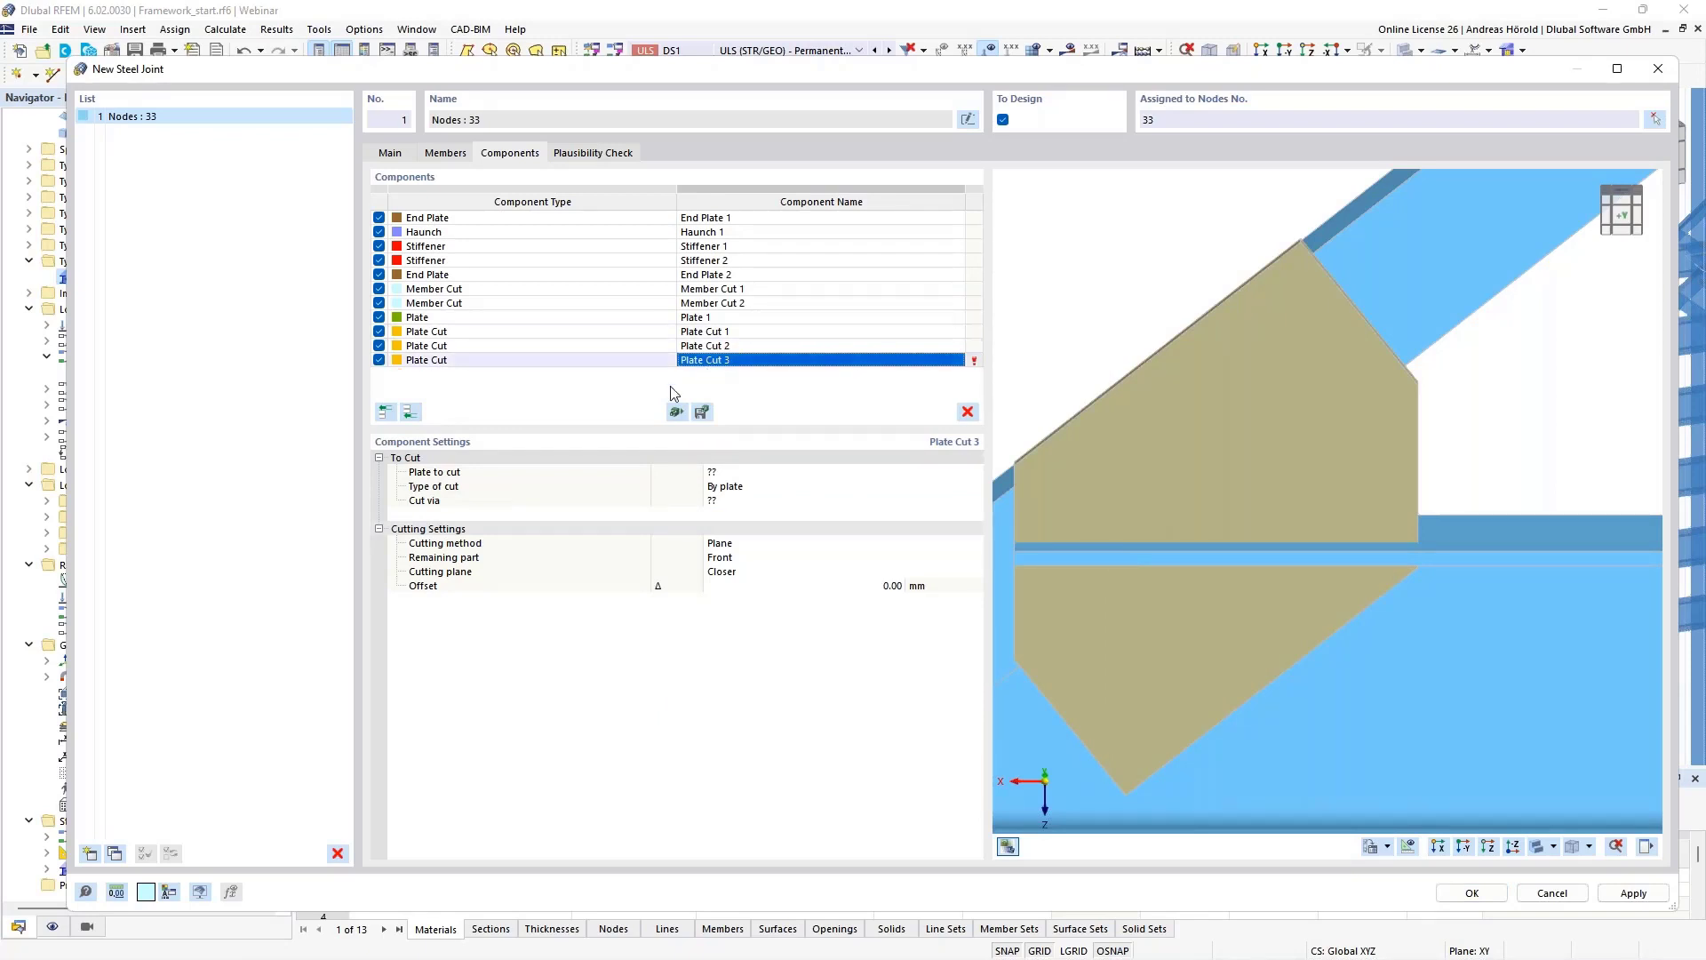
click(738, 473)
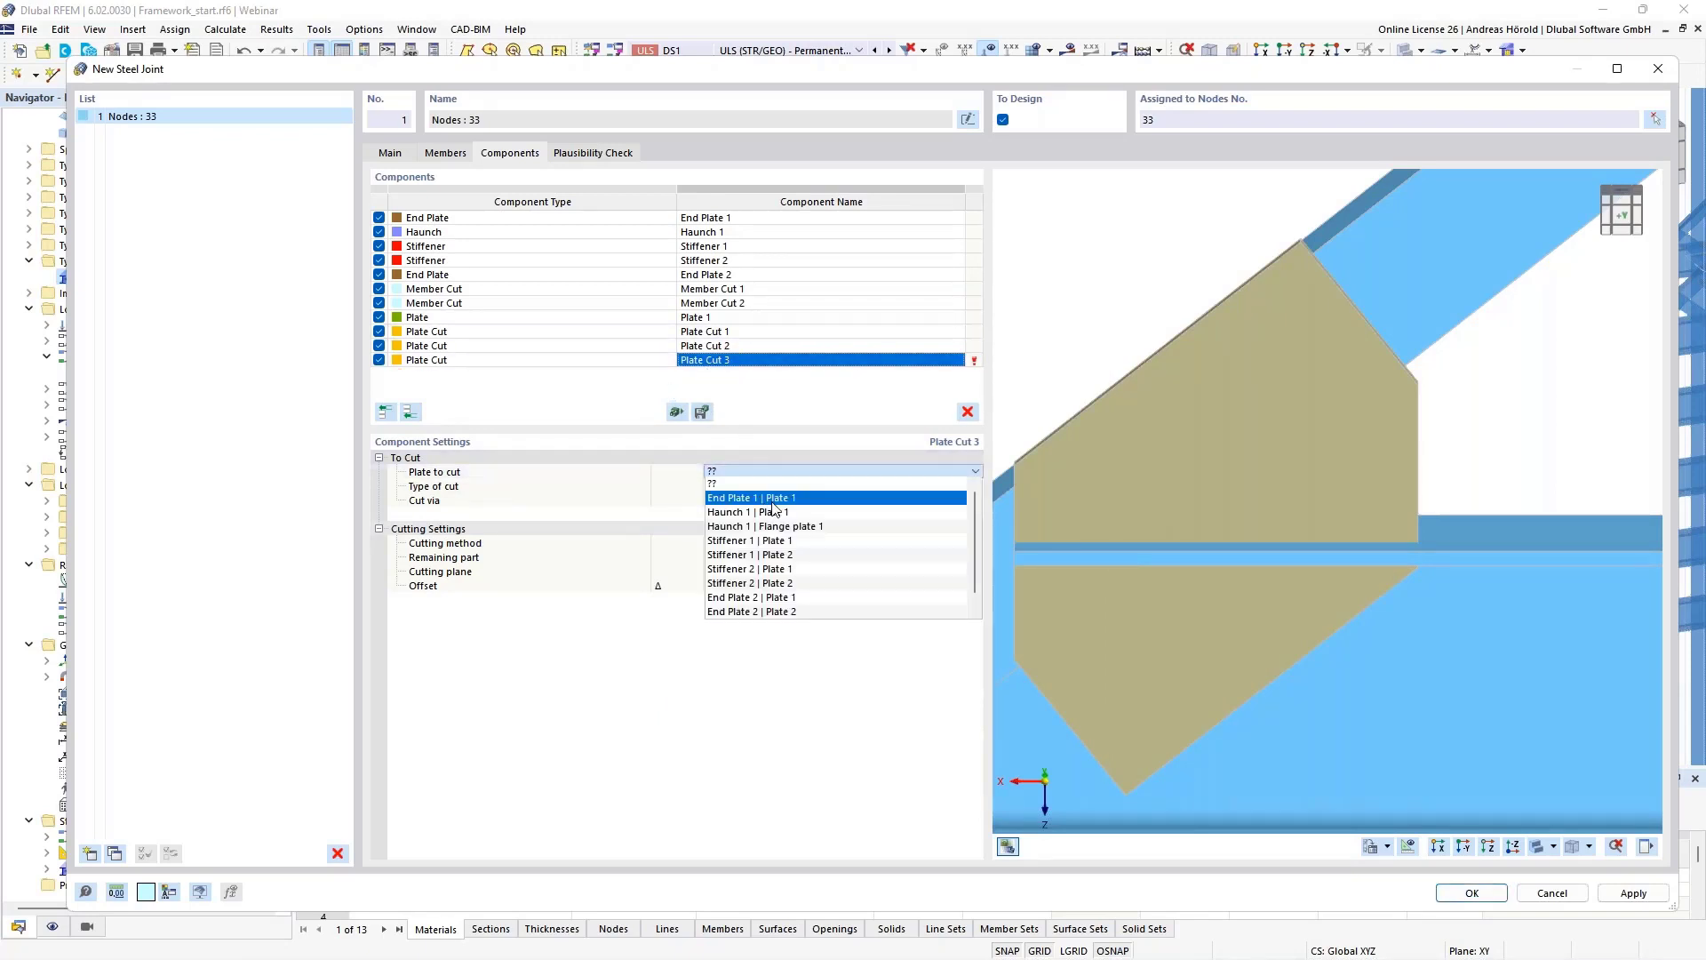
scroll(786, 584, down, 1)
click(769, 611)
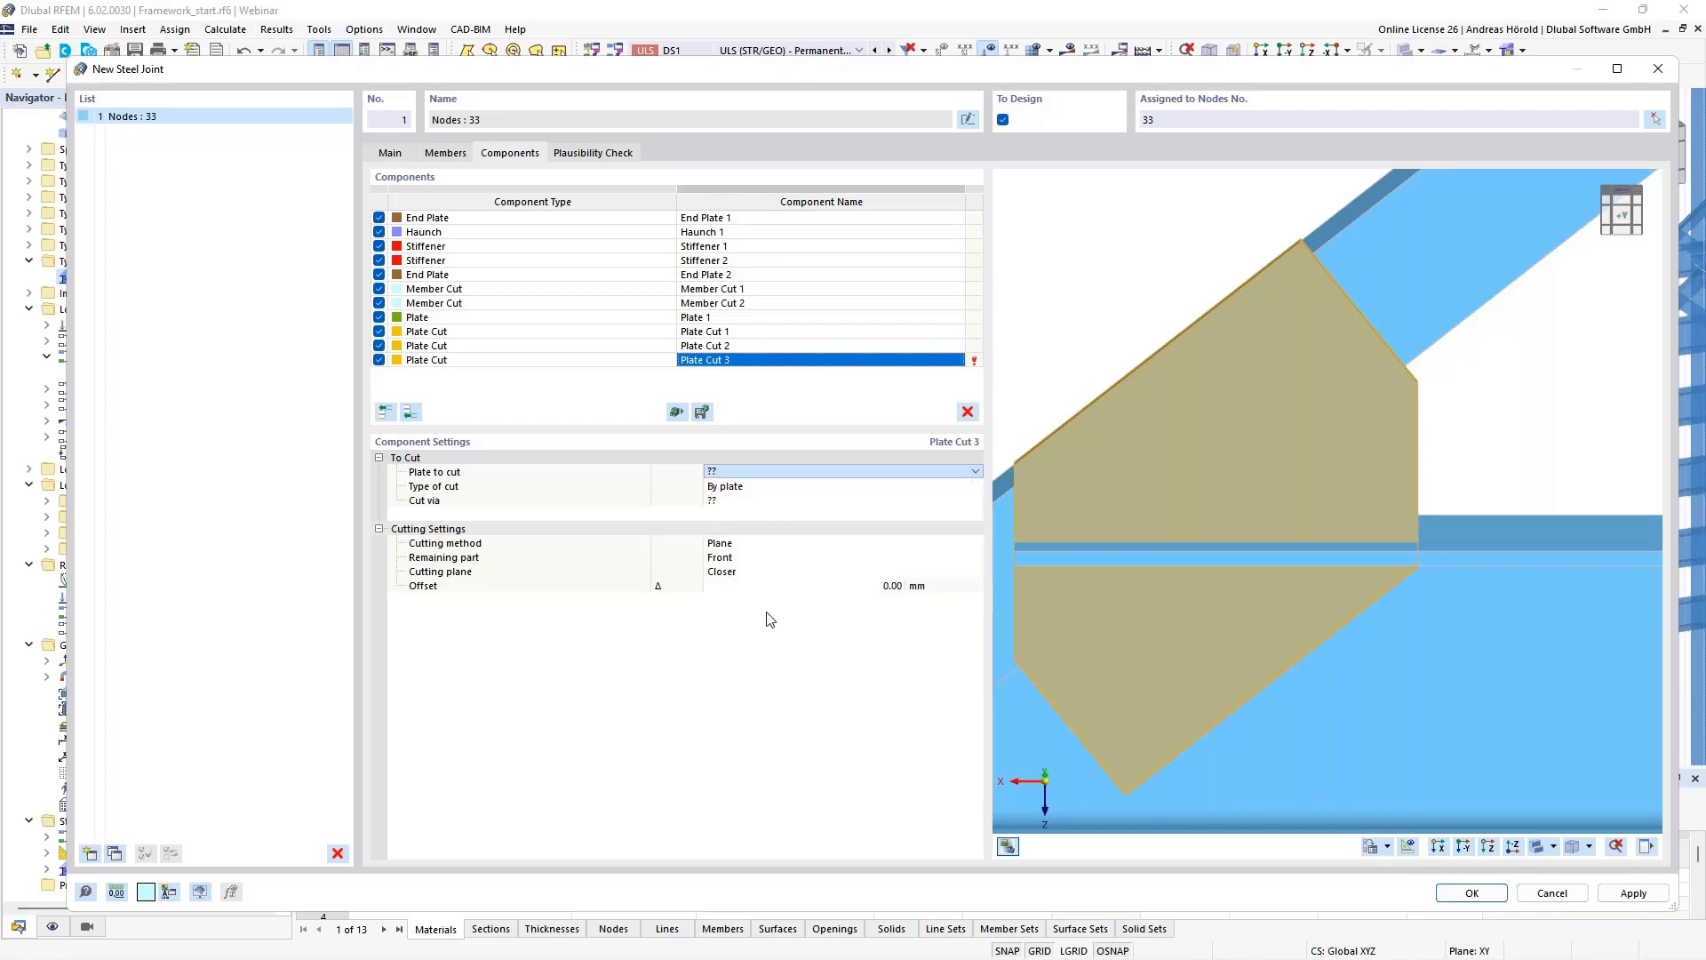
click(760, 473)
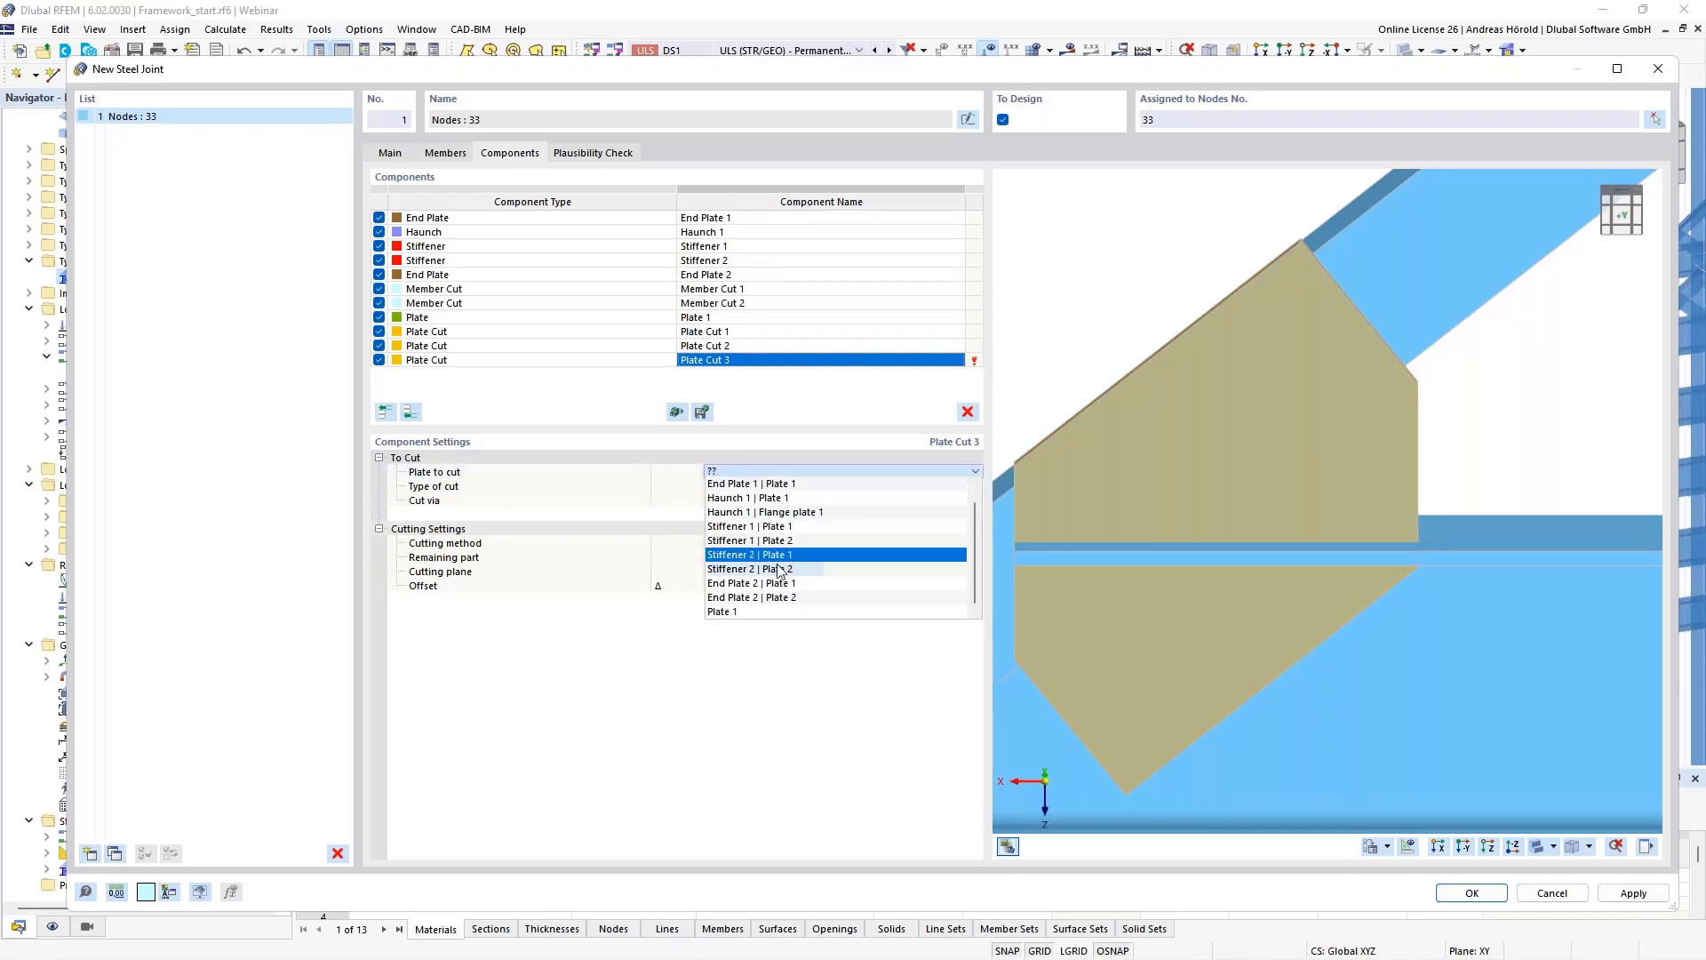
click(726, 612)
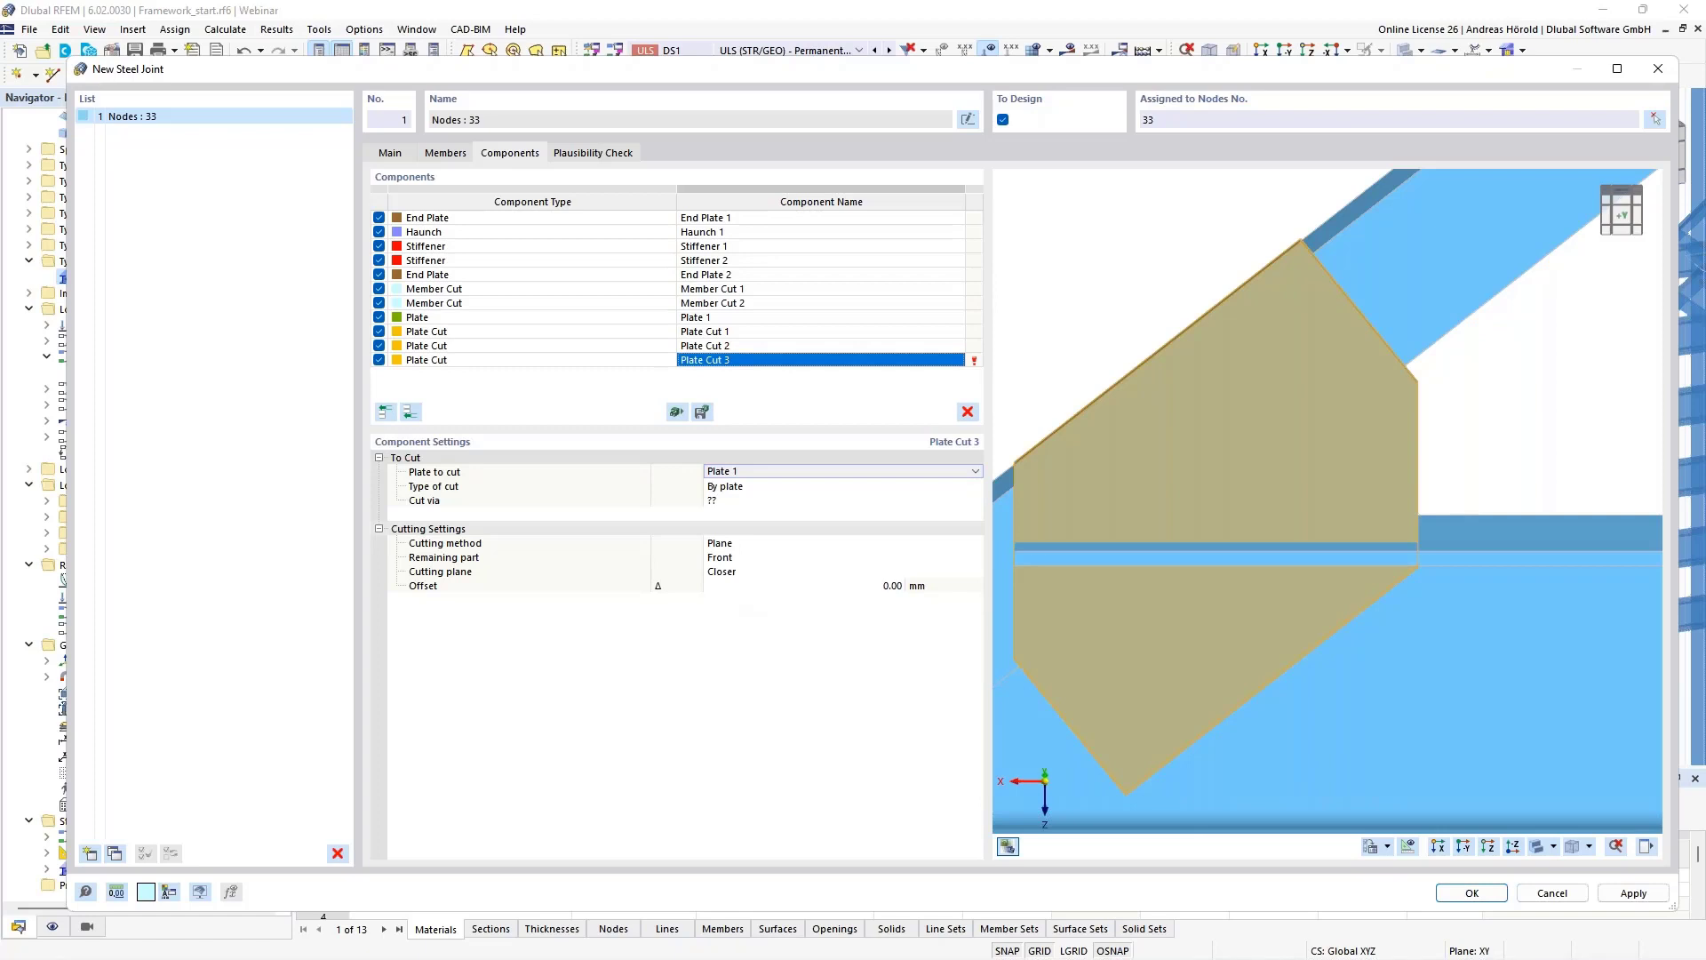
Define the third plate cut as By member plate, cutting via Flange 1 of Member 1.
click(730, 489)
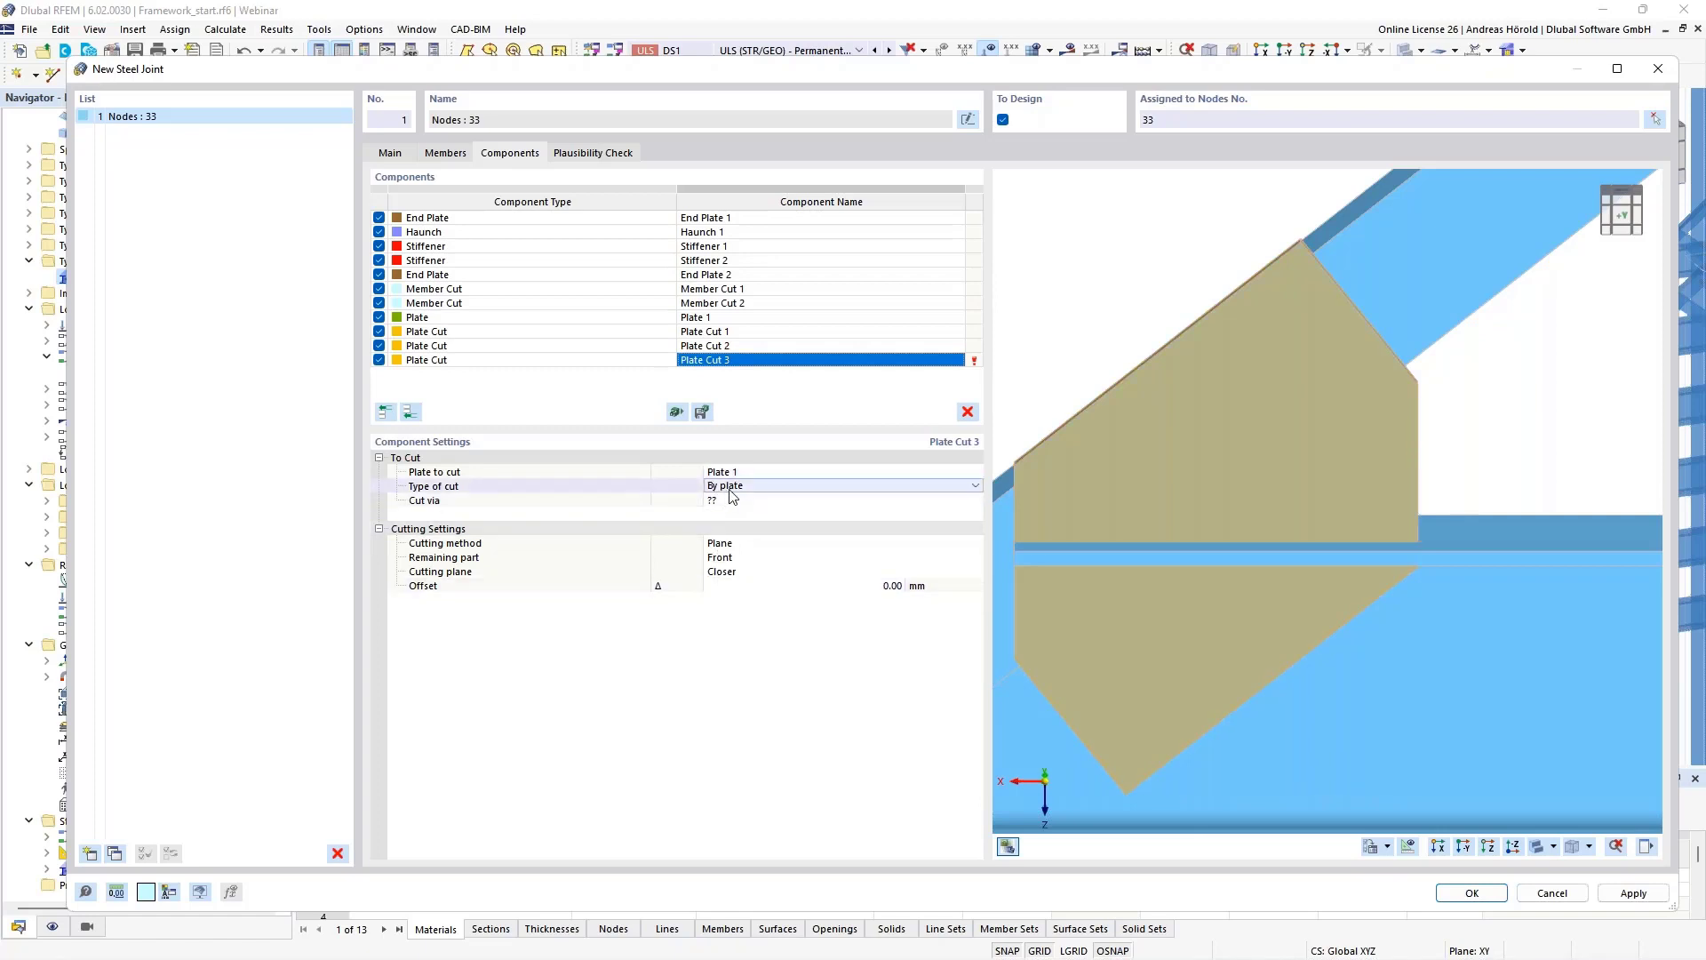
click(731, 489)
click(738, 513)
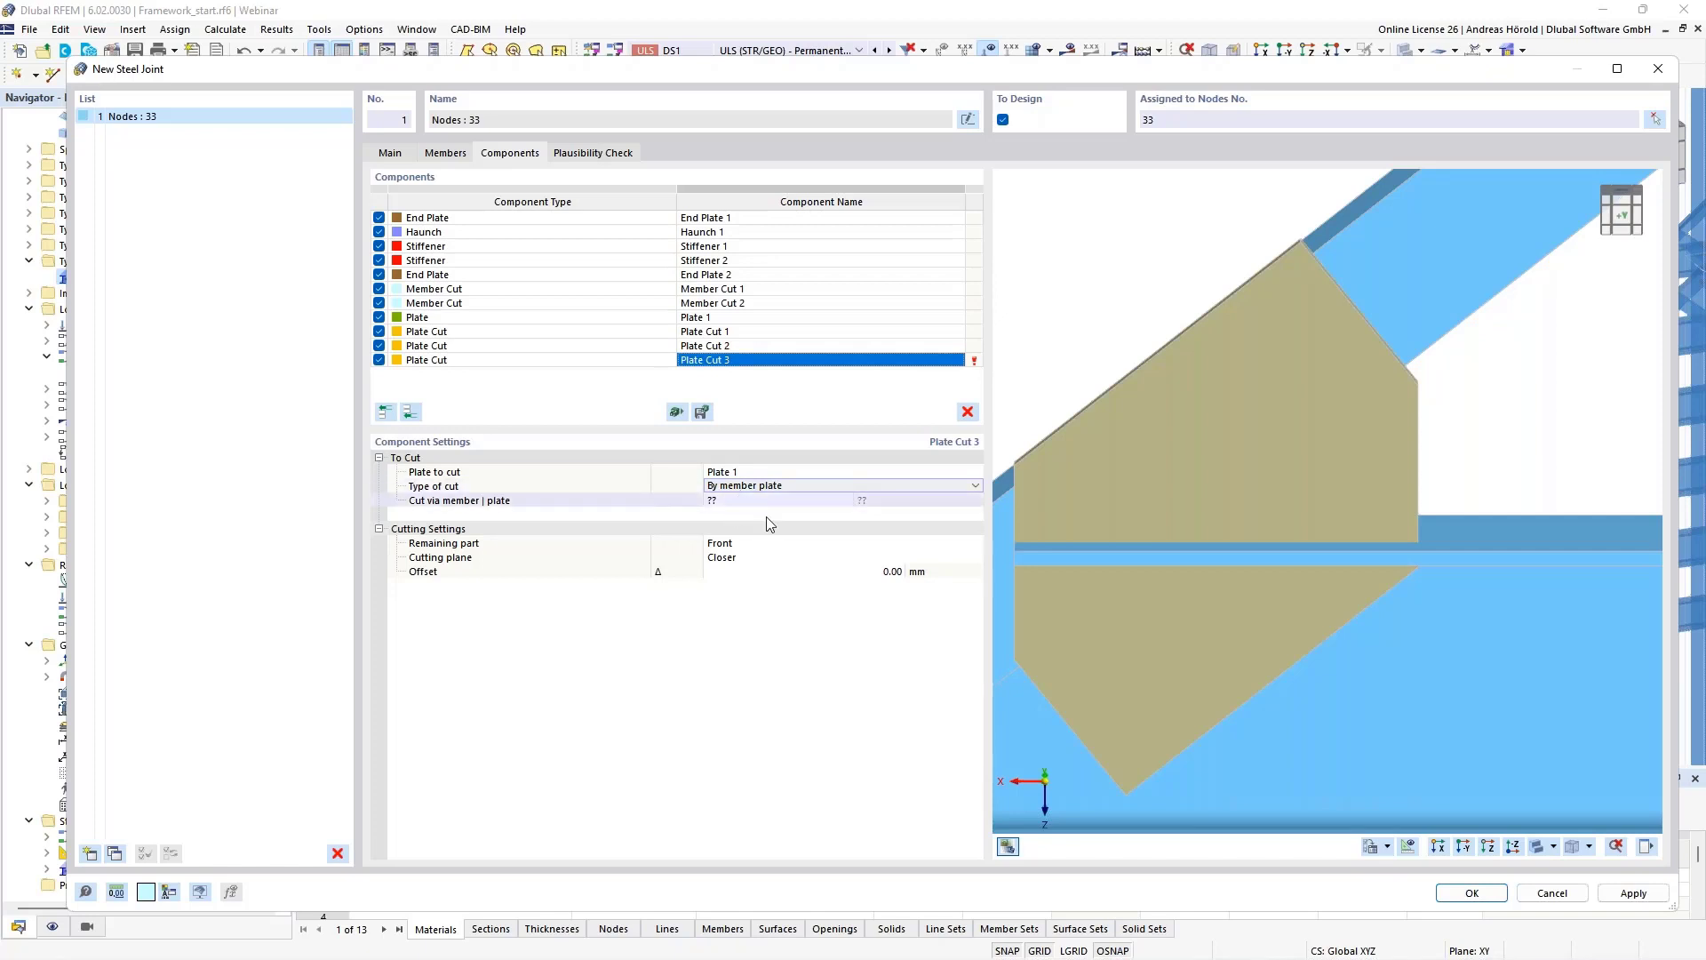
click(785, 500)
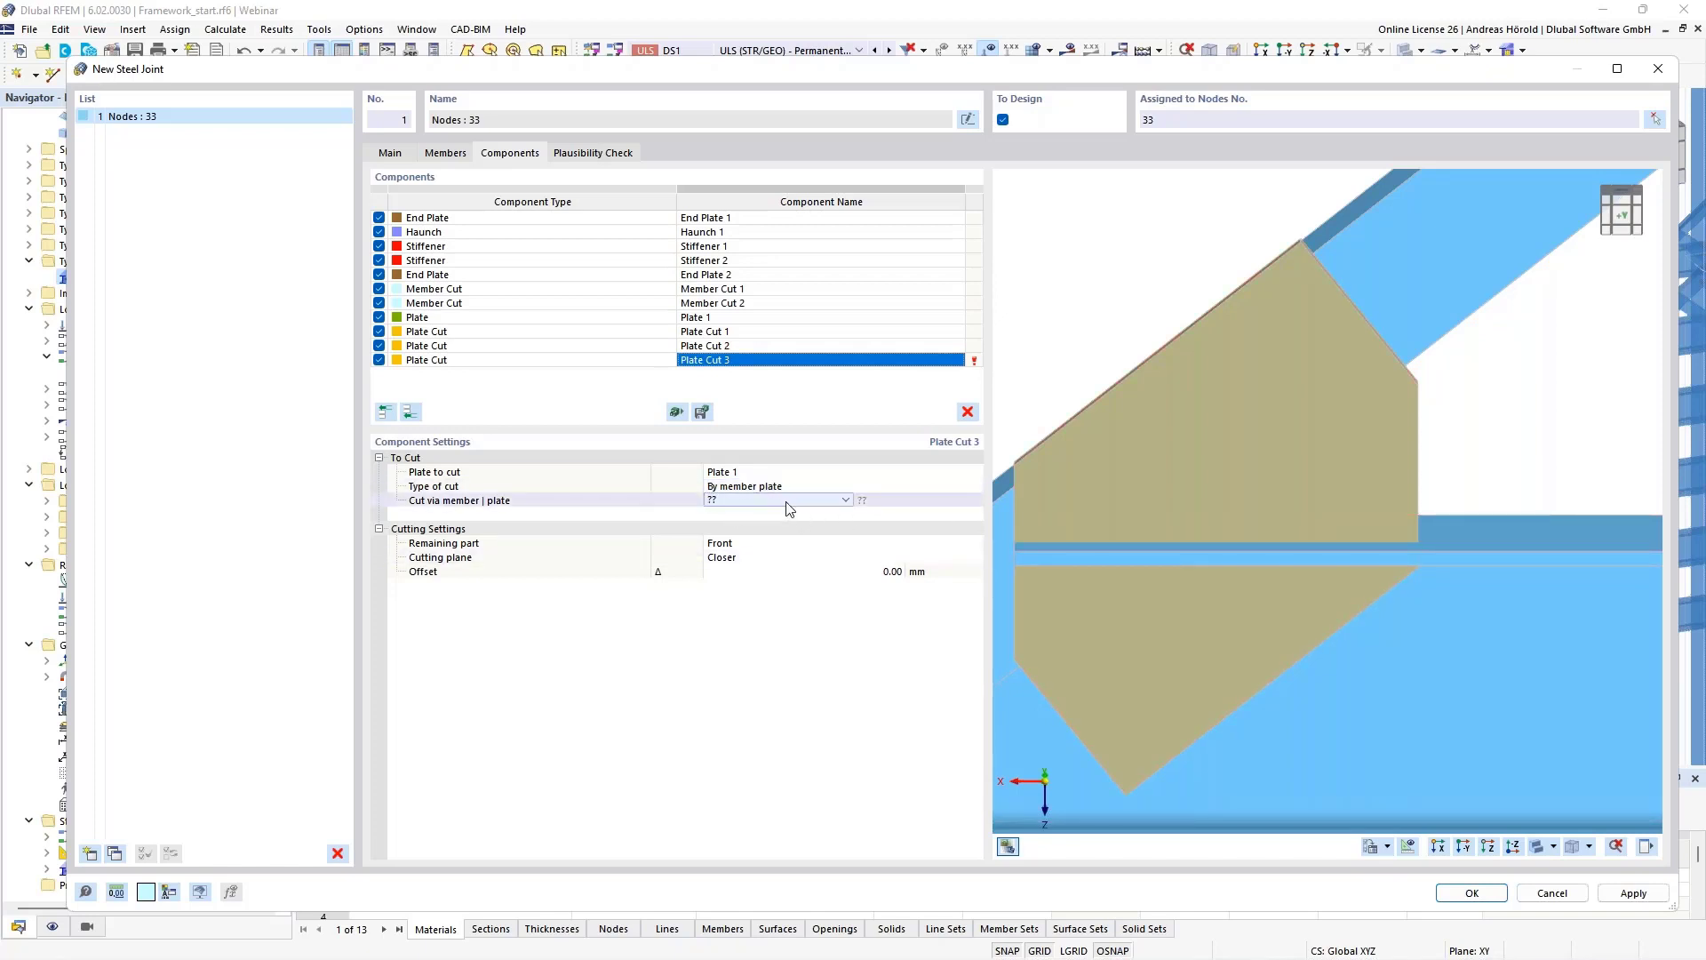
click(843, 500)
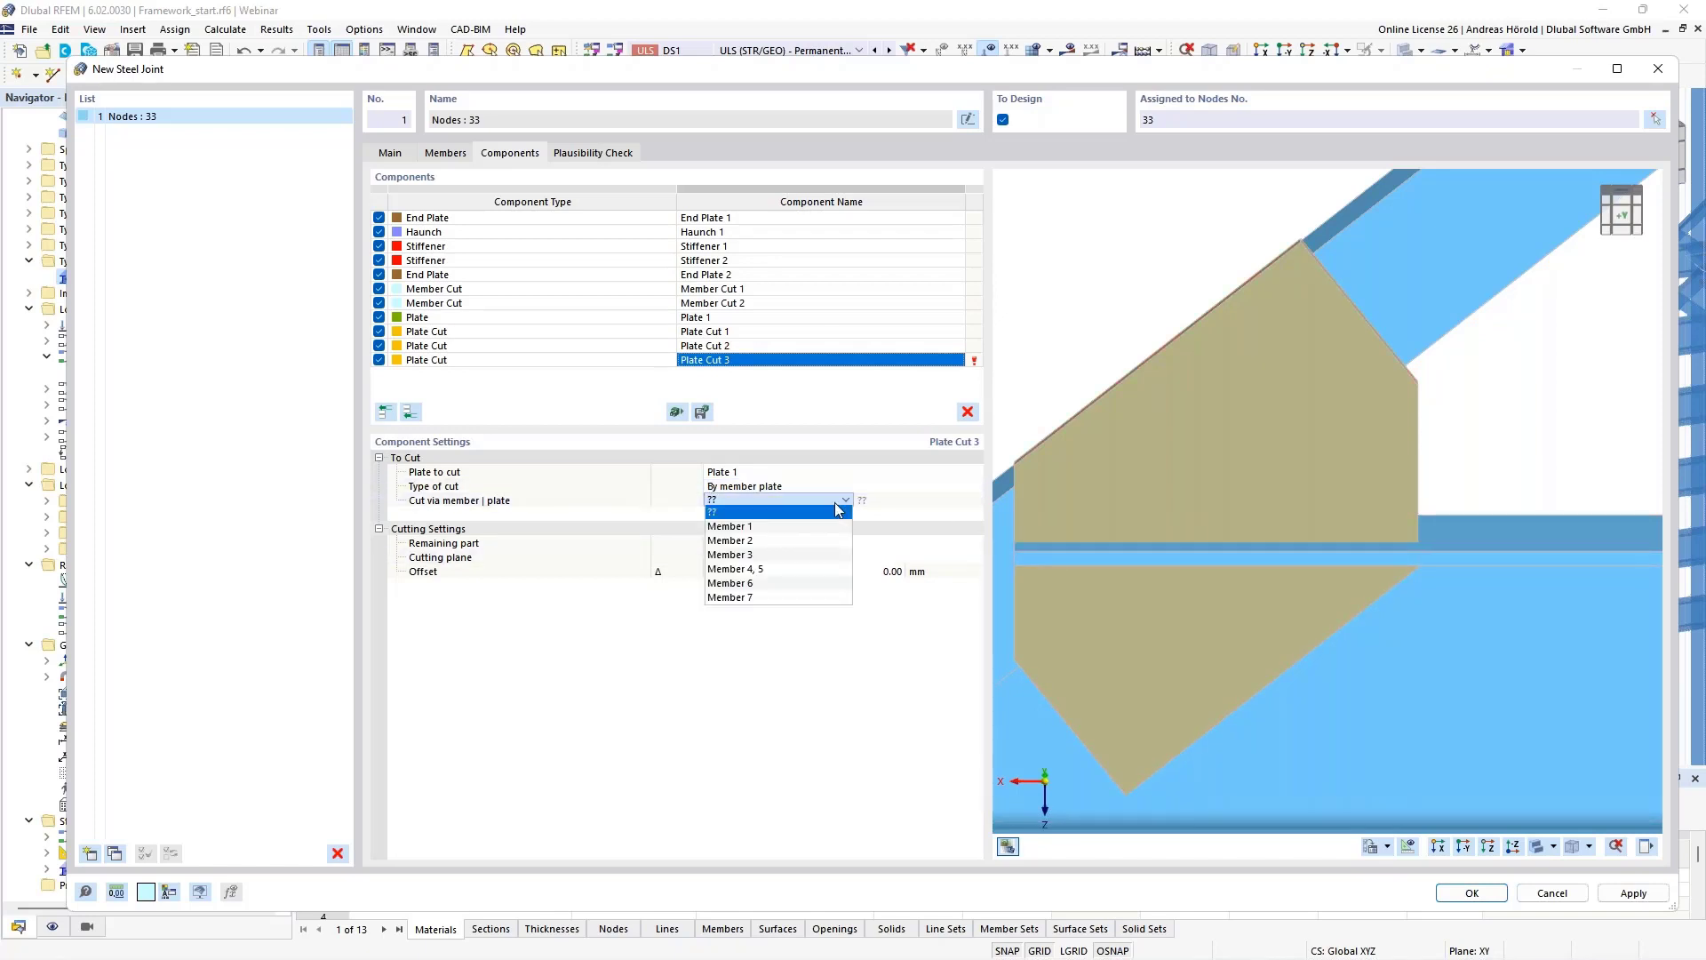
click(789, 526)
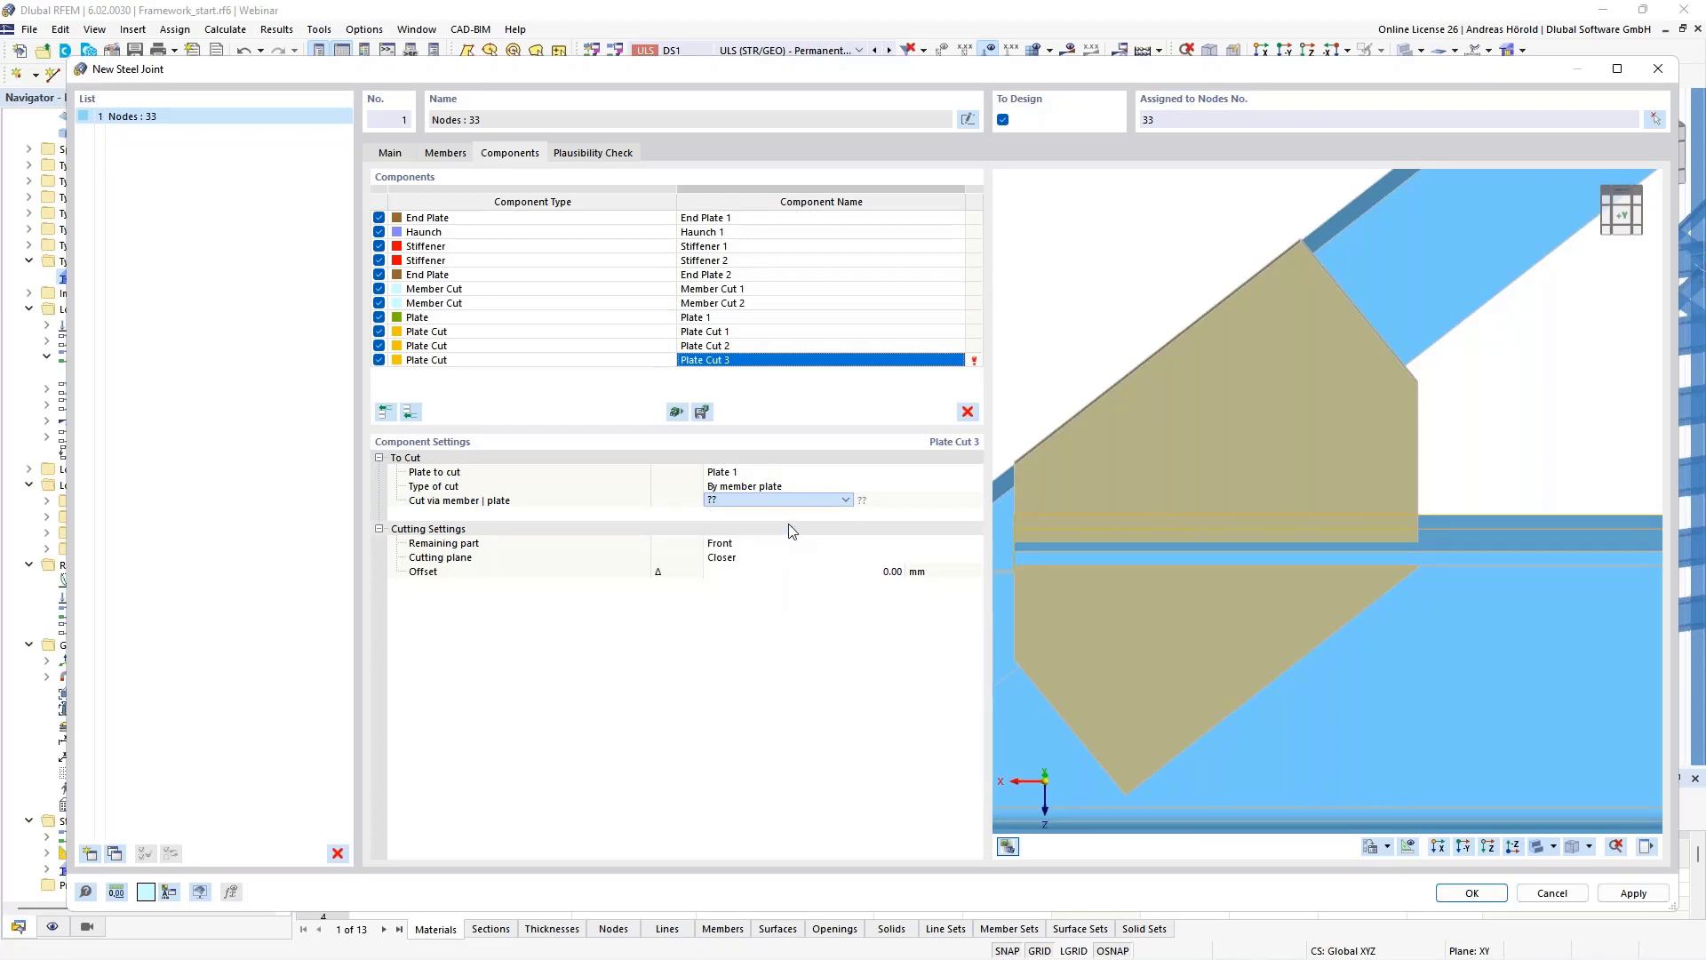
click(940, 506)
click(975, 501)
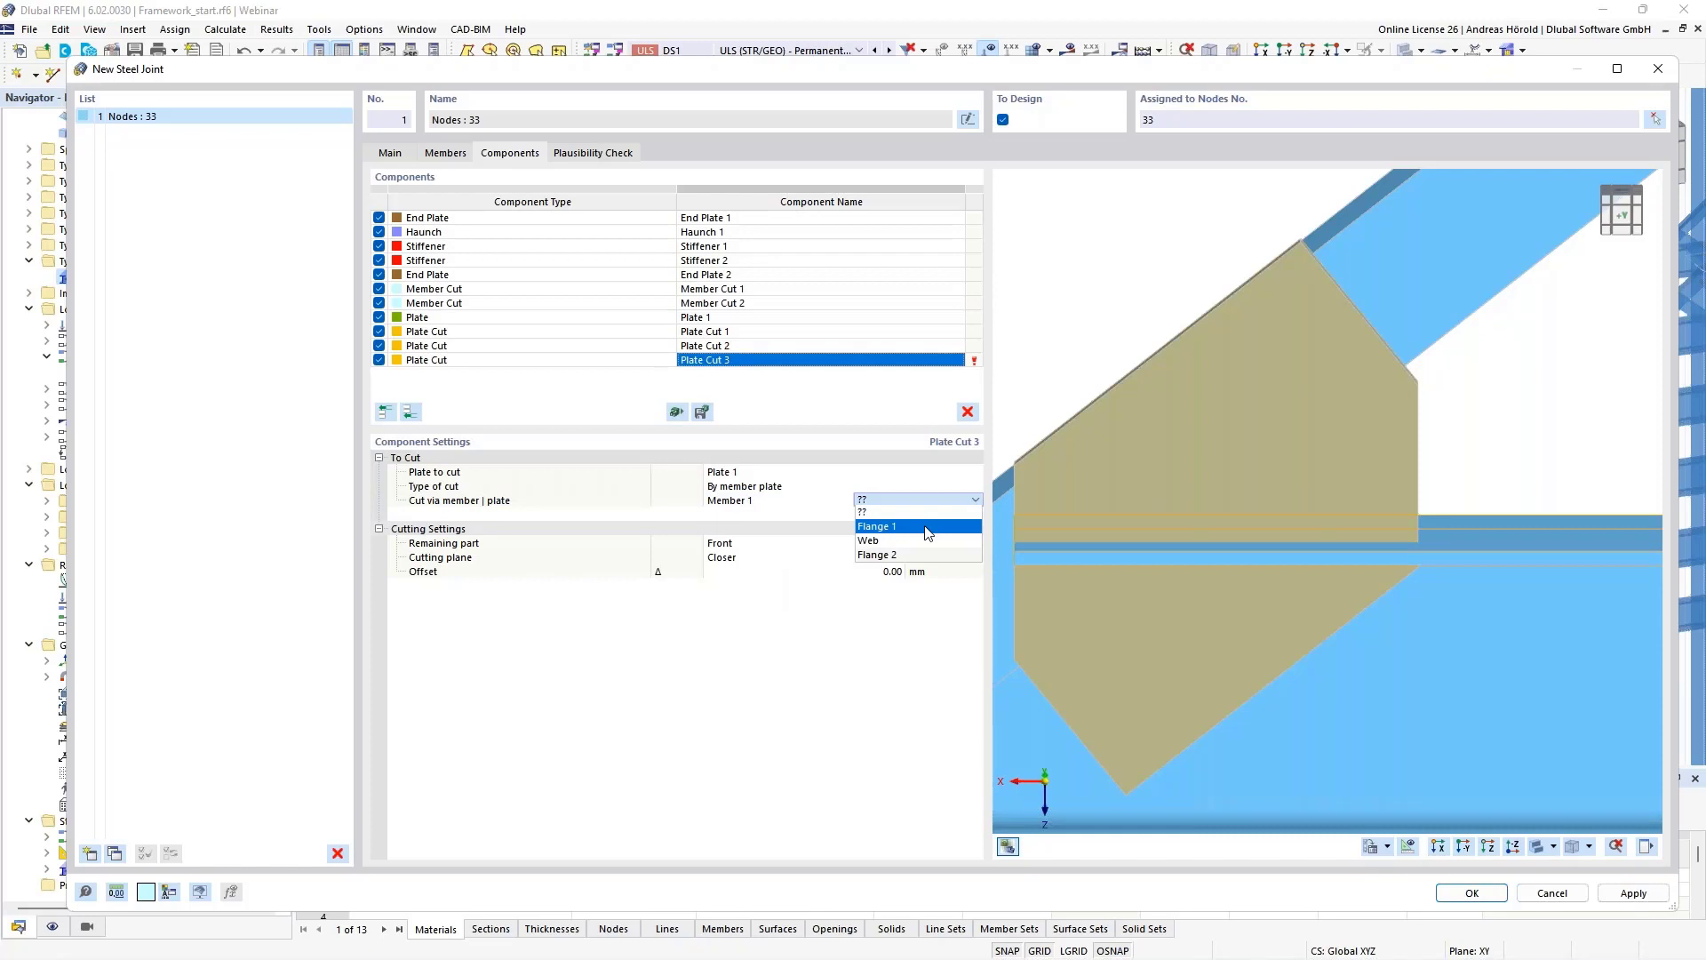
click(924, 526)
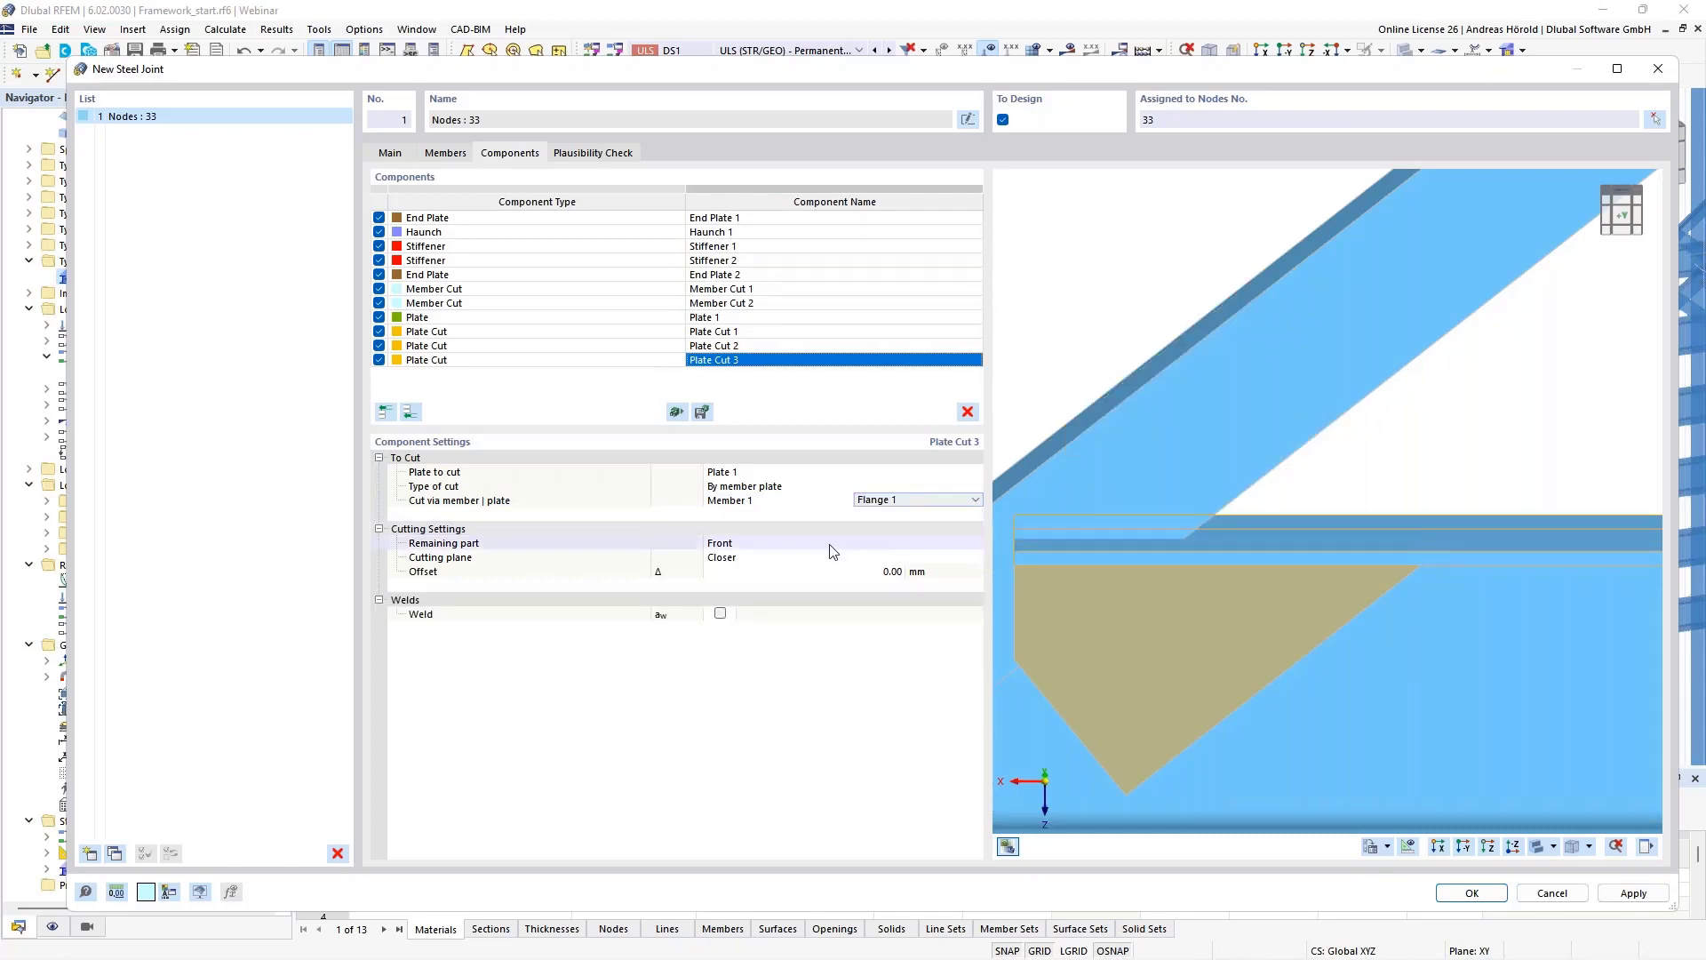
Set the third plate cut's remaining part to Rear and enable its weld to the flange.
click(789, 544)
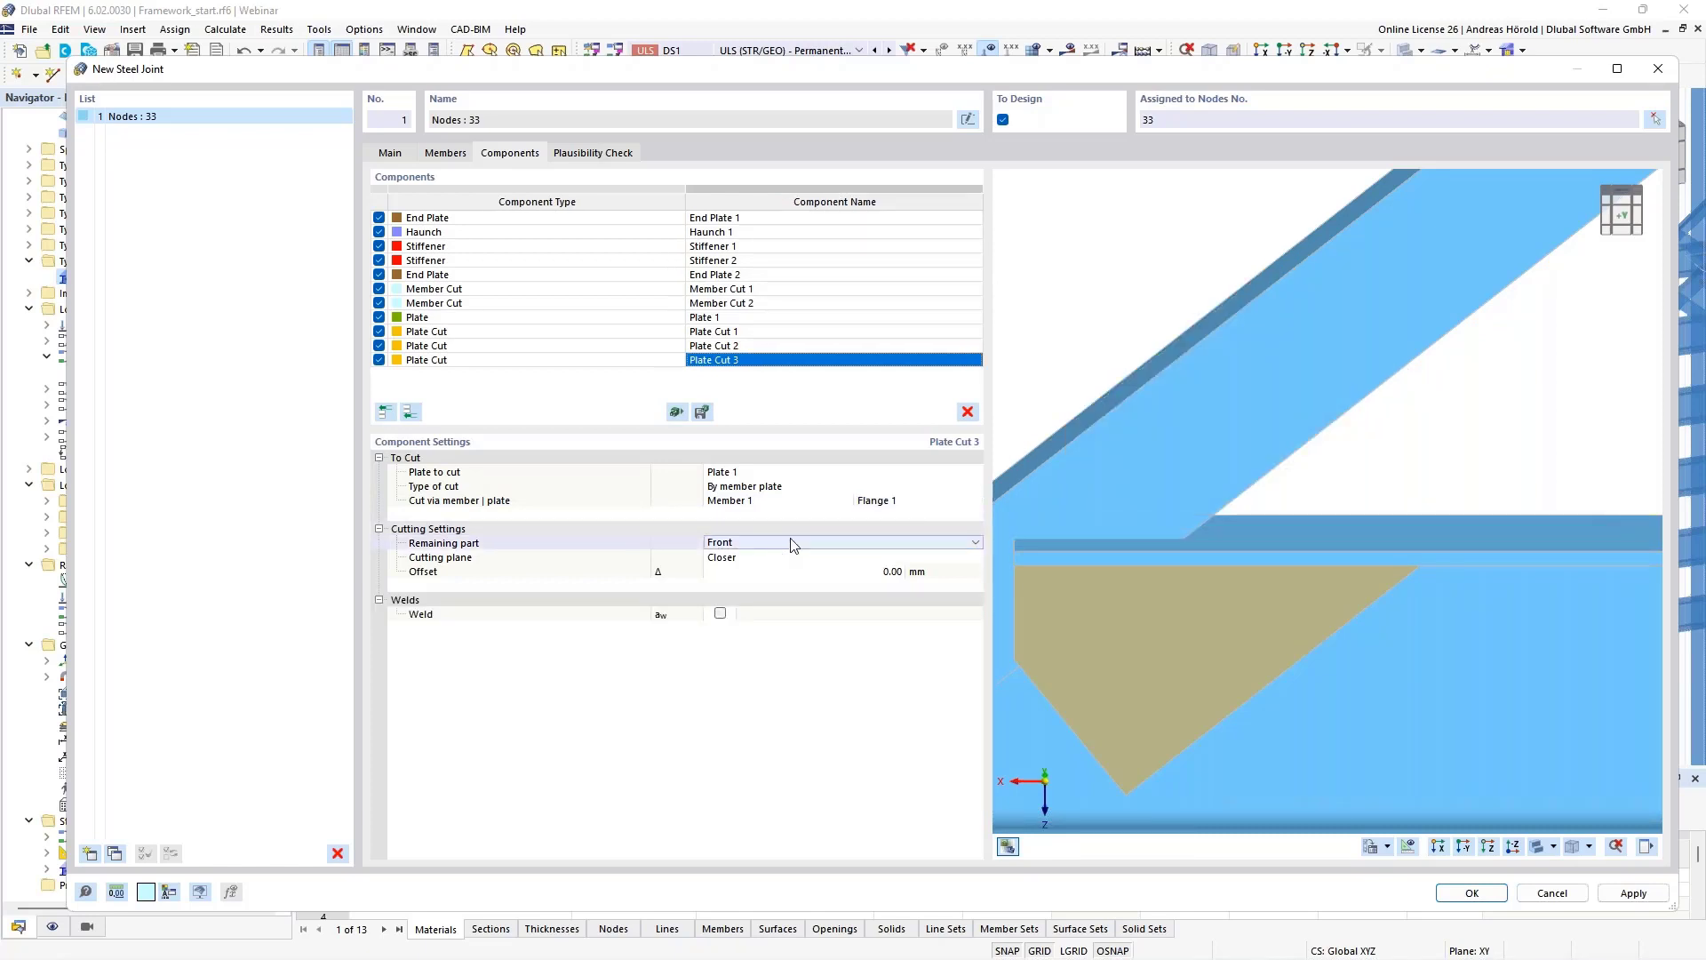
click(786, 544)
click(782, 570)
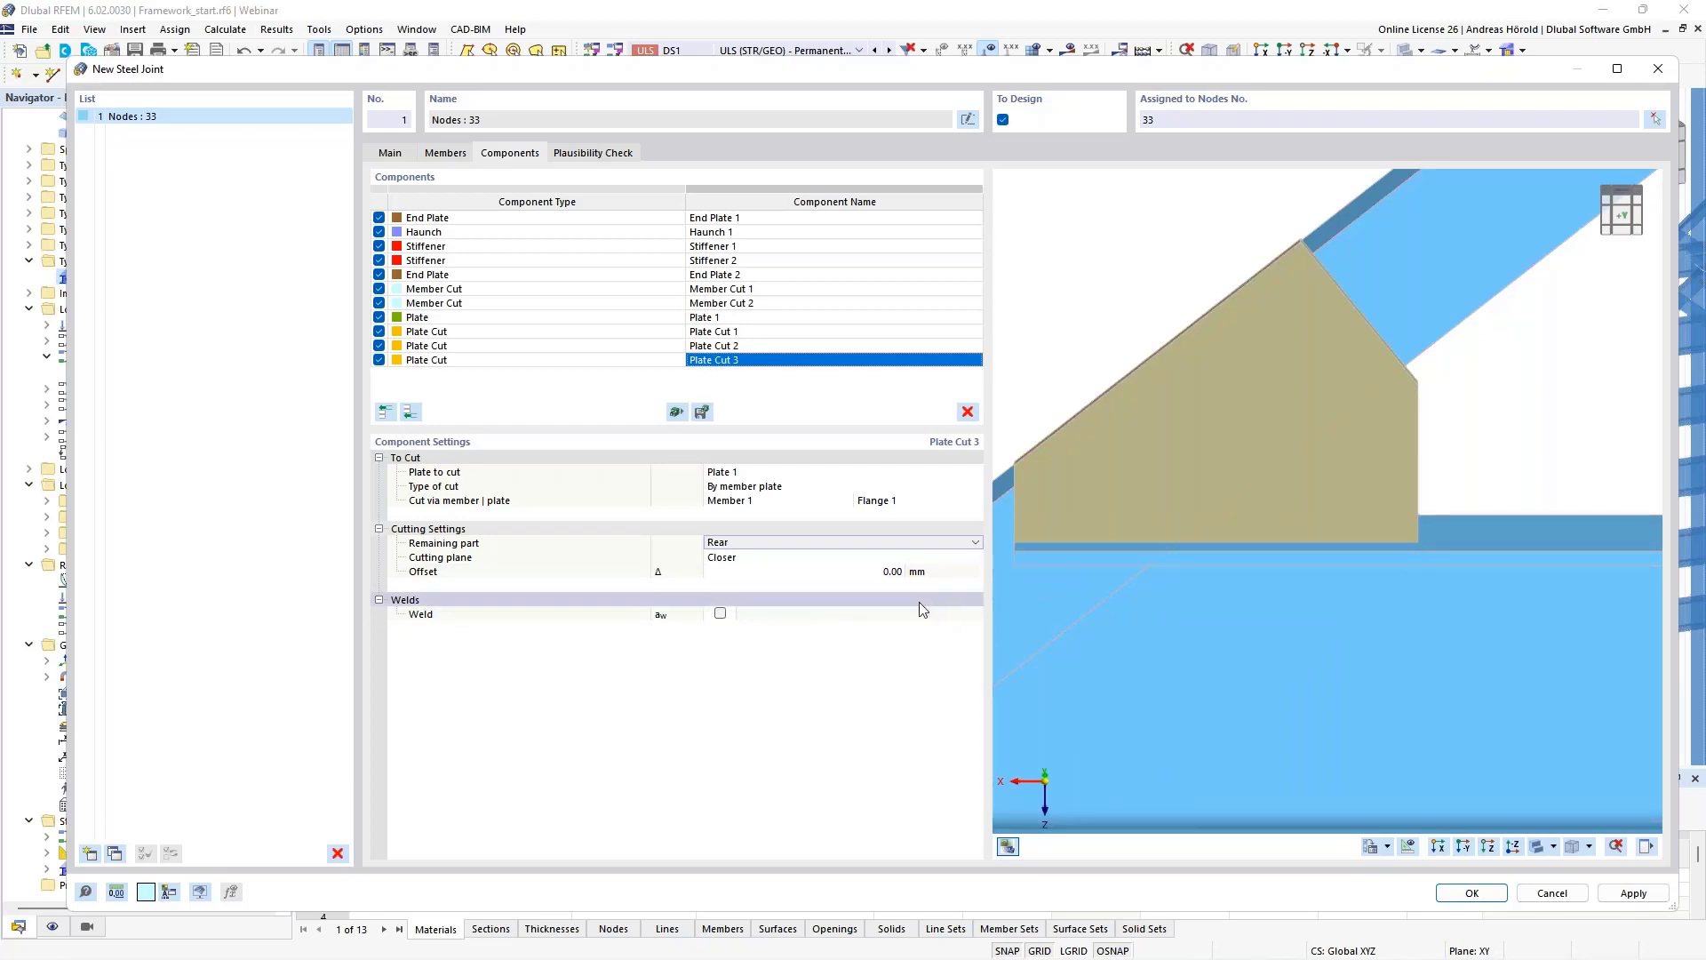
click(720, 613)
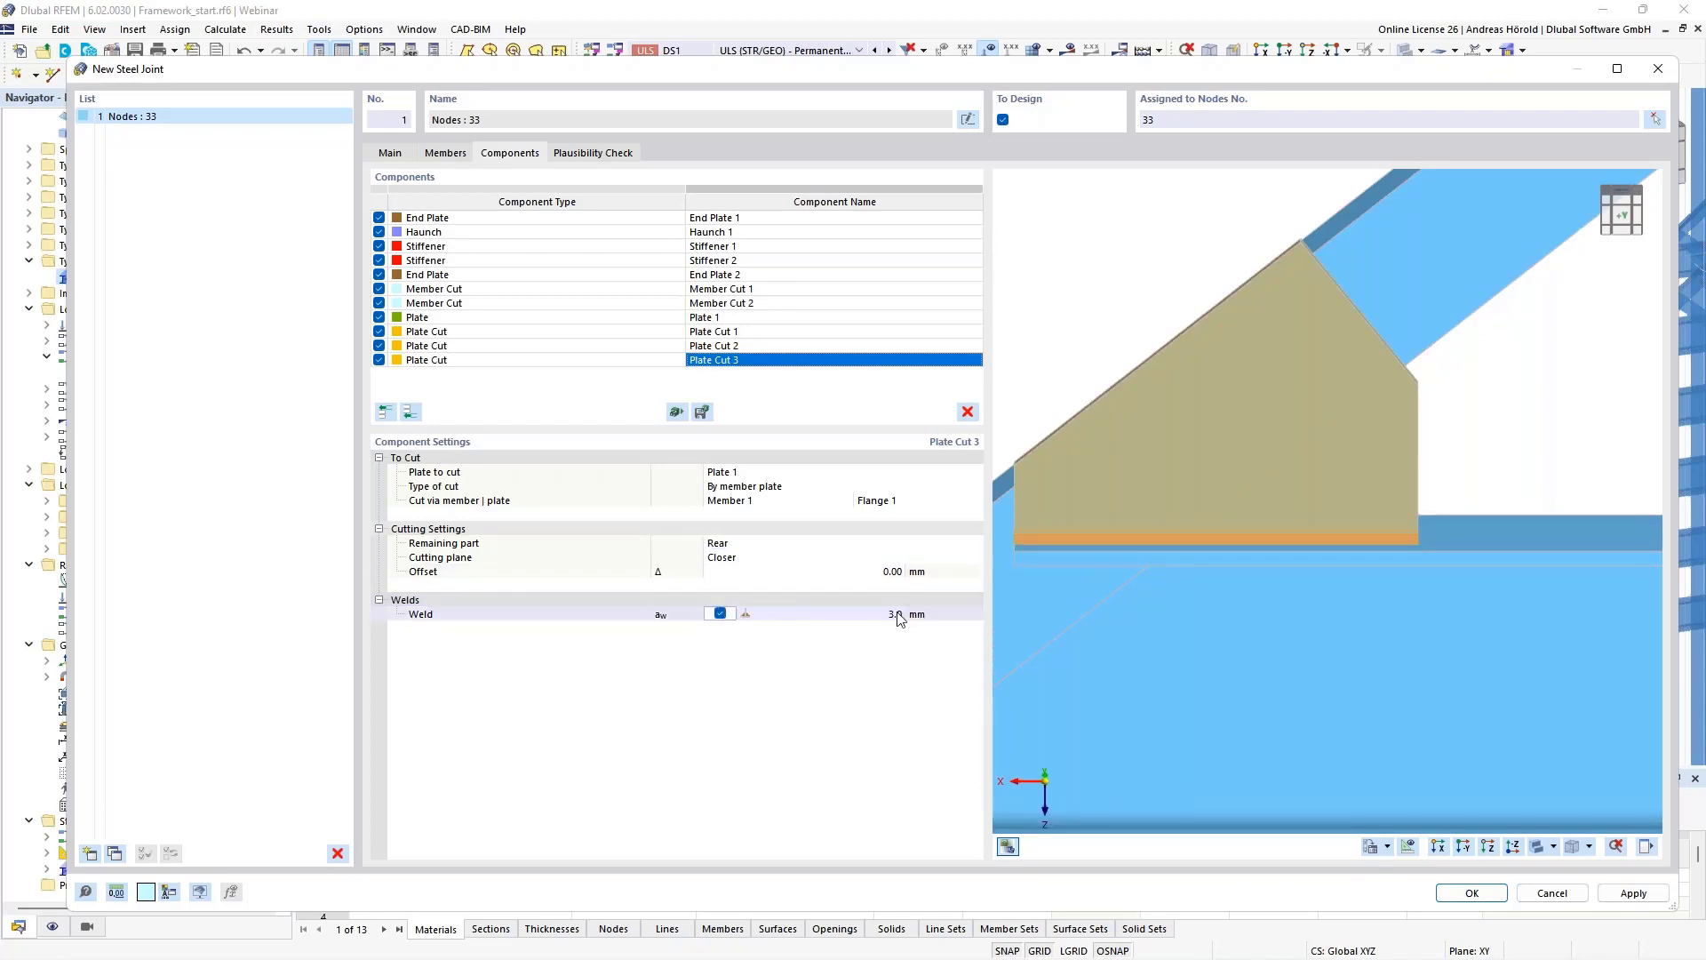
Keep the third plate cut's weld as a double fillet weld and set its thickness to 4.0 mm.
click(747, 614)
click(776, 614)
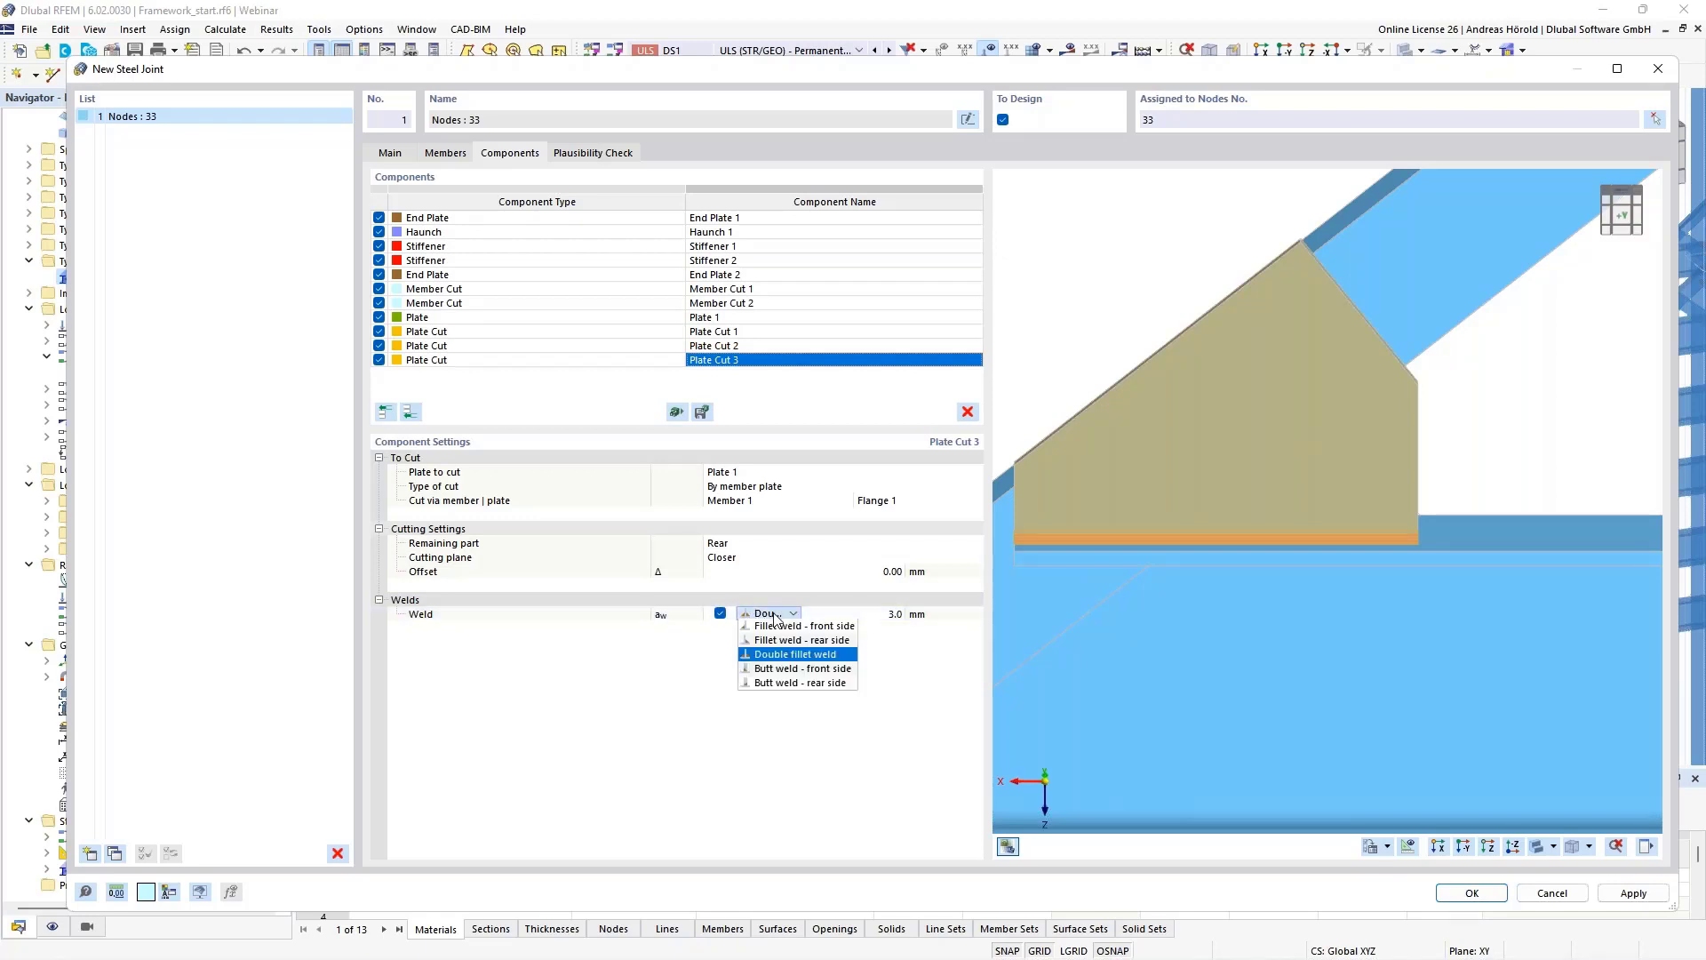
click(776, 614)
click(888, 614)
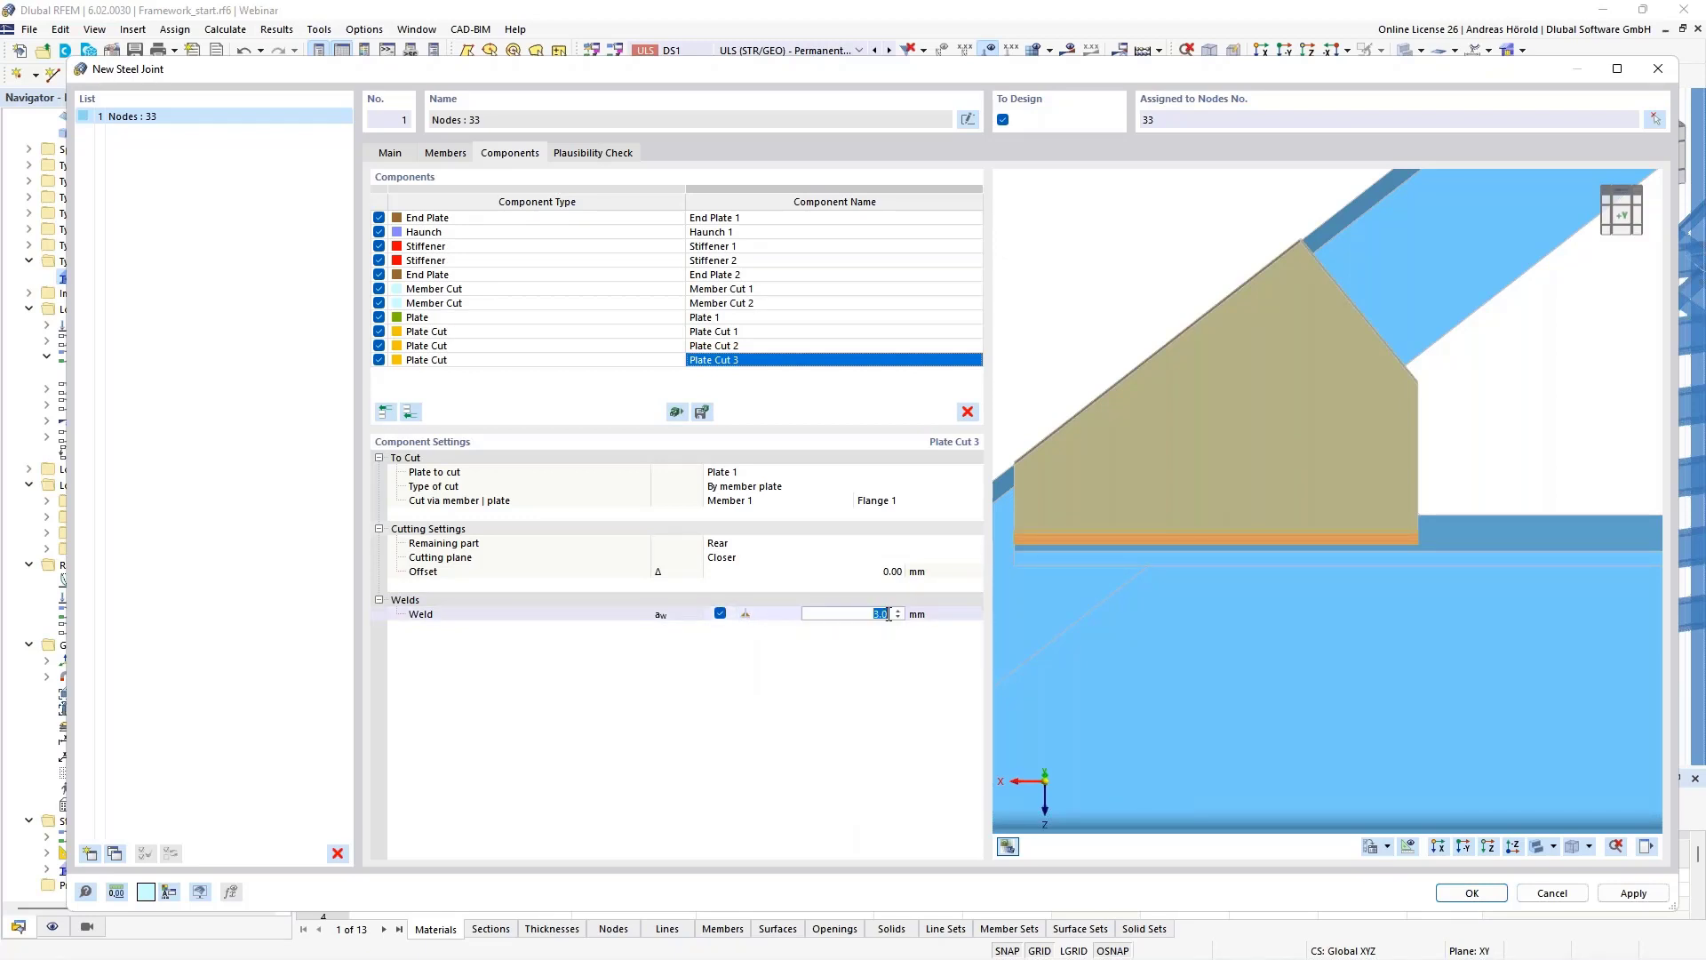
scroll(888, 614, up, 1)
scroll(1314, 544, down, 3)
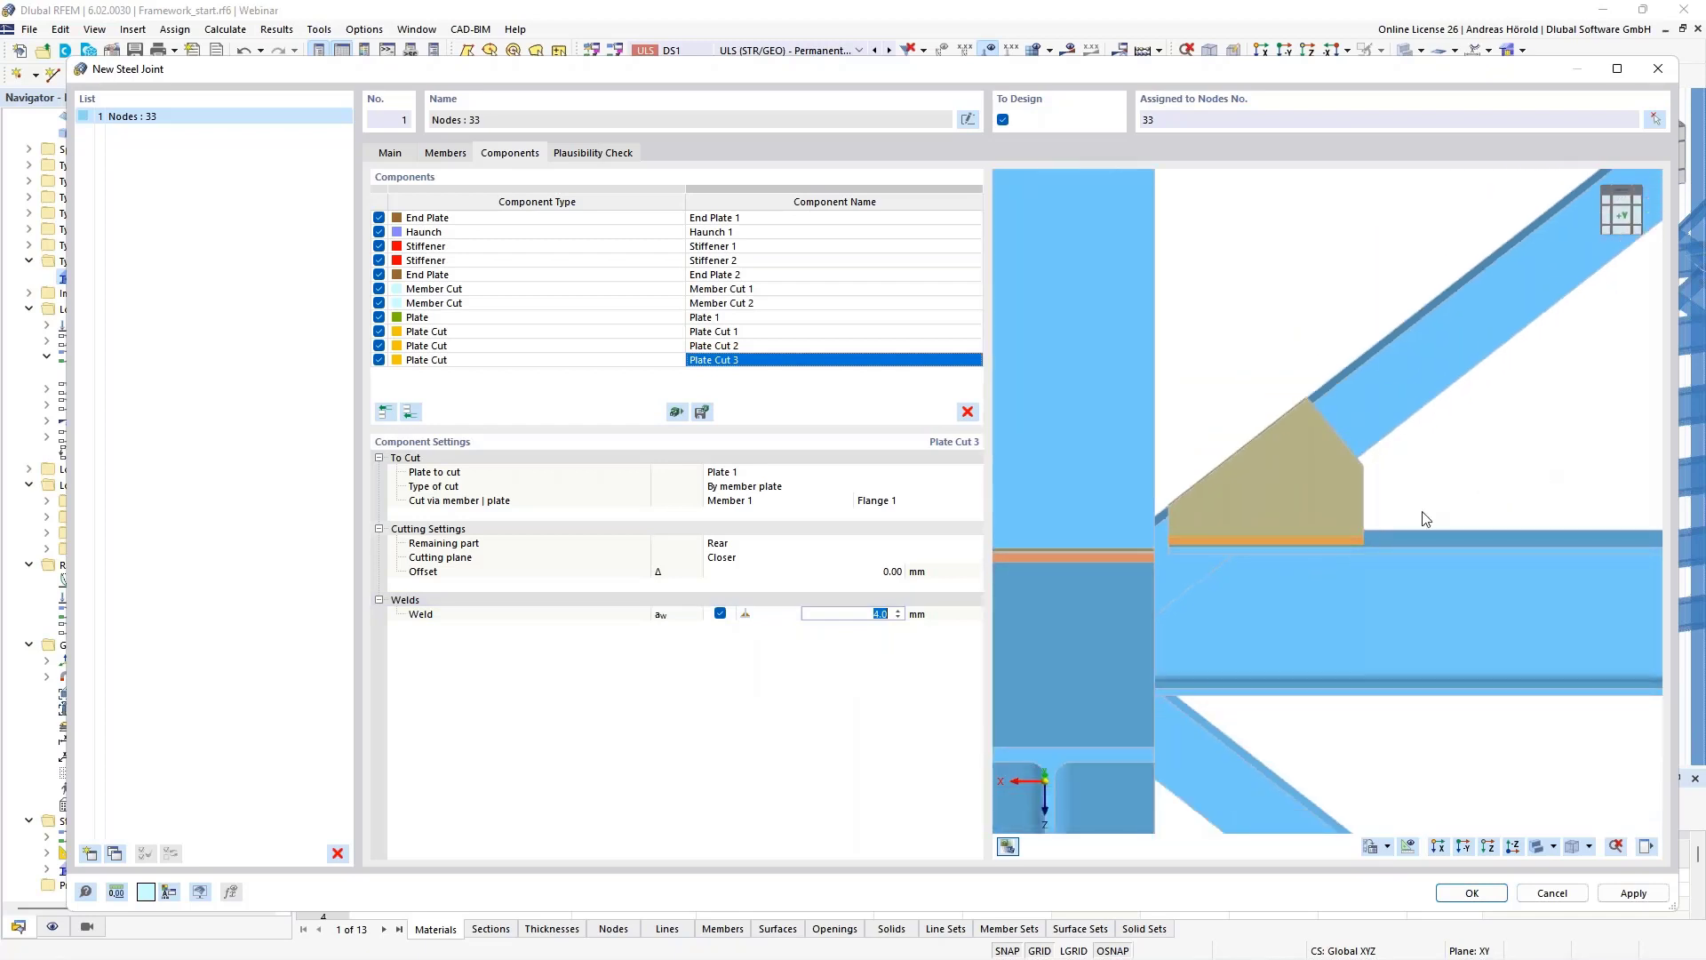
click(1621, 569)
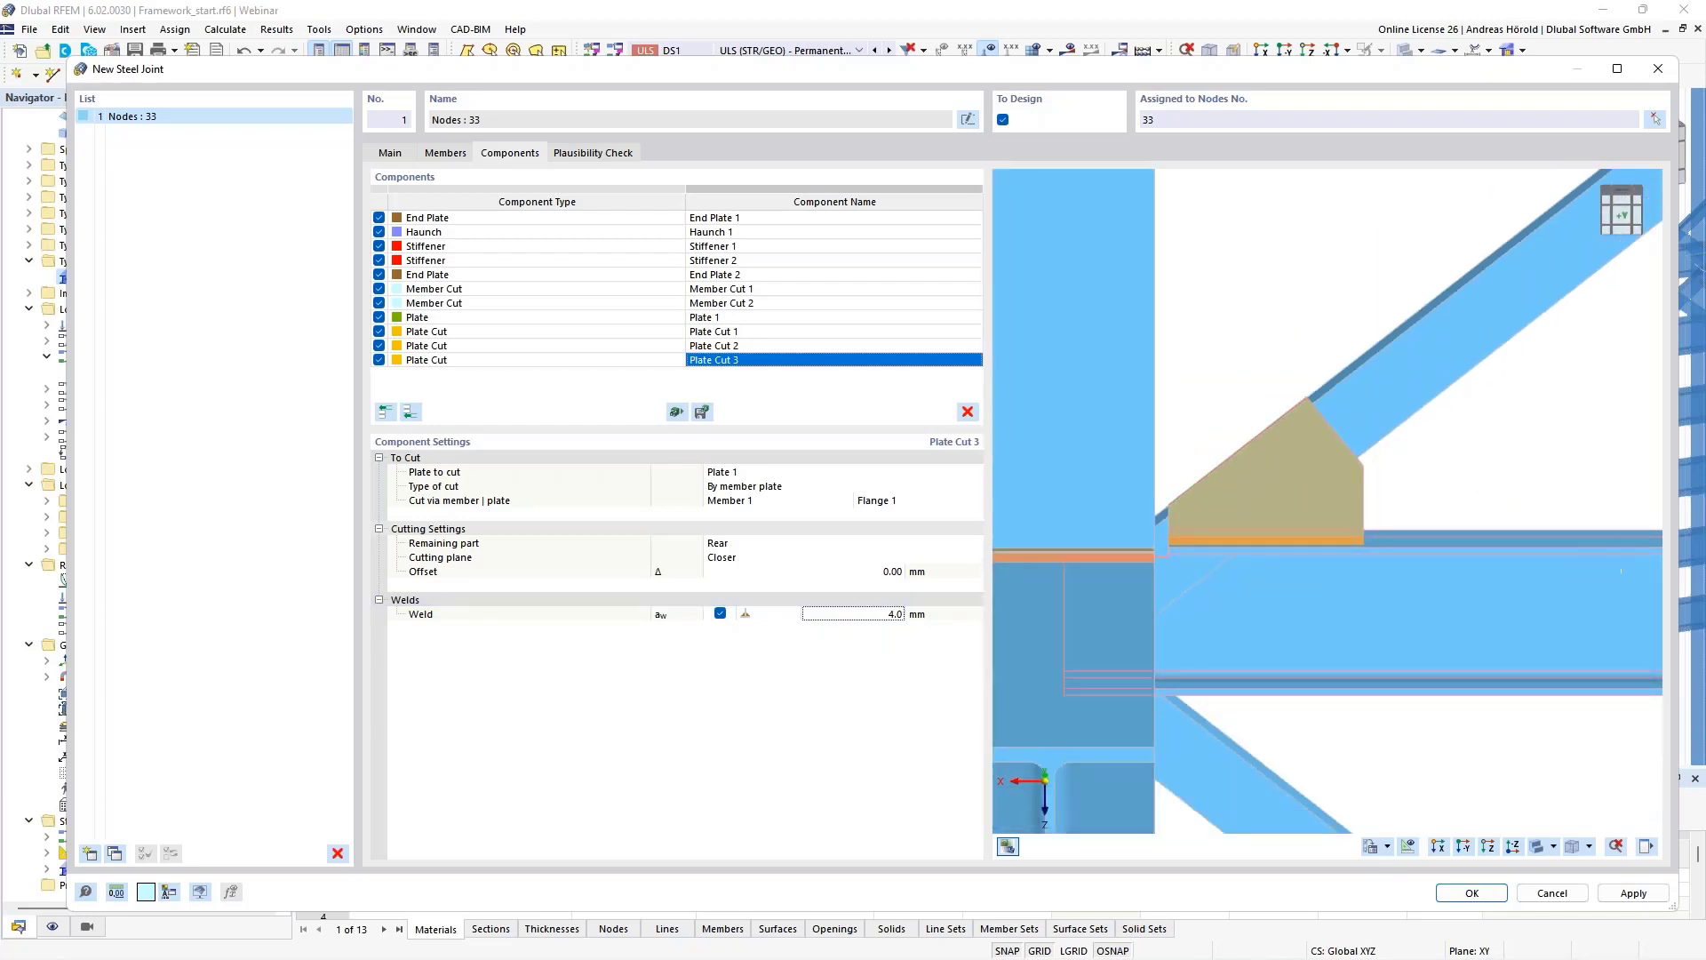
Add a third Member Cut component to the joint and choose Member 7 as the member to cut.
ctrl+middle_drag(1621, 570, 1134, 626)
middle_drag(1558, 722, 1414, 580)
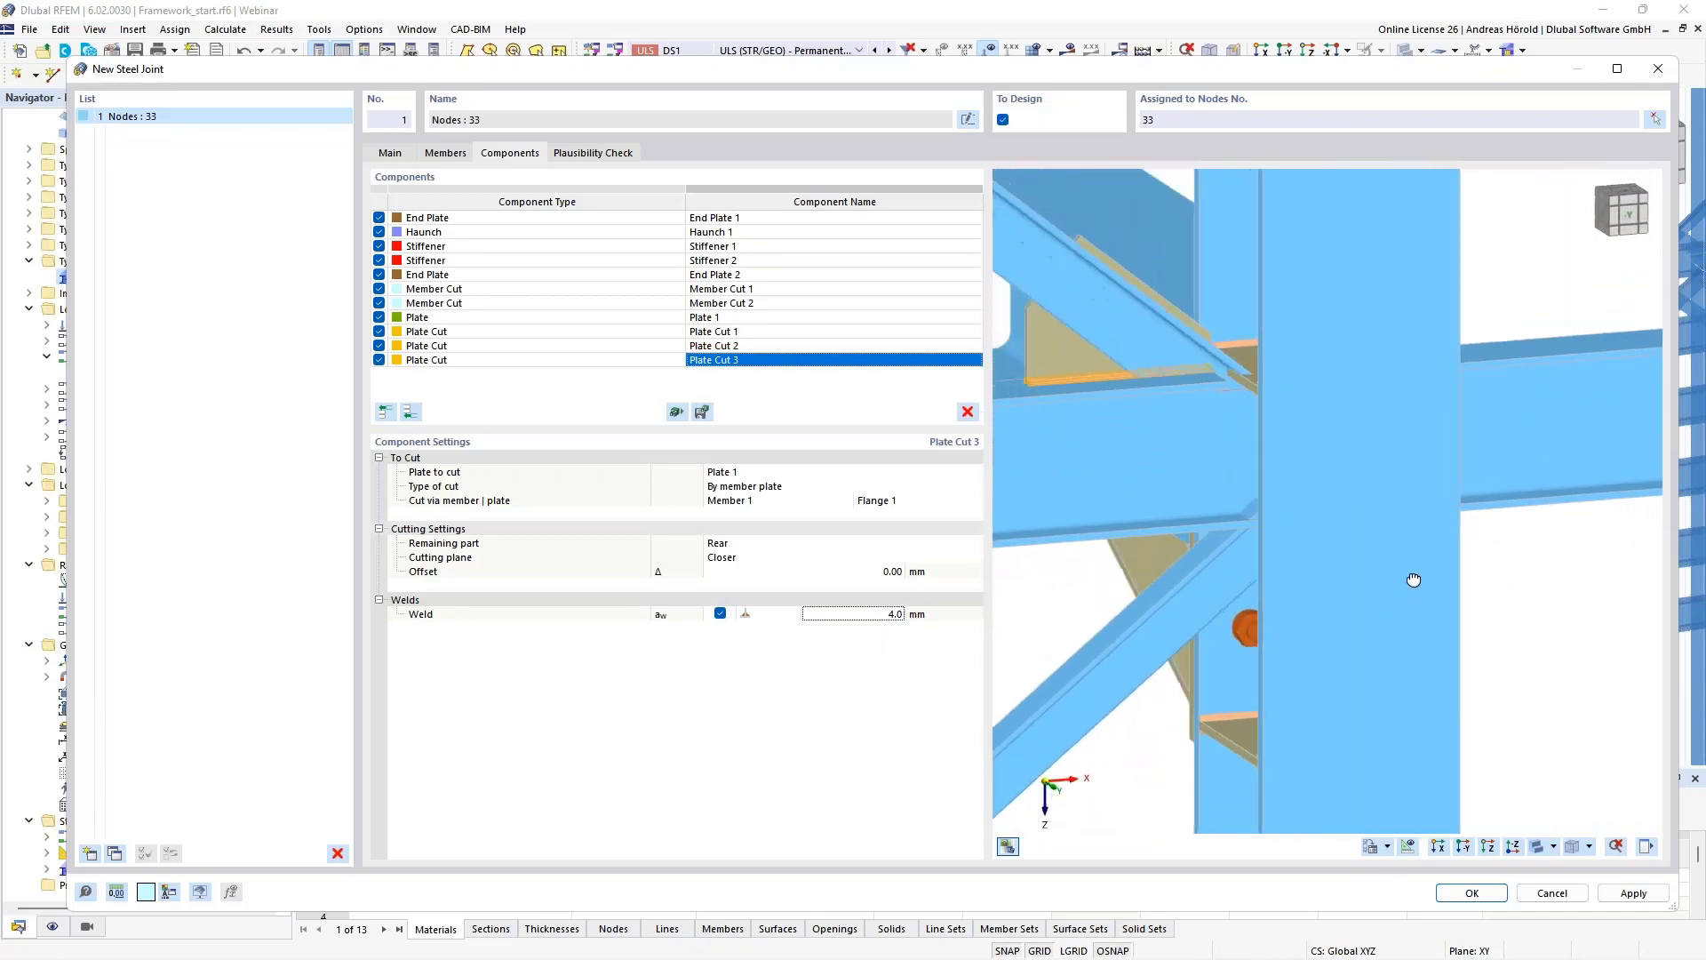
scroll(1198, 393, up, 6)
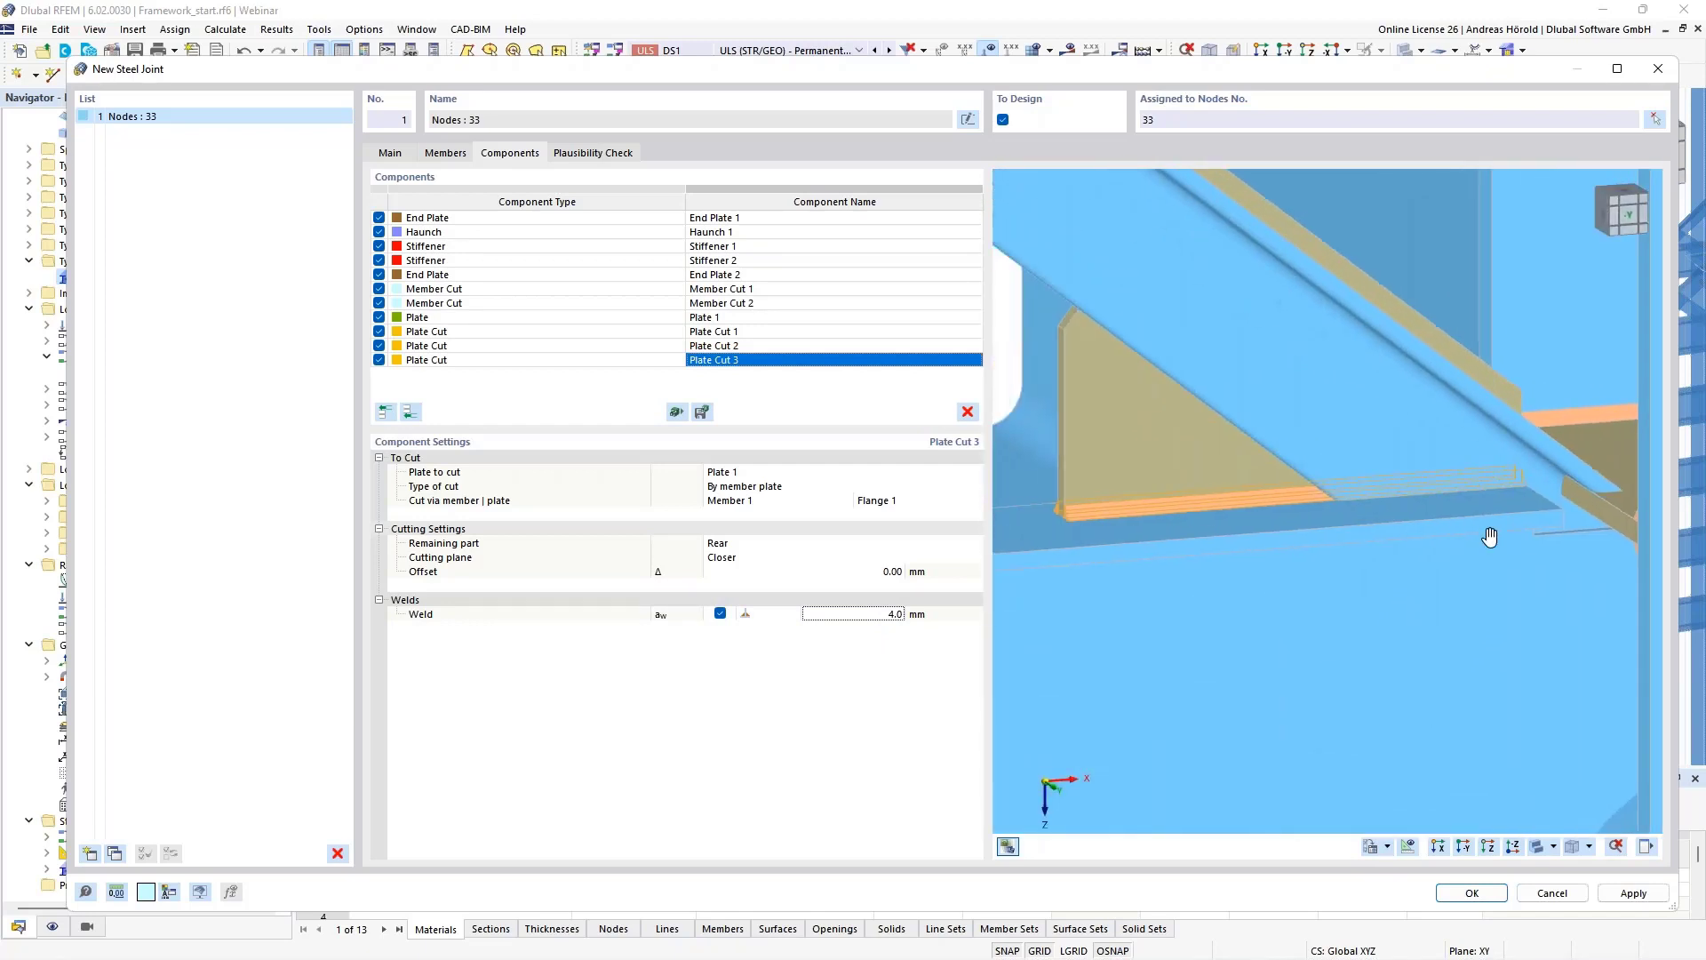
scroll(1491, 537, down, 2)
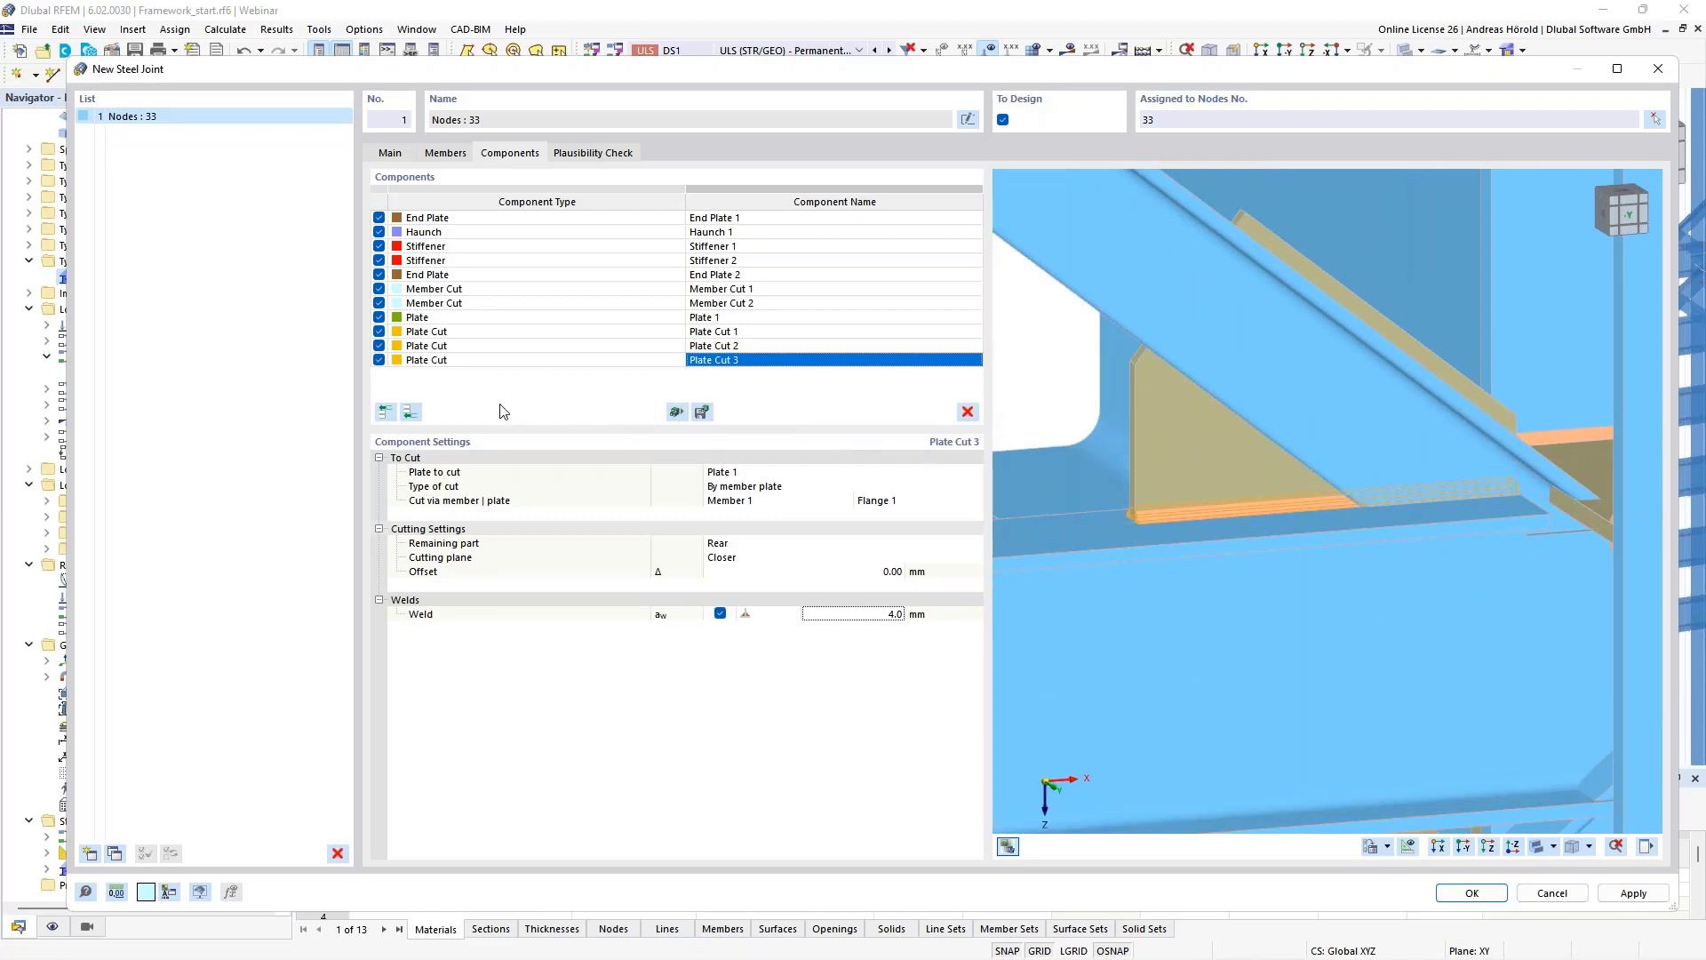
click(410, 412)
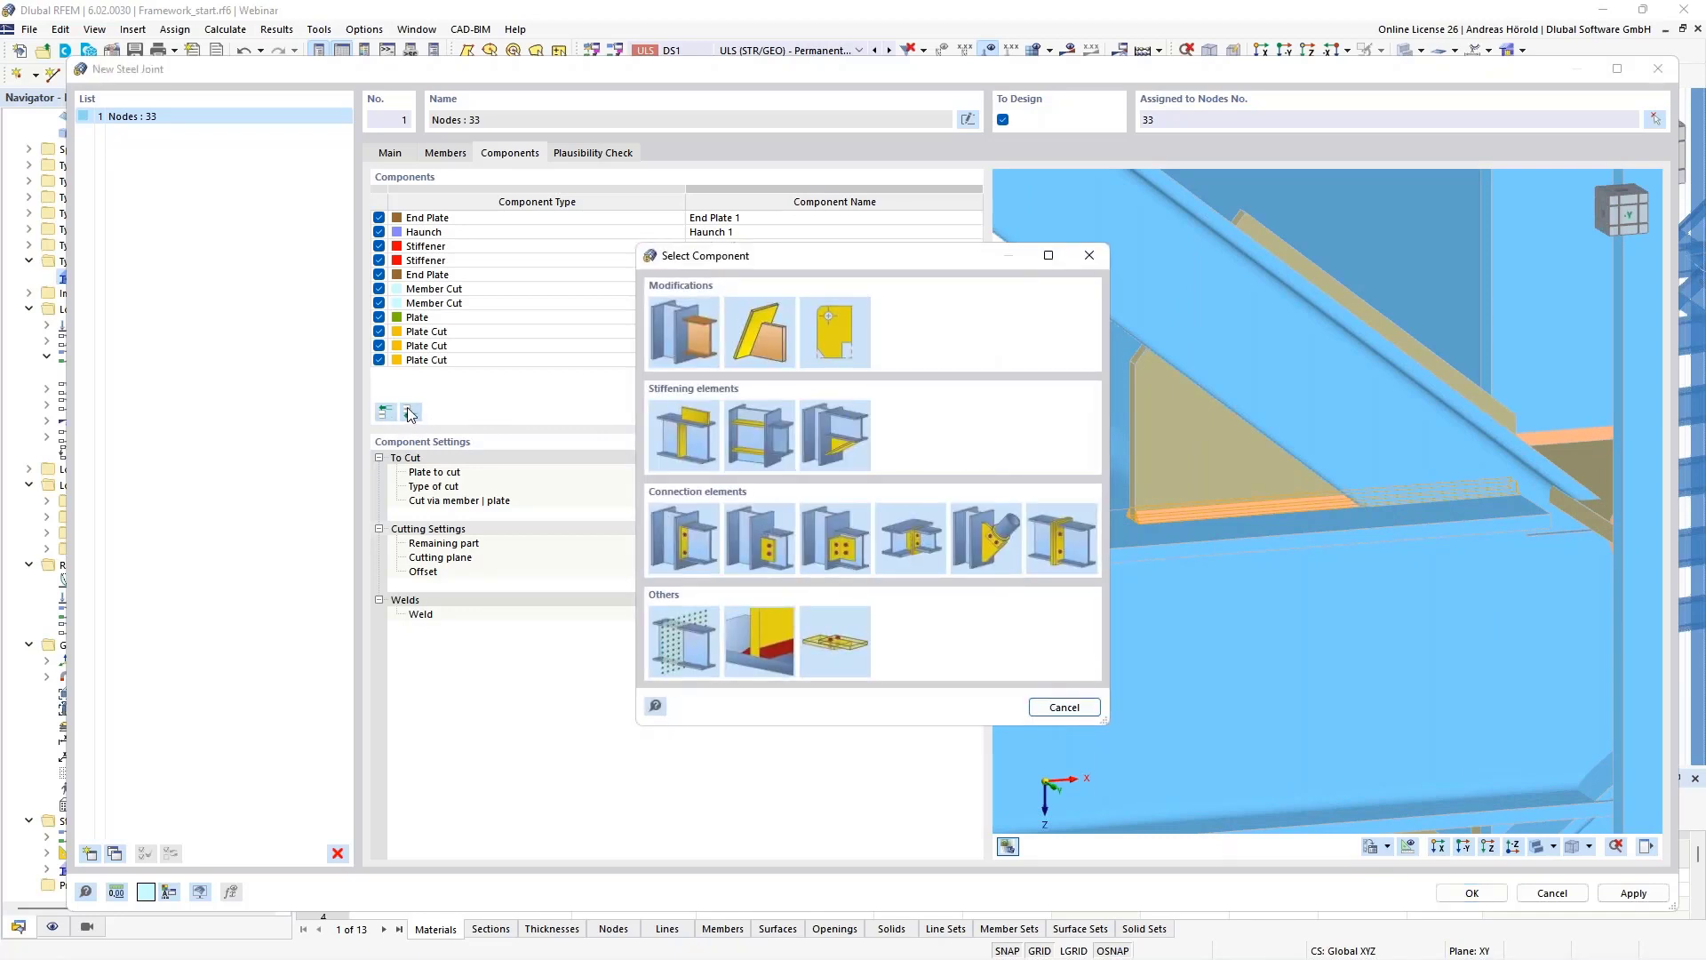
click(683, 334)
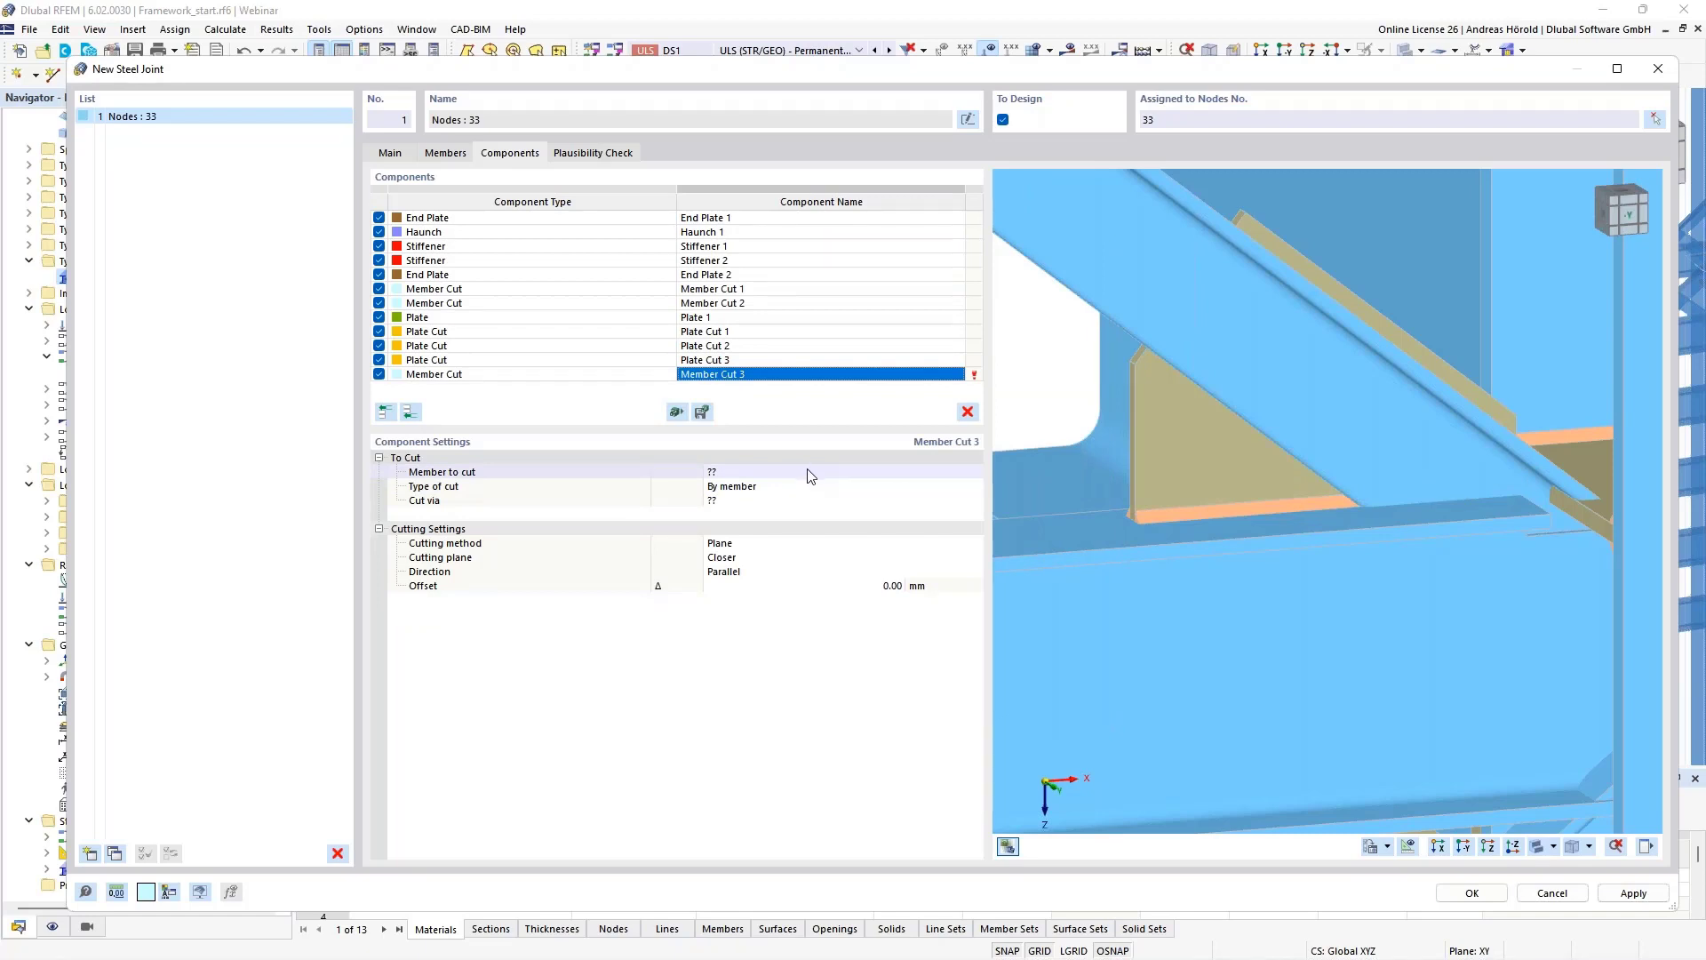
click(810, 474)
click(809, 474)
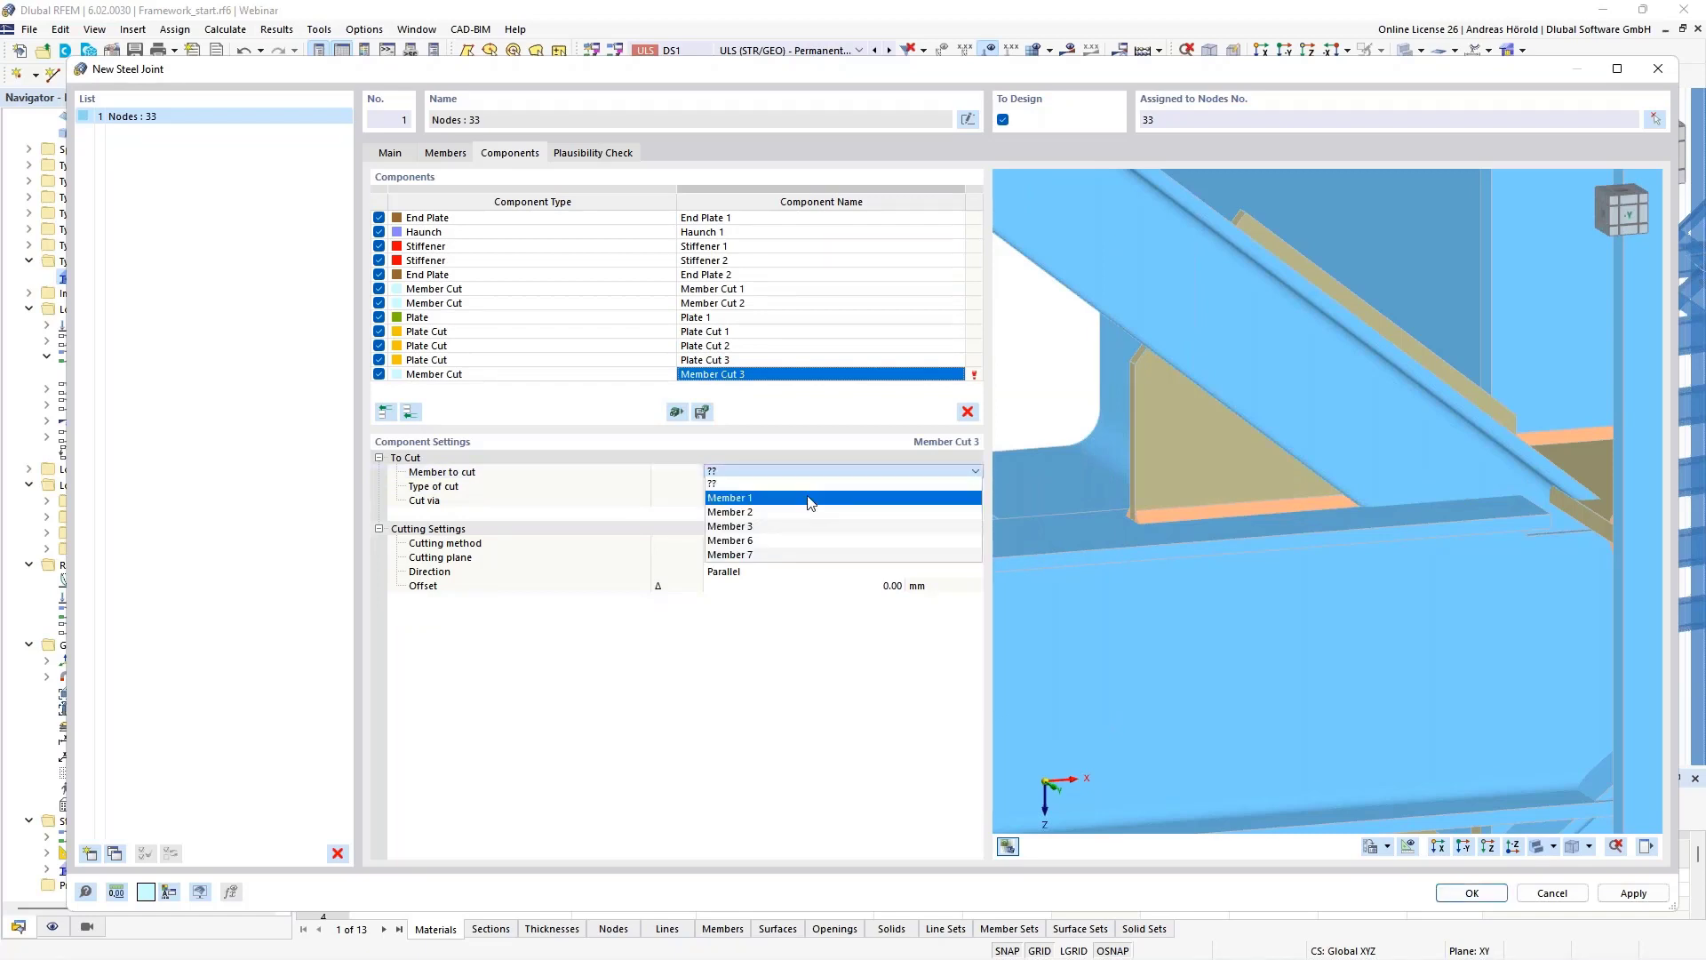
click(804, 556)
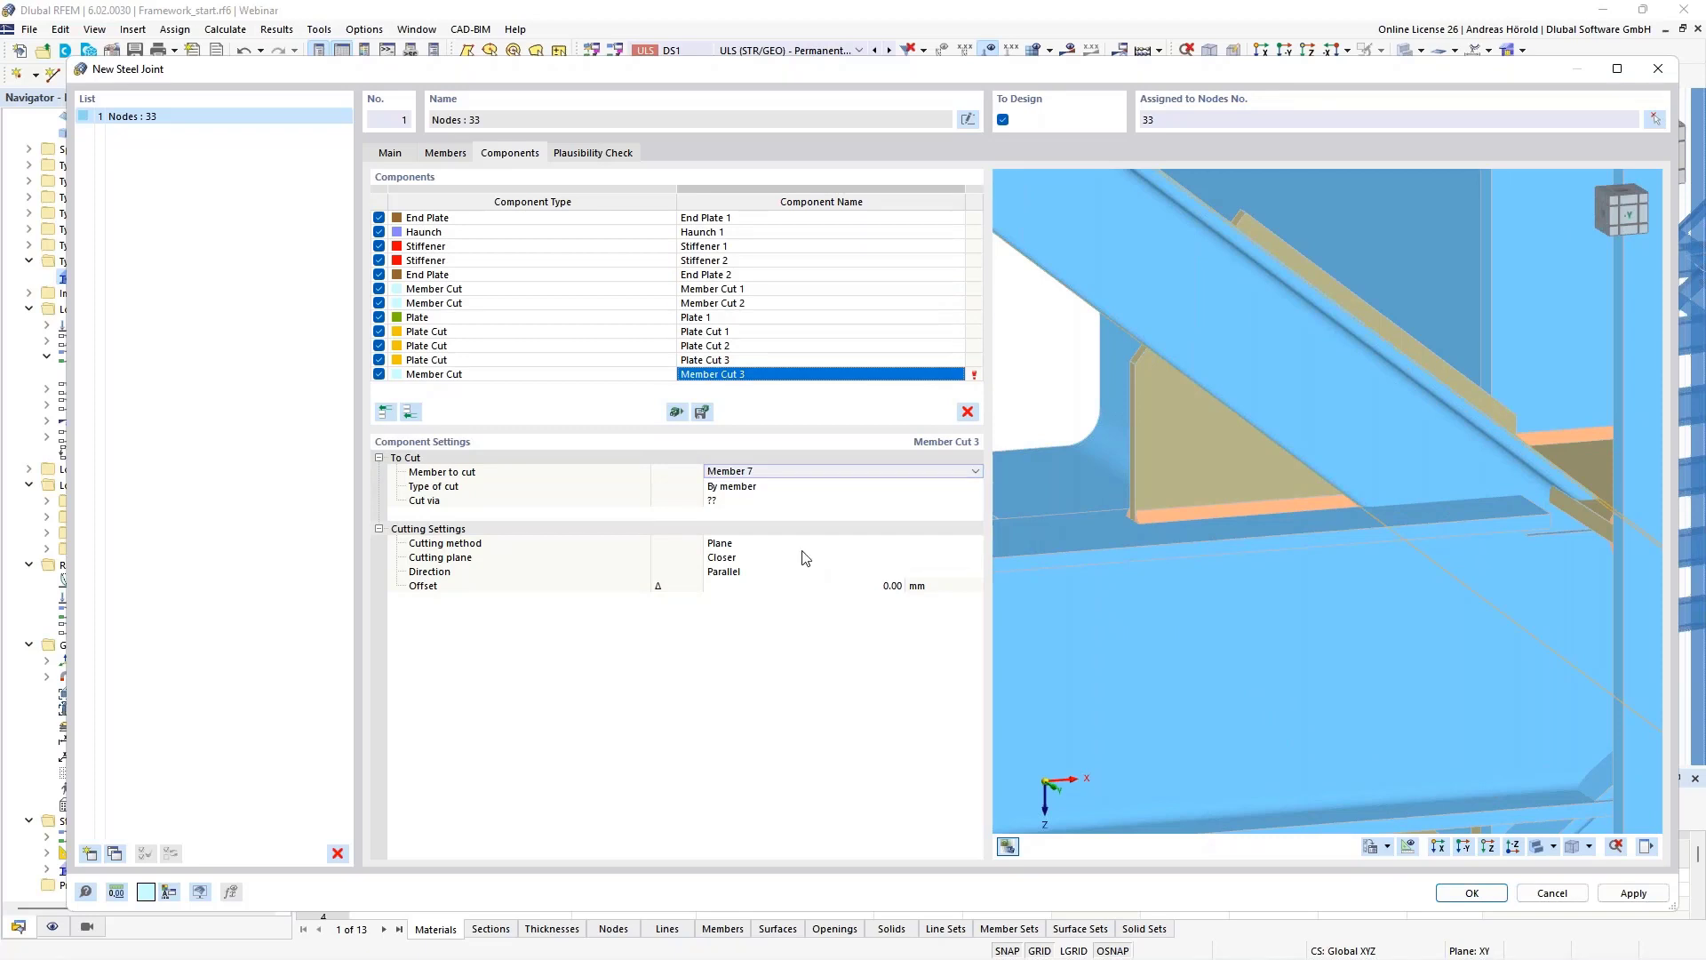
Cut Member 7 via Member 1 and set the cutting direction to Perpendicular.
click(798, 502)
click(799, 501)
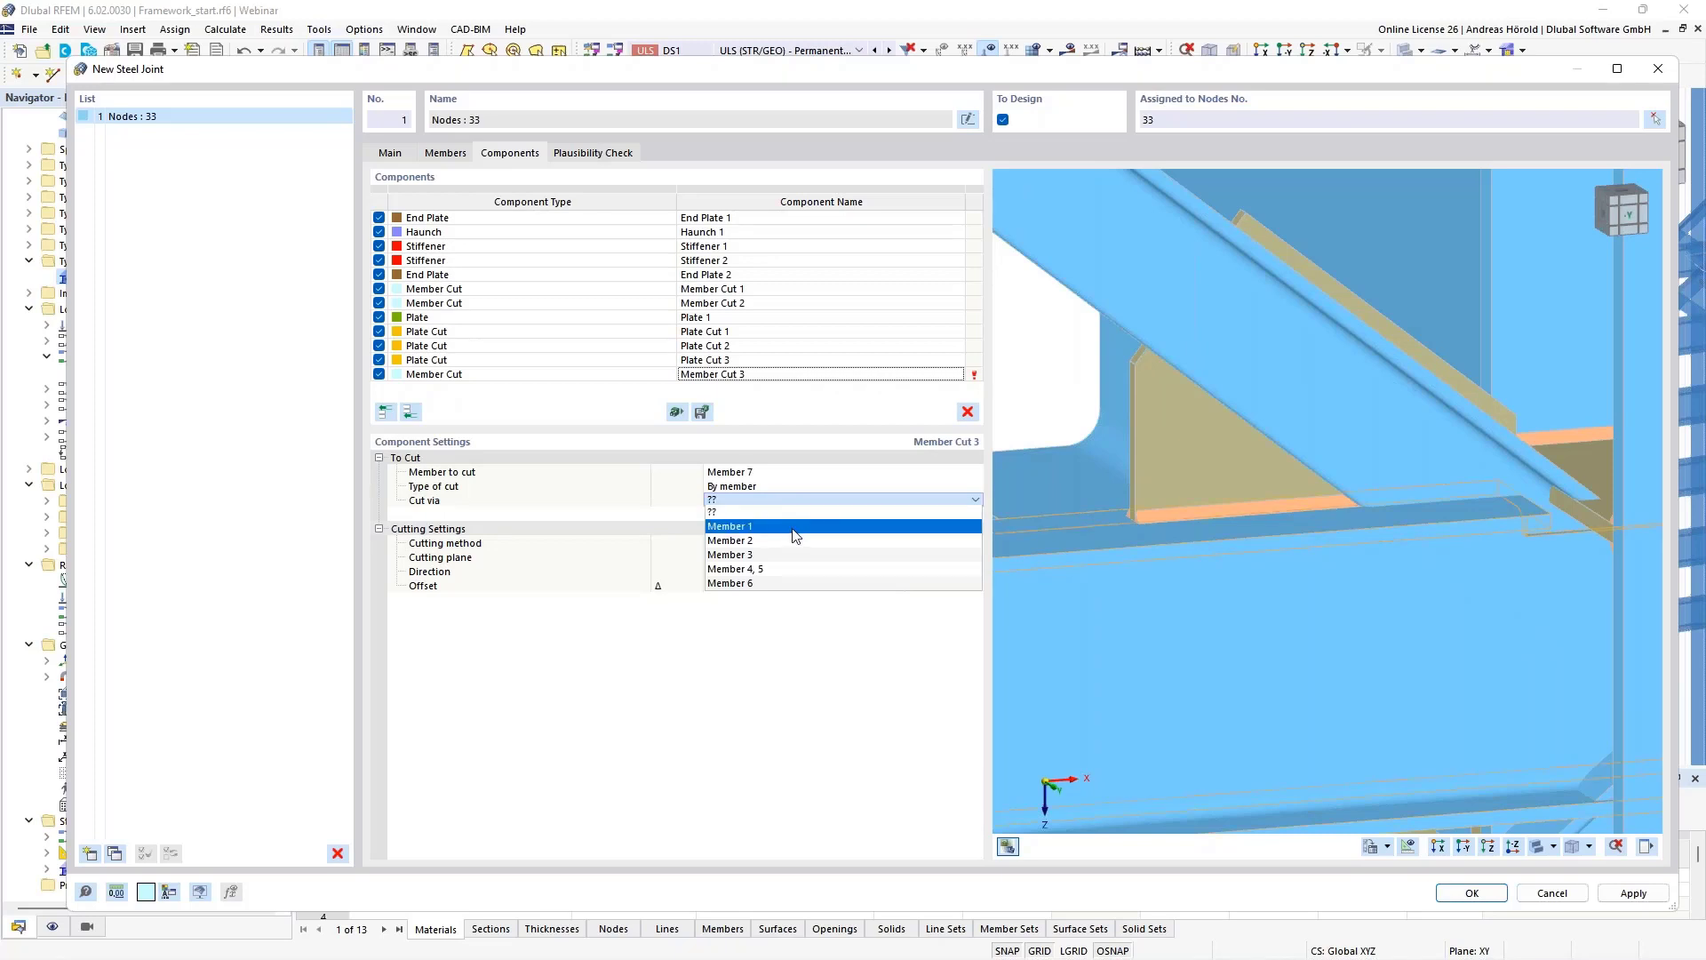
click(795, 526)
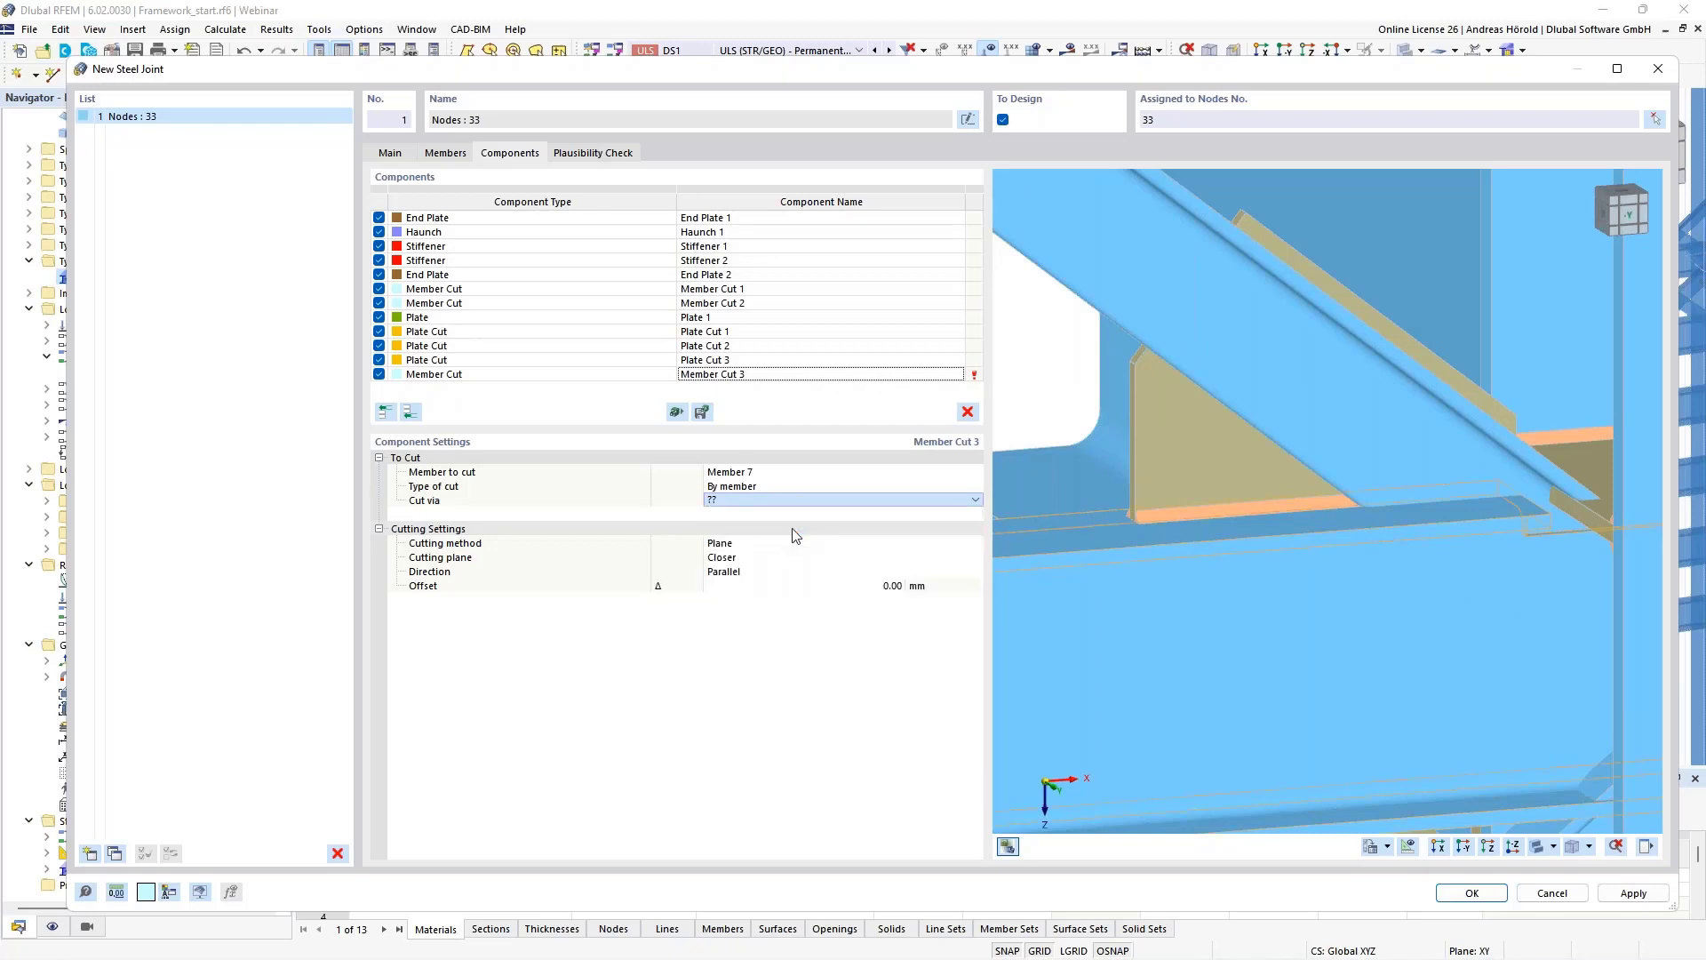
click(746, 573)
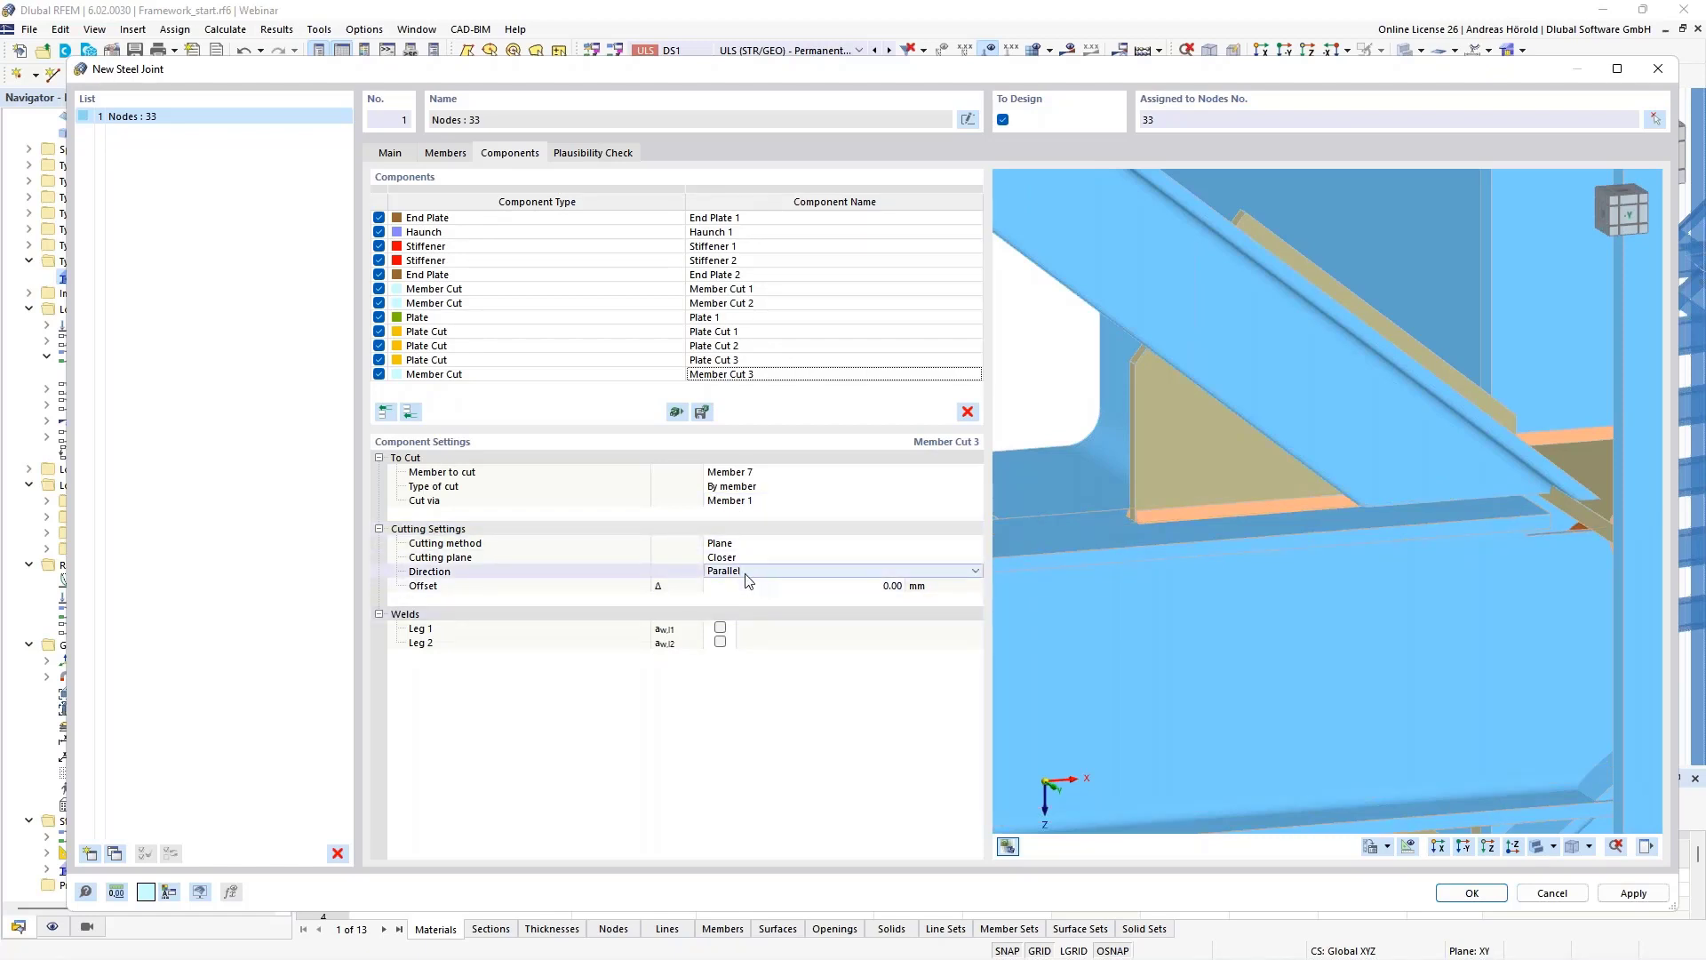
click(758, 575)
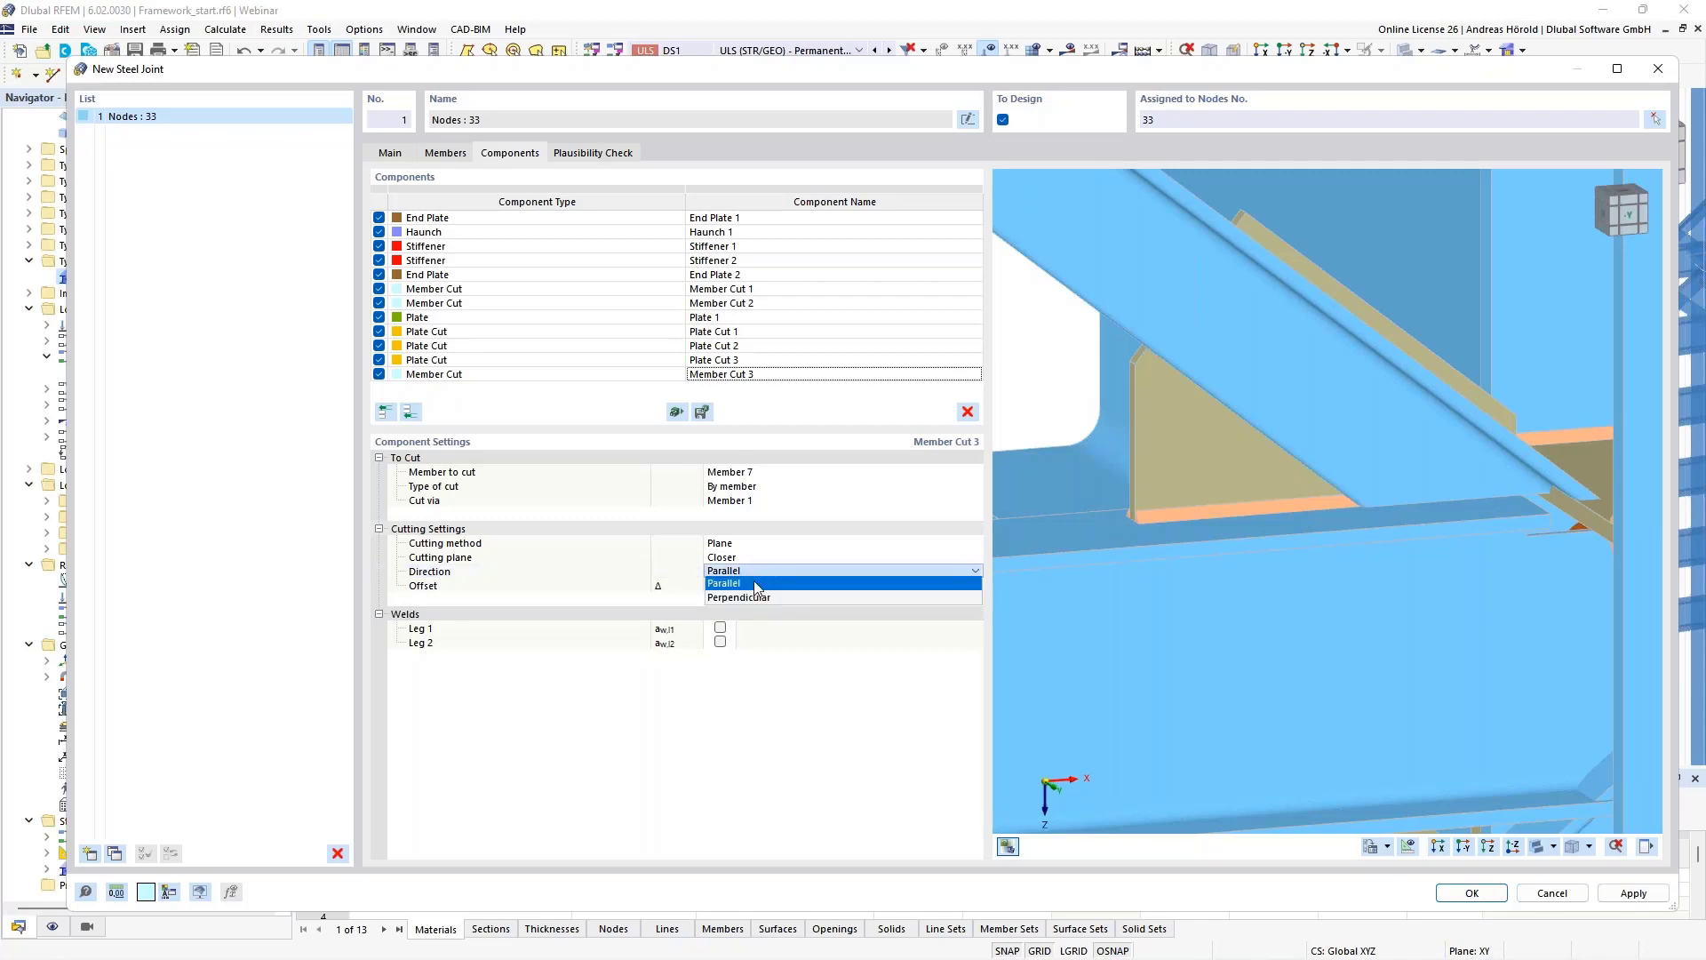
click(757, 595)
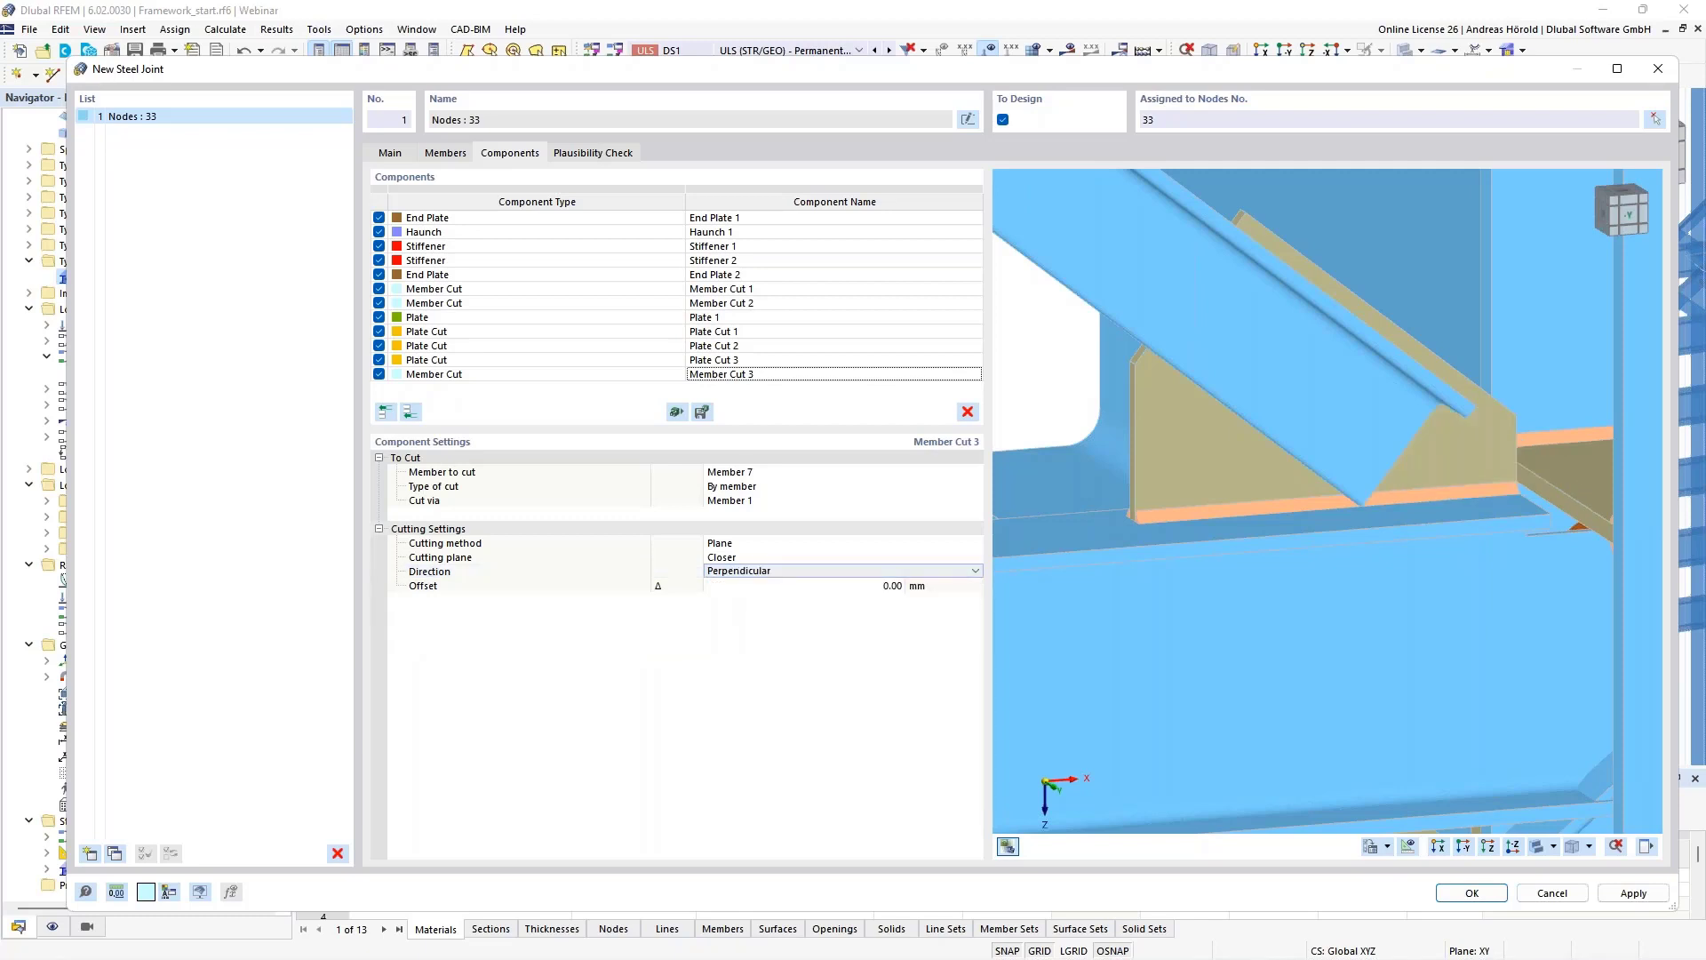
Set the third member cut's offset to 20 mm to pull the diagonal's end back from the beam flange.
ctrl+middle_drag(1516, 604, 1449, 562)
middle_drag(1088, 293, 1356, 537)
scroll(1228, 479, up, 4)
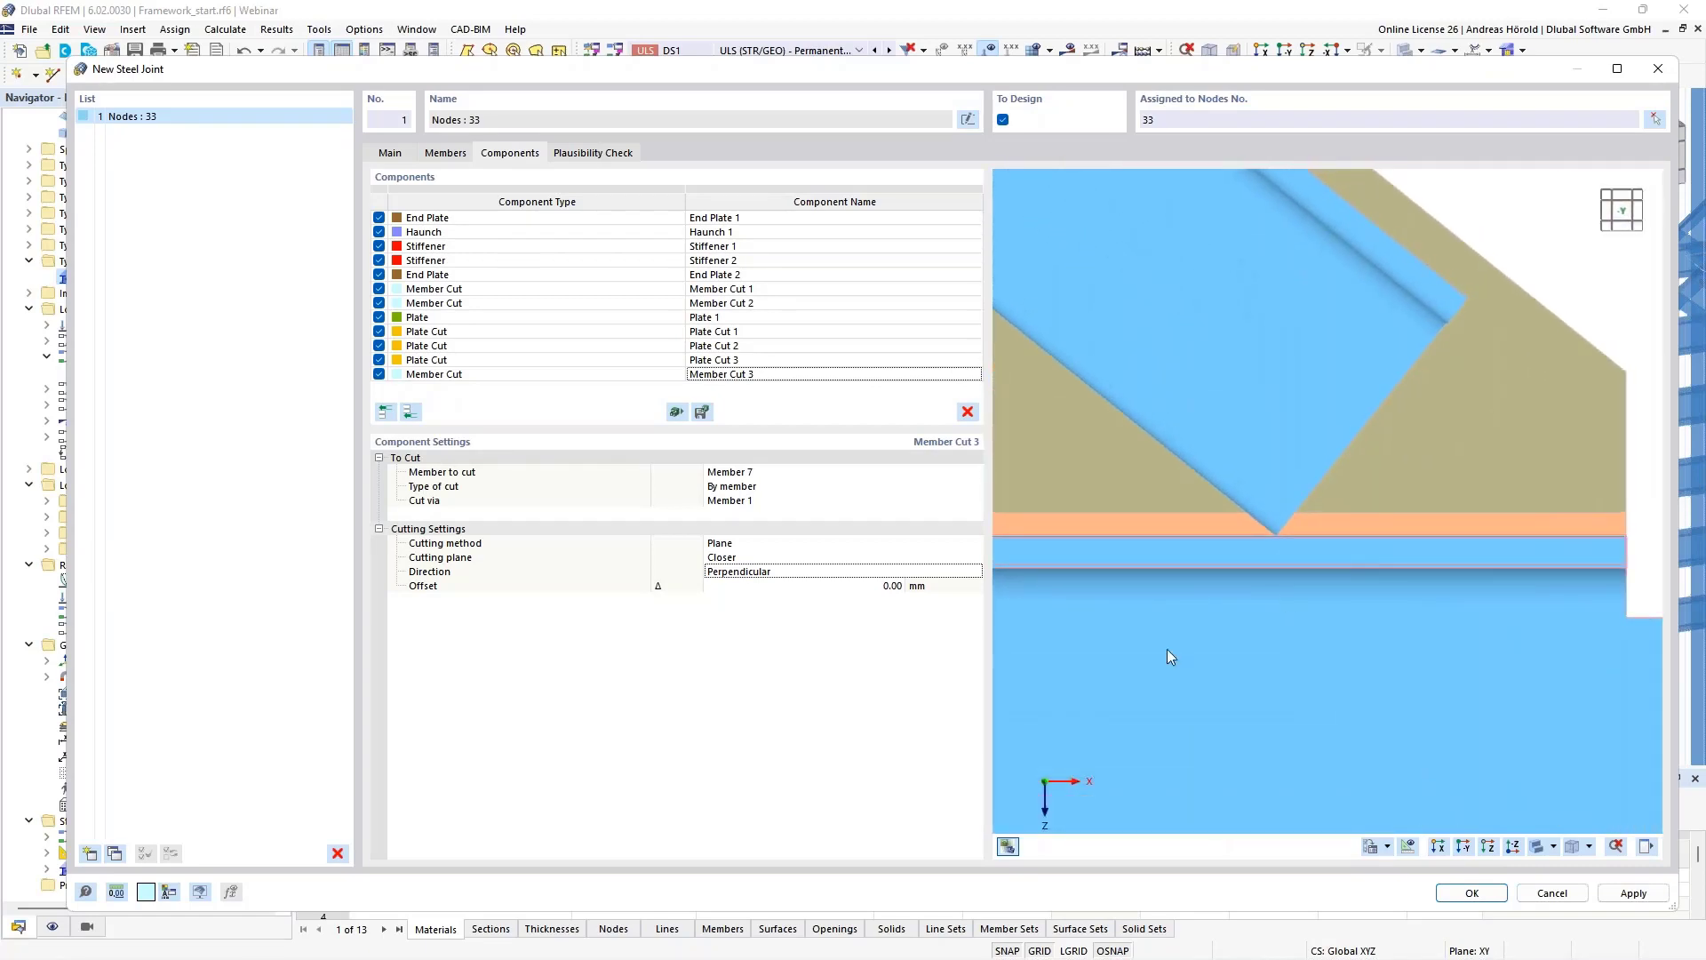
click(903, 587)
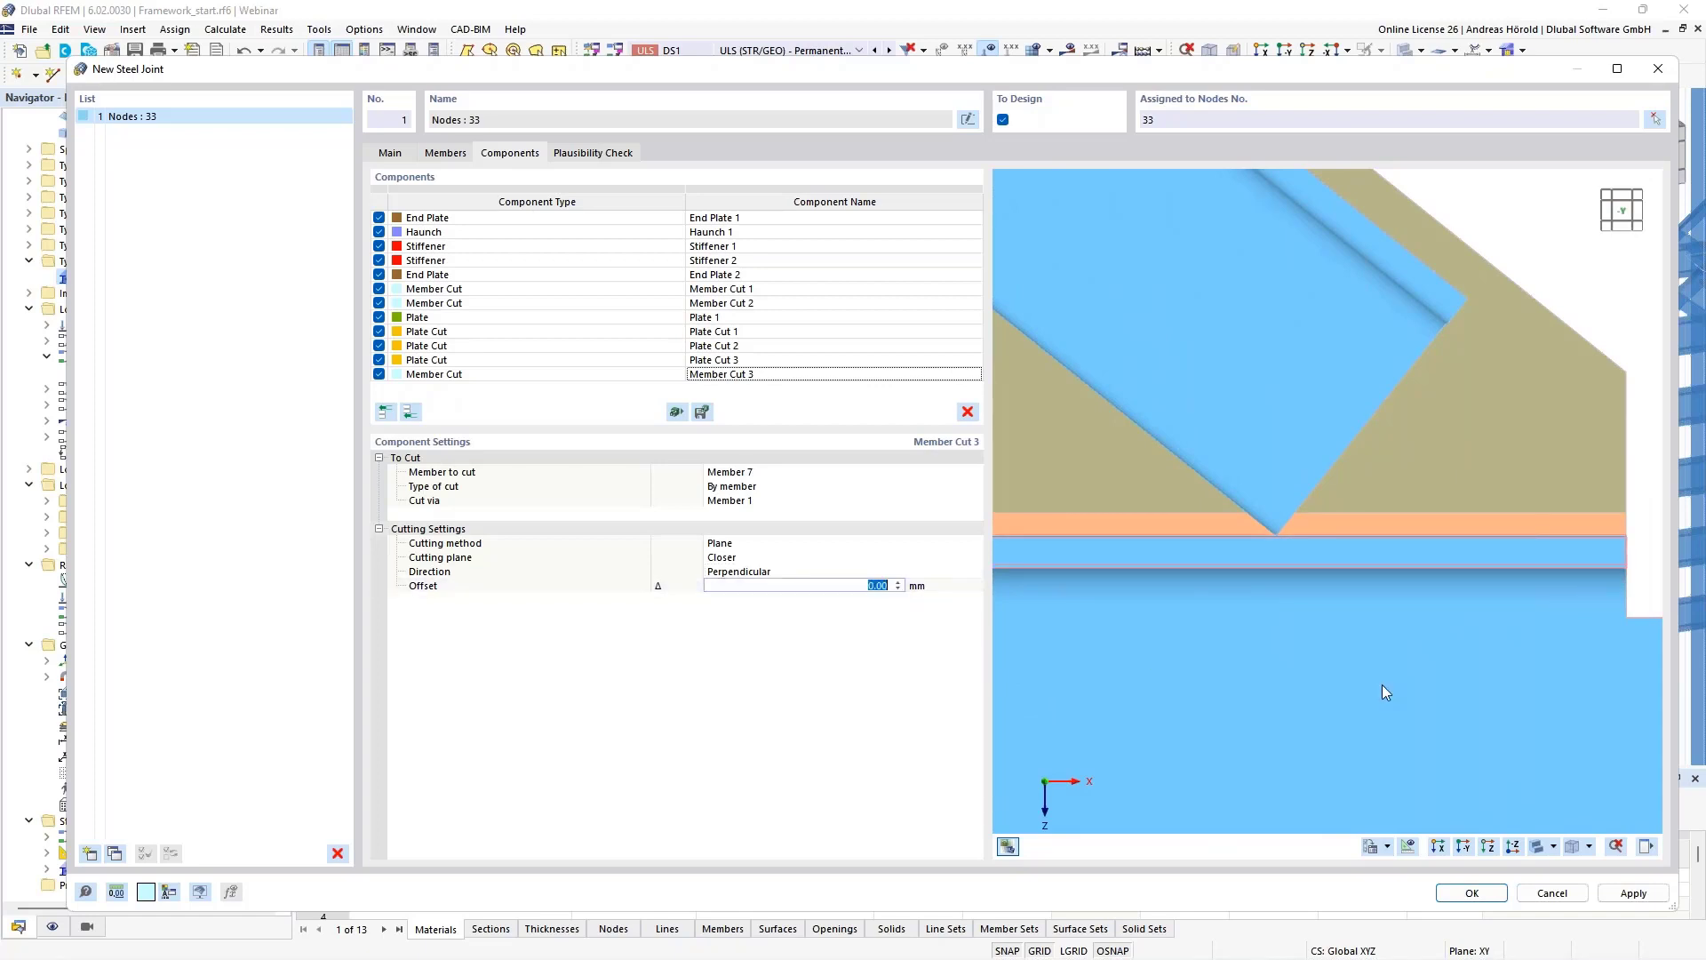
text(20)
key(Return)
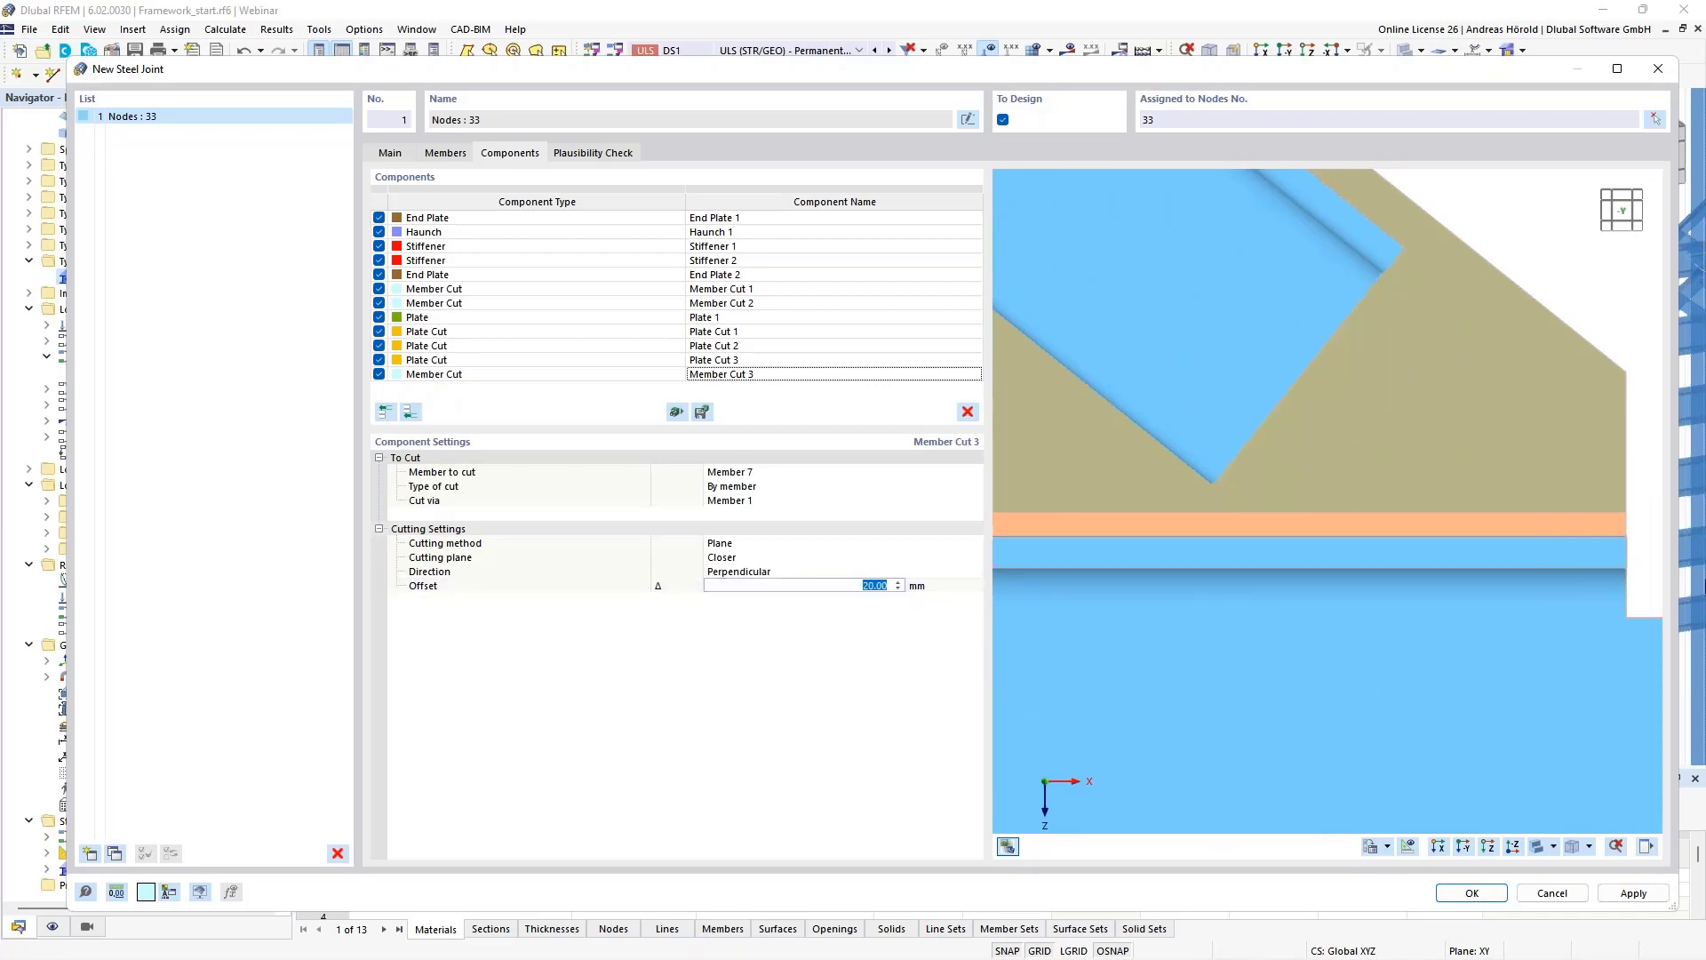
Add a Fasteners component to the joint for the connection between the diagonal and its gusset plate.
scroll(1411, 456, down, 5)
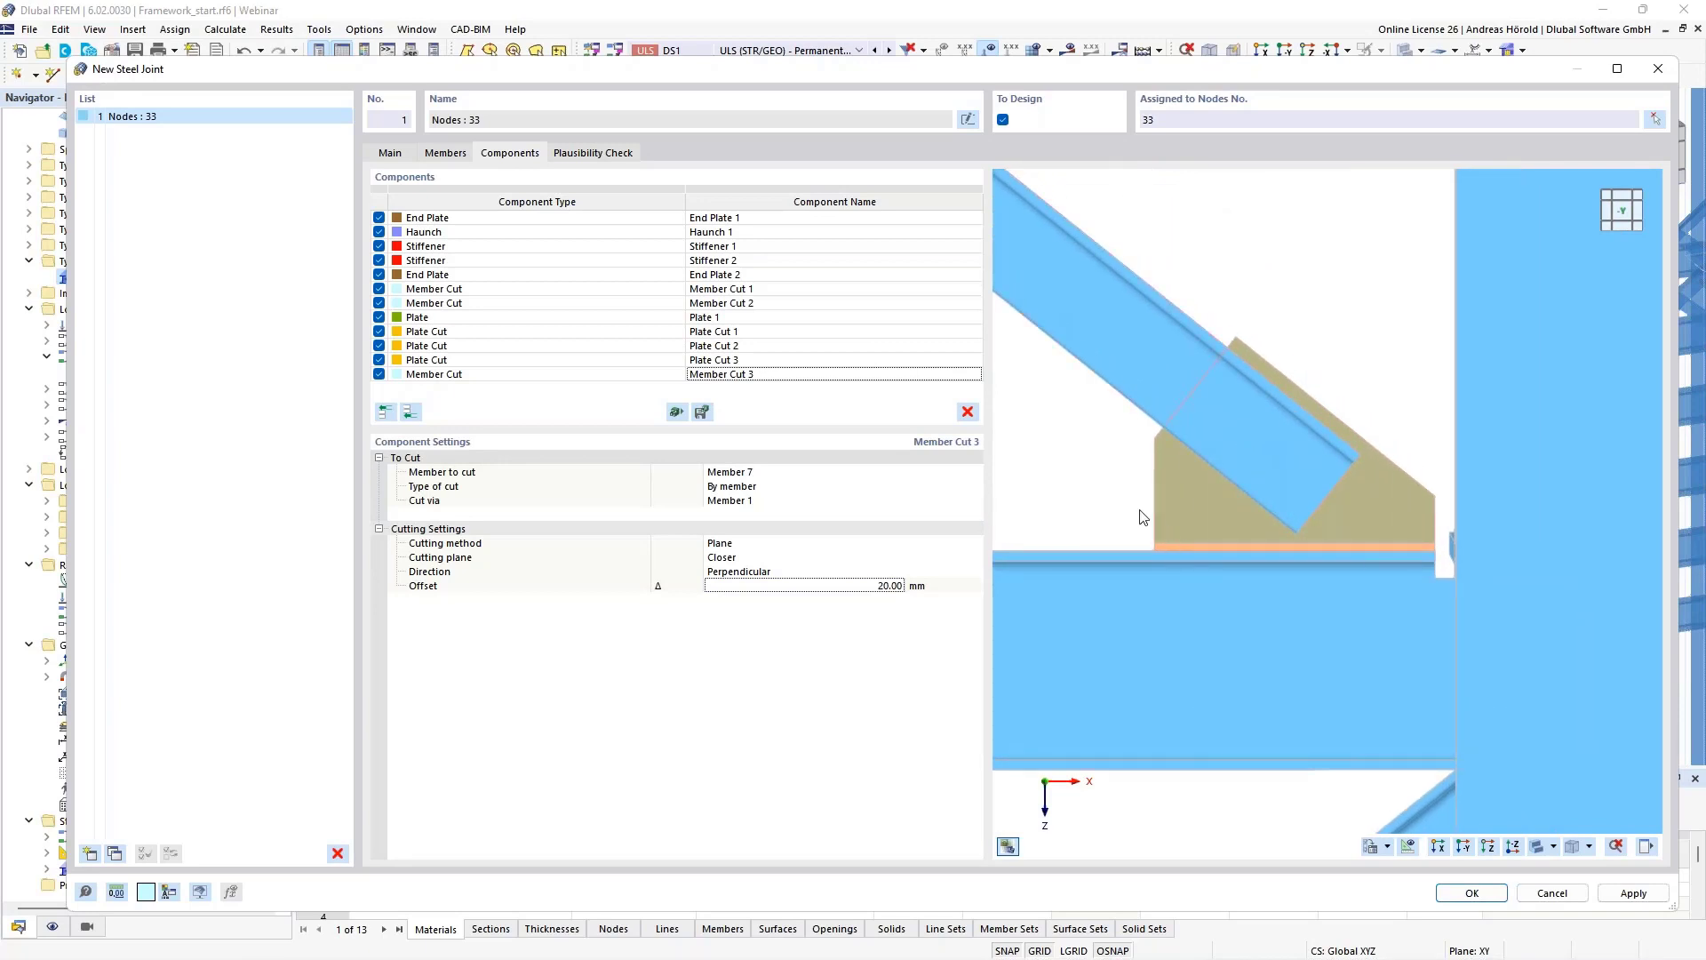
ctrl+middle_drag(1116, 504, 1153, 527)
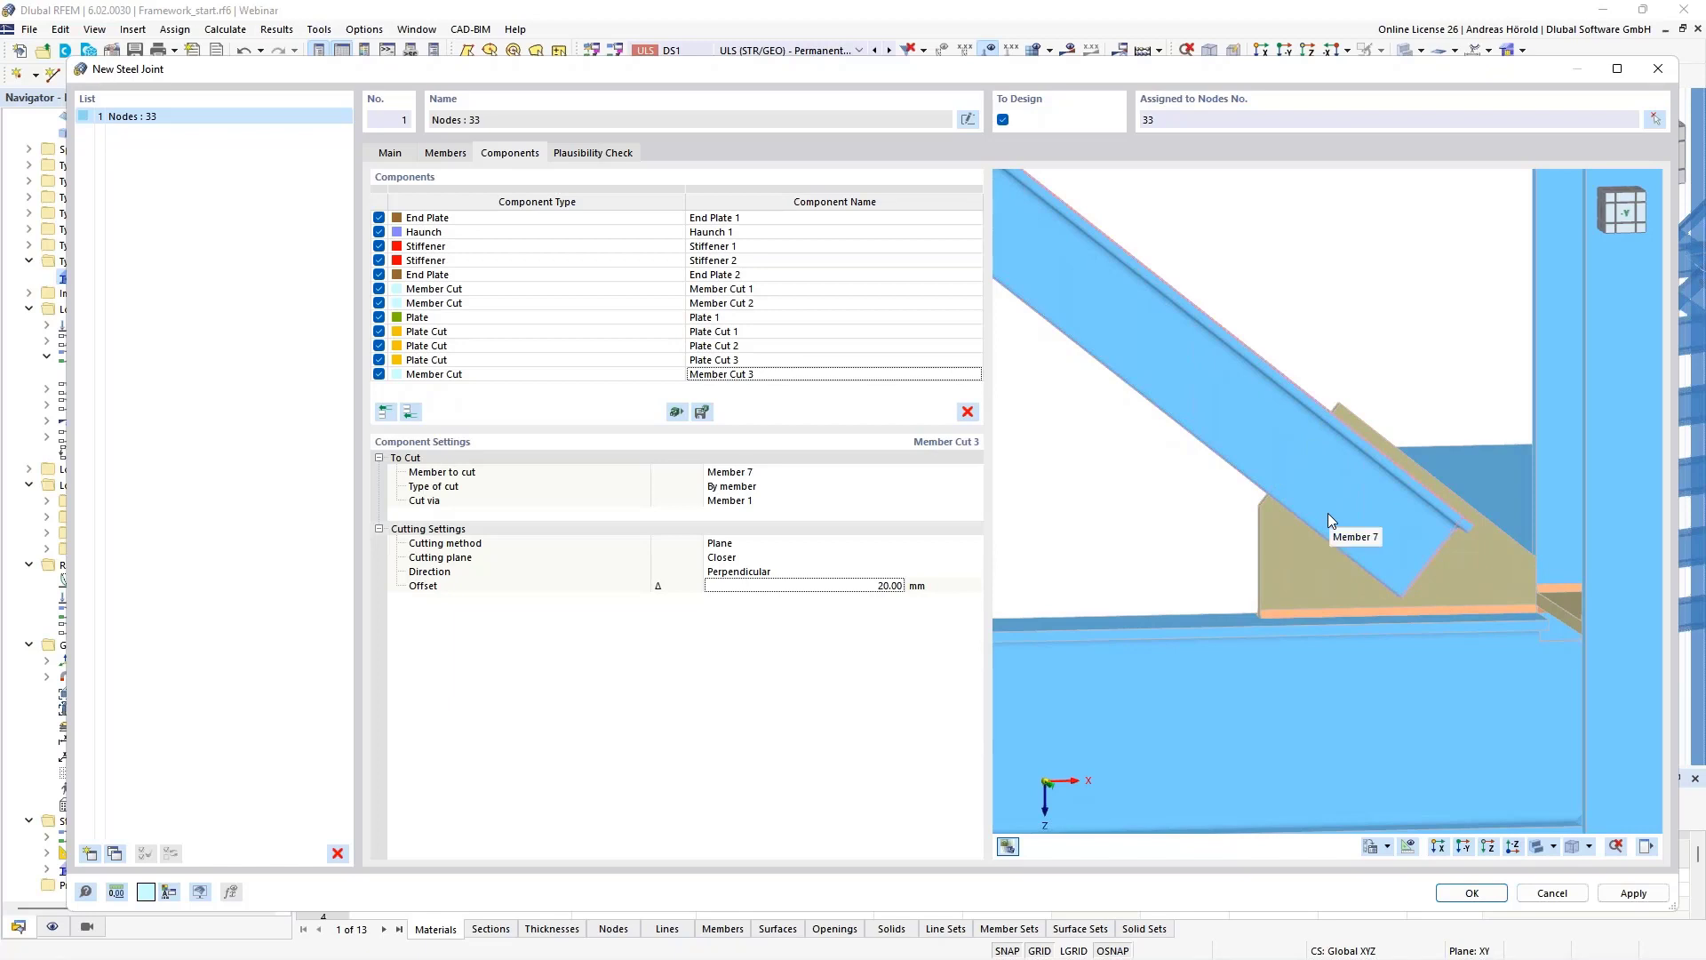
click(411, 414)
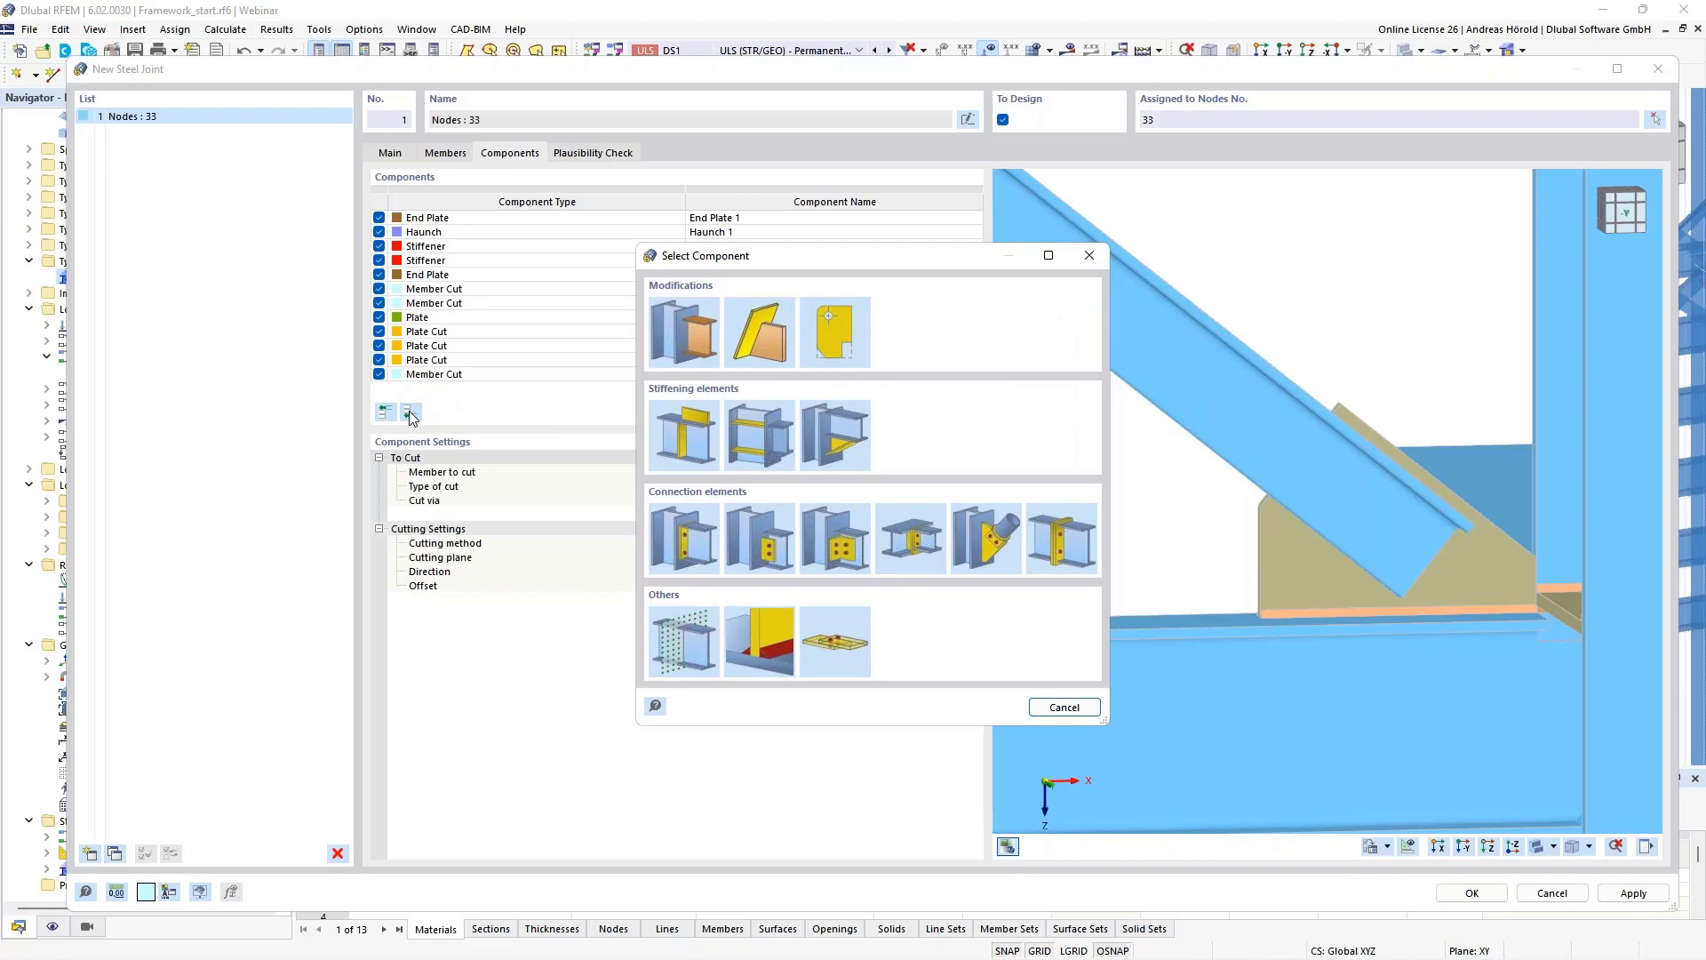
click(826, 631)
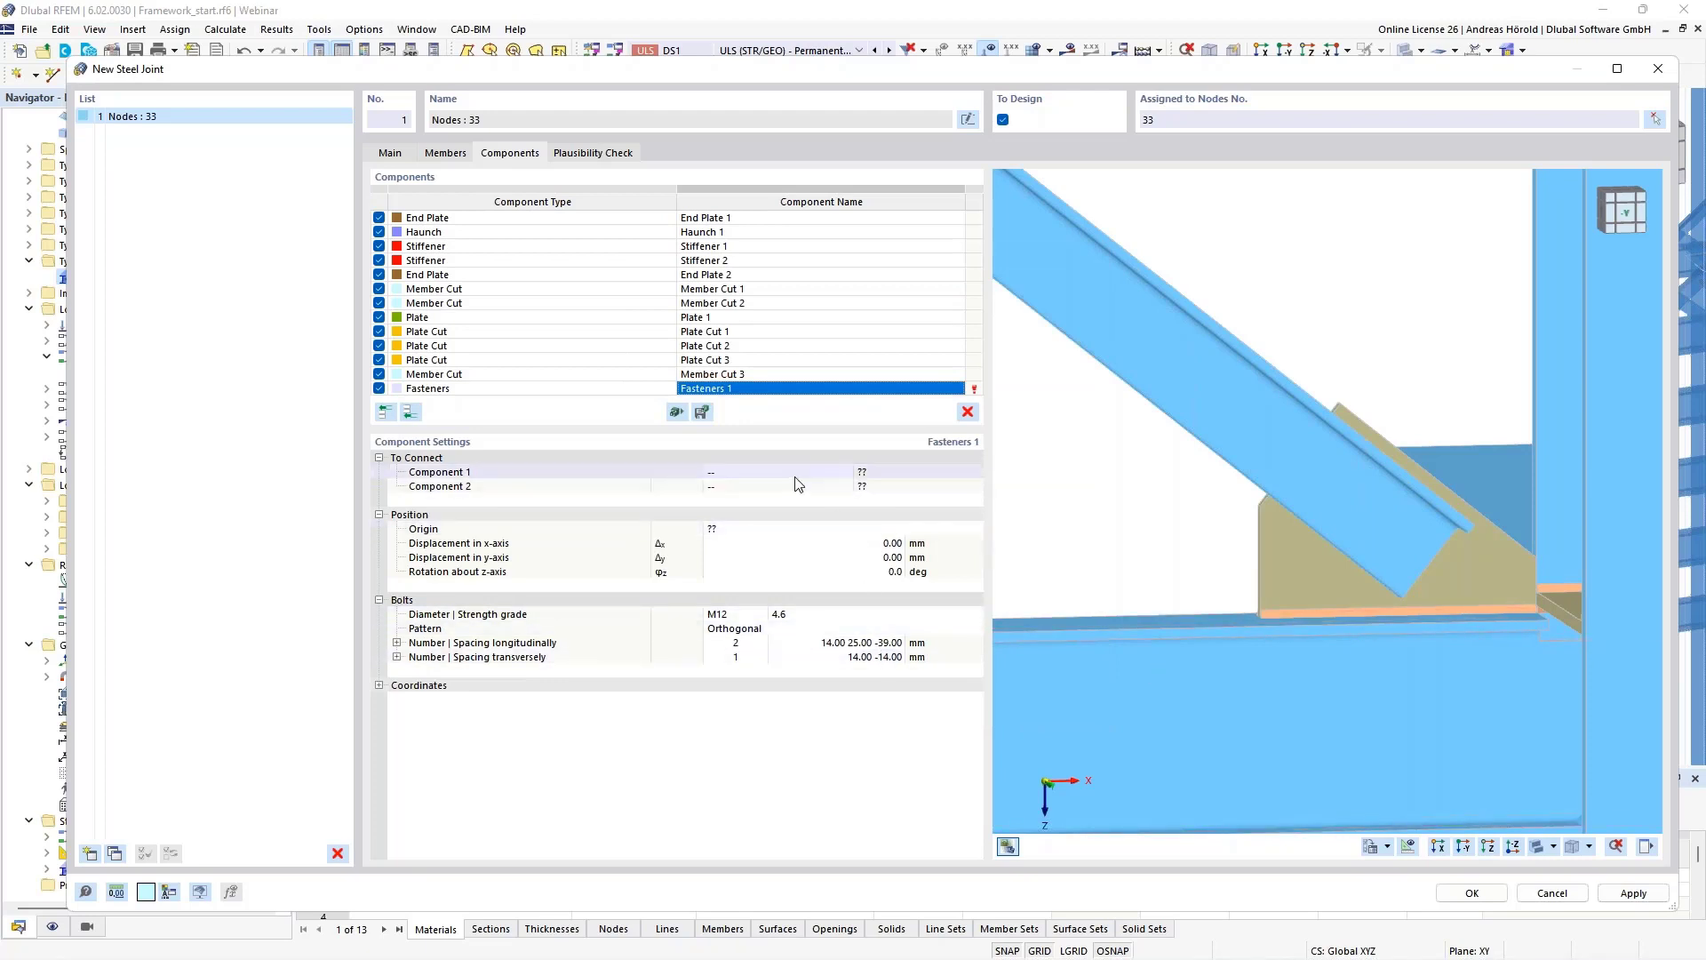
Set the fasteners' first connected component to the member plate Member 7 | Leg 1.
click(796, 474)
click(829, 471)
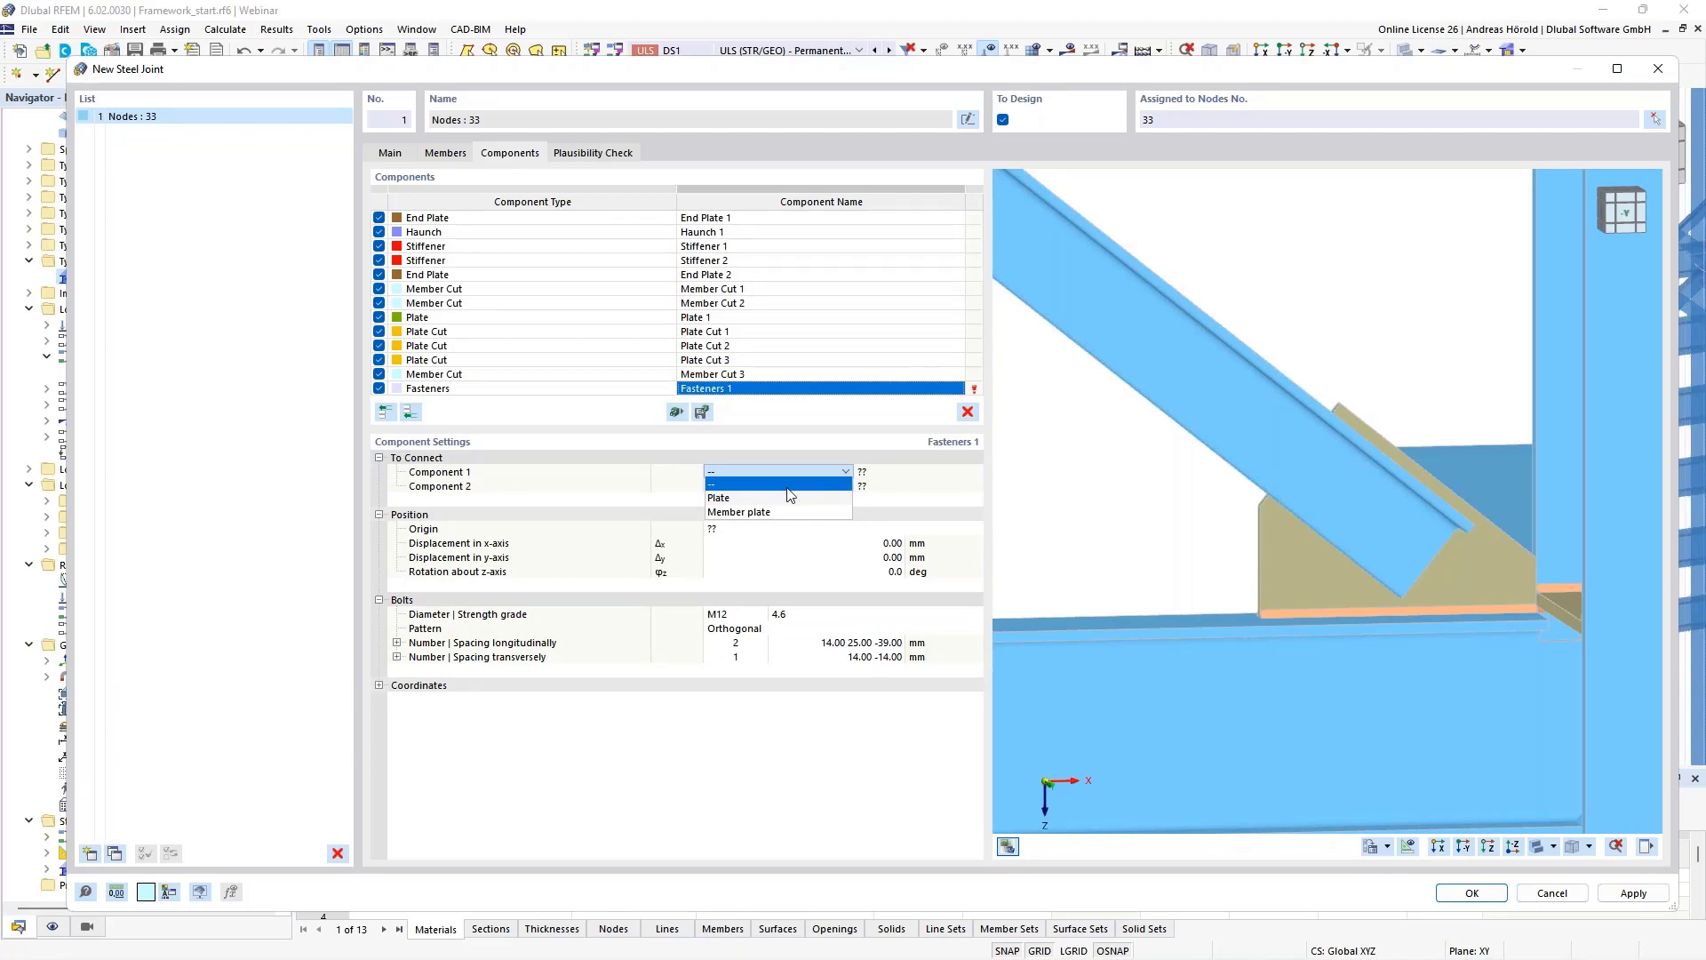
click(790, 485)
key(Down)
key(Down)
click(862, 472)
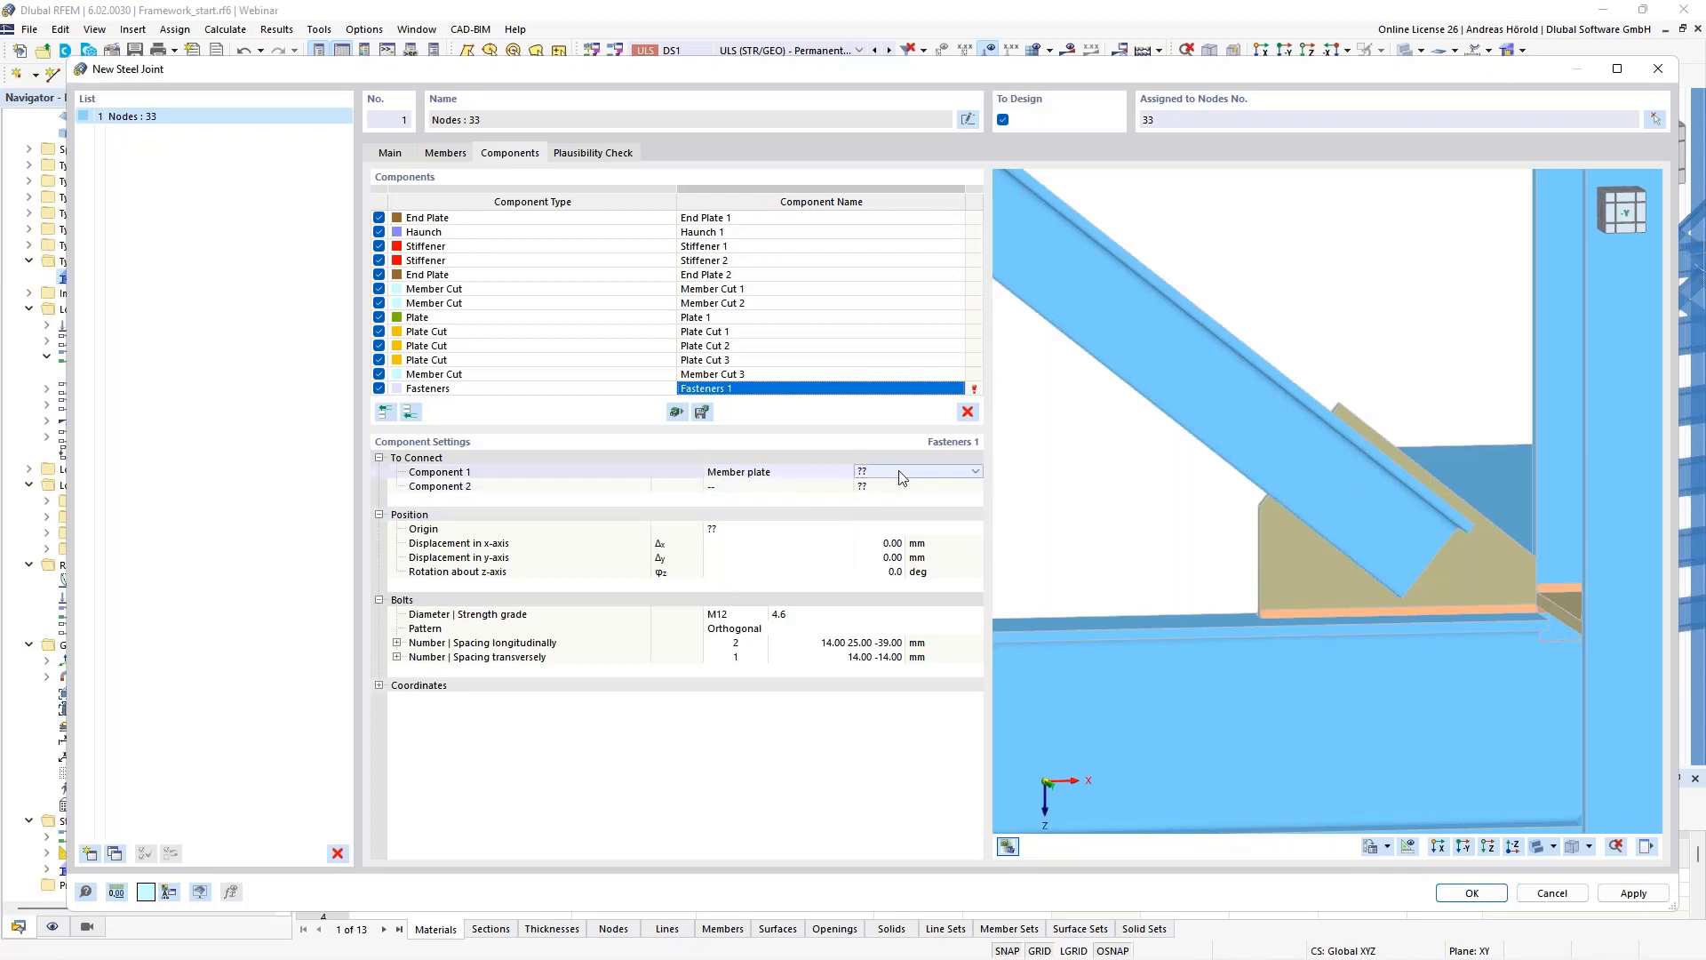
click(905, 471)
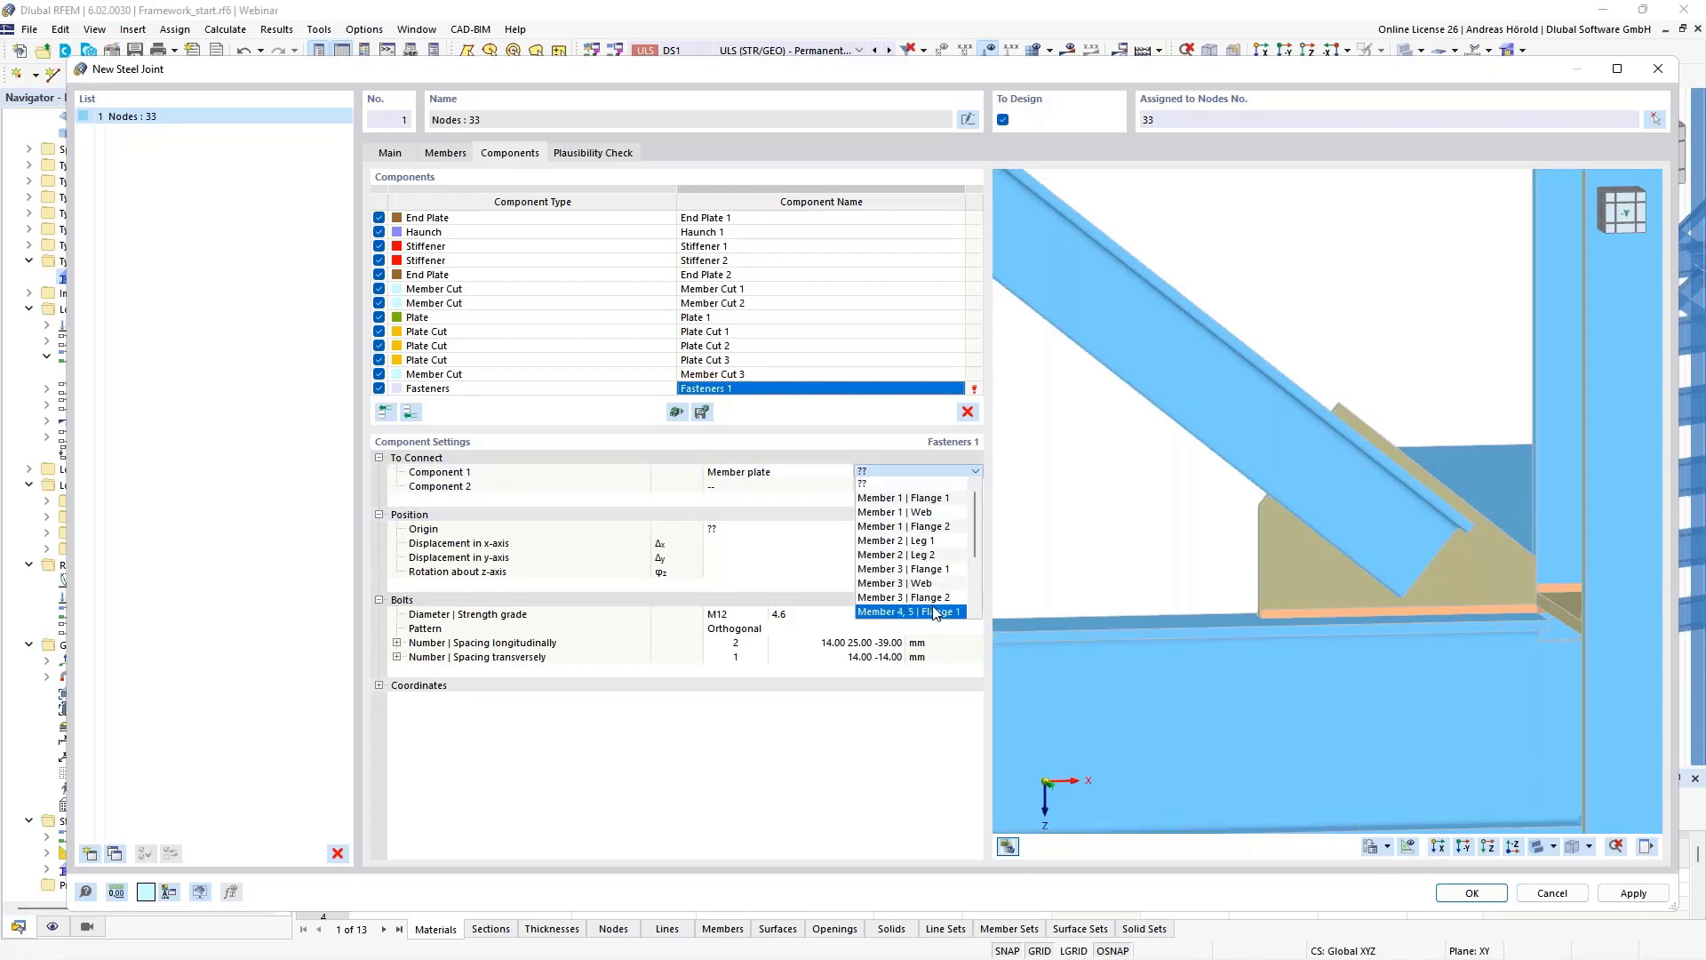
scroll(925, 608, down, 3)
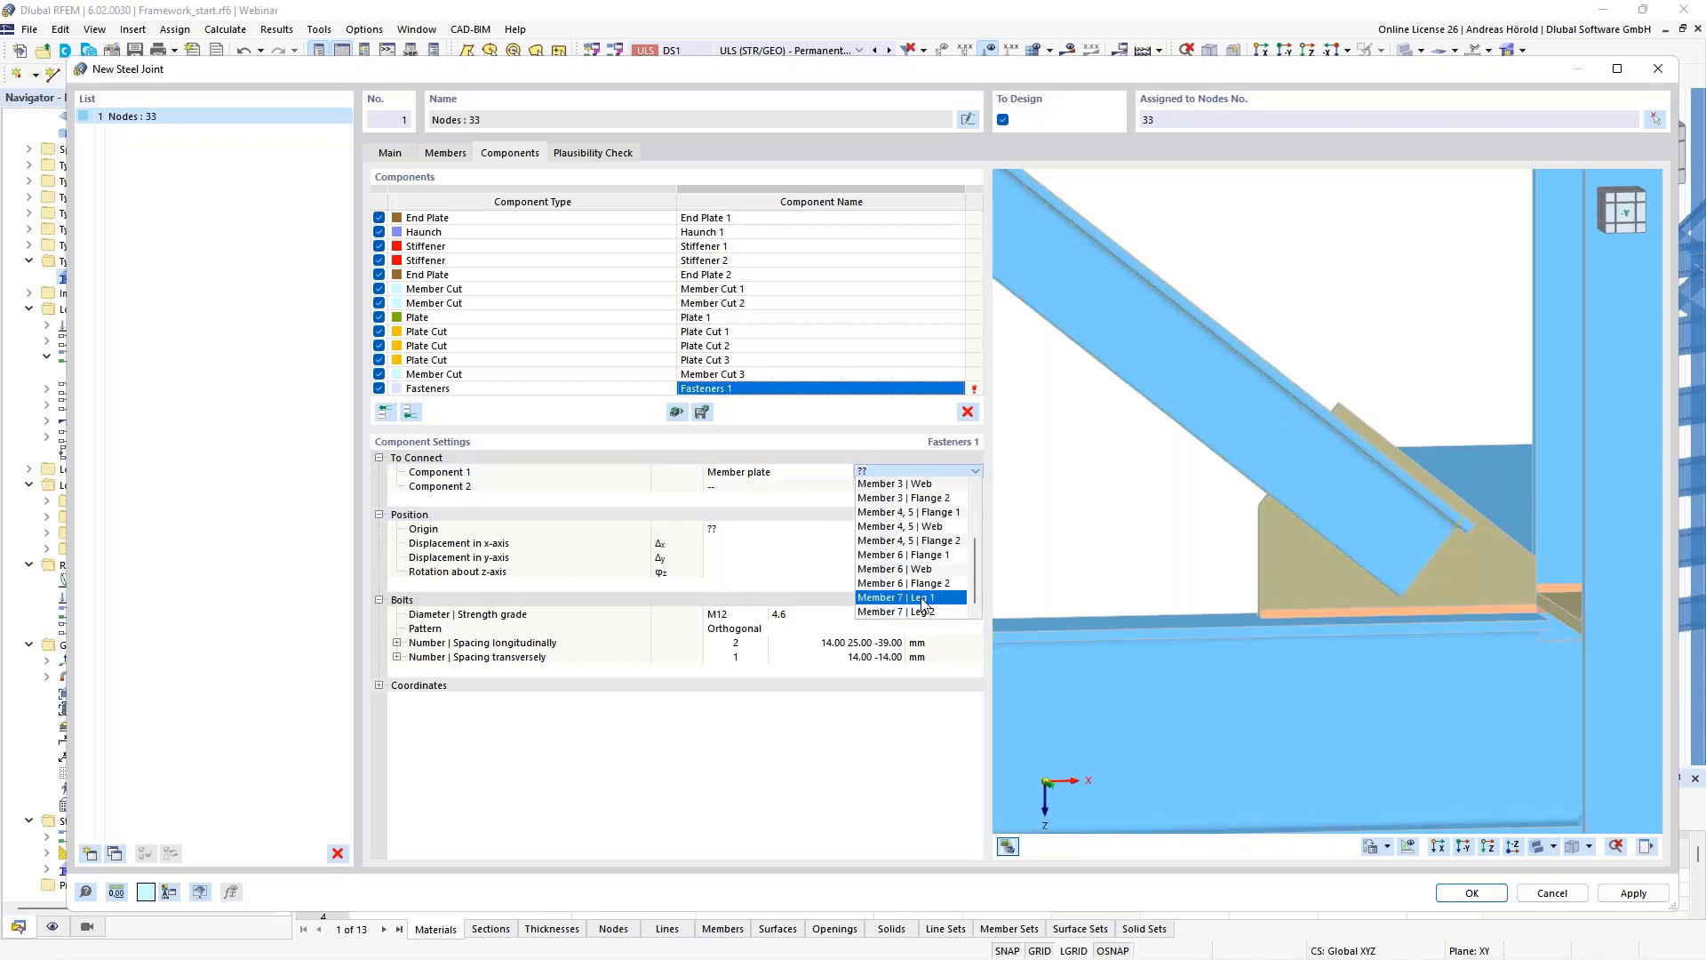
click(924, 598)
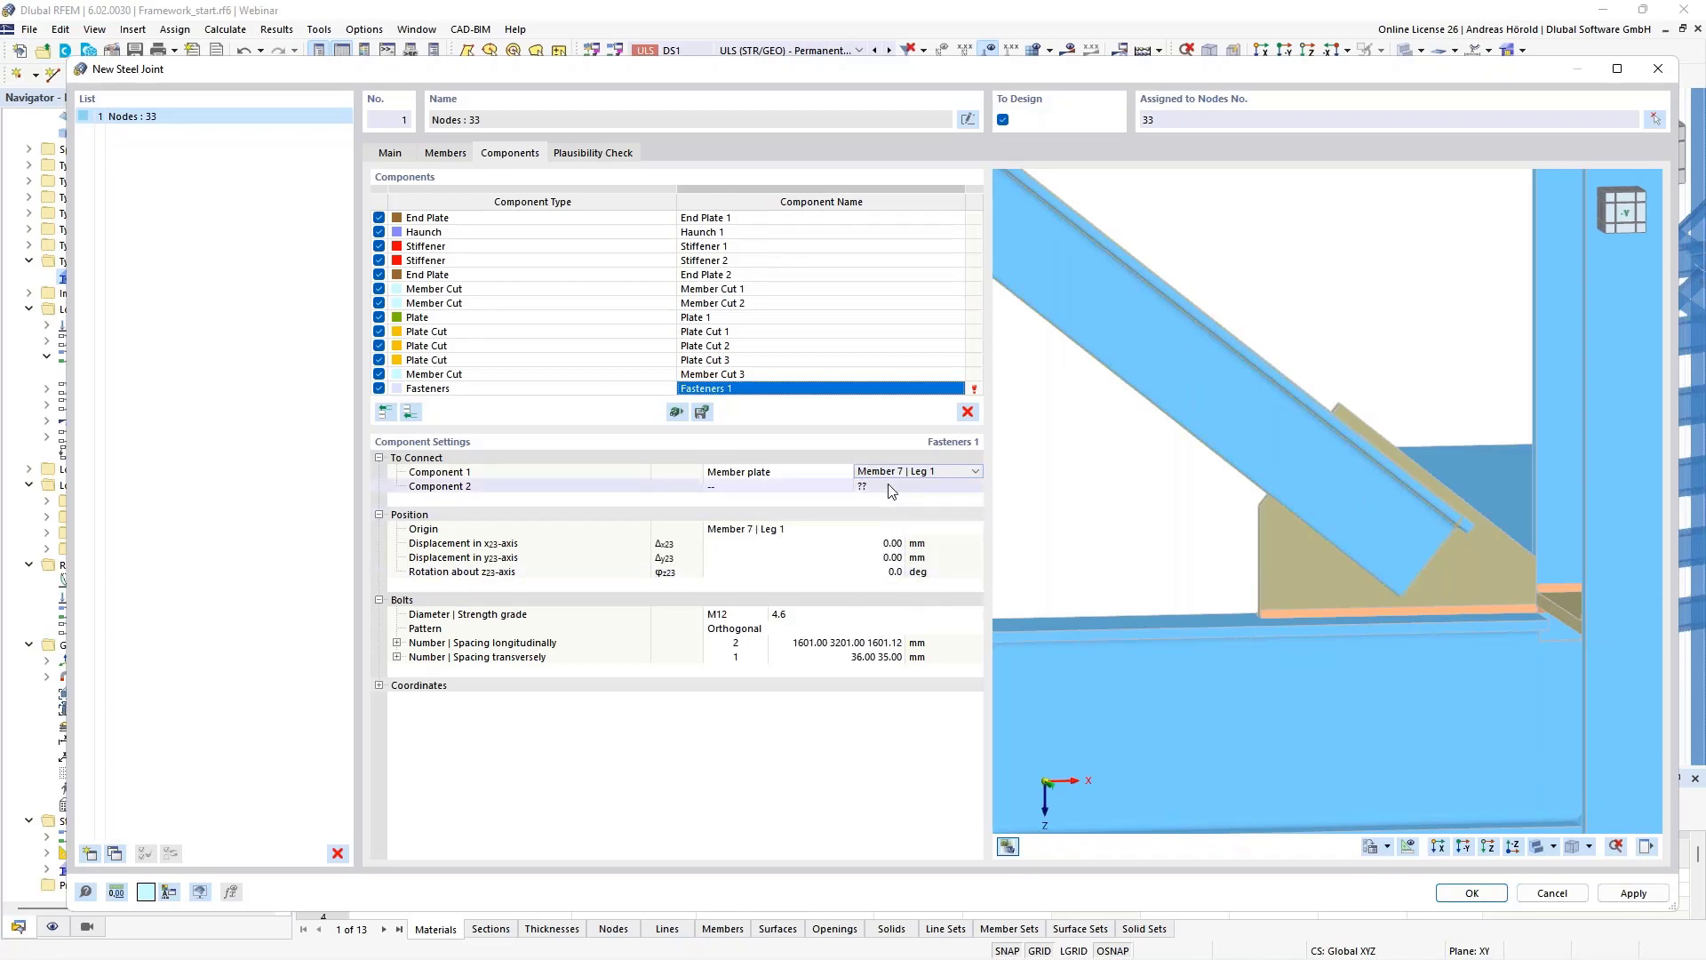
Set the fasteners' second connected component to the plate Plate 1 and the bolt strength grade to 8.8.
click(762, 488)
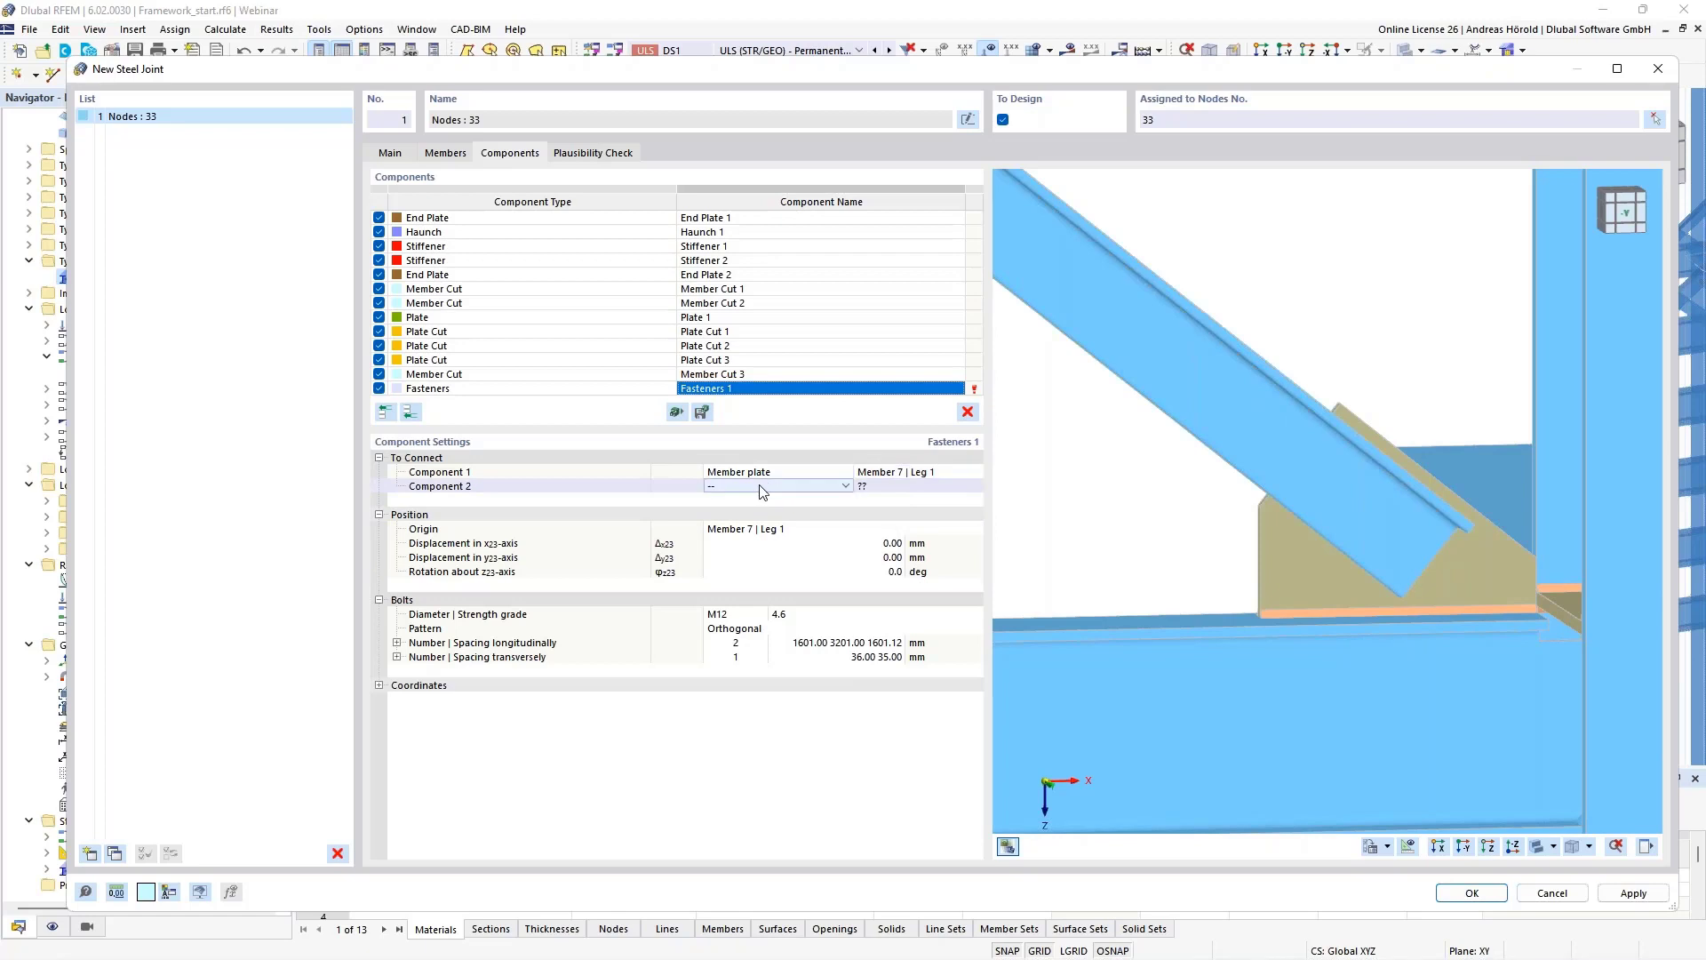
click(844, 487)
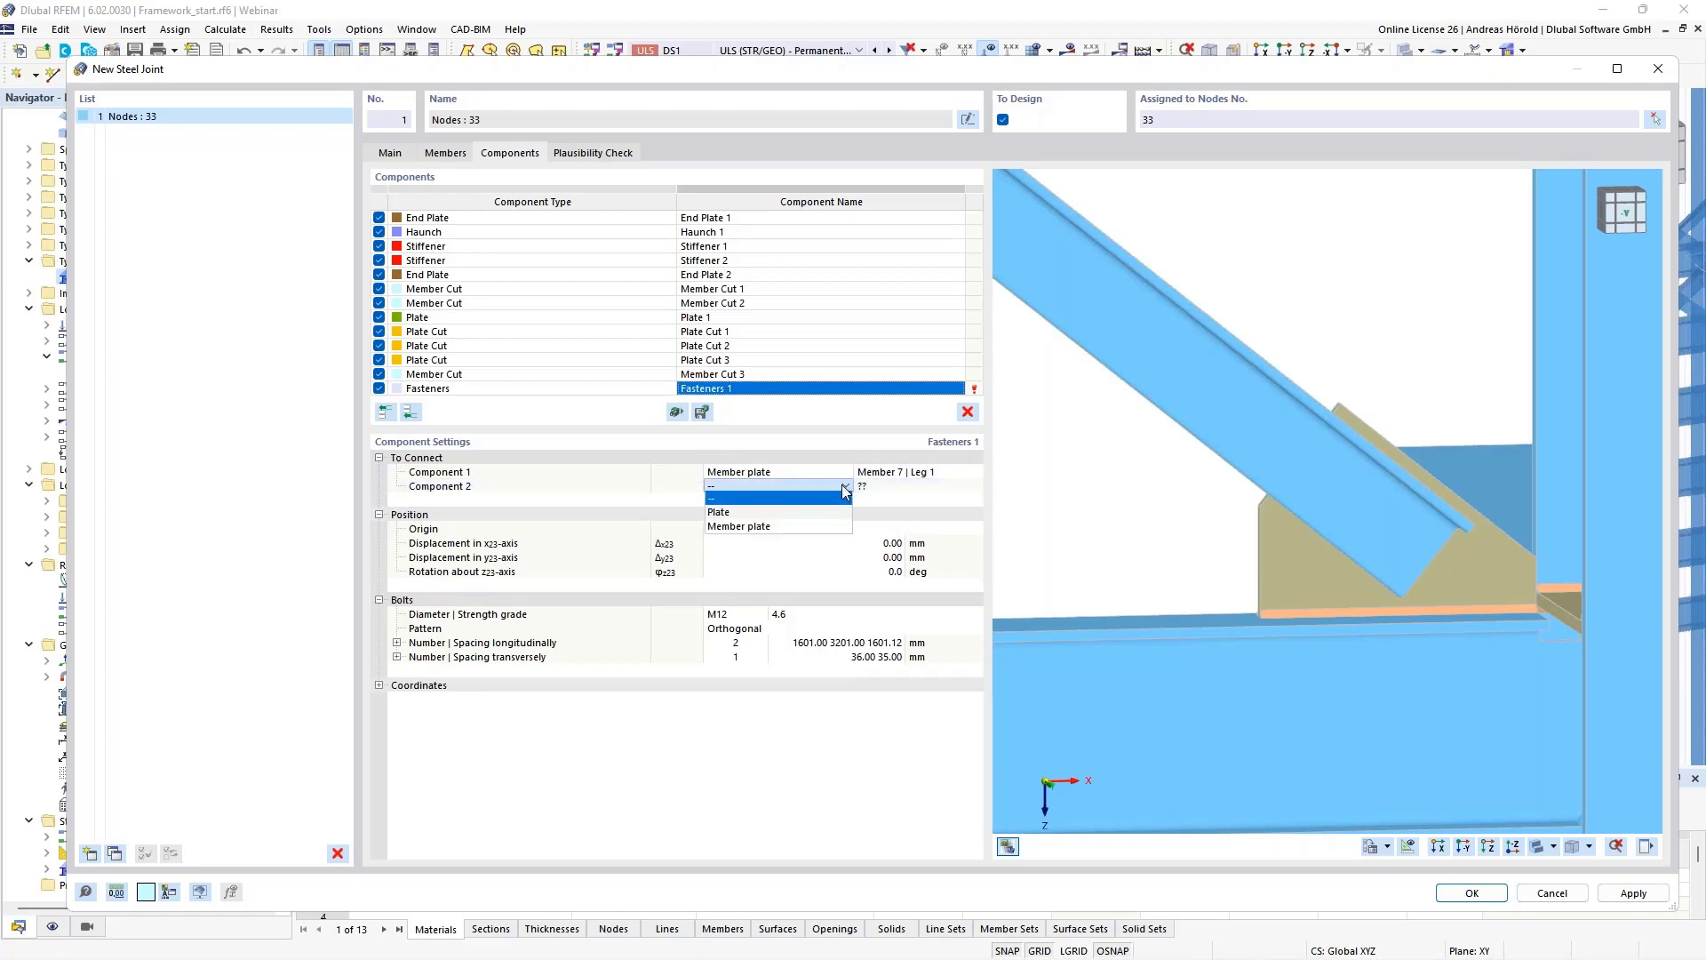
click(785, 513)
click(915, 487)
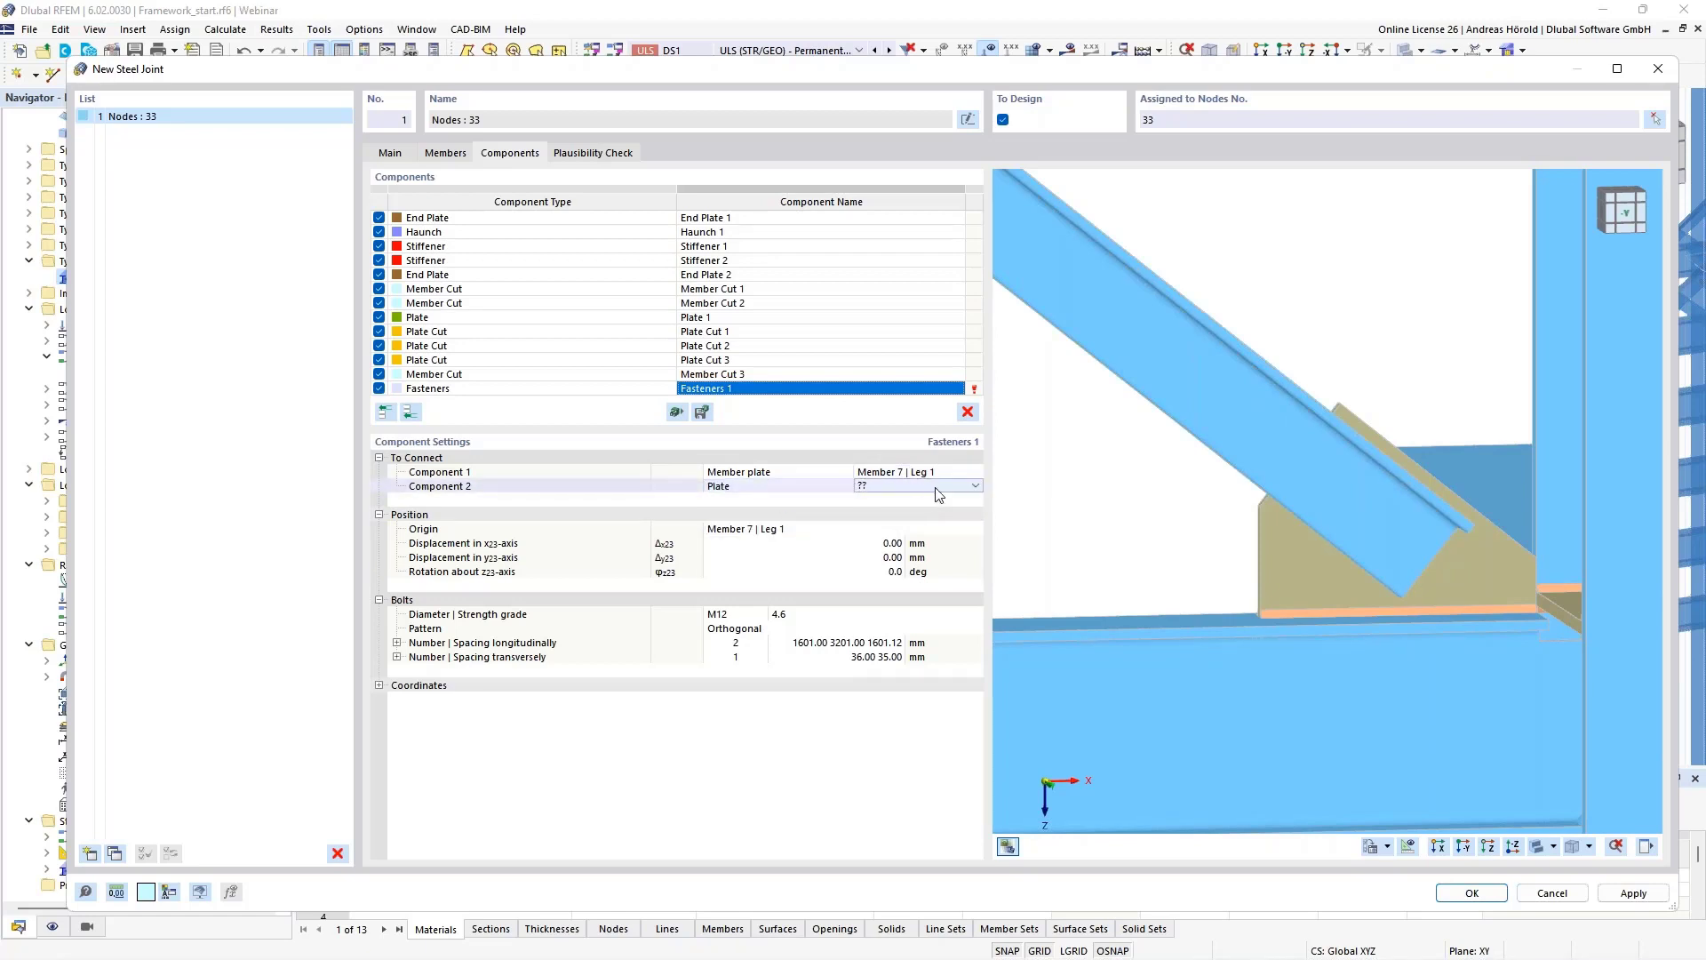
click(975, 486)
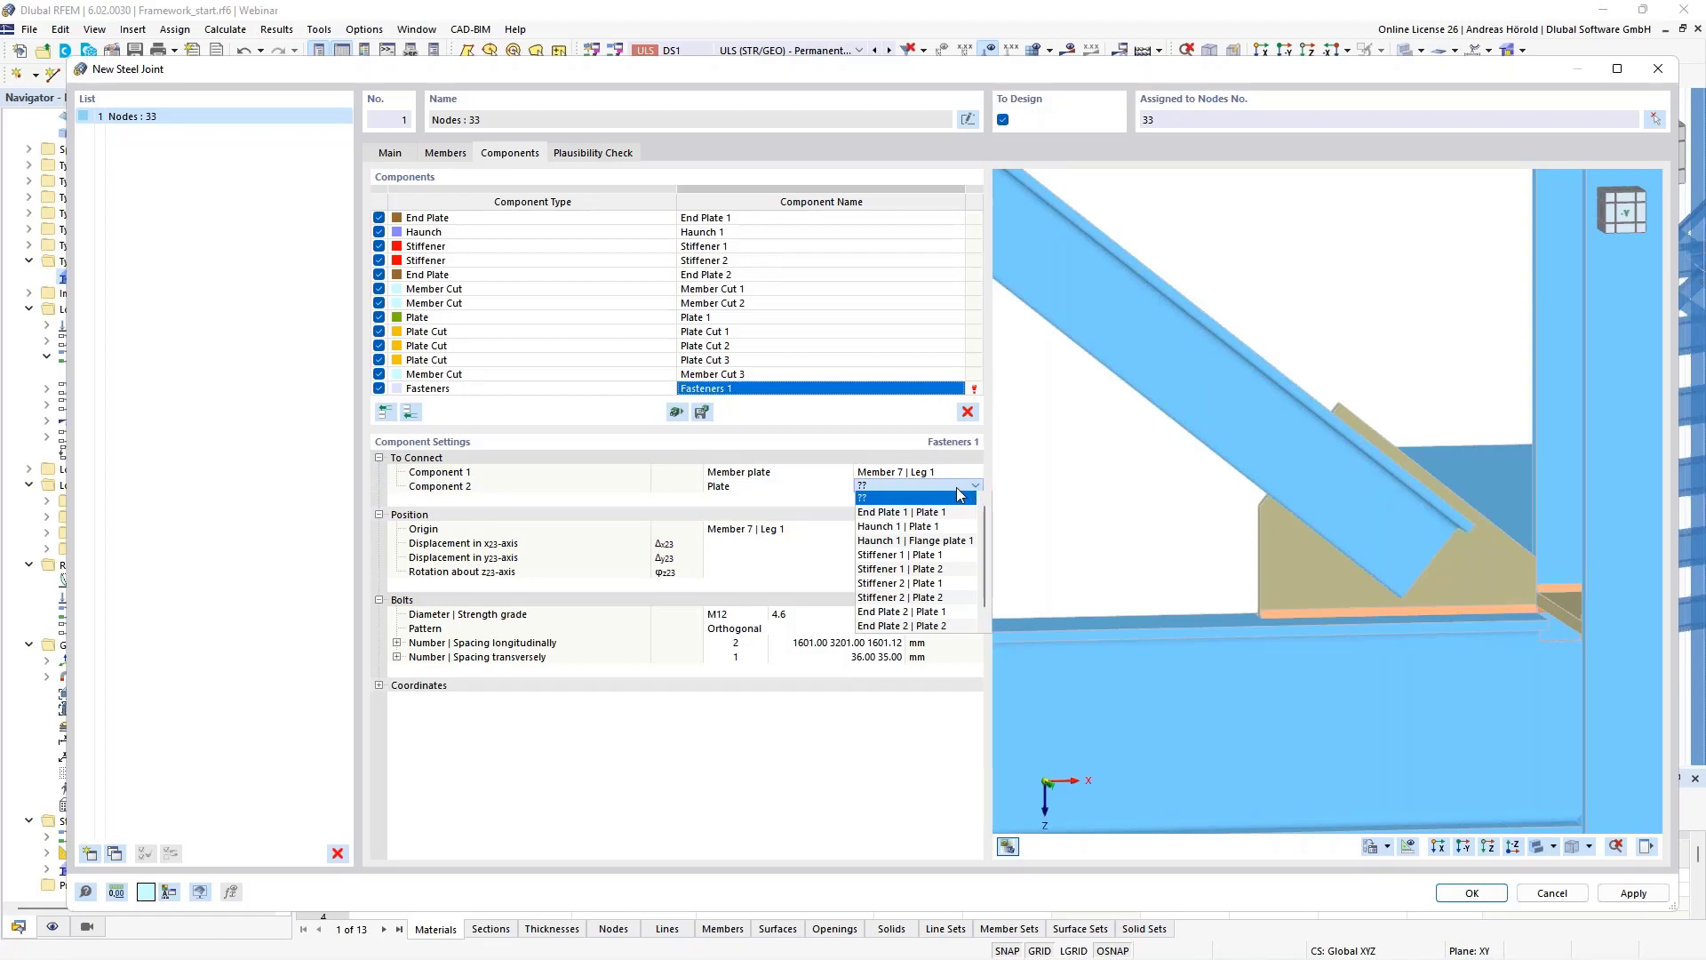
scroll(898, 626, down, 1)
click(898, 627)
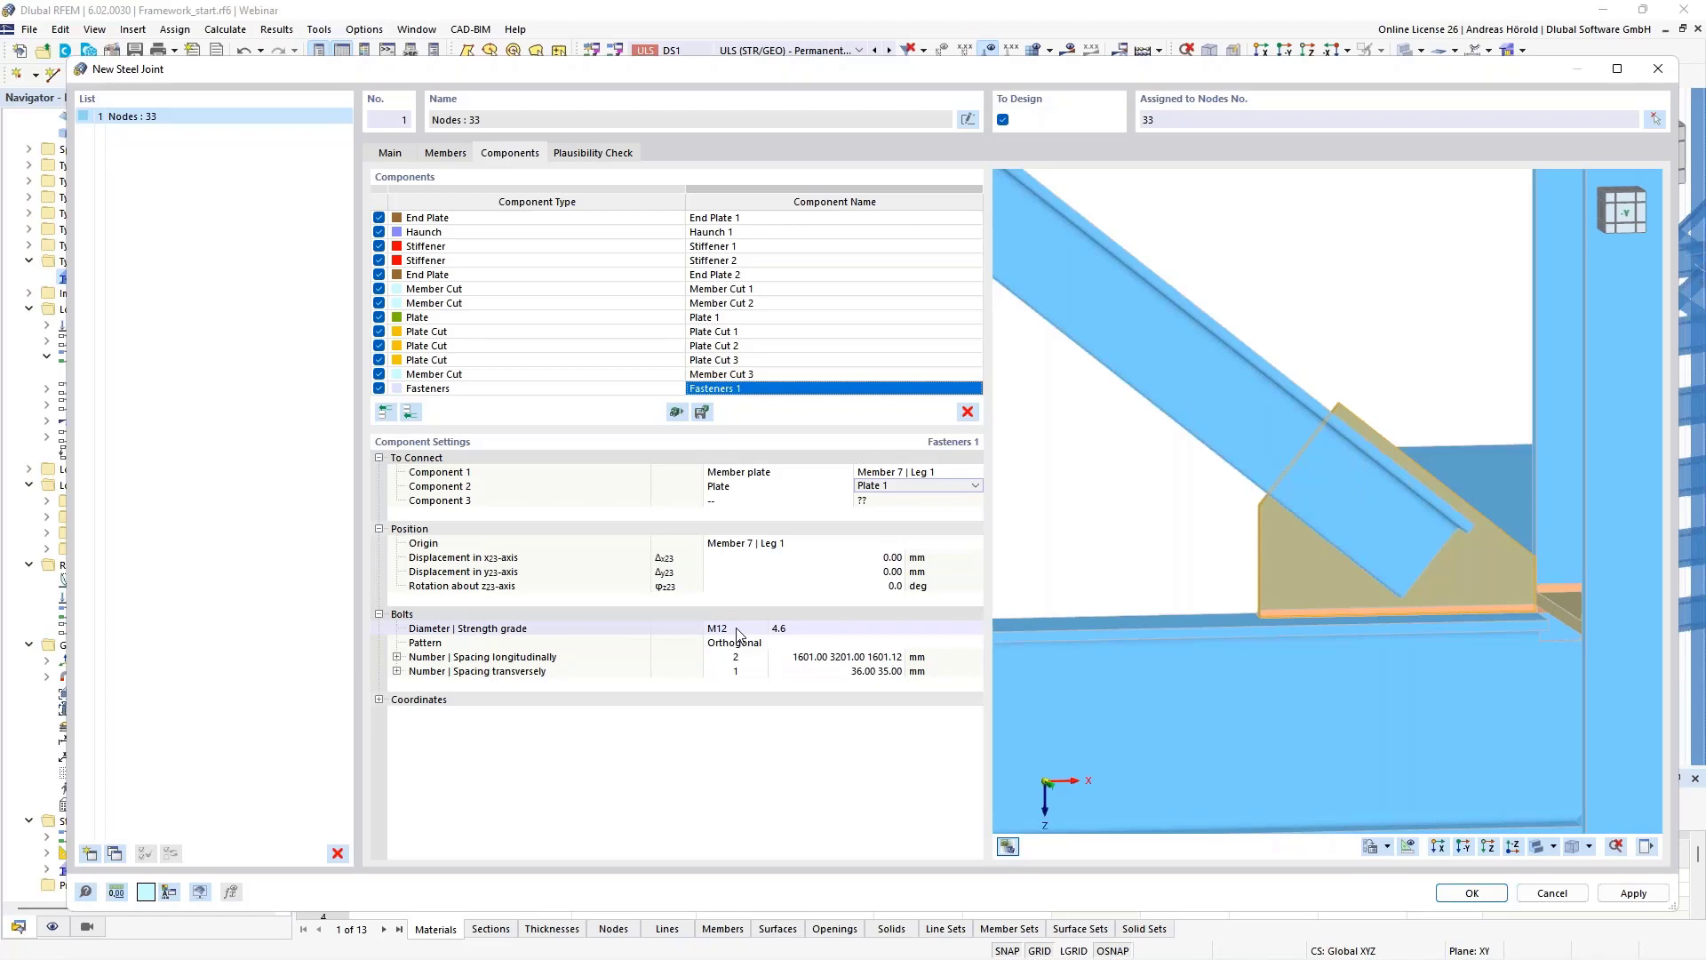
click(798, 629)
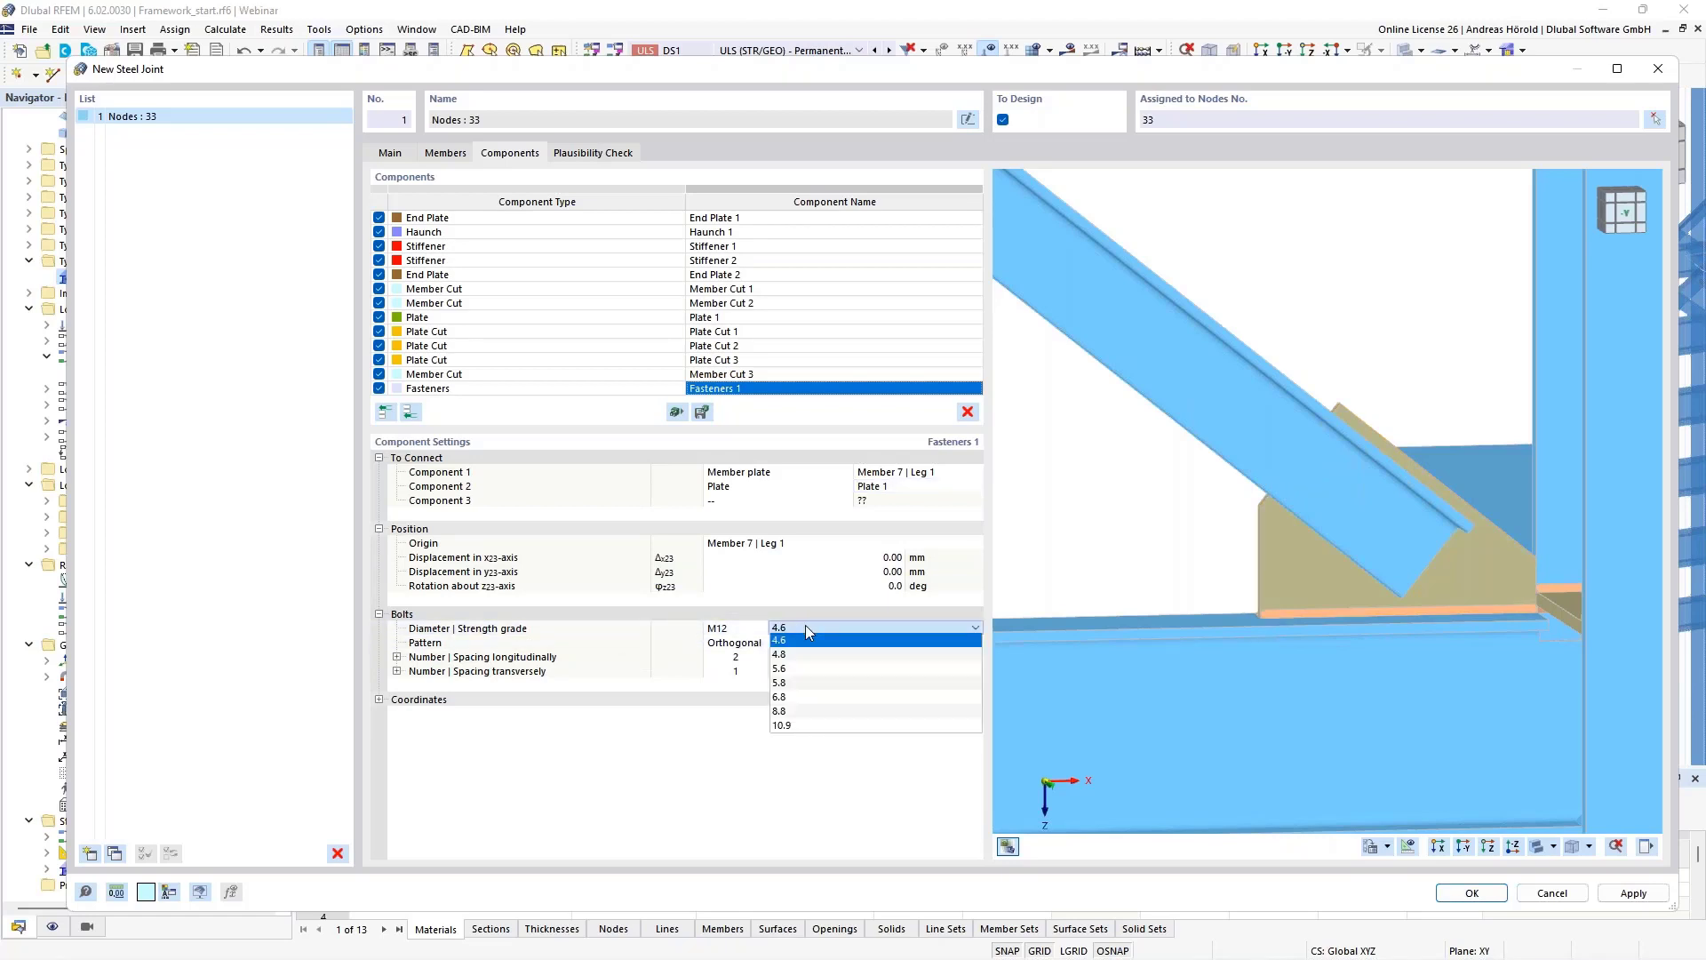
click(836, 711)
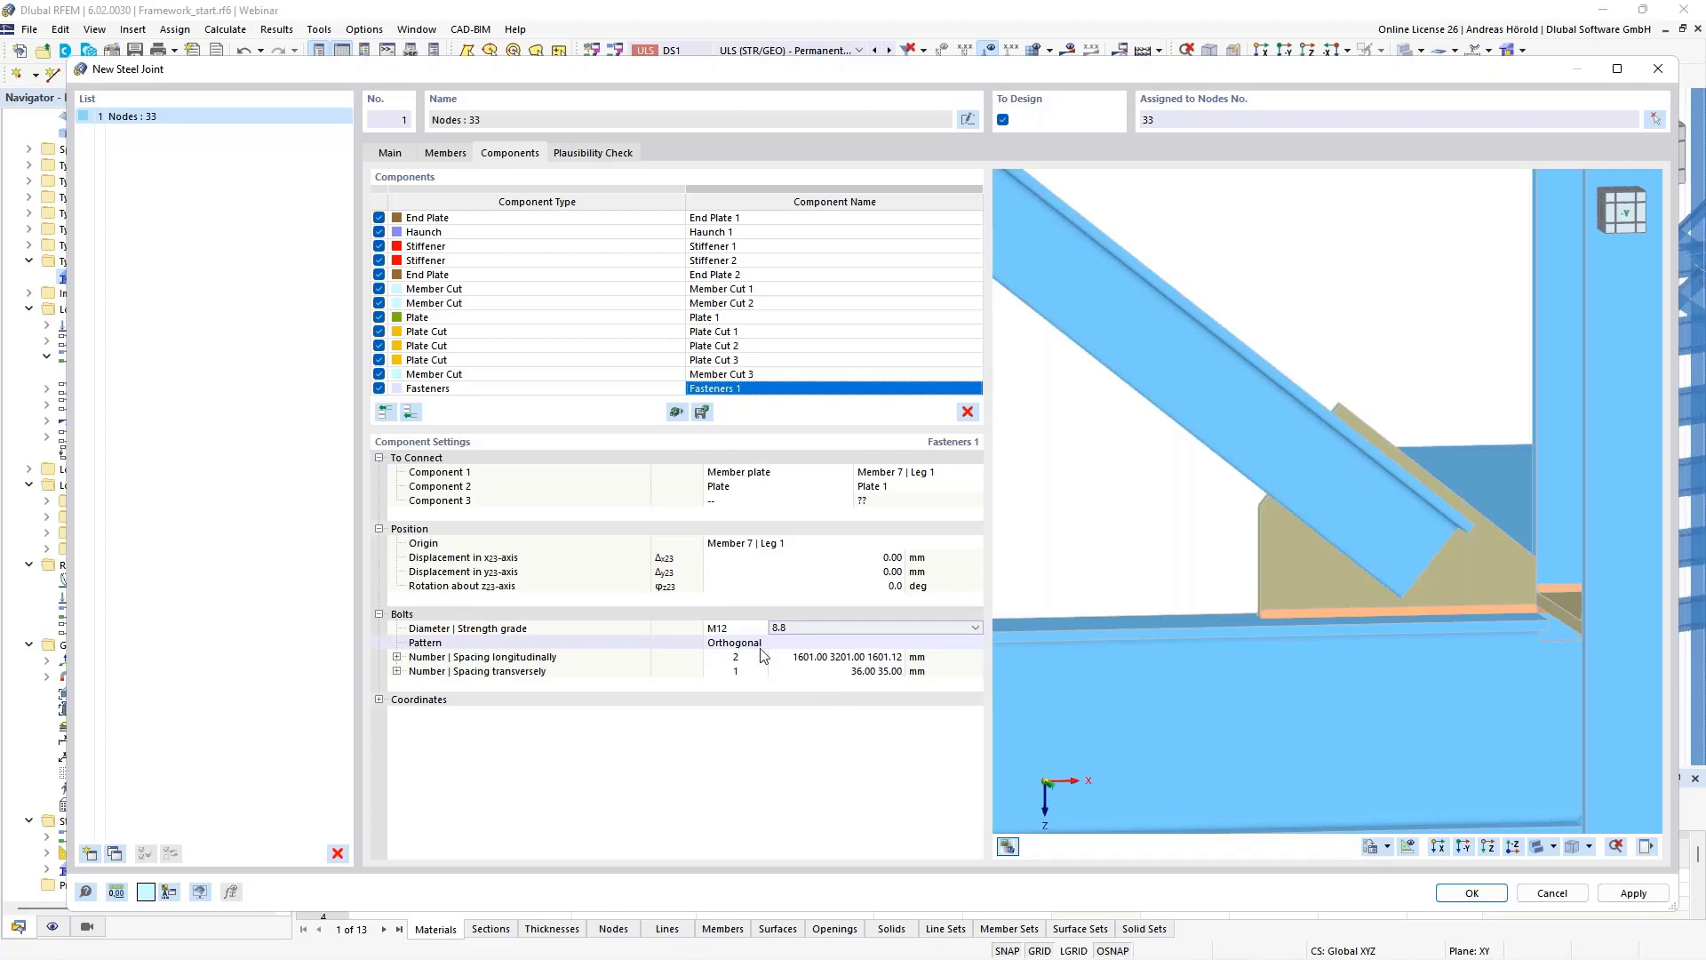
Set the fasteners' longitudinal bolt spacing to 300 mm from the start and 40 mm between the bolts.
click(804, 658)
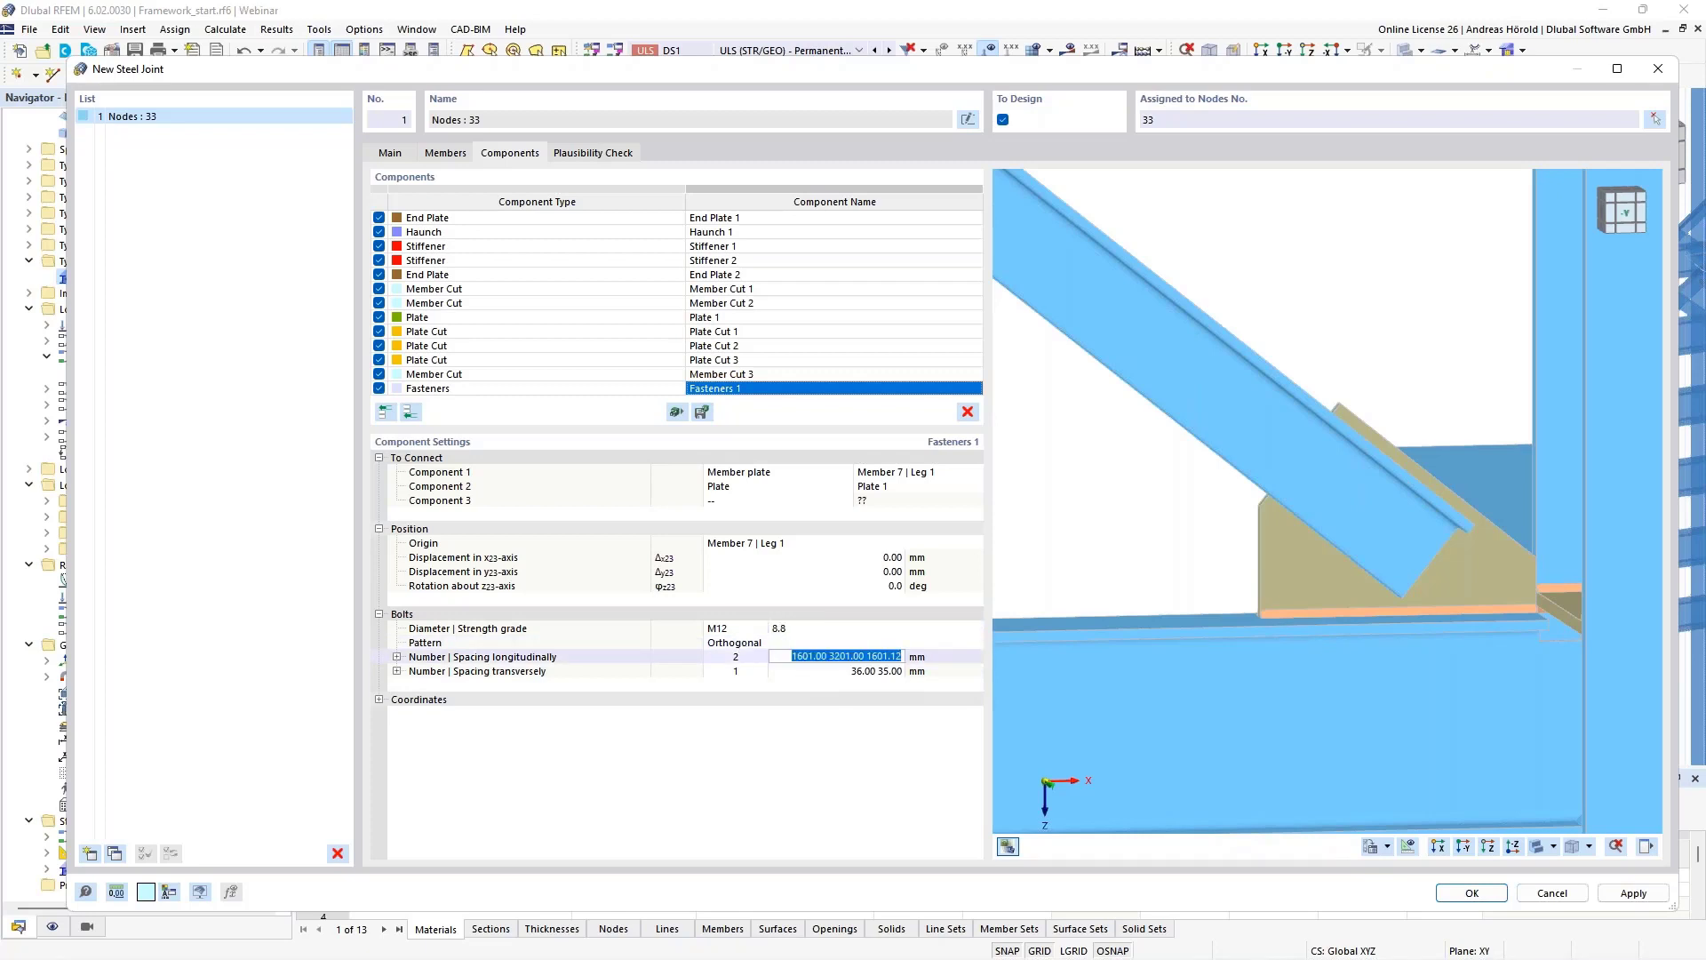
scroll(1594, 690, down, 3)
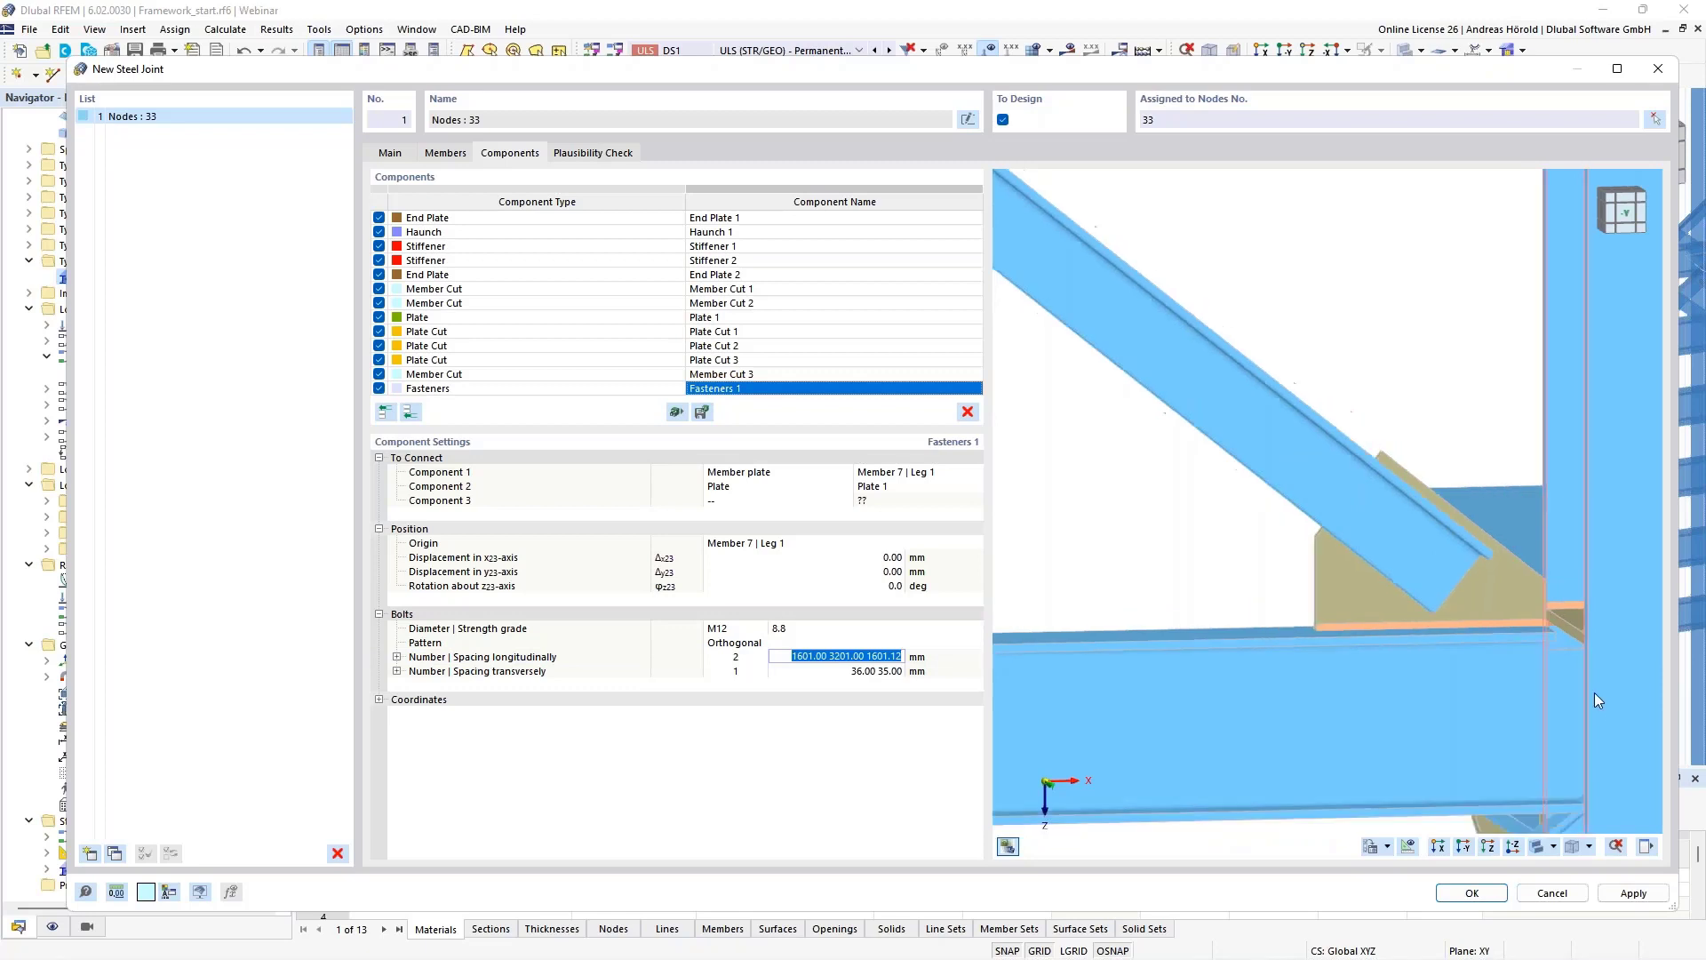
middle_drag(1592, 691, 1215, 600)
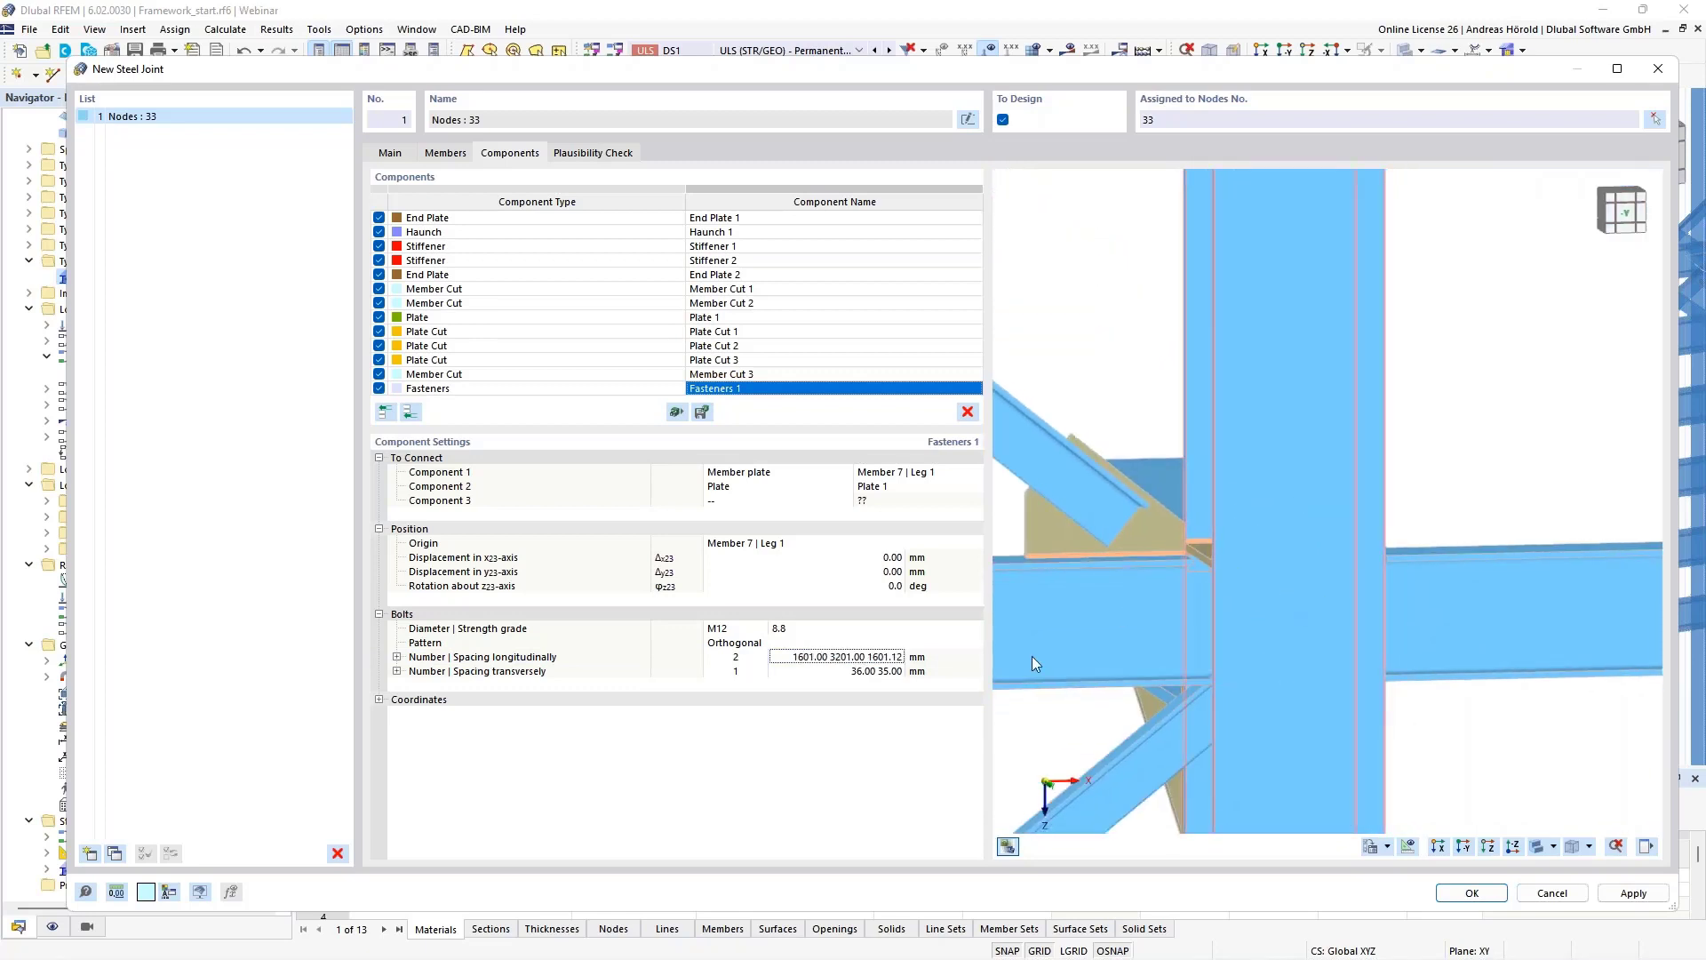
scroll(1013, 662, up, 2)
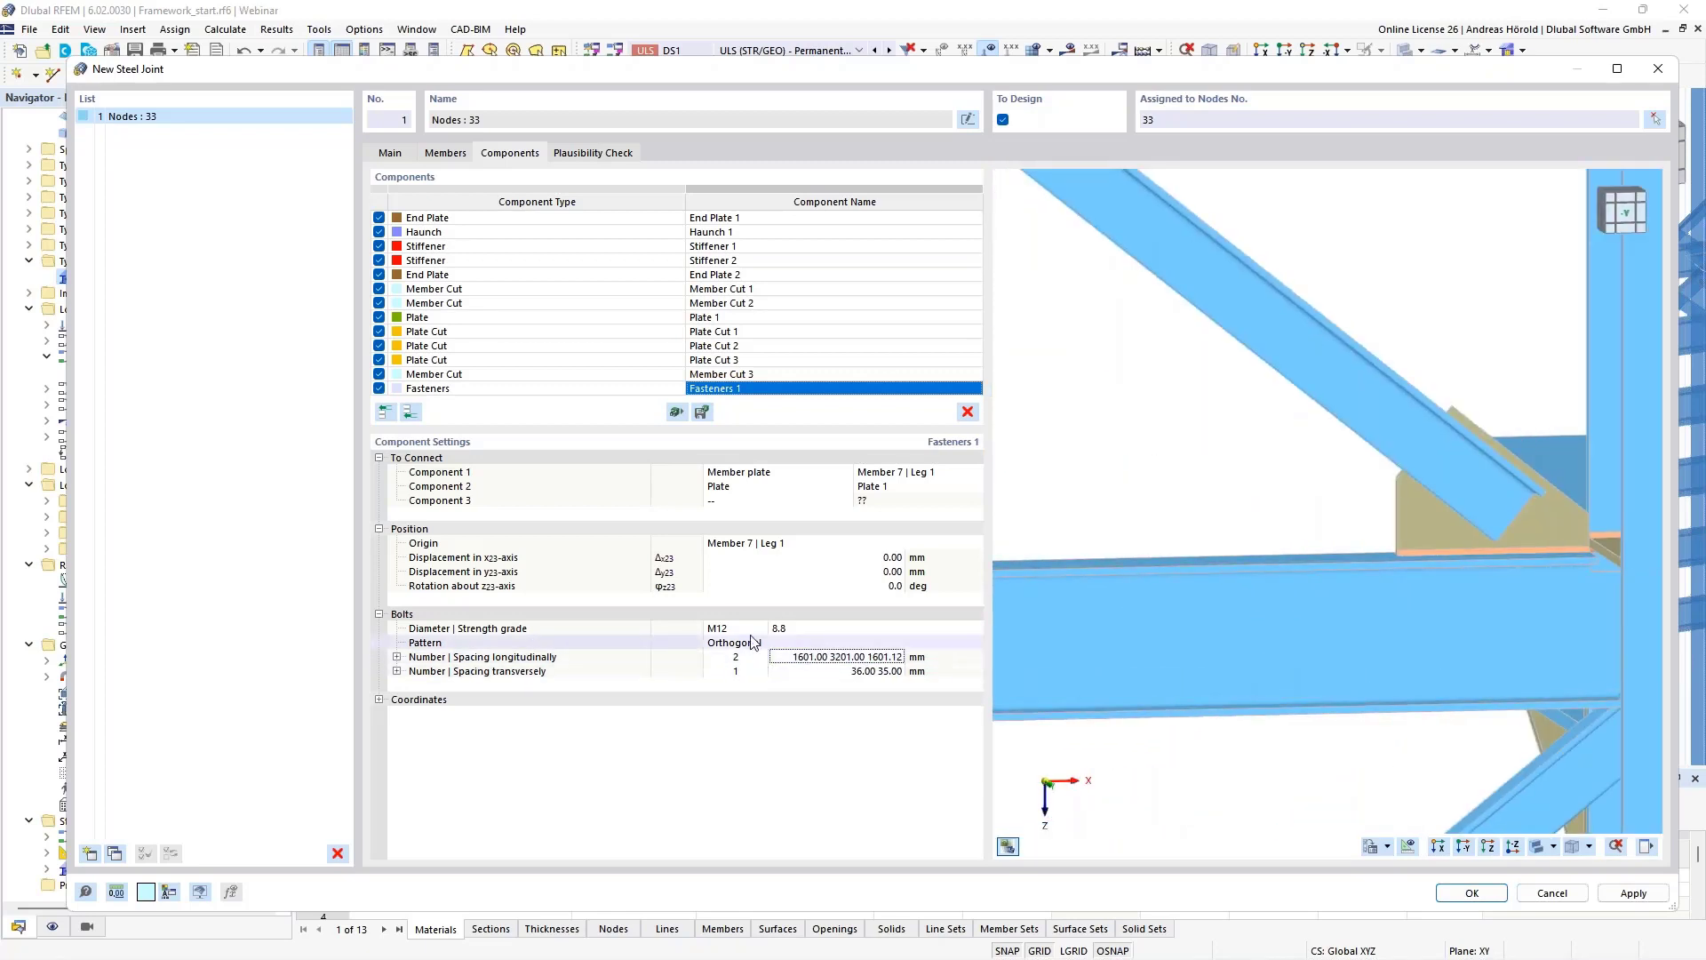
click(805, 657)
text(300)
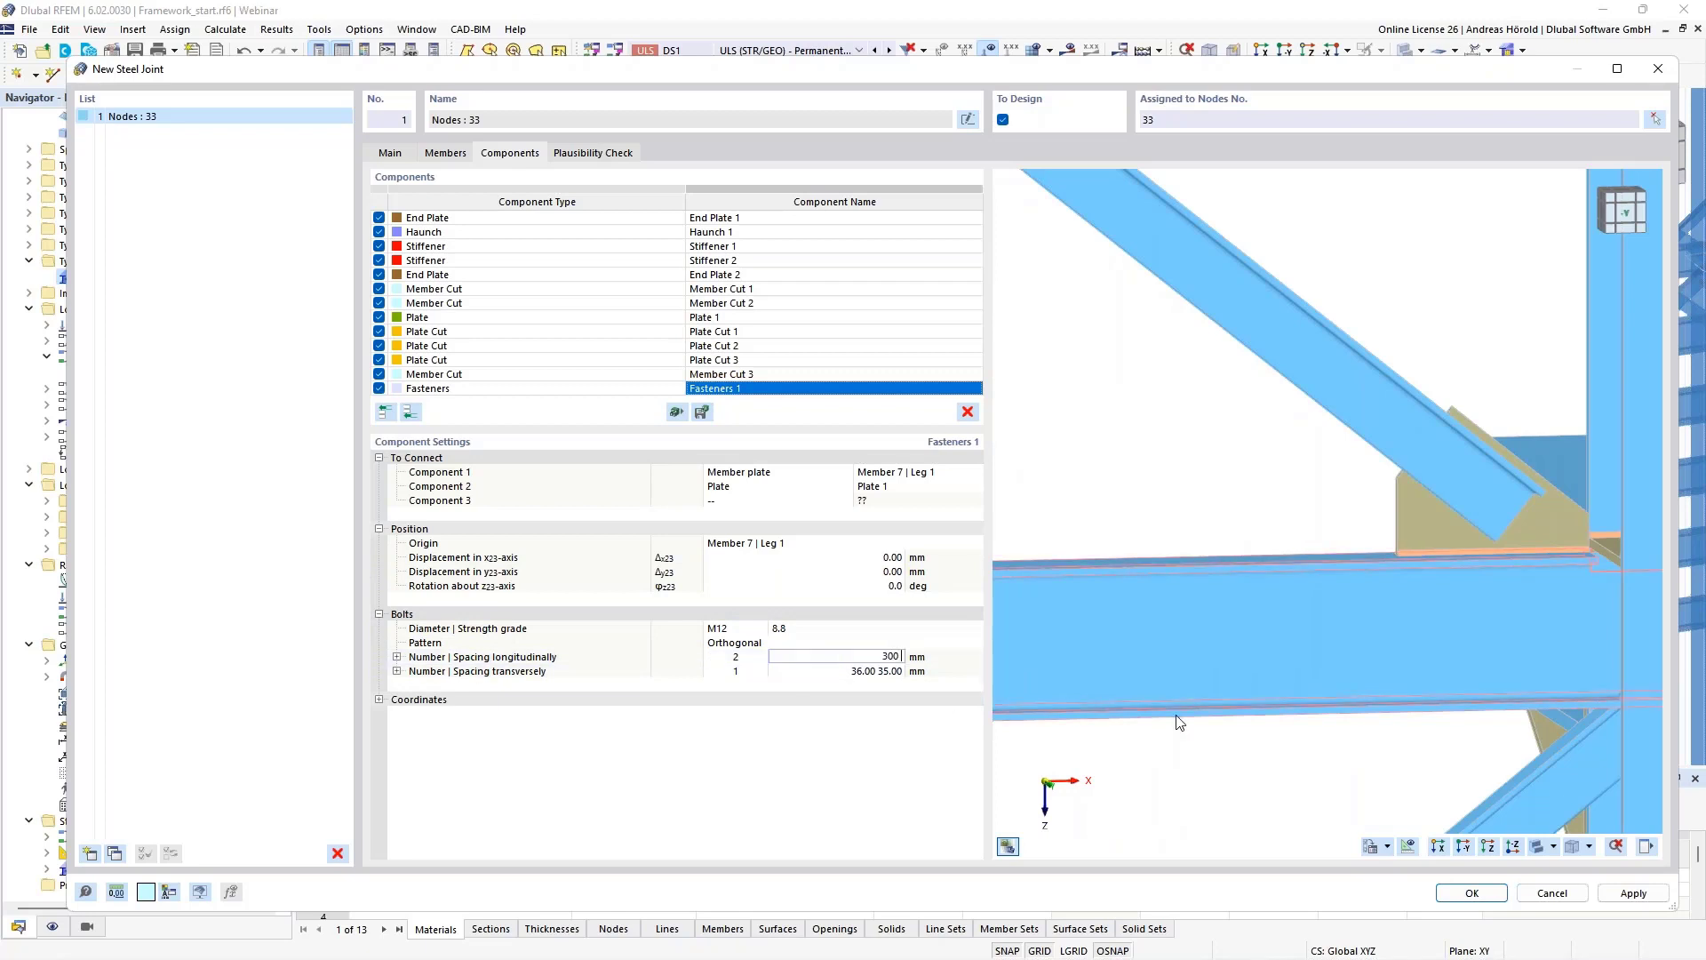
text( 40)
key(Tab)
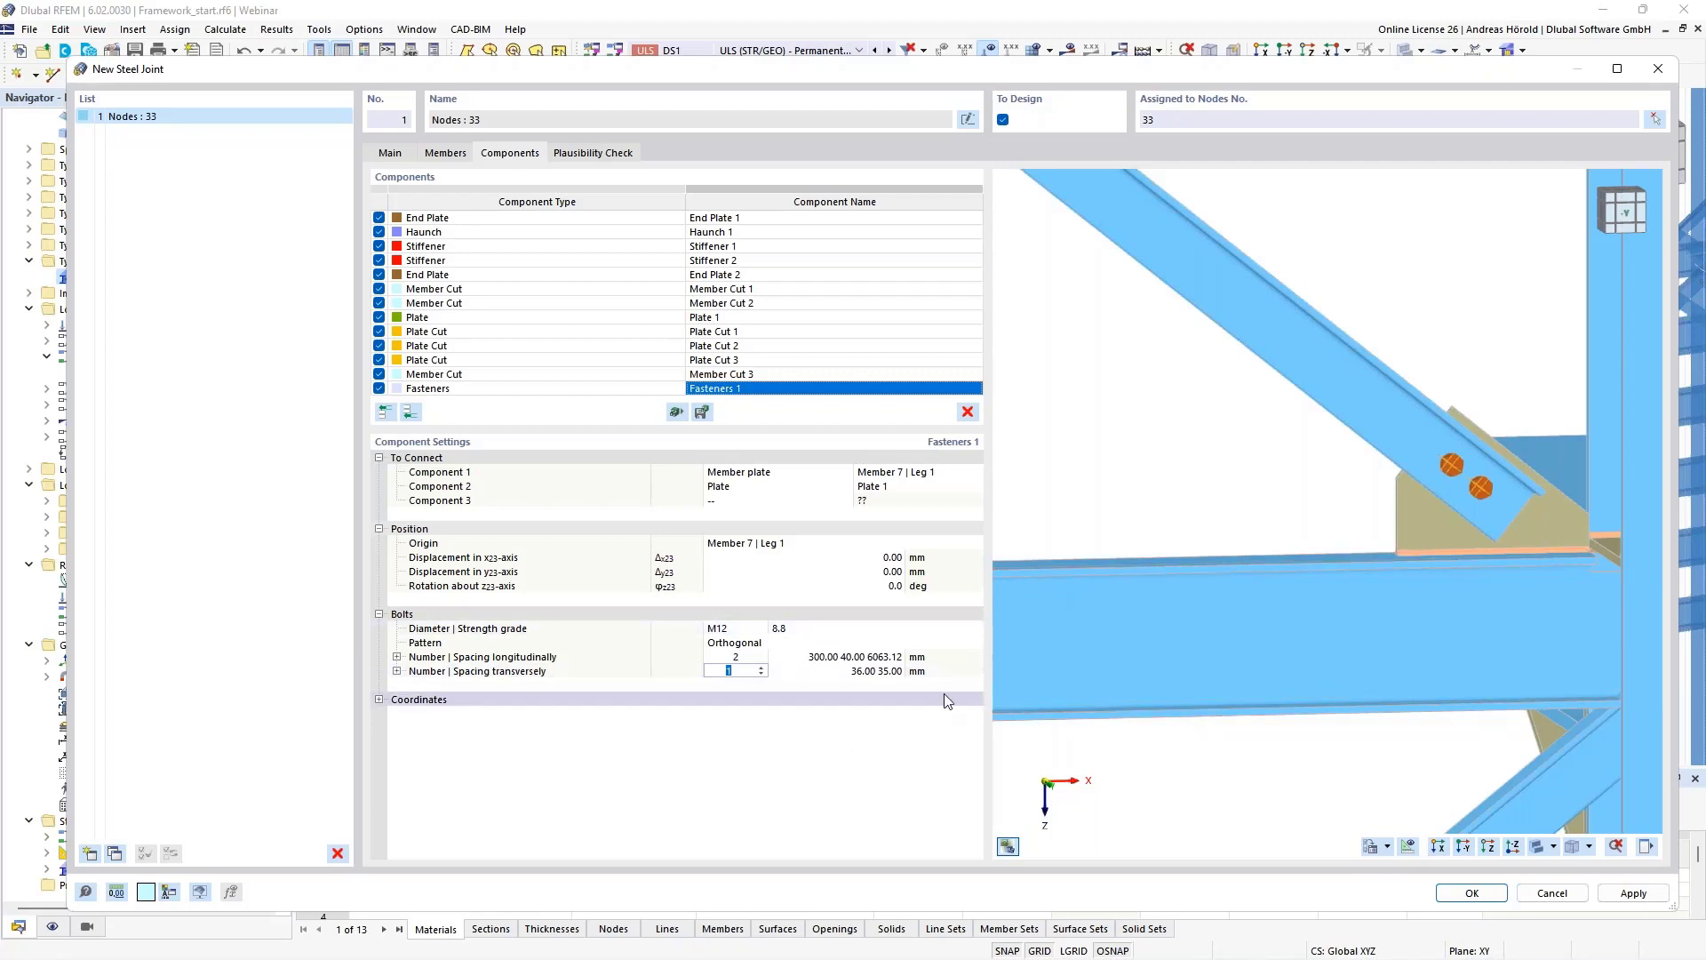
Copy the components from Plate 1 through Fasteners 1 to the end of the component list.
ctrl+middle_drag(1487, 598, 1481, 641)
scroll(1457, 654, down, 3)
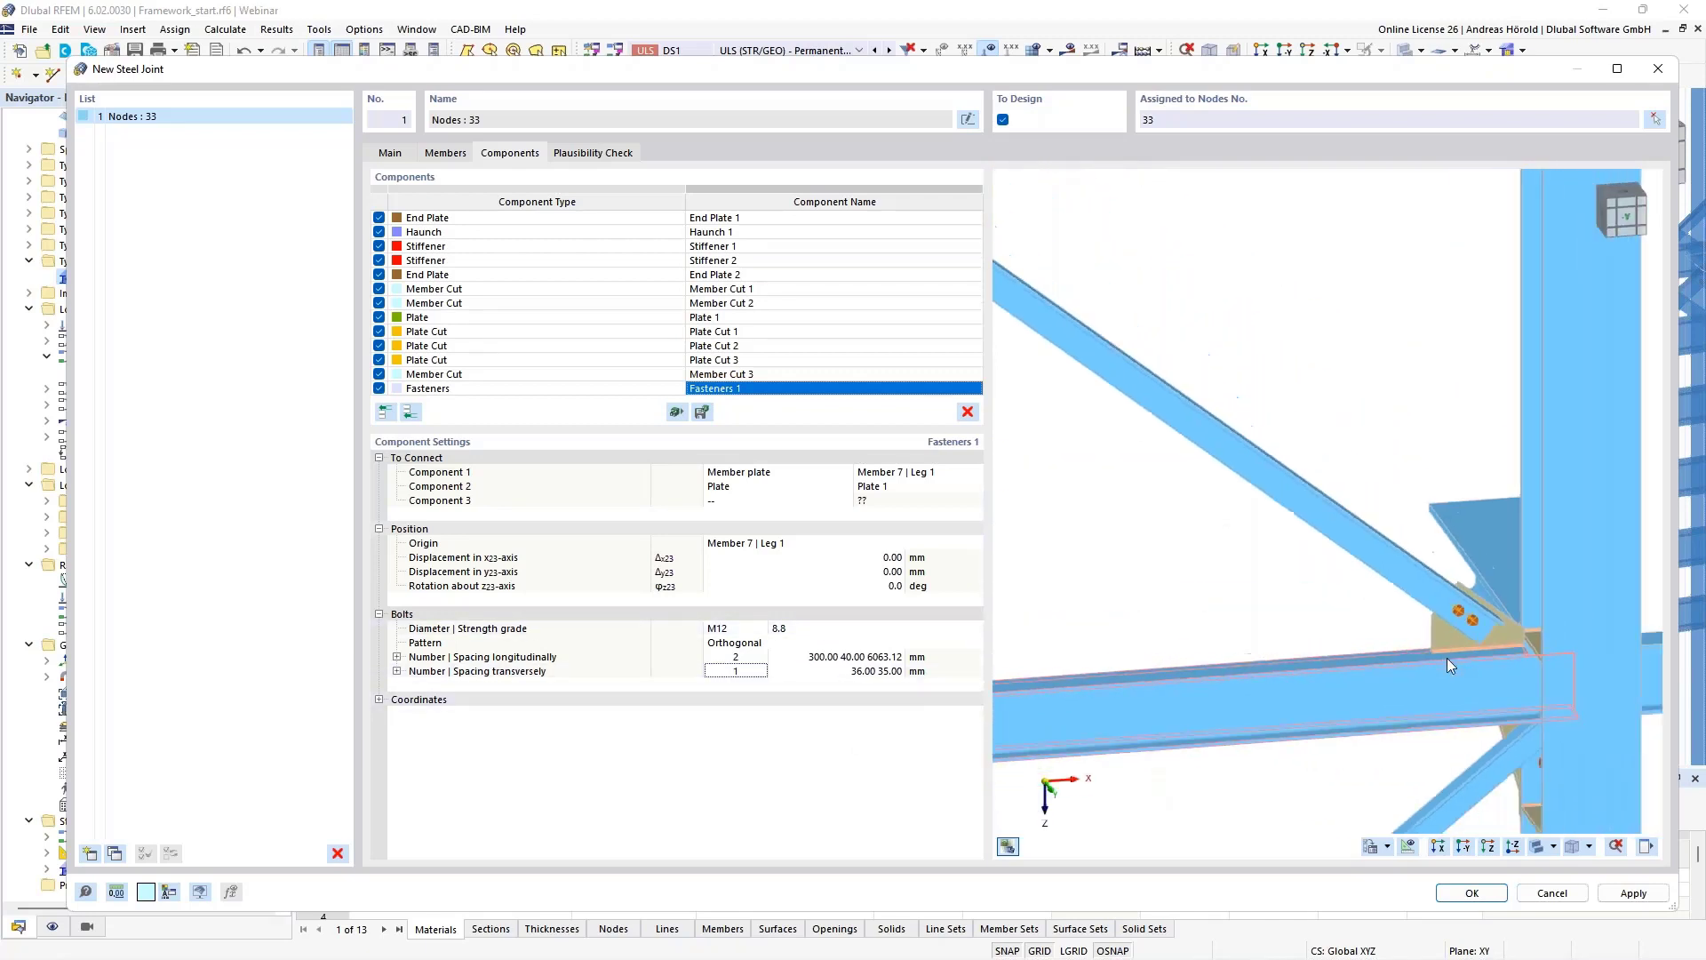
ctrl+middle_drag(1155, 677, 1454, 571)
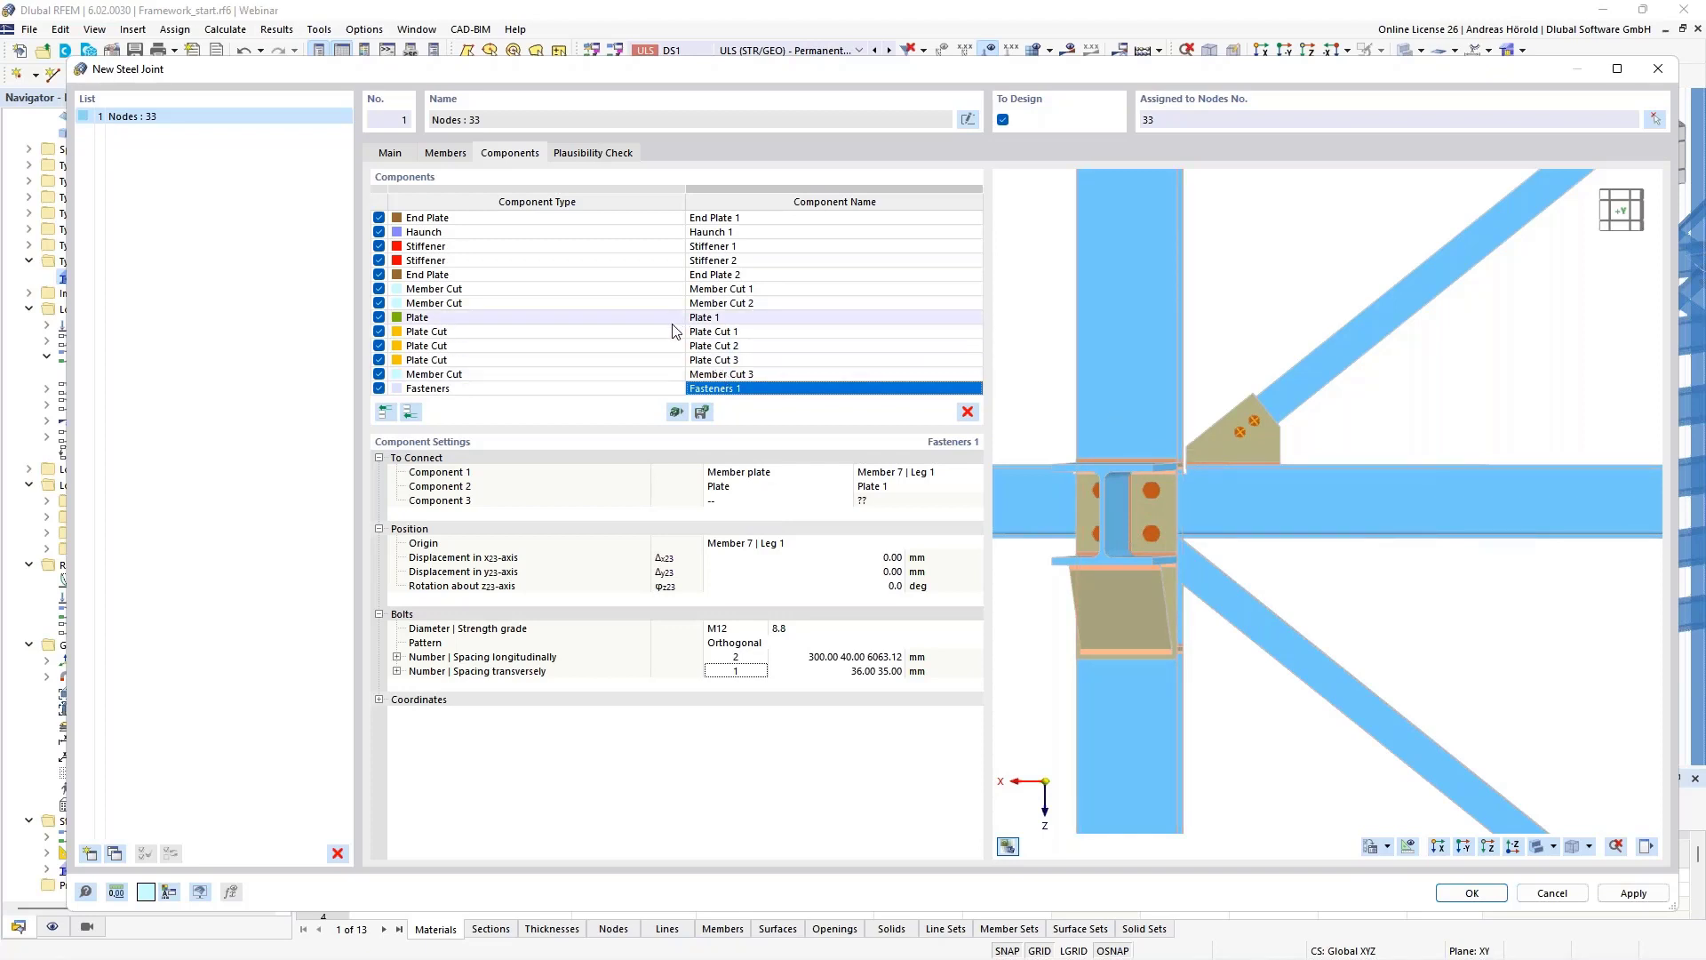
click(551, 323)
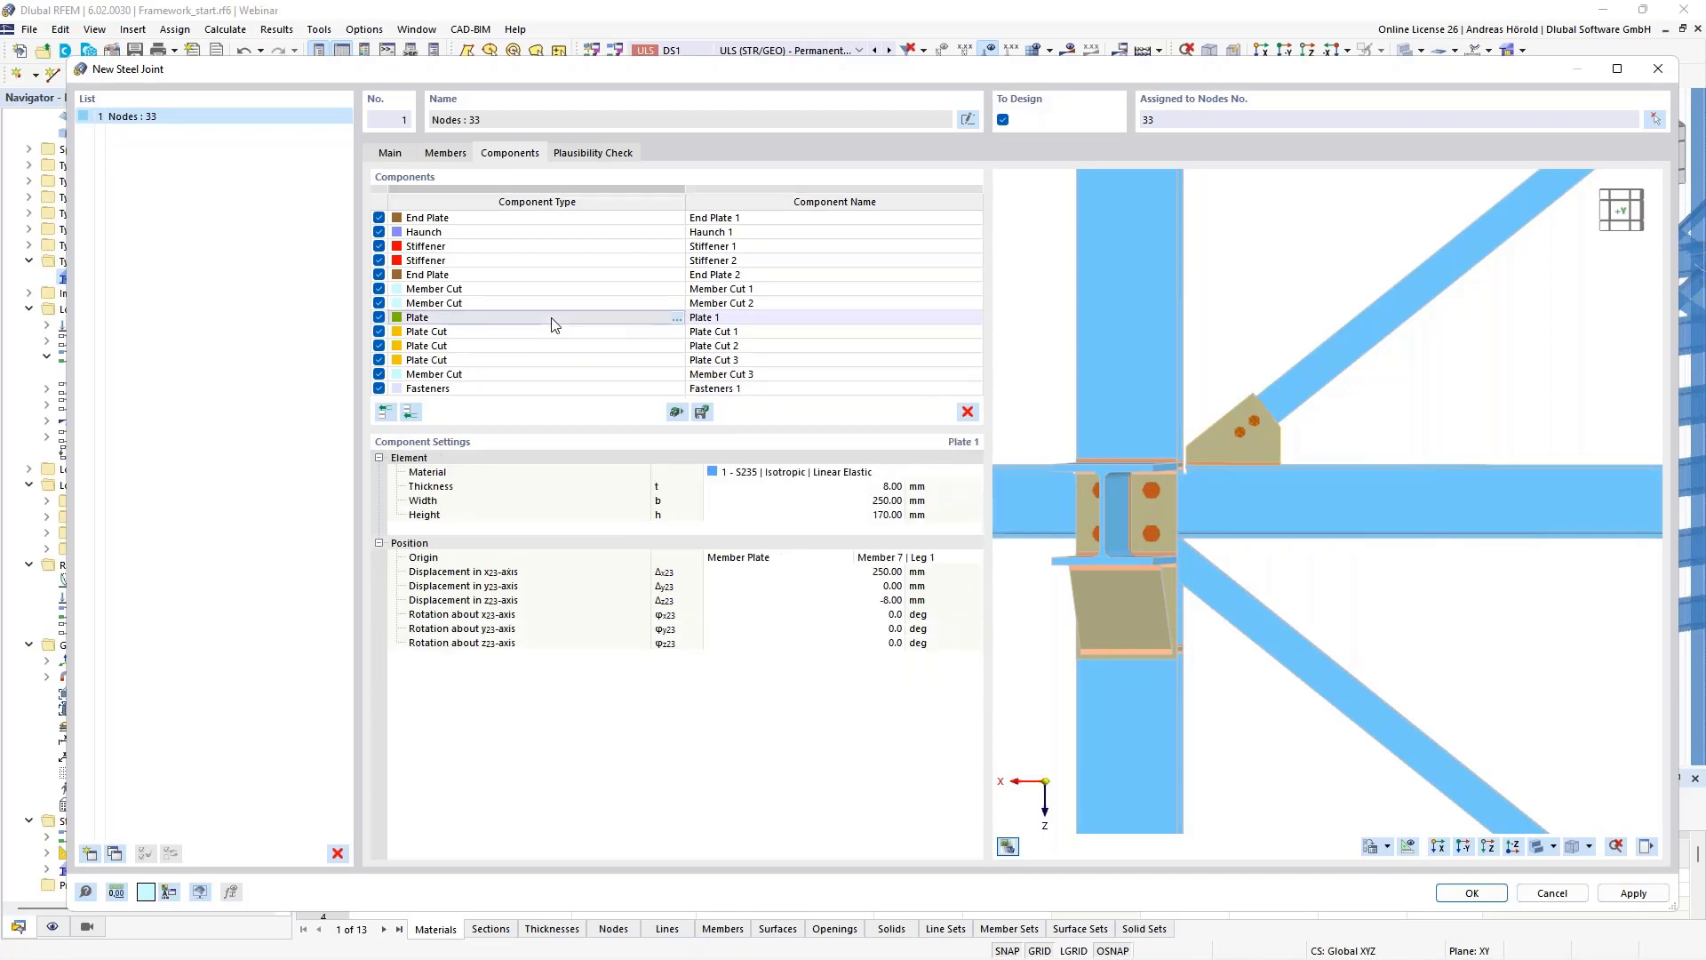
shift+click(552, 391)
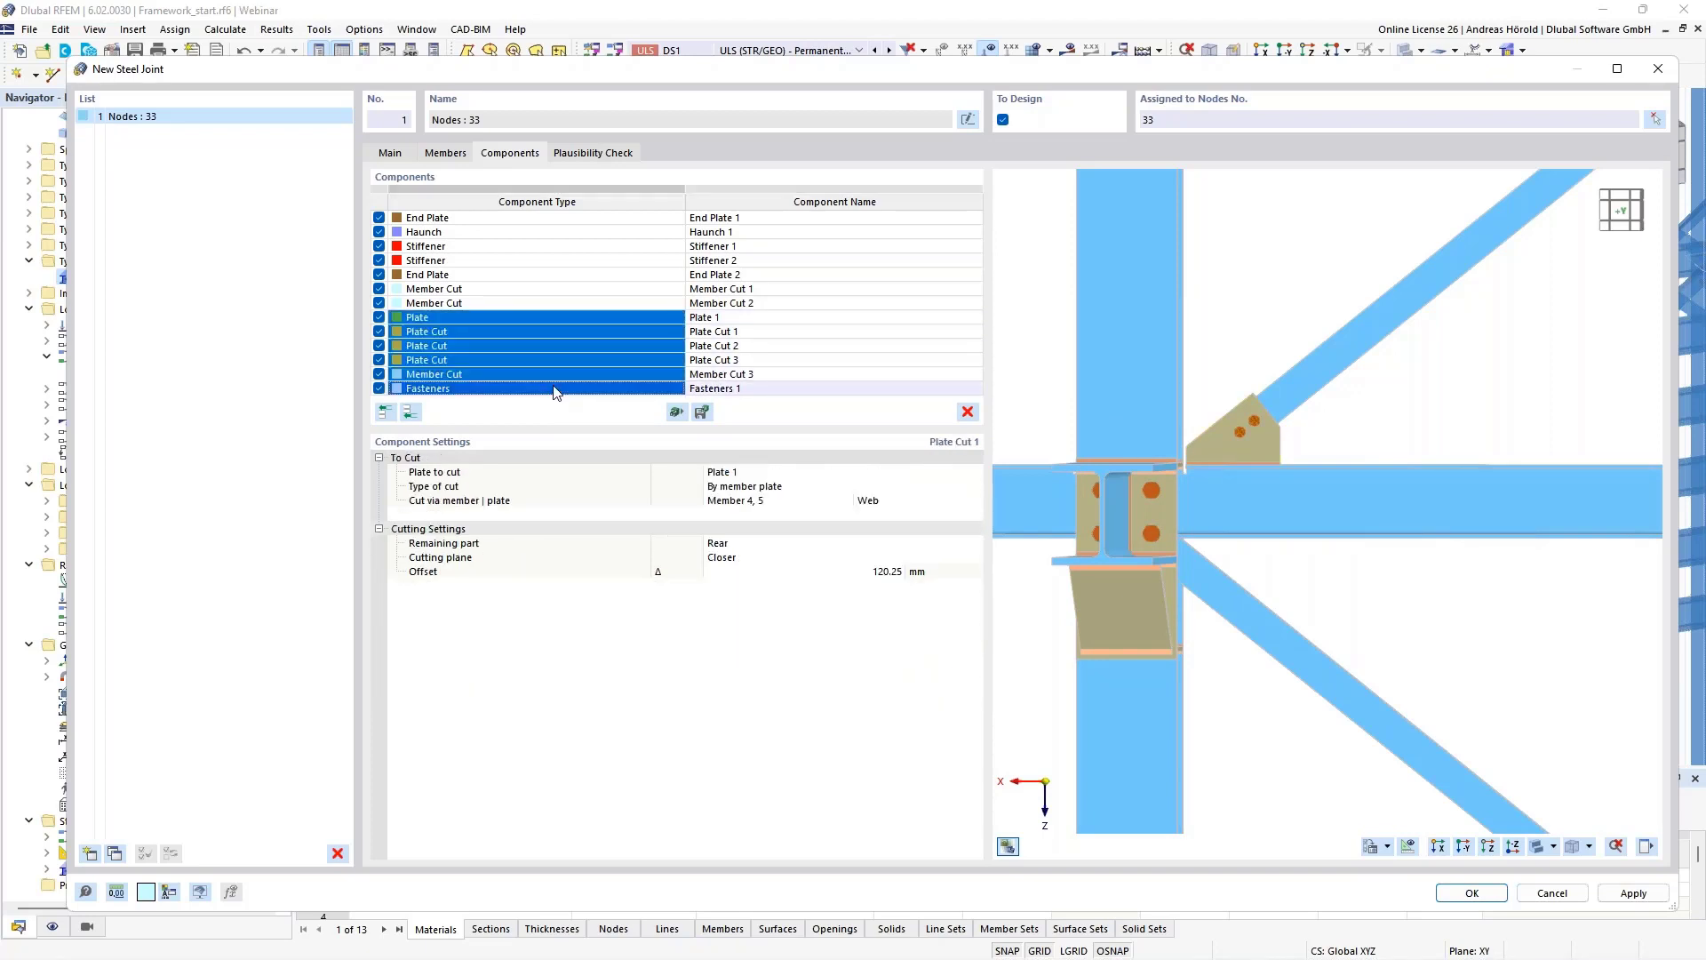
right_click(635, 352)
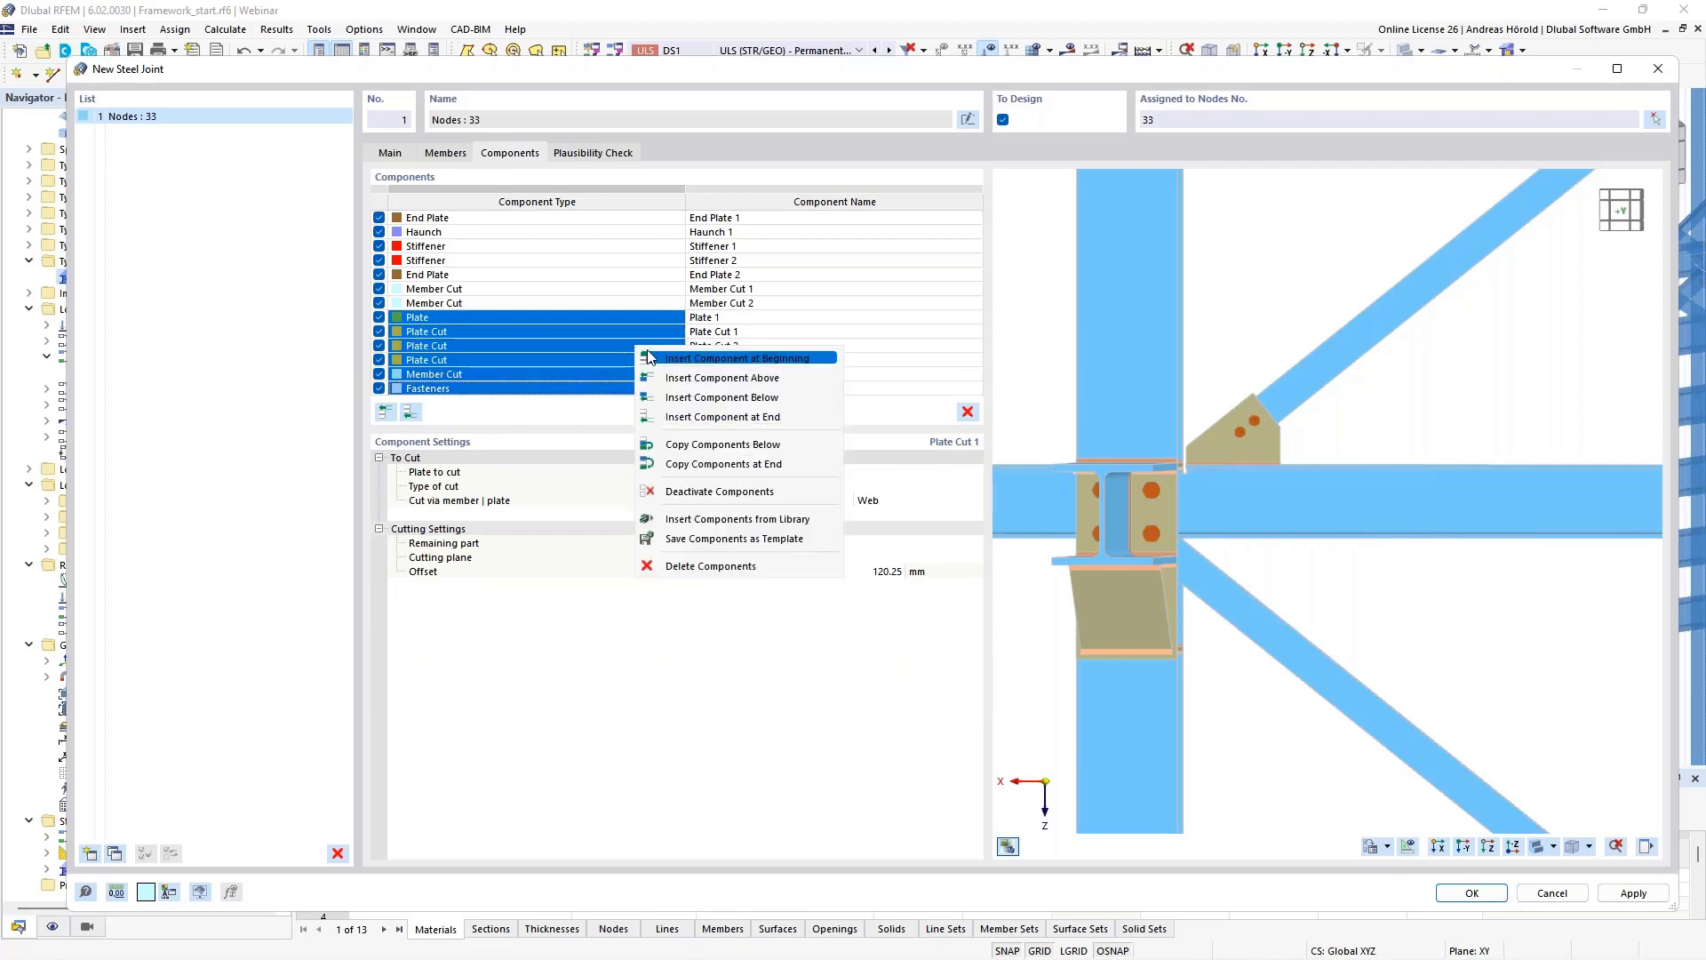
click(768, 469)
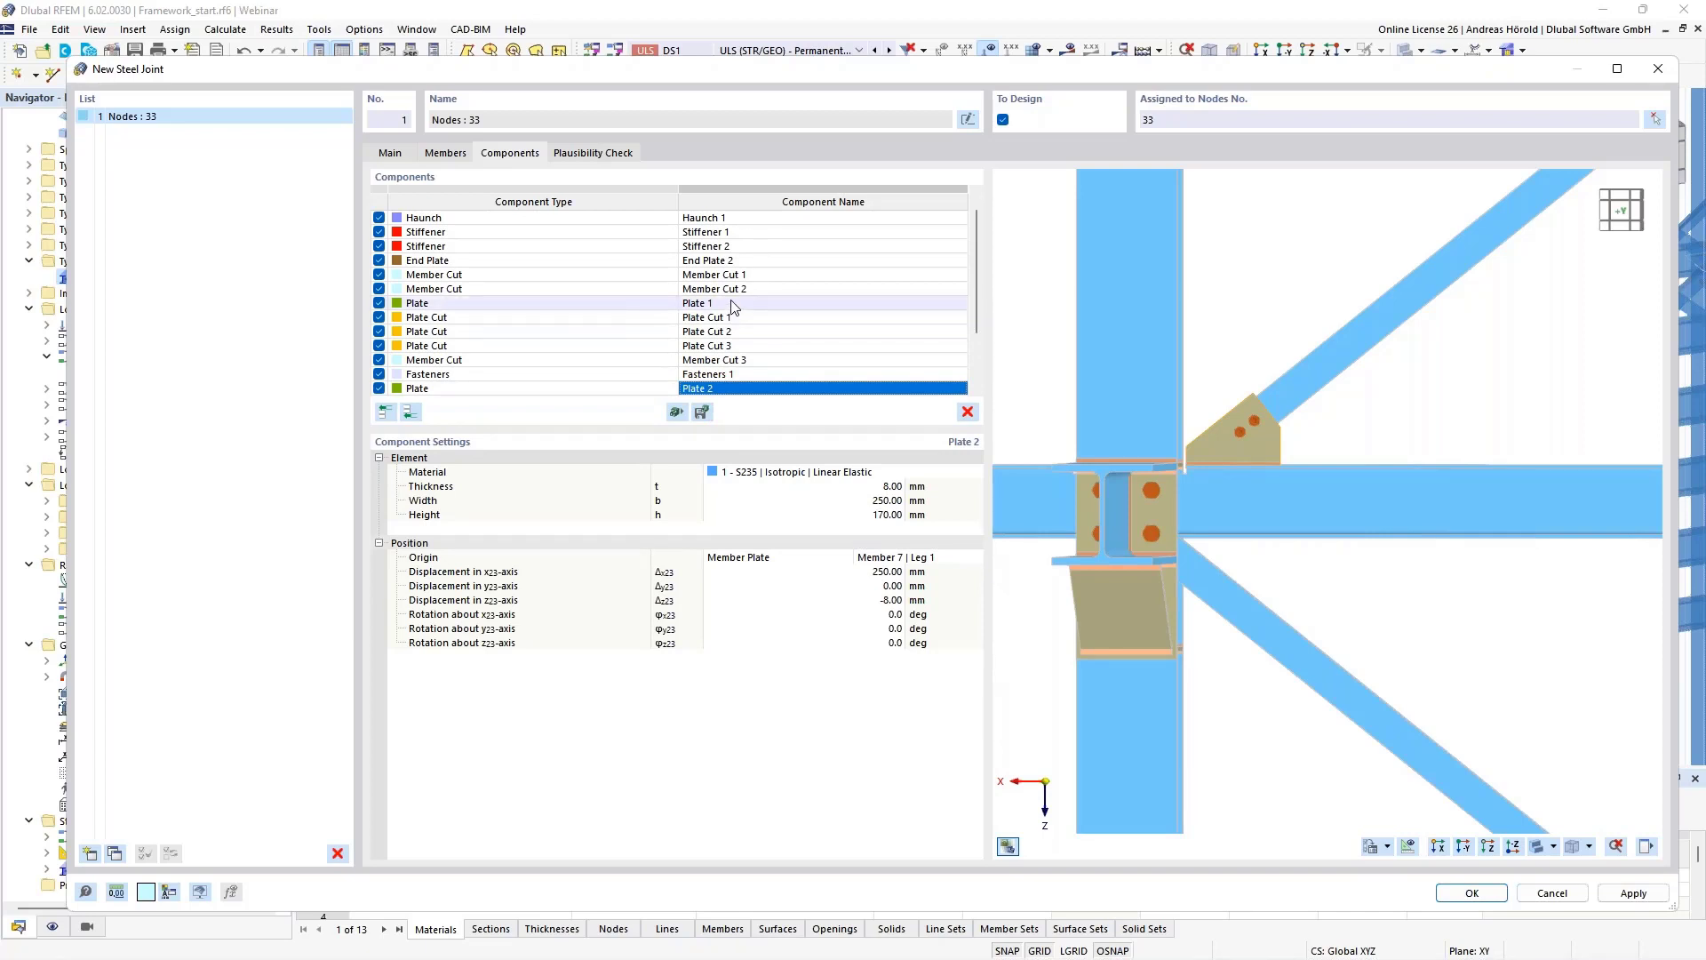
Set the height of the copied plate, Plate 2, to 200 mm.
scroll(763, 342, down, 2)
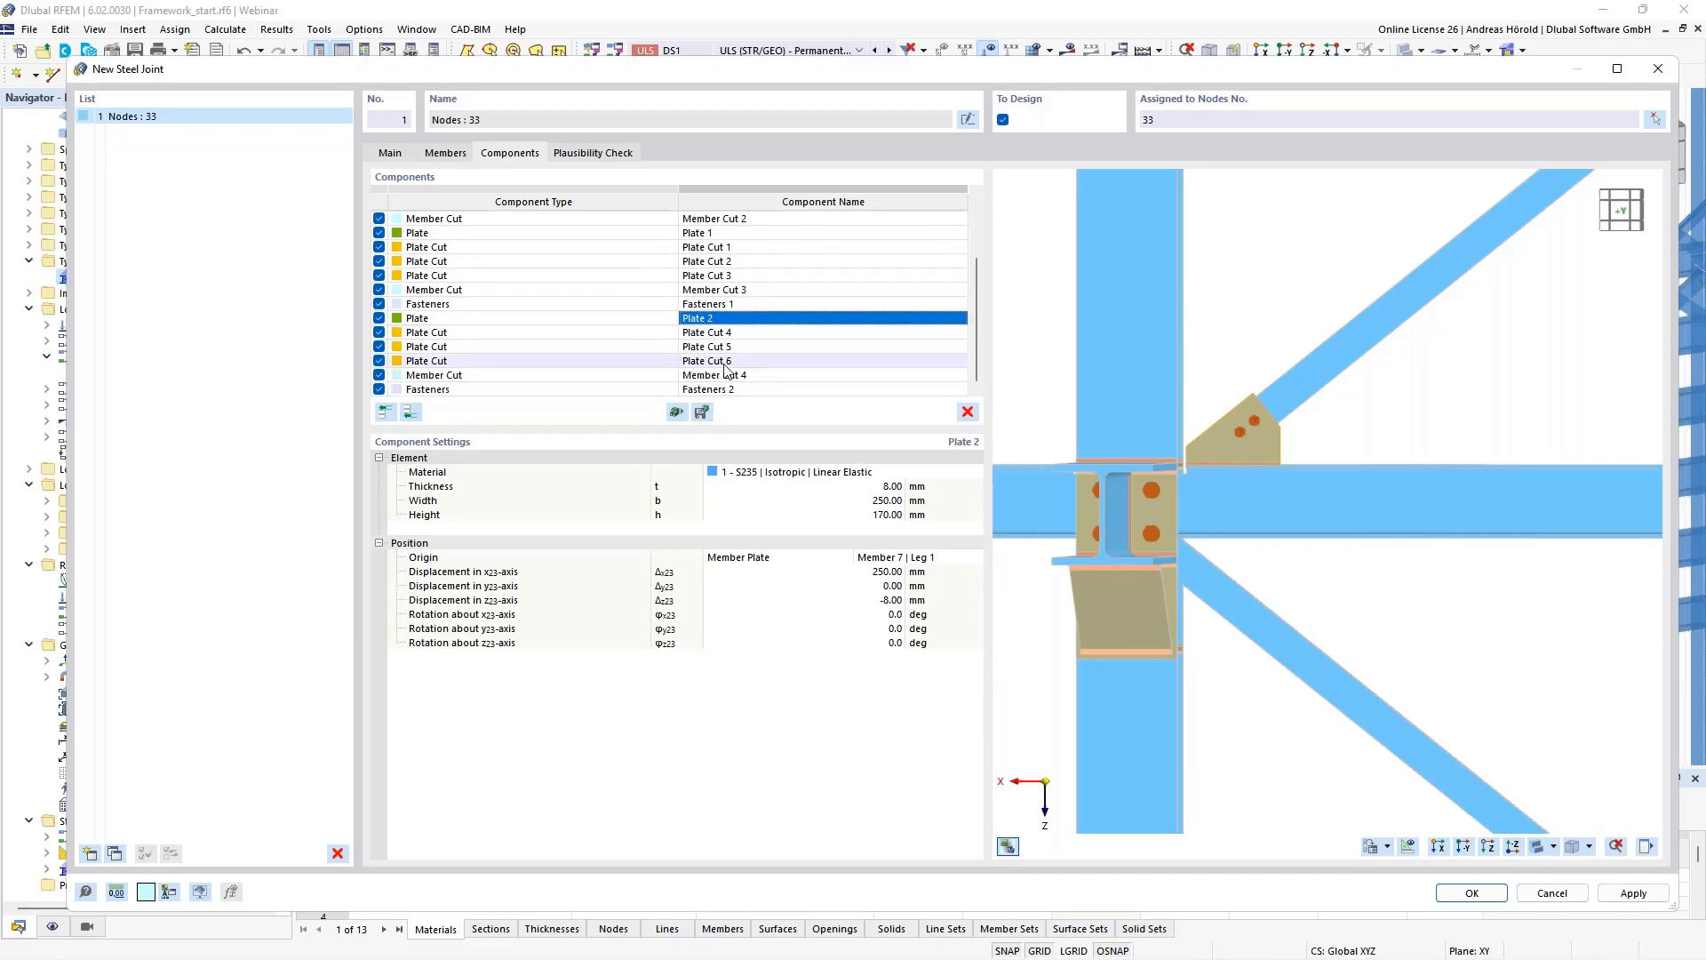
click(750, 318)
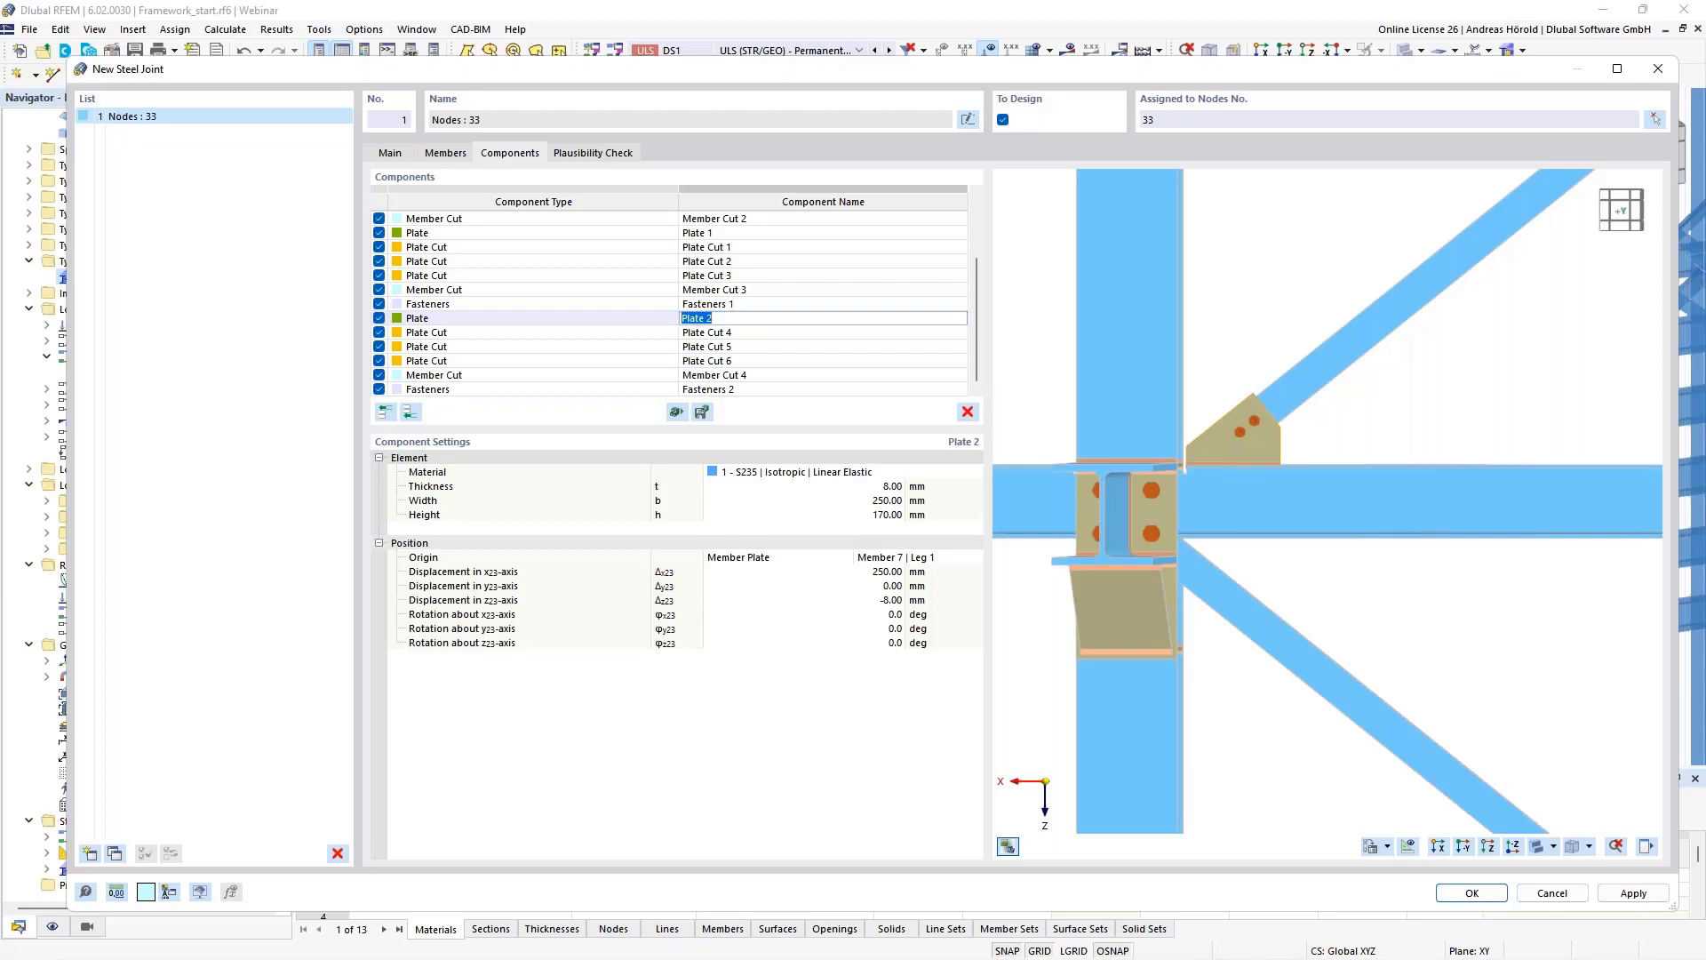
click(749, 318)
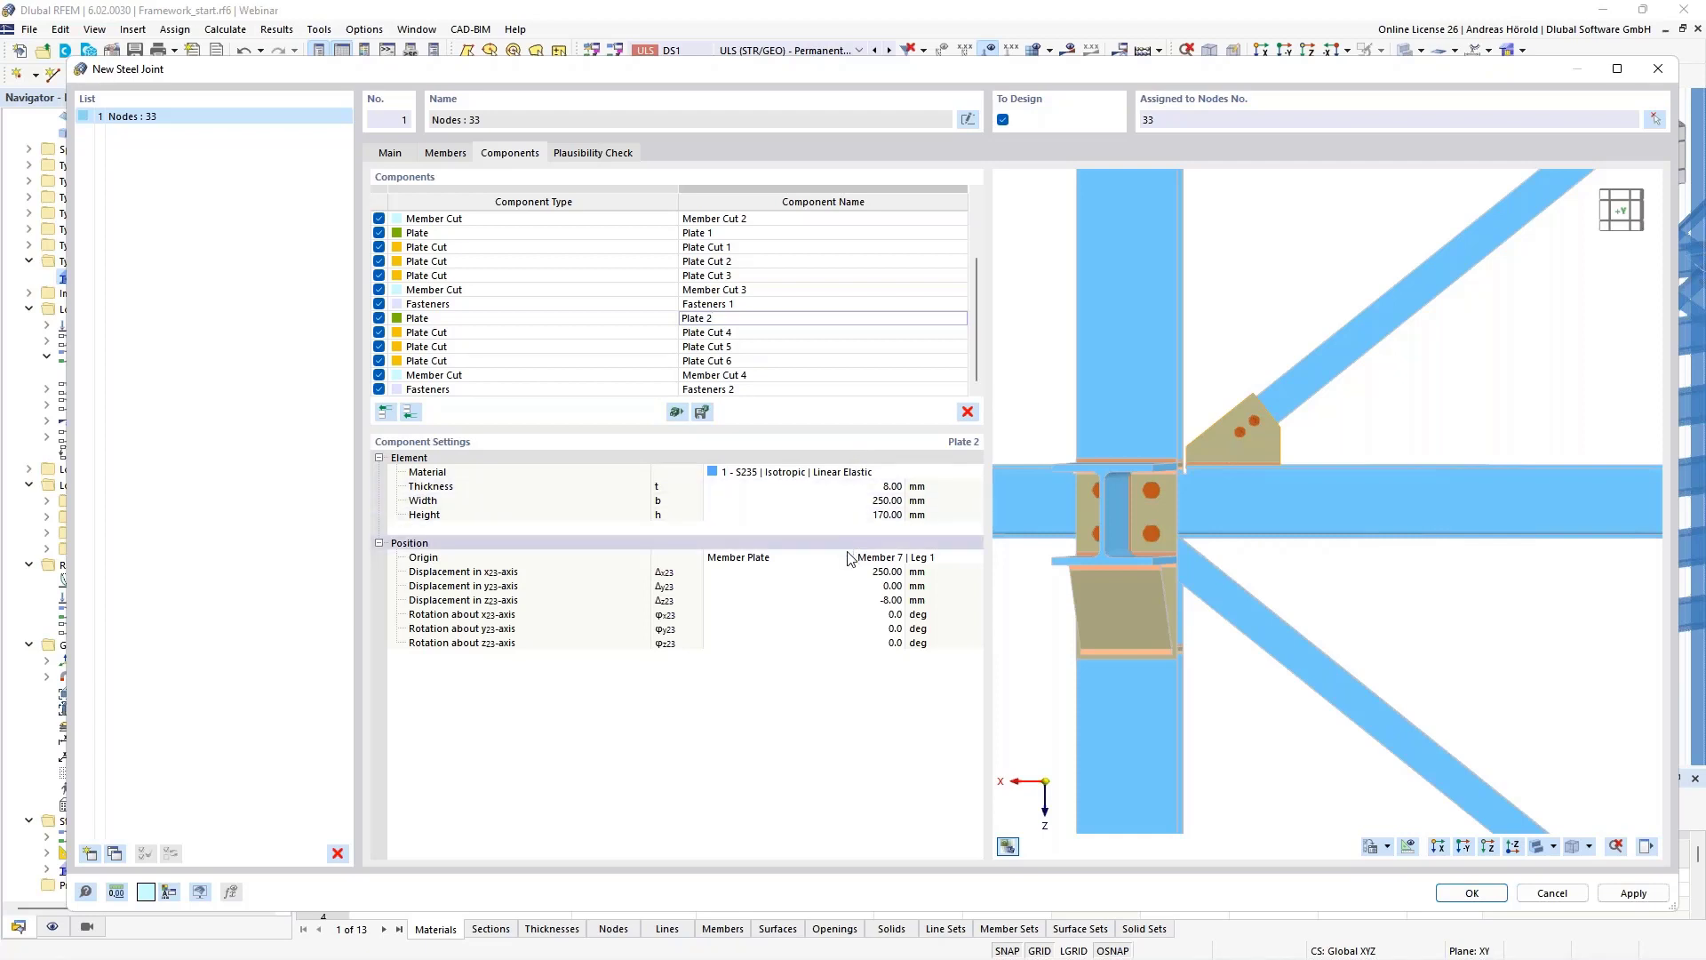
click(844, 515)
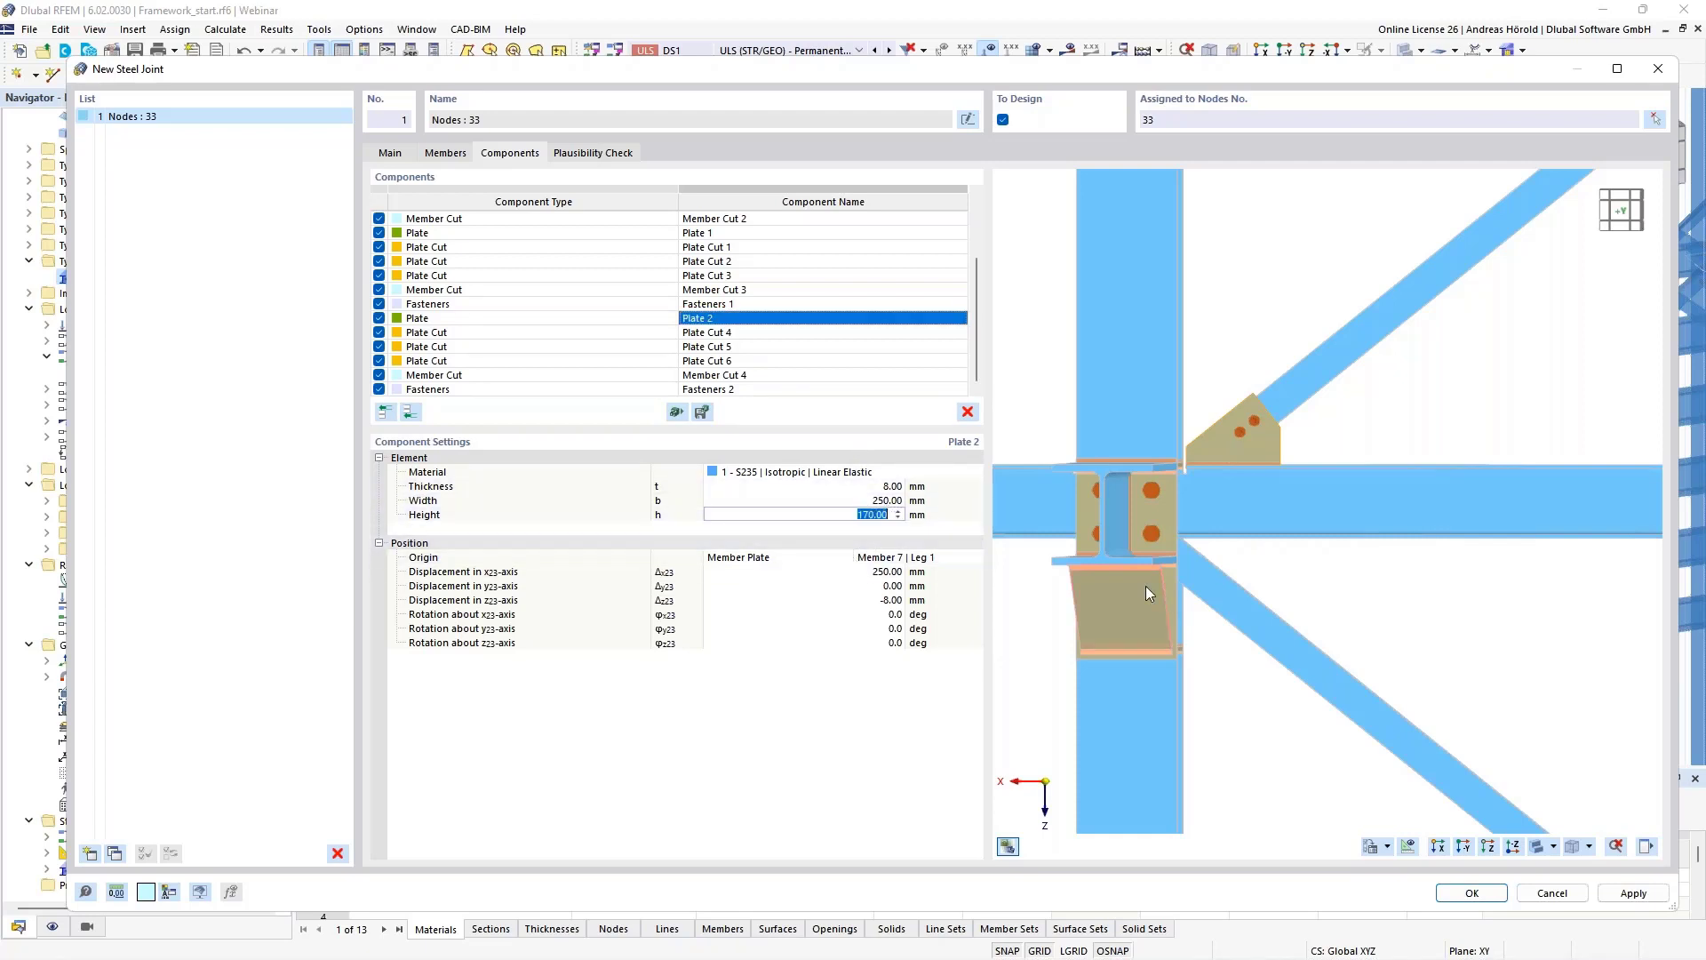
text(200)
key(Tab)
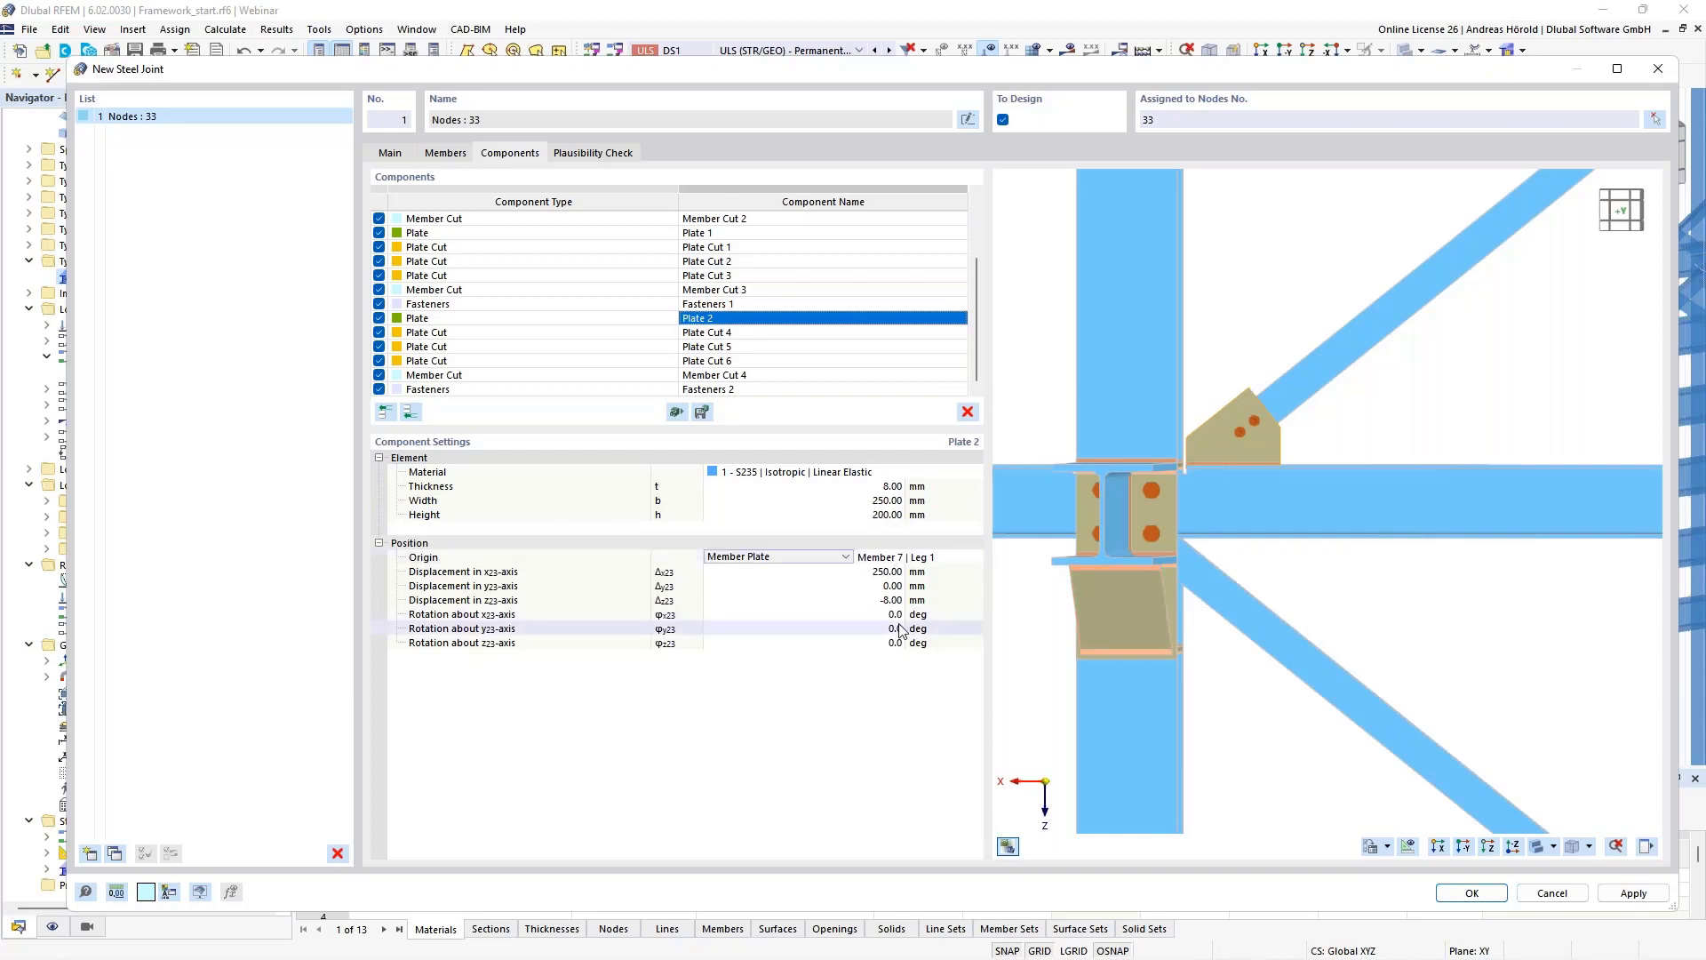
Change Plate 2's position origin to the member plate Member 2 | Leg 1.
click(914, 557)
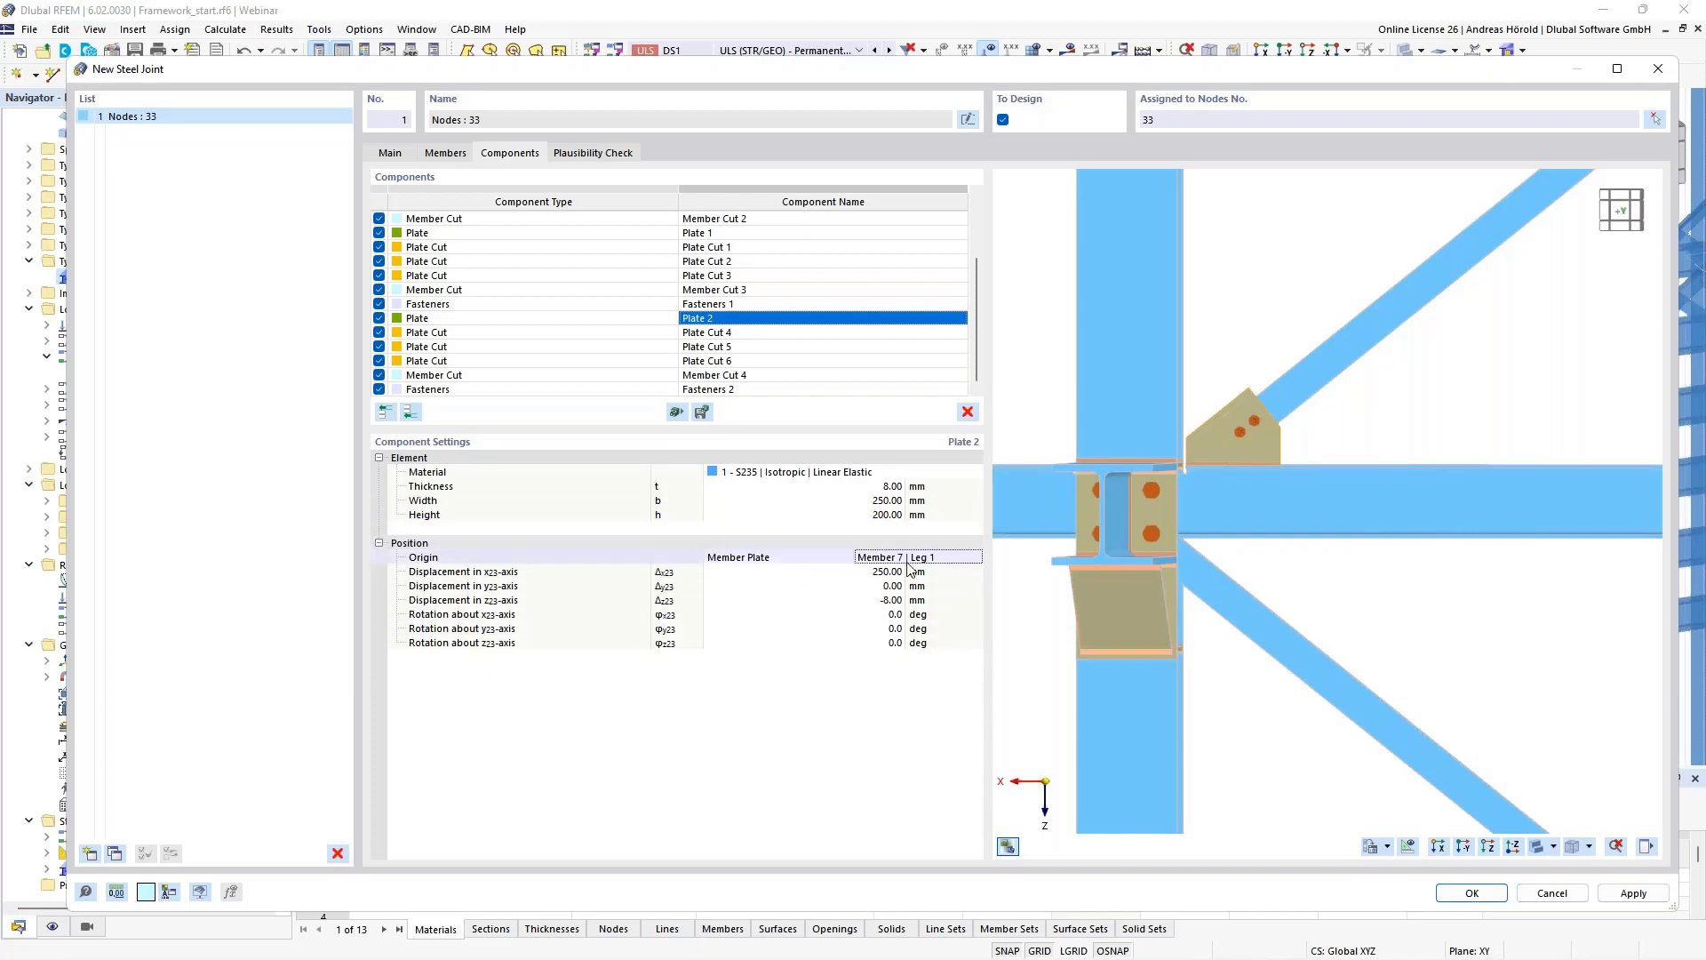
click(974, 556)
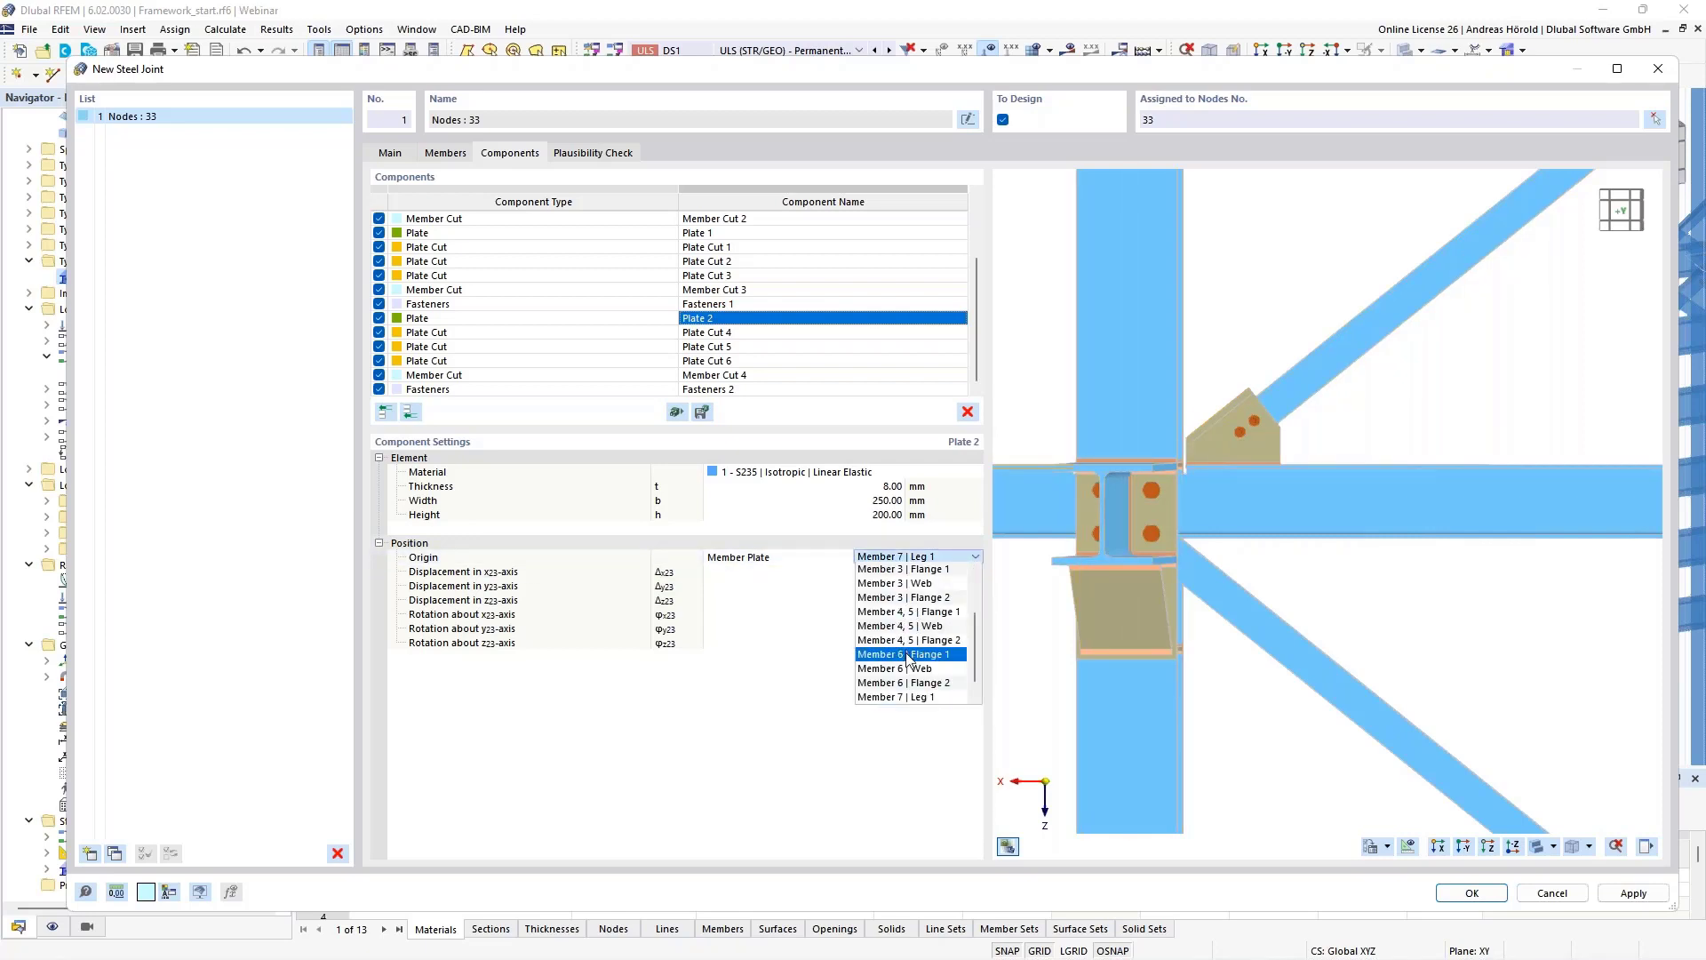
scroll(914, 623, up, 2)
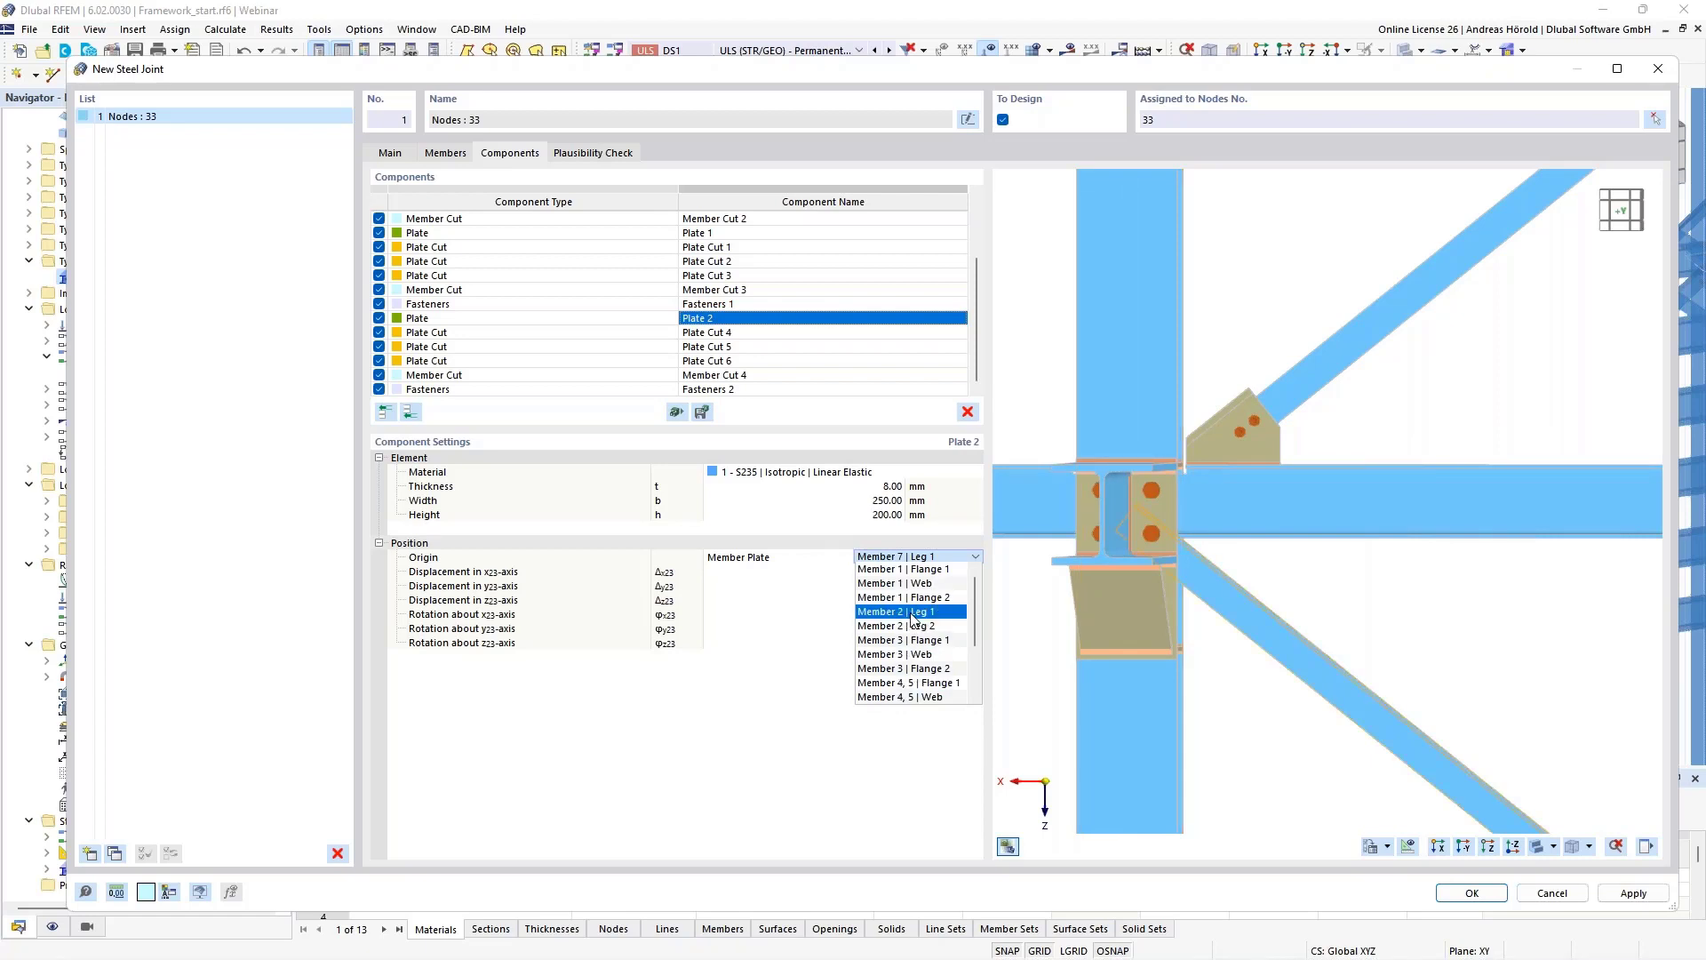
click(913, 613)
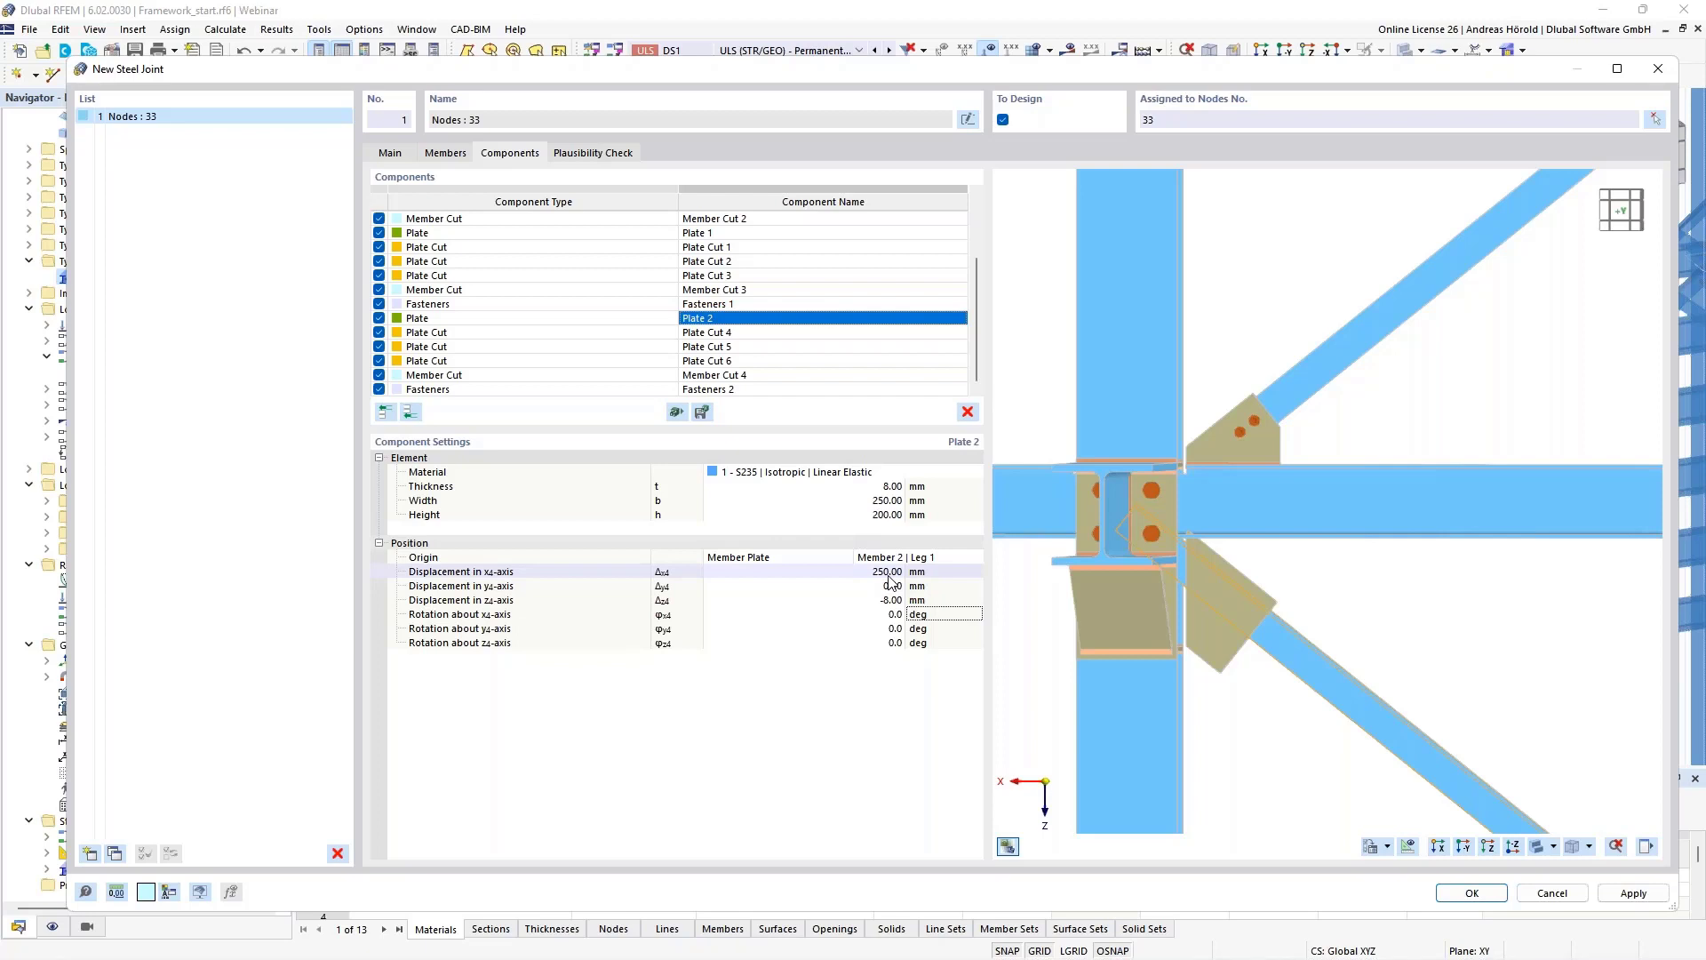
Set Plate 2's displacement to 180 mm along its x-axis and 90 mm along its y-axis.
click(890, 573)
text(180)
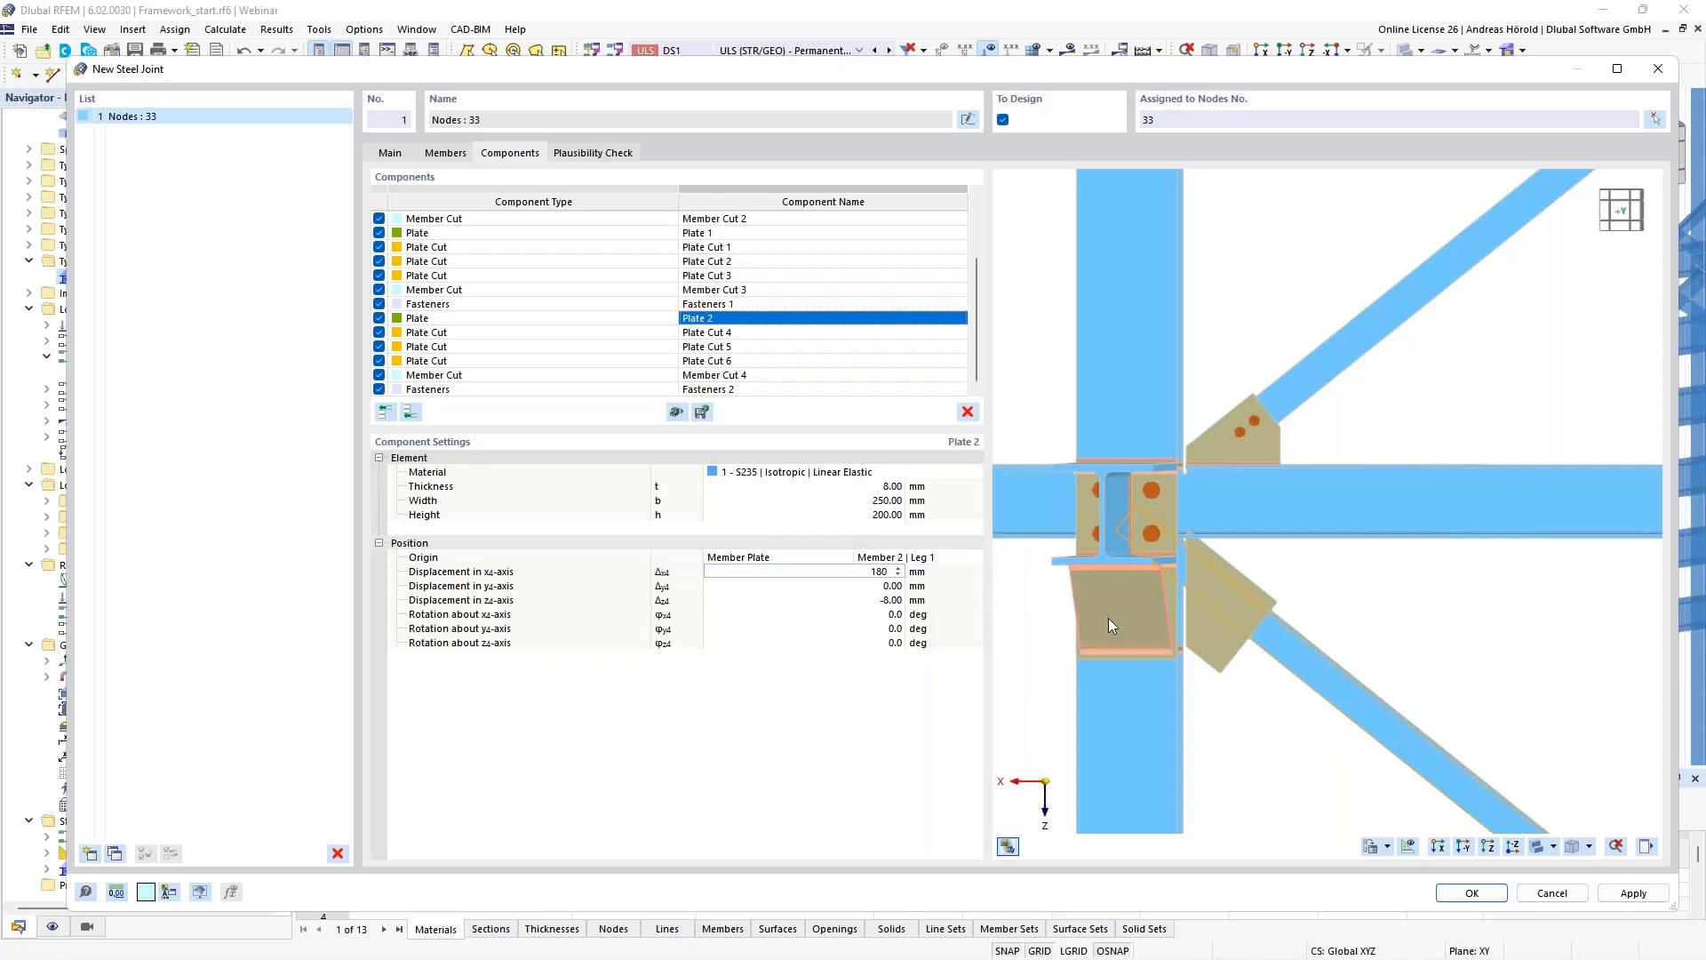
key(Return)
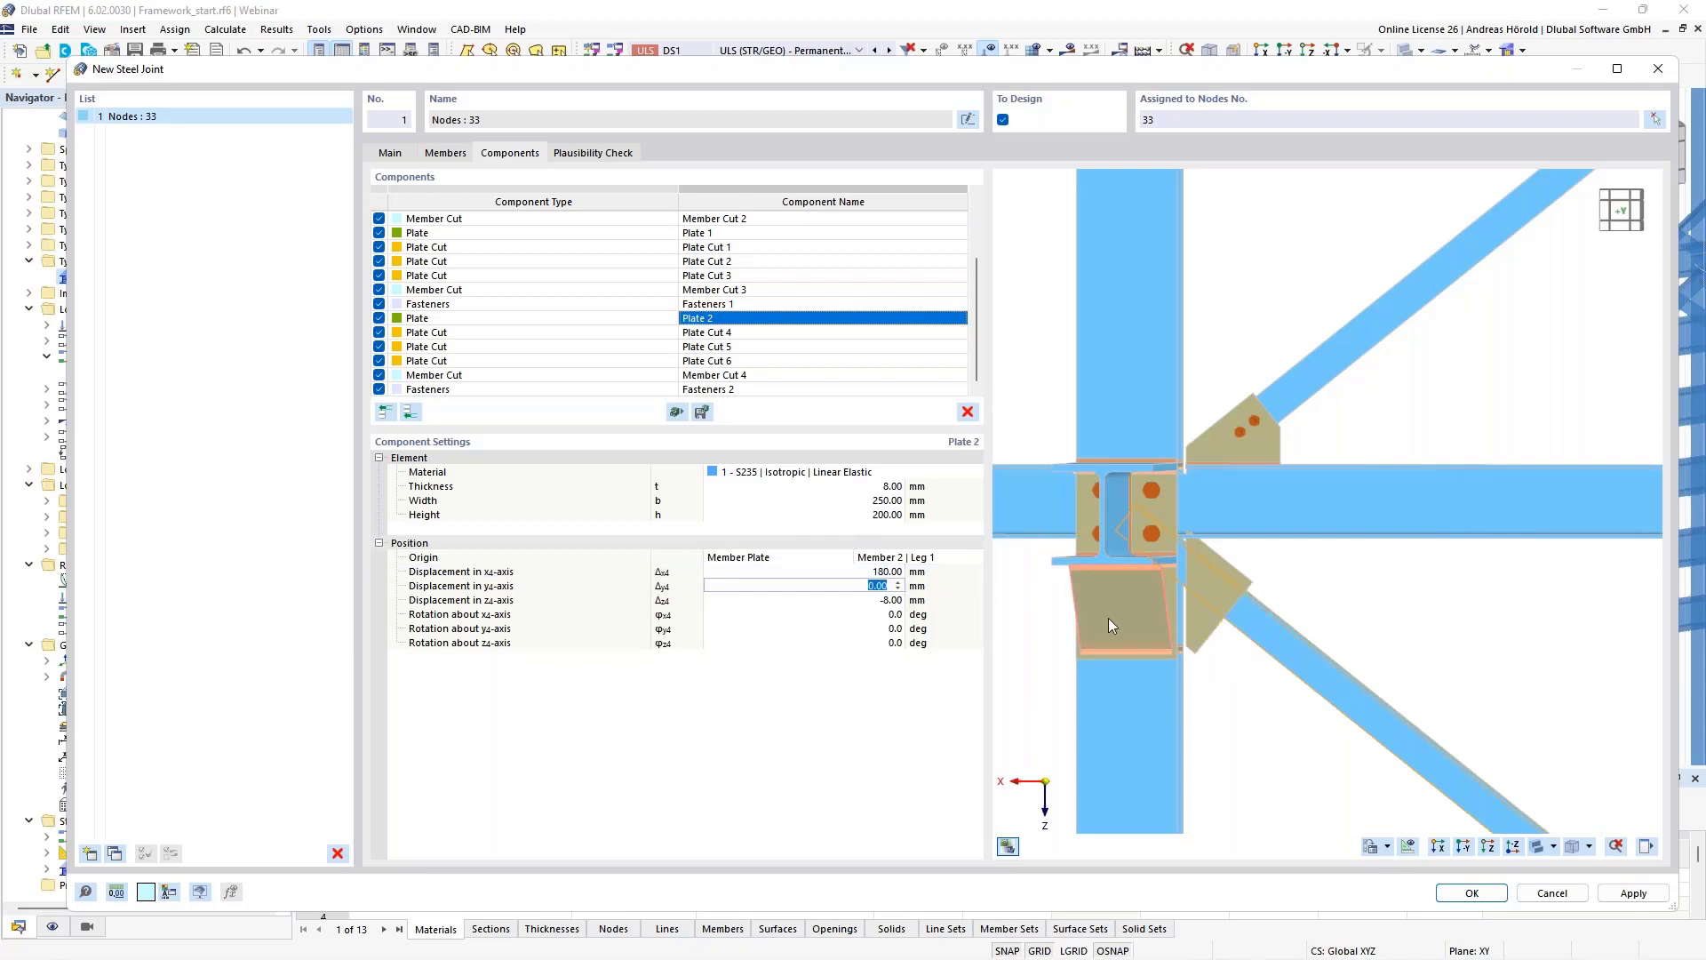
text(90)
key(Return)
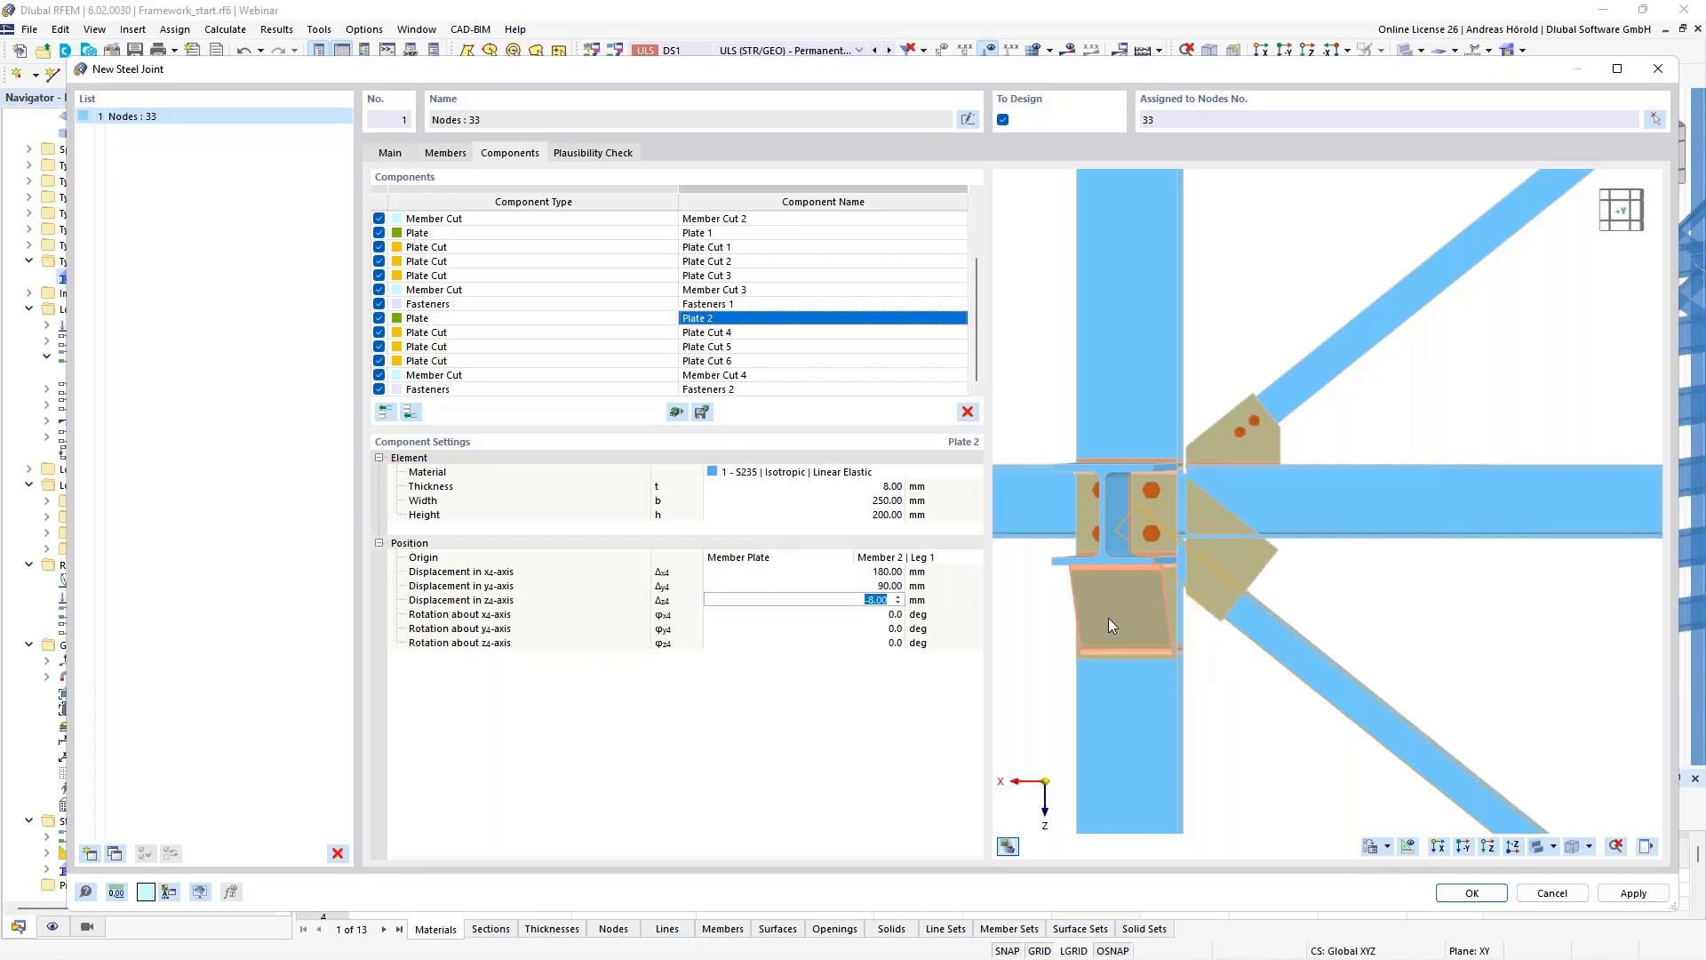
Set the offset of Plate Cut 4 on Plate 2 to 45 mm.
scroll(1287, 619, up, 3)
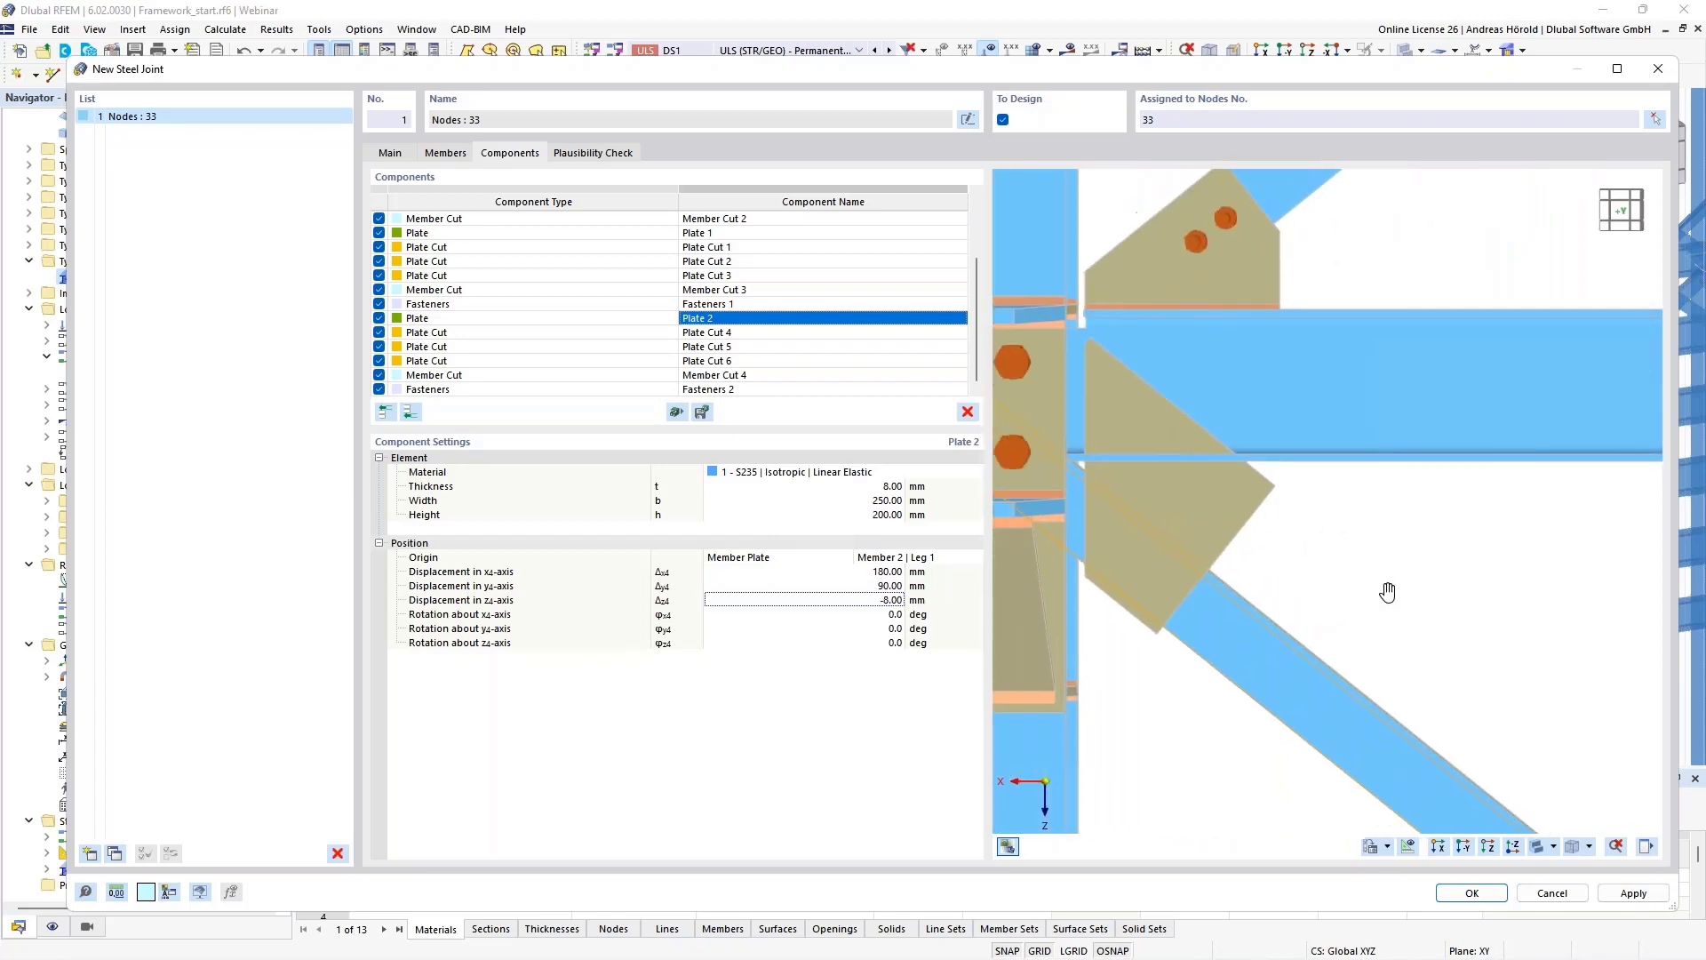
middle_drag(1387, 592, 1466, 597)
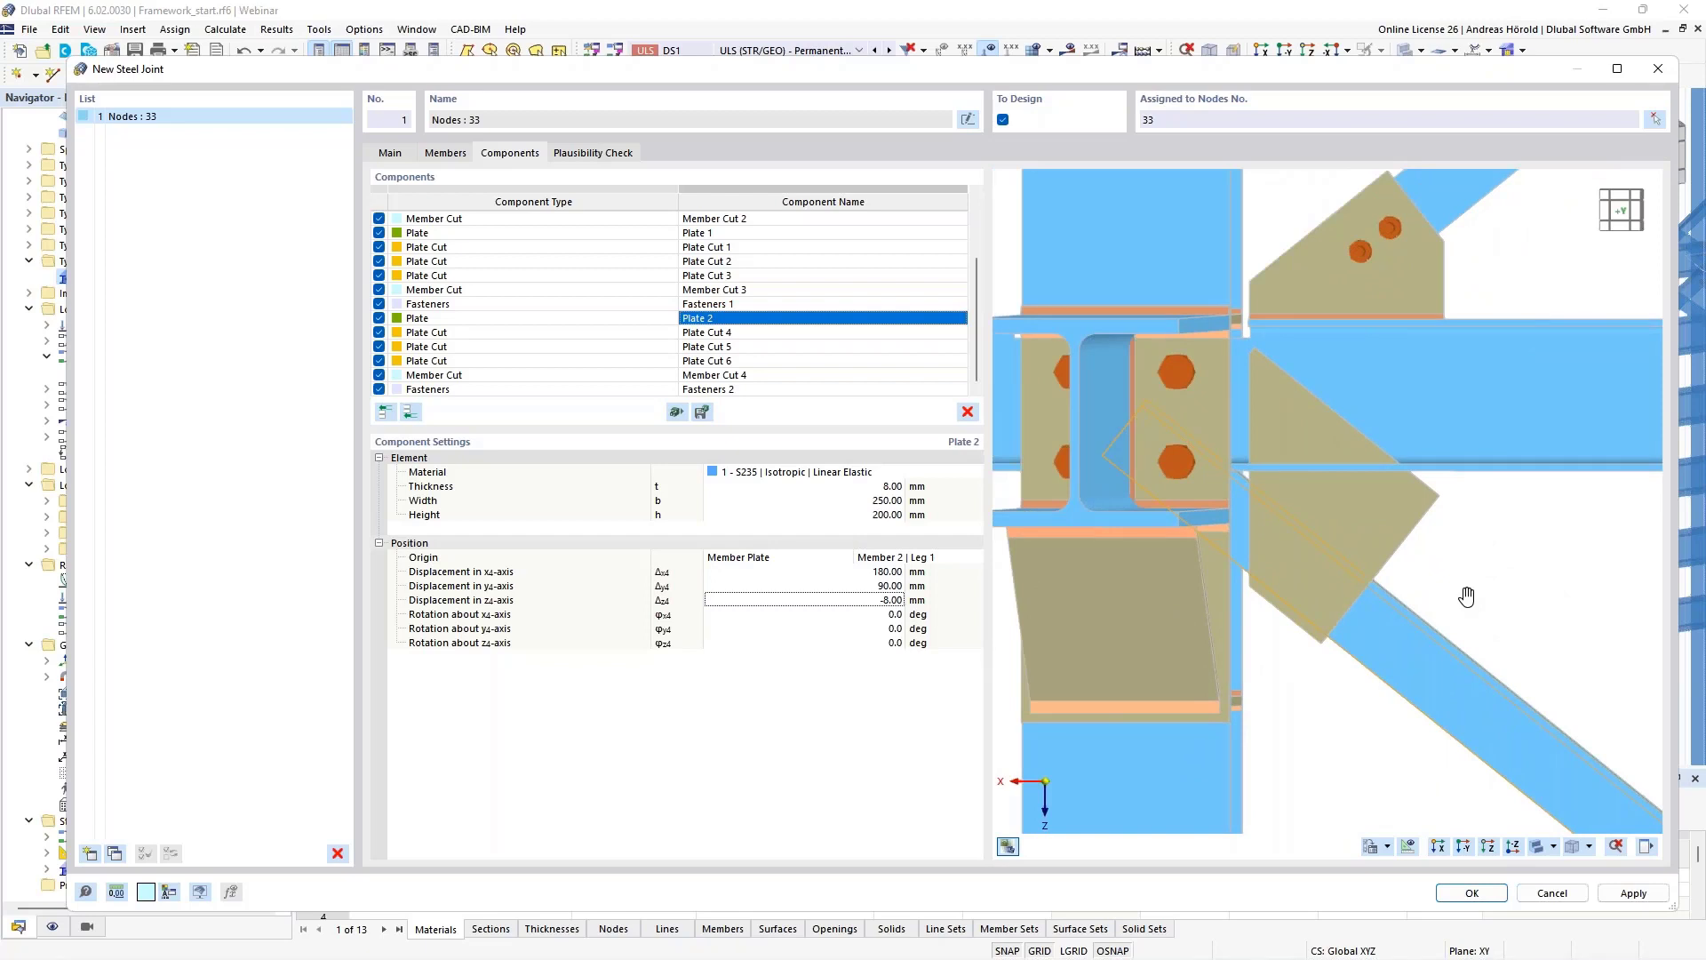
click(811, 333)
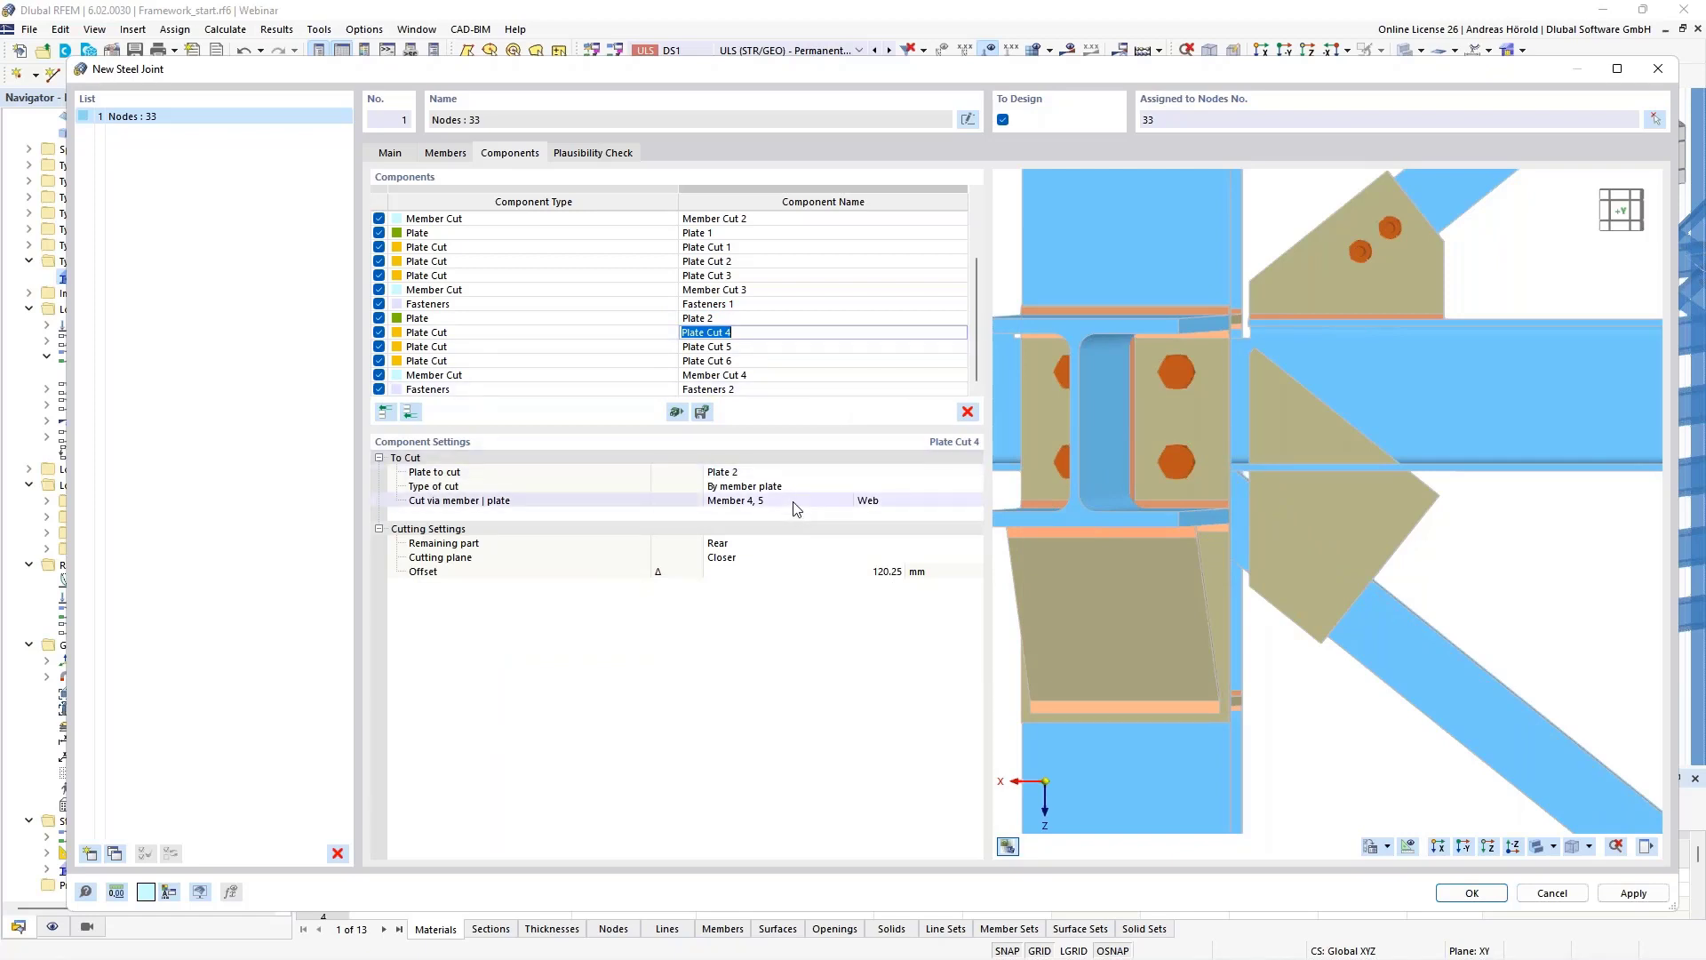
click(897, 574)
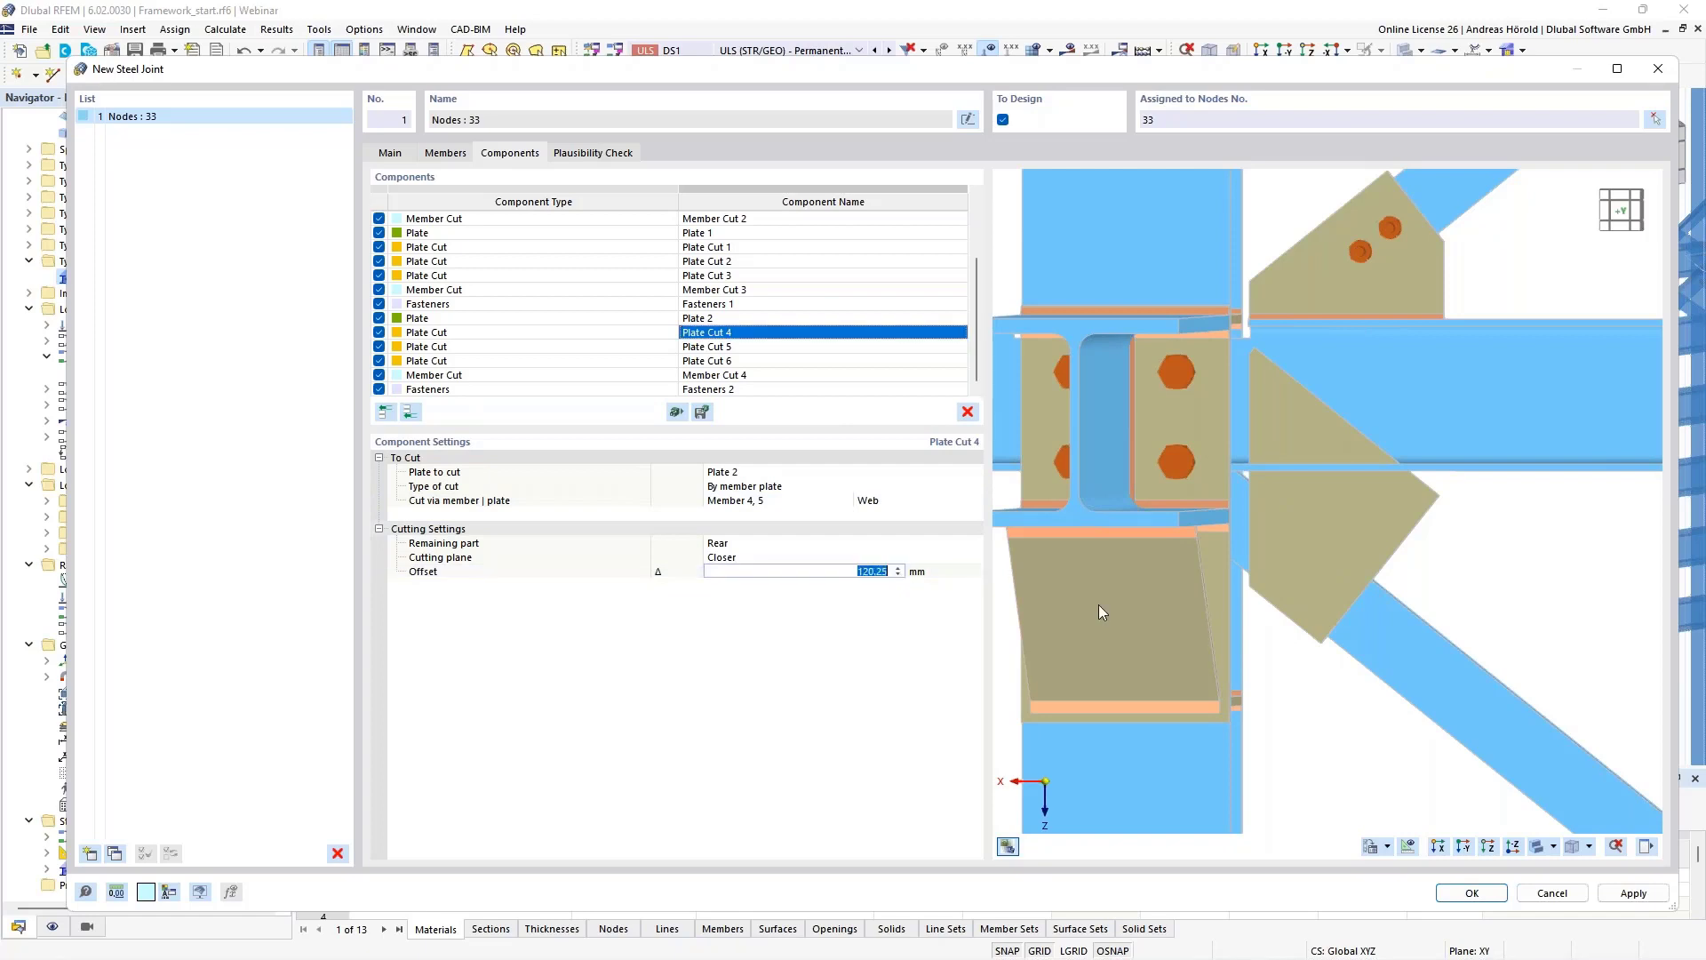
text(45)
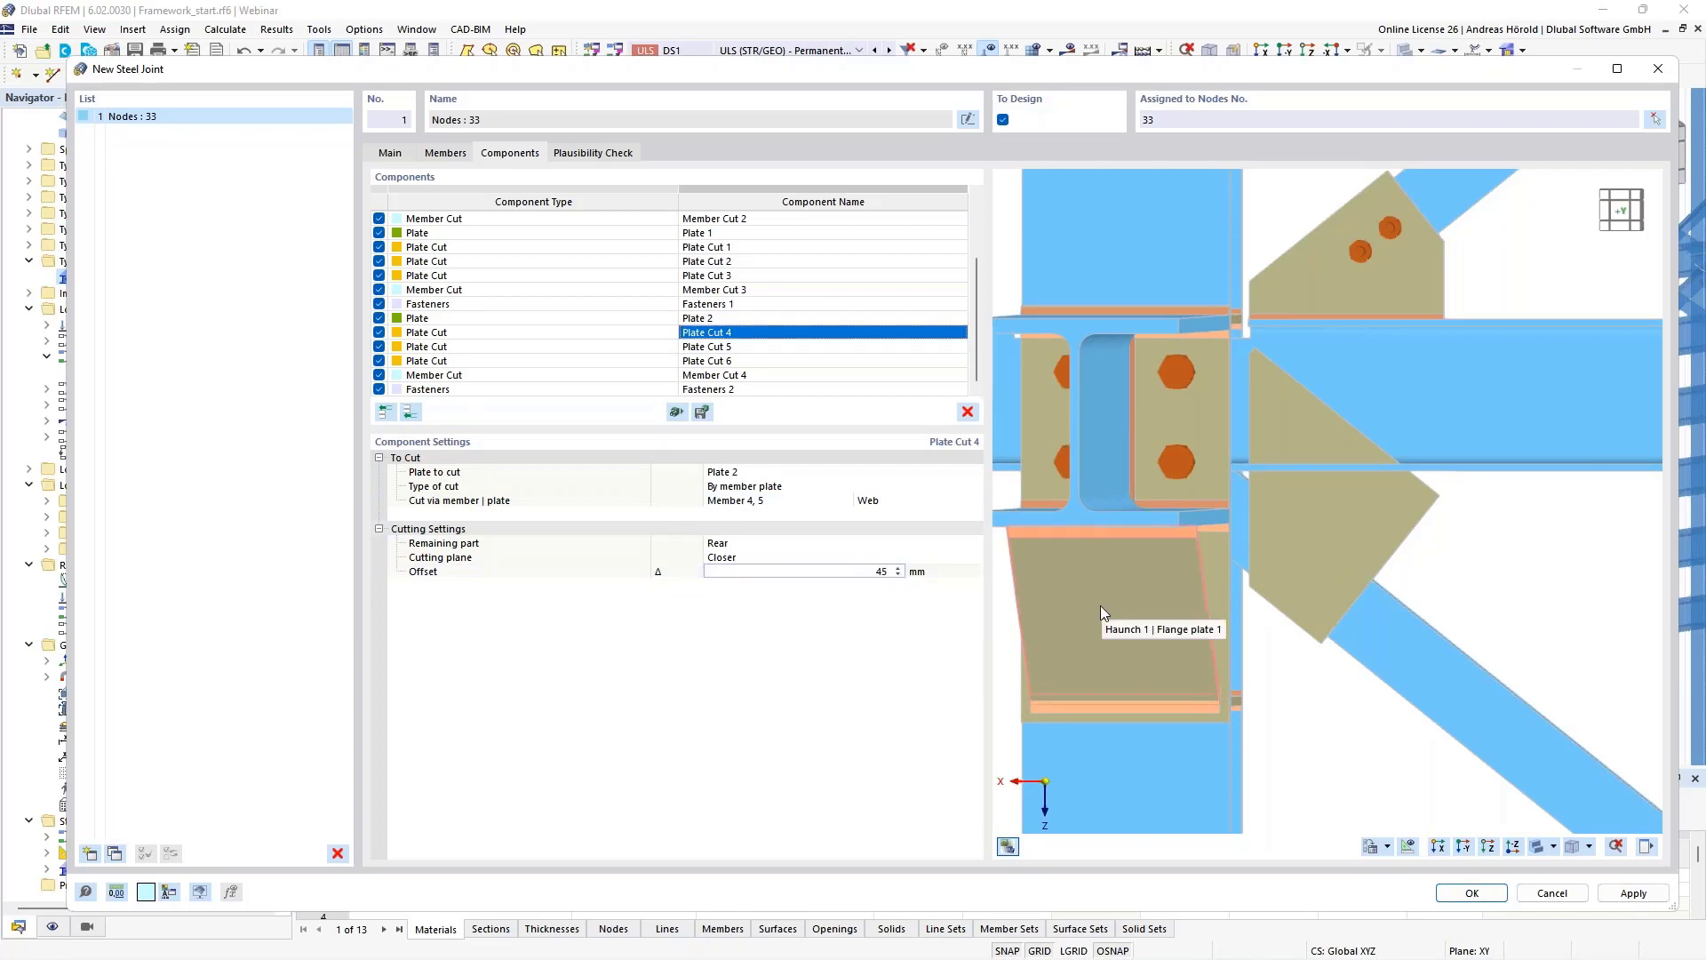
key(Return)
Set the offset of Plate Cut 5 on Plate 2 to -265 mm.
ctrl+middle_drag(1335, 642, 1240, 633)
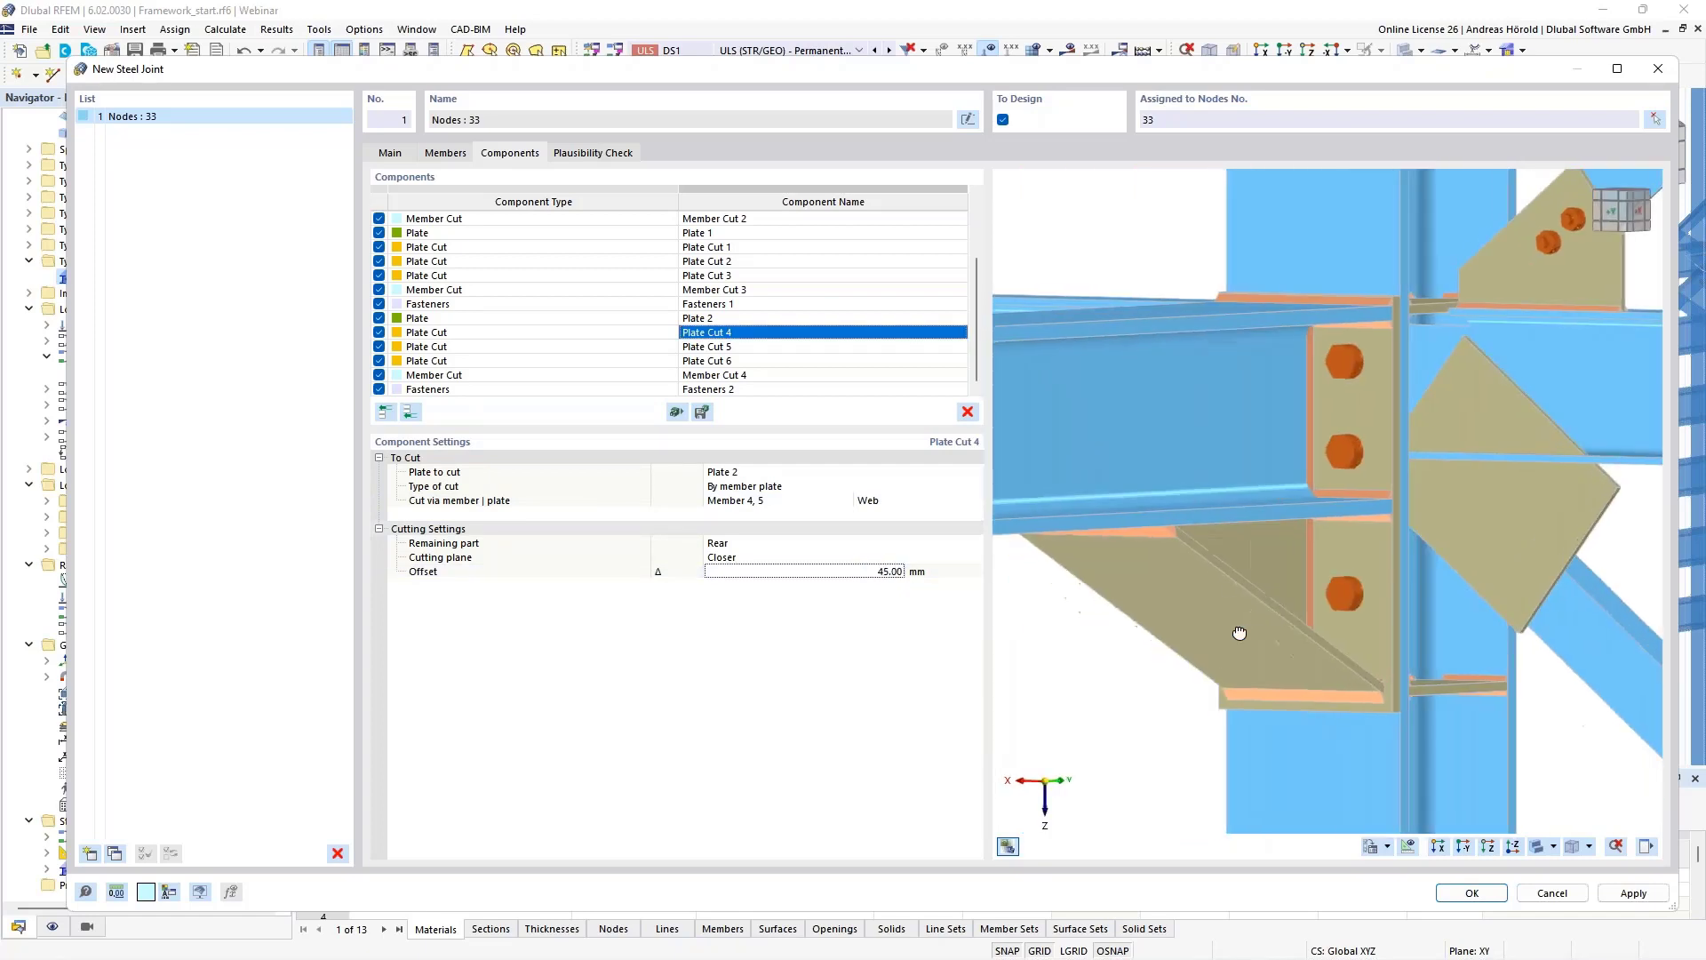
scroll(1438, 456, up, 5)
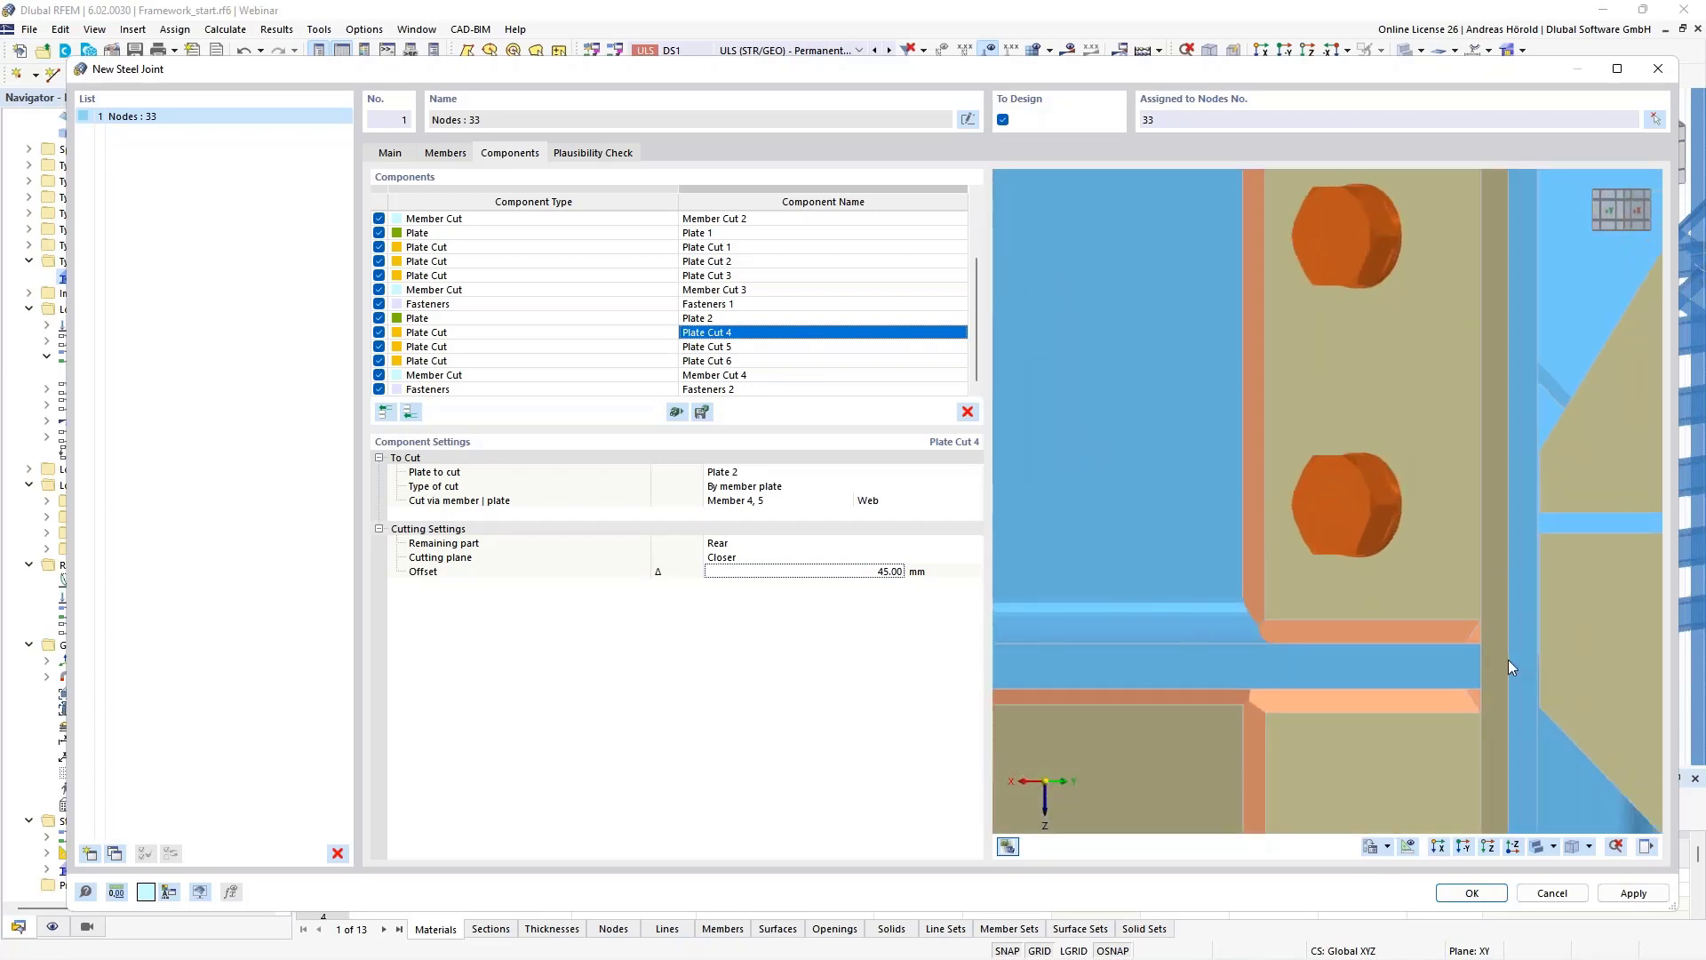
ctrl+middle_drag(1508, 660, 1345, 454)
scroll(1278, 557, down, 3)
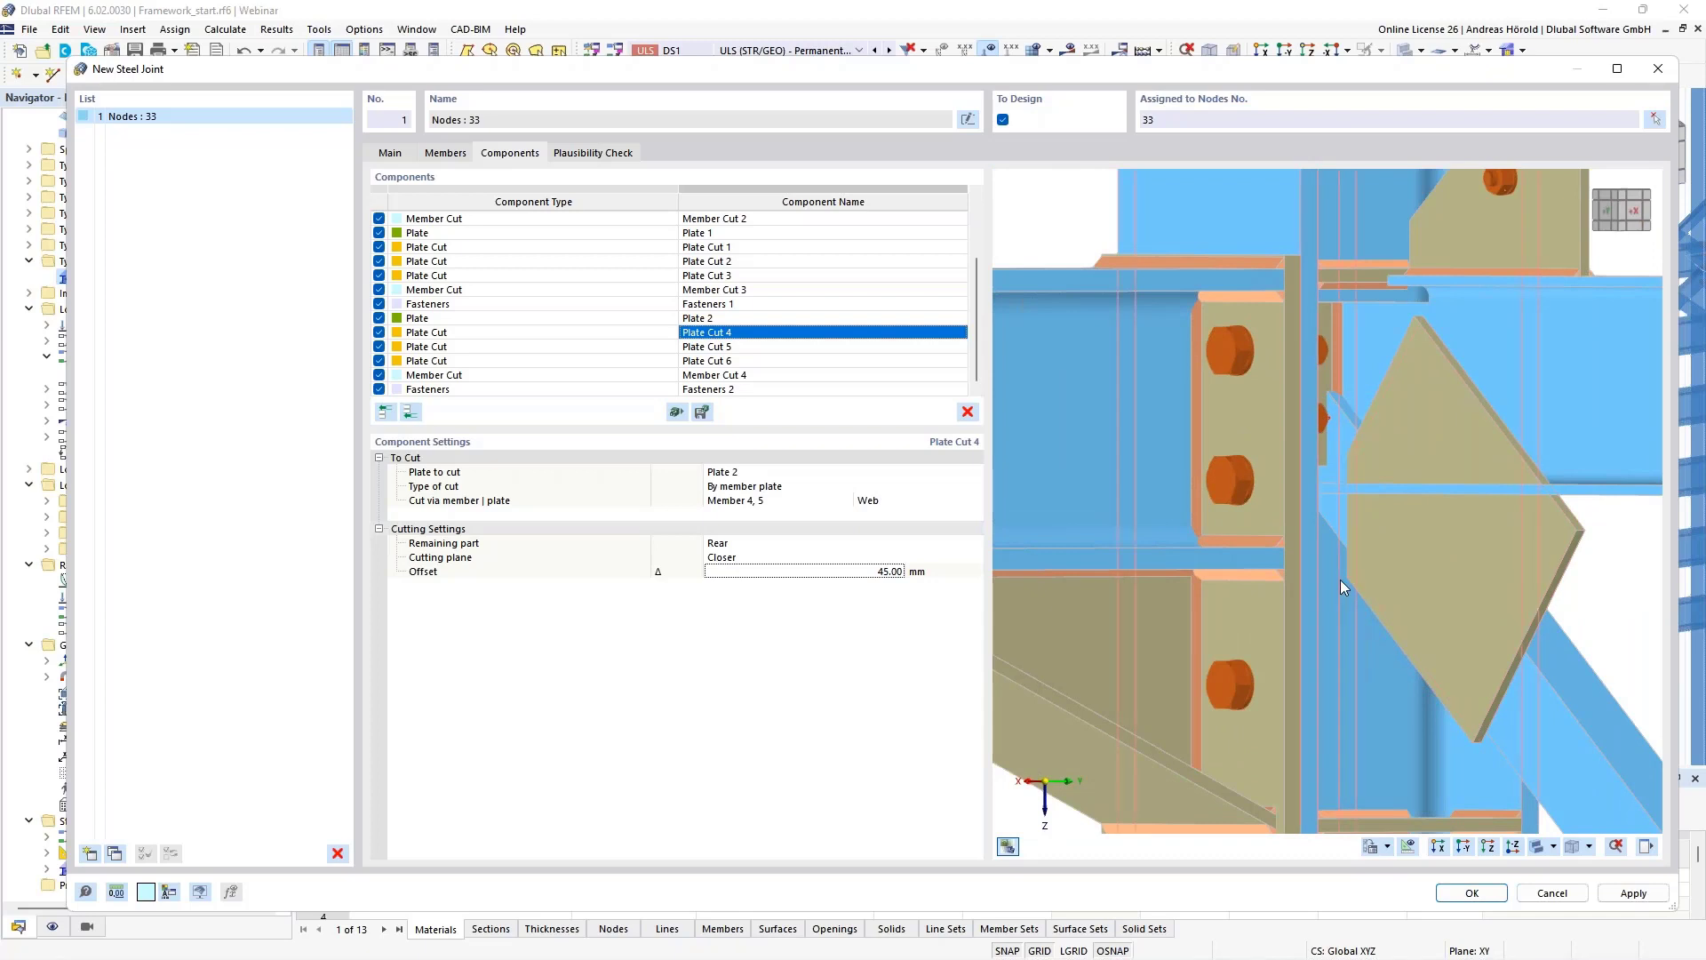
scroll(1341, 579, down, 2)
ctrl+middle_drag(1293, 608, 1398, 623)
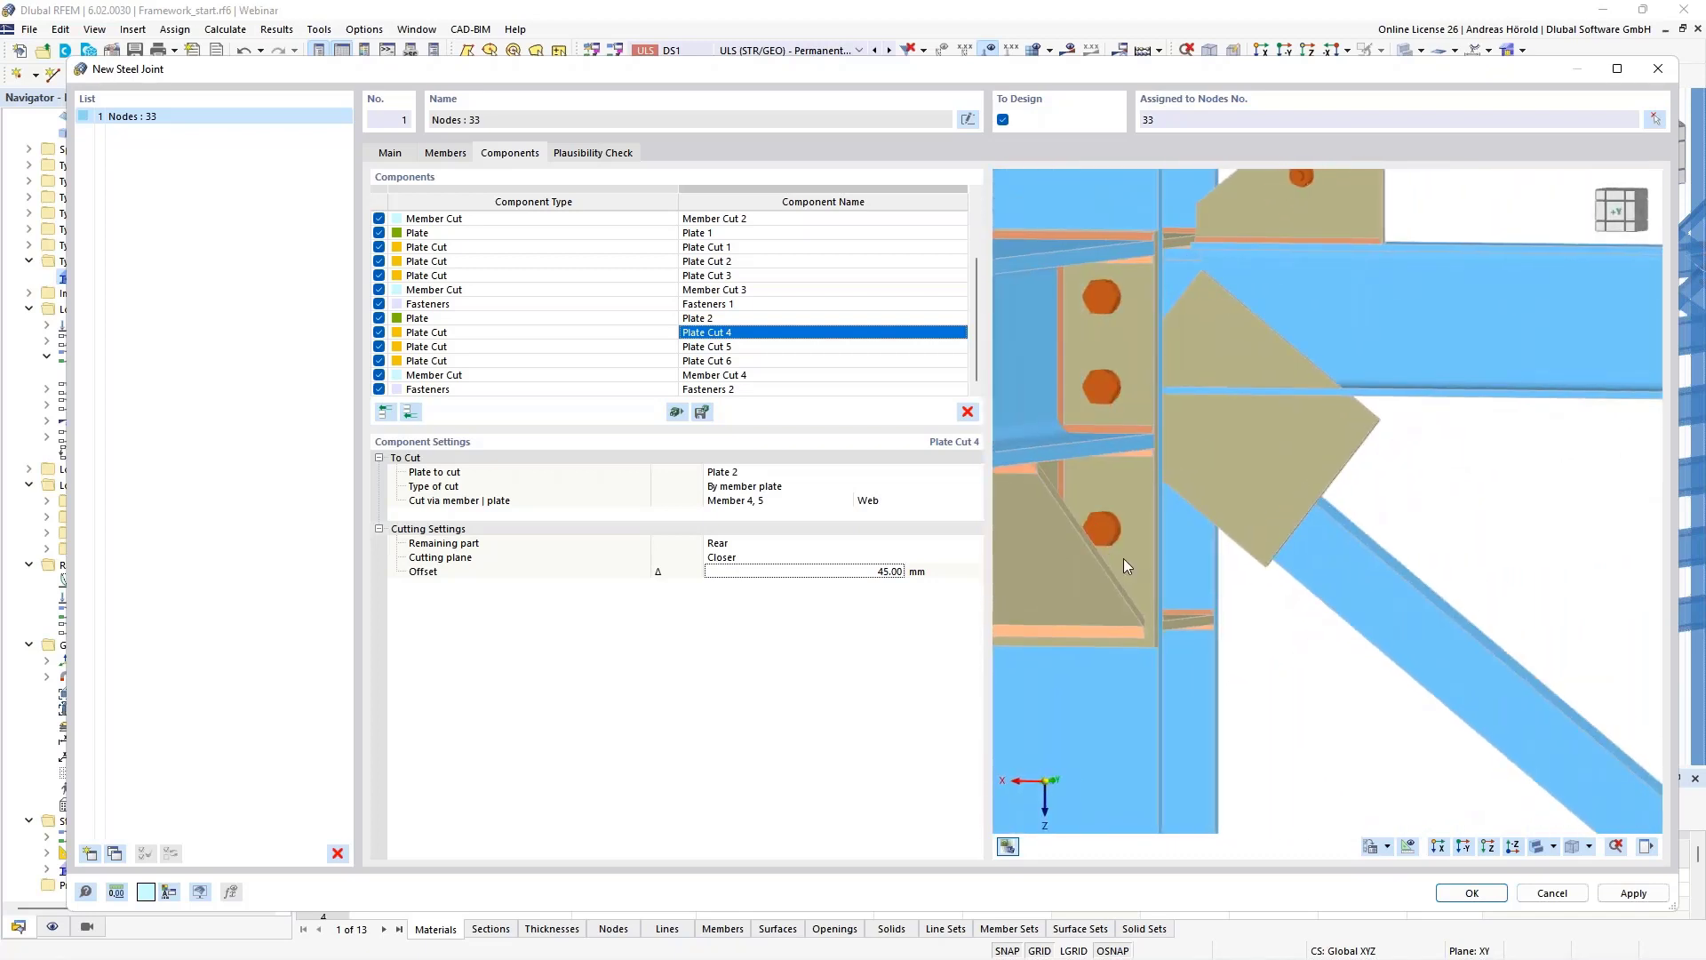
click(802, 346)
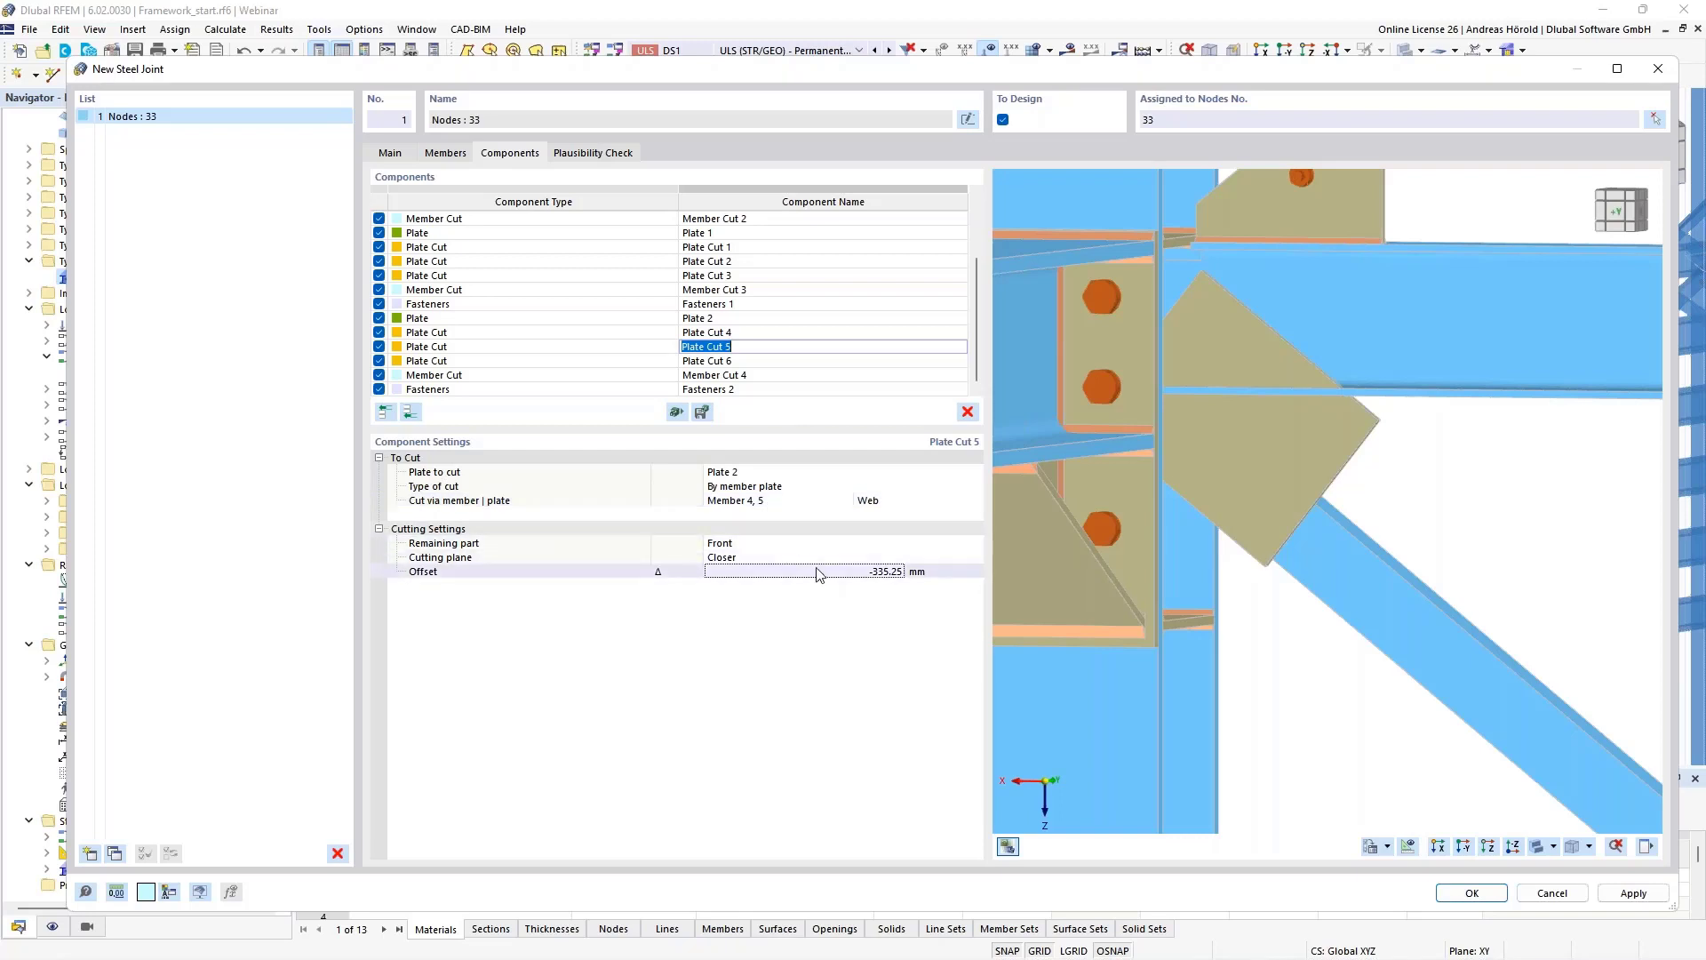
click(887, 573)
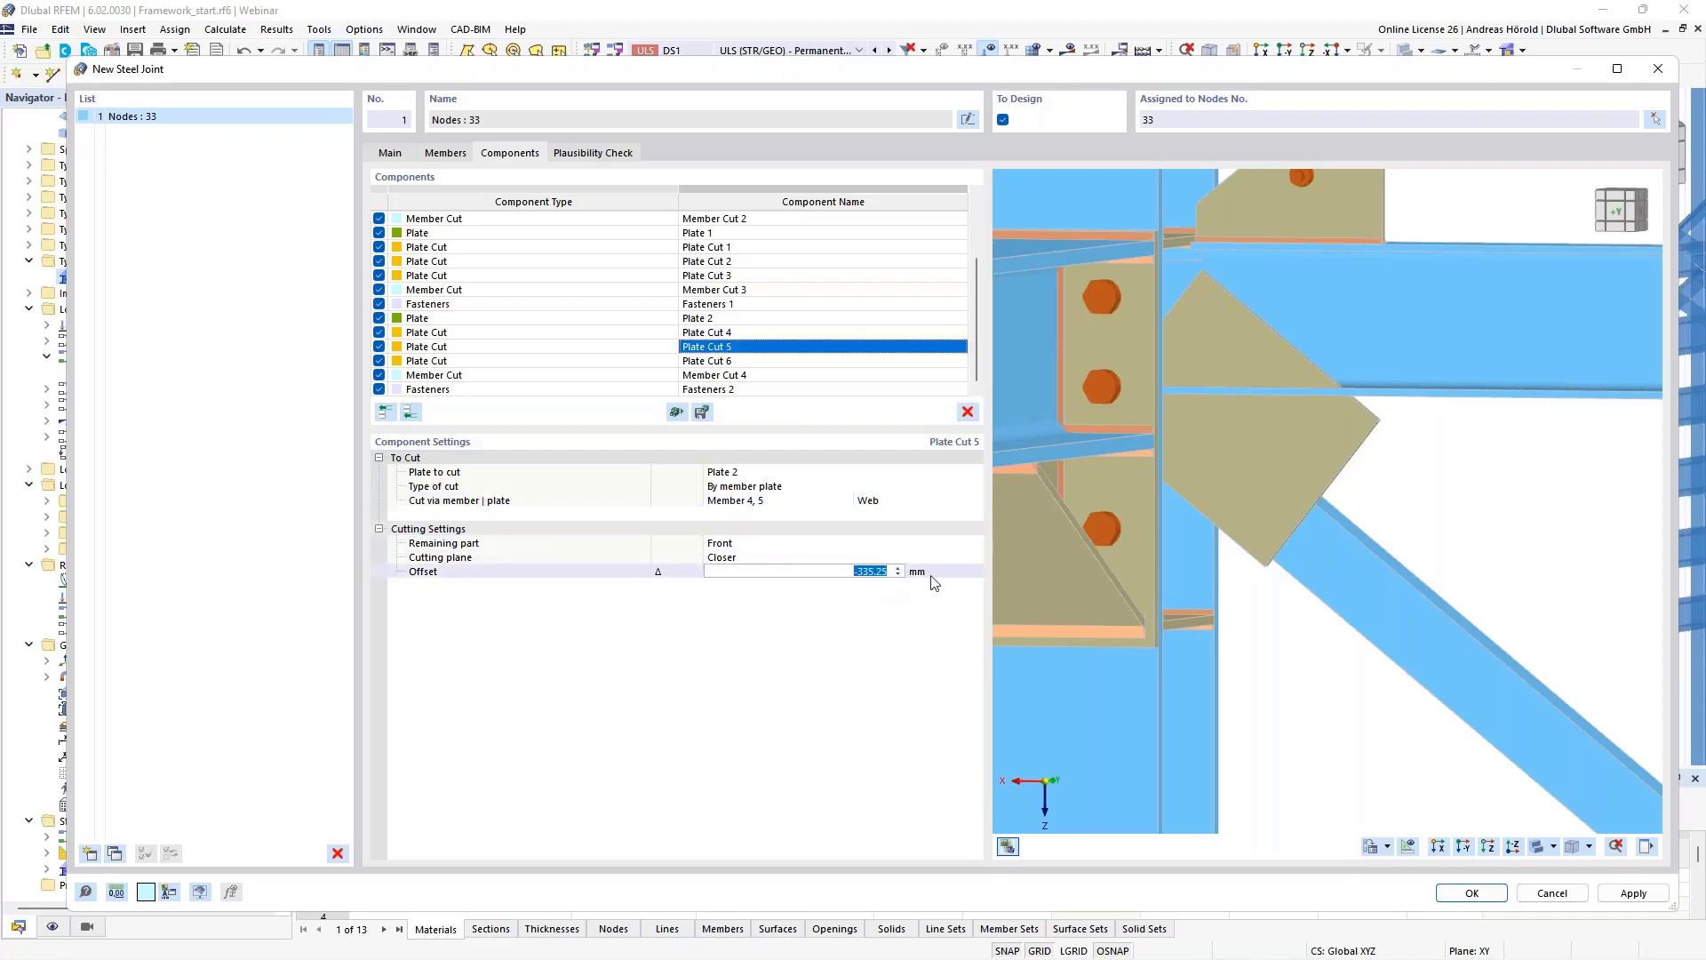
text(-265)
key(Return)
middle_drag(1260, 647, 1311, 631)
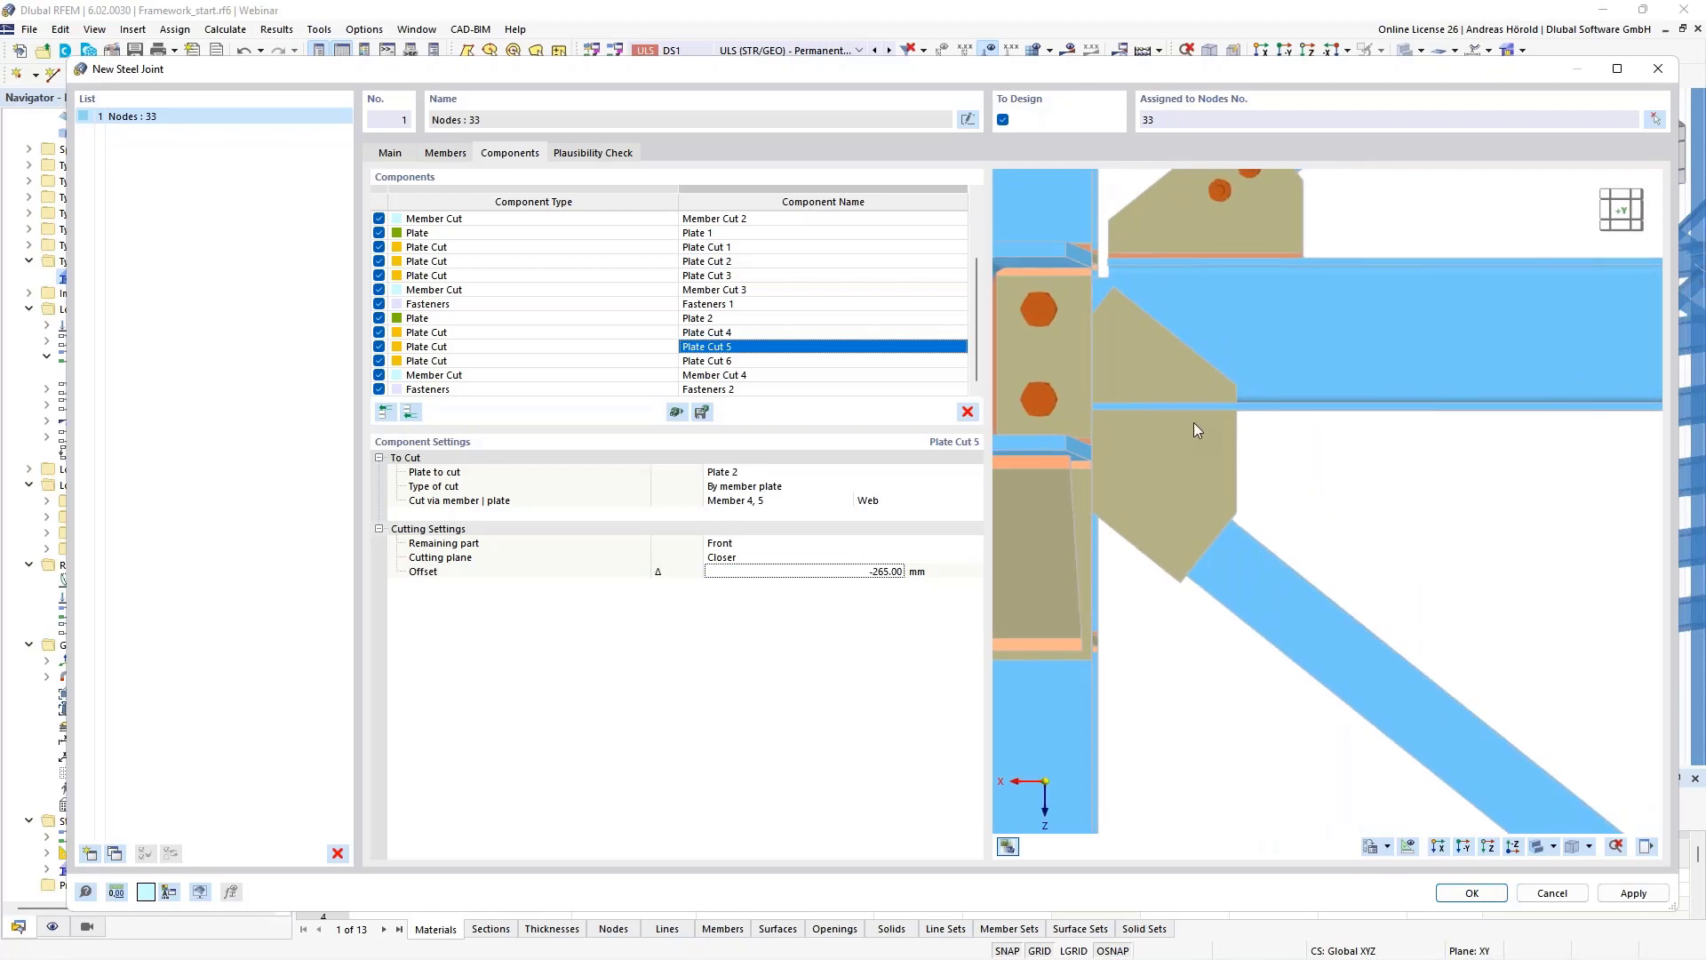
Change Plate Cut 6 to cut Plate 2 via Flange 2 of Member 1, with Front as the remaining part.
click(774, 359)
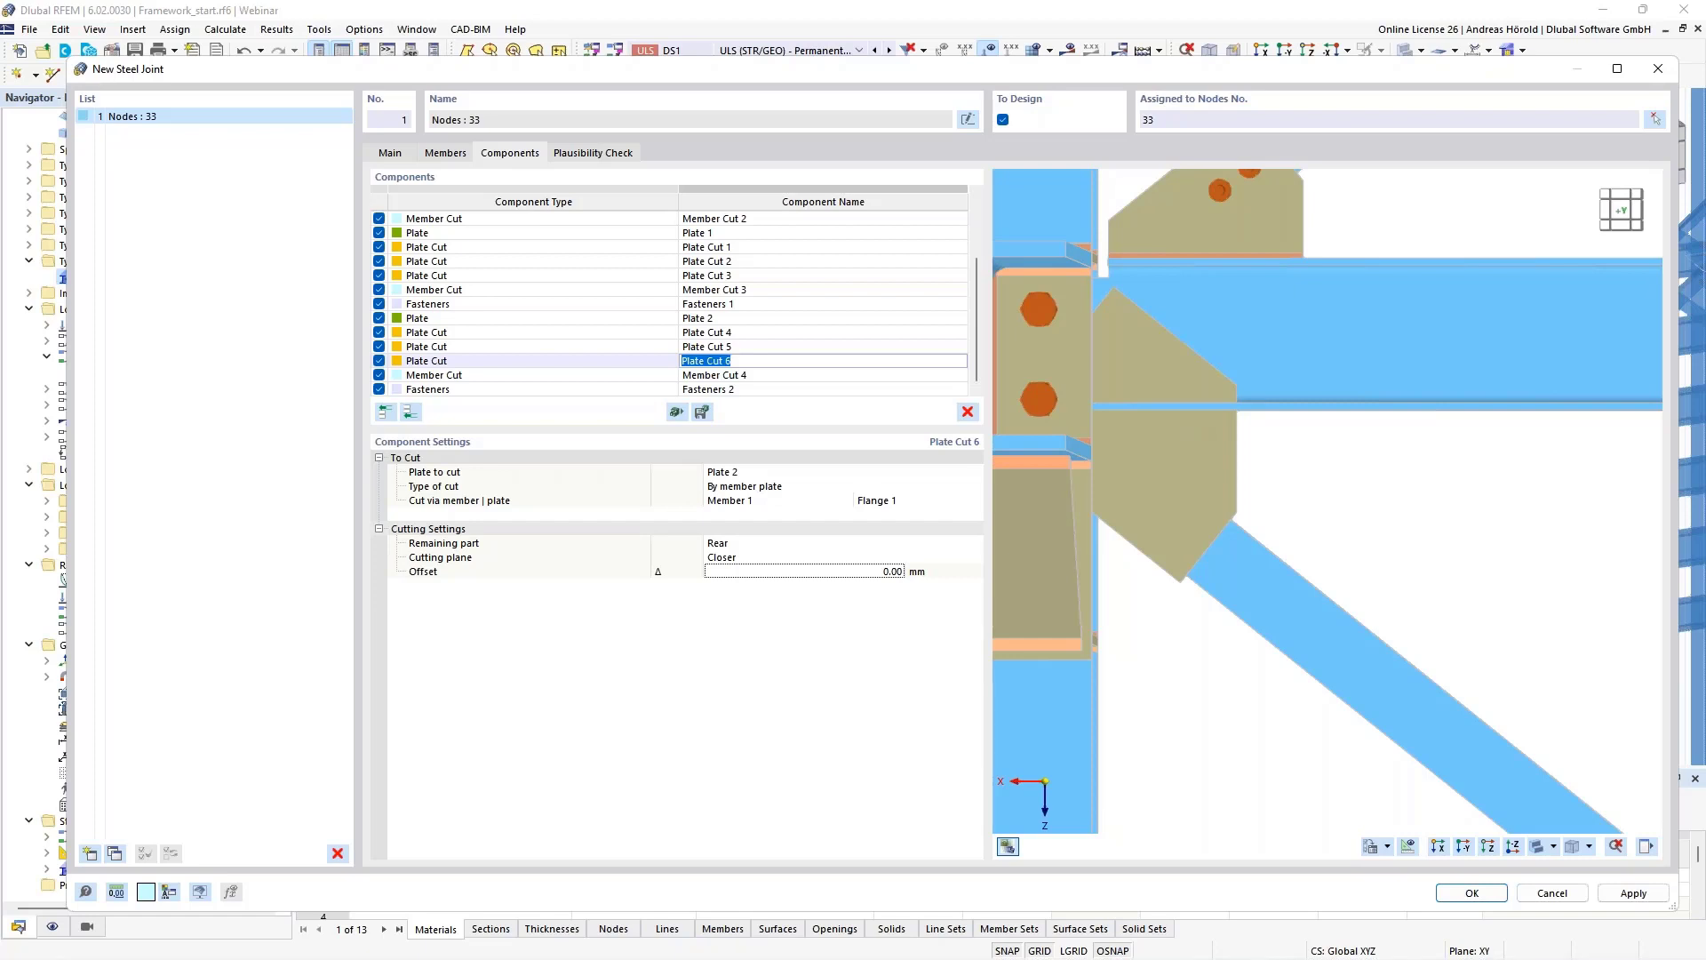
click(889, 502)
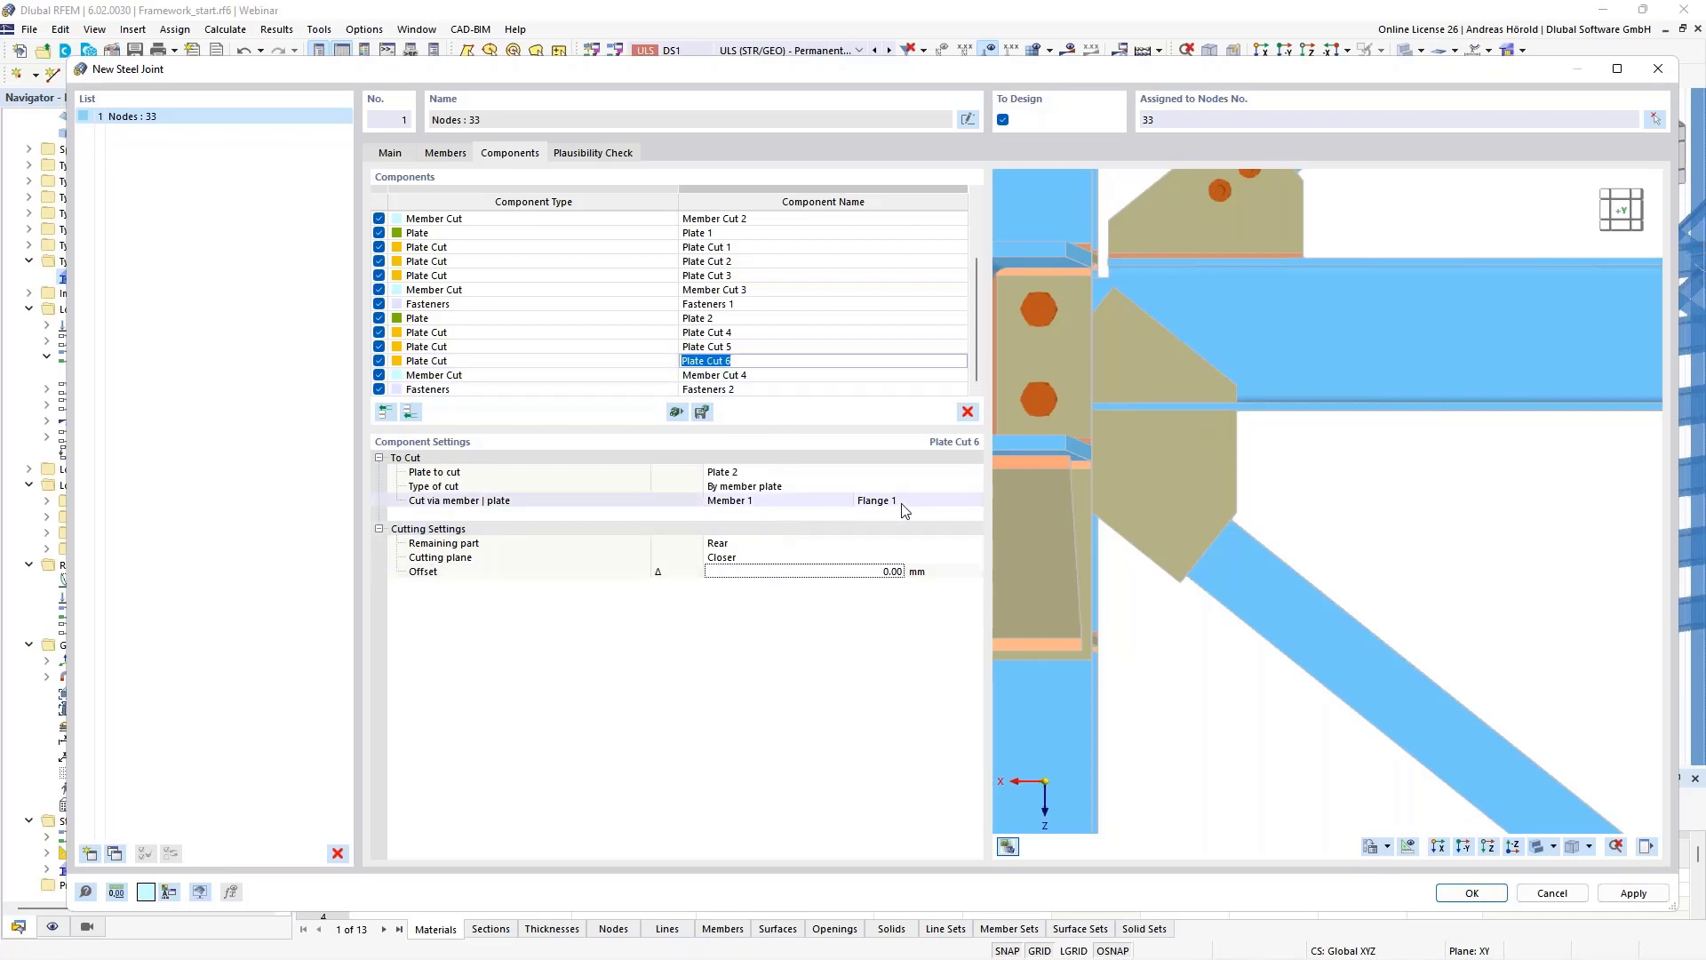
click(894, 508)
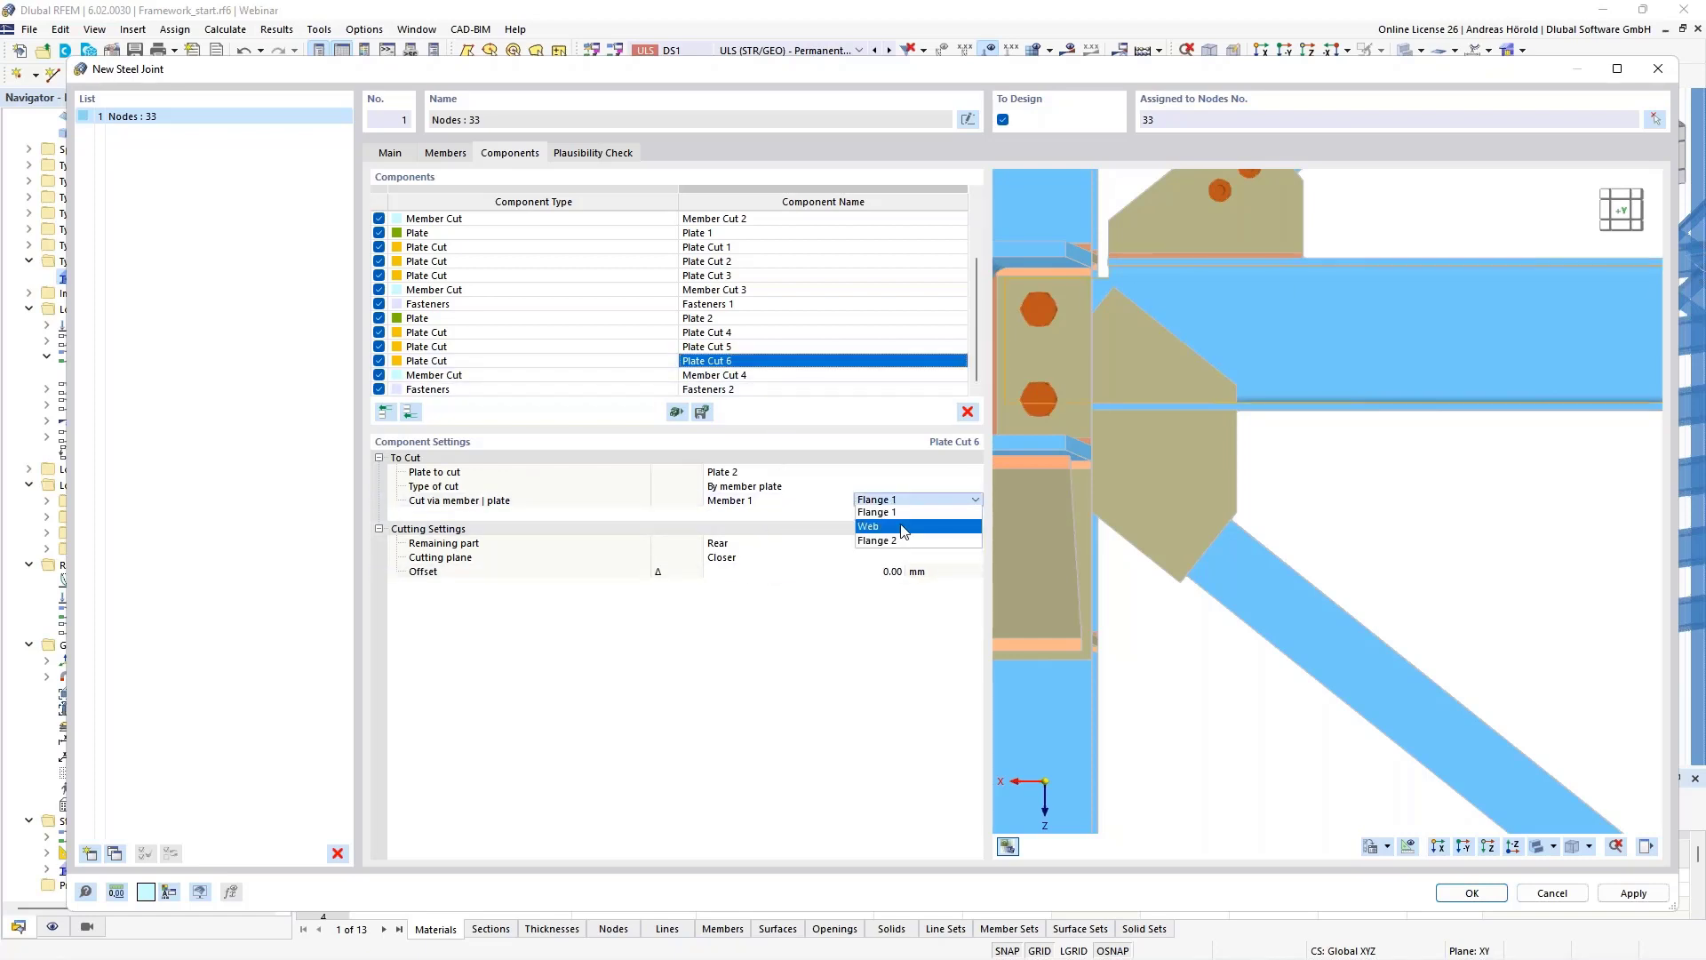
click(905, 543)
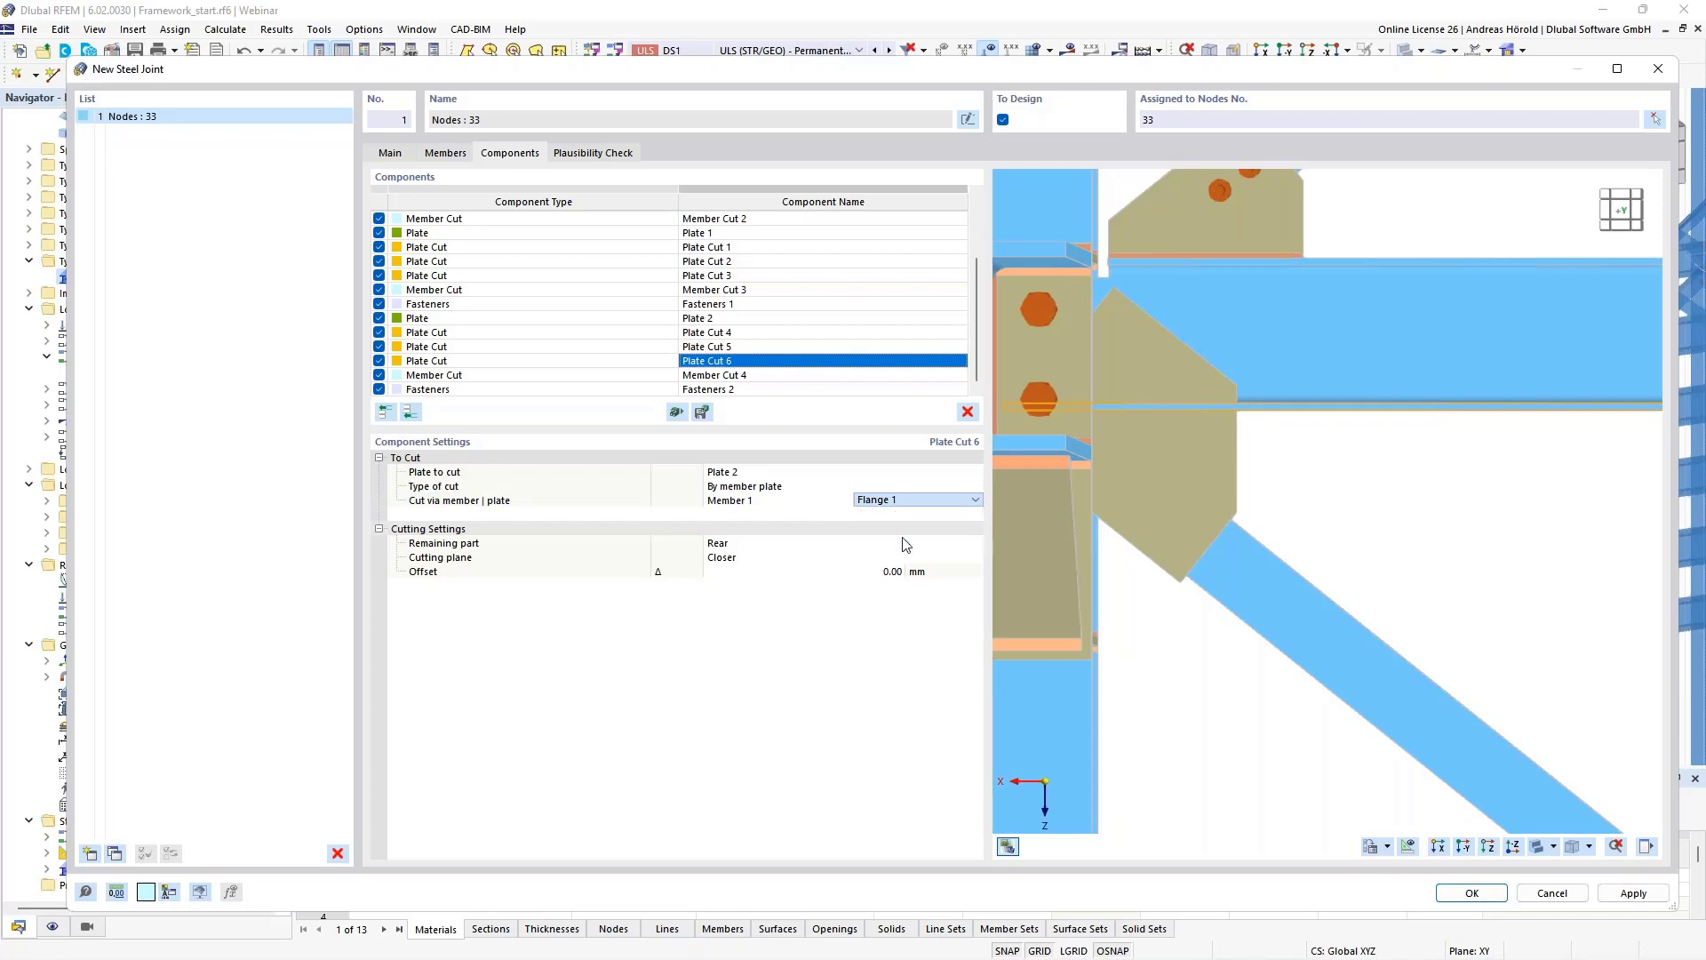
click(757, 550)
click(757, 549)
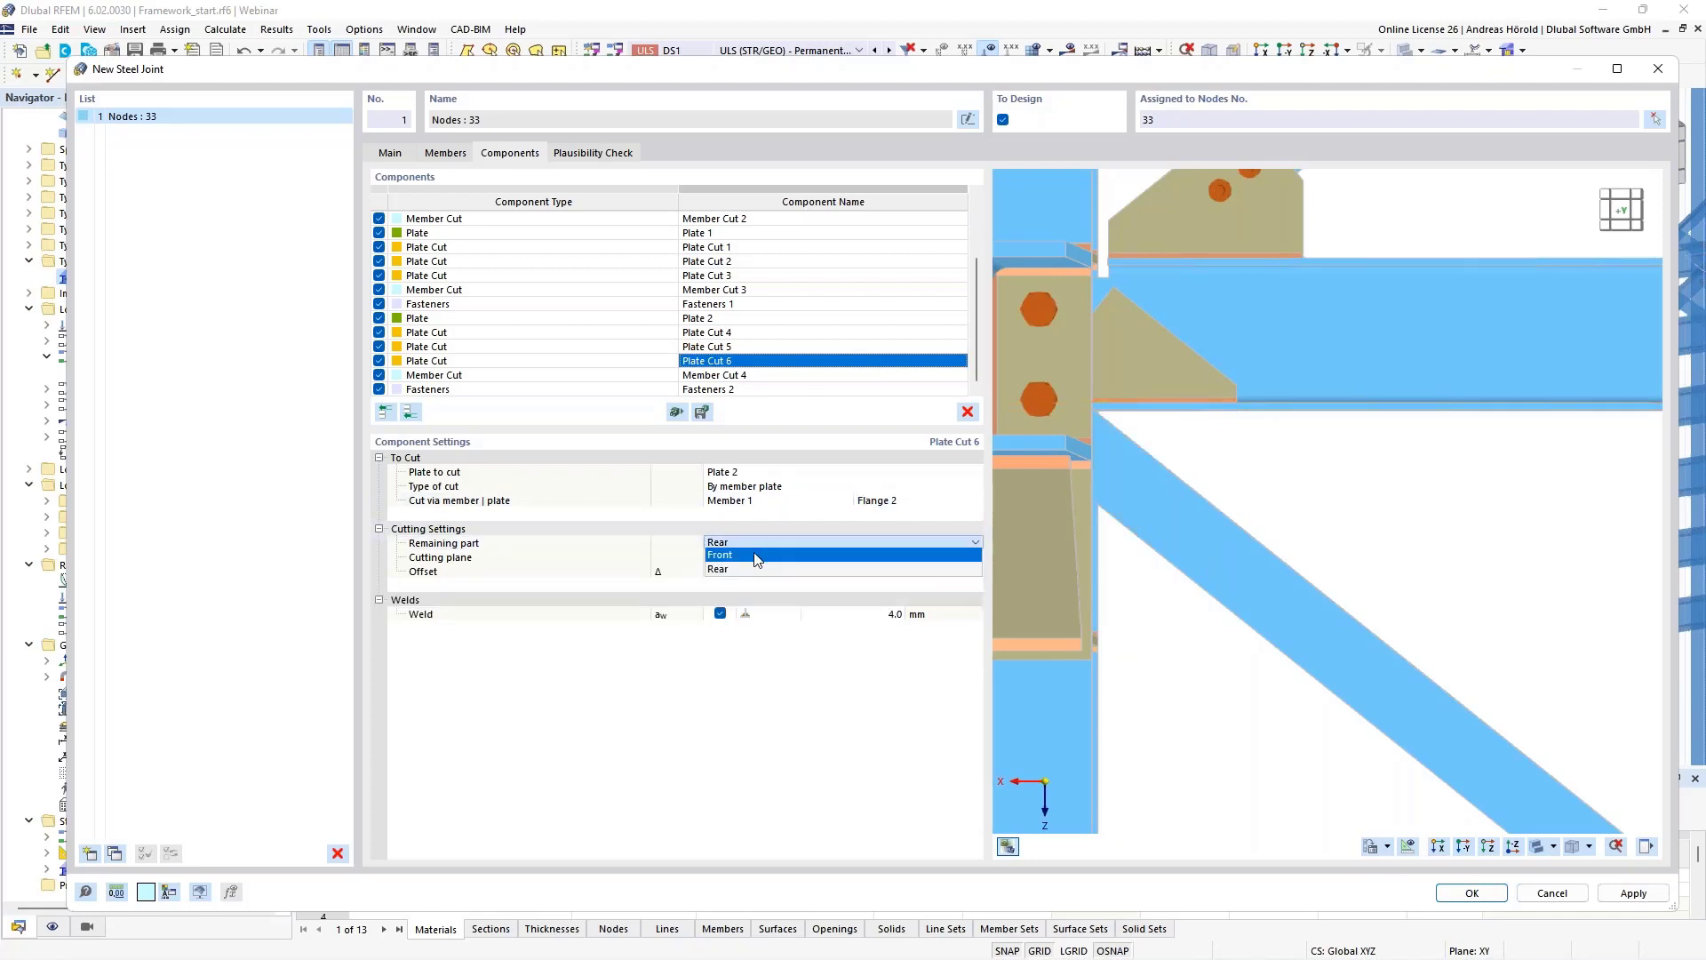
click(757, 569)
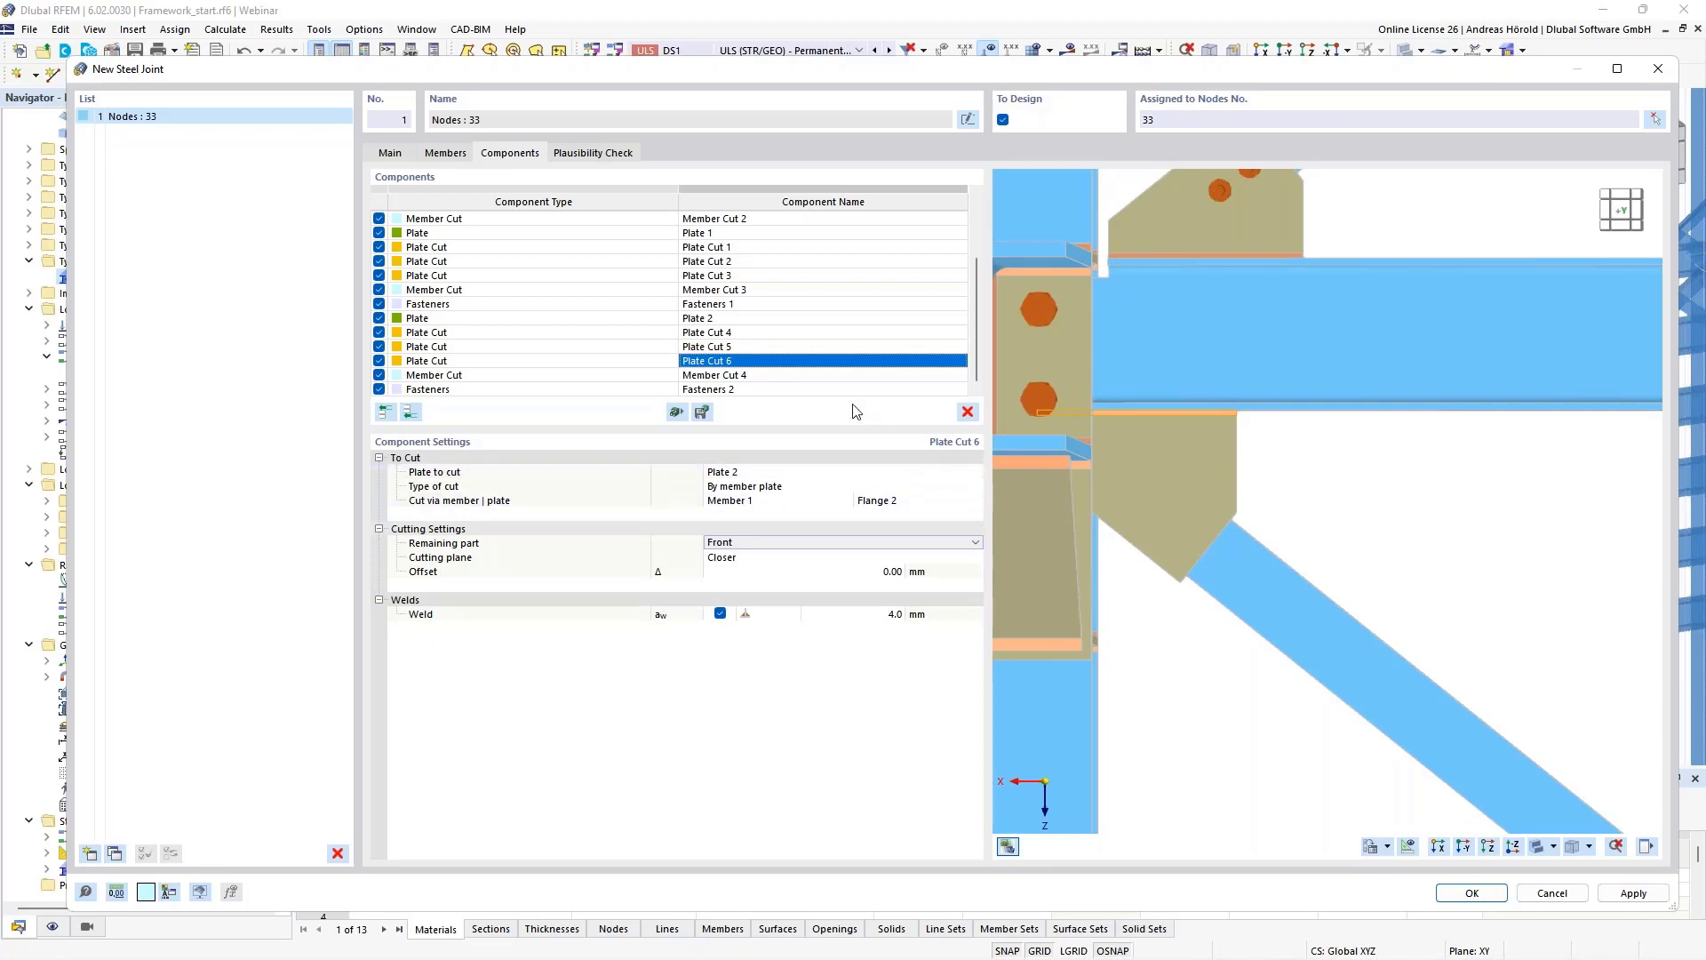
Change the member to cut in Member Cut 4 to Member 2.
click(826, 374)
ctrl+middle_drag(1451, 580, 1187, 597)
ctrl+middle_drag(1487, 634, 1237, 633)
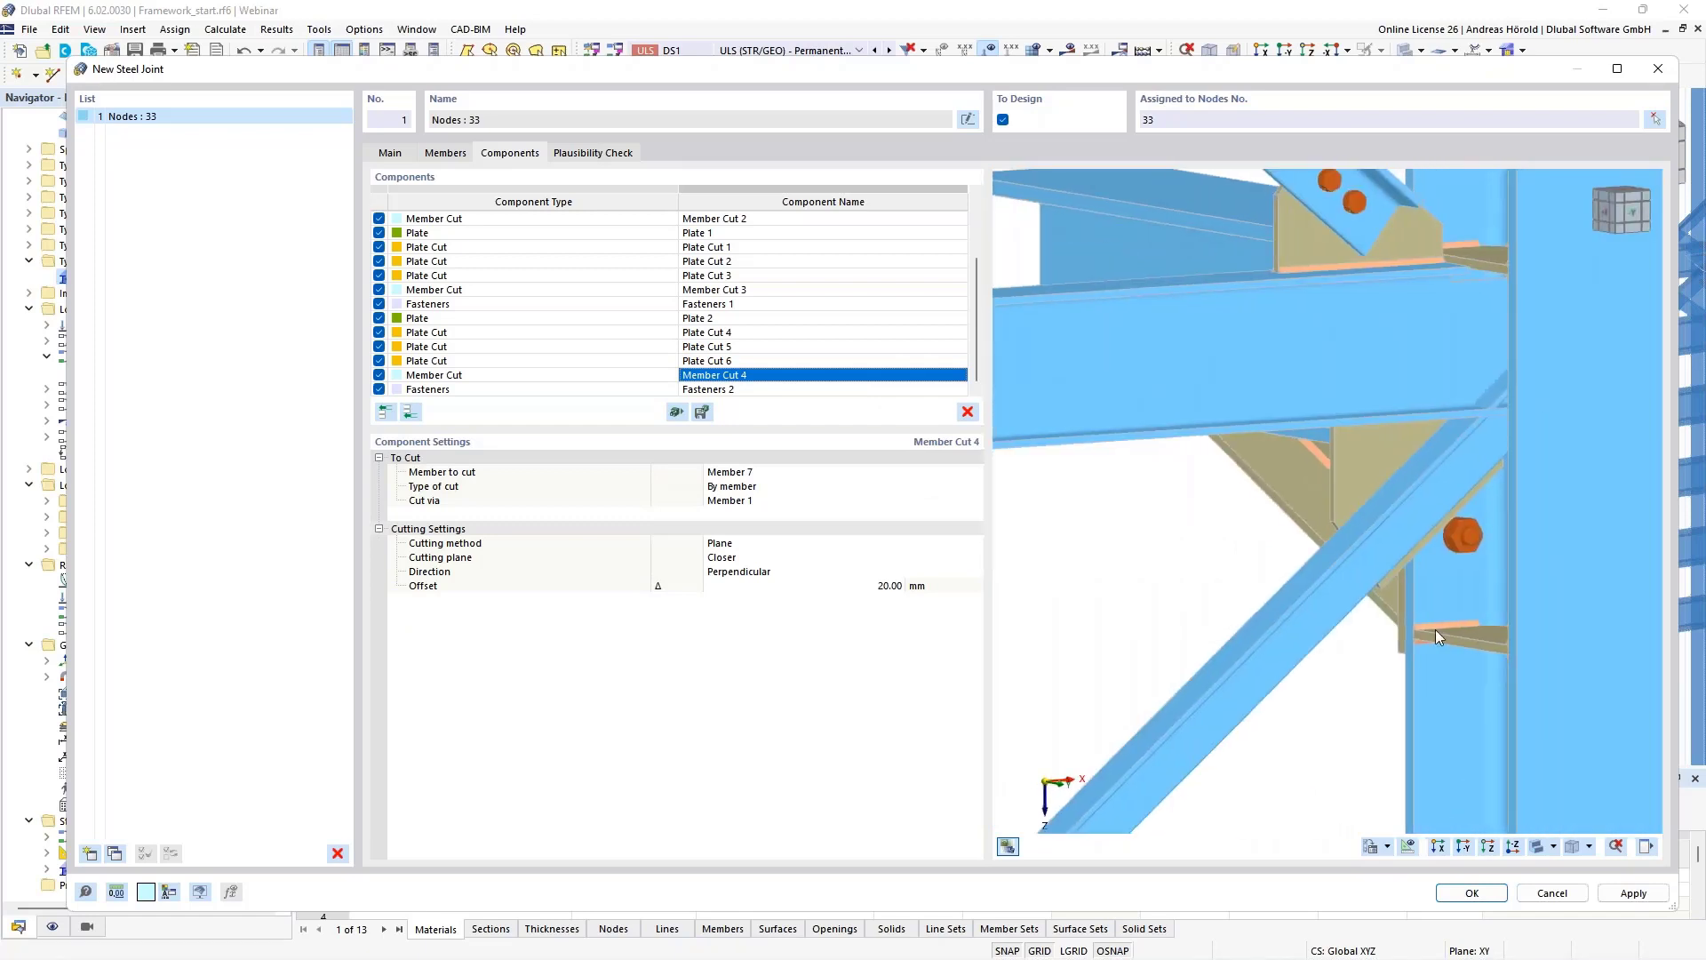
ctrl+middle_drag(1436, 630, 1327, 620)
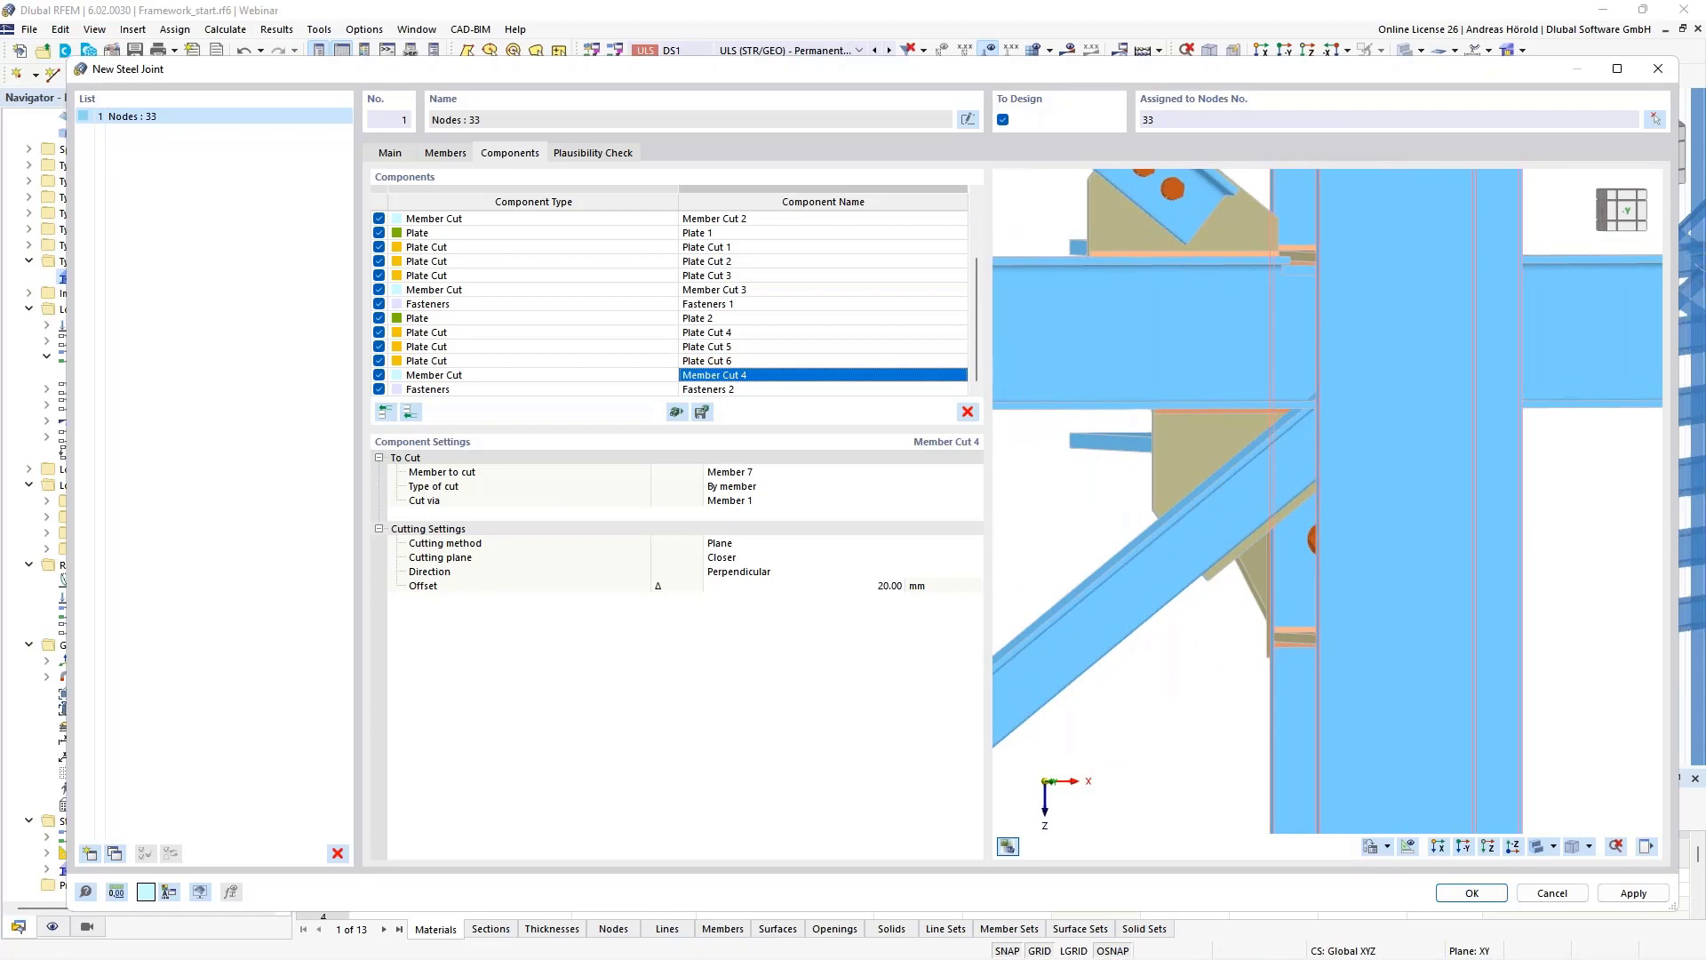
click(773, 472)
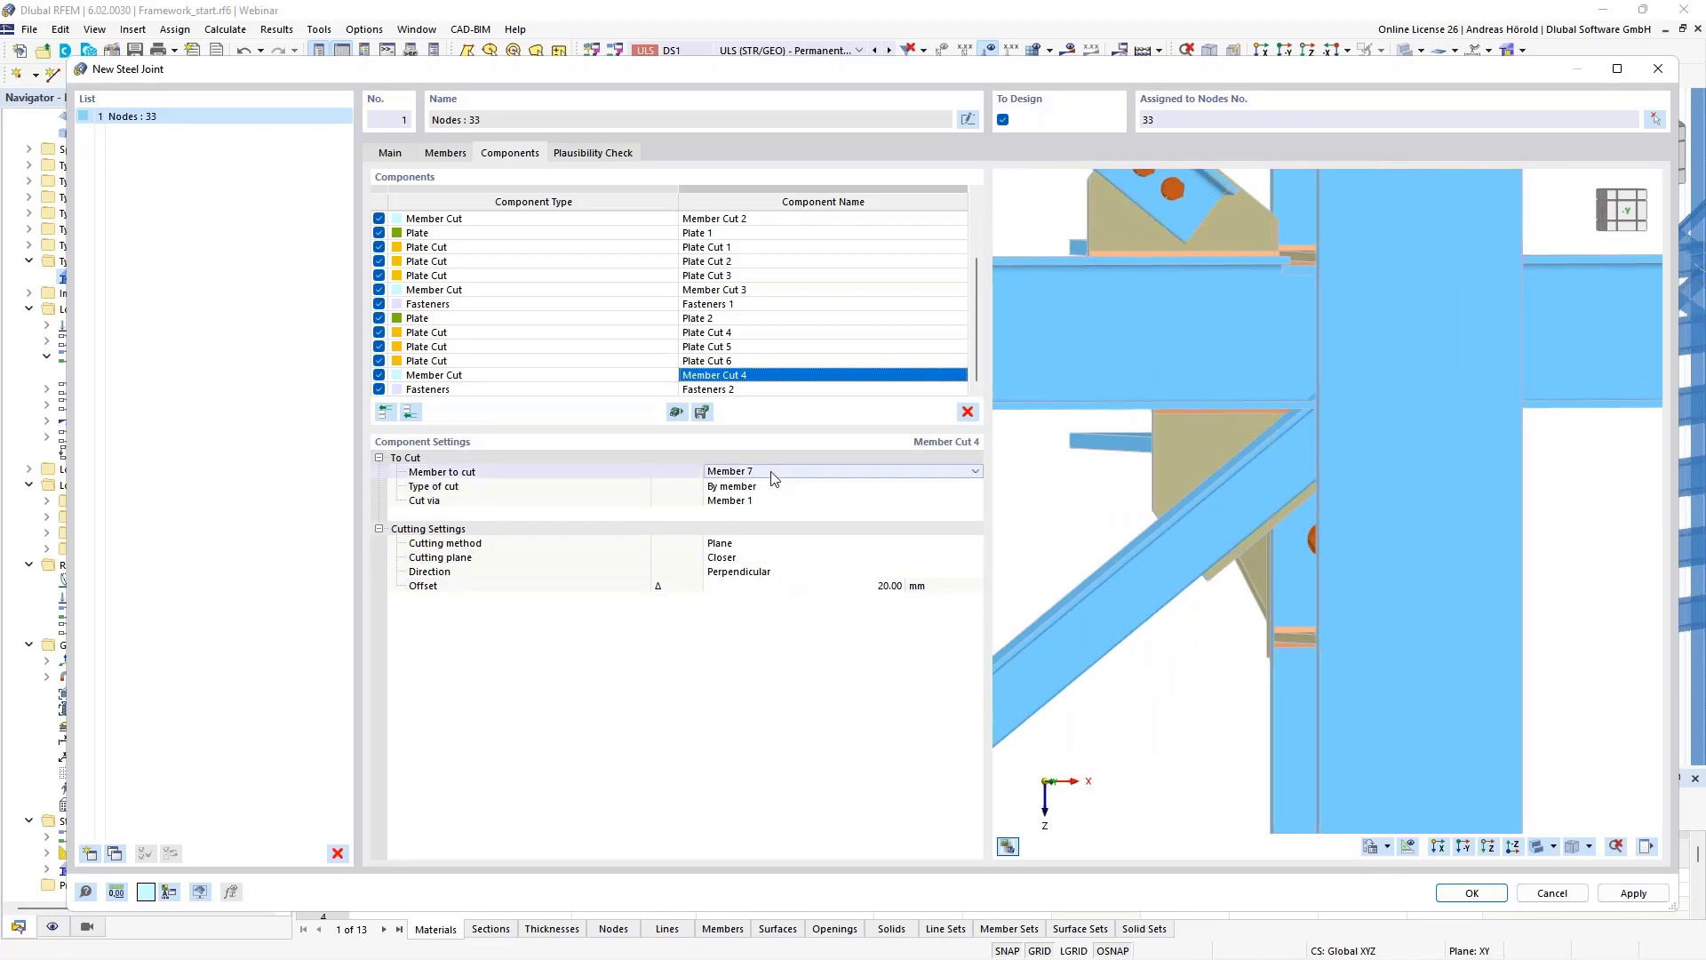
click(764, 498)
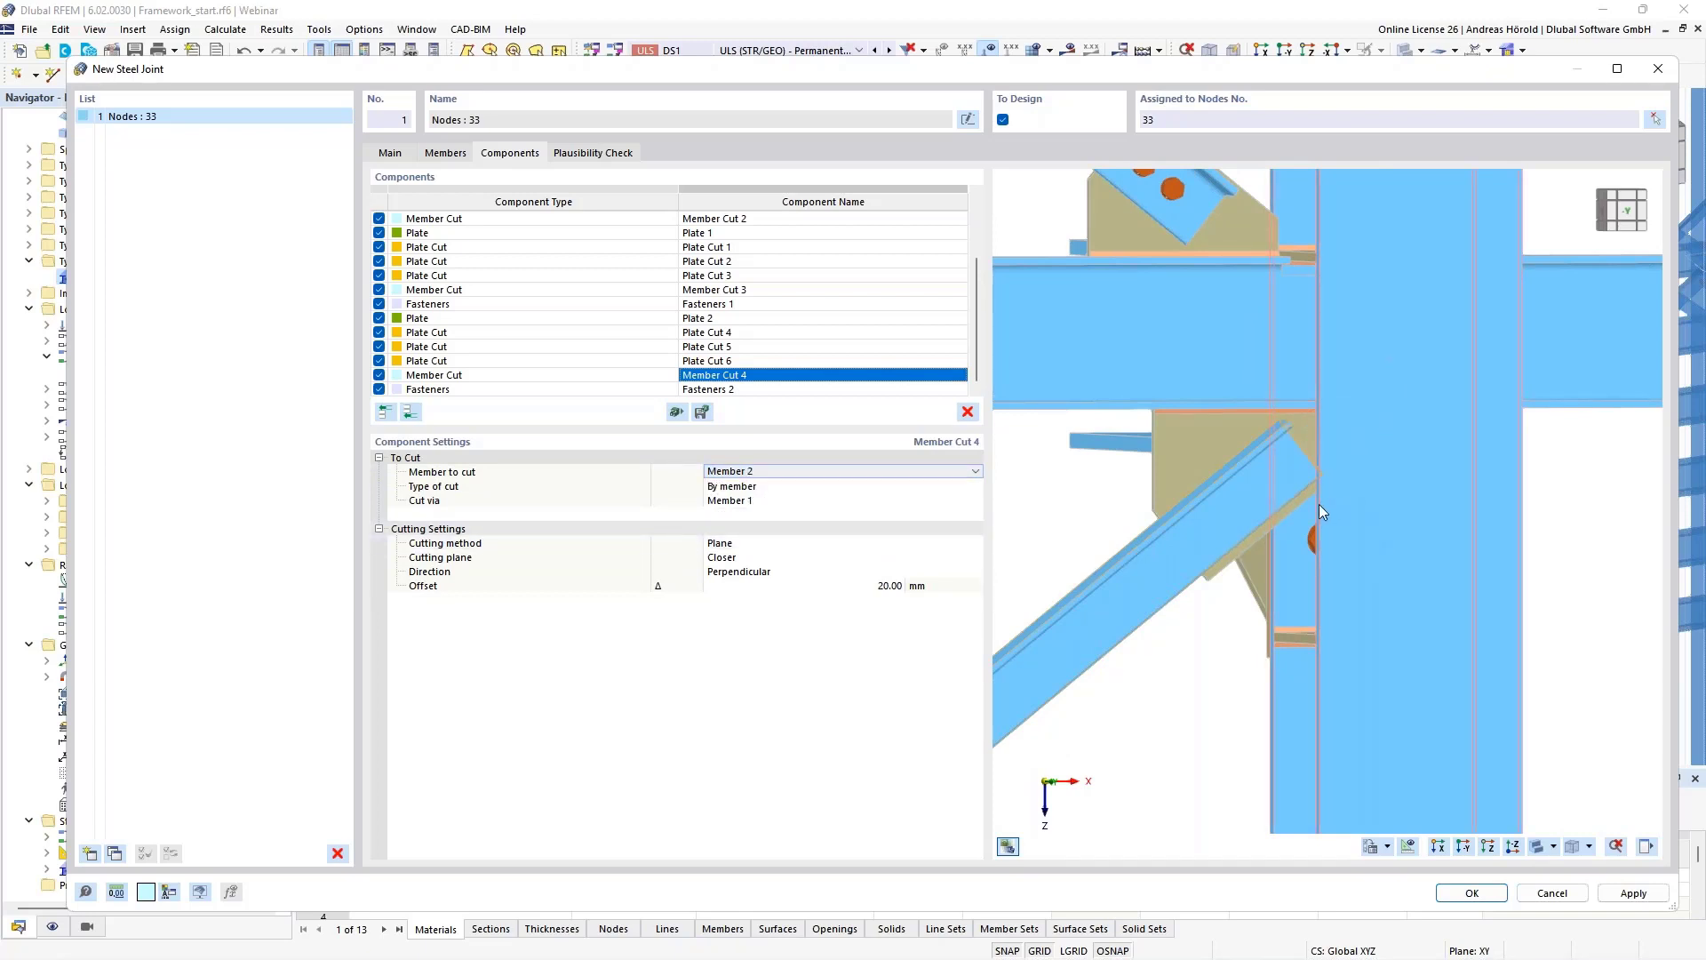
scroll(1266, 498, up, 3)
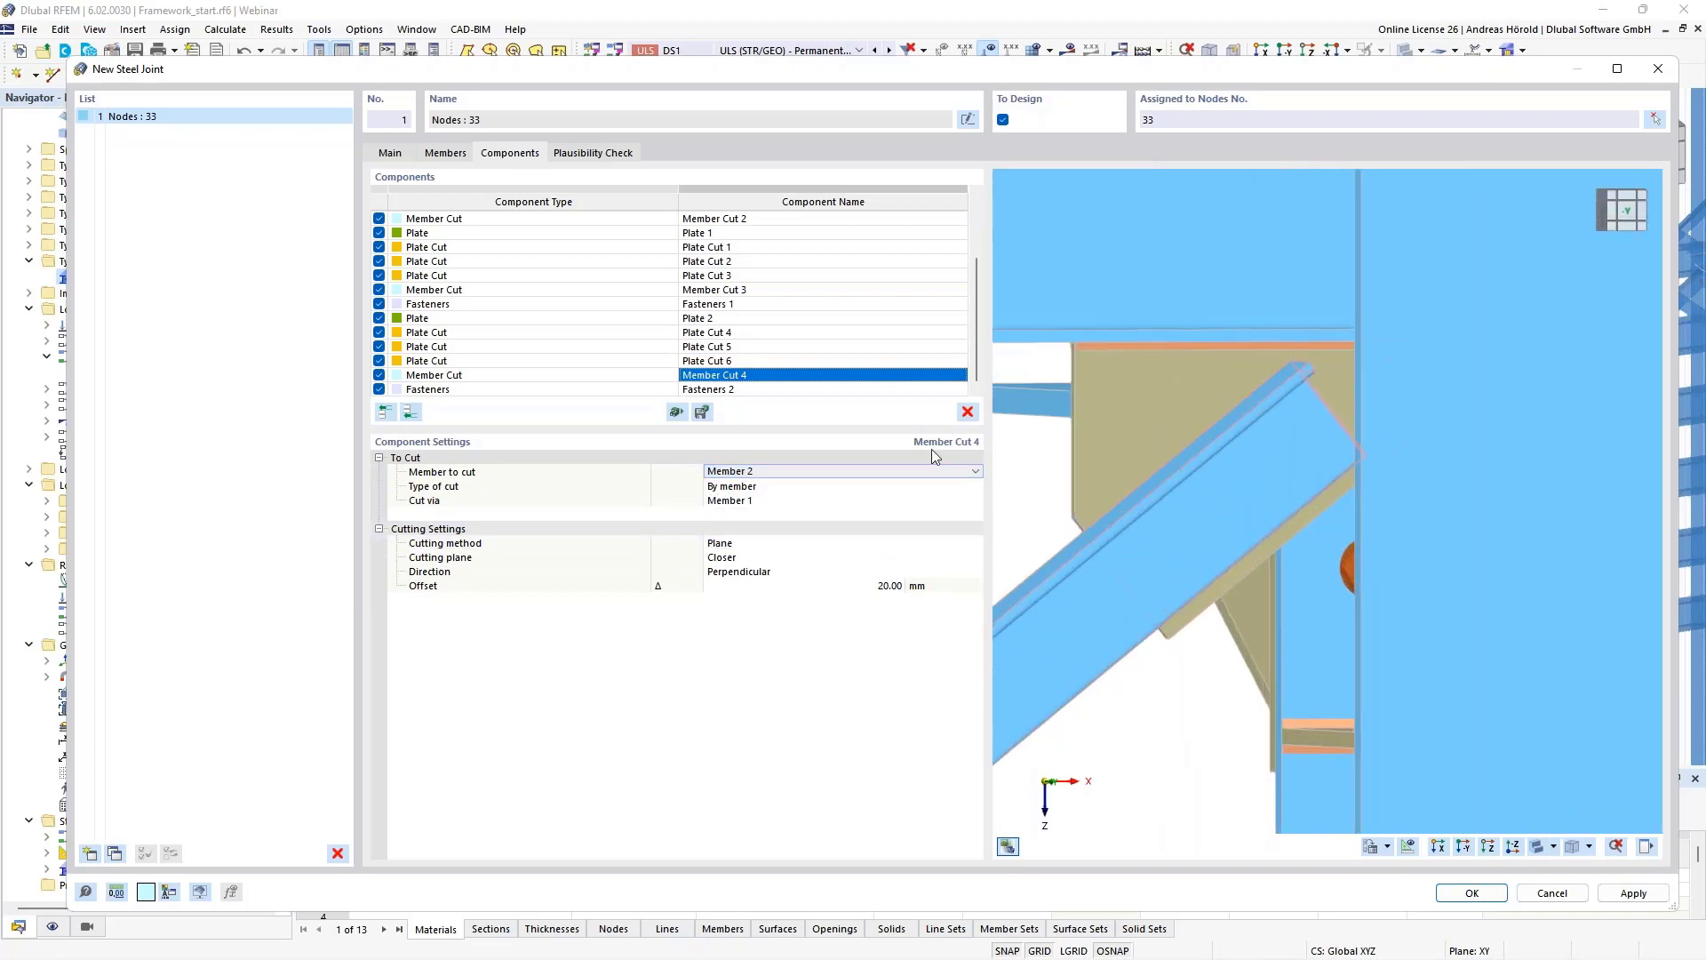
Set the first connected component of Fasteners 2 to the member plate Member 2 | Leg 1.
click(789, 392)
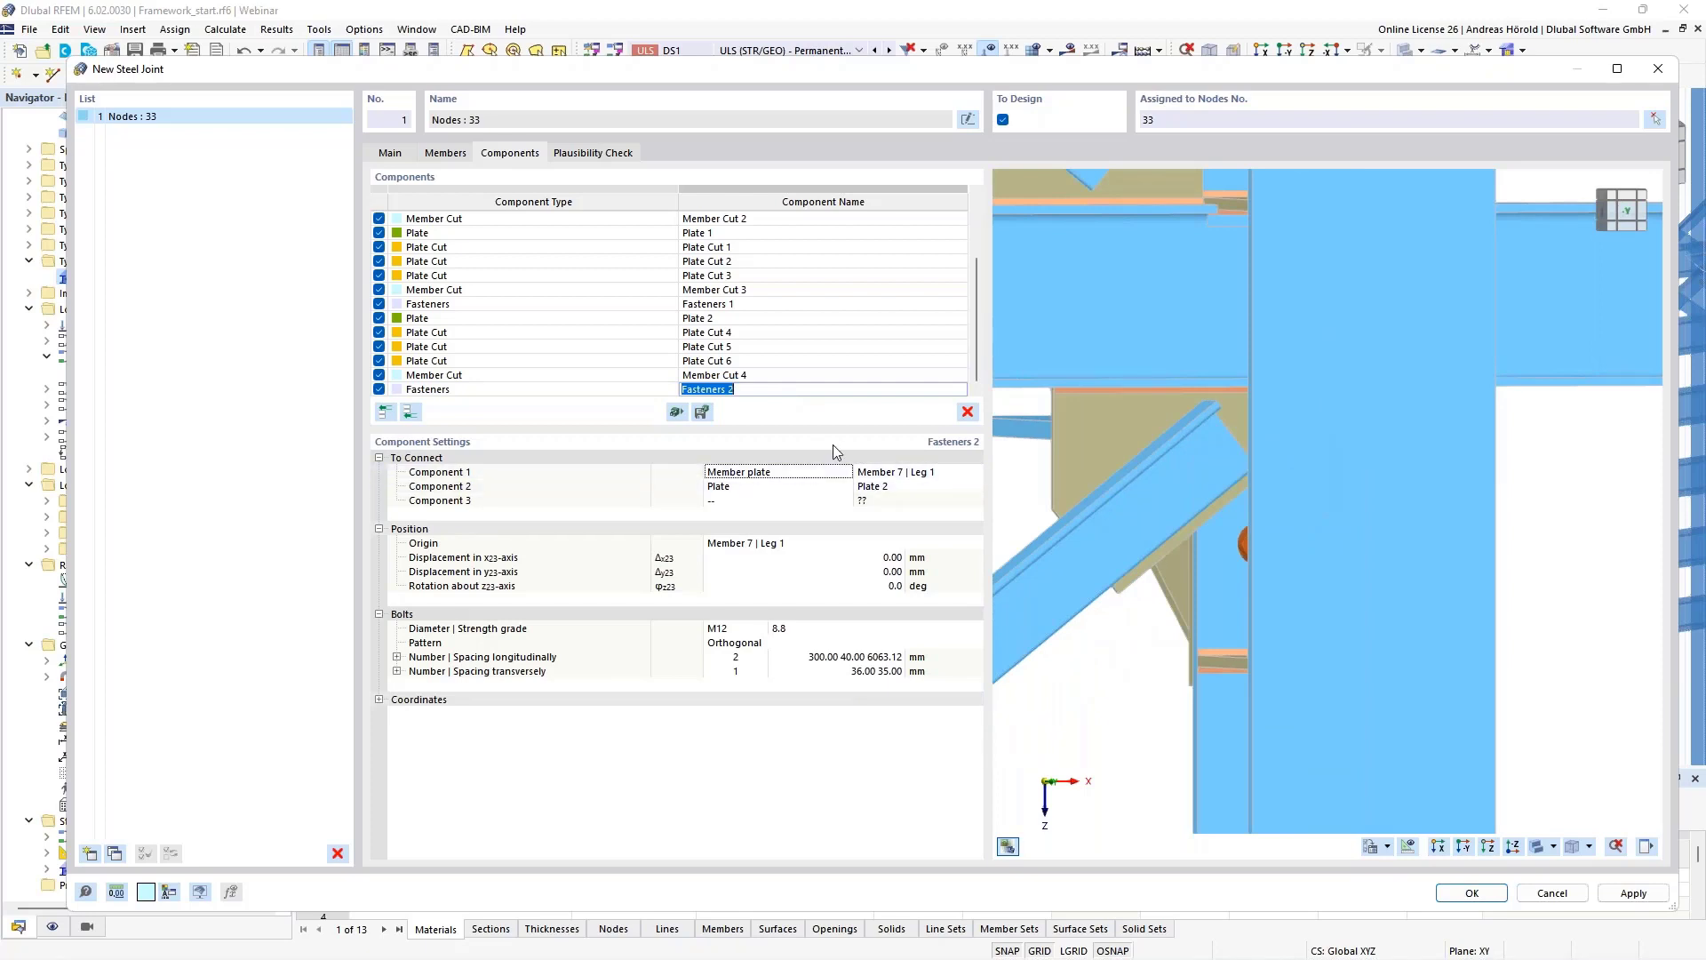
click(931, 473)
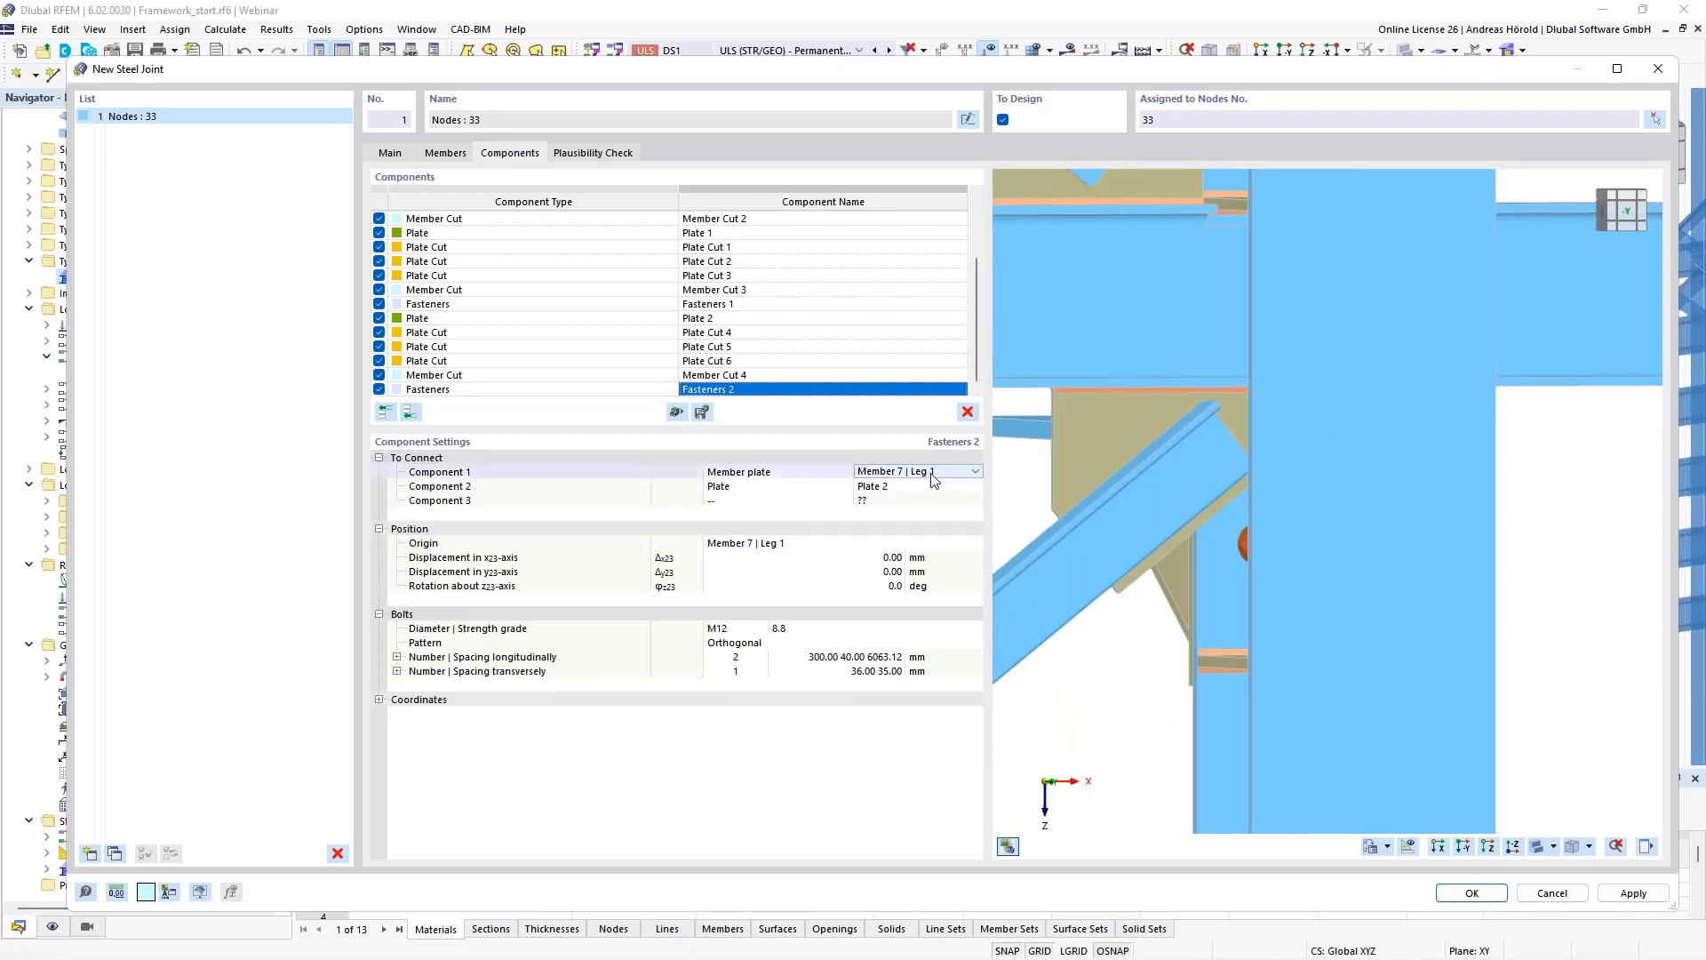
click(929, 474)
scroll(920, 507, up, 5)
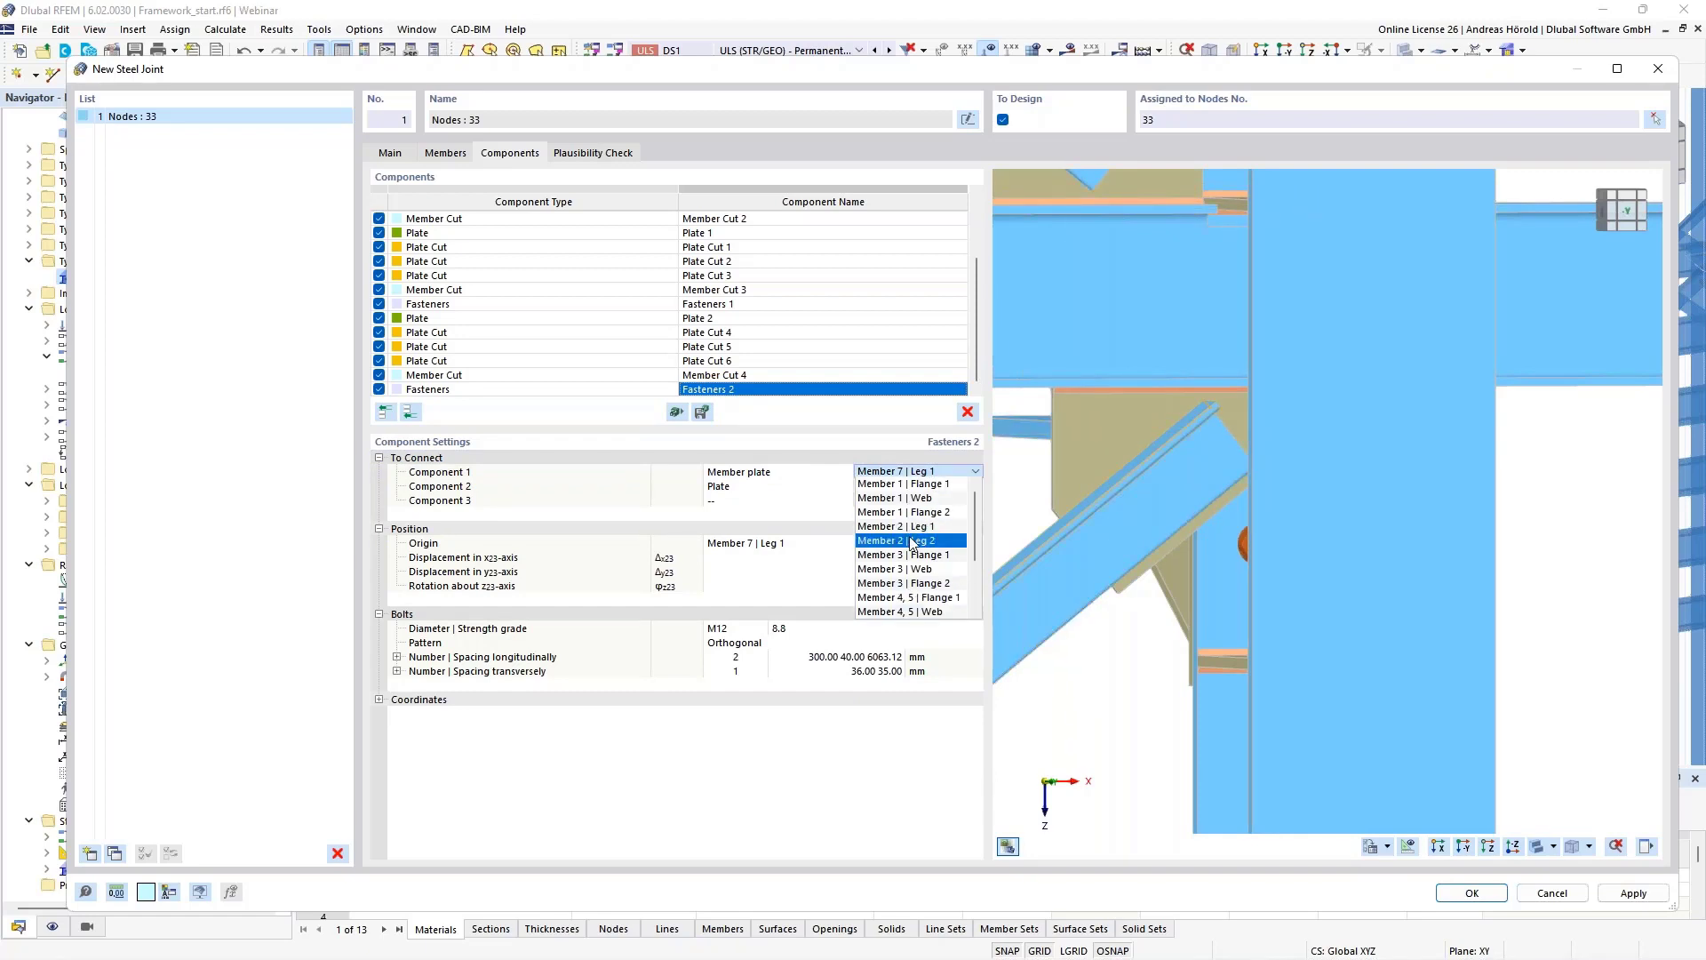
click(918, 526)
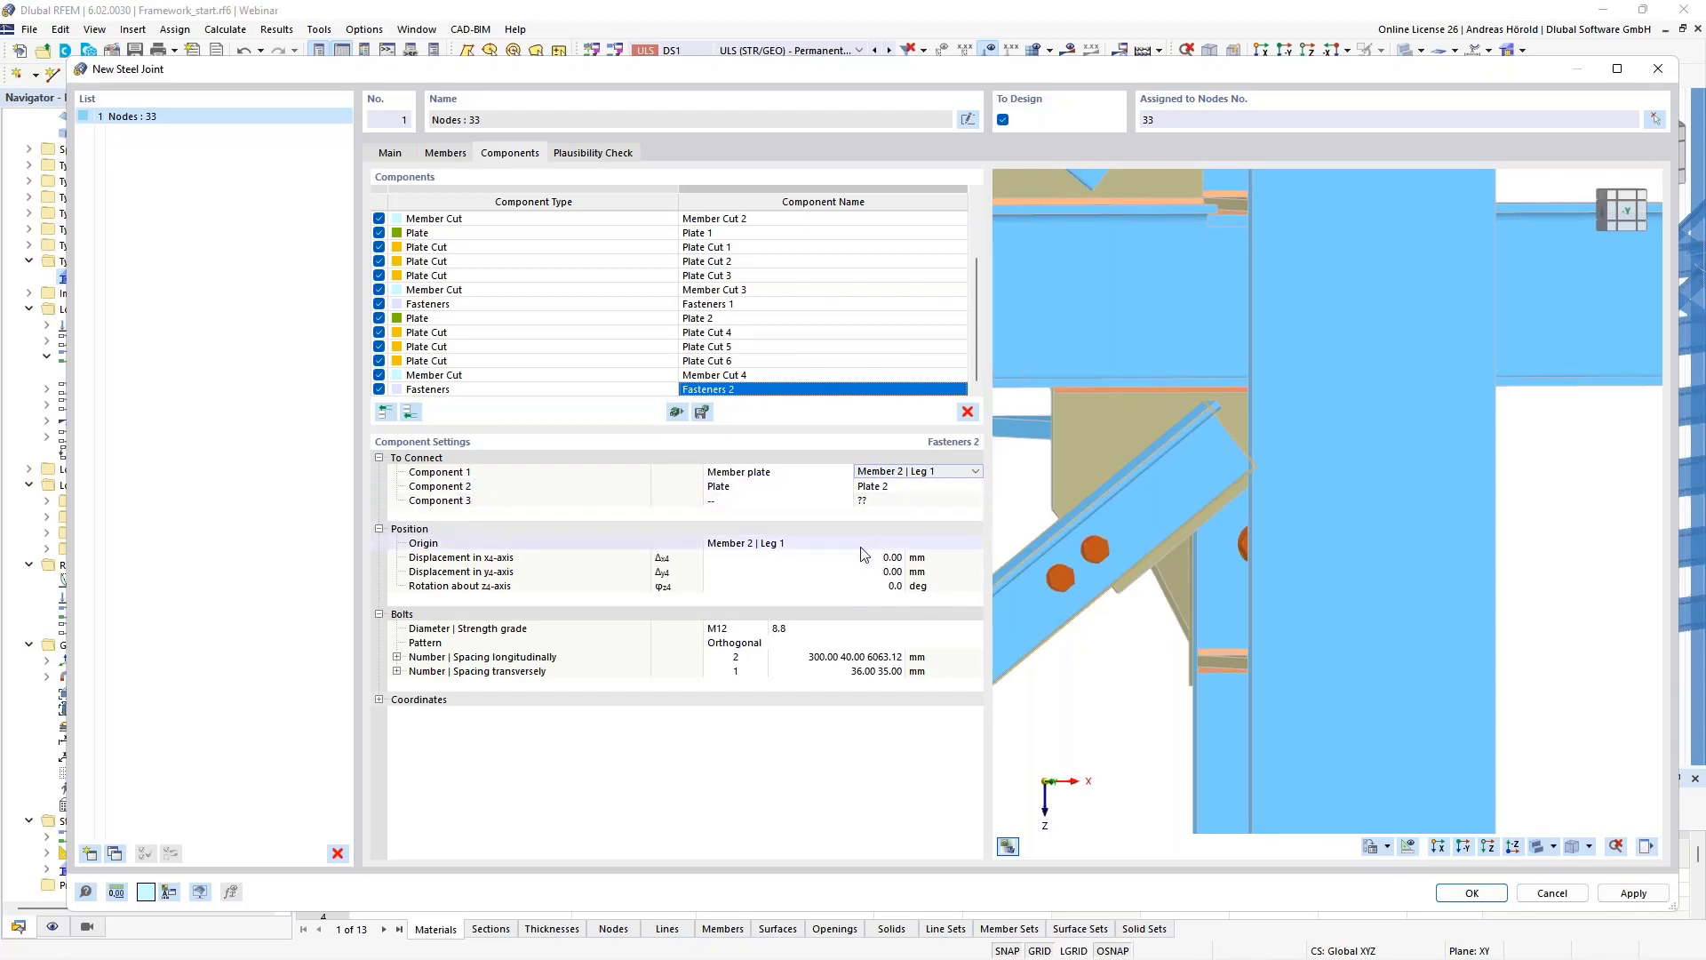
Set the longitudinal bolt spacing of Fasteners 2 to 200 and 40 mm.
click(825, 658)
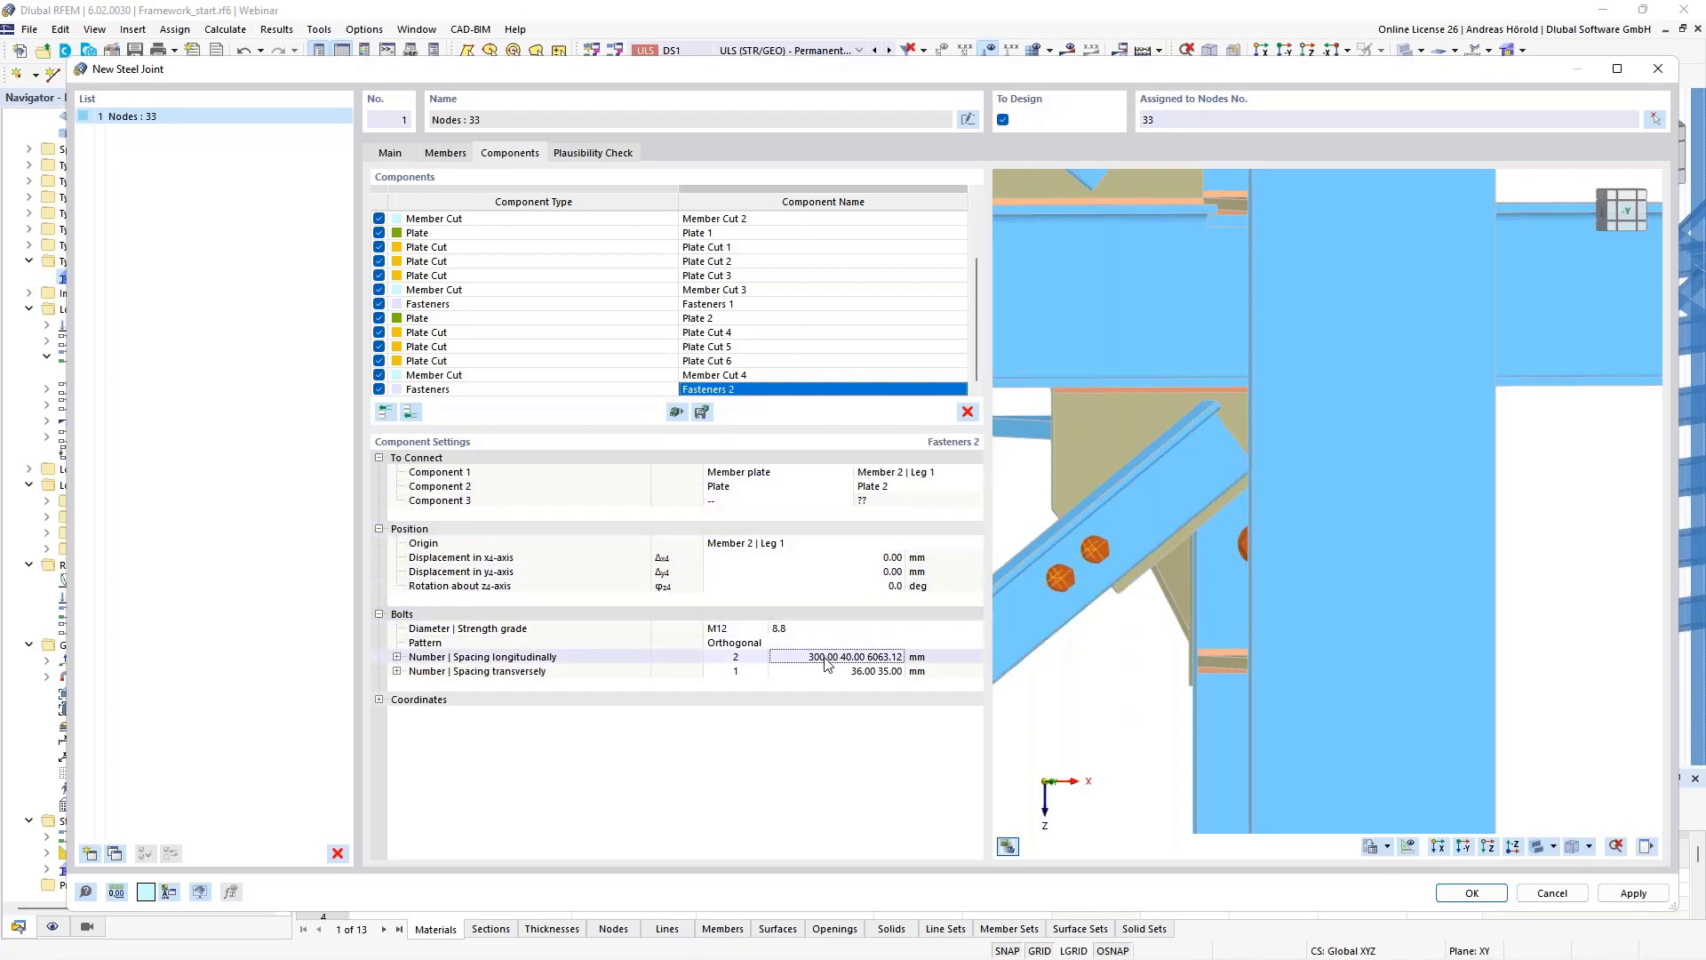
click(826, 660)
text(2)
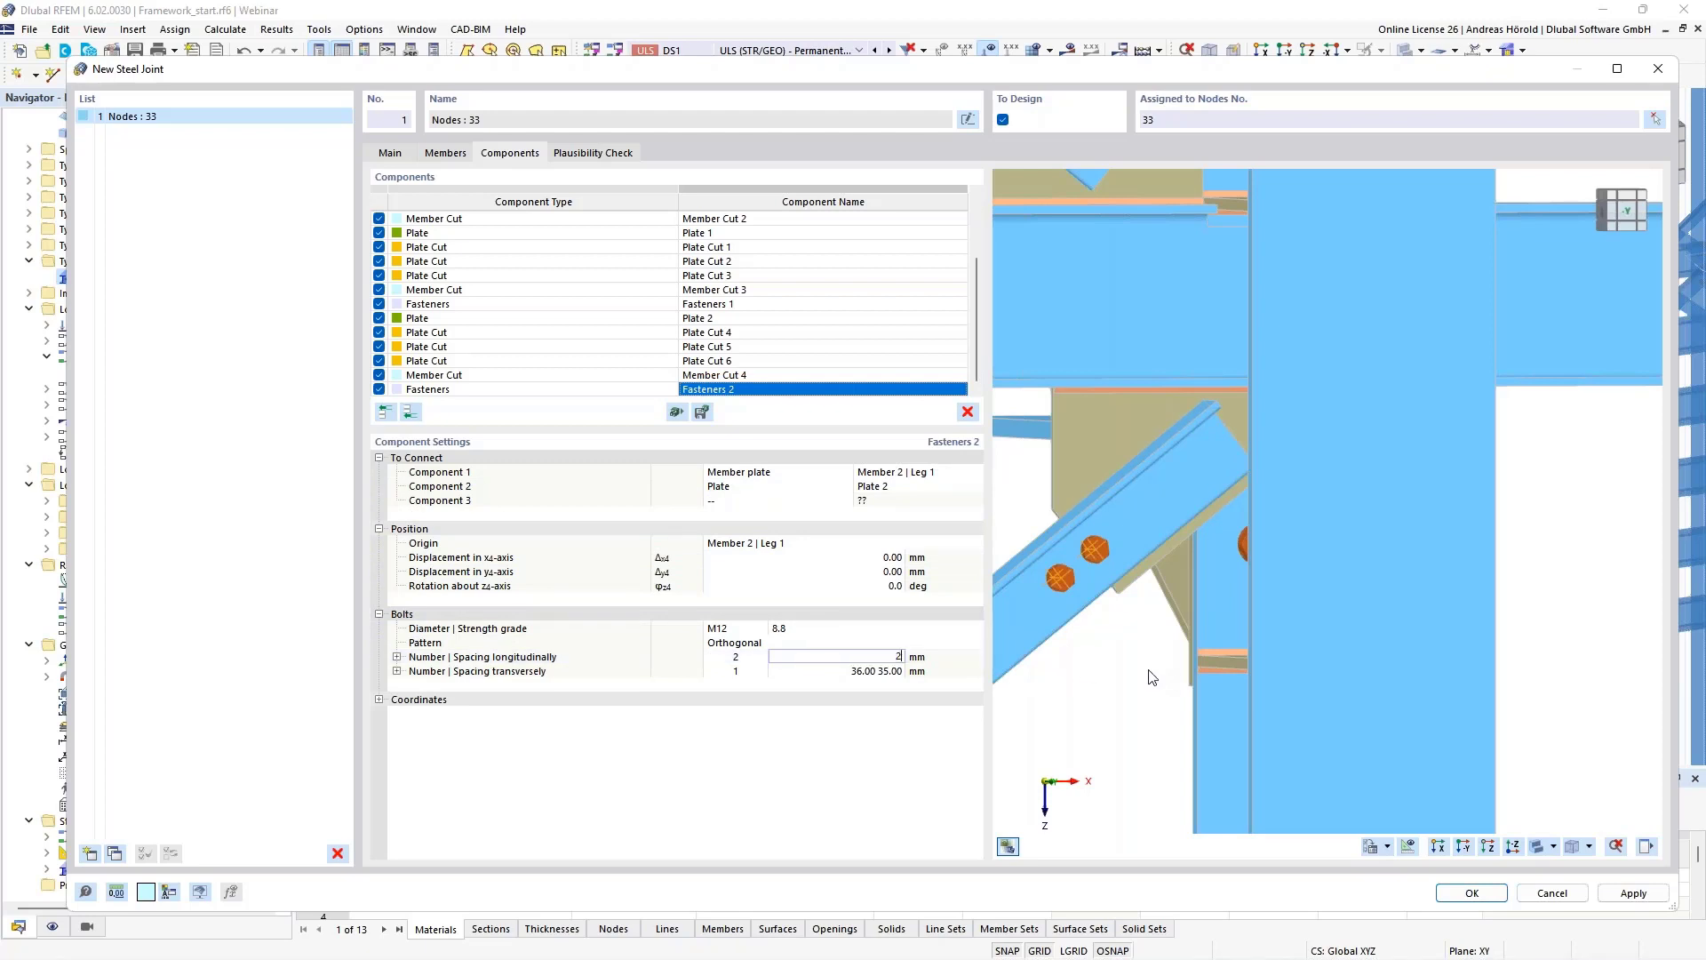
text(00 40)
key(Tab)
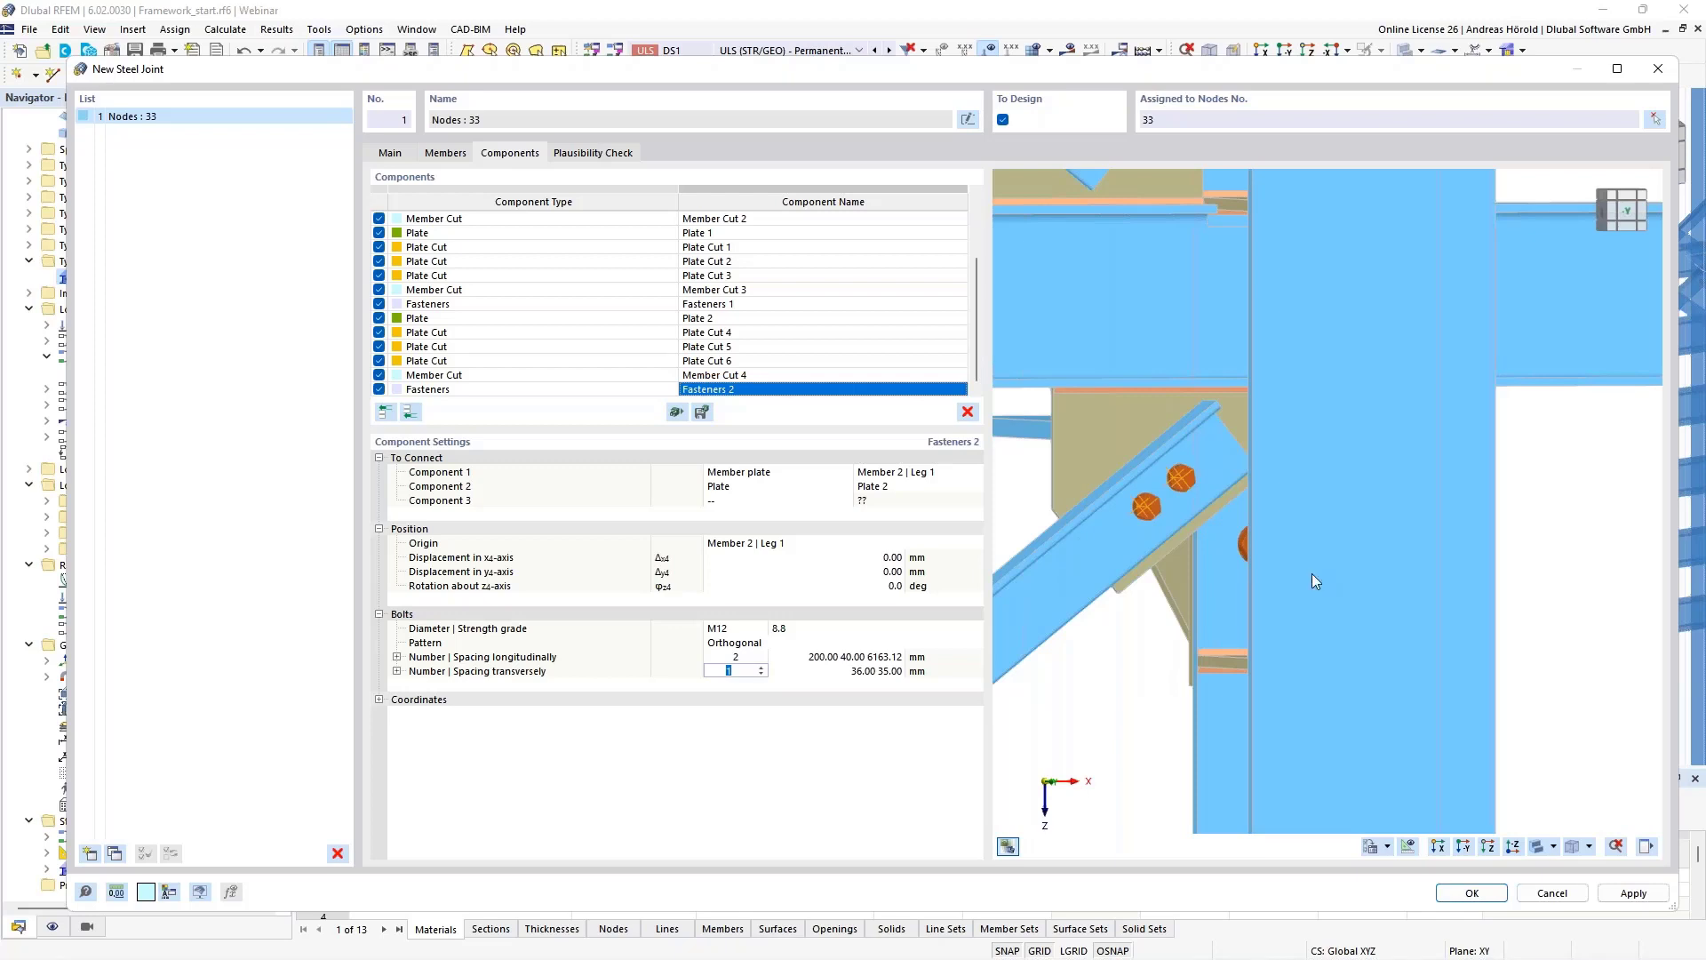
Run the plausibility check on the joint at node 33 and accept the new steel joint.
scroll(1191, 510, down, 5)
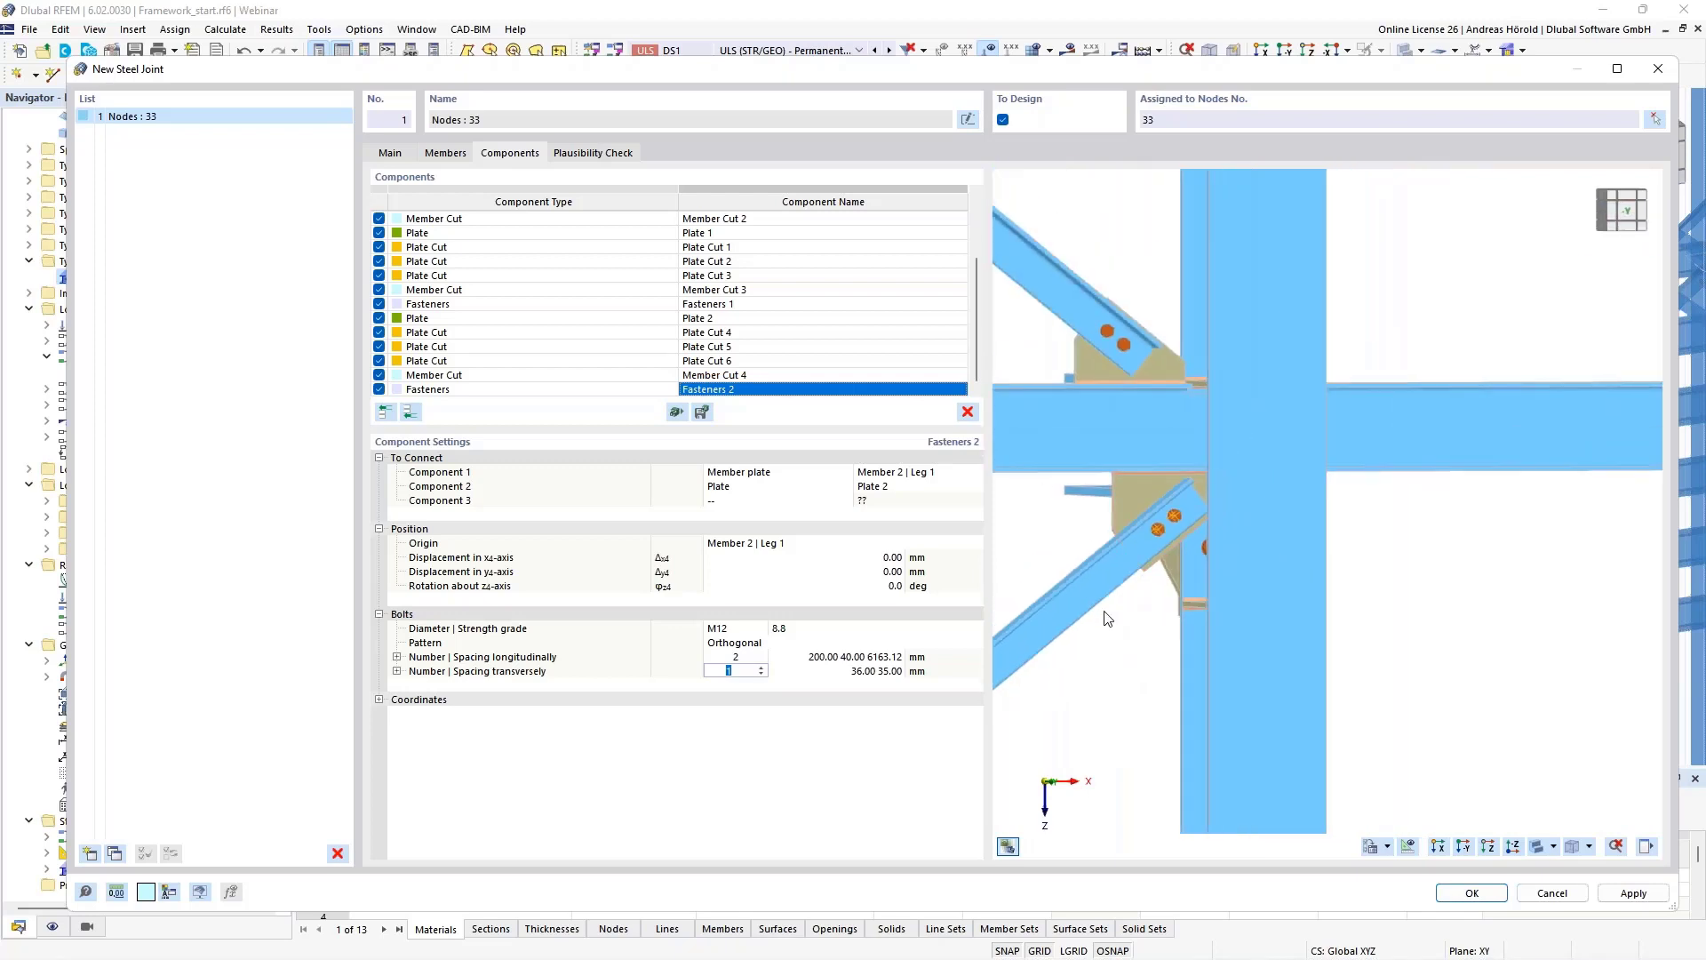
ctrl+middle_drag(1106, 619, 1359, 614)
middle_drag(1211, 619, 1379, 603)
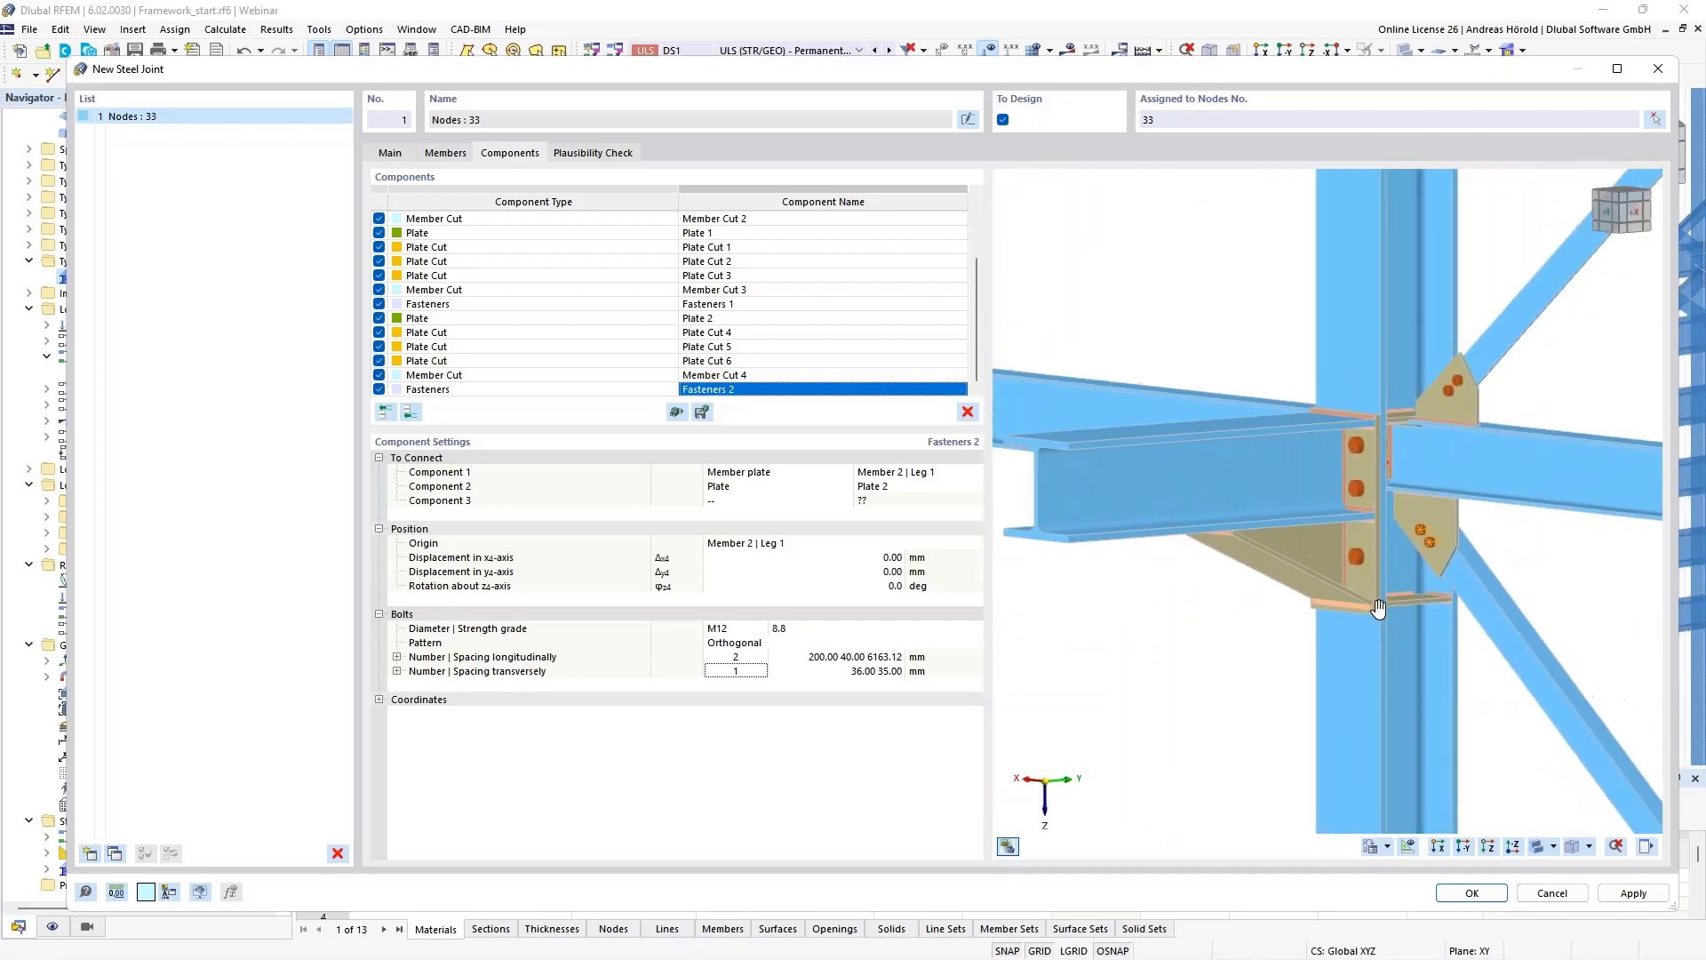
click(595, 153)
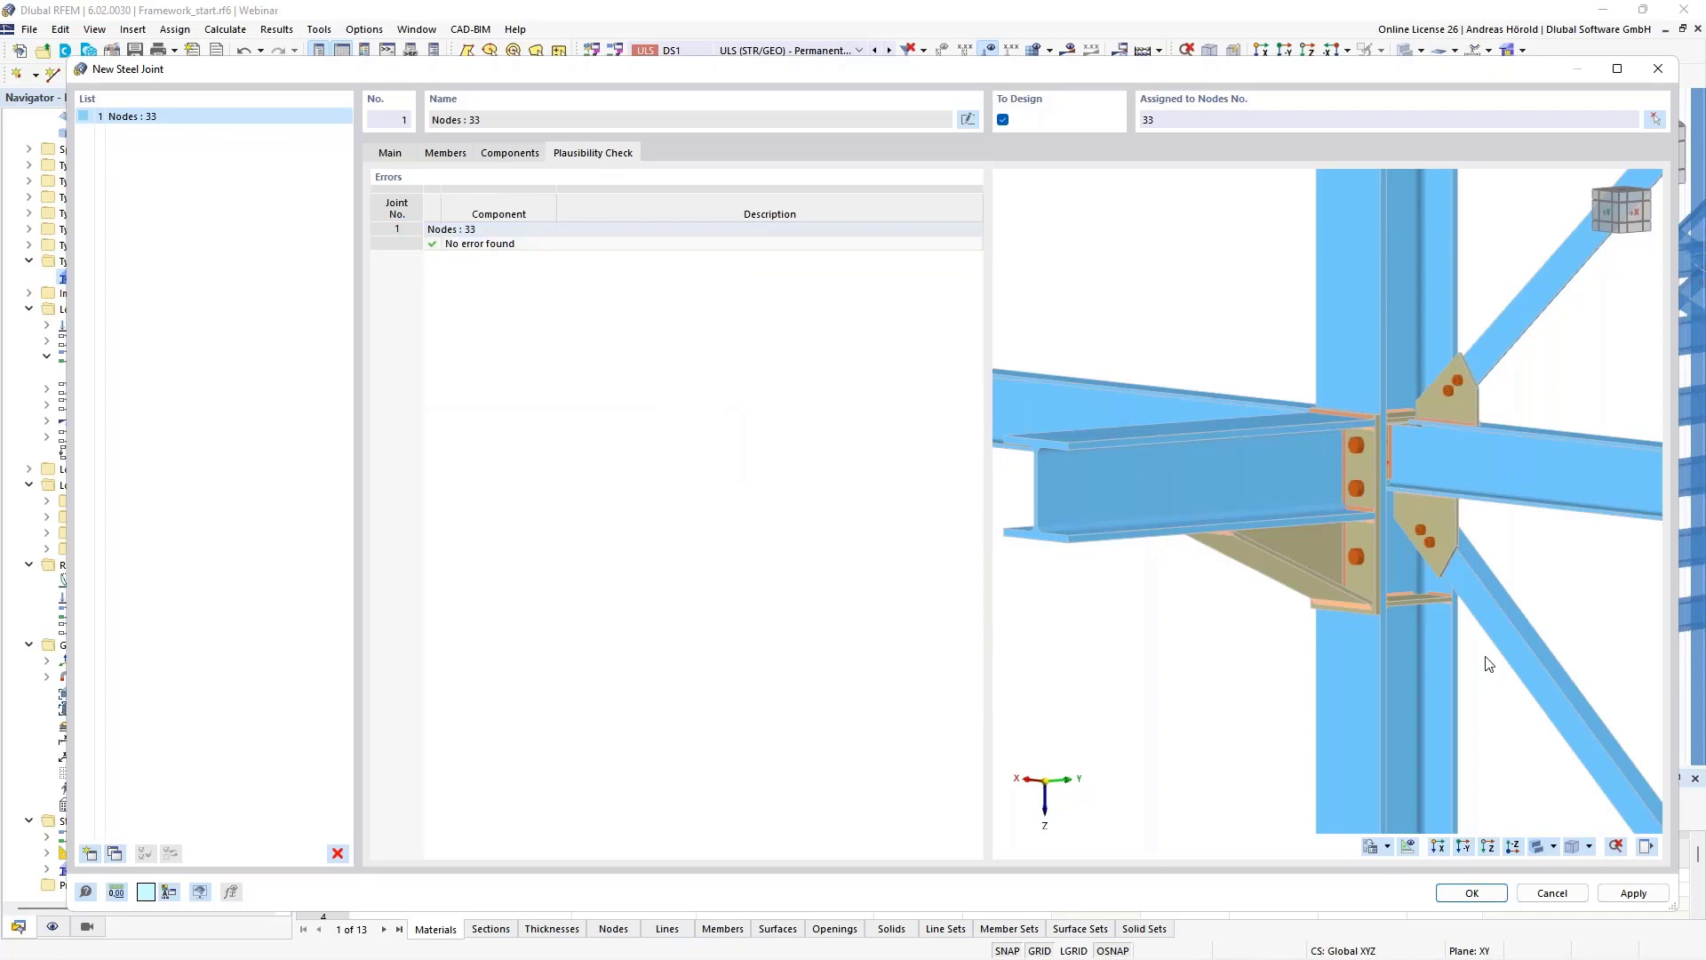
click(1471, 896)
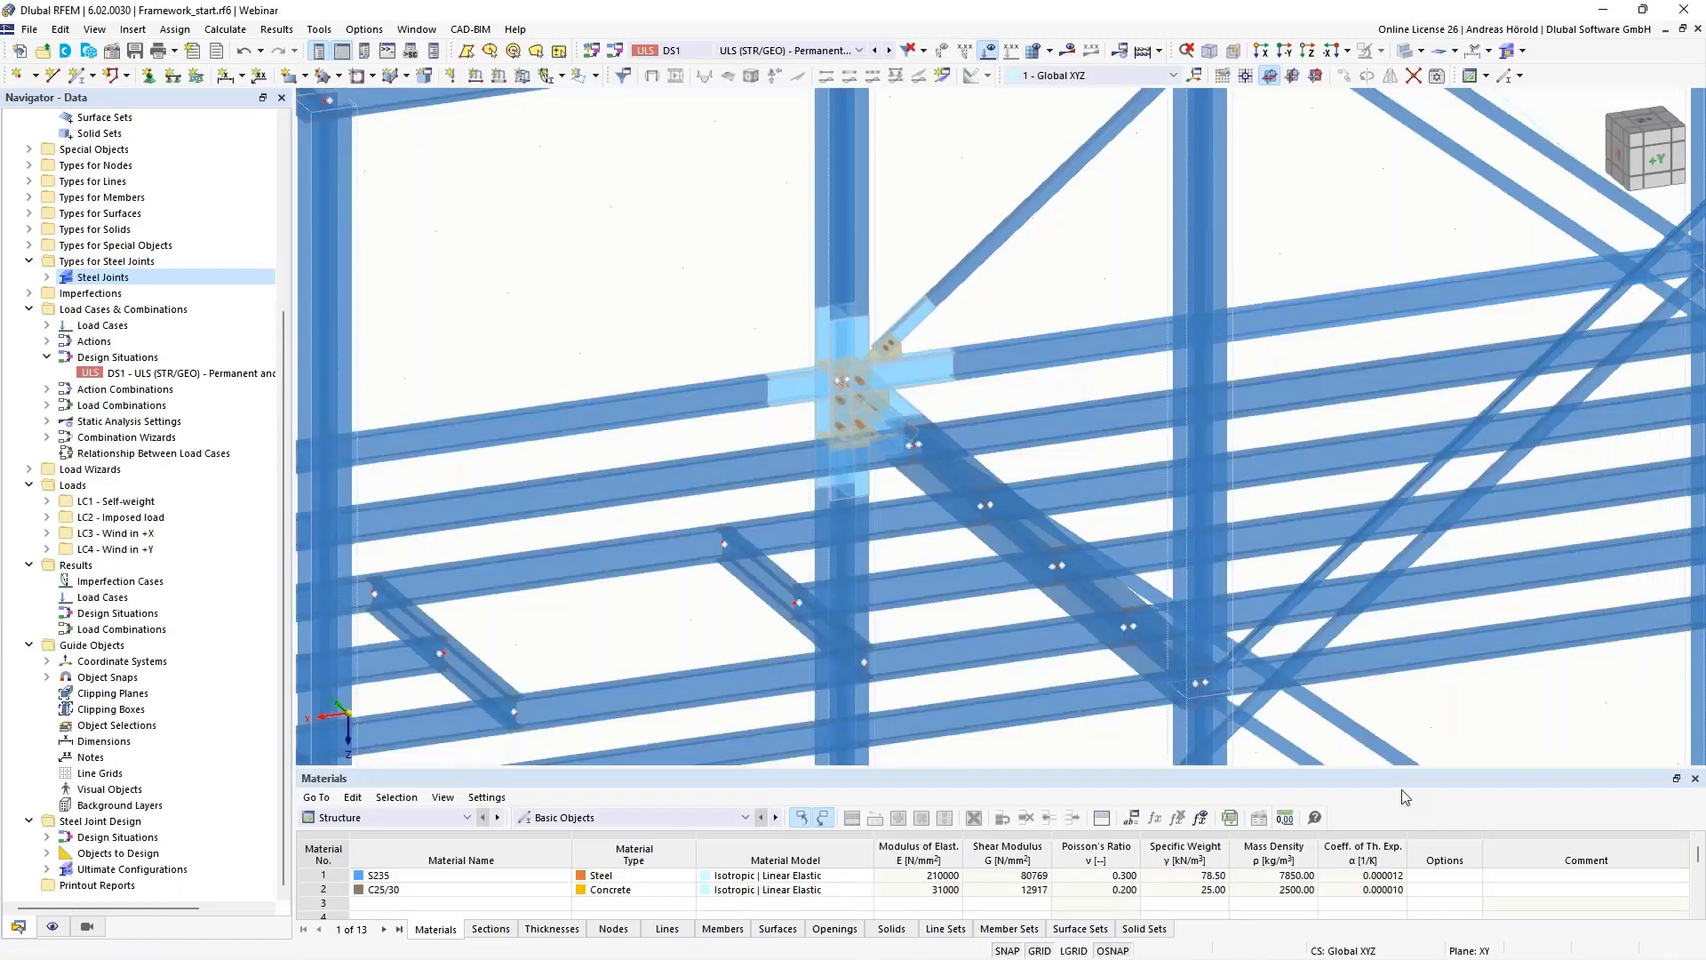
Compare the joint at node 33 displayed with no joint model, the simplified joint model and the detailed joint model.
scroll(836, 391, up, 3)
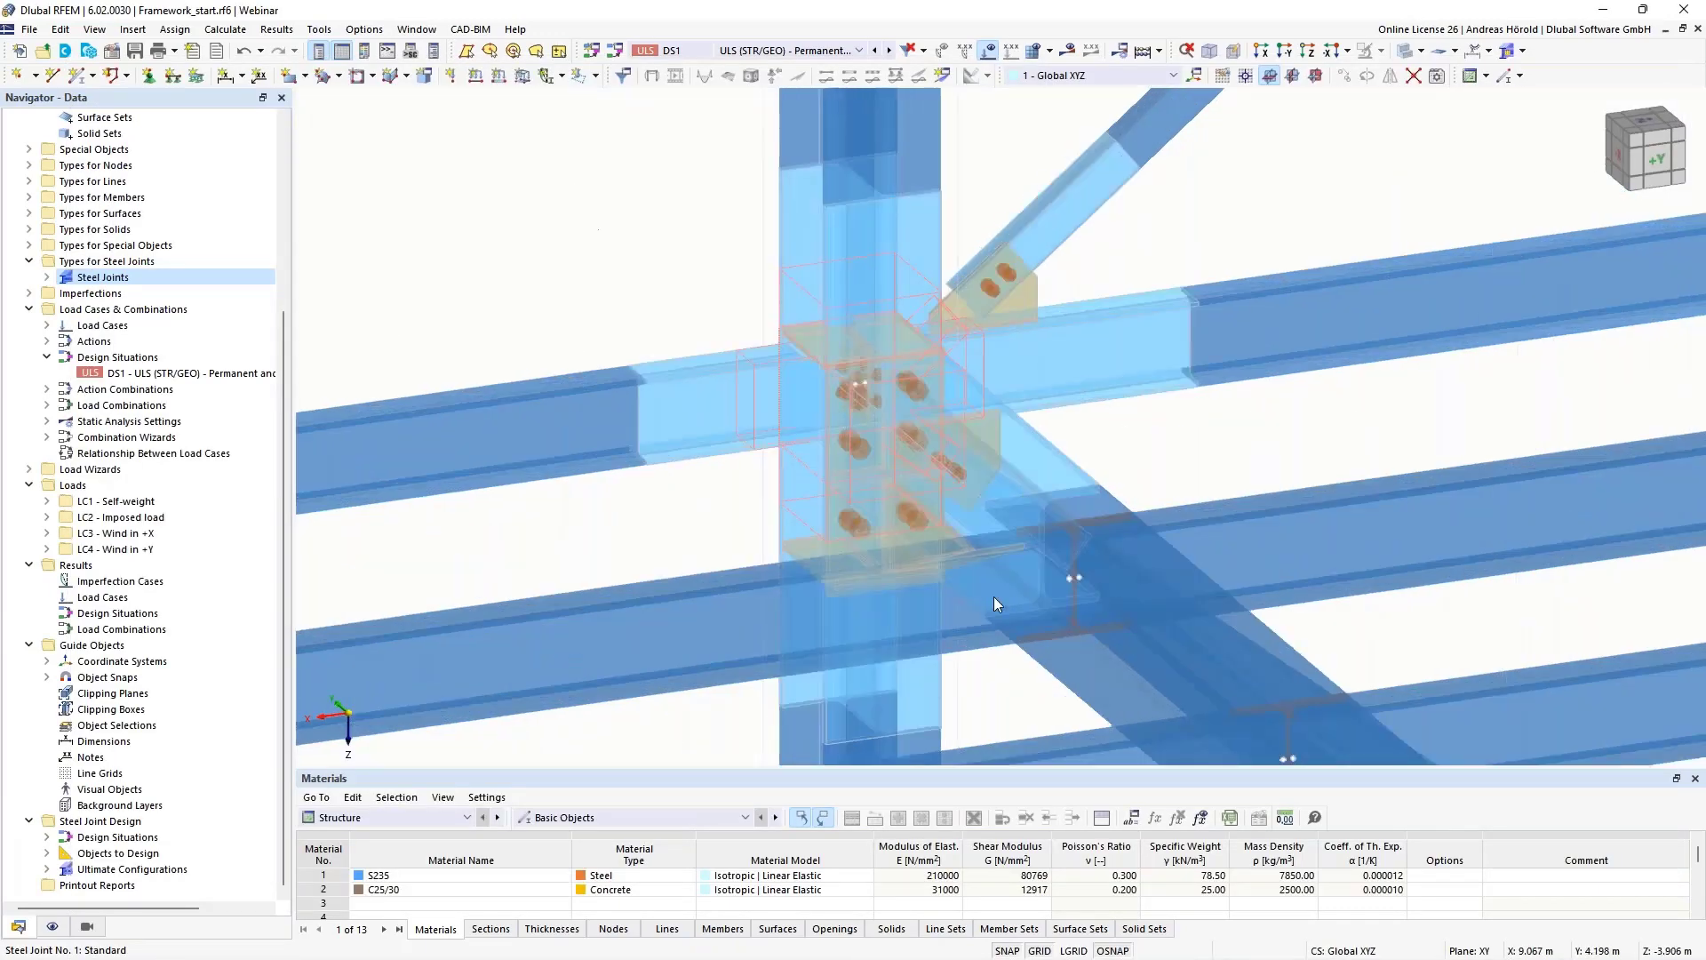
middle_drag(1043, 600, 1127, 520)
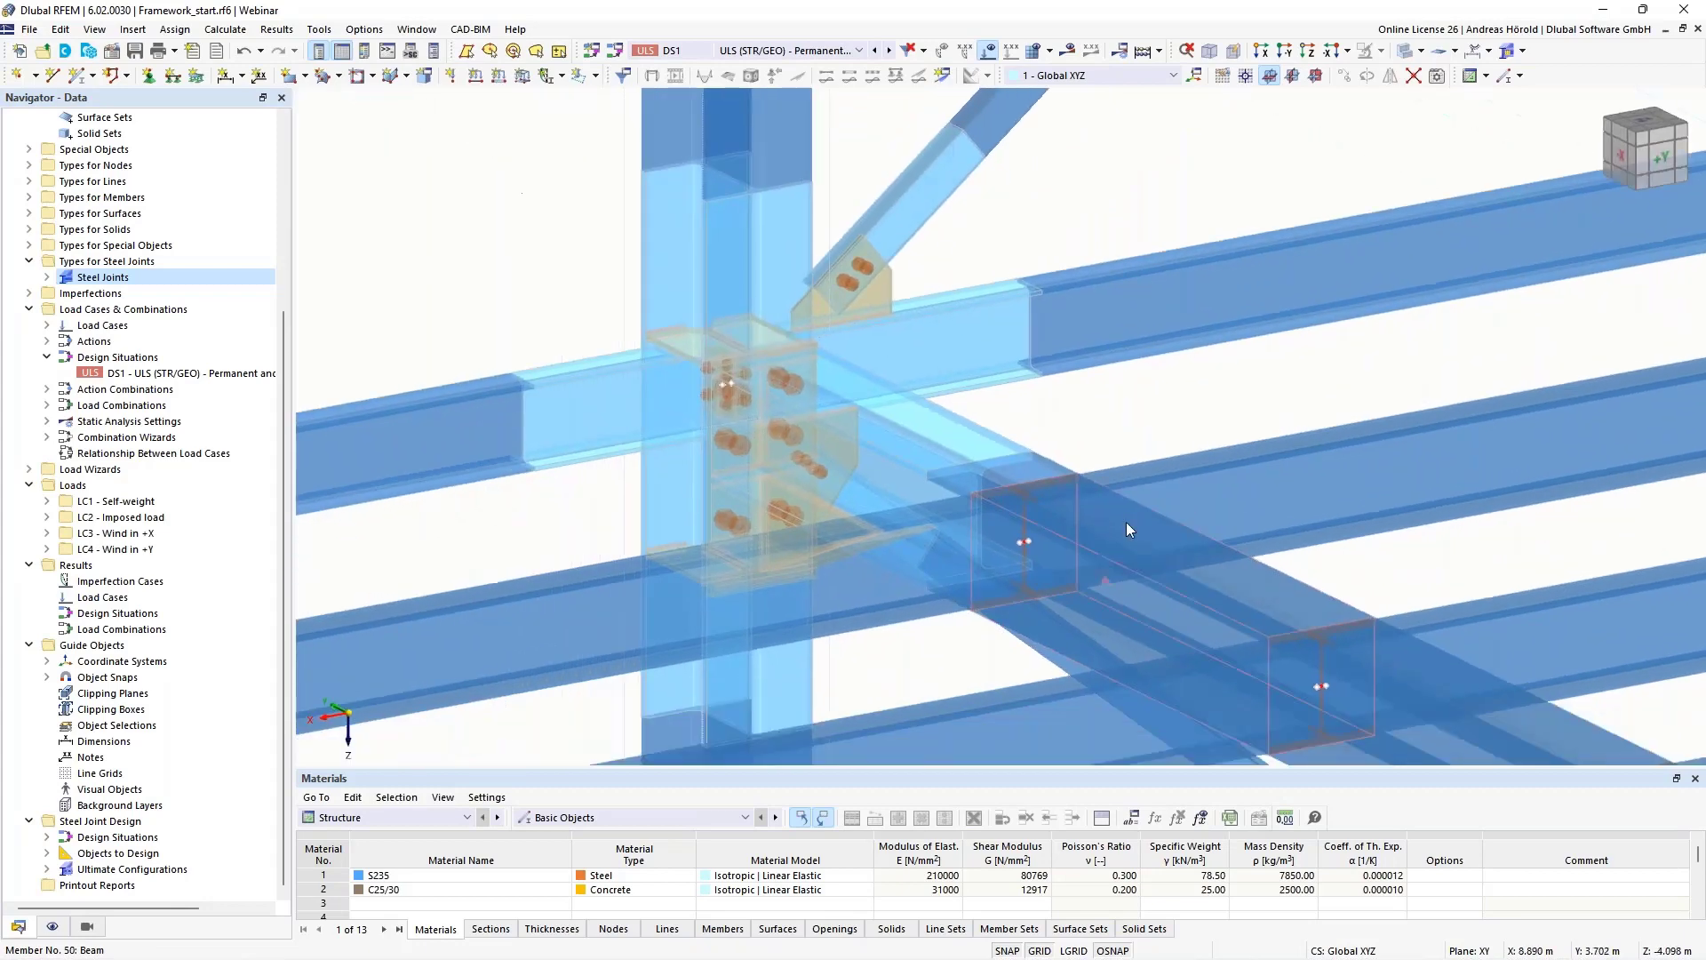
click(1521, 52)
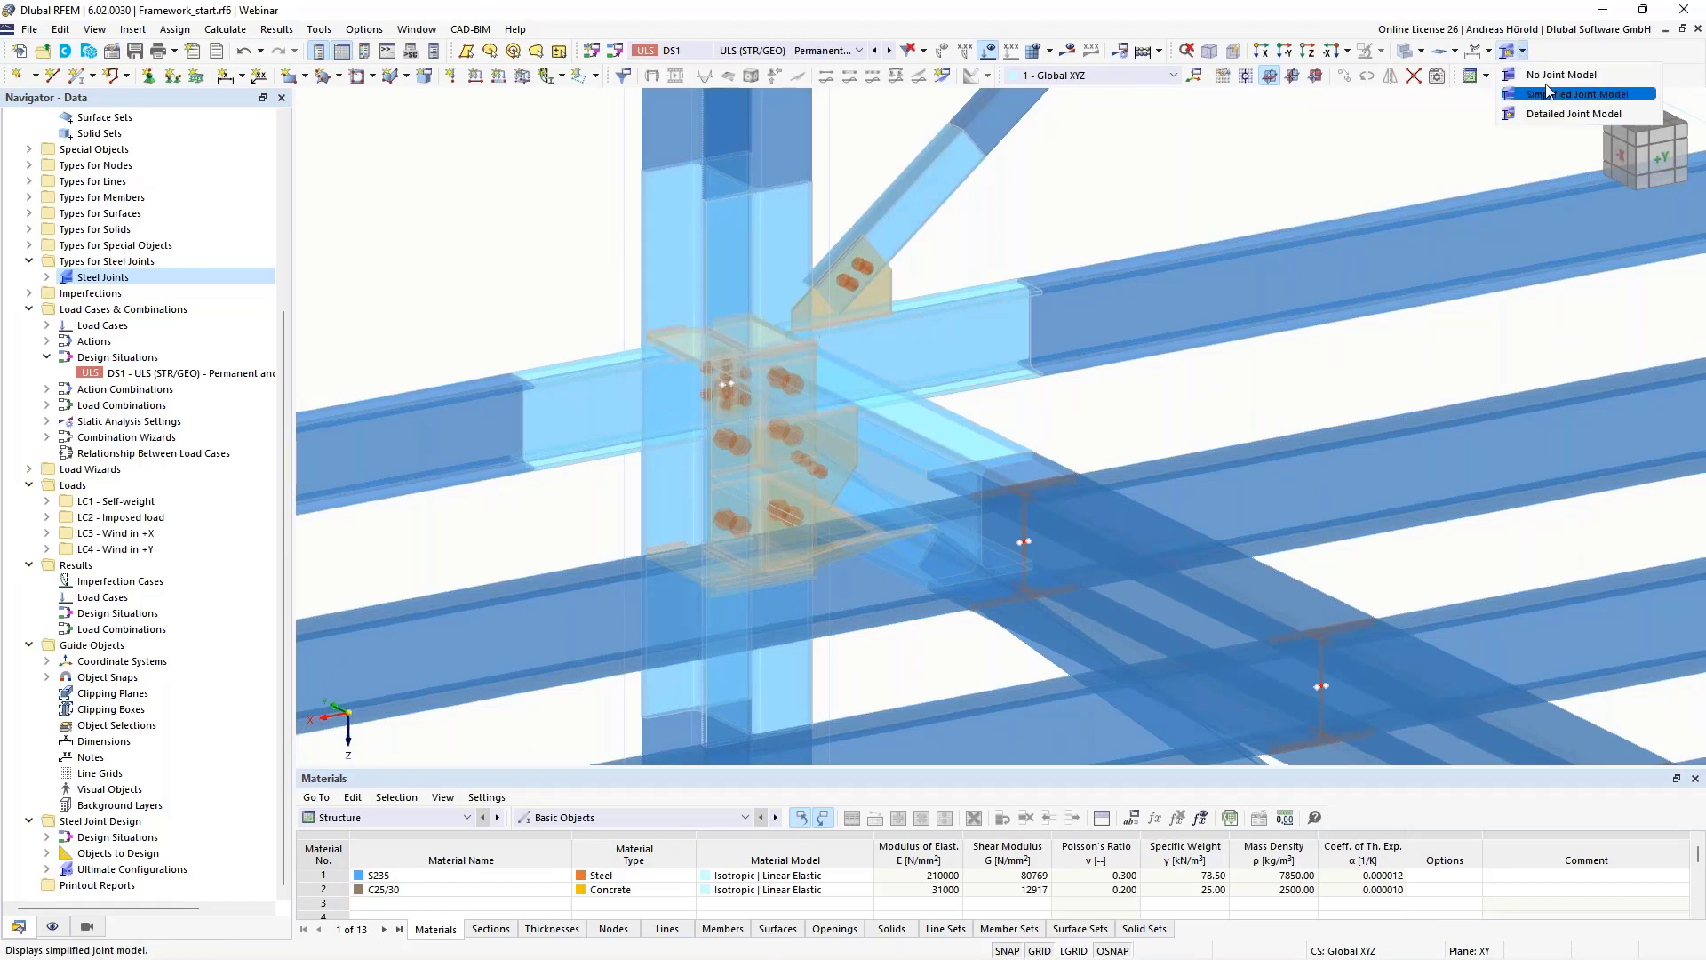
click(1576, 77)
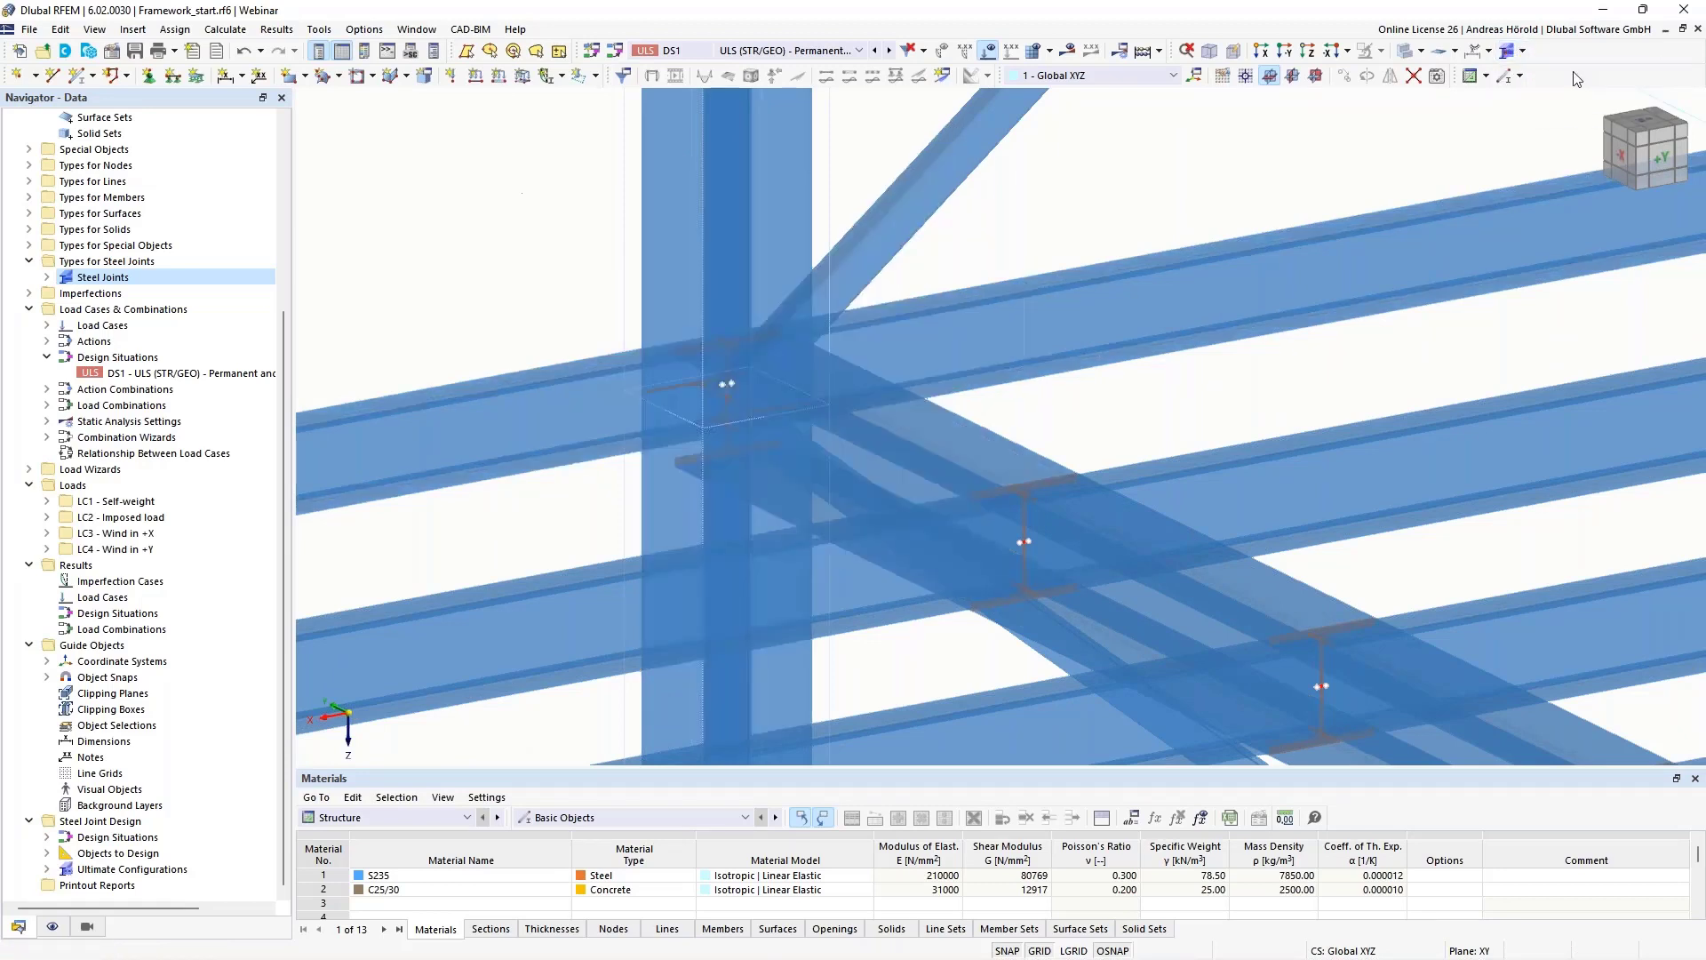
click(1525, 52)
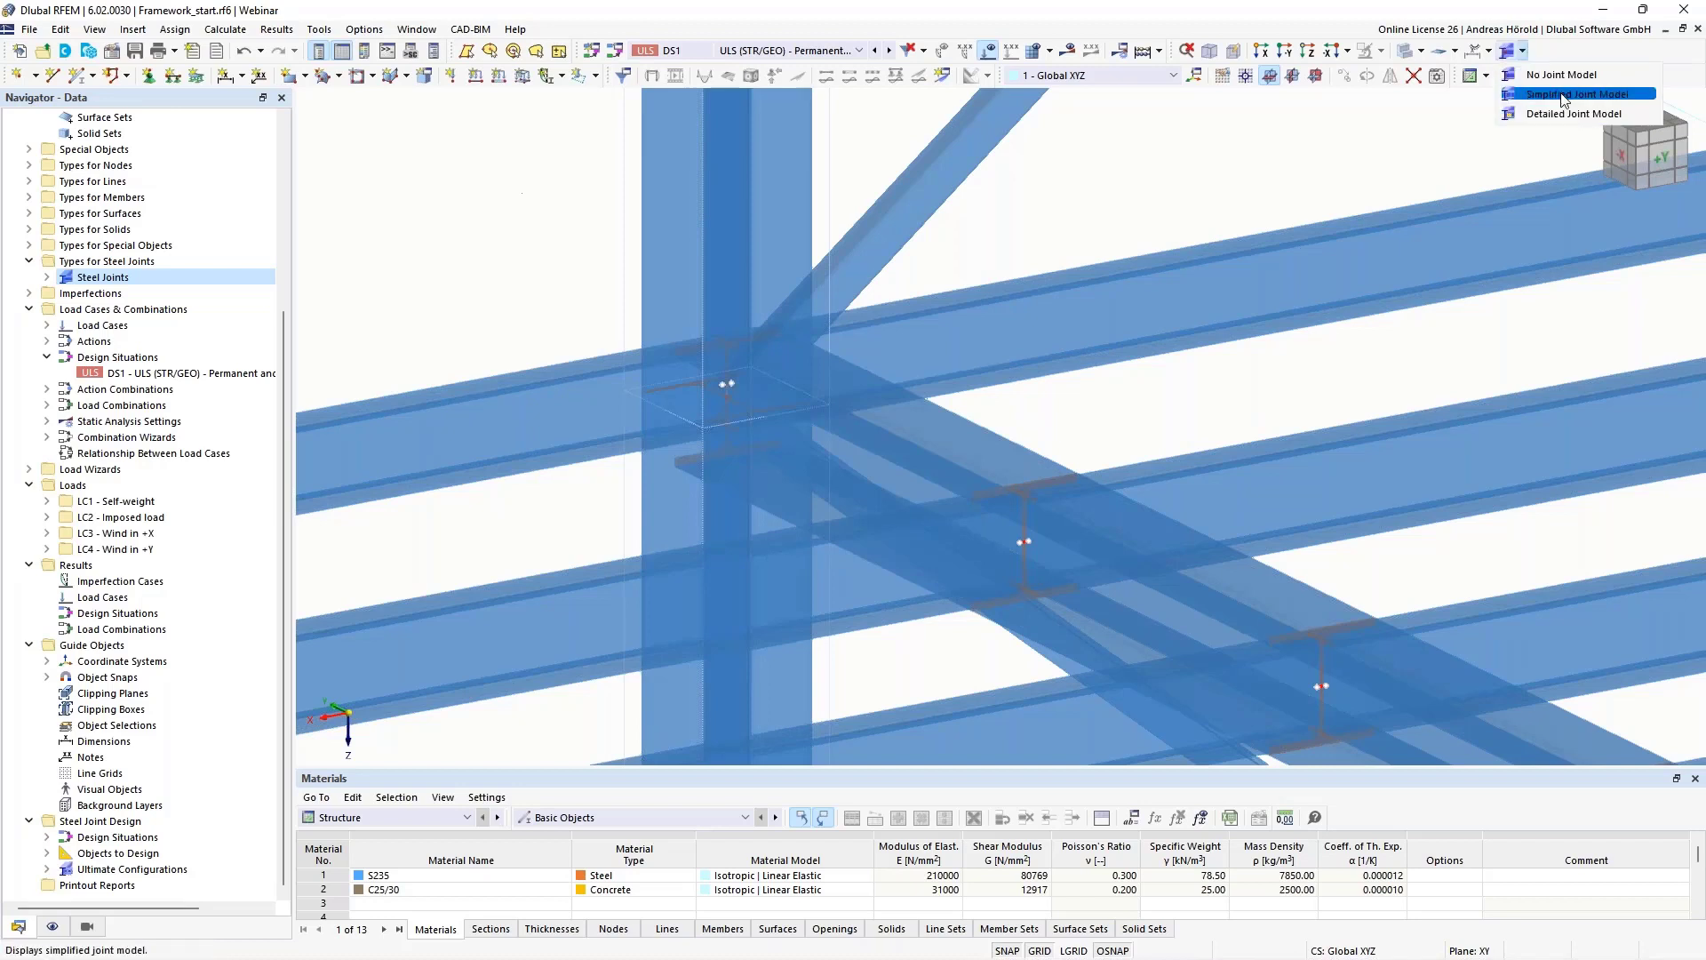
click(1564, 101)
click(1523, 52)
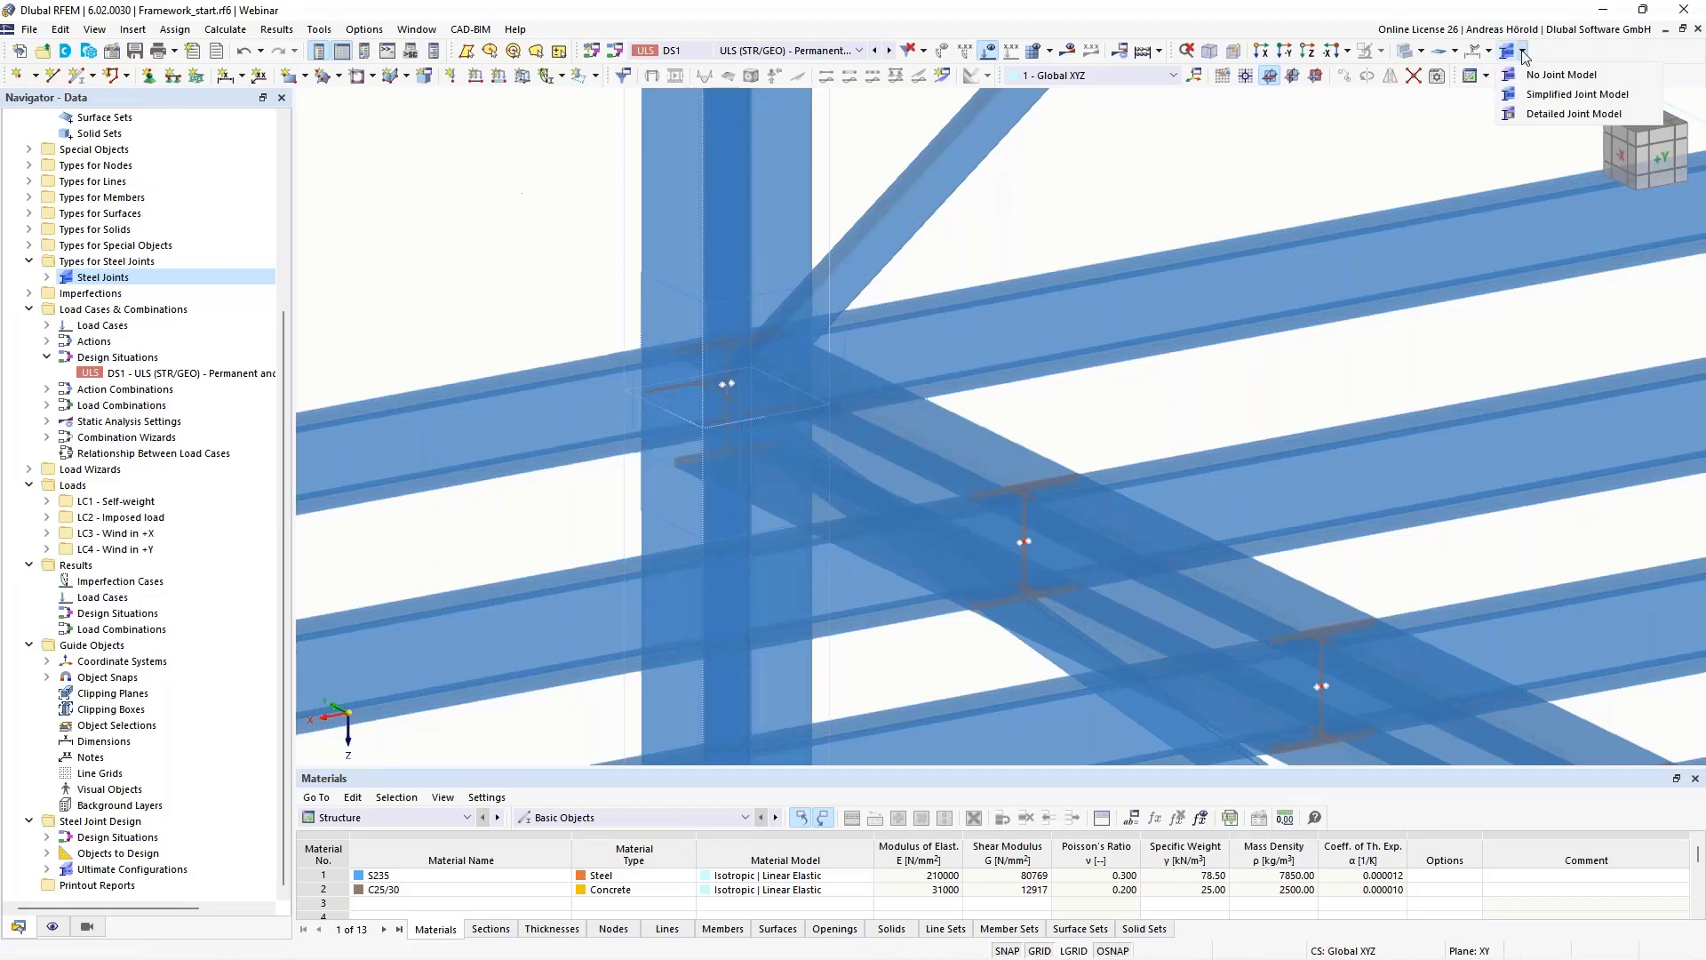
click(1573, 113)
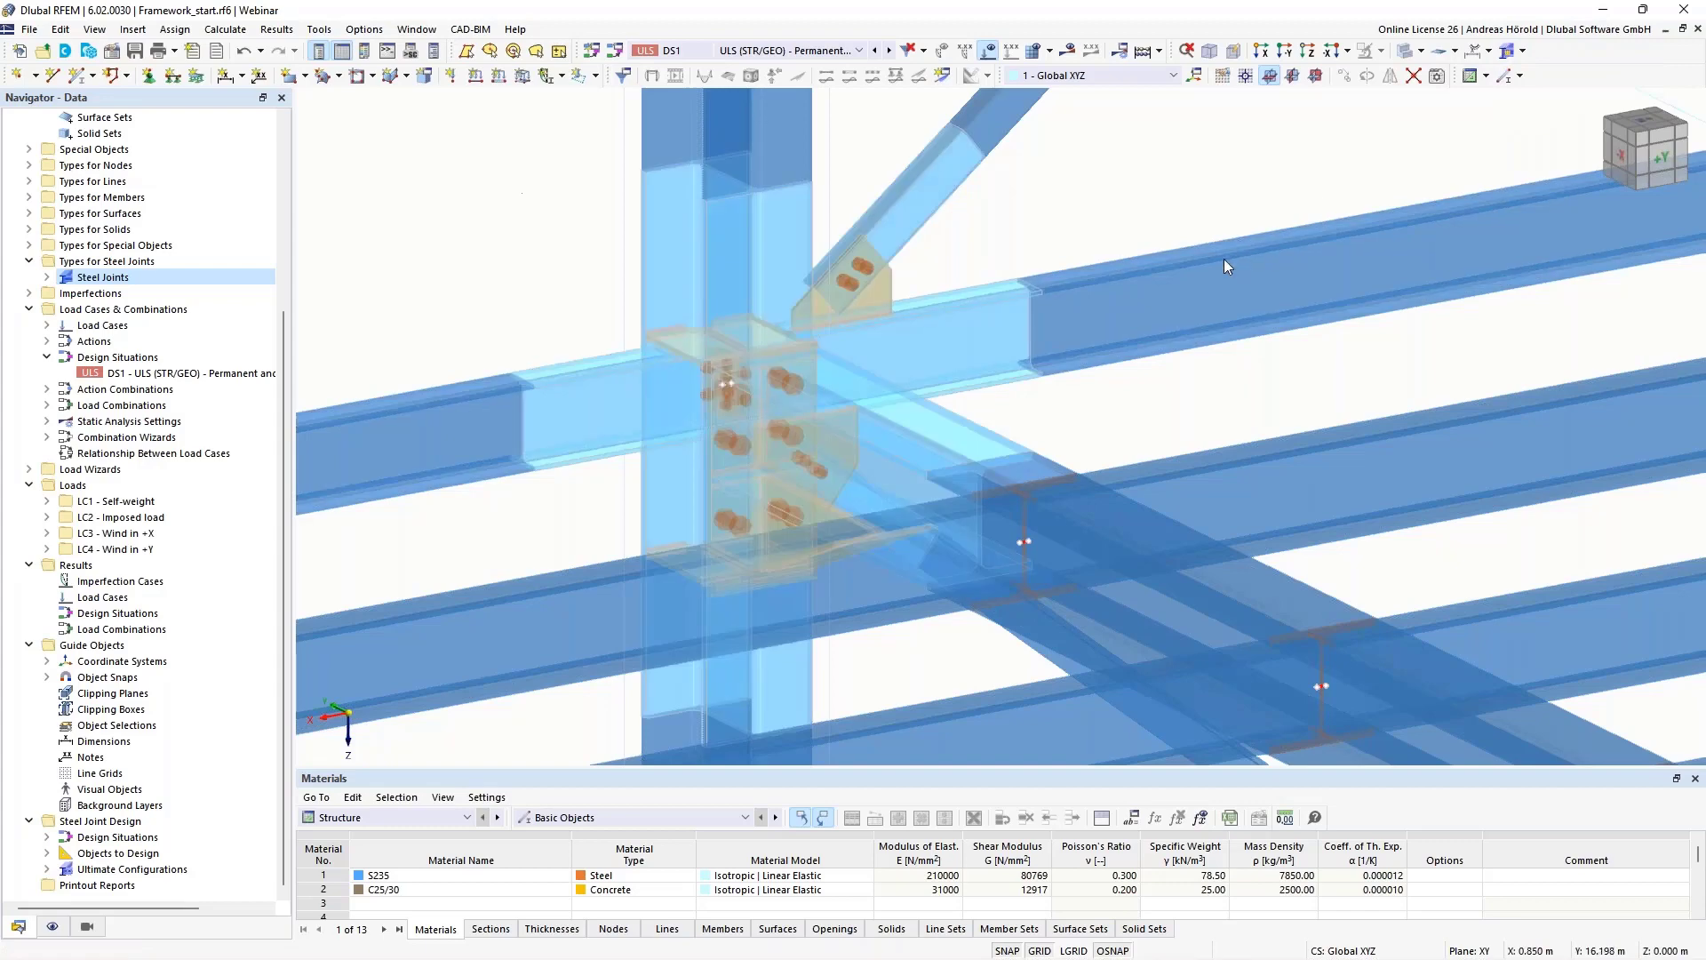
Assign the steel joint at node 33 to nodes 8, 19 and 22 as well and accept the edited joint.
scroll(1219, 263, down, 4)
middle_drag(1211, 272, 904, 279)
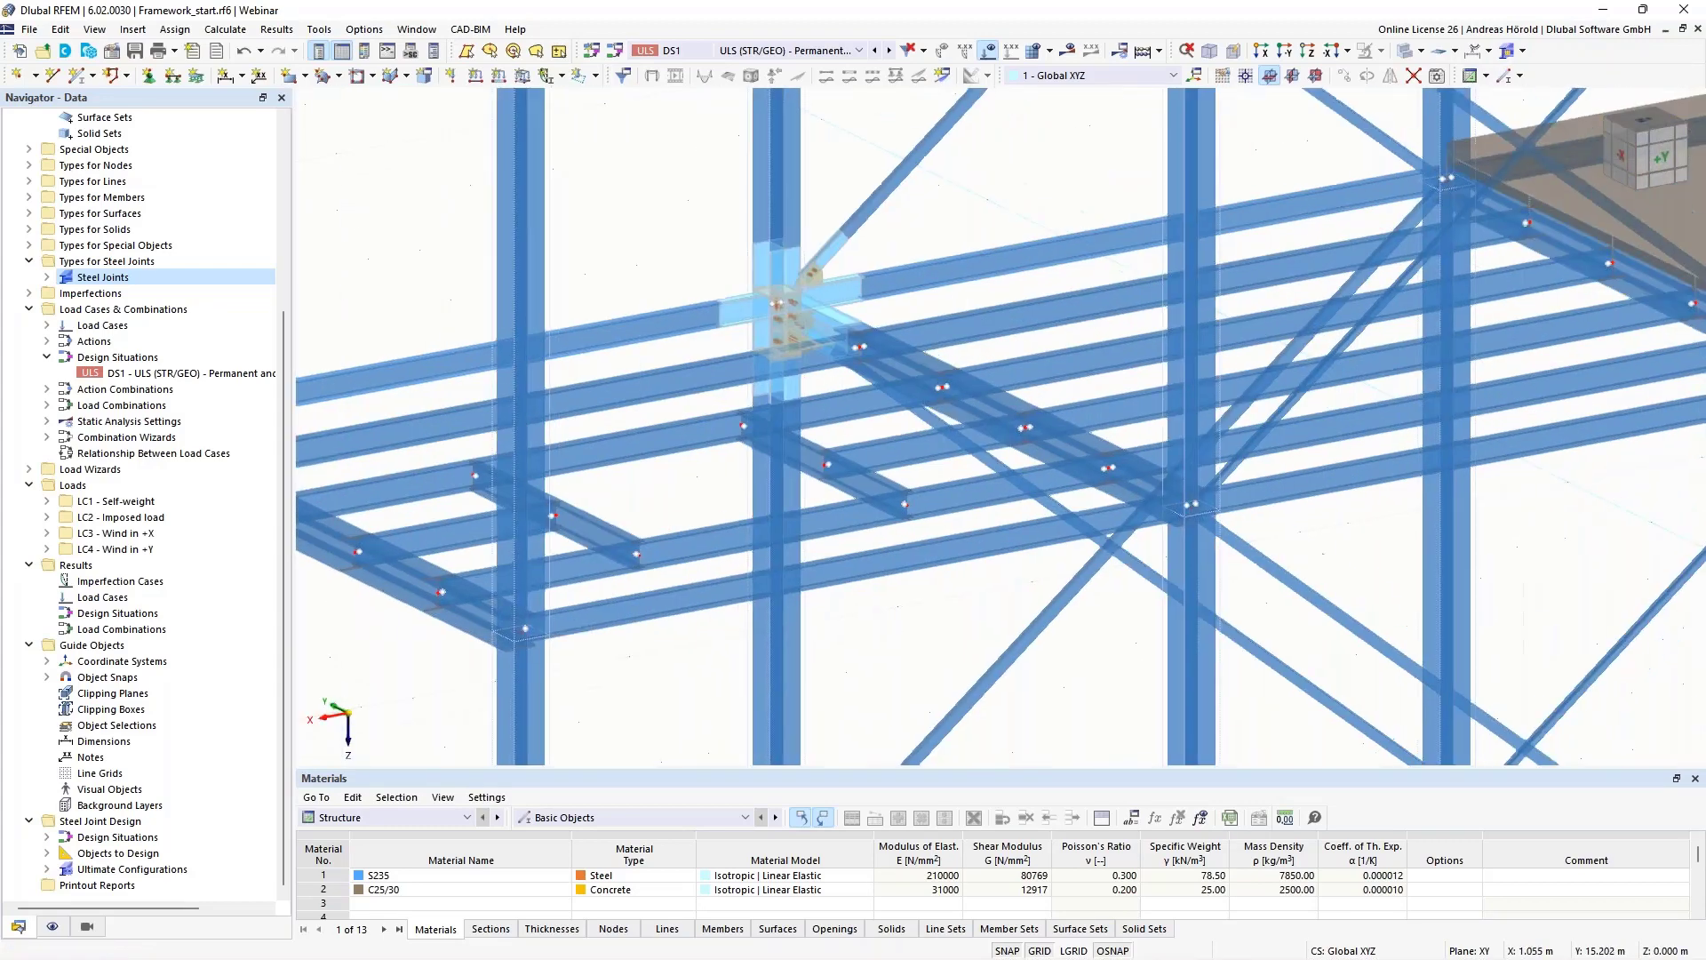
scroll(991, 342, down, 1)
ctrl+middle_drag(1350, 299, 1193, 247)
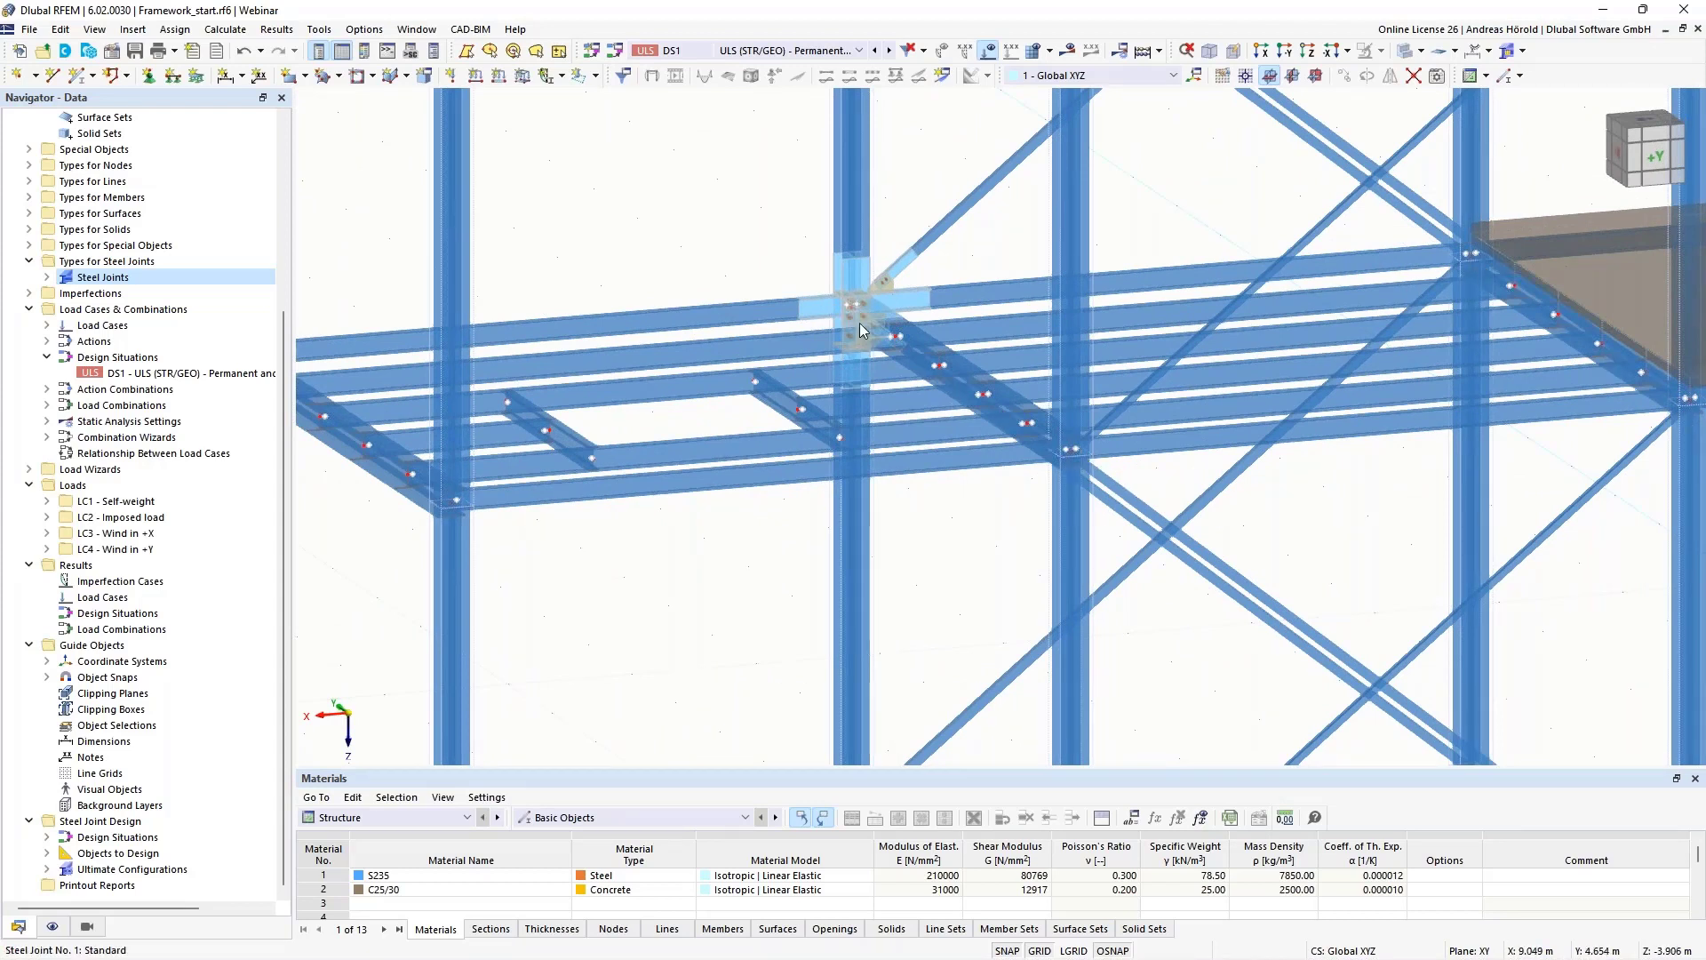
middle_drag(804, 358, 815, 556)
scroll(871, 498, up, 1)
middle_drag(929, 467, 1006, 397)
scroll(1006, 397, up, 3)
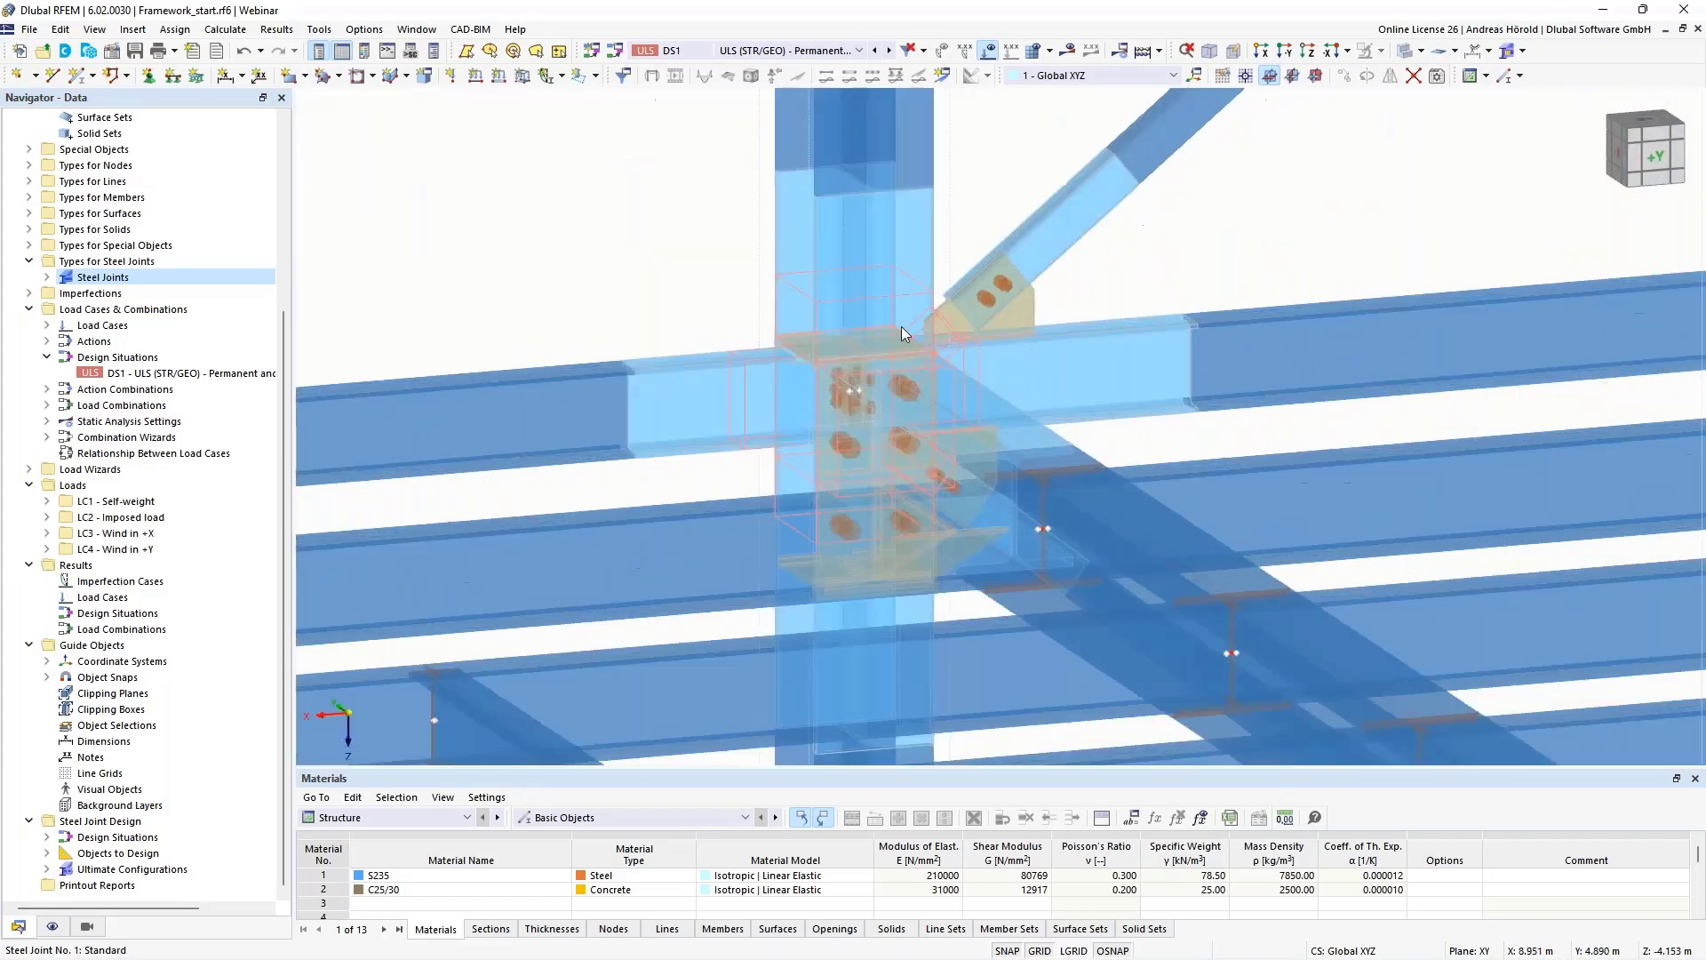
double_click(897, 298)
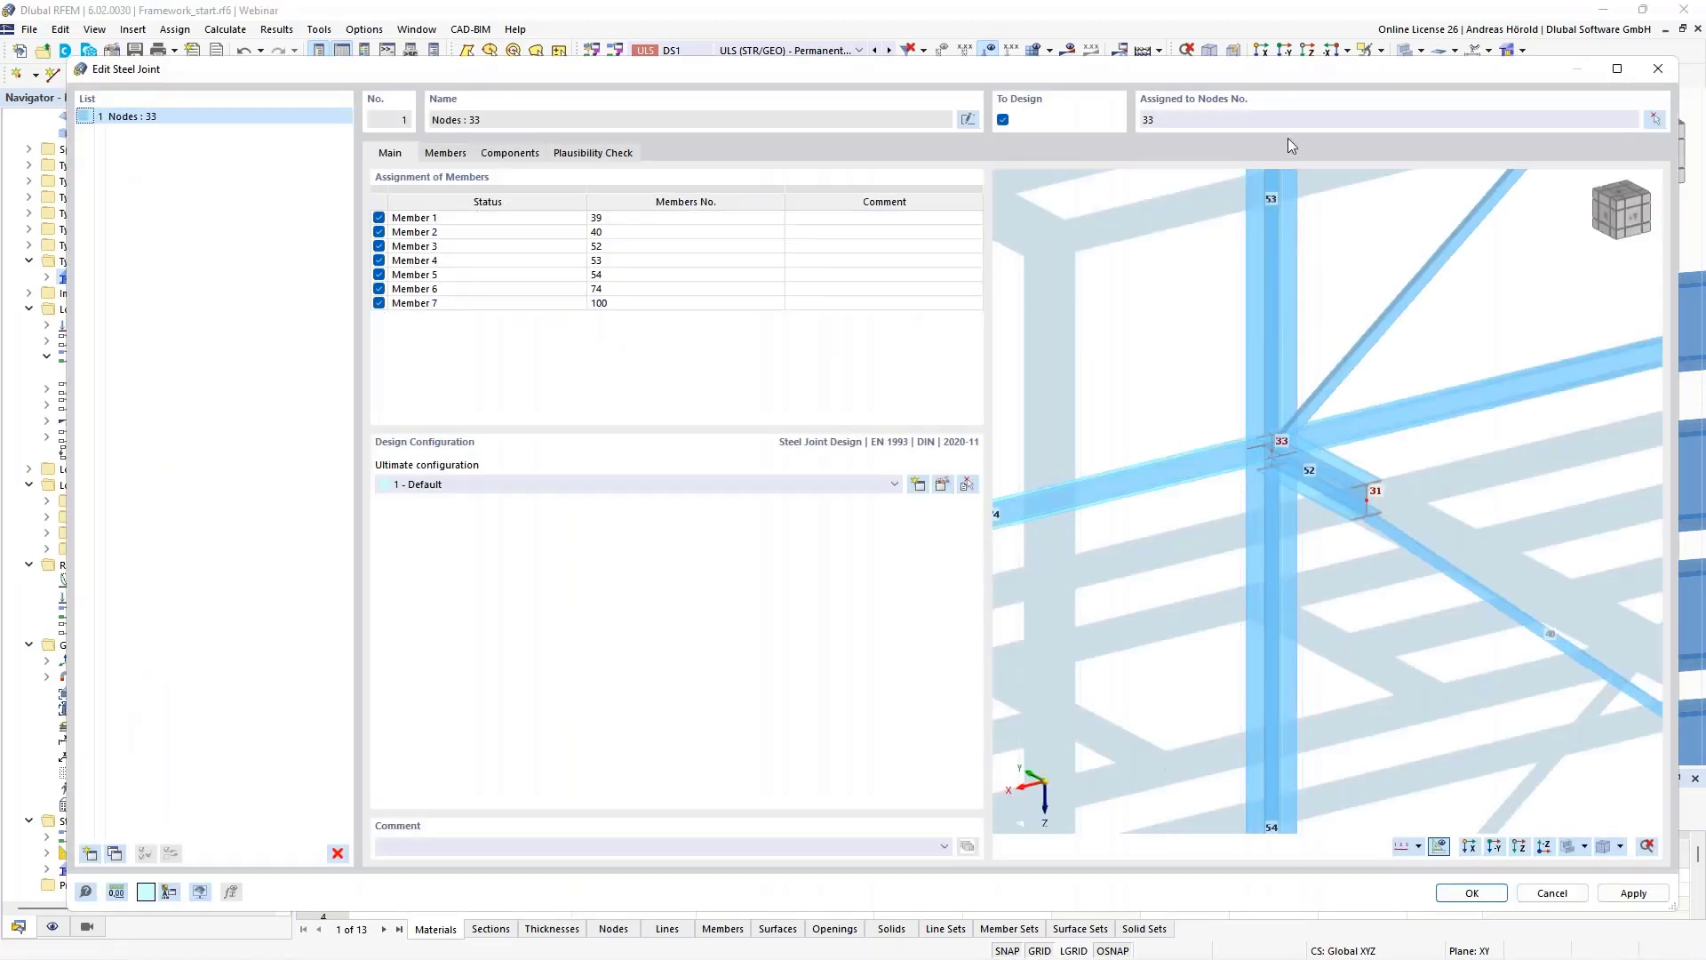
click(1655, 121)
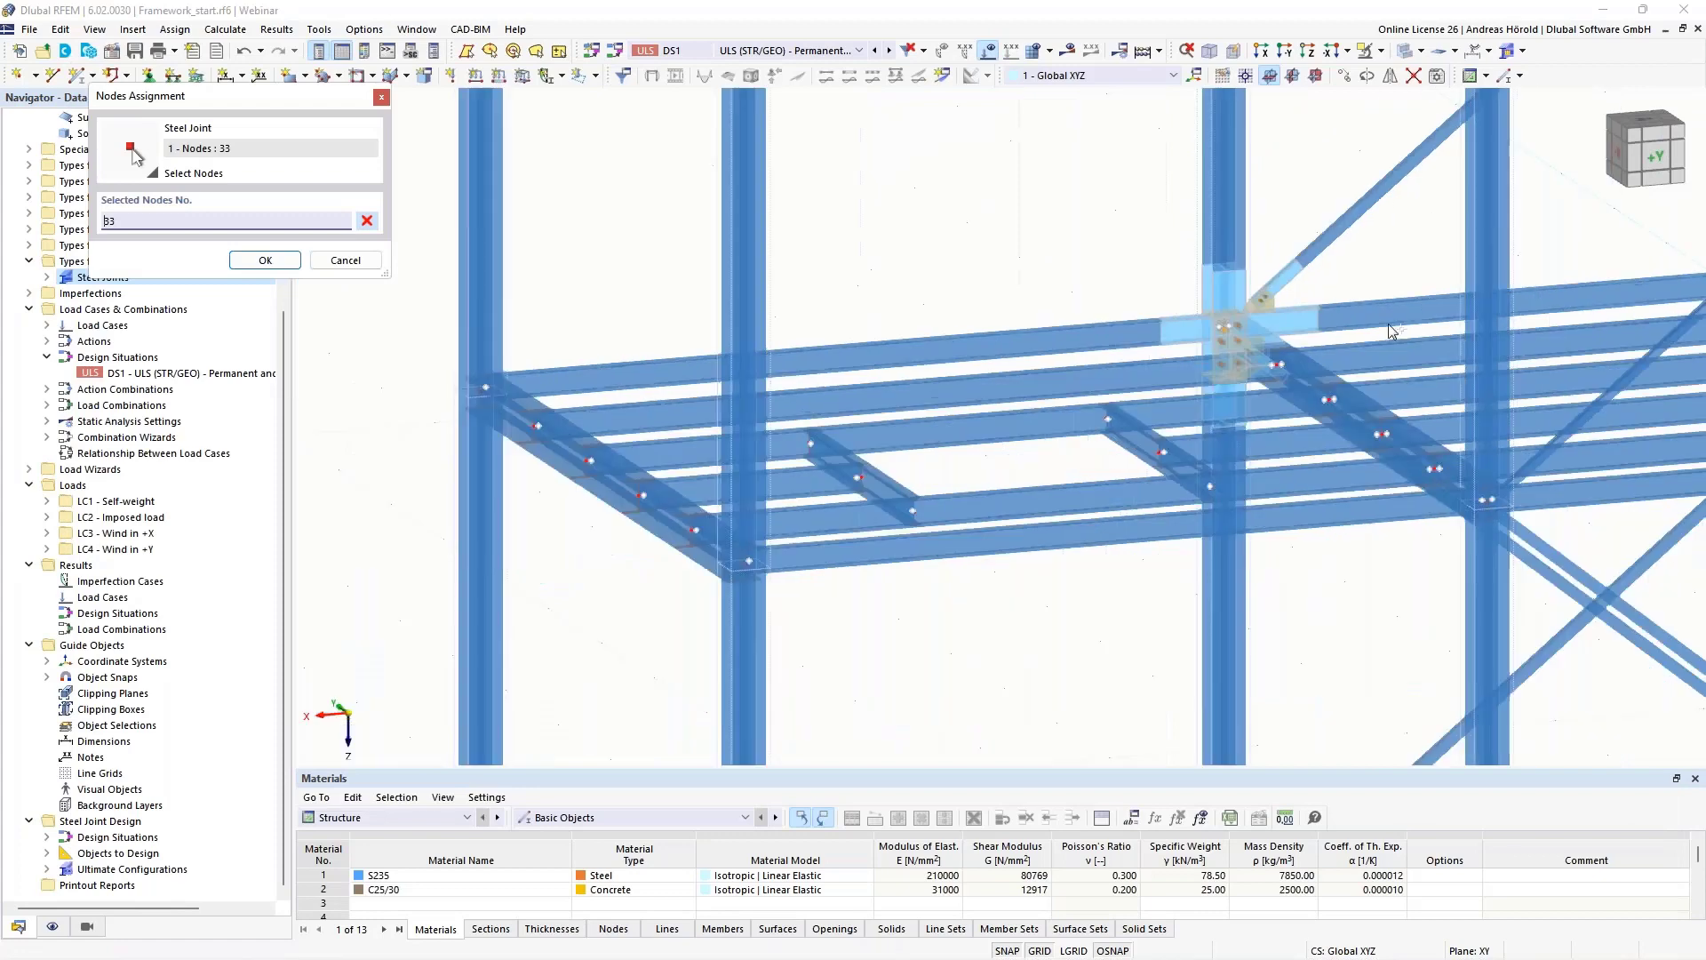
middle_drag(1392, 332, 902, 360)
ctrl+middle_drag(1302, 423, 1330, 418)
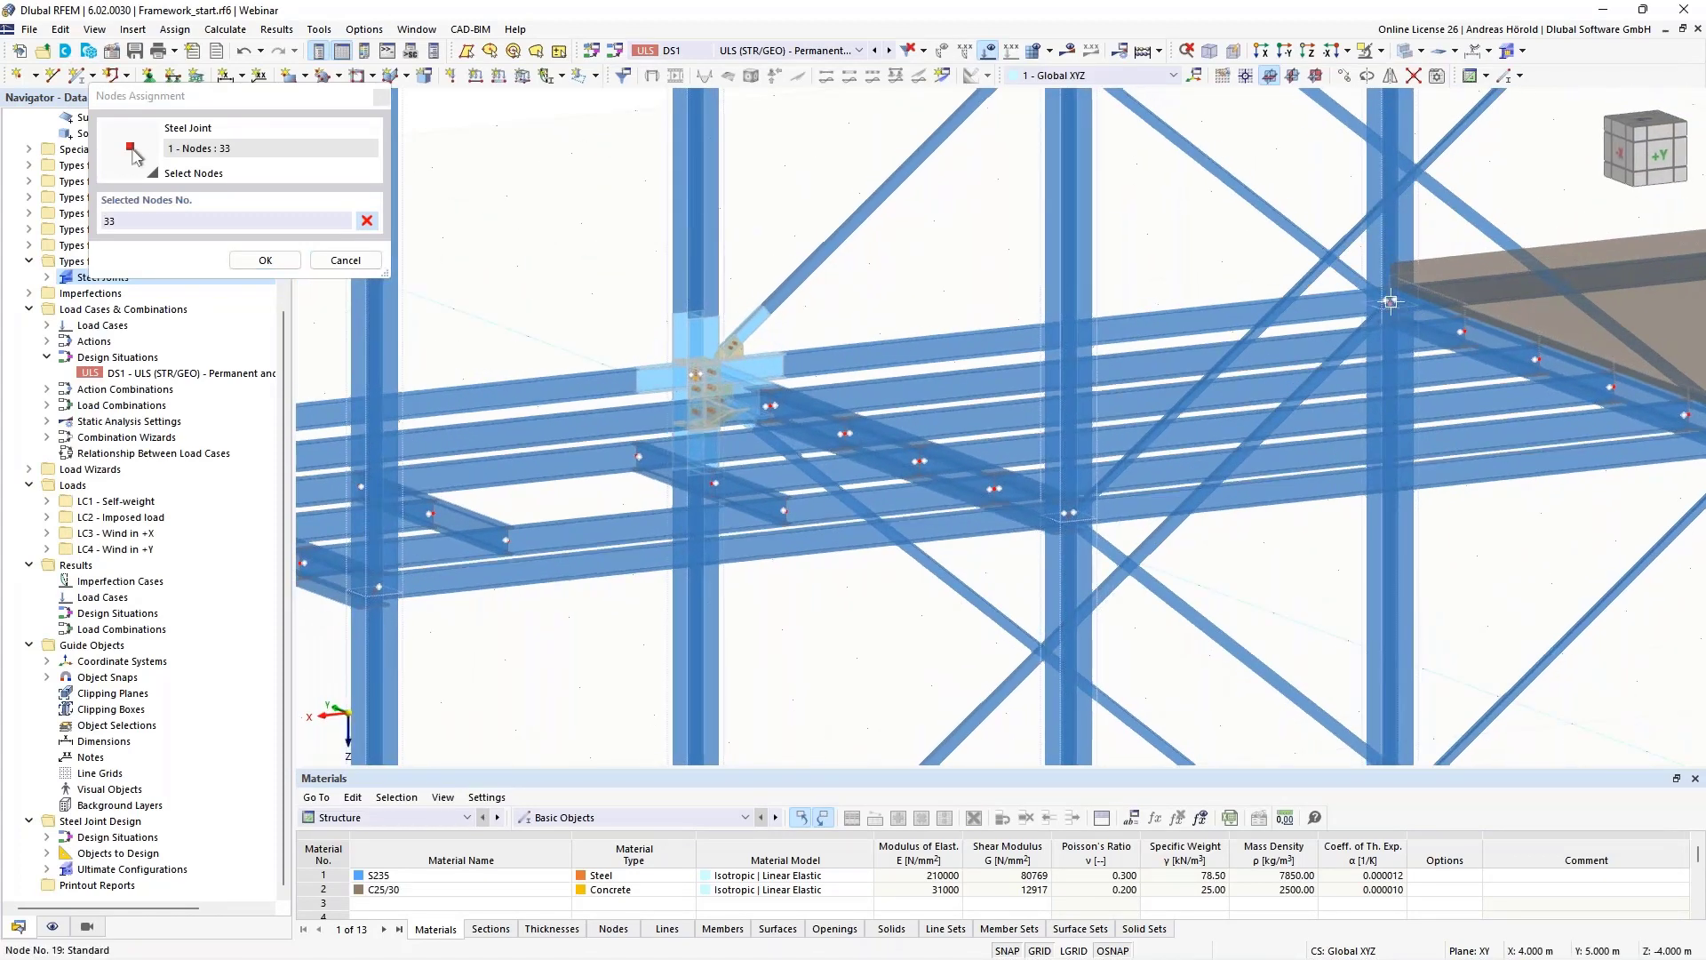
scroll(1391, 303, down, 3)
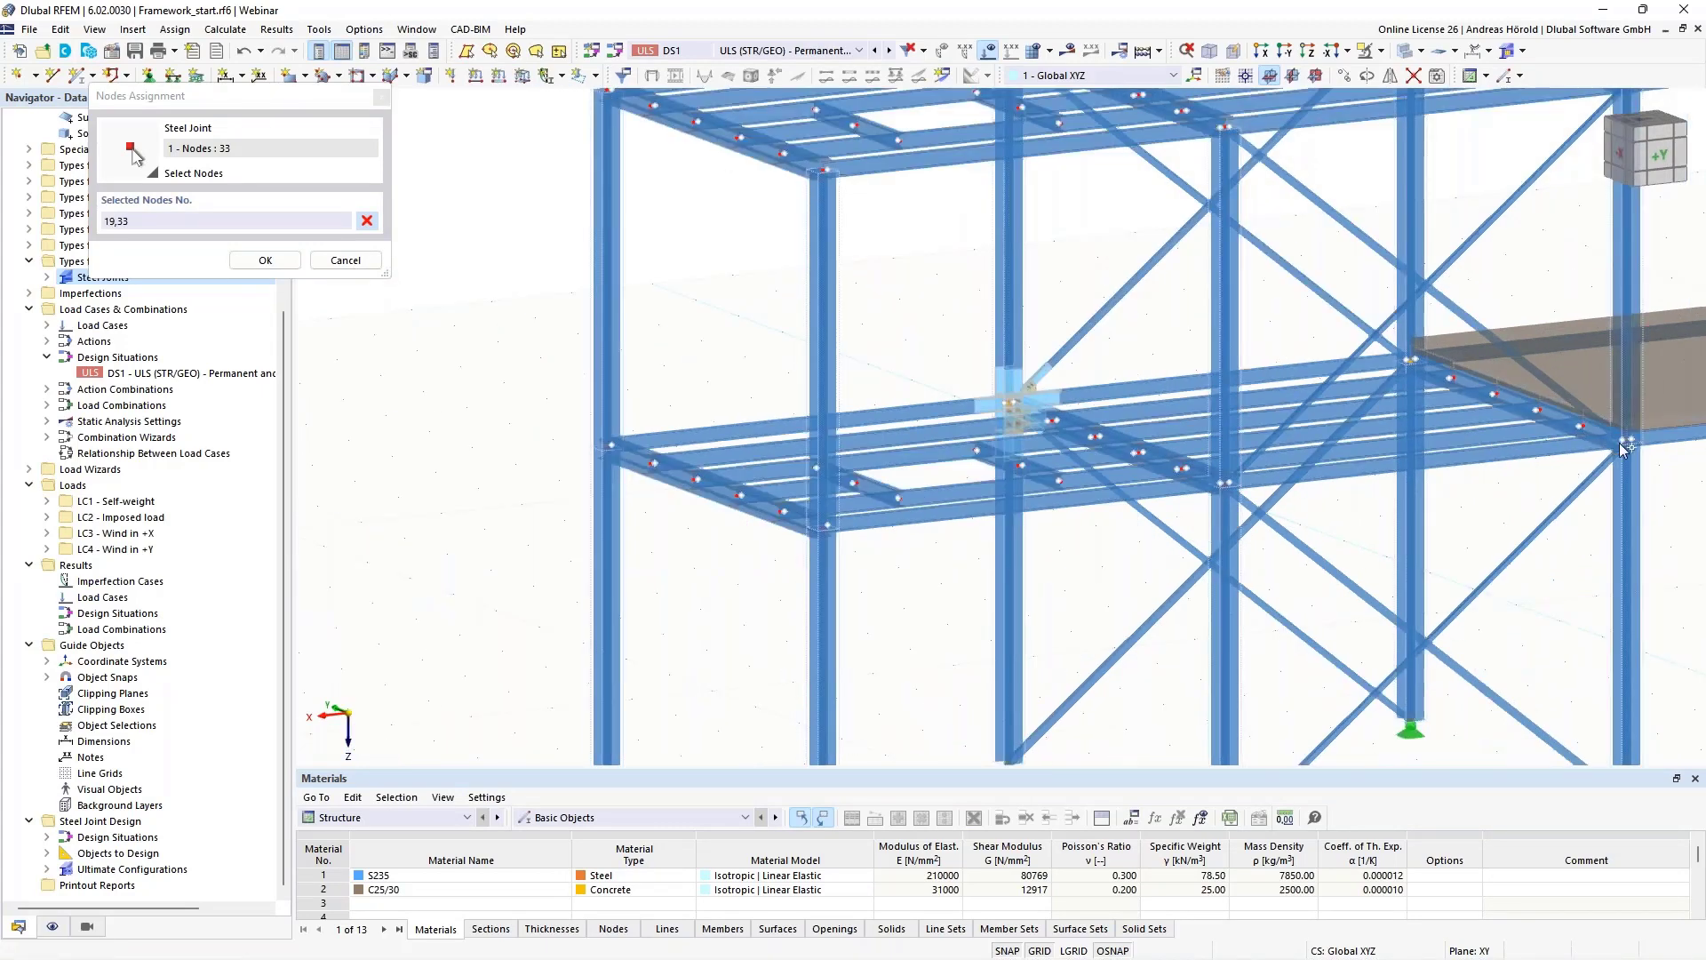
click(1628, 439)
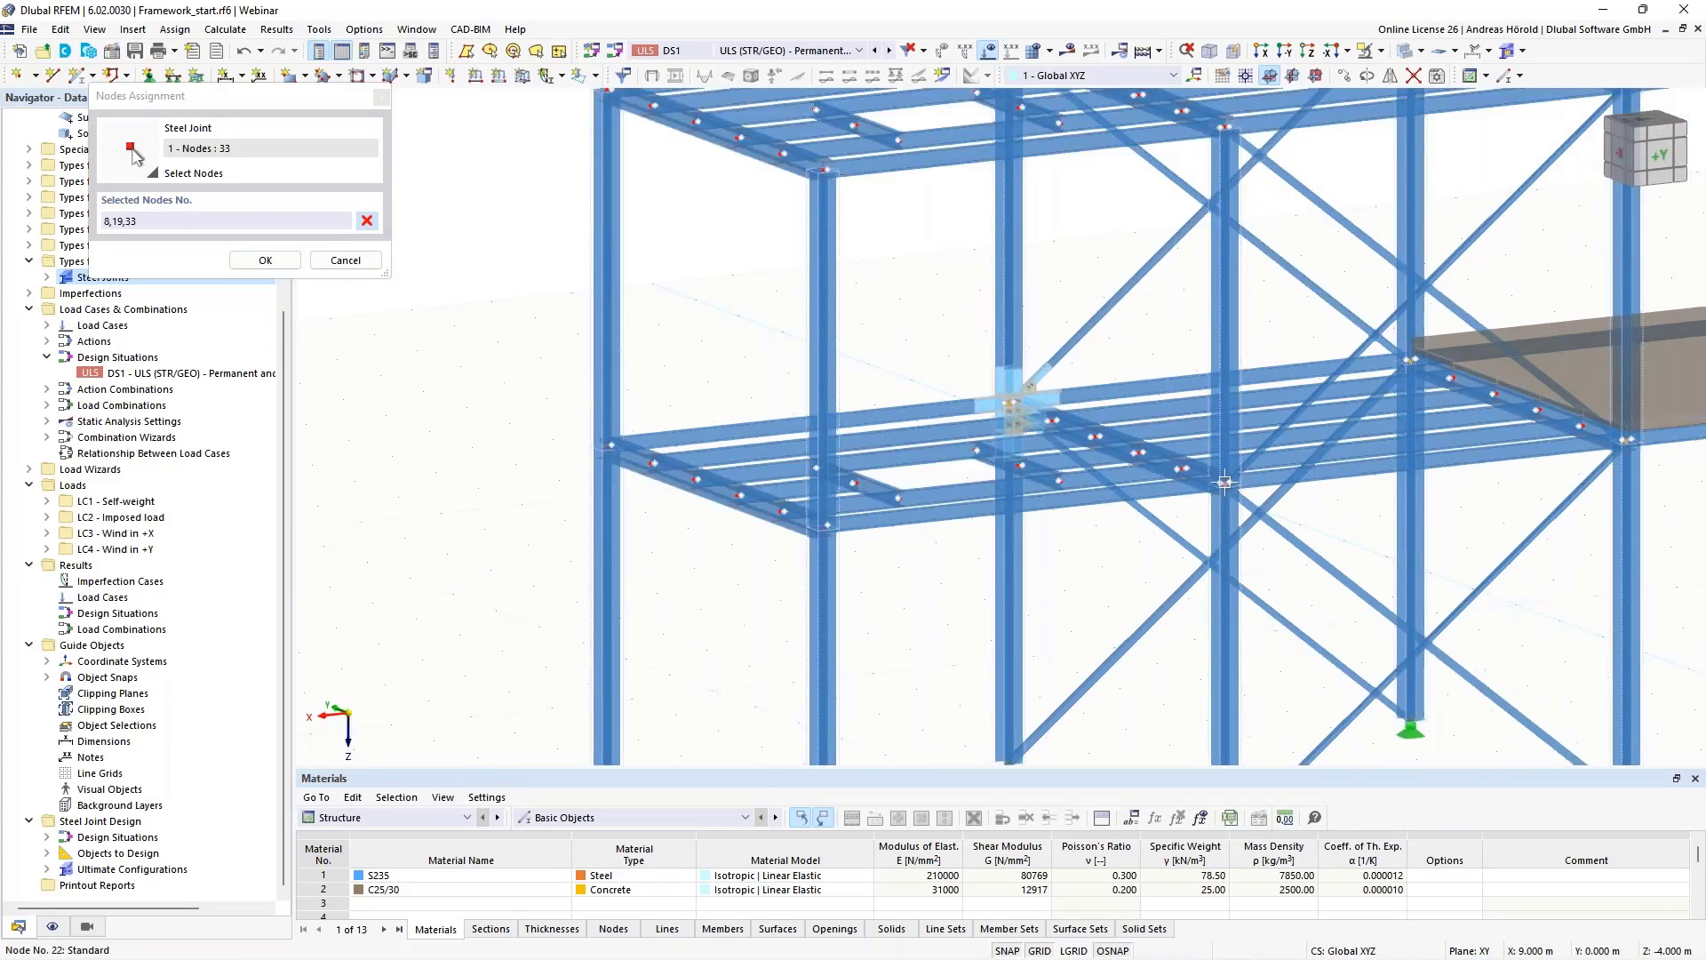
click(1225, 483)
click(263, 259)
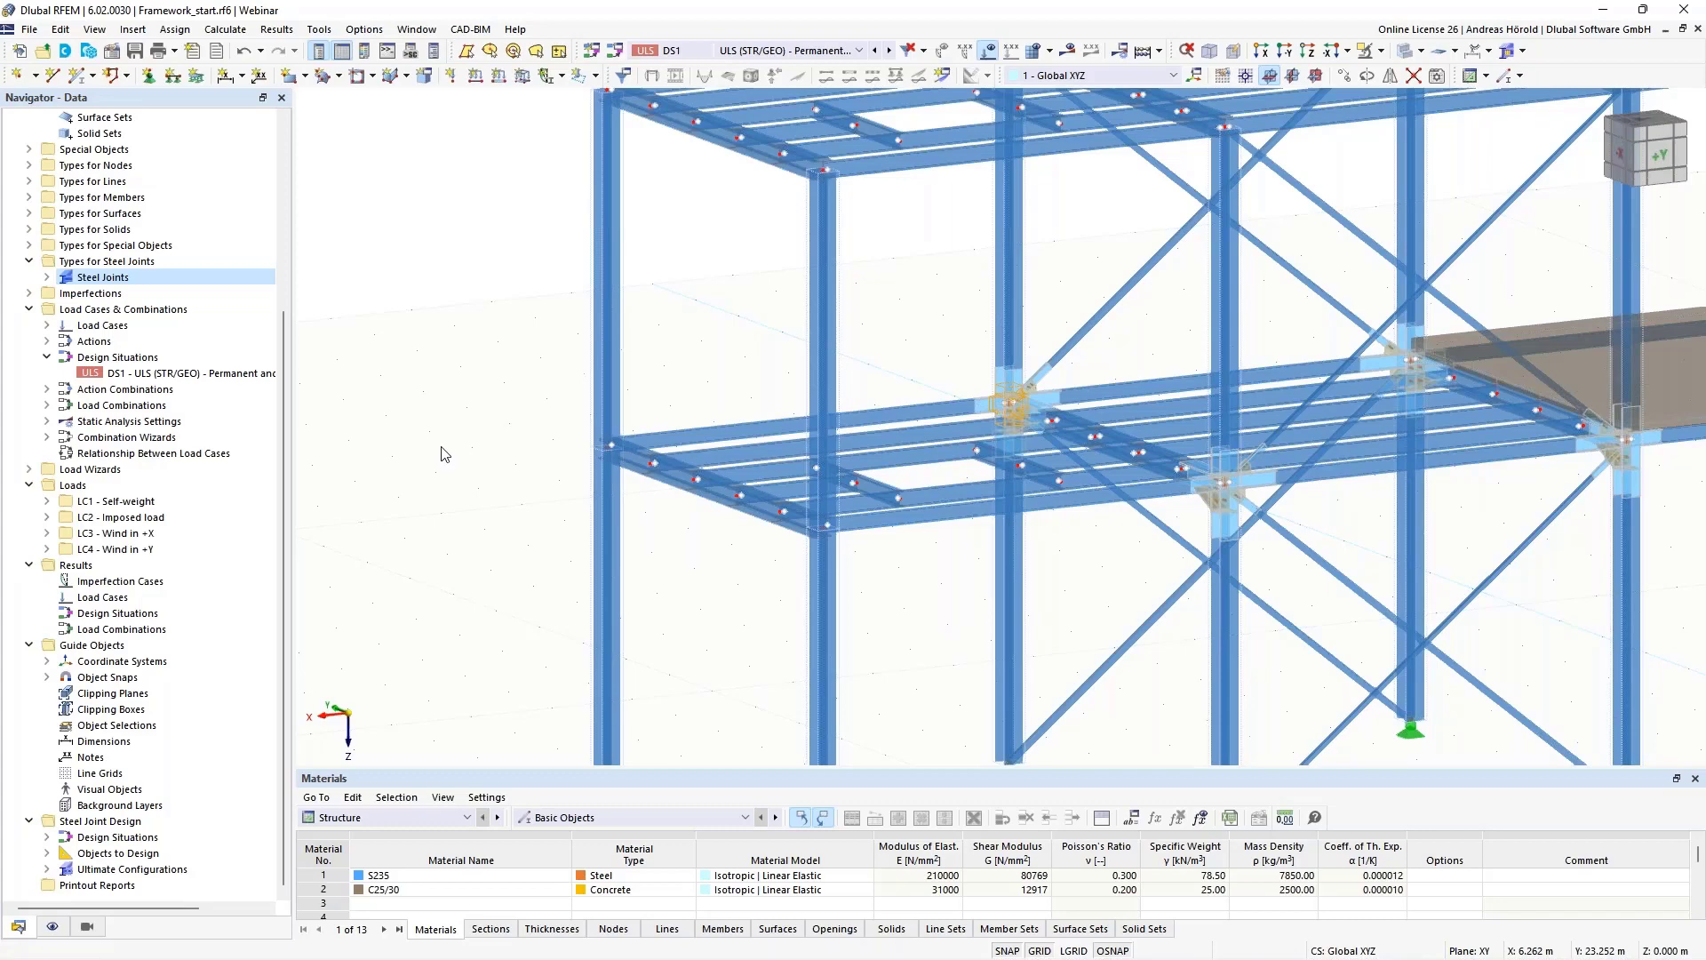
Show the Steel Joint Design input data with its design situations in the table.
click(410, 820)
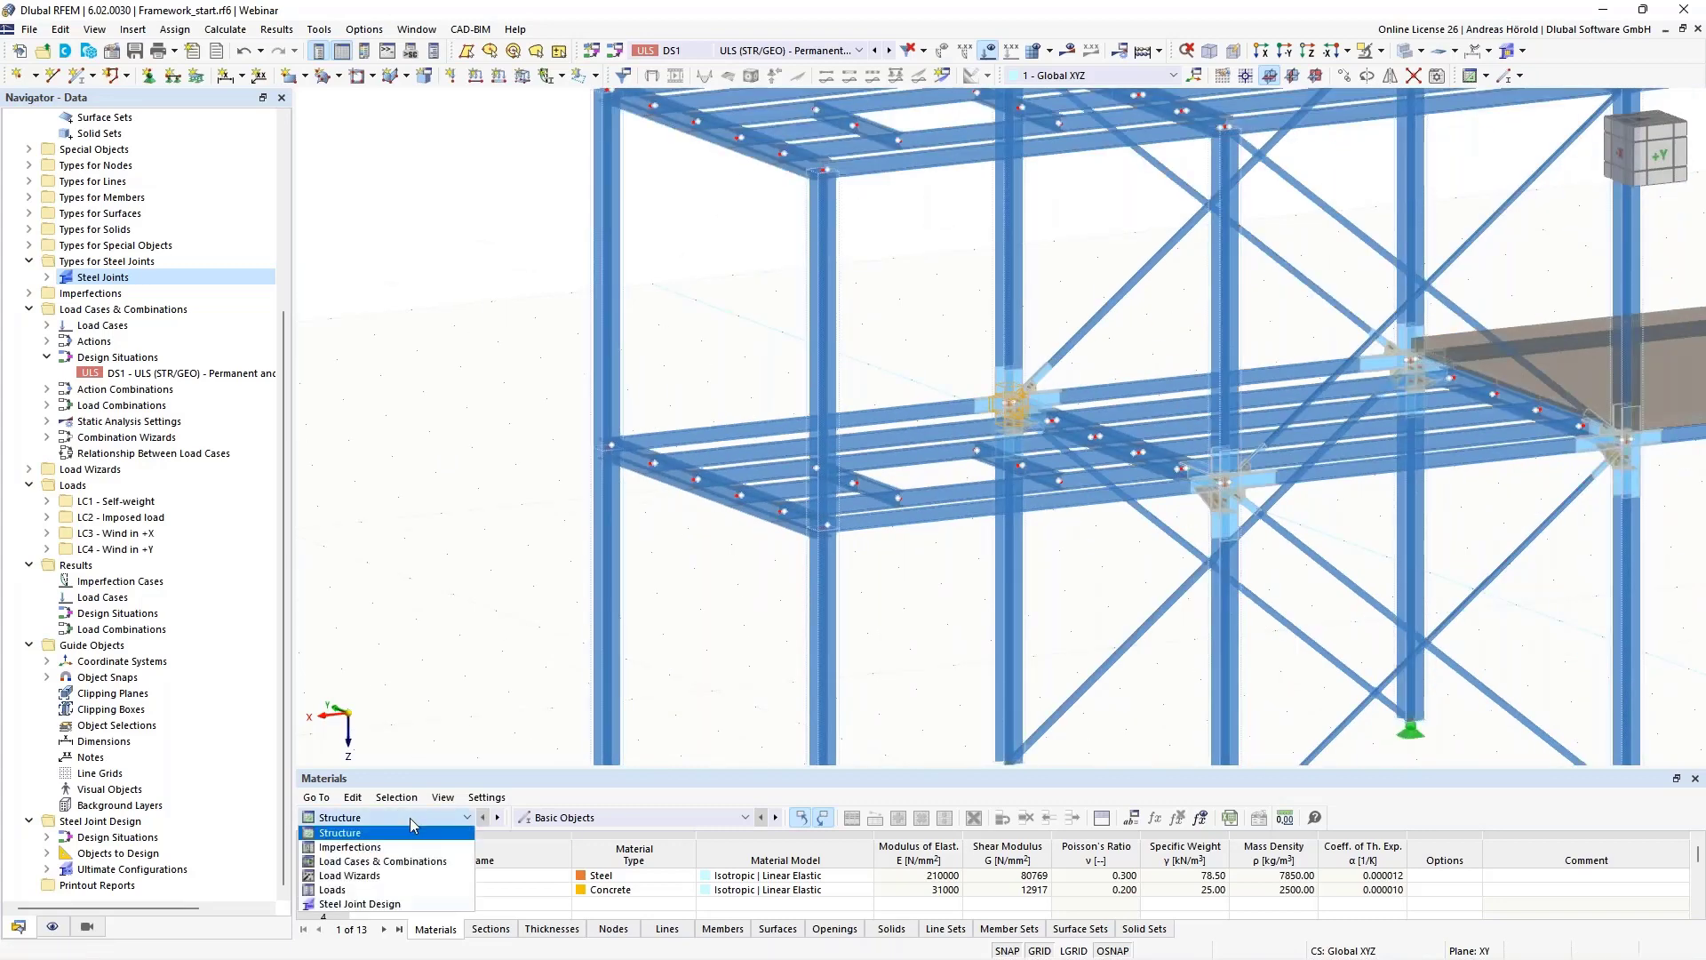
click(398, 905)
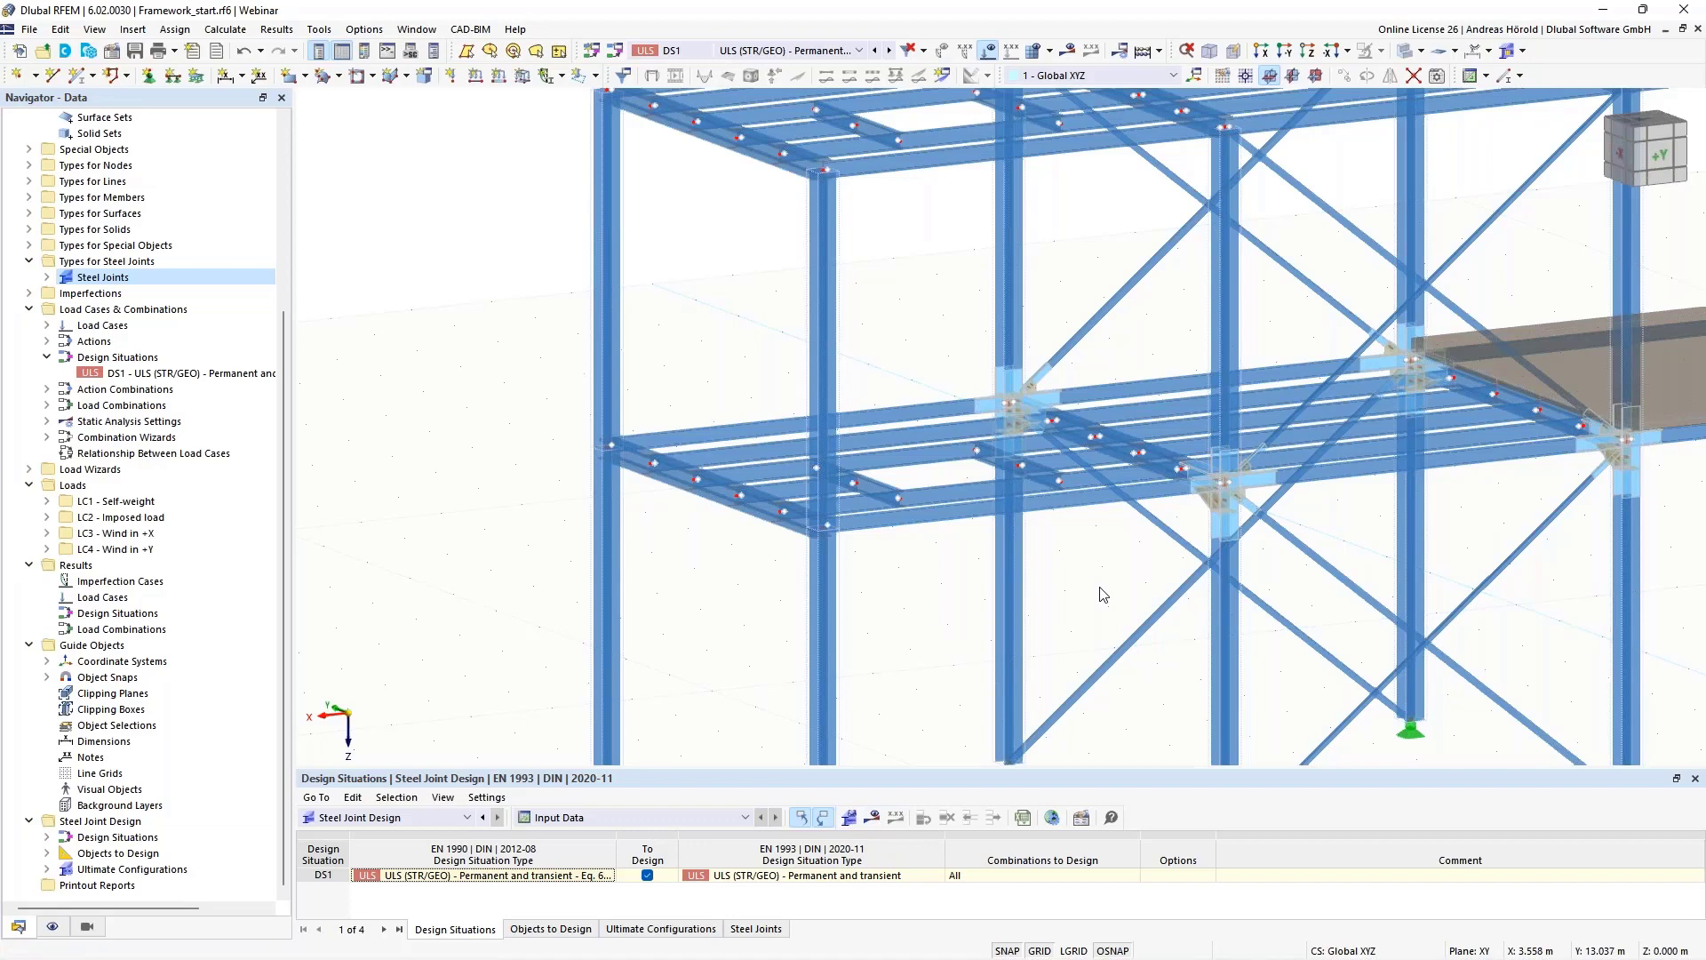
middle_drag(1097, 583, 911, 585)
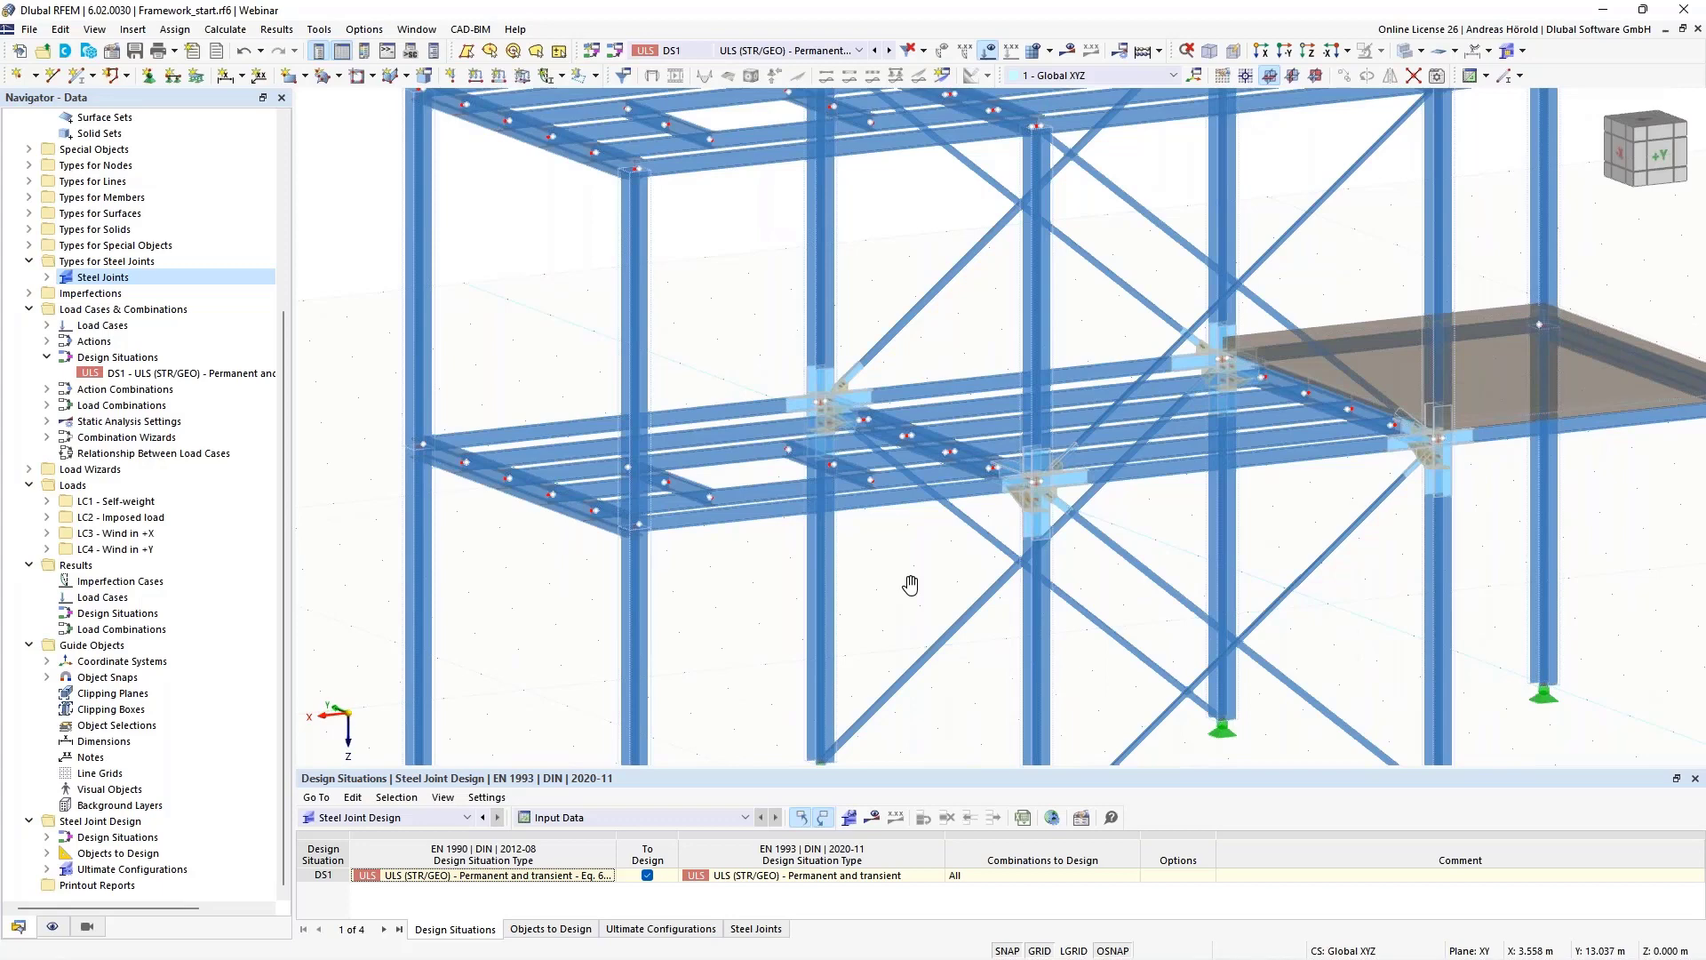
Switch to the model Framework_finished_with results.rf6 and frame its four designed steel joints.
scroll(145, 266, up, 5)
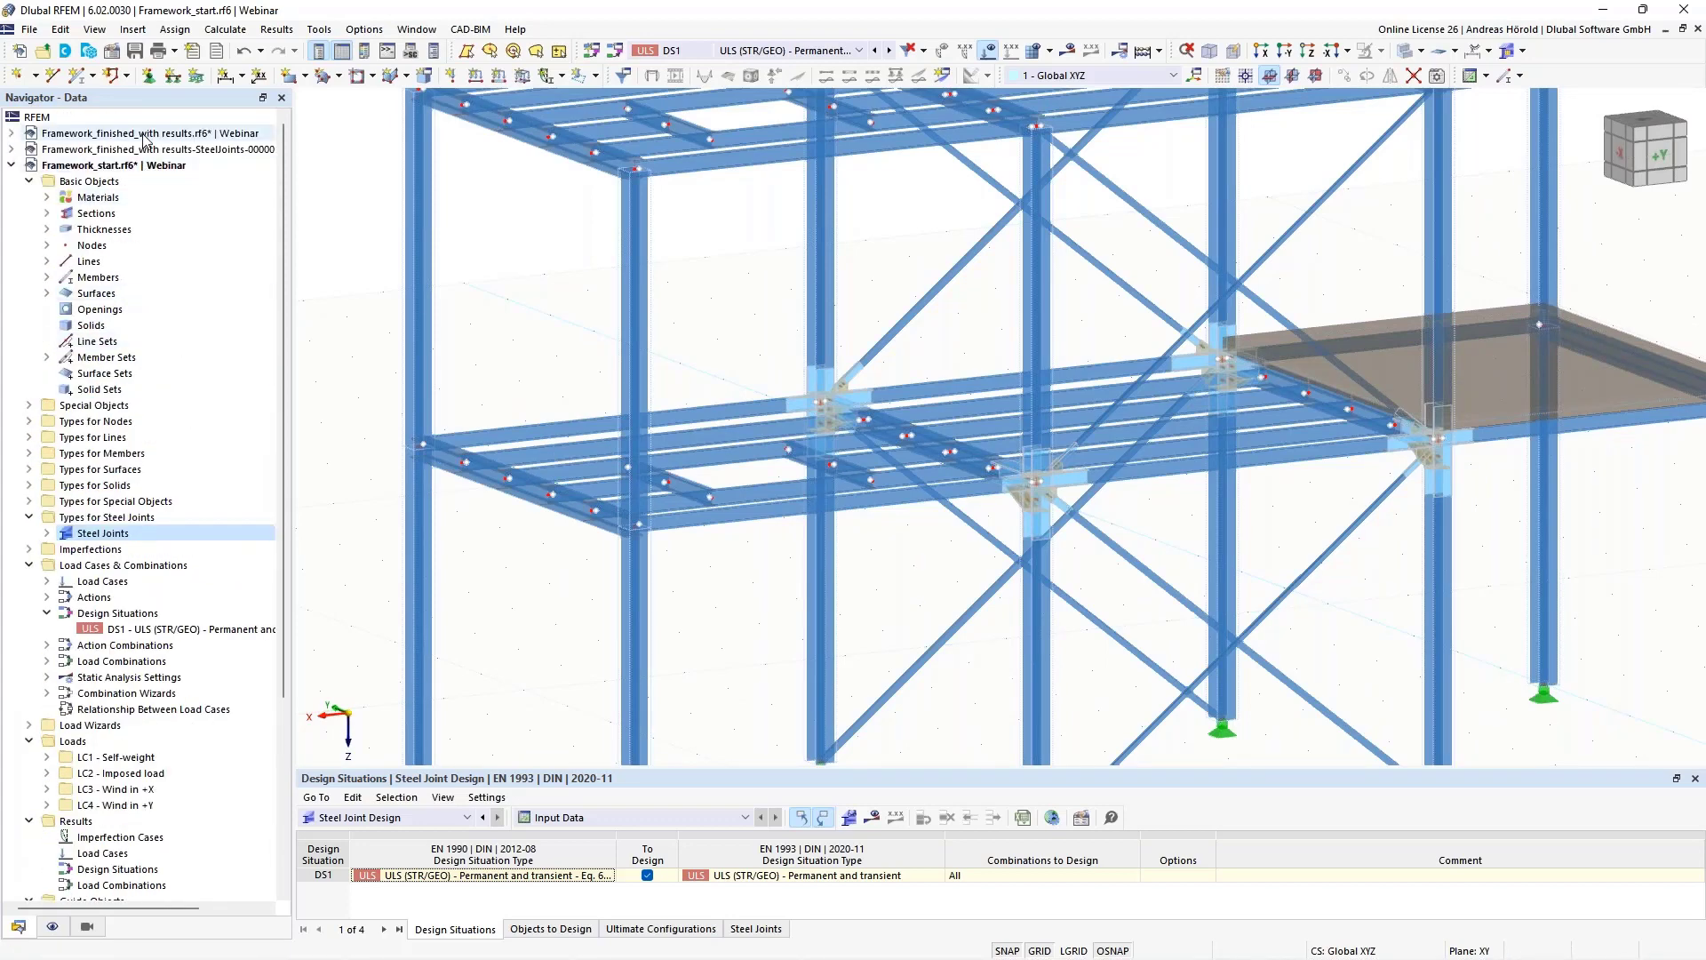
click(145, 135)
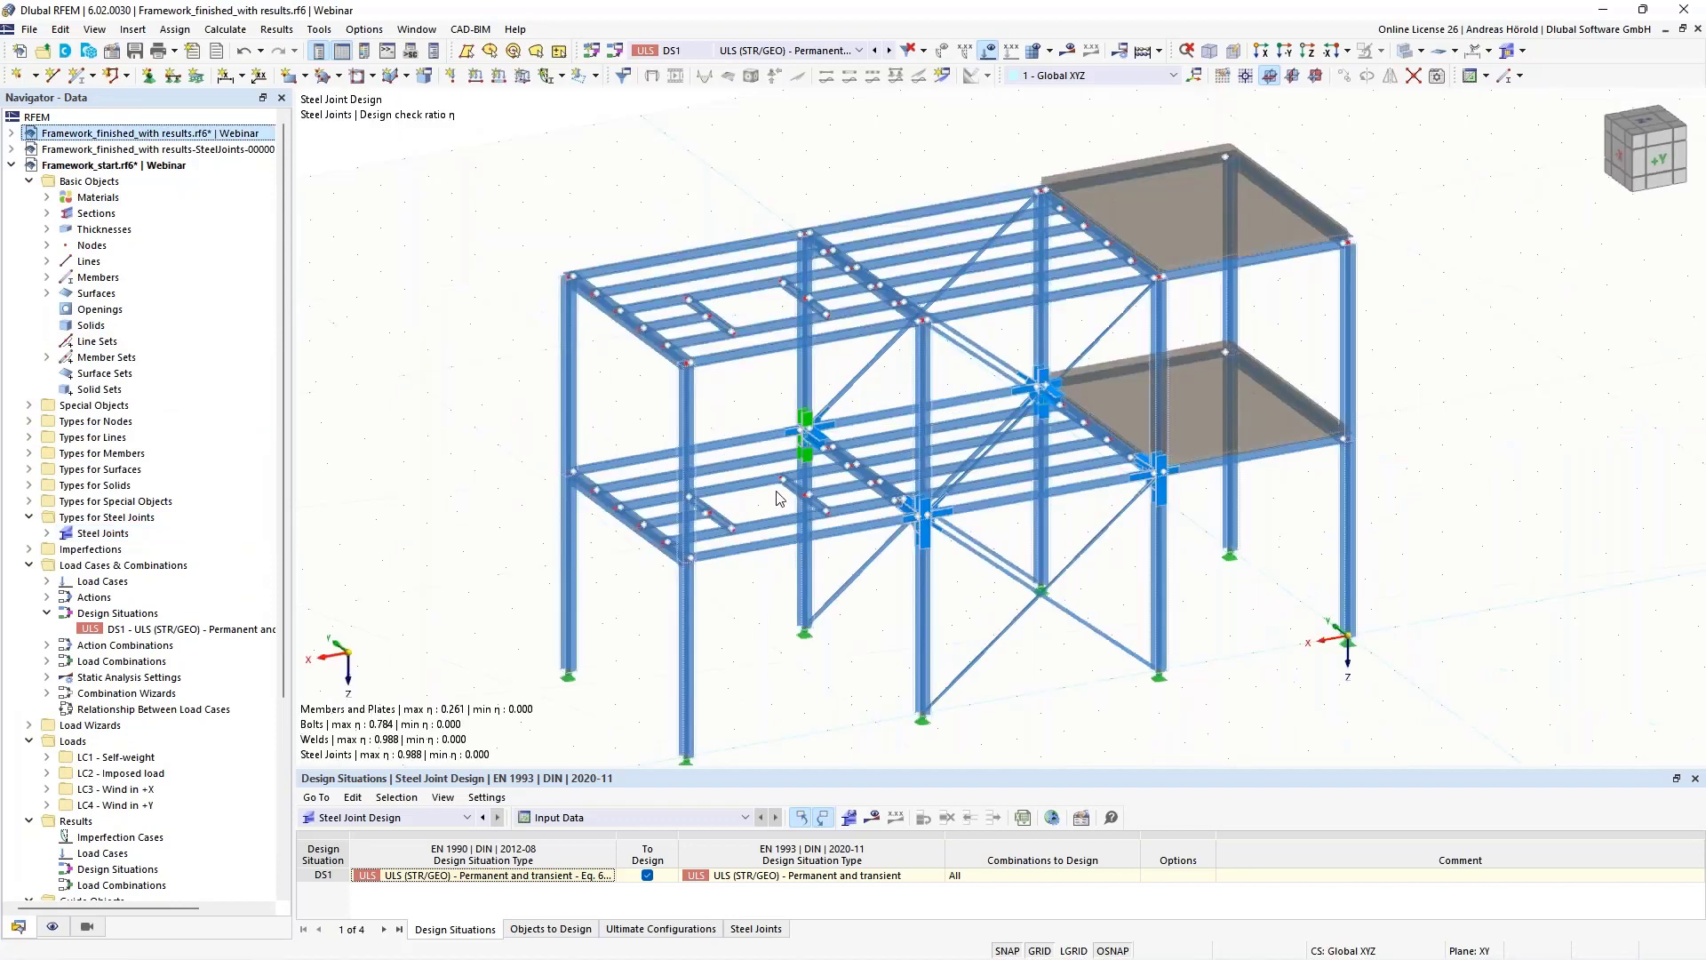
scroll(802, 613, up, 5)
scroll(822, 609, up, 1)
middle_drag(822, 609, 766, 564)
scroll(812, 695, down, 1)
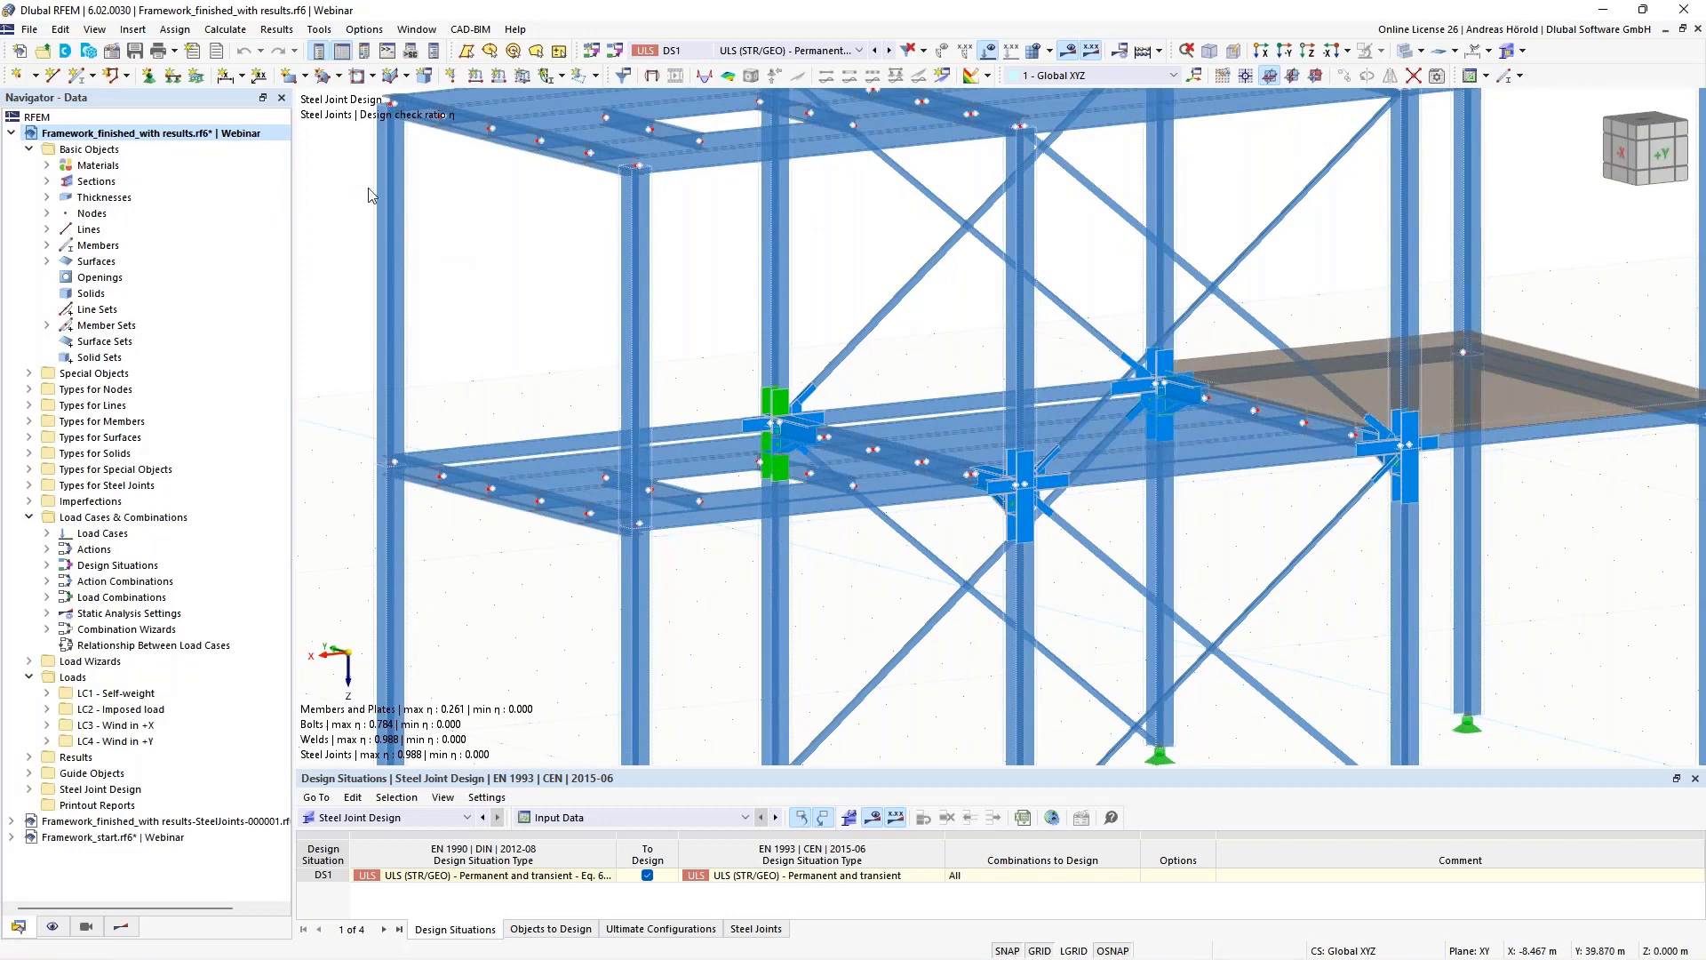
Display the control panel's colour scale clear of the joints and inspect the design check ratios on the steel joints.
click(365, 53)
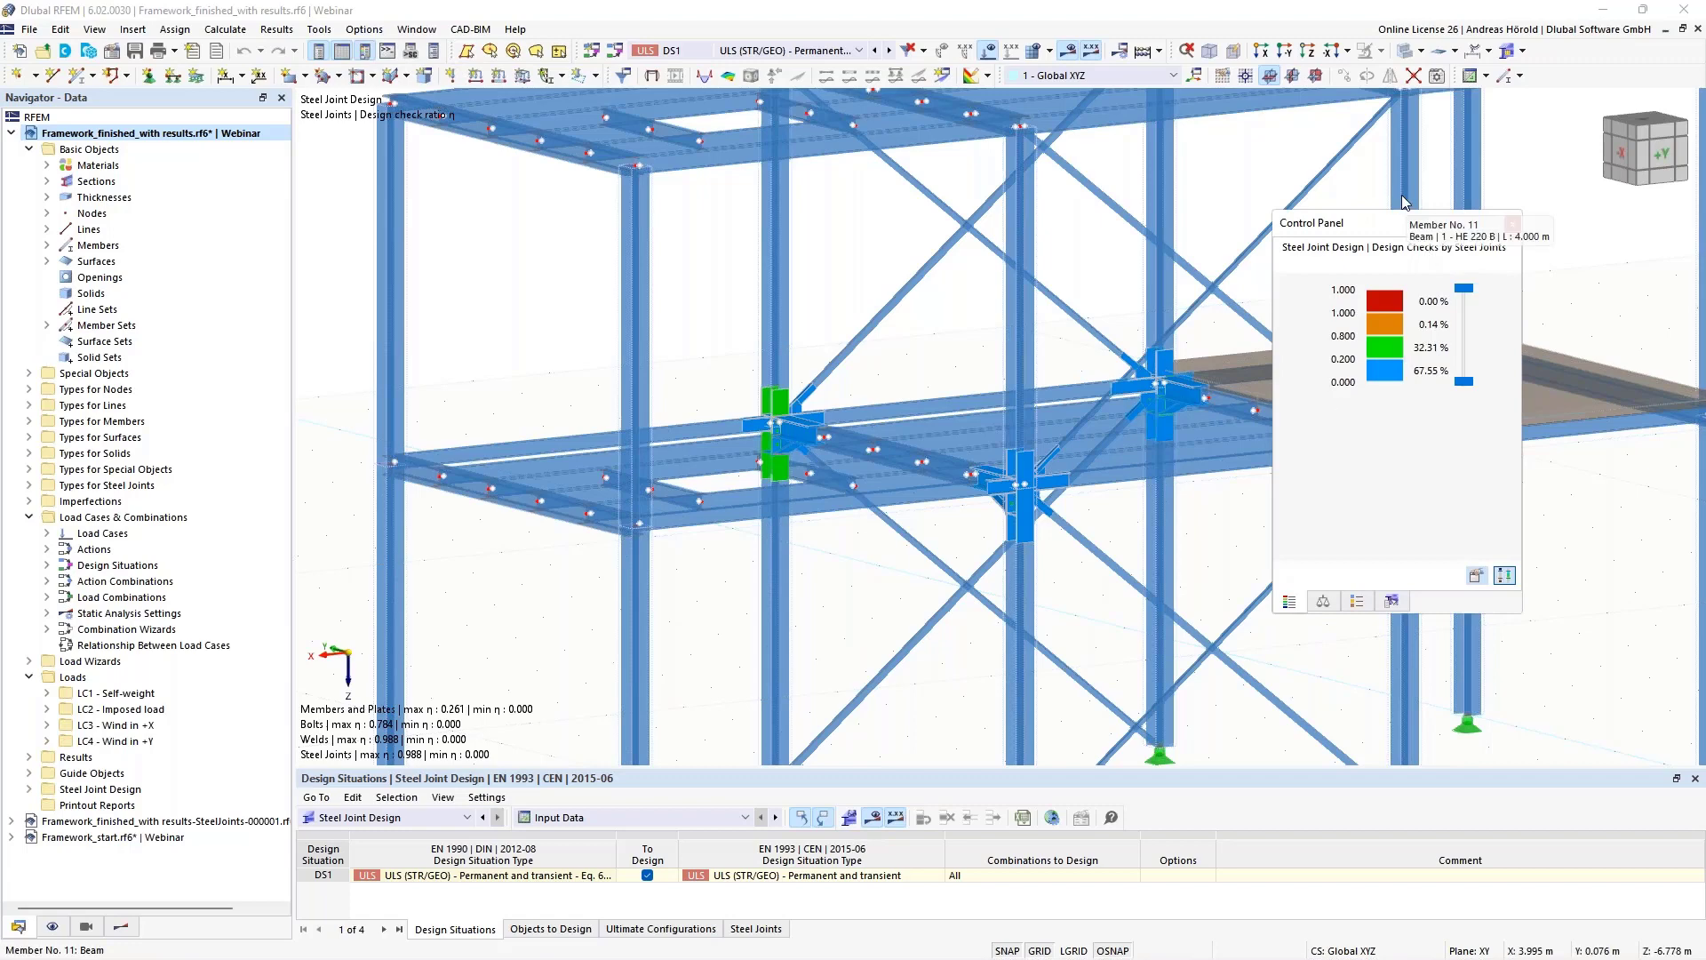
drag(1370, 223, 1529, 244)
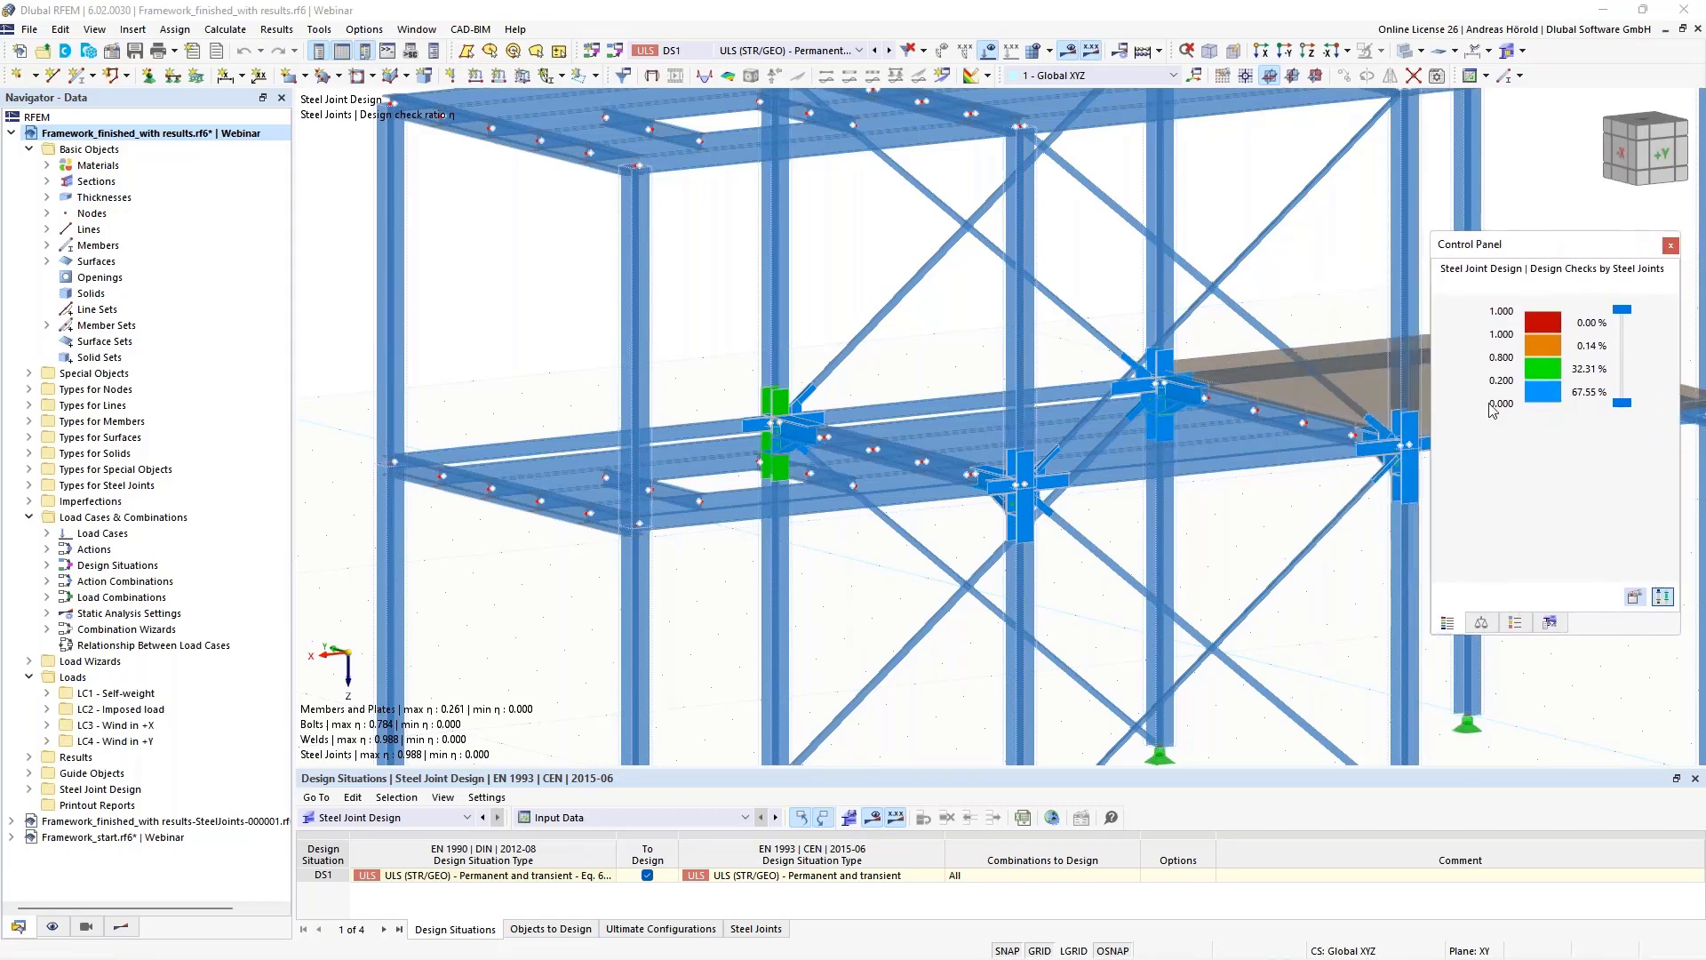
scroll(771, 456, up, 2)
scroll(771, 456, up, 4)
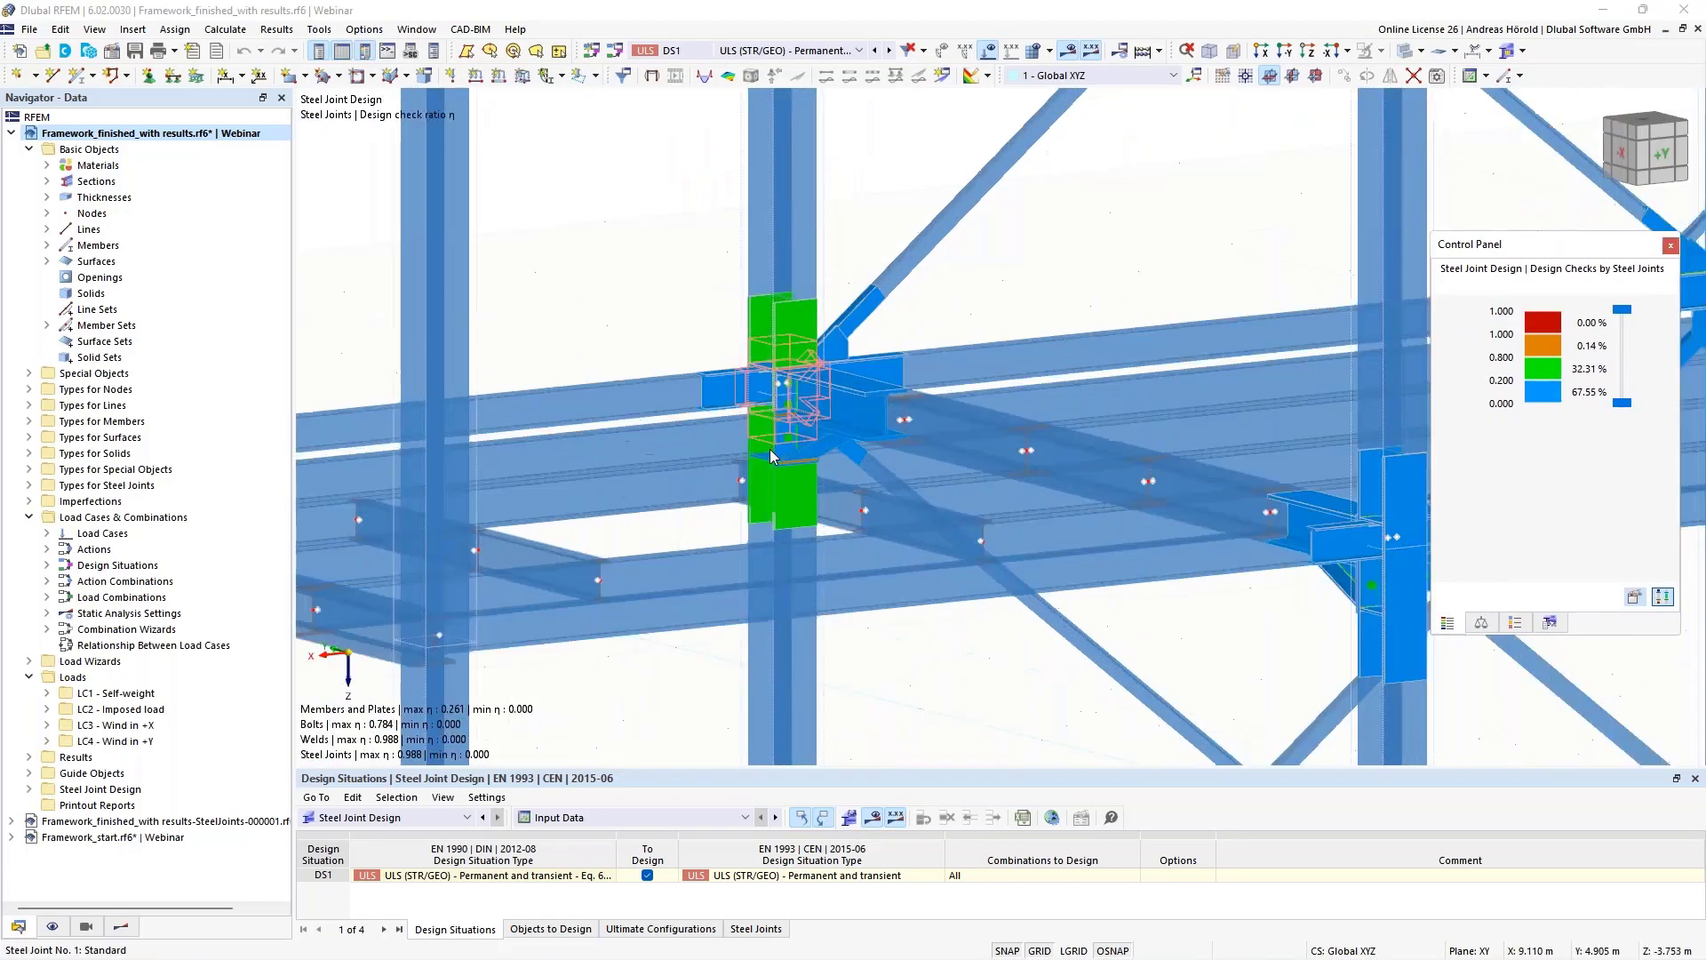
scroll(802, 517, down, 4)
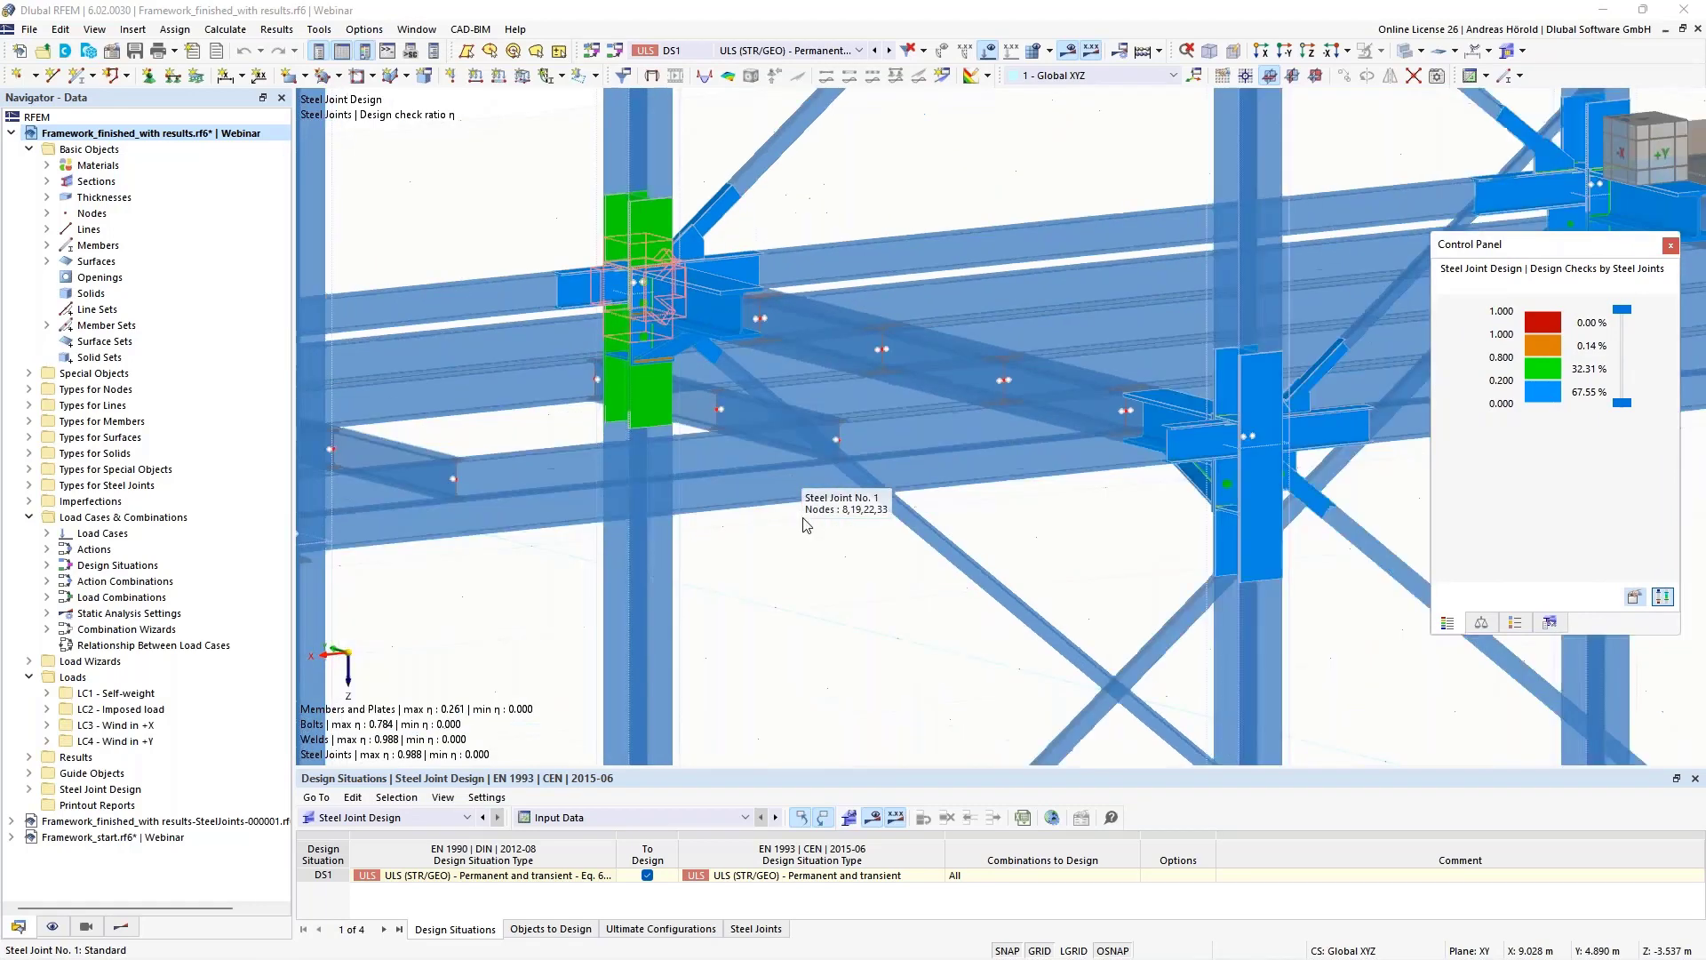
middle_drag(863, 434, 827, 418)
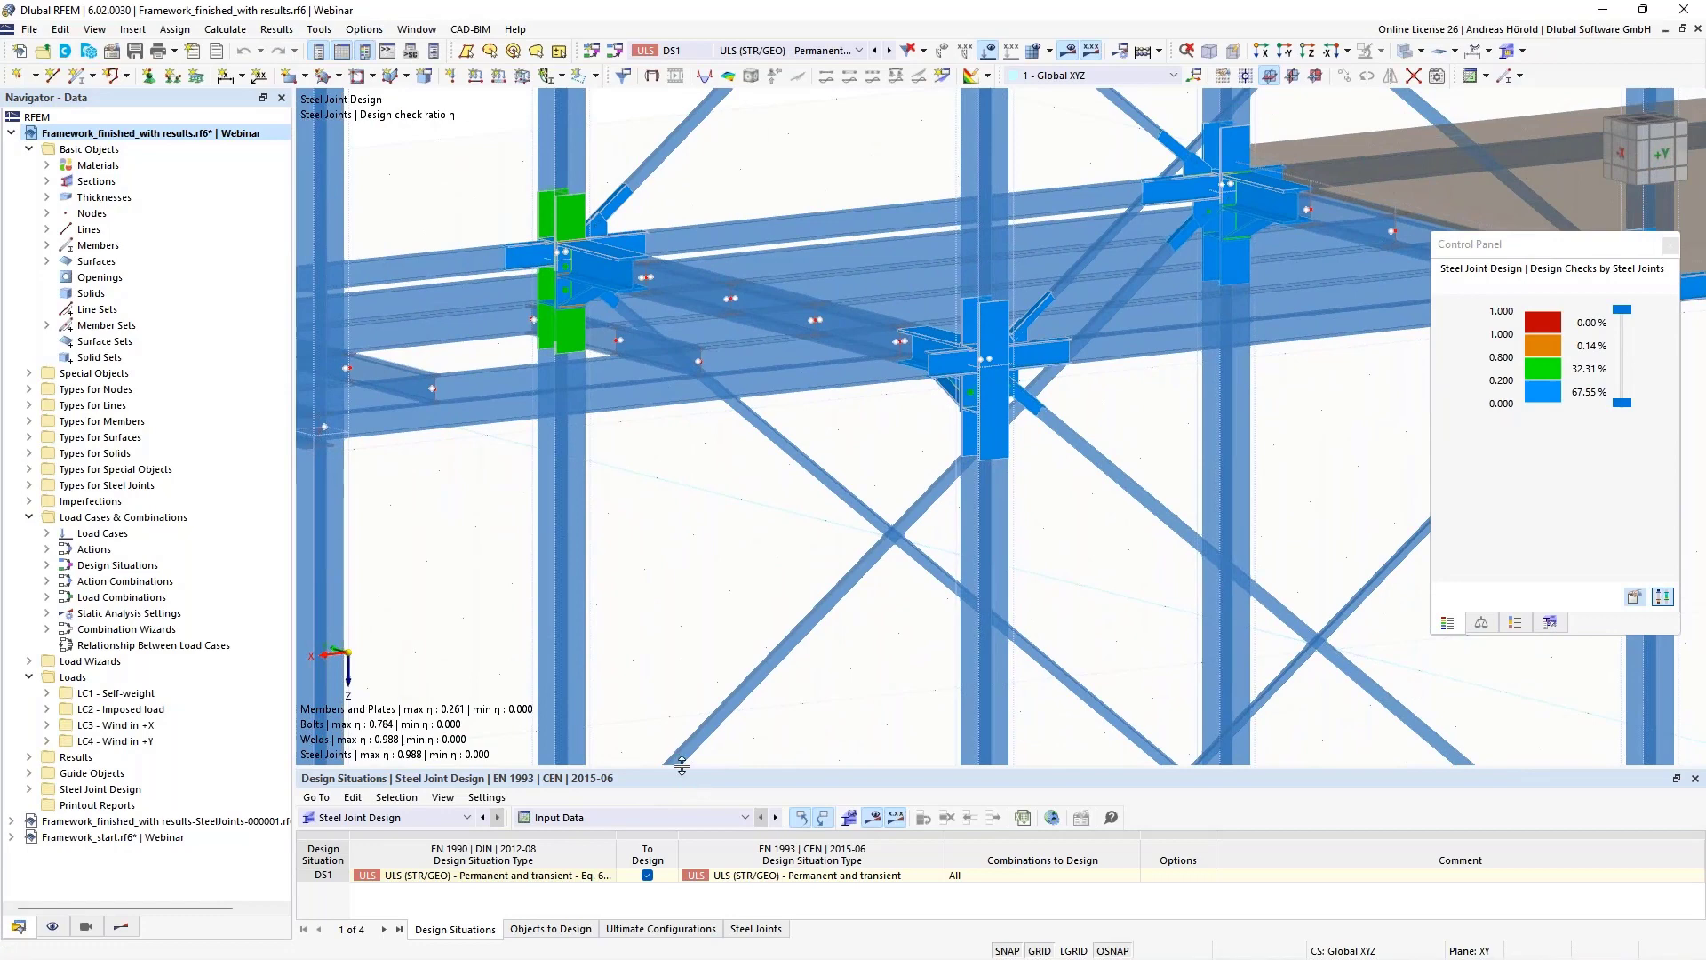
Enlarge the results table and show the Stress-Strain Analysis results of the steel joint design.
drag(680, 771, 614, 648)
click(547, 697)
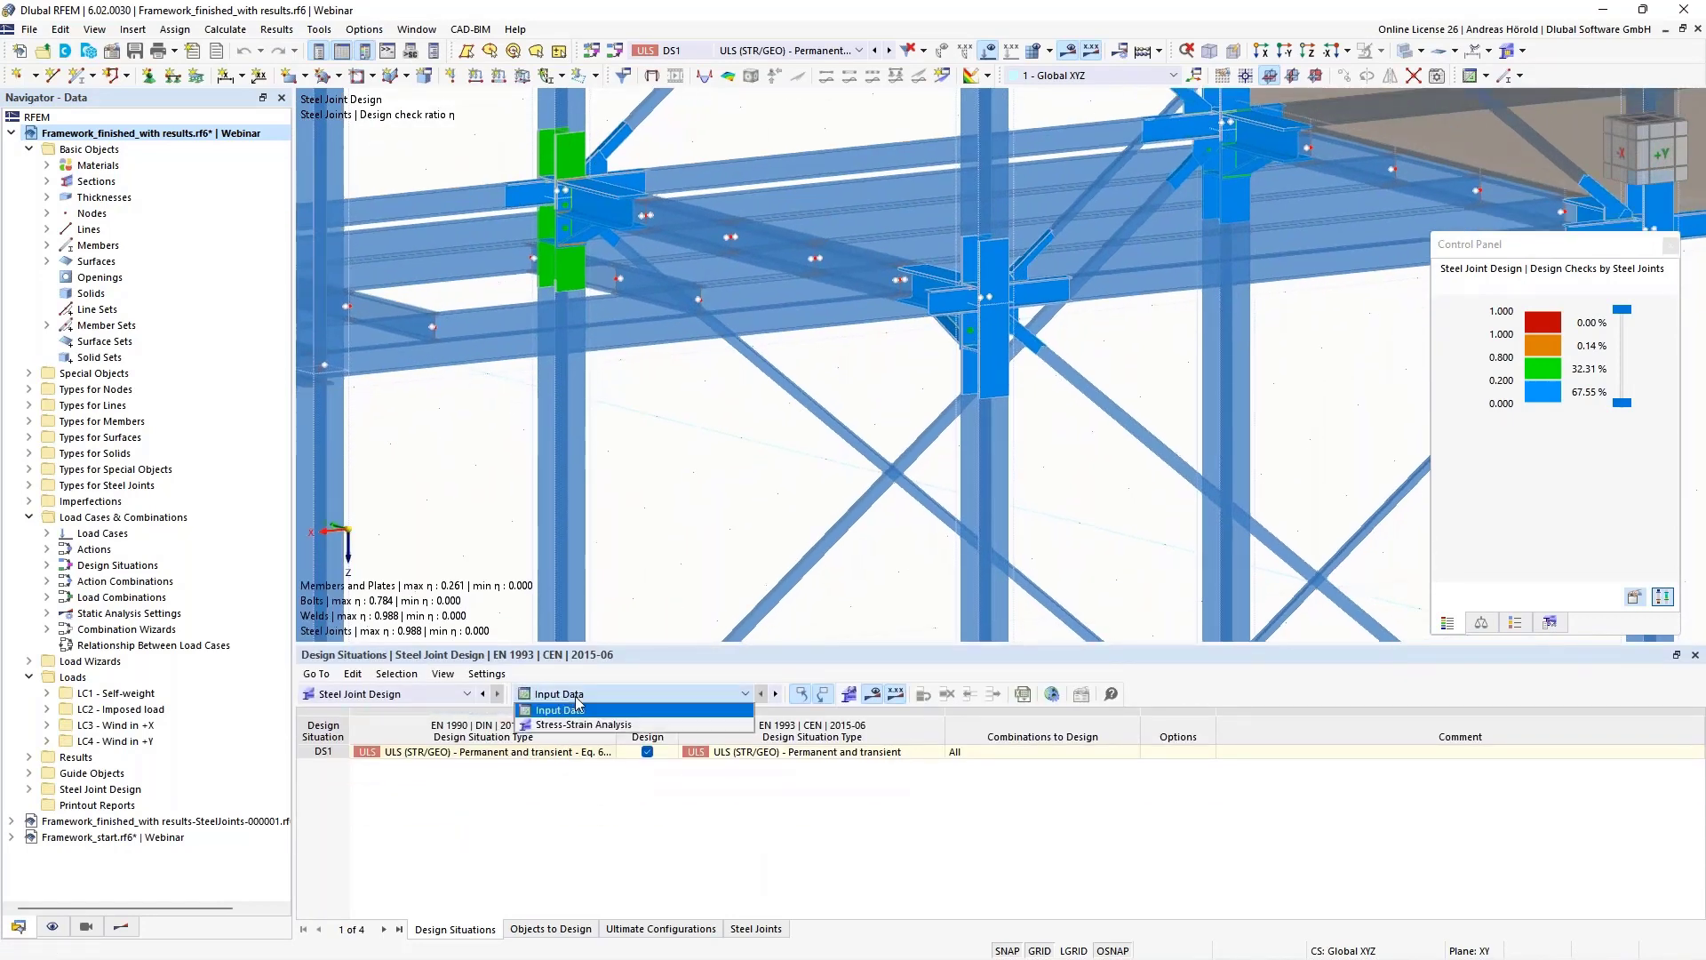
click(580, 726)
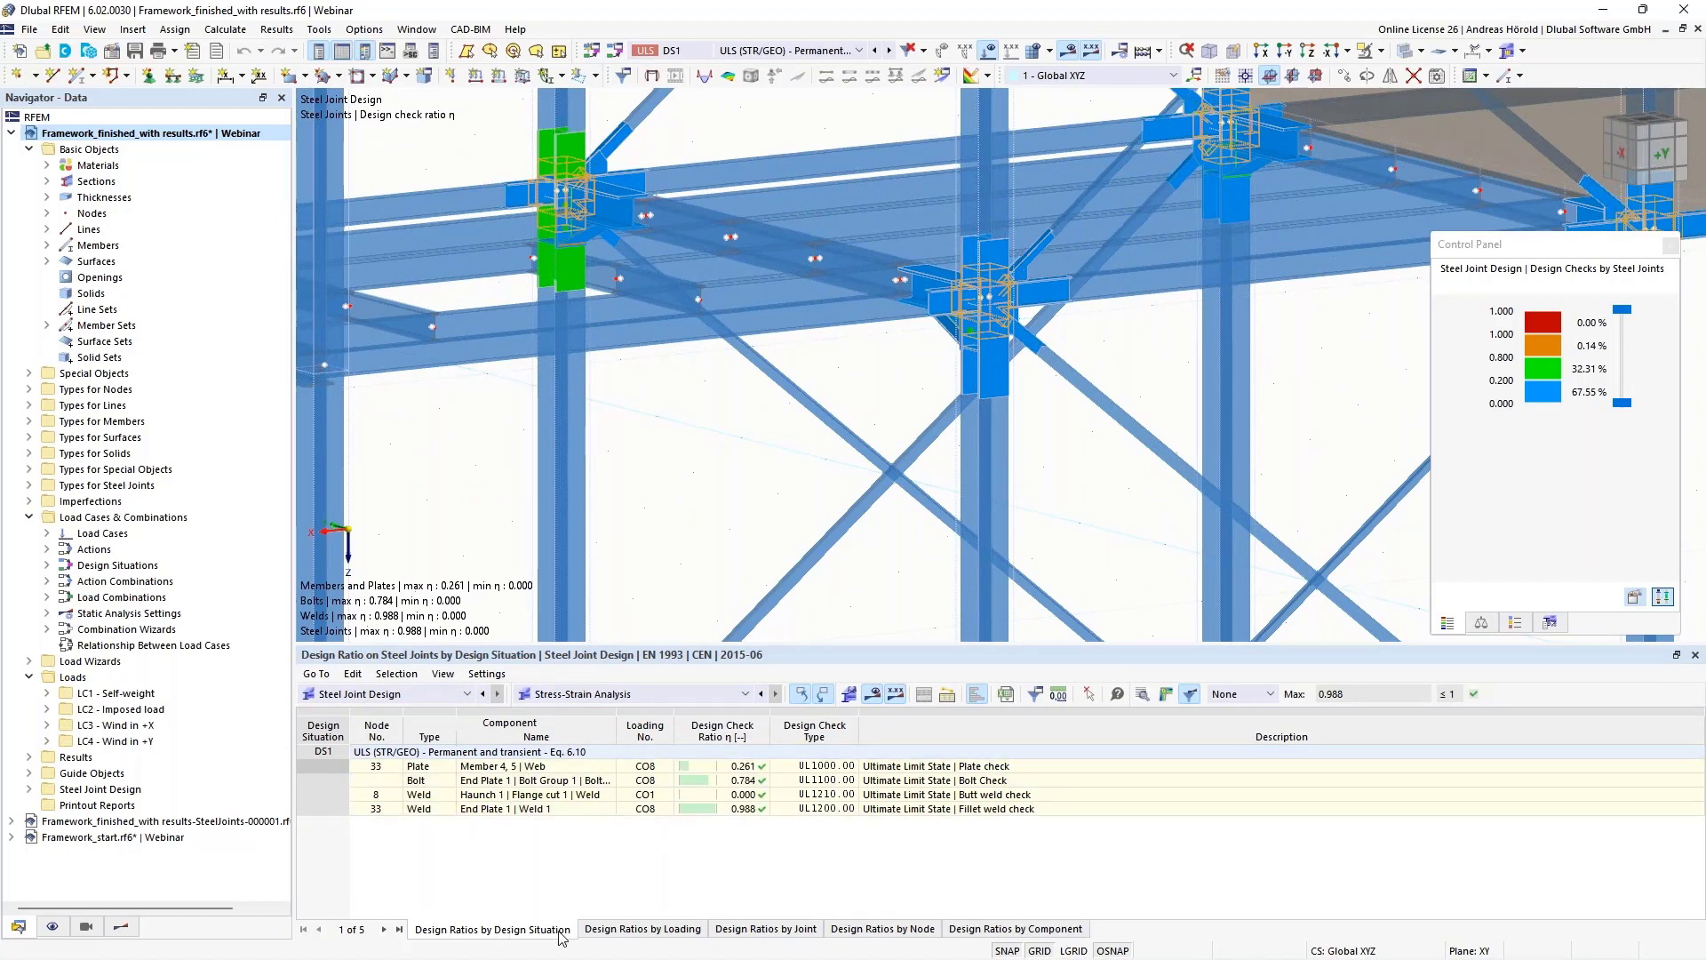
Review the design ratios by loading, joint, node and component, and select the bolt check ratio in the results by design situation.
click(677, 933)
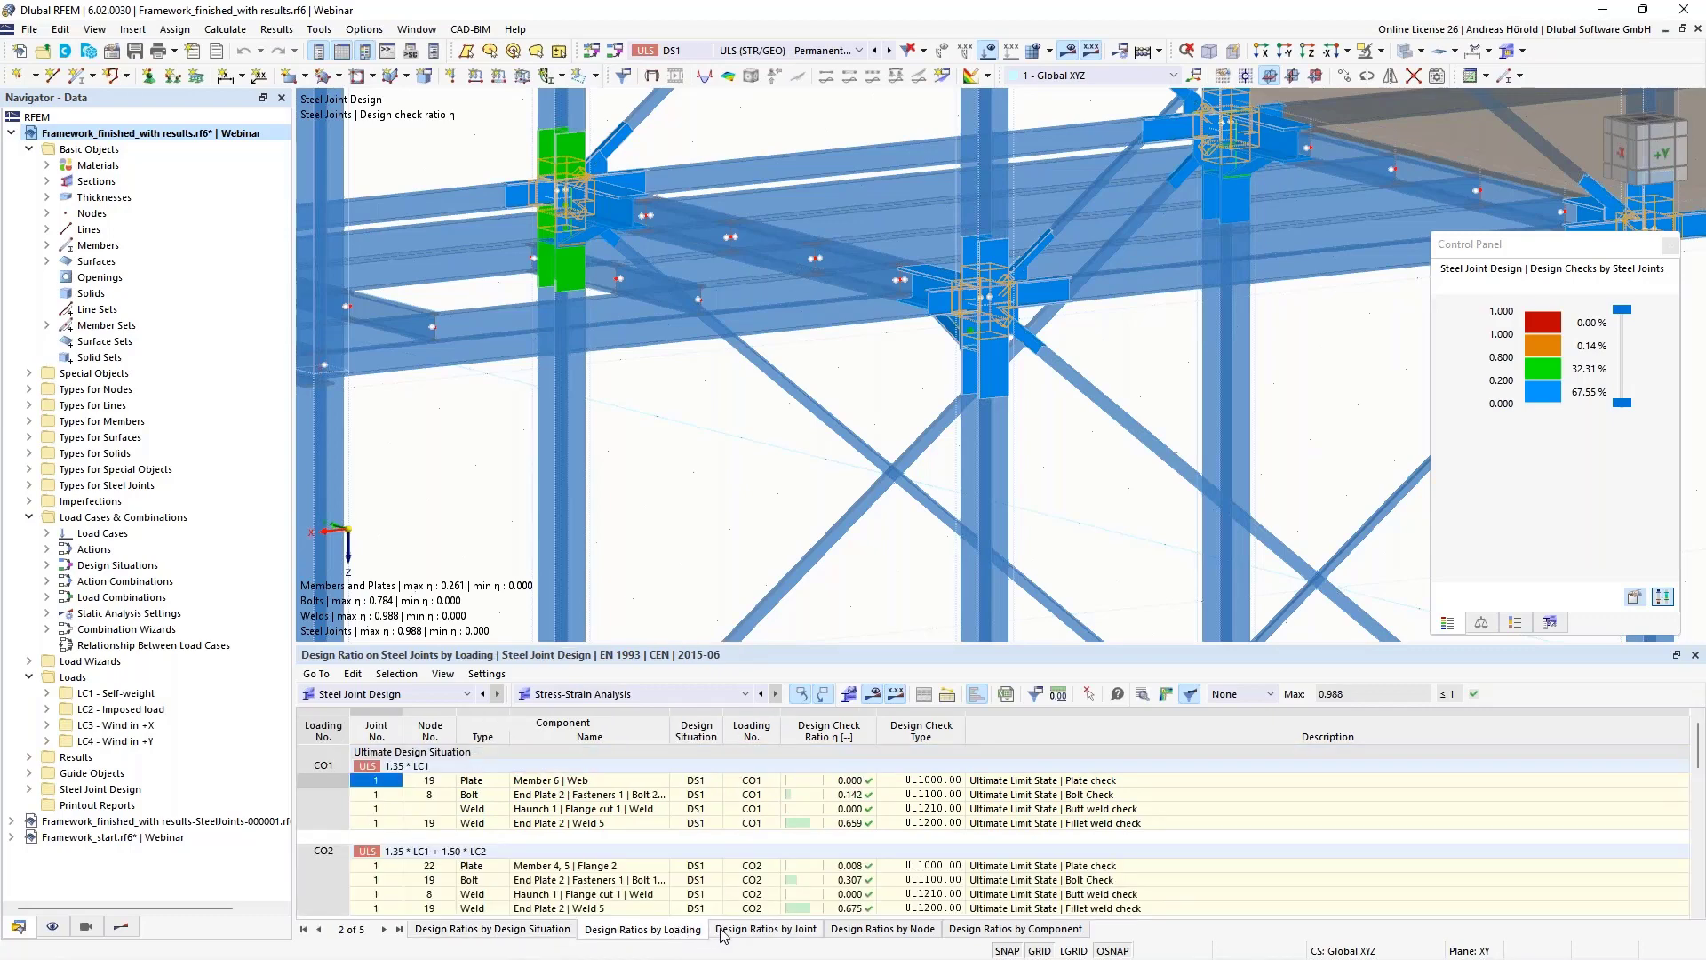
click(776, 933)
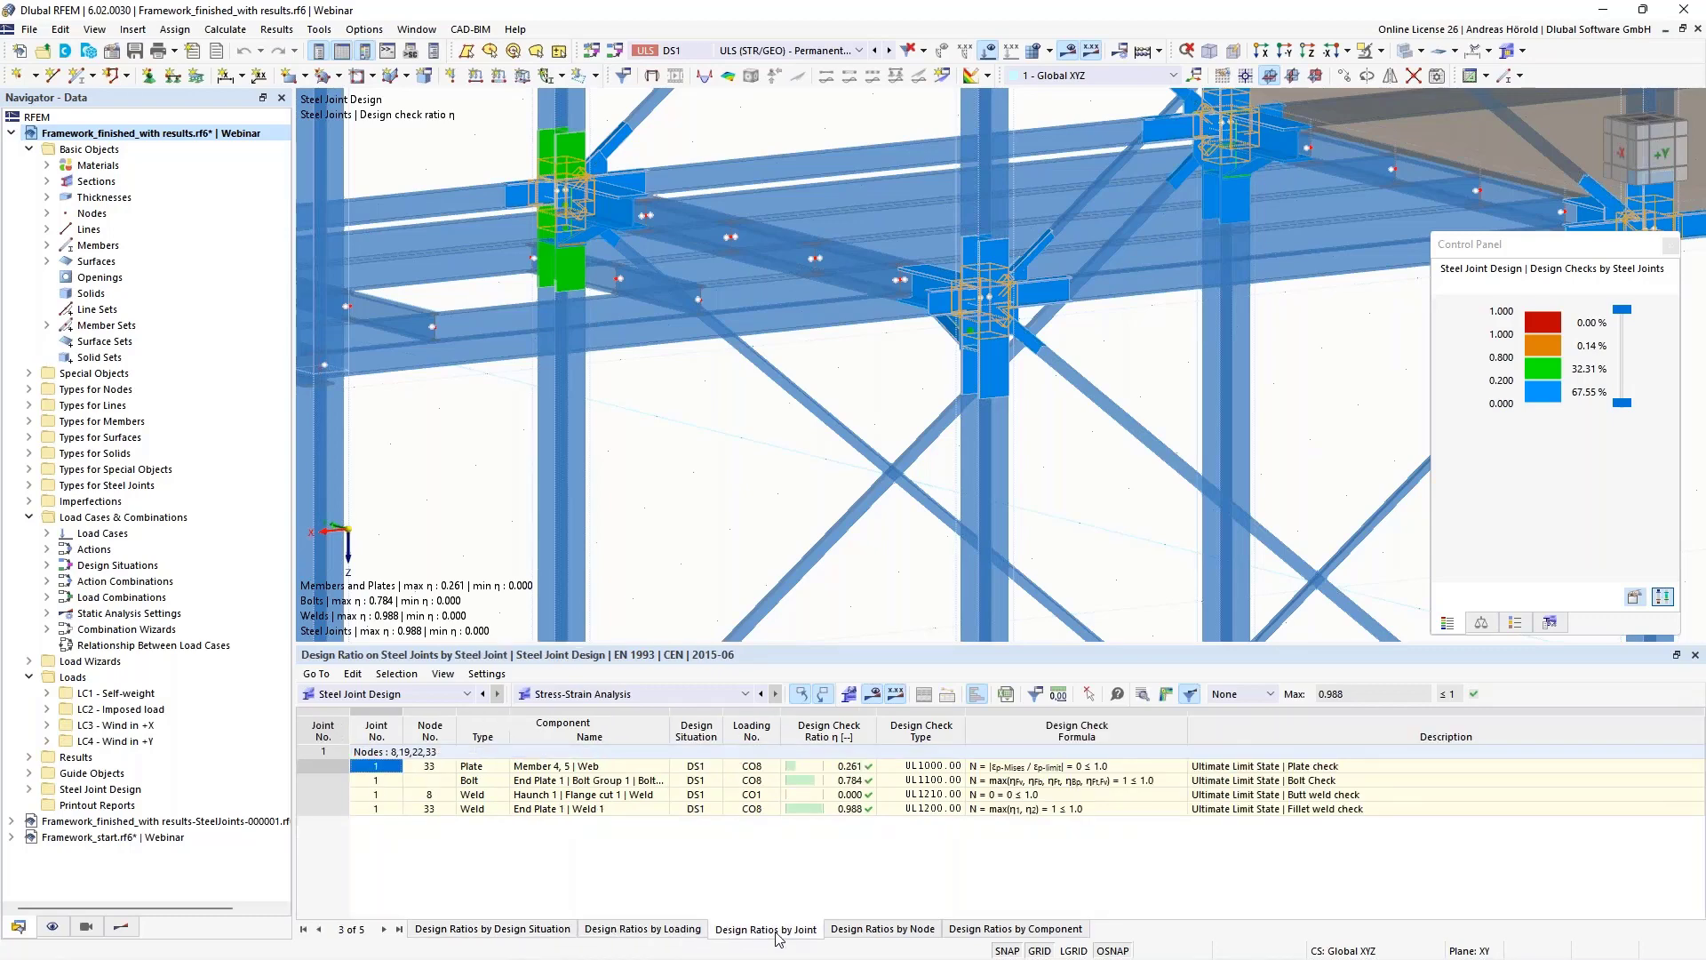
click(877, 933)
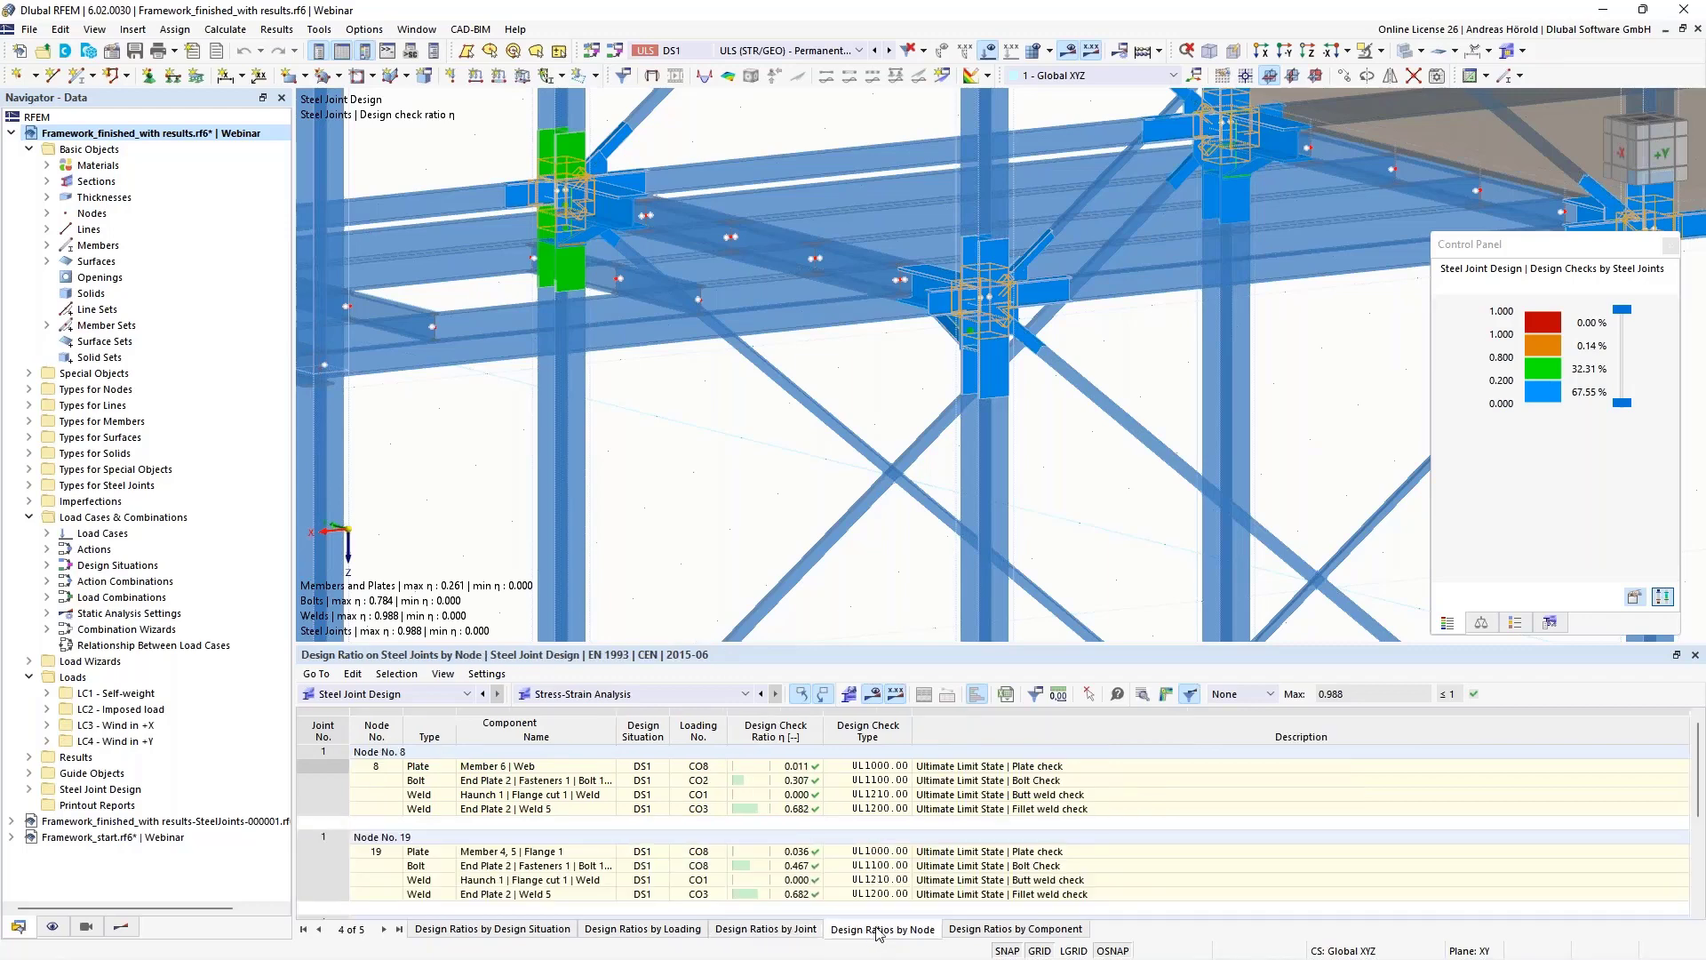
click(1008, 934)
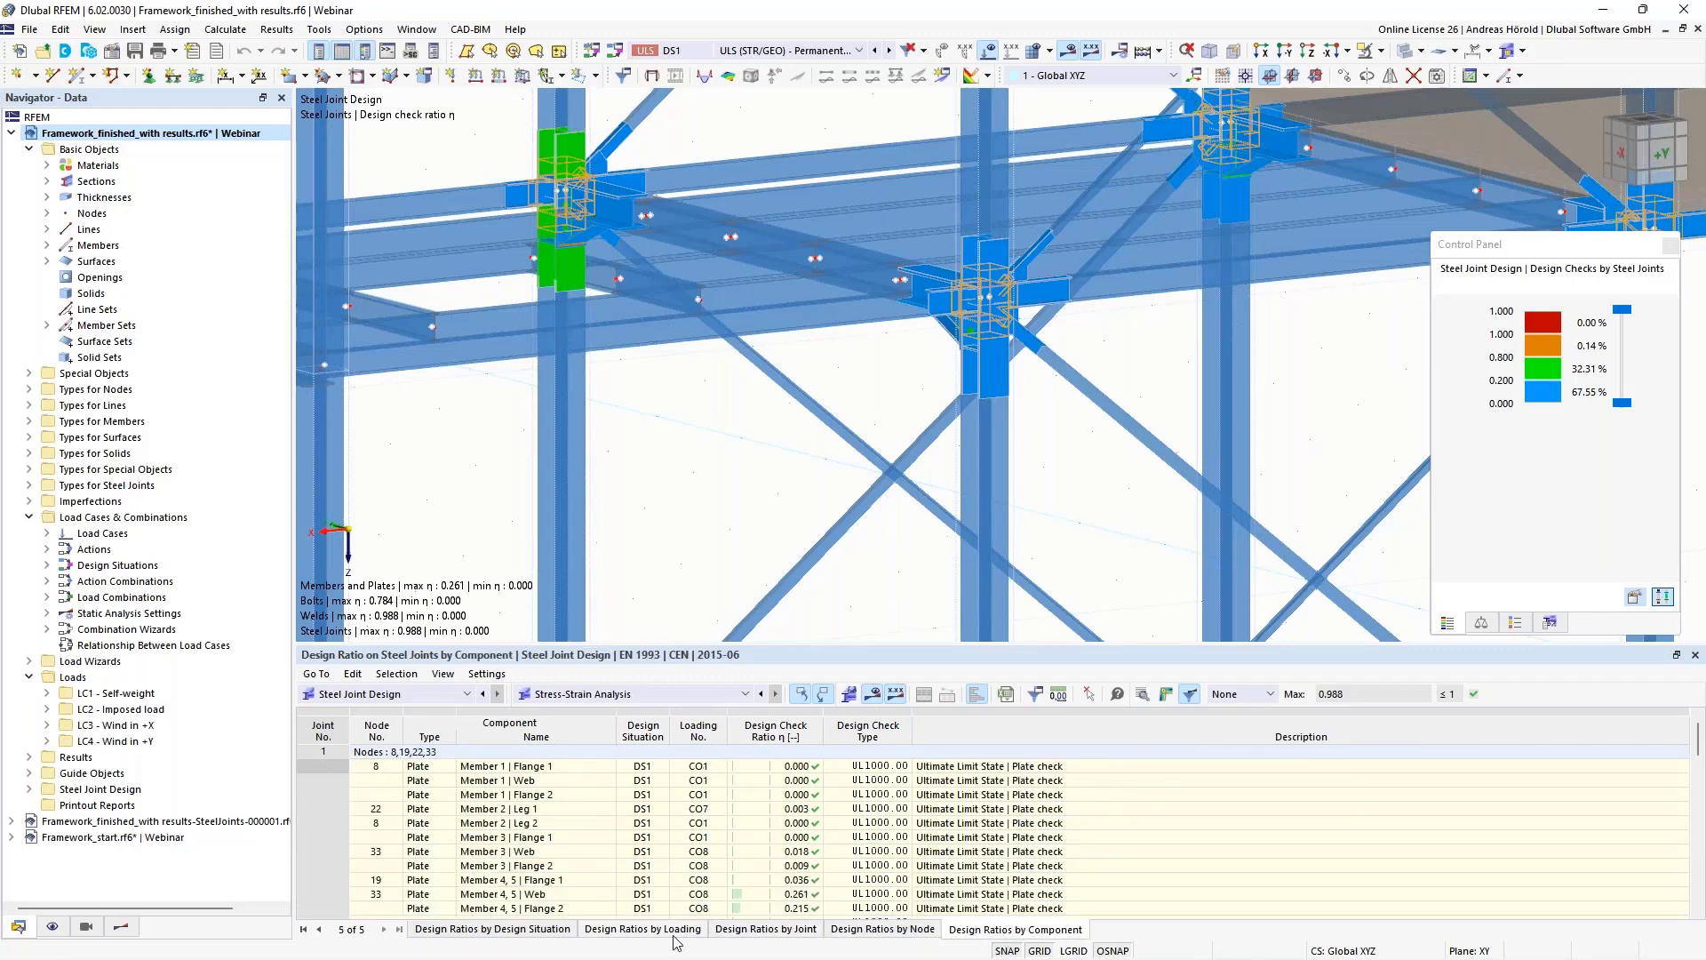
click(474, 933)
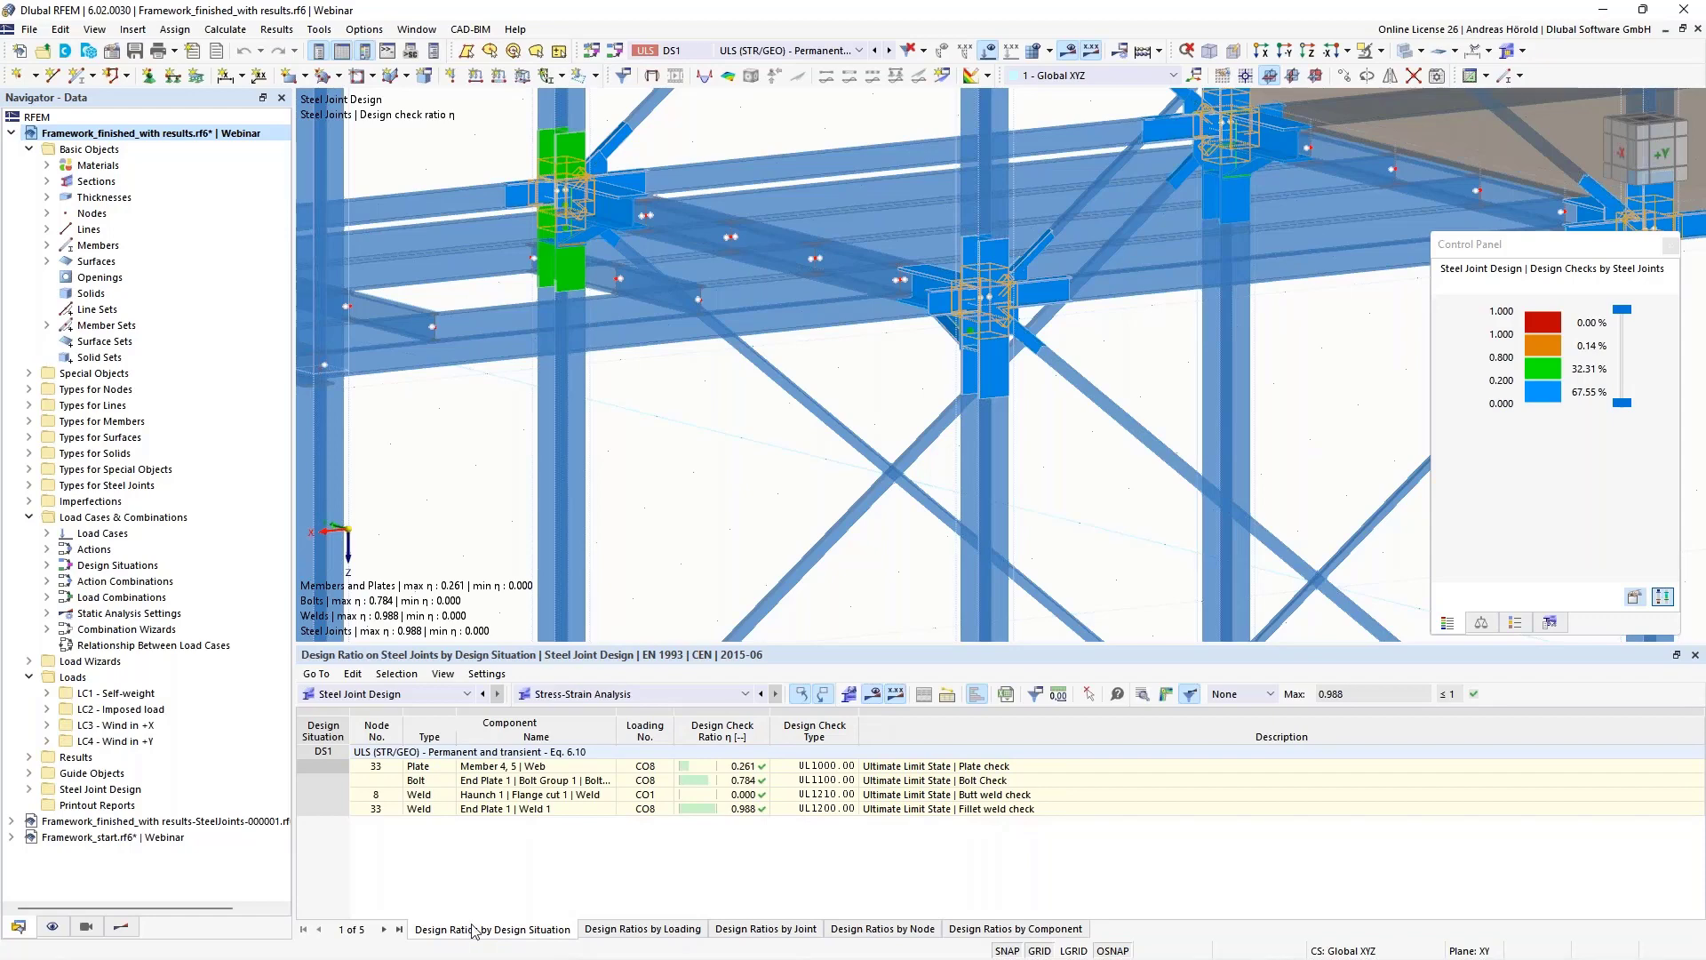
click(736, 781)
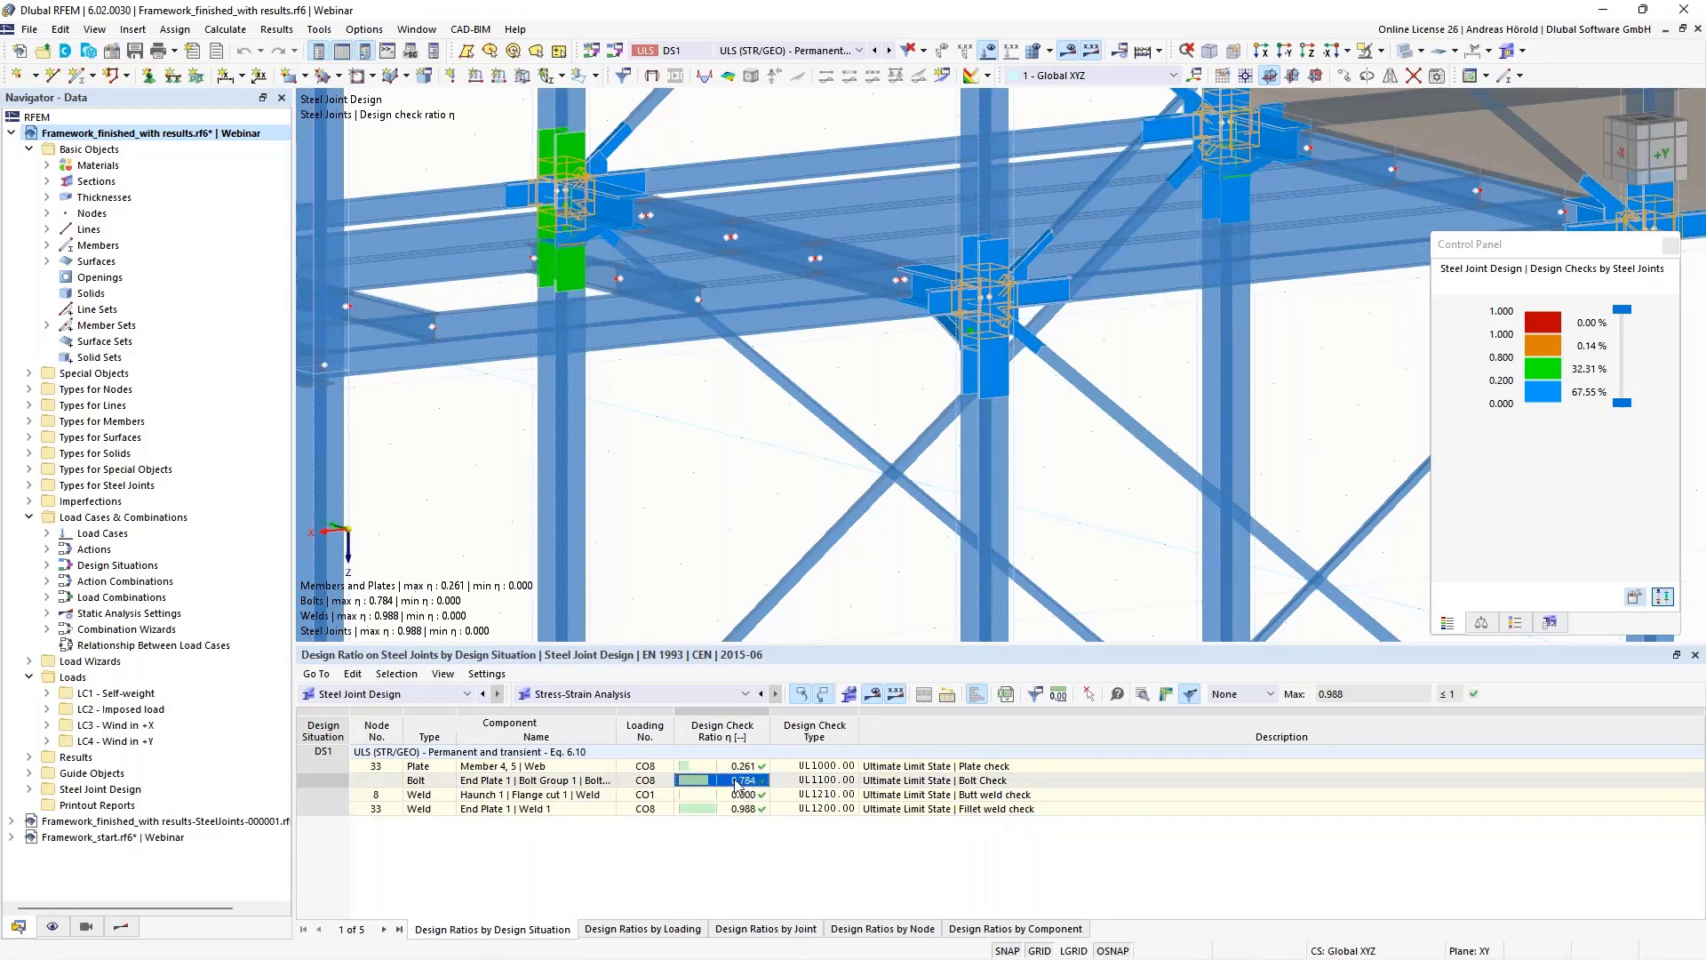
Open the design check details for the bolt check at node 33, read through its resistance formulas and widen the details window.
click(1143, 696)
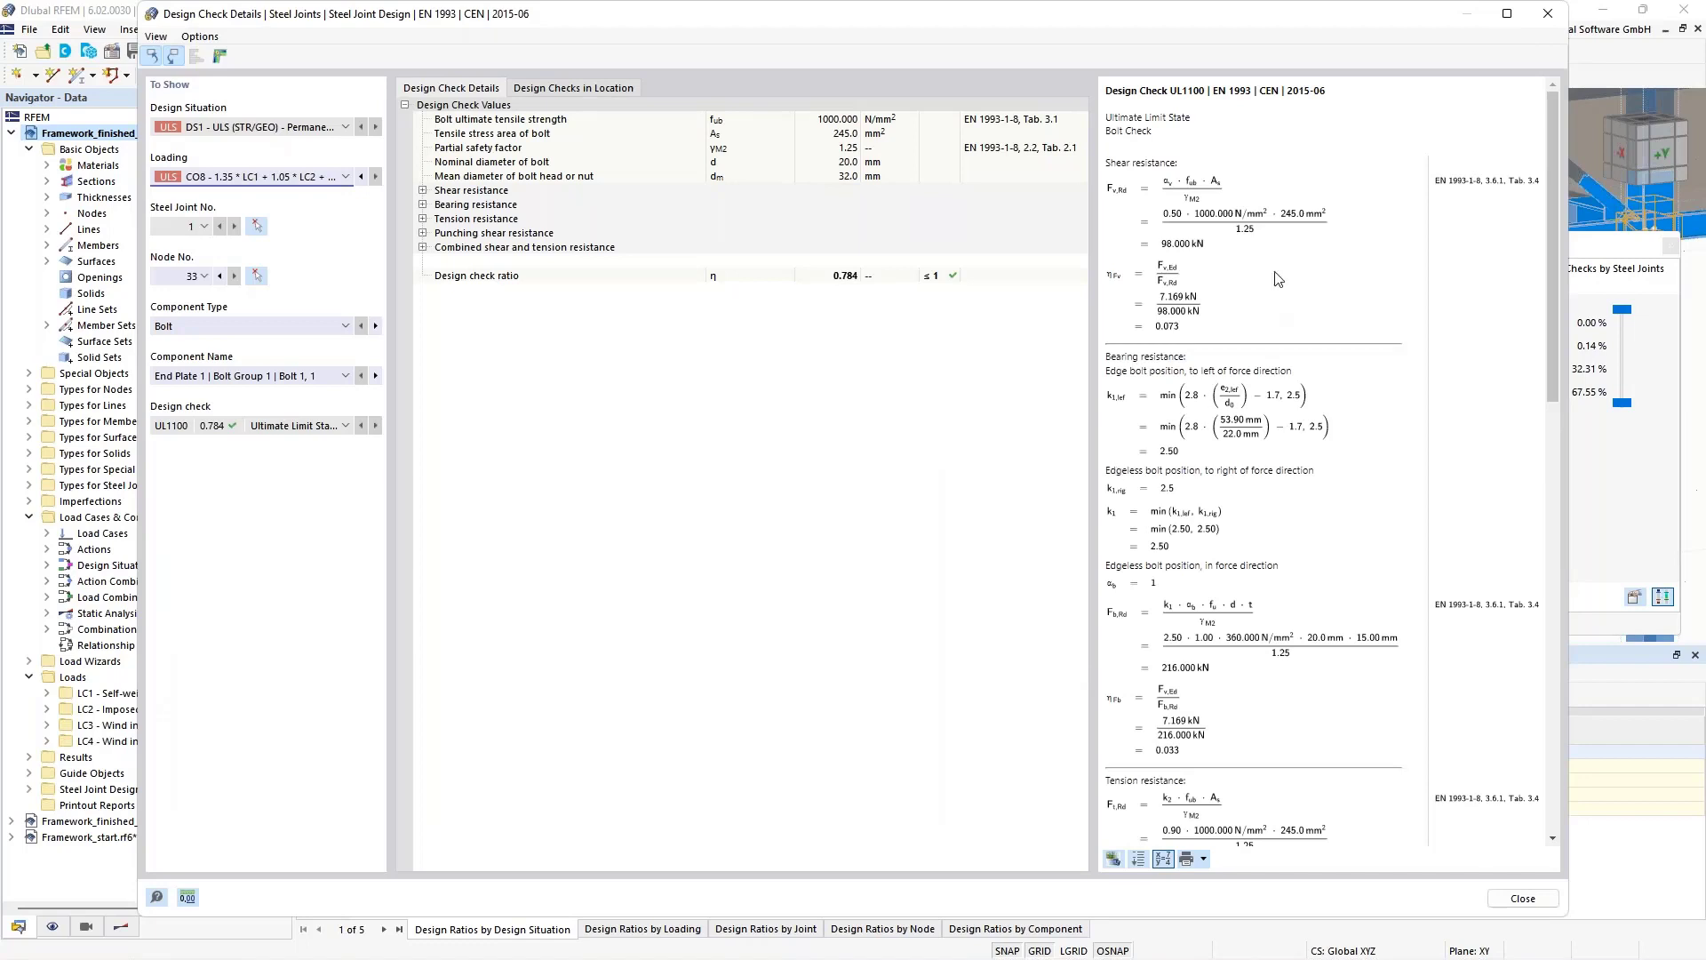
scroll(1277, 278, down, 4)
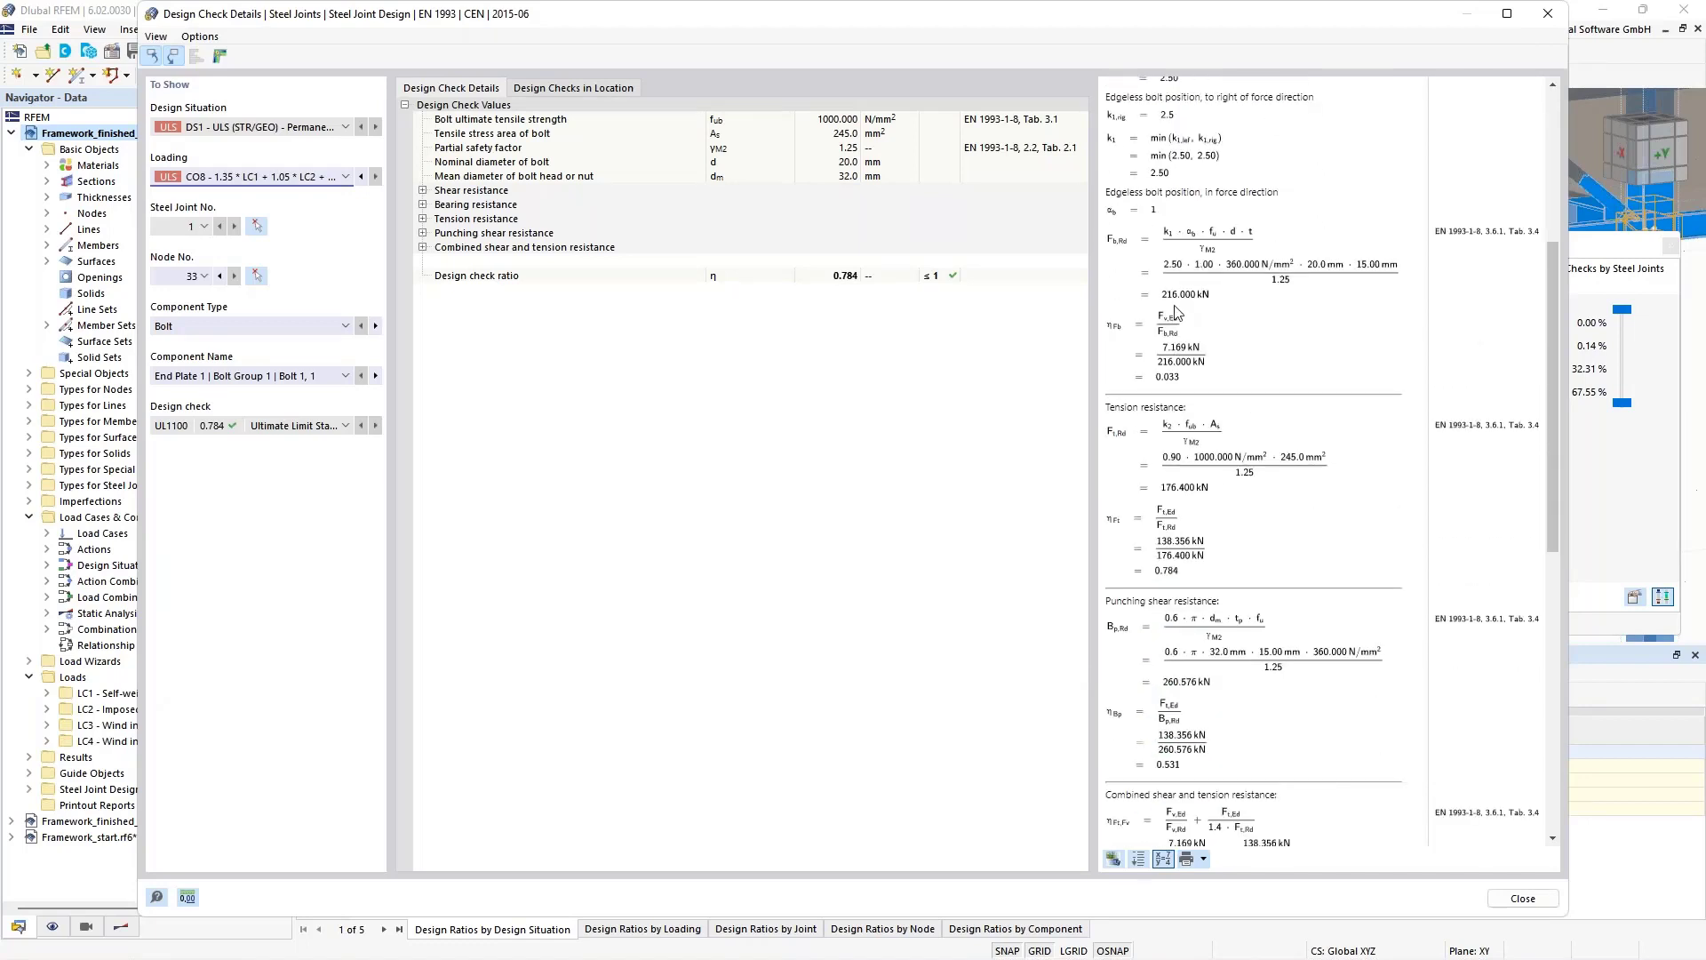
scroll(1175, 311, down, 7)
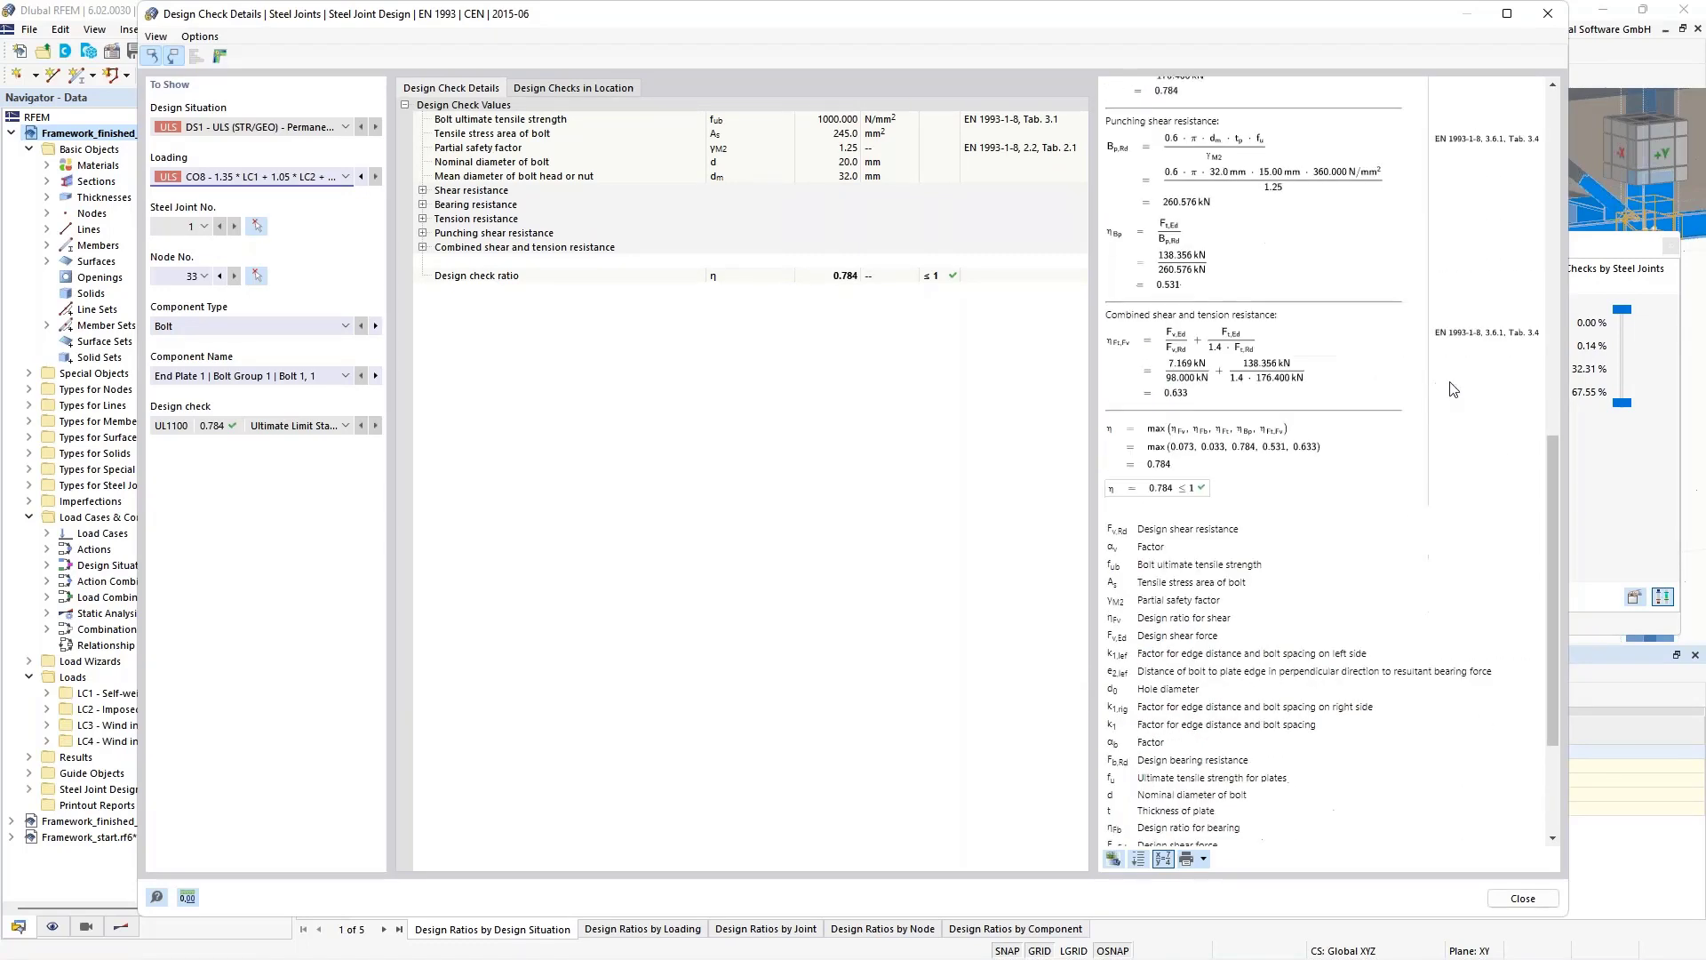
scroll(1355, 493, up, 12)
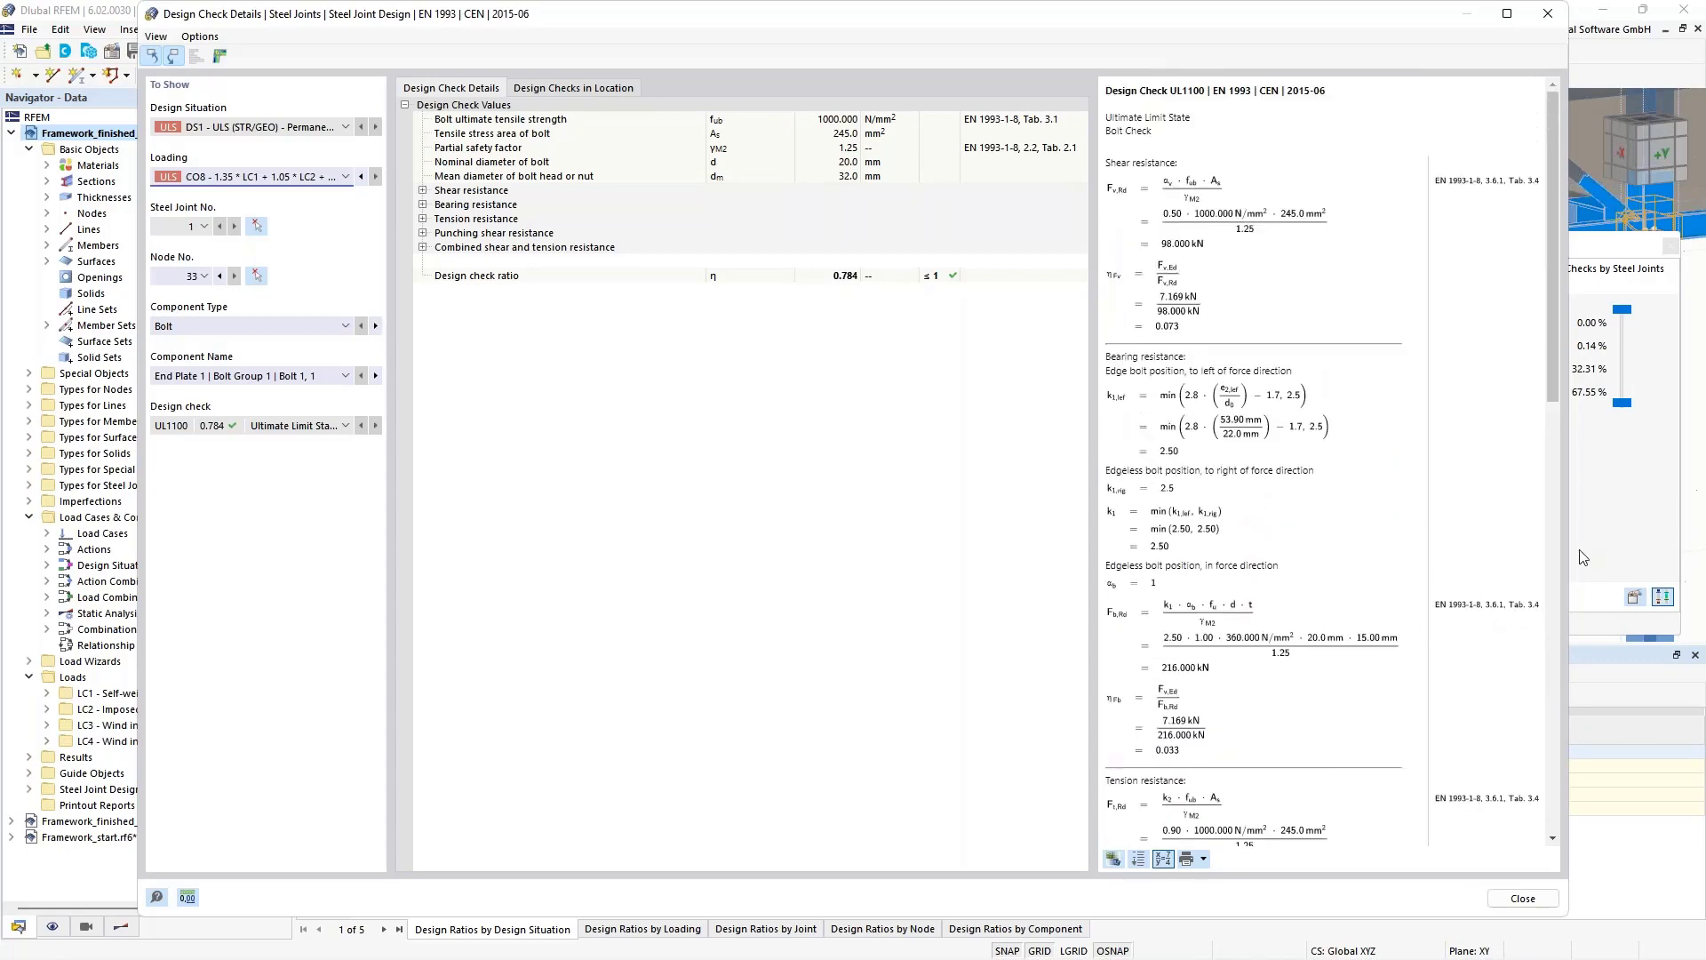
drag(1572, 547, 1670, 549)
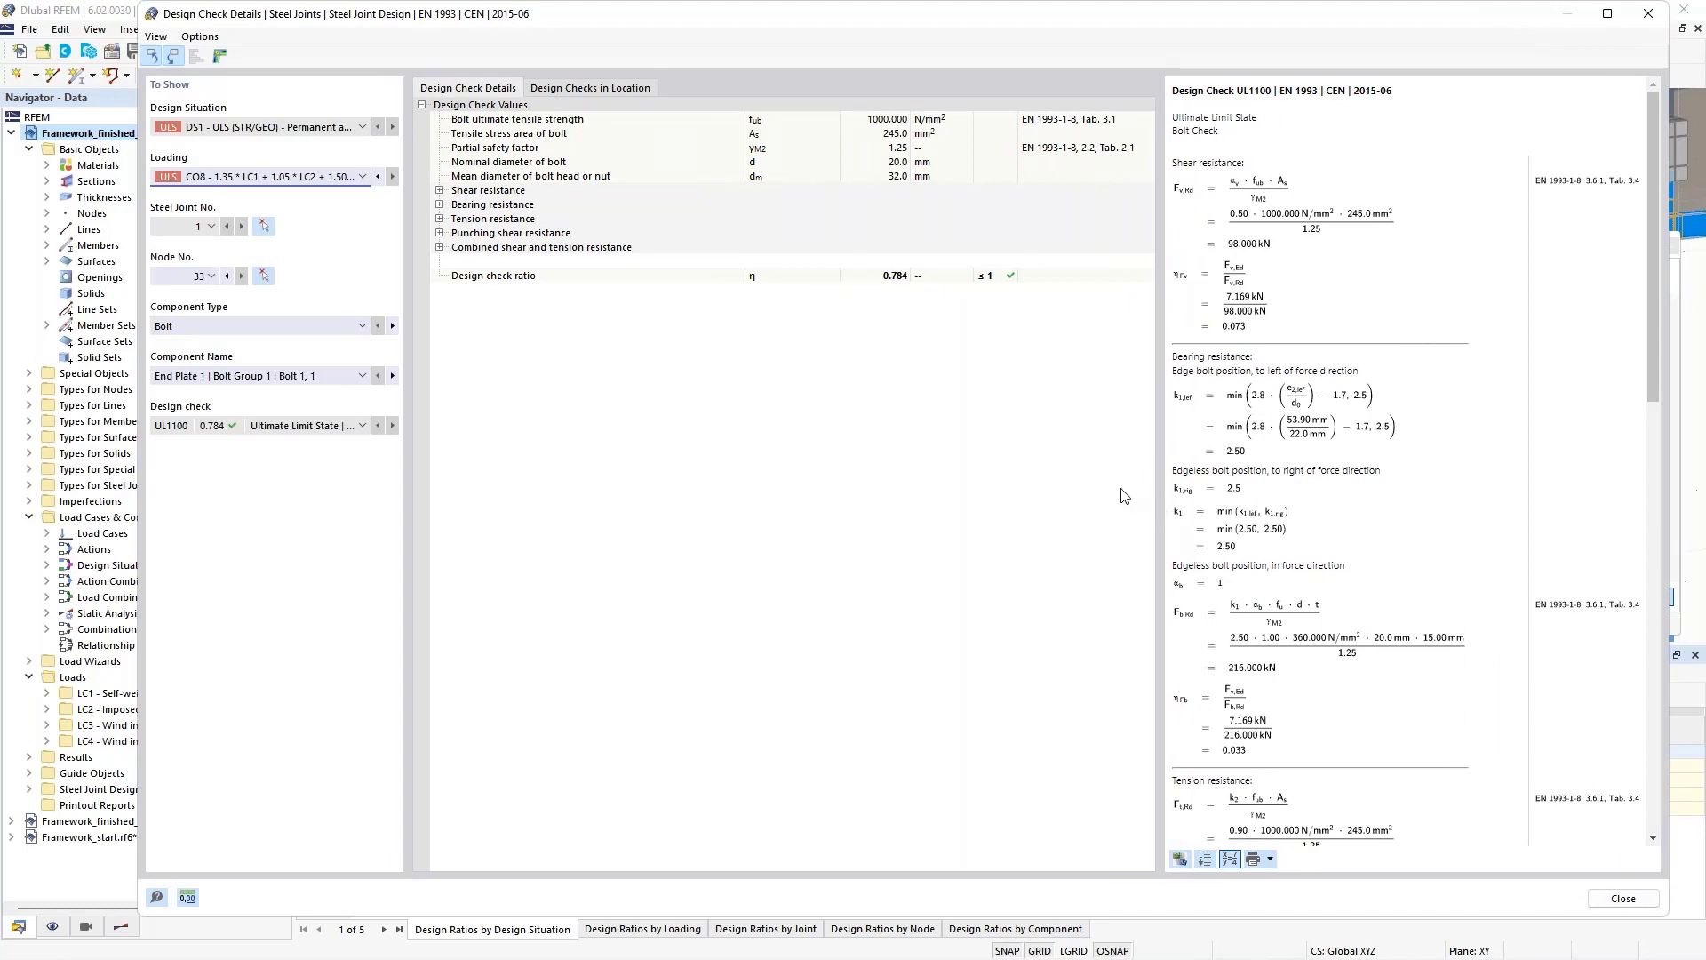
Display the design check details for the plate and the weld component types, and close the details.
click(200, 329)
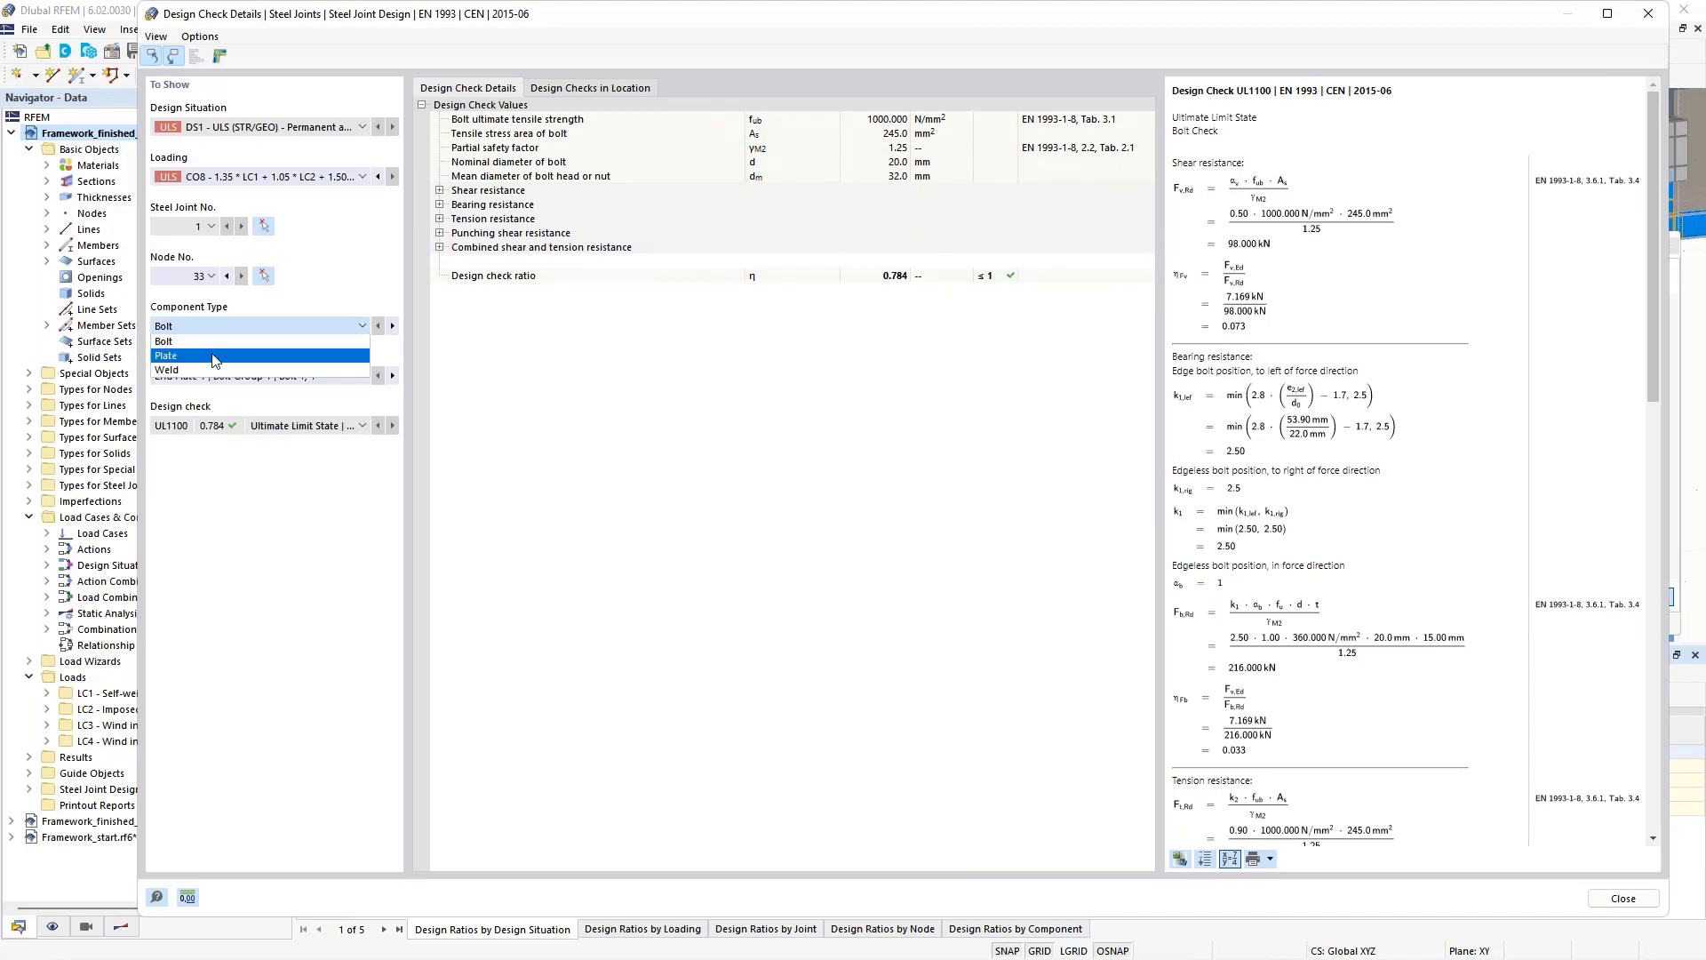
click(214, 356)
click(204, 328)
click(214, 370)
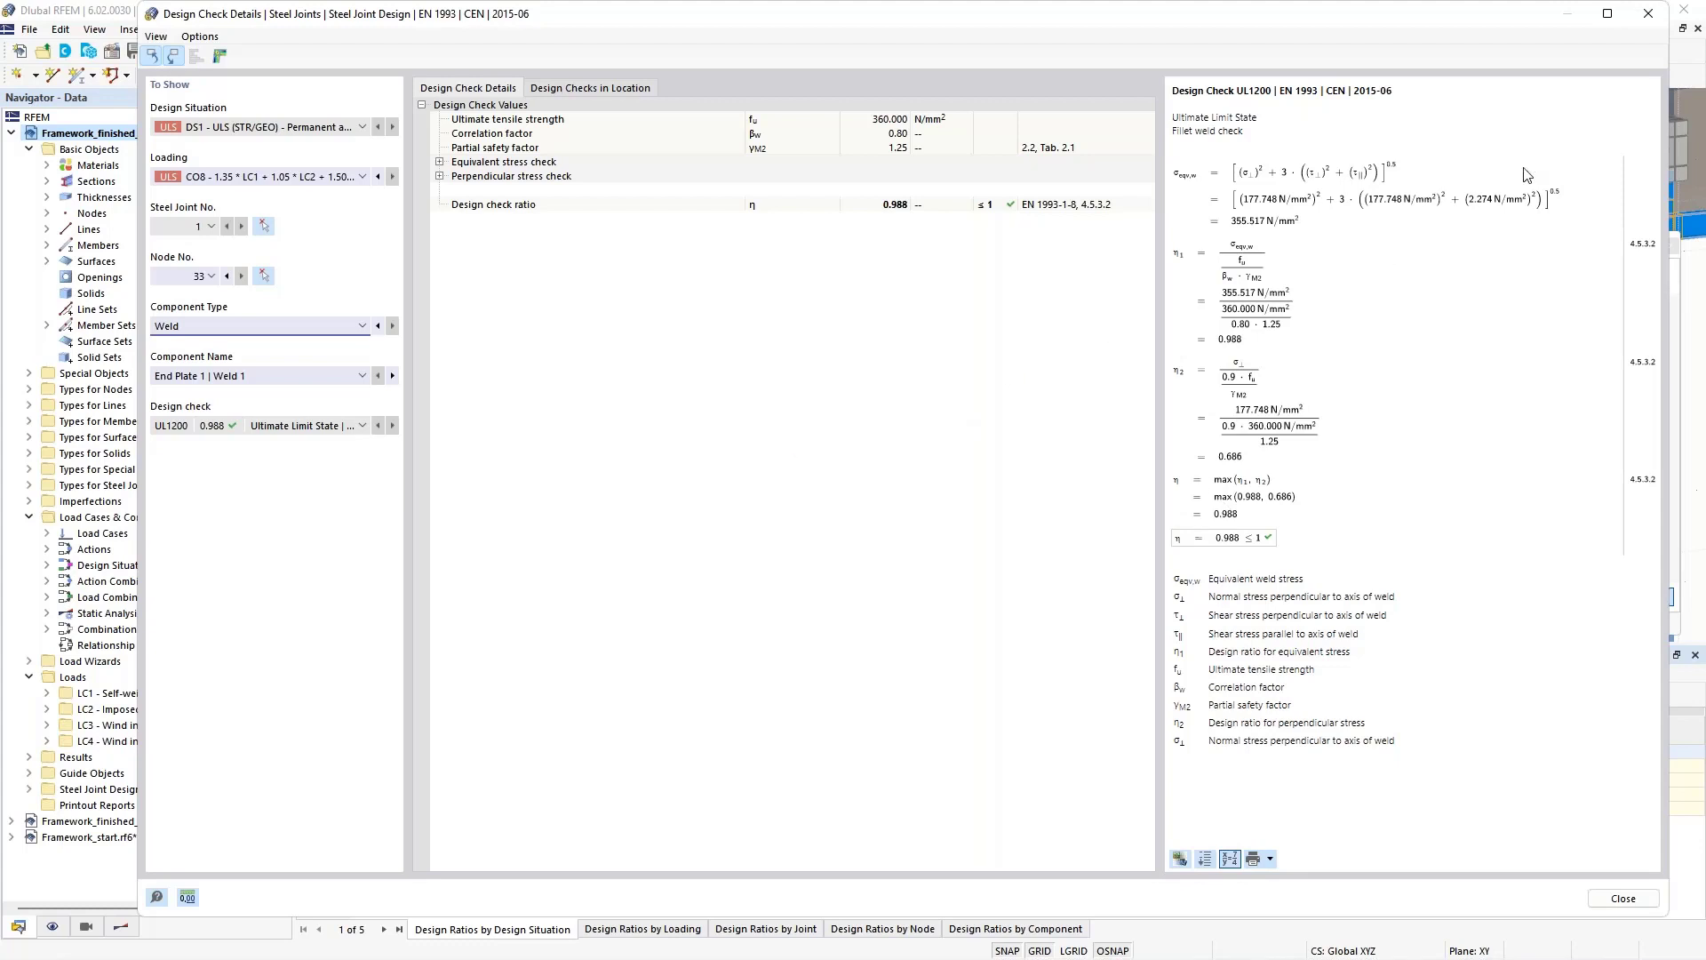
click(1648, 14)
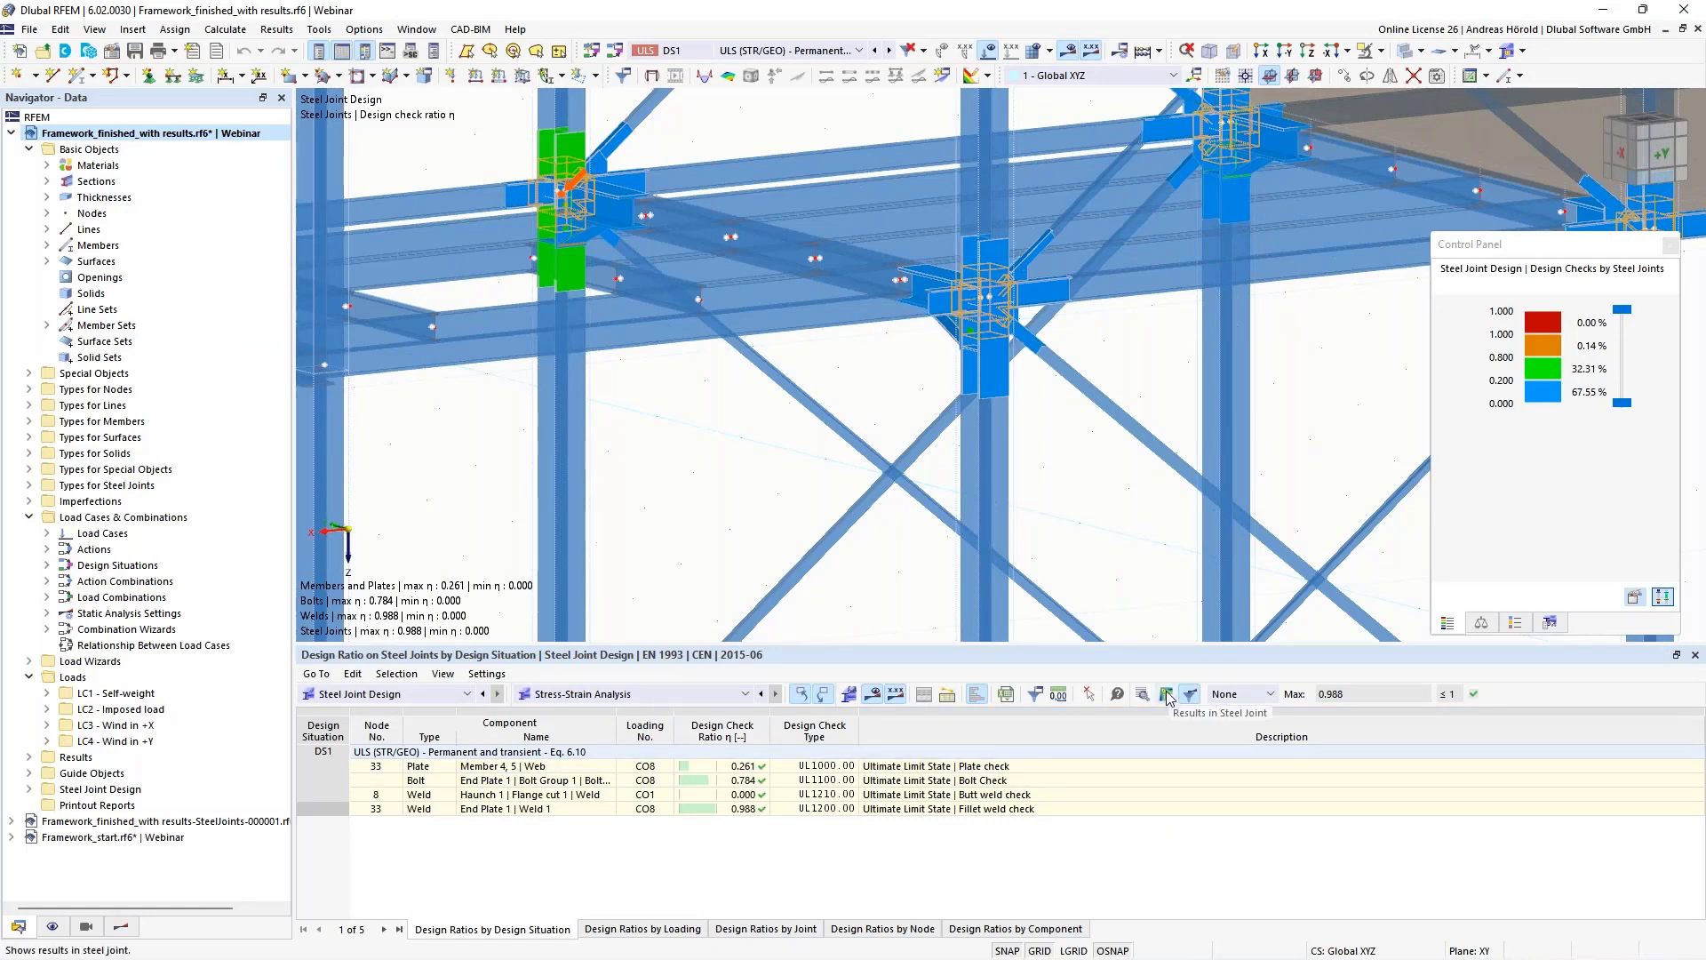
Open the graphical results of the steel joint at node 33 and examine the equivalent plastic strains from both sides.
click(1168, 698)
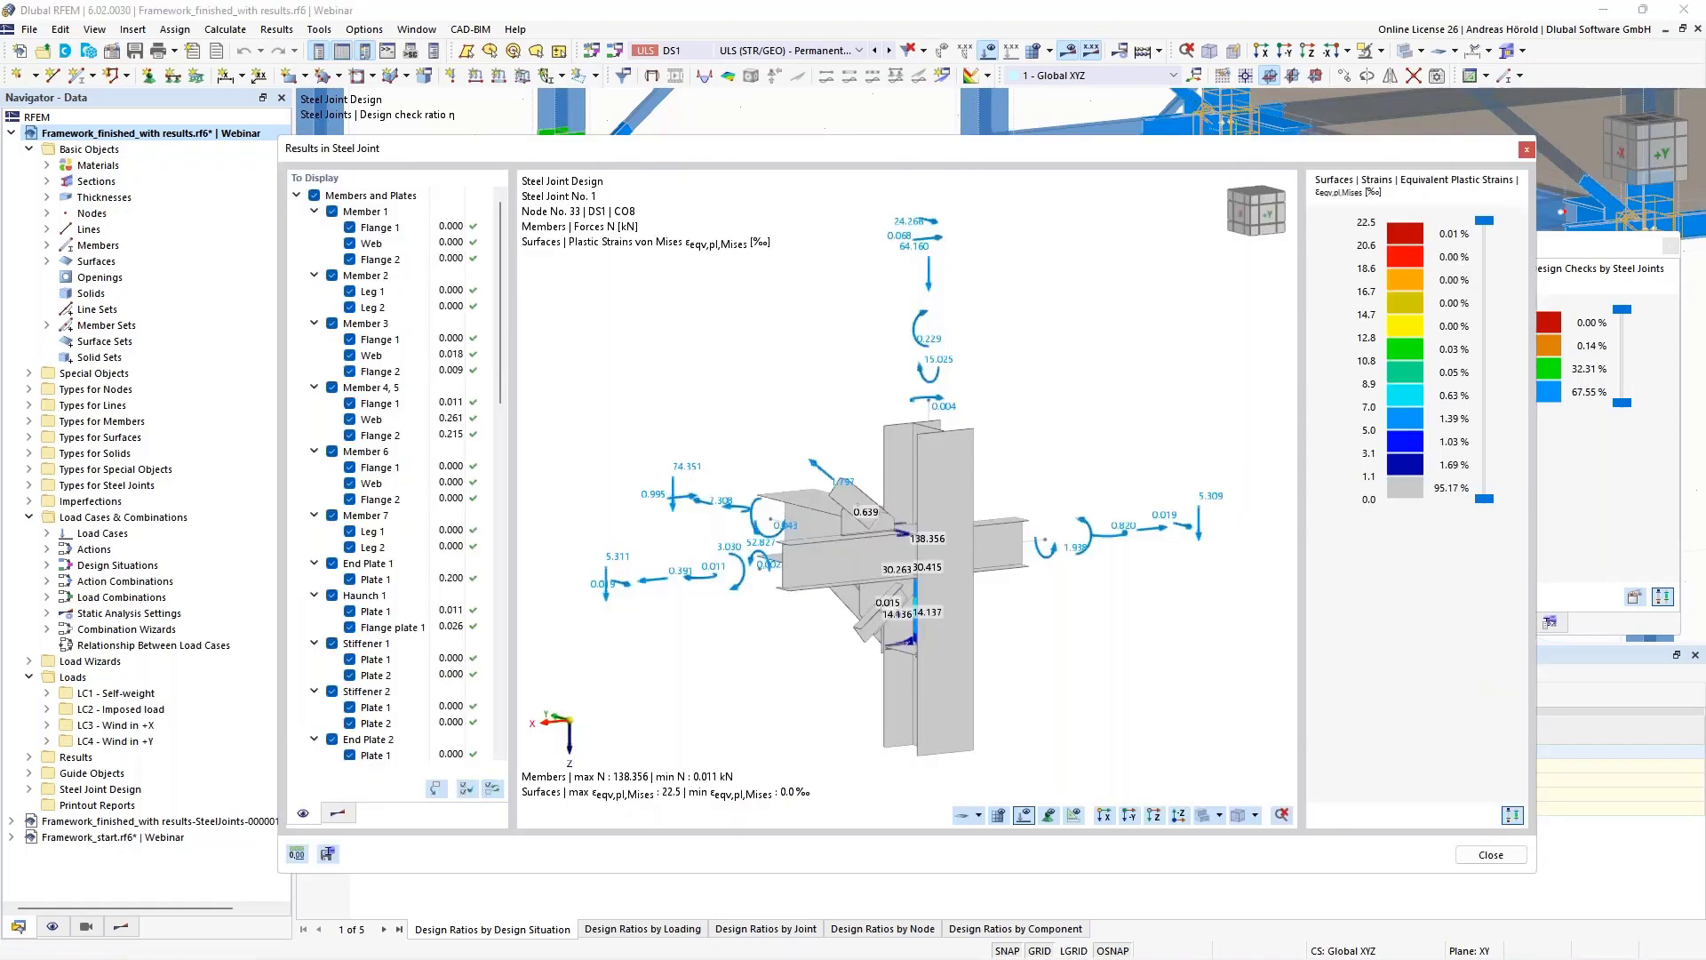
scroll(952, 574, up, 3)
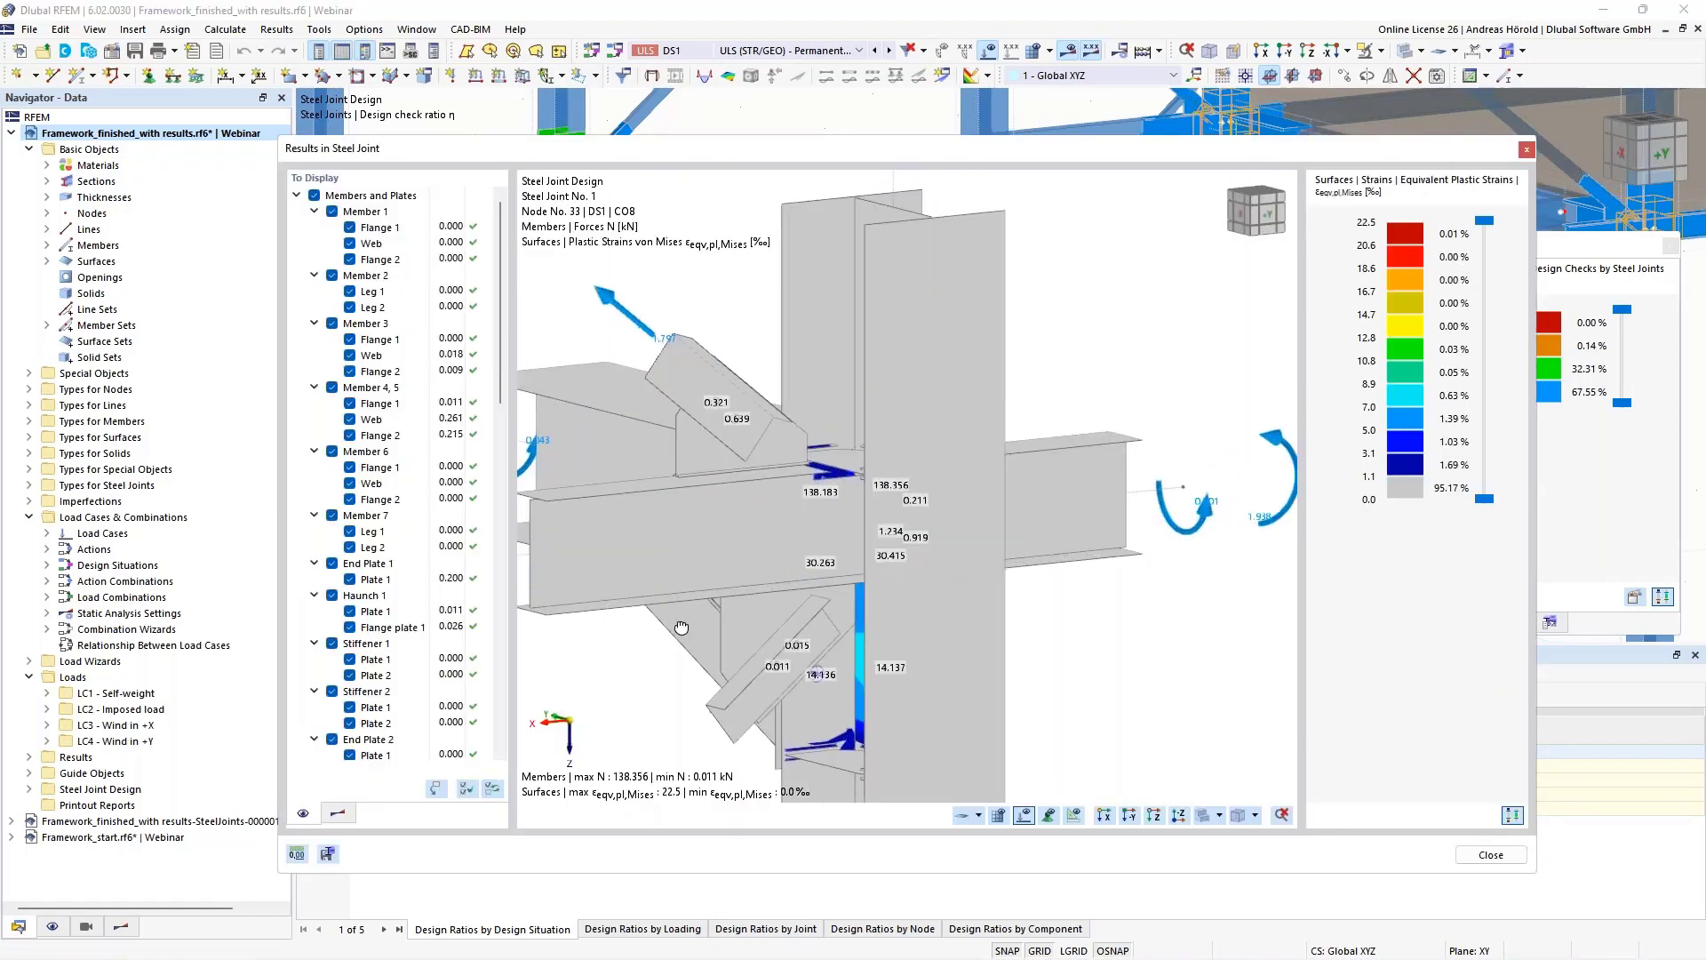
ctrl+middle_drag(944, 576, 1134, 626)
ctrl+middle_drag(745, 631, 962, 634)
scroll(811, 638, down, 1)
middle_drag(810, 638, 896, 632)
scroll(893, 524, down, 4)
scroll(903, 456, up, 3)
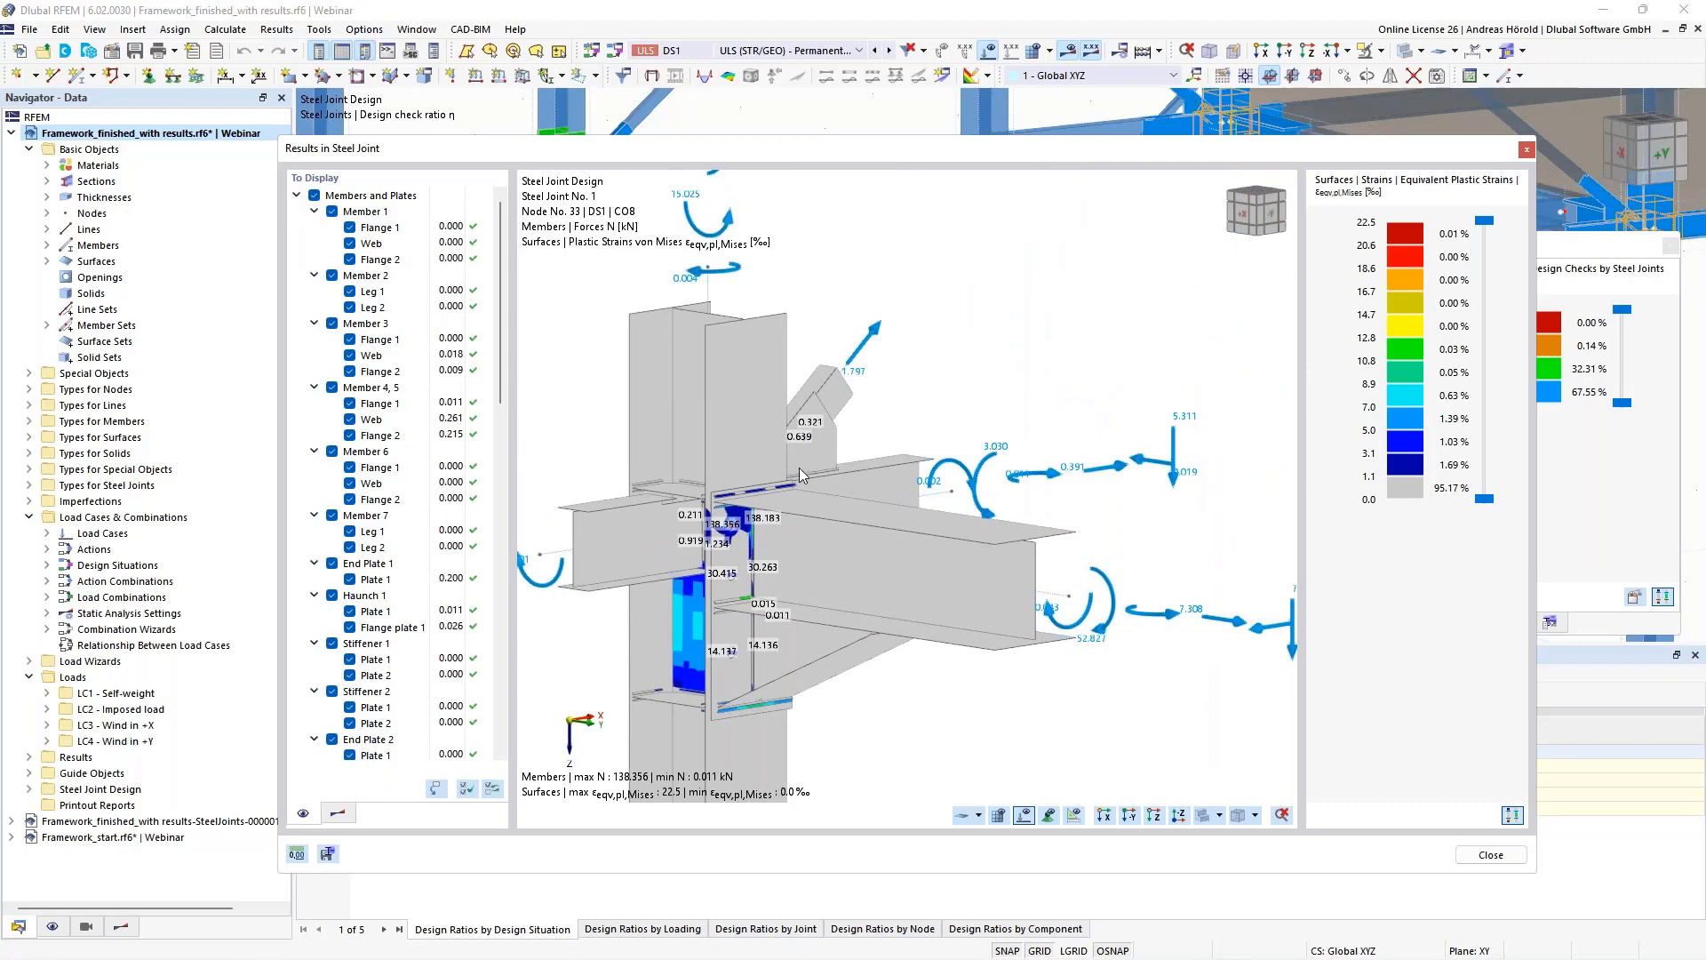
Examine the plastic strains in the column web panel against the colour scale.
scroll(864, 622, up, 1)
middle_drag(775, 585, 929, 482)
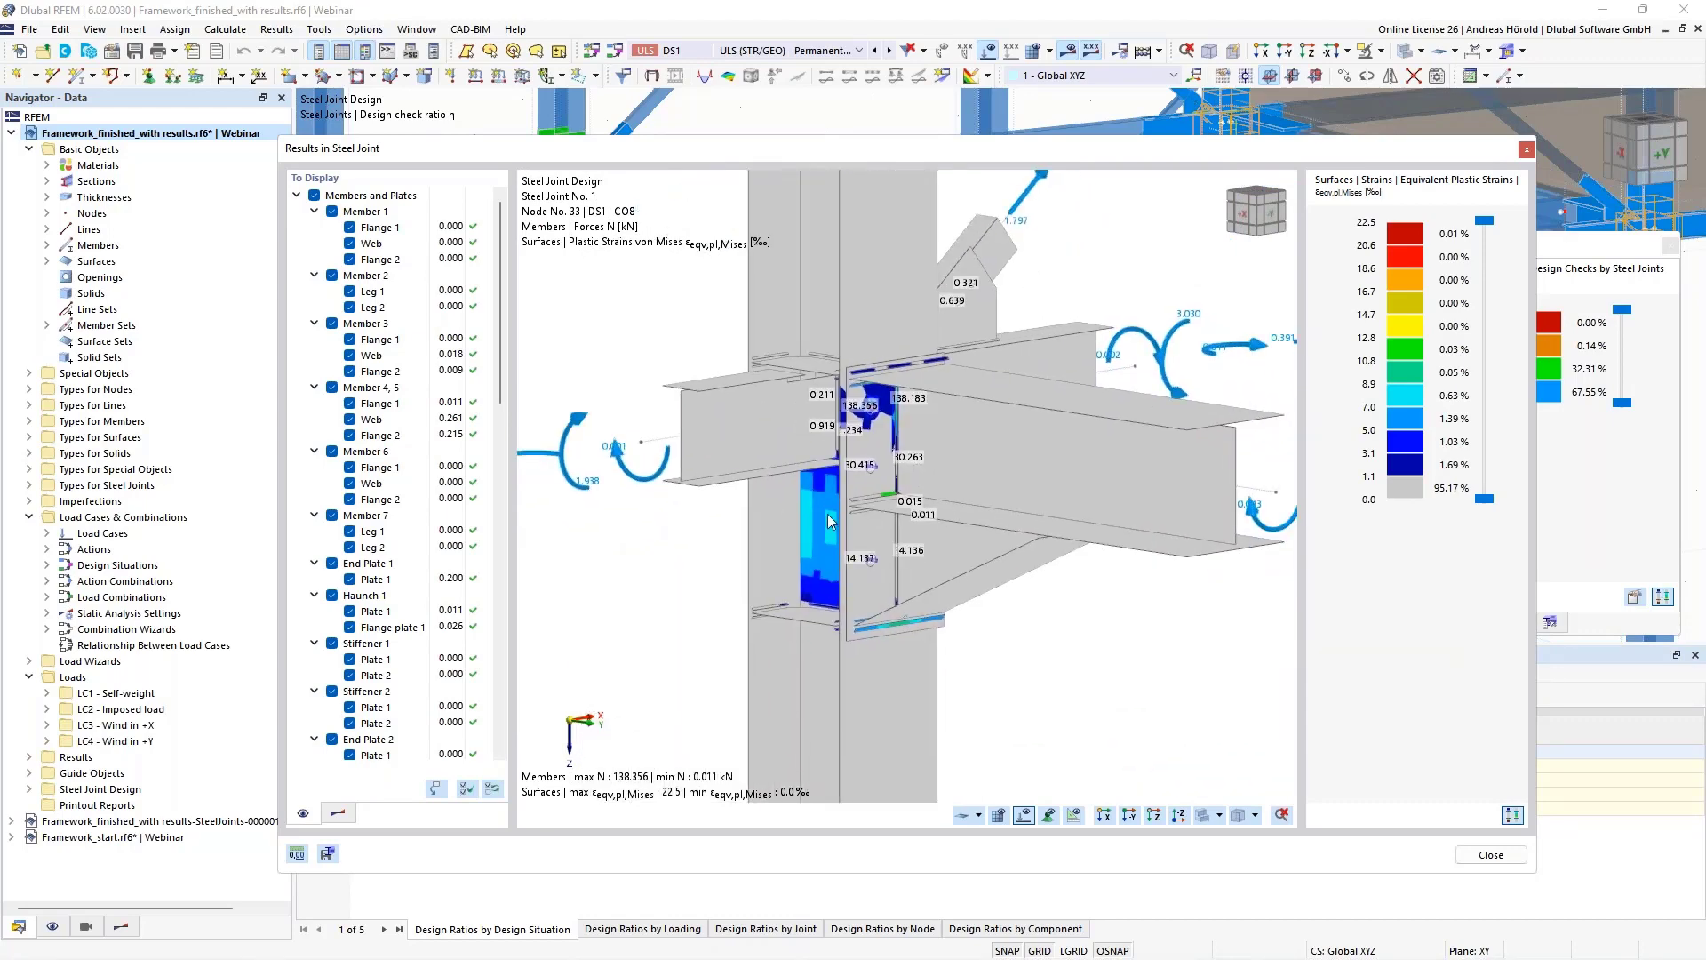
ctrl+middle_drag(864, 598, 925, 576)
scroll(924, 576, down, 1)
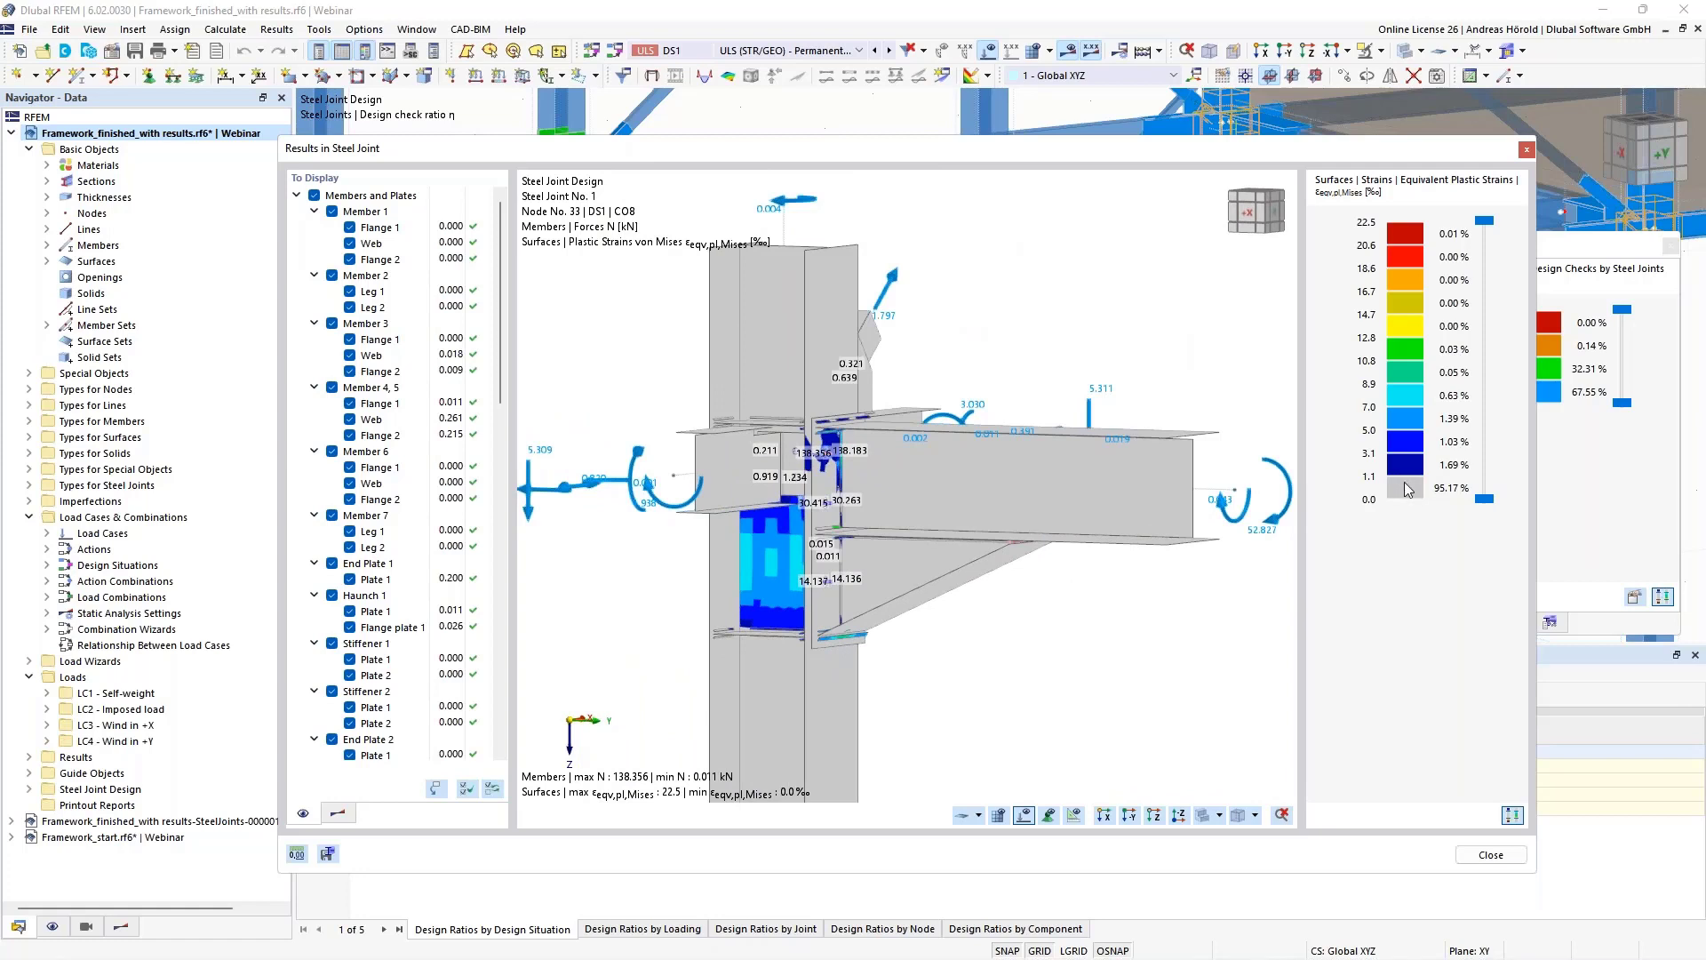
mouse_move(1486, 500)
mouse_down()
mouse_move(1483, 434)
mouse_move(1484, 500)
mouse_up()
scroll(707, 535, up, 2)
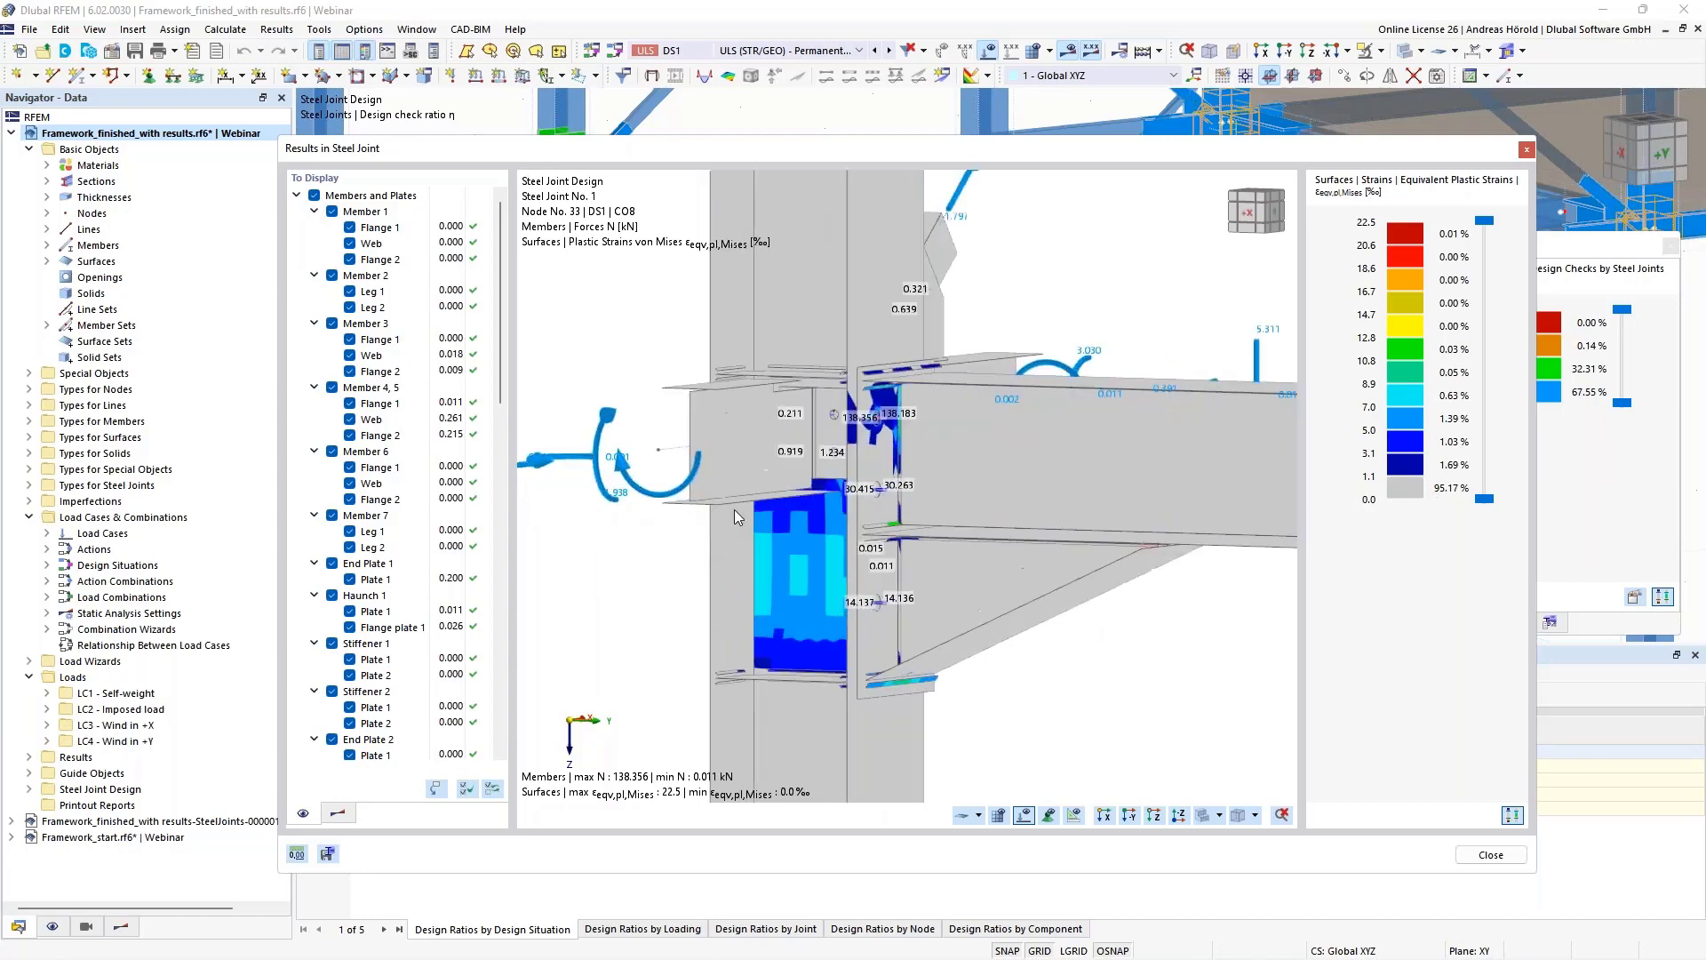
Hide all members and plates to examine the strains in the welds, redisplay them and close the joint results.
click(316, 201)
click(314, 197)
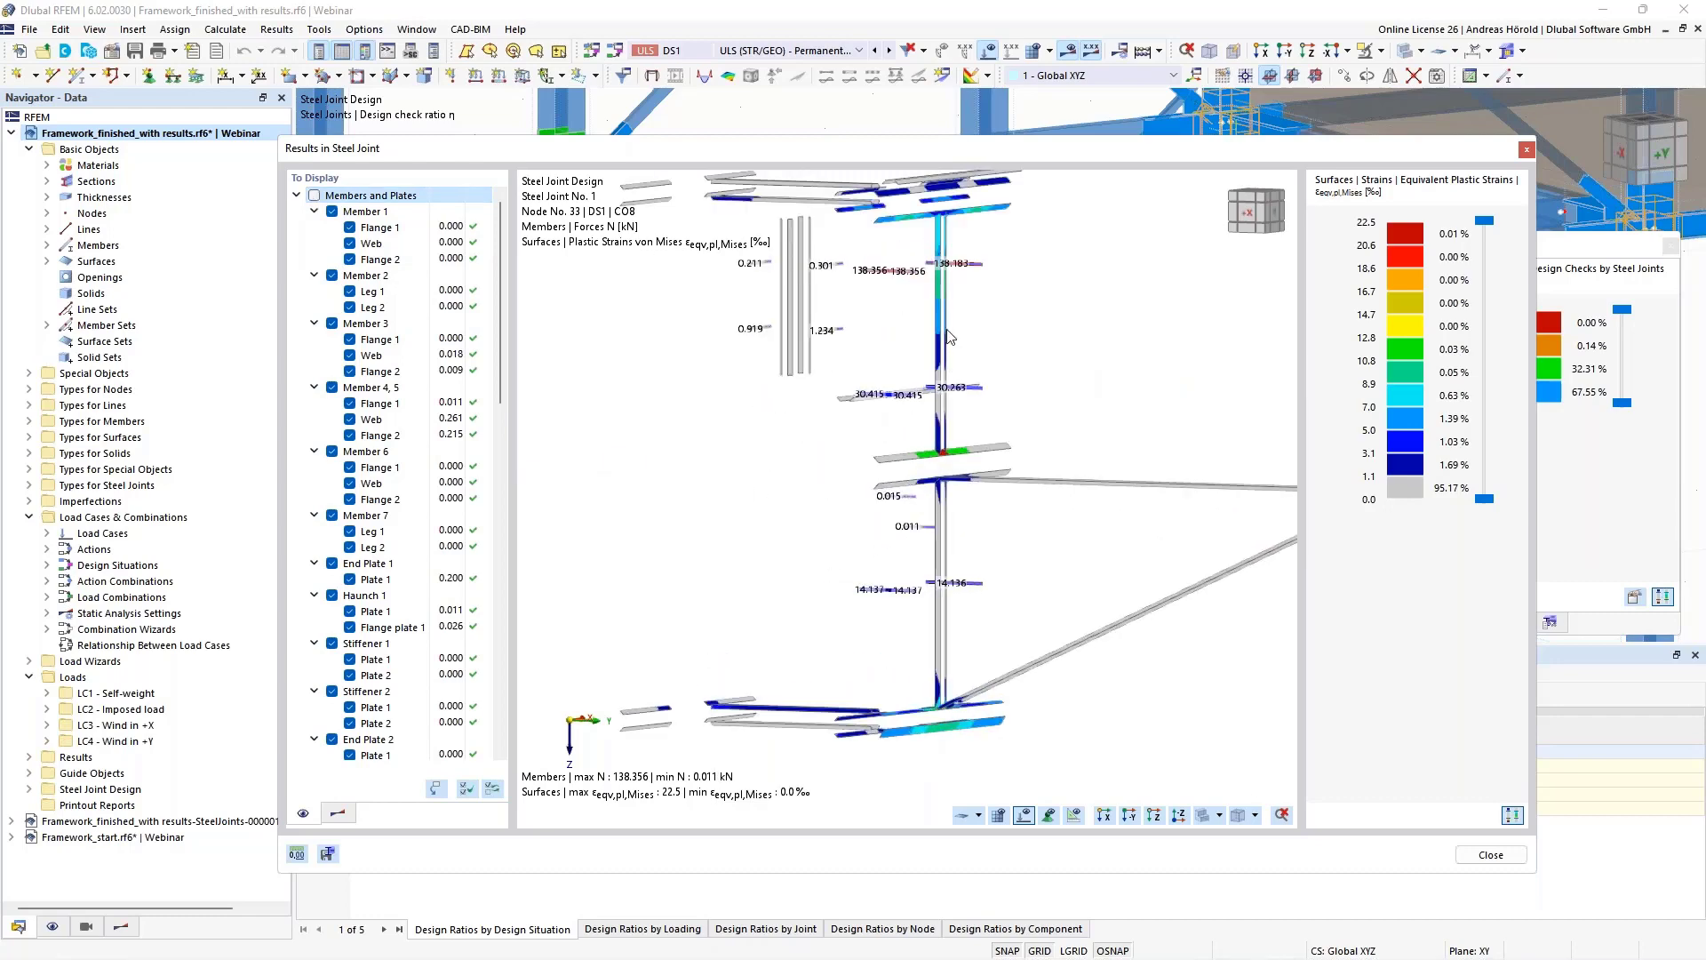
scroll(939, 393, up, 3)
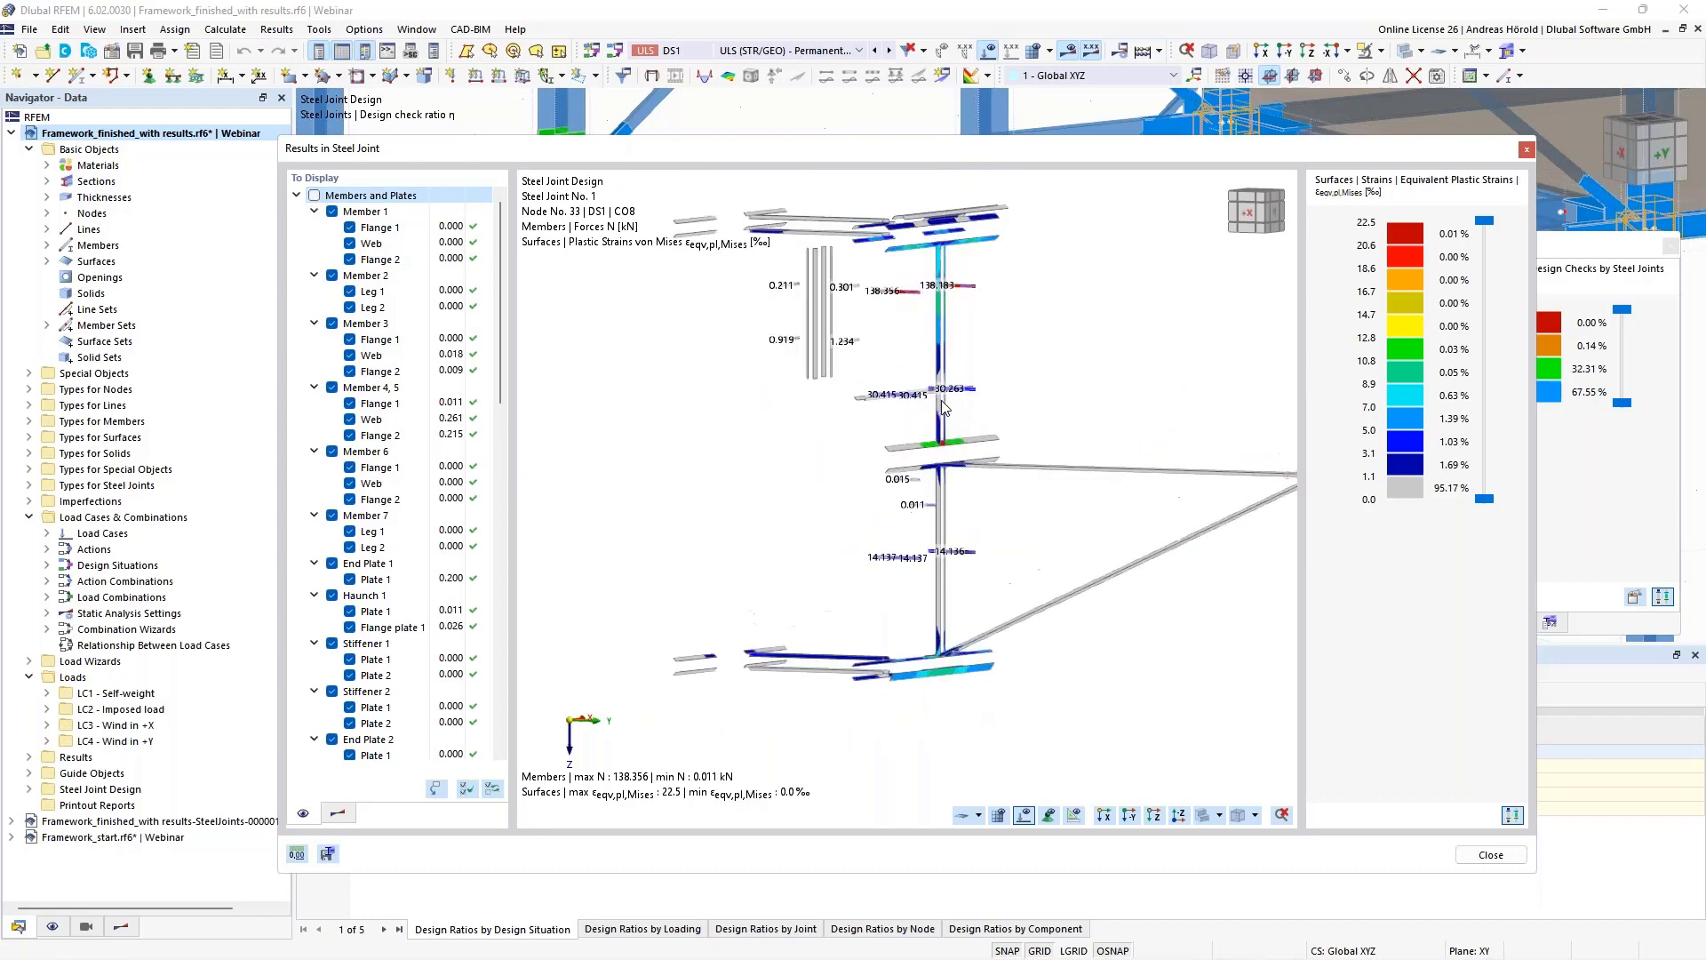
scroll(944, 408, up, 2)
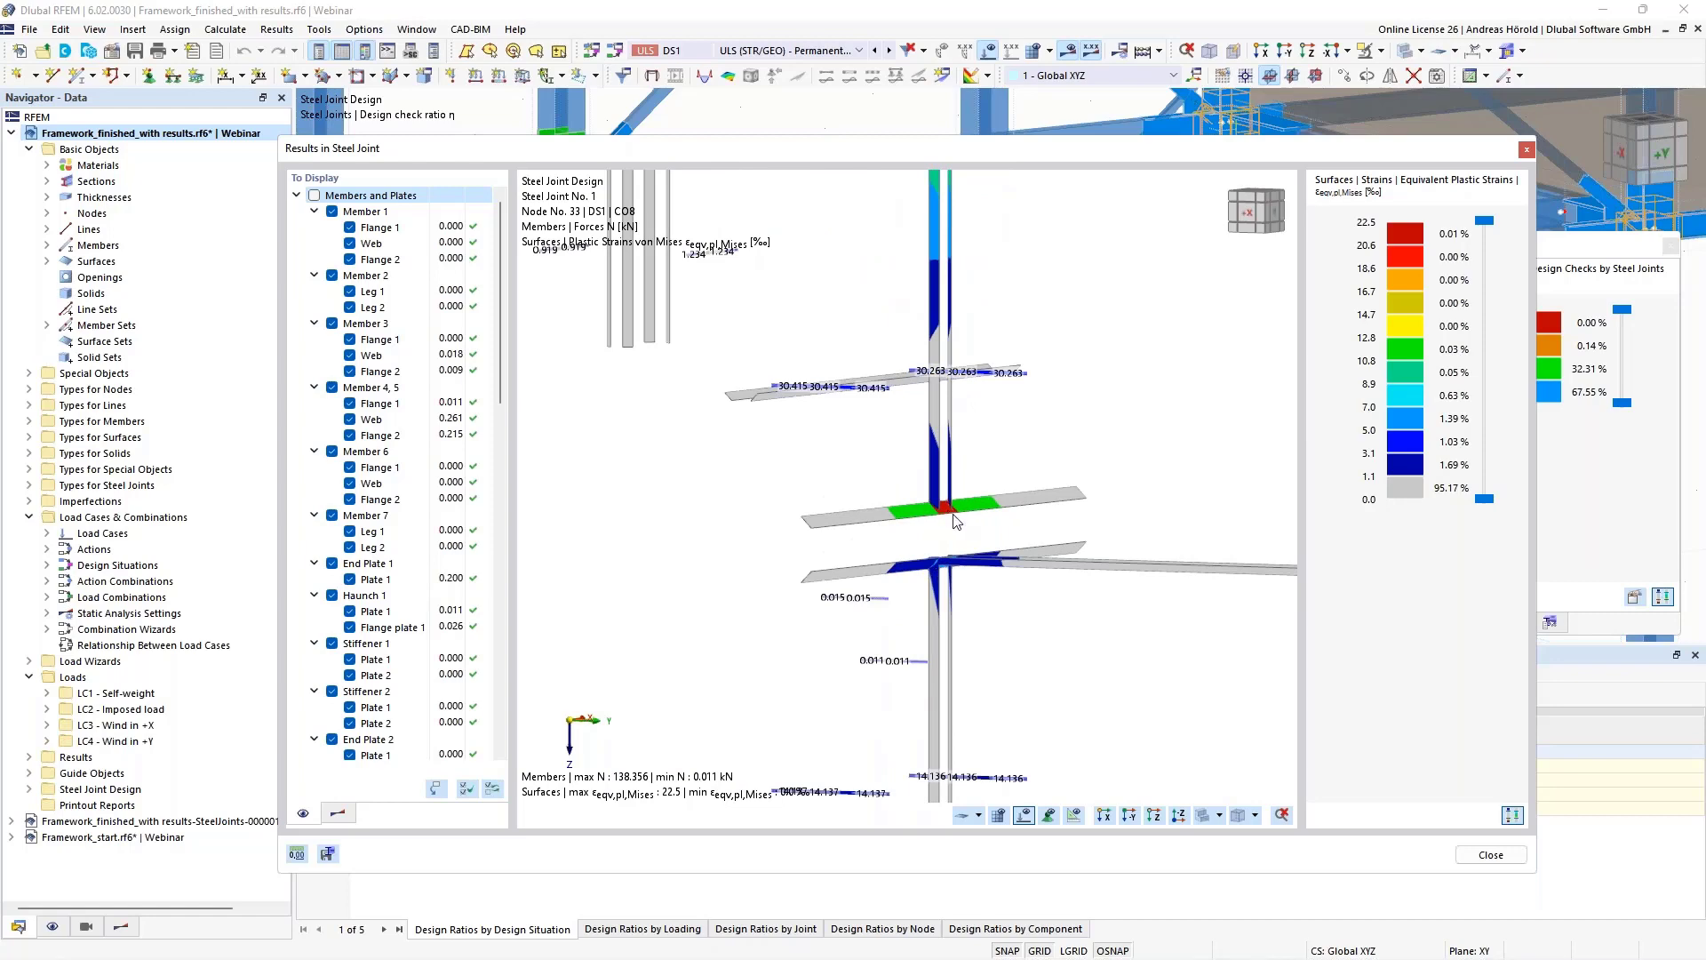
scroll(955, 494, down, 4)
scroll(954, 496, down, 2)
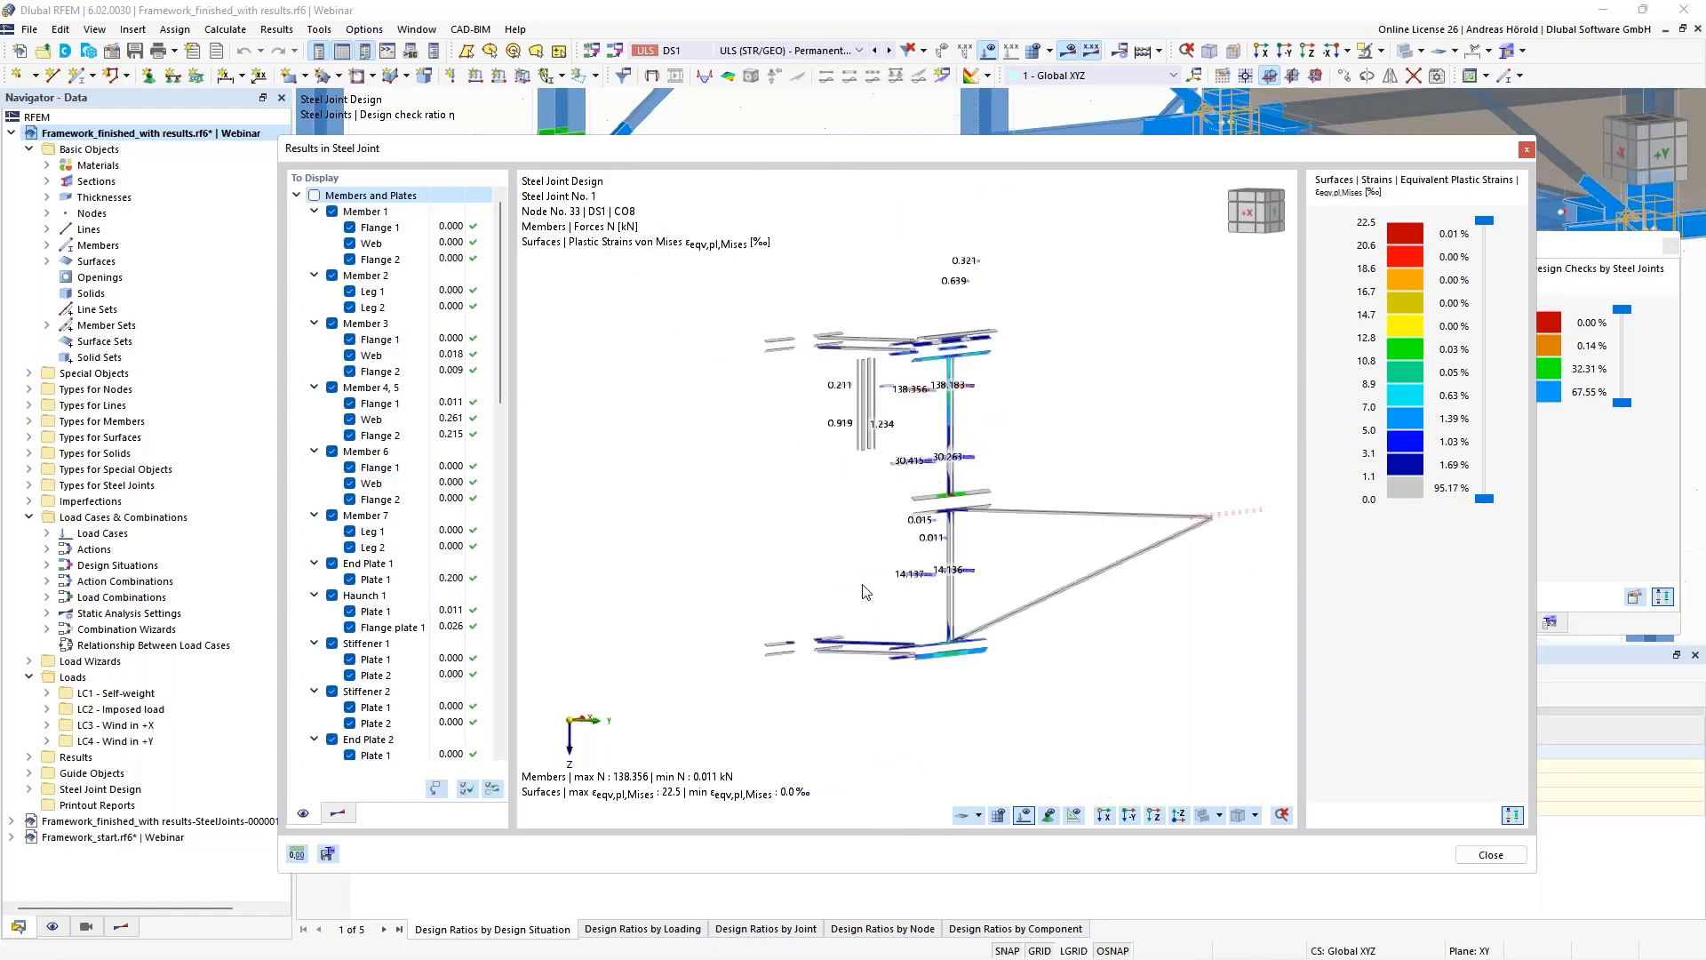
click(314, 196)
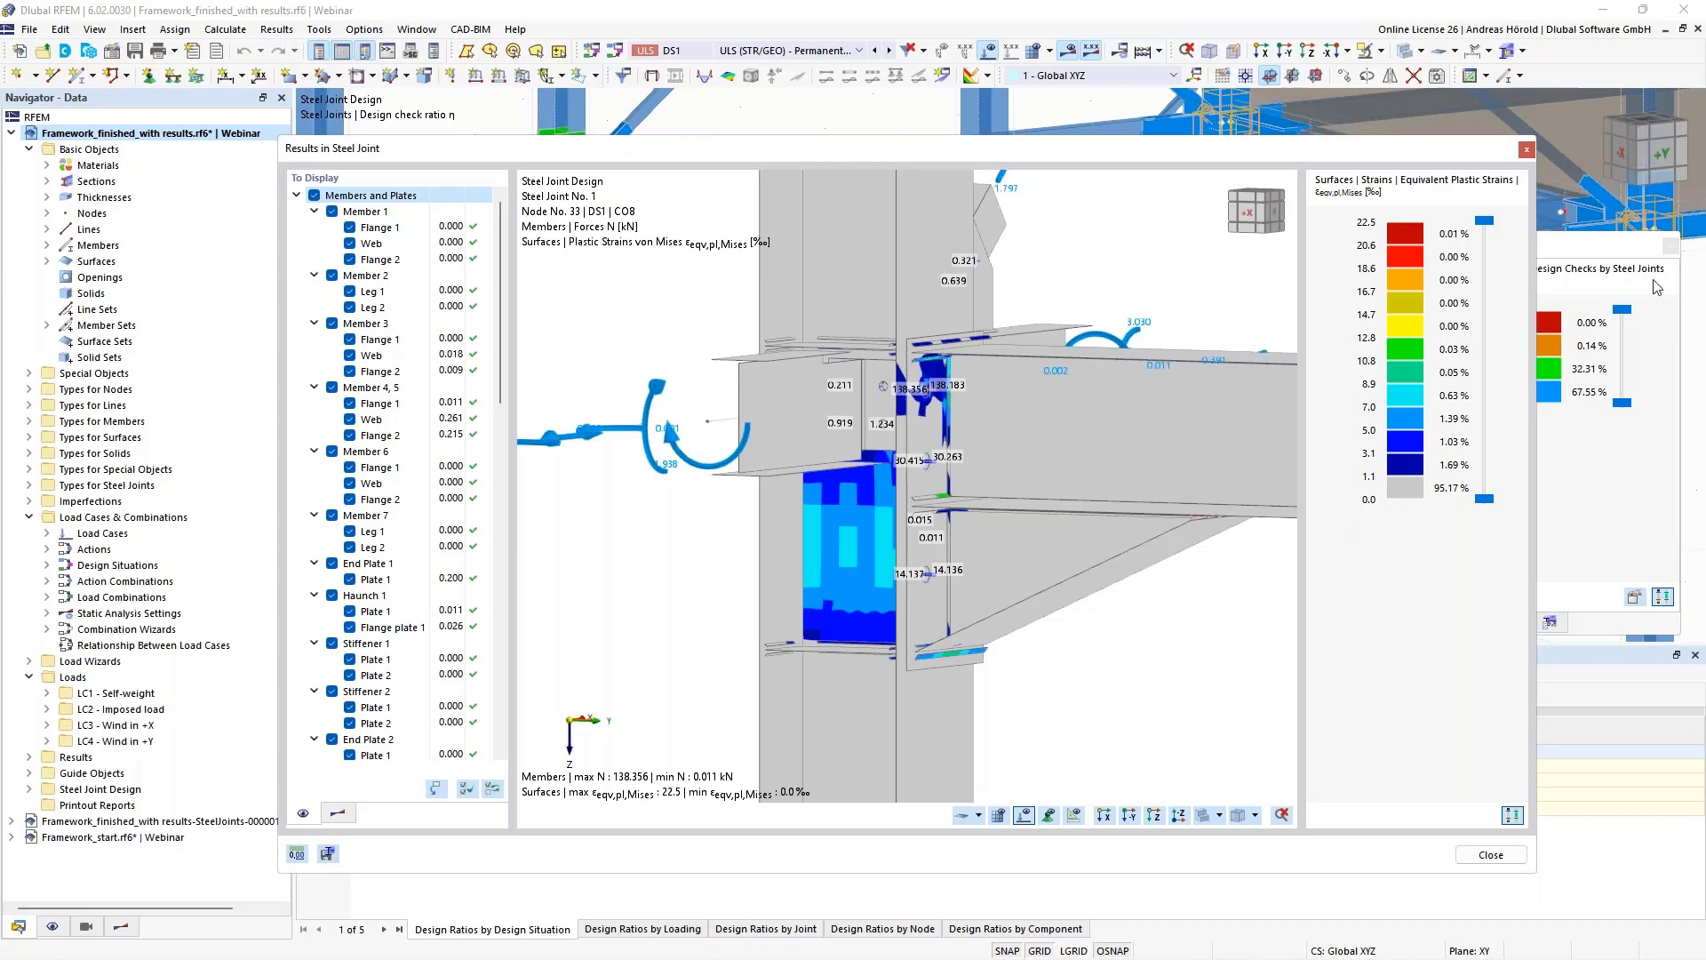
click(1525, 150)
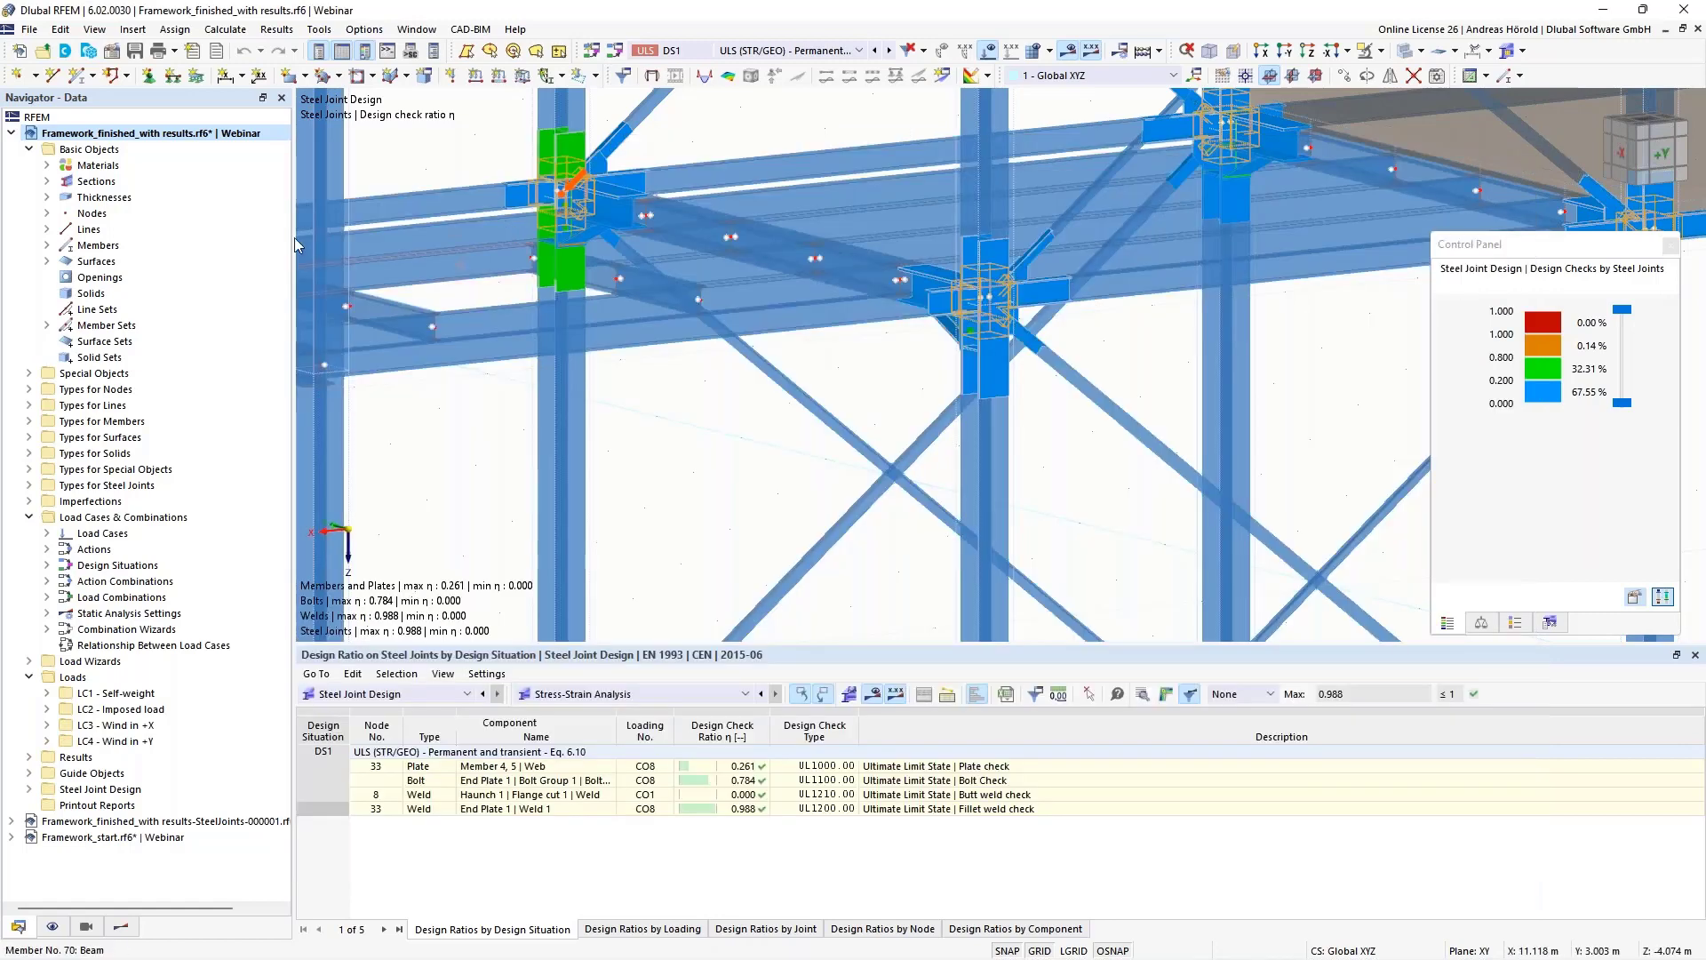
Collapse the main model's tree, switch to the model Framework_finished_with results-SteelJoints-000001 and shrink the Materials table to enlarge the graphics area.
click(12, 132)
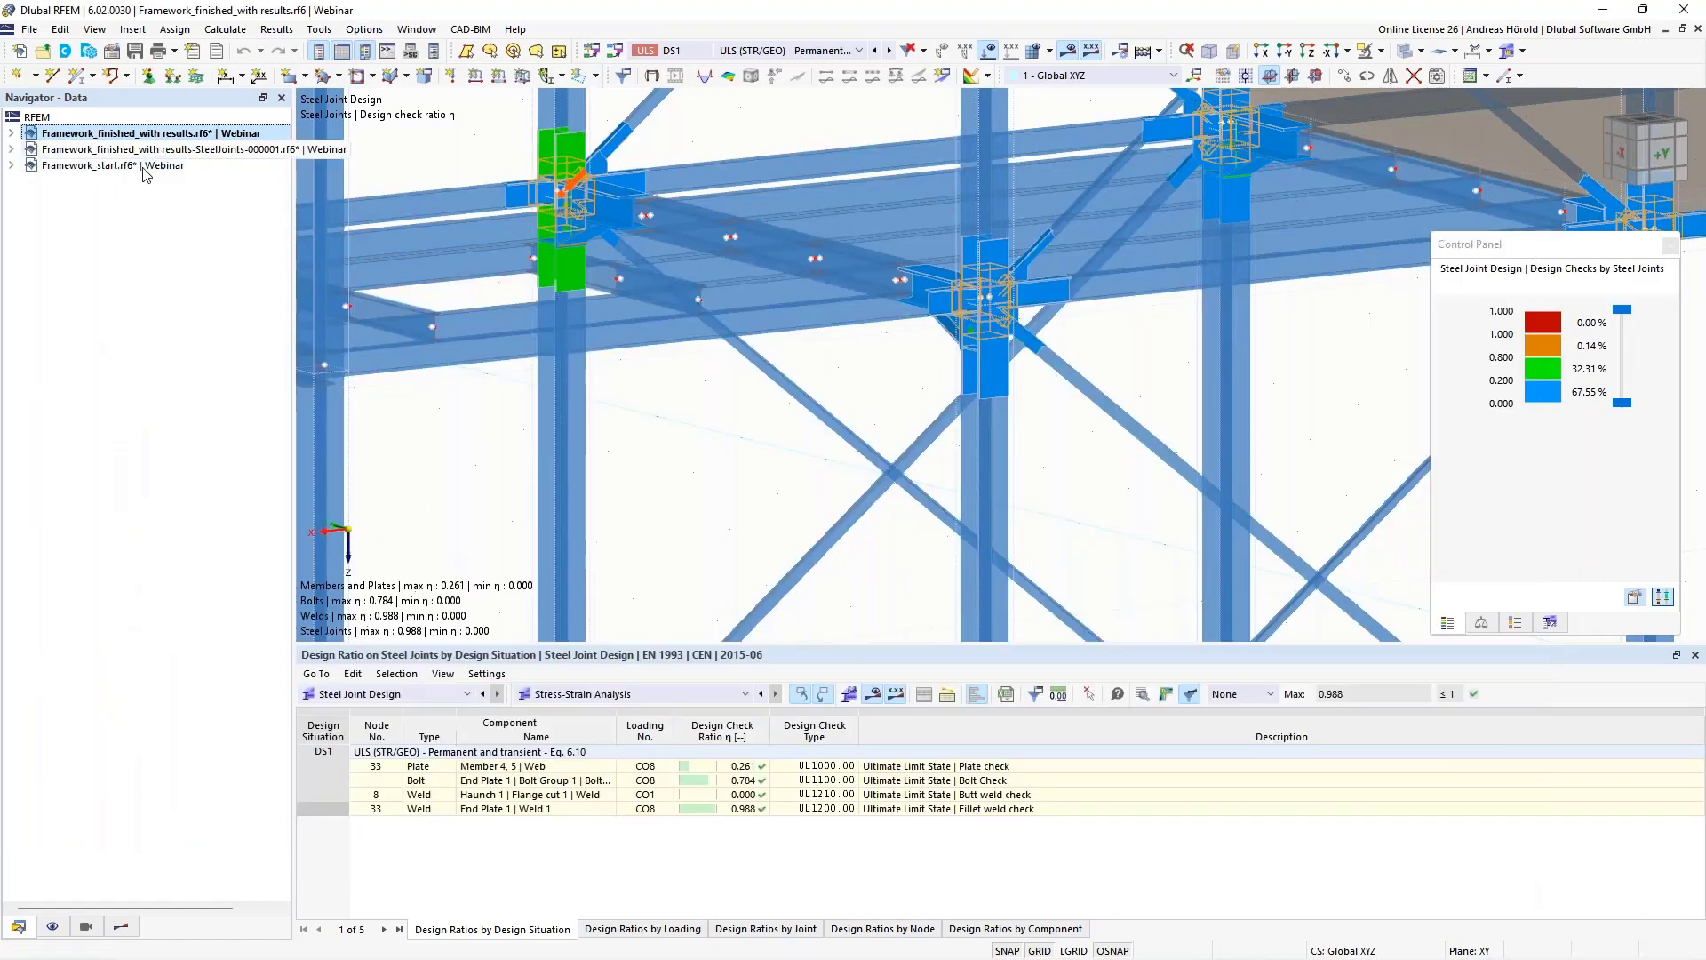
click(152, 149)
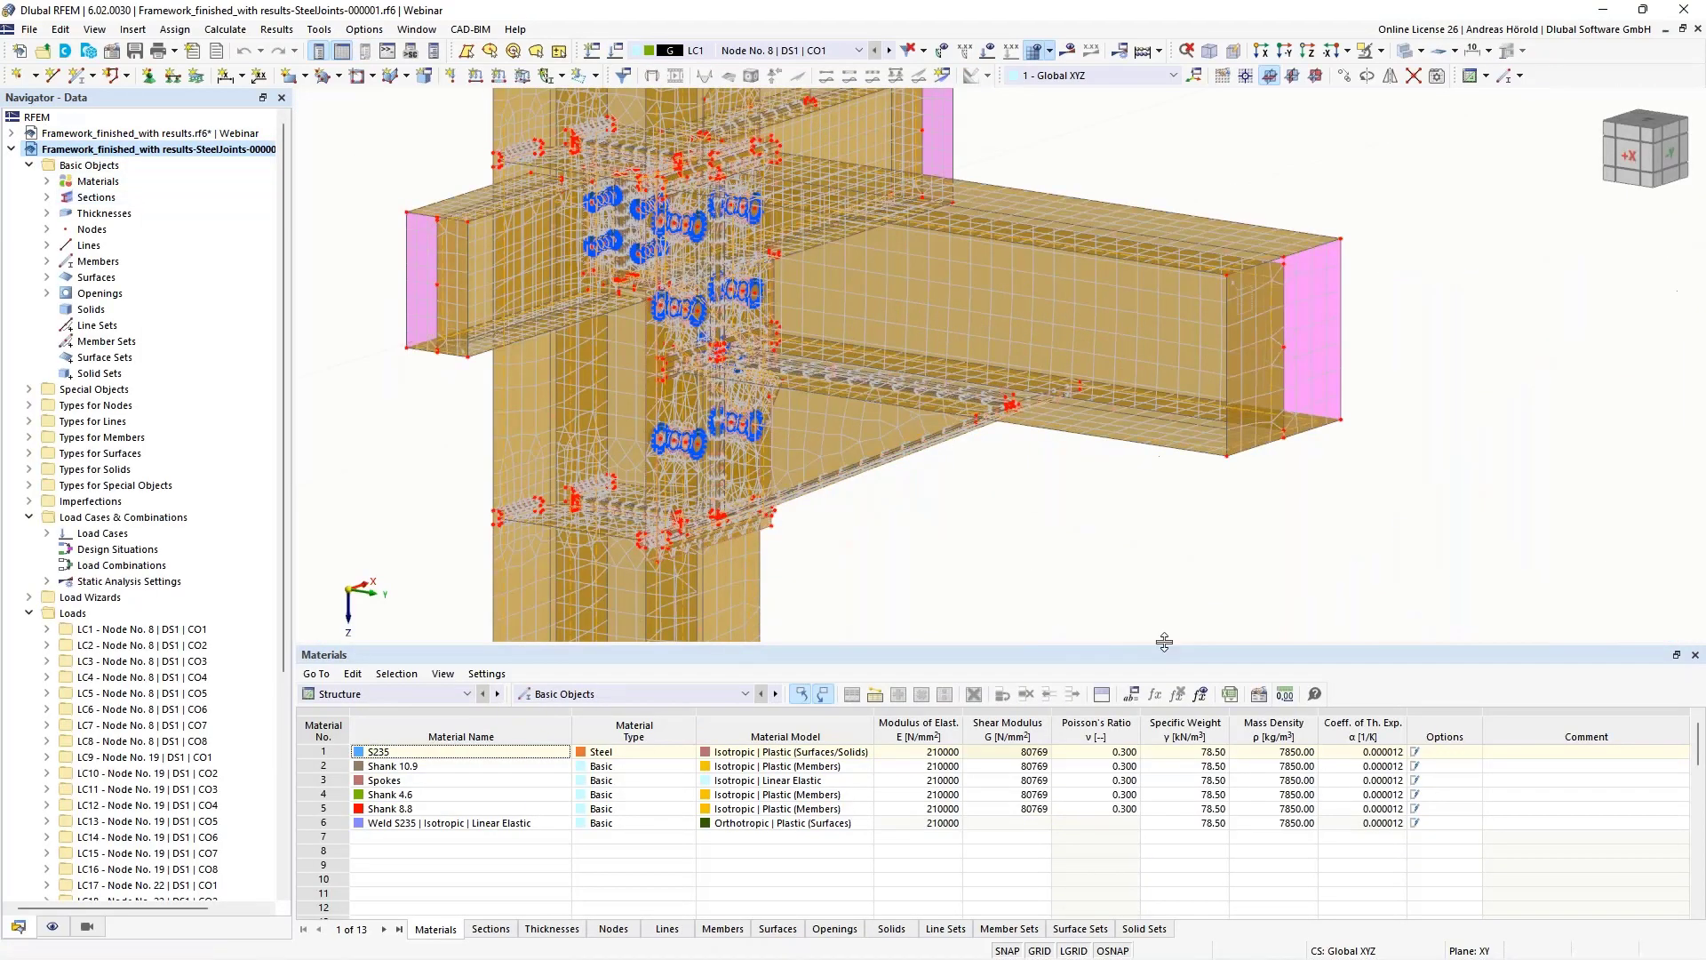
drag(1165, 643, 1165, 782)
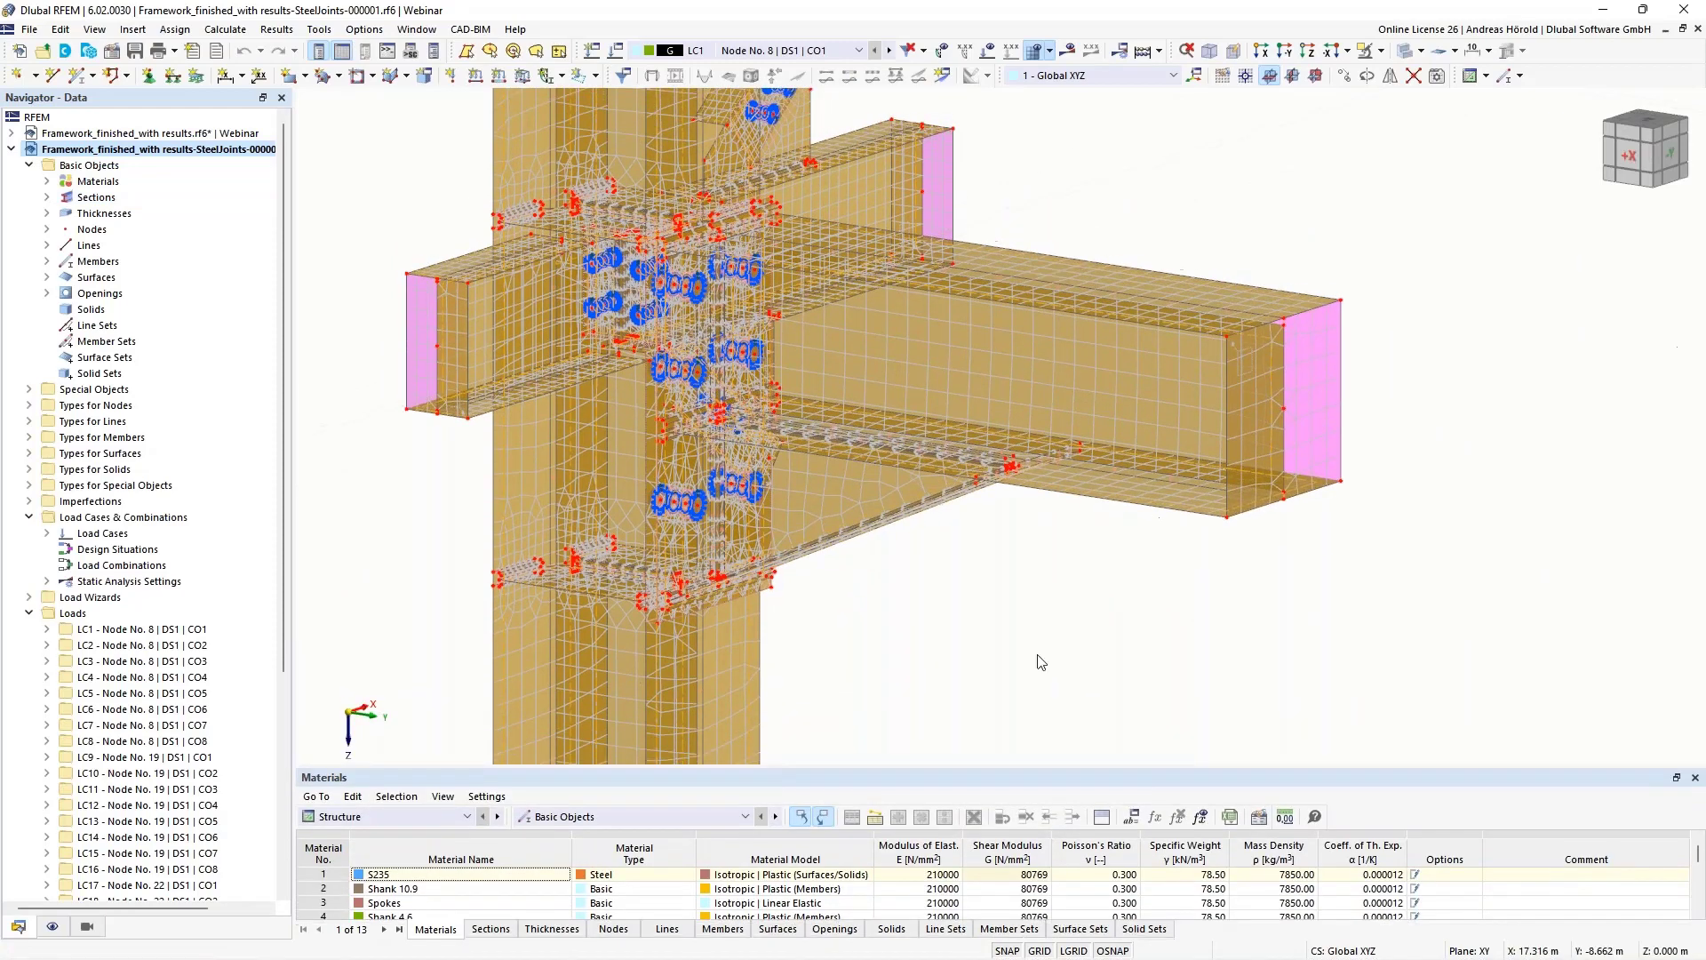
Inspect the joint submodel's meshed members, their cut ends and the nodal support at the column base.
middle_drag(1100, 653, 1212, 638)
scroll(1211, 630, up, 2)
scroll(1255, 280, down, 2)
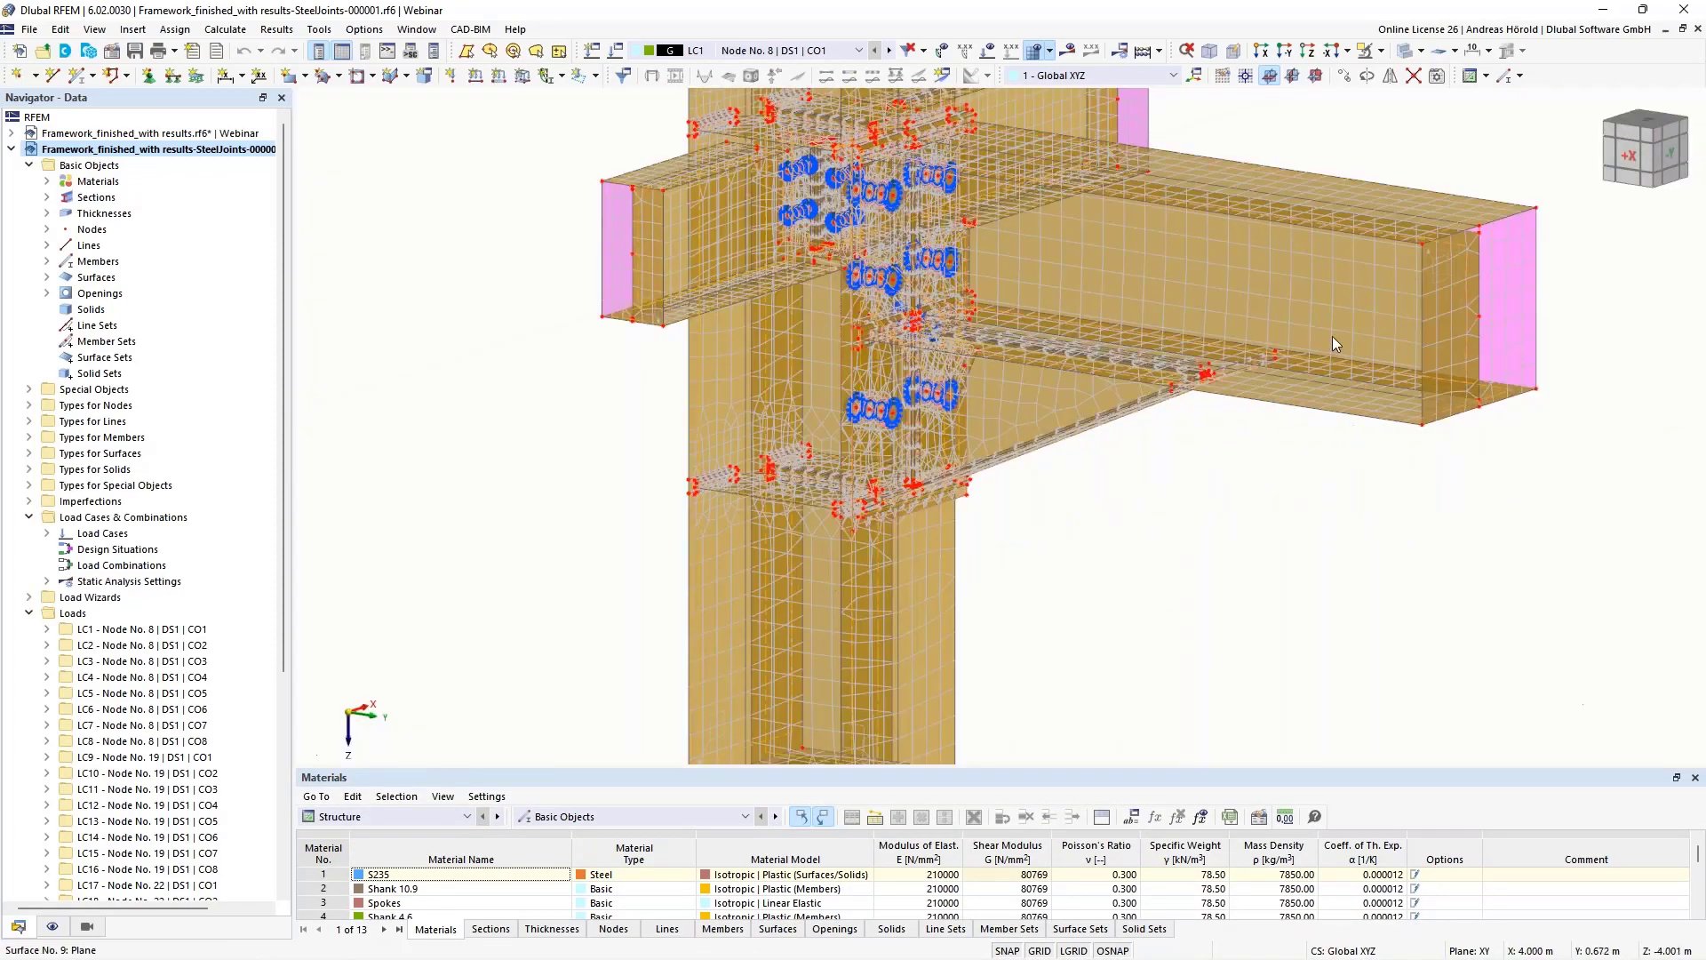
middle_drag(1401, 579, 1297, 657)
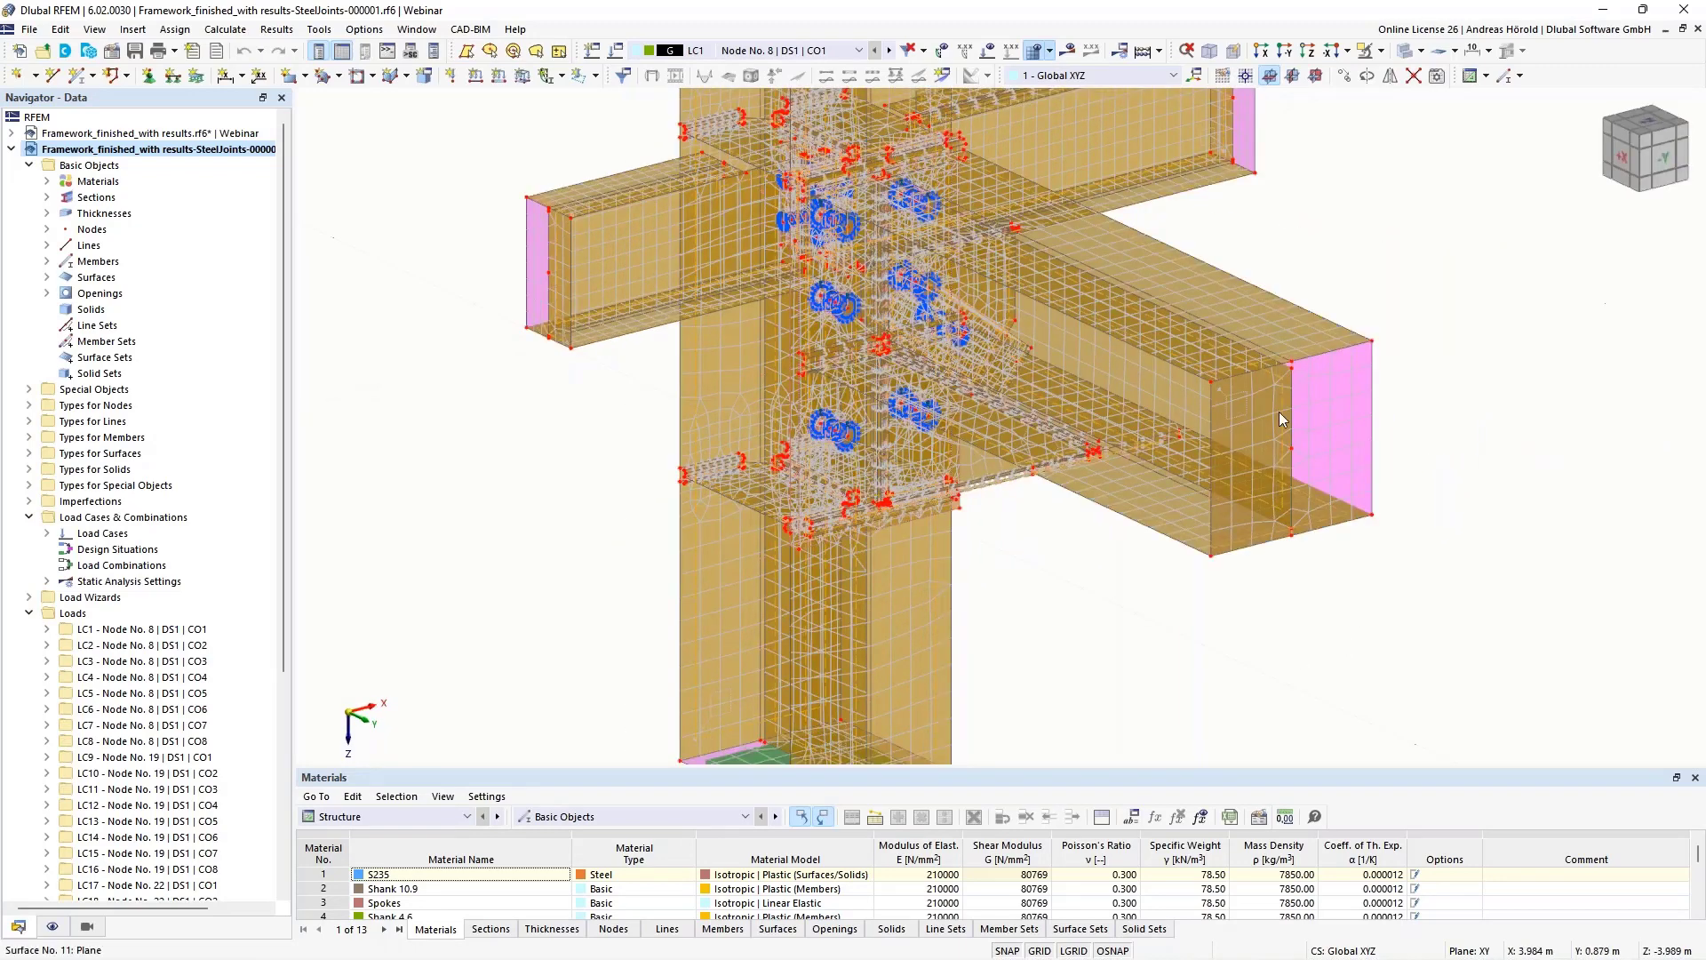
scroll(1143, 505, down, 3)
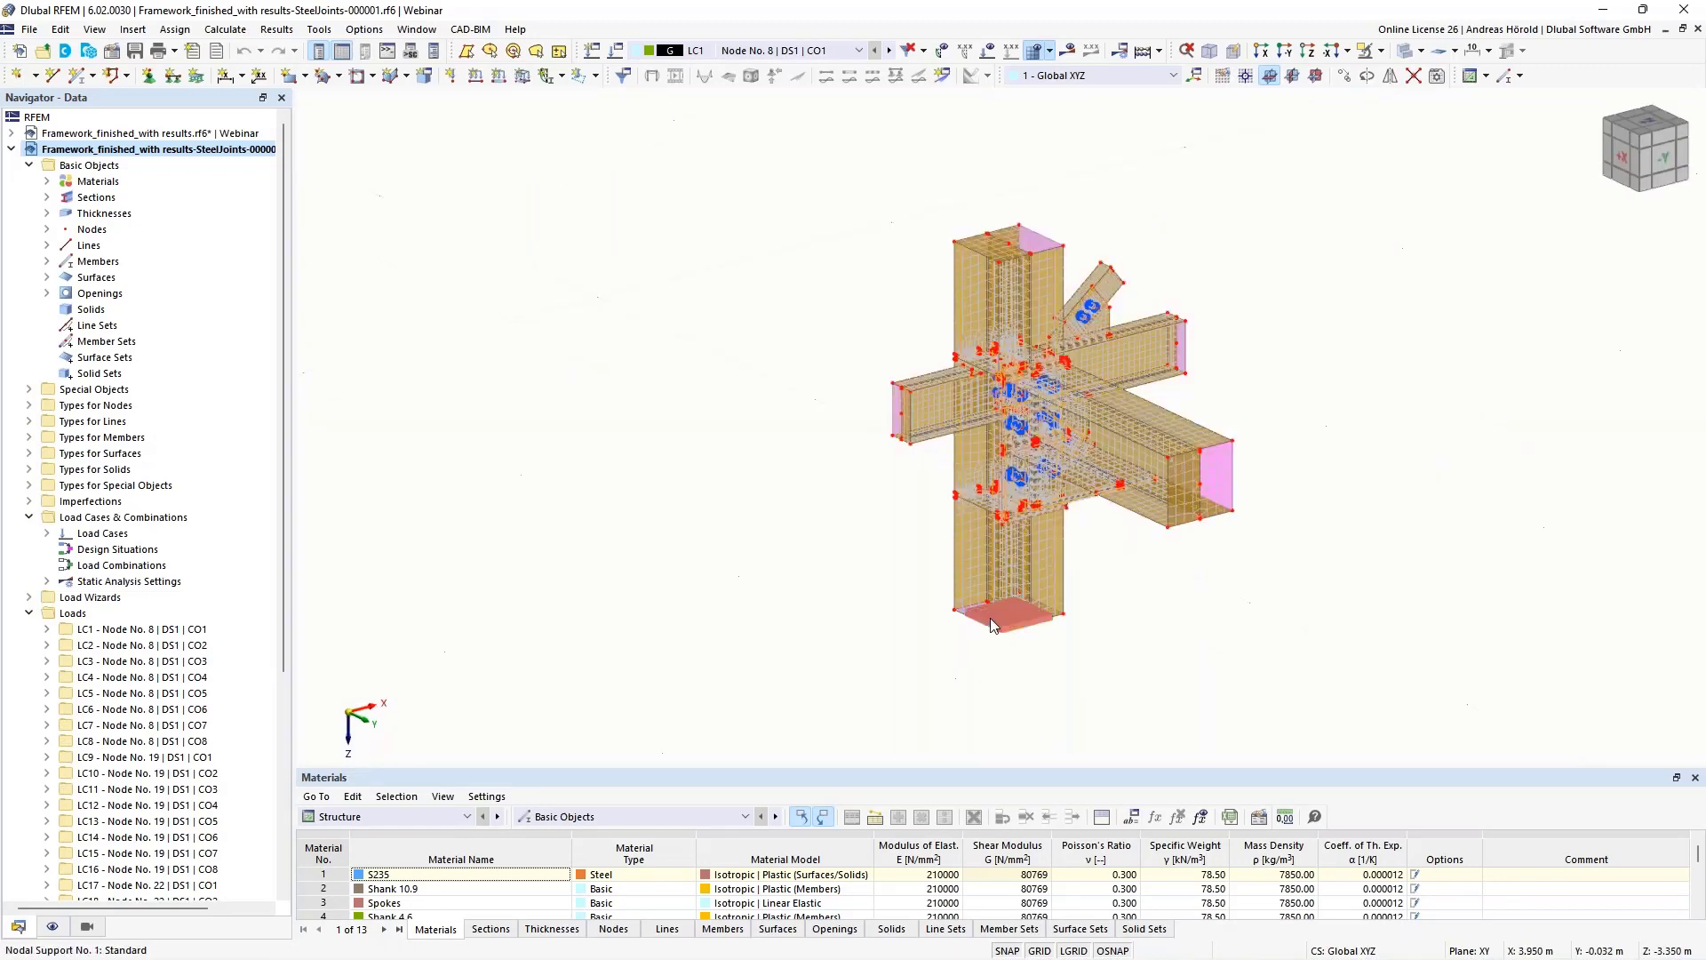
scroll(991, 625, up, 5)
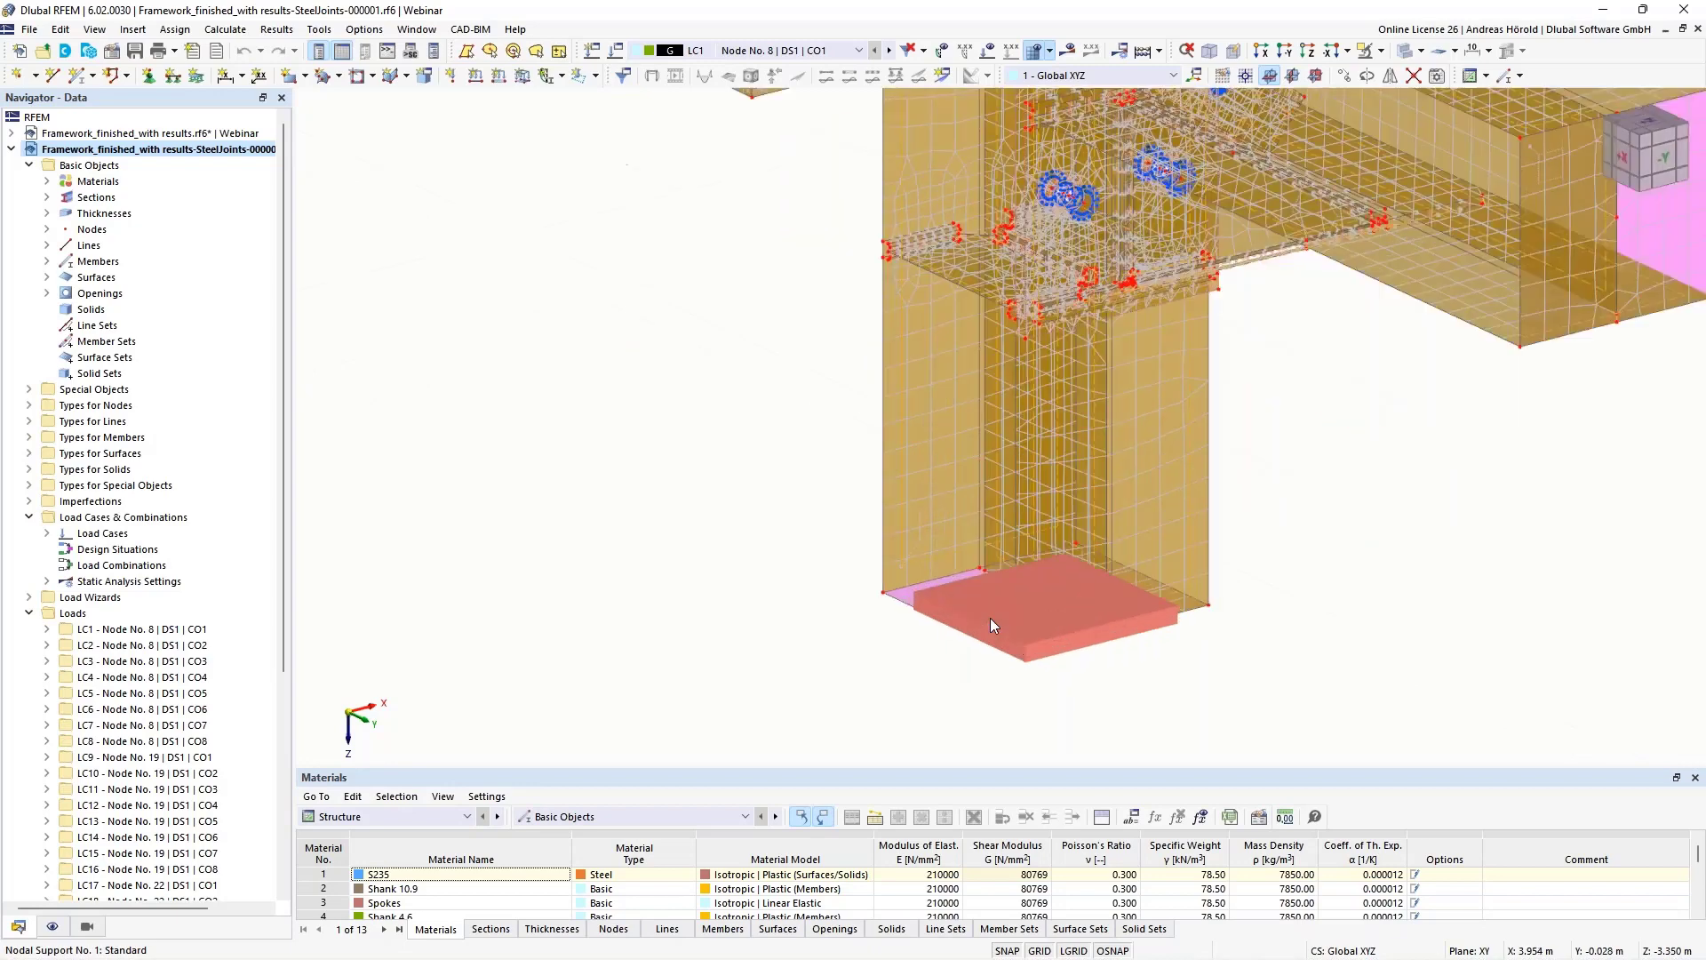
scroll(929, 656, down, 4)
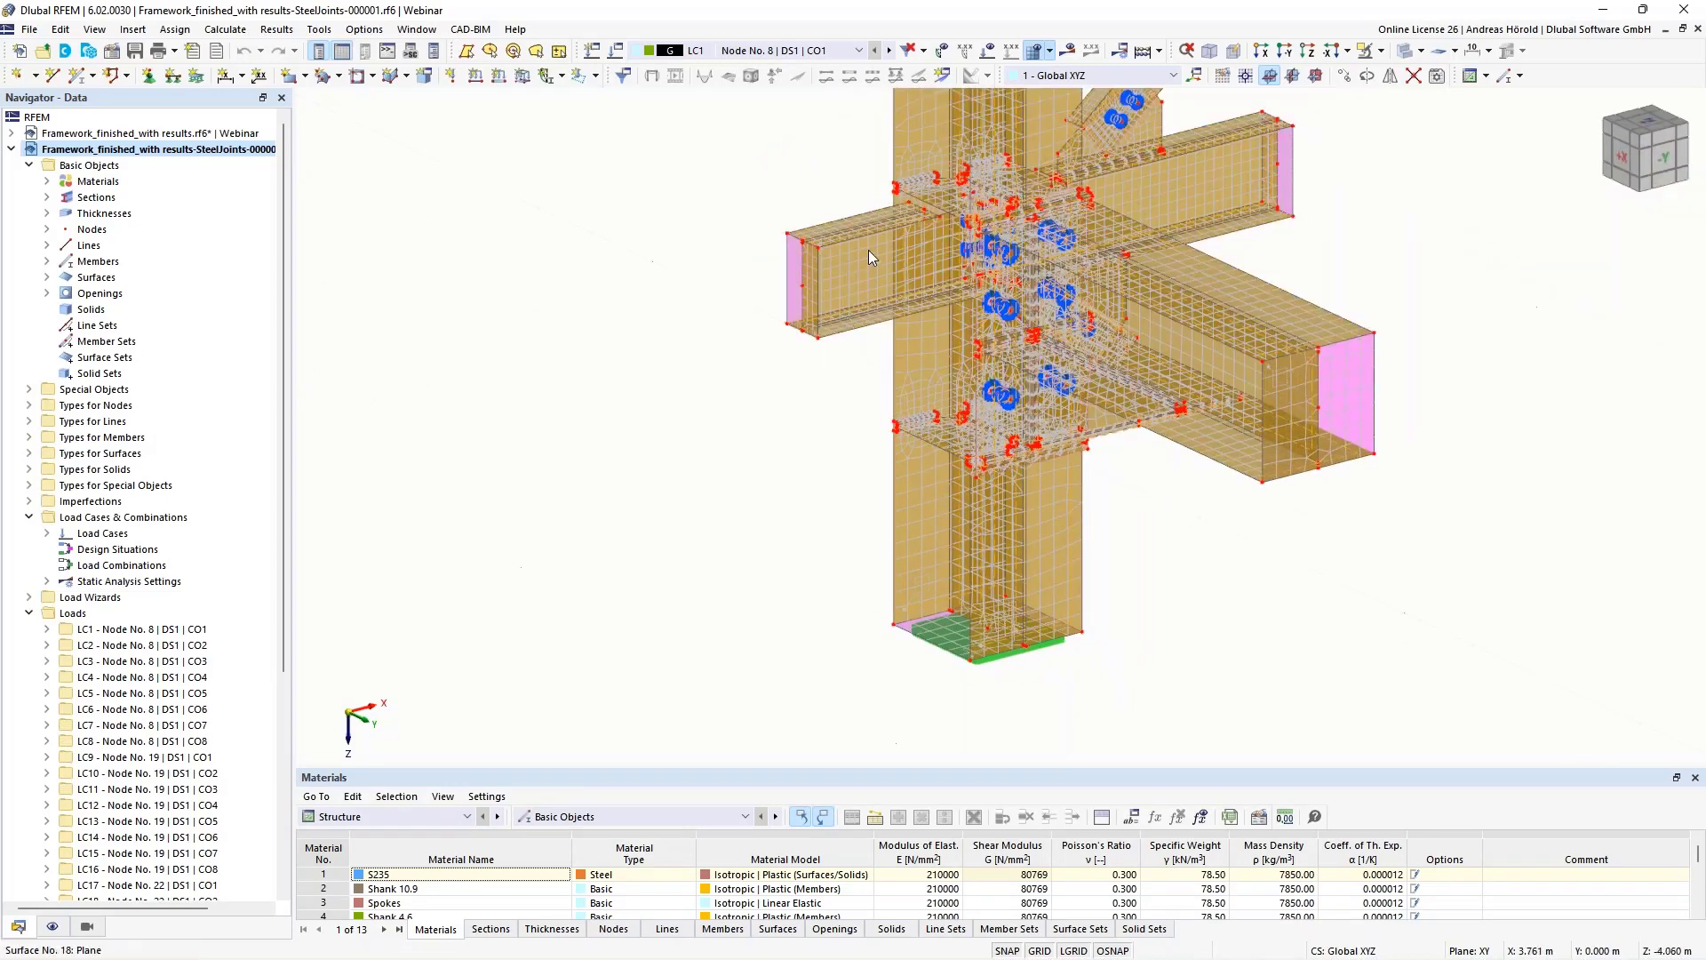
Examine how the stiffener weld at the column flange is modelled with surfaces and rigid links in the joint submodel.
scroll(840, 283, up, 1)
scroll(840, 282, up, 1)
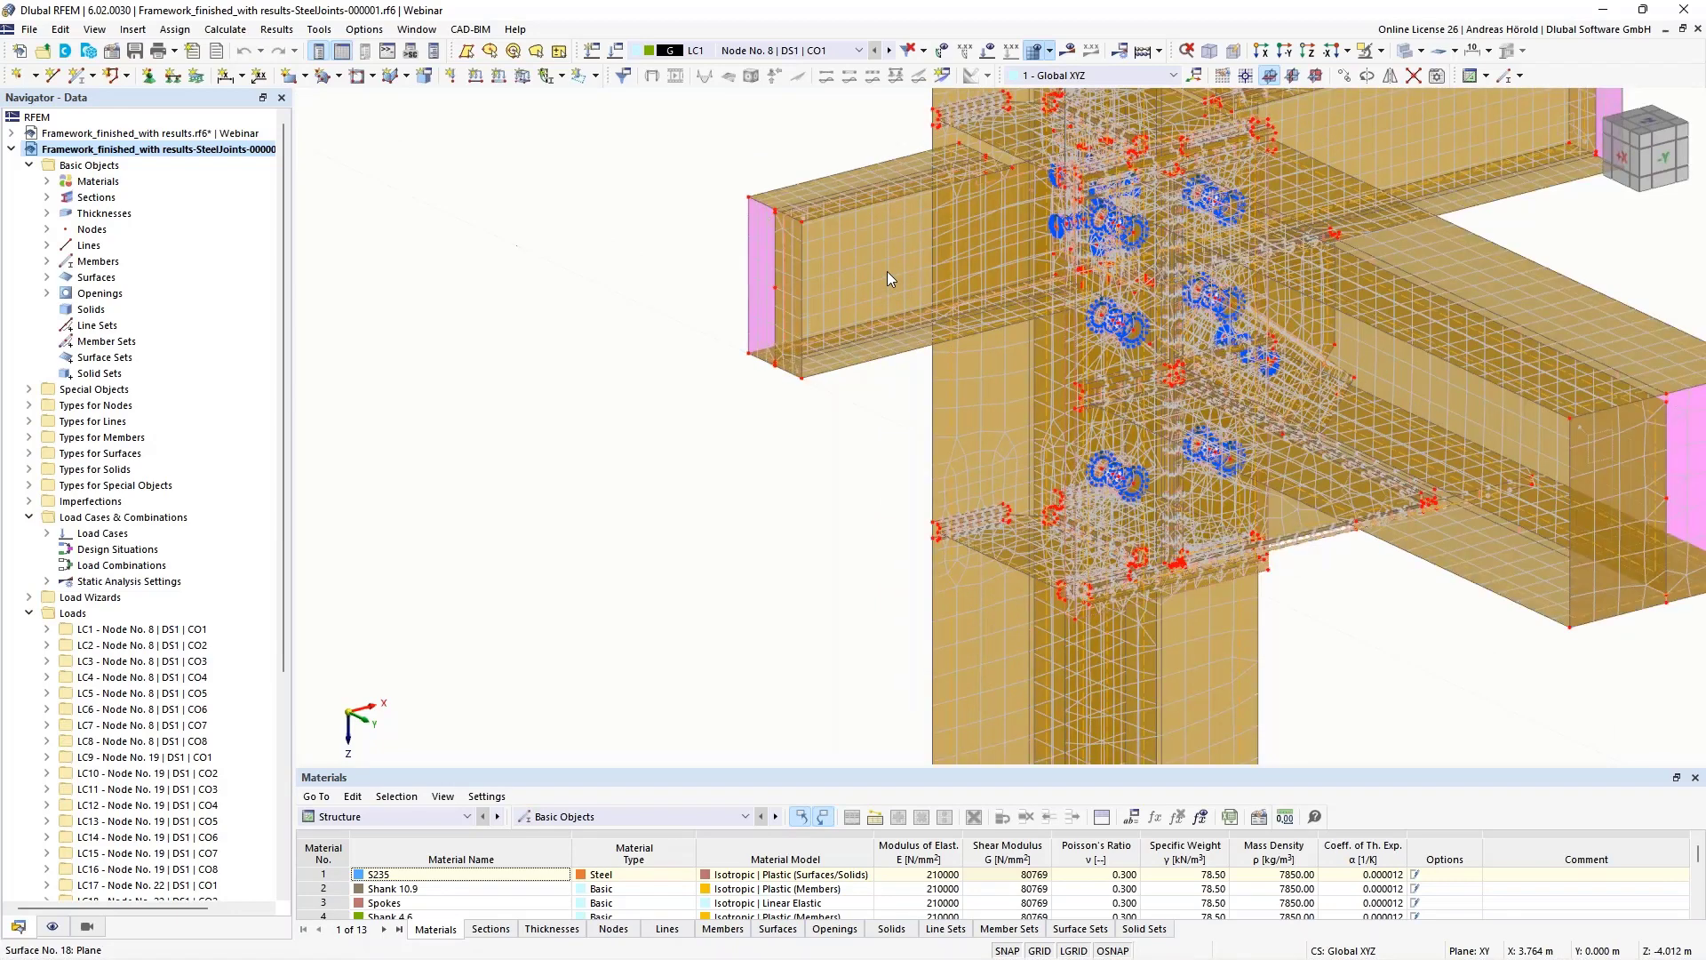
middle_drag(887, 270, 884, 360)
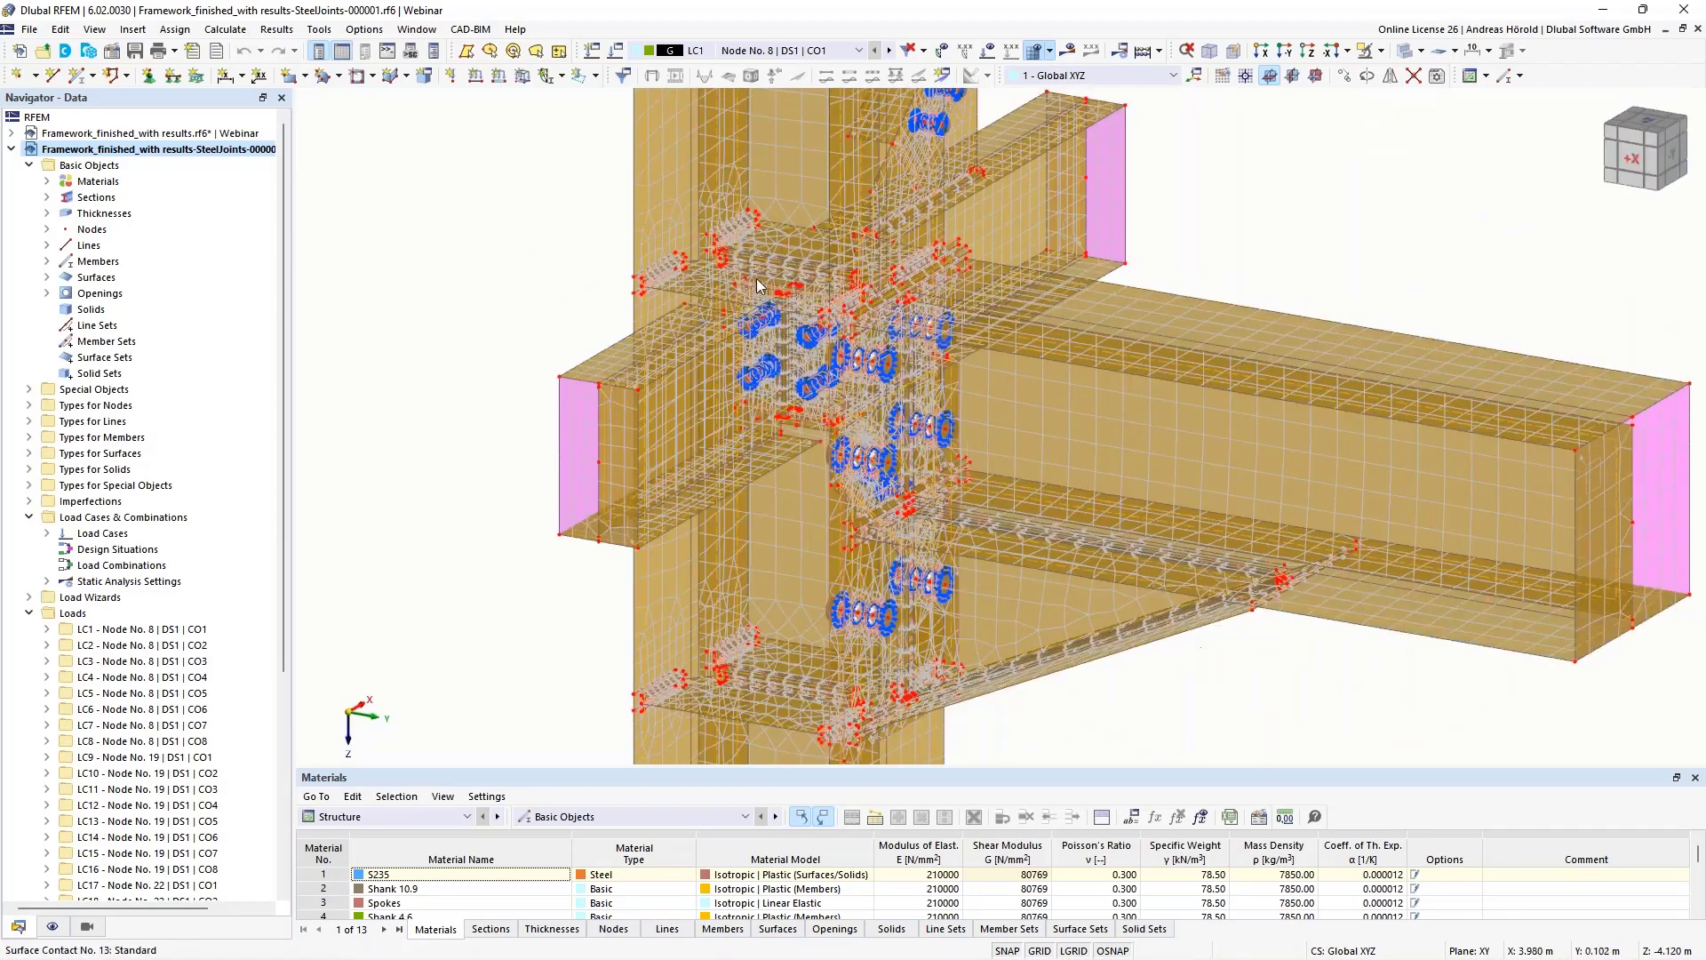
scroll(658, 272, up, 2)
scroll(658, 272, up, 5)
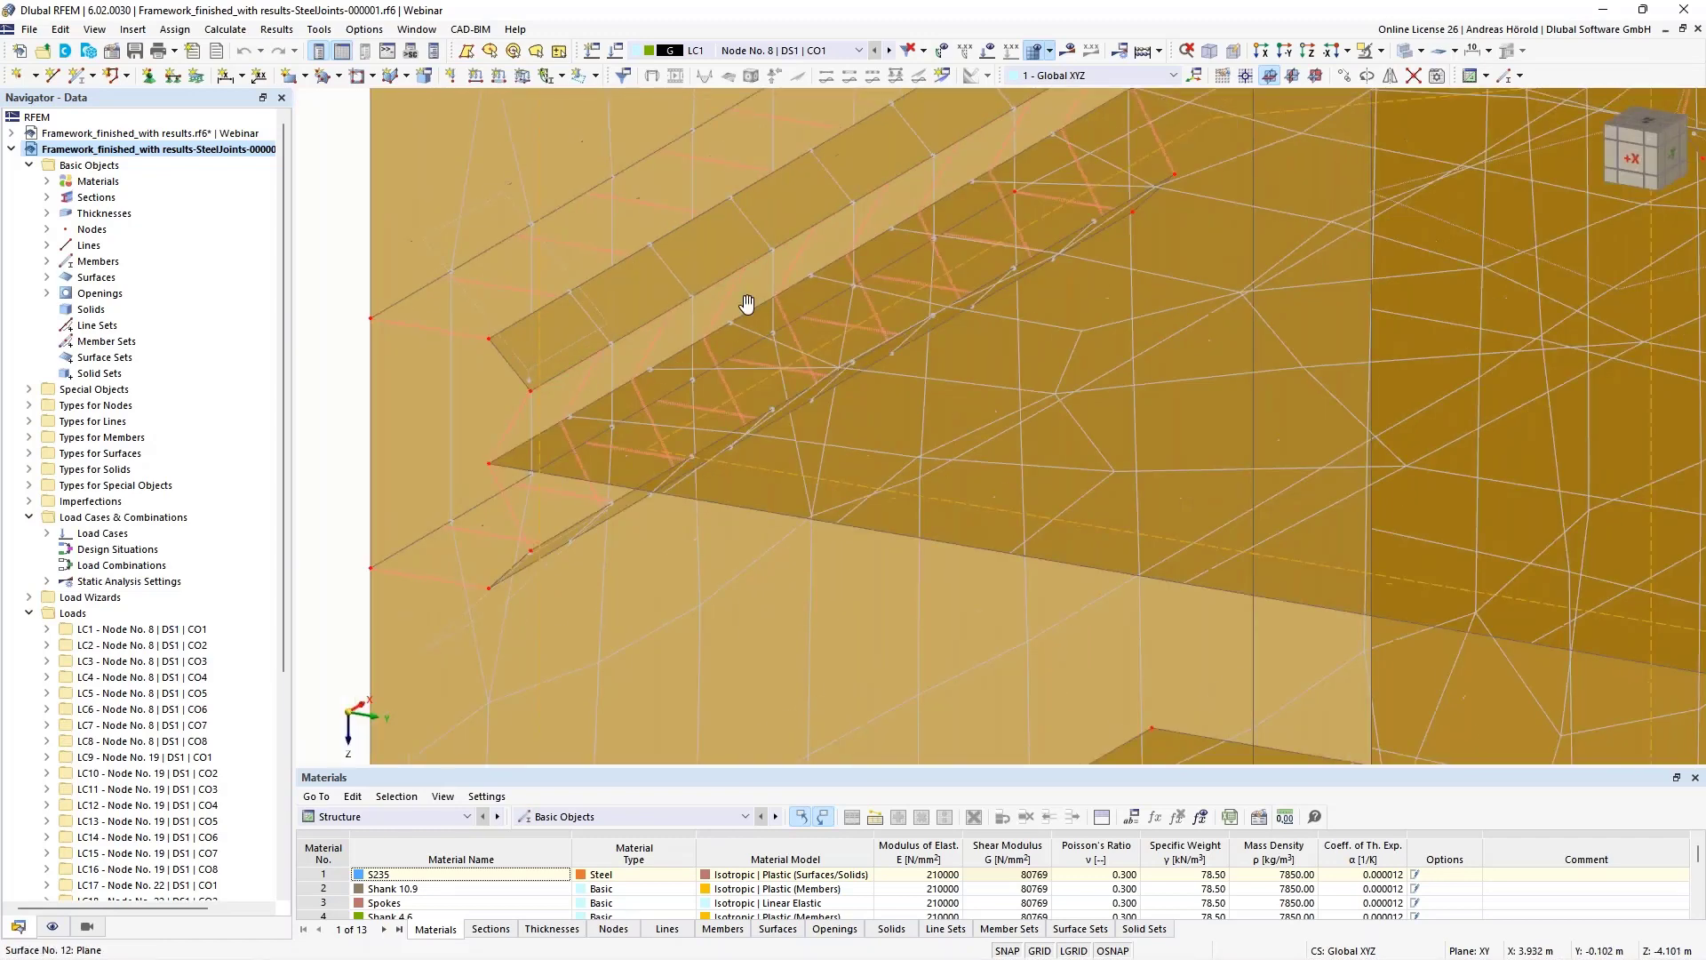
mouse_move(750, 350)
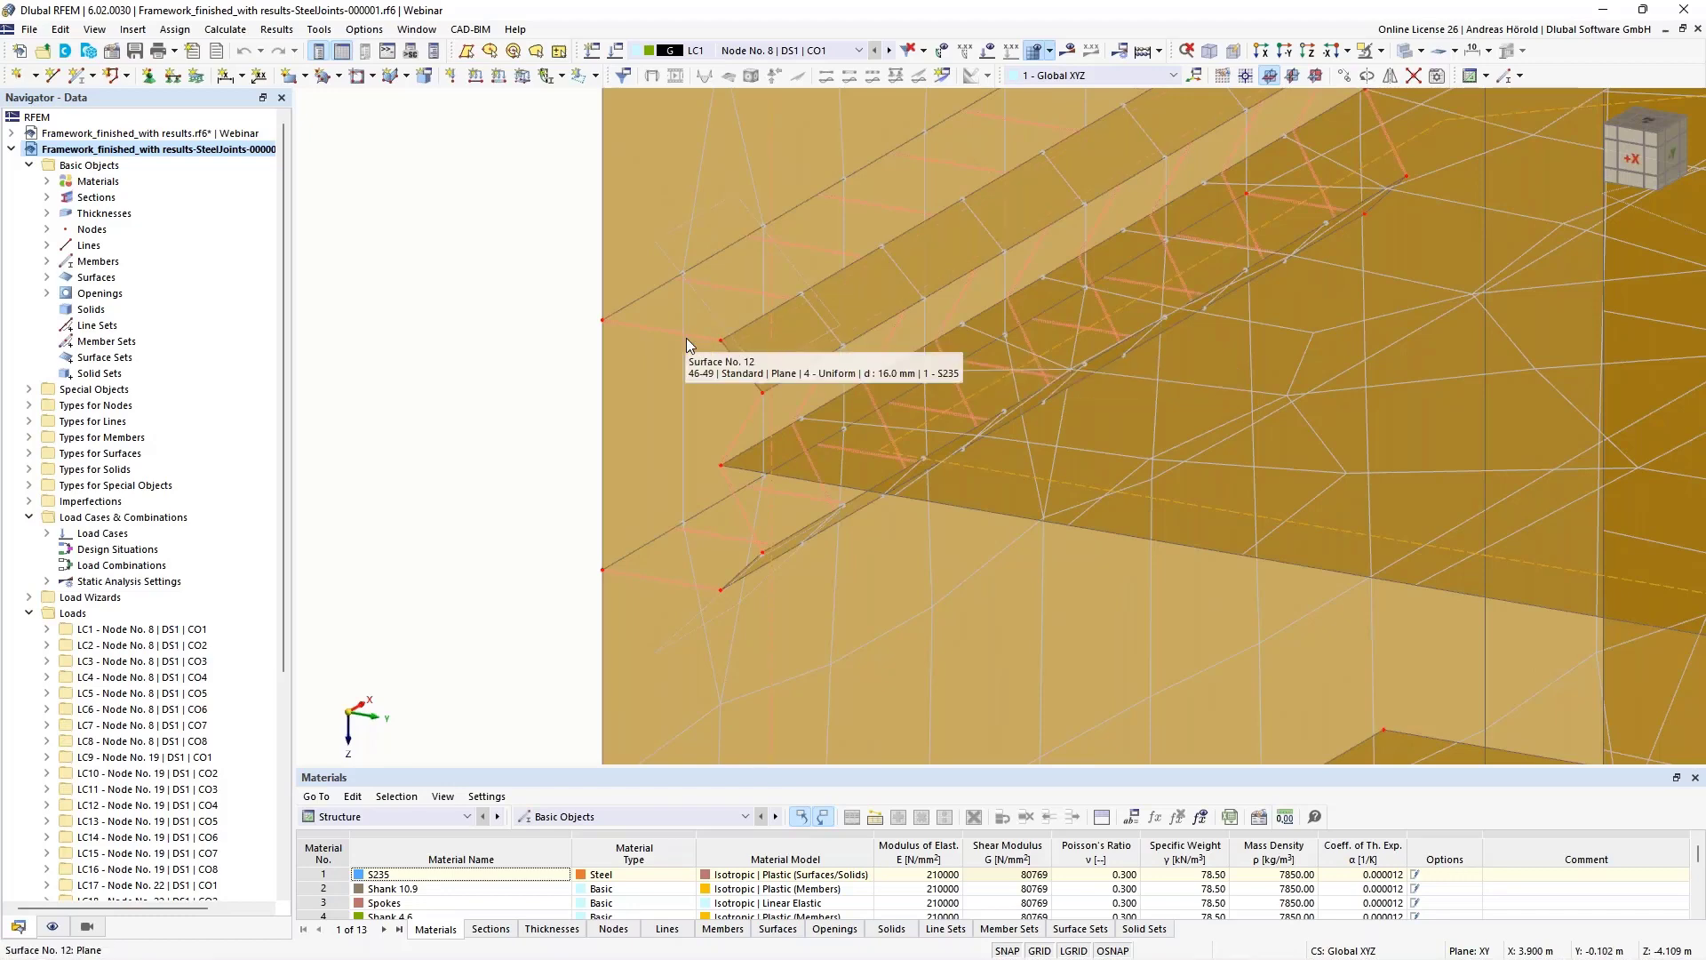
scroll(686, 339, down, 4)
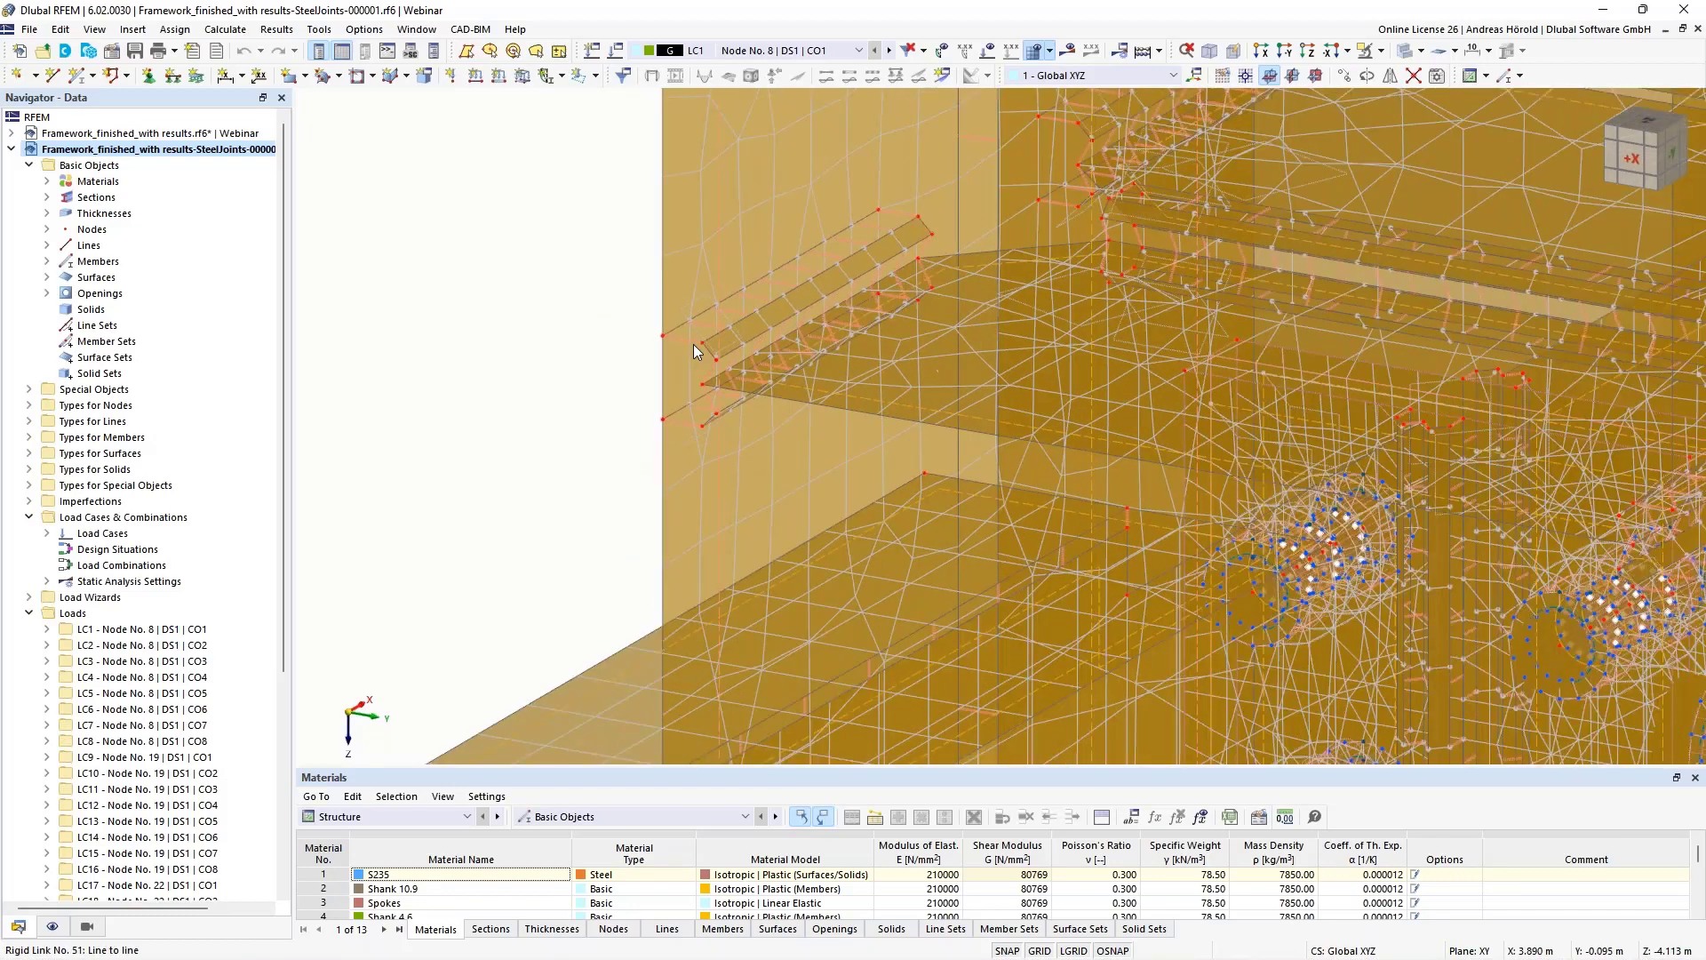
scroll(693, 344, down, 6)
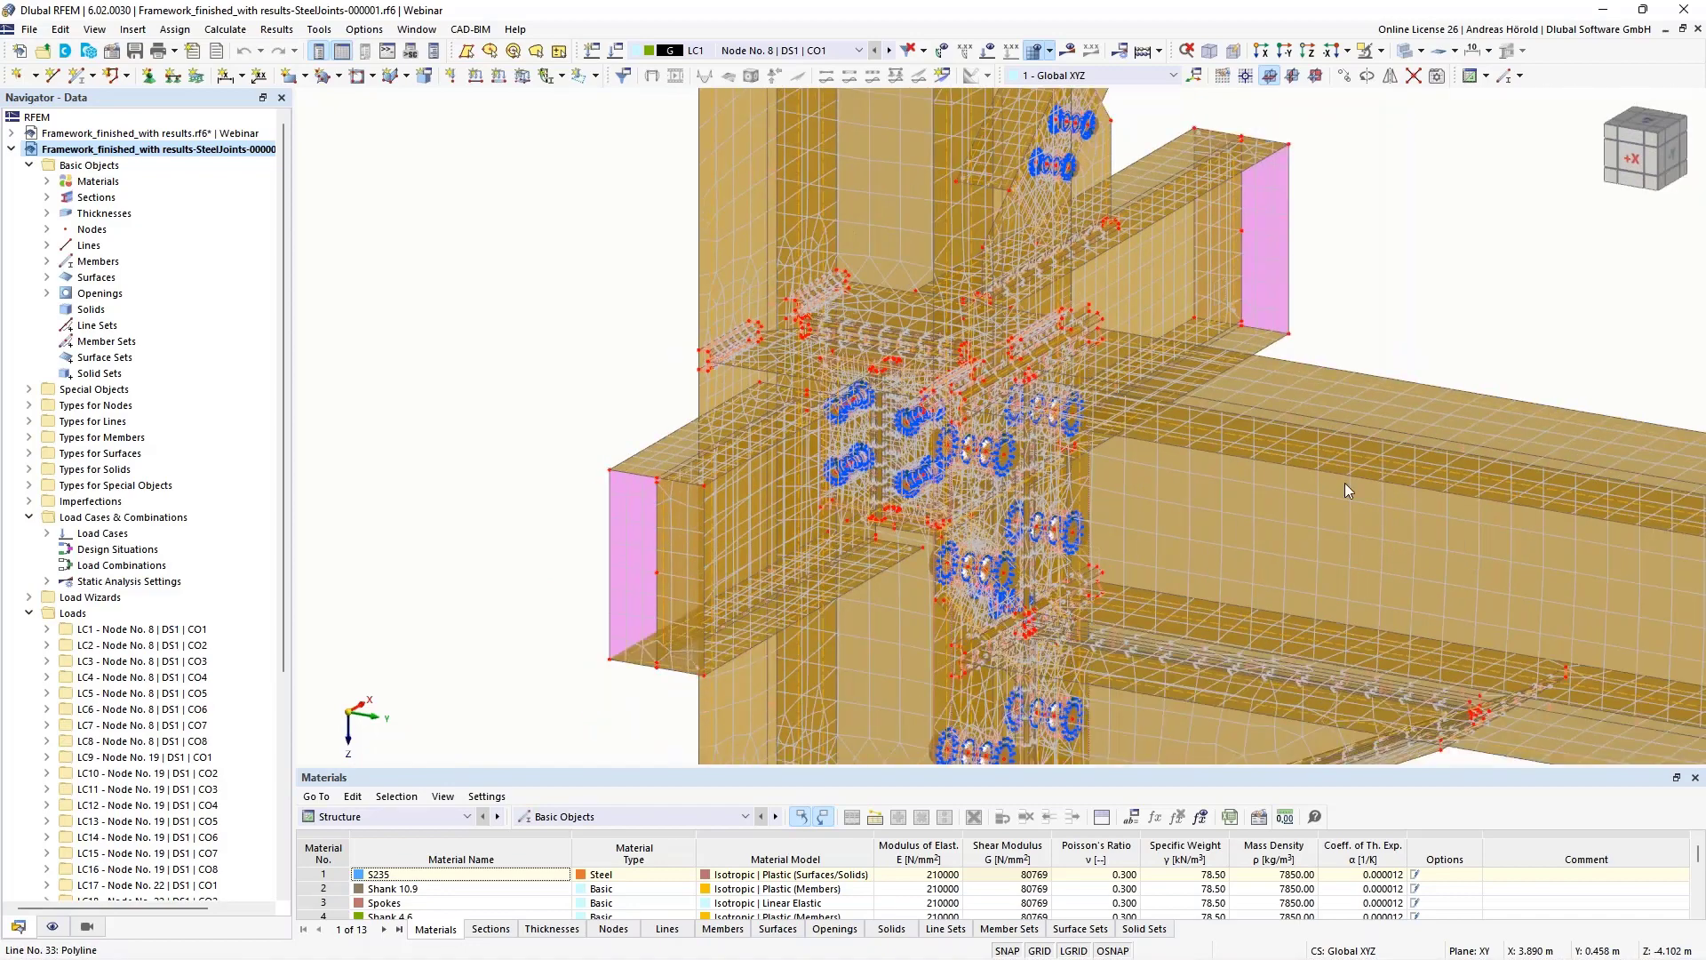
ctrl+middle_drag(1398, 509, 1217, 508)
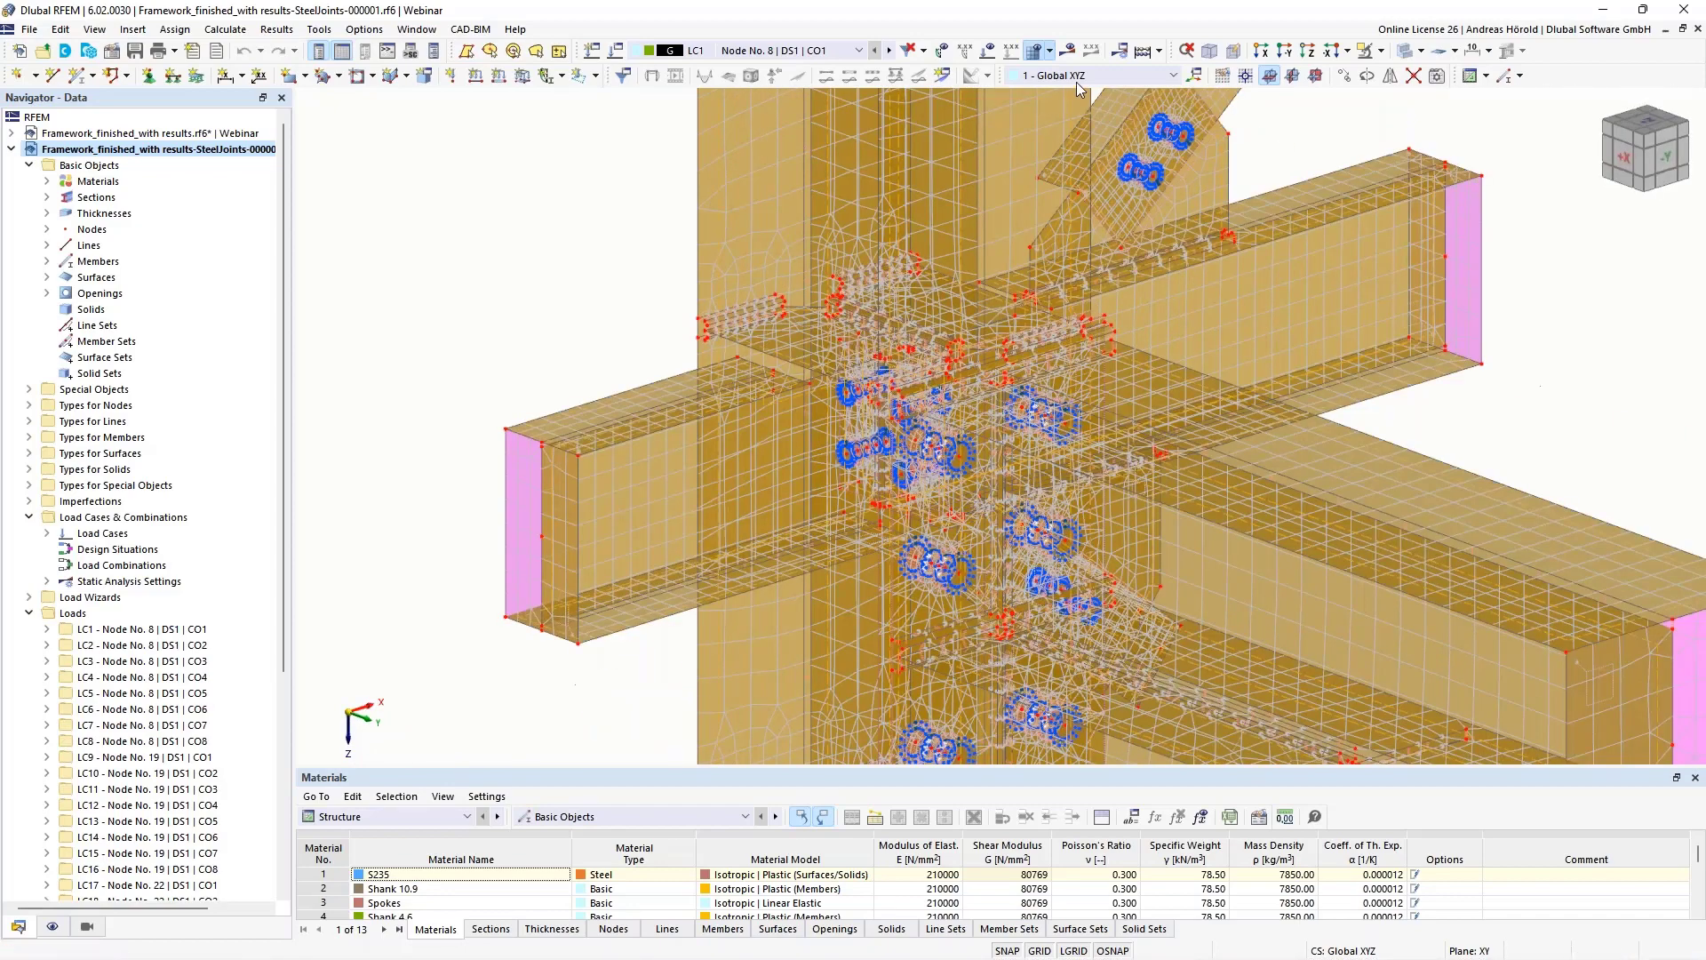
Display the joint submodel's results and examine the von Mises equivalent stresses on its members and plates.
click(1069, 50)
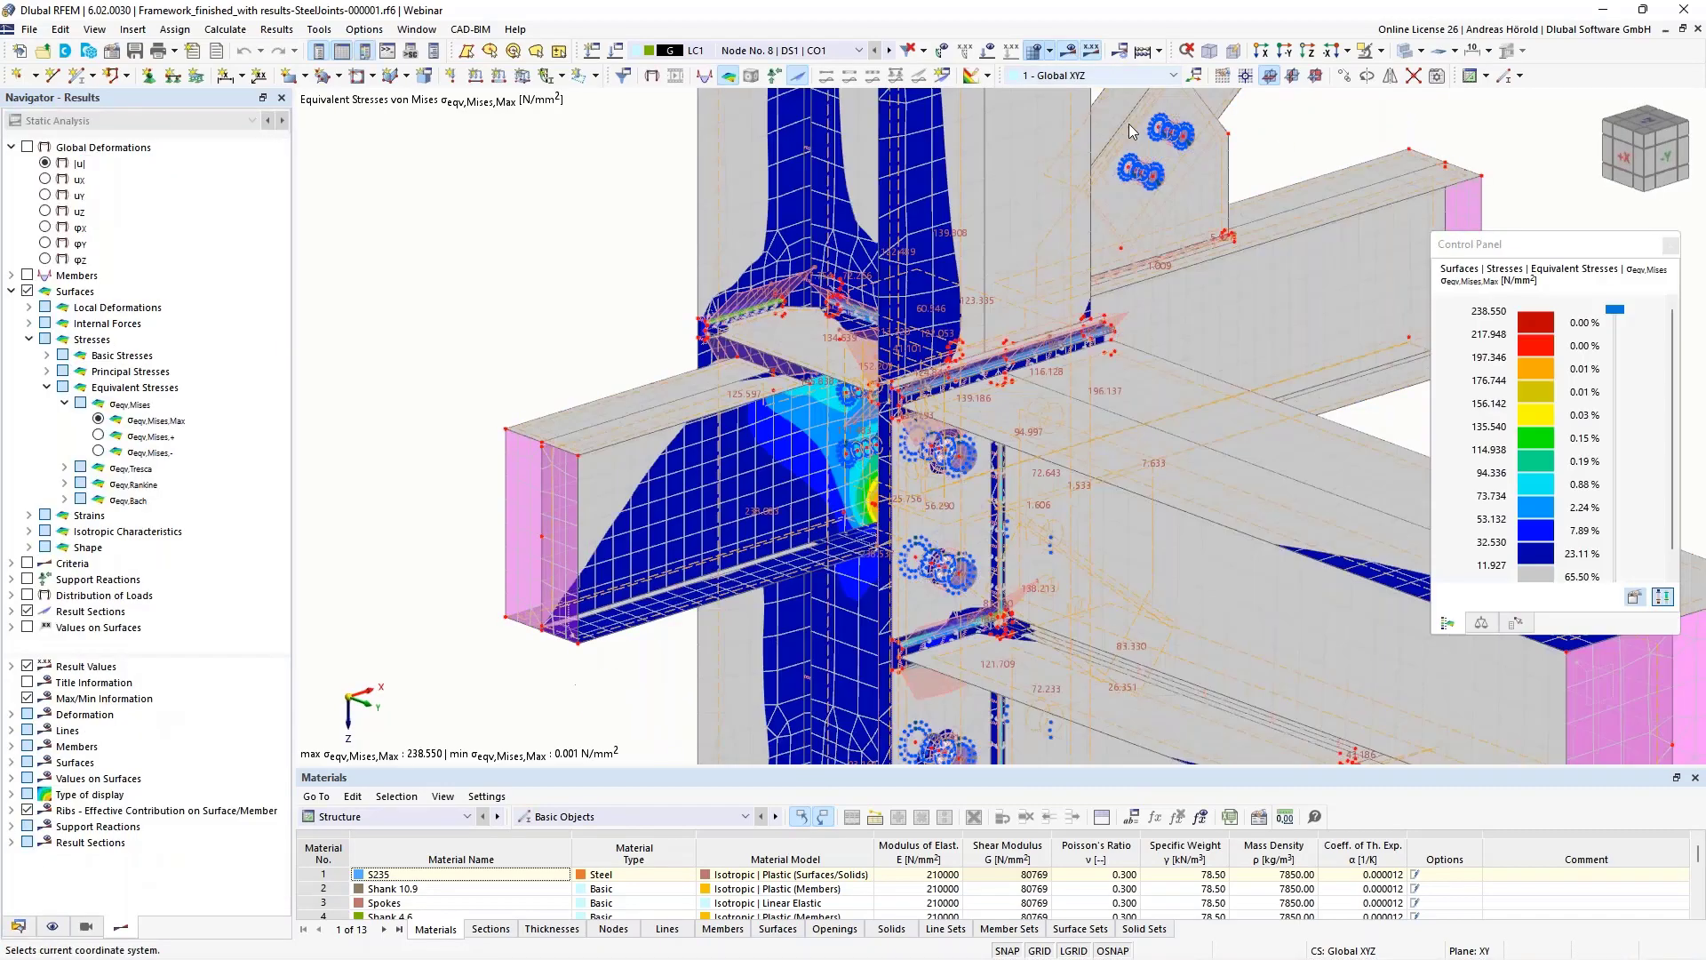
scroll(1132, 363, down, 3)
scroll(876, 420, up, 2)
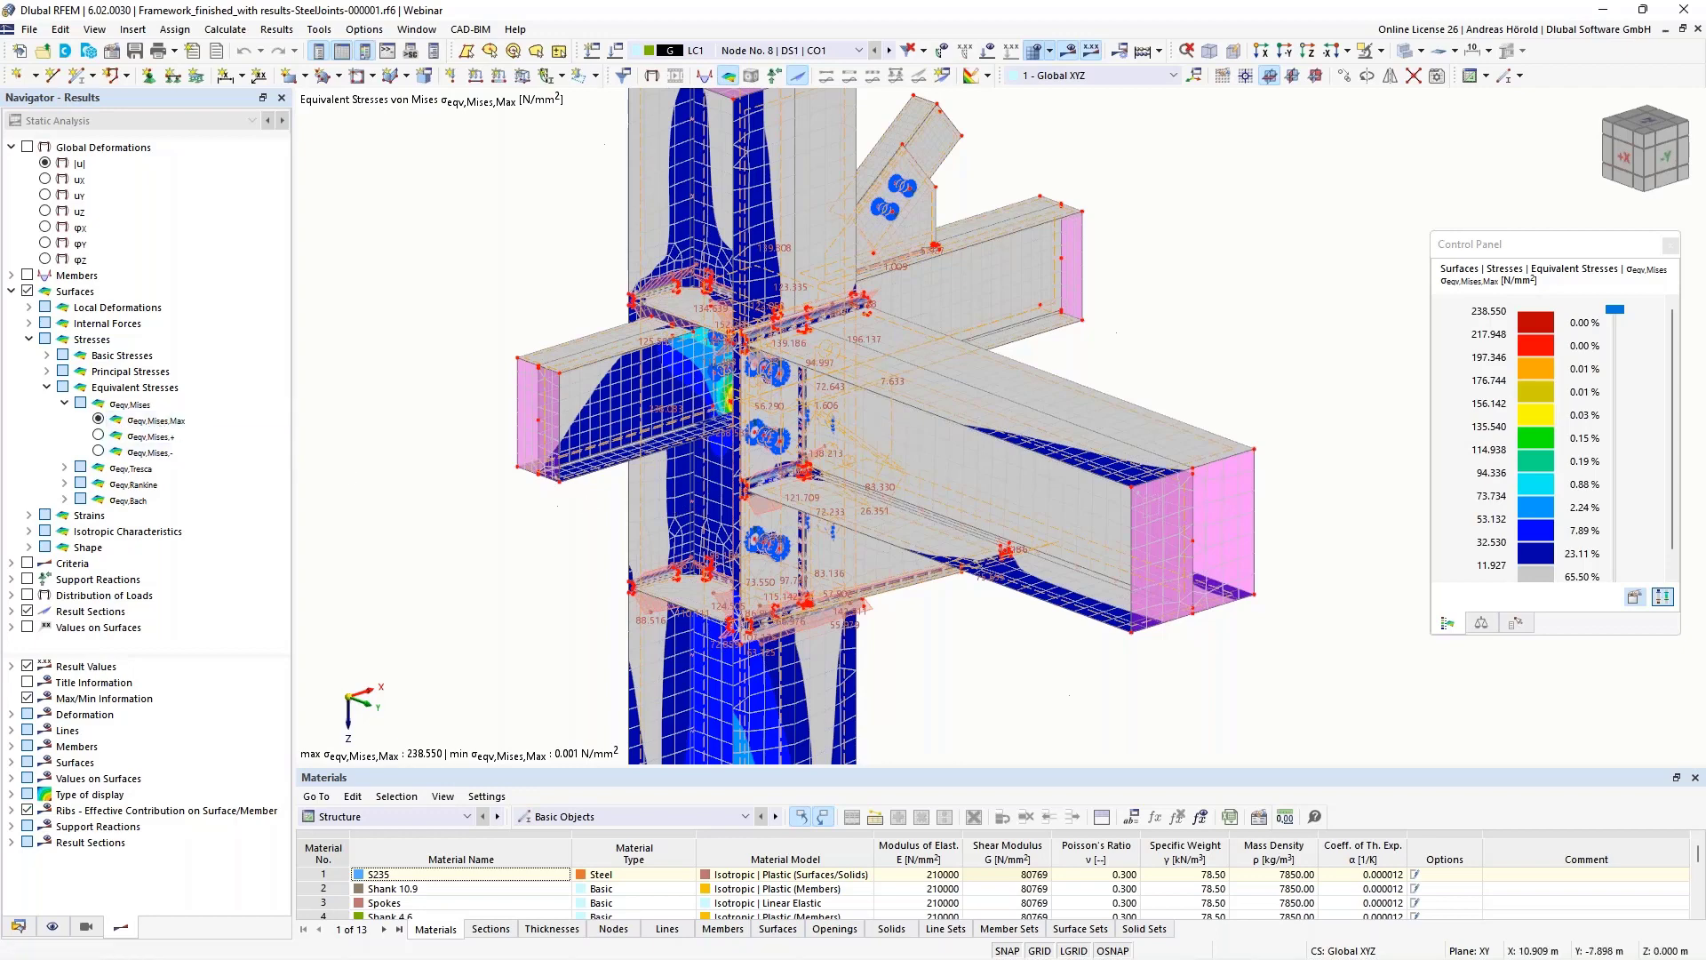
mouse_move(633, 529)
ctrl+middle_down()
mouse_move(811, 494)
mouse_move(967, 499)
mouse_move(488, 503)
mouse_move(537, 397)
mouse_move(466, 529)
mouse_move(477, 583)
mouse_move(629, 541)
ctrl+middle_up()
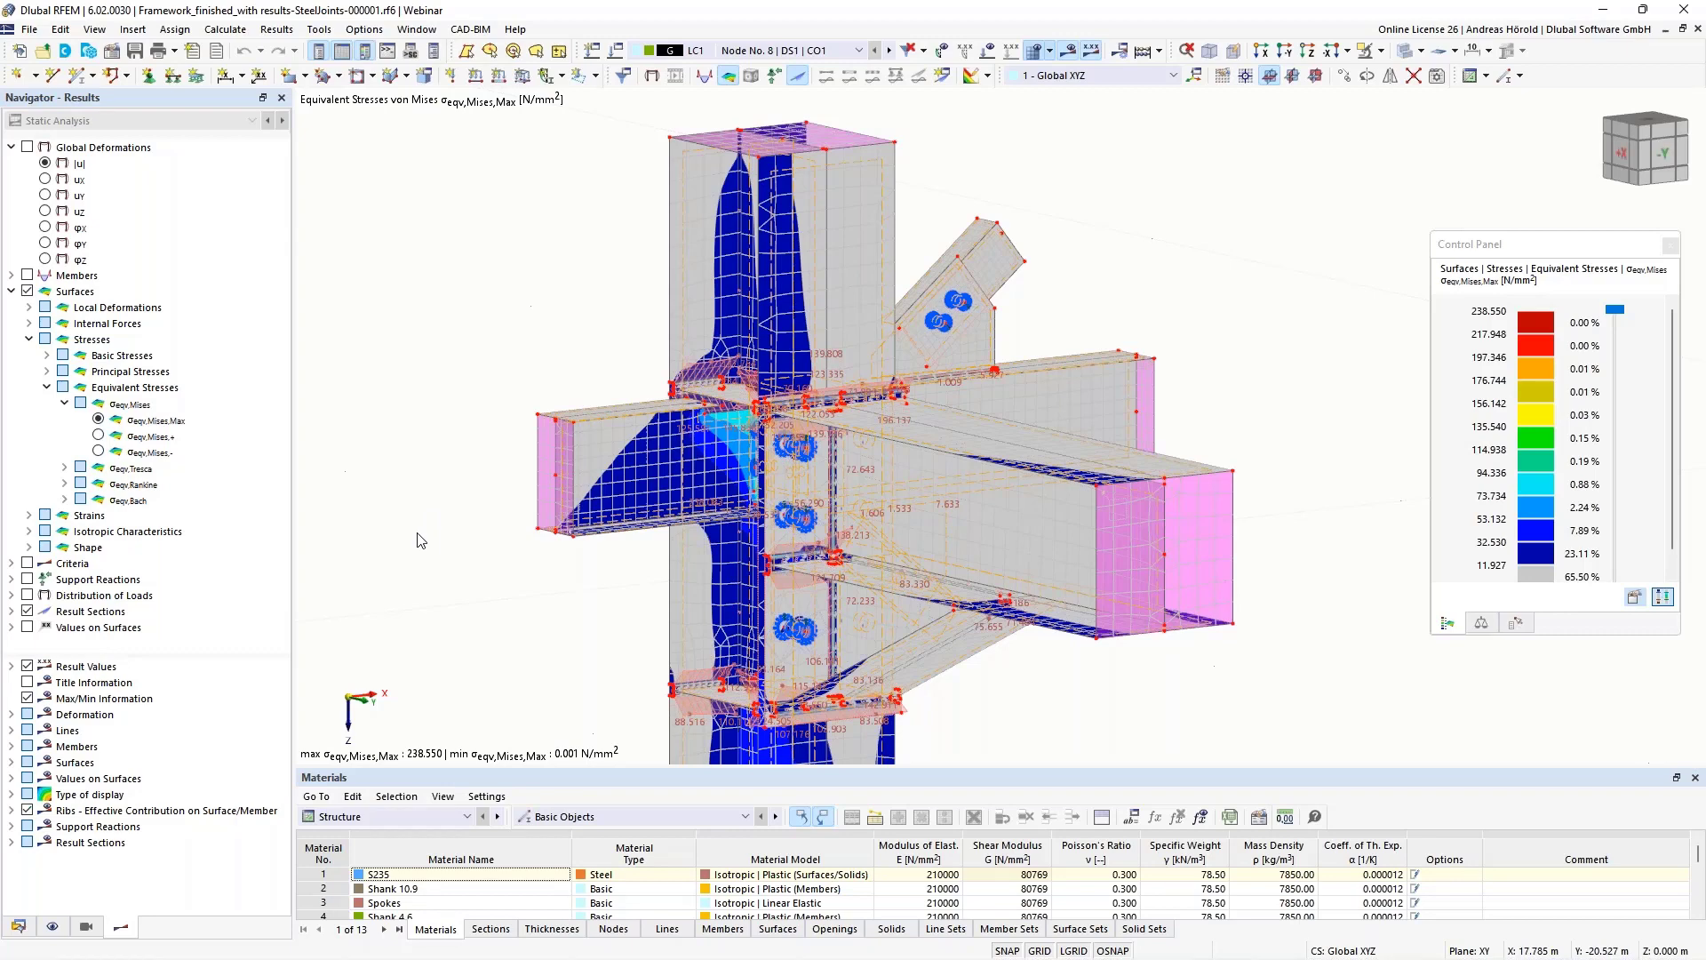
middle_drag(431, 526, 532, 455)
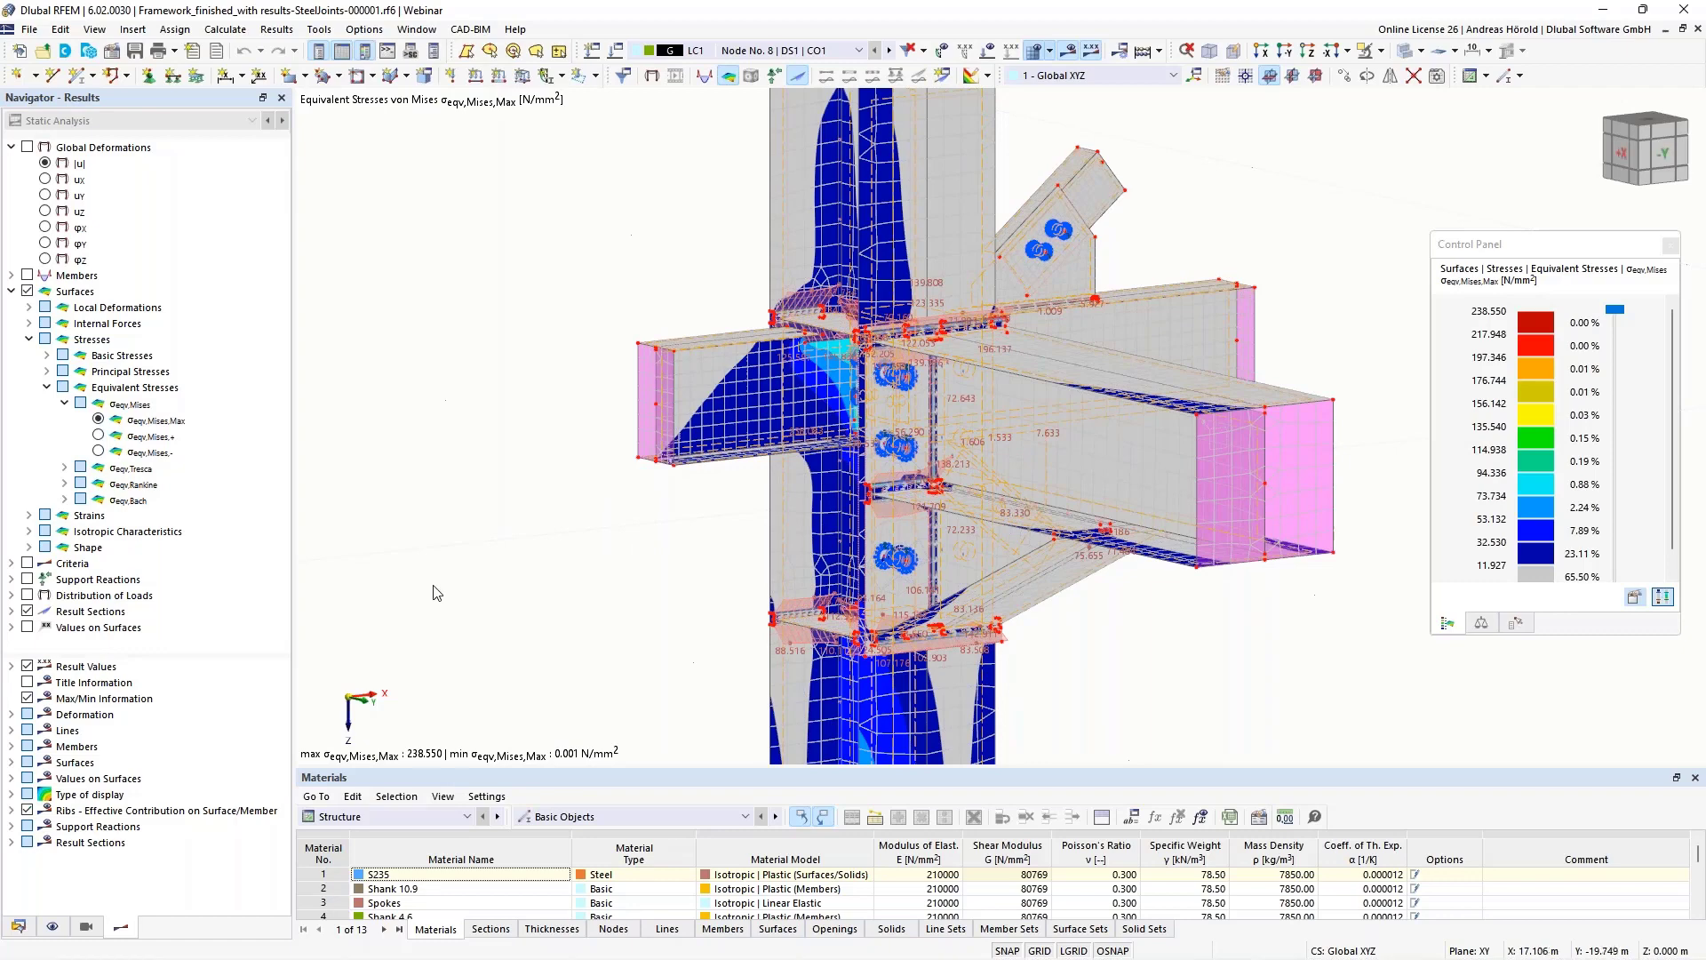
Switch to the other RFEM window containing the tiled example models.
mouse_move(242, 955)
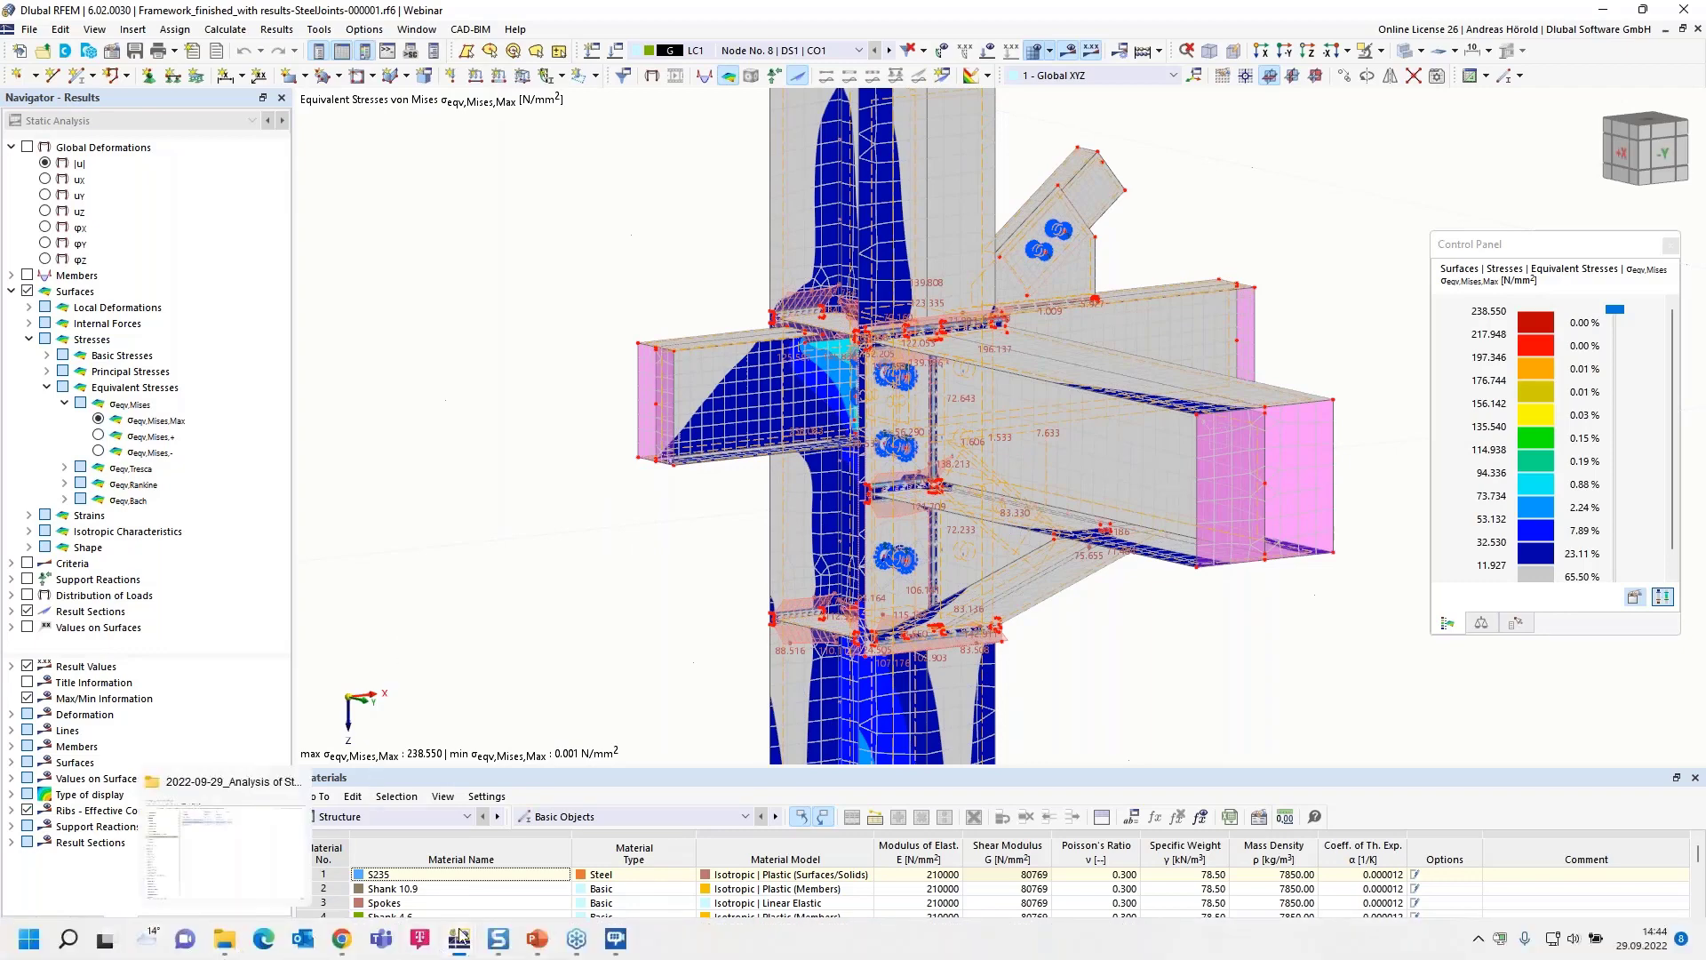
mouse_move(463, 938)
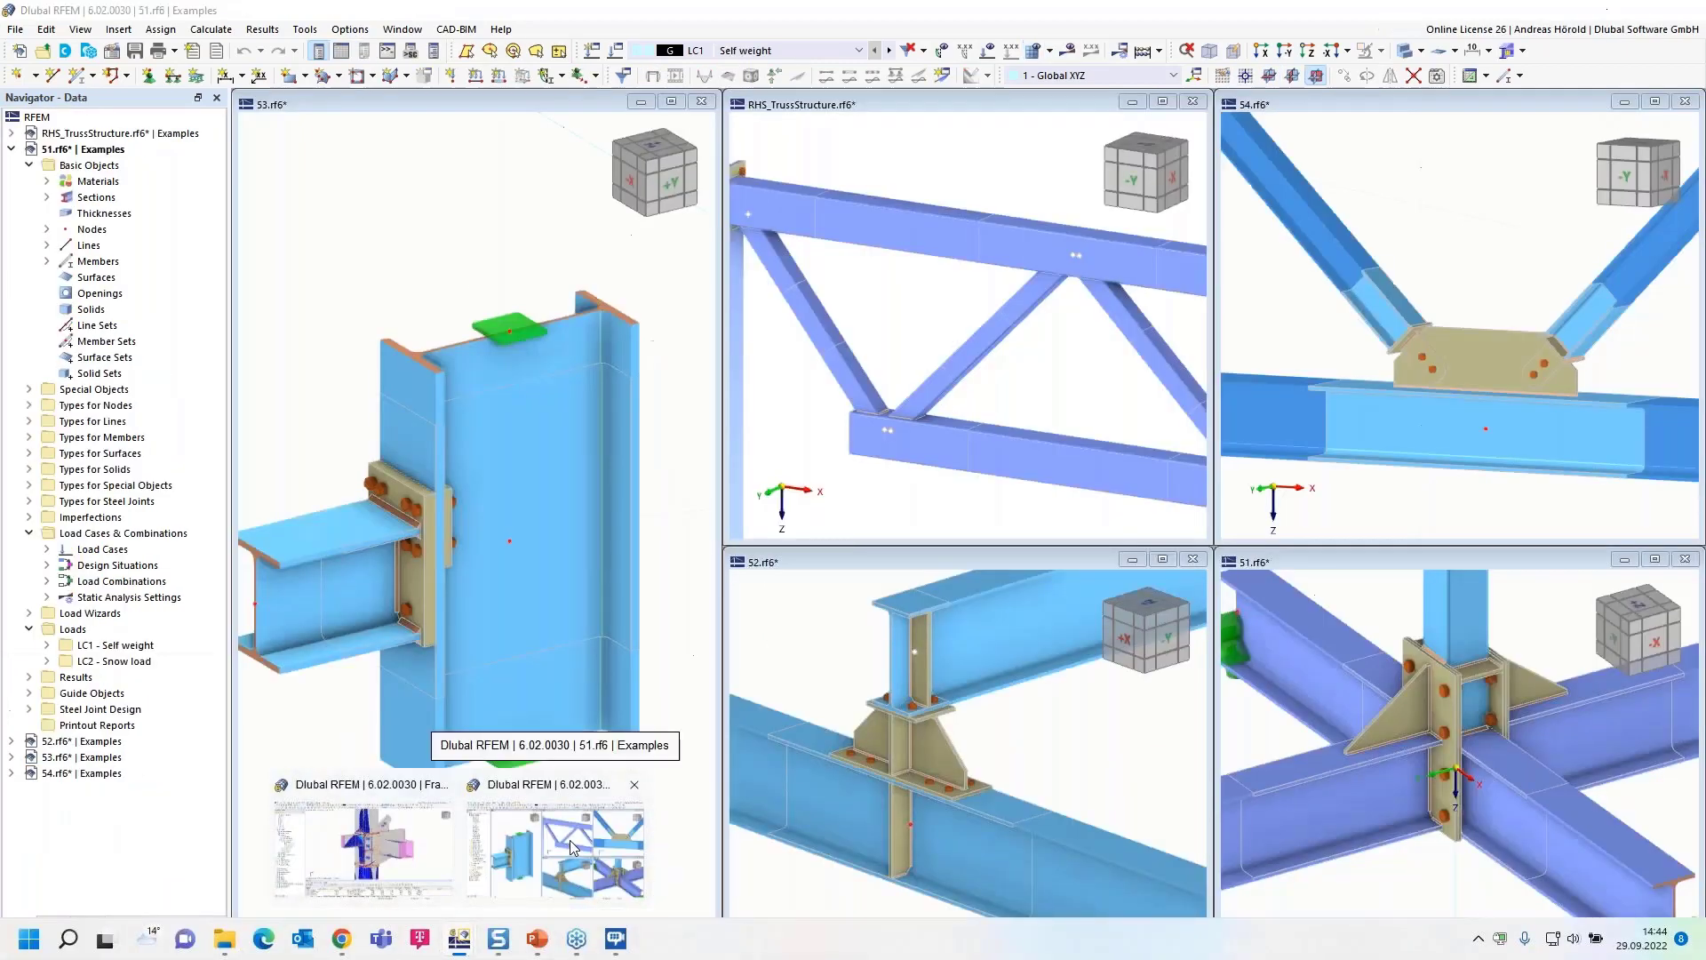
click(572, 847)
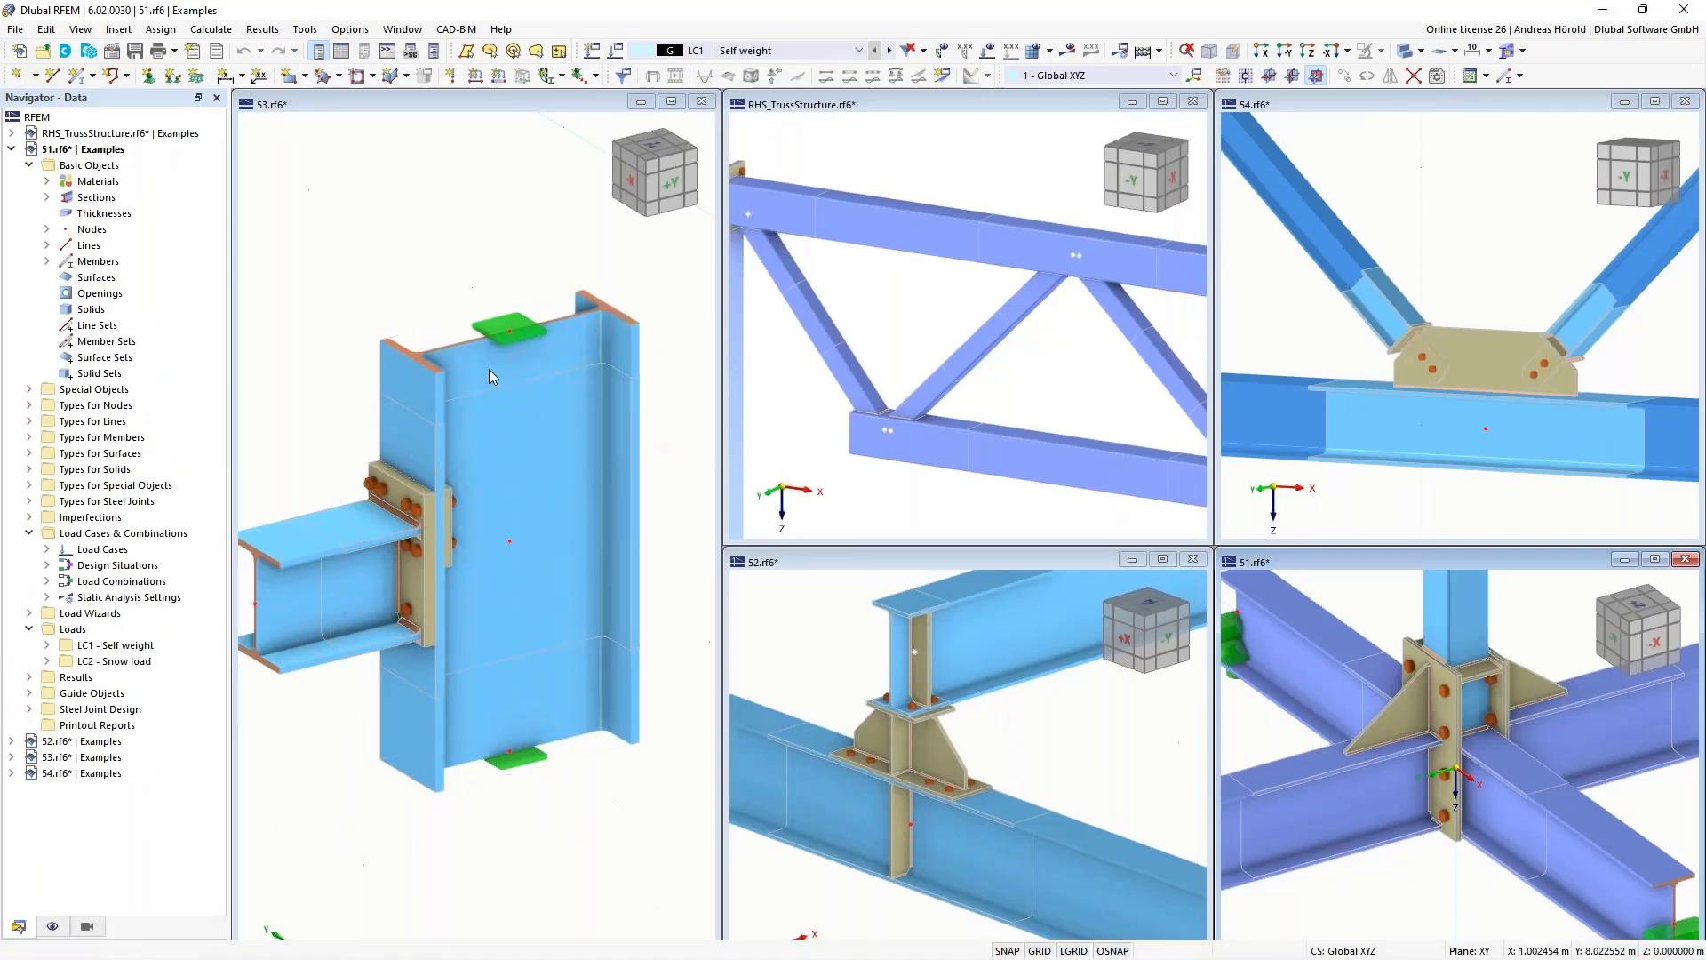
Examine the bolted end-plate connection between beam and column in the example model 53.rf6.
scroll(431, 557, up, 5)
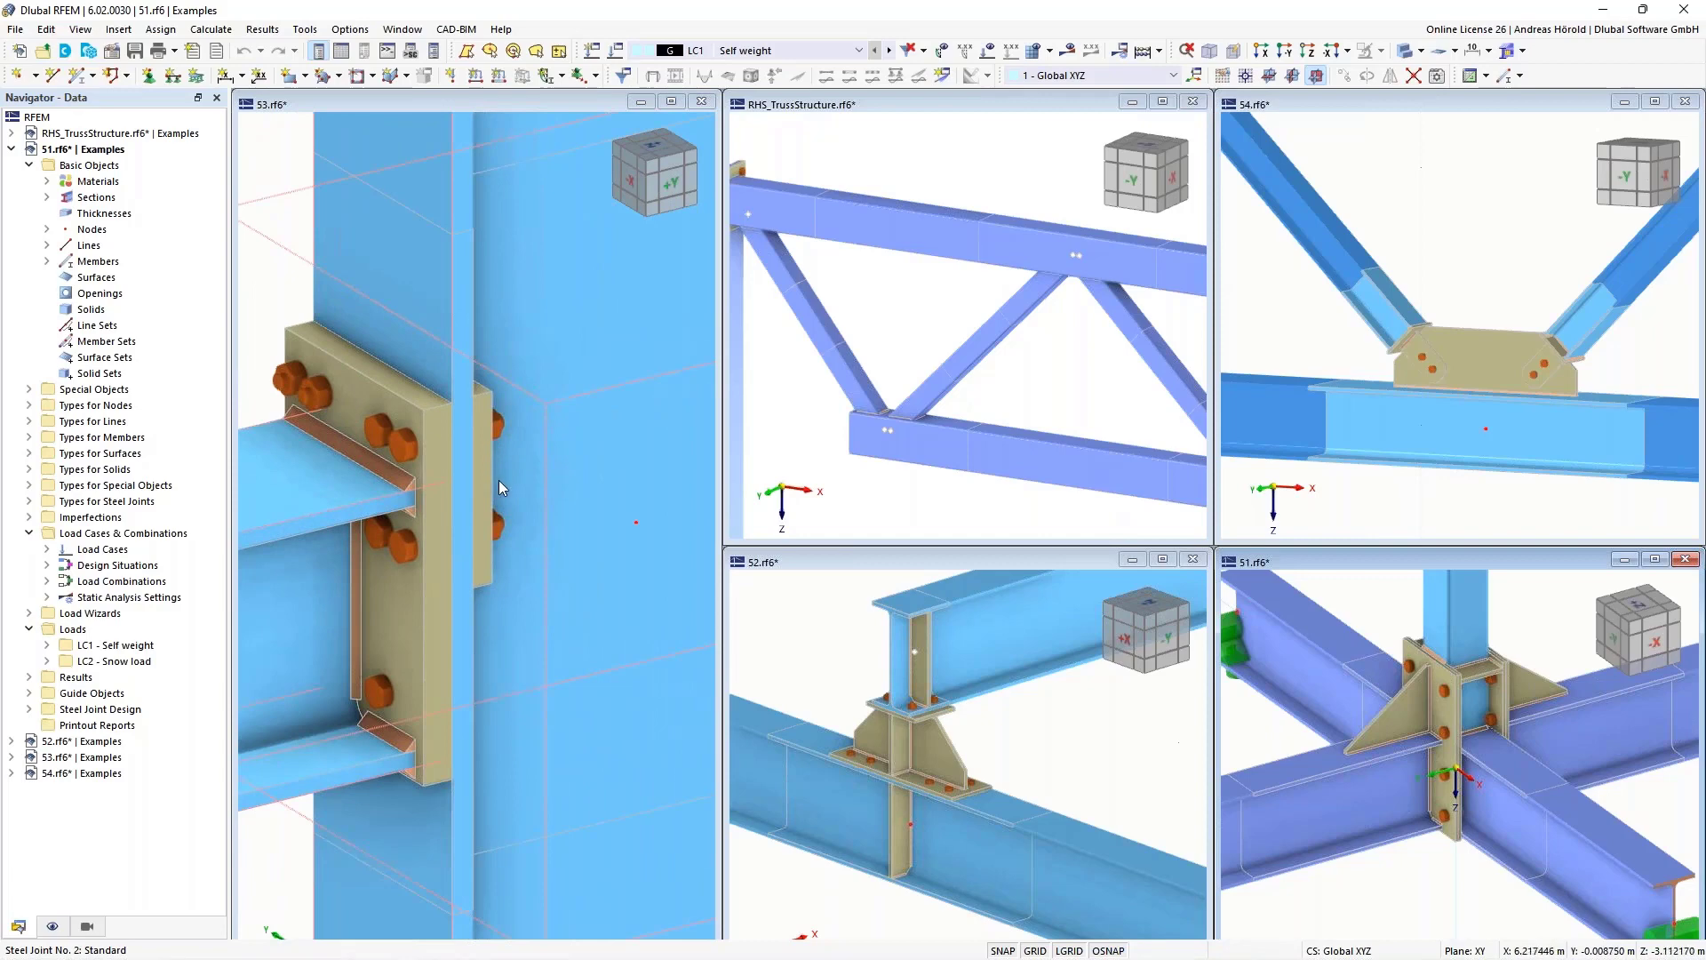
right_click(441, 484)
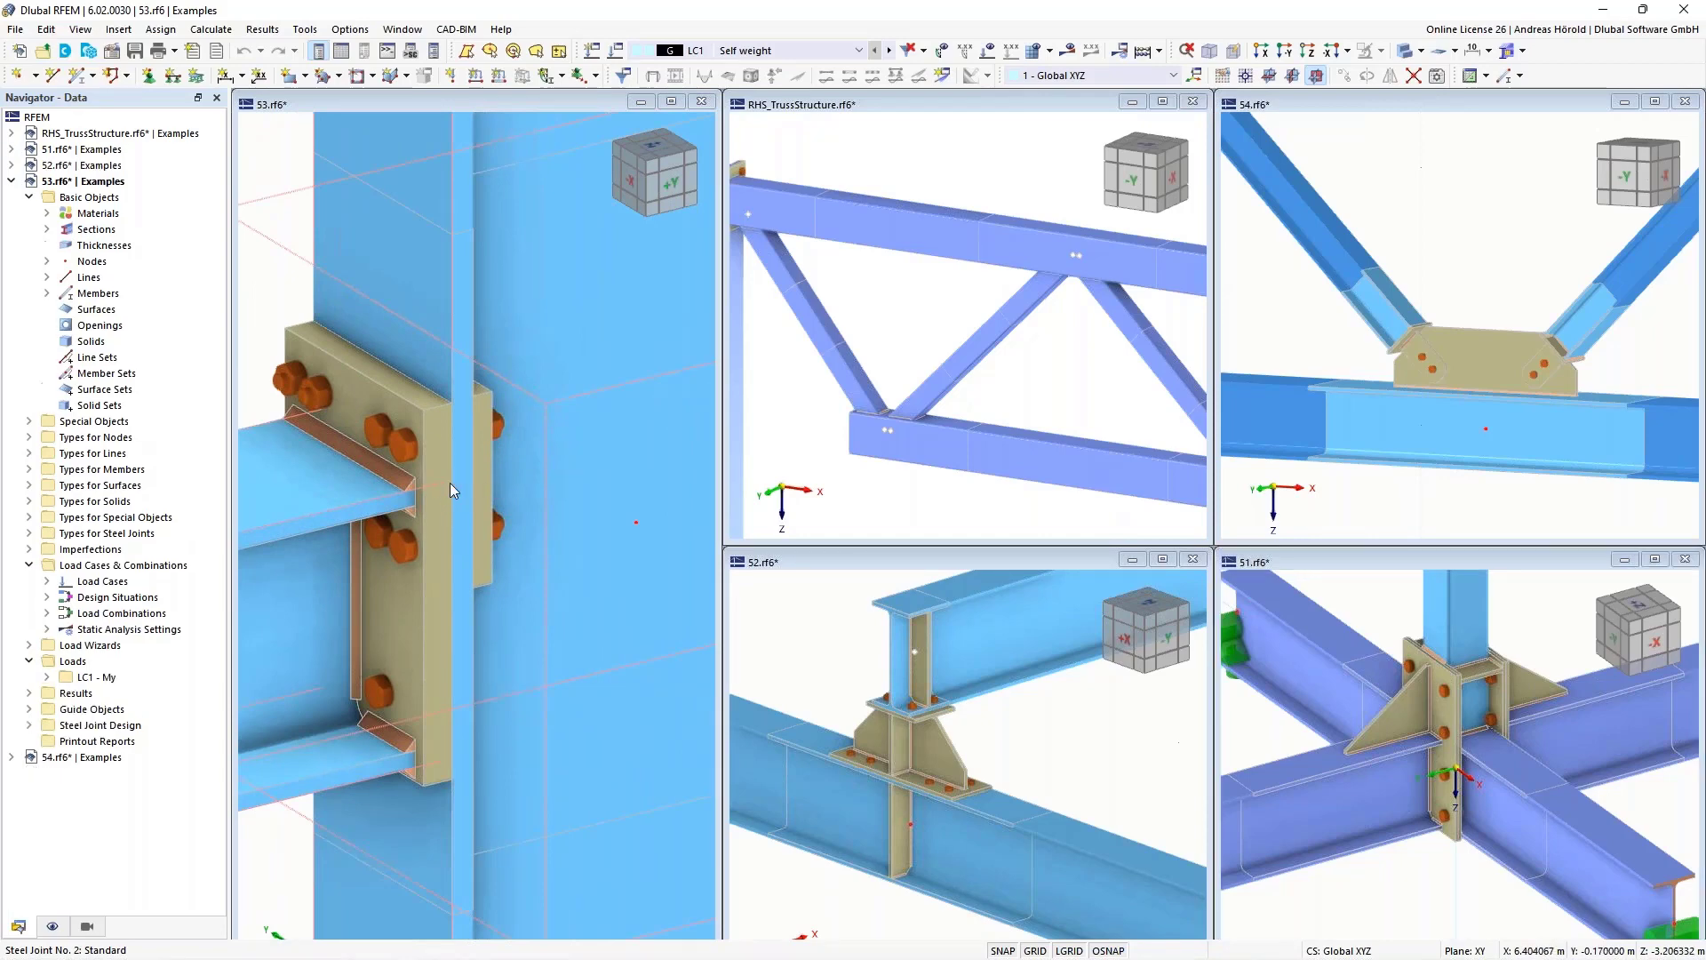
click(261, 182)
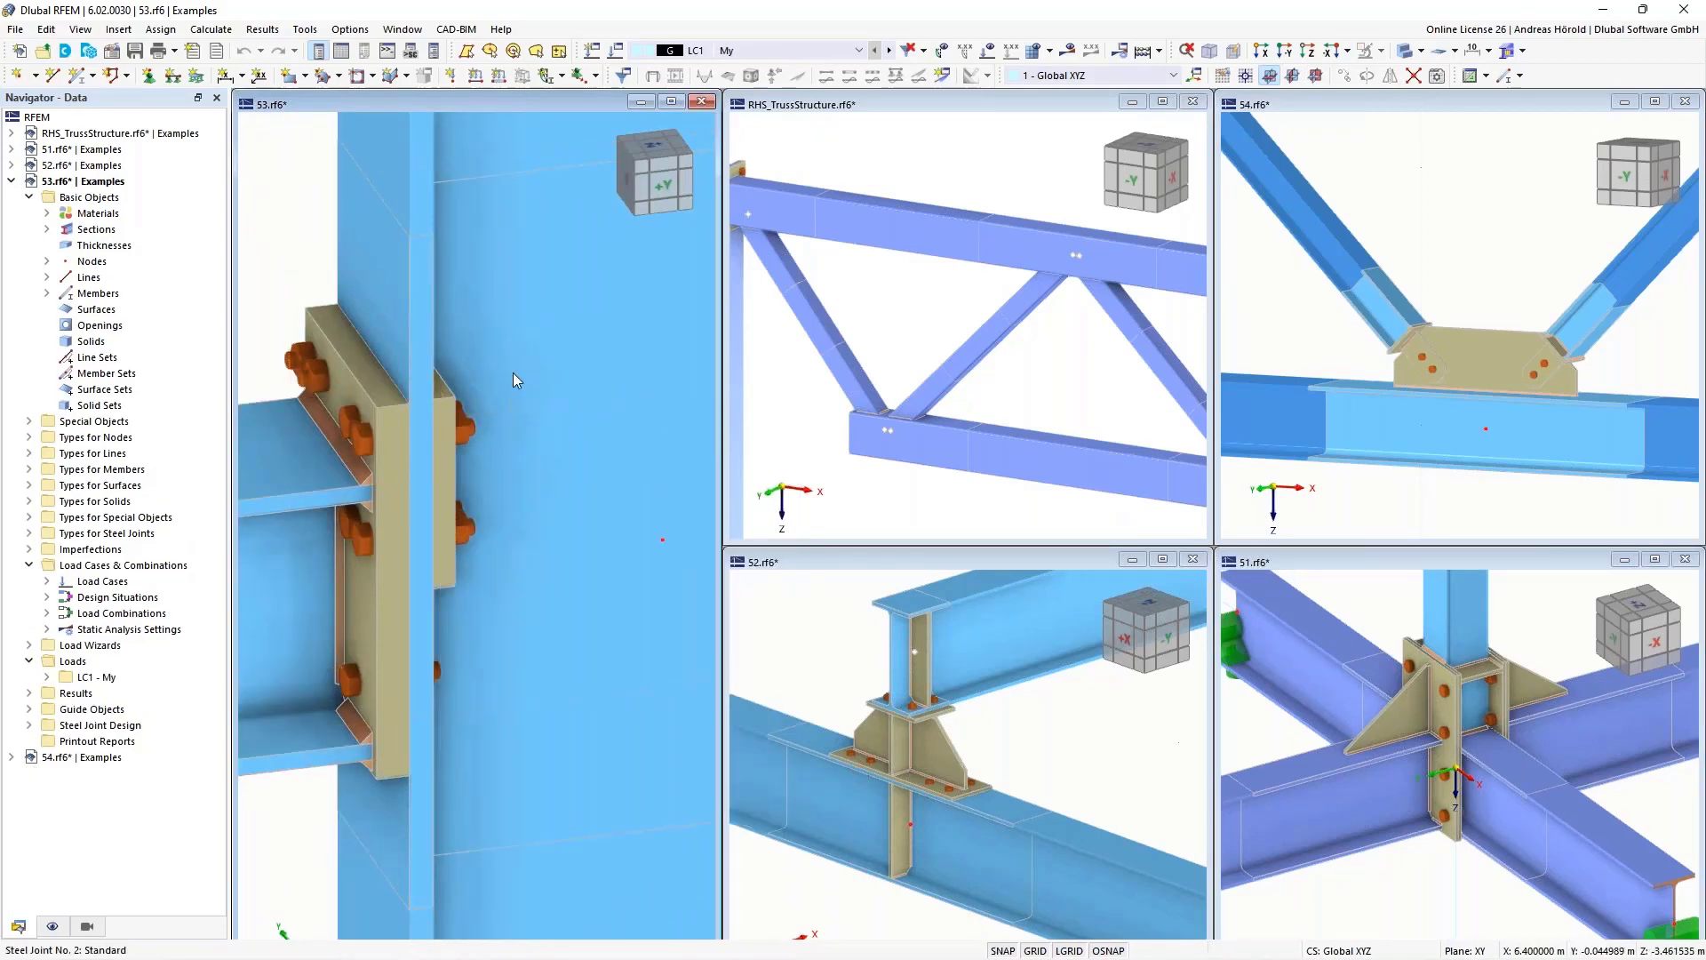
ctrl+middle_drag(541, 494, 612, 462)
right_click(612, 462)
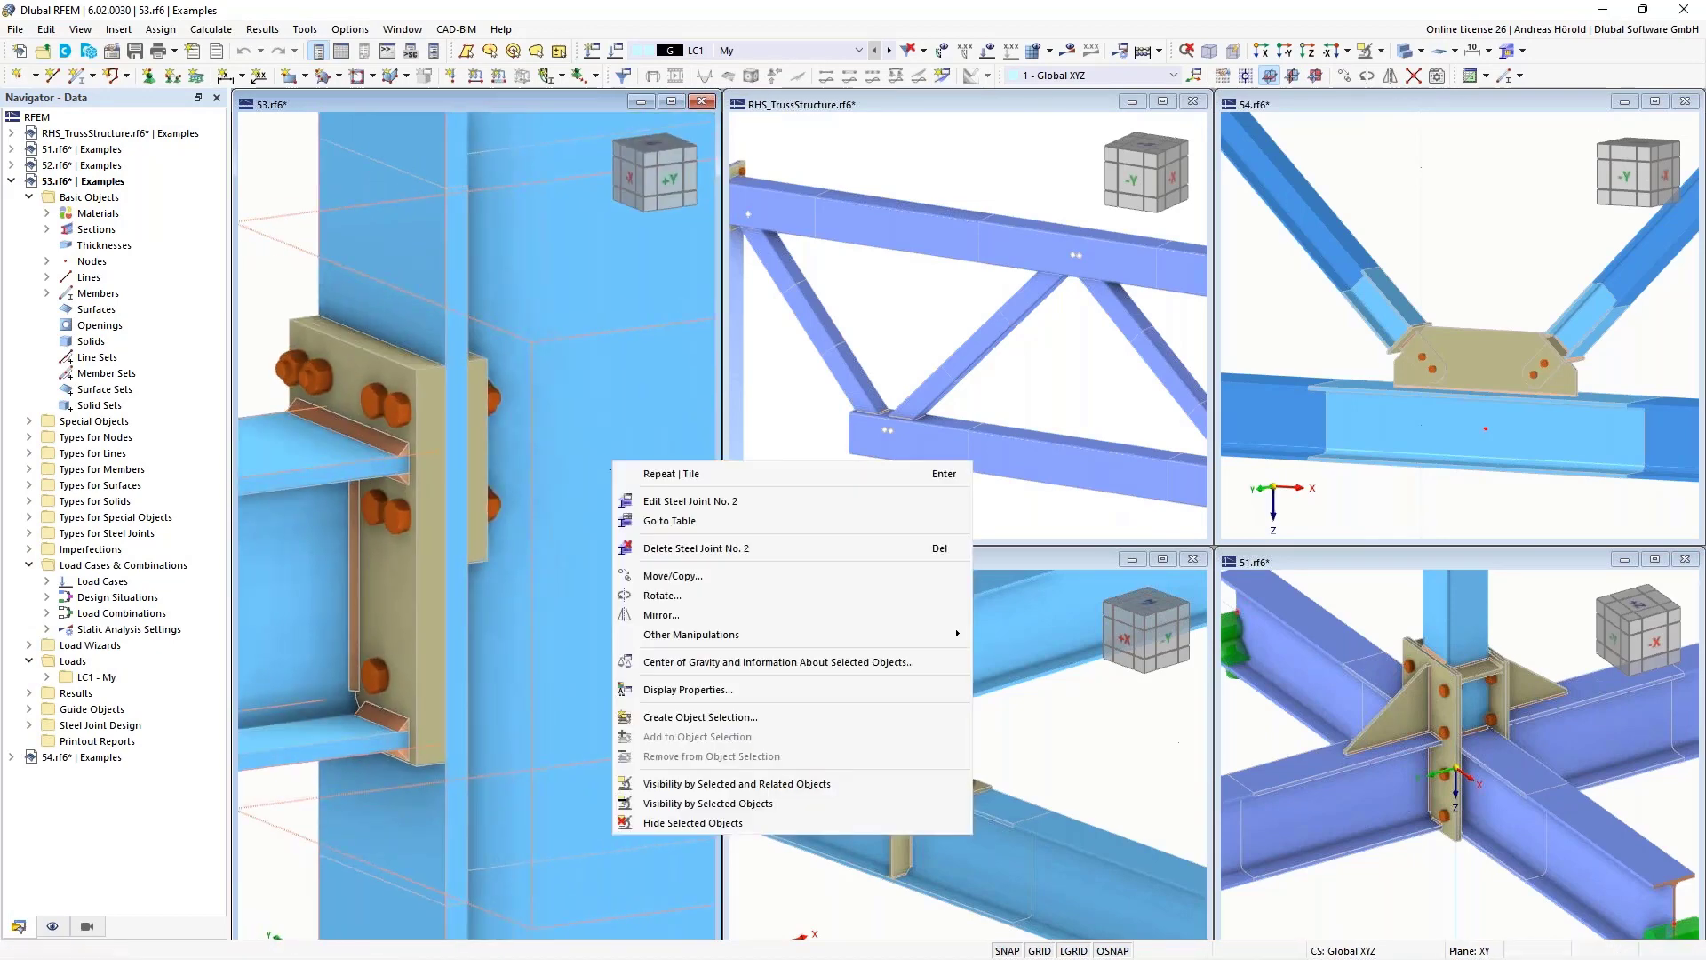
key(Escape)
scroll(541, 391, down, 3)
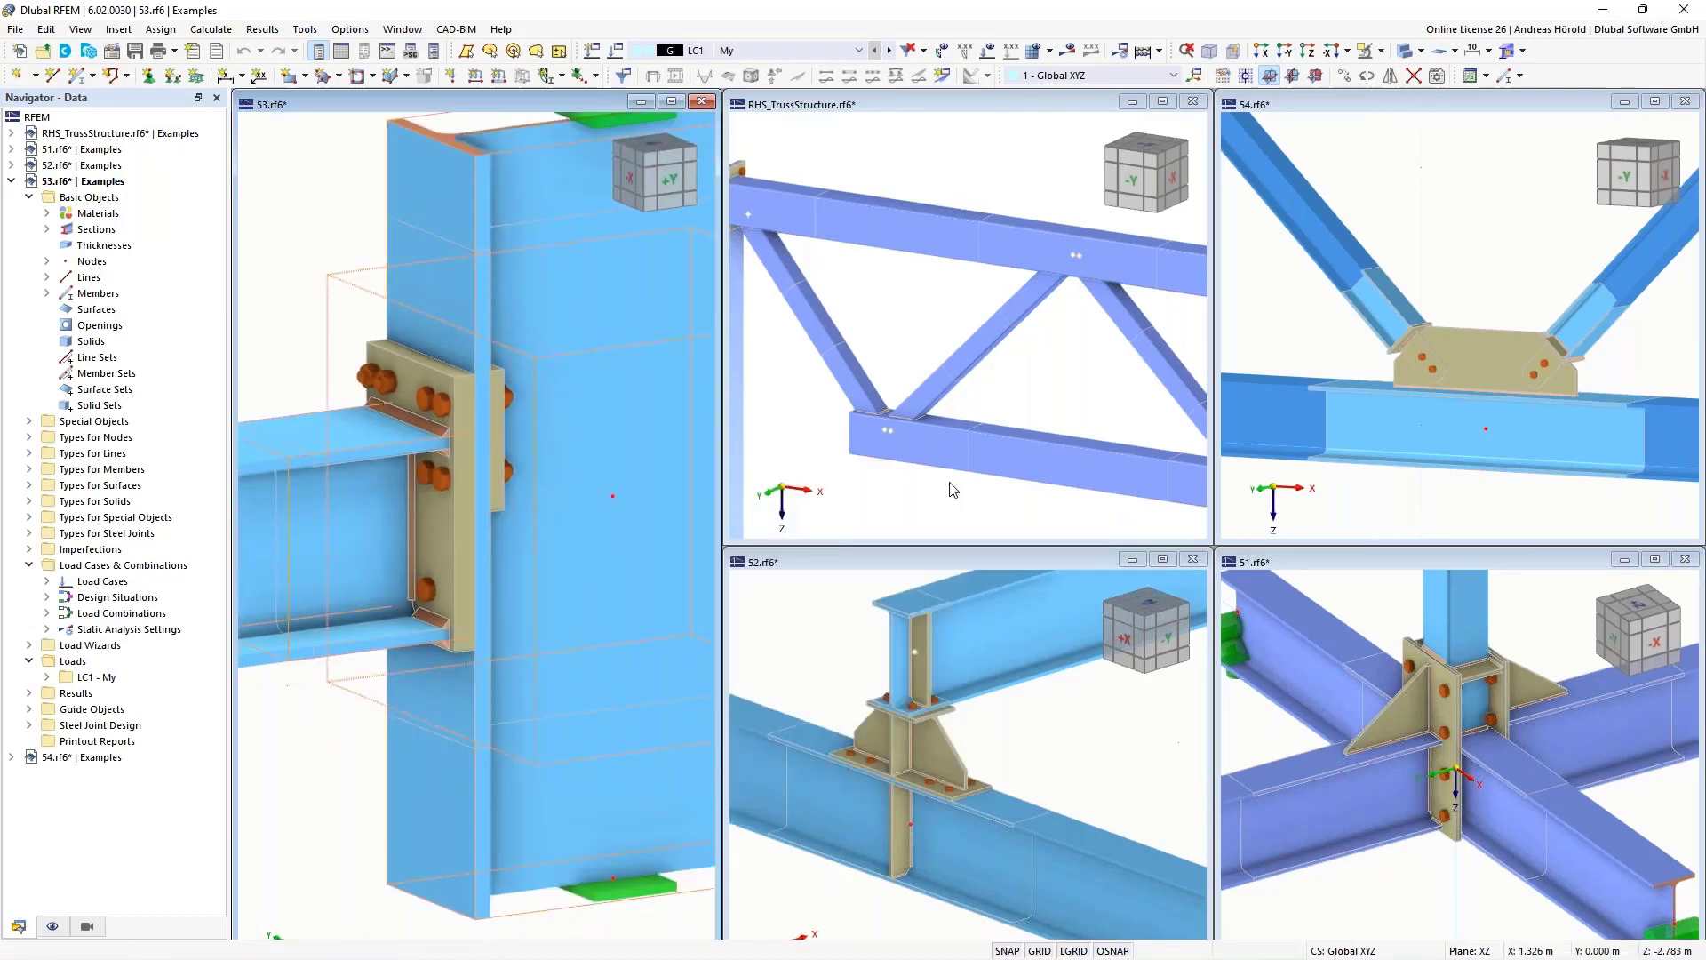
Examine the welds joining the two hollow-section diagonals to the bottom chord in RHS_TrussStructure.rf6.
scroll(894, 401, up, 4)
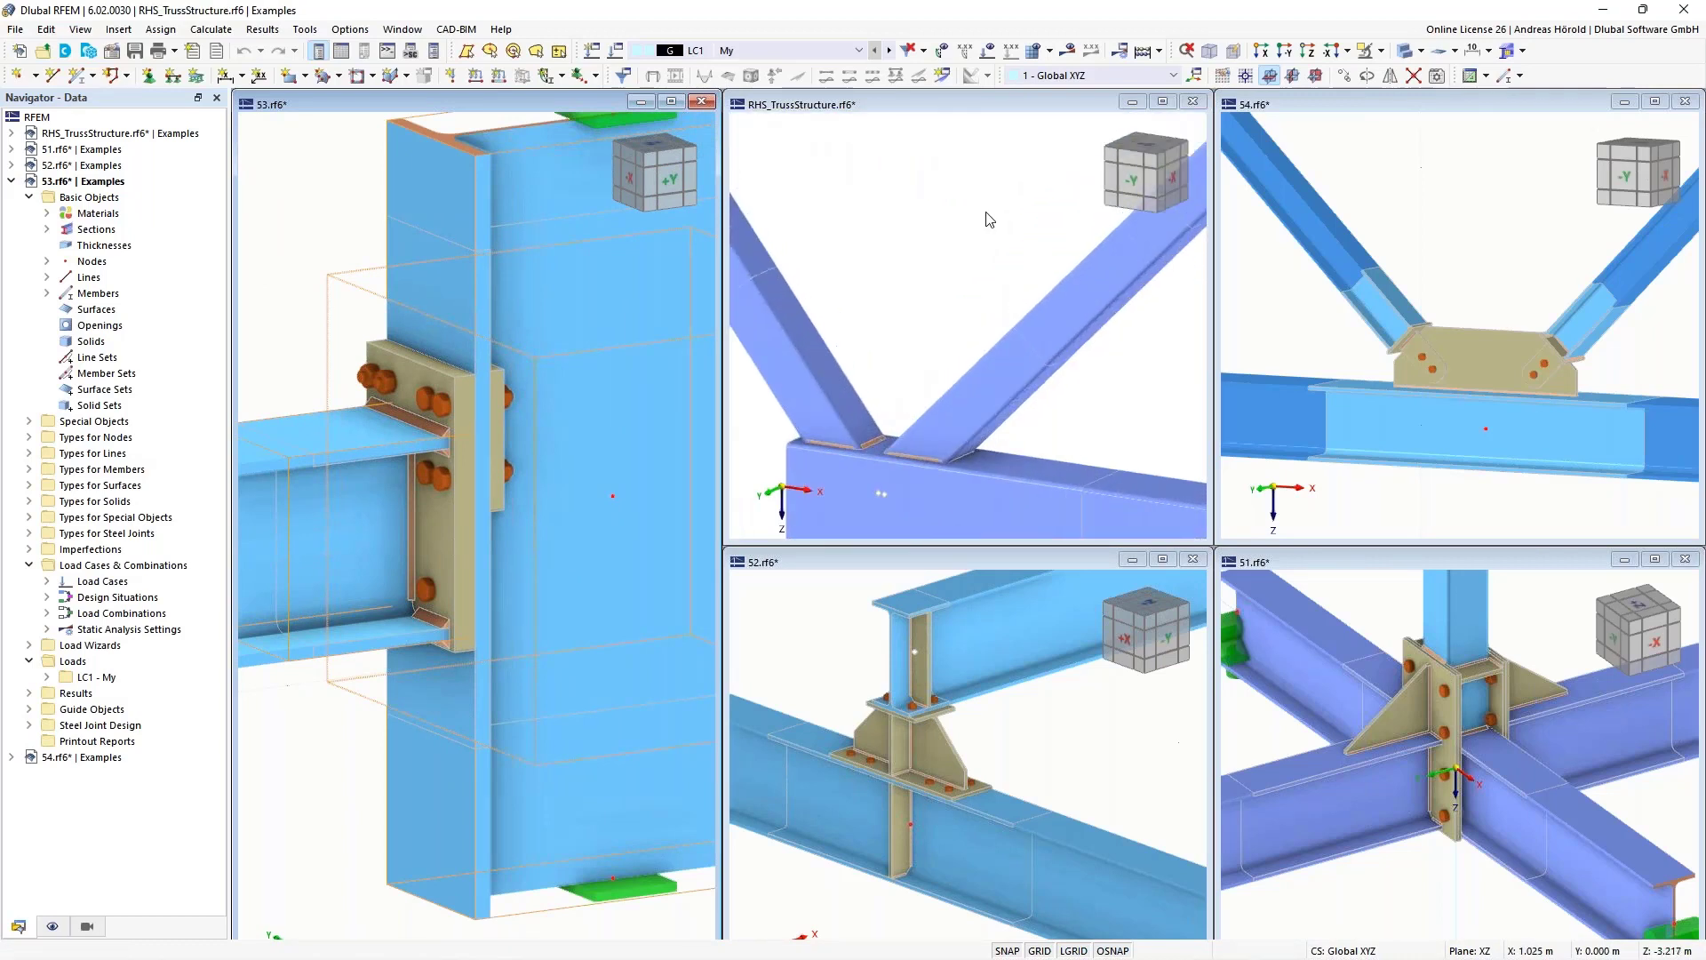
middle_drag(844, 522, 897, 363)
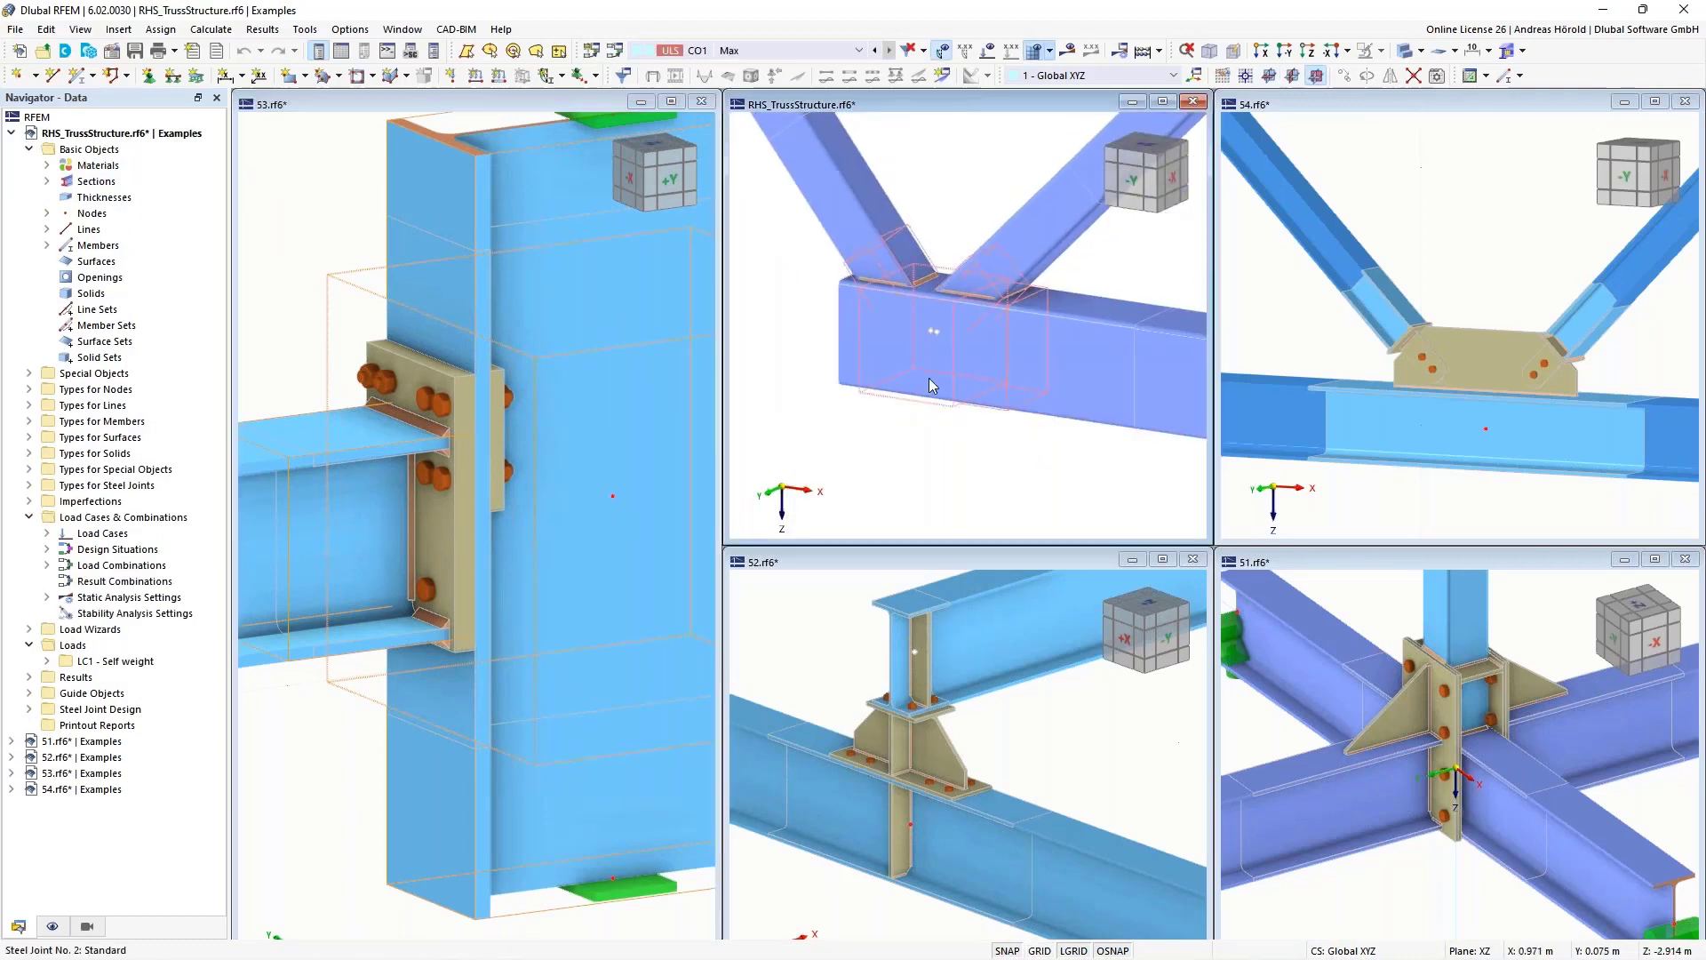
scroll(946, 297, up, 3)
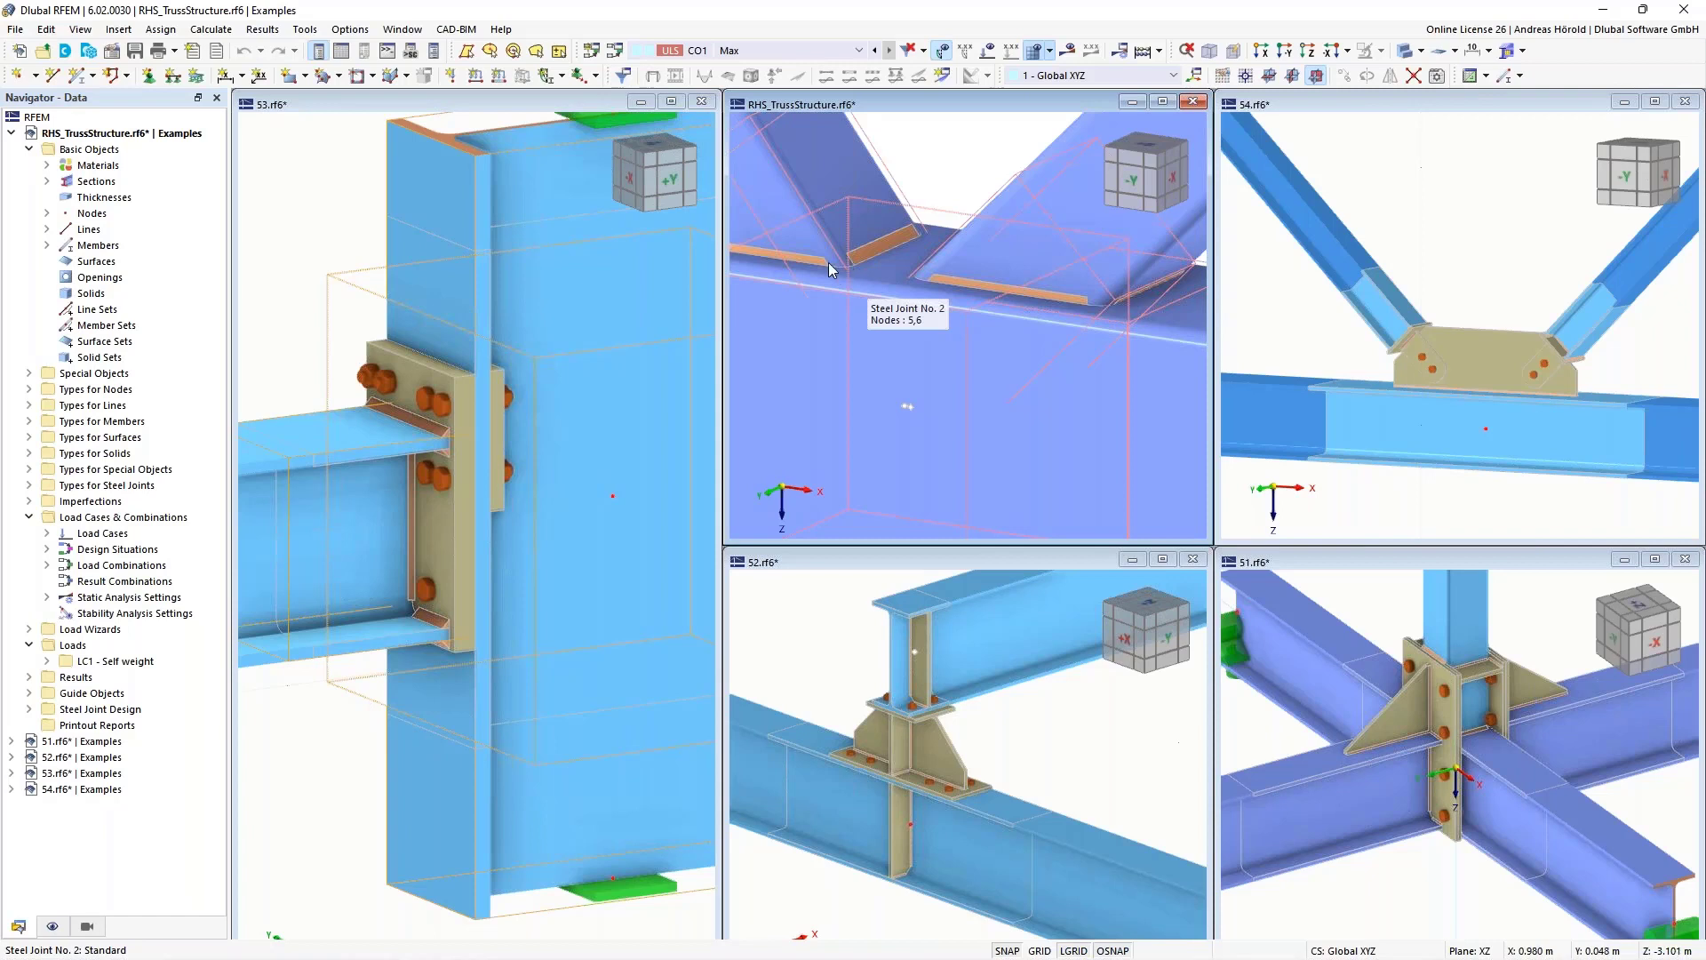
scroll(852, 269, down, 3)
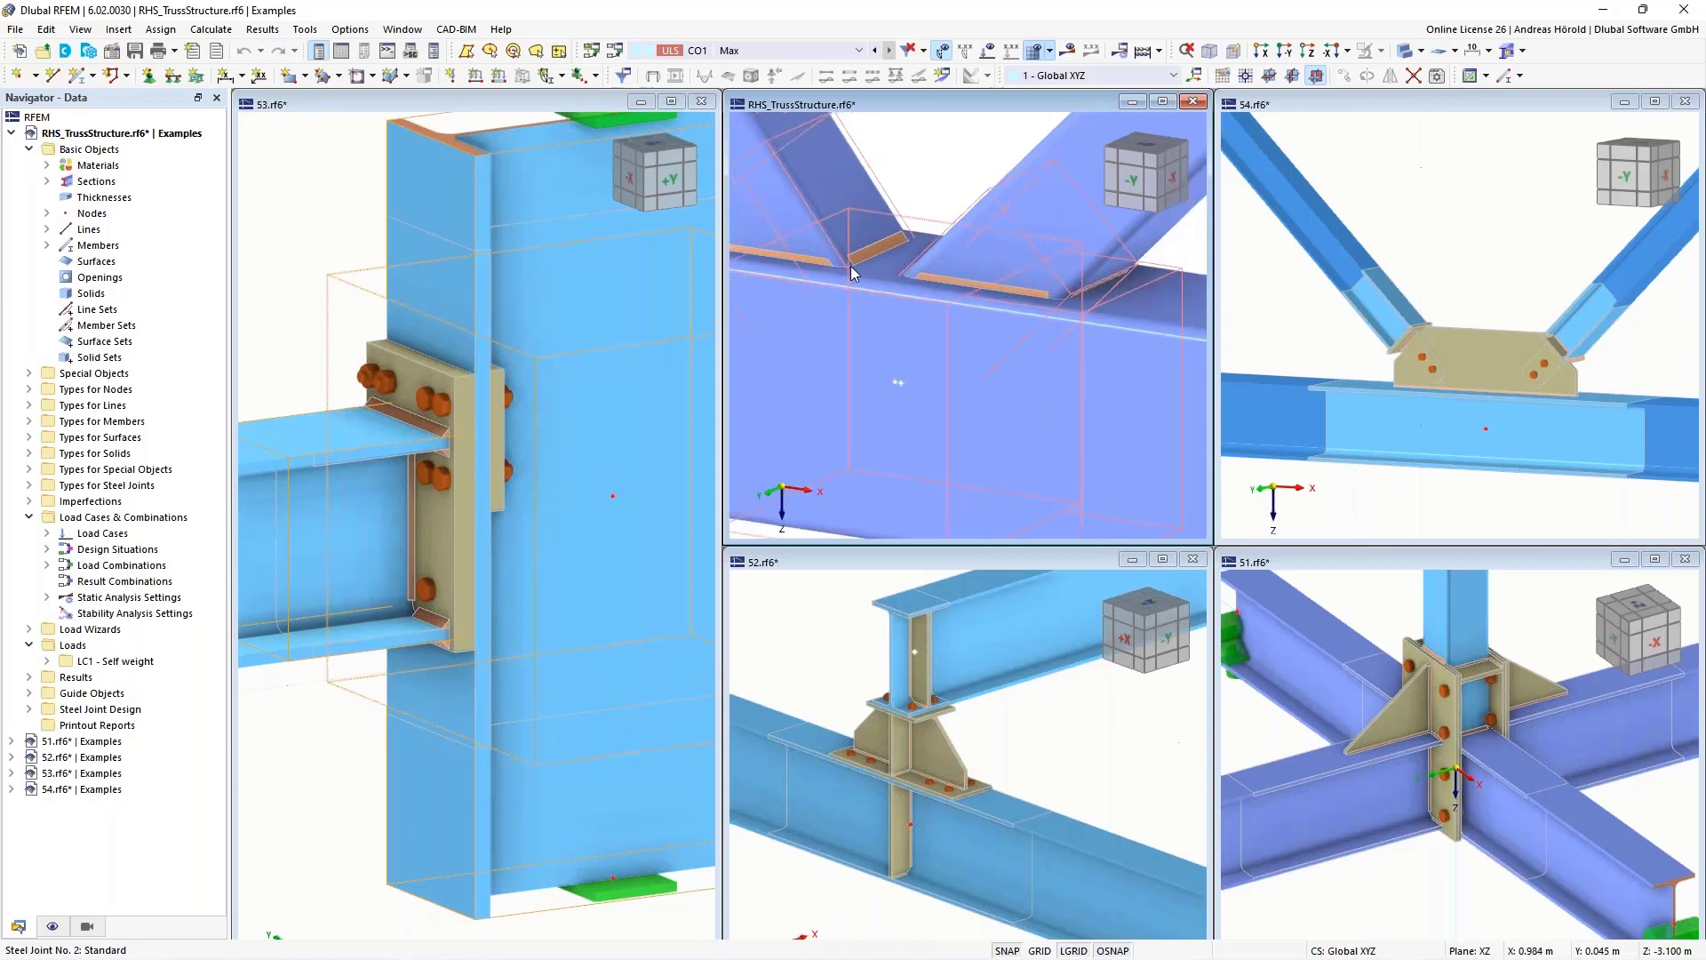
middle_drag(849, 268, 958, 358)
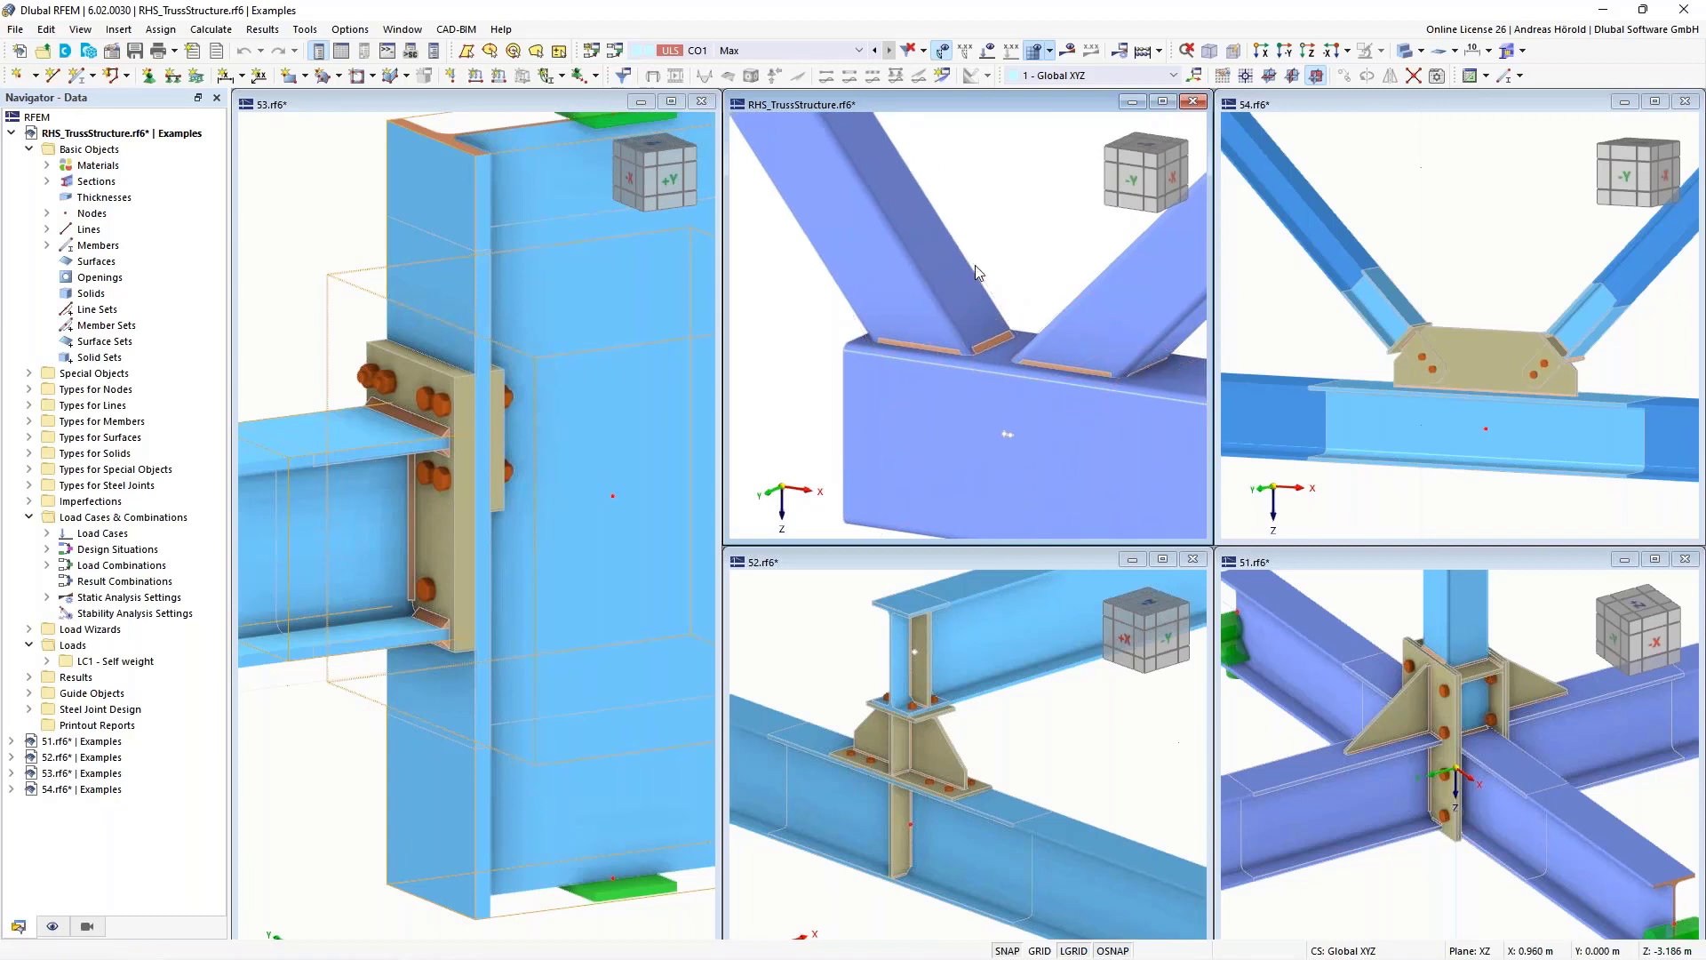
scroll(976, 272, down, 1)
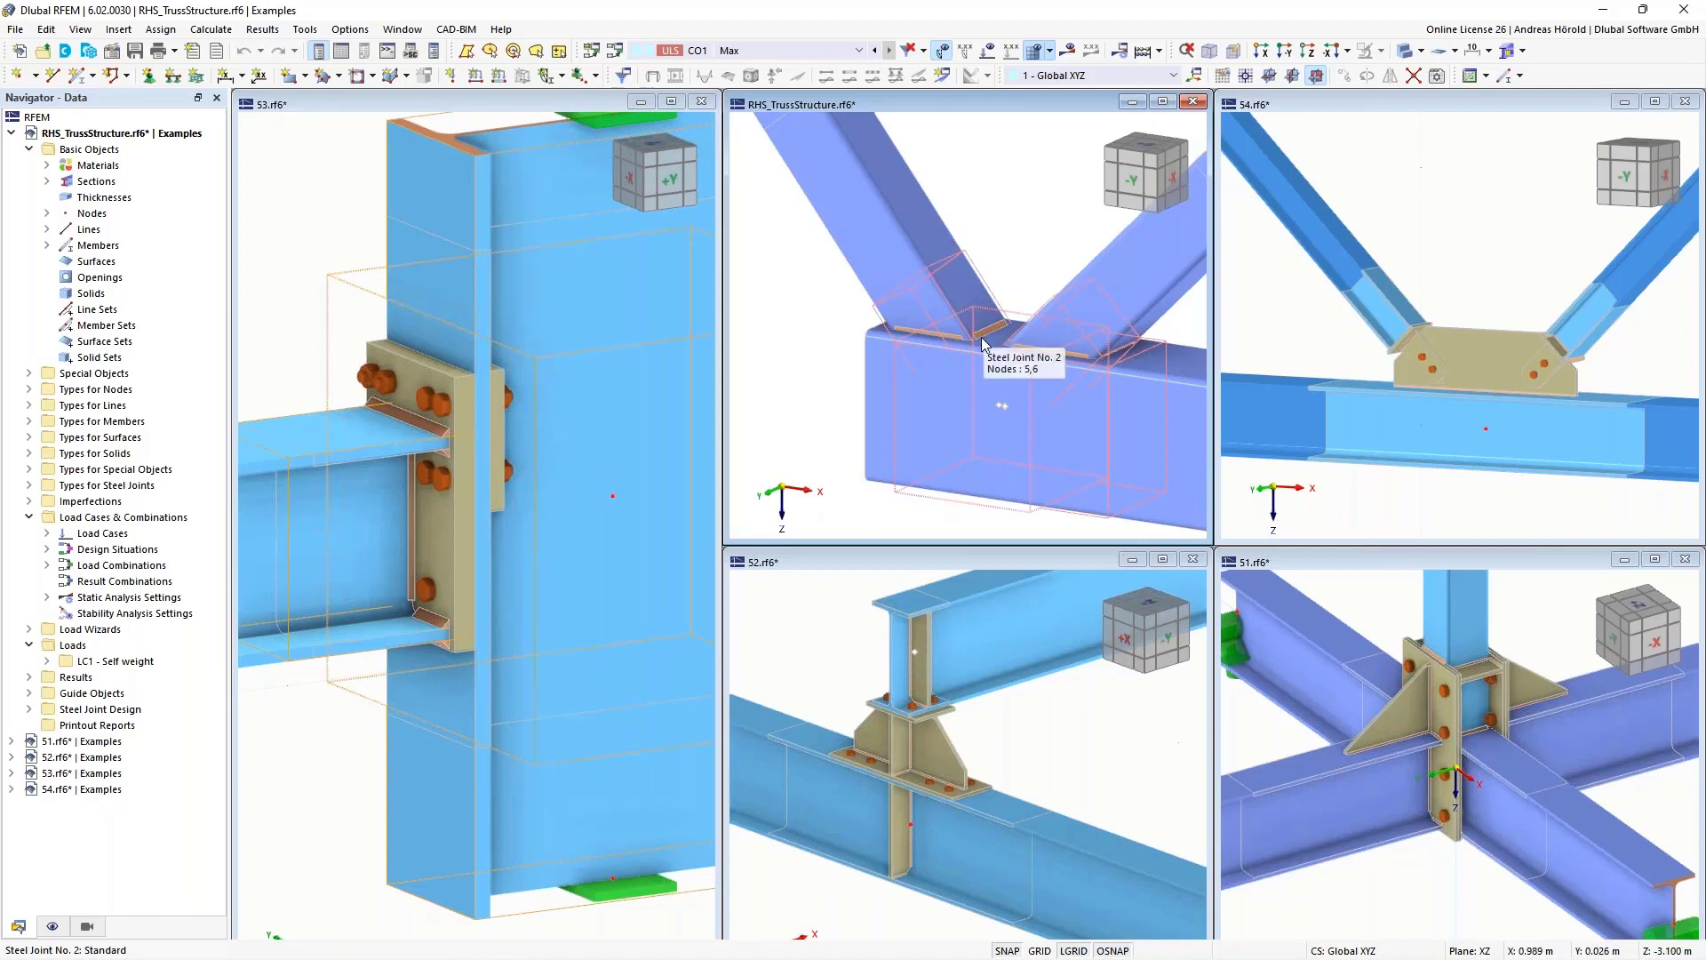
scroll(982, 344, down, 2)
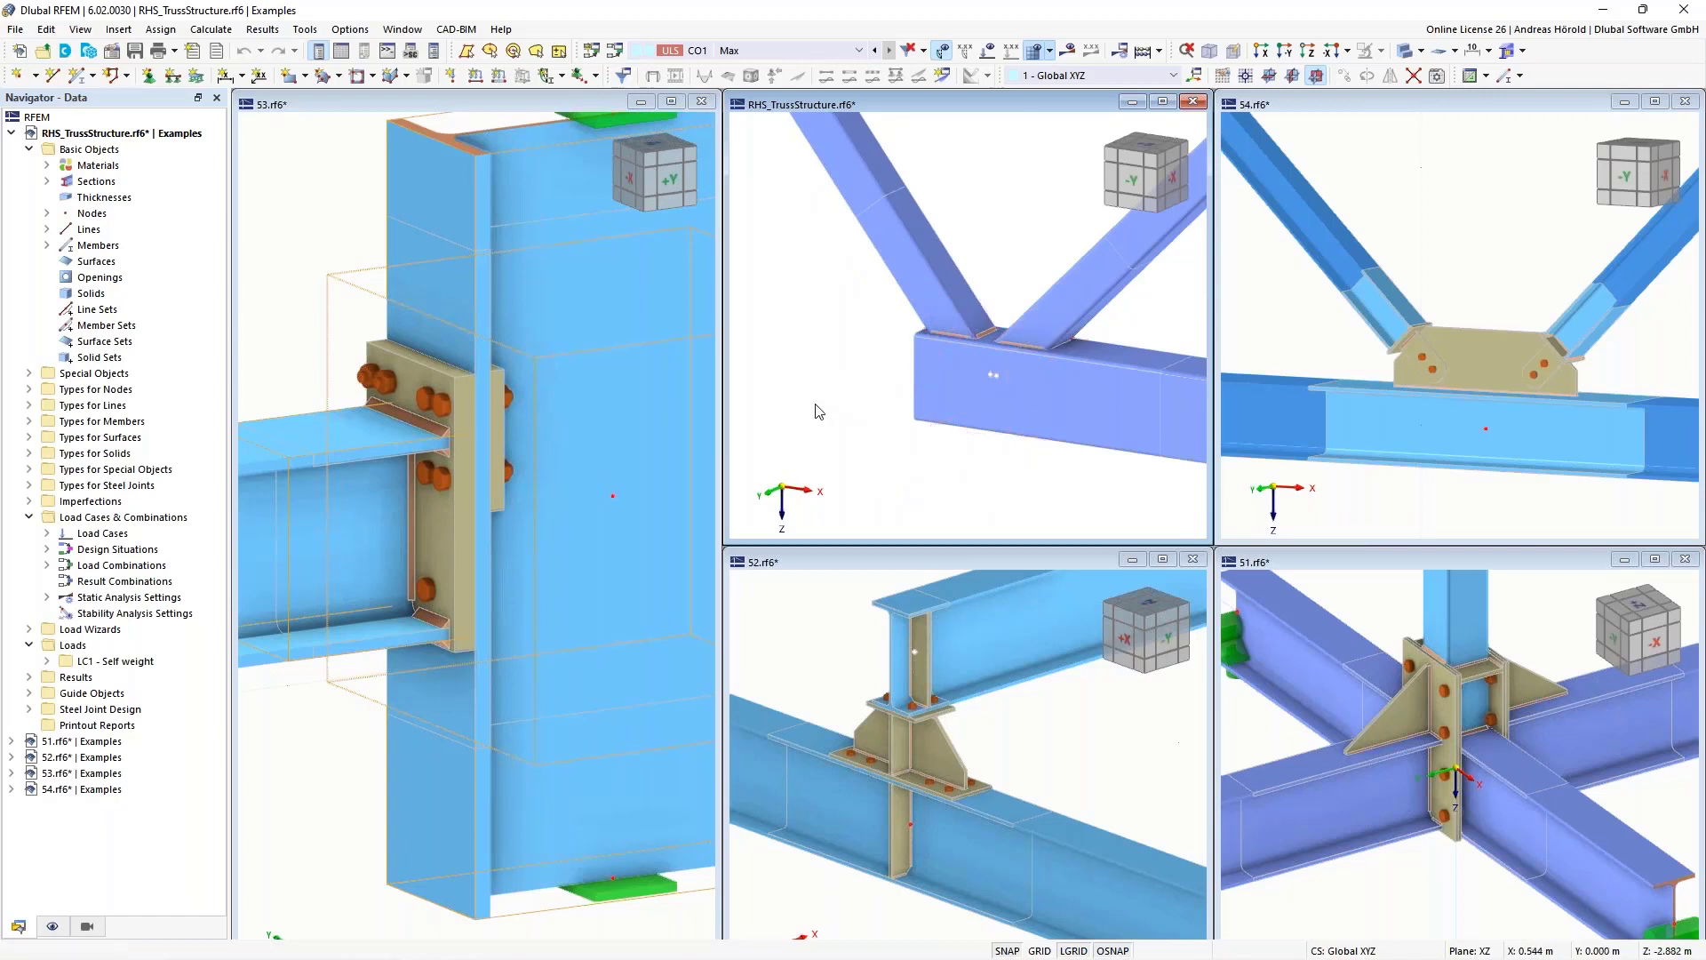
scroll(818, 411, up, 3)
middle_drag(880, 366, 761, 377)
scroll(884, 357, up, 3)
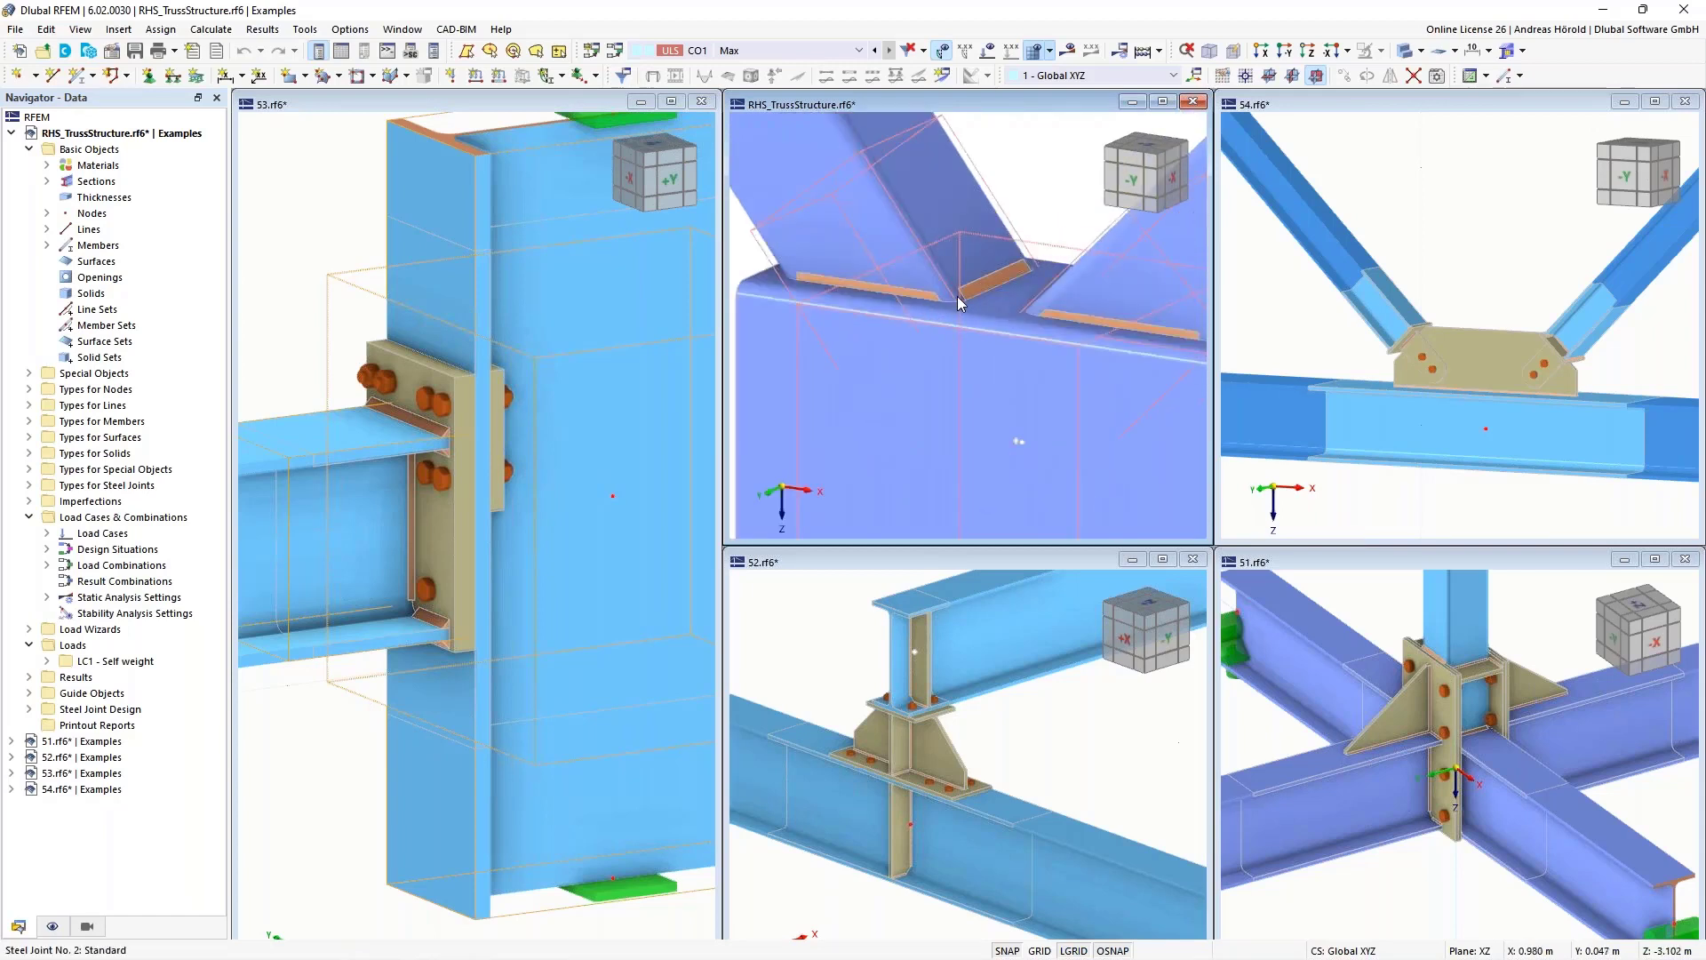
scroll(932, 371, down, 5)
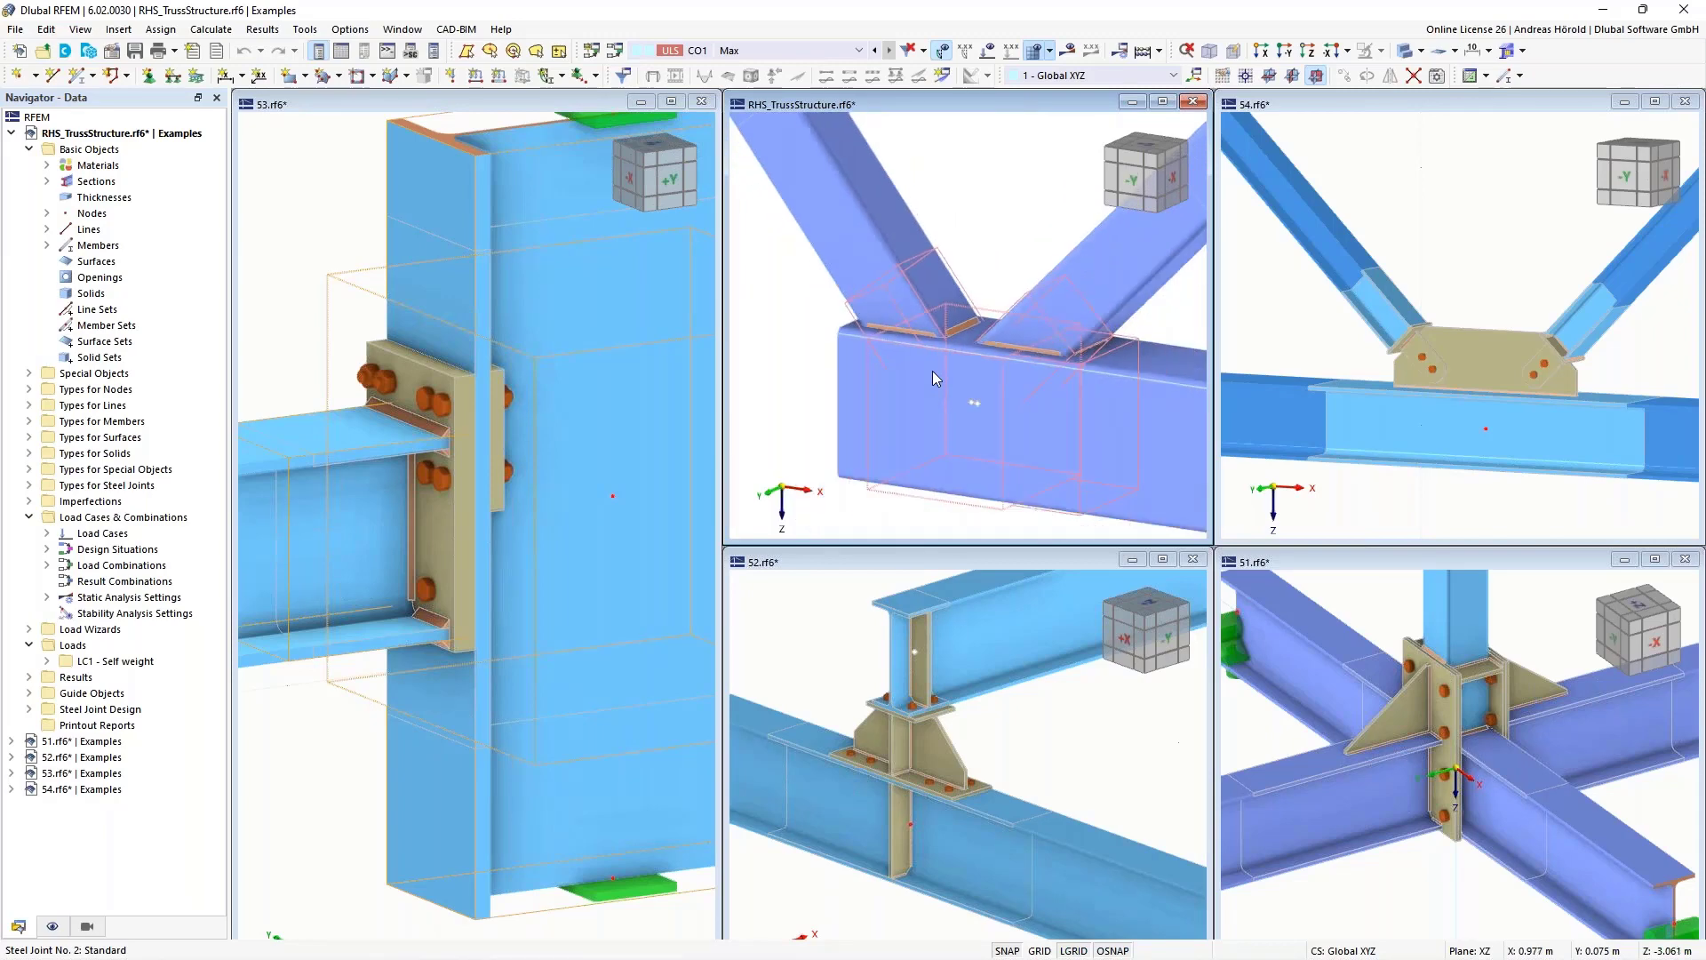
Inspect the bolted end plate between column and top chord, and the truss's further chord joints in RHS_TrussStructure.rf6.
scroll(931, 370, up, 1)
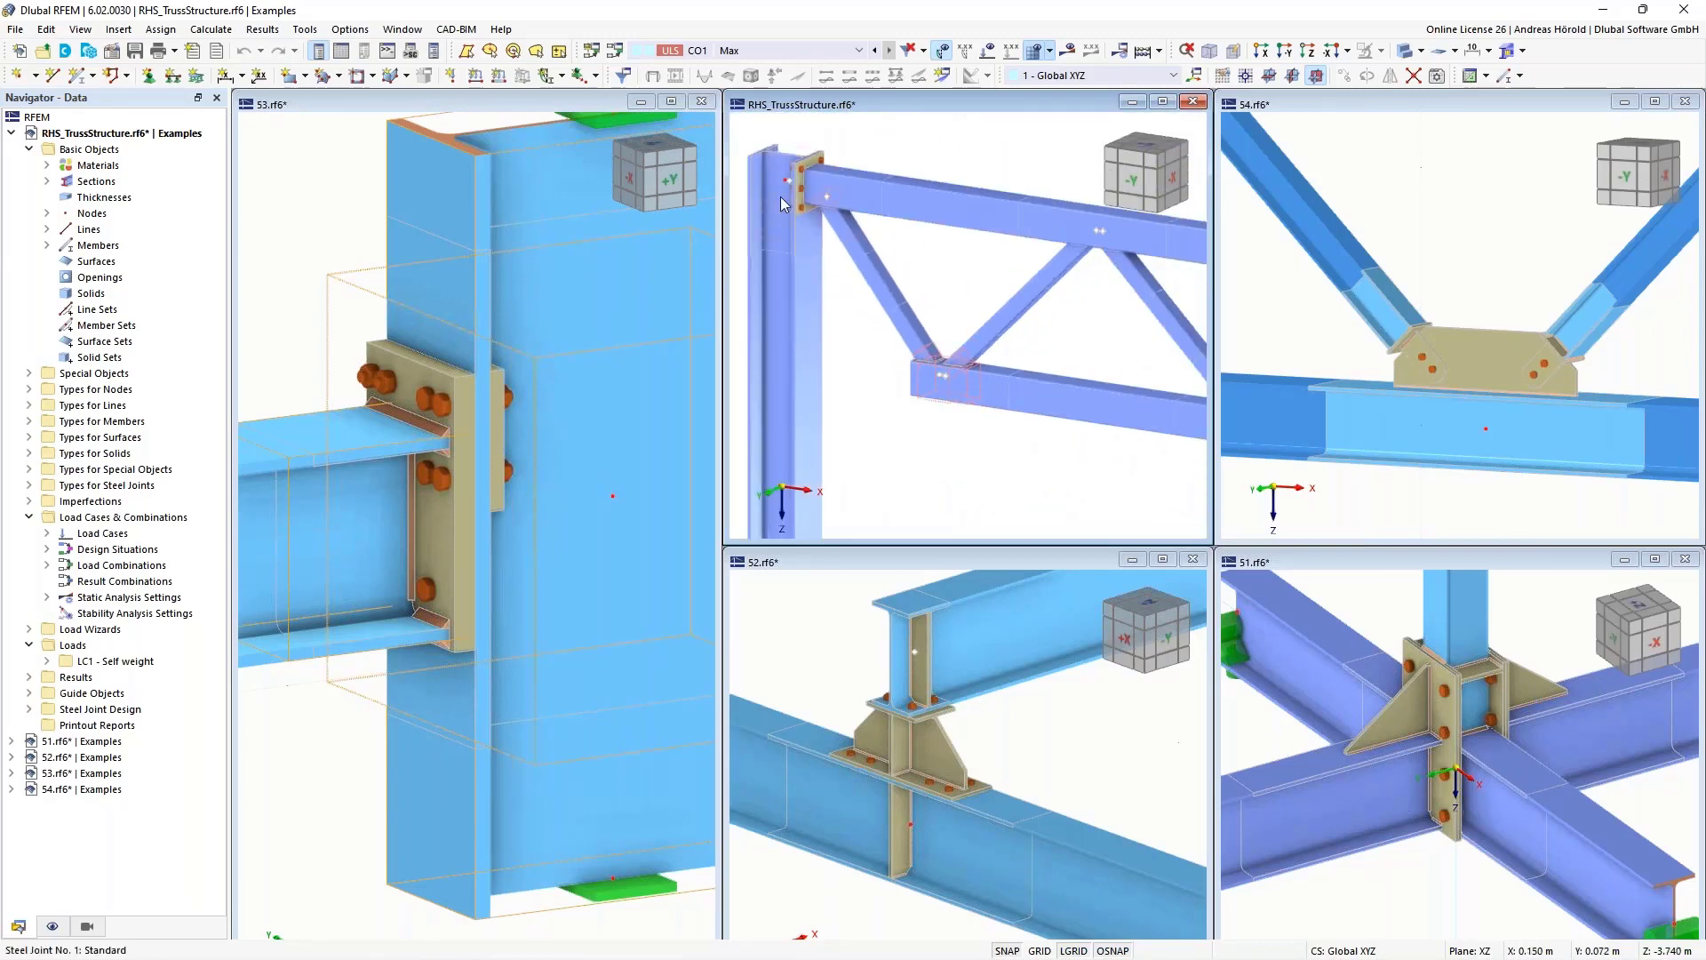
scroll(780, 196, up, 4)
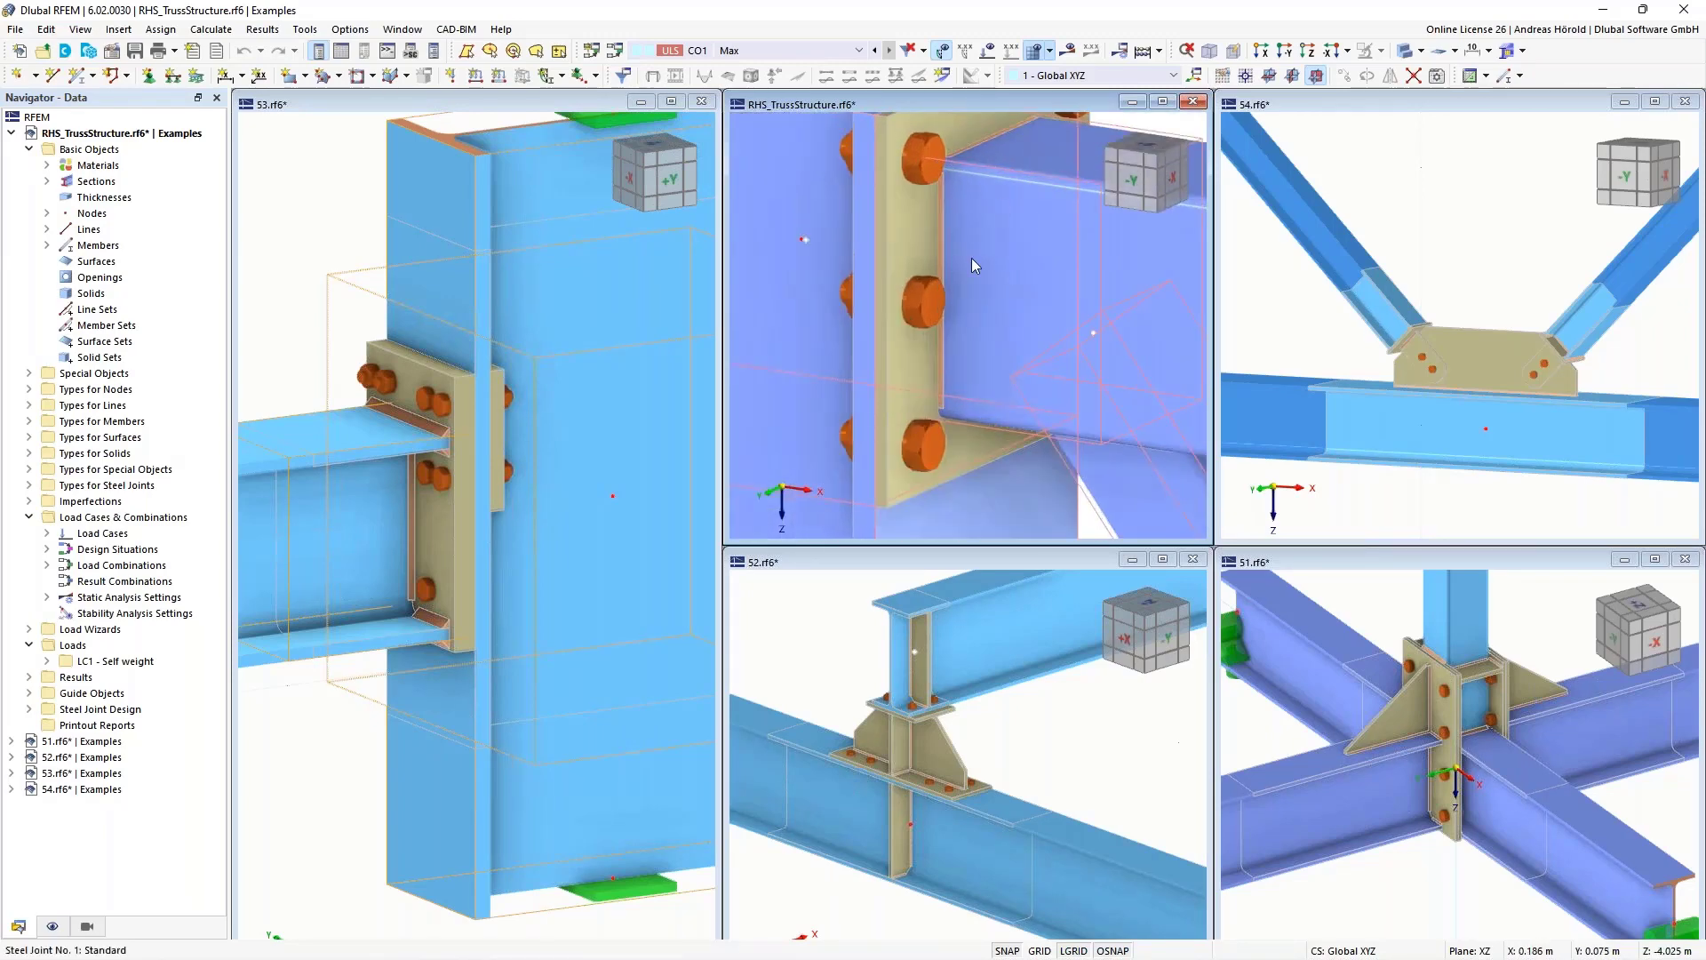
scroll(972, 258, down, 4)
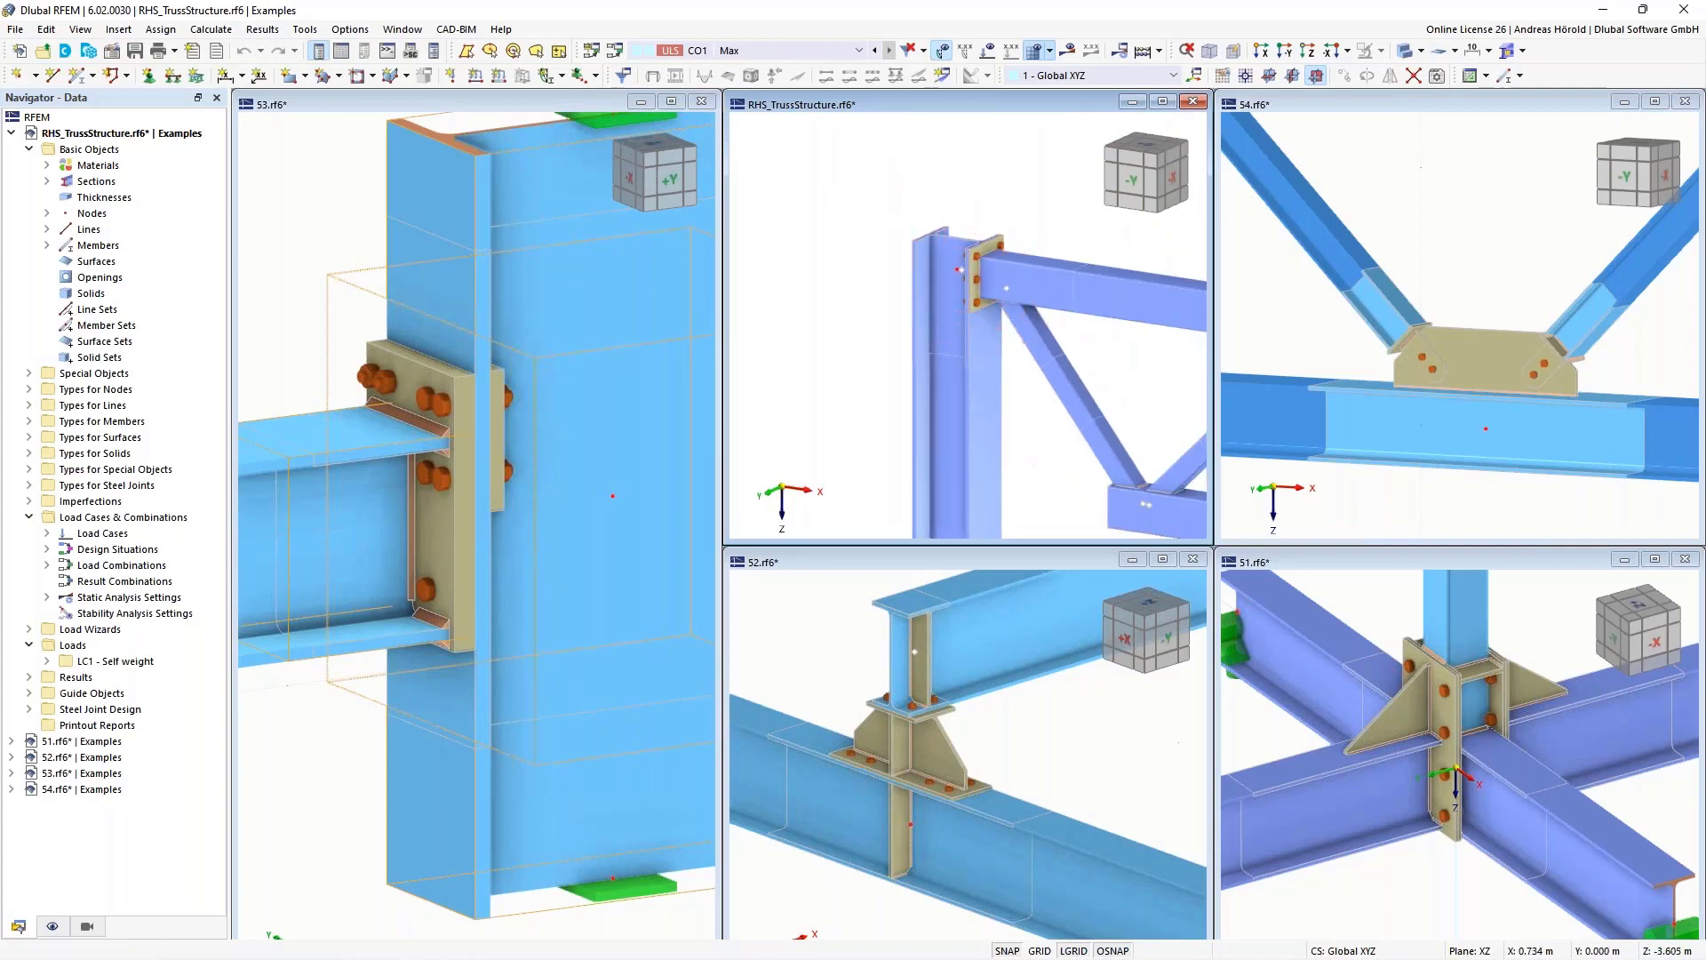
middle_drag(1022, 286, 835, 233)
scroll(835, 233, down, 3)
middle_drag(1014, 327, 889, 311)
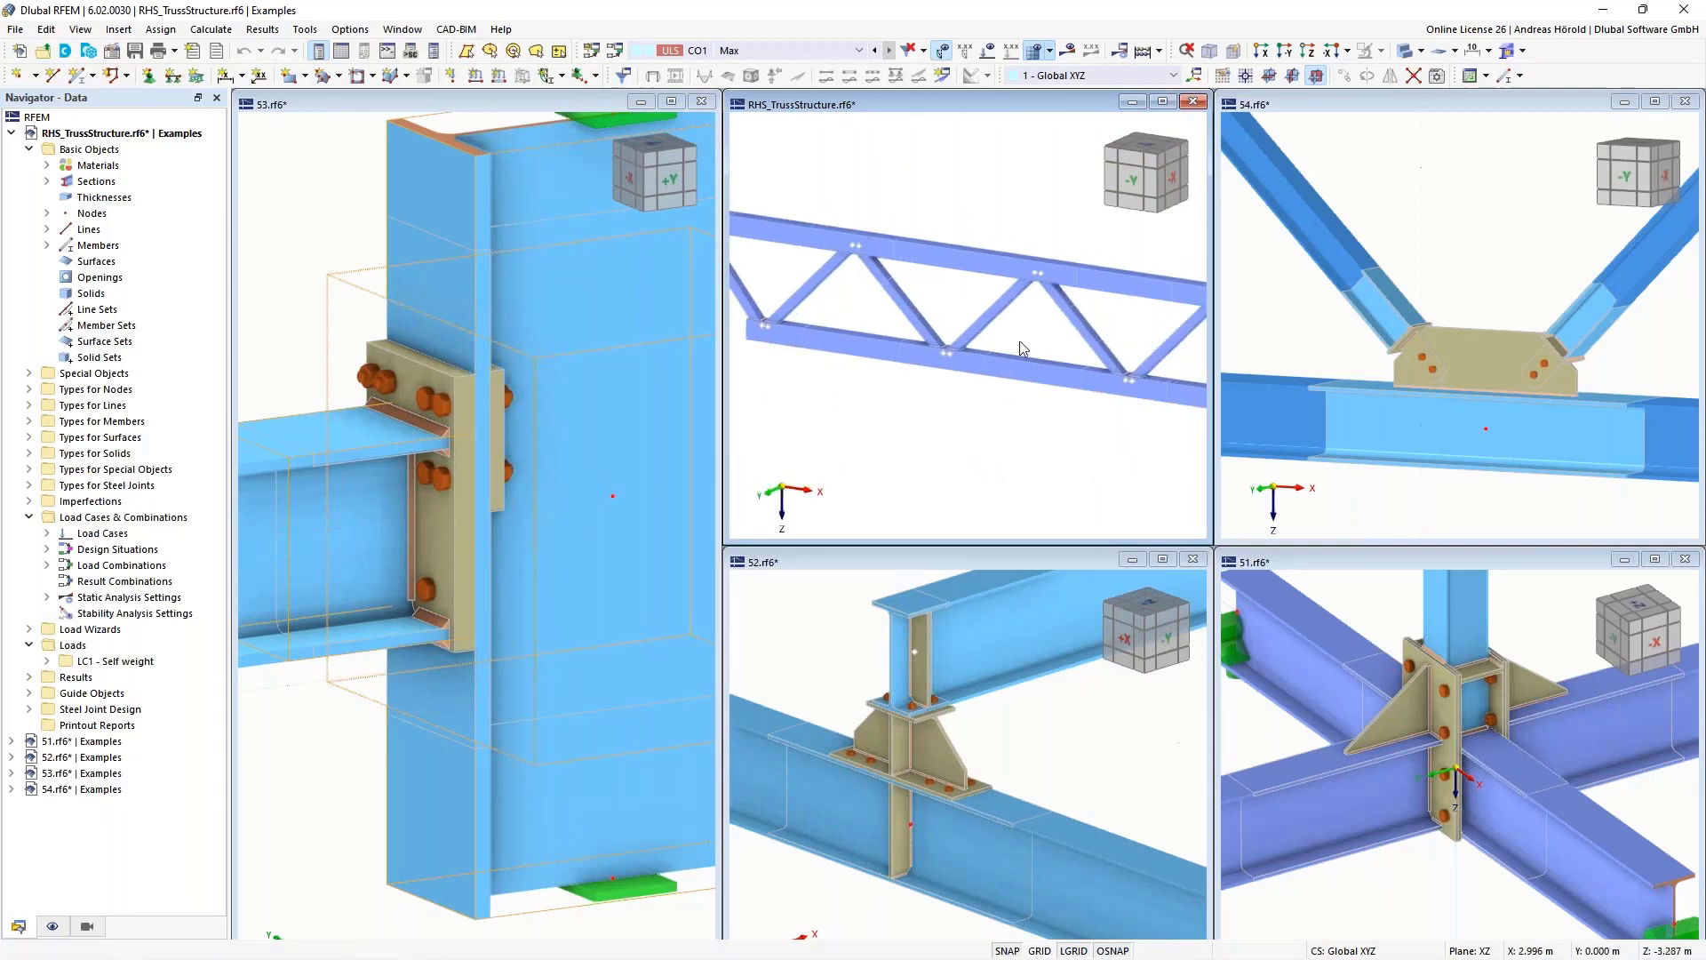
Examine the bolted gusset plates connecting the diagonals to the top and bottom chords in 54.rf6.
scroll(1501, 335, down, 1)
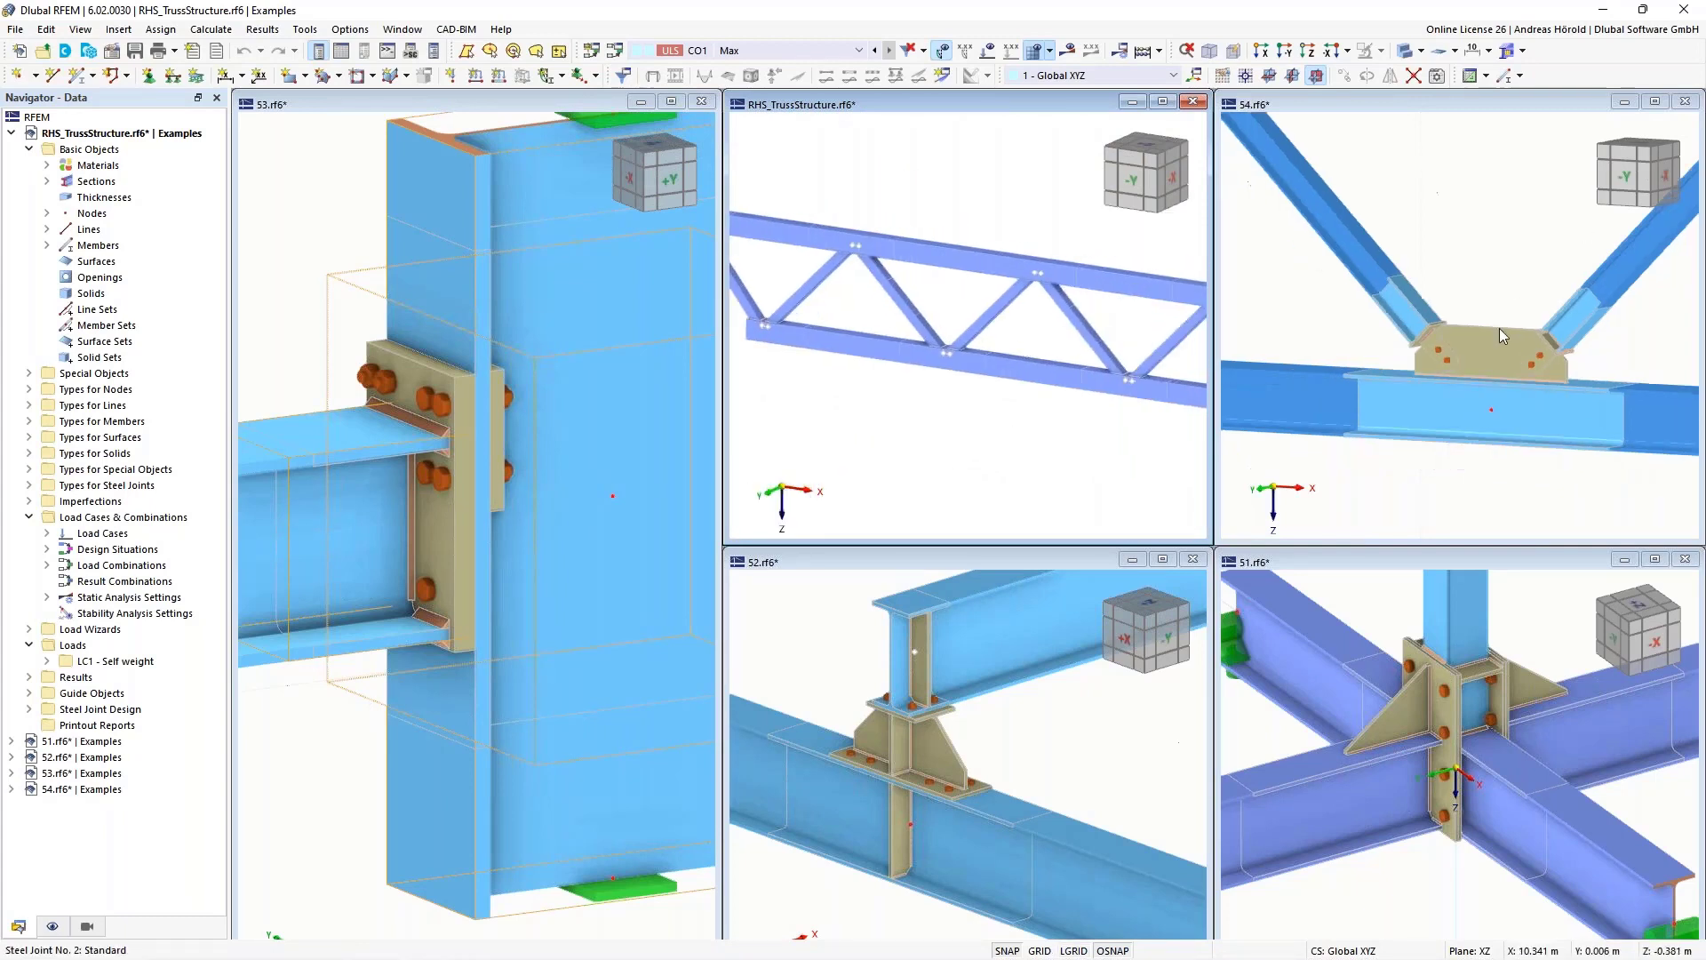
scroll(1506, 314, up, 3)
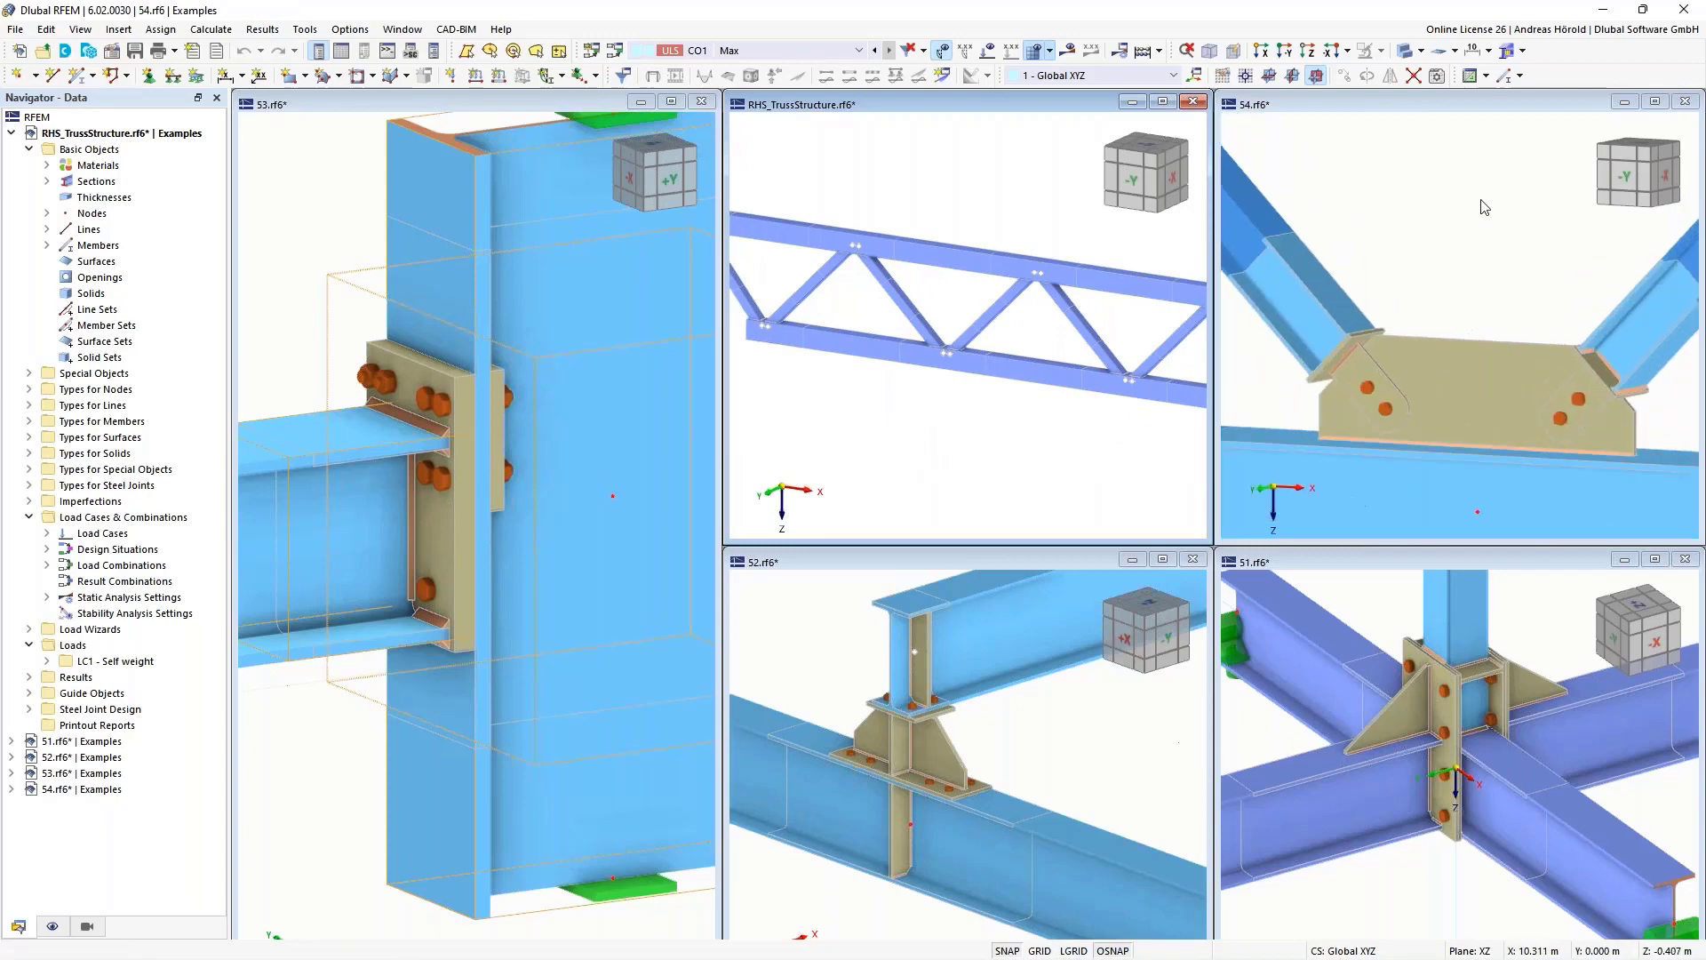
middle_drag(1389, 393, 1513, 371)
scroll(1502, 338, down, 5)
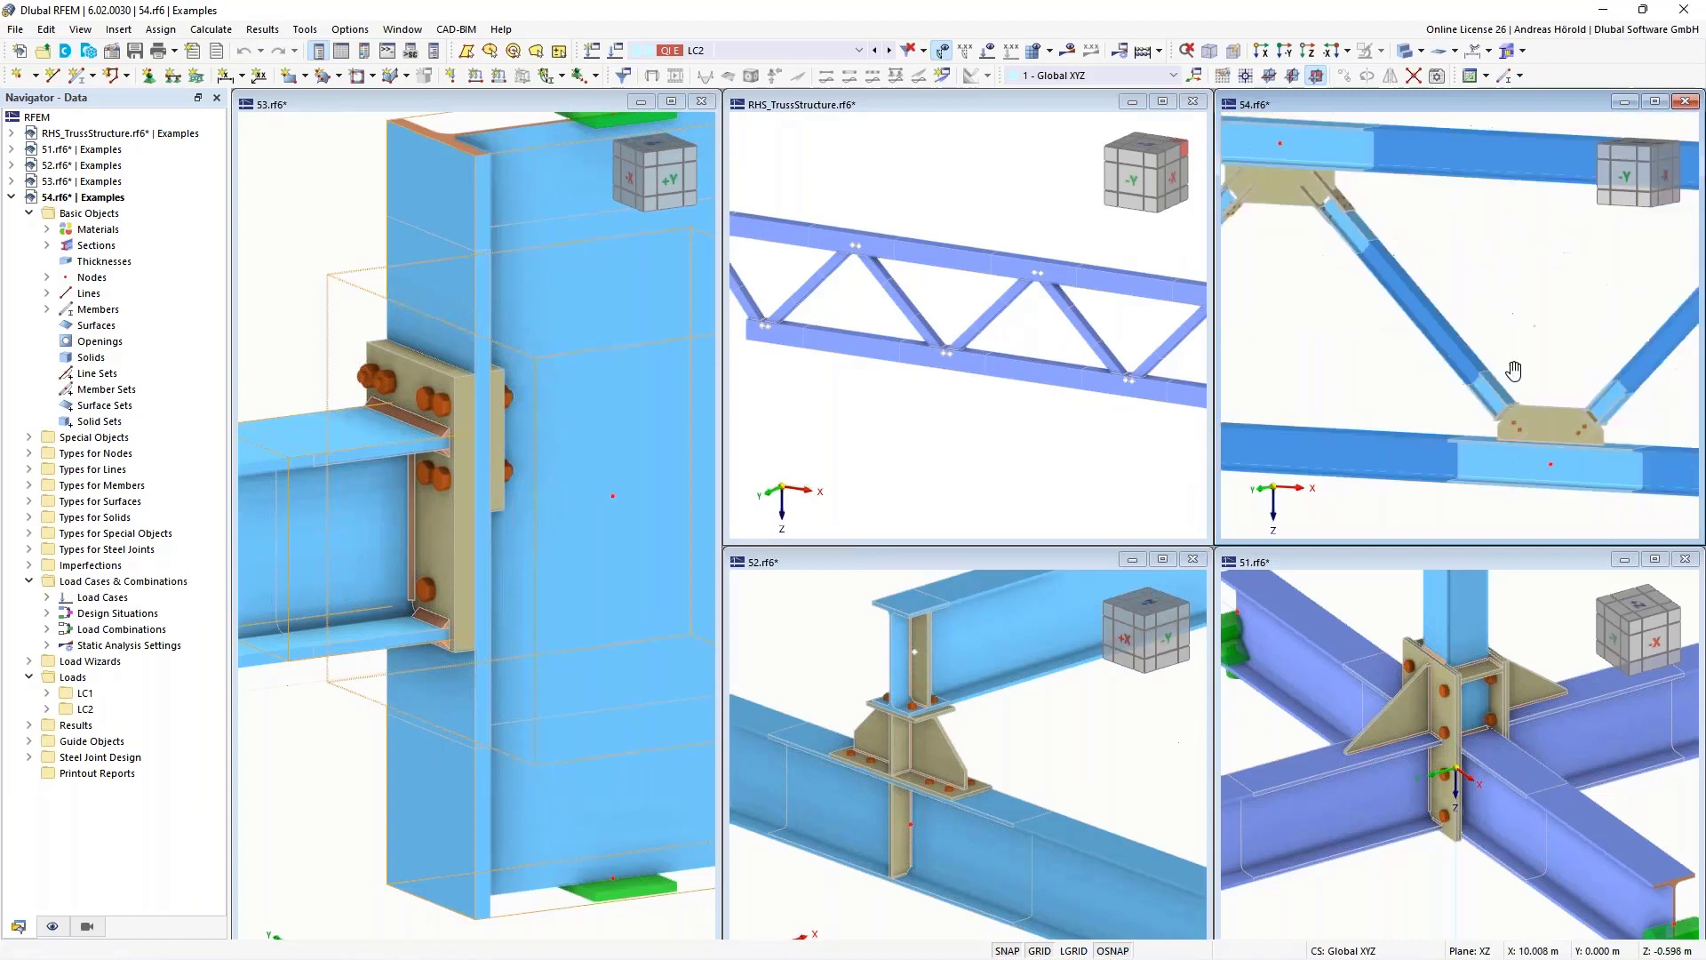
scroll(1320, 242, up, 5)
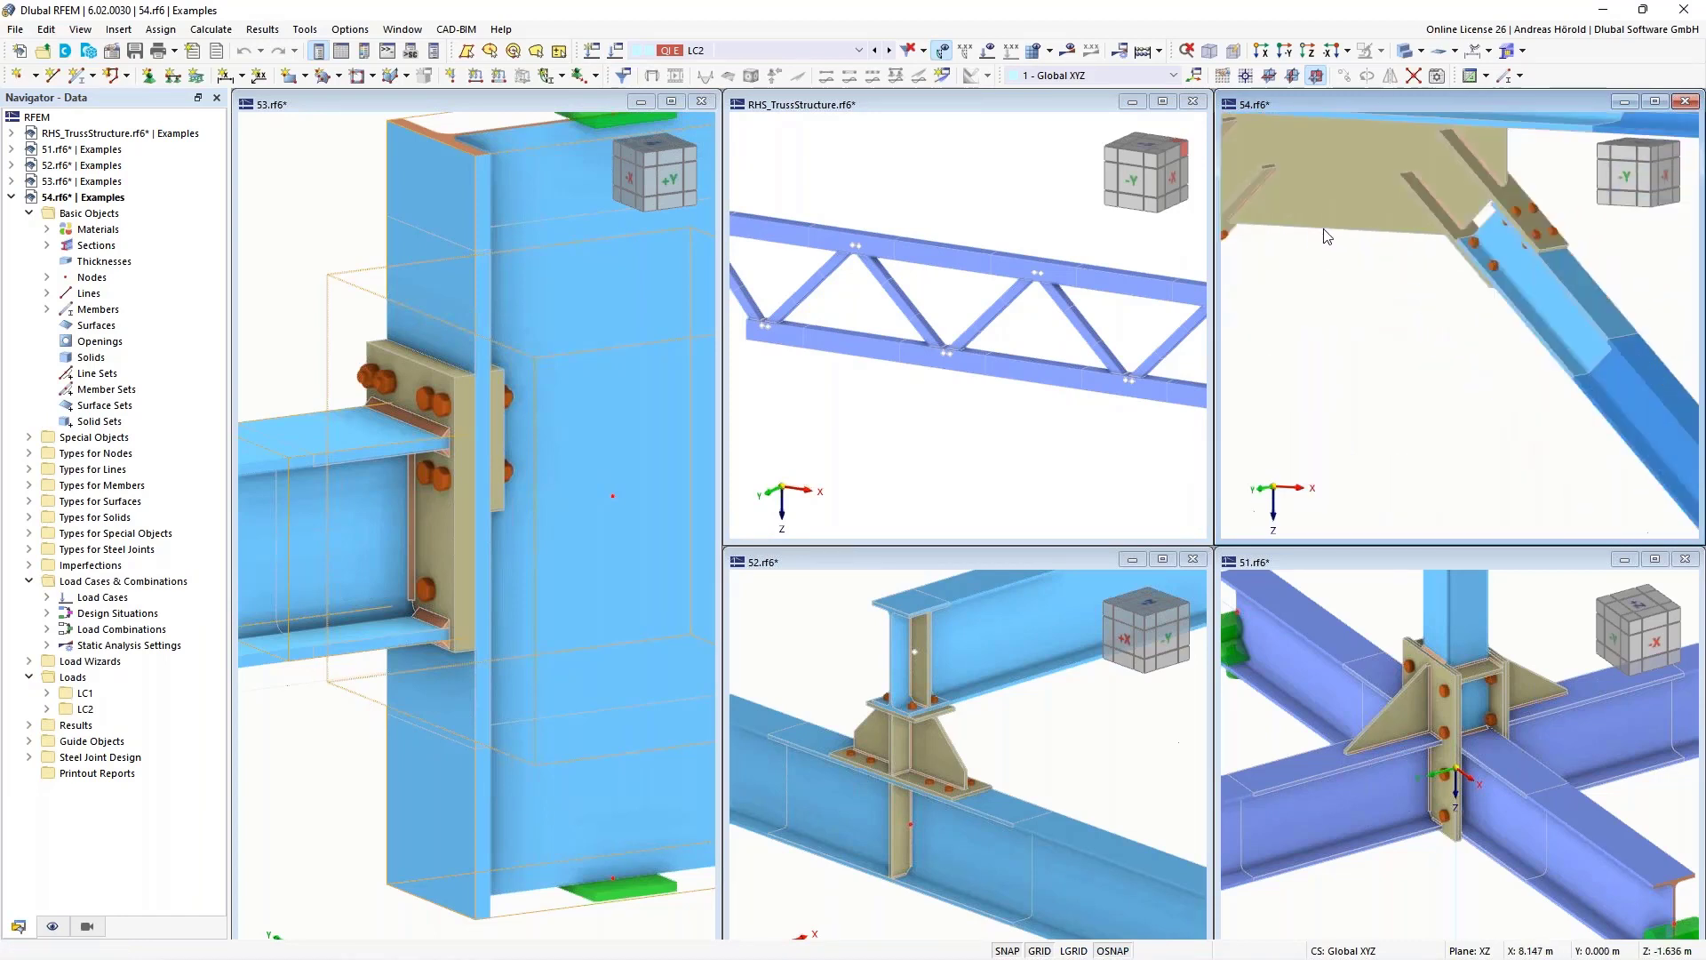
scroll(1365, 225, down, 5)
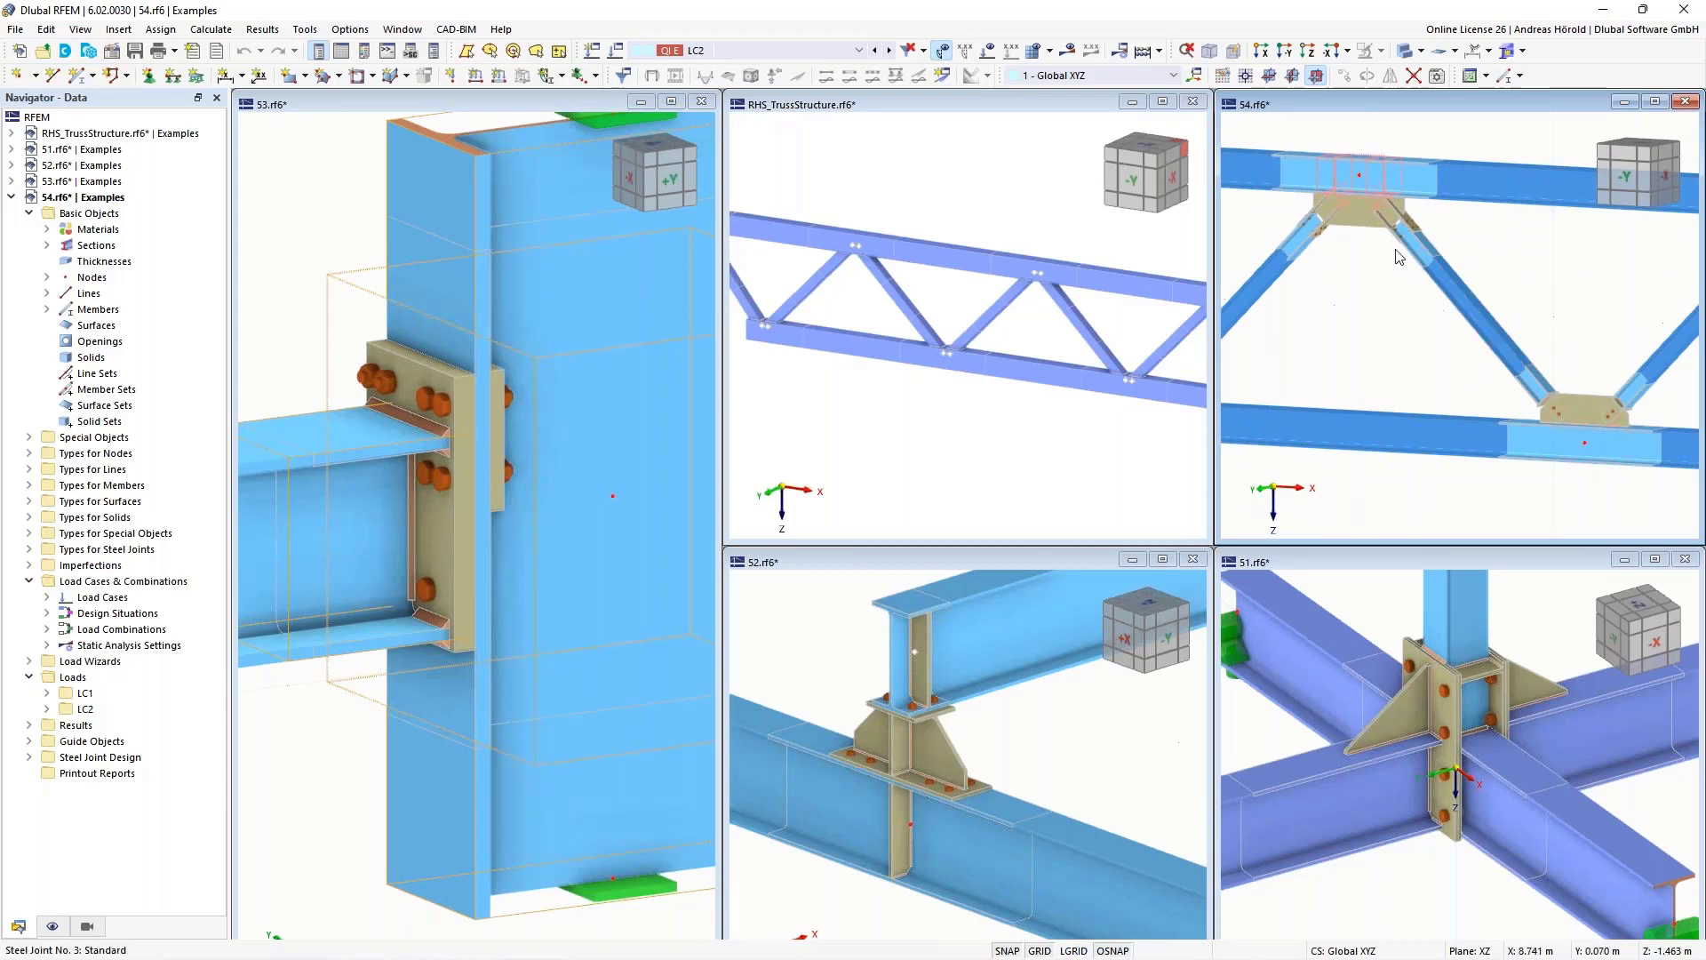
scroll(1324, 216, up, 3)
middle_drag(1426, 327, 1281, 227)
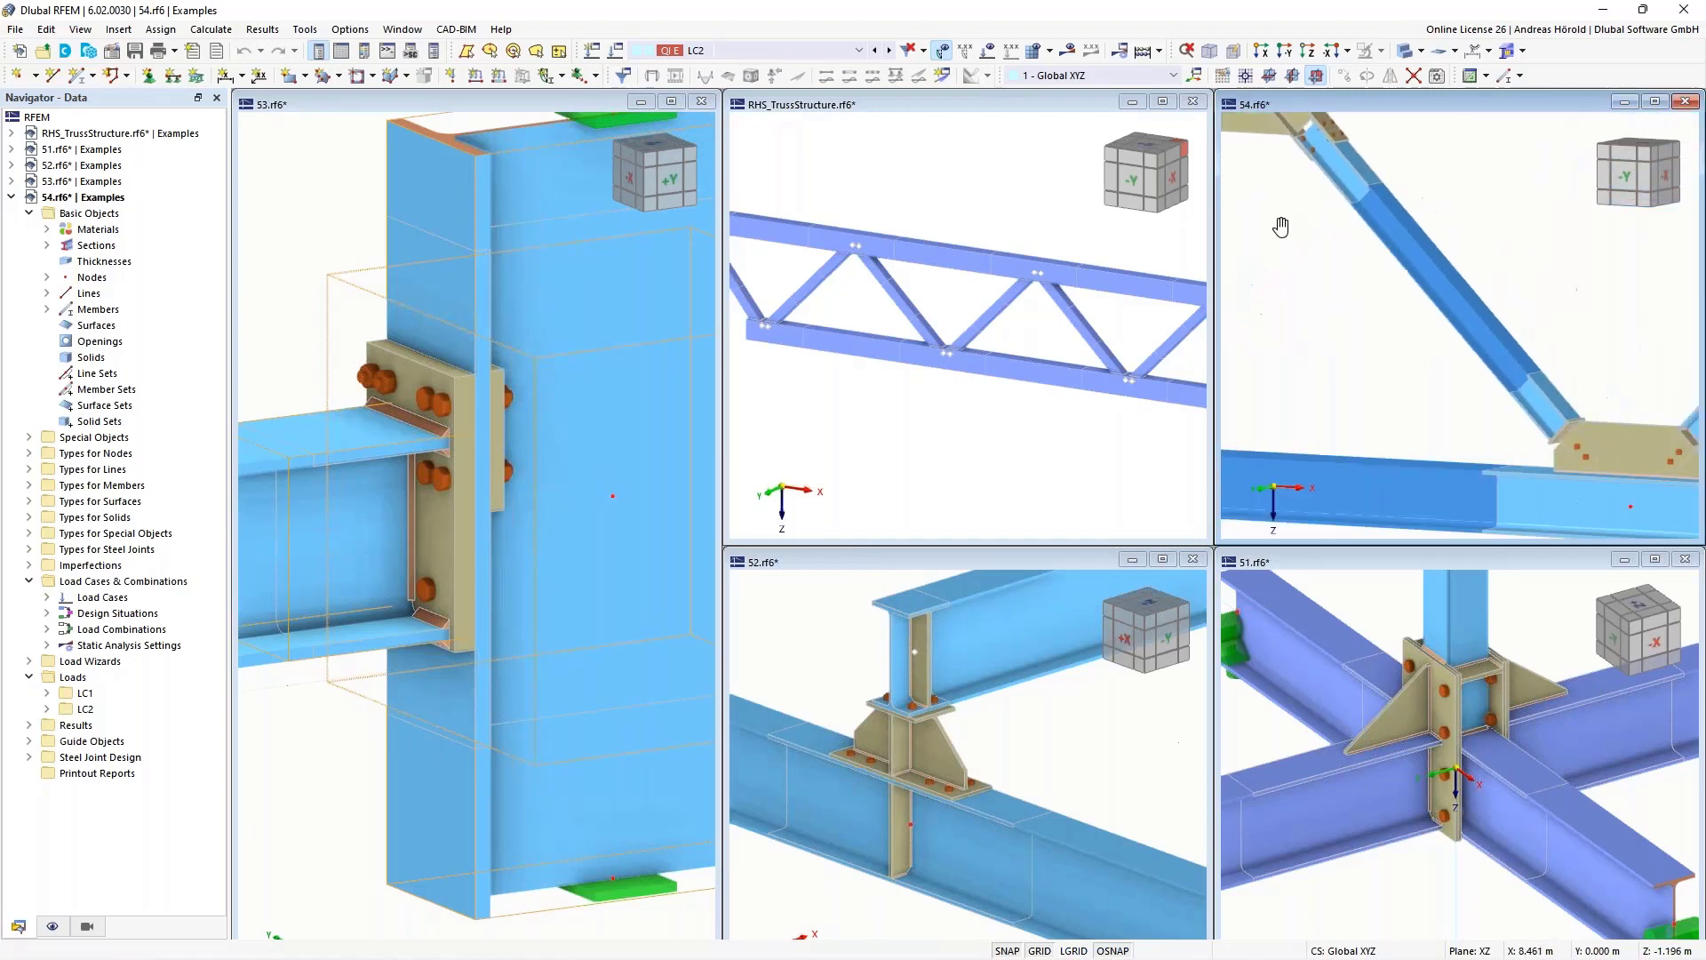
middle_drag(1595, 377, 1373, 331)
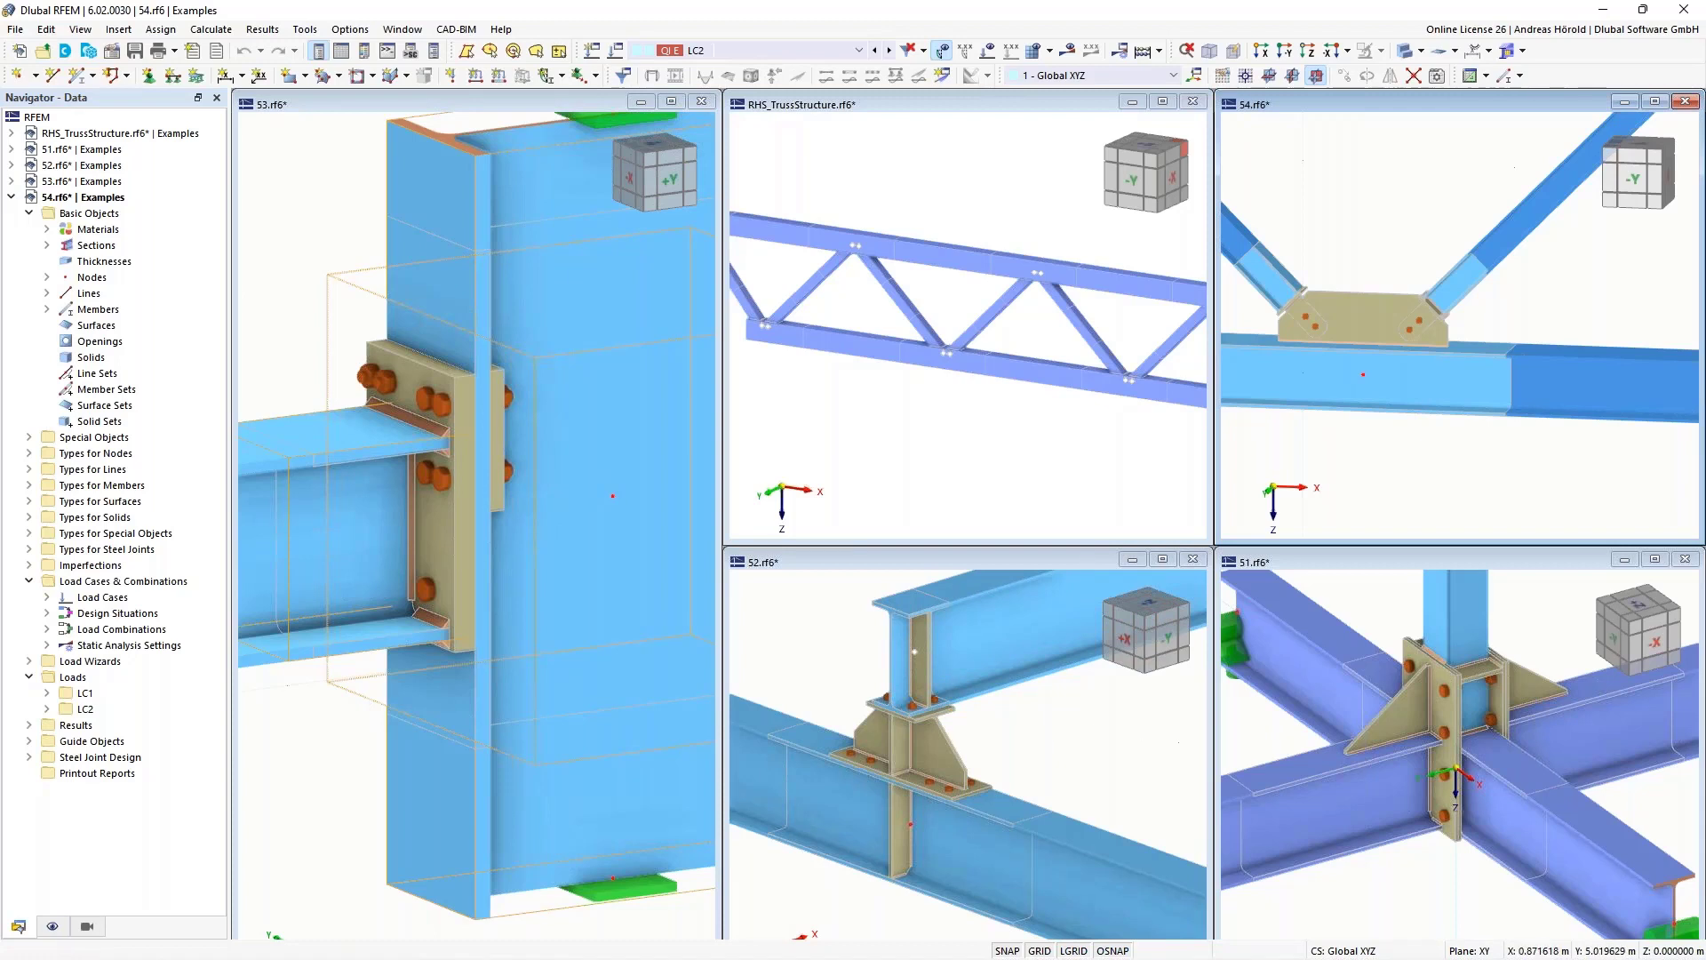
Inspect the bolted joint at the crossing beams in 51.rf6 and the stiffened bolted beam connection in 52.rf6.
click(1515, 663)
scroll(1502, 680, up, 3)
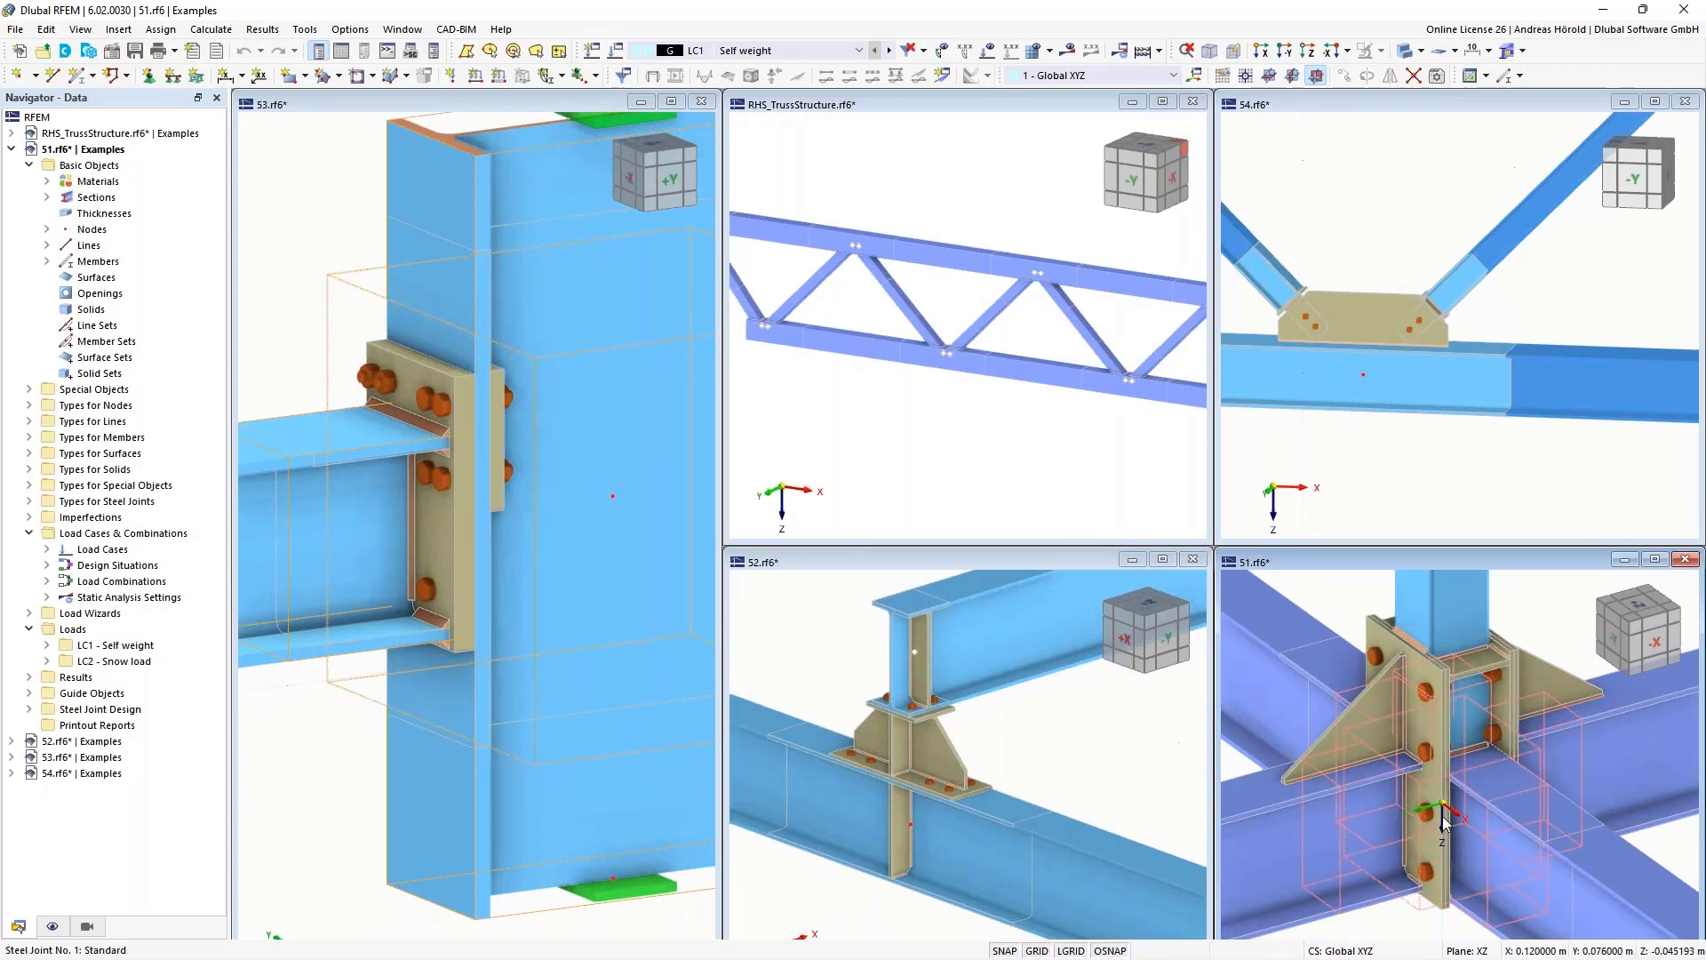
scroll(1445, 821, down, 5)
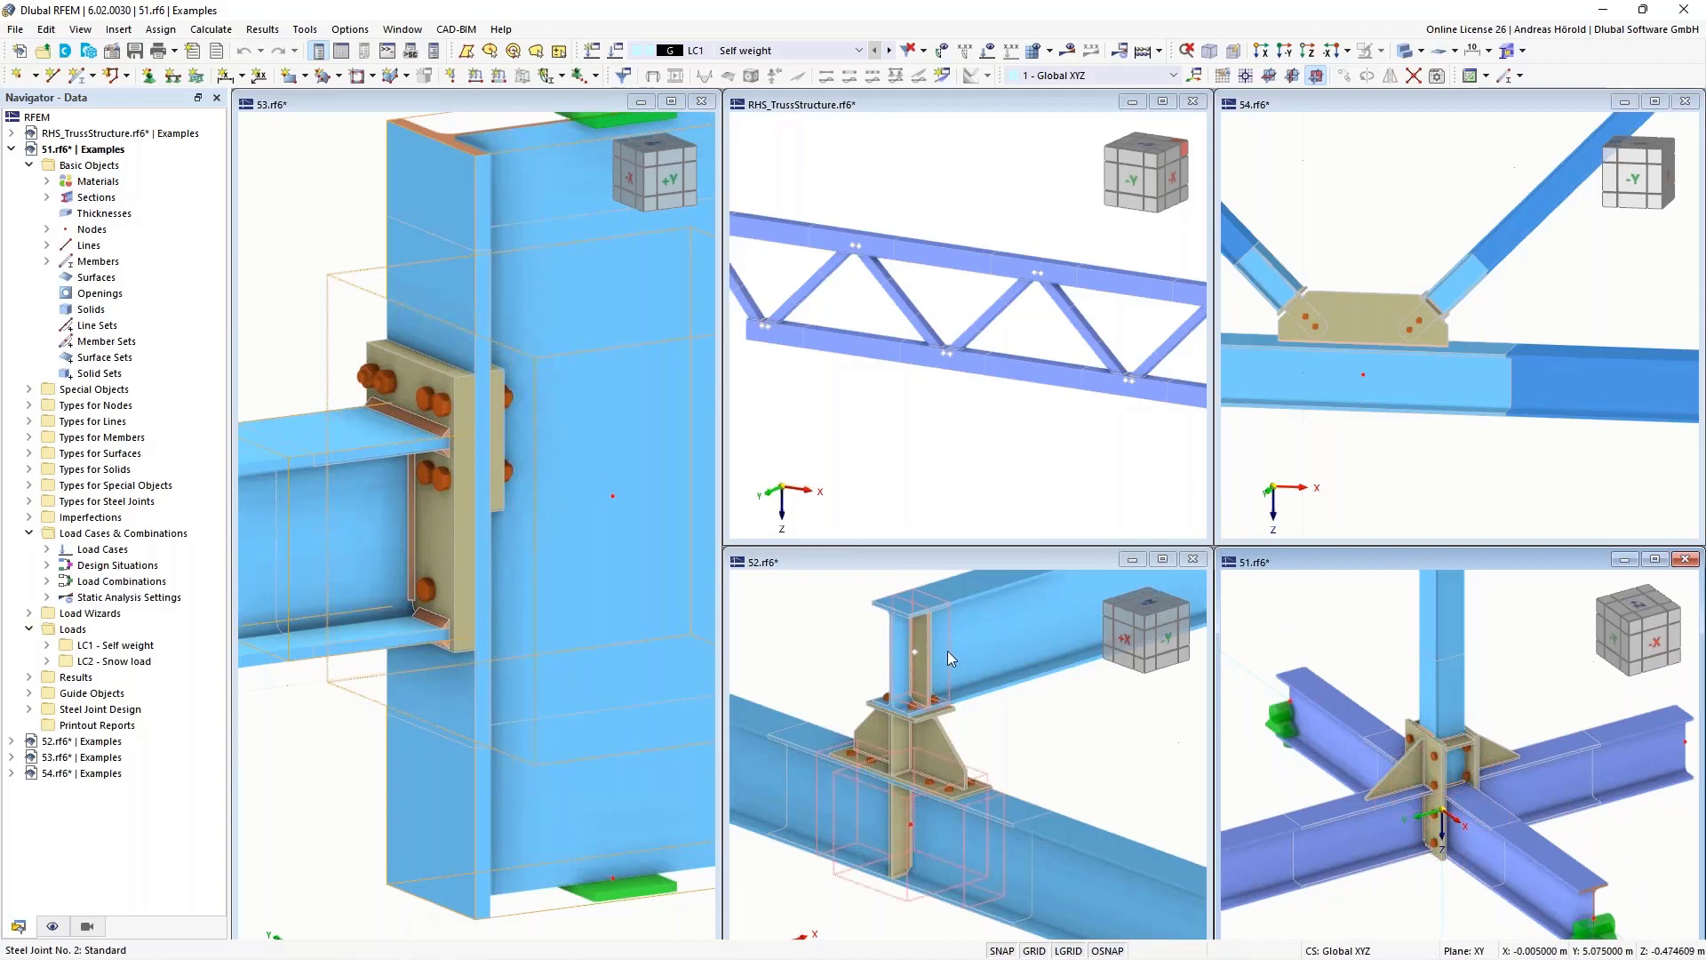
scroll(910, 741, up, 5)
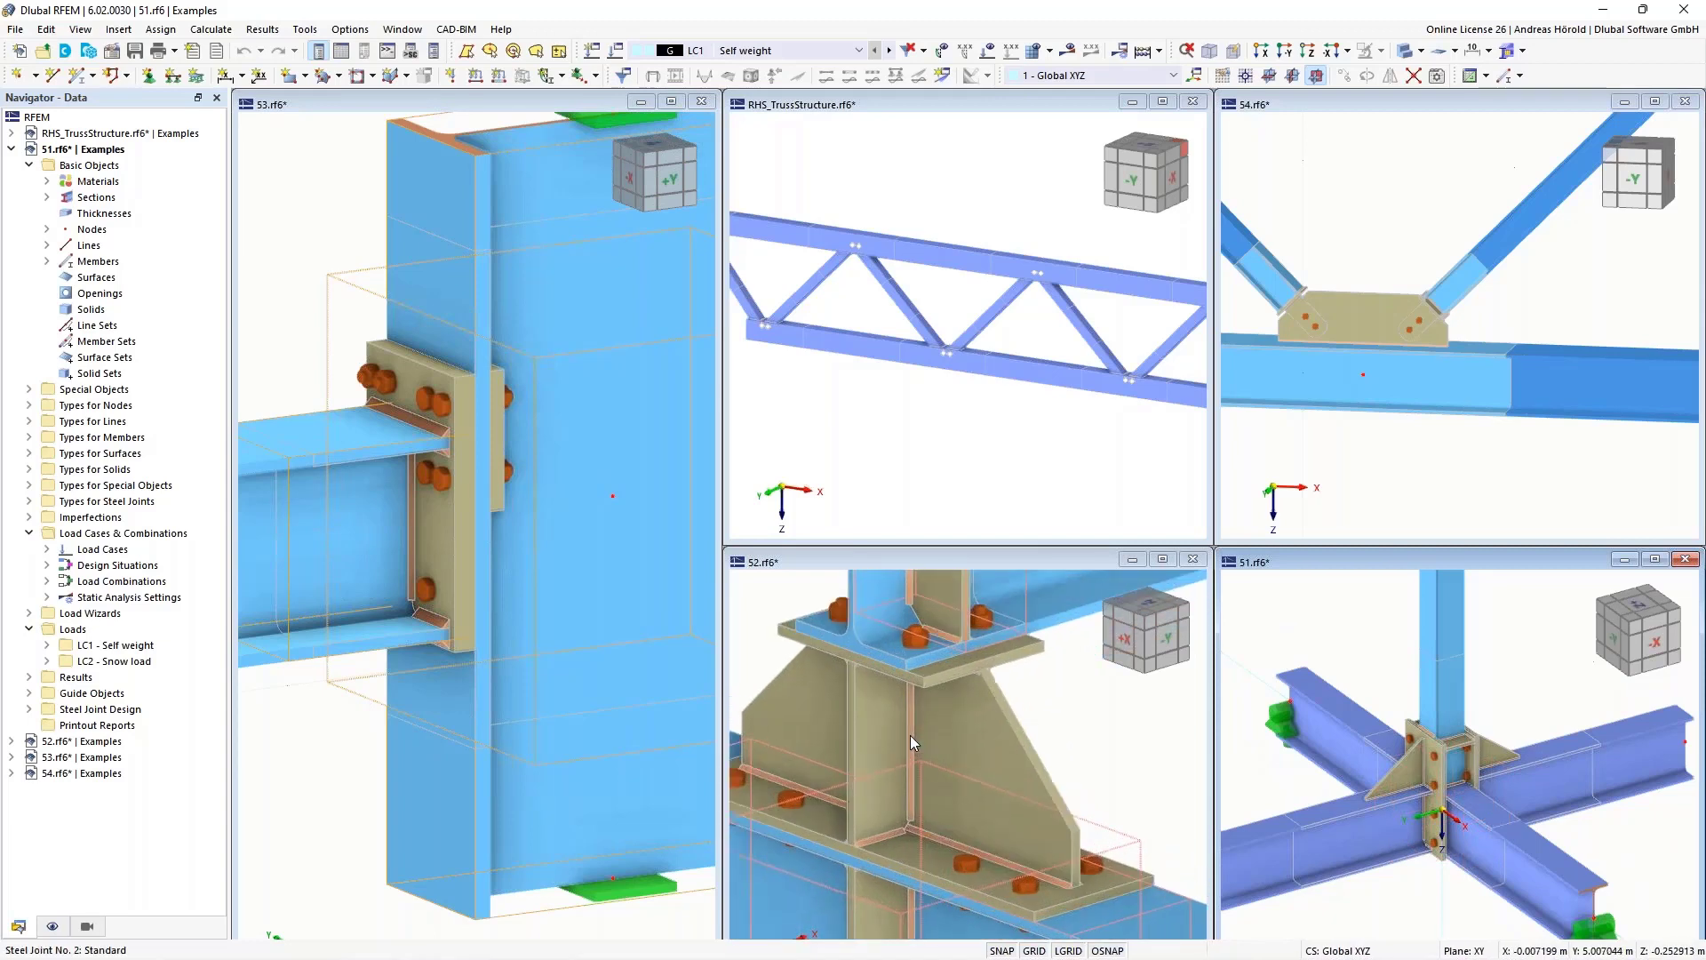
Examine the stiffened bolted connection together with its adjoining girders in 52.rf6.
scroll(910, 734, down, 4)
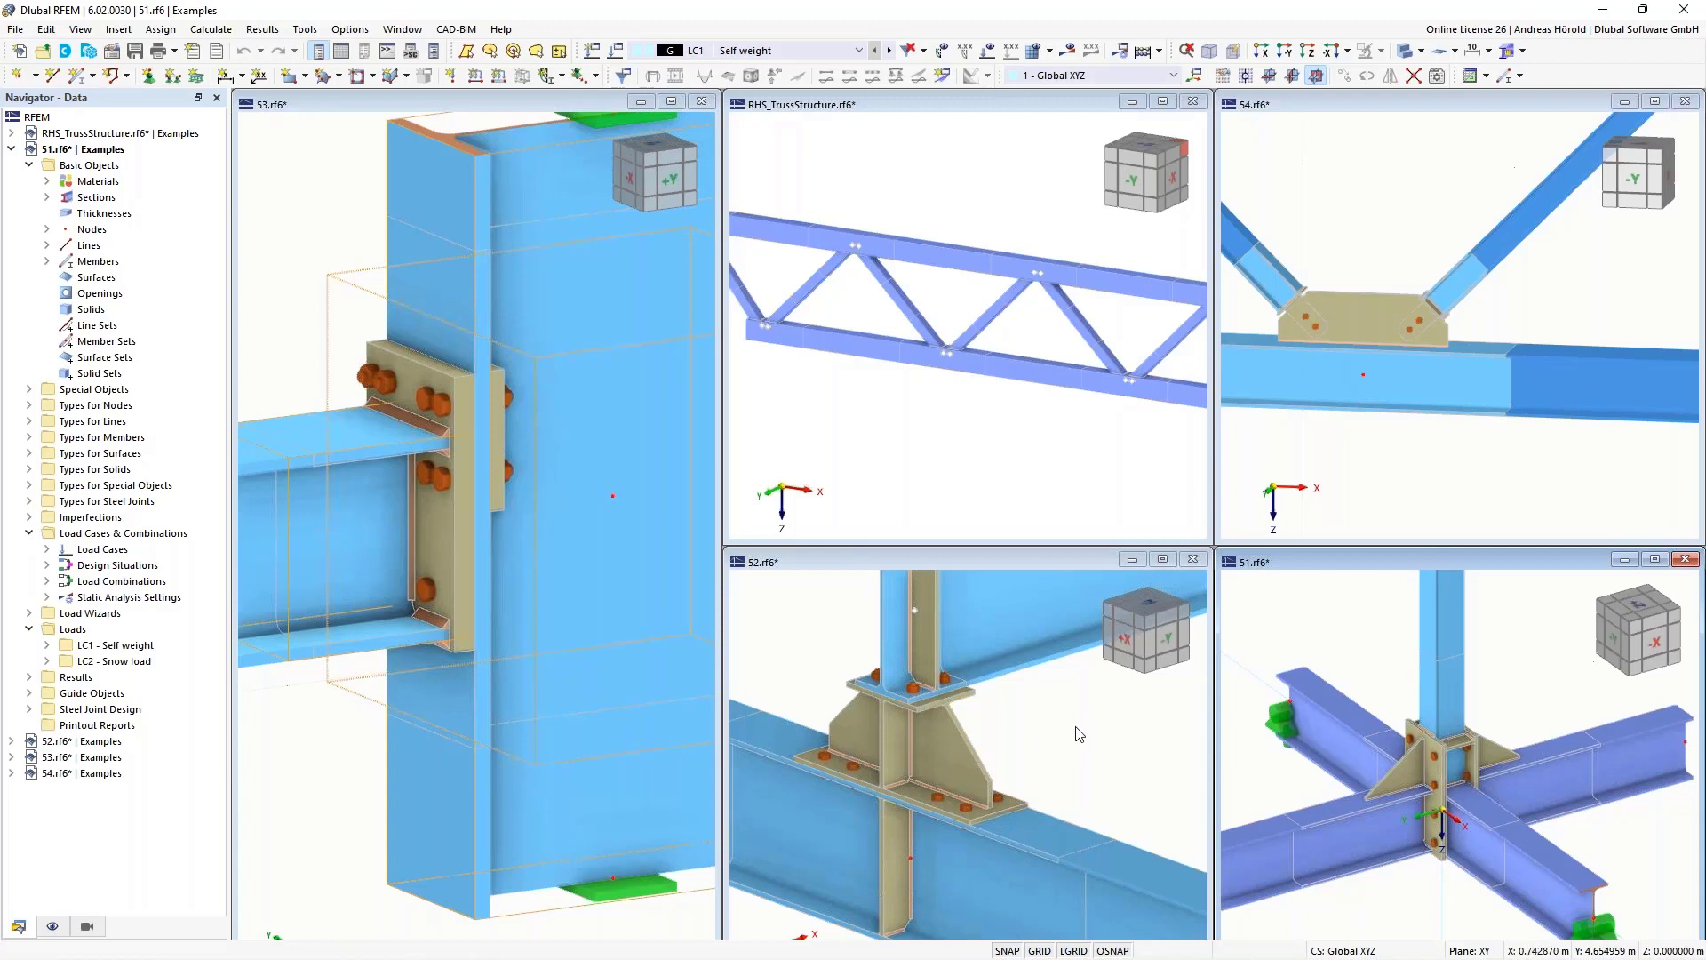
scroll(1079, 734, down, 2)
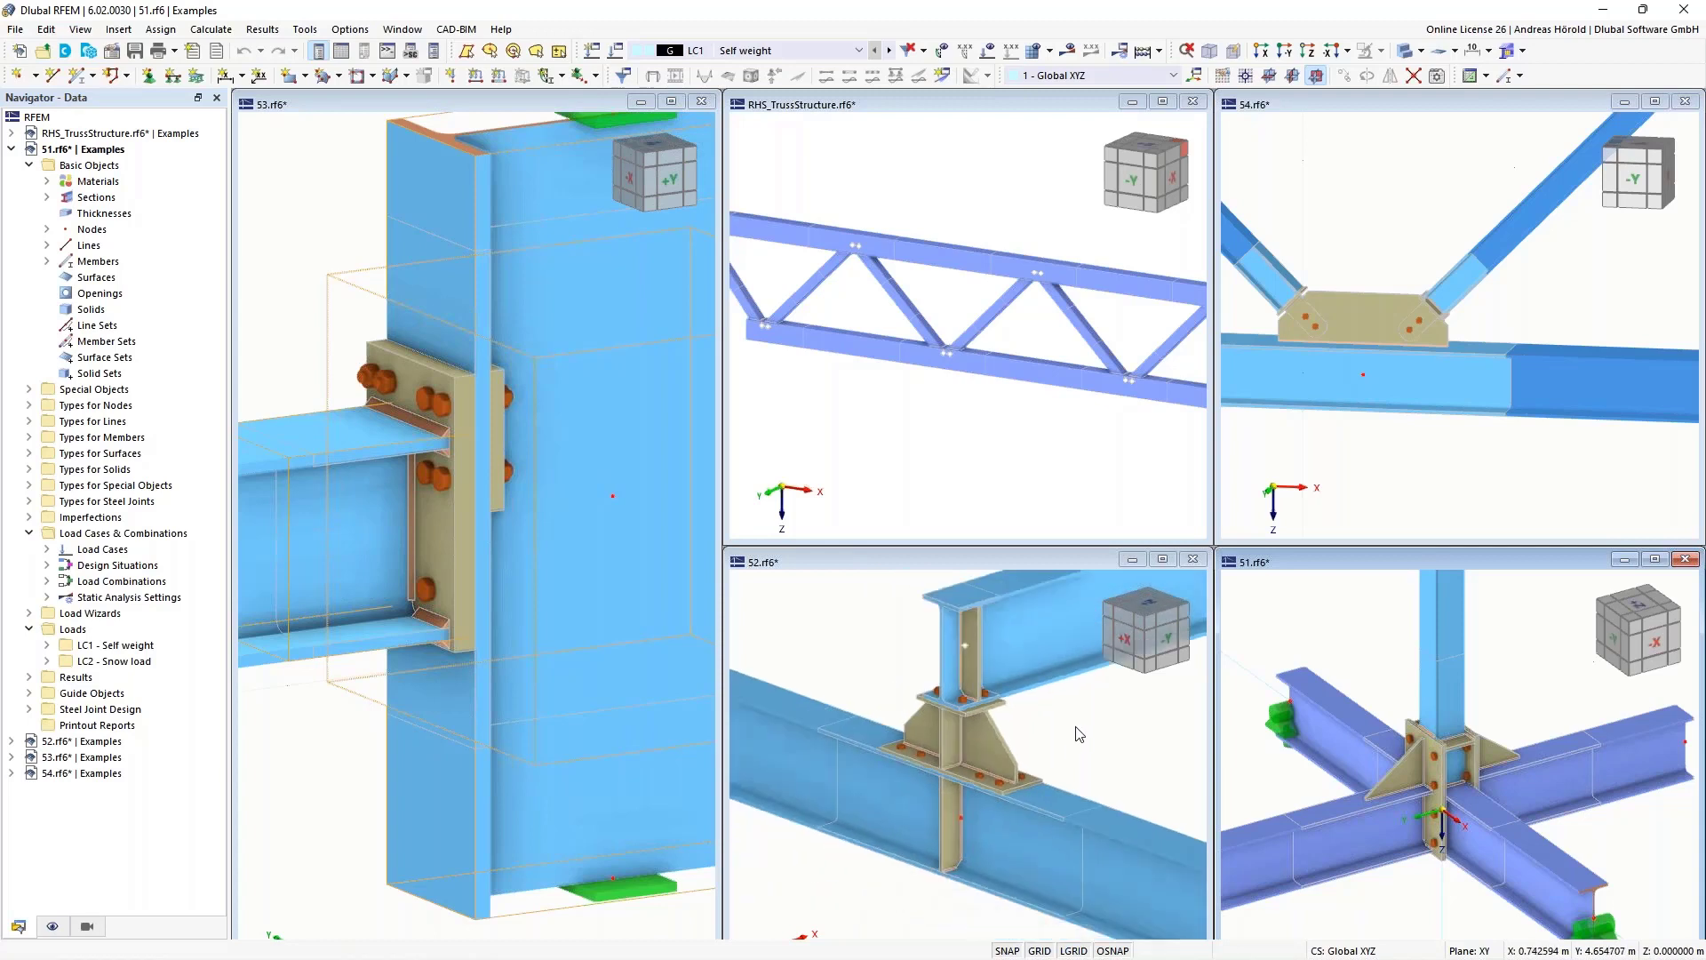
scroll(1079, 734, down, 1)
click(1079, 734)
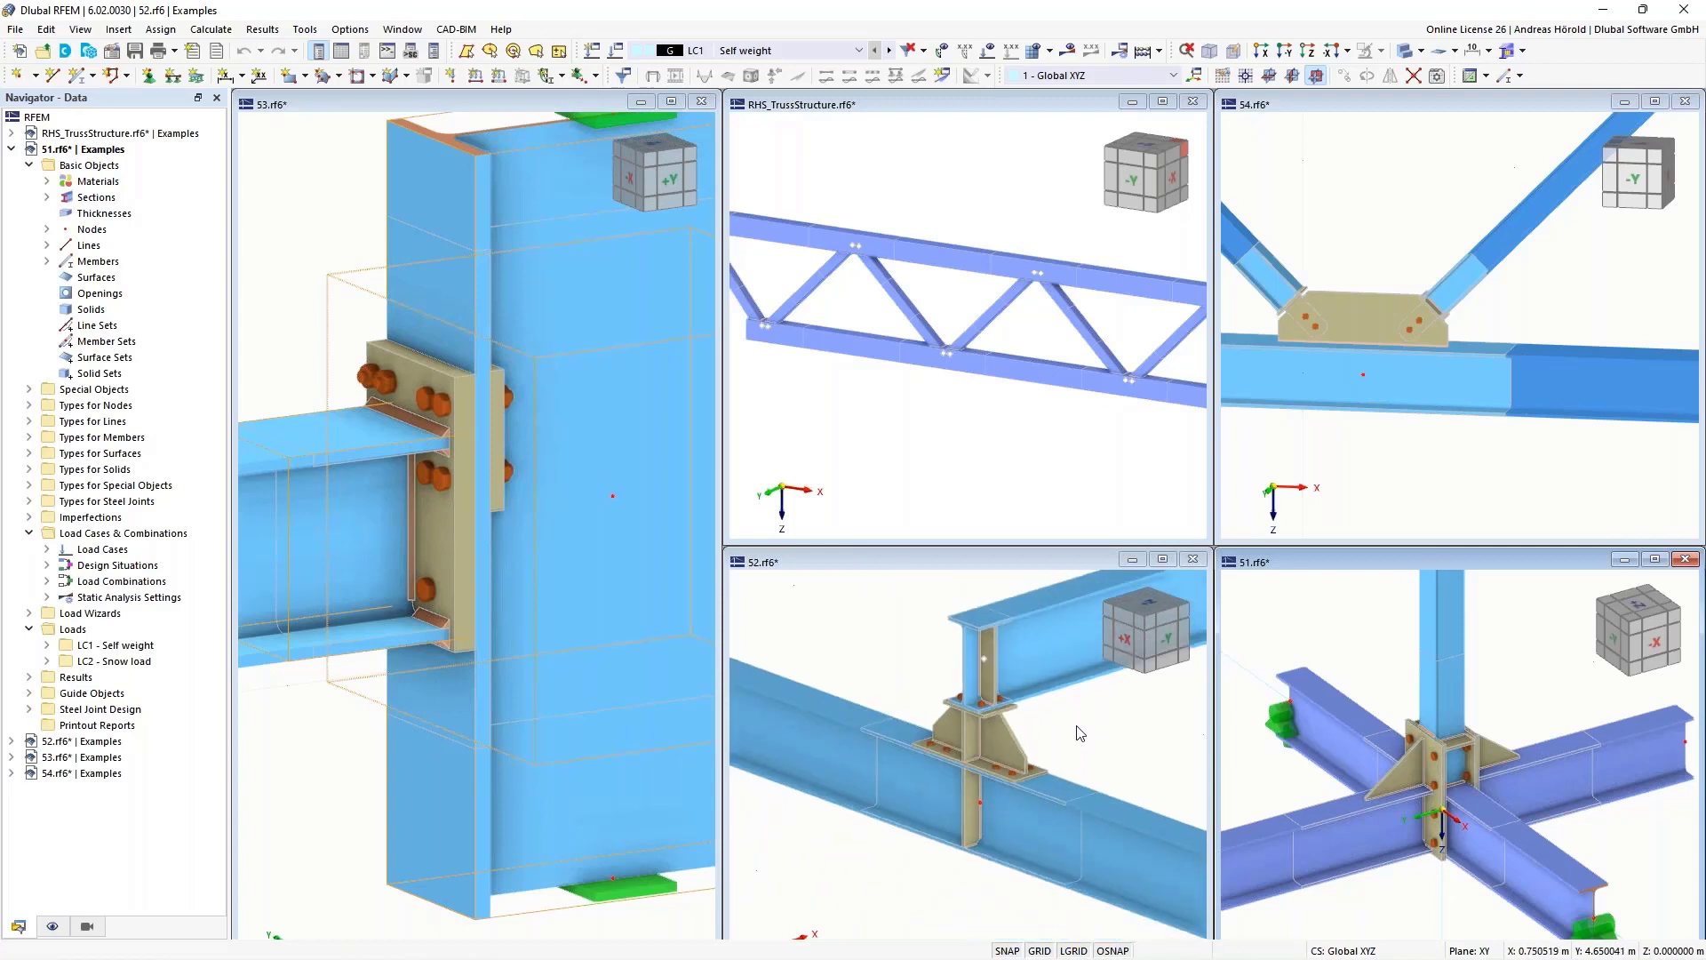
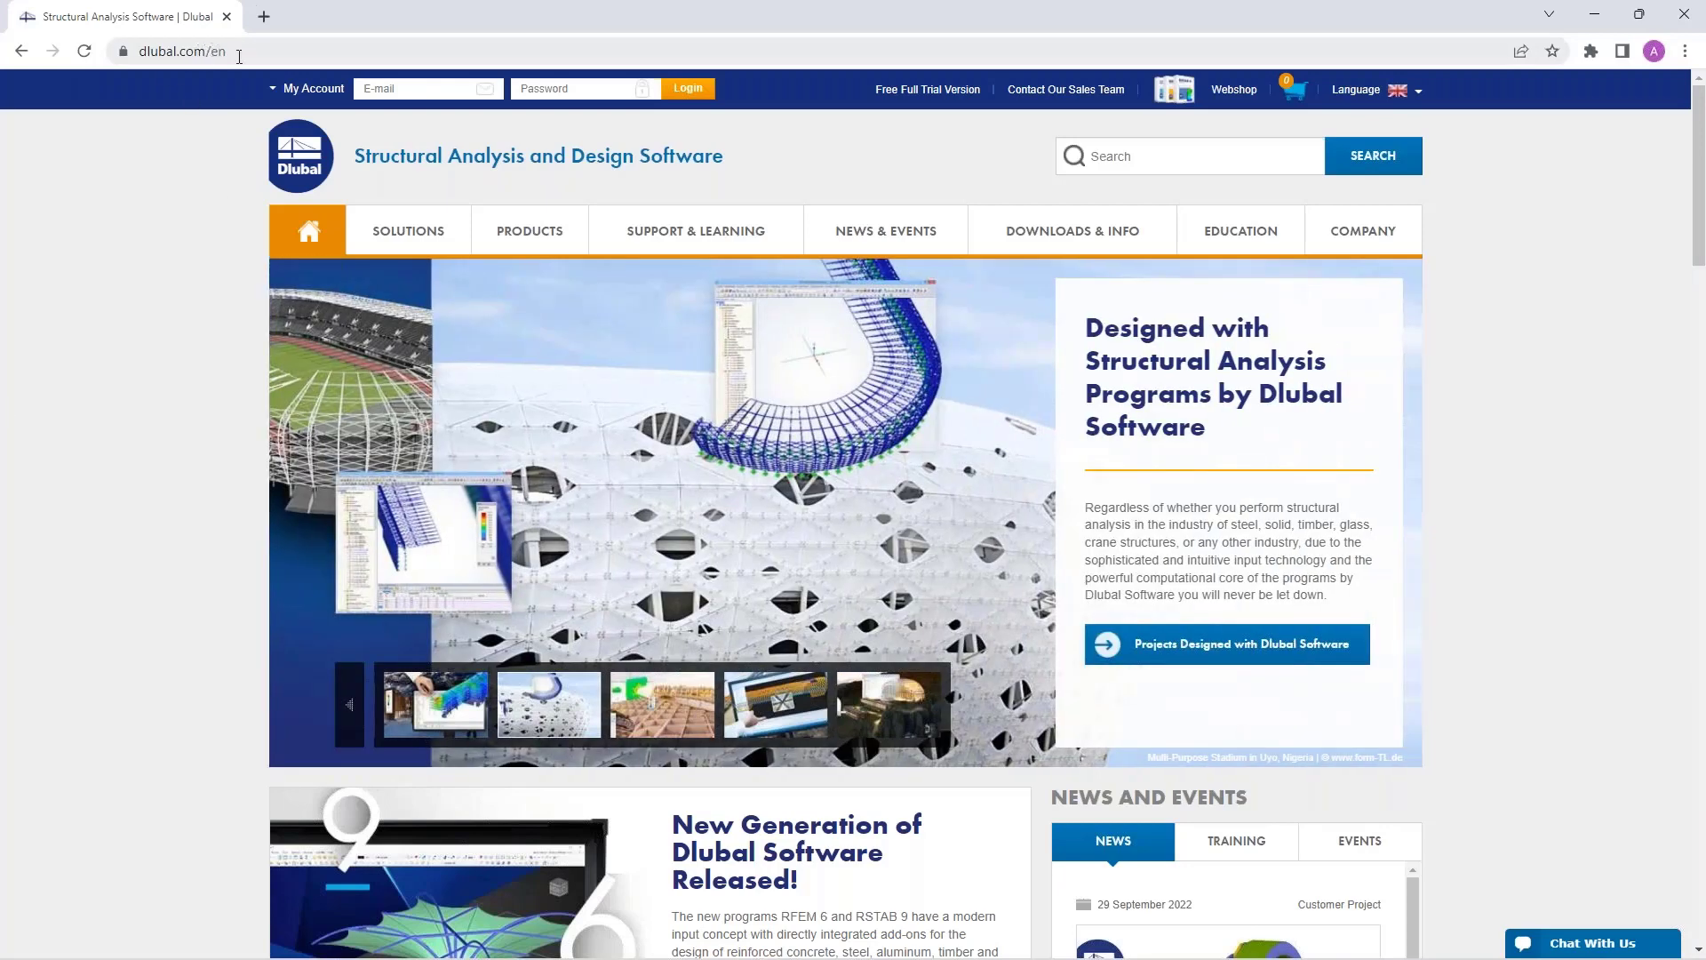
Switch to the Dlubal website in the browser, open the Webinars page and look through the listed webinars.
mouse_move(876, 236)
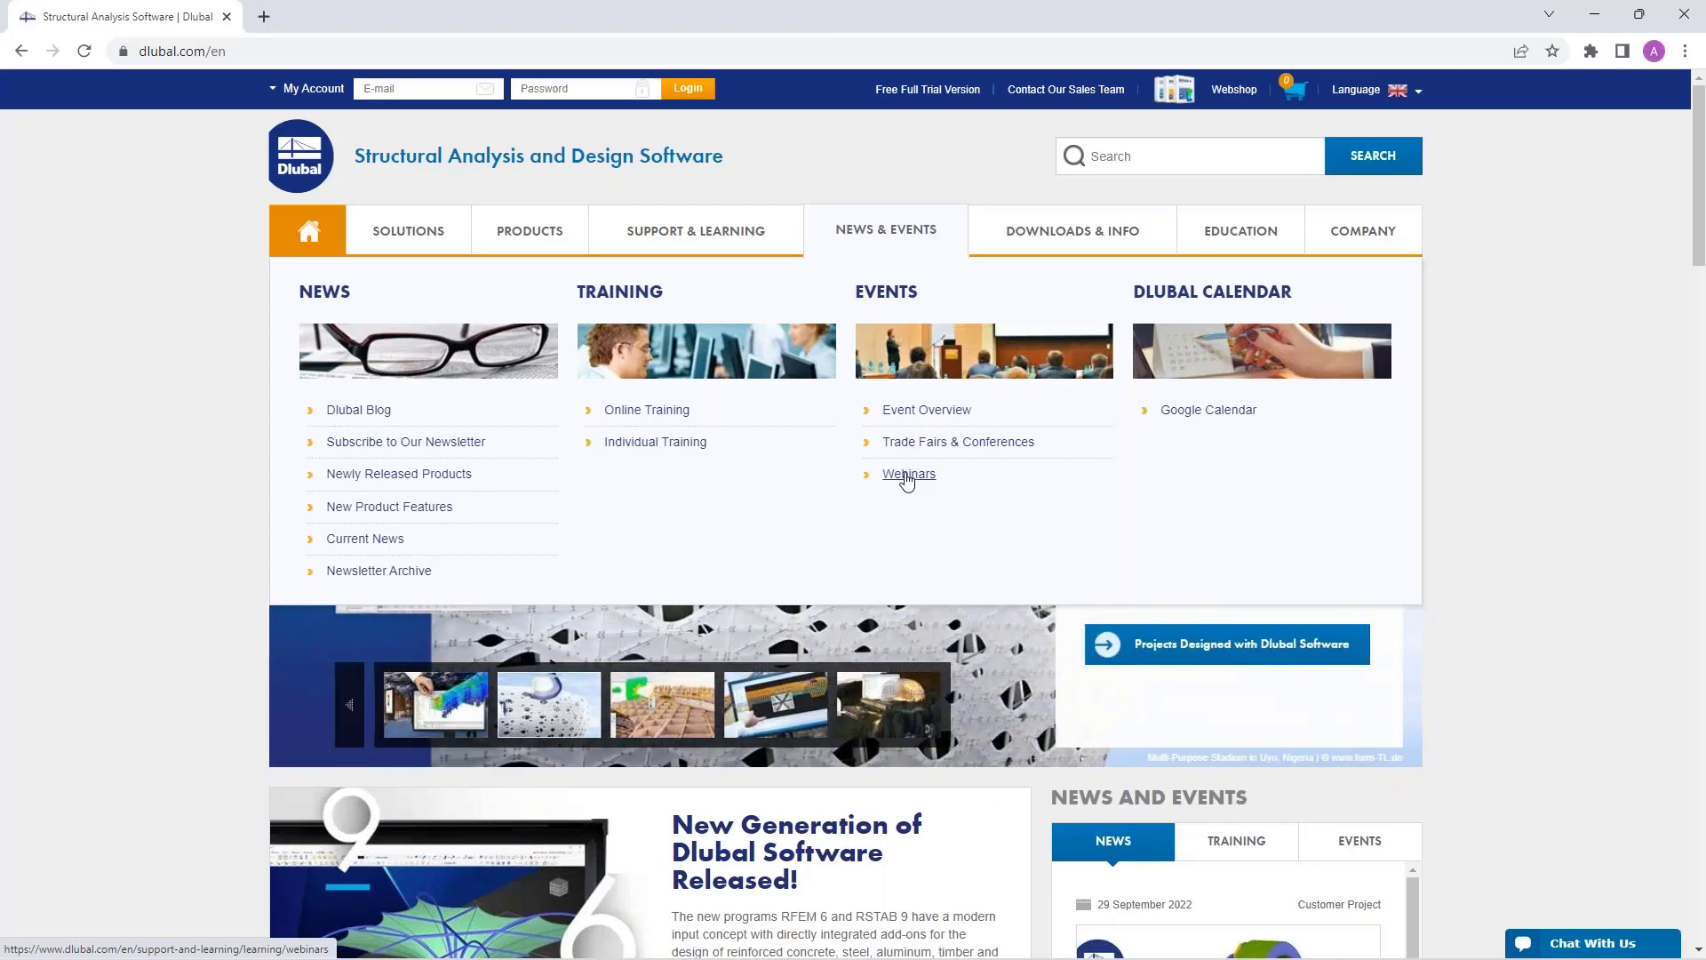
click(907, 481)
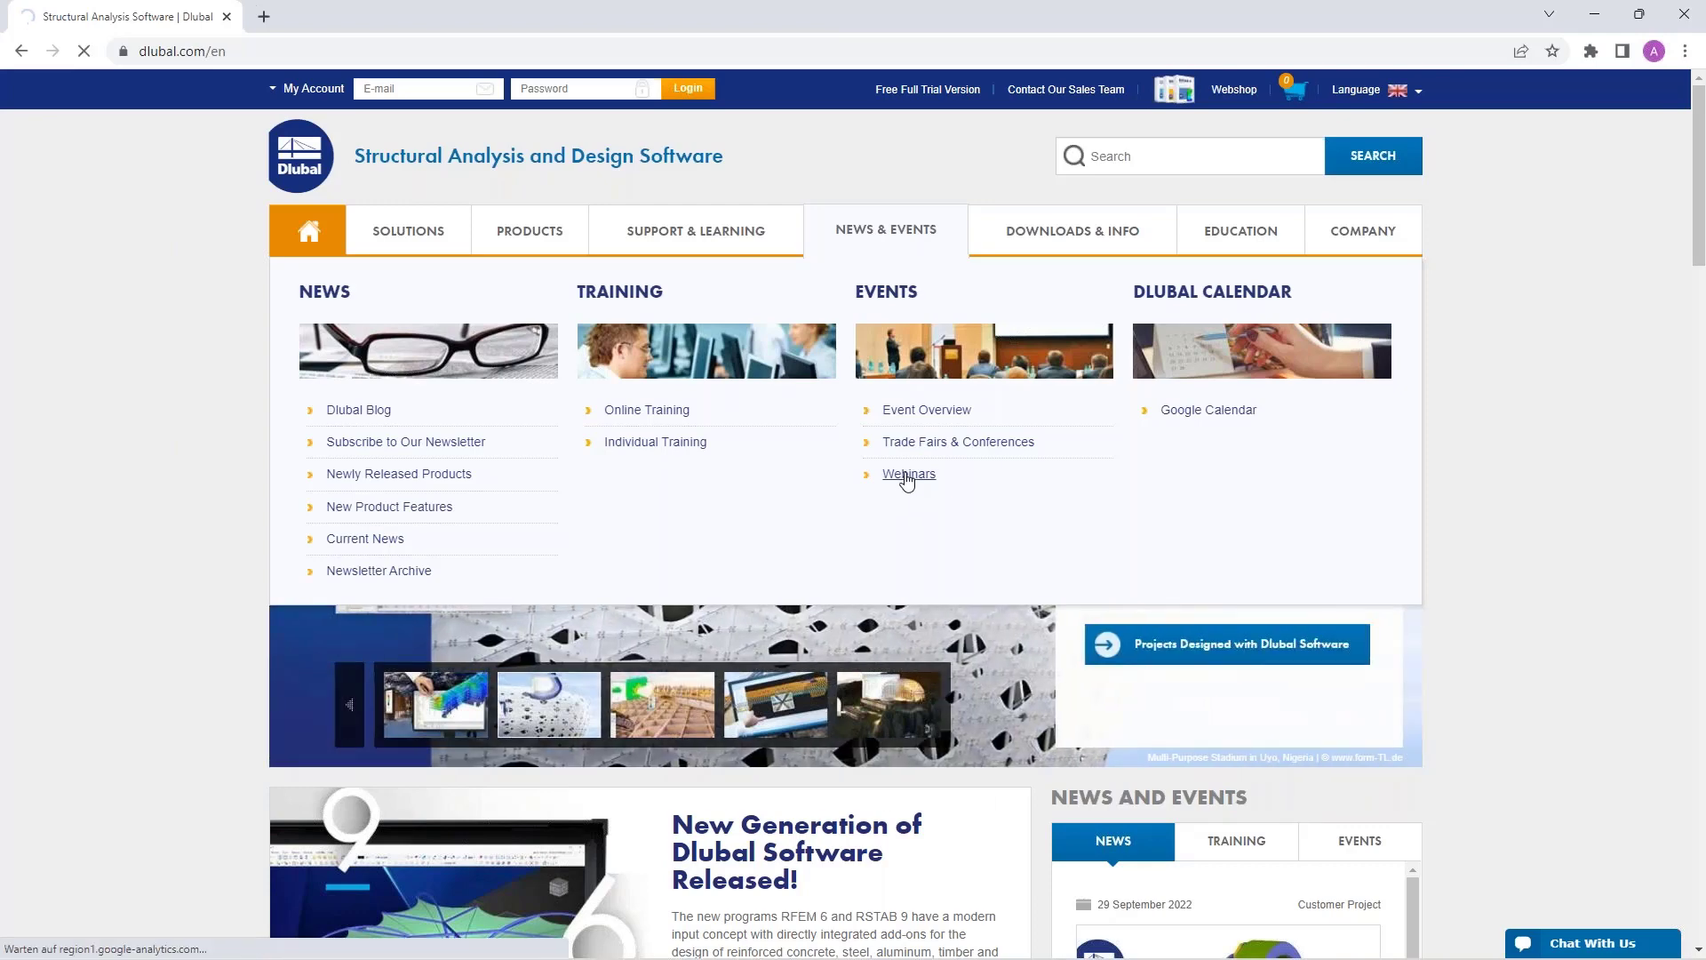
scroll(864, 338, down, 8)
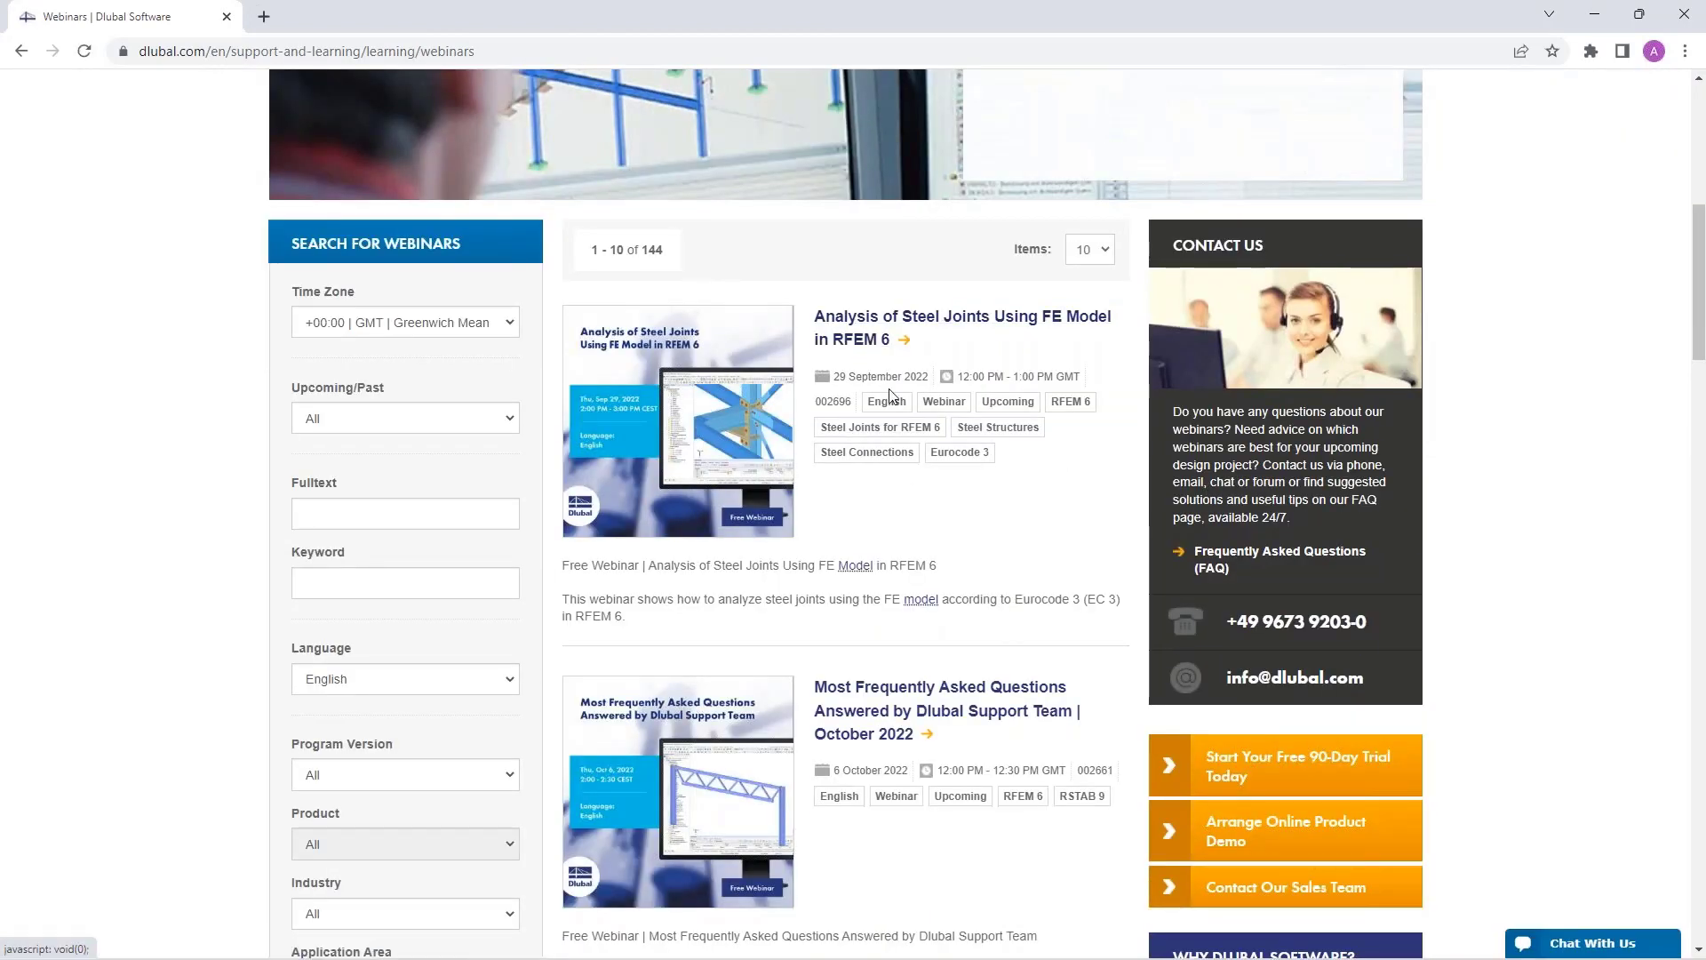
scroll(891, 395, down, 7)
scroll(806, 293, up, 2)
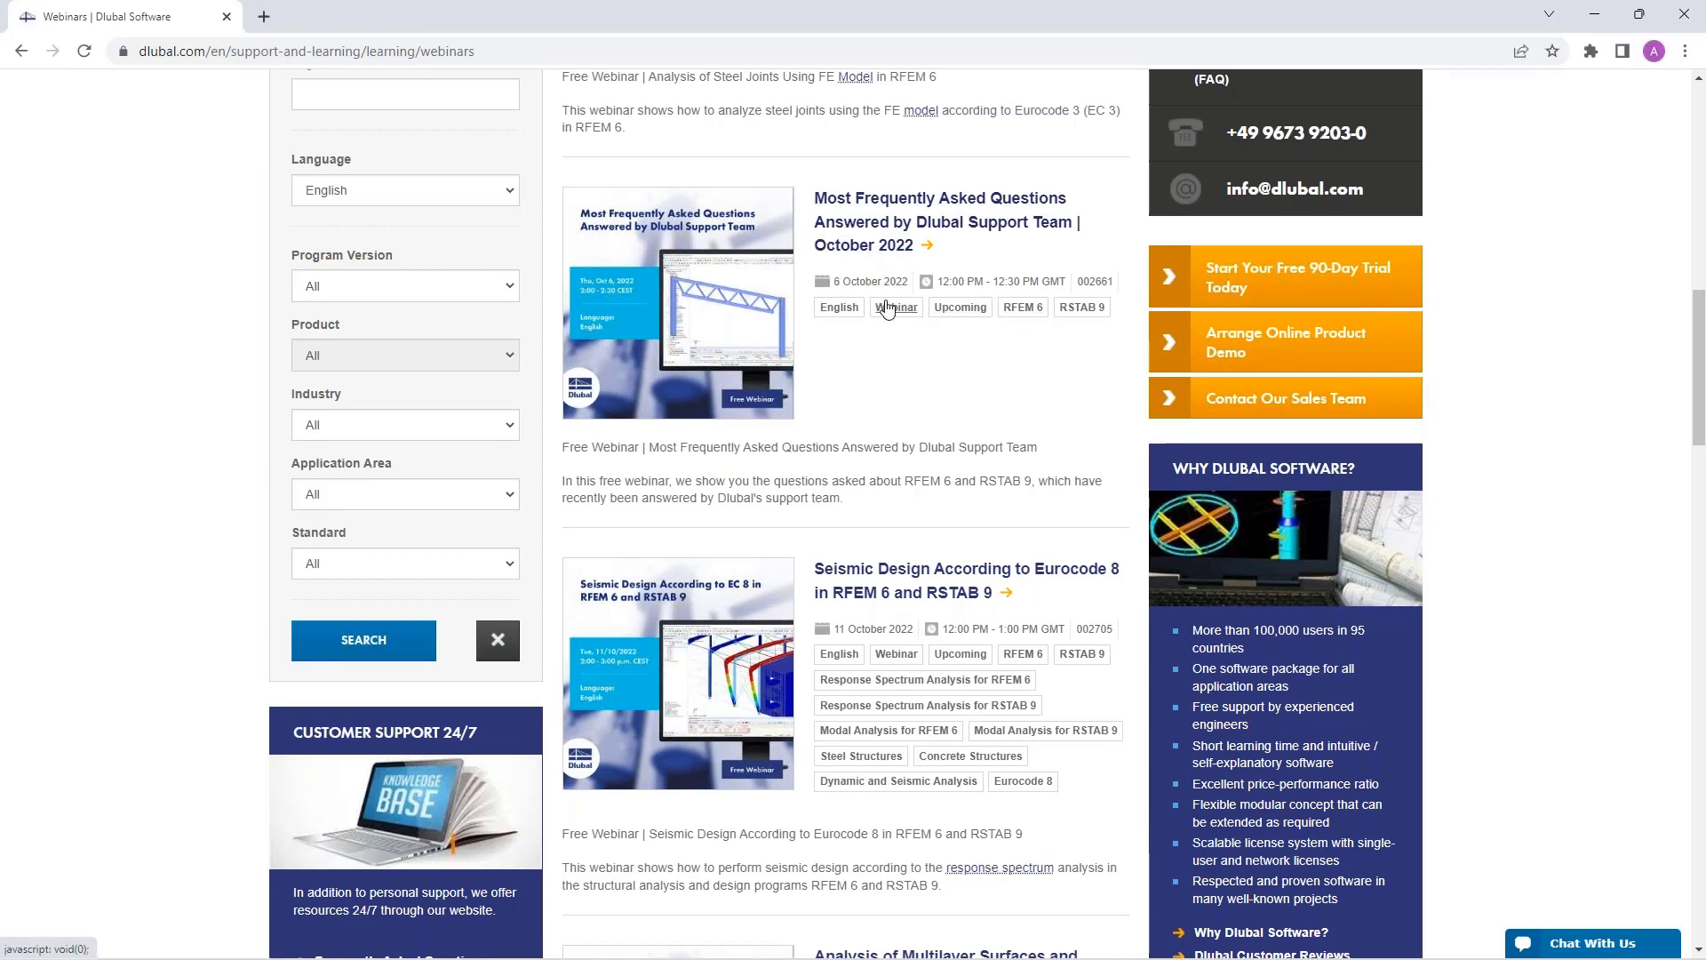
scroll(887, 308, down, 2)
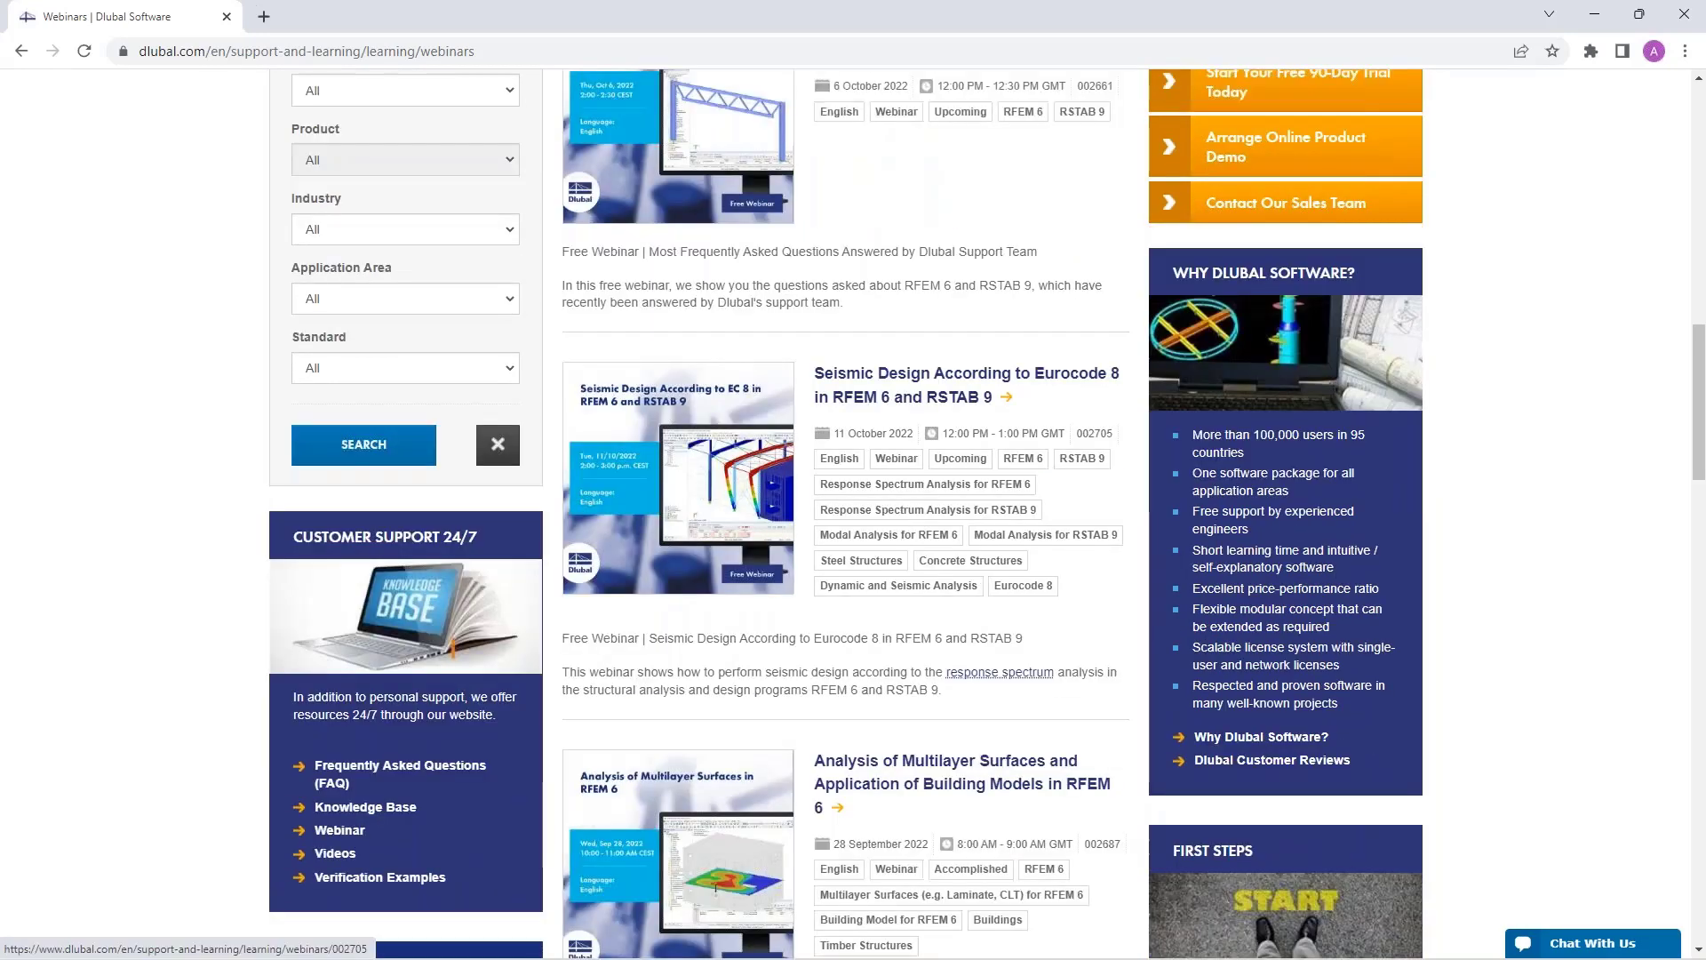
scroll(889, 377, up, 7)
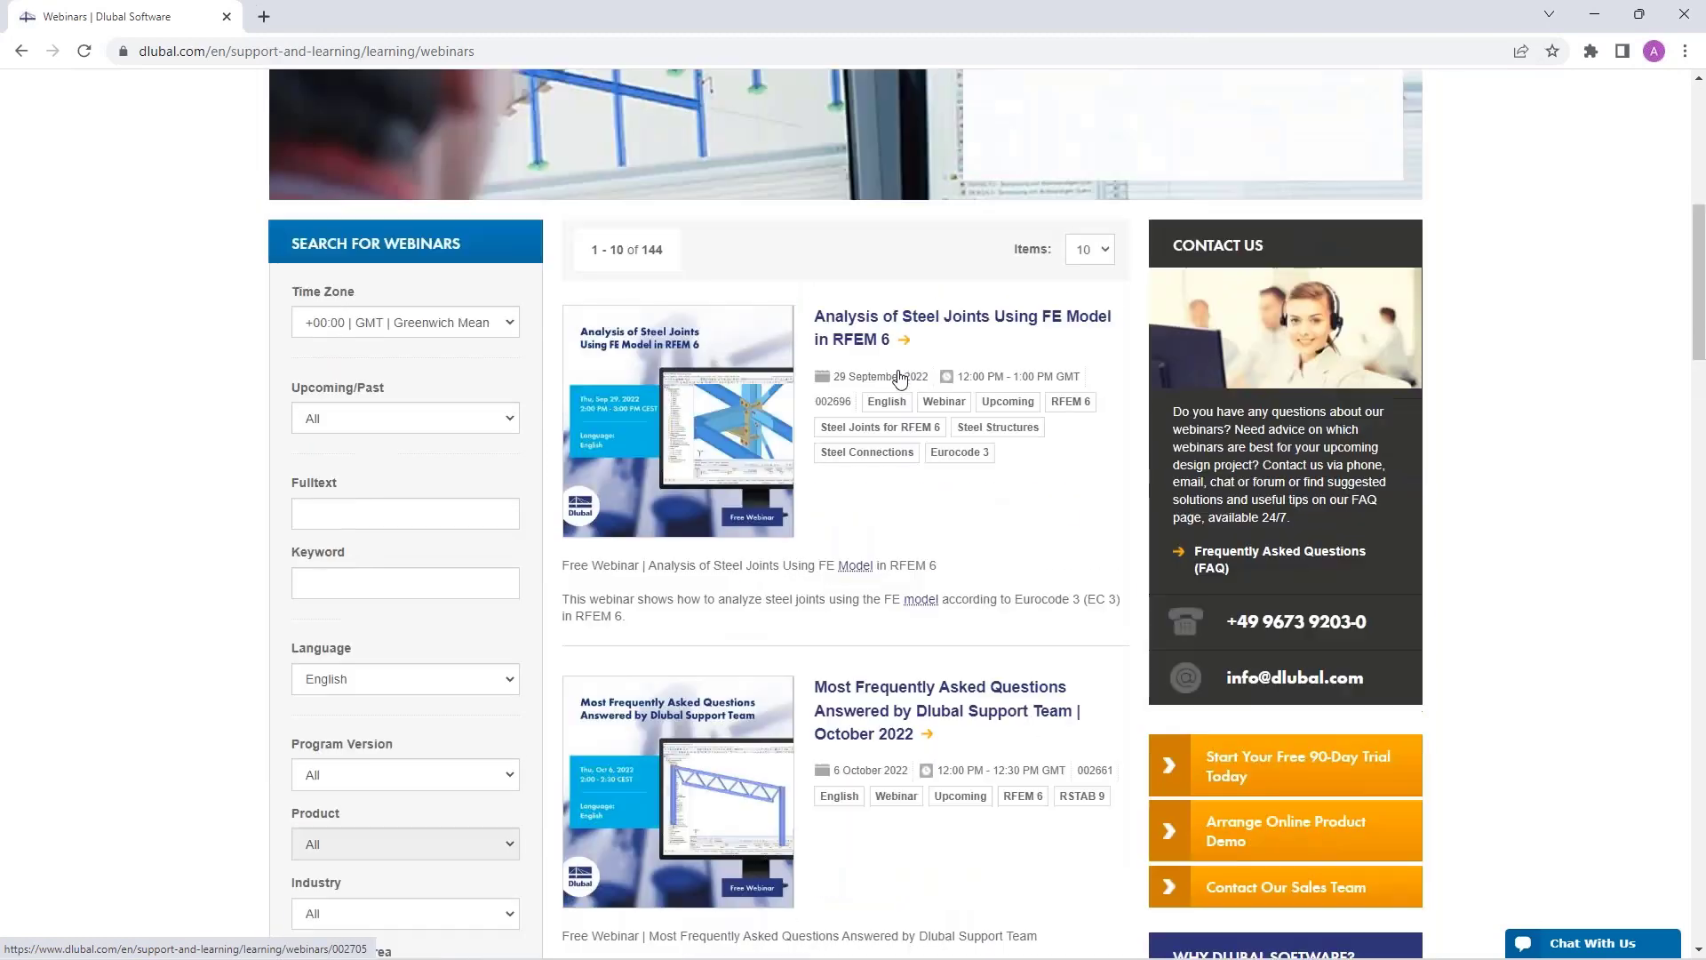
Open the webinar "Analysis of Steel Joints Using FE Model in RFEM 6" and review its downloadable models and knowledge base articles.
click(851, 326)
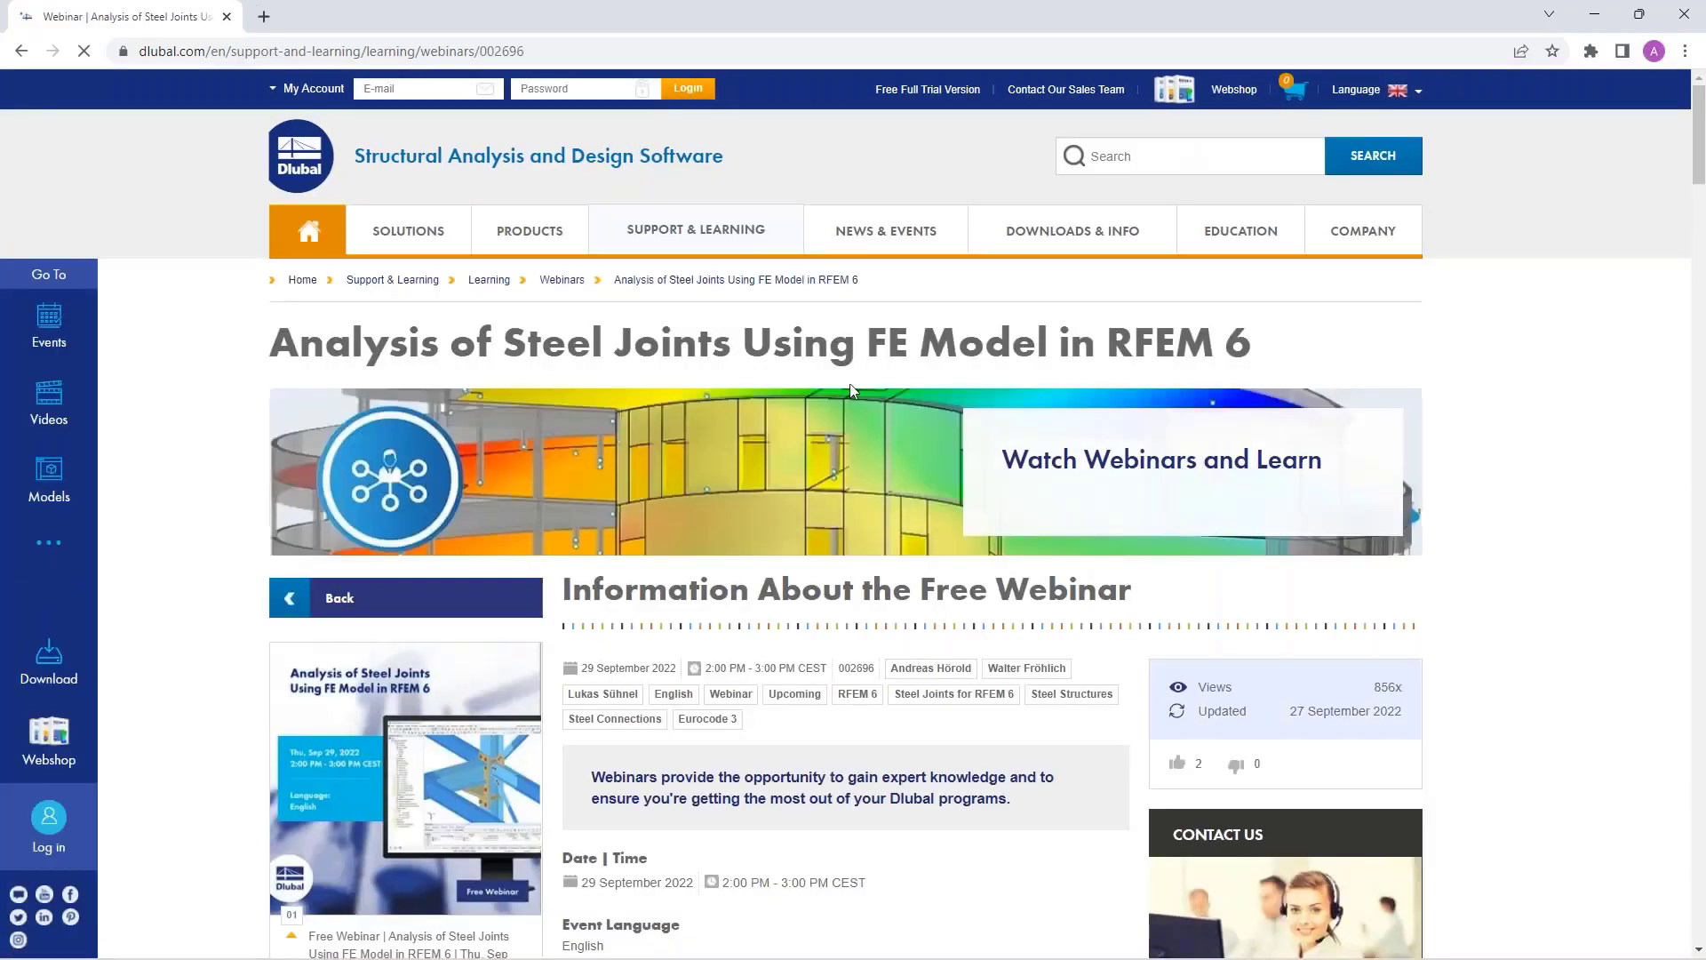
scroll(853, 487, down, 4)
scroll(752, 601, down, 12)
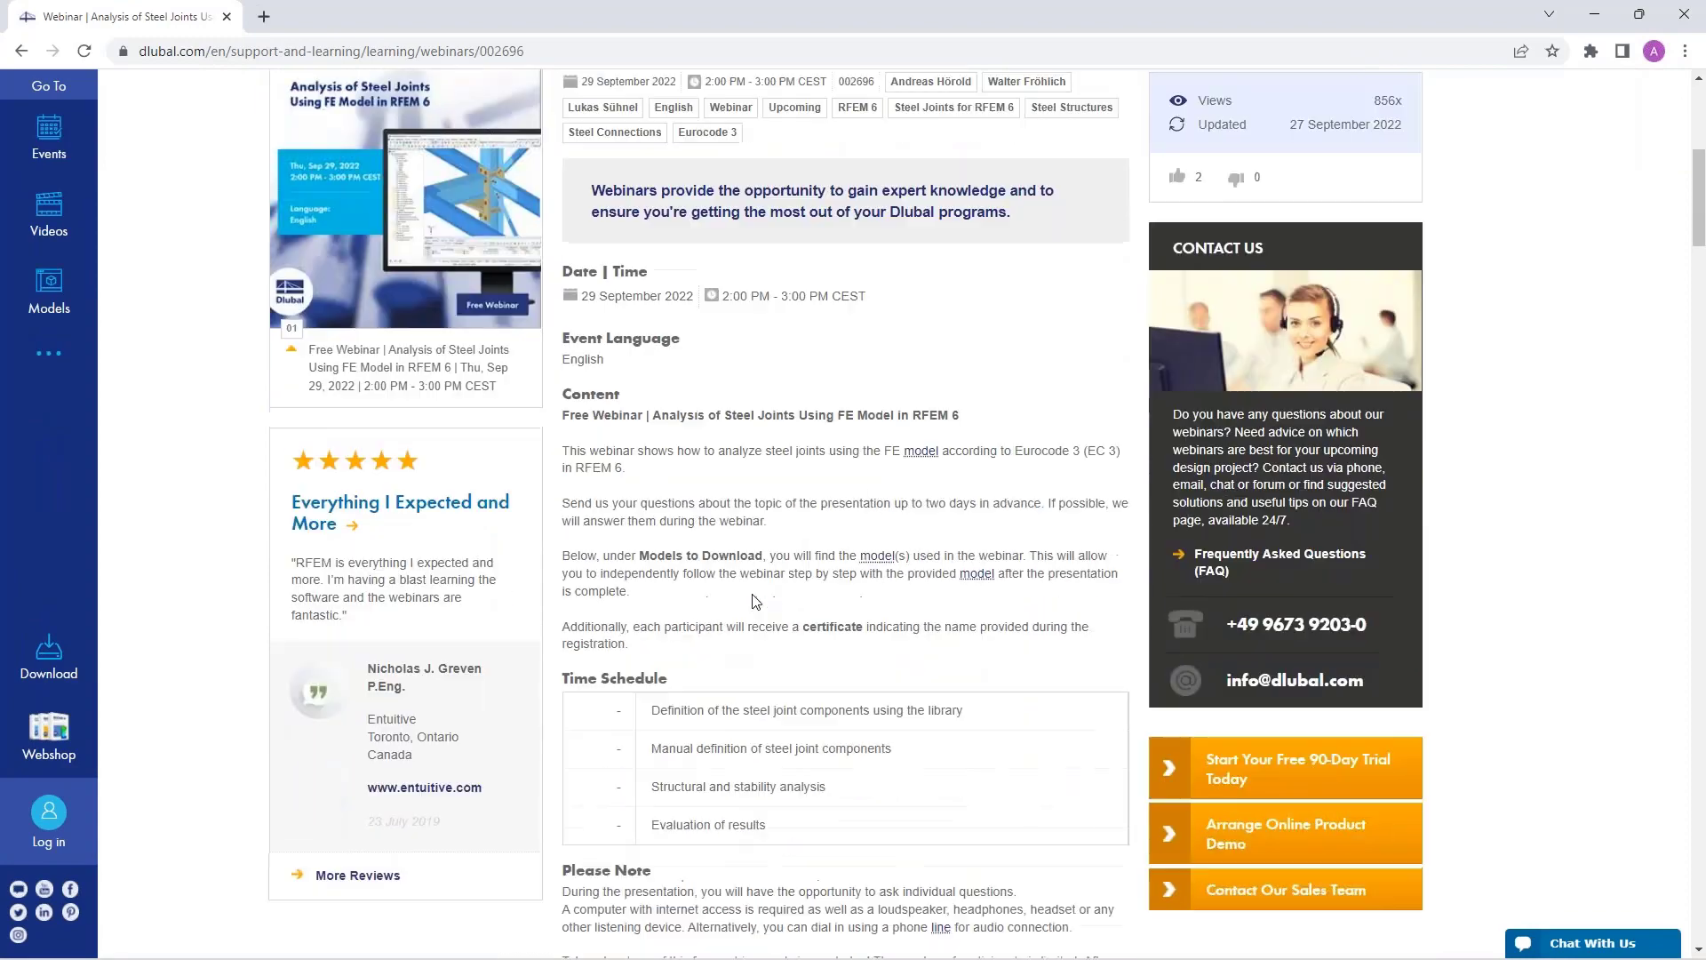
scroll(753, 460, down, 15)
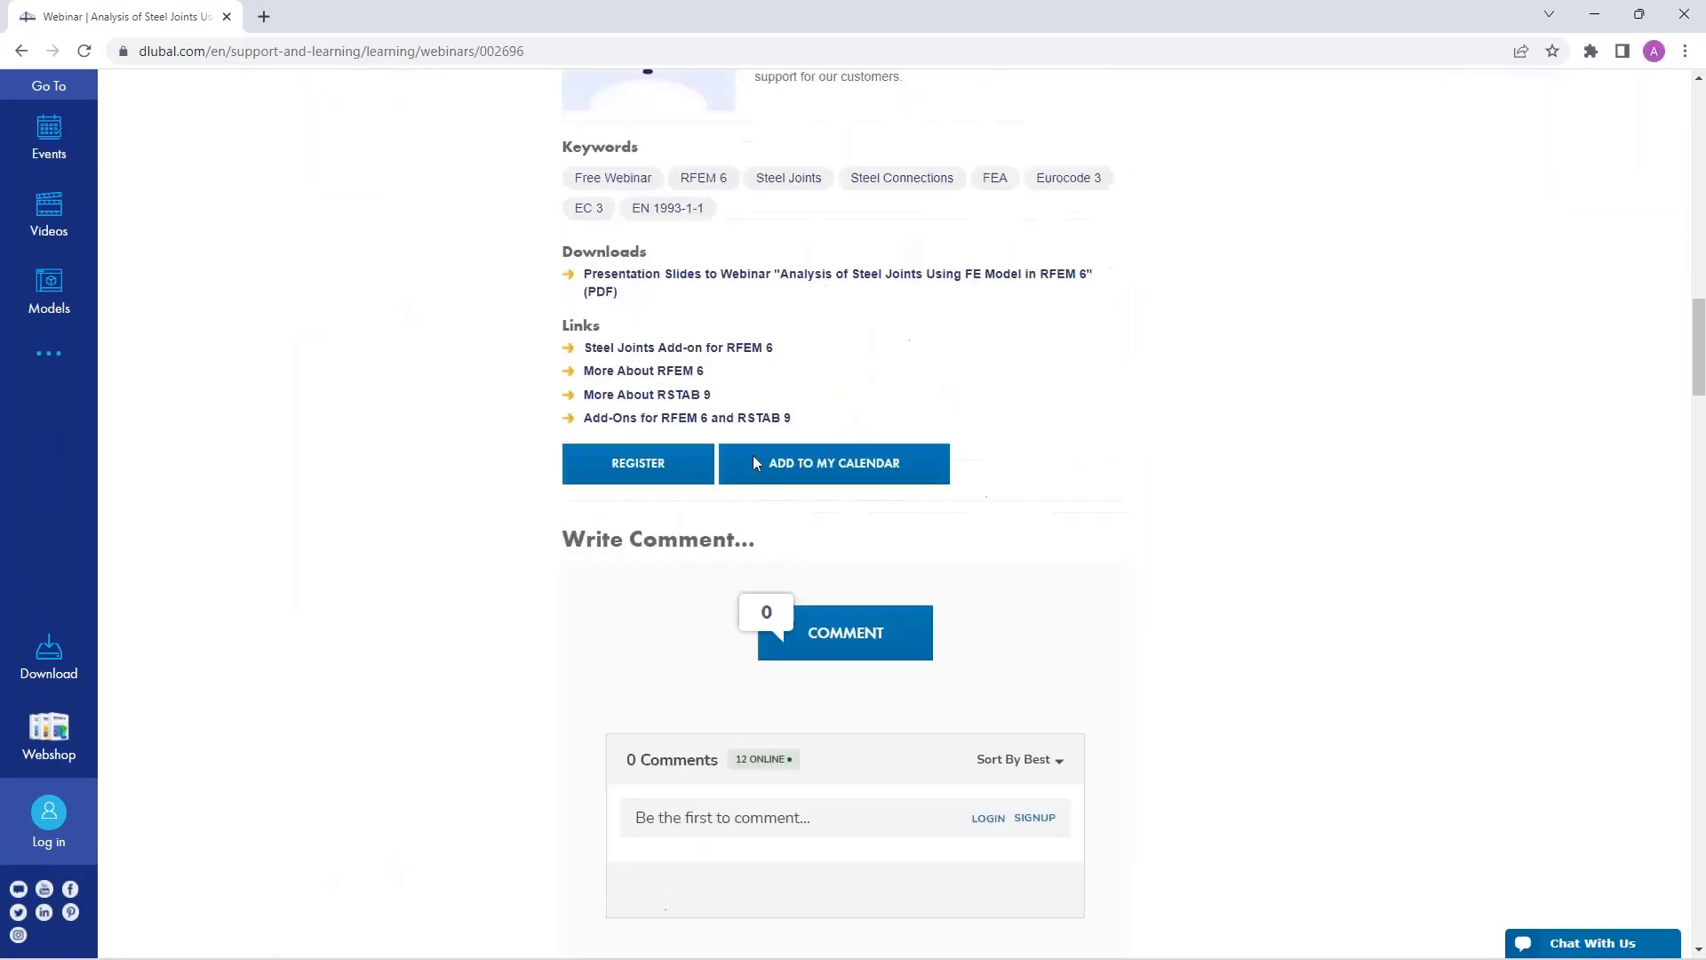
scroll(754, 480, down, 9)
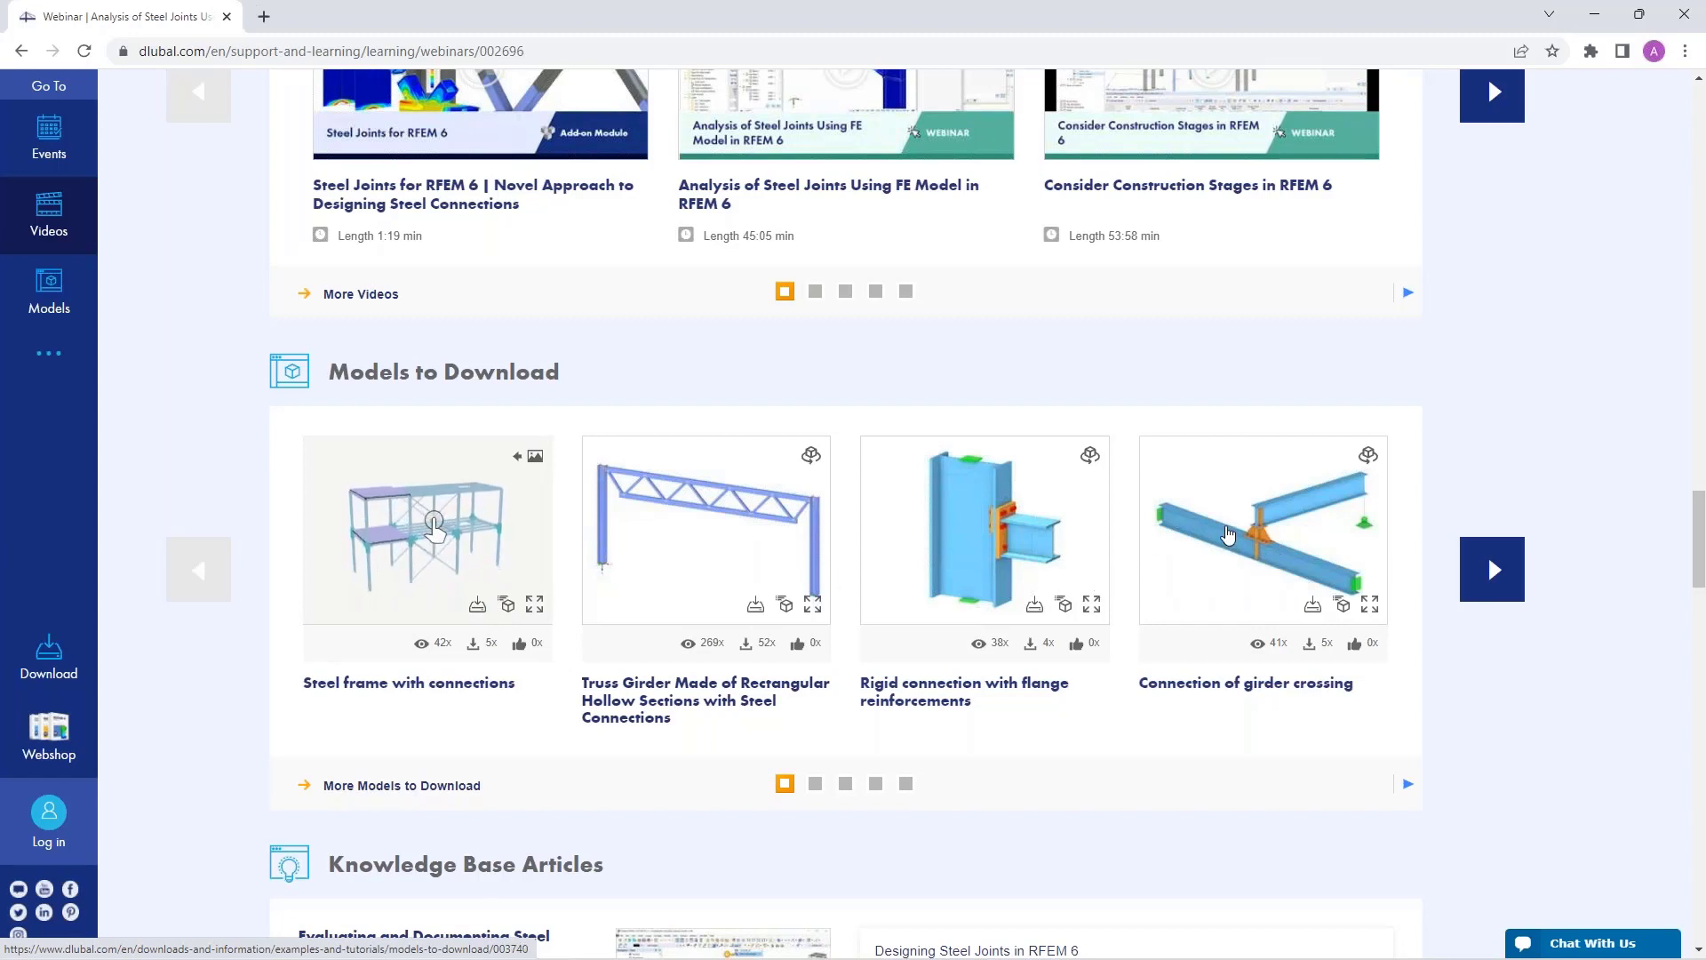
click(1231, 533)
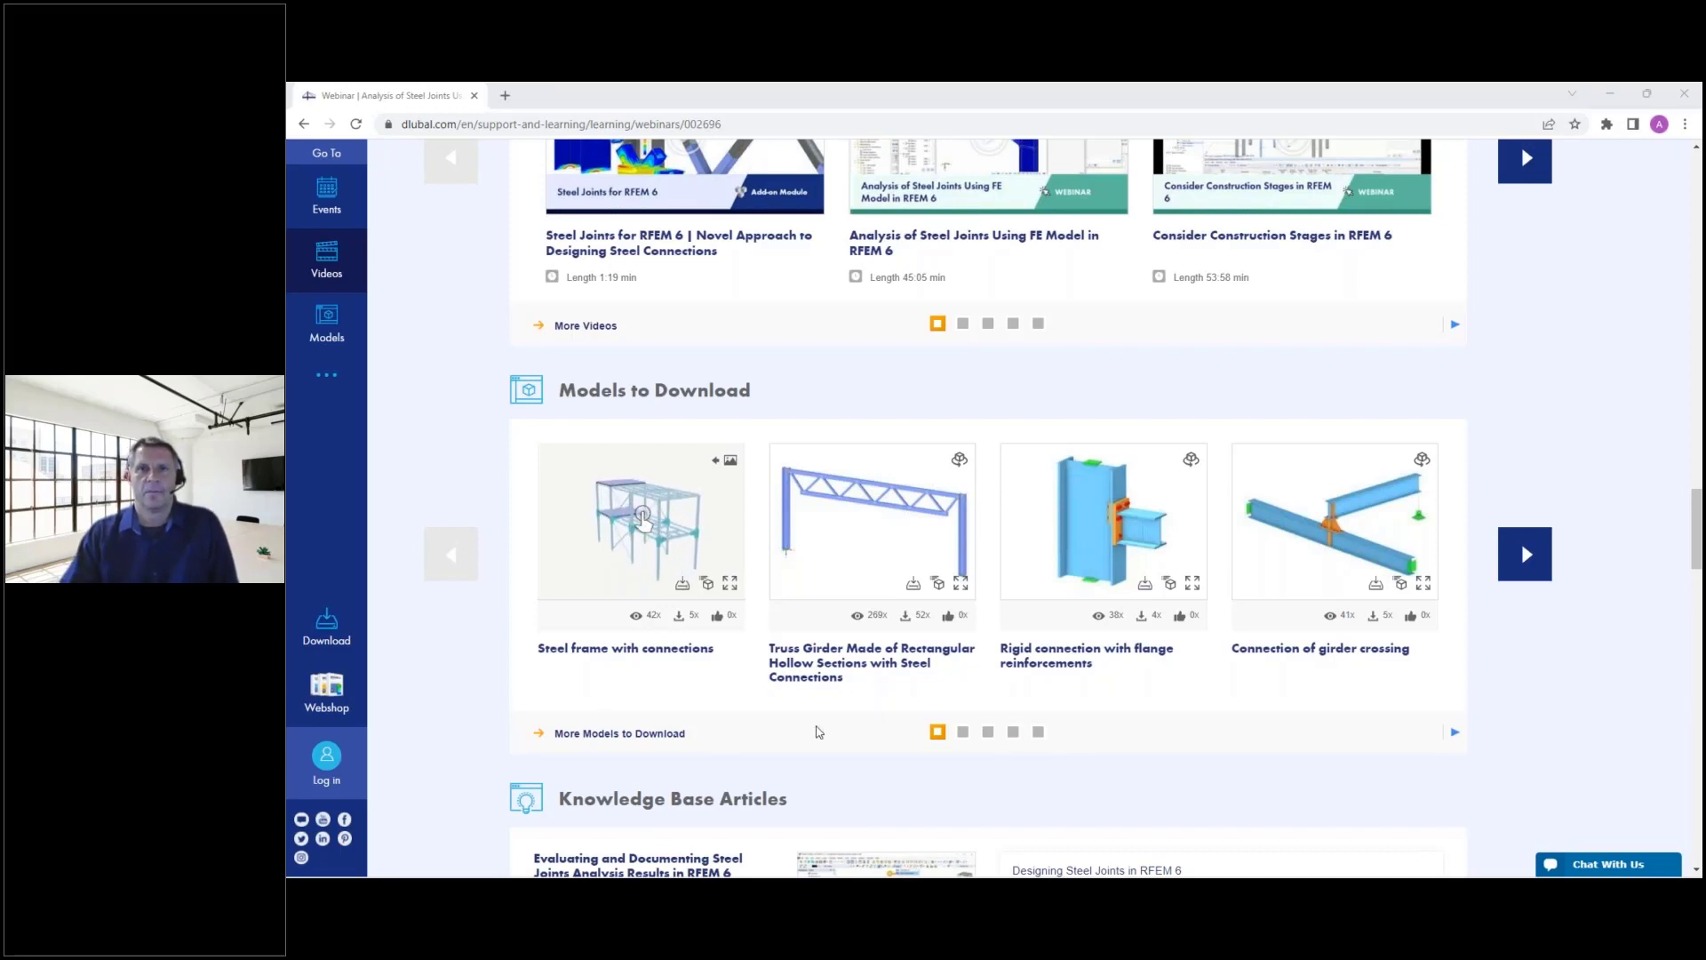
scroll(1106, 409, down, 3)
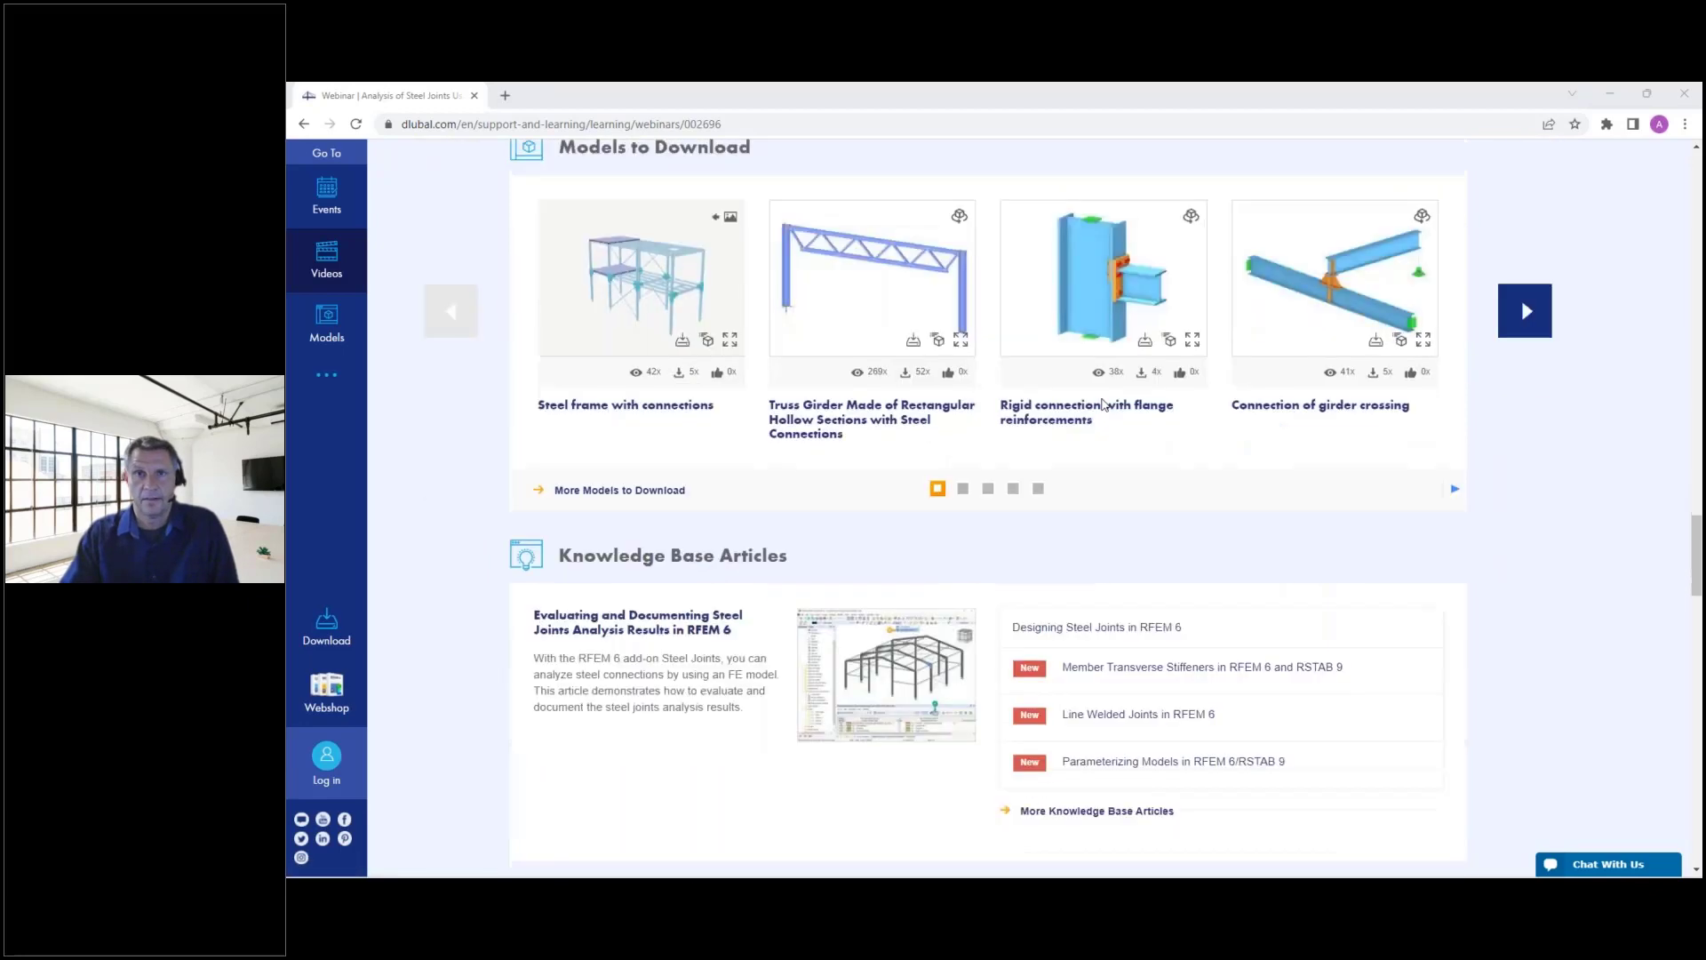
Open the Free Full Trial Version page and review the trial downloads offered for RFEM 6, RSTAB 9 and the other products.
scroll(1106, 409, up, 12)
scroll(1107, 409, up, 15)
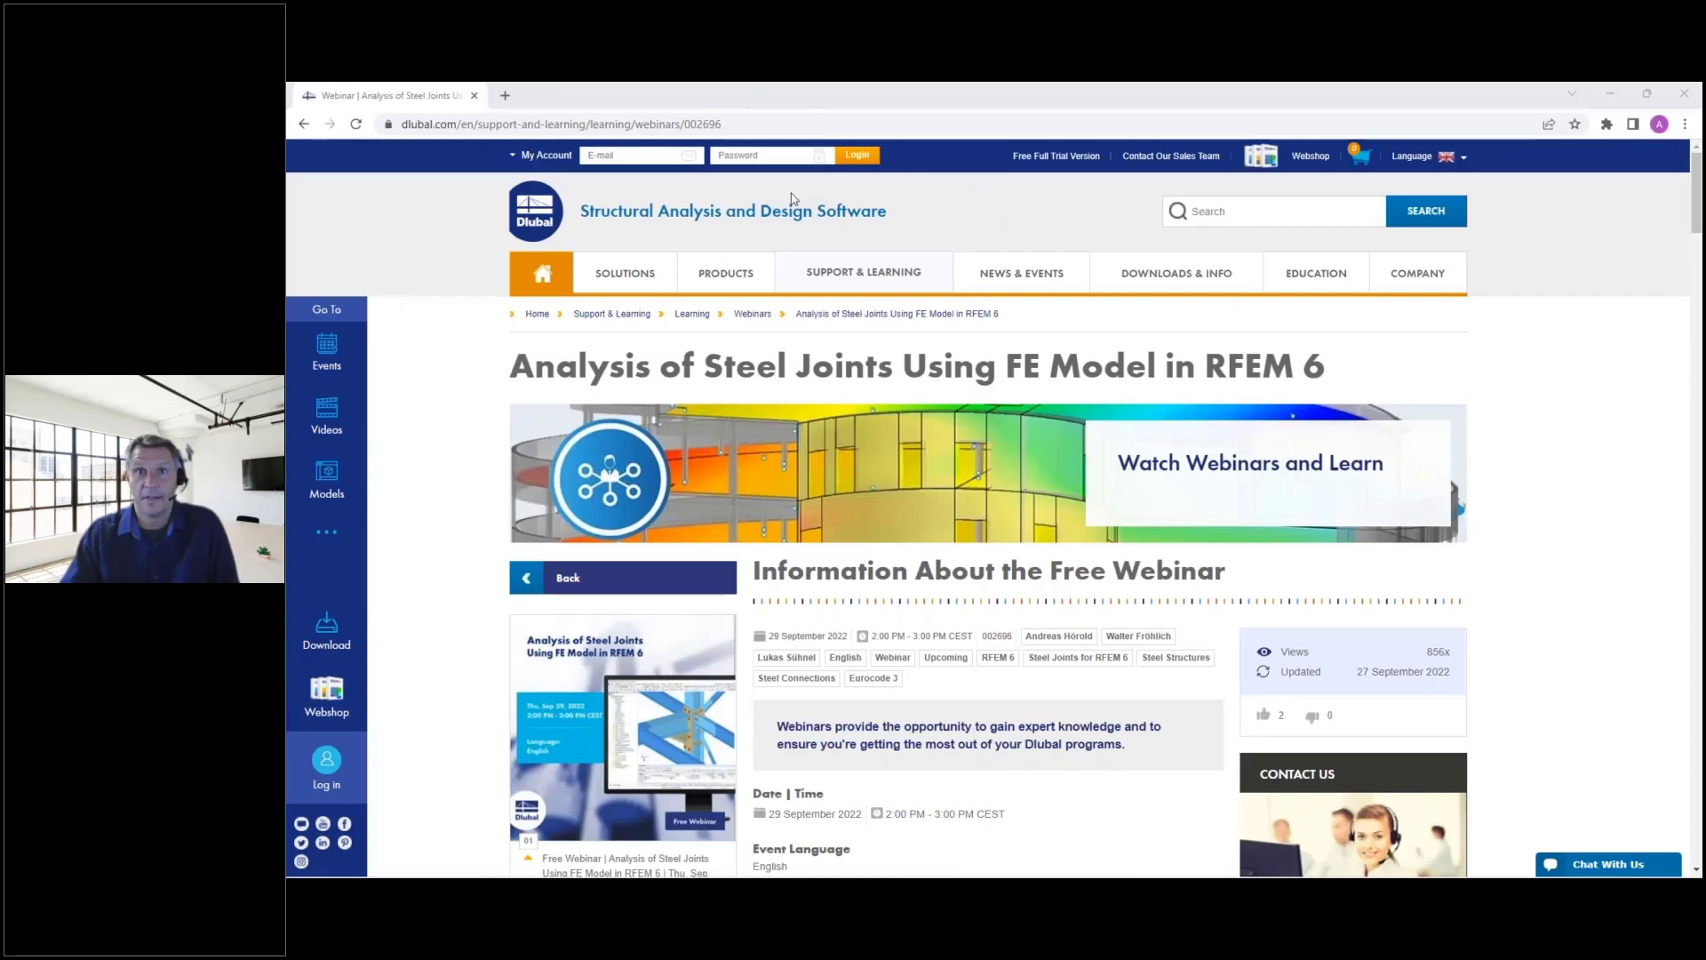
click(1049, 157)
scroll(841, 412, down, 3)
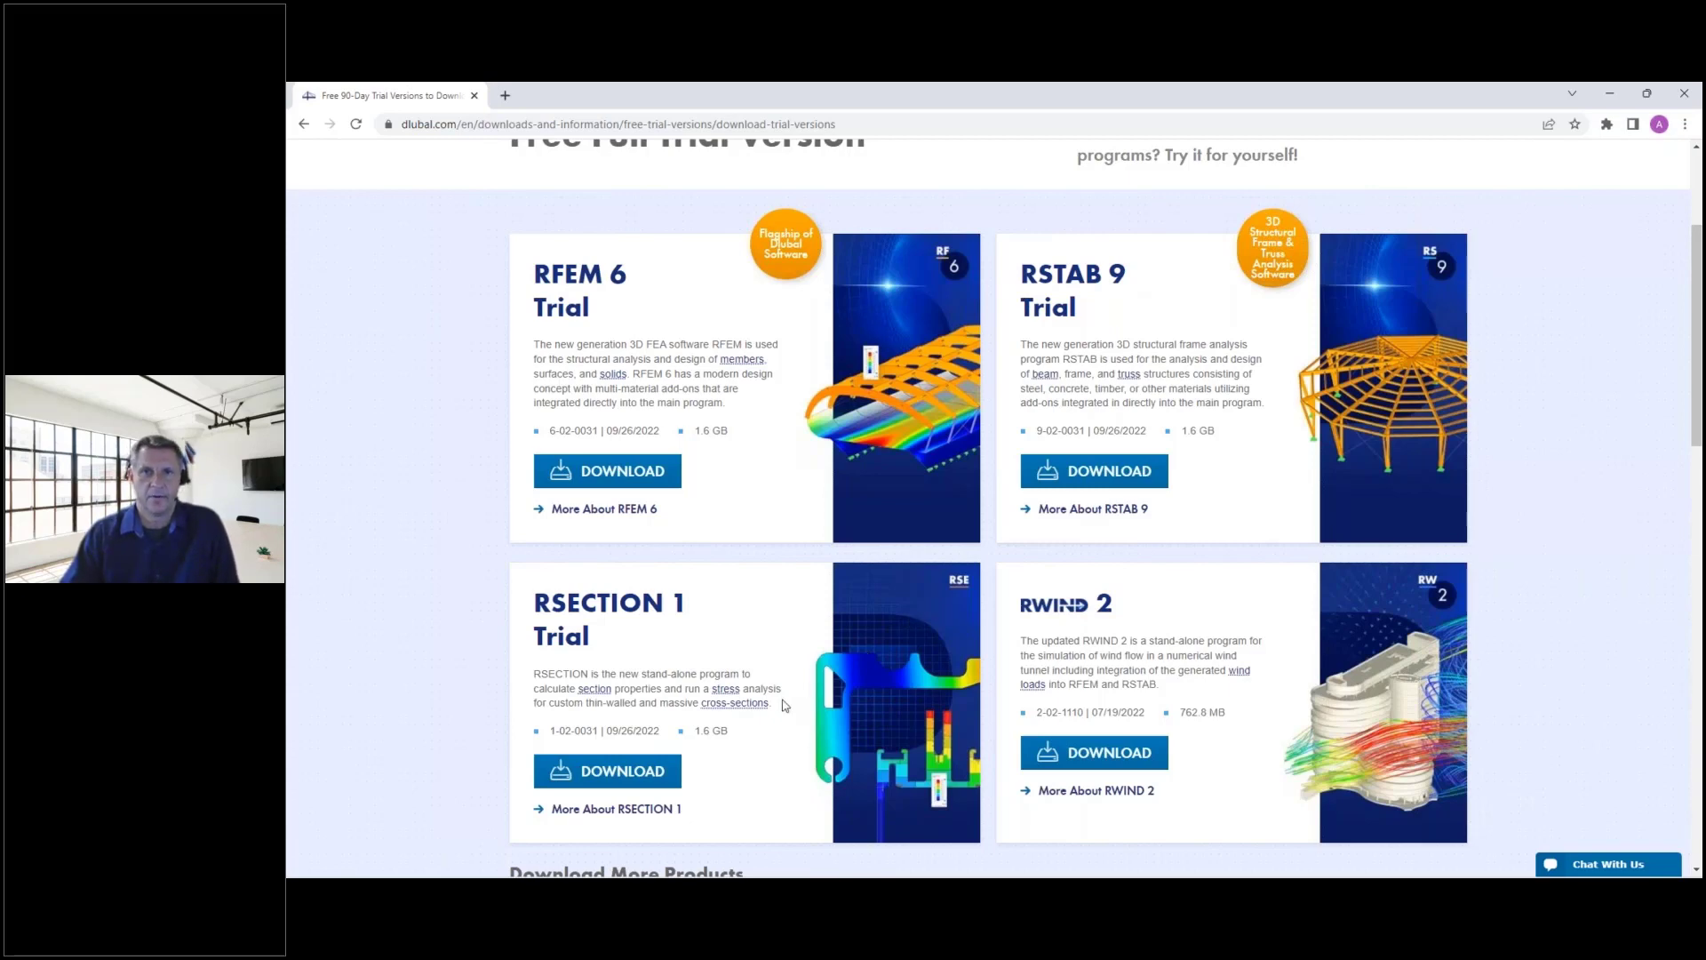
scroll(948, 612, down, 5)
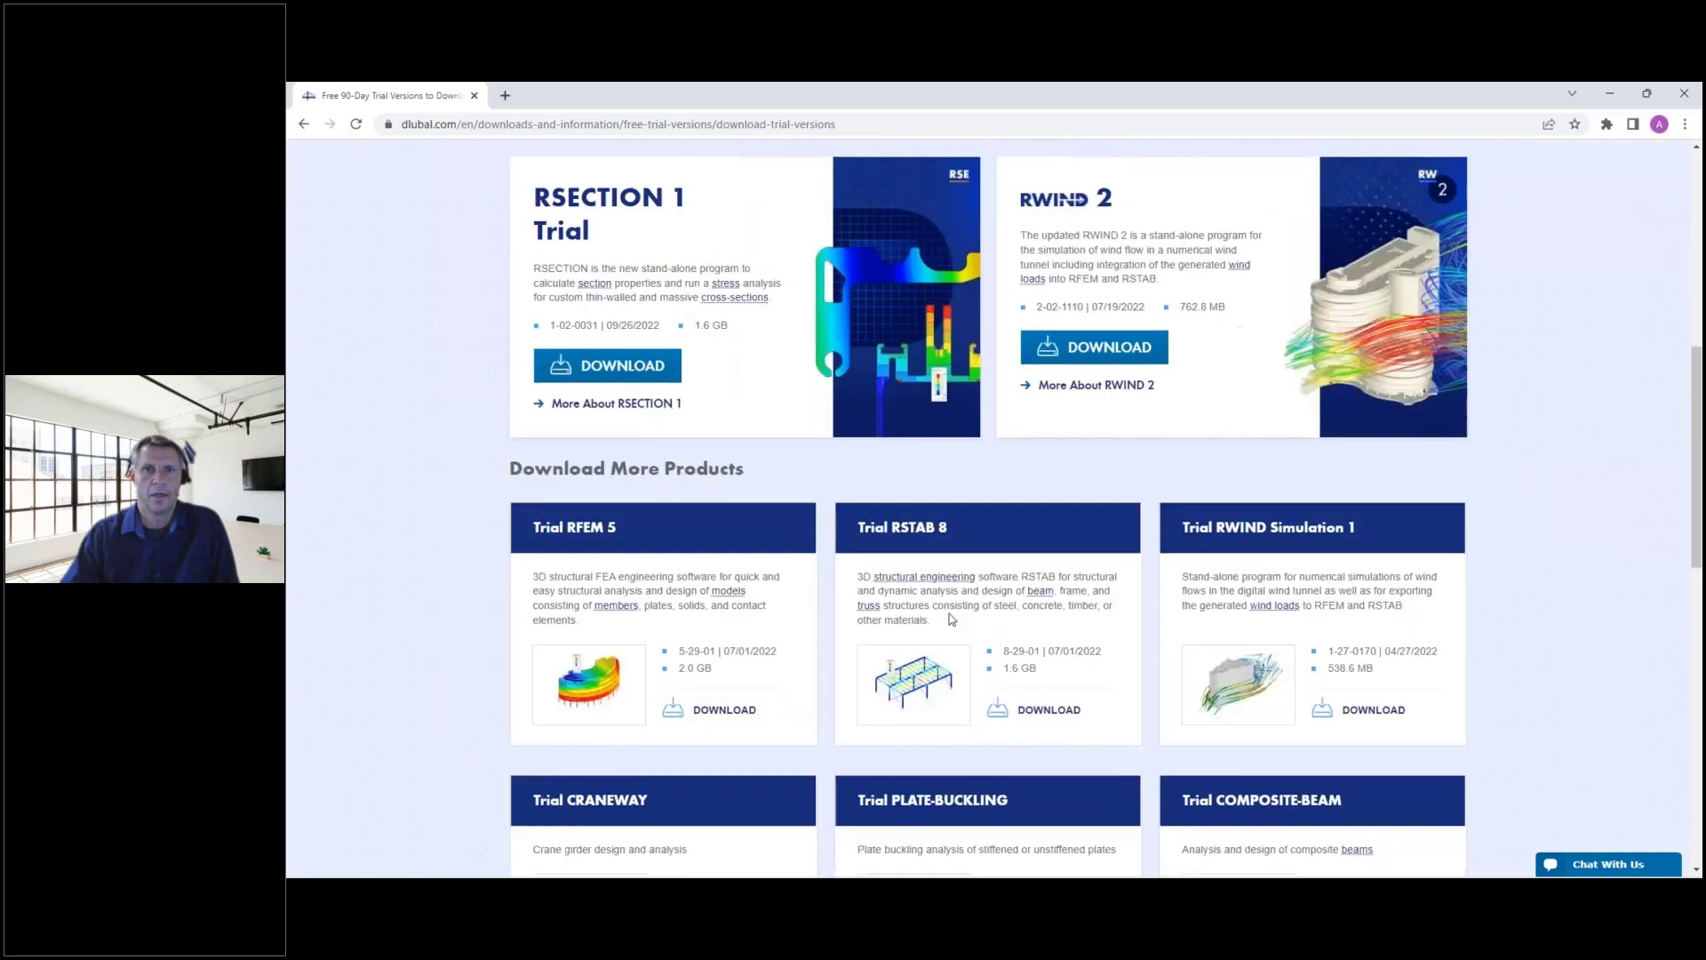
scroll(948, 612, up, 6)
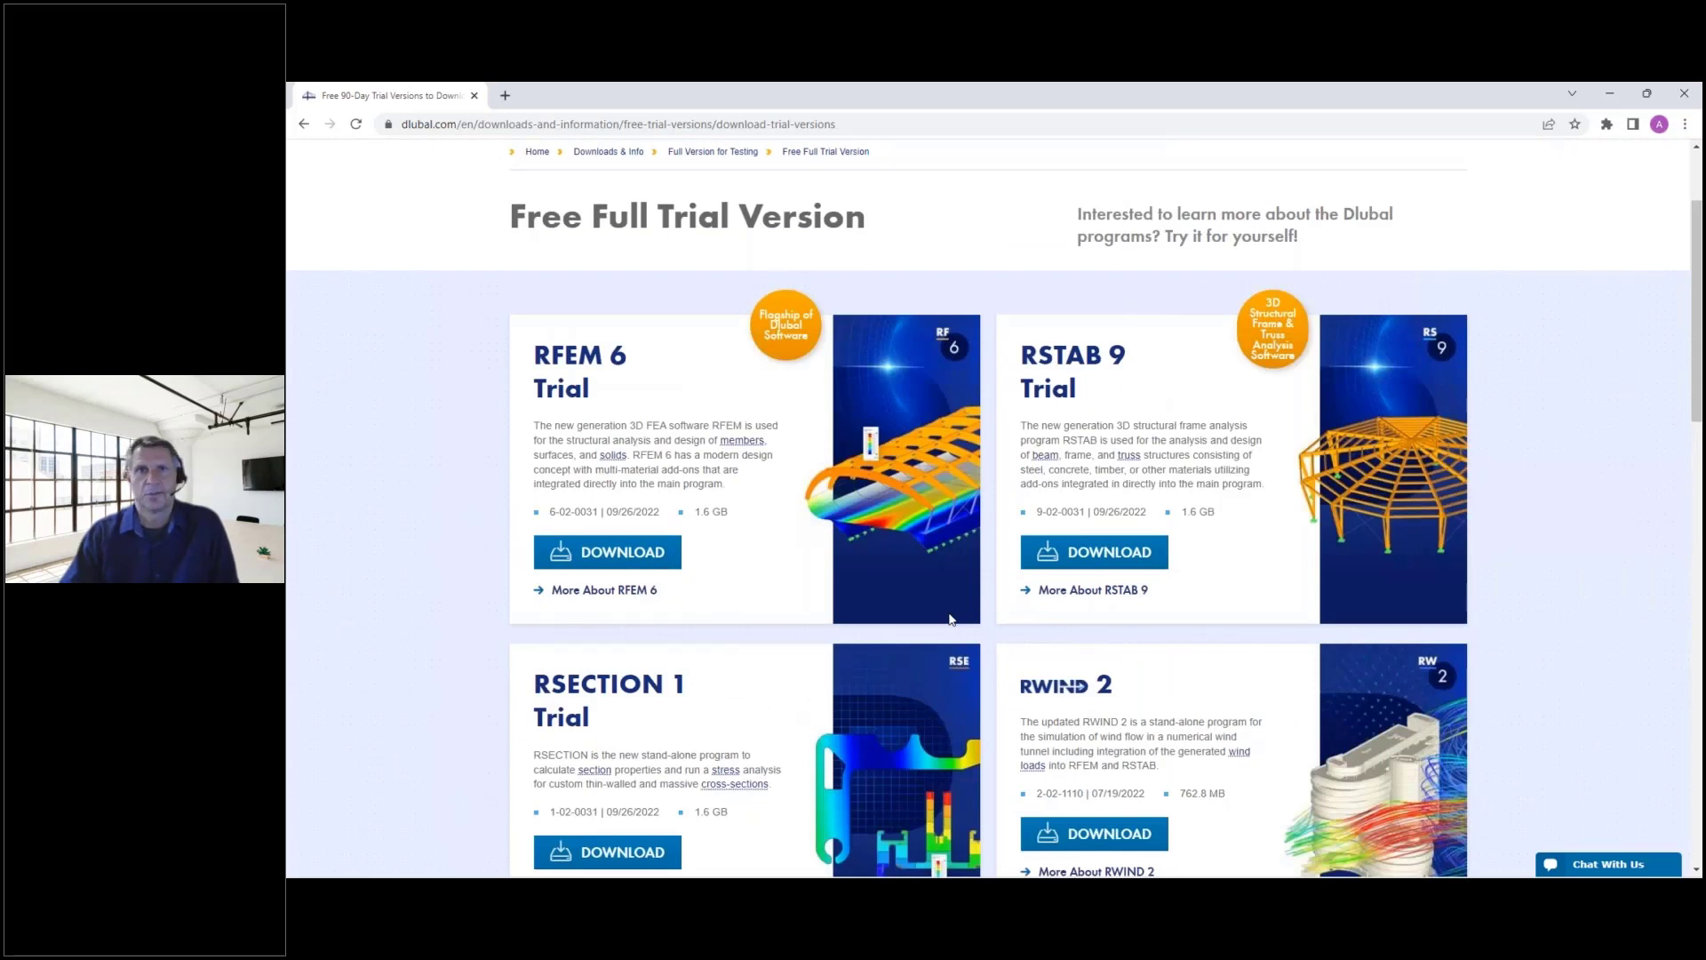